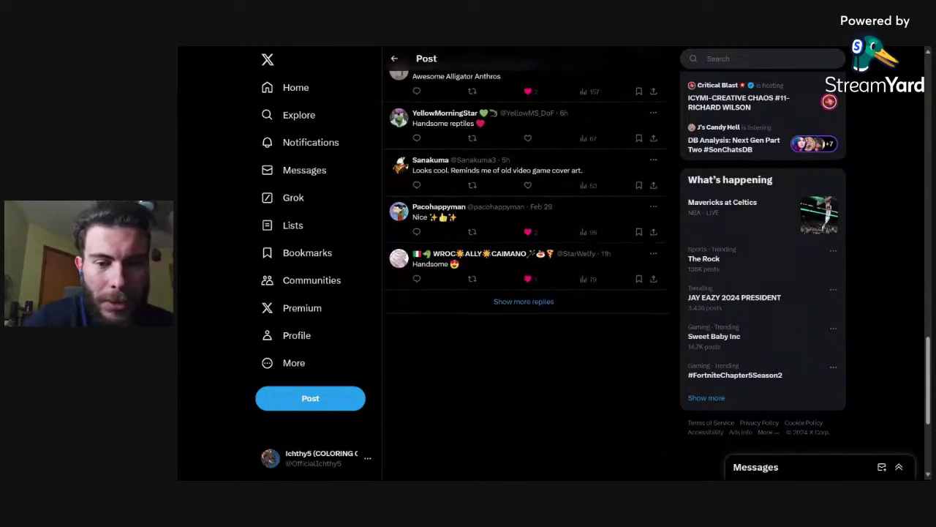
Review the replies and logo images under the post about the Pro-Wrestling Gators variant cover
left_click(524, 306)
scroll(523, 306, "up", 2)
scroll(524, 263, "up", 4)
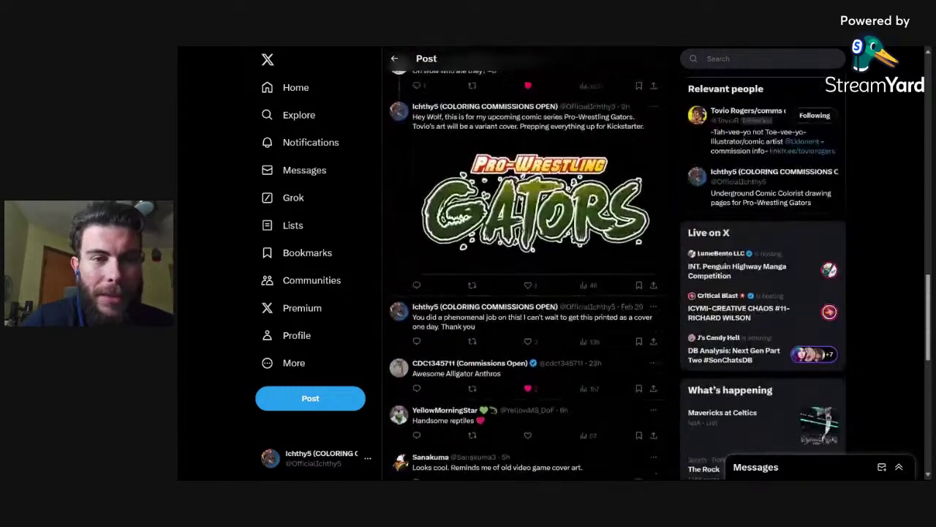
scroll(525, 263, "up", 14)
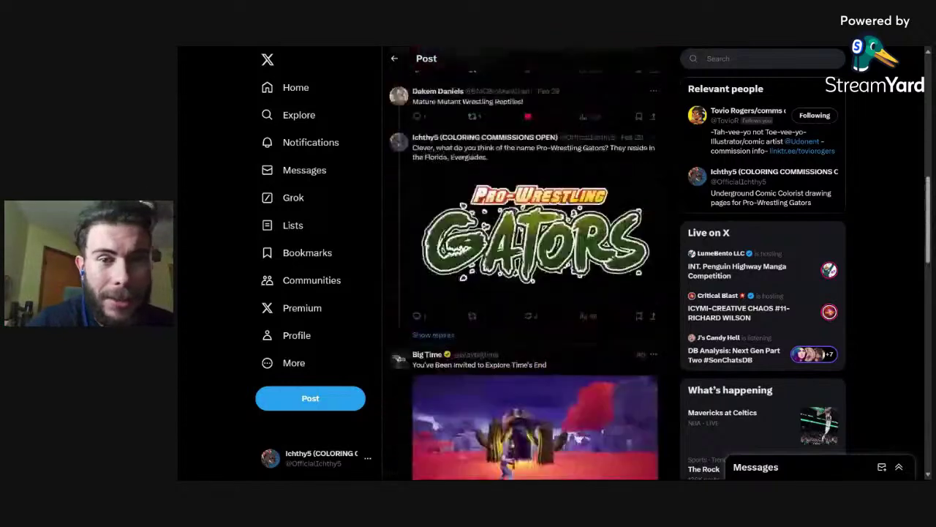
scroll(525, 263, "down", 4)
scroll(524, 263, "up", 1)
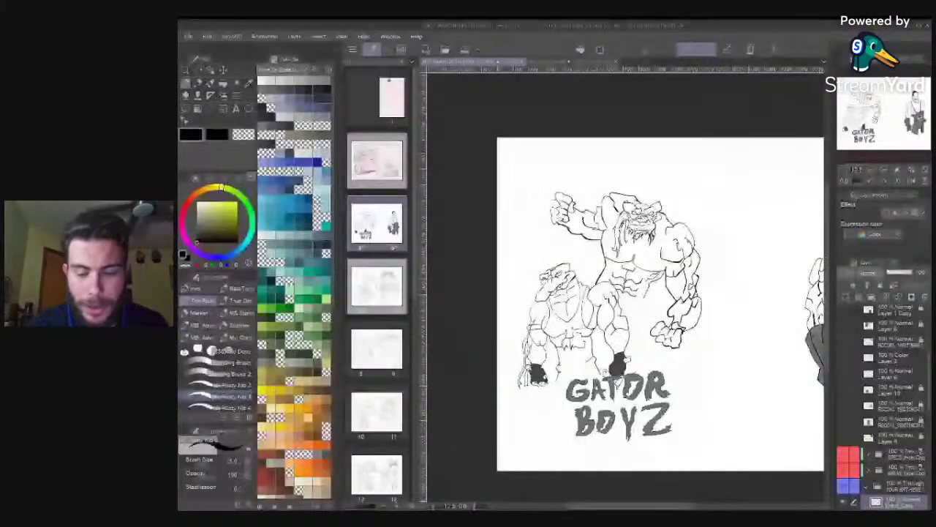
Switch to Clip Studio Paint and show the four rough layers for Tyrone and the Roadie inside the OPPS folder
key("ctrl+0")
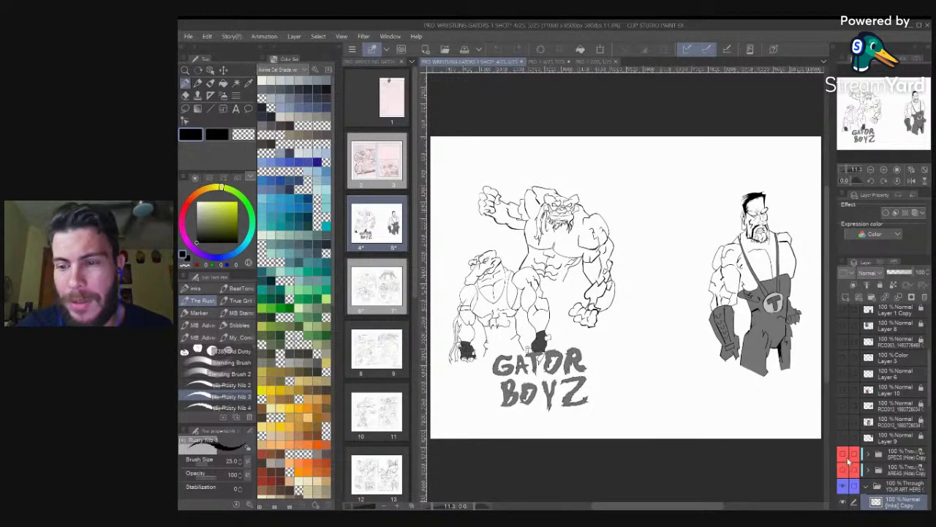
scroll(883, 407, "down", 10)
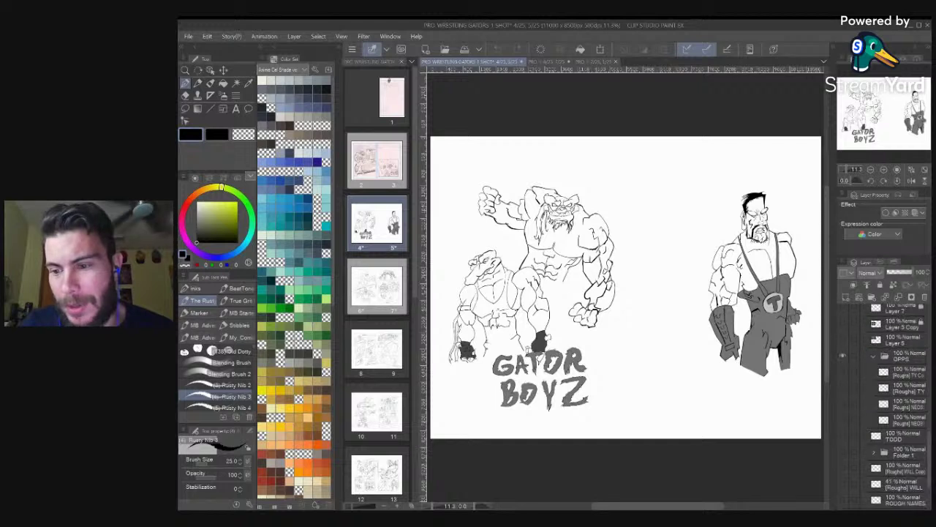
scroll(883, 407, "down", 3)
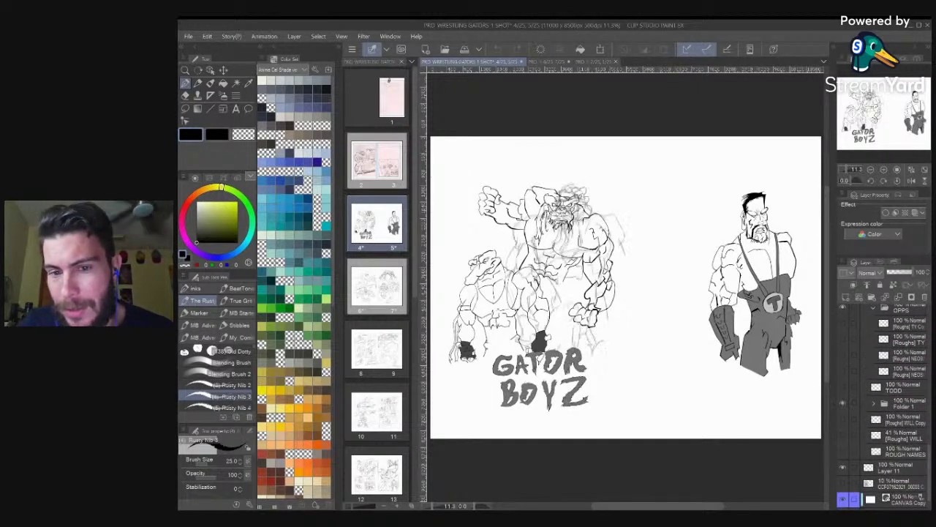
scroll(883, 407, "down", 1)
scroll(883, 407, "up", 2)
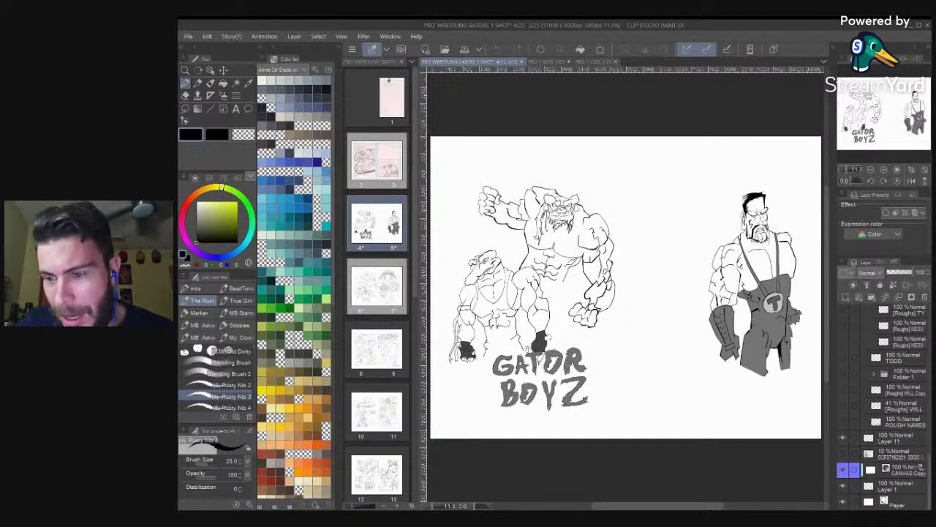
scroll(883, 406, "up", 5)
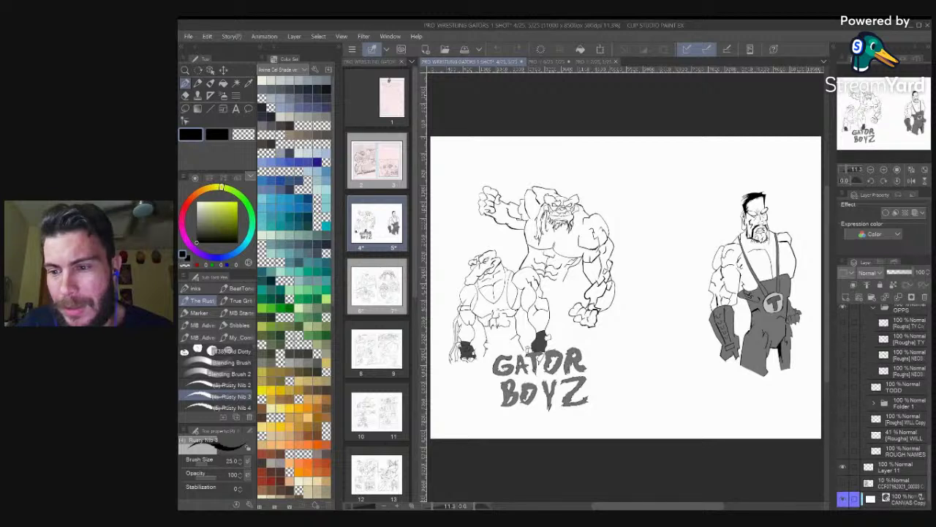
left_click(843, 391)
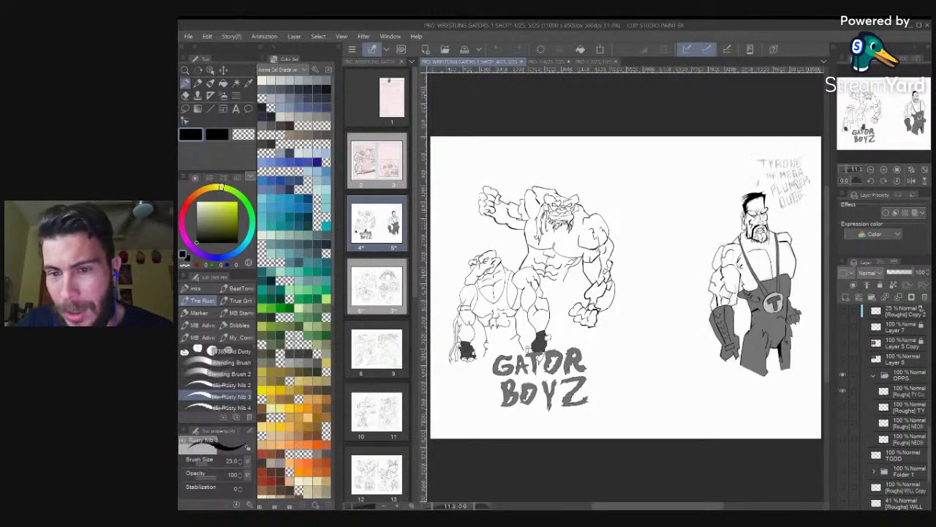
left_click(842, 407)
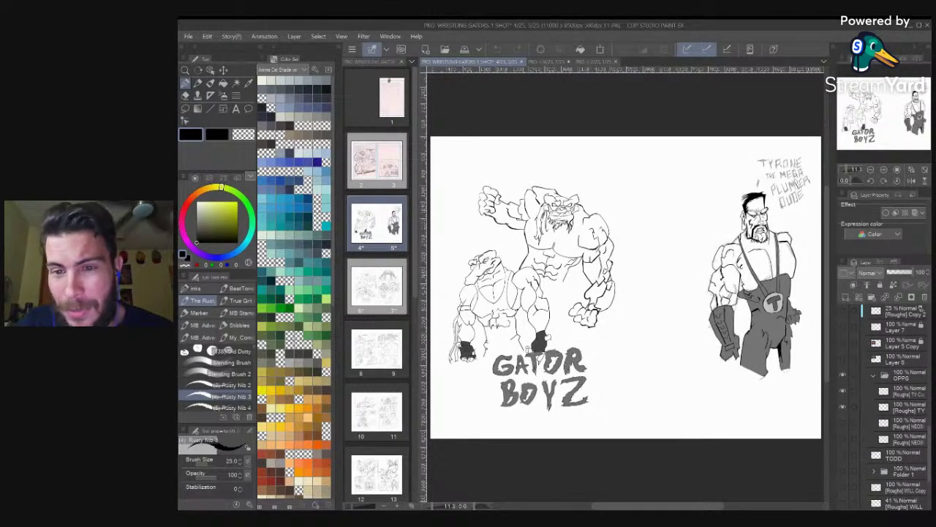
left_click(842, 422)
left_click(842, 439)
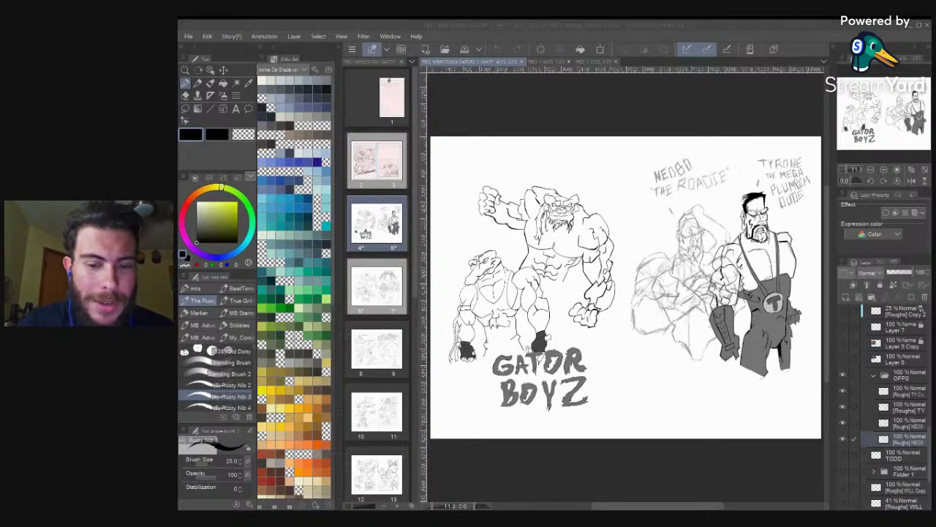
left_click(678, 448)
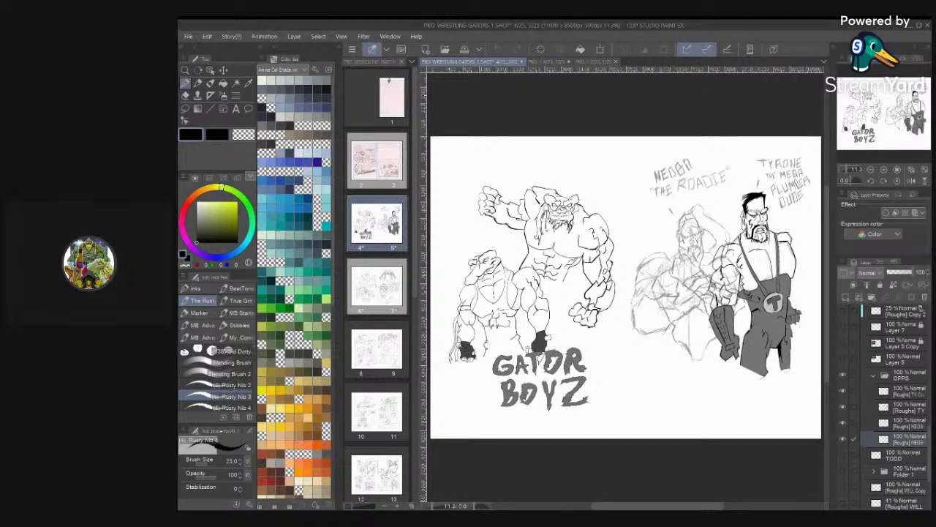
Select all four rough sketch layers in the OPPS folder and lock them together
scroll(731, 245, "up", 3)
scroll(687, 182, "up", 3)
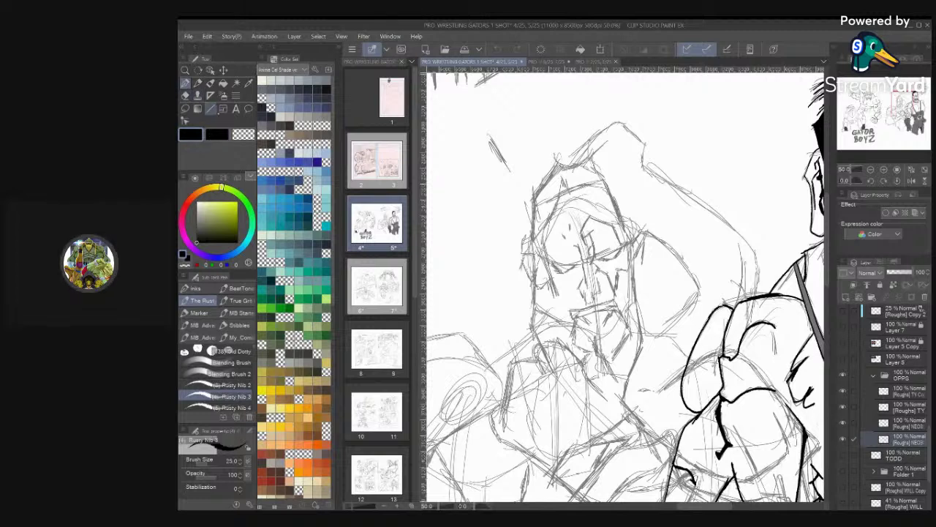
key("p")
key("p")
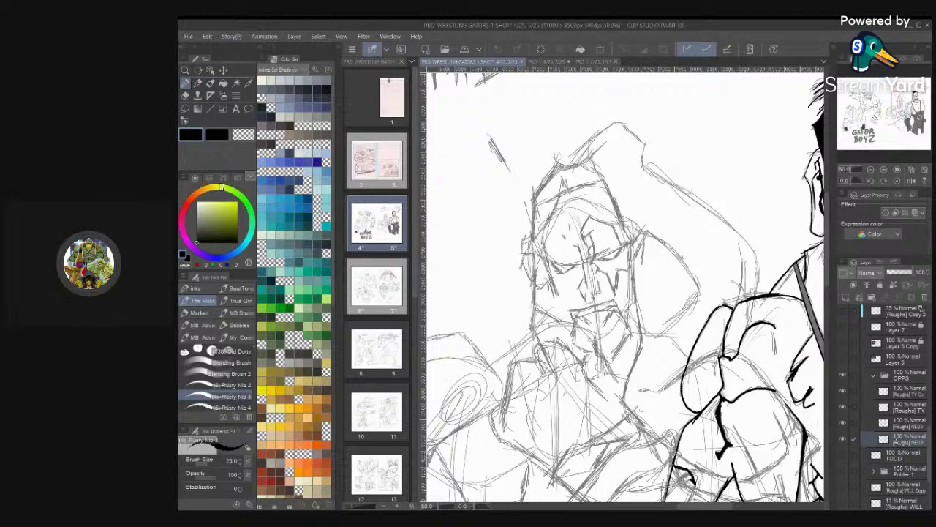
left_click(907, 391, "shift")
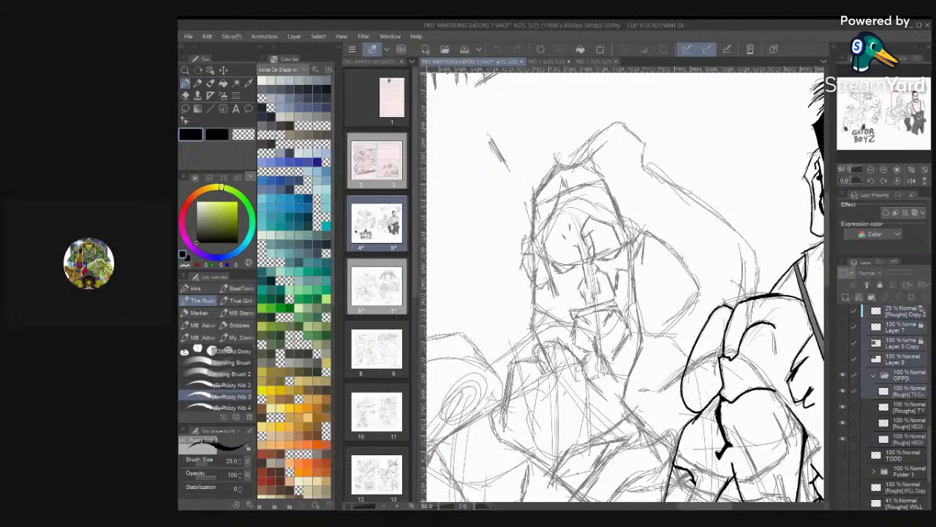
left_click(907, 408)
left_click(907, 391)
left_click(907, 439, "shift")
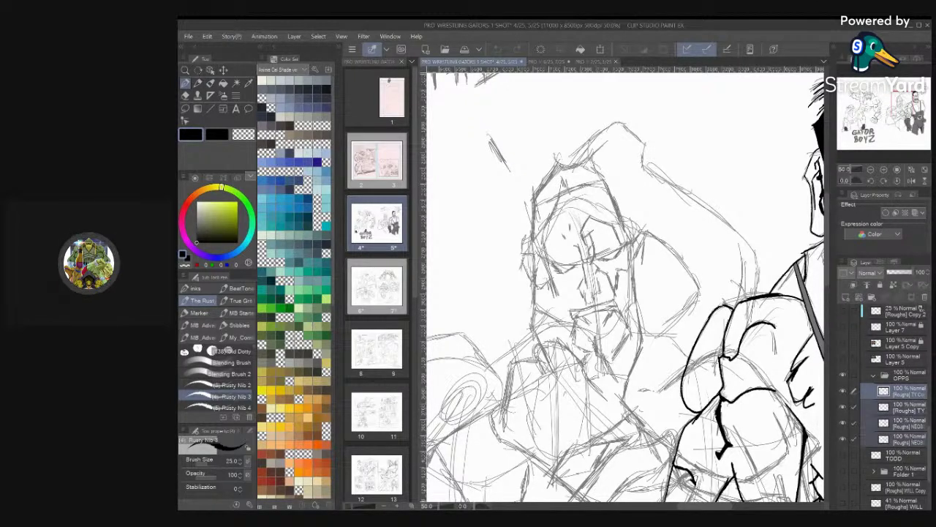
left_click(880, 284)
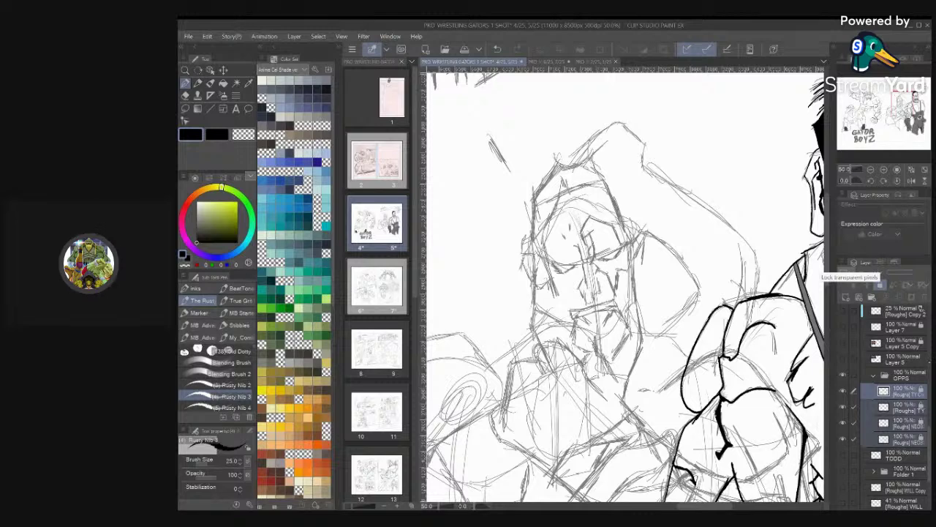
Make the [Inks] Copy layer in the YOUR ART HERE folder the active drawing layer
mouse_move(930, 388)
left_mouse_down()
mouse_move(930, 319)
mouse_move(922, 456)
left_mouse_up()
scroll(885, 406, "down", 2)
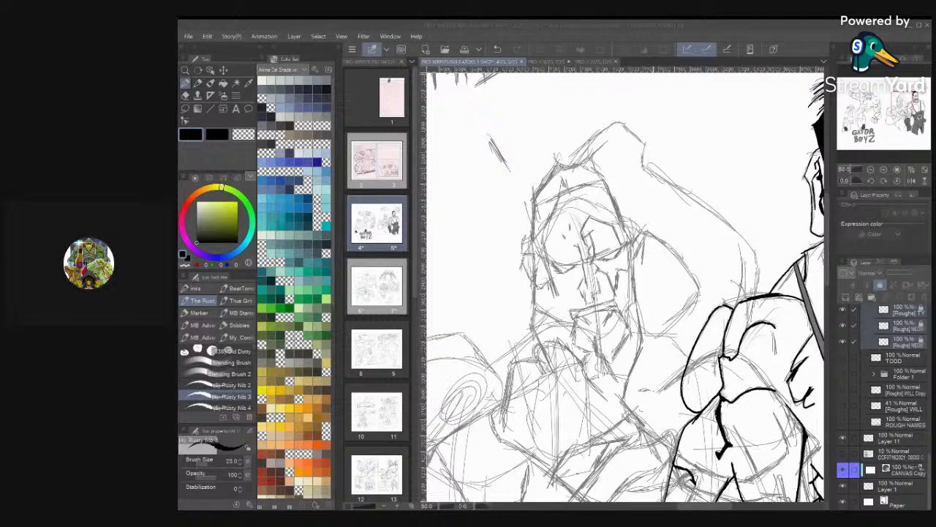
left_click(454, 27)
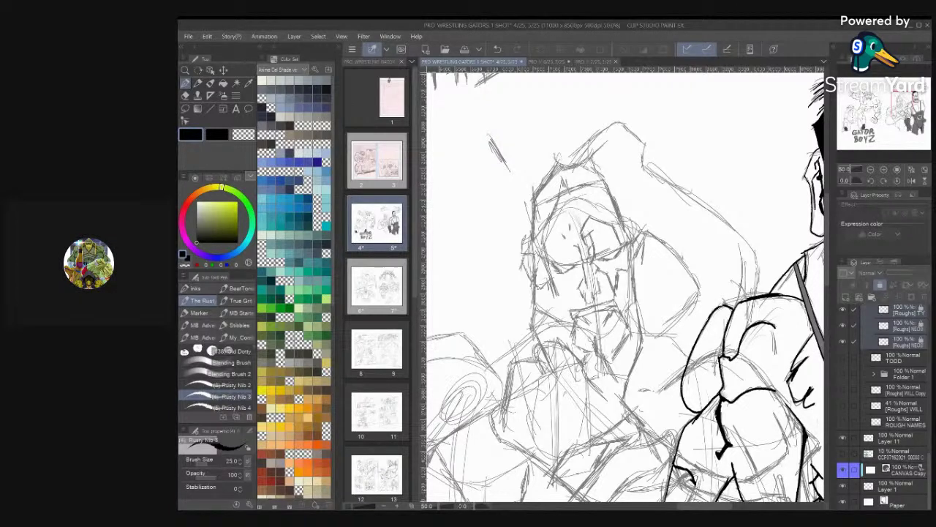
scroll(658, 226, "down", 3)
scroll(637, 241, "up", 4)
scroll(629, 293, "down", 2)
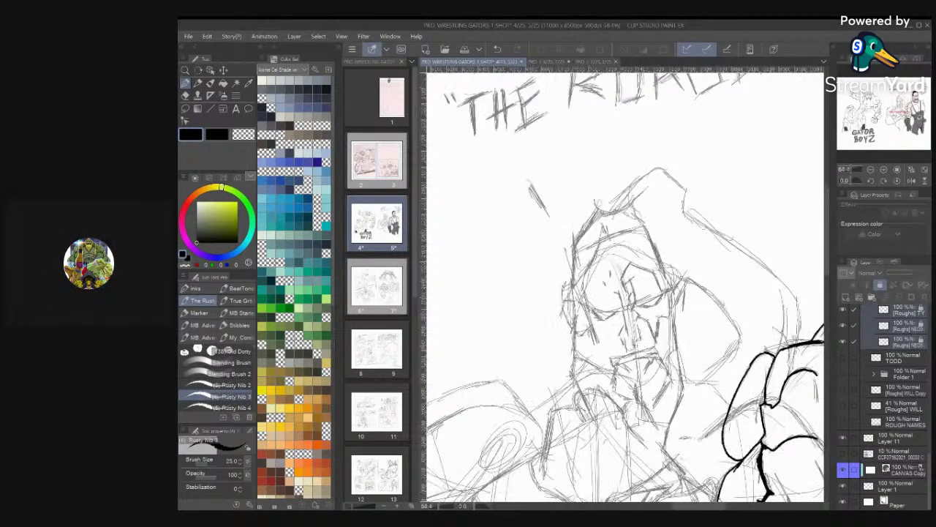
scroll(625, 285, "down", 1)
scroll(885, 406, "up", 5)
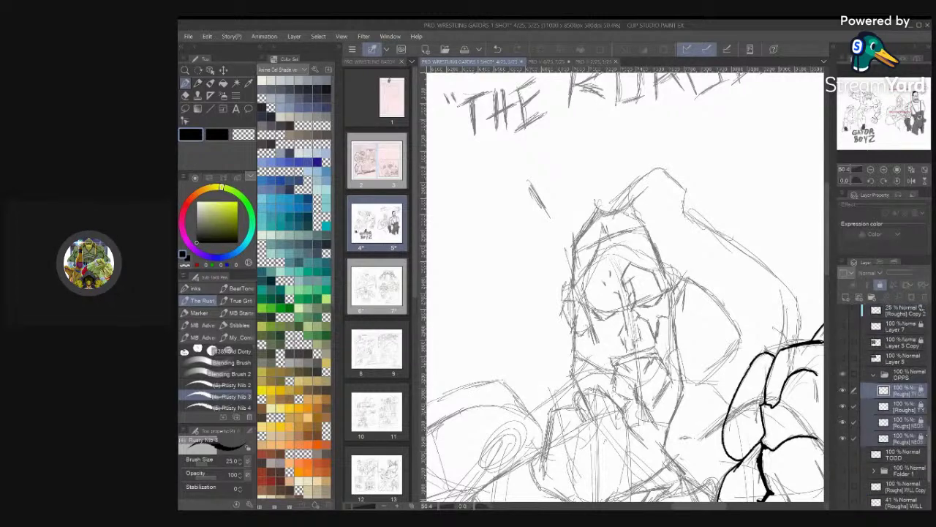
scroll(885, 406, "up", 5)
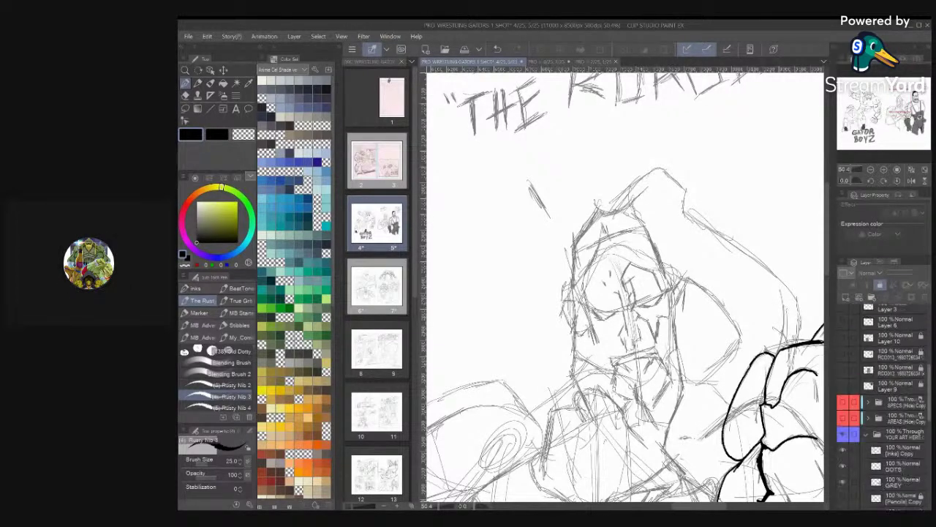
left_click(896, 403)
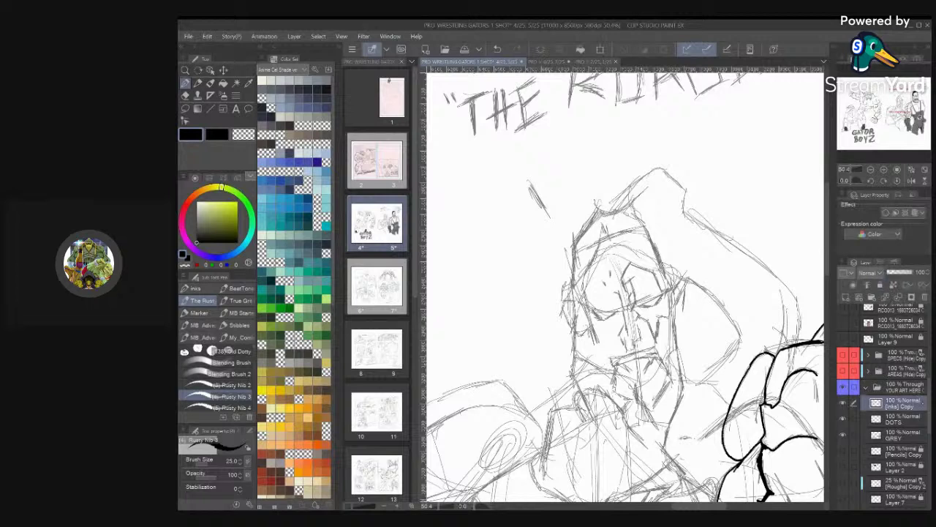
left_click_drag(927, 401, 928, 403)
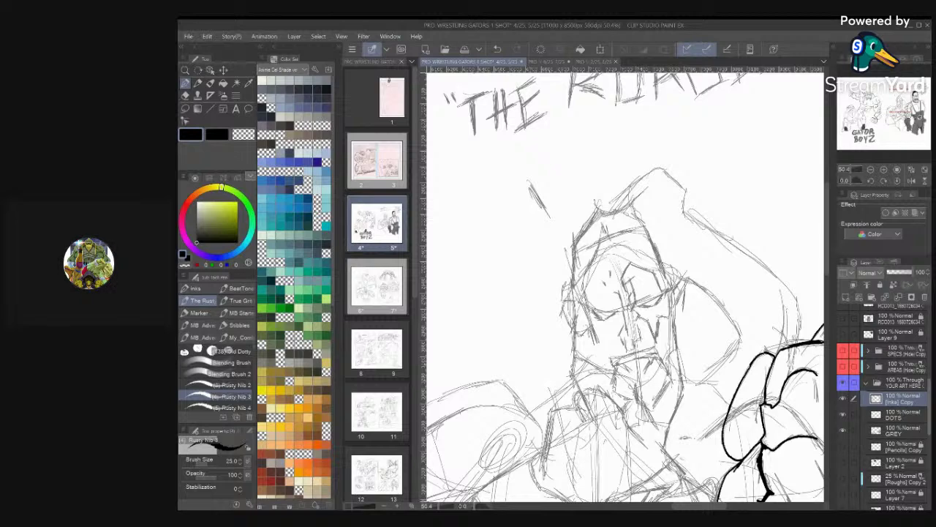
Ink the peaked top and upper sides of the Roadie's head over the rough sketch in black with the Rusty Nib 3 brush
scroll(702, 261, "down", 5)
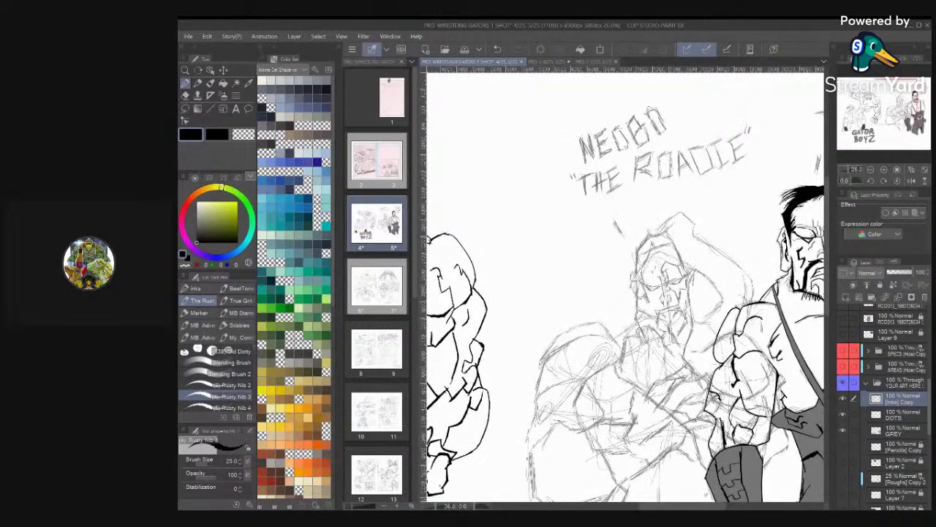
scroll(721, 267, "up", 4)
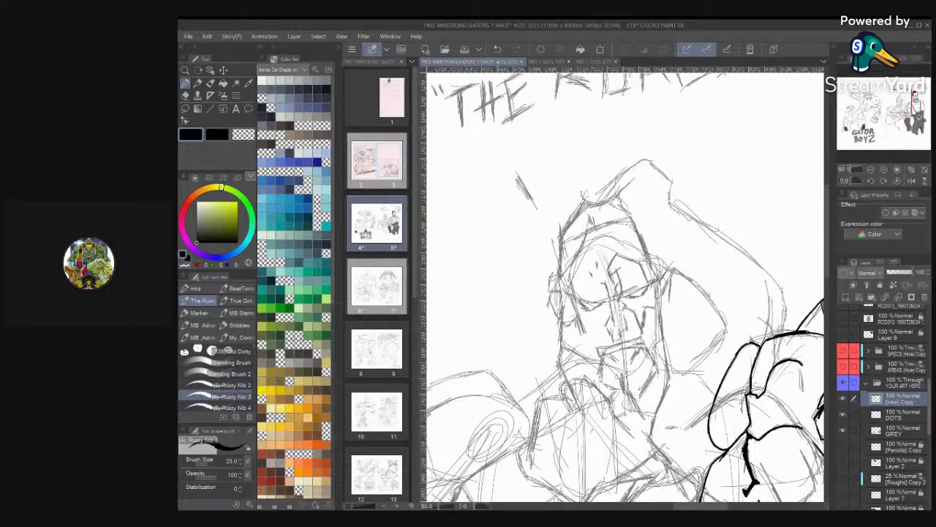
scroll(622, 307, "up", 1)
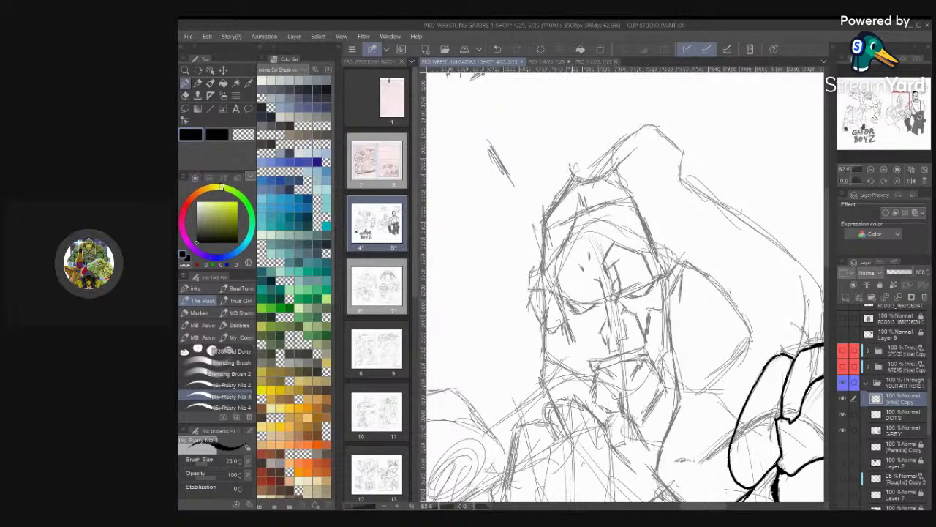
left_click_drag(572, 172, 541, 227)
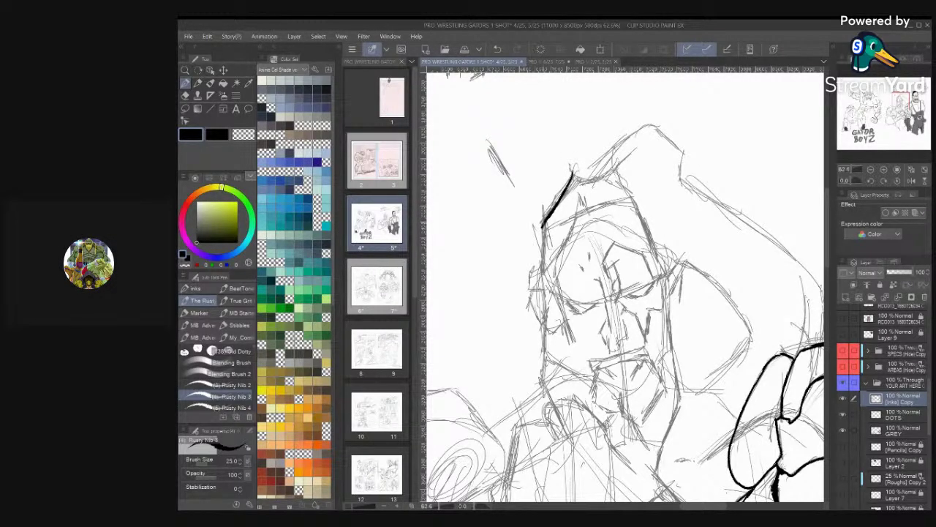
scroll(682, 192, "down", 3)
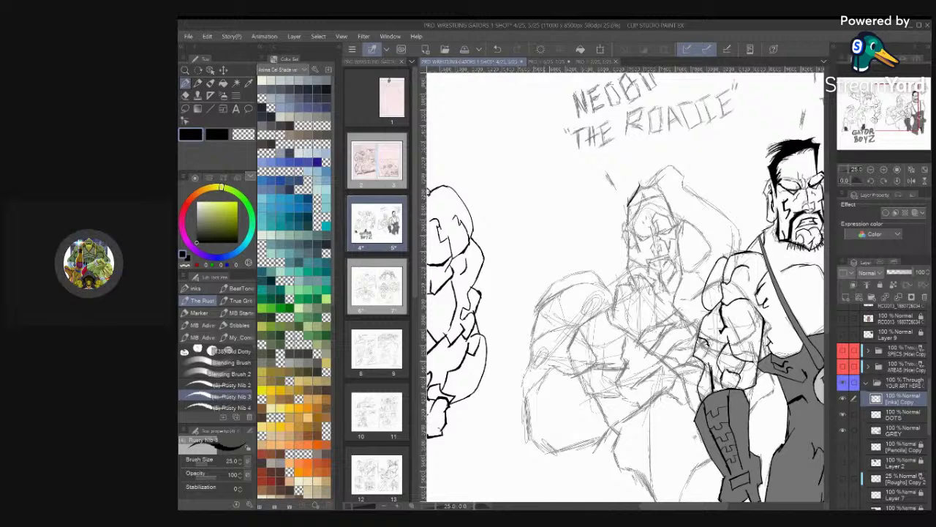
left_click(843, 399)
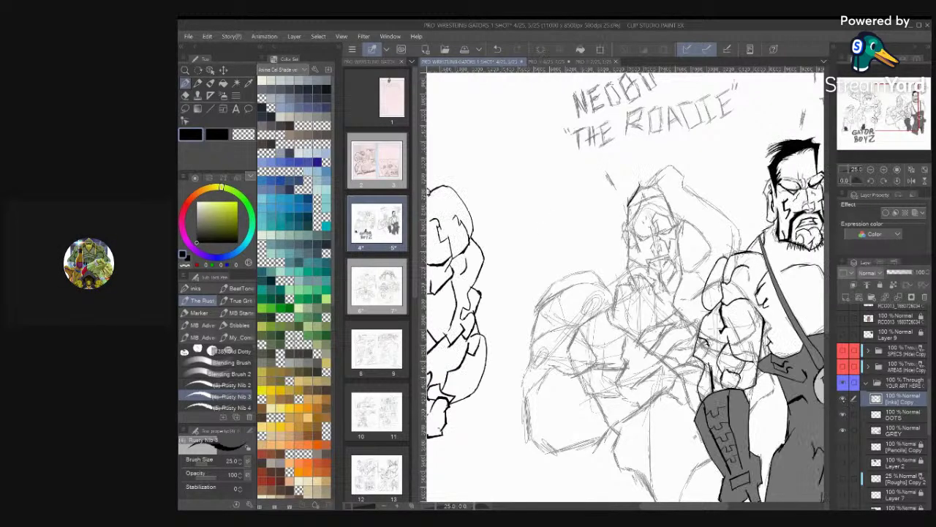
scroll(625, 285, "up", 4)
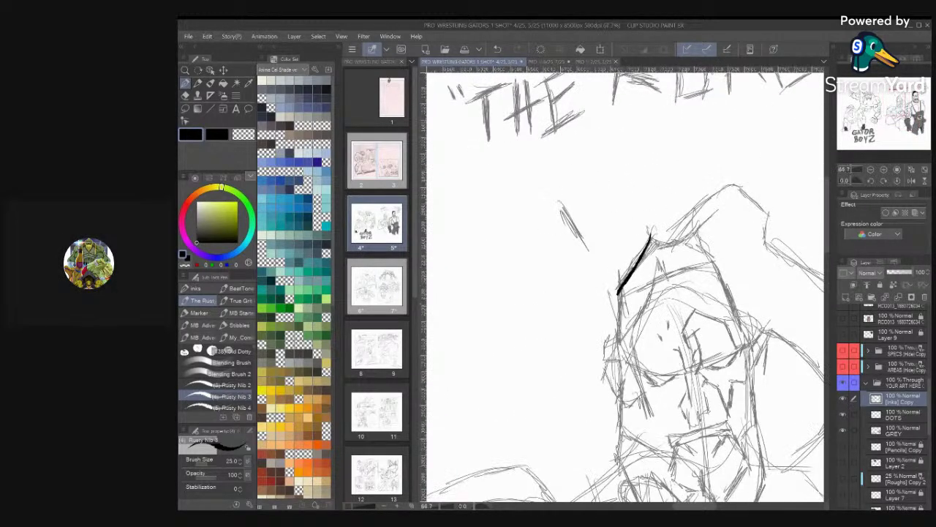
mouse_move(619, 293)
left_mouse_down()
mouse_move(620, 329)
mouse_move(585, 327)
left_mouse_up()
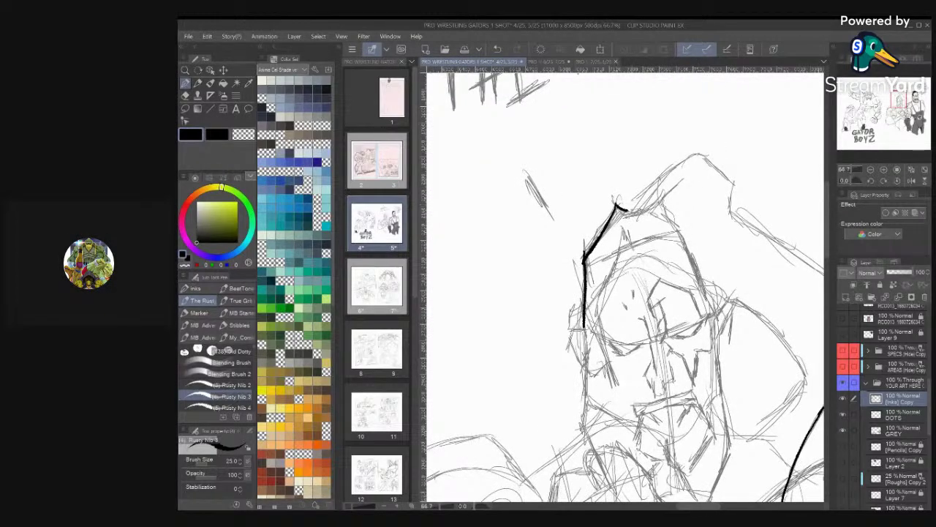
mouse_move(621, 208)
left_mouse_down()
mouse_move(666, 198)
mouse_move(706, 300)
left_mouse_up()
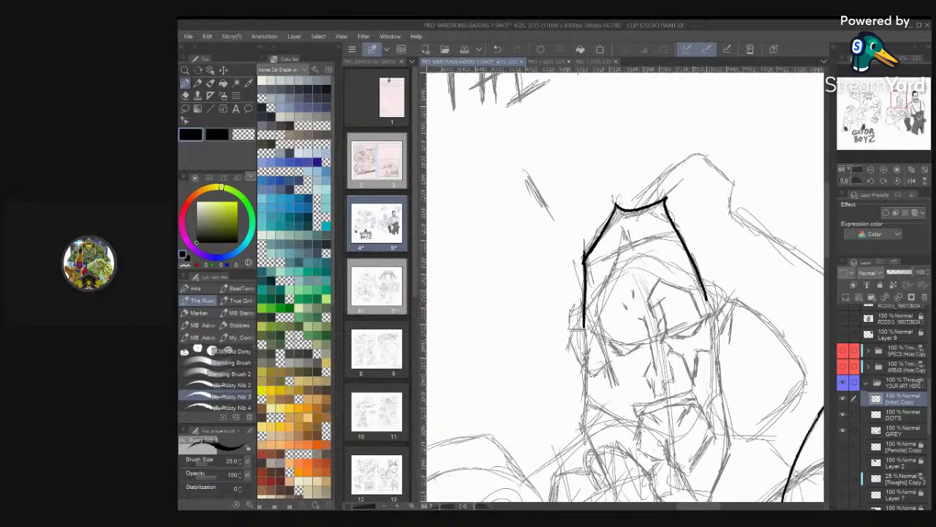
scroll(622, 285, "up", 5)
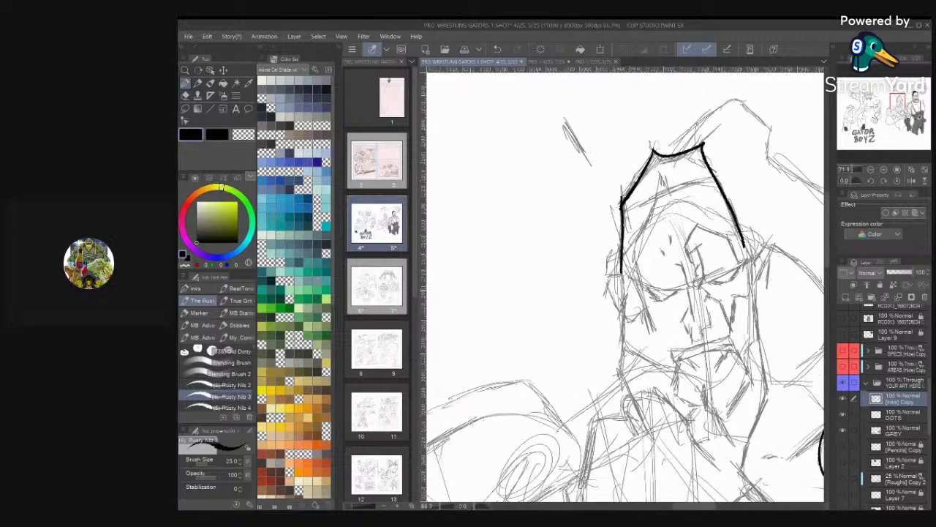
scroll(625, 285, "down", 4)
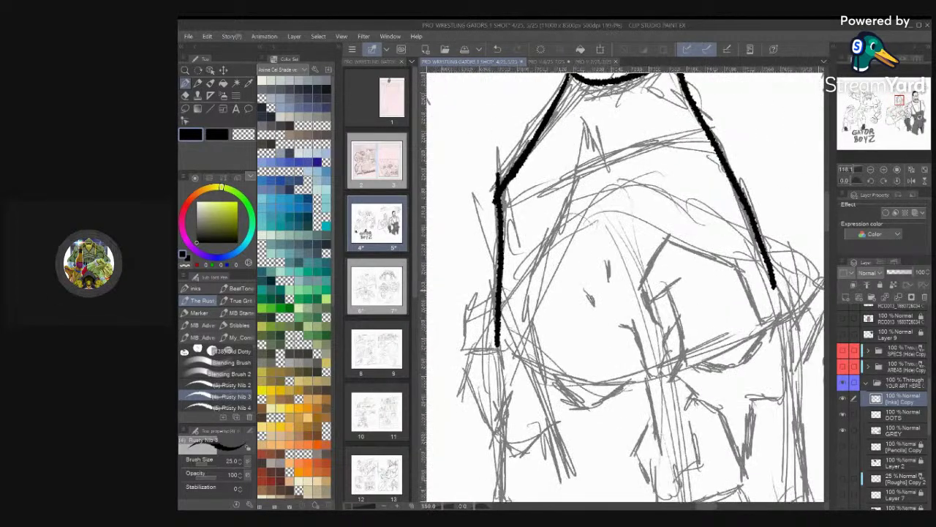
Ink the Roadie's nose bridge, nostrils and nose tip, plus the narrowed eye on the right side of the face
scroll(626, 286, "down", 2)
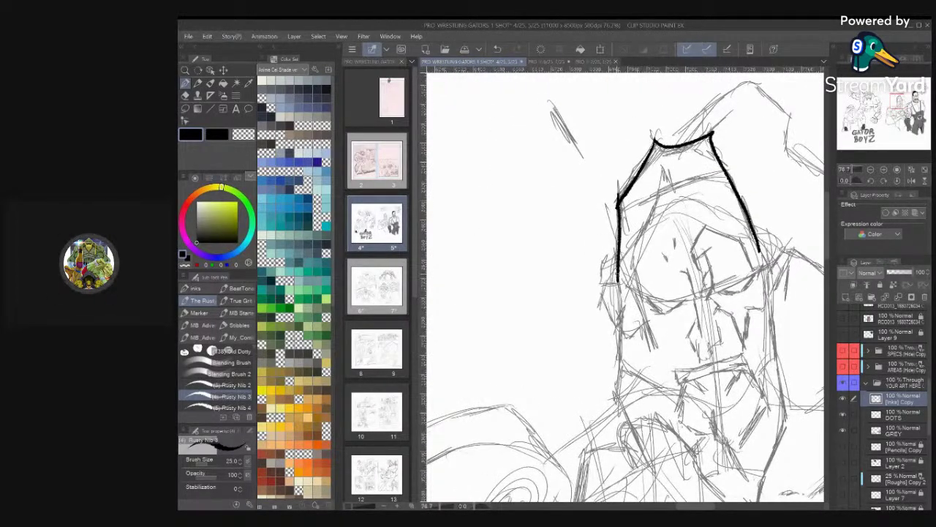
scroll(625, 285, "up", 1)
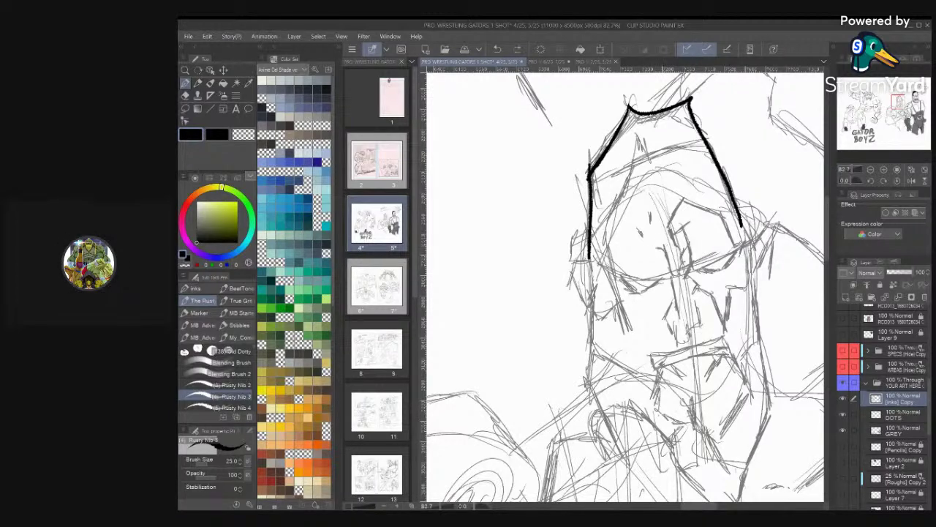
scroll(625, 285, "up", 3)
mouse_move(626, 232)
left_mouse_down()
mouse_move(645, 247)
mouse_move(640, 228)
mouse_move(664, 349)
mouse_move(637, 358)
mouse_move(664, 398)
mouse_move(686, 394)
mouse_move(682, 363)
mouse_move(703, 356)
mouse_move(702, 295)
mouse_move(753, 261)
mouse_move(732, 298)
mouse_move(697, 300)
left_mouse_up()
scroll(658, 293, "up", 1)
scroll(530, 348, "up", 2)
key("minus")
key("minus")
key("minus")
key("minus")
key("minus")
key("minus")
key("minus")
key("minus")
key("minus")
key("minus")
key("minus")
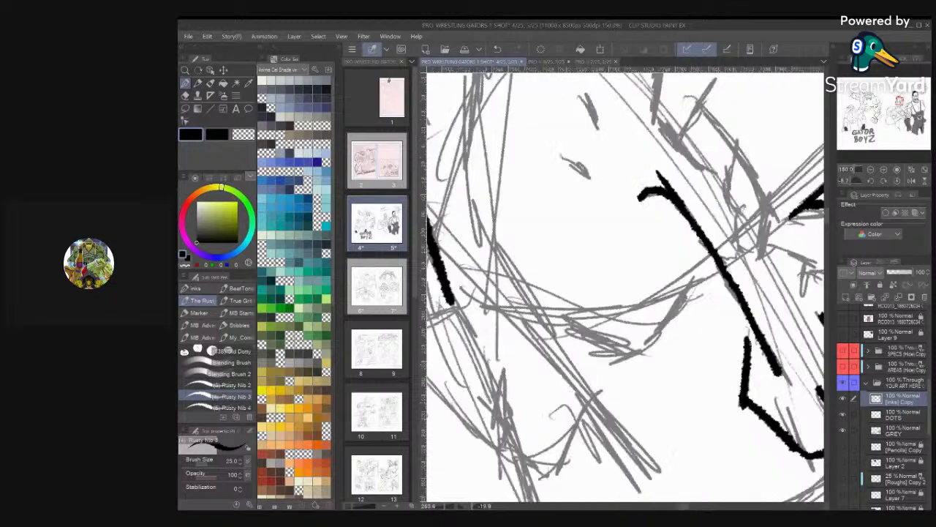
Ink the matching narrowed eye on the left side of the Roadie's face as a thin angular outline
scroll(629, 292, "down", 1)
left_click_drag(696, 276, 634, 379)
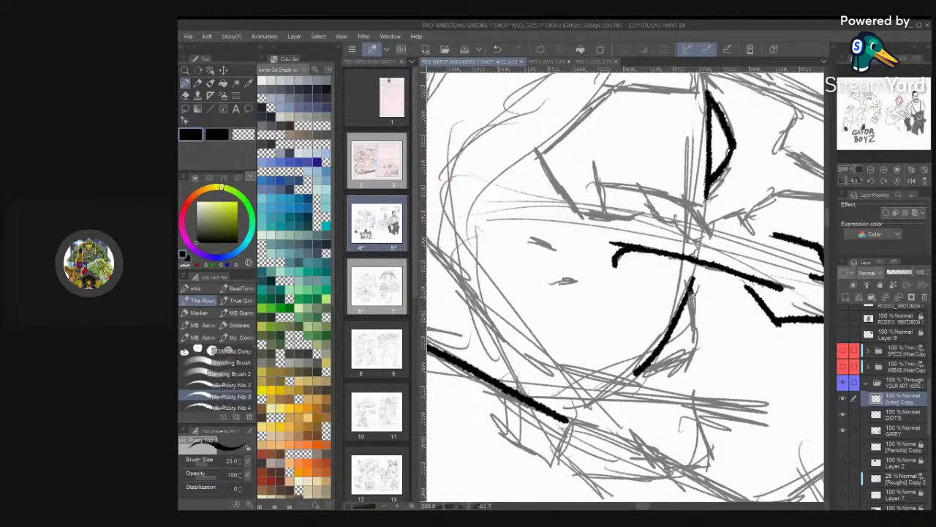
mouse_move(689, 288)
left_mouse_down()
mouse_move(697, 348)
mouse_move(638, 372)
left_mouse_up()
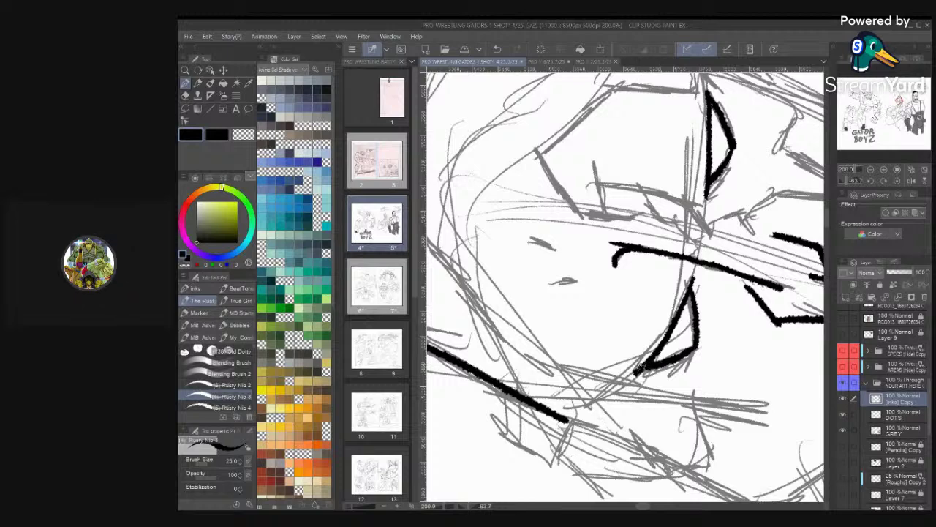
Ink the pointed ears on both sides of the Roadie's head over the rough sketch
scroll(672, 340, "down", 3)
scroll(622, 329, "up", 4)
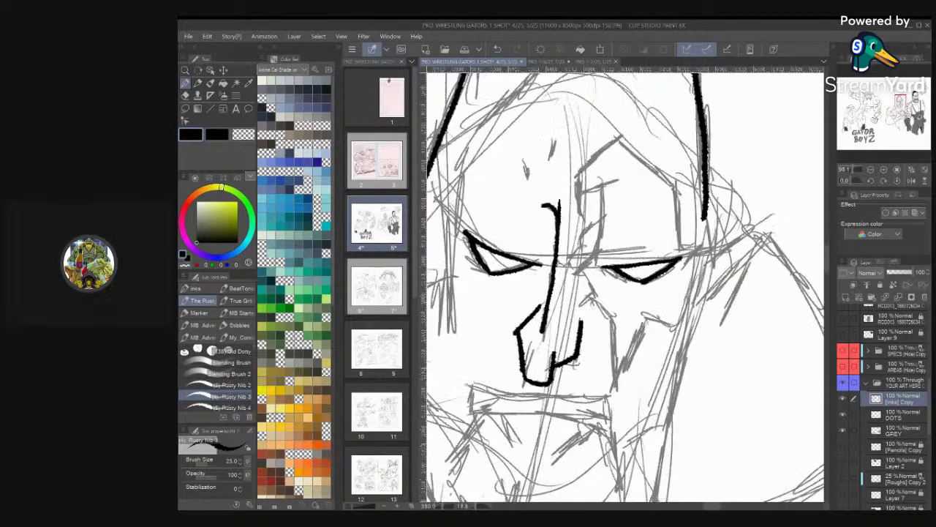
mouse_move(706, 212)
left_mouse_down()
mouse_move(713, 279)
mouse_move(706, 273)
mouse_move(757, 224)
mouse_move(771, 234)
mouse_move(735, 311)
left_mouse_up()
mouse_move(754, 274)
left_mouse_down()
mouse_move(724, 344)
mouse_move(724, 368)
mouse_move(708, 368)
left_mouse_up()
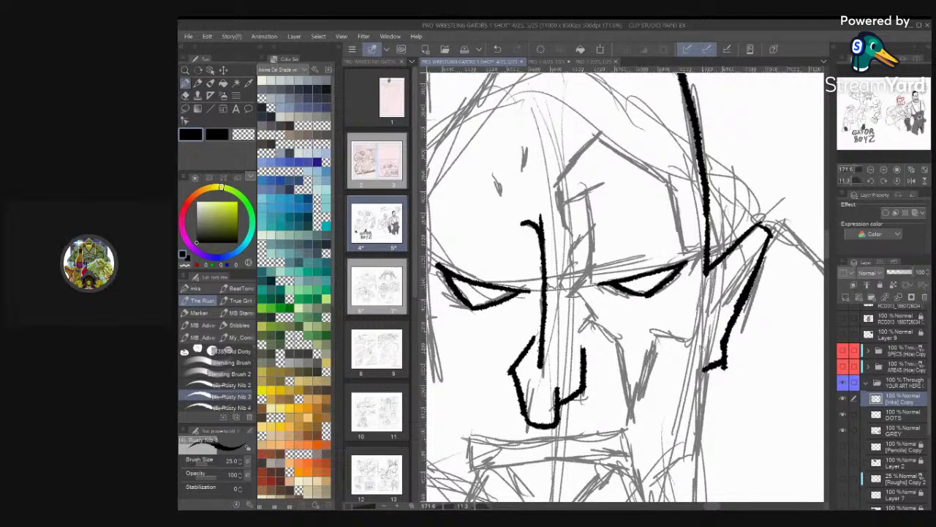
scroll(757, 304, "down", 3)
scroll(578, 270, "up", 1)
mouse_move(731, 292)
left_mouse_down()
mouse_move(706, 226)
mouse_move(654, 183)
left_mouse_up()
mouse_move(641, 381)
left_mouse_down()
mouse_move(666, 367)
mouse_move(621, 314)
mouse_move(578, 303)
mouse_move(591, 261)
mouse_move(620, 279)
mouse_move(612, 307)
mouse_move(643, 348)
left_mouse_up()
scroll(625, 287, "up", 2)
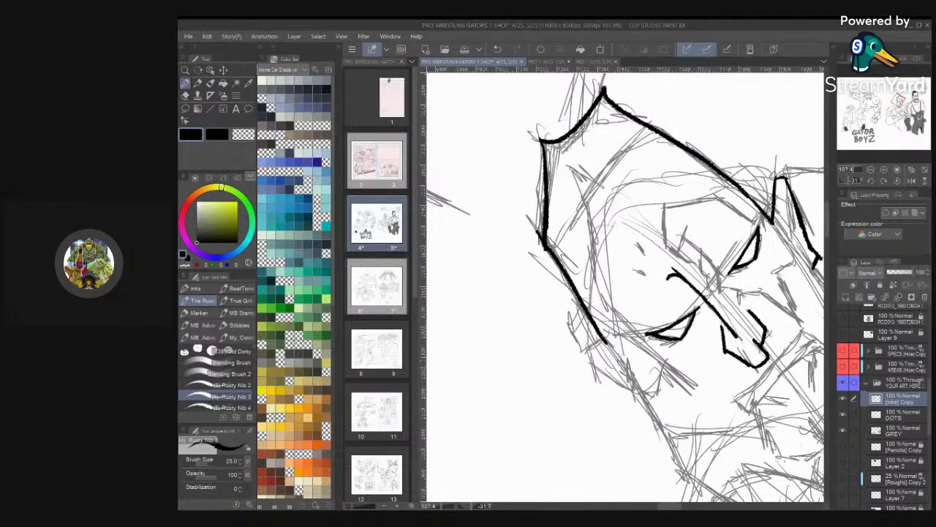
mouse_move(606, 342)
left_mouse_down()
mouse_move(633, 359)
mouse_move(610, 360)
left_mouse_up()
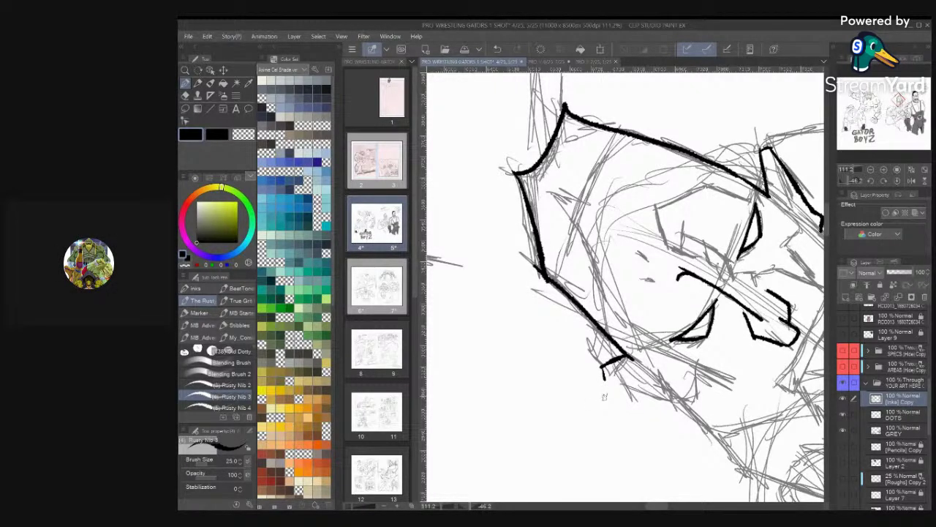
mouse_move(680, 272)
left_mouse_down()
mouse_move(703, 251)
mouse_move(638, 250)
left_mouse_up()
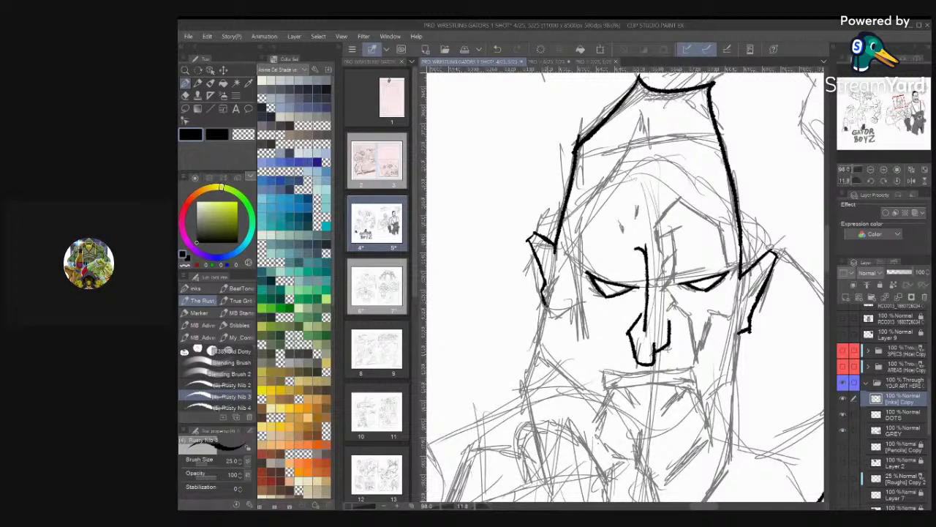
Ink both sides of the Roadie's angular jaw down from the ears and join them around the chin
mouse_move(552, 275)
left_mouse_down()
mouse_move(534, 361)
mouse_move(549, 367)
left_mouse_up()
key("ctrl+z")
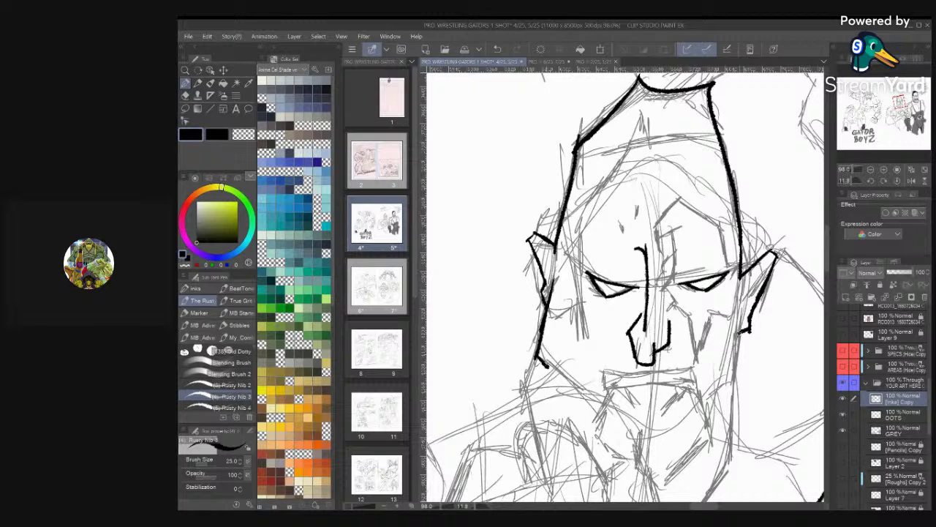
left_click_drag(741, 320, 731, 379)
left_click_drag(645, 364, 627, 301)
mouse_move(720, 301)
left_mouse_down()
mouse_move(675, 363)
mouse_move(647, 377)
left_mouse_up()
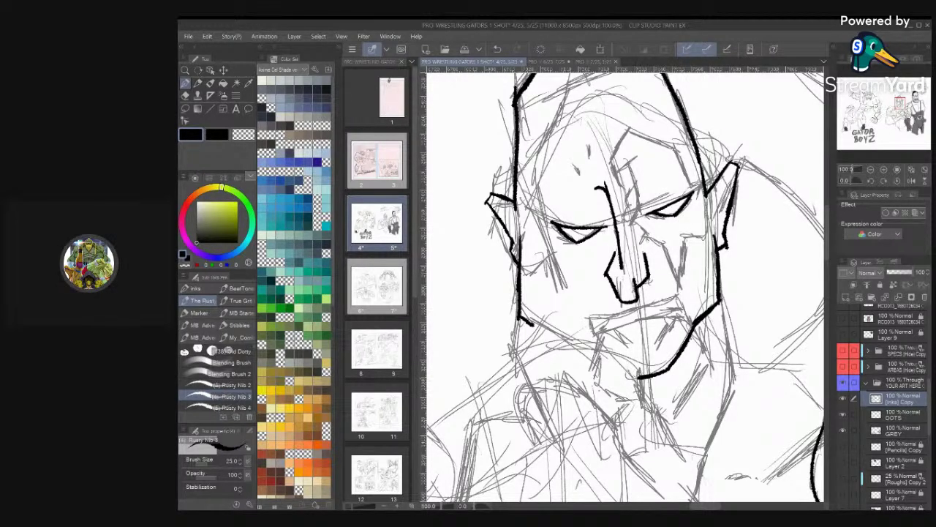
mouse_move(638, 377)
left_mouse_down()
mouse_move(710, 351)
mouse_move(719, 329)
left_mouse_up()
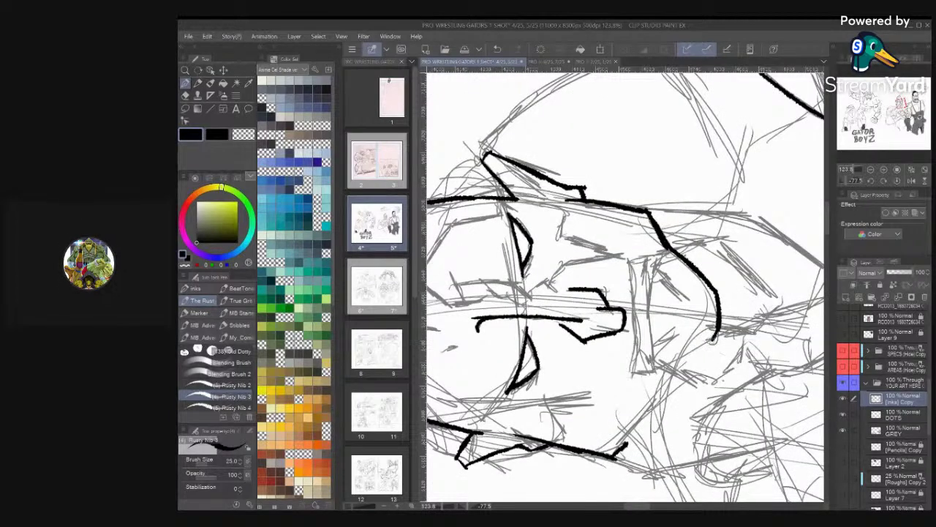
mouse_move(717, 331)
left_mouse_down()
mouse_move(651, 391)
mouse_move(616, 454)
left_mouse_up()
scroll(625, 287, "down", 3)
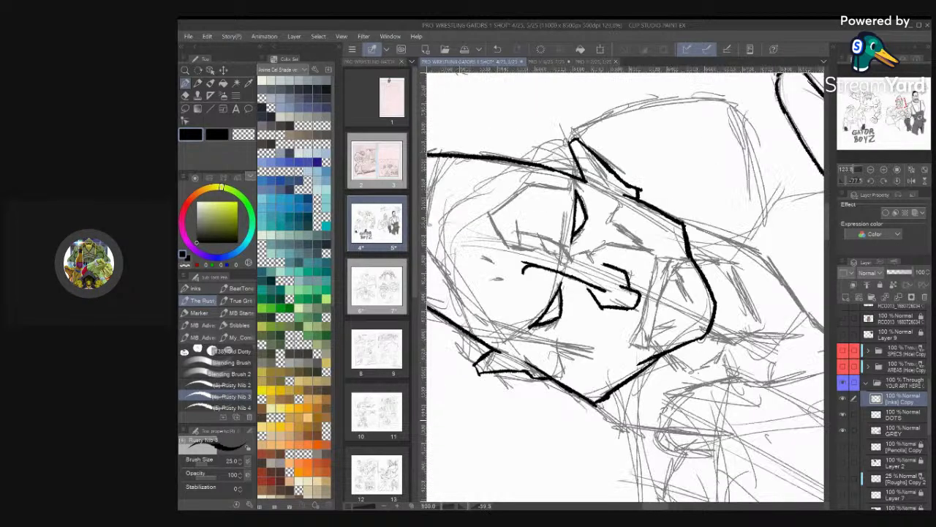
Ink the Roadie's closed mouth as two near-parallel lip lines with thickened, notched corners
scroll(585, 294, "up", 3)
scroll(658, 242, "up", 2)
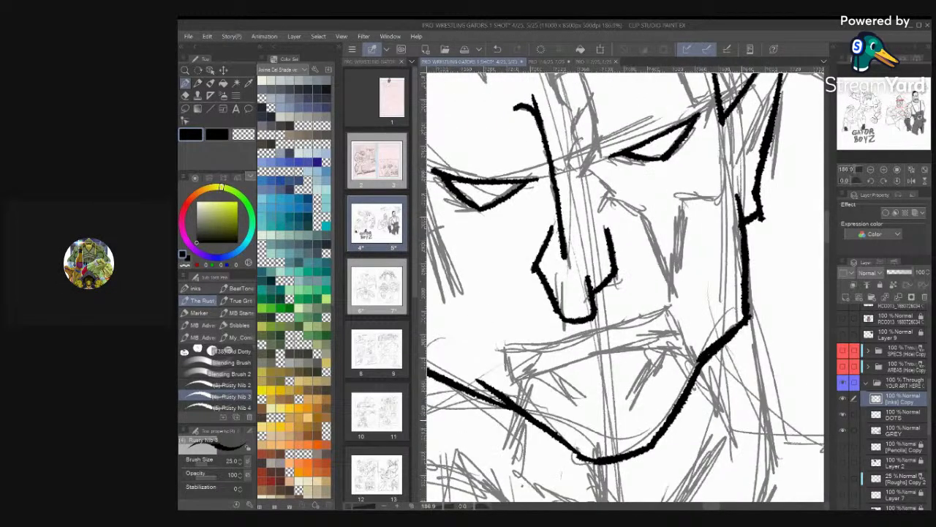
mouse_move(503, 348)
left_mouse_down()
mouse_move(671, 302)
mouse_move(664, 322)
mouse_move(681, 340)
left_mouse_up()
mouse_move(503, 345)
left_mouse_down()
mouse_move(530, 357)
mouse_move(519, 381)
mouse_move(629, 340)
mouse_move(680, 341)
left_mouse_up()
mouse_move(659, 310)
left_mouse_down()
mouse_move(648, 323)
mouse_move(666, 333)
mouse_move(663, 311)
left_mouse_up()
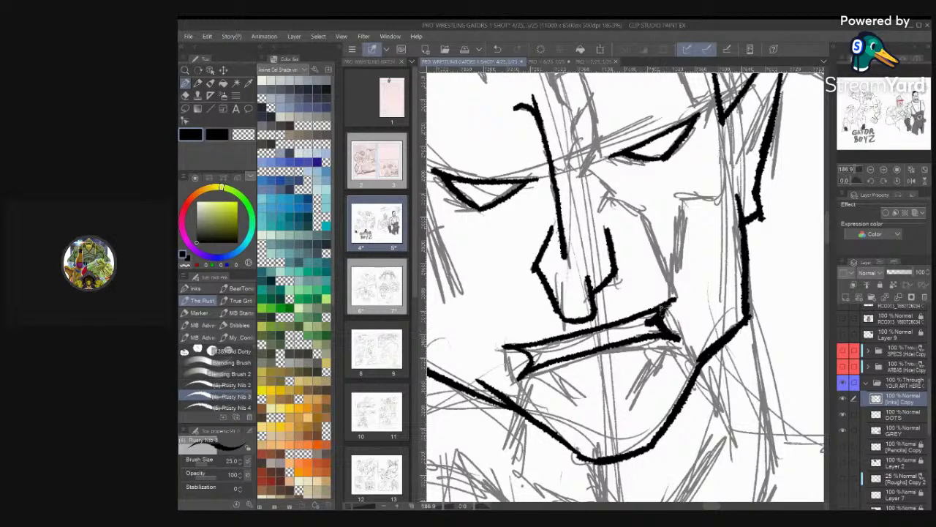
mouse_move(520, 346)
left_mouse_down()
mouse_move(552, 349)
mouse_move(526, 370)
mouse_move(527, 358)
left_mouse_up()
left_click_drag(545, 375, 536, 383)
Ink the angular patch outline above the right-hand eye and bring it down beside the nose bridge
scroll(626, 287, "down", 4)
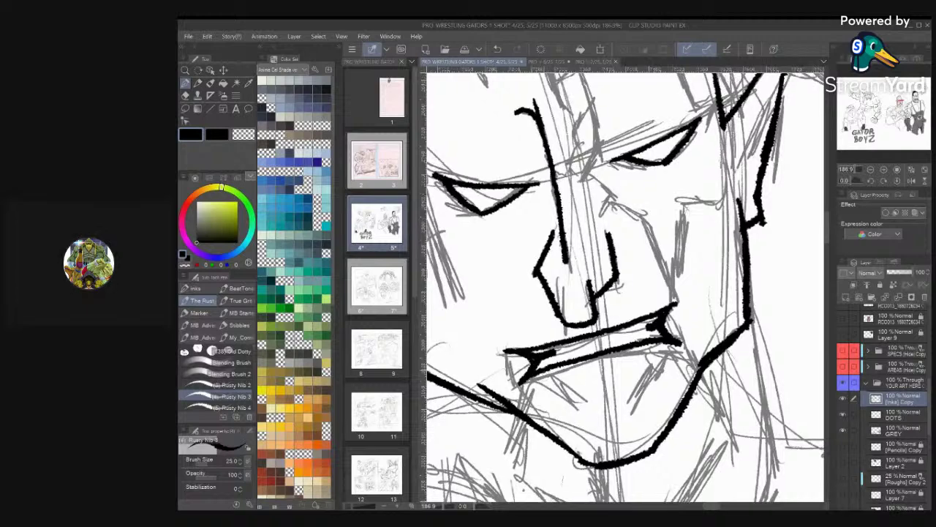
scroll(625, 286, "up", 3)
scroll(625, 285, "up", 2)
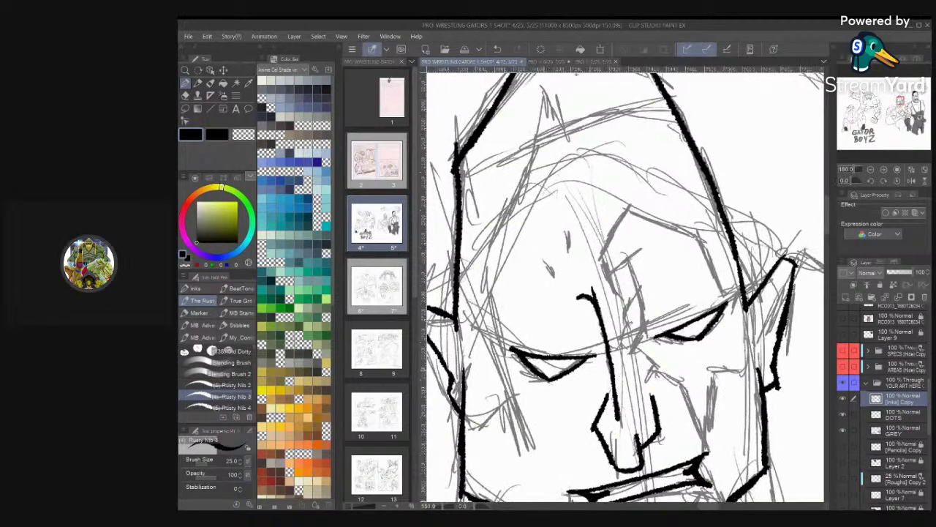
mouse_move(743, 294)
left_mouse_down()
mouse_move(721, 308)
mouse_move(711, 238)
mouse_move(640, 191)
mouse_move(615, 220)
mouse_move(604, 265)
mouse_move(609, 285)
mouse_move(633, 248)
mouse_move(635, 314)
mouse_move(610, 343)
mouse_move(633, 352)
mouse_move(638, 369)
mouse_move(619, 384)
mouse_move(655, 389)
left_mouse_up()
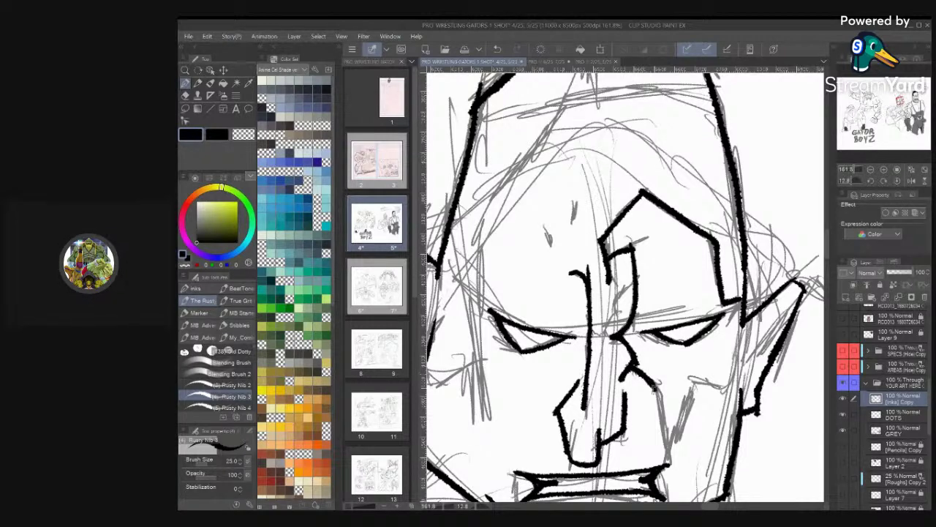
Continue the inked face marking down the right cheek to the mouth corner and back up towards the ear
scroll(625, 287, "down", 1)
scroll(625, 285, "down", 3)
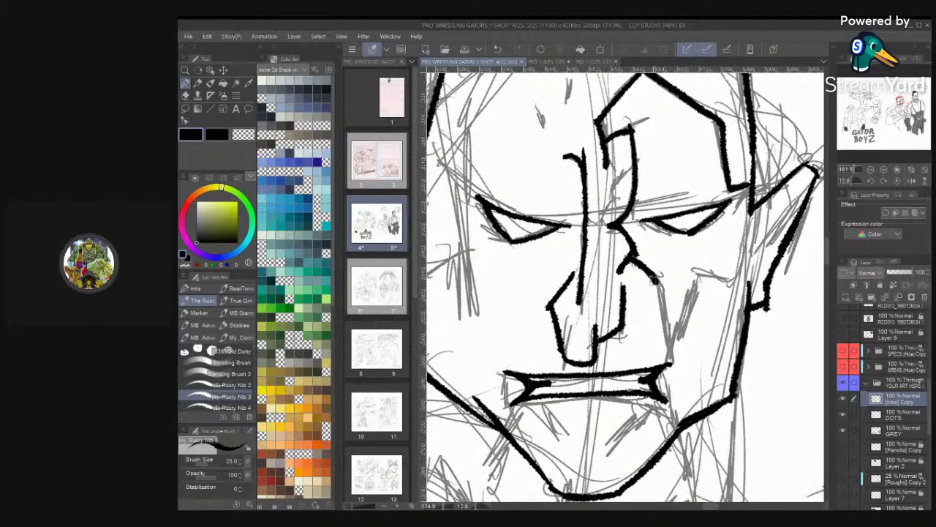
left_click_drag(654, 282, 679, 366)
mouse_move(705, 272)
left_mouse_down()
mouse_move(673, 342)
mouse_move(721, 272)
mouse_move(734, 281)
left_mouse_up()
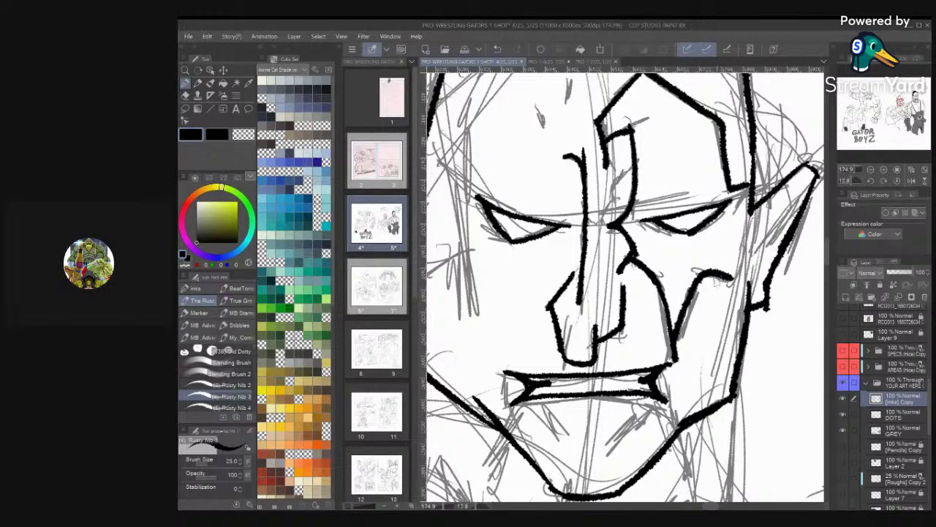
scroll(626, 285, "up", 3)
mouse_move(679, 342)
left_mouse_down()
mouse_move(697, 354)
mouse_move(715, 265)
left_mouse_up()
scroll(760, 275, "down", 6)
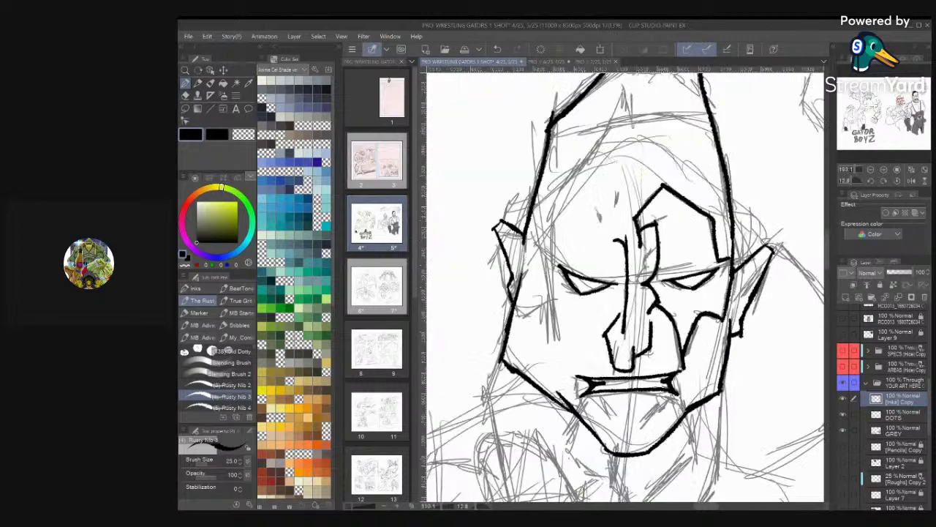
Ink the frown crease beside the nose bridge and the curved brow over the left-hand eye
scroll(537, 269, "up", 2)
scroll(670, 409, "down", 4)
scroll(684, 245, "up", 5)
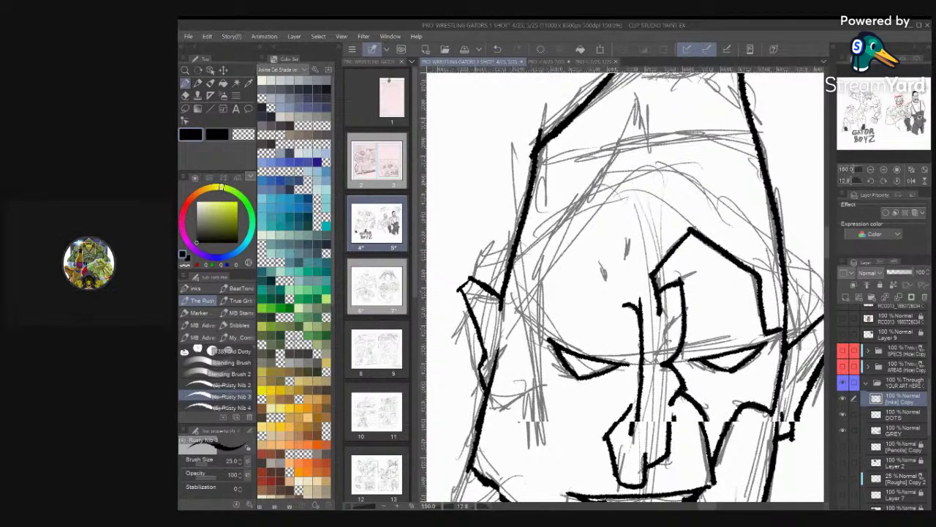
scroll(644, 289, "up", 1)
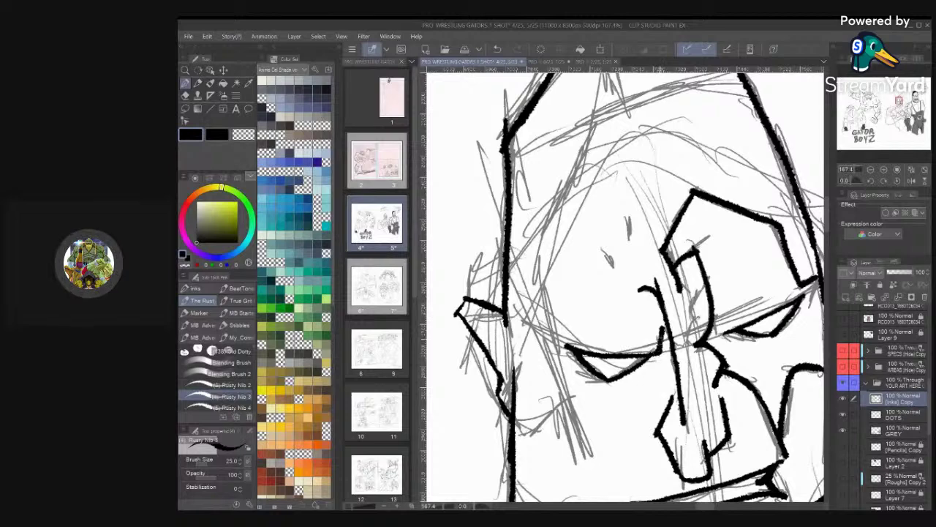
scroll(636, 337, "up", 3)
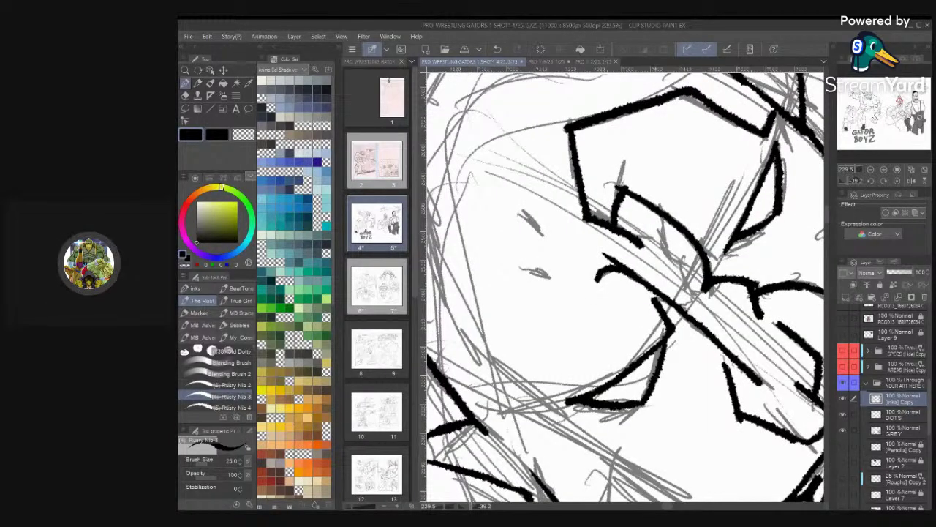
scroll(637, 292, "up", 2)
scroll(636, 293, "down", 3)
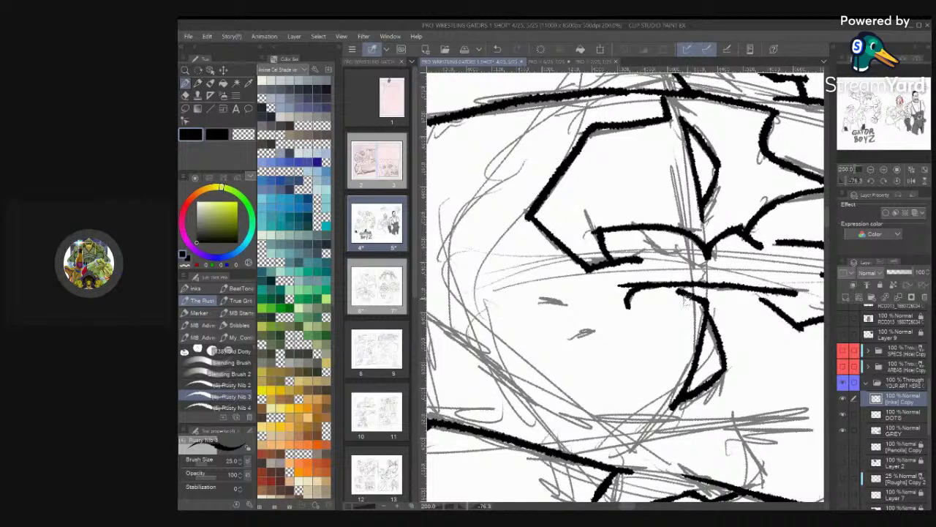
left_click_drag(668, 305, 691, 296)
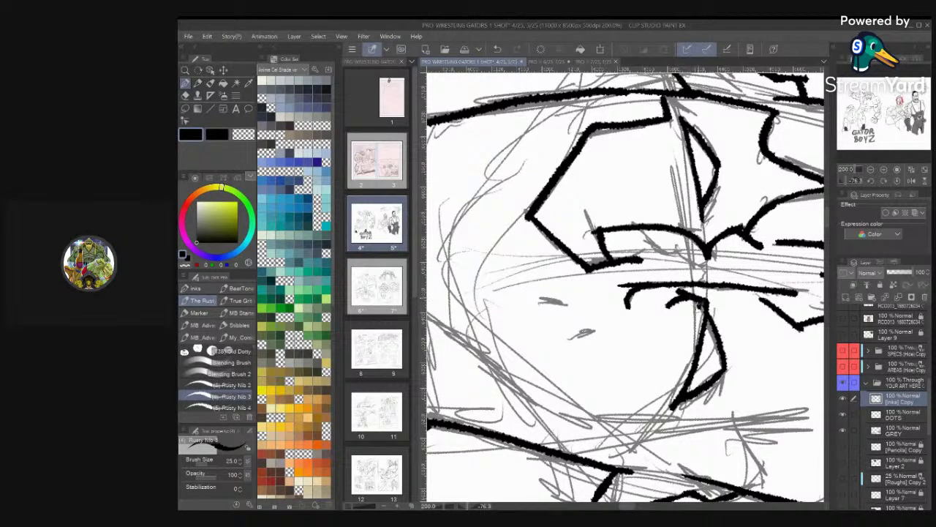
left_click_drag(626, 286, 612, 297)
scroll(688, 278, "up", 1)
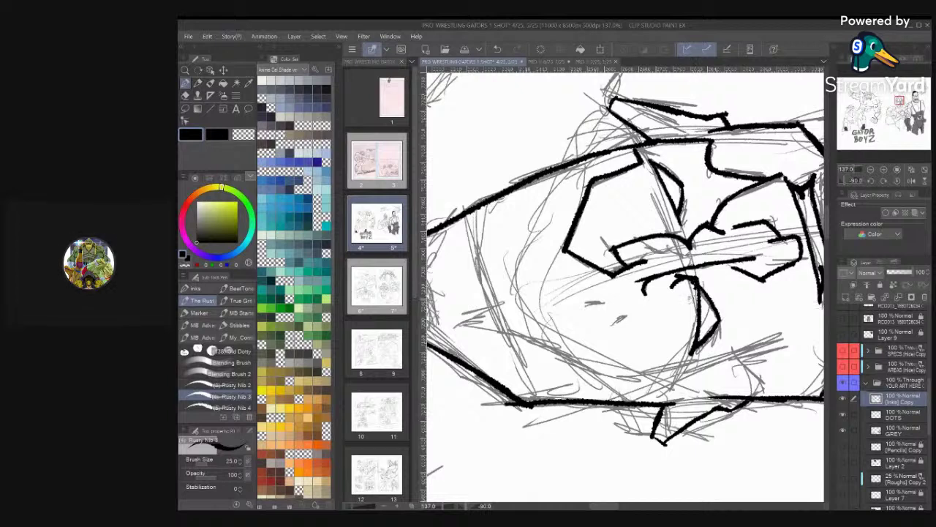
mouse_move(697, 283)
left_mouse_down()
mouse_move(654, 354)
mouse_move(661, 391)
left_mouse_up()
left_click_drag(660, 337, 654, 370)
key("ctrl+minus")
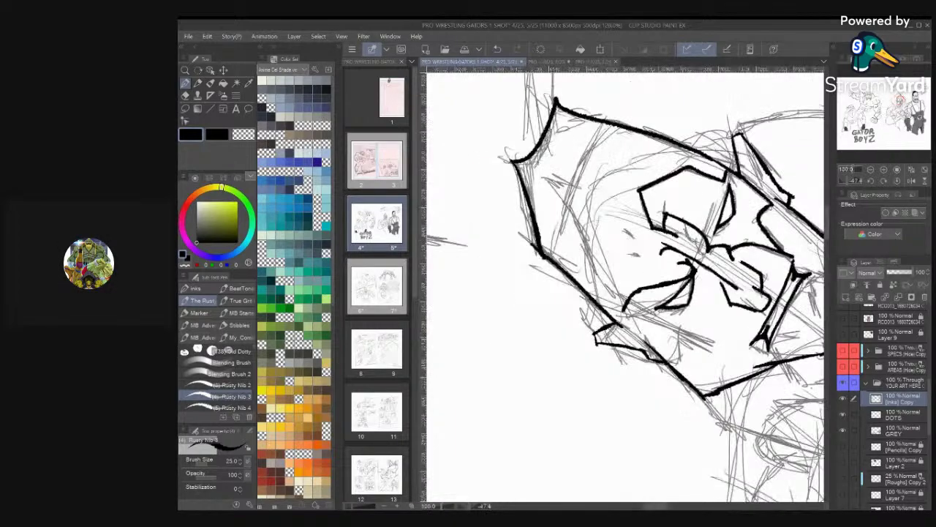
key("ctrl+minus")
Ink the small marks on the Roadie's forehead and the short line near the top of the head
scroll(641, 249, "up", 6)
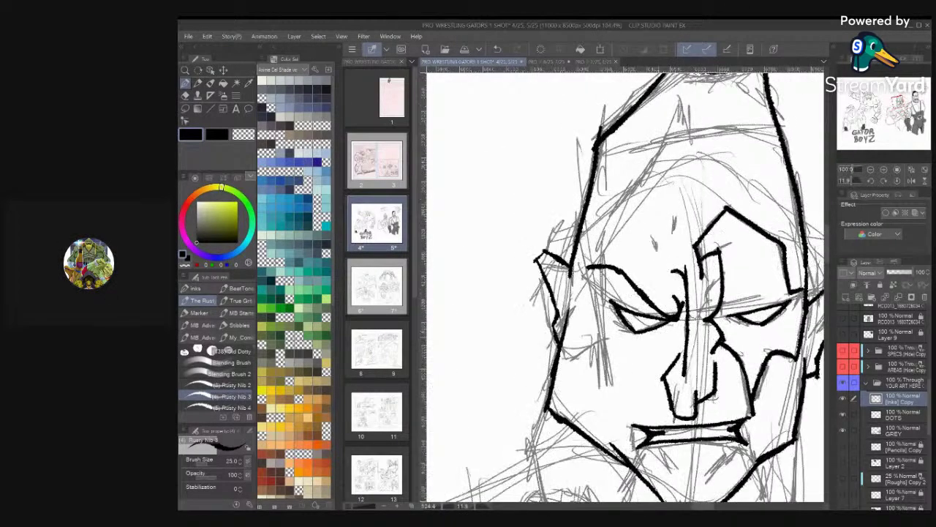
mouse_move(639, 246)
left_mouse_down()
mouse_move(645, 259)
mouse_move(649, 250)
left_mouse_up()
left_click_drag(668, 218, 665, 243)
scroll(680, 222, "down", 5)
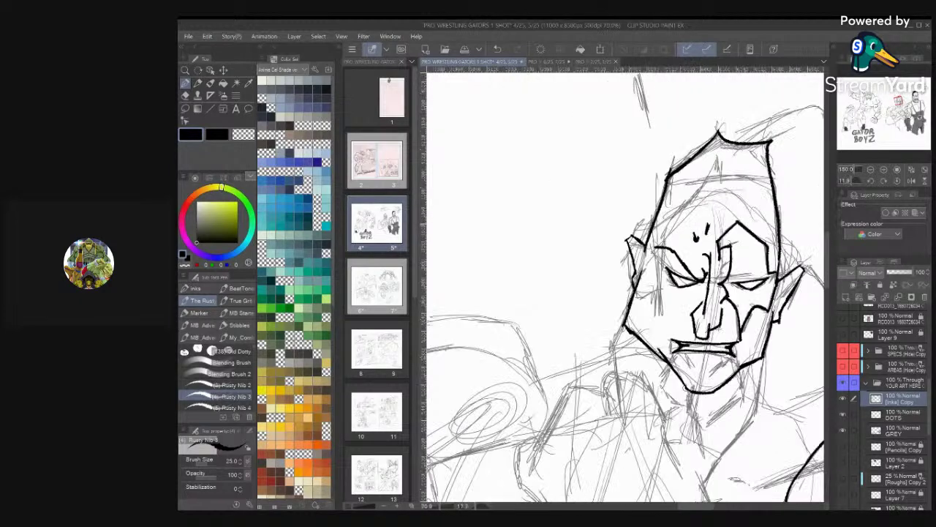
scroll(658, 293, "up", 2)
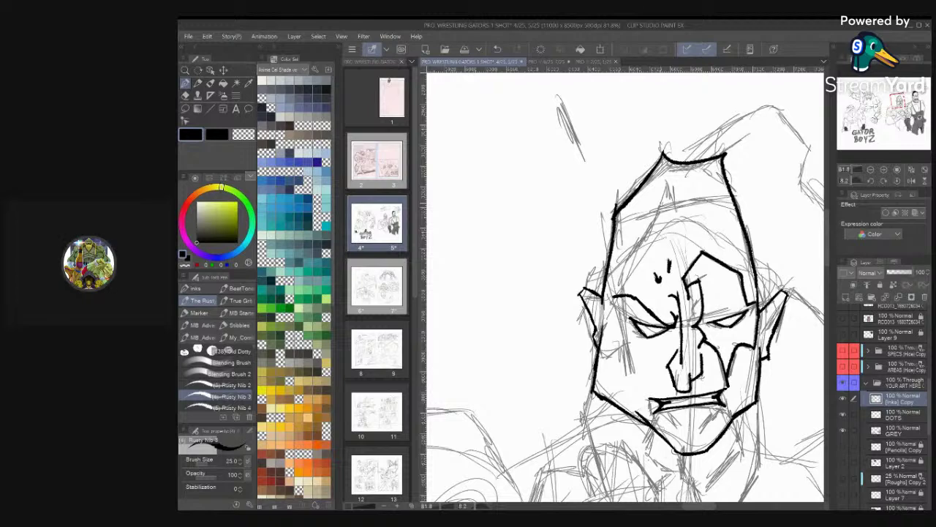
mouse_move(673, 186)
left_mouse_down()
mouse_move(674, 218)
mouse_move(708, 231)
mouse_move(640, 271)
mouse_move(669, 283)
left_mouse_up()
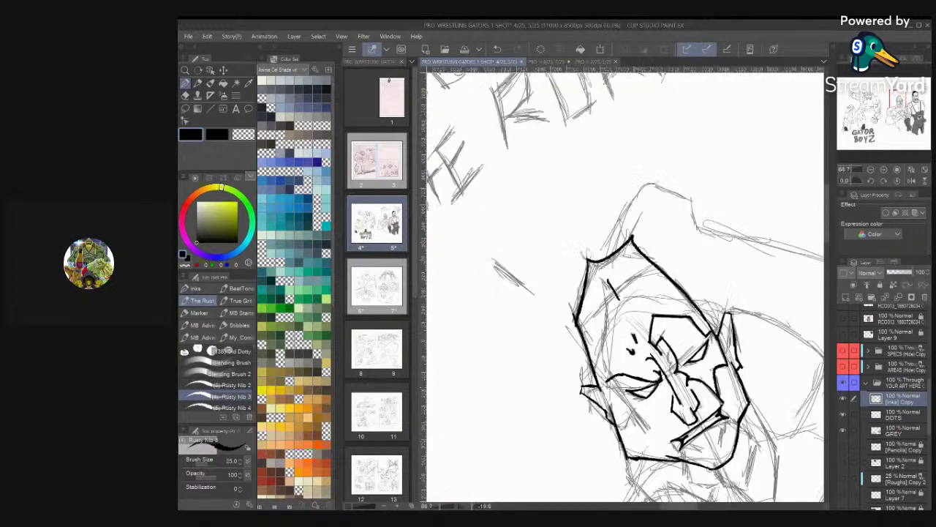
Ink the outline of the Roadie's raised hand from the top of the head around to the notch at the wrist
scroll(681, 212, "up", 3)
mouse_move(546, 305)
left_mouse_down()
mouse_move(591, 212)
mouse_move(635, 172)
left_mouse_up()
mouse_move(597, 267)
left_mouse_down()
mouse_move(570, 207)
mouse_move(548, 215)
left_mouse_up()
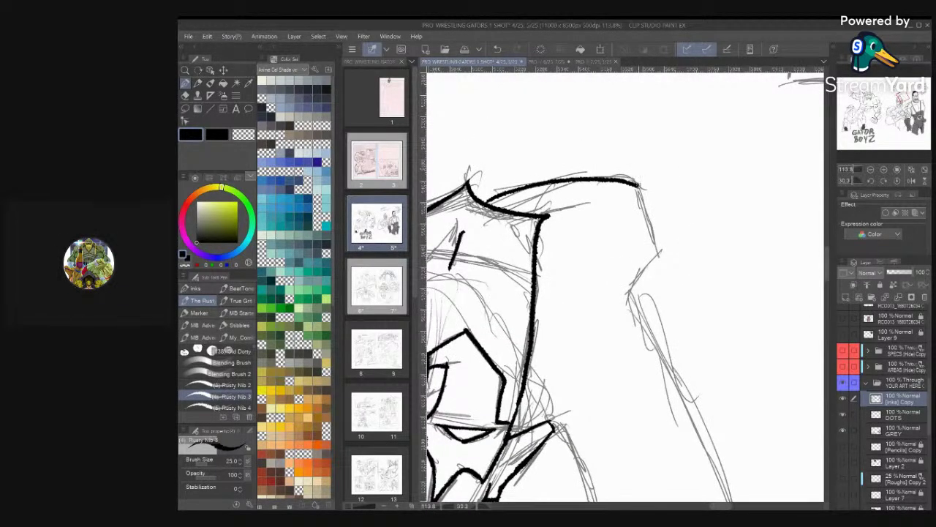
left_click_drag(638, 184, 657, 239)
mouse_move(645, 205)
left_mouse_down()
mouse_move(662, 257)
mouse_move(626, 307)
left_mouse_up()
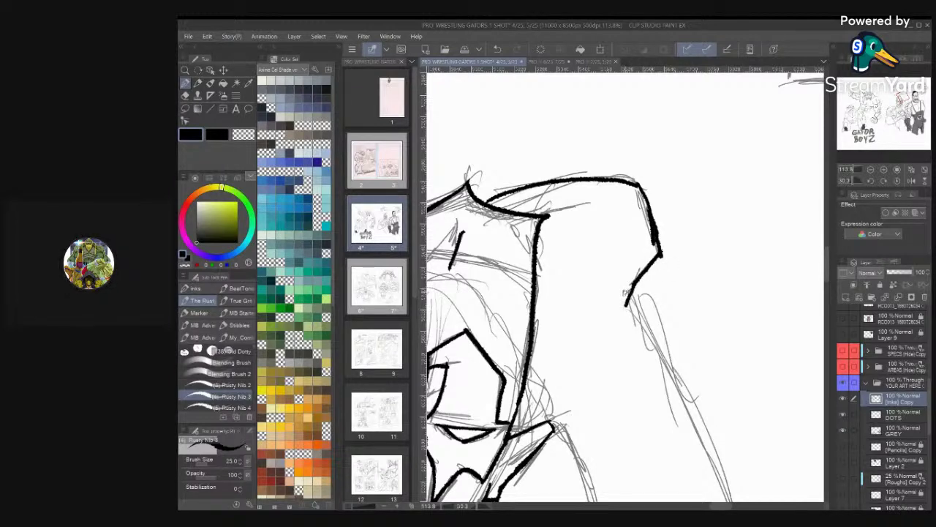
Ink the outer edge of the raised arm, trim the stroke's lower end, and carry the line around the elbow to the neighbouring figure
scroll(625, 286, "down", 4)
scroll(626, 285, "up", 1)
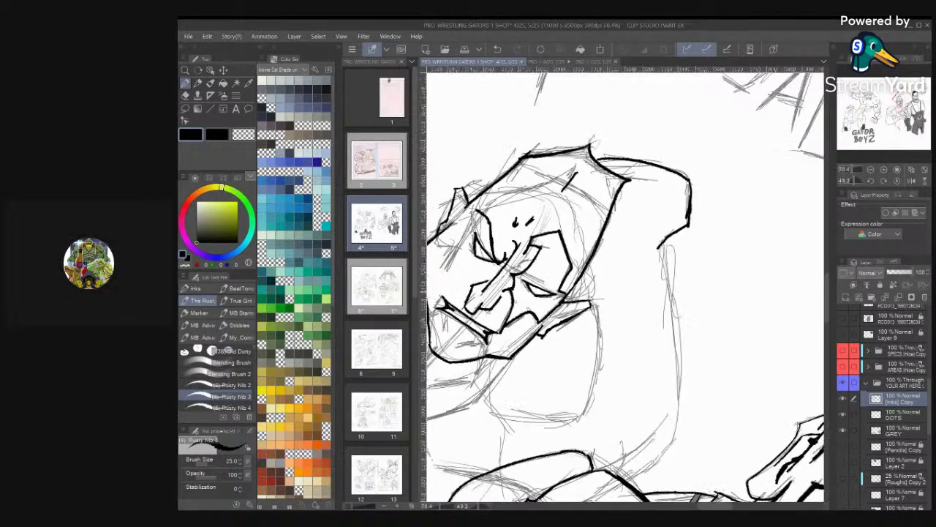
mouse_move(662, 241)
left_mouse_down()
mouse_move(681, 340)
mouse_move(674, 398)
left_mouse_up()
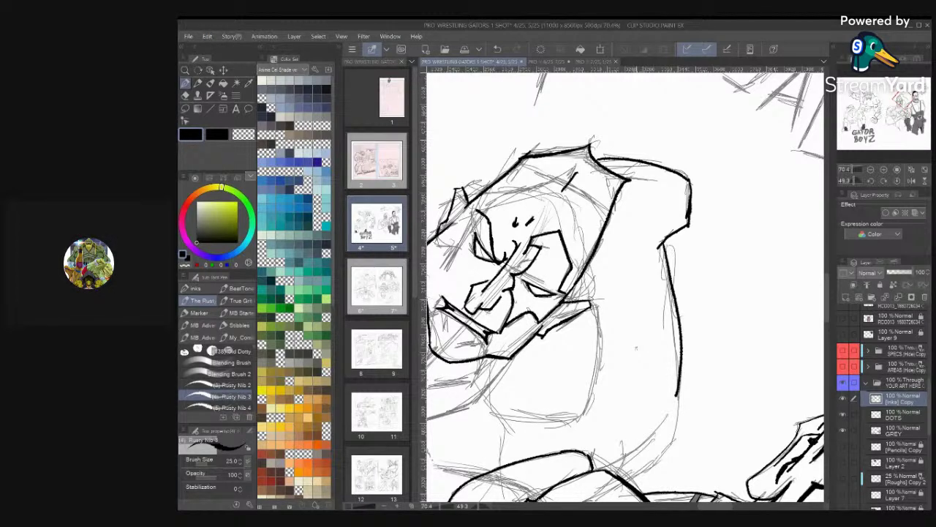
key("m")
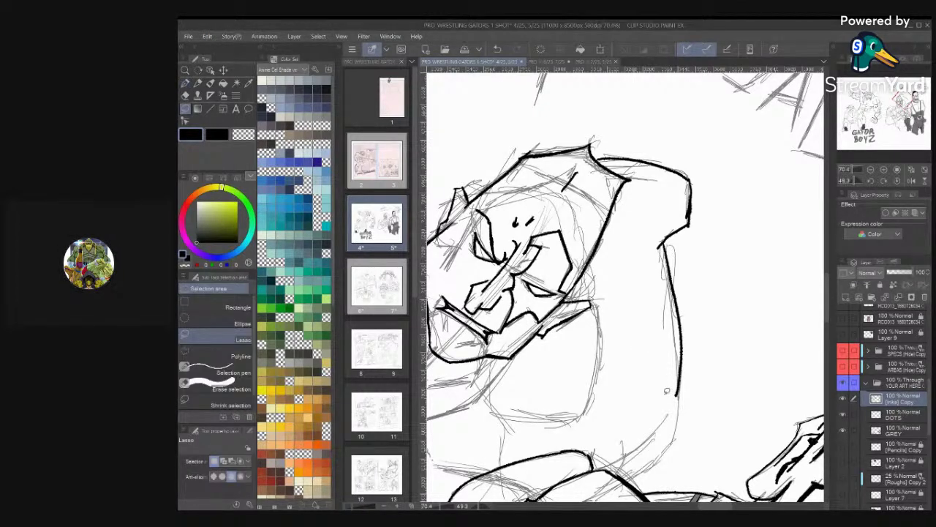
mouse_move(693, 382)
left_mouse_down()
mouse_move(663, 349)
mouse_move(671, 408)
left_mouse_up()
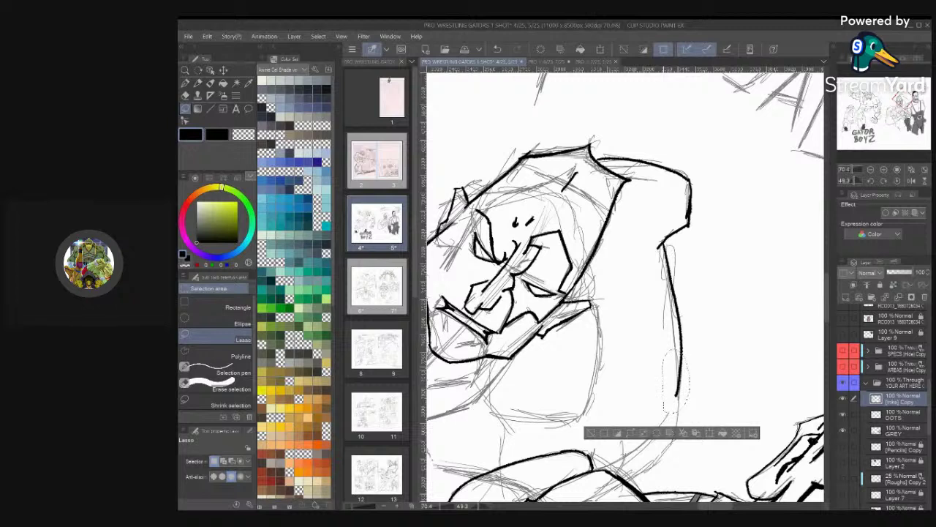
key("Delete")
key("ctrl+d")
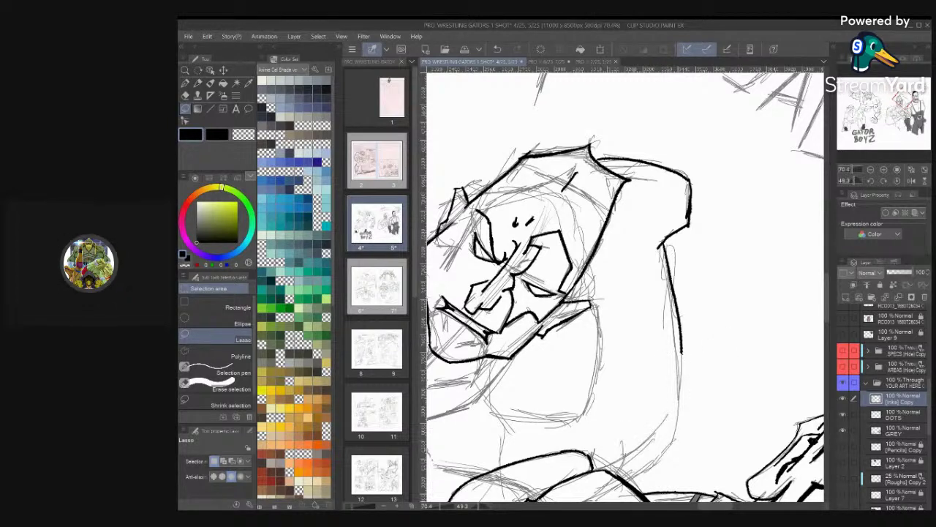
key("p")
mouse_move(681, 348)
left_mouse_down()
mouse_move(675, 445)
mouse_move(625, 478)
left_mouse_up()
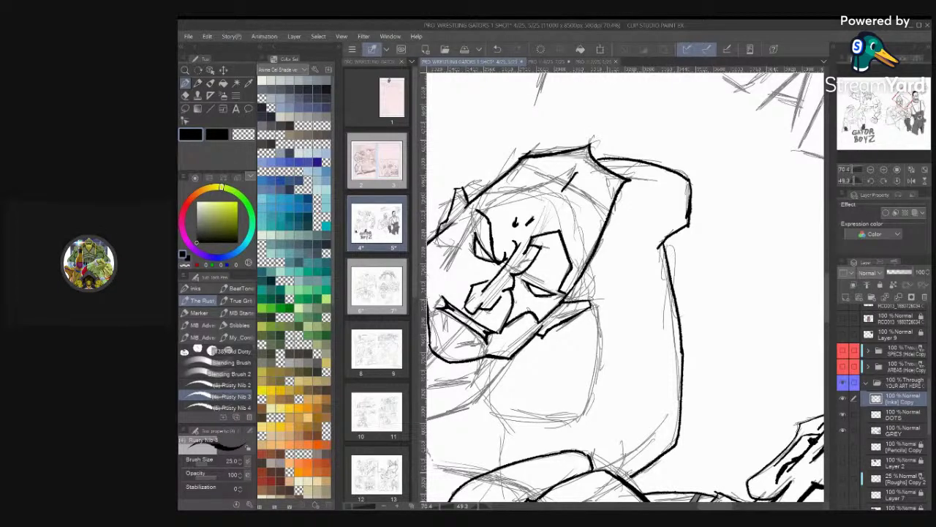
Ink the inner edge of the raised arm from beside the right-hand ear into the crook of the elbow
scroll(563, 366, "up", 2)
mouse_move(585, 268)
left_mouse_down()
mouse_move(603, 372)
mouse_move(596, 422)
left_mouse_up()
key("ctrl+minus")
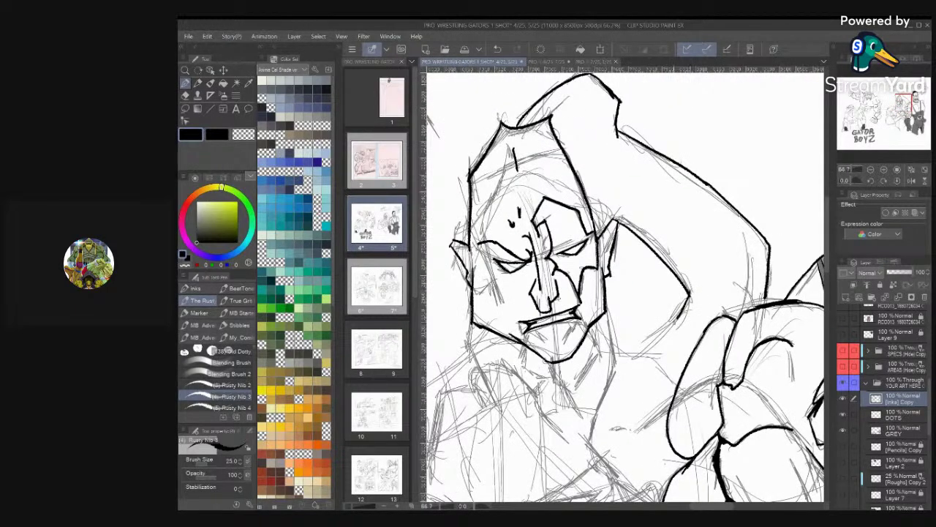
Ink the left-hand side of the hairline from the forehead peak down to the temple and save the file
key("ctrl+minus")
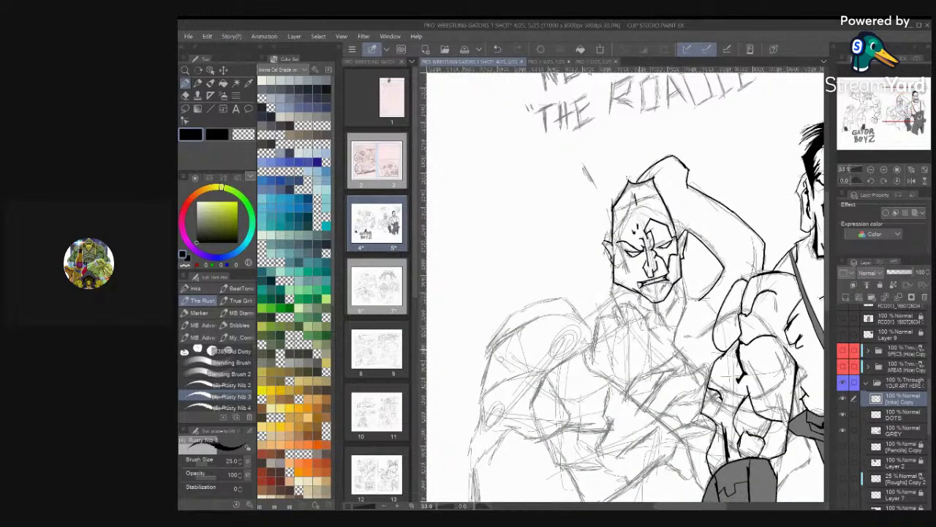
key("ctrl+plus")
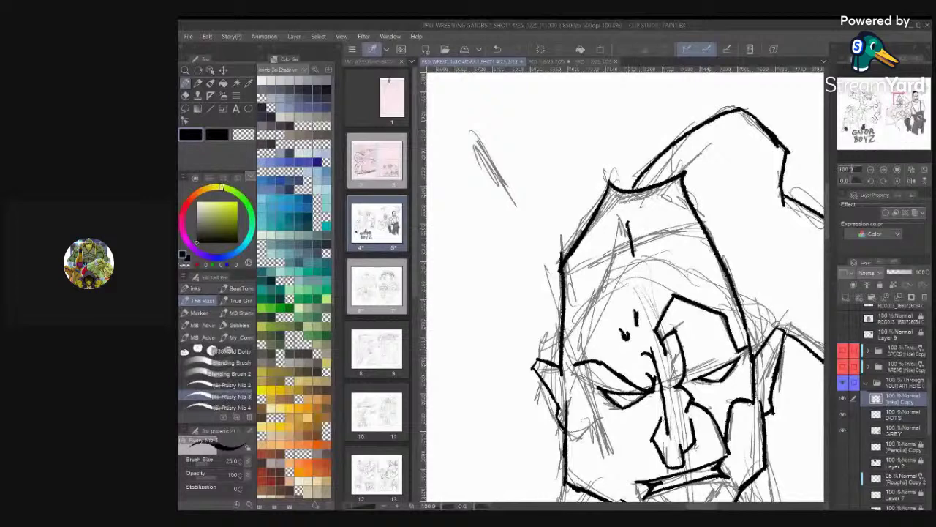
left_click_drag(627, 222, 564, 341)
scroll(629, 287, "down", 2)
scroll(716, 195, "down", 5)
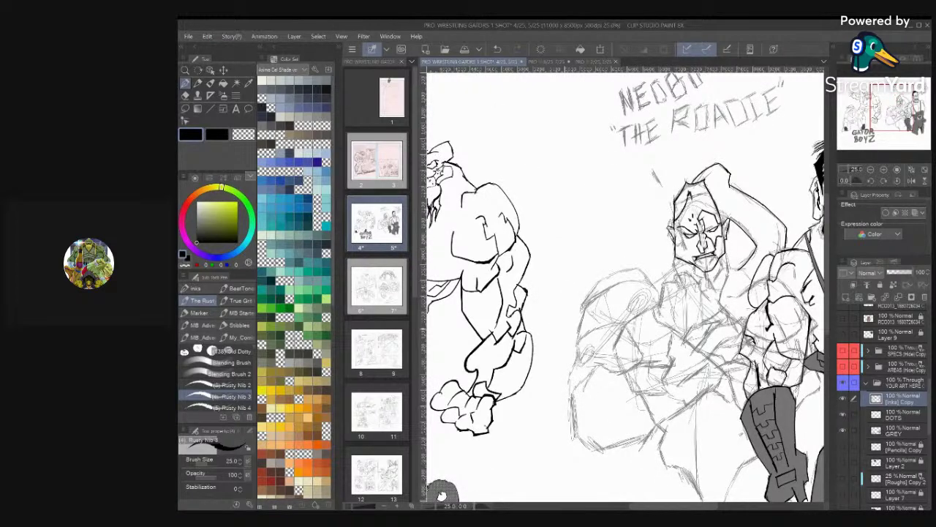
key("ctrl+s")
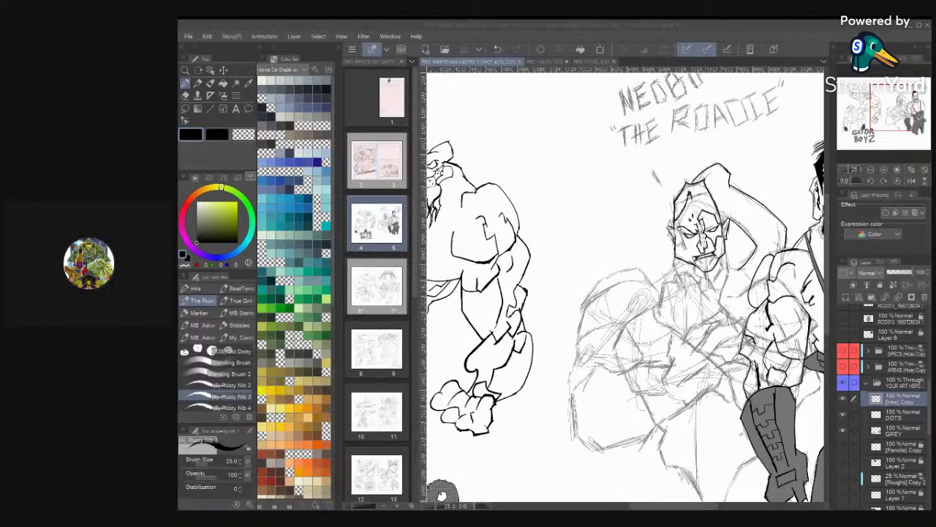
left_click(640, 466)
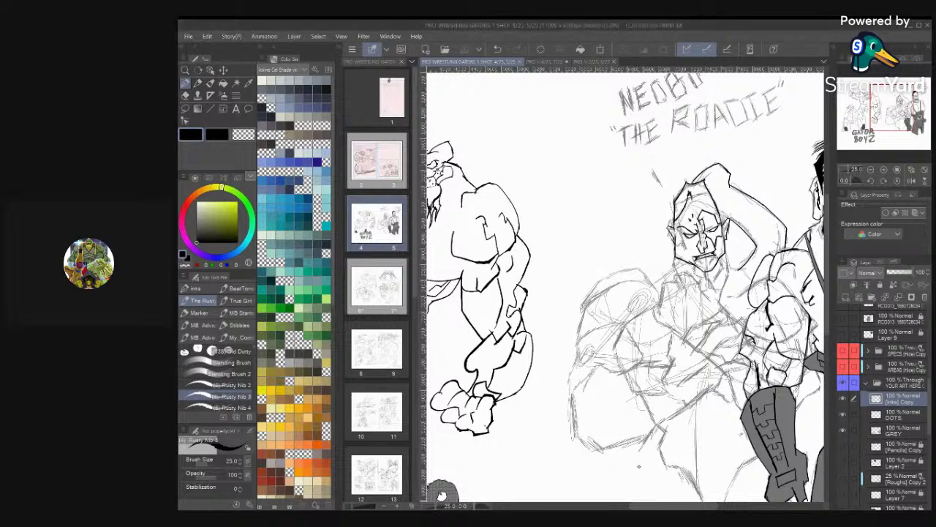
Ink the jagged right-hand side of the hairline from the forehead peak down towards the temple
scroll(644, 278, "up", 6)
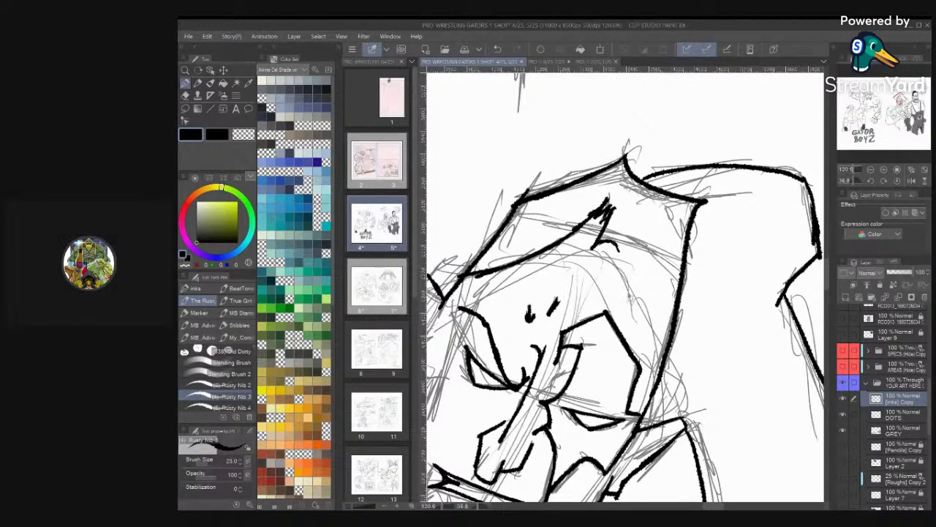
mouse_move(616, 242)
left_mouse_down()
mouse_move(638, 337)
mouse_move(643, 315)
mouse_move(663, 344)
left_mouse_up()
scroll(626, 285, "down", 3)
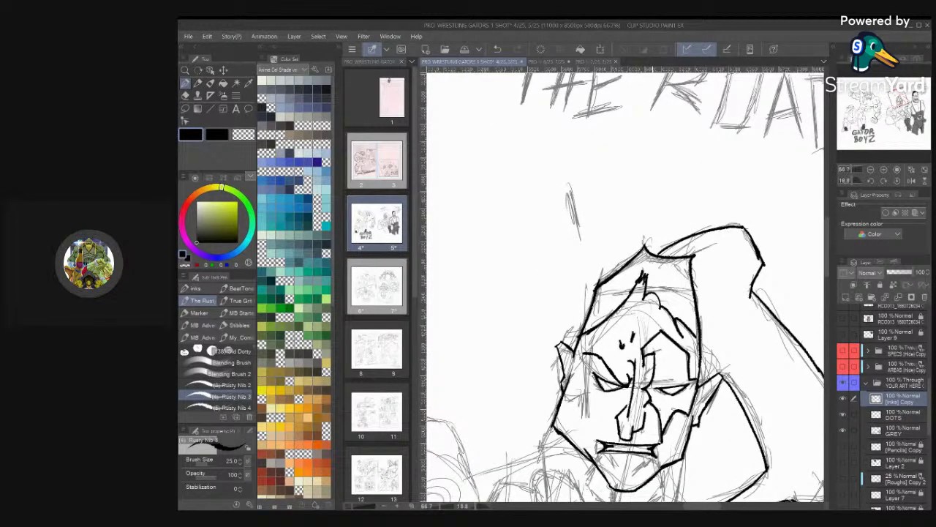
Examine the Roadie's inked hairline and facial features against the rough sketch
scroll(625, 285, "up", 2)
scroll(658, 242, "up", 3)
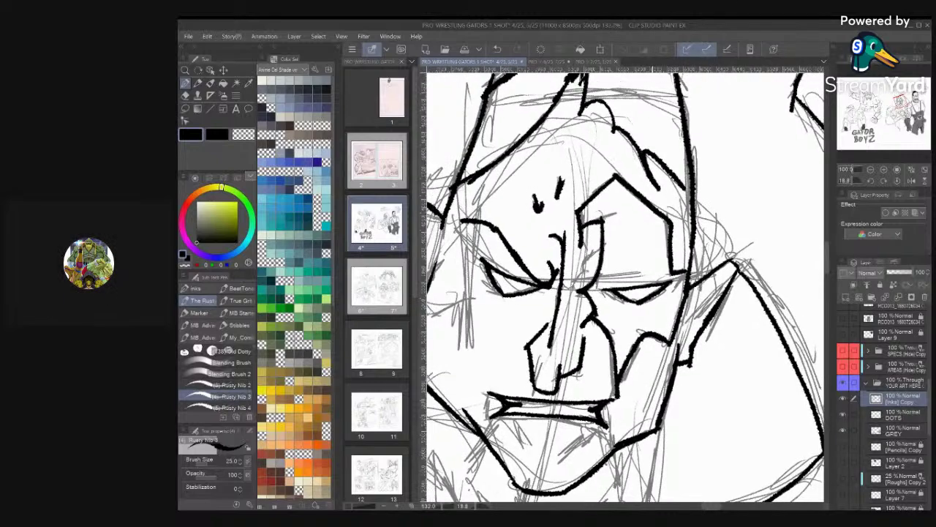
scroll(625, 285, "down", 1)
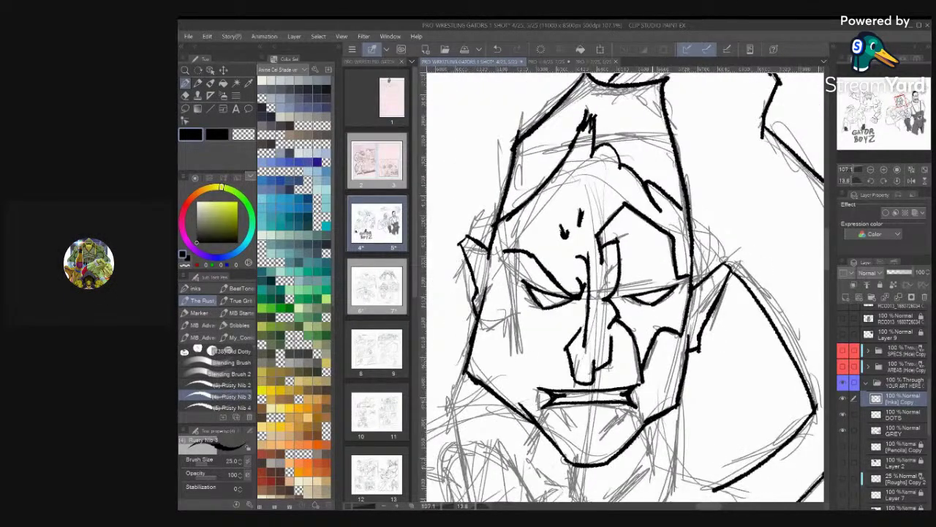
scroll(625, 285, "up", 4)
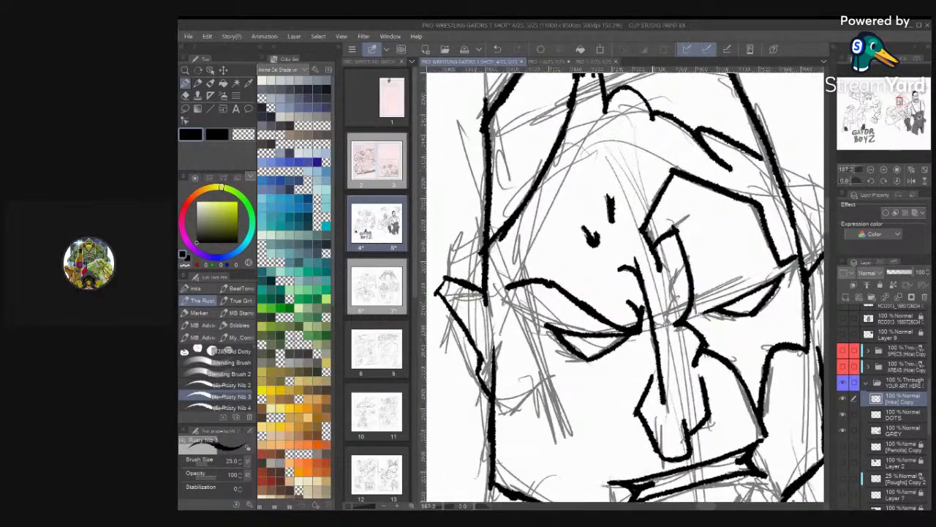
scroll(659, 263, "down", 3)
scroll(680, 176, "up", 2)
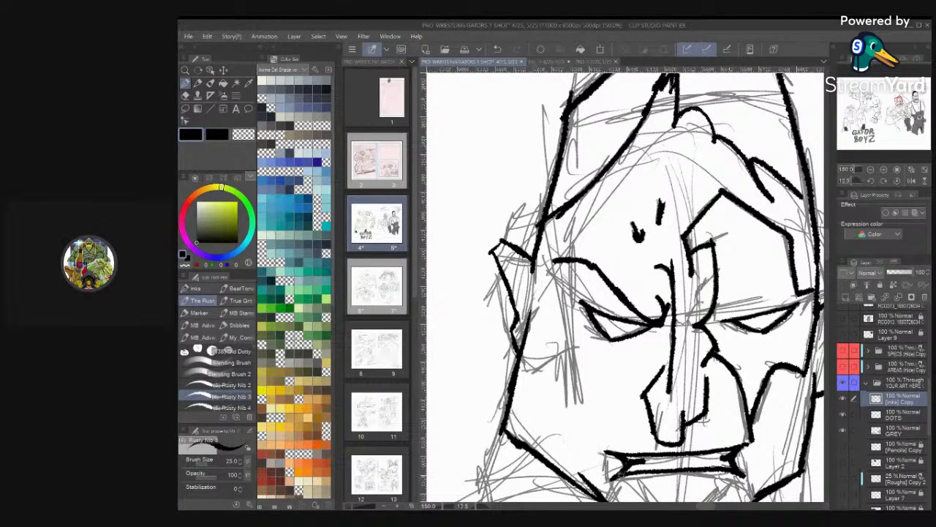
scroll(626, 287, "down", 3)
scroll(625, 287, "up", 1)
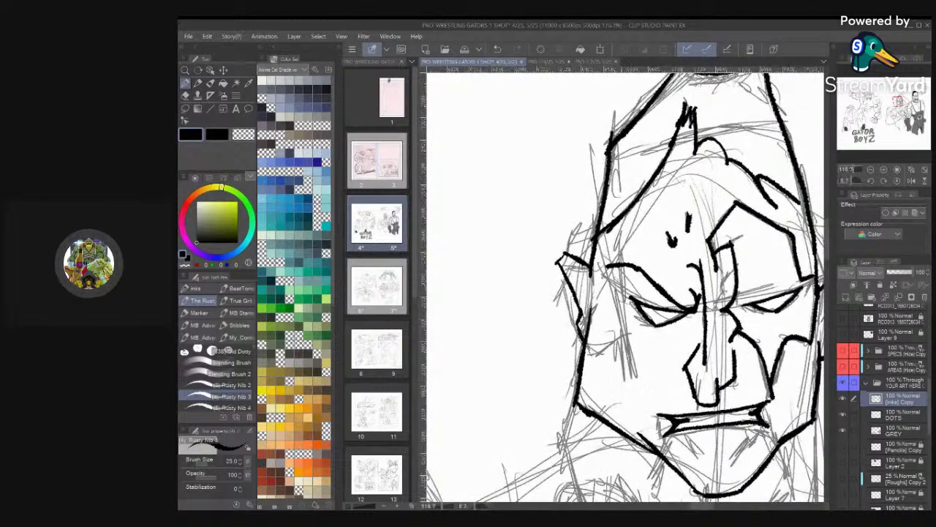
scroll(626, 285, "down", 5)
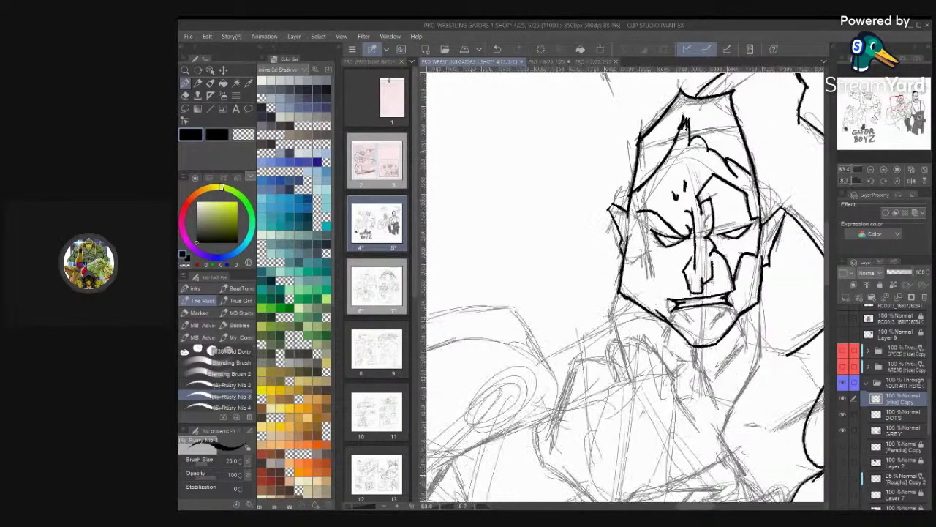
Ink both sides of the neck below the jaw and try a curved slope from the neck towards the left-hand shoulder
scroll(660, 269, "up", 5)
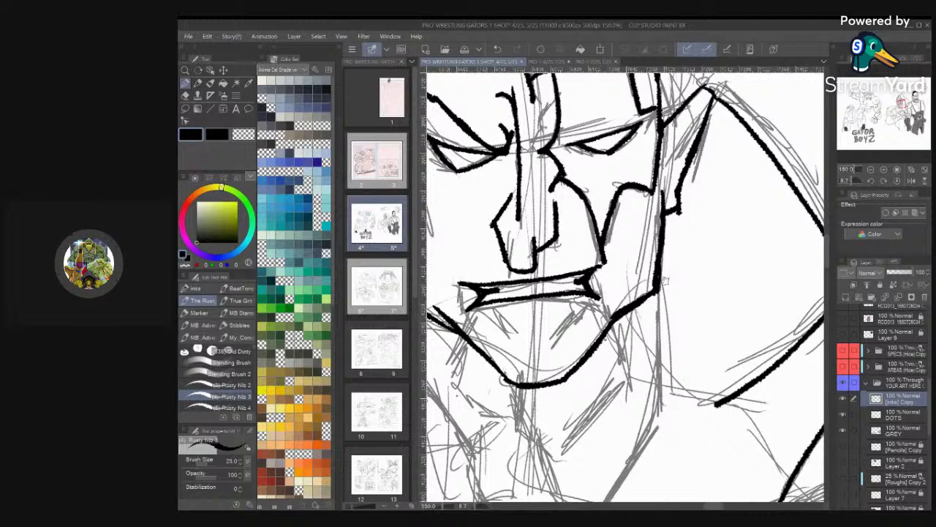
left_click_drag(660, 277, 673, 395)
scroll(617, 297, "down", 4)
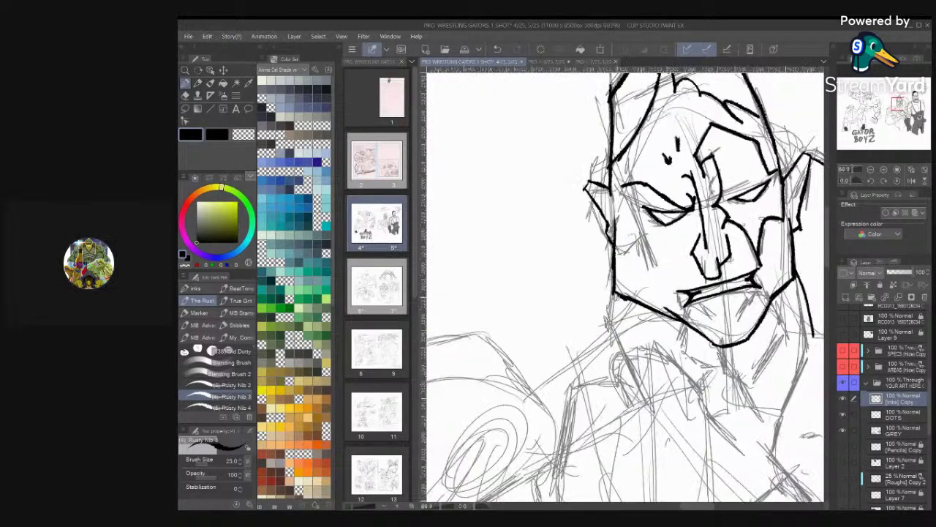
mouse_move(613, 292)
left_mouse_down()
mouse_move(611, 341)
mouse_move(535, 388)
left_mouse_up()
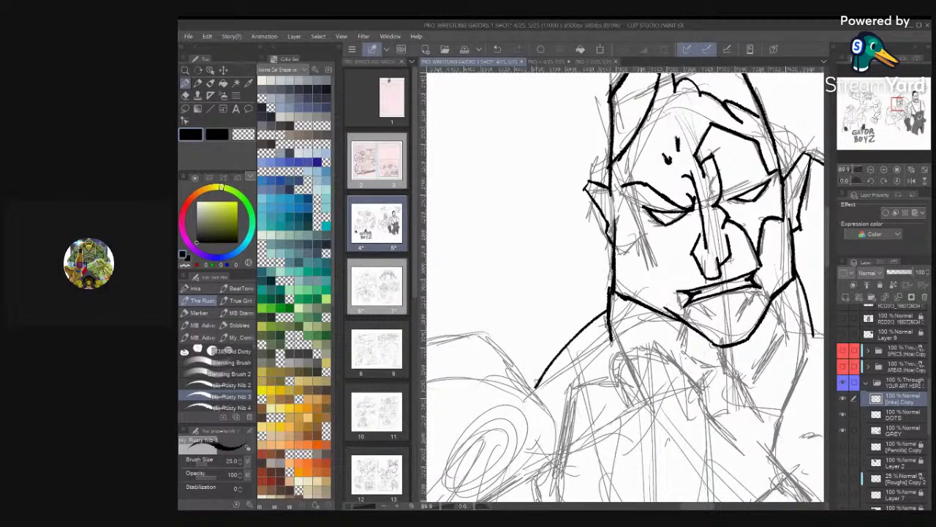
scroll(625, 287, "down", 3)
scroll(625, 285, "up", 2)
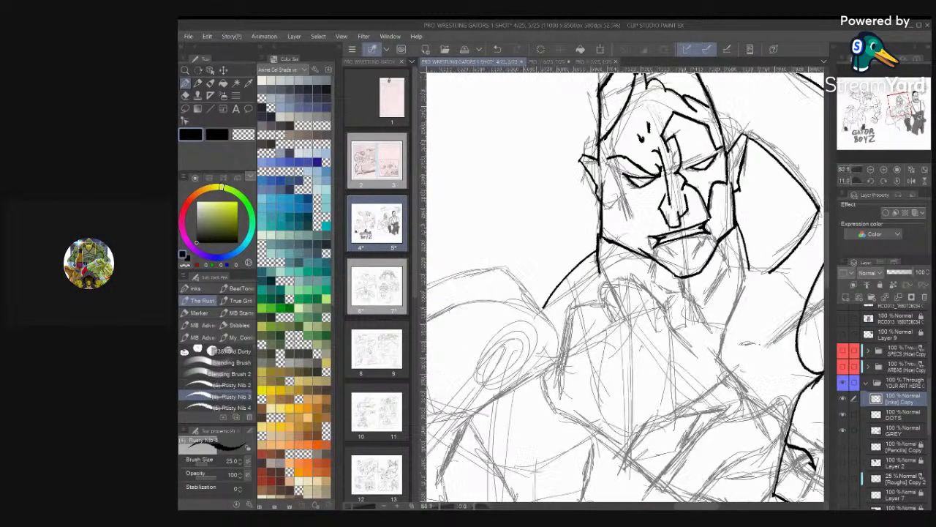
Re-ink the left-hand trapezius as an angular line from the base of the neck down to the shoulder
scroll(626, 287, "up", 2)
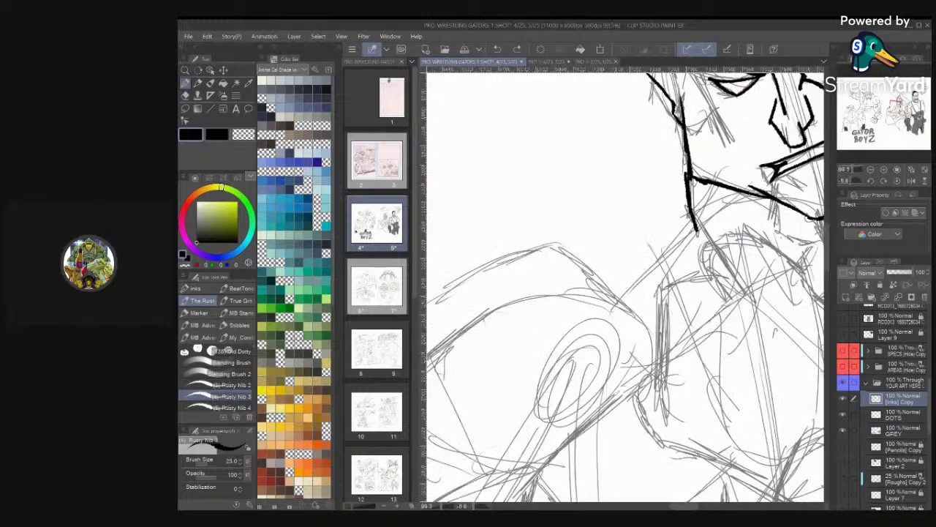
mouse_move(689, 213)
left_mouse_down()
mouse_move(634, 238)
mouse_move(610, 294)
left_mouse_up()
mouse_move(732, 249)
left_mouse_down()
mouse_move(582, 302)
mouse_move(482, 301)
left_mouse_up()
scroll(625, 287, "up", 1)
mouse_move(565, 274)
left_mouse_down()
mouse_move(600, 351)
mouse_move(685, 255)
left_mouse_up()
scroll(625, 287, "down", 4)
scroll(626, 287, "down", 1)
scroll(625, 286, "up", 2)
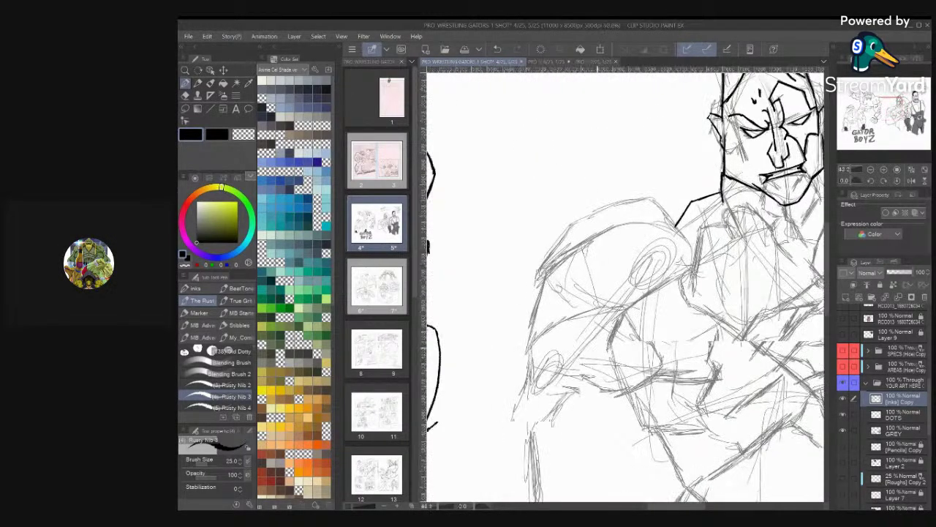
Ink the top contour of the left-hand shoulder from the trapezius notch over and down the outer deltoid, redoing the first stroke
left_click_drag(663, 231, 630, 192)
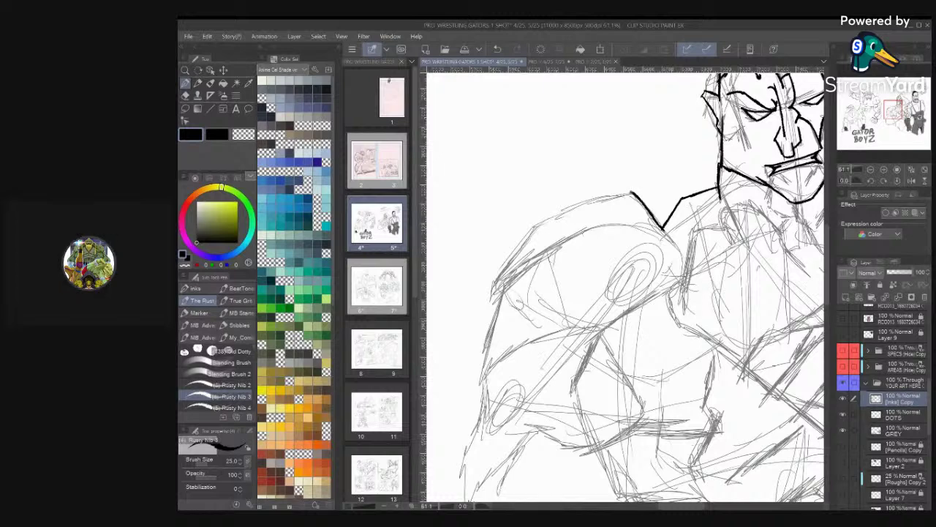
key("ctrl+z")
scroll(625, 286, "up", 2)
mouse_move(702, 256)
left_mouse_down()
mouse_move(629, 236)
mouse_move(540, 358)
left_mouse_up()
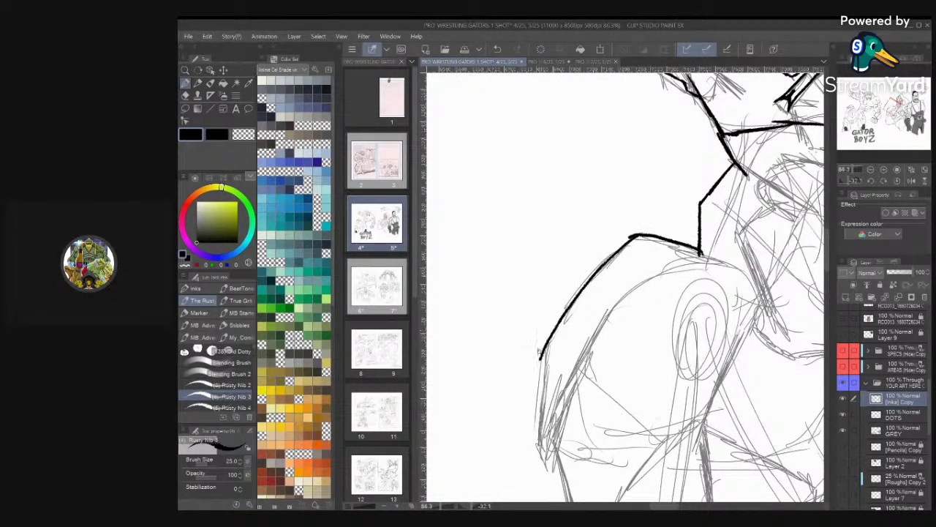
scroll(541, 358, "down", 1)
scroll(625, 287, "down", 2)
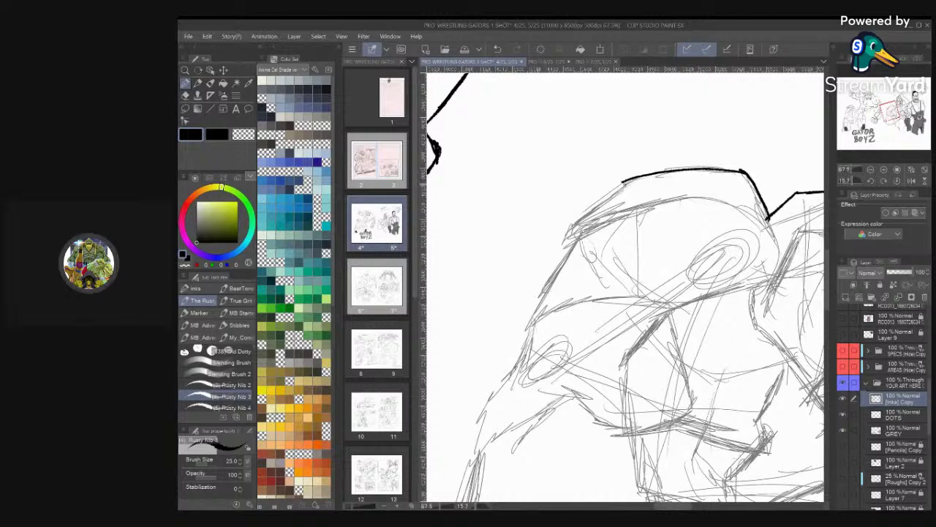
left_click_drag(623, 180, 555, 260)
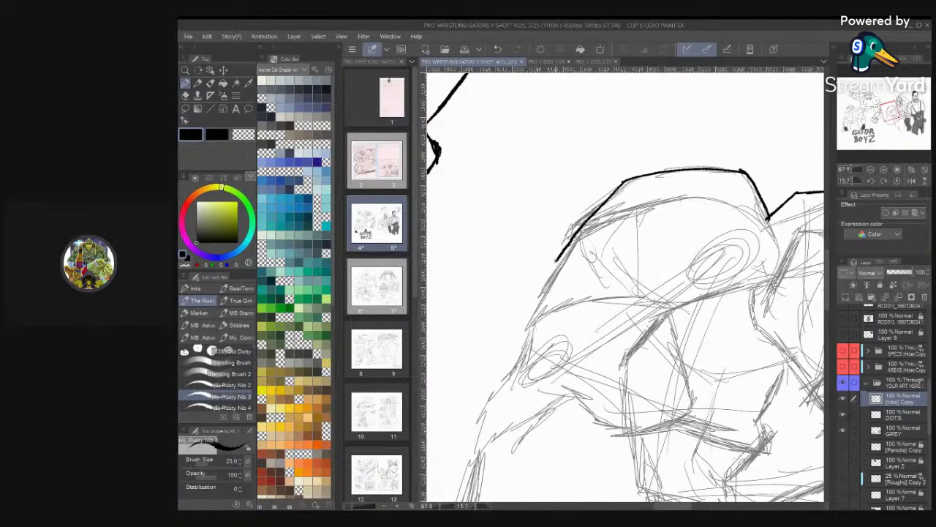
Ink the shoulder line below the raised arm, running down to the neighbouring inked figure
scroll(626, 287, "down", 3)
scroll(625, 286, "up", 3)
scroll(625, 287, "down", 2)
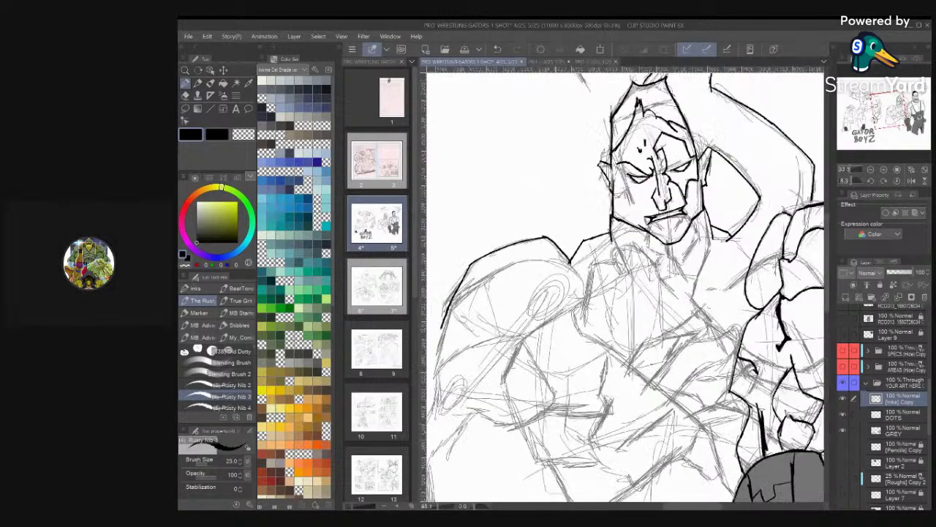
scroll(626, 286, "up", 2)
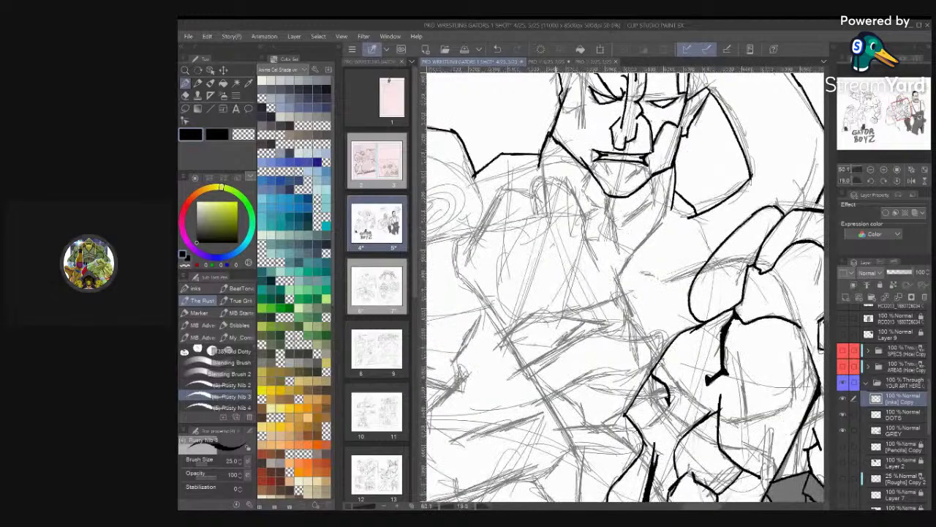
left_click_drag(696, 216, 715, 265)
scroll(625, 287, "down", 3)
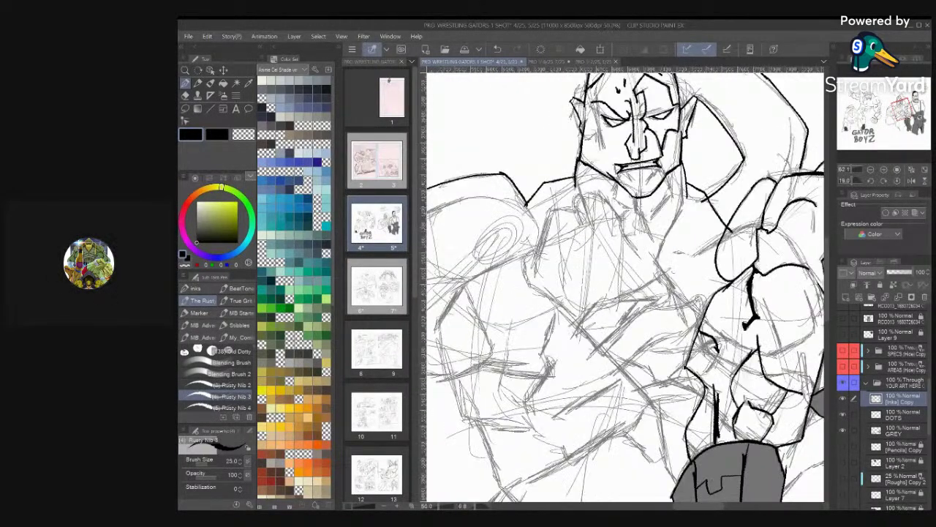
Ink the right-hand side of the neck below the jaw, from the ear down and angling inward to the base of the throat
scroll(713, 177, "up", 3)
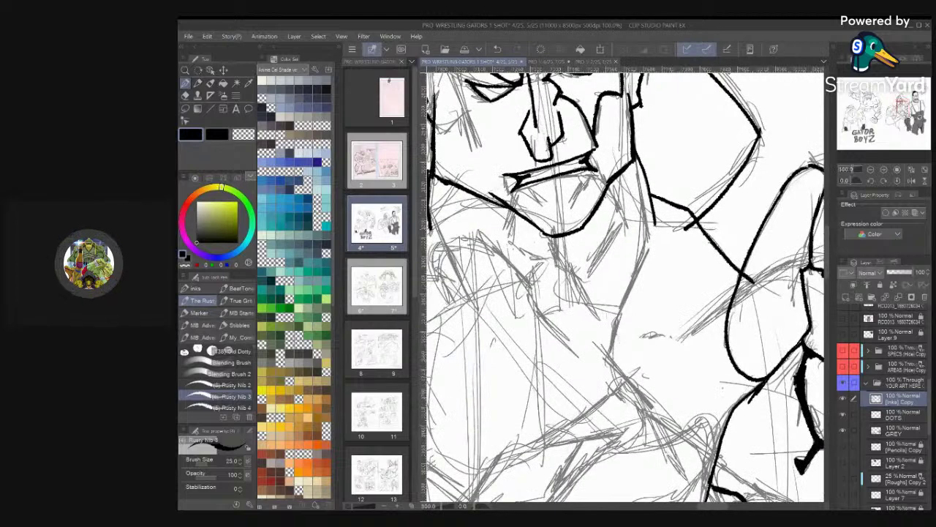
mouse_move(635, 178)
left_mouse_down()
mouse_move(651, 243)
mouse_move(626, 298)
left_mouse_up()
left_click_drag(643, 260, 616, 315)
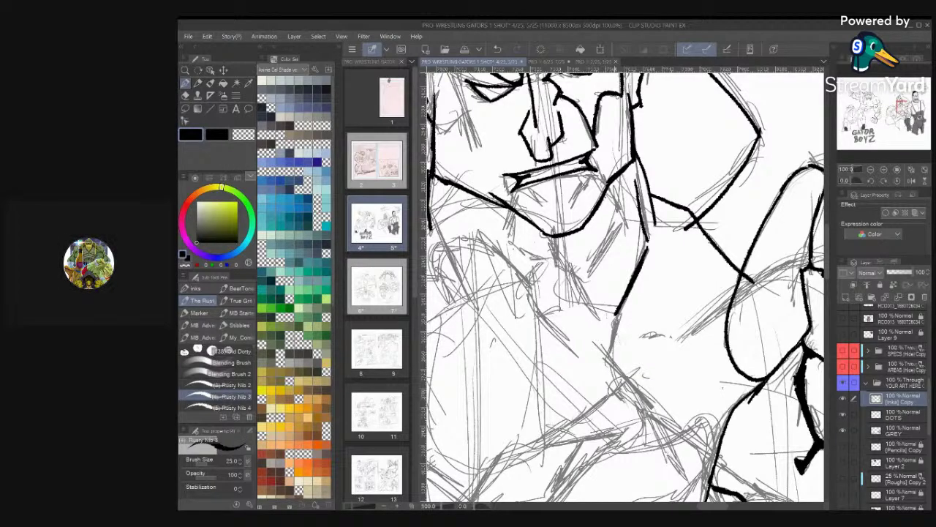
scroll(625, 286, "down", 2)
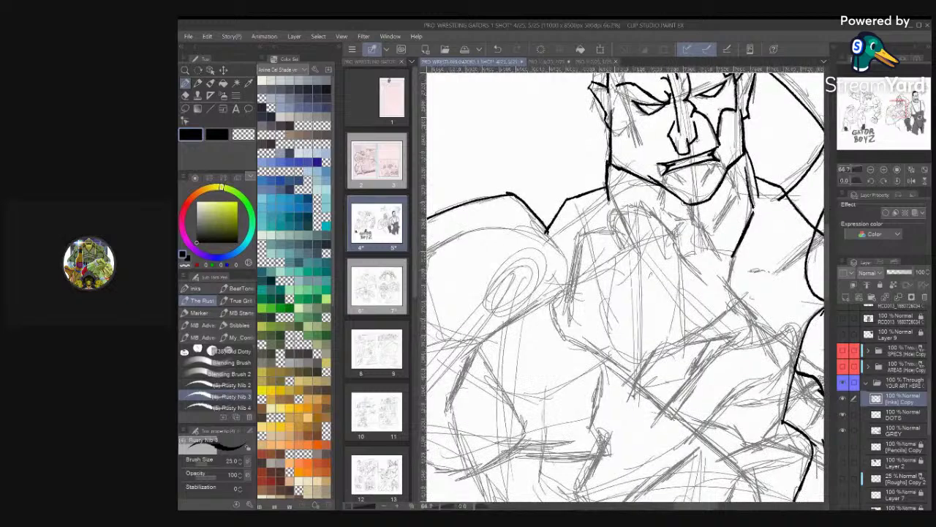
Ink the outer contour of the left-hand arm from the deltoid down past the elbow crease to the top of the forearm
scroll(718, 157, "down", 2)
scroll(626, 287, "down", 2)
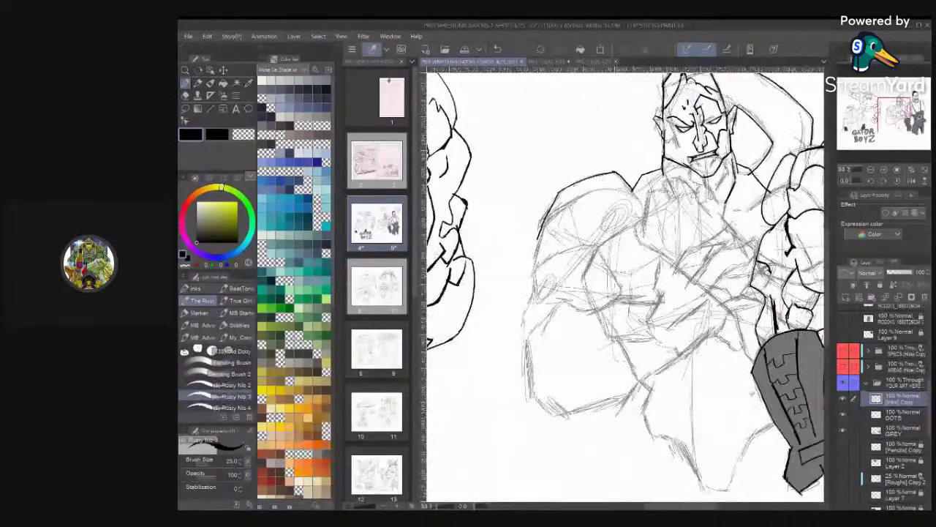
scroll(626, 286, "up", 2)
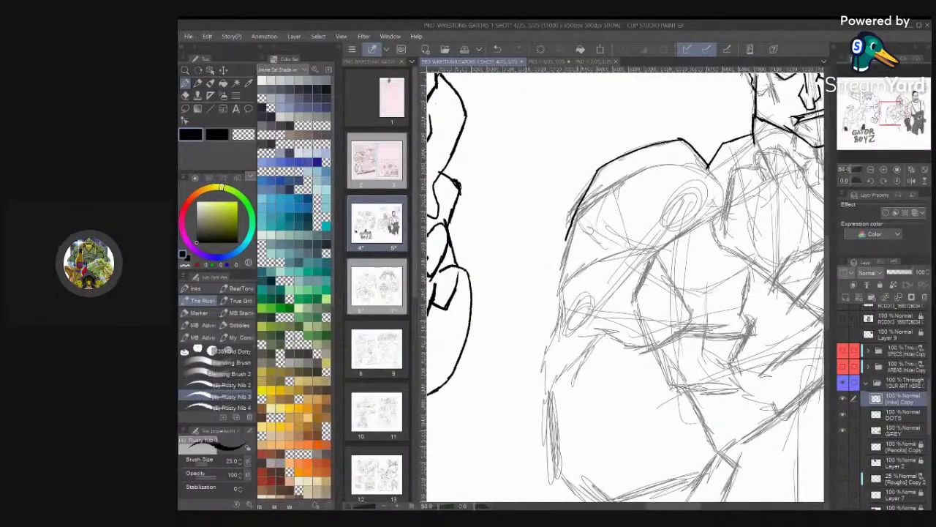
mouse_move(578, 210)
left_mouse_down()
mouse_move(545, 357)
mouse_move(546, 408)
left_mouse_up()
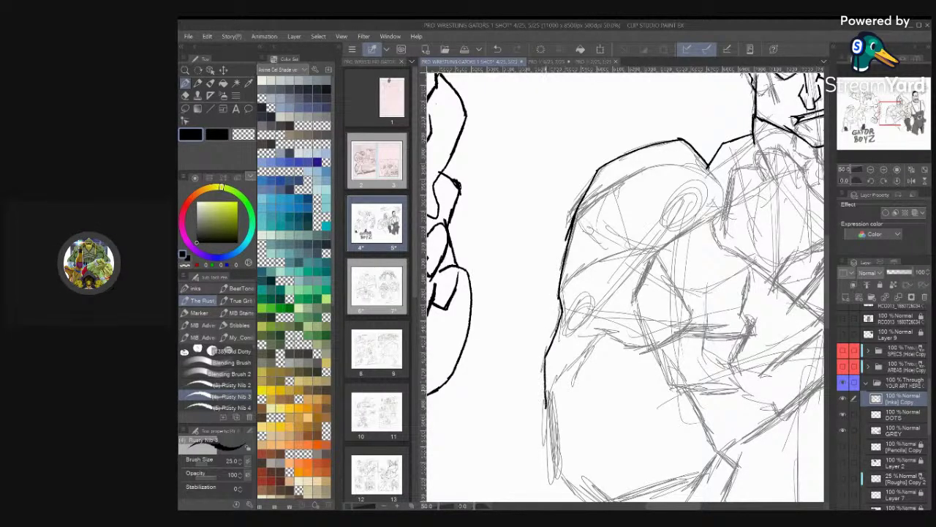
scroll(626, 287, "down", 2)
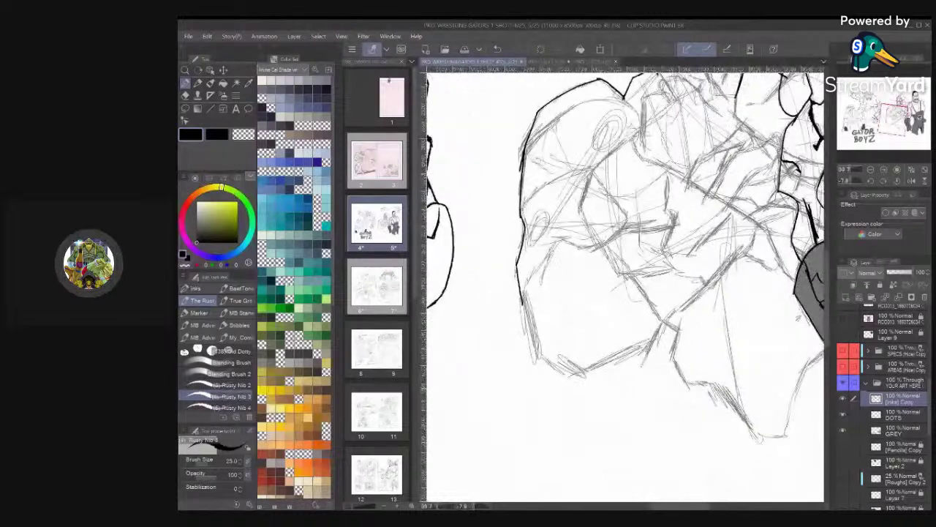
Ink the two uppermost clasping fingers: the knuckle bump, the line dividing them, and the rounded tip with its stepped upper edge
scroll(626, 287, "up", 4)
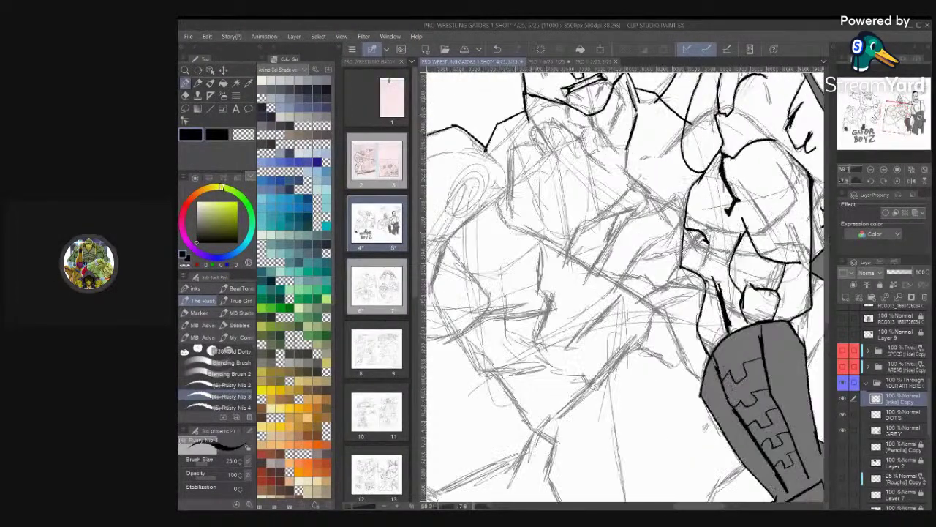
mouse_move(644, 231)
left_mouse_down()
mouse_move(654, 281)
mouse_move(631, 235)
mouse_move(618, 256)
mouse_move(585, 271)
mouse_move(560, 267)
left_mouse_up()
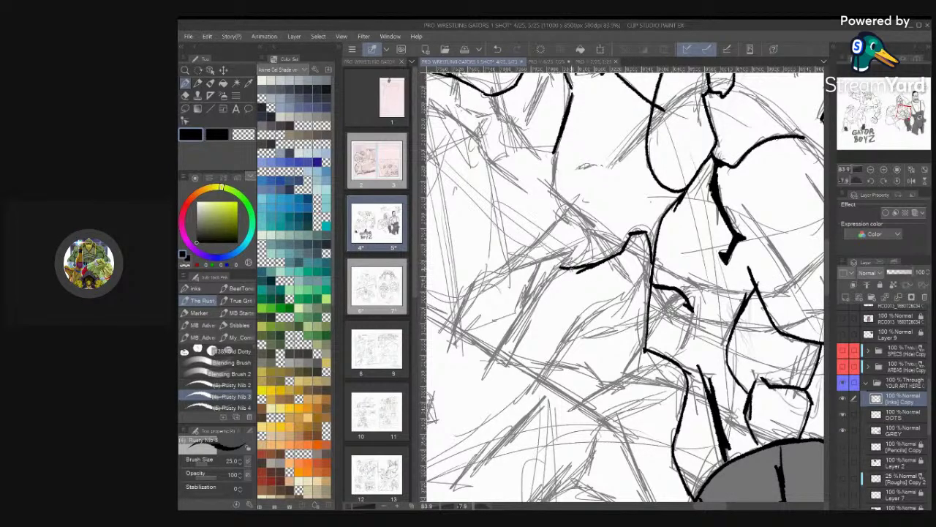
scroll(625, 286, "down", 1)
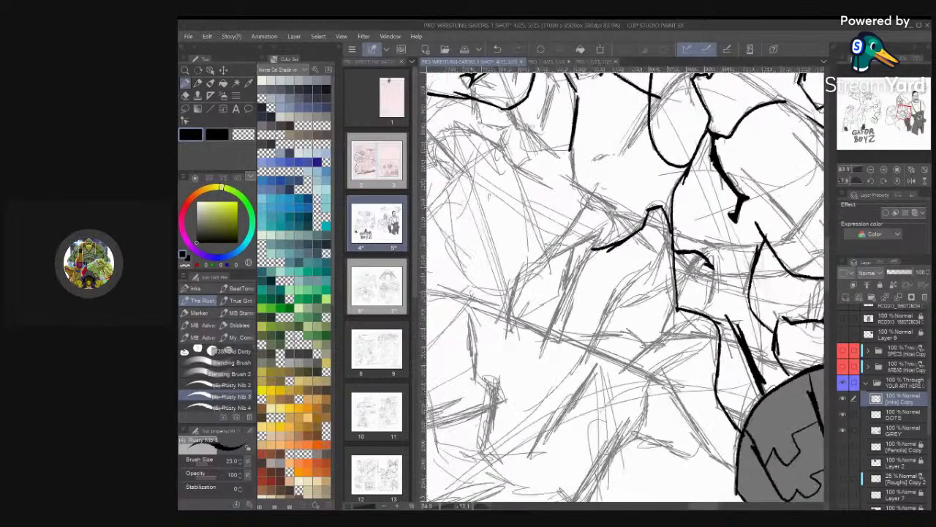
left_click_drag(592, 247, 547, 350)
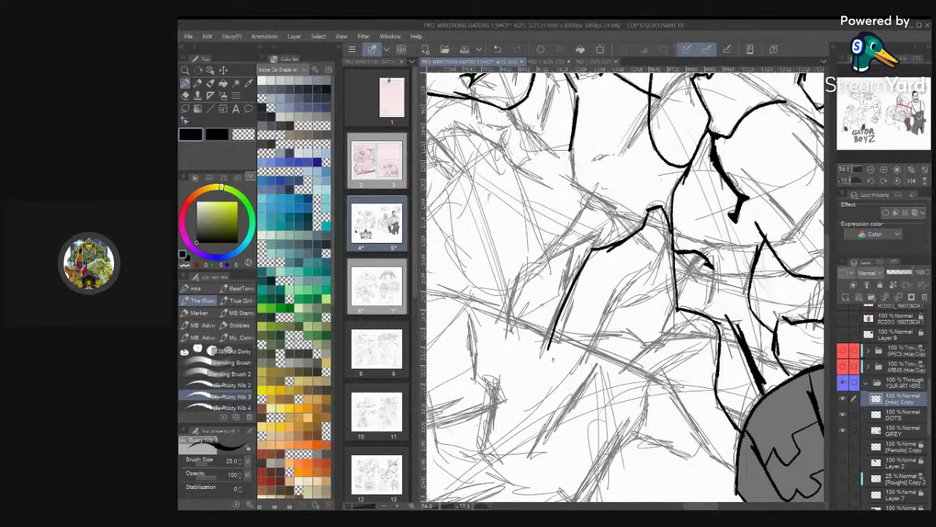
mouse_move(572, 223)
left_mouse_down()
mouse_move(599, 197)
mouse_move(616, 215)
mouse_move(608, 248)
left_mouse_up()
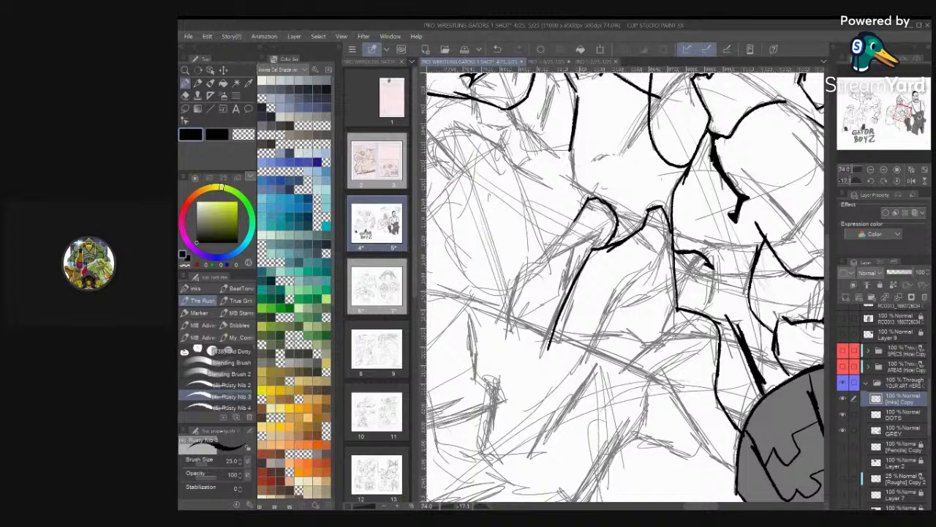
mouse_move(576, 218)
left_mouse_down()
mouse_move(535, 263)
mouse_move(518, 269)
mouse_move(515, 284)
left_mouse_up()
Extend the uppermost finger's edge down to its base and ink the angular corner and side of the hand beside it
scroll(625, 287, "down", 3)
scroll(626, 287, "up", 4)
scroll(626, 286, "down", 3)
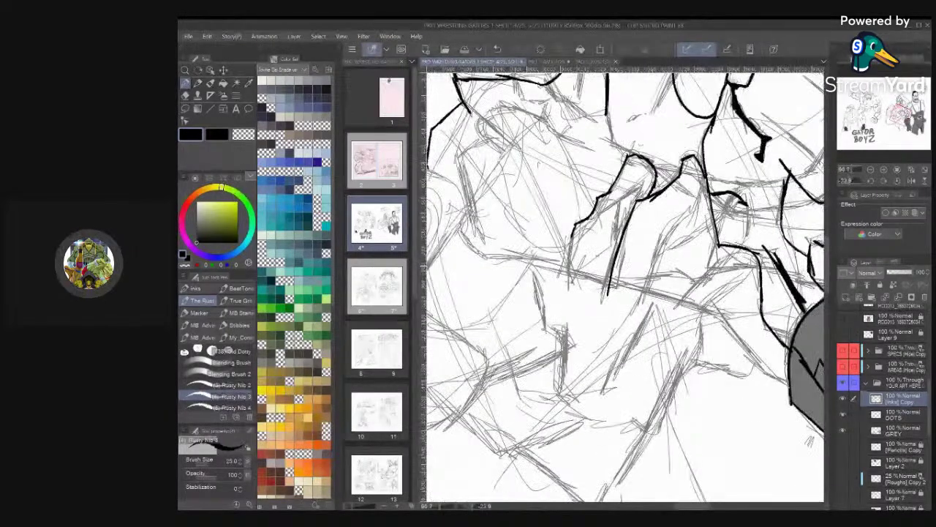
scroll(625, 286, "down", 2)
scroll(626, 287, "down", 3)
scroll(625, 286, "up", 3)
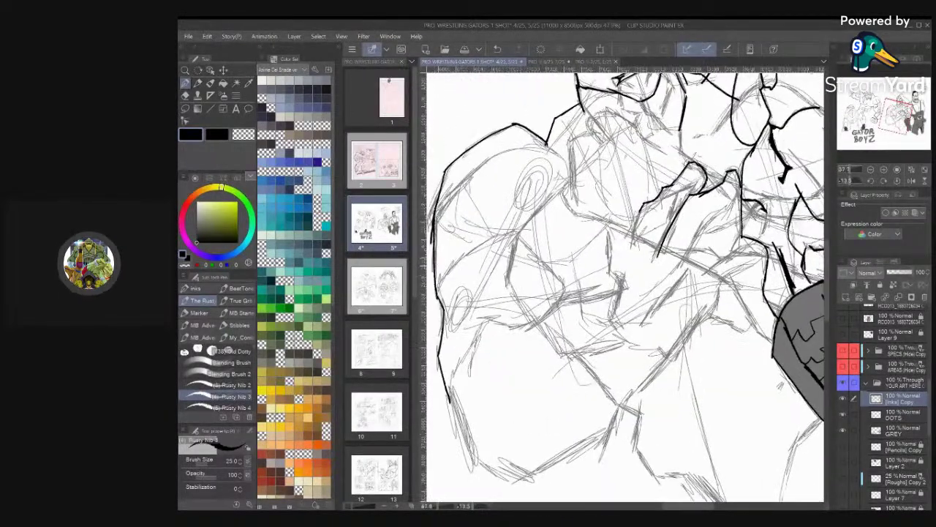
scroll(625, 285, "up", 2)
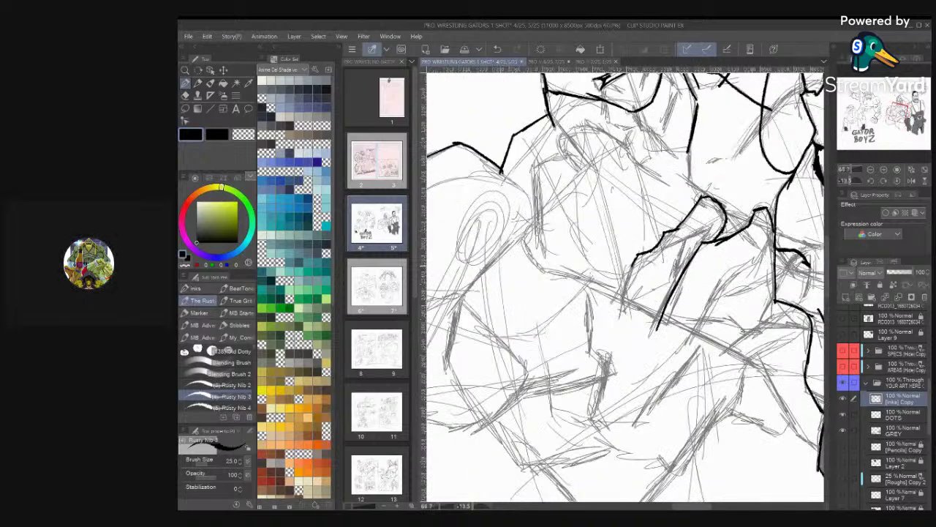
mouse_move(635, 262)
left_mouse_down()
mouse_move(617, 320)
mouse_move(609, 297)
mouse_move(581, 285)
mouse_move(588, 354)
mouse_move(601, 367)
left_mouse_up()
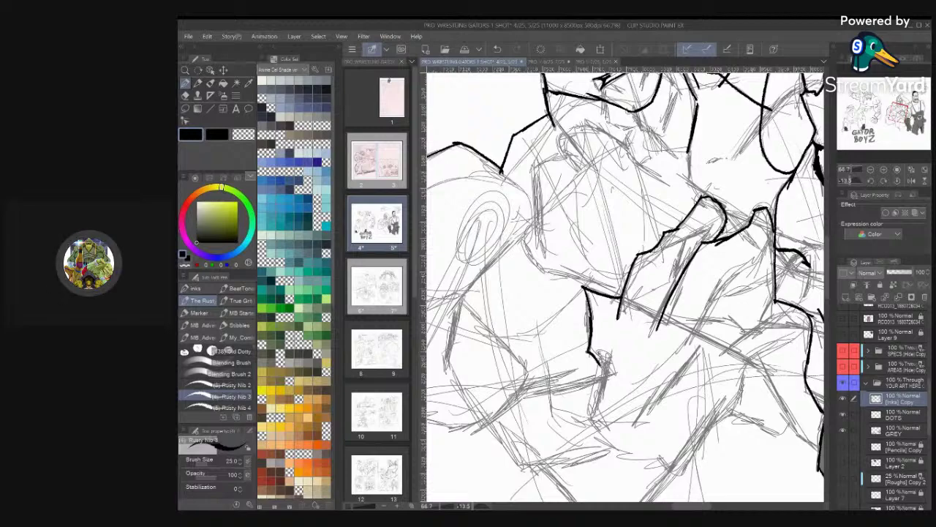
Ink the curved lower edge of the second finger down to its base and a short stroke below it beside the neighbouring arm
scroll(626, 286, "down", 2)
scroll(625, 286, "up", 4)
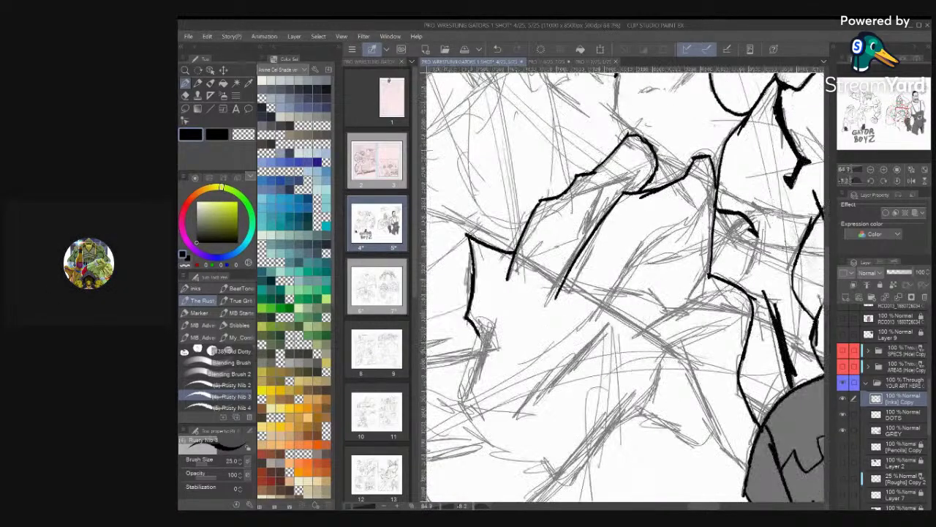
scroll(764, 246, "up", 1)
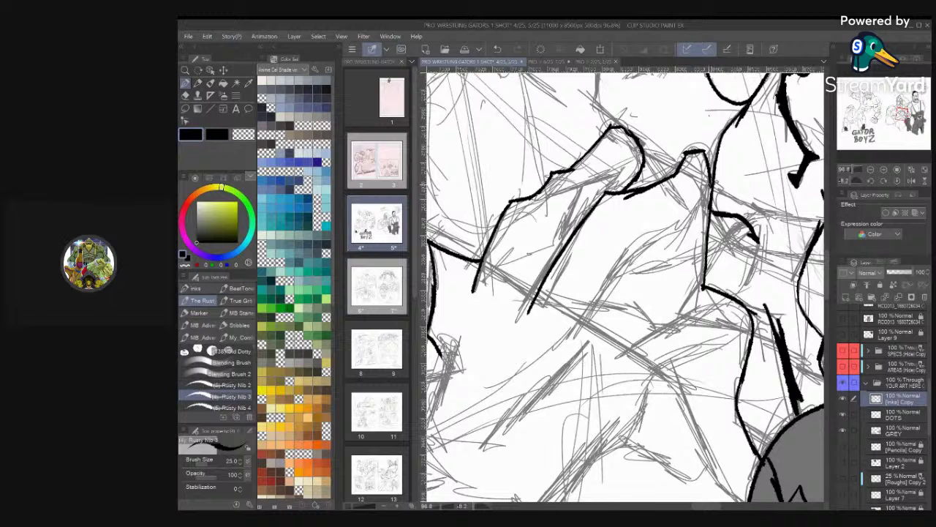
left_click_drag(699, 217, 635, 254)
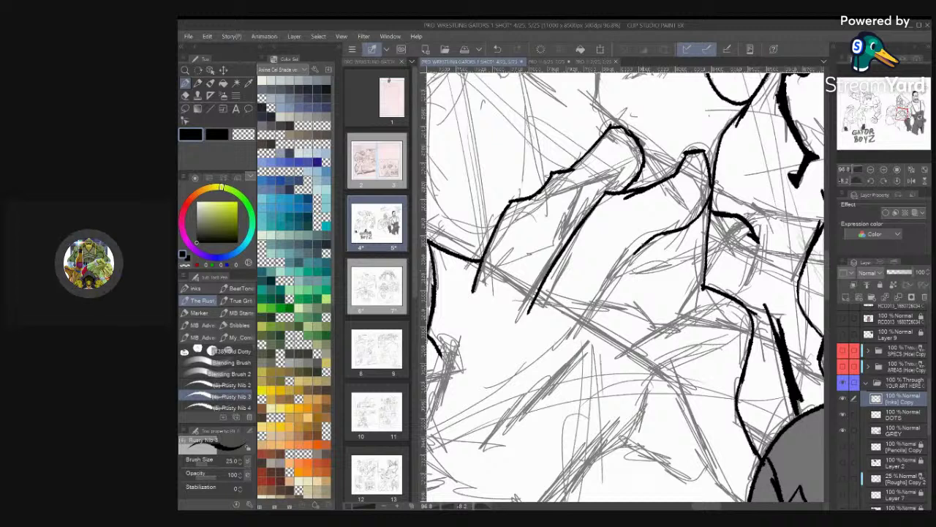
left_click_drag(635, 254, 592, 322)
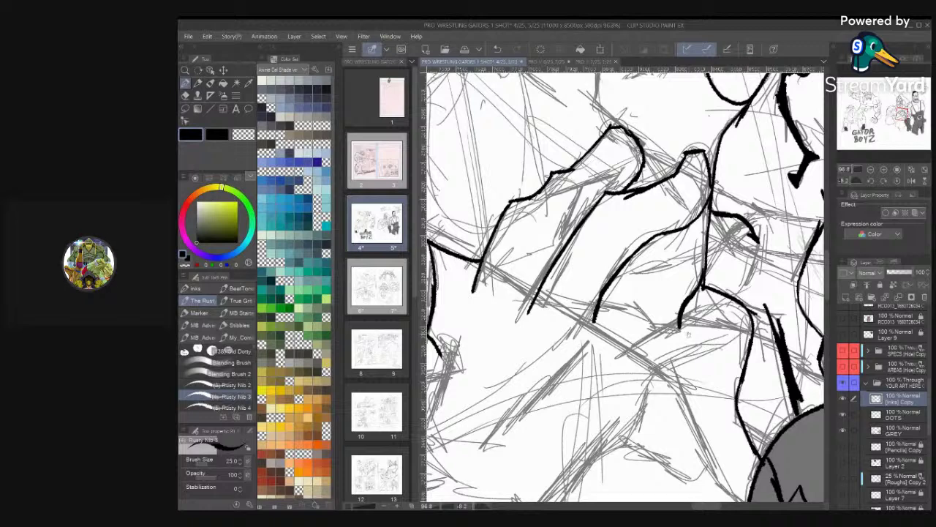
Ink the bumpy top contour of the fist below the chin, from the base of the neck across the knuckles, redoing the first strokes
scroll(689, 334, "down", 5)
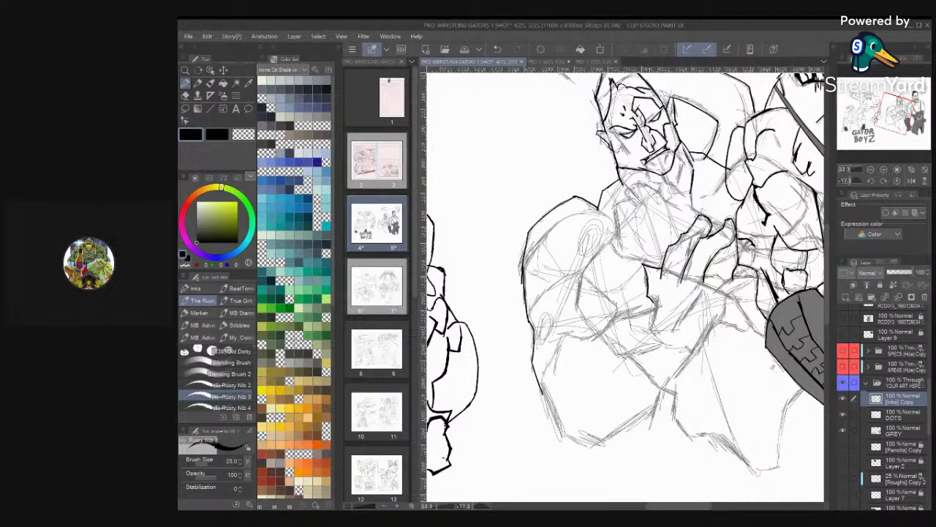
scroll(625, 287, "up", 5)
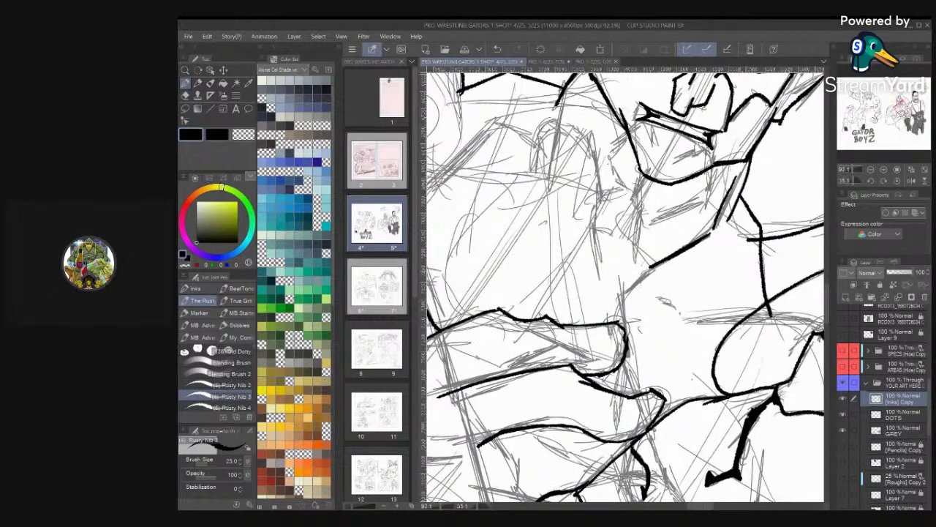
mouse_move(602, 197)
left_mouse_down()
mouse_move(630, 189)
mouse_move(629, 236)
left_mouse_up()
key("ctrl+z")
key("ctrl+z")
mouse_move(624, 214)
left_mouse_down()
mouse_move(621, 230)
mouse_move(658, 263)
mouse_move(627, 235)
mouse_move(618, 210)
left_mouse_up()
scroll(644, 308, "down", 2)
scroll(626, 287, "up", 1)
scroll(625, 286, "down", 3)
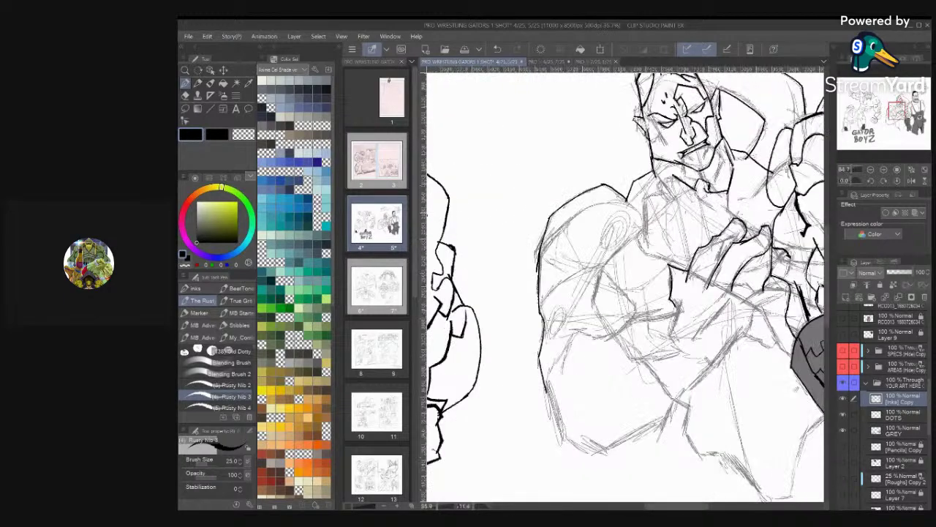
scroll(625, 287, "up", 3)
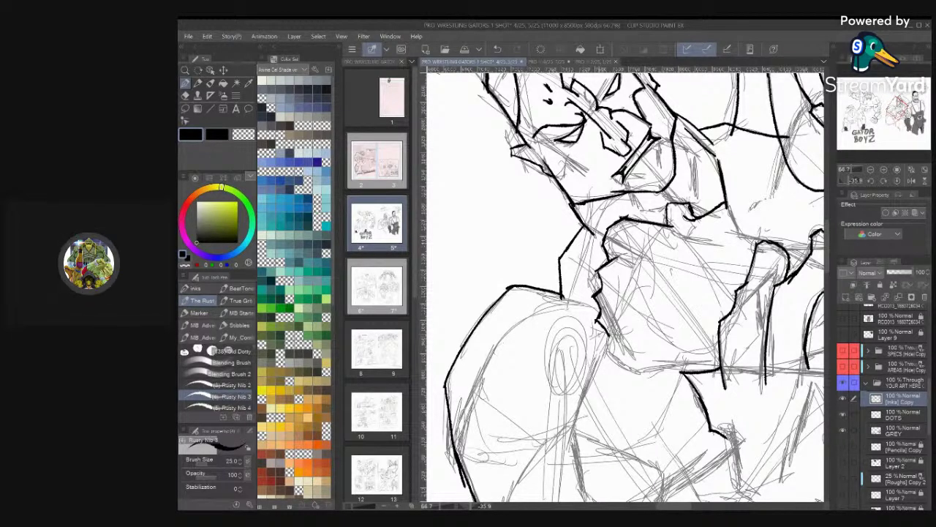
Close the fist's outline by inking its right-hand edge down to the fingertip and its left-hand edge around to the clasping hand
scroll(625, 287, "down", 1)
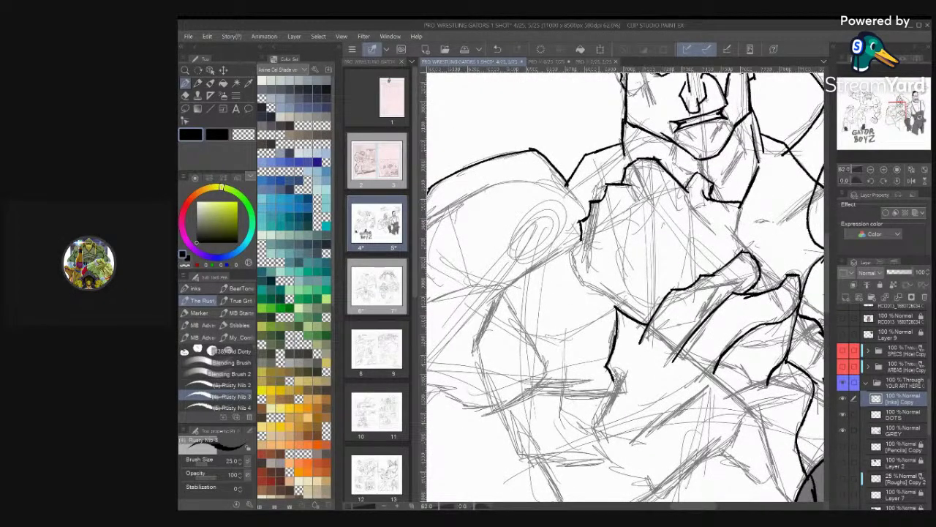
scroll(700, 248, "up", 2)
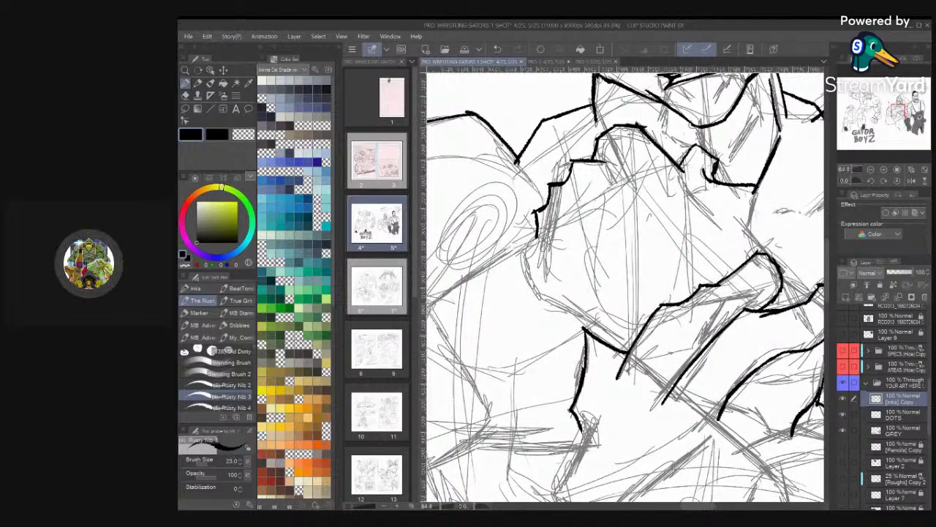
scroll(625, 287, "up", 1)
scroll(625, 285, "up", 1)
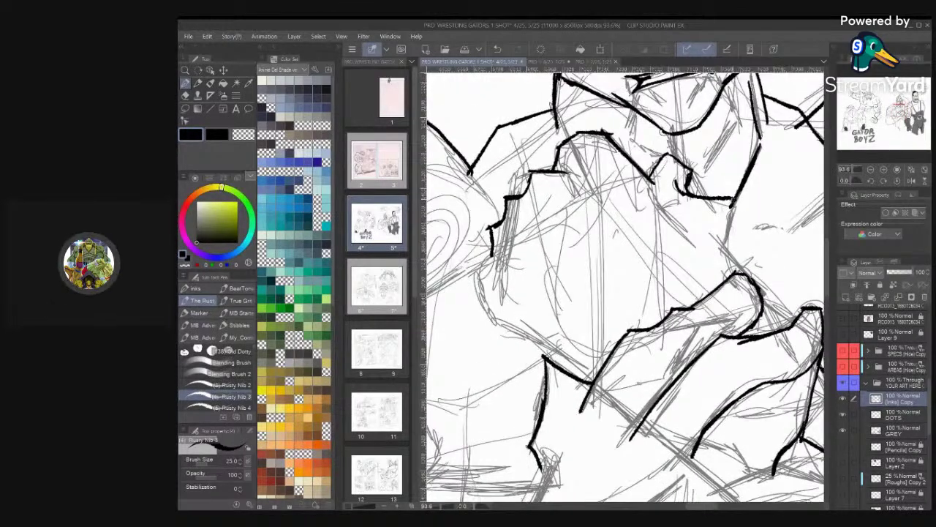
mouse_move(735, 197)
left_mouse_down()
mouse_move(734, 251)
mouse_move(748, 279)
left_mouse_up()
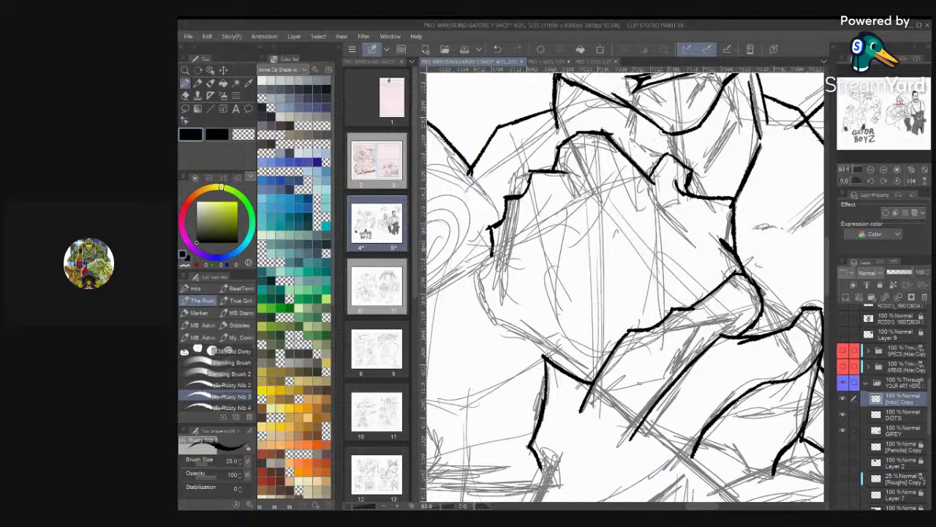
left_click_drag(492, 254, 482, 282)
mouse_move(536, 195)
left_mouse_down()
mouse_move(519, 228)
mouse_move(528, 294)
left_mouse_up()
Ink the arched upper edge of the lowest clasping finger, above the grey laced boot
scroll(630, 249, "down", 5)
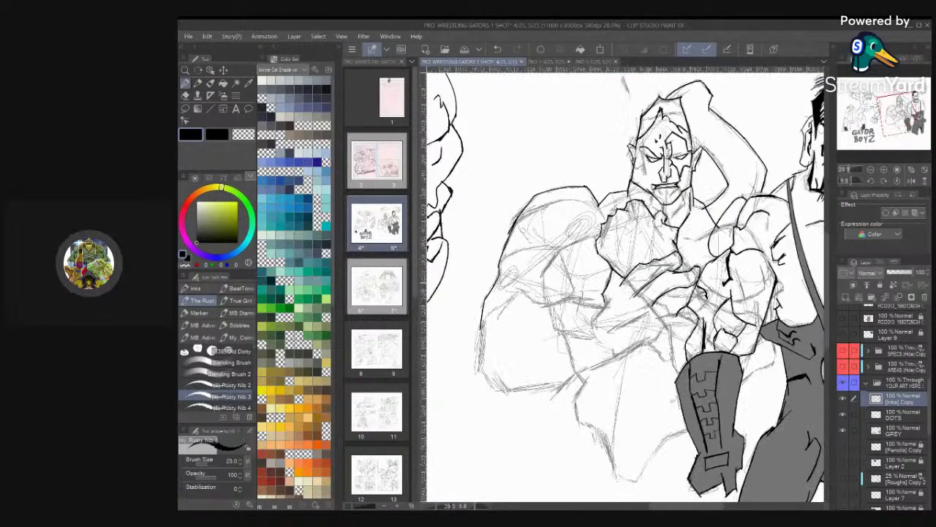
scroll(644, 351, "up", 5)
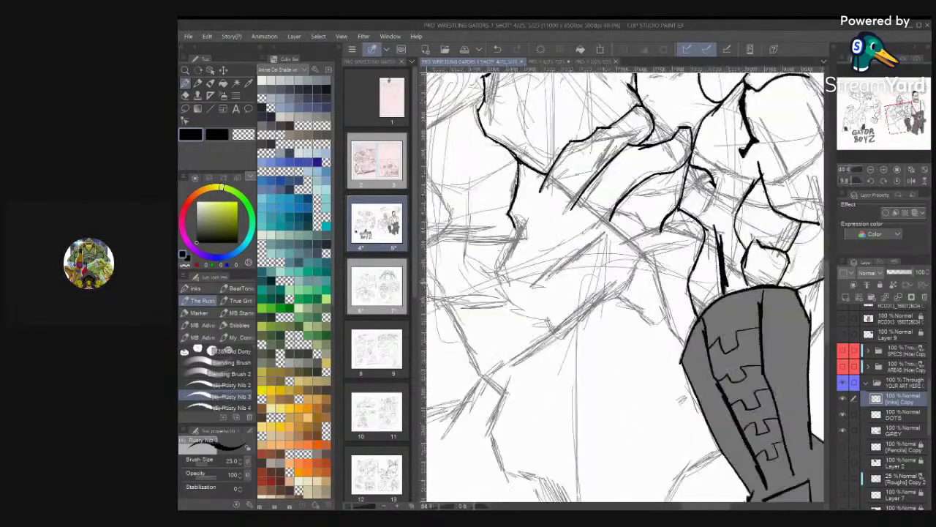
scroll(645, 282, "up", 3)
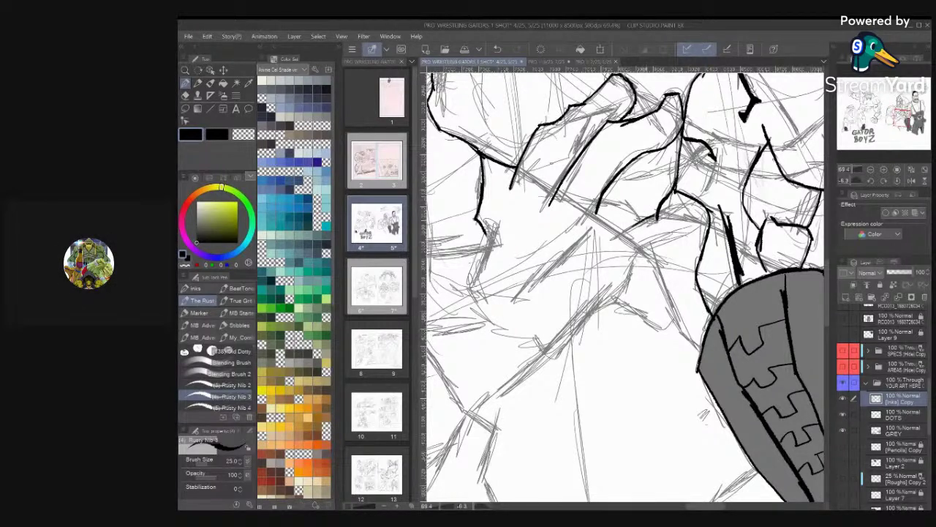
left_click_drag(658, 212, 710, 209)
scroll(692, 231, "down", 2)
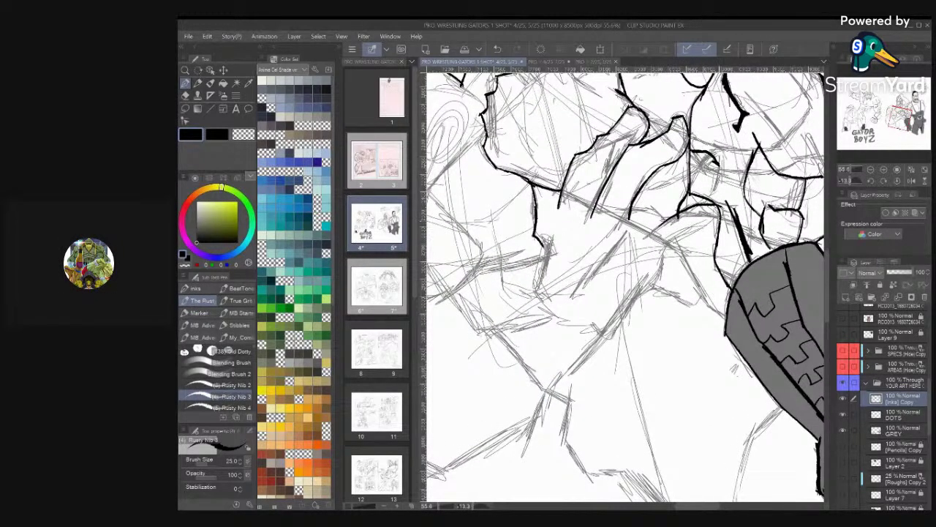
Ink the underside of the lowest finger and the outer edge of the hand down to a small hook at the wrist
left_click_drag(720, 221, 680, 238)
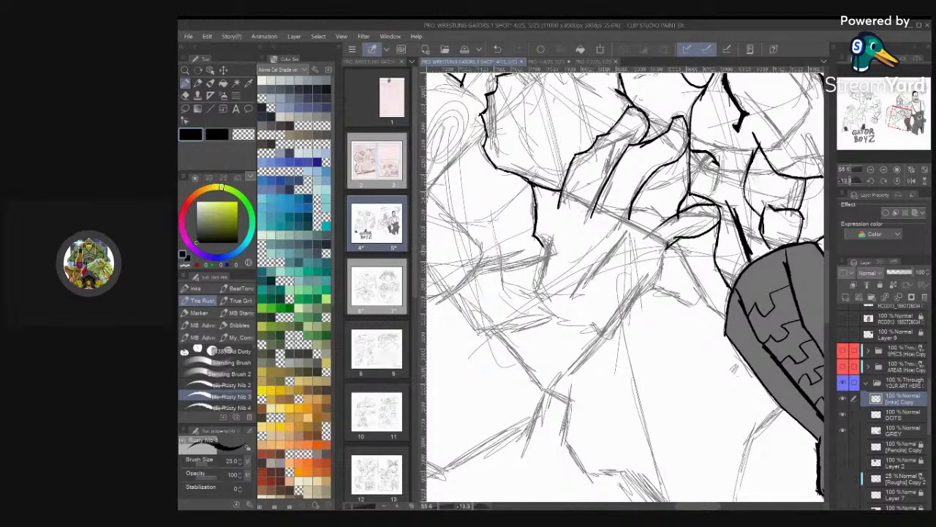
mouse_move(664, 253)
left_mouse_down()
mouse_move(659, 287)
mouse_move(642, 292)
mouse_move(613, 337)
mouse_move(596, 338)
left_mouse_up()
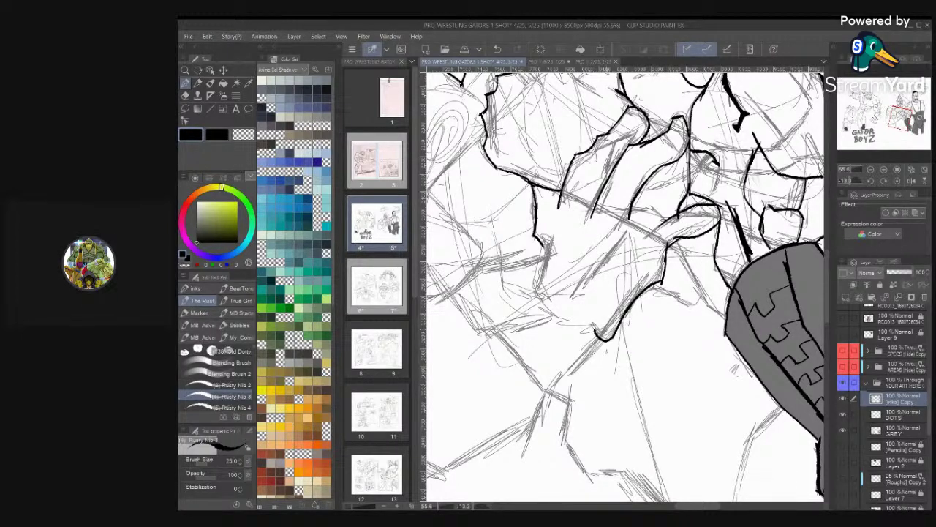
scroll(625, 285, "down", 6)
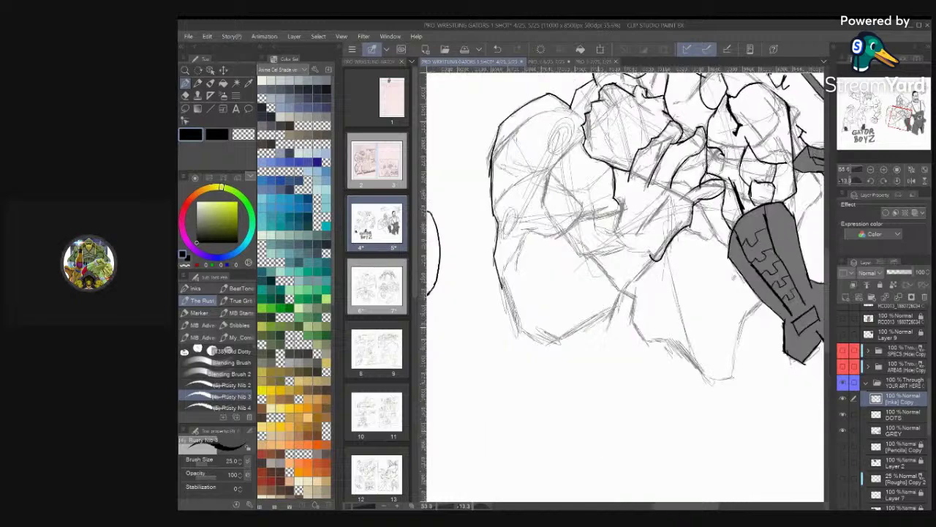
Ink the short crease at the wrist beside the fist, the forearm's upper edge and the inner line of the bent elbow
key("ctrl+plus")
key("ctrl+plus")
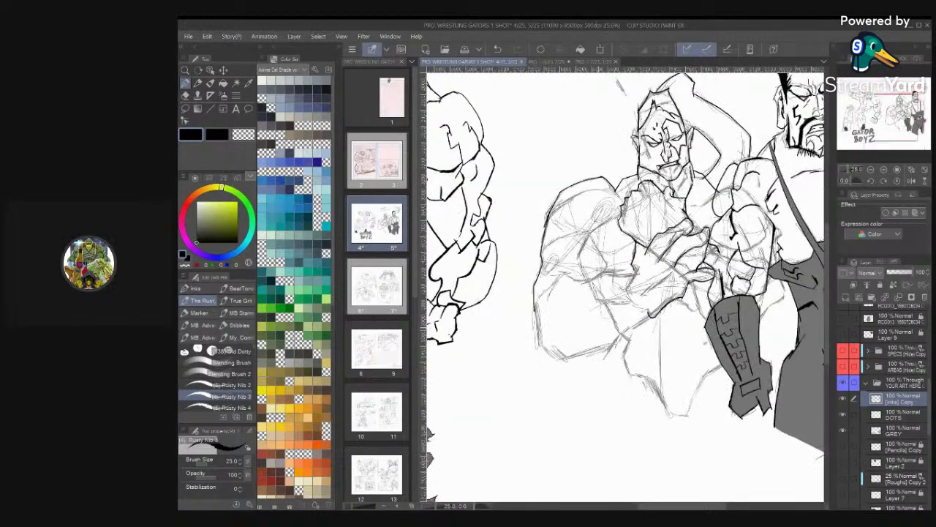
left_click_drag(640, 276, 631, 293)
scroll(625, 285, "up", 5)
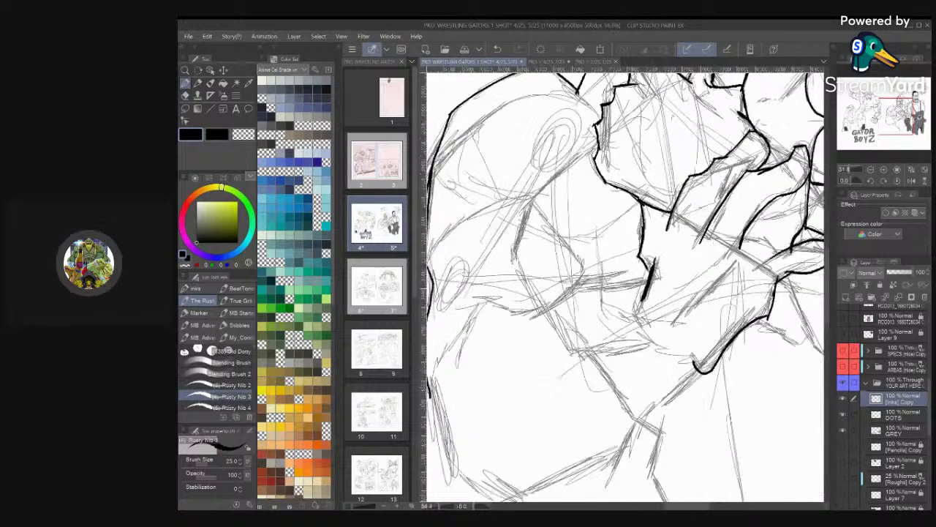
mouse_move(677, 306)
left_mouse_down()
mouse_move(645, 326)
mouse_move(593, 335)
mouse_move(528, 413)
mouse_move(590, 317)
left_mouse_up()
scroll(626, 287, "down", 3)
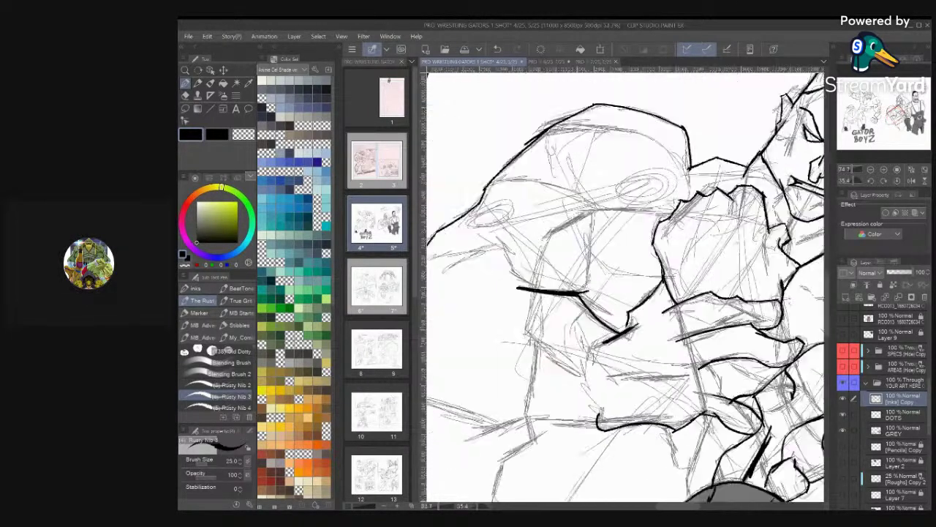
mouse_move(598, 243)
left_mouse_down()
mouse_move(607, 335)
mouse_move(595, 337)
left_mouse_up()
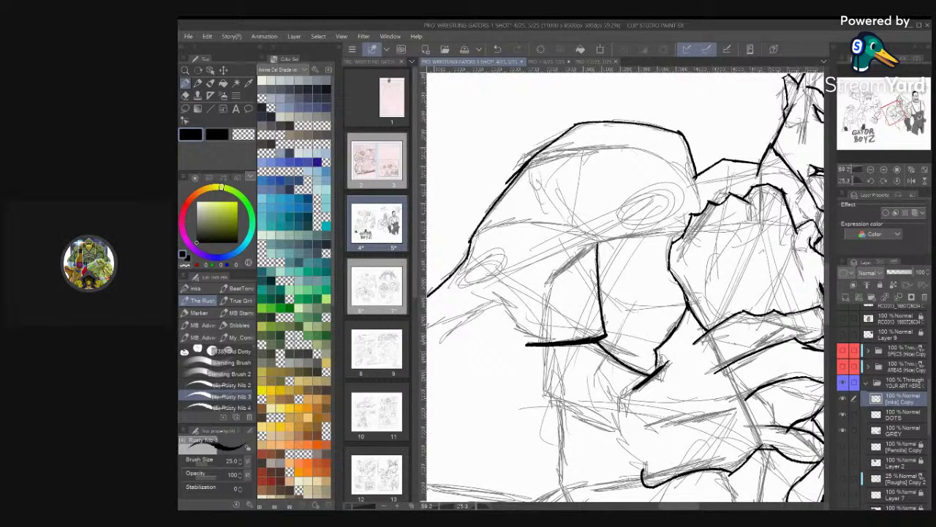
scroll(625, 287, "down", 3)
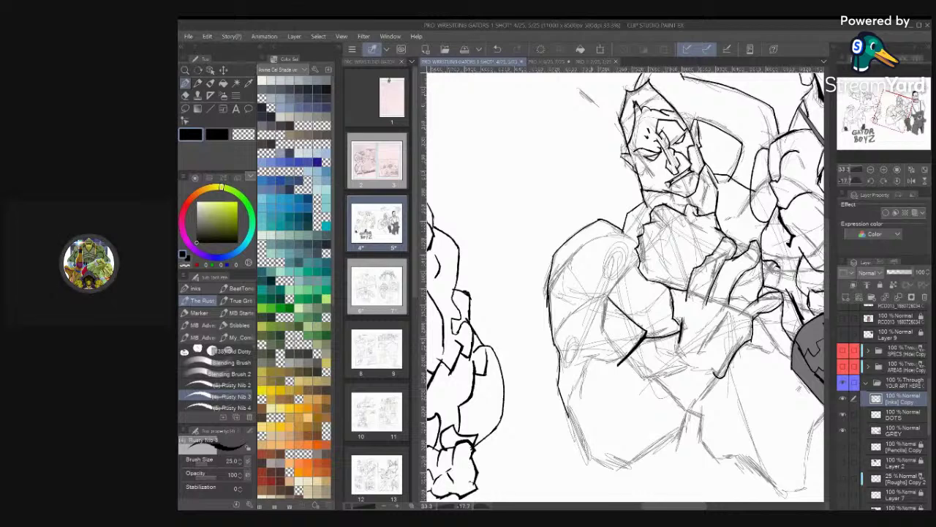
Ink the underside of the forearm from the small hook at the wrist down toward the elbow
scroll(625, 287, "down", 1)
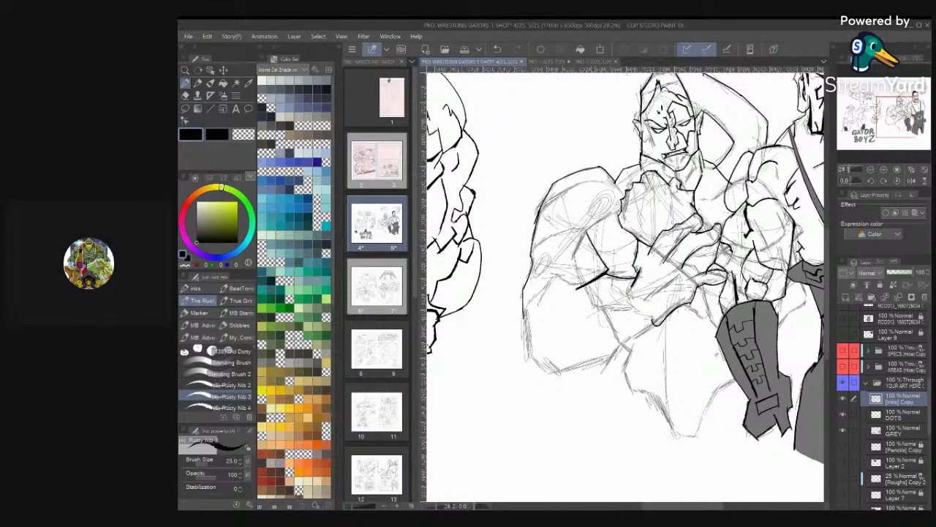
scroll(625, 286, "up", 1)
scroll(626, 287, "up", 1)
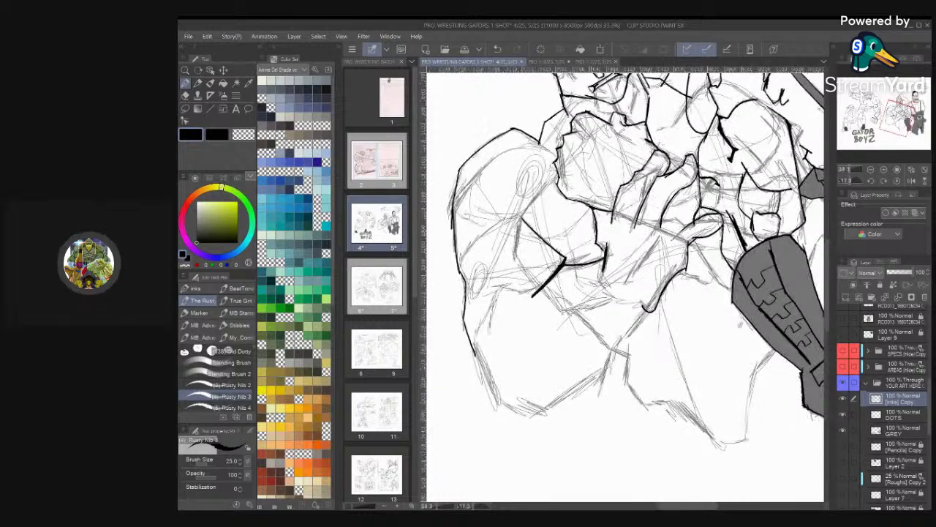
left_click_drag(646, 308, 601, 370)
left_click_drag(606, 367, 597, 382)
scroll(626, 287, "up", 1)
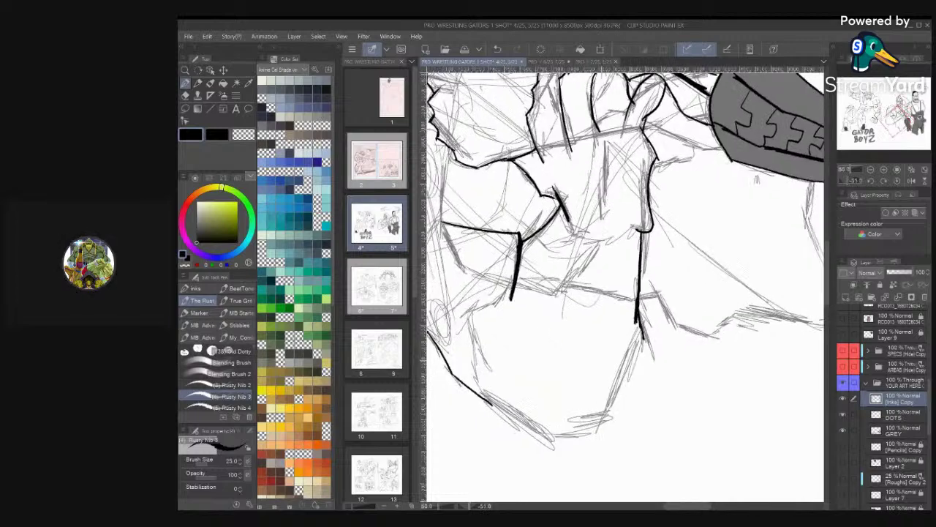
left_click_drag(644, 335, 589, 436)
scroll(625, 287, "up", 1)
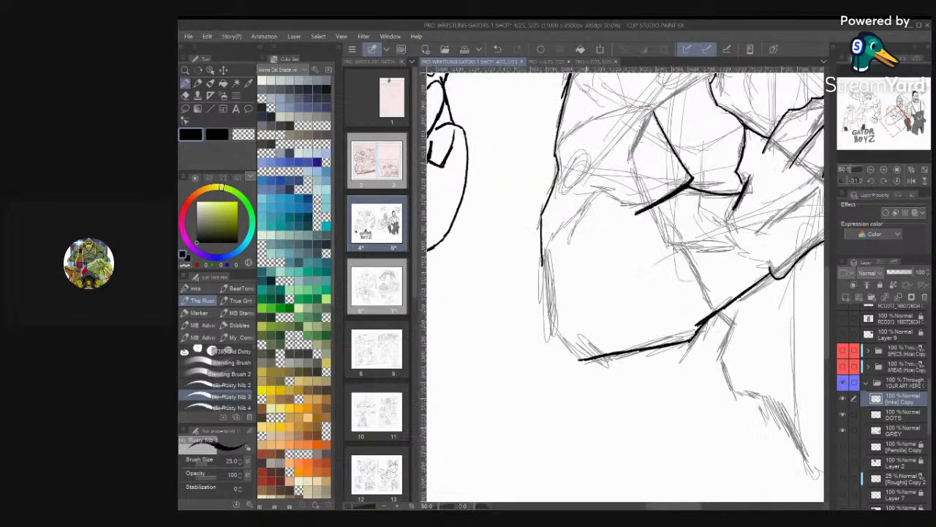
Ink the elbow's corner, connect it to the upper arm's outer contour, and thicken that outer line
left_click_drag(525, 364, 512, 306)
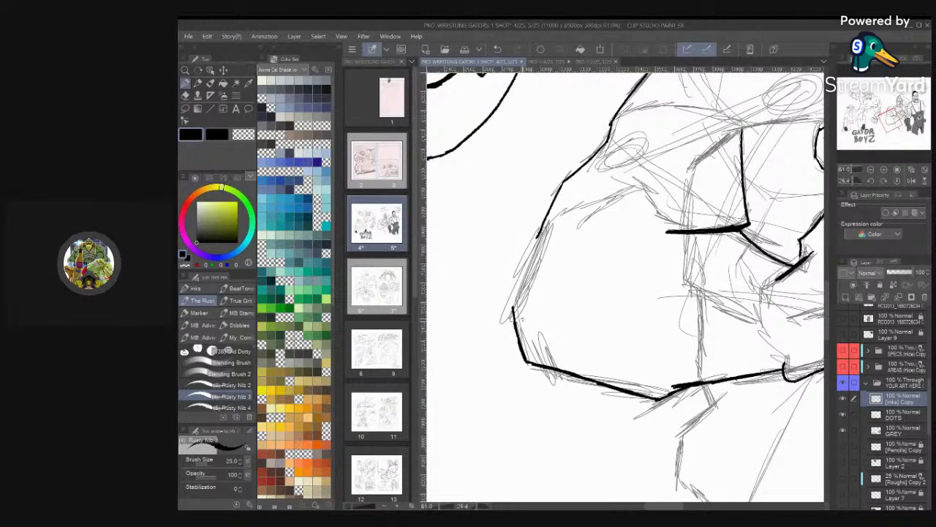
mouse_move(512, 307)
left_mouse_down()
mouse_move(562, 226)
mouse_move(521, 285)
left_mouse_up()
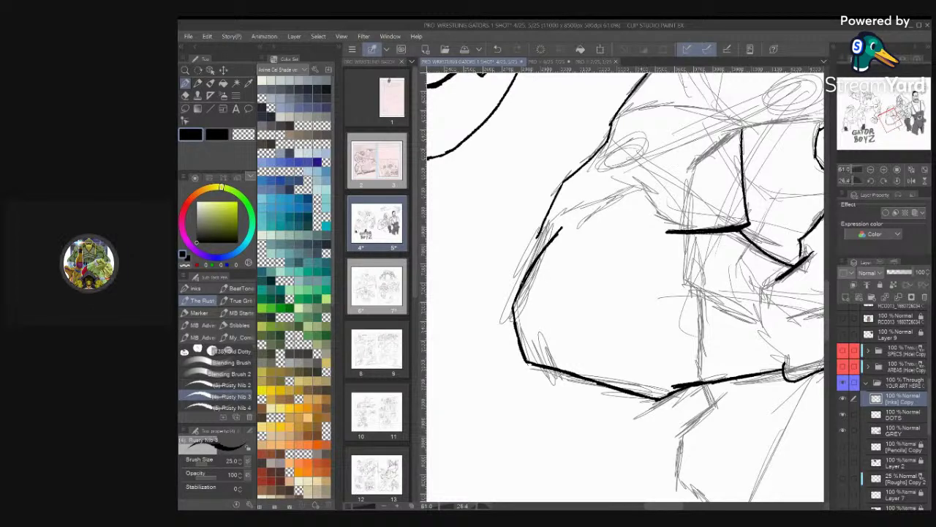
left_click_drag(542, 226, 515, 315)
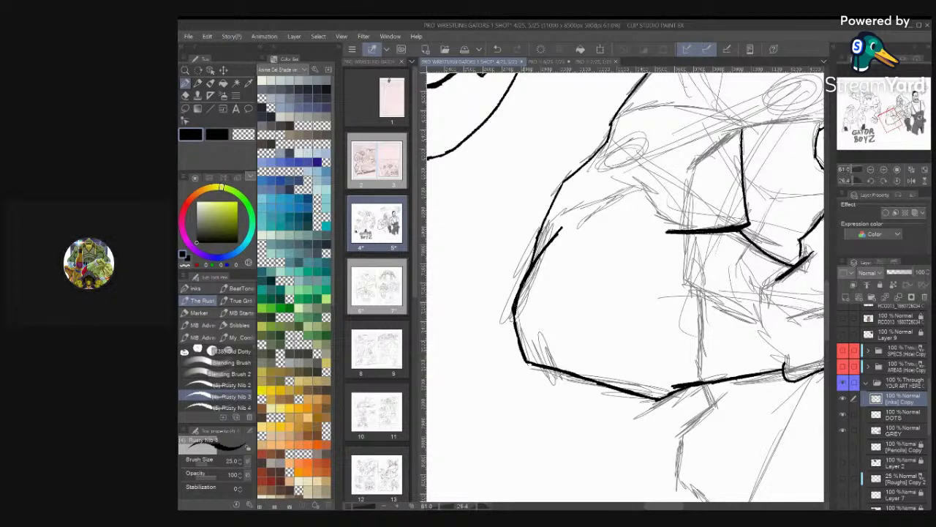
left_click_drag(523, 284, 517, 327)
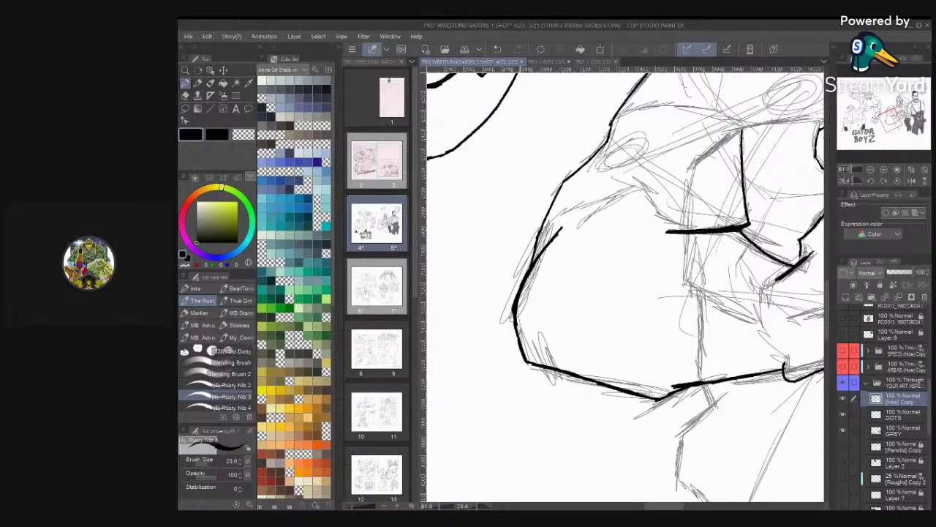
mouse_move(667, 232)
left_mouse_down()
mouse_move(652, 222)
mouse_move(672, 248)
left_mouse_up()
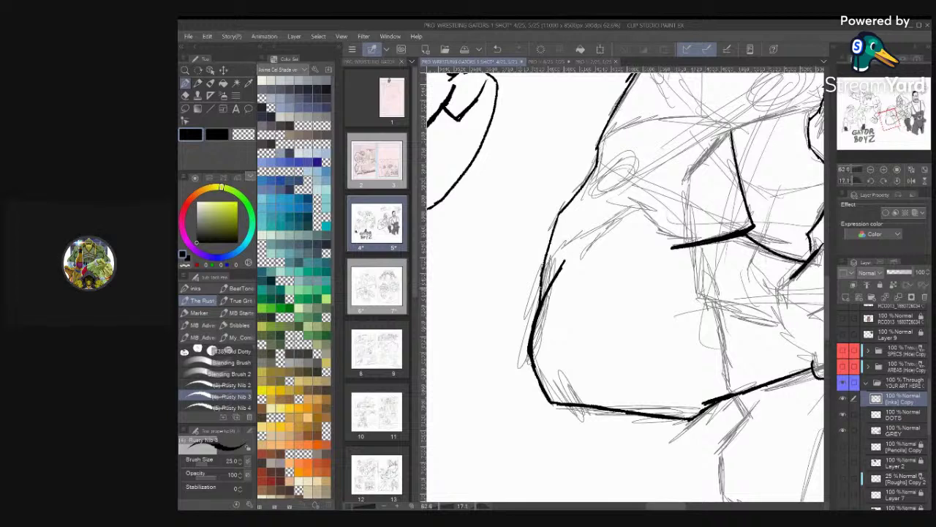
mouse_move(541, 297)
left_mouse_down()
mouse_move(551, 221)
mouse_move(596, 170)
left_mouse_up()
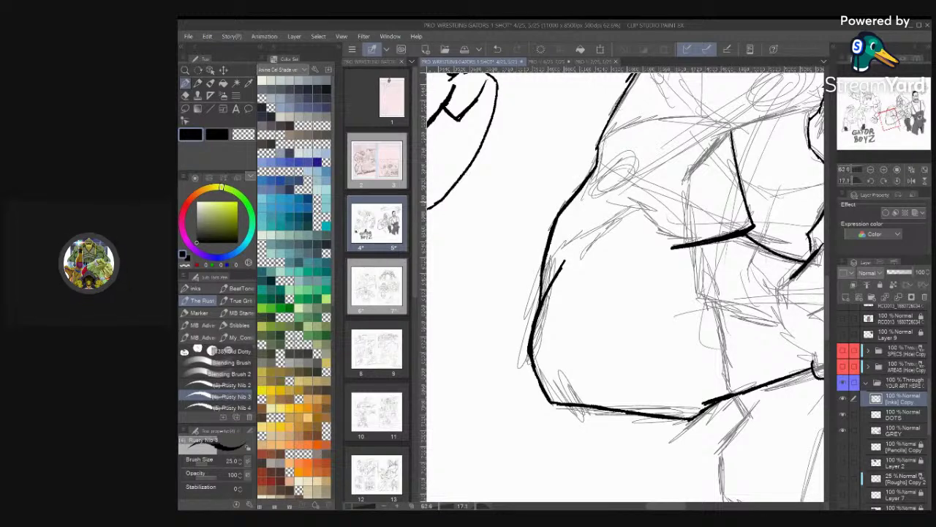
Ink the short edge running from the top of the inner elbow line up to the side of the fist
scroll(646, 198, "down", 4)
scroll(646, 286, "up", 1)
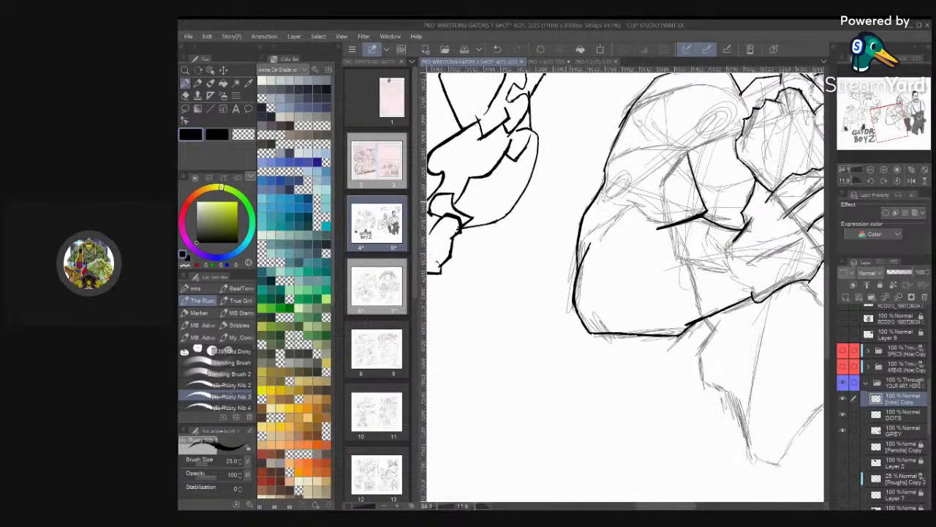
scroll(646, 286, "up", 1)
scroll(625, 285, "up", 4)
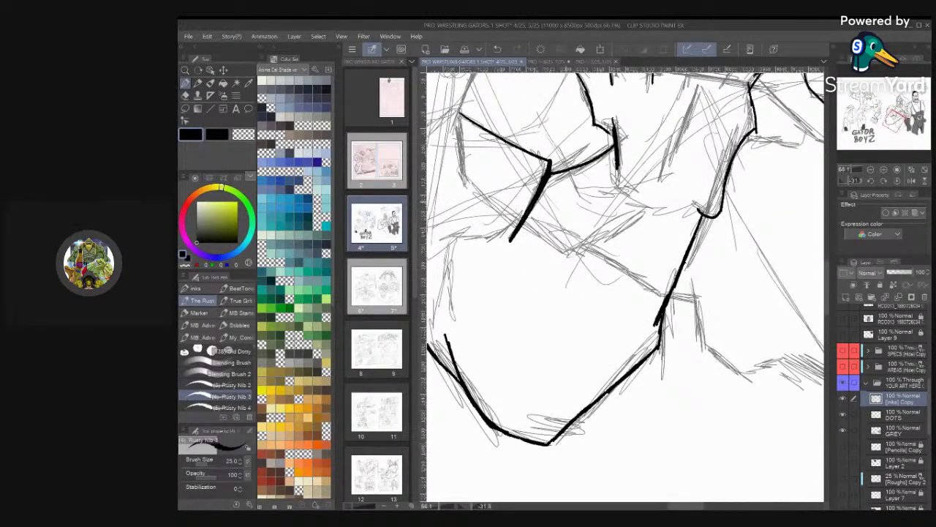
scroll(625, 285, "down", 4)
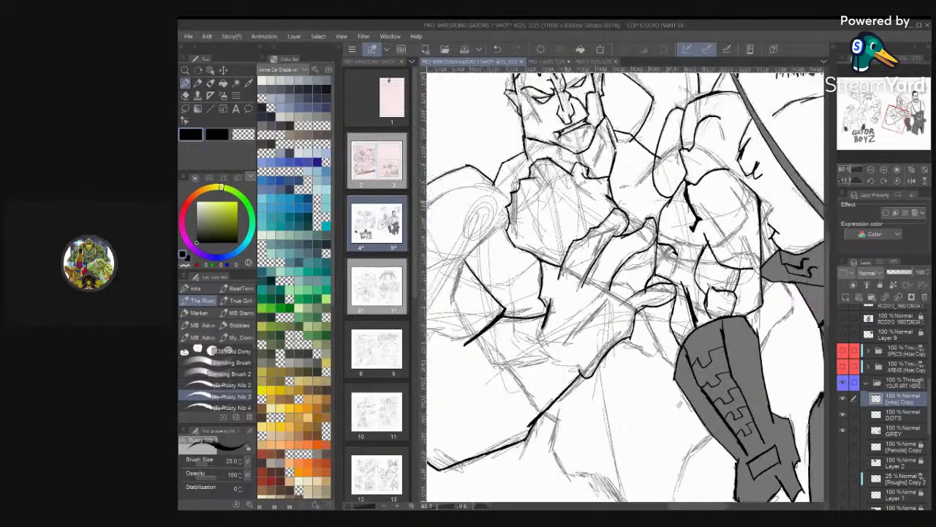
scroll(626, 285, "down", 1)
scroll(625, 286, "down", 2)
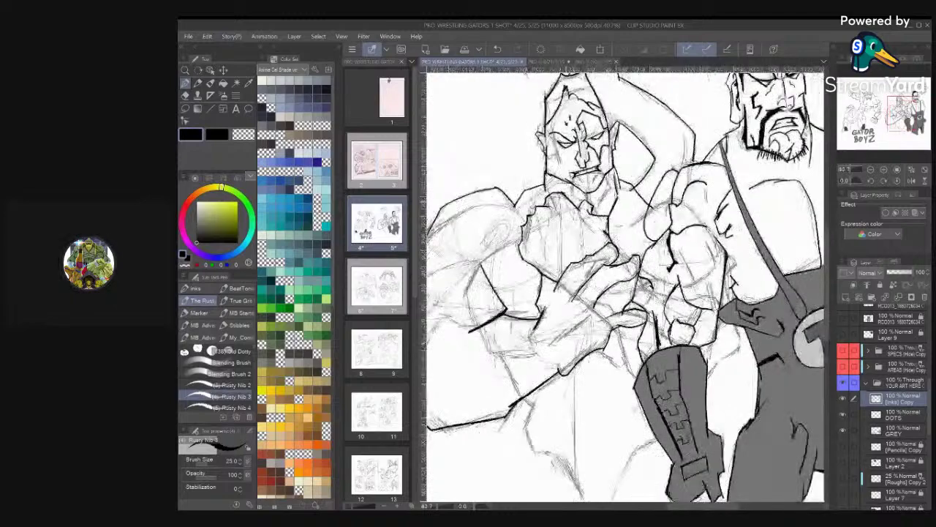
scroll(626, 285, "up", 2)
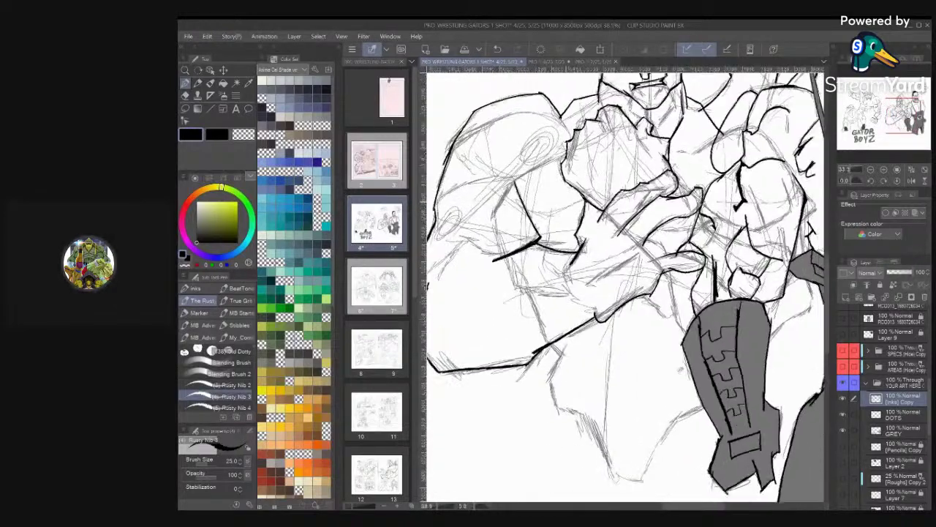
left_click_drag(607, 242, 700, 324)
scroll(625, 285, "up", 1)
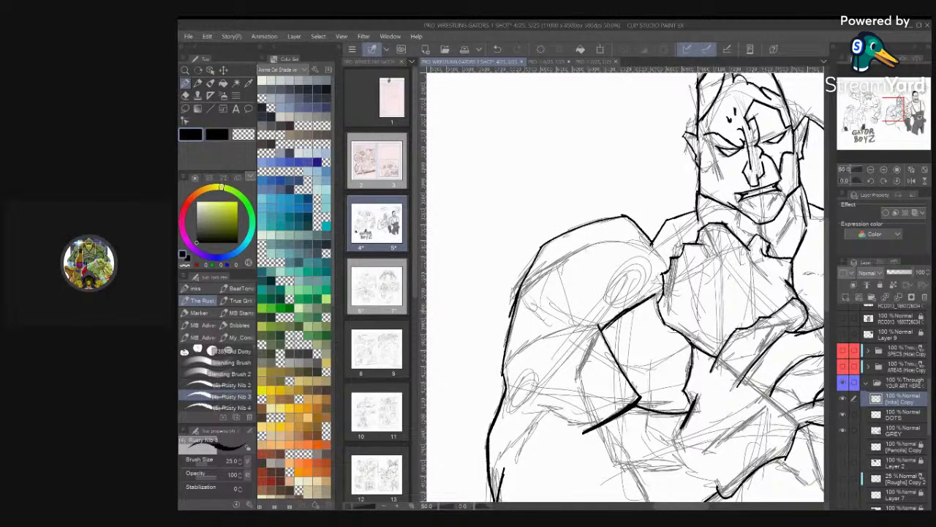
Ink the side of the torso with short angular strokes stepping down from the forearm's underside toward the waist
scroll(625, 285, "down", 3)
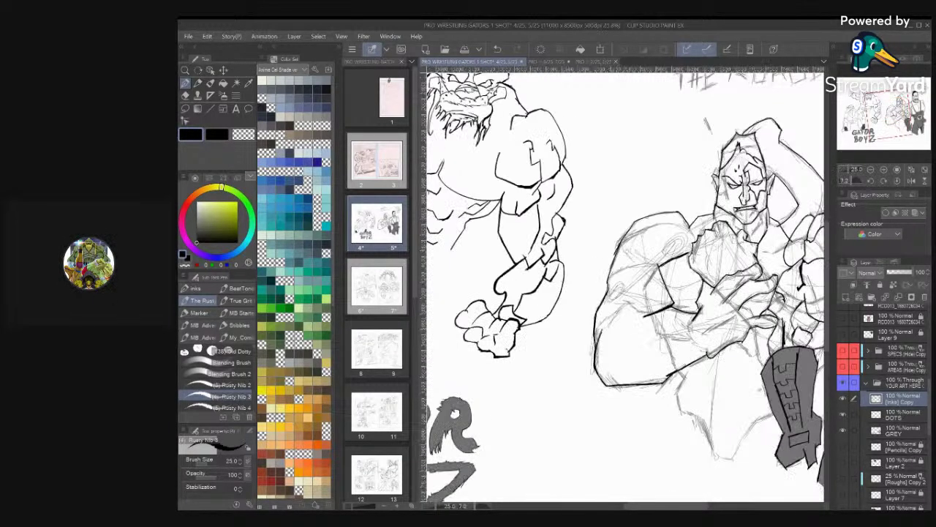
left_click_drag(679, 285, 623, 252)
scroll(626, 286, "up", 2)
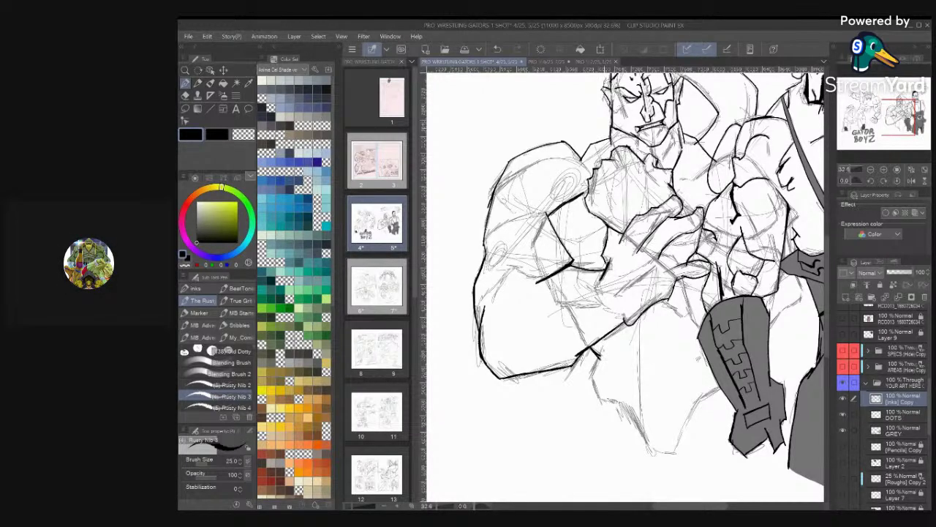
left_click_drag(596, 366, 590, 384)
scroll(706, 260, "down", 5)
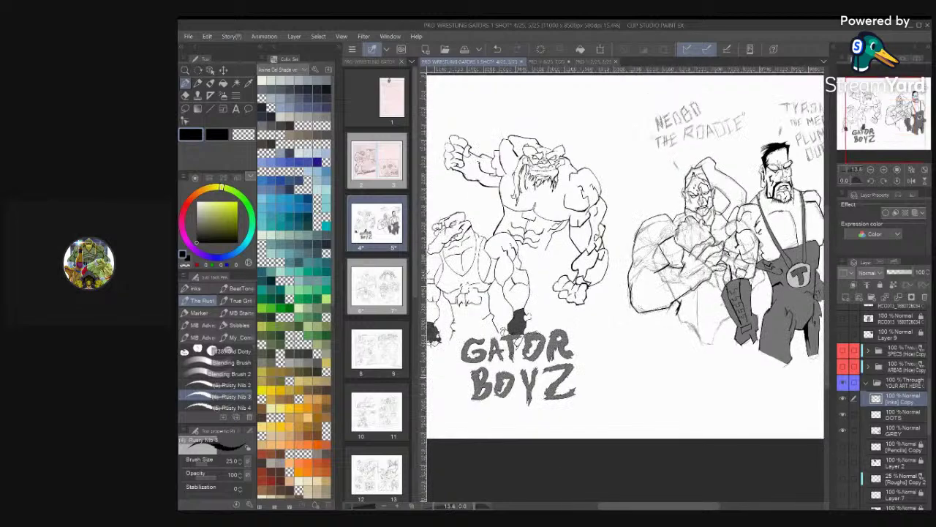
scroll(793, 263, "up", 2)
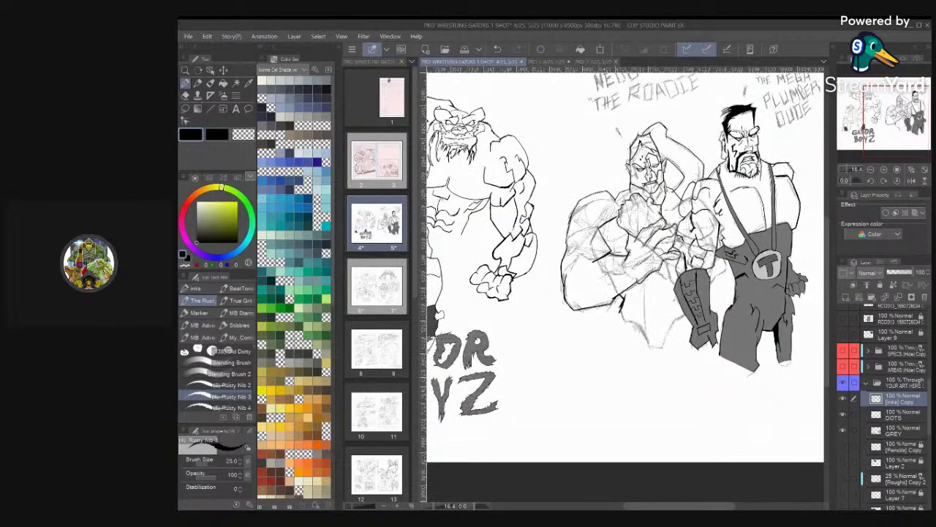
scroll(794, 234, "down", 1)
scroll(711, 269, "up", 2)
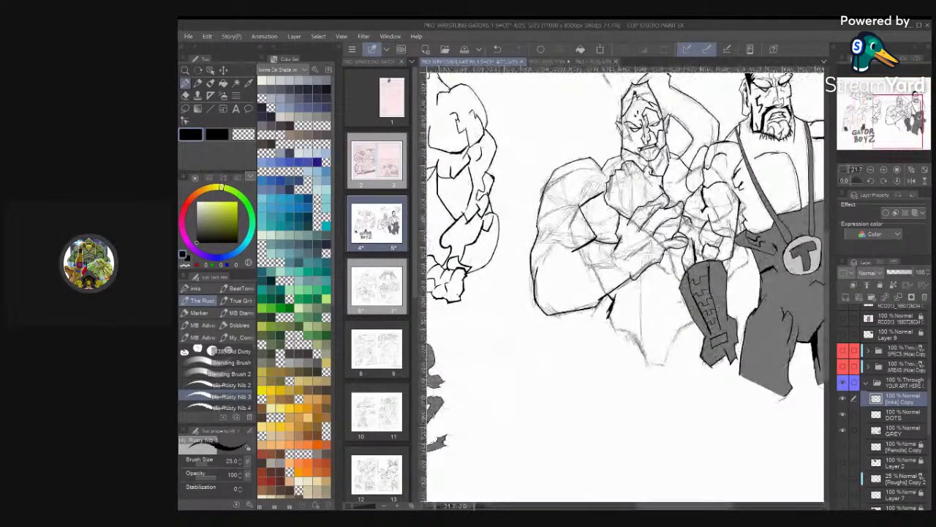
left_click_drag(610, 315, 615, 338)
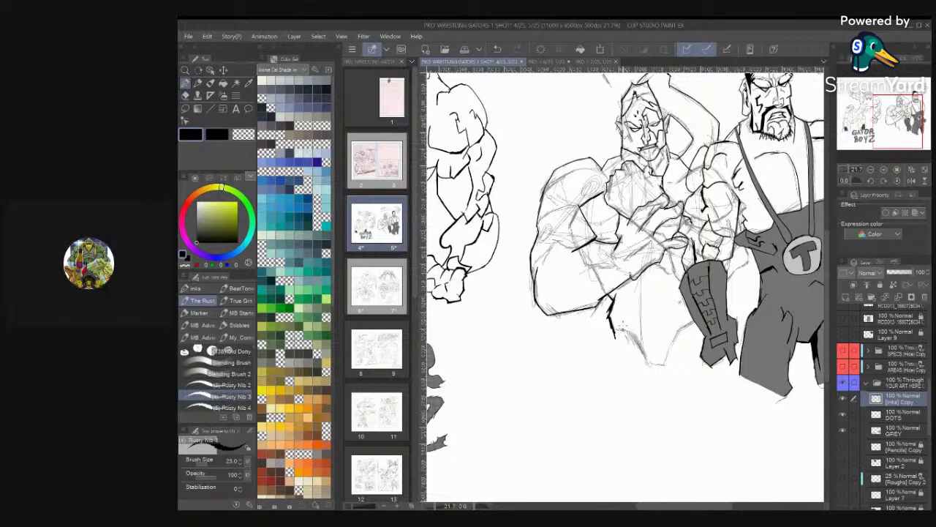
scroll(652, 340, "up", 3)
scroll(651, 340, "down", 1)
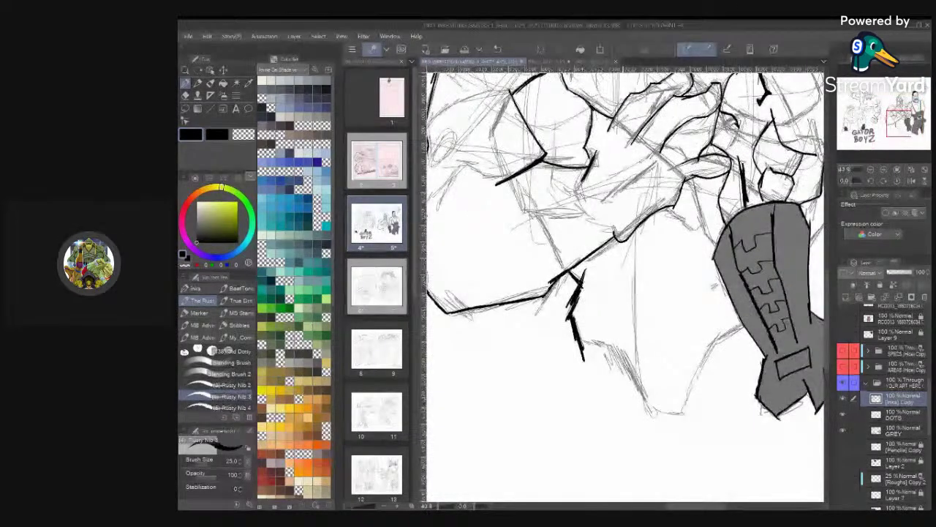
Thicken the forearm's underside line where the side of the torso meets it
scroll(657, 217, "up", 2)
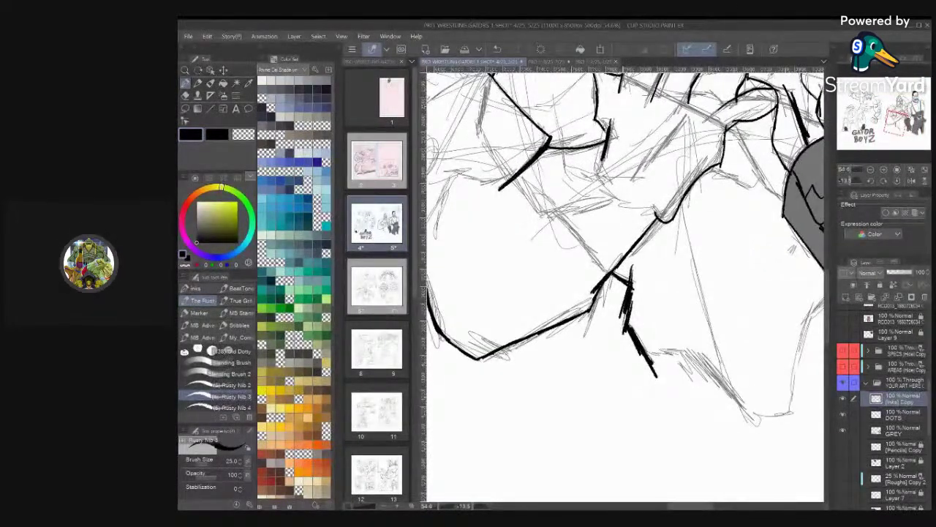
left_click_drag(614, 273, 602, 289)
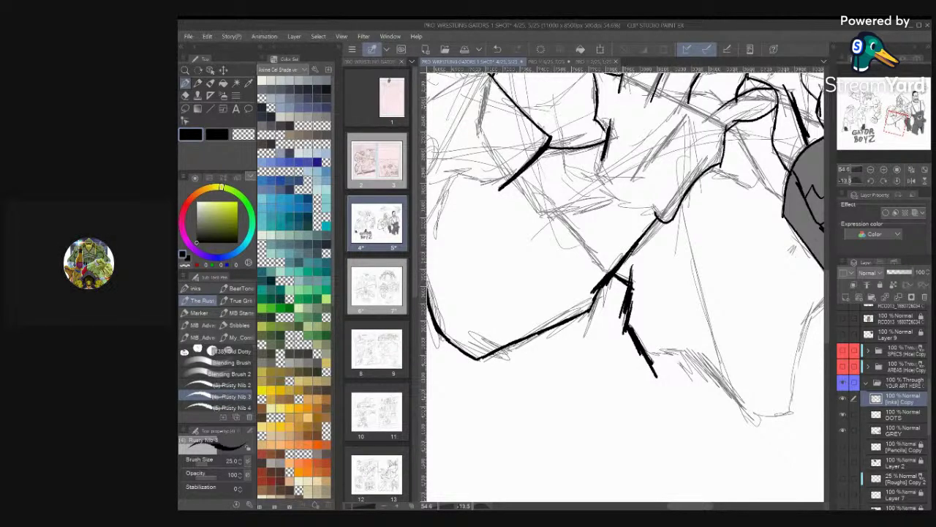
mouse_move(628, 259)
left_mouse_down()
mouse_move(659, 219)
mouse_move(624, 264)
left_mouse_up()
scroll(617, 289, "up", 2)
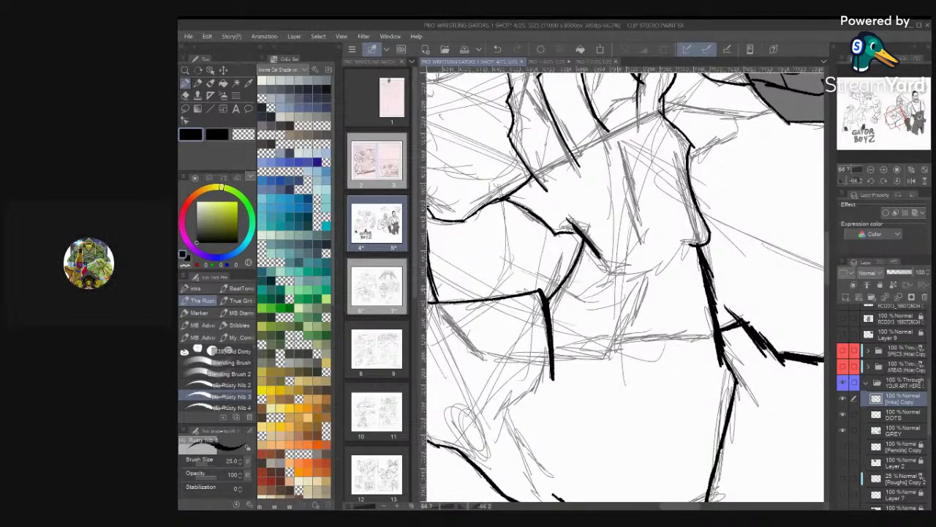
Ink the torso's jagged lower edge with heavy strokes, from the waist diagonally down to the sketch's lowest point
scroll(626, 286, "down", 3)
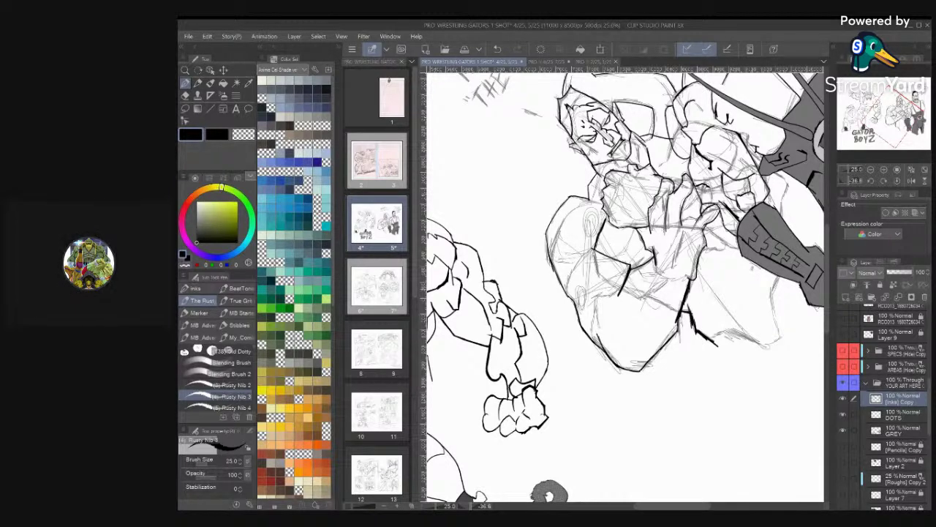
scroll(626, 287, "up", 2)
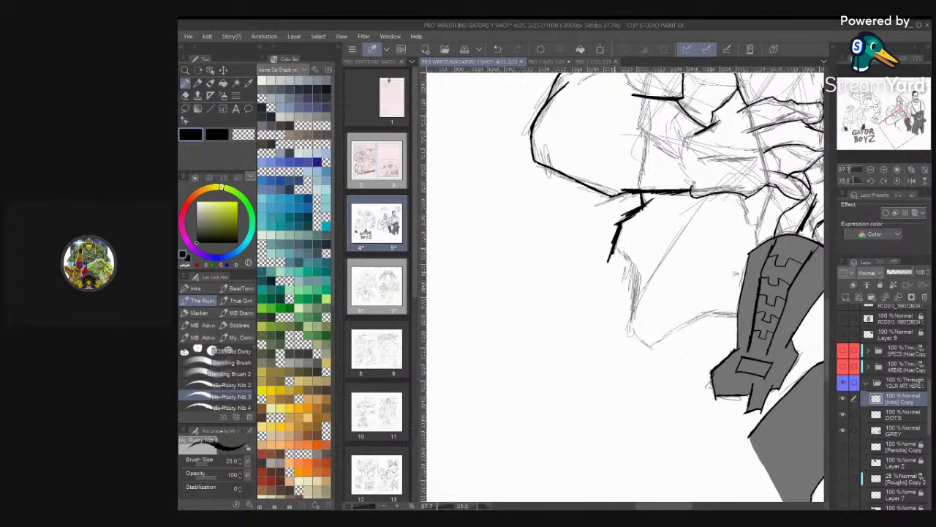
mouse_move(617, 250)
left_mouse_down()
mouse_move(634, 292)
mouse_move(632, 322)
left_mouse_up()
key("minus")
key("minus")
key("minus")
key("minus")
key("minus")
key("minus")
key("minus")
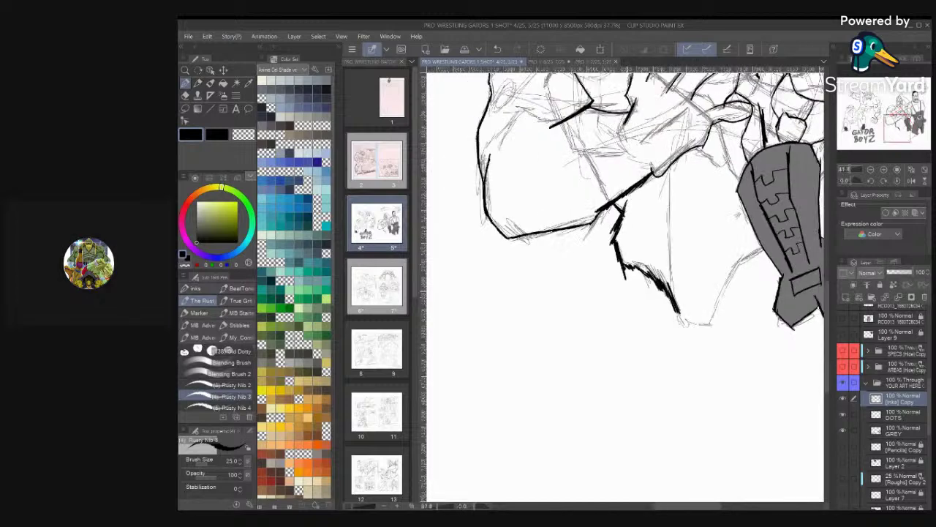
scroll(753, 241, "down", 3)
scroll(753, 241, "up", 2)
left_click_drag(676, 294, 682, 313)
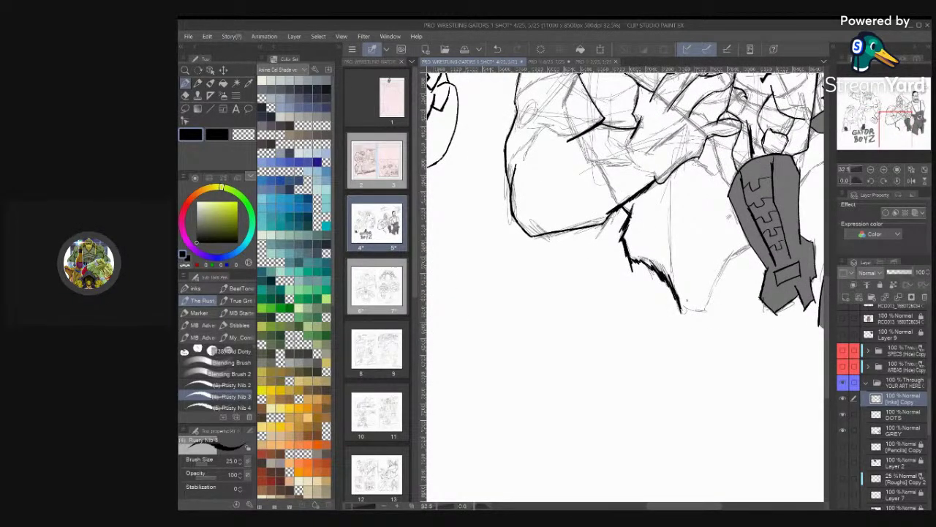
Ink the short bottom edge at the torso's lowest point and the far edge rising from it toward the grey laced glove
left_click_drag(681, 306, 683, 316)
mouse_move(684, 312)
left_mouse_down()
mouse_move(711, 311)
mouse_move(713, 285)
mouse_move(739, 250)
mouse_move(752, 248)
left_mouse_up()
scroll(625, 308, "down", 3)
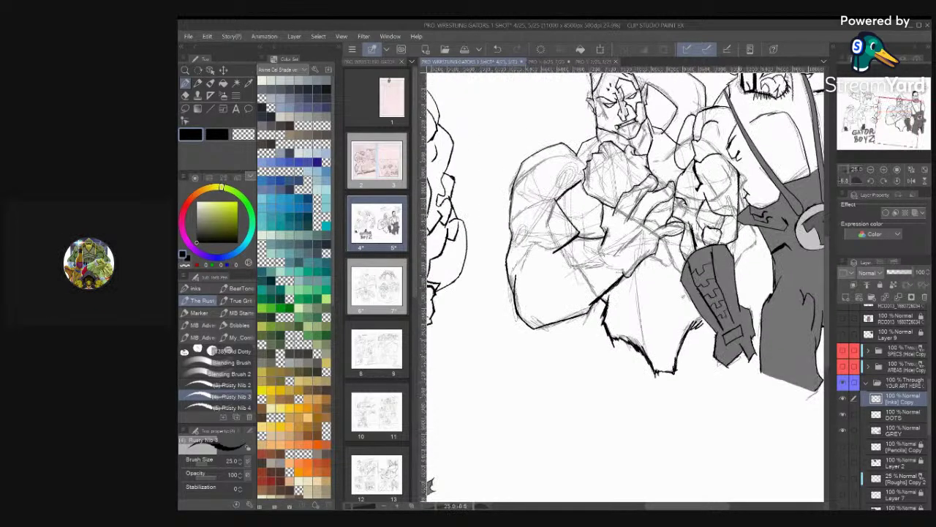
key("ctrl+0")
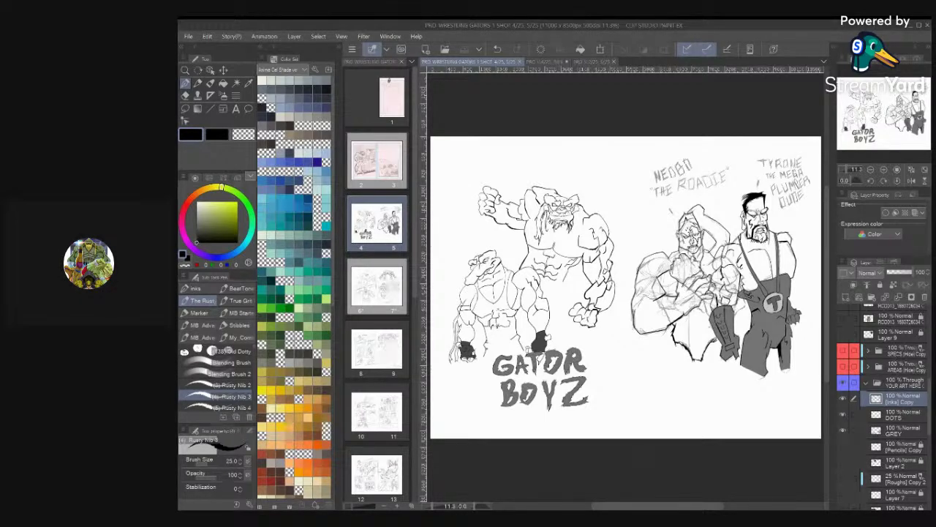
Erase the overshooting line end beside the neck where the ponytail's inner edge meets the shoulder line, using transparent colour
scroll(724, 260, "up", 8)
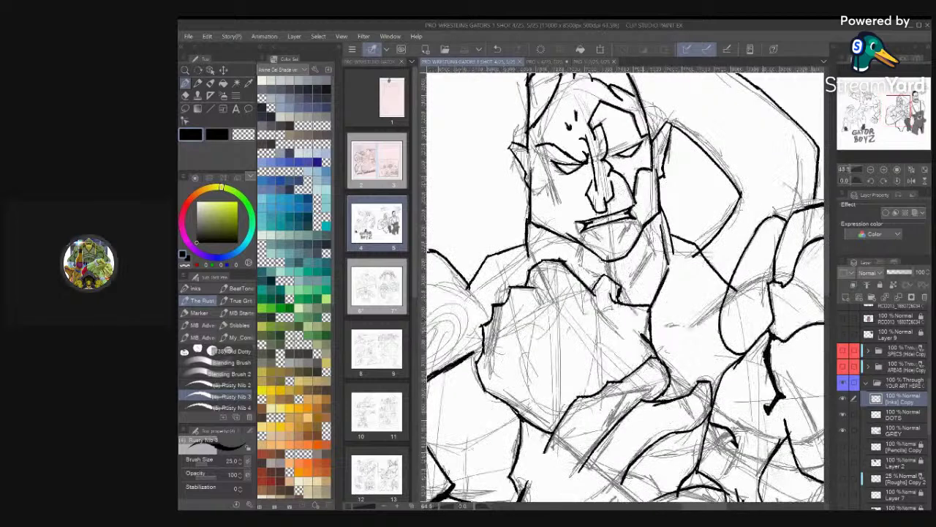
scroll(724, 260, "up", 3)
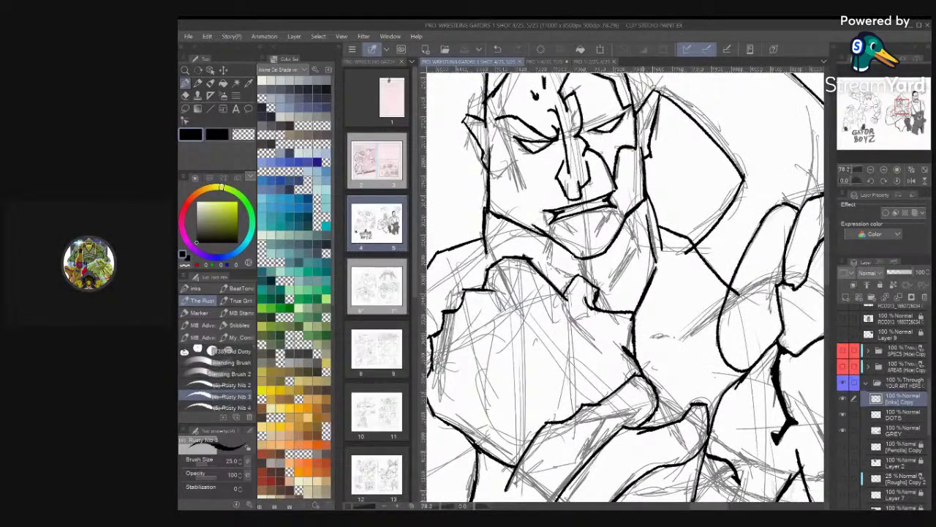
key("c")
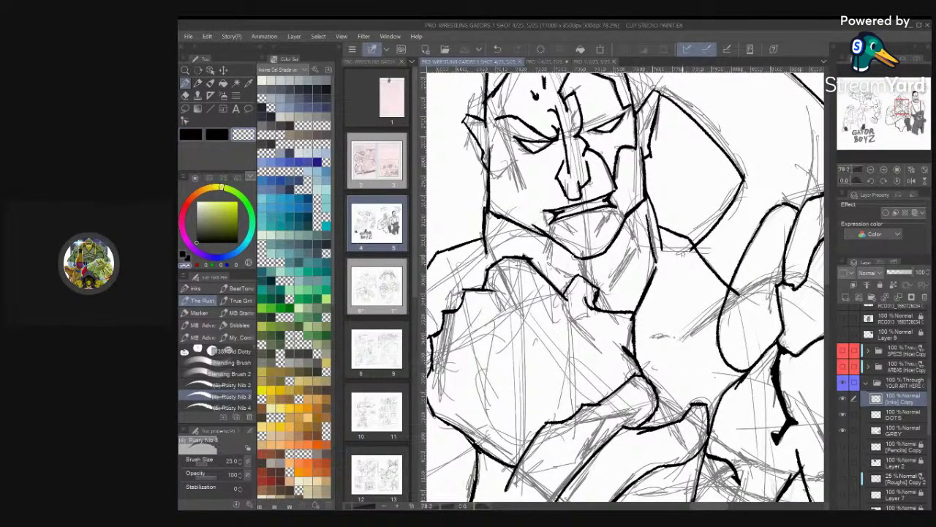
left_click_drag(696, 246, 692, 253)
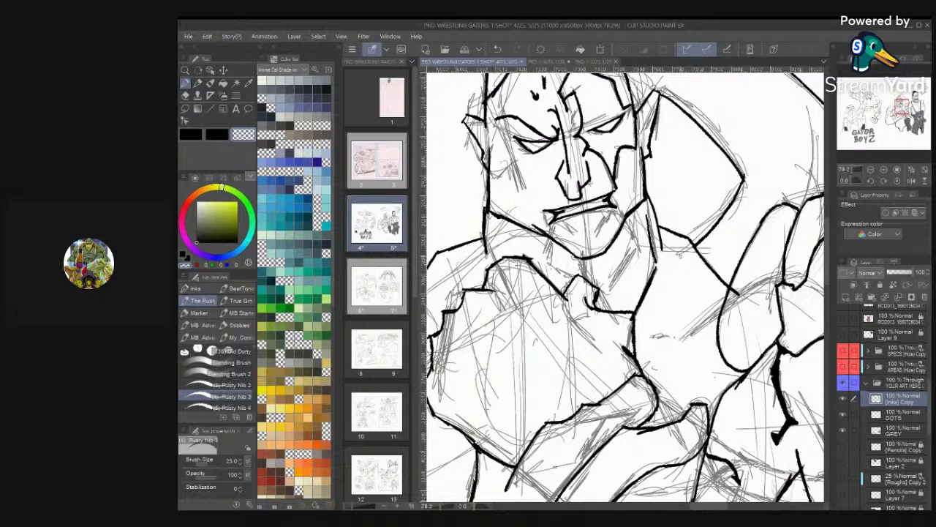
Examine the Roadie's inks against the gator figures and the rest of the spread at several zooms and rotations
scroll(626, 286, "down", 5)
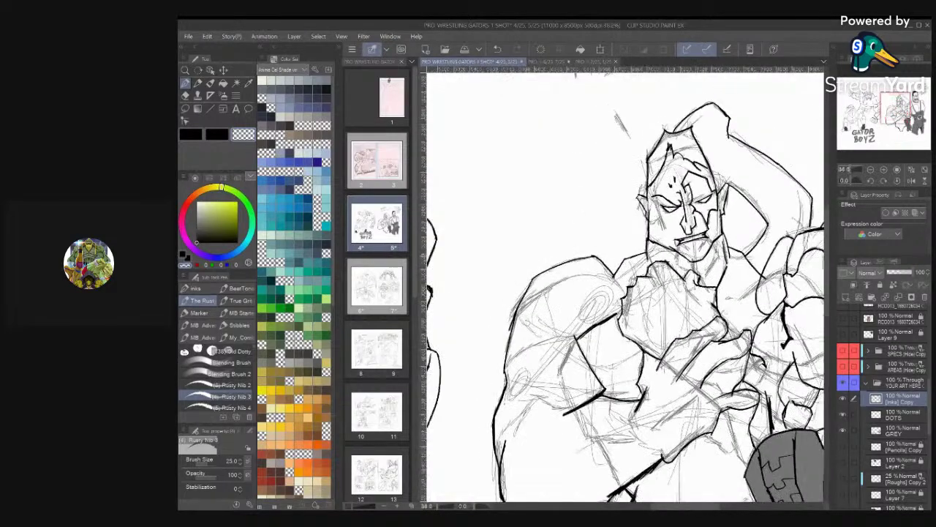
scroll(626, 285, "down", 2)
left_click_drag(625, 315, 647, 287)
scroll(625, 285, "down", 2)
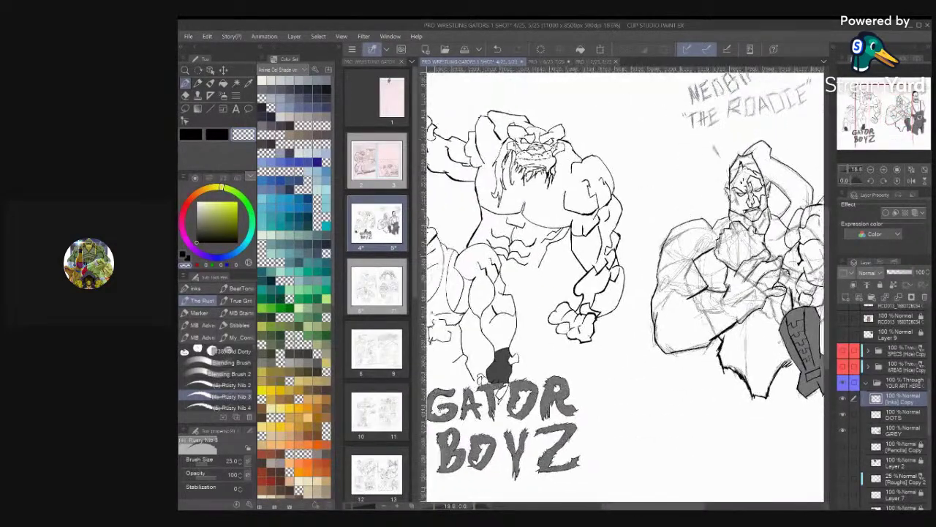
scroll(626, 285, "up", 3)
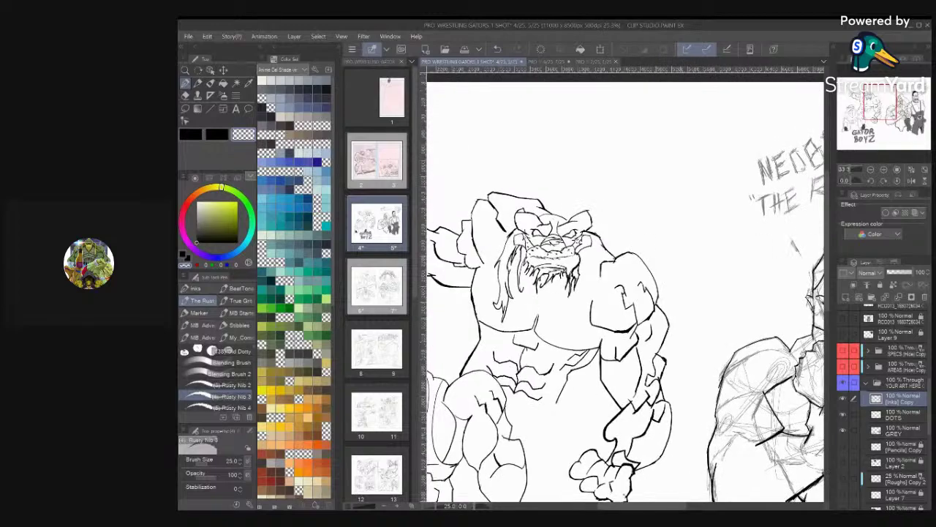
scroll(625, 285, "down", 3)
left_click_drag(625, 285, 468, 278)
scroll(626, 286, "up", 1)
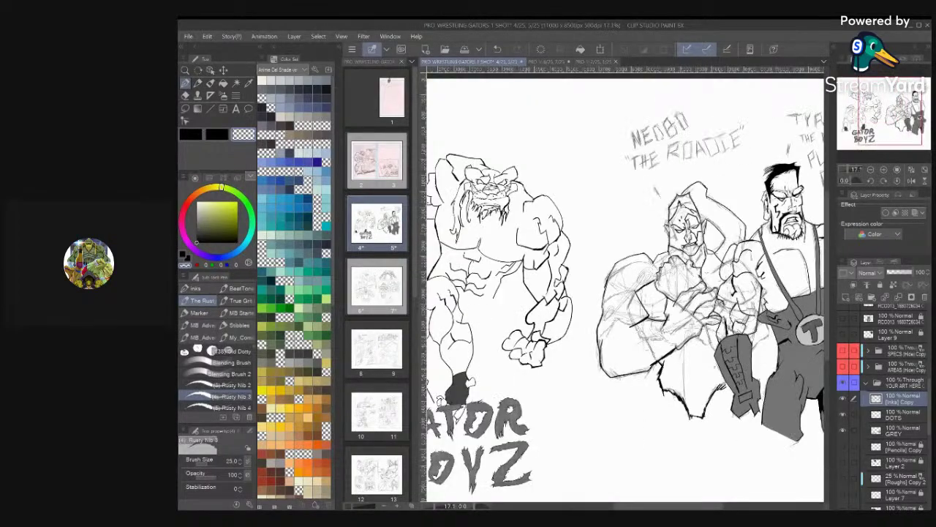
scroll(680, 307, "up", 6)
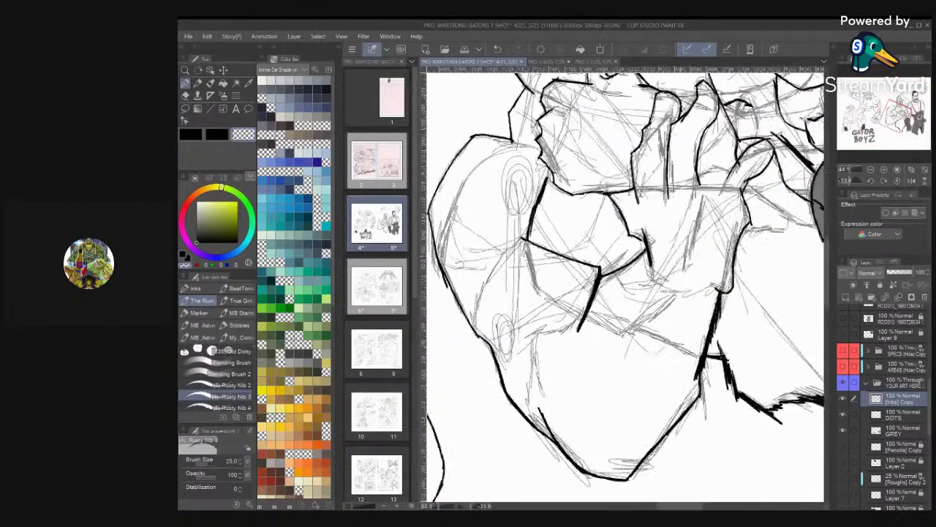
scroll(623, 284, "down", 1)
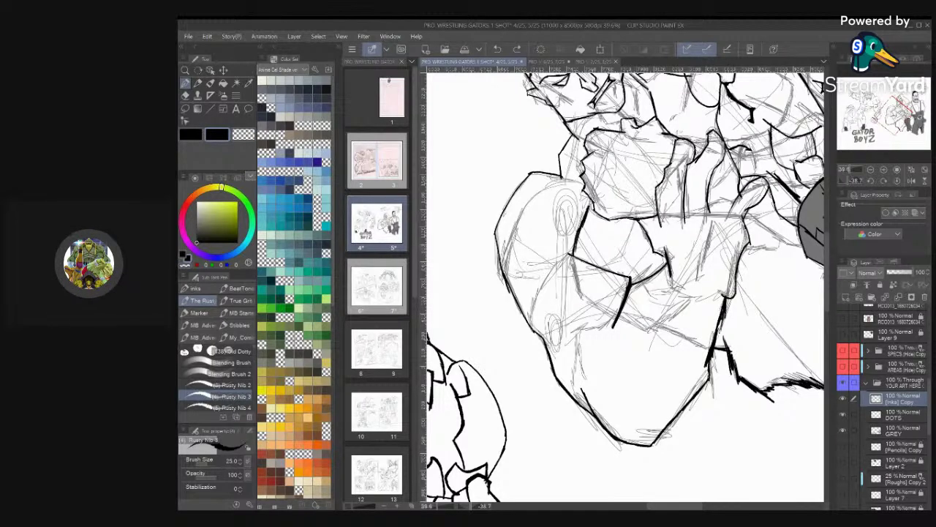
scroll(625, 285, "down", 5)
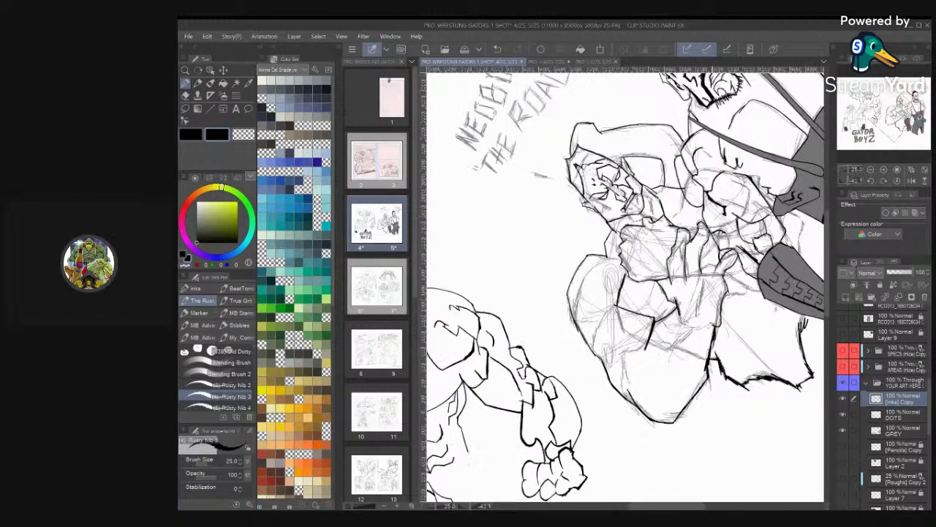
scroll(625, 286, "up", 3)
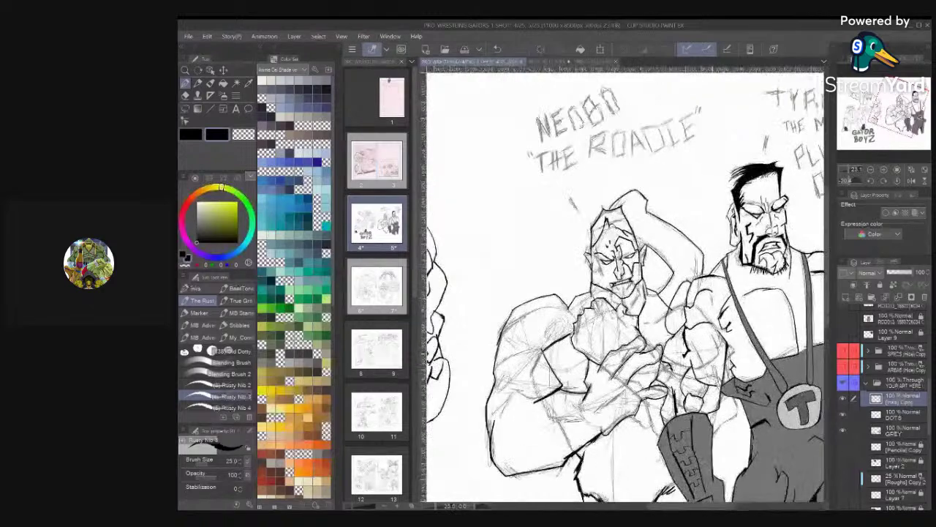
scroll(625, 285, "down", 2)
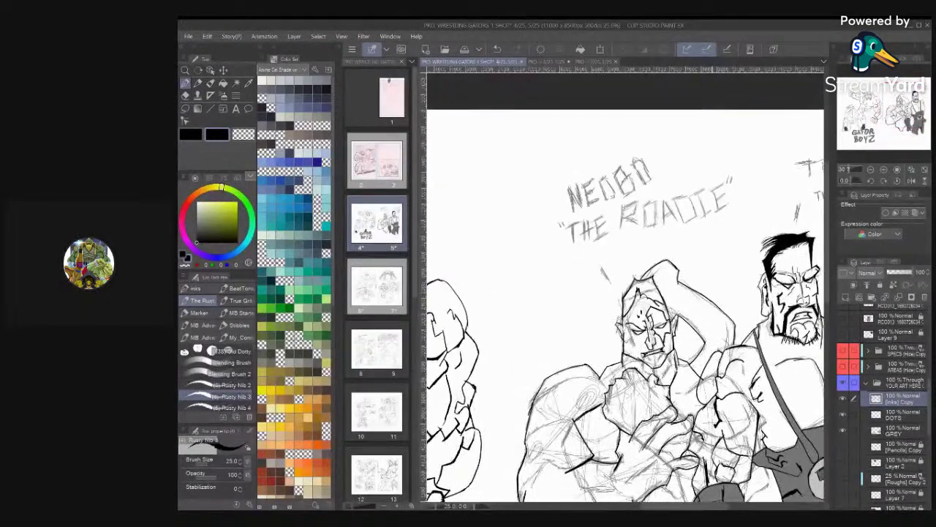
scroll(625, 285, "down", 1)
Thicken the line running from the Roadie's neck down to the top of the shoulder in black
scroll(625, 285, "up", 3)
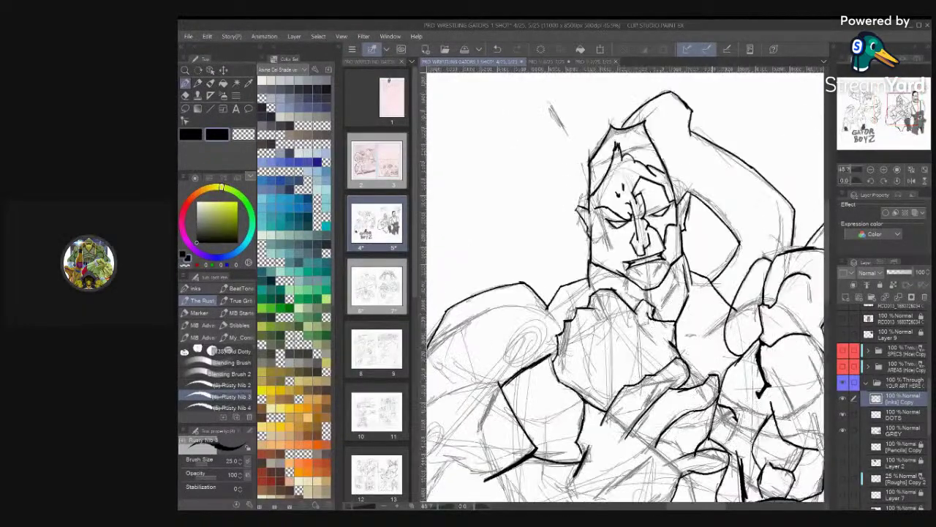
scroll(625, 285, "up", 2)
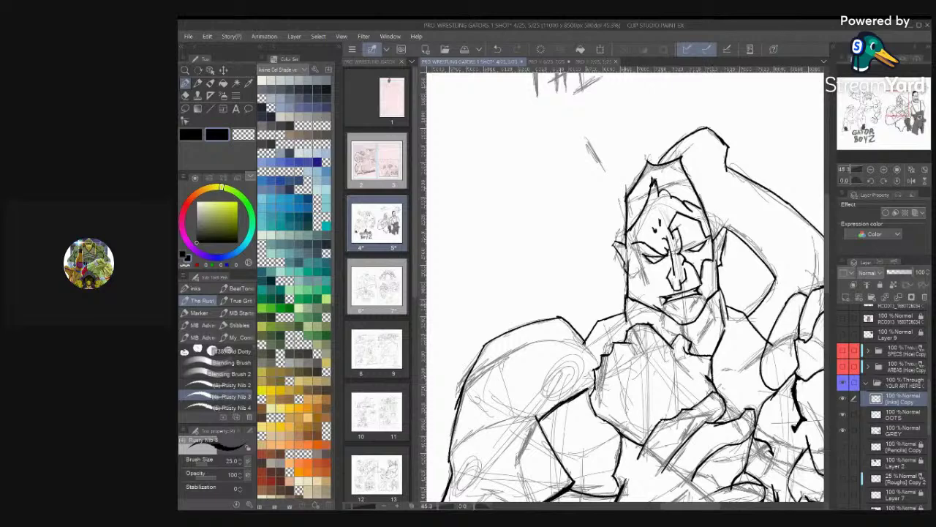
scroll(624, 306, "up", 4)
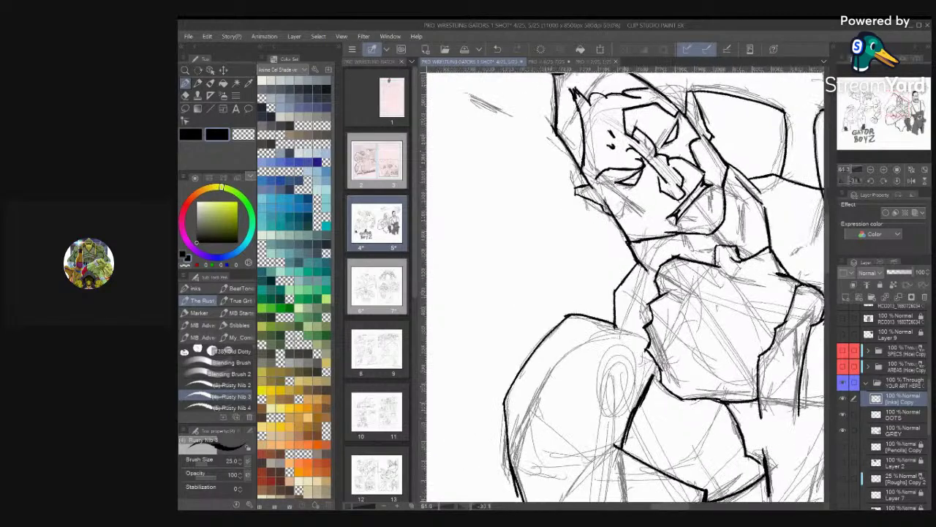
mouse_move(649, 287)
left_mouse_down()
mouse_move(620, 351)
mouse_move(629, 397)
left_mouse_up()
scroll(626, 376, "down", 4)
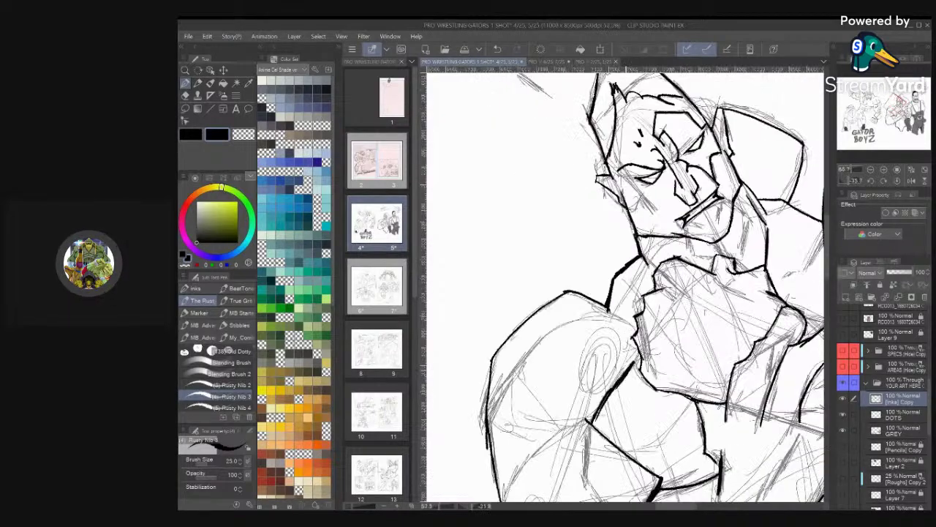
Thicken the ponytail's outer edge with heavy strokes, from the notch near the head around the bend and down to the shoulder
scroll(695, 183, "up", 4)
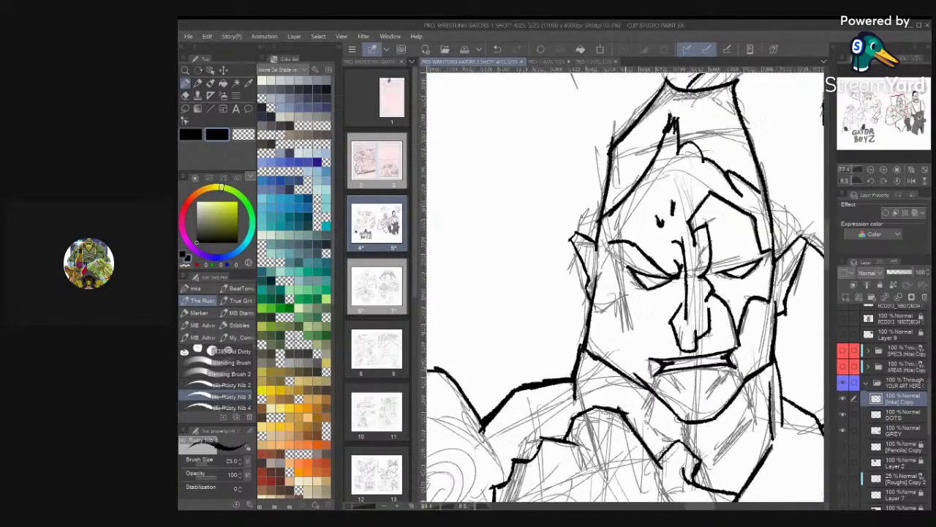
scroll(623, 285, "down", 5)
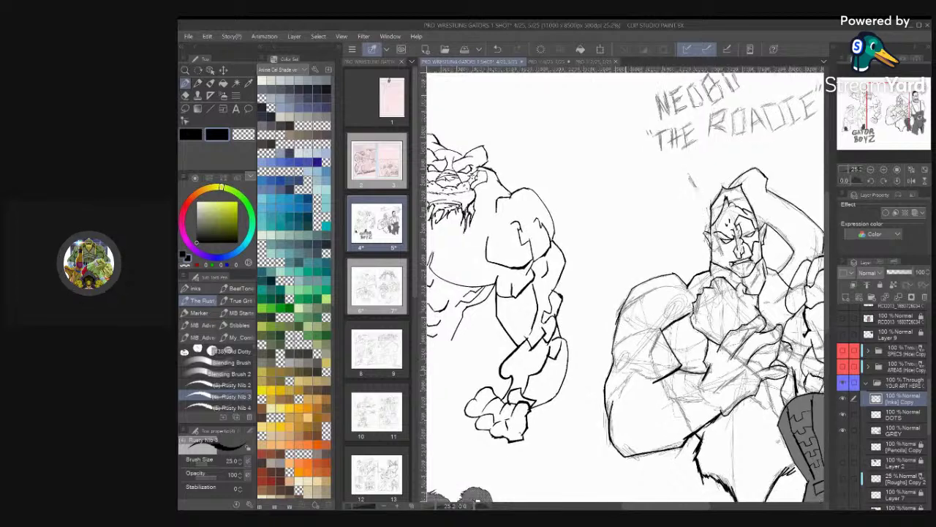
scroll(727, 242, "up", 3)
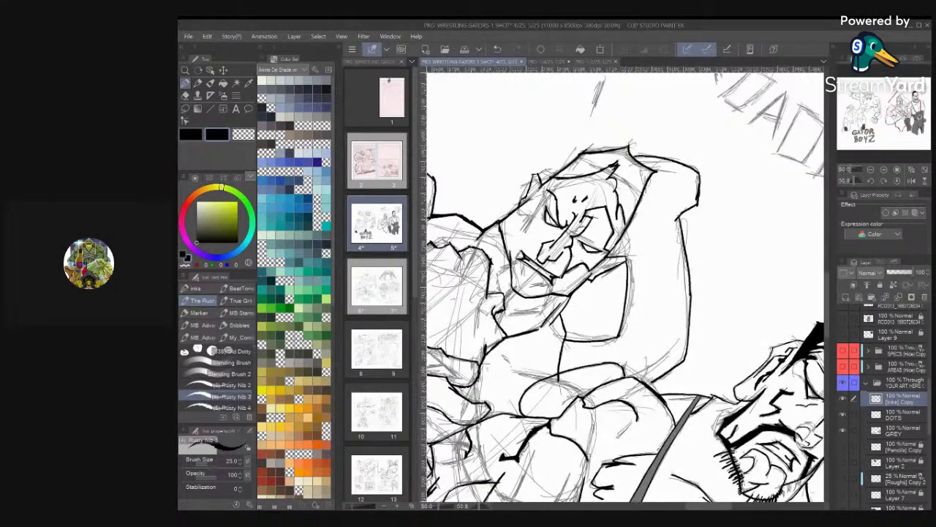
left_click_drag(677, 219, 689, 285)
mouse_move(684, 247)
left_mouse_down()
mouse_move(695, 329)
mouse_move(683, 366)
left_mouse_up()
scroll(709, 296, "down", 4)
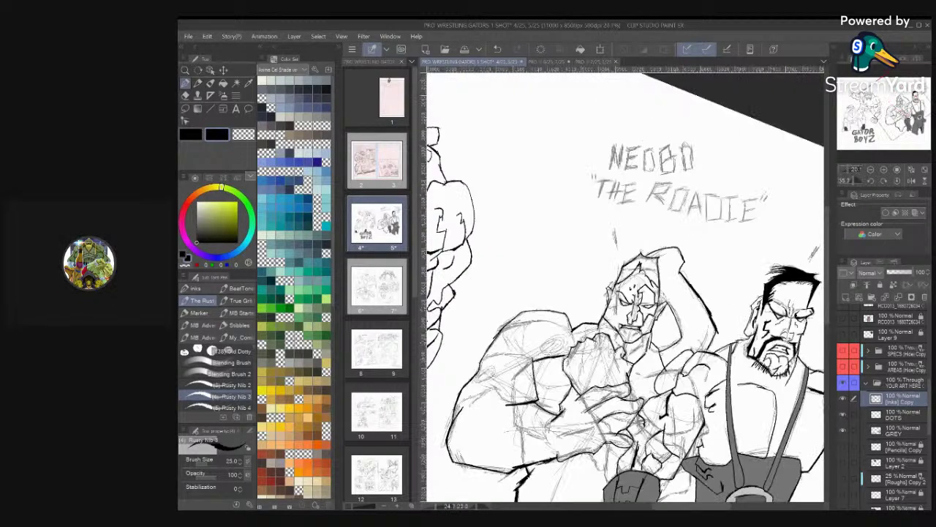
scroll(690, 325, "up", 3)
left_click_drag(724, 281, 717, 306)
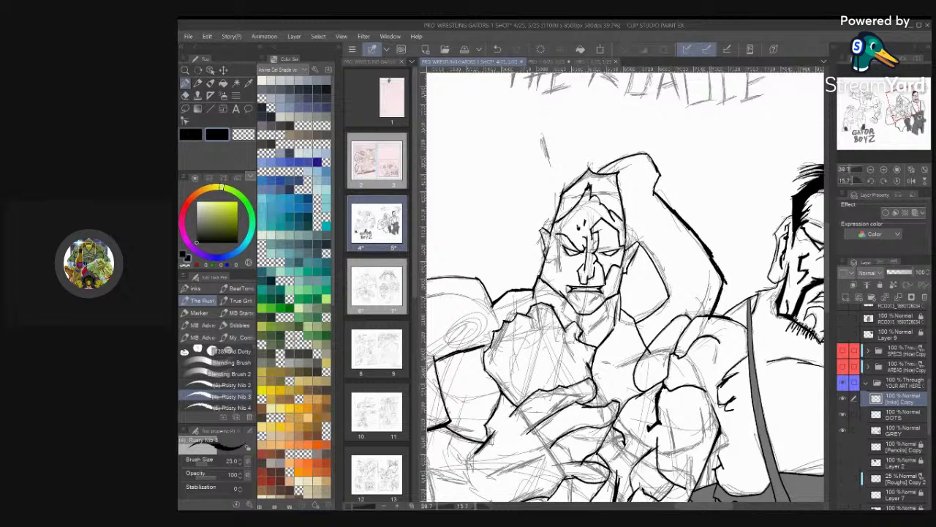
scroll(670, 248, "down", 1)
Thicken the ponytail's inner edge from beside the ear to its bend and back down toward the neck
scroll(670, 248, "up", 4)
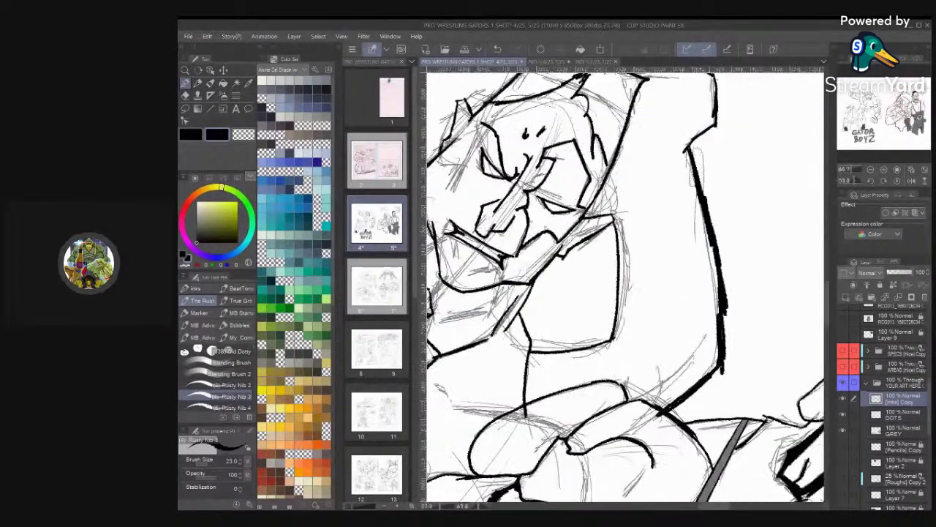
scroll(622, 285, "up", 2)
left_click_drag(617, 238, 627, 348)
scroll(625, 347, "up", 2)
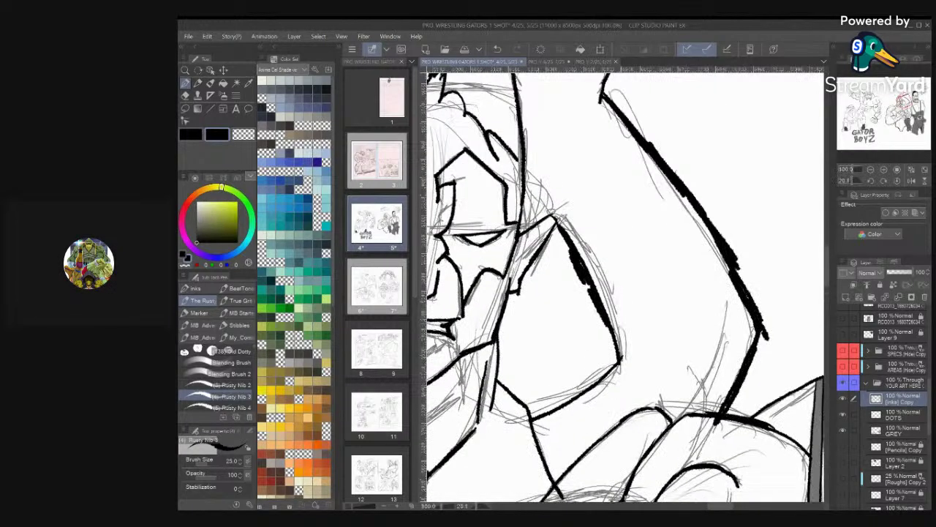
scroll(627, 307, "down", 2)
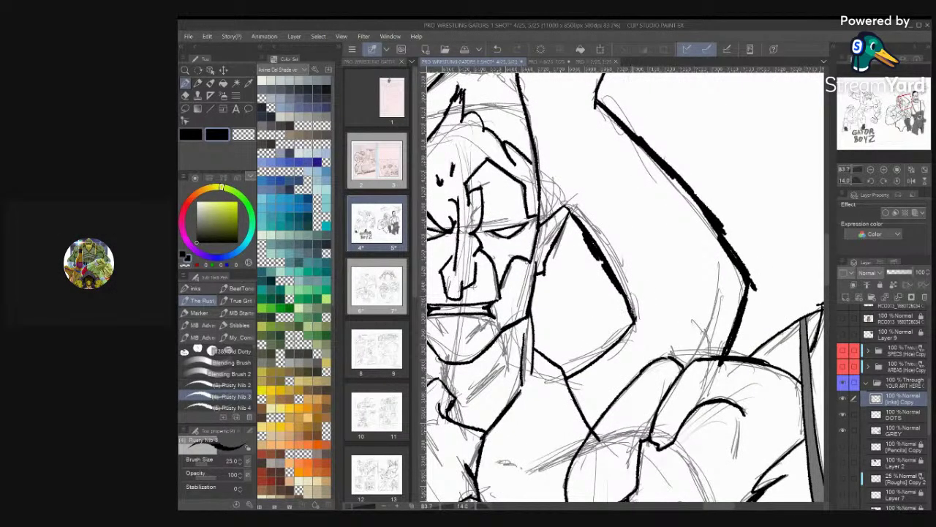
scroll(625, 287, "down", 2)
scroll(626, 286, "up", 3)
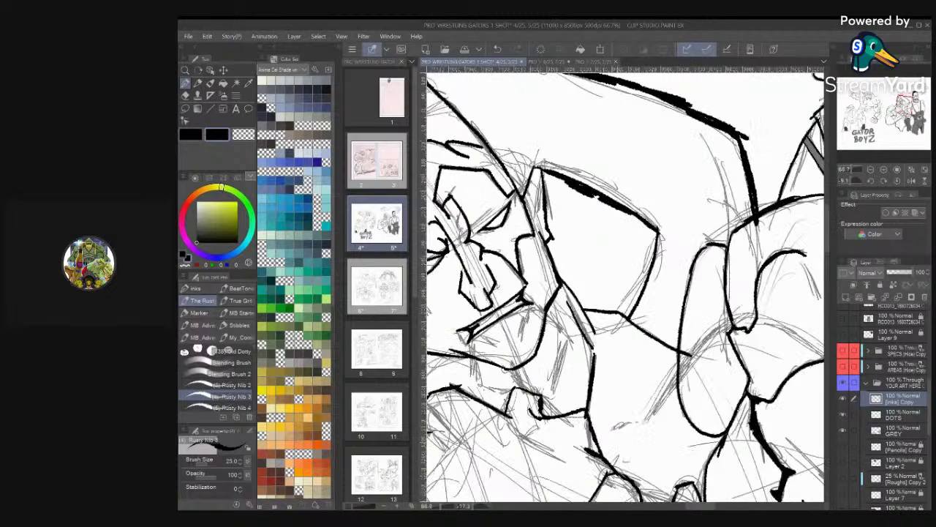
left_click_drag(661, 228, 633, 309)
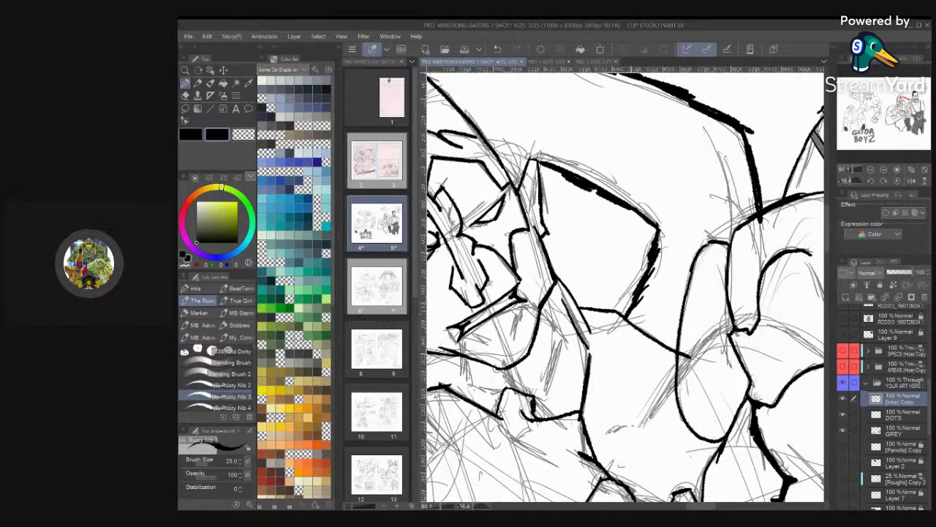
scroll(626, 287, "down", 4)
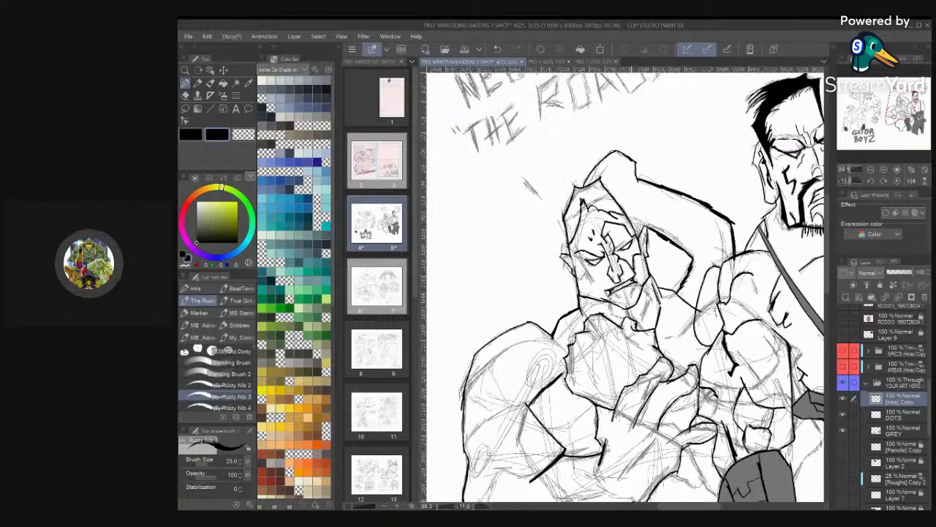
Thin the upper part of the ponytail's inner edge near the ear by erasing with transparent colour
scroll(625, 286, "down", 1)
scroll(625, 287, "up", 3)
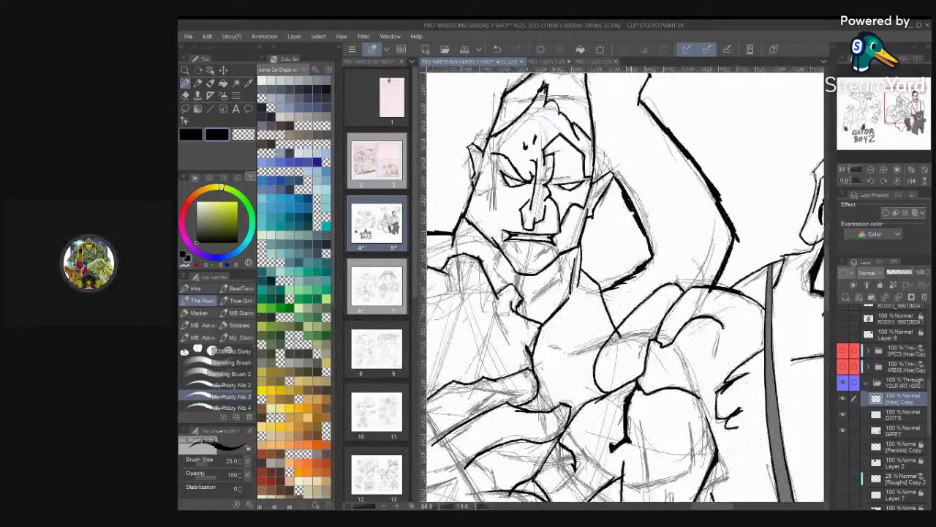
scroll(626, 286, "up", 2)
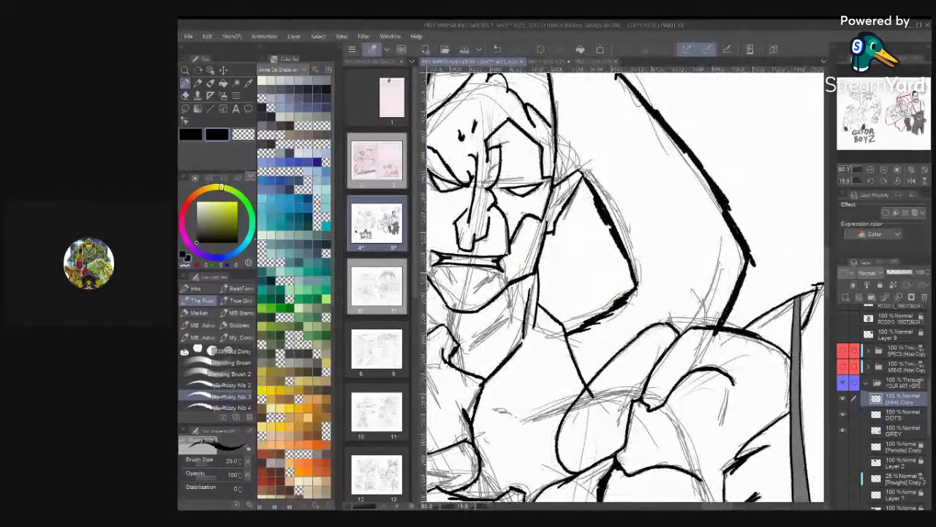
key("c")
mouse_move(595, 203)
left_mouse_down()
mouse_move(619, 247)
mouse_move(610, 231)
left_mouse_up()
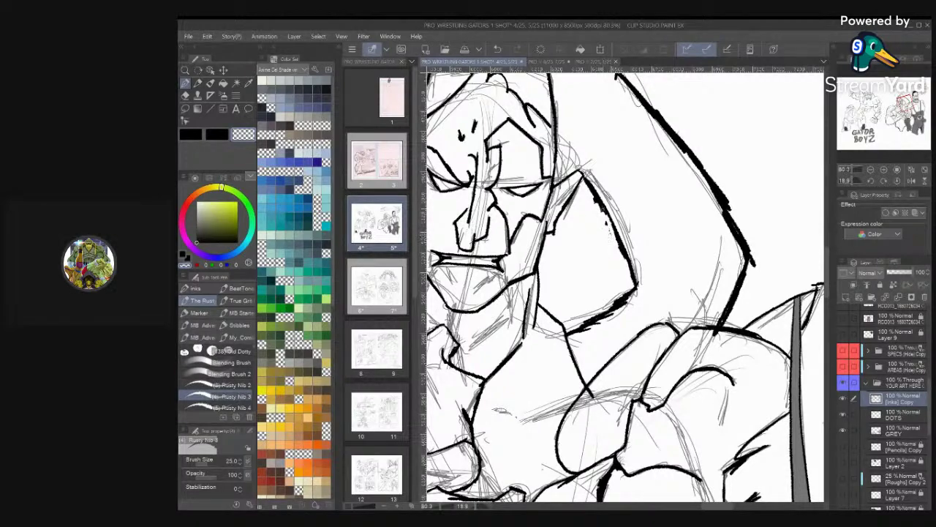
scroll(625, 287, "down", 5)
scroll(626, 287, "down", 3)
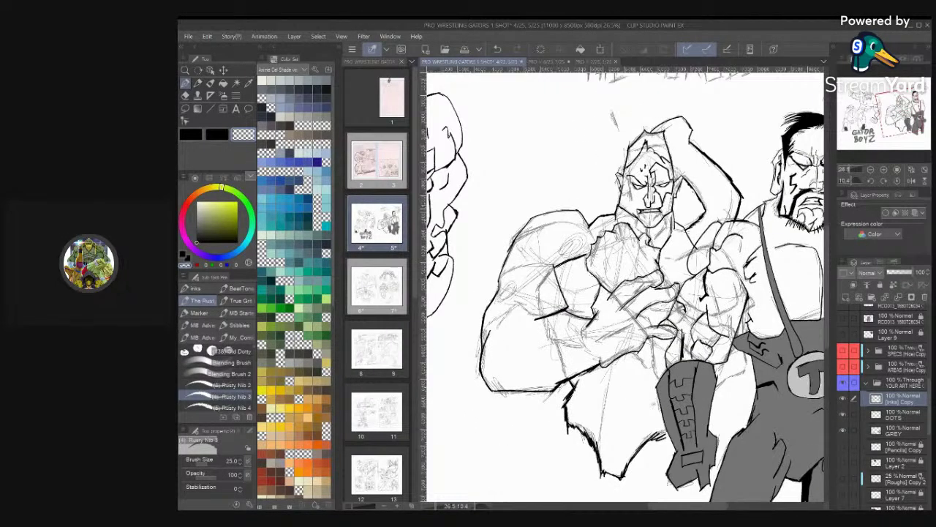
scroll(626, 286, "up", 3)
scroll(625, 285, "up", 2)
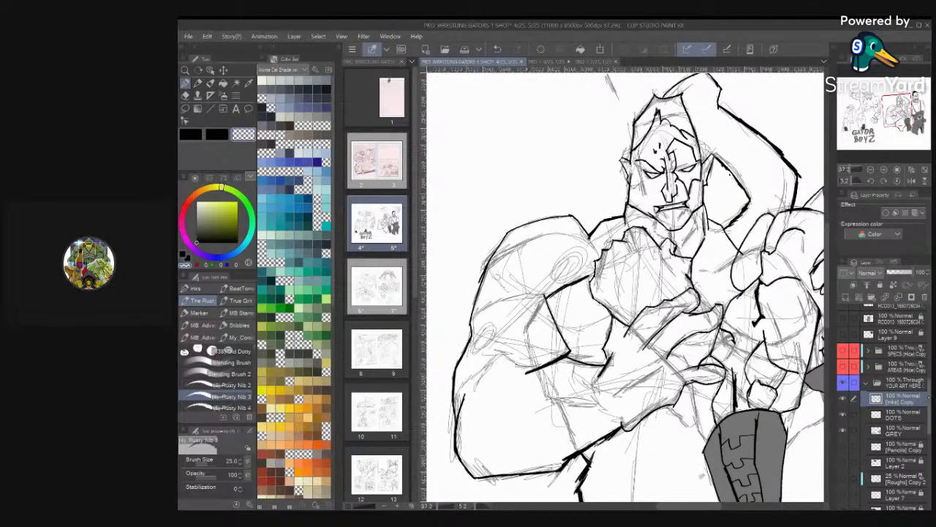
Collapse the OPPS layer folder and briefly hide the rough sketches to check the inks alone
scroll(884, 405, "down", 5)
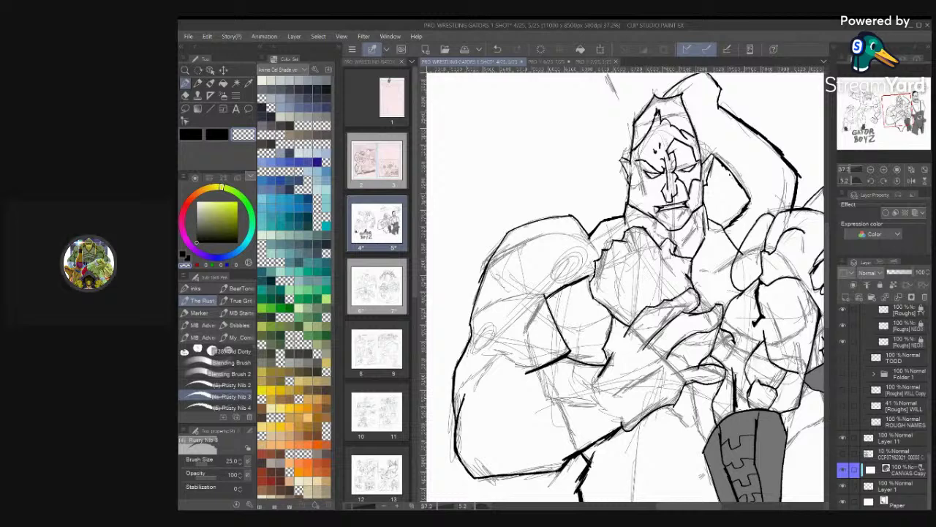
scroll(883, 406, "up", 5)
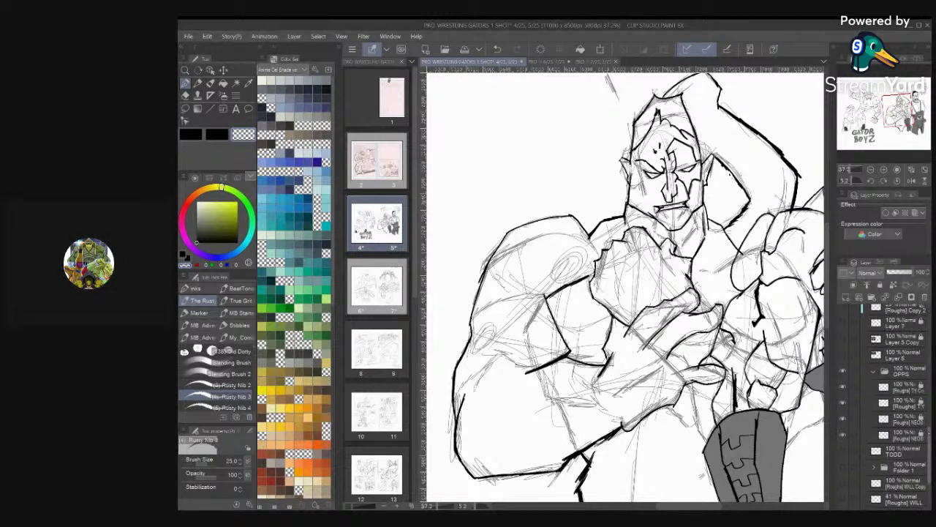
left_click(873, 371)
left_click(905, 372)
left_click(843, 371)
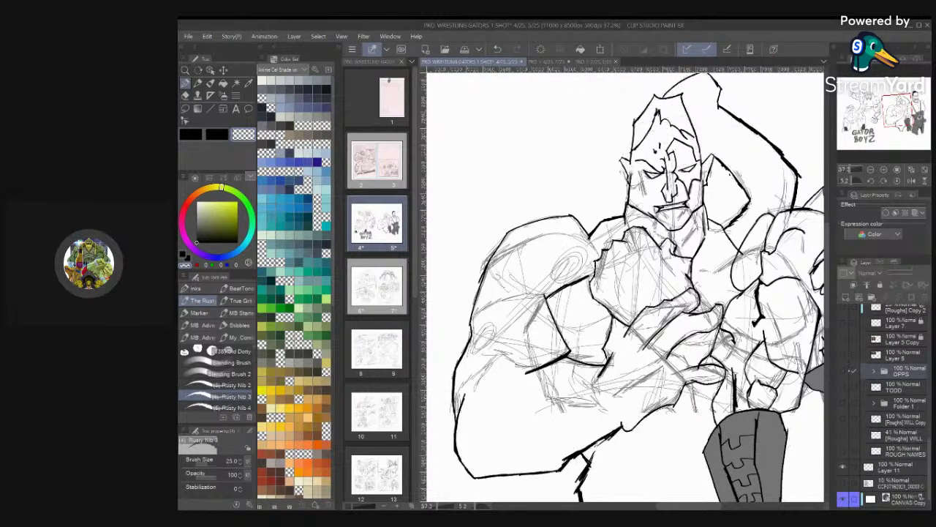
left_click(851, 370)
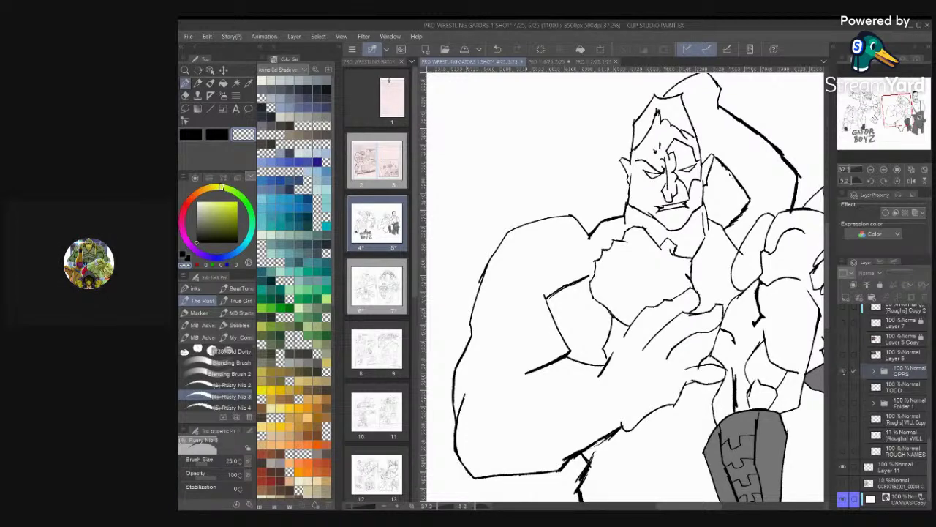
left_click(843, 371)
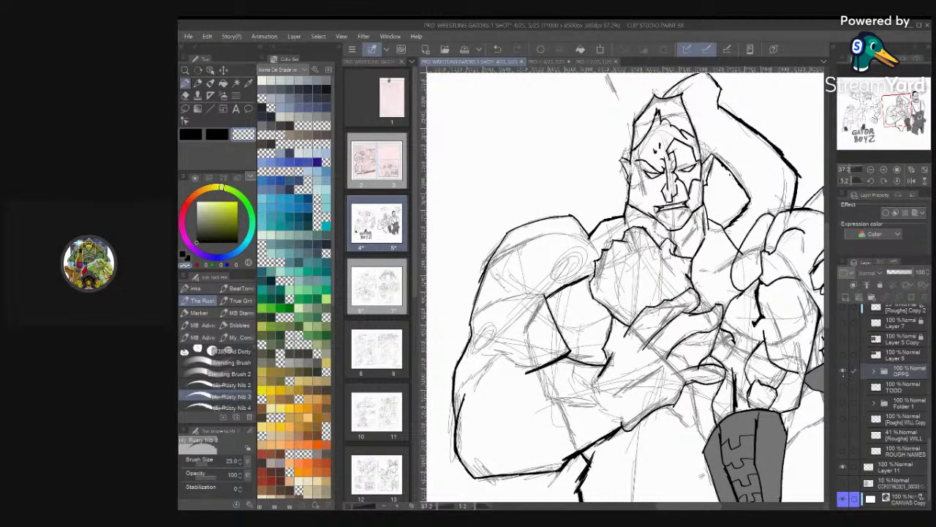
Ink heavy black hair strands at the left of the Roadie's hairline, with one long lock curving down over the cheek toward the mouth
scroll(668, 109, "up", 3)
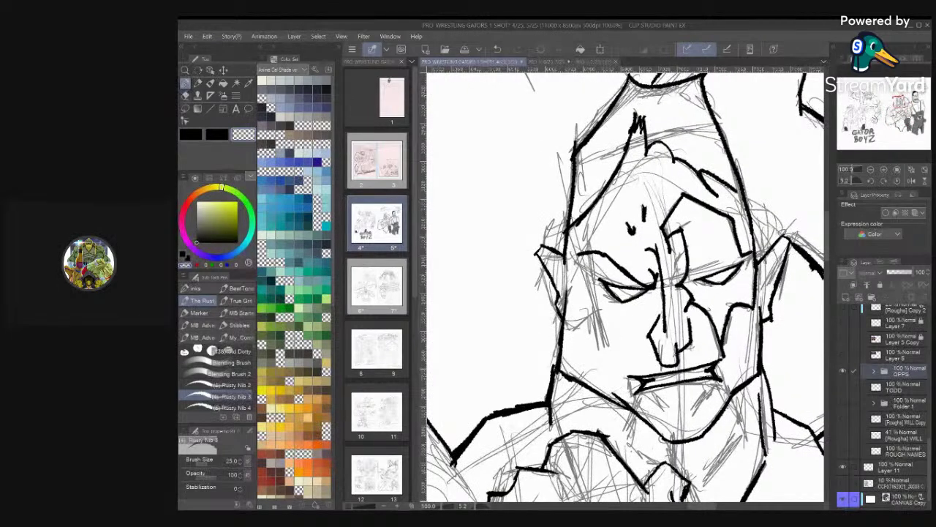
key("c")
left_click_drag(627, 153, 596, 218)
mouse_move(604, 206)
left_mouse_down()
mouse_move(591, 242)
mouse_move(598, 311)
mouse_move(628, 367)
mouse_move(586, 272)
mouse_move(581, 222)
mouse_move(594, 176)
mouse_move(568, 244)
left_mouse_up()
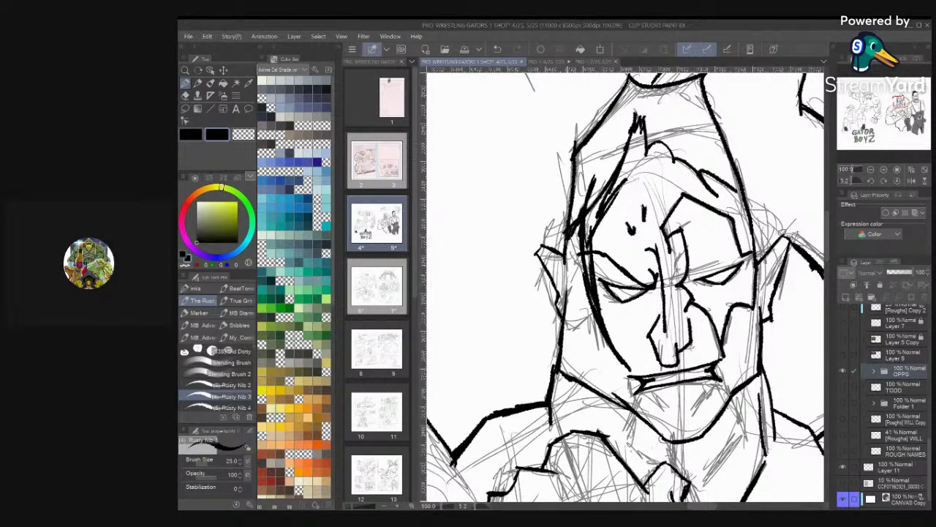
mouse_move(578, 188)
left_mouse_down()
mouse_move(564, 251)
mouse_move(560, 219)
left_mouse_up()
left_click_drag(582, 167, 563, 210)
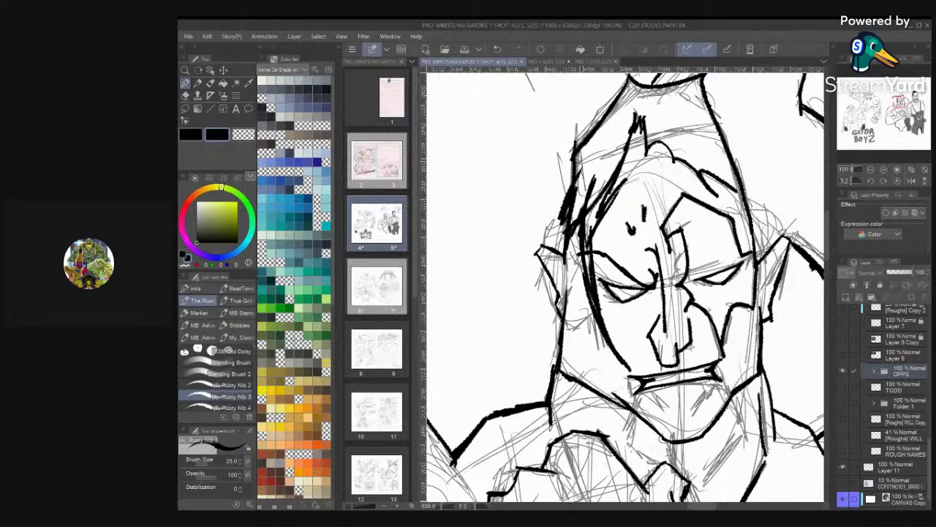
Examine the Roadie's new hair strands and overall pose at several zoom levels, out to the other characters on the spread
scroll(711, 165, "down", 5)
scroll(713, 183, "up", 6)
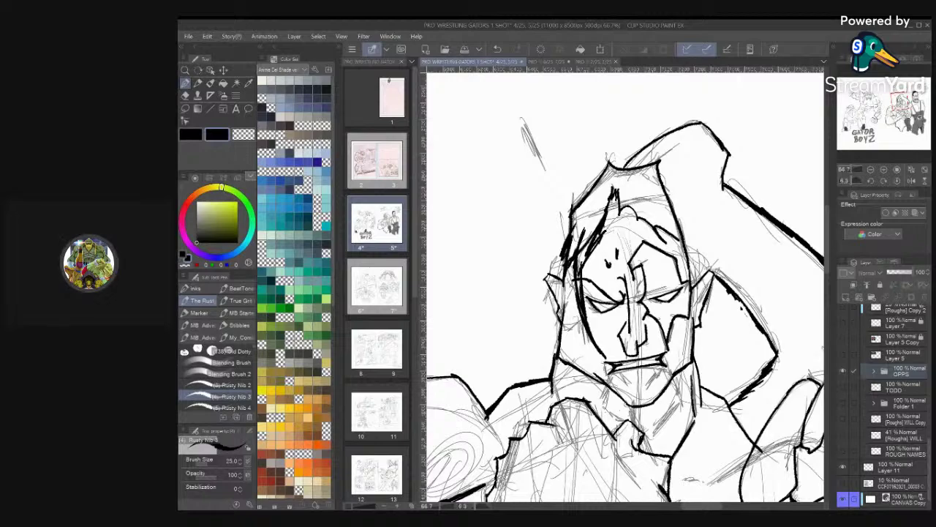
scroll(772, 157, "down", 2)
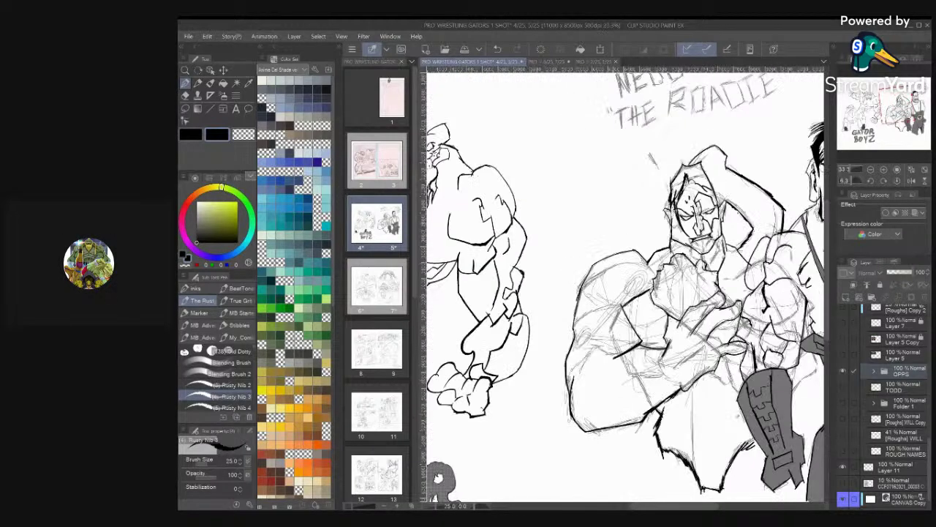
scroll(746, 278, "up", 2)
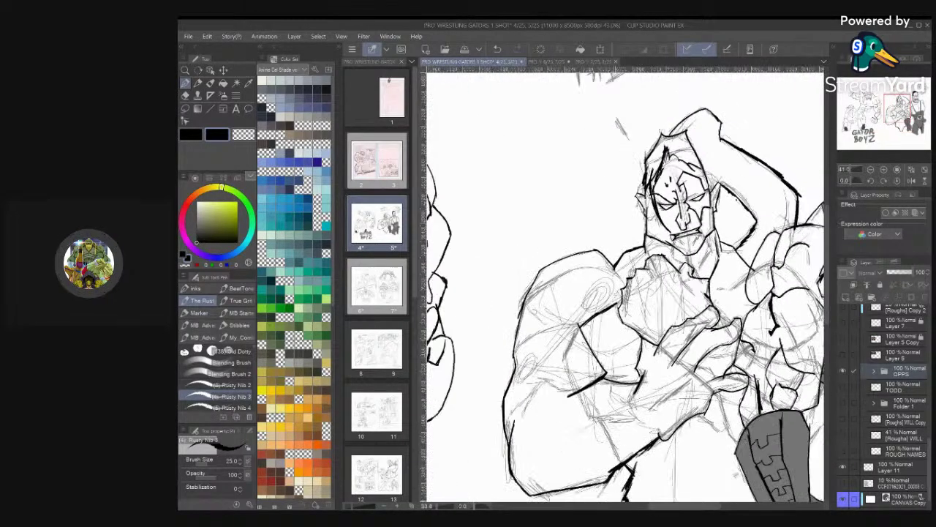
scroll(746, 278, "down", 2)
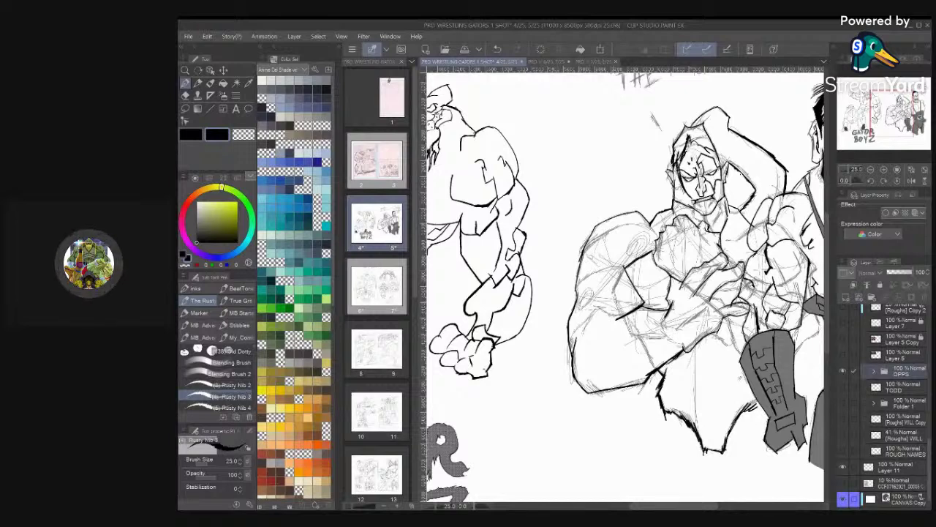
scroll(622, 285, "down", 1)
scroll(635, 259, "up", 1)
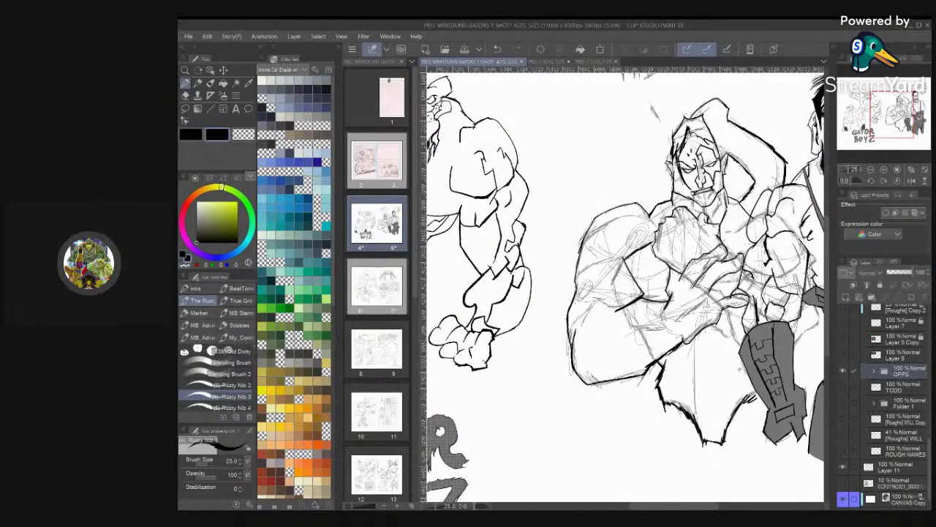
left_click_drag(635, 260, 627, 271)
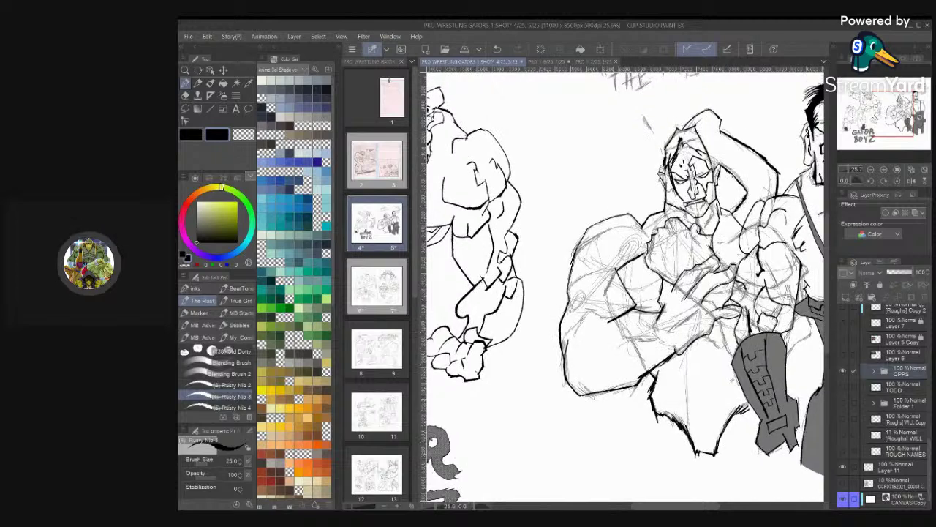
scroll(622, 285, "down", 5)
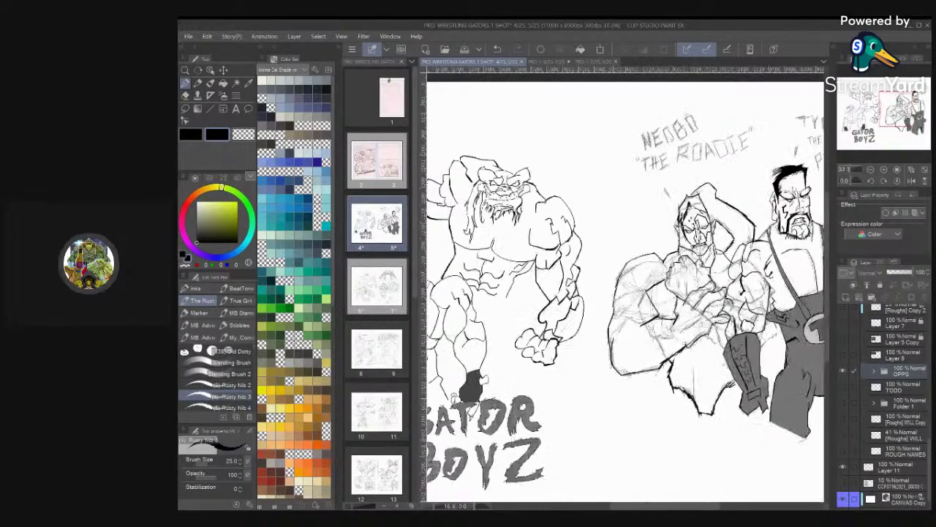
scroll(622, 293, "down", 3)
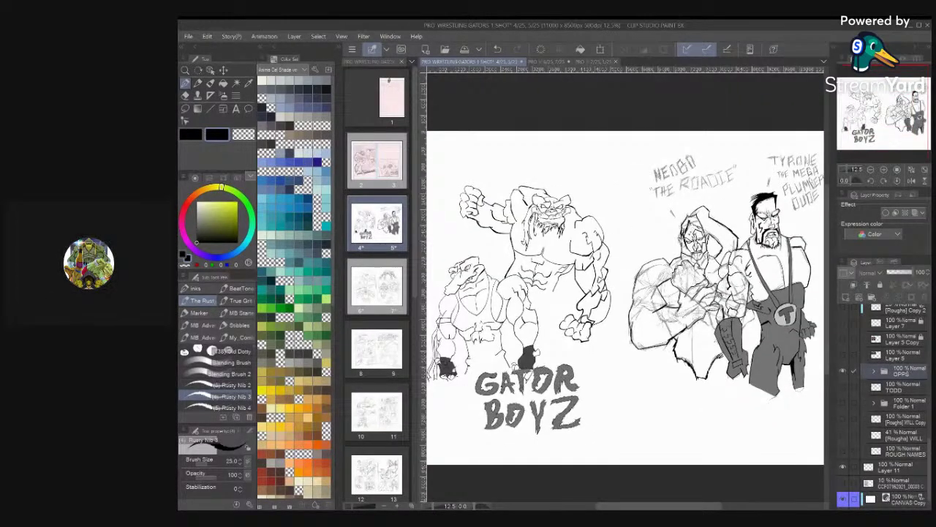
Show the Layer 8 reference illustration of the pink-haired woman beside the Roadie
scroll(885, 407, "up", 5)
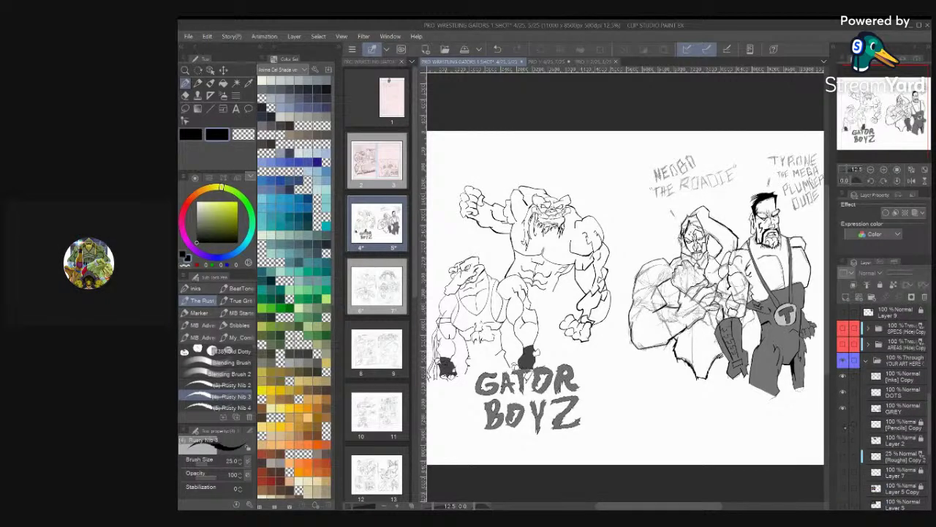
left_click(844, 441)
left_click(844, 442)
key("ctrl+z")
scroll(882, 407, "up", 5)
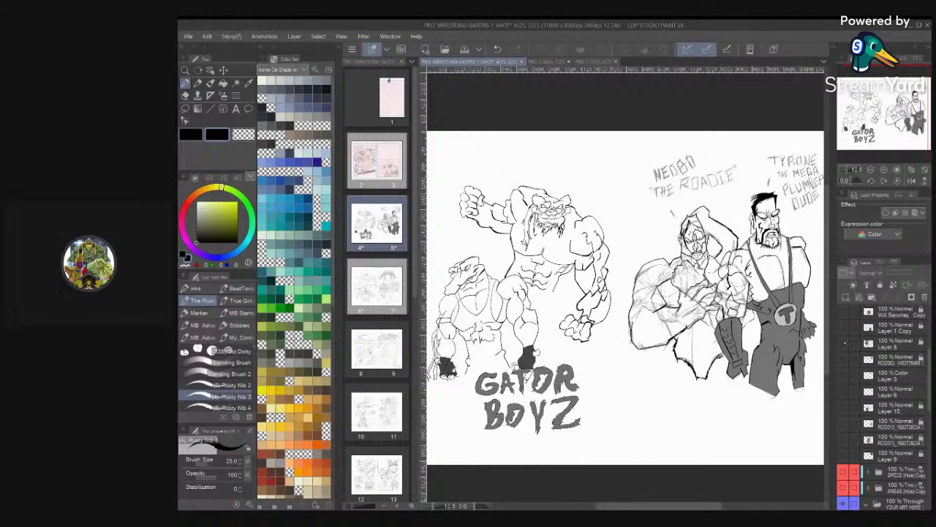
left_click(845, 343)
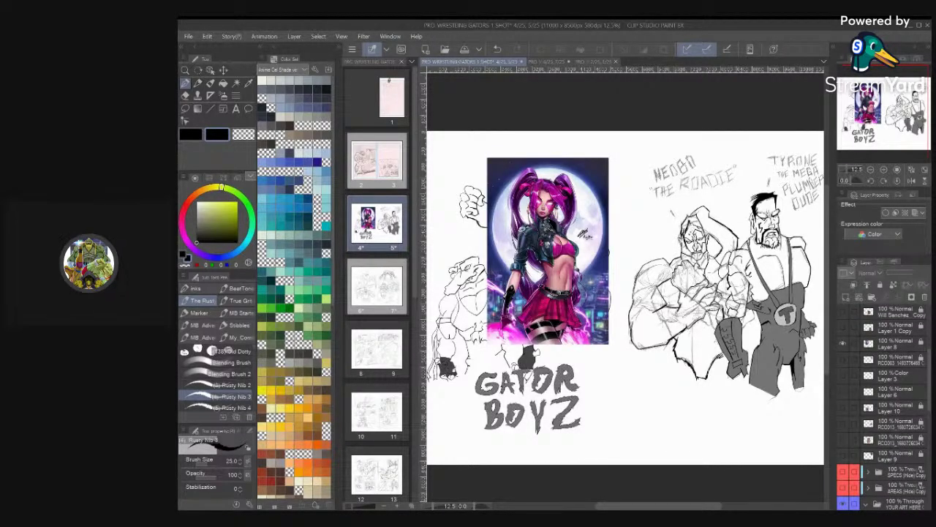
scroll(625, 241, "up", 2)
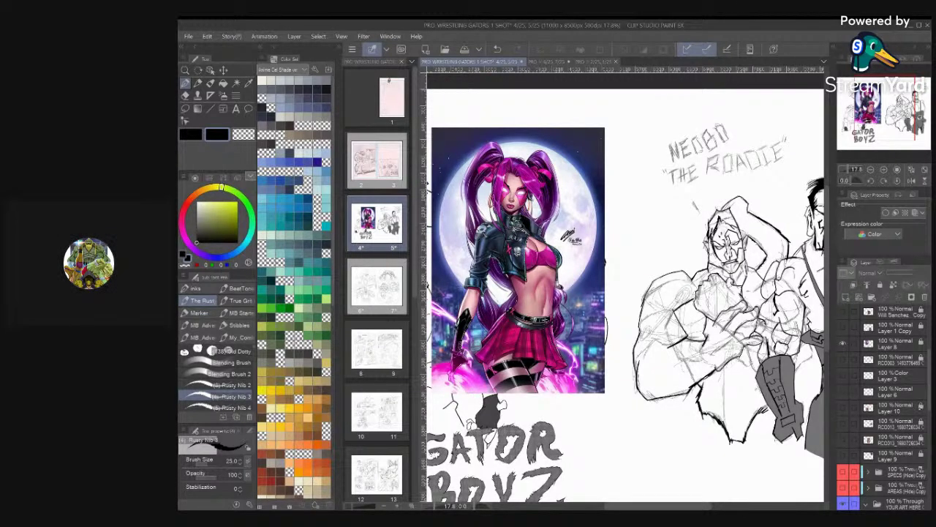
scroll(882, 406, "up", 2)
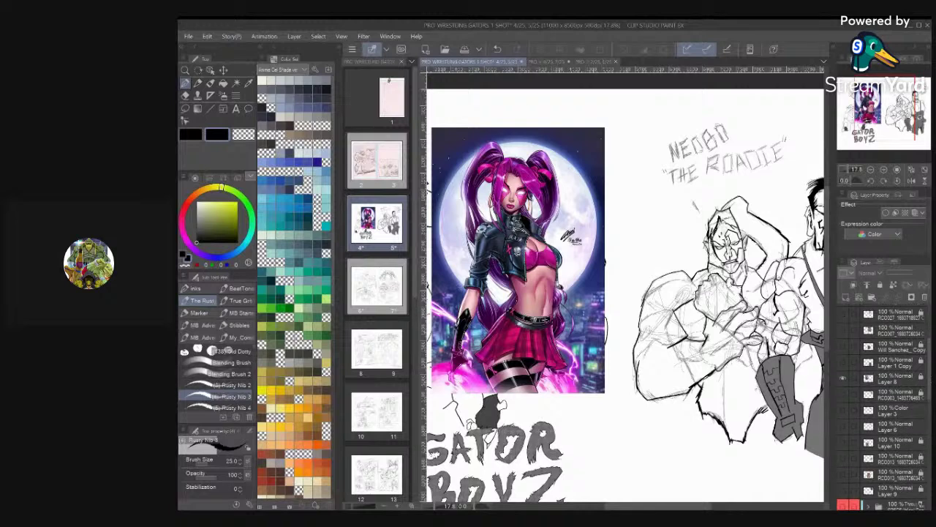
Make the [Inks] Copy layer active for drawing on the Roadie's head and neck
scroll(882, 407, "down", 6)
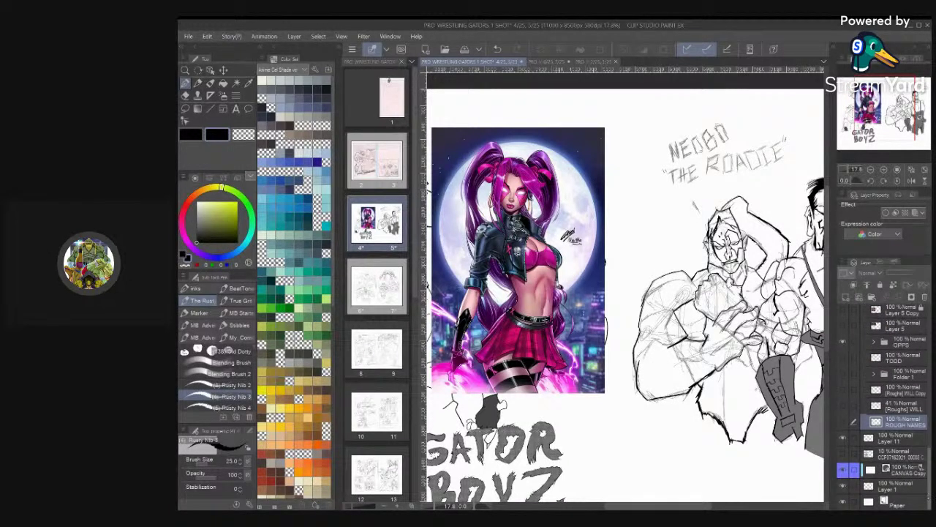
scroll(760, 276, "up", 3)
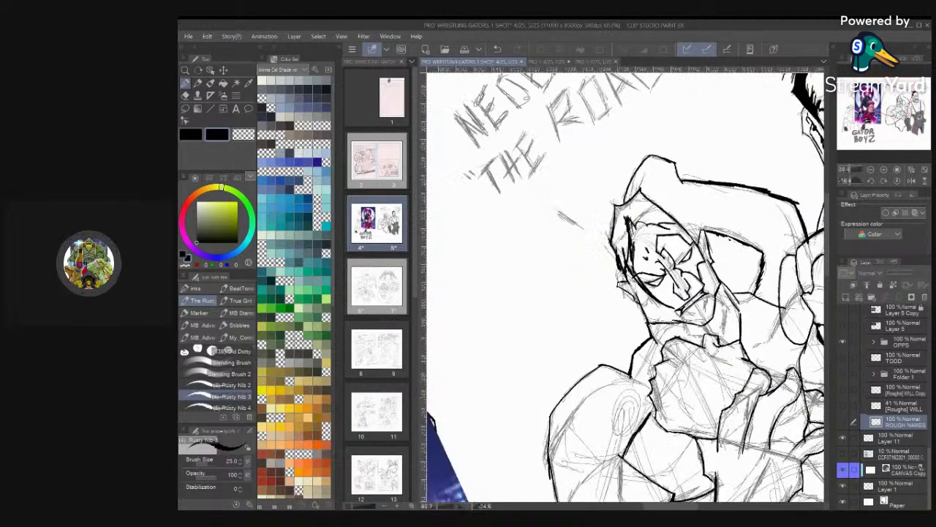
scroll(743, 278, "up", 3)
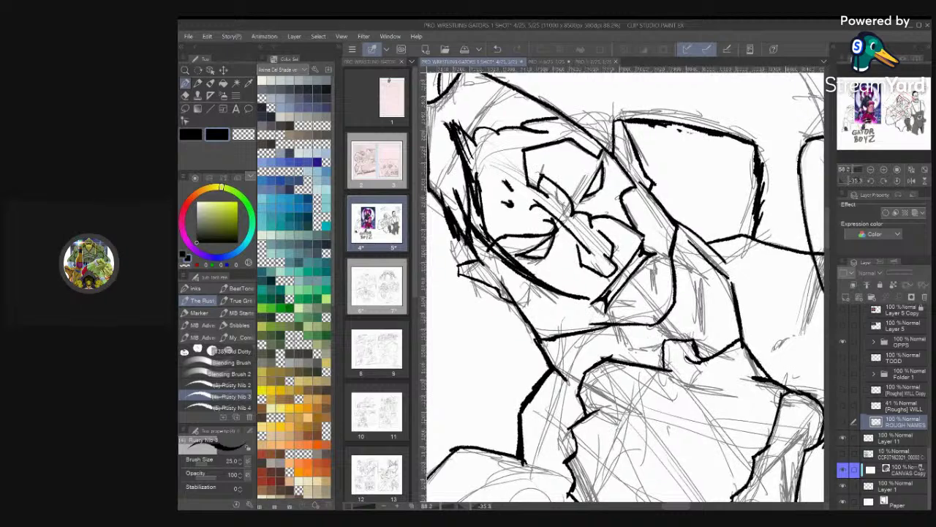
left_click(911, 435)
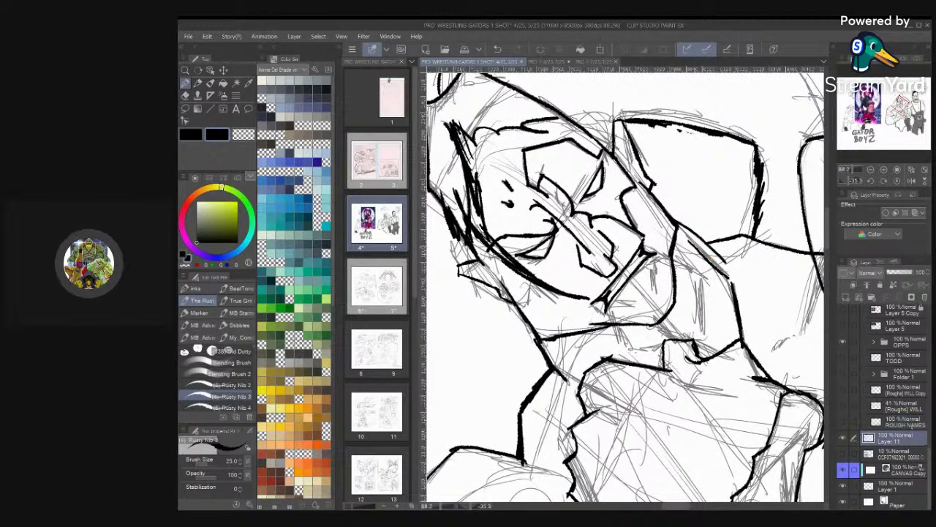
left_click(914, 412)
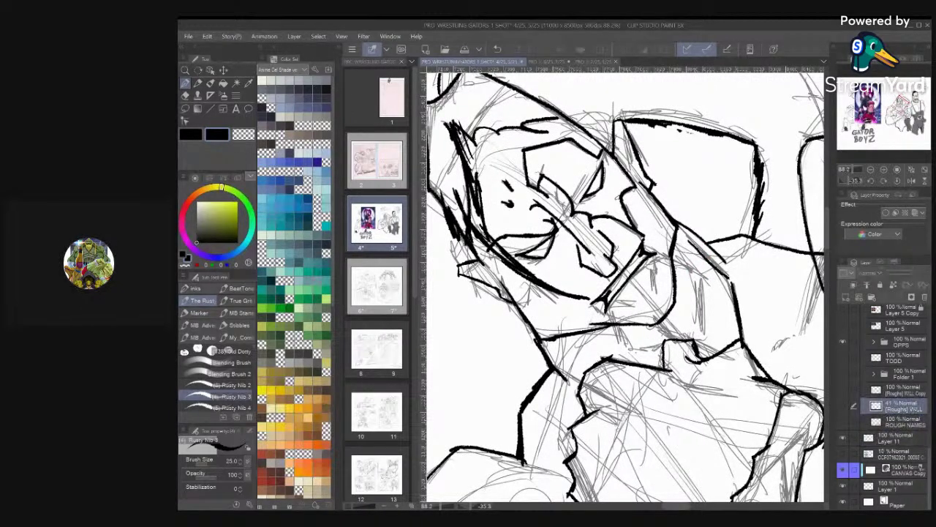
scroll(885, 407, "up", 5)
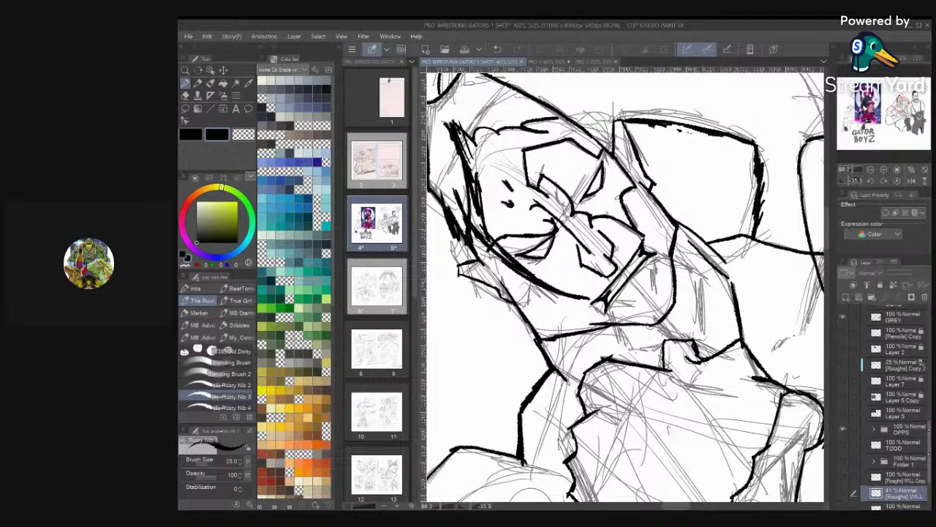
scroll(885, 406, "up", 2)
left_click(905, 383)
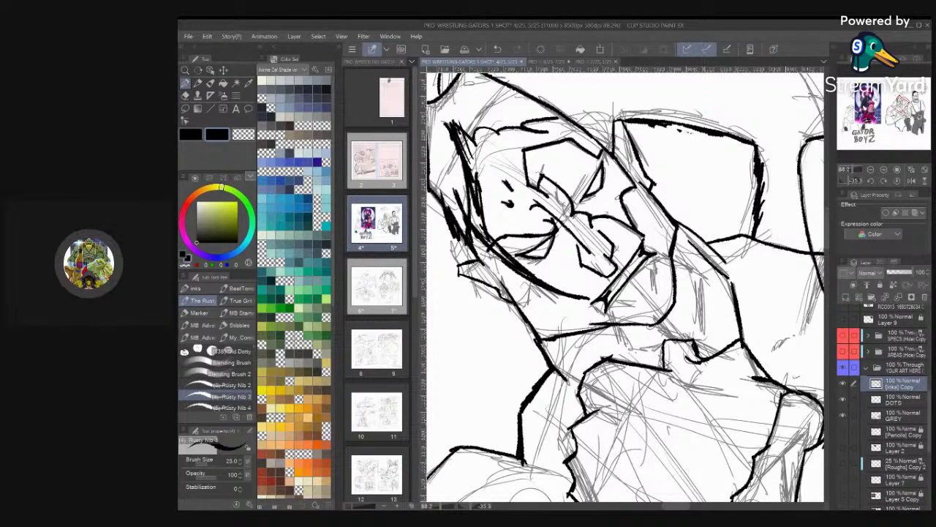
Ink the upper and lower edges of a choker band wrapping around the Roadie's neck below the chin
left_click_drag(705, 242, 668, 315)
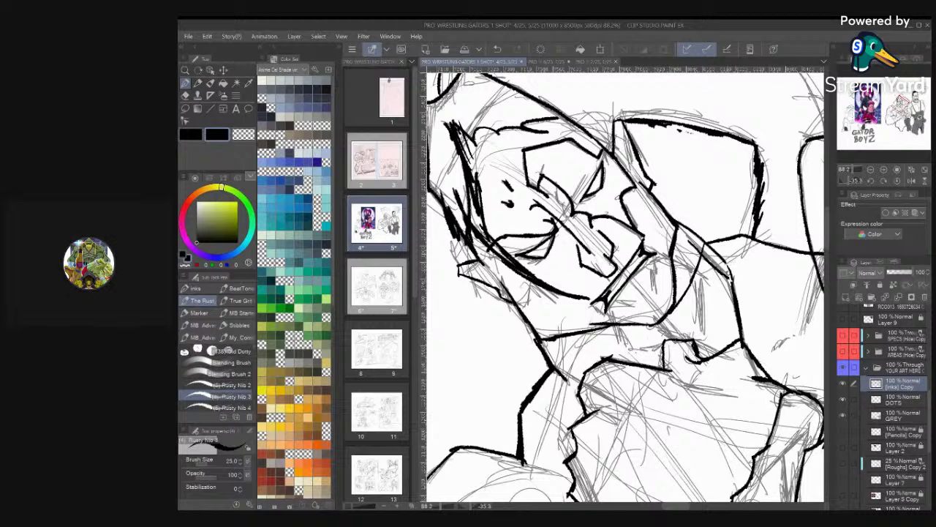
mouse_move(731, 269)
left_mouse_down()
mouse_move(729, 312)
mouse_move(697, 354)
left_mouse_up()
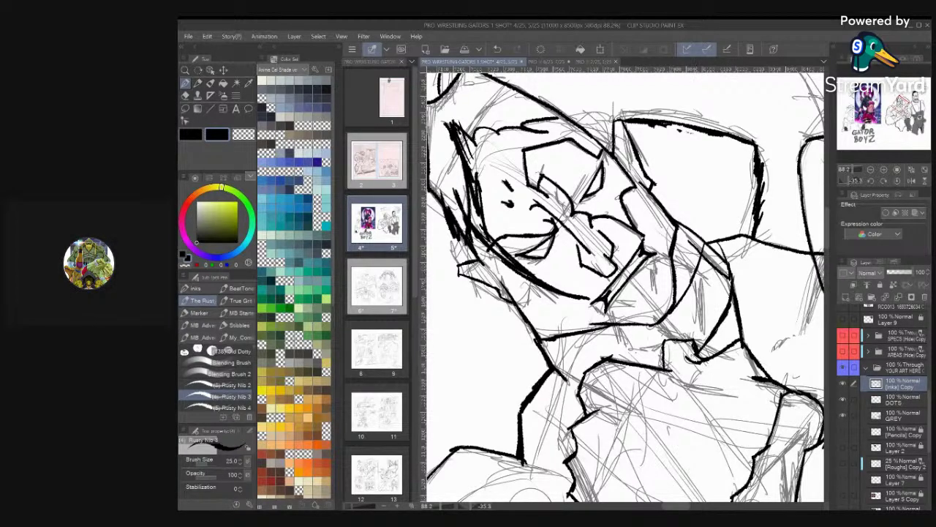
scroll(625, 287, "up", 2)
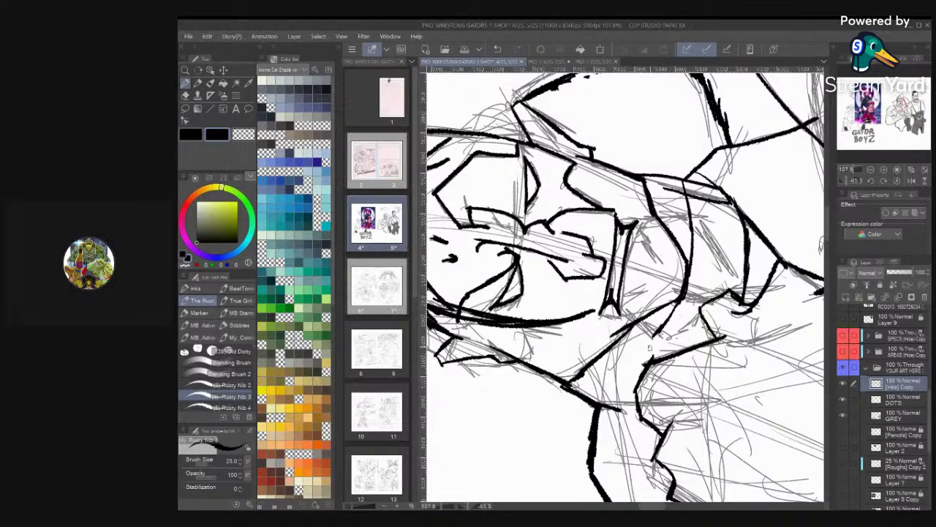
left_click_drag(650, 349, 602, 402)
scroll(626, 287, "down", 4)
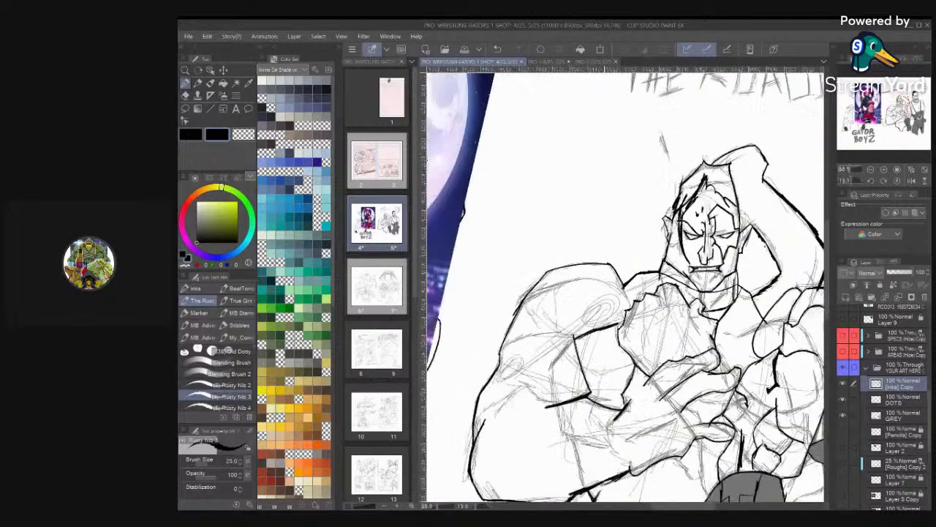
Ink a small ring and short accent marks as details on the Roadie's choker
scroll(625, 285, "down", 3)
scroll(761, 286, "up", 5)
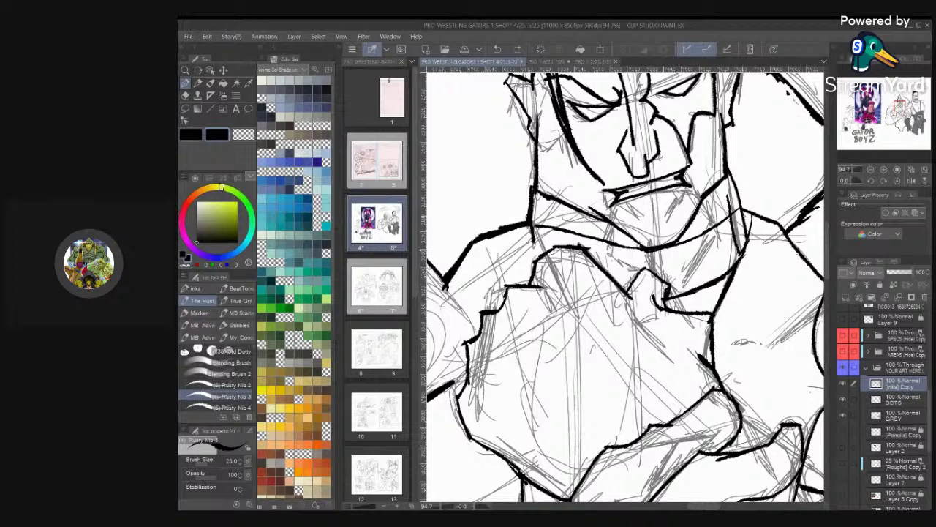
mouse_move(741, 216)
left_mouse_down()
mouse_move(757, 202)
mouse_move(741, 234)
mouse_move(721, 235)
mouse_move(715, 253)
mouse_move(684, 255)
mouse_move(685, 272)
left_mouse_up()
left_click_drag(675, 263, 678, 270)
mouse_move(669, 258)
left_mouse_down()
mouse_move(674, 274)
mouse_move(688, 266)
left_mouse_up()
mouse_move(629, 260)
left_mouse_down()
mouse_move(639, 262)
mouse_move(621, 274)
mouse_move(638, 267)
left_mouse_up()
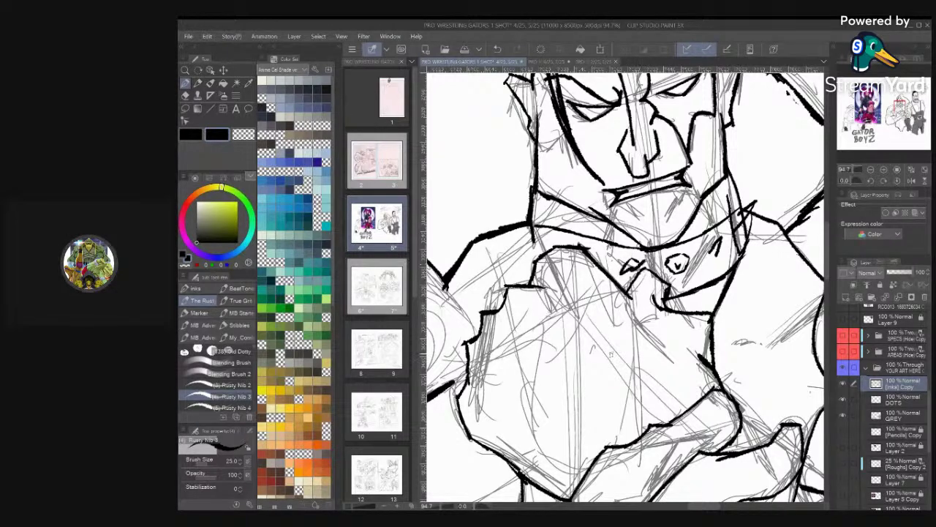
scroll(651, 271, "down", 6)
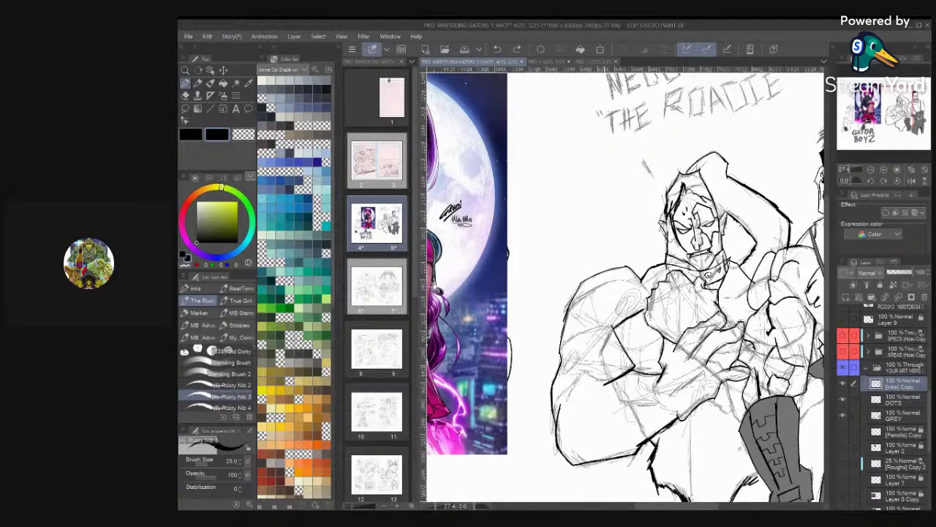
Add small ink touch-up strokes to the Roadie's choker and around his eye
scroll(659, 236, "up", 3)
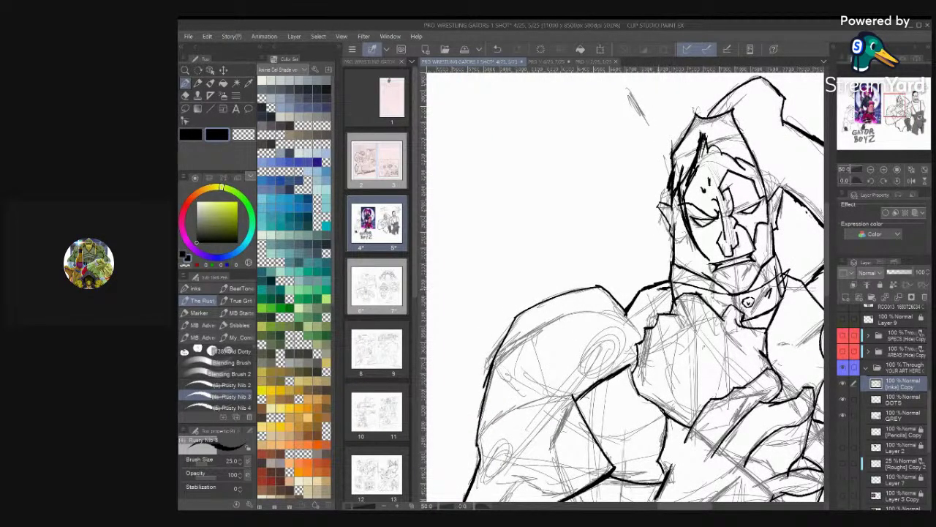
left_click_drag(658, 289, 671, 294)
scroll(708, 239, "down", 4)
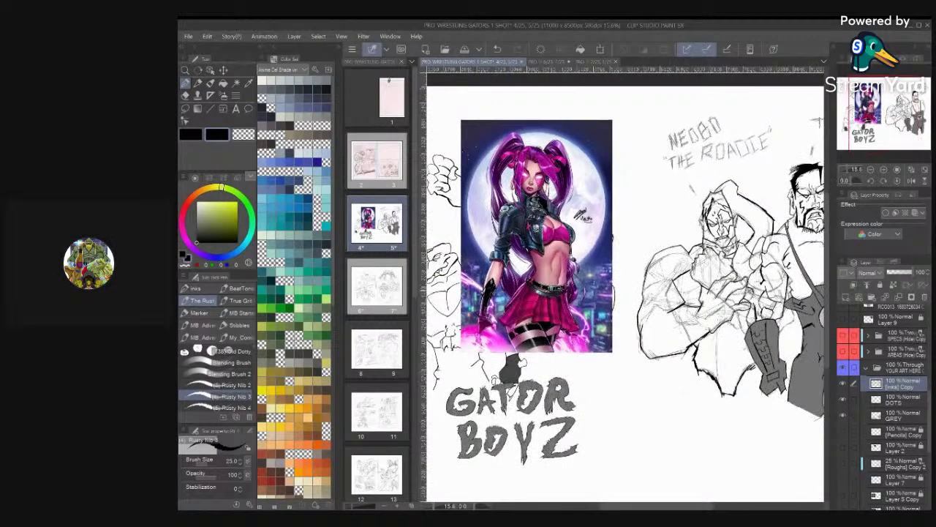
scroll(713, 238, "up", 2)
scroll(709, 220, "up", 3)
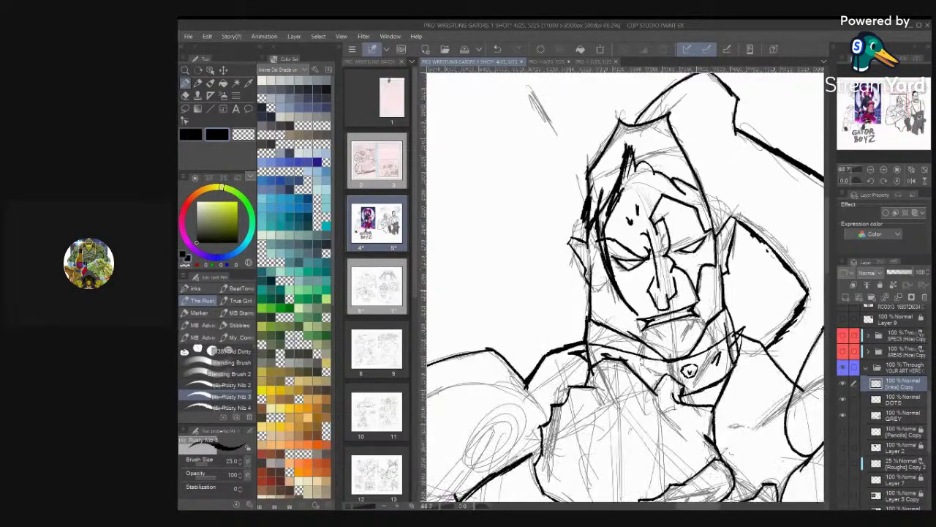
mouse_move(666, 260)
left_mouse_down()
mouse_move(651, 269)
mouse_move(706, 226)
left_mouse_up()
scroll(704, 88, "down", 1)
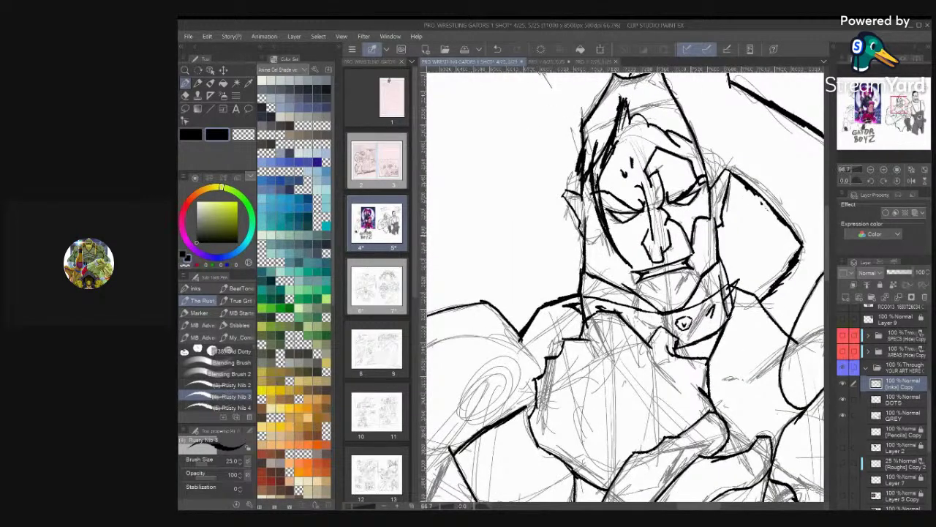
key("ctrl+0")
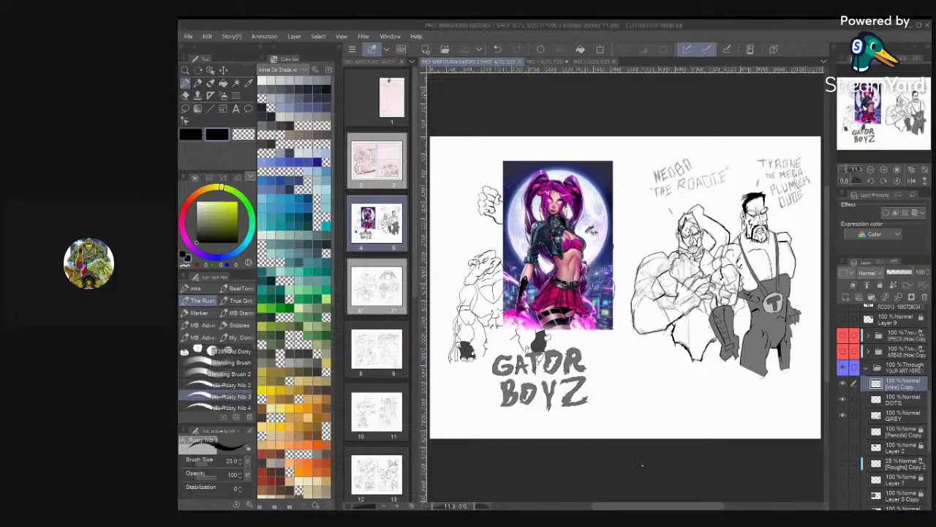
Ink a flared, pointed jacket collar standing up on both sides of the Roadie's neck
scroll(732, 280, "up", 5)
scroll(644, 204, "up", 4)
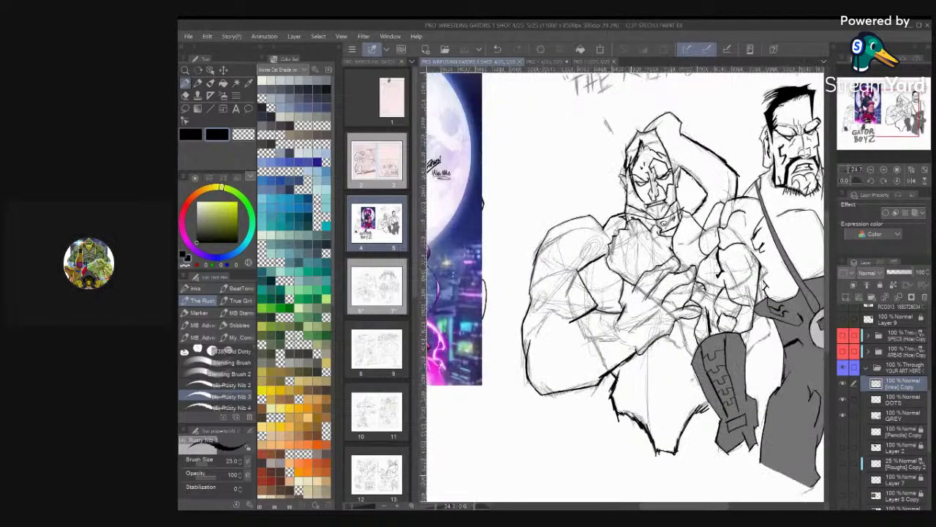
scroll(643, 219, "up", 3)
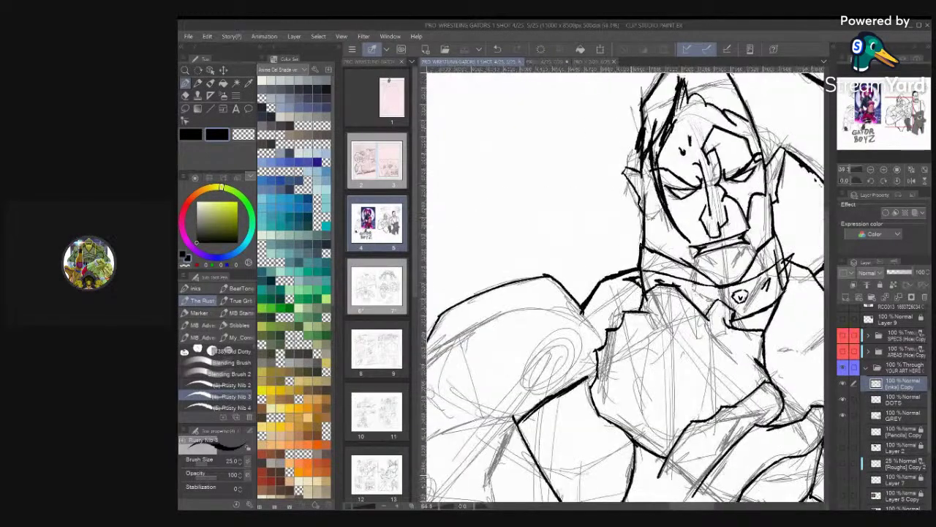
scroll(644, 219, "down", 5)
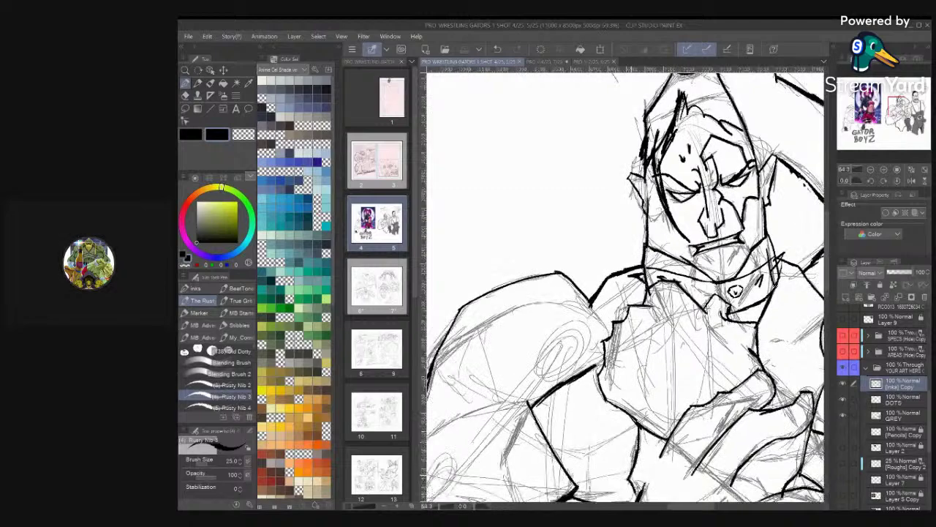
scroll(644, 219, "up", 2)
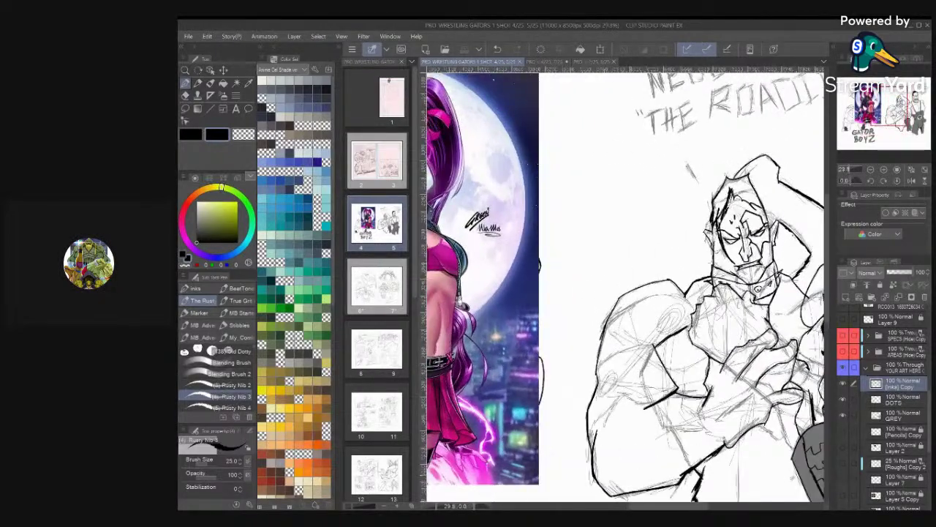
scroll(622, 285, "down", 1)
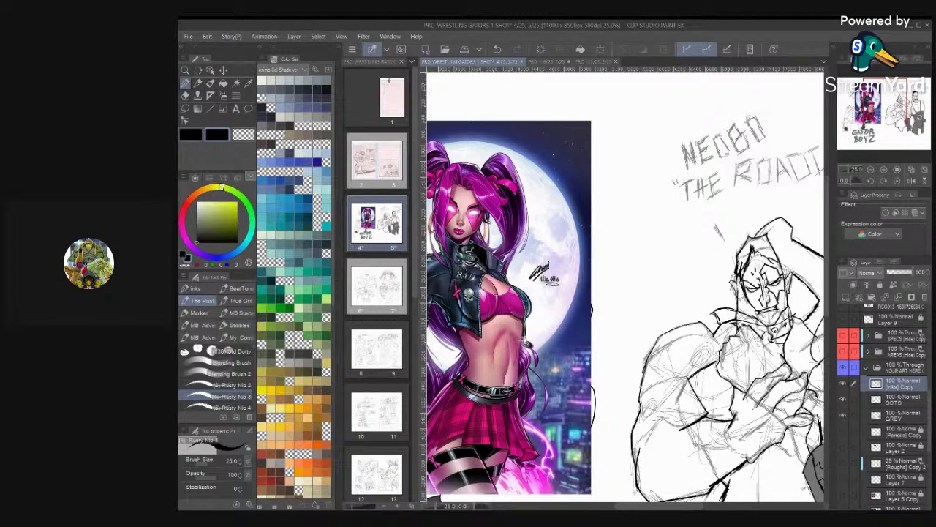
scroll(735, 136, "down", 2)
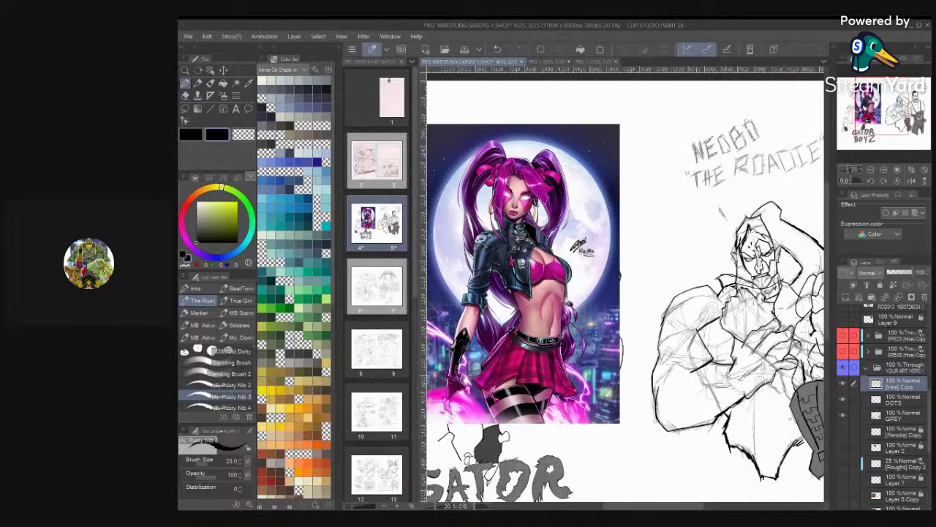
scroll(731, 256, "up", 5)
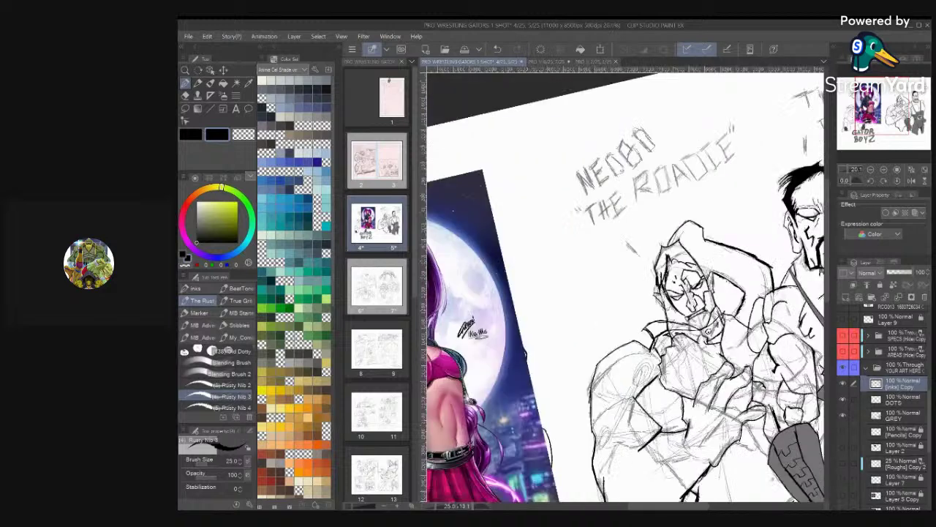
mouse_move(689, 324)
left_mouse_down()
mouse_move(701, 338)
mouse_move(713, 316)
left_mouse_up()
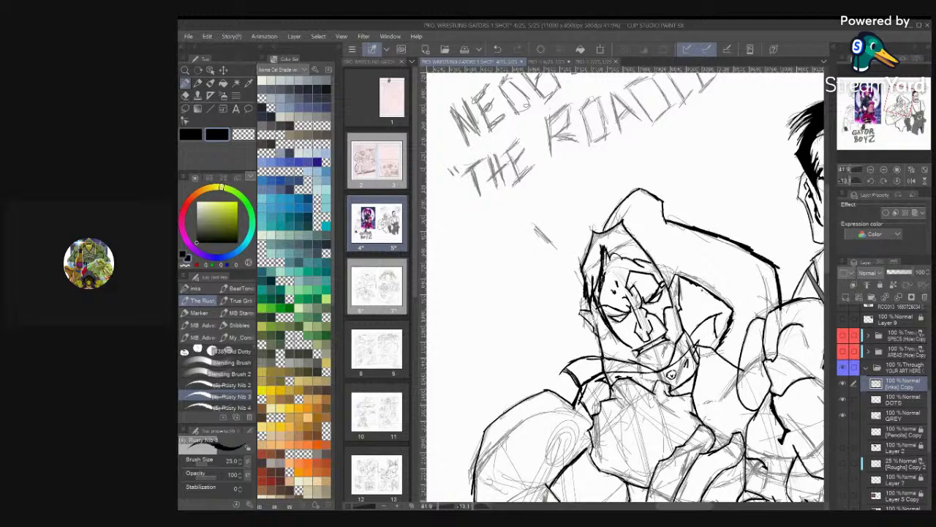
Ink the outline of a skull emblem with teeth on the Roadie's outer upper arm, just below the shoulder
scroll(626, 289, "down", 4)
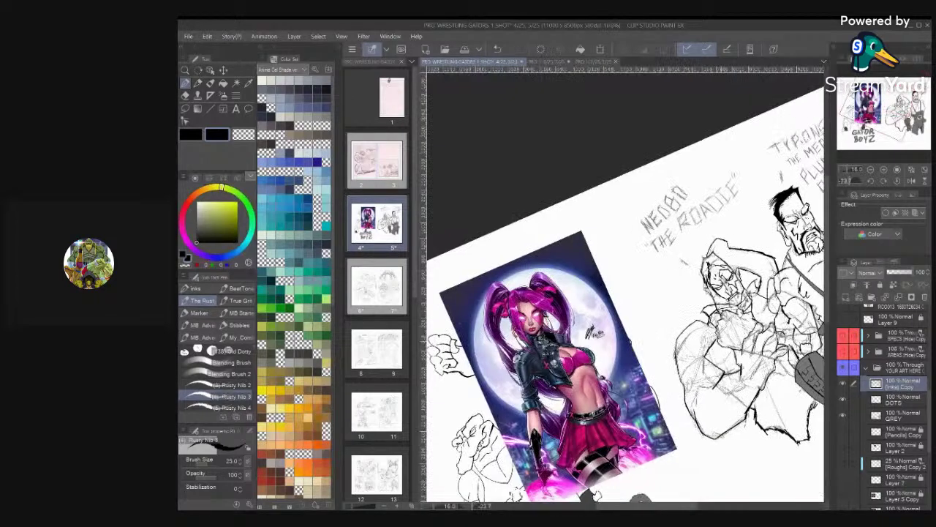
scroll(626, 289, "up", 1)
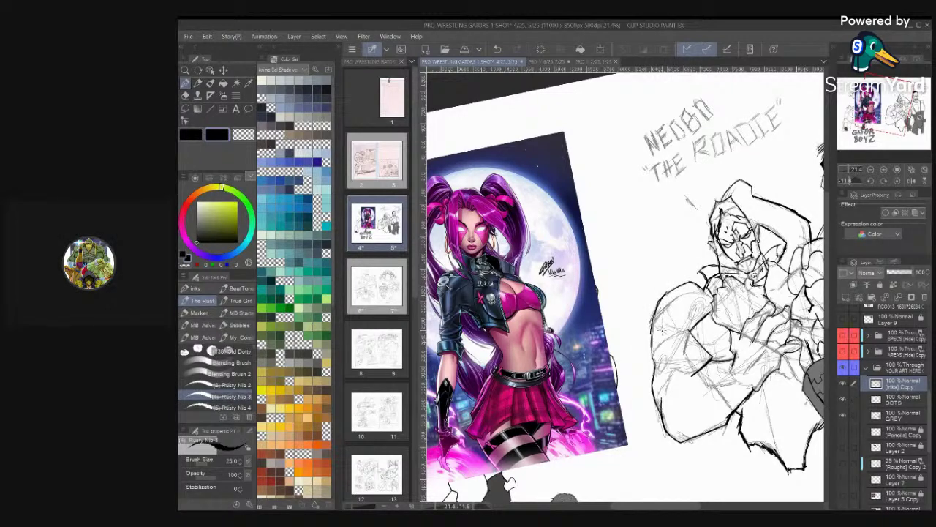
key("ctrl+0")
scroll(680, 282, "up", 3)
scroll(697, 304, "up", 3)
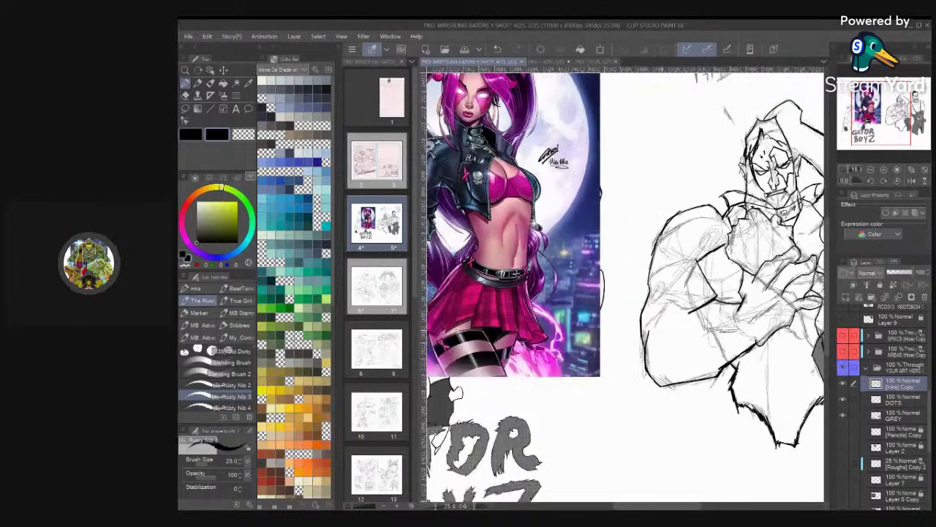
scroll(776, 278, "down", 4)
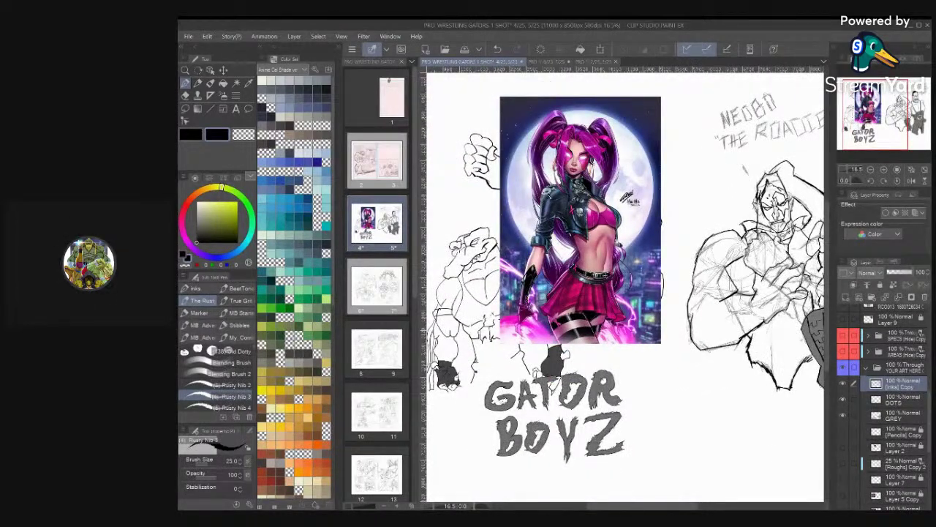
scroll(736, 336, "up", 2)
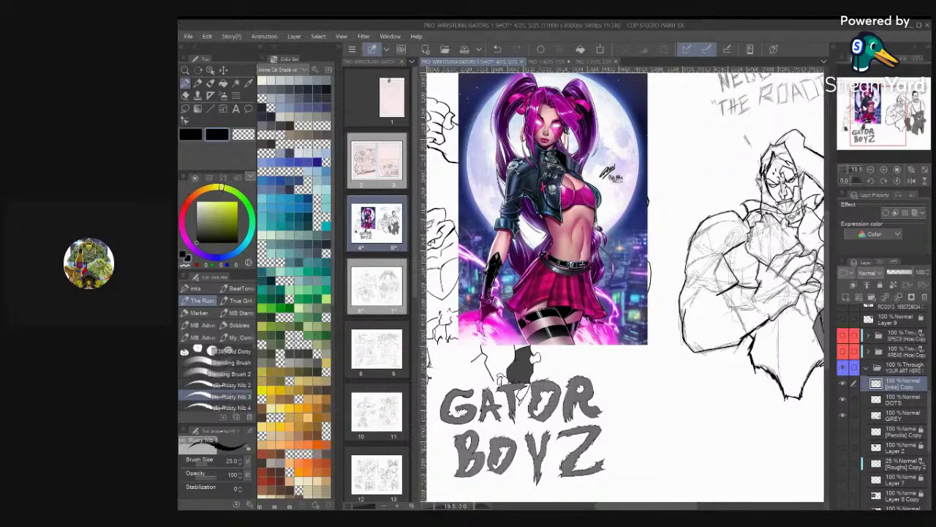
scroll(756, 228, "up", 4)
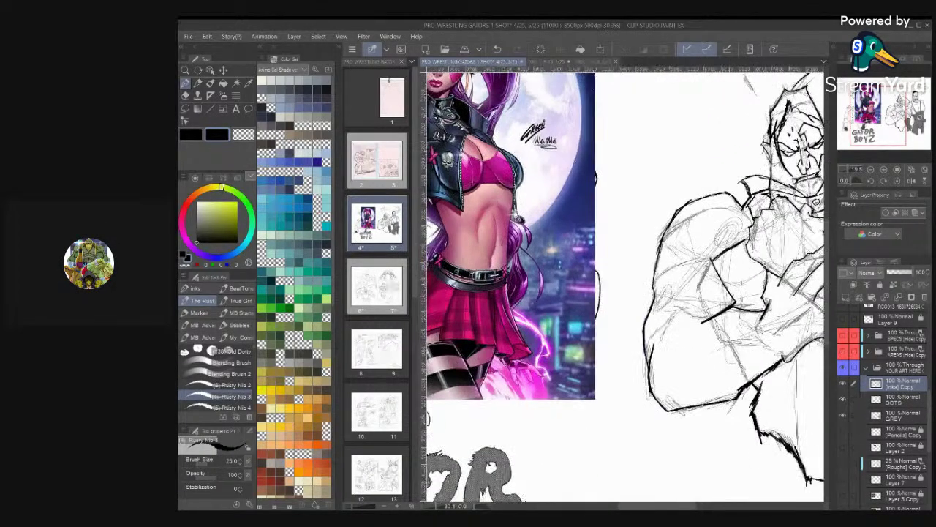
scroll(746, 292, "down", 6)
scroll(812, 356, "up", 3)
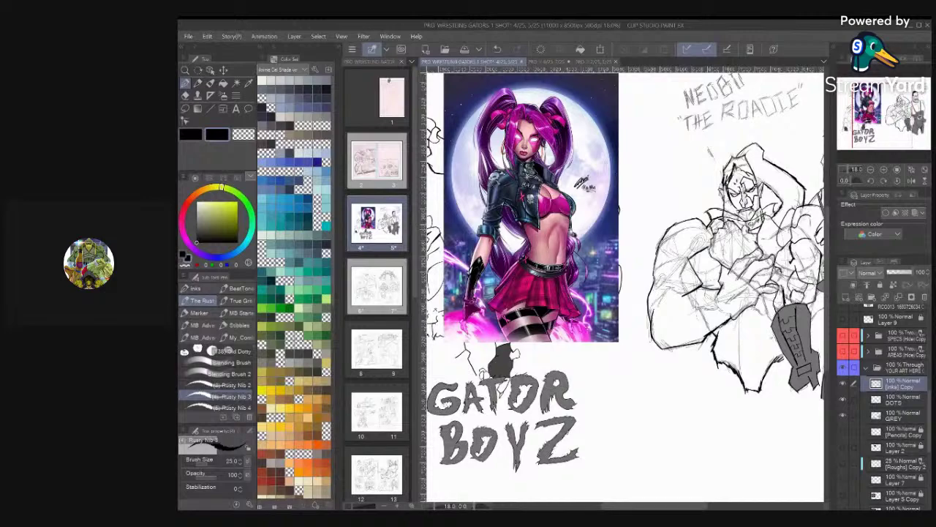
scroll(679, 218, "up", 4)
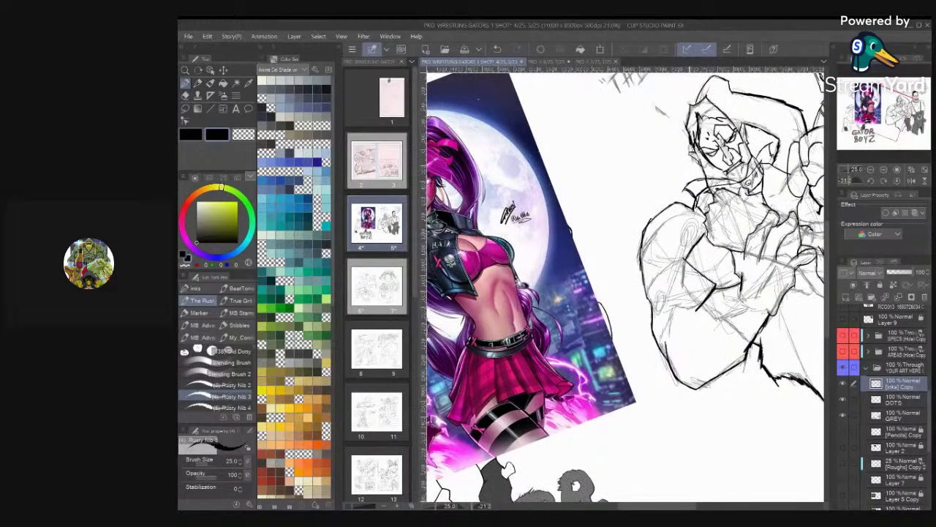
mouse_move(625, 286)
left_mouse_down()
mouse_move(673, 280)
mouse_move(729, 252)
mouse_move(733, 274)
mouse_move(721, 280)
mouse_move(740, 269)
mouse_move(726, 276)
mouse_move(724, 306)
mouse_move(722, 292)
mouse_move(715, 300)
left_mouse_up()
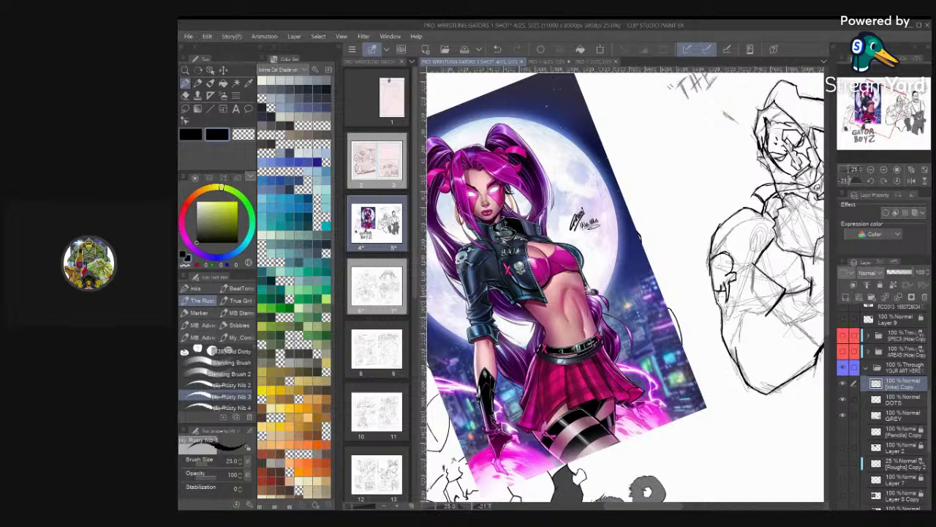
Fill in the eye sockets of the skull emblem with solid black ink
scroll(756, 226, "up", 4)
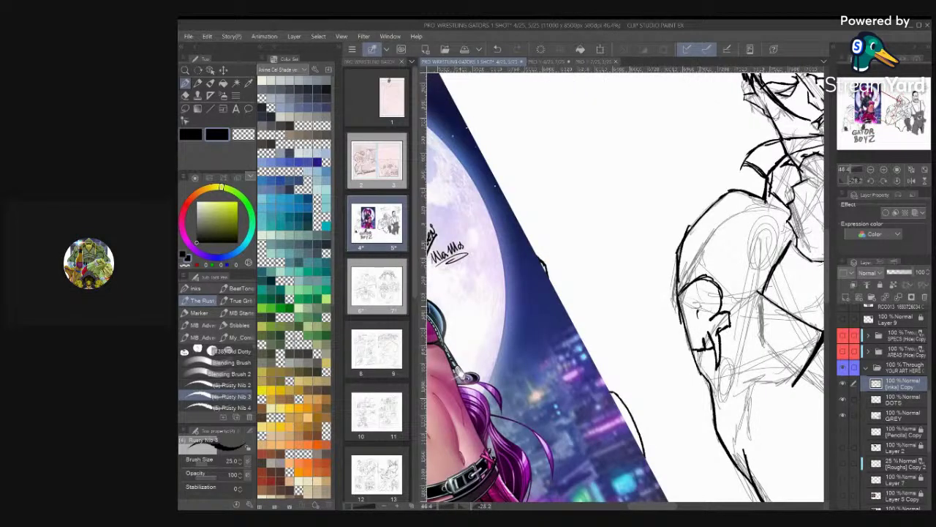
mouse_move(699, 311)
left_mouse_down()
mouse_move(713, 296)
mouse_move(698, 319)
left_mouse_up()
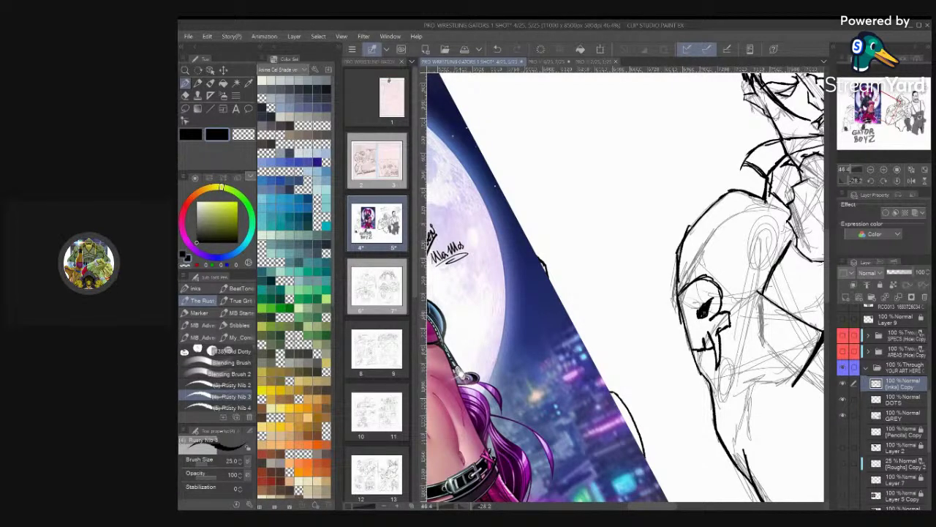
scroll(626, 287, "down", 4)
scroll(742, 258, "up", 4)
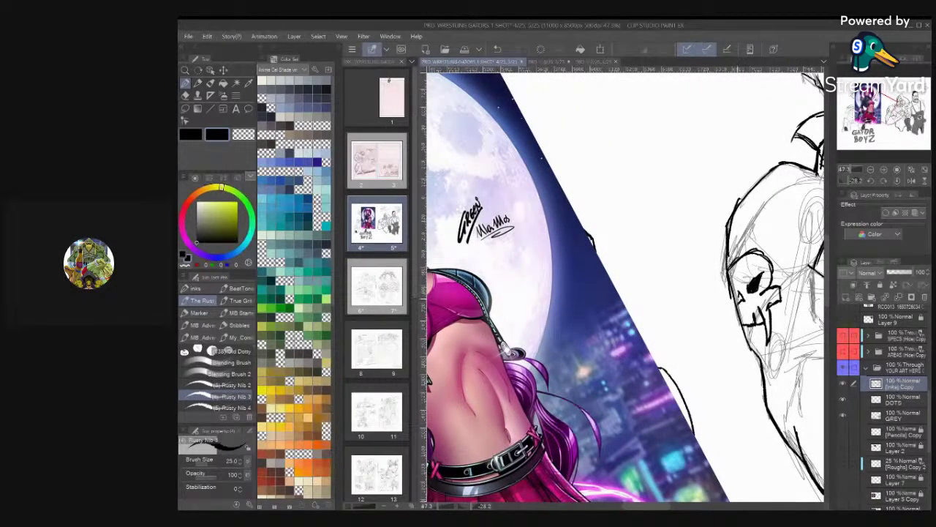
Examine the Roadie's inked skull emblem and outfit against the reference illustration and the rest of the spread
scroll(704, 219, "down", 6)
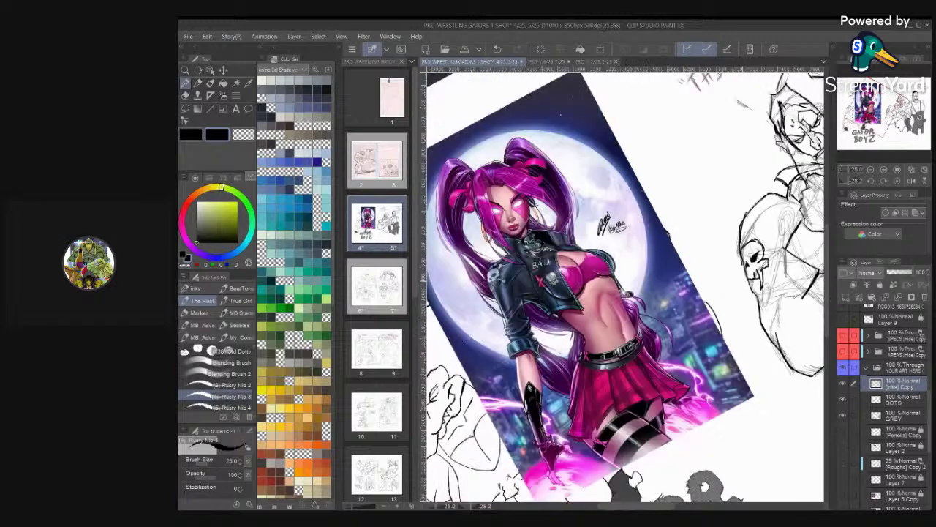
scroll(707, 256, "down", 2)
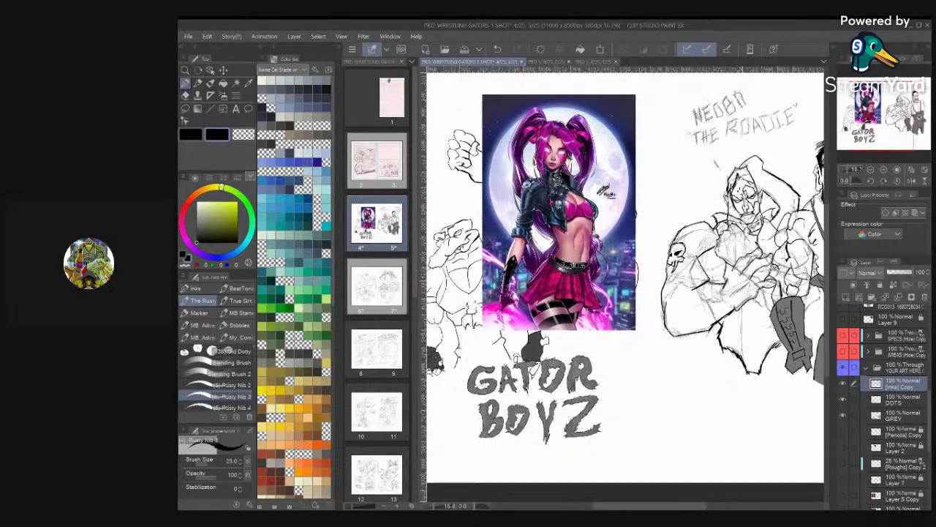
scroll(702, 242, "up", 2)
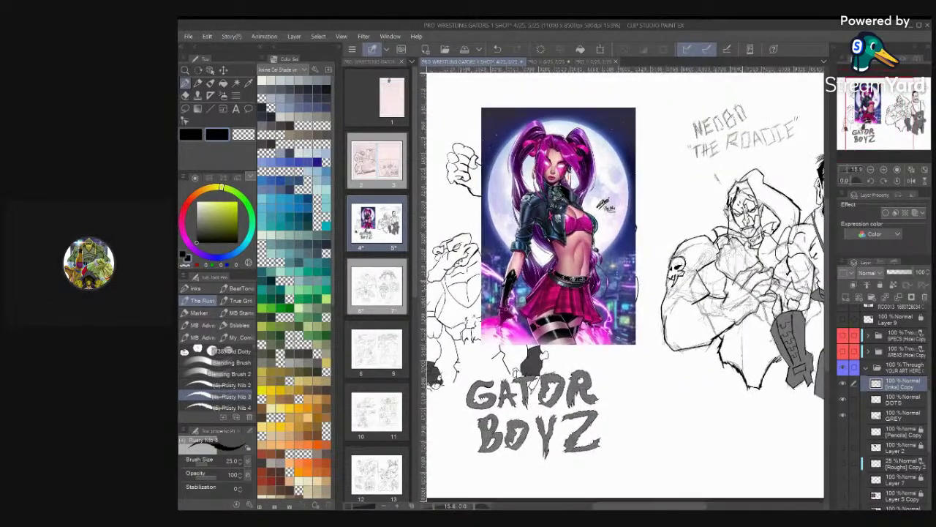
scroll(626, 285, "up", 4)
scroll(625, 285, "down", 4)
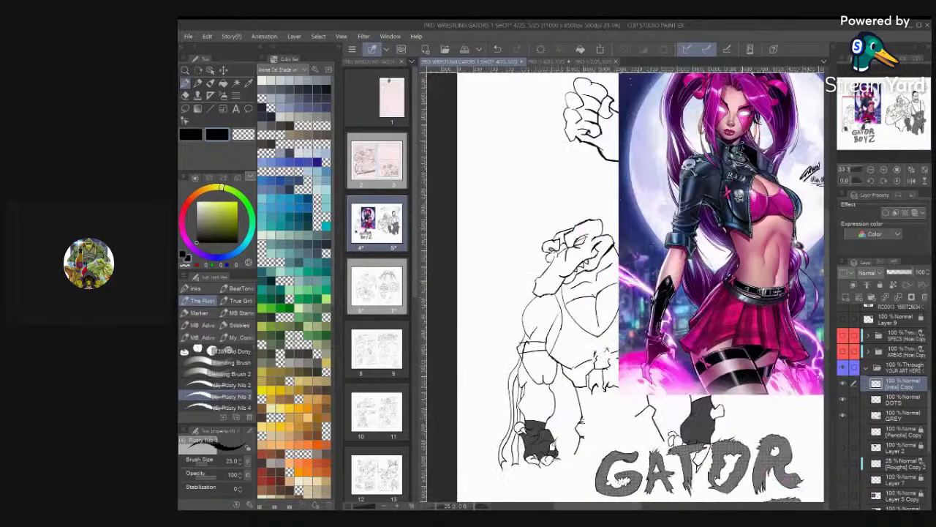
scroll(625, 286, "up", 3)
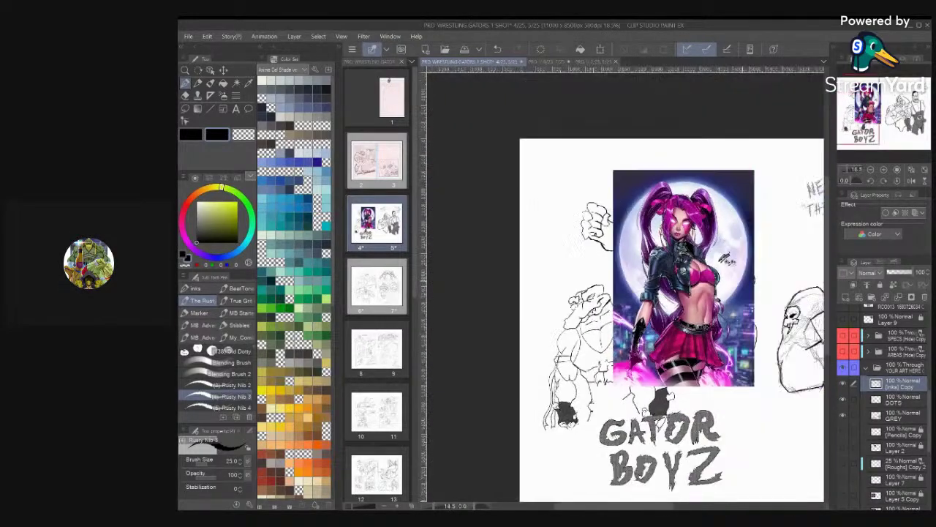
scroll(625, 286, "down", 2)
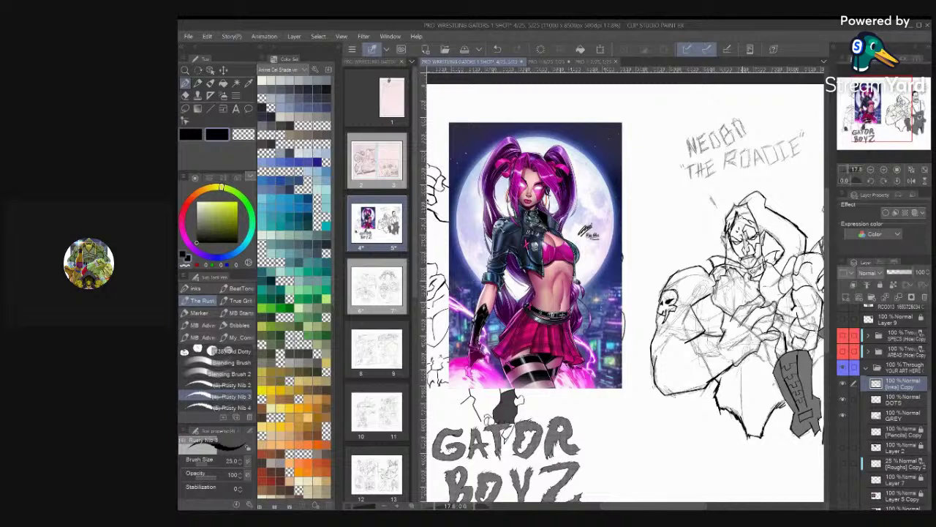
scroll(816, 417, "up", 2)
scroll(625, 285, "up", 3)
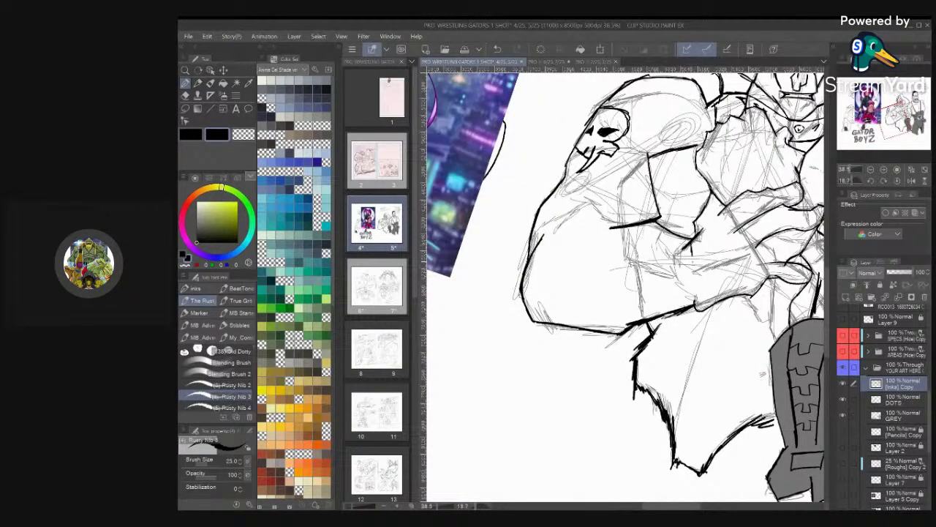
left_click_drag(691, 257, 700, 286)
key("ctrl+z")
key("ctrl+z")
key("ctrl+z")
Ink a cuff line across the Roadie's wrist, from the lower edge of the forearm to the upper edge
left_click_drag(694, 302, 689, 243)
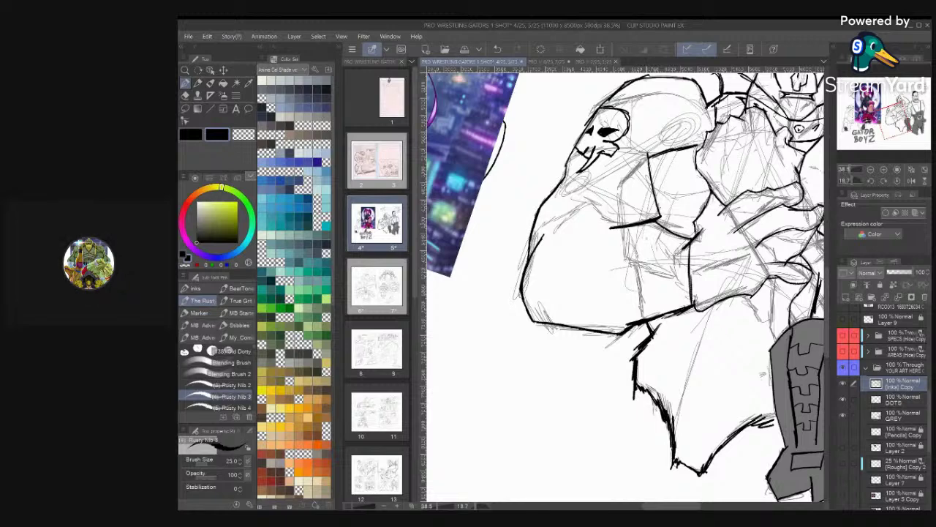
scroll(625, 287, "down", 5)
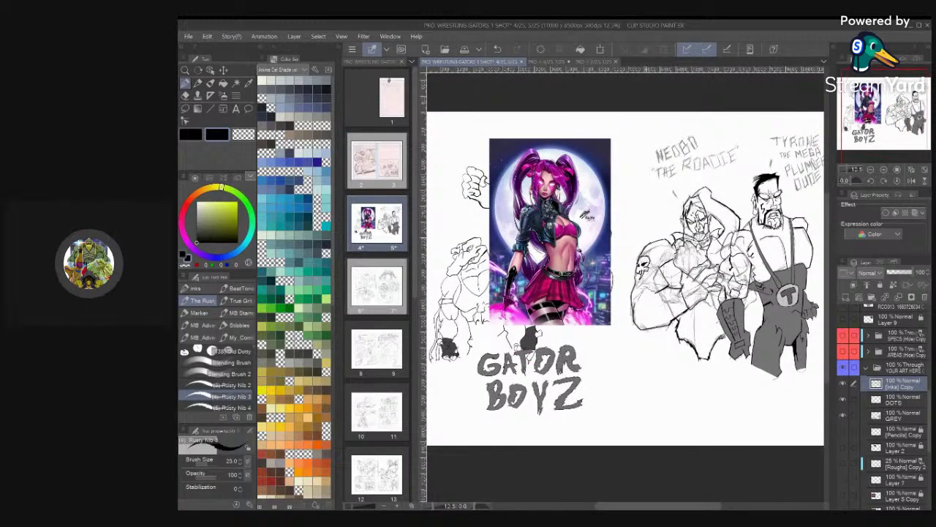
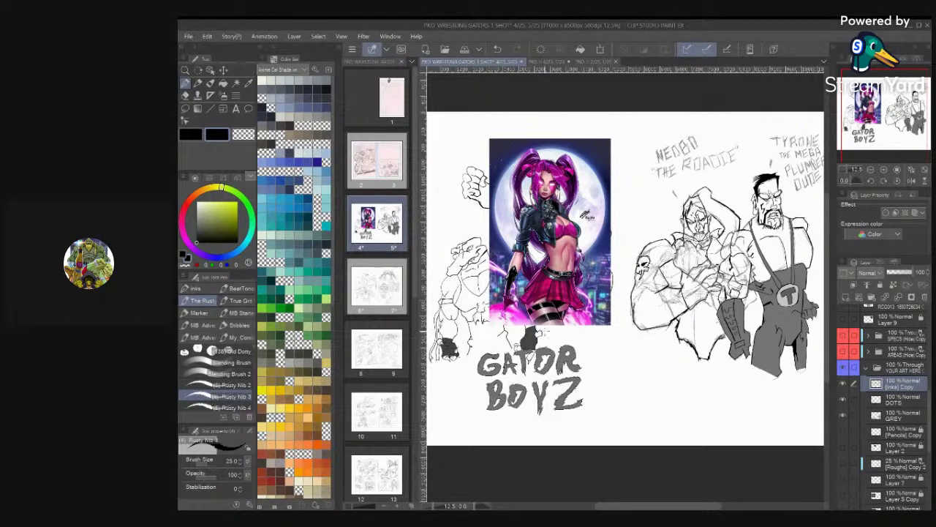
Paste the guitarist reference picture onto the spread and place it just below the pink-haired woman illustration, near the Roadie
key("ctrl+v")
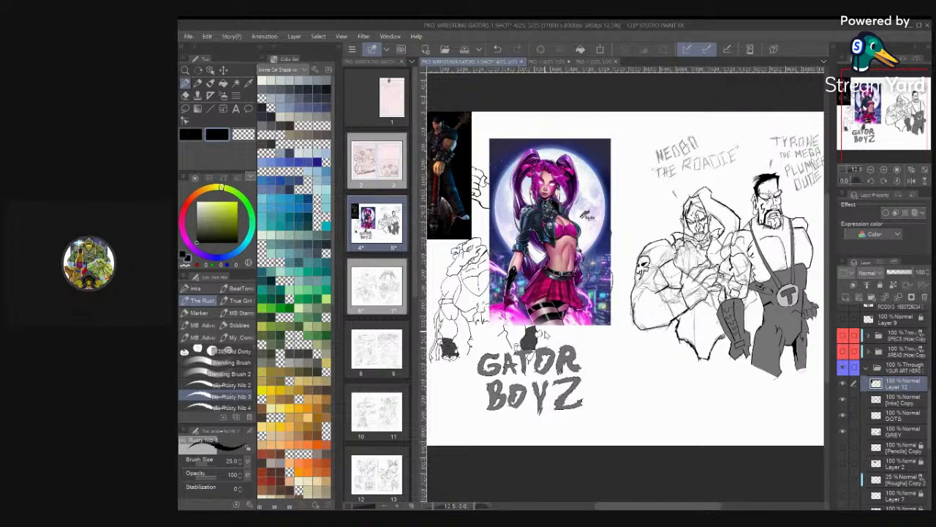
key("ctrl+t")
left_click_drag(605, 273, 633, 356)
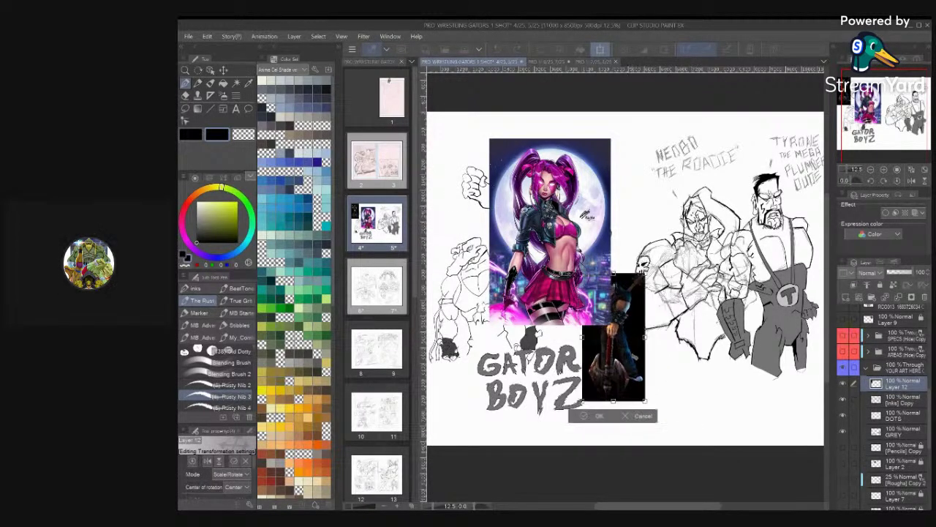
left_click(596, 417)
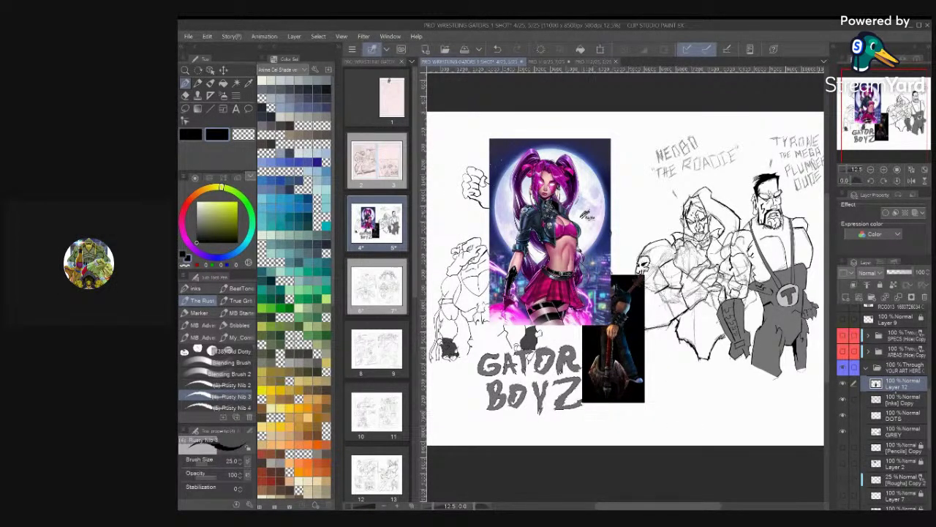
Move the pink-haired woman illustration to the outer side of the spread, clear of the pasted guitarist picture
left_click_drag(929, 418, 929, 405)
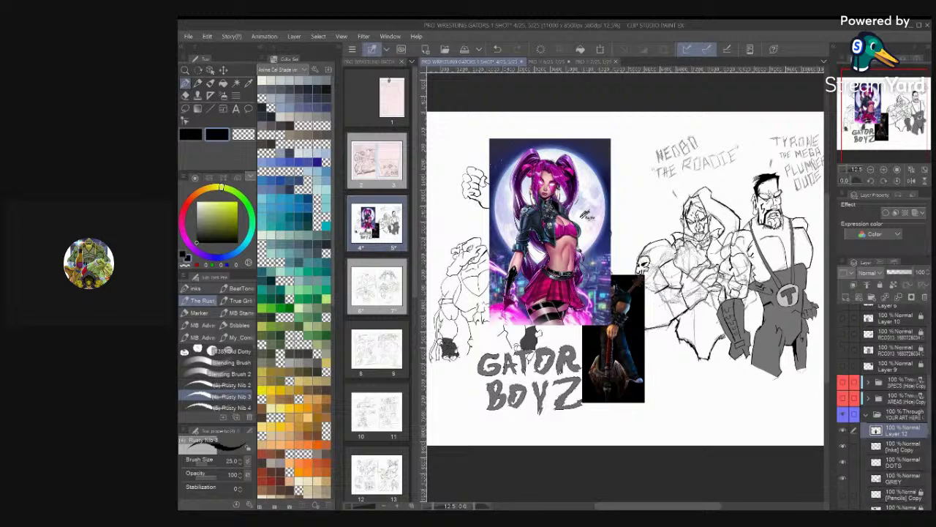
scroll(885, 402, "up", 3)
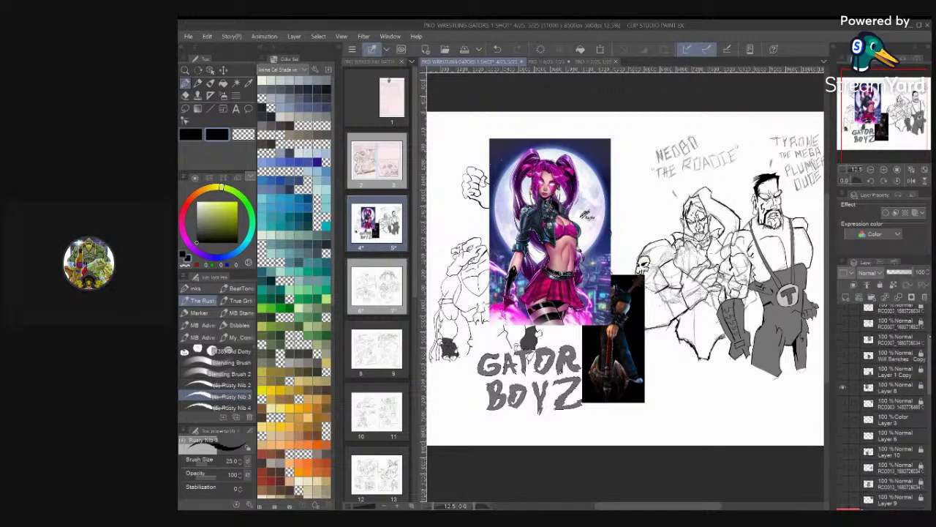
left_click(896, 390)
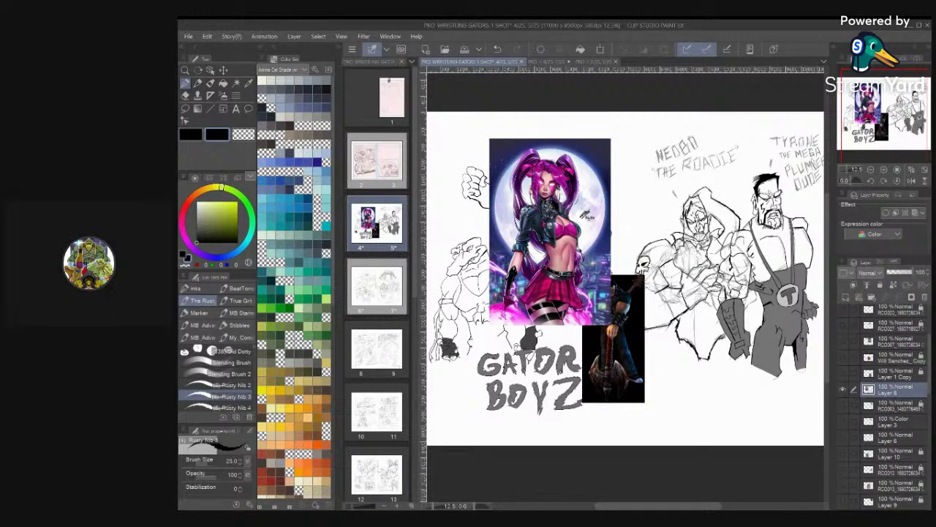
key("ctrl+t")
left_click_drag(550, 234, 476, 242)
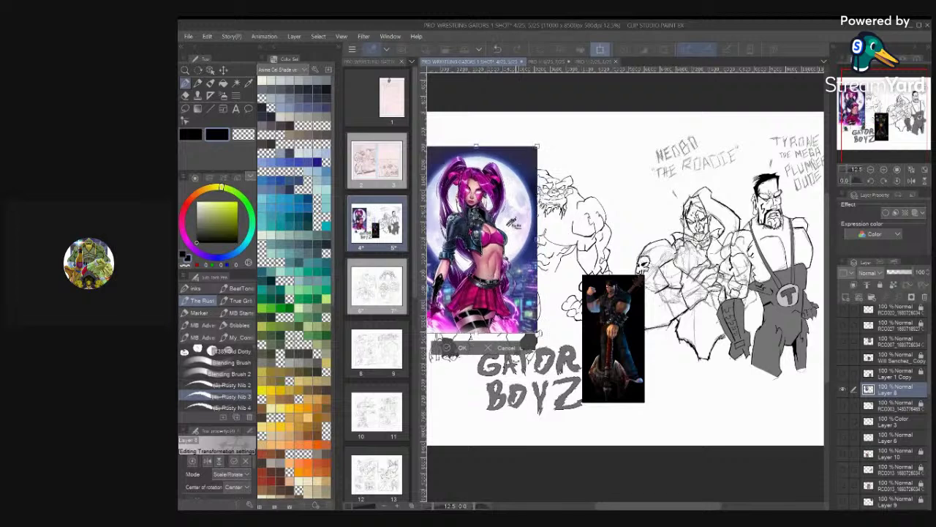
key("Return")
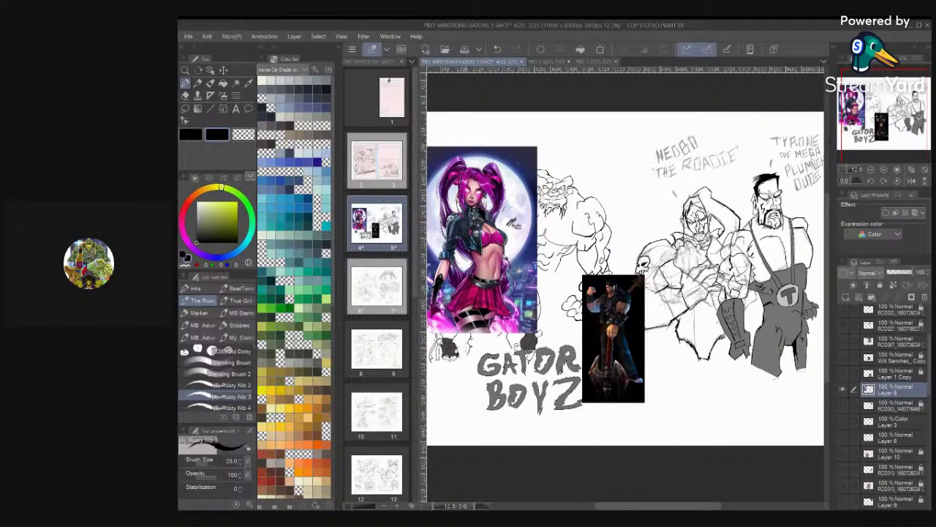
Move the guitarist picture's layer out of the YOUR ART HERE folder to above the SPECS folder, and rename it ER
scroll(882, 407, "down", 5)
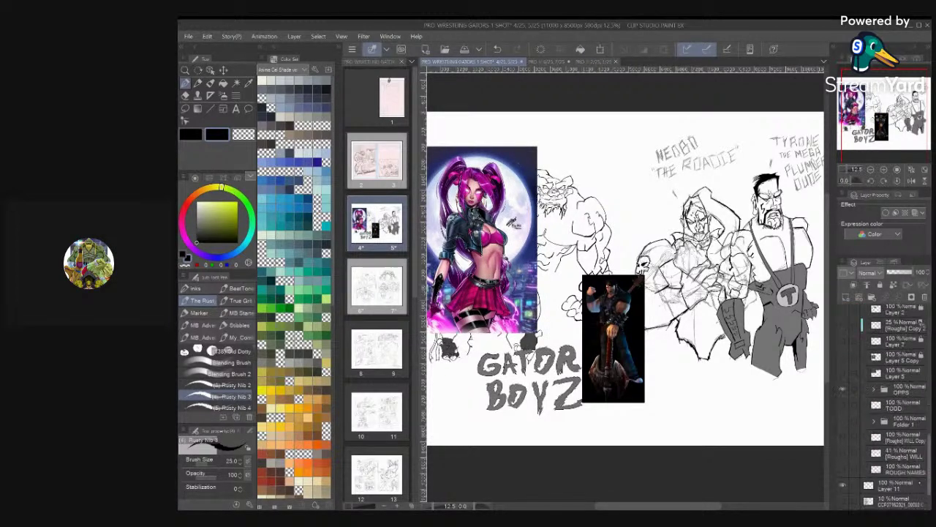
scroll(882, 407, "down", 10)
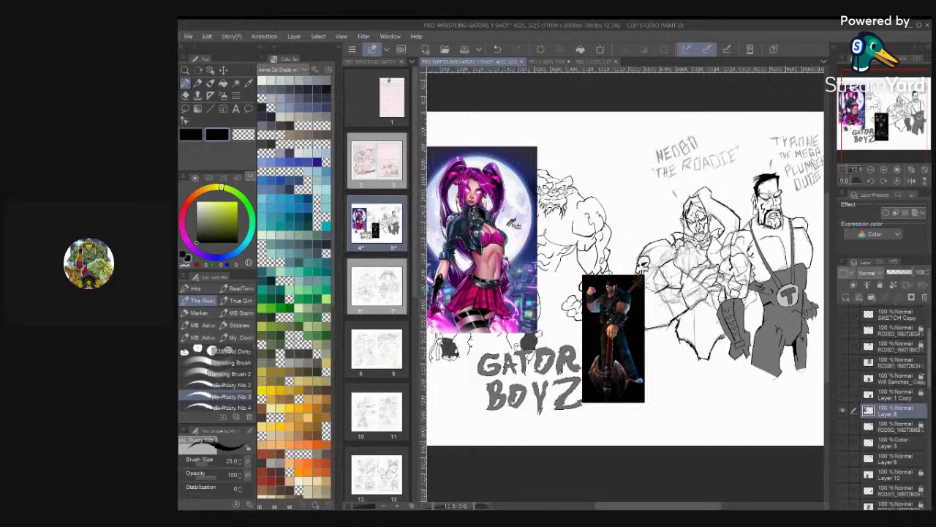
scroll(882, 407, "down", 10)
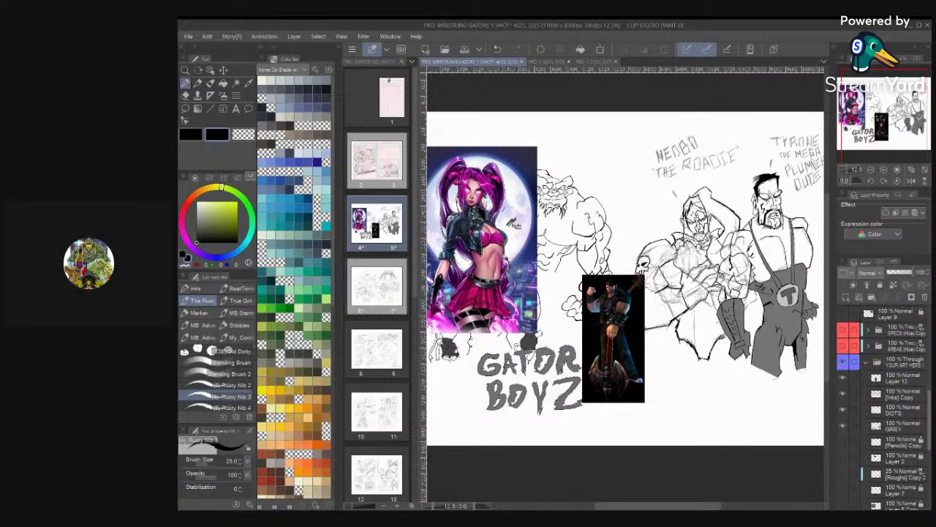
left_click_drag(905, 378, 907, 326)
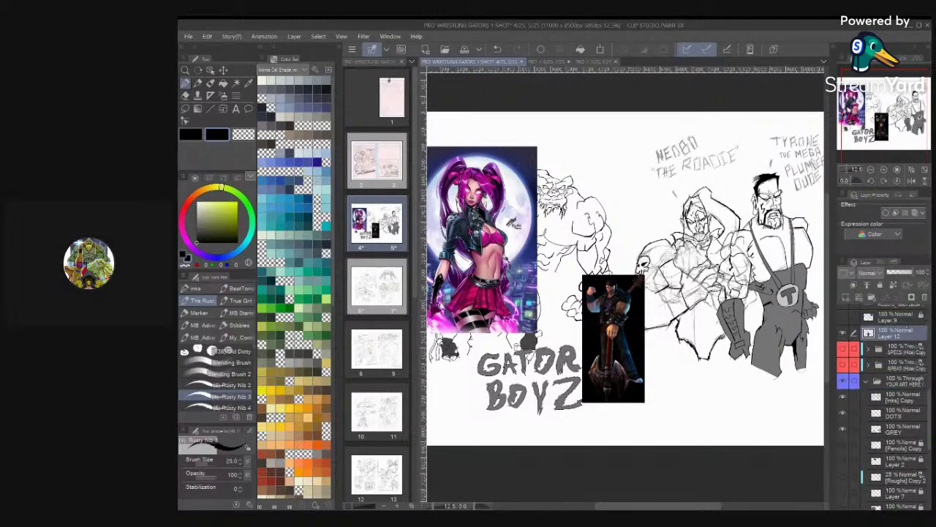
double_click(891, 333)
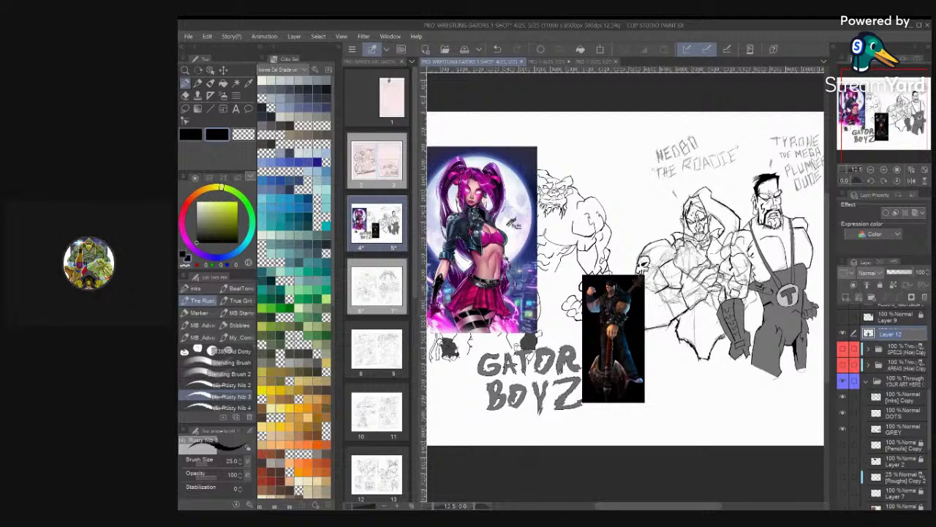
type("ER")
key("Return")
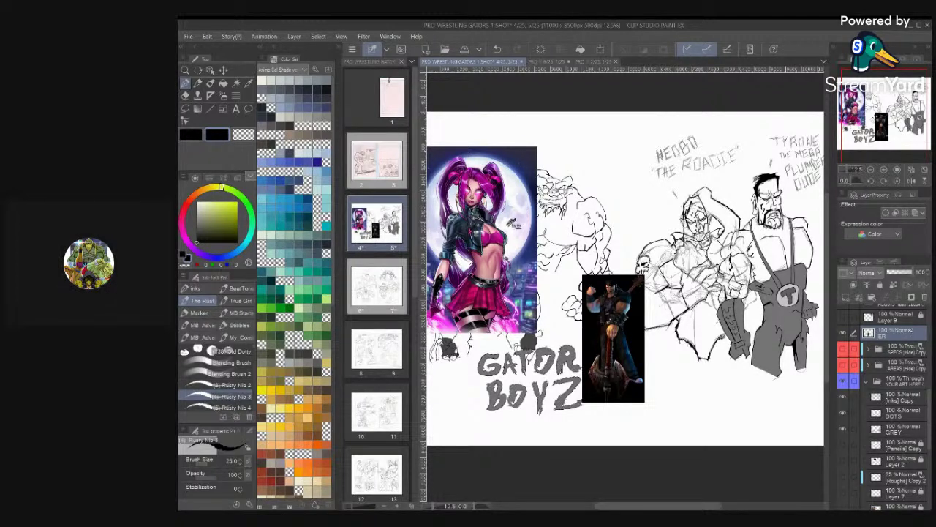
Enlarge the guitarist picture and fit it between the pink-haired woman illustration and the Roadie drawing
key("ctrl+t")
left_click_drag(622, 333, 602, 234)
left_click_drag(564, 304, 532, 365)
left_click_drag(578, 278, 590, 262)
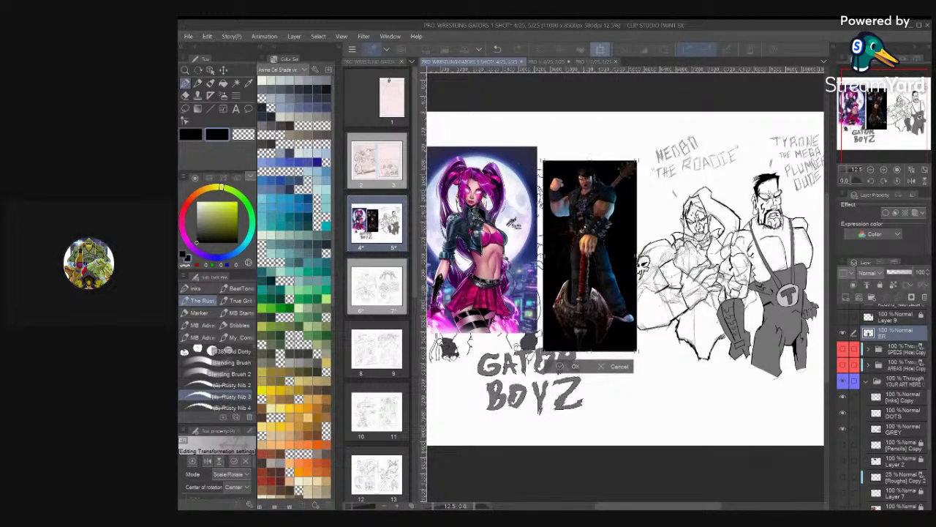
left_click_drag(543, 351, 537, 363)
left_click_drag(578, 278, 578, 259)
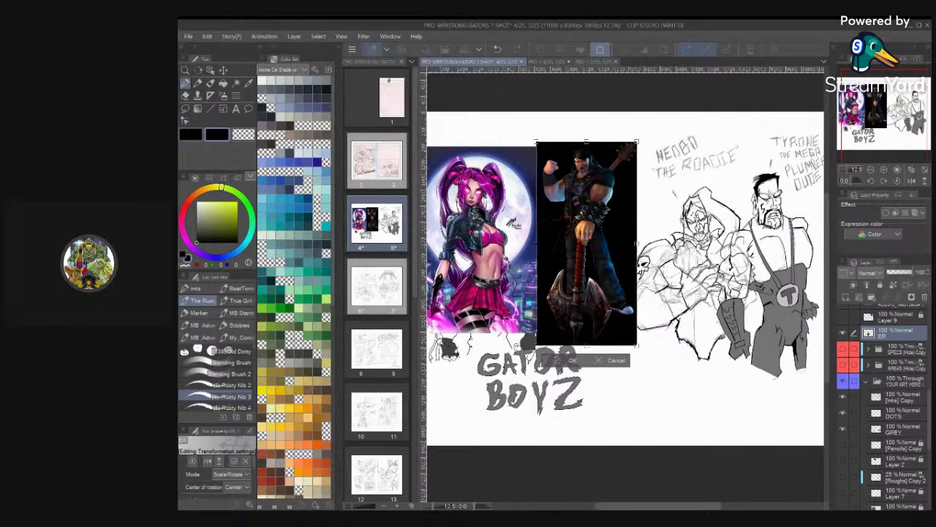
key("Return")
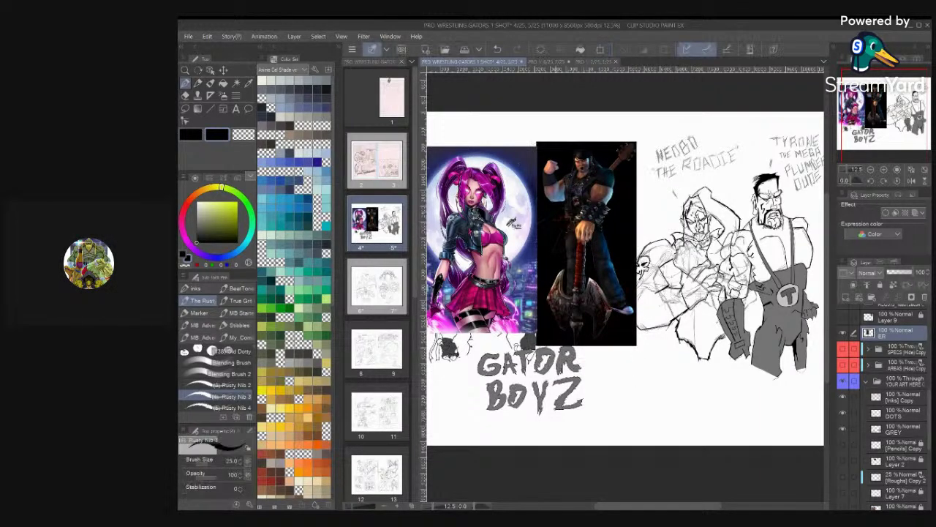
Examine the guitarist's spiked wristband and outfit up close, and compare them with the Roadie drawing
scroll(674, 276, "up", 6)
scroll(739, 285, "down", 3)
scroll(622, 285, "up", 5)
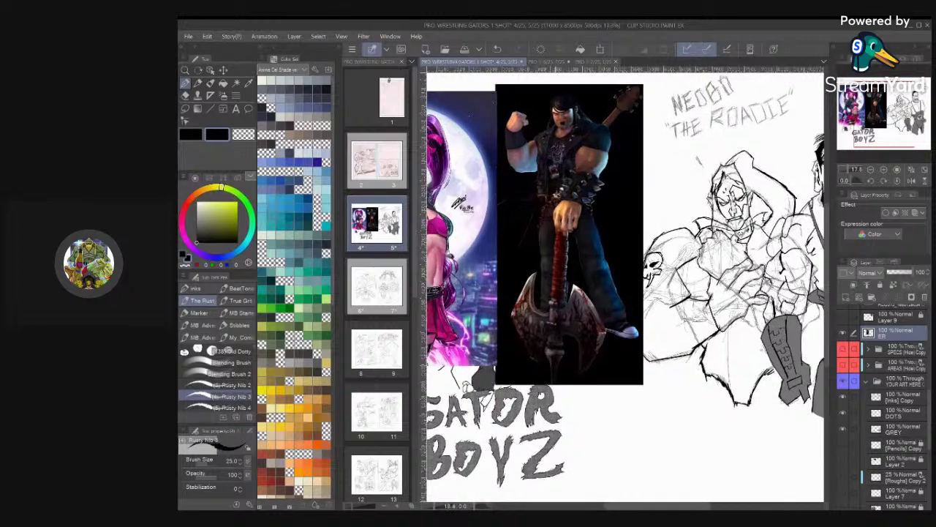
scroll(622, 285, "down", 2)
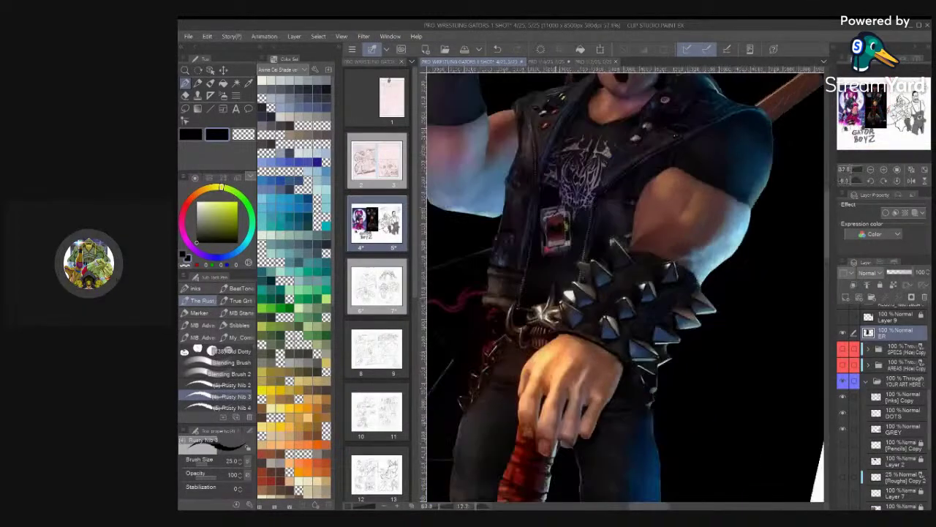
scroll(622, 285, "down", 5)
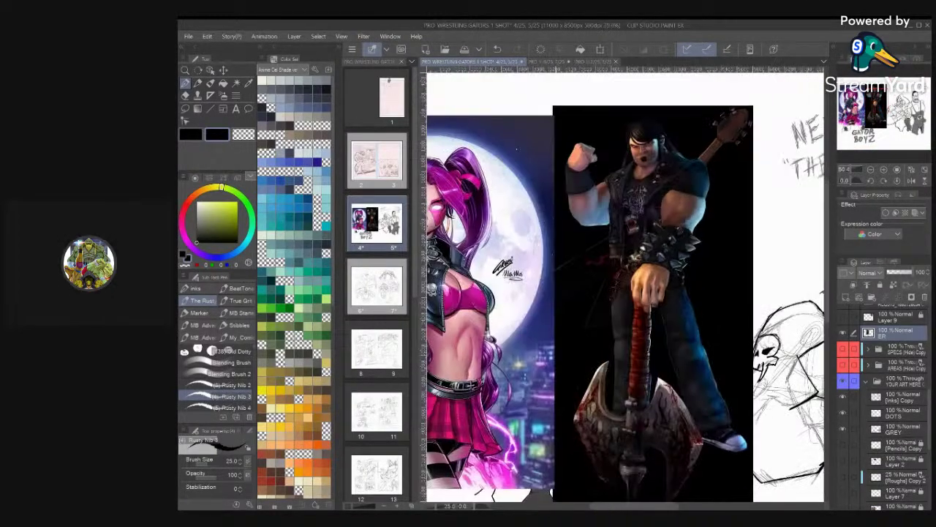
scroll(621, 285, "up", 2)
scroll(622, 285, "down", 1)
scroll(622, 285, "up", 1)
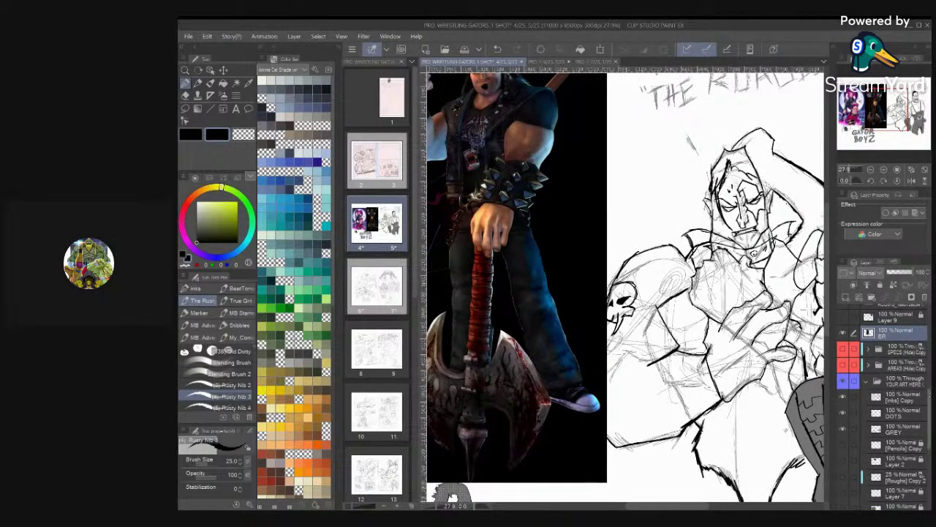
scroll(881, 402, "up", 3)
On the [Inks] Copy layer, ink the cuff's second edge across the Roadie's forearm, on the elbow side of the wrist line
scroll(885, 406, "down", 5)
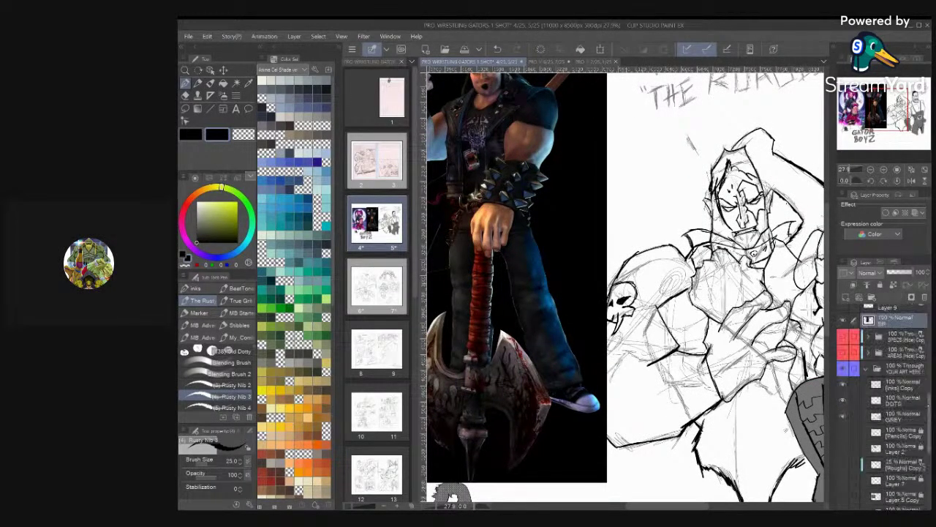
scroll(885, 406, "up", 4)
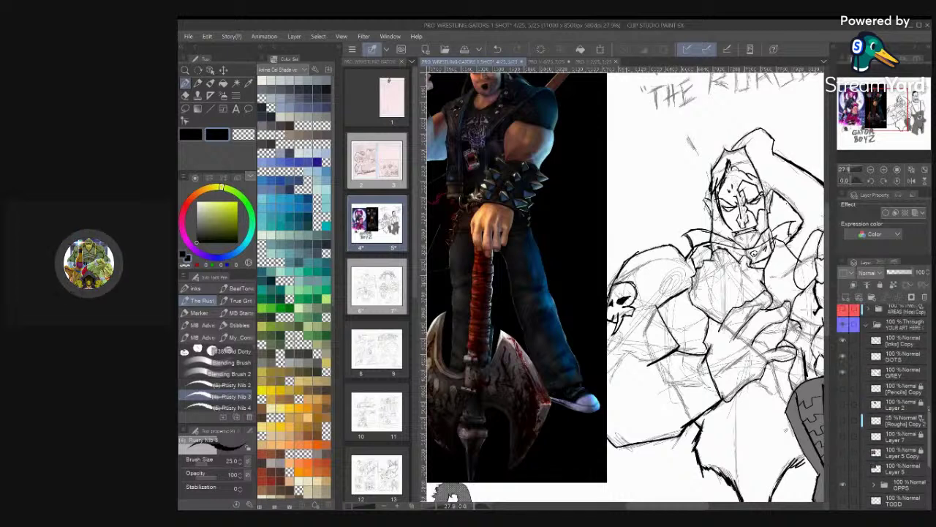
left_click(898, 388)
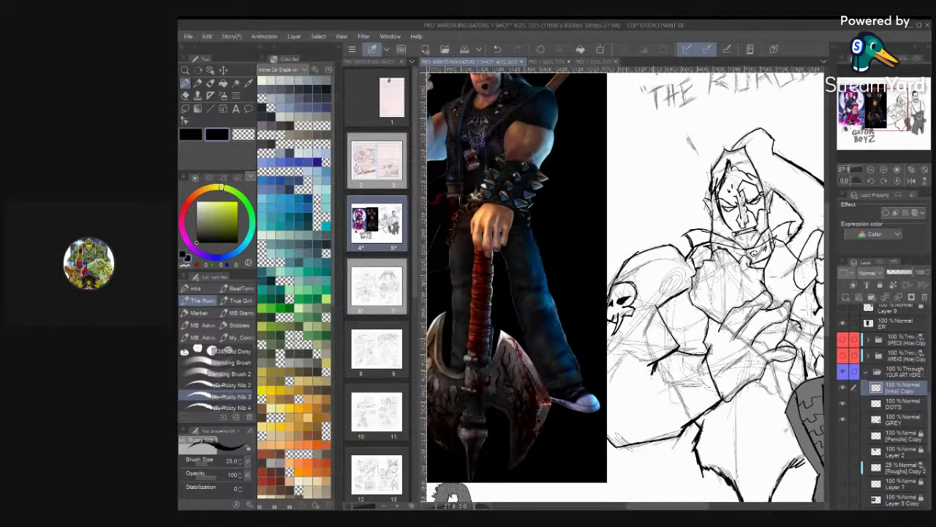
mouse_move(652, 369)
left_mouse_down()
mouse_move(653, 414)
mouse_move(671, 440)
left_mouse_up()
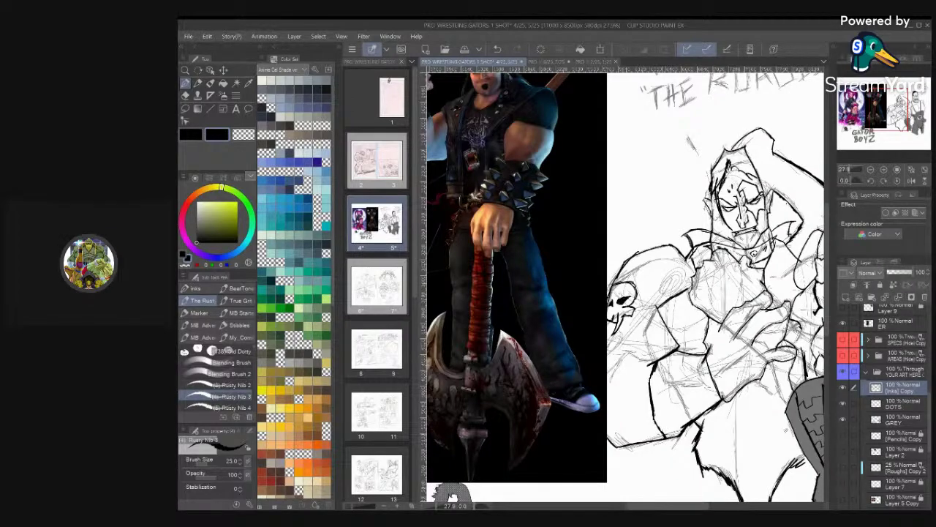
Ink a first small triangular spike with a centre ridge on the Roadie's cuff, near its elbow-side edge
mouse_move(623, 300)
left_mouse_down()
mouse_move(628, 282)
mouse_move(599, 266)
mouse_move(704, 219)
mouse_move(724, 297)
mouse_move(695, 289)
mouse_move(673, 223)
mouse_move(664, 254)
mouse_move(622, 299)
mouse_move(639, 309)
left_mouse_up()
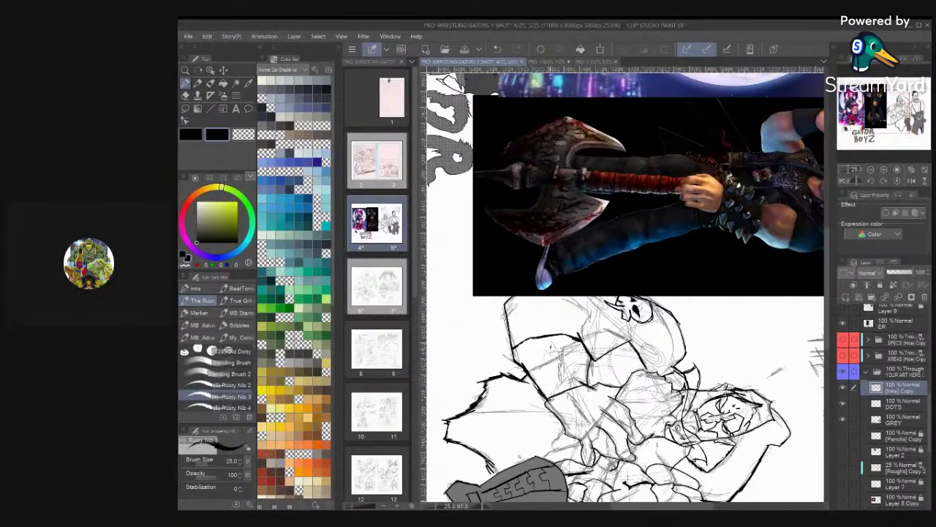
left_click_drag(552, 344, 548, 353)
left_click_drag(559, 340, 555, 357)
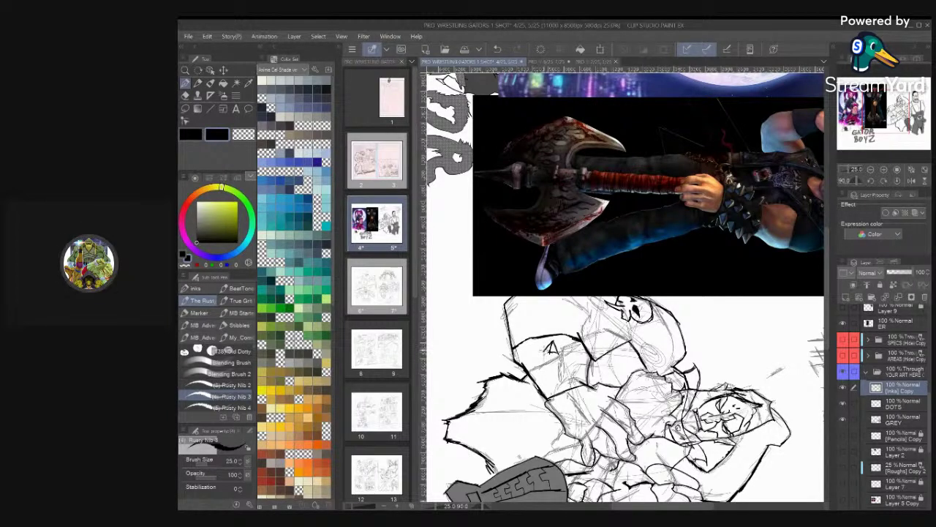
left_click_drag(547, 351, 543, 358)
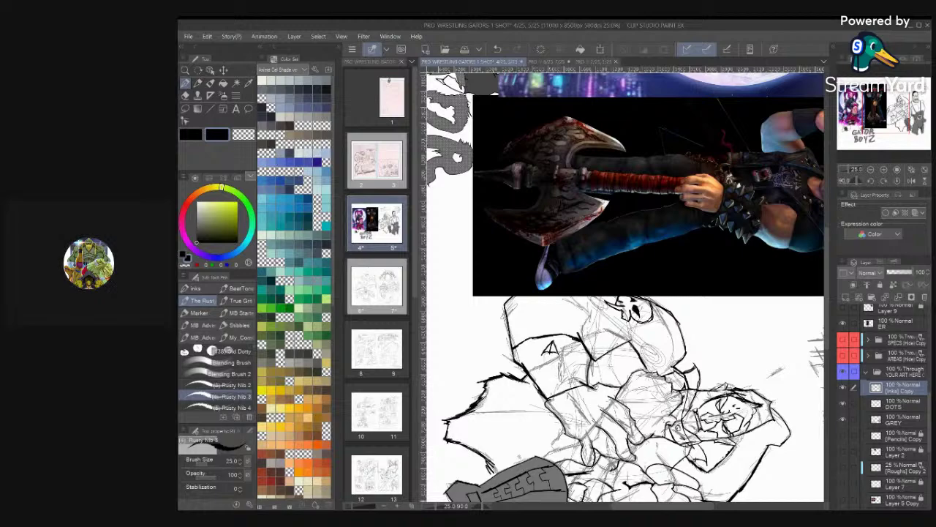
Examine the Roadie's cuff and its first spike at several angles beside the guitarist's spiked wristband
key("minus")
key("minus")
key("minus")
key("minus")
key("minus")
key("minus")
key("minus")
key("minus")
key("minus")
key("minus")
key("minus")
key("minus")
key("minus")
key("minus")
key("minus")
key("minus")
key("minus")
key("minus")
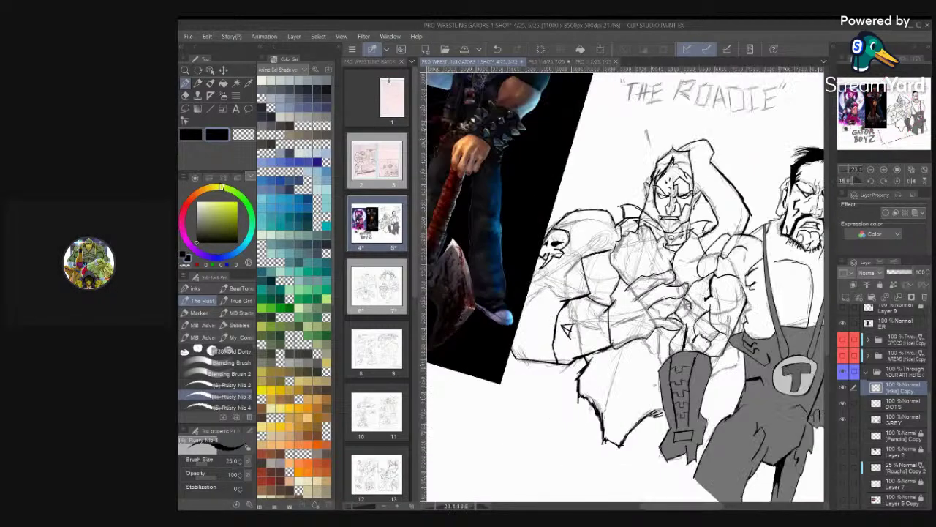
left_click_drag(695, 351, 767, 317)
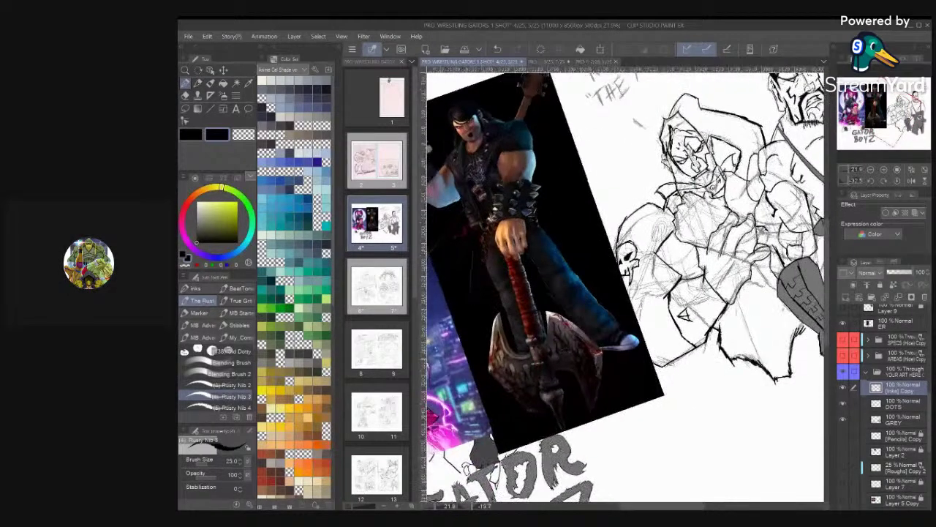
Ink three more small triangular spikes on the Roadie's cuff, making two rows of two
scroll(626, 287, "up", 4)
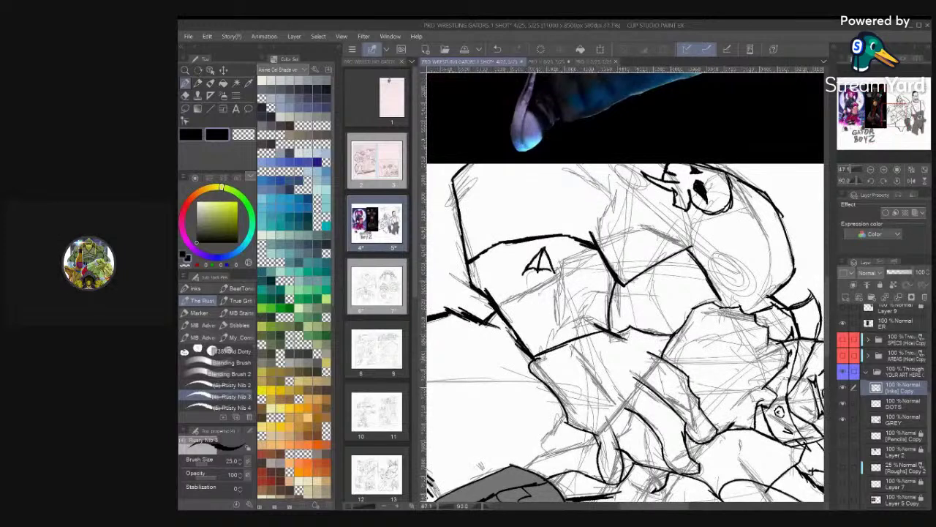
mouse_move(527, 285)
left_mouse_down()
mouse_move(520, 301)
mouse_move(544, 278)
mouse_move(547, 306)
mouse_move(517, 306)
left_mouse_up()
left_click_drag(527, 302, 539, 298)
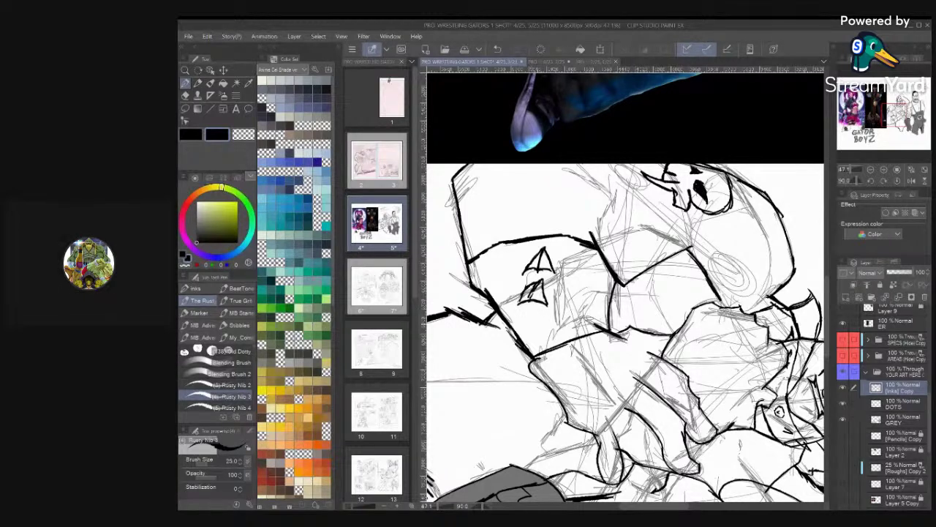
mouse_move(572, 267)
left_mouse_down()
mouse_move(592, 275)
mouse_move(570, 272)
mouse_move(586, 271)
mouse_move(576, 259)
mouse_move(587, 248)
mouse_move(596, 279)
mouse_move(566, 297)
mouse_move(591, 302)
left_mouse_up()
scroll(625, 287, "down", 5)
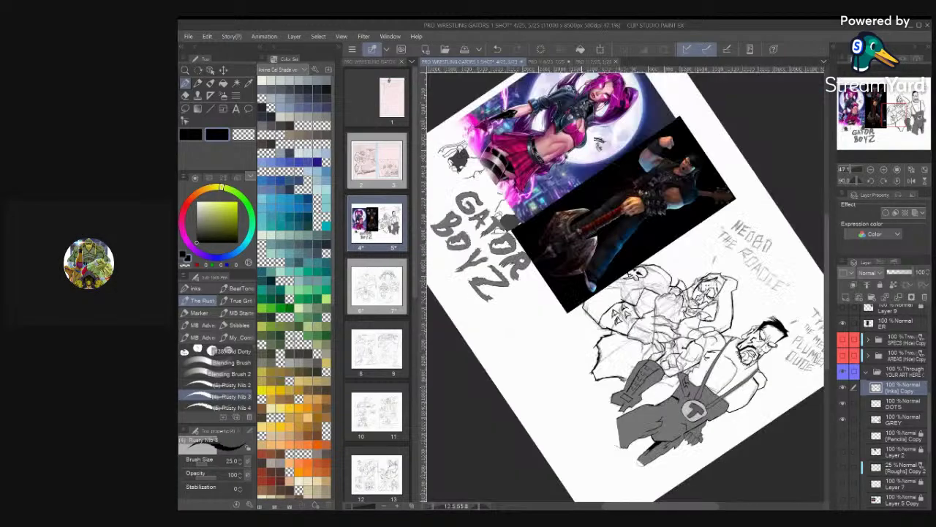
scroll(625, 287, "up", 3)
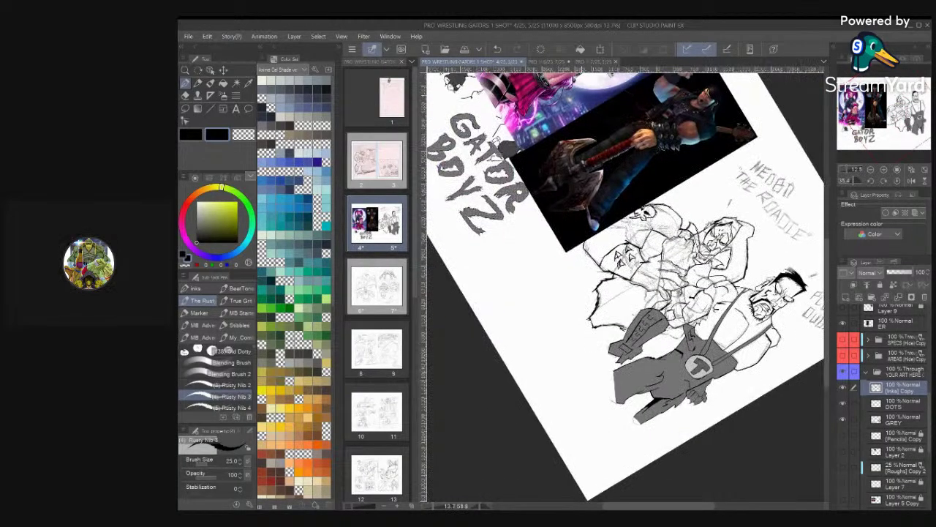
scroll(625, 285, "up", 8)
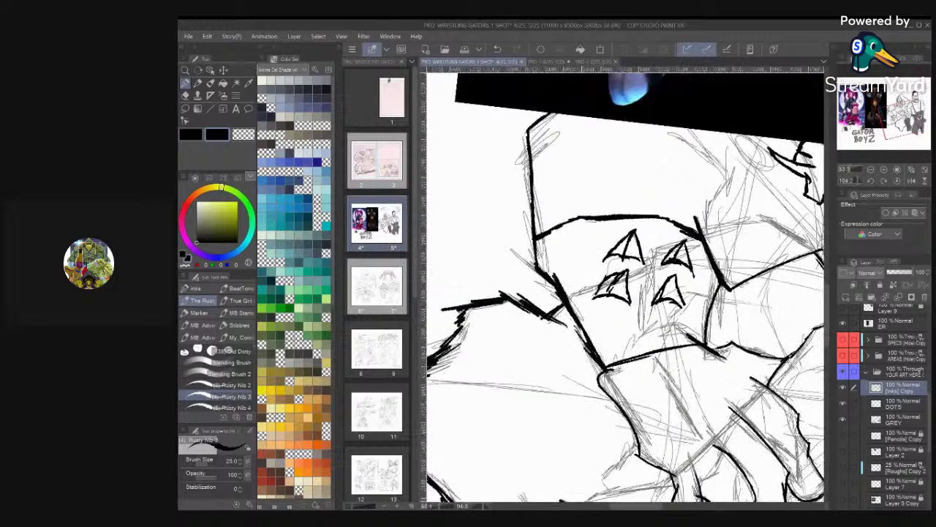
Ink a third small triangular spike with a centre ridge in each of the two spike rows on the Roadie's cuff
mouse_move(604, 249)
left_mouse_down()
mouse_move(591, 277)
mouse_move(586, 264)
mouse_move(580, 272)
mouse_move(596, 274)
mouse_move(578, 263)
mouse_move(565, 281)
mouse_move(622, 250)
left_mouse_up()
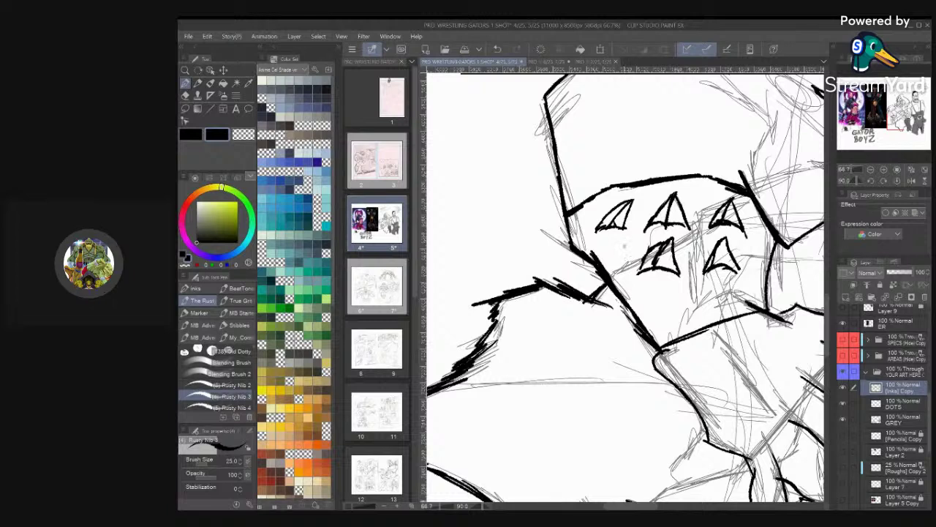
mouse_move(624, 244)
left_mouse_down()
mouse_move(620, 274)
mouse_move(622, 253)
mouse_move(610, 270)
mouse_move(621, 273)
left_mouse_up()
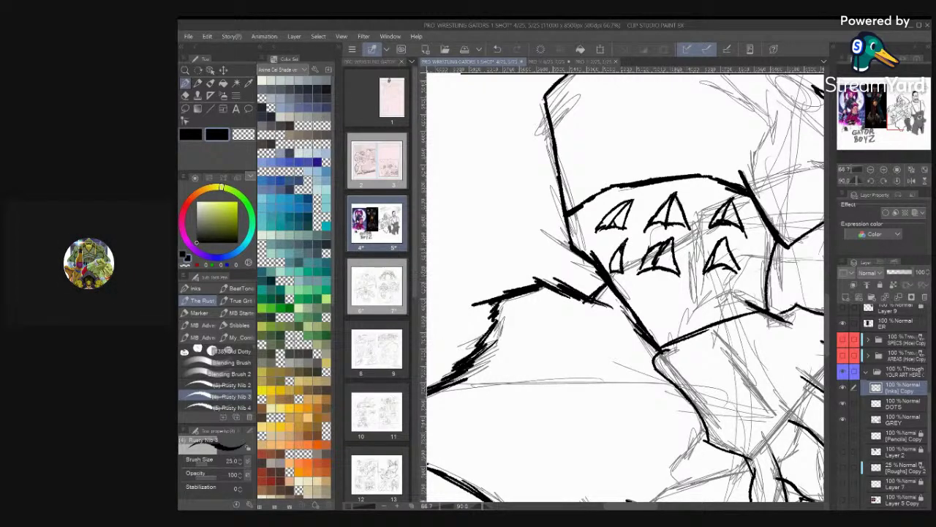
mouse_move(627, 237)
left_mouse_down()
mouse_move(598, 267)
mouse_move(610, 287)
mouse_move(573, 263)
left_mouse_up()
key("ctrl+minus")
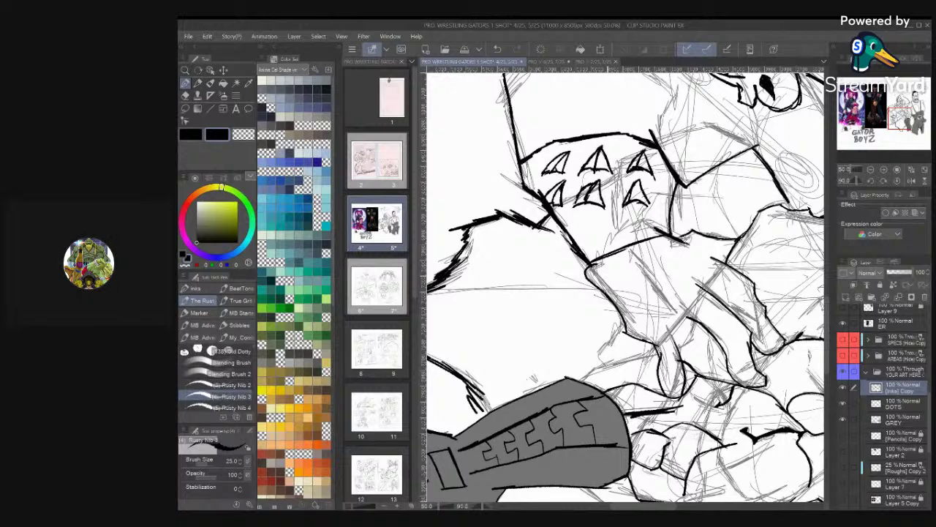
Ink two more ridged triangular spikes on the Roadie's cuff as a third row along its wrist-side edge
mouse_move(609, 228)
left_mouse_down()
mouse_move(586, 245)
mouse_move(601, 243)
left_mouse_up()
mouse_move(599, 217)
left_mouse_down()
mouse_move(574, 245)
mouse_move(593, 239)
left_mouse_up()
mouse_move(629, 214)
left_mouse_down()
mouse_move(620, 233)
mouse_move(632, 212)
mouse_move(642, 228)
mouse_move(625, 232)
mouse_move(639, 227)
mouse_move(621, 220)
mouse_move(612, 239)
left_mouse_up()
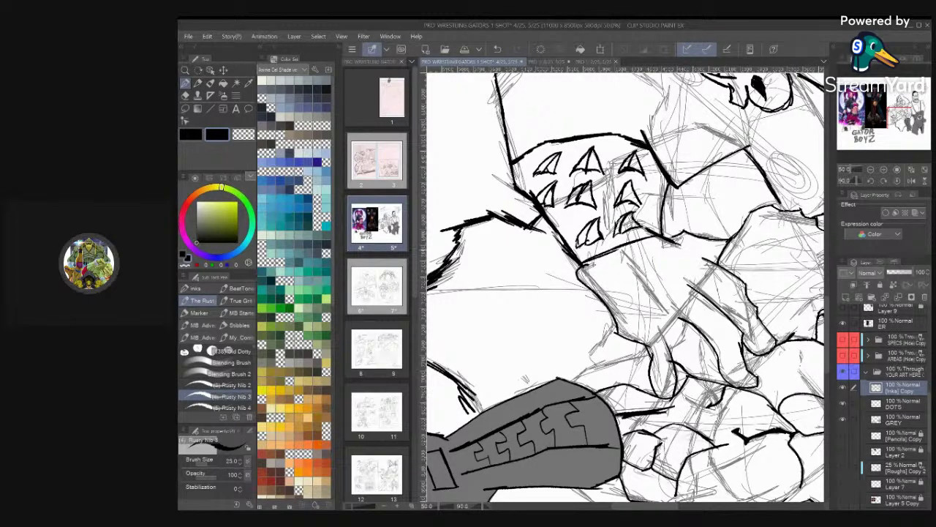
Examine the Roadie's spiked cuff at several angles and zoom levels against the guitarist's spiked wristband and the full spread
key("ctrl+minus")
key("ctrl+minus")
left_click_drag(644, 220, 586, 300)
left_click_drag(702, 314, 681, 263)
scroll(625, 292, "down", 3)
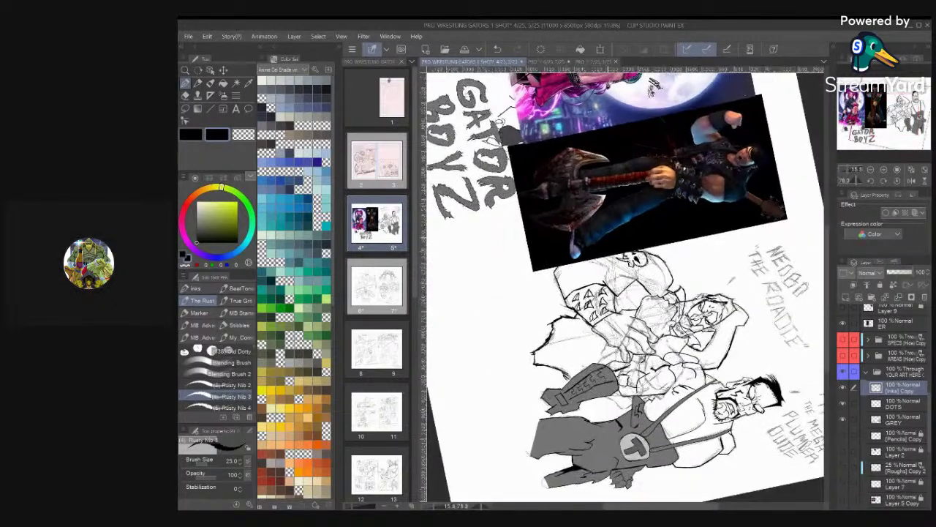
scroll(626, 292, "up", 4)
scroll(623, 167, "up", 2)
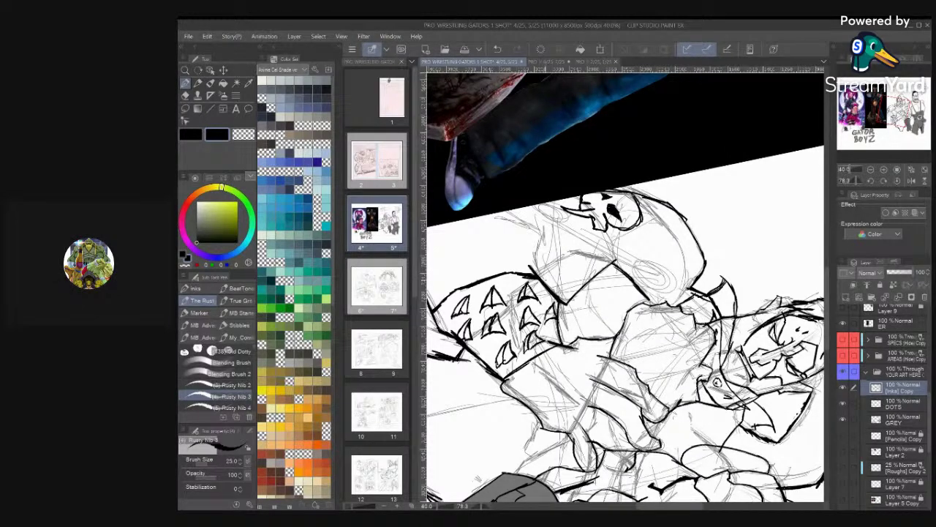
scroll(625, 287, "down", 5)
scroll(625, 287, "up", 3)
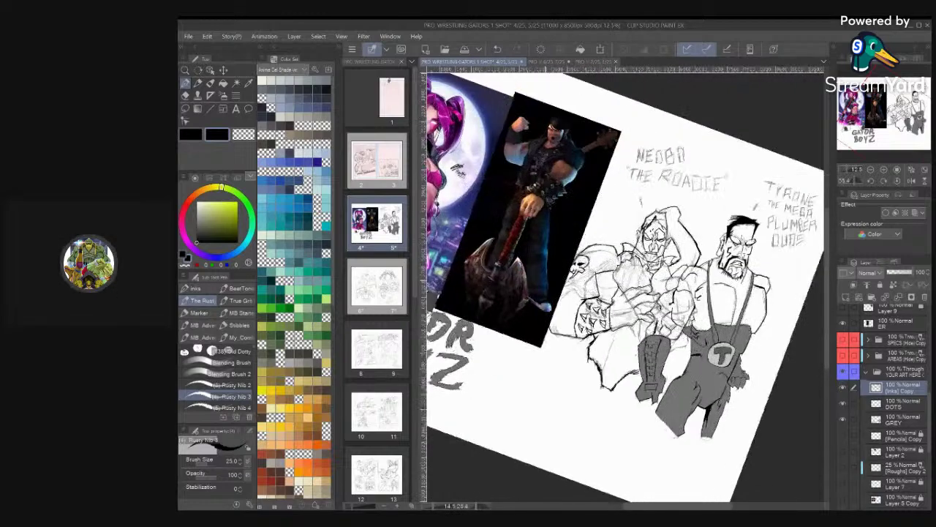
scroll(626, 287, "up", 1)
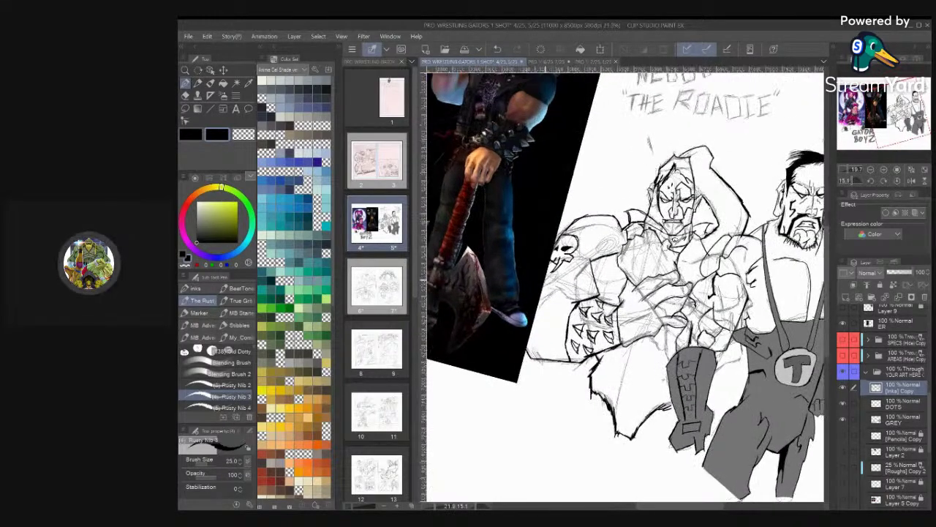
scroll(626, 287, "down", 1)
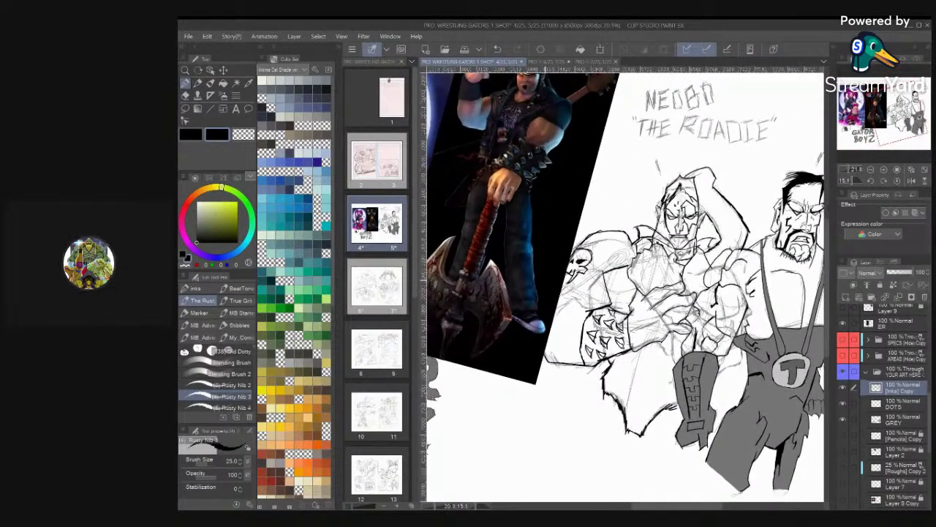
scroll(622, 285, "up", 2)
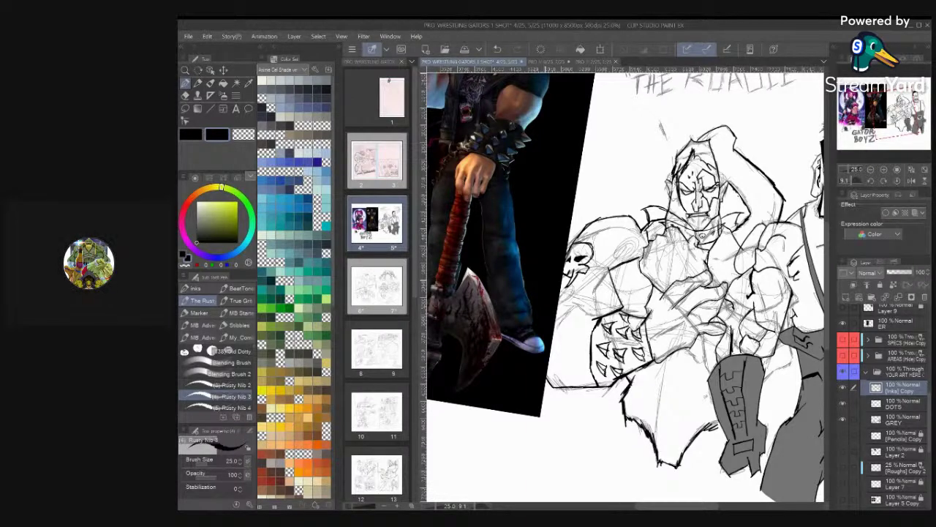
scroll(622, 285, "down", 4)
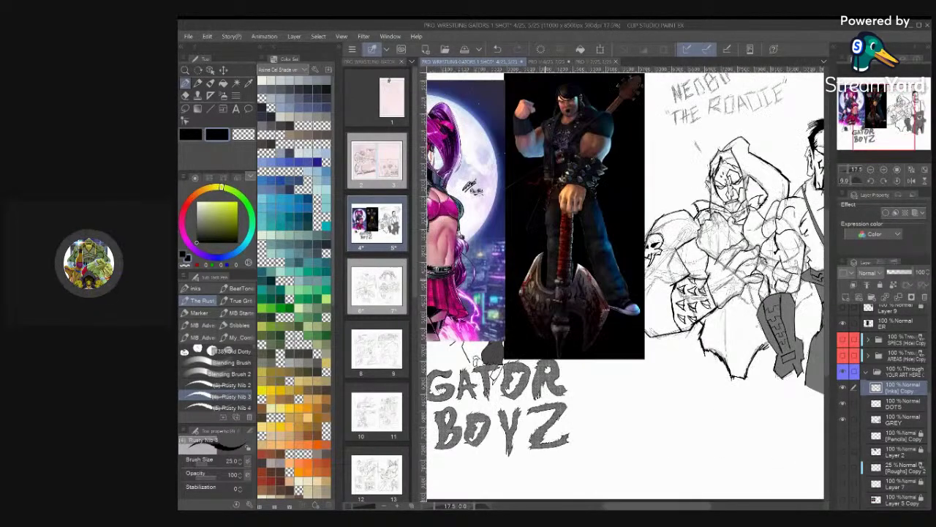
scroll(625, 286, "down", 1)
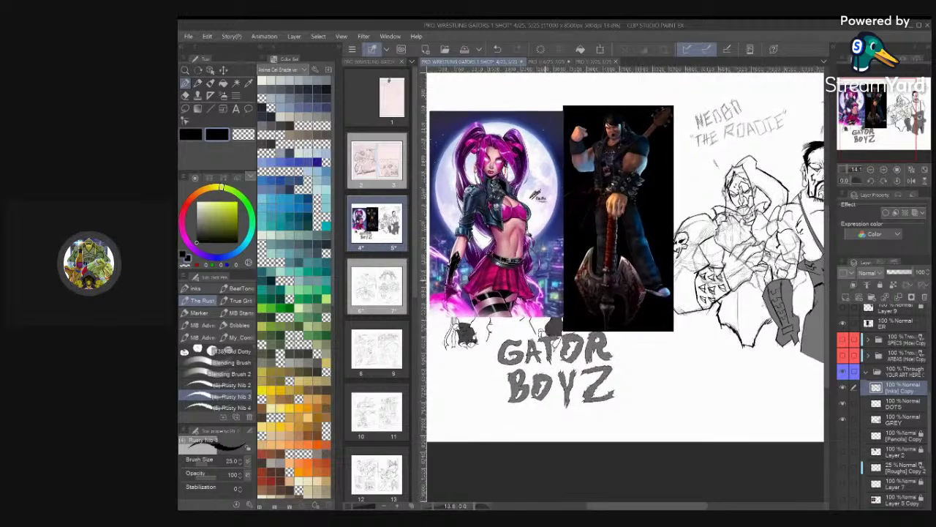
scroll(625, 287, "down", 1)
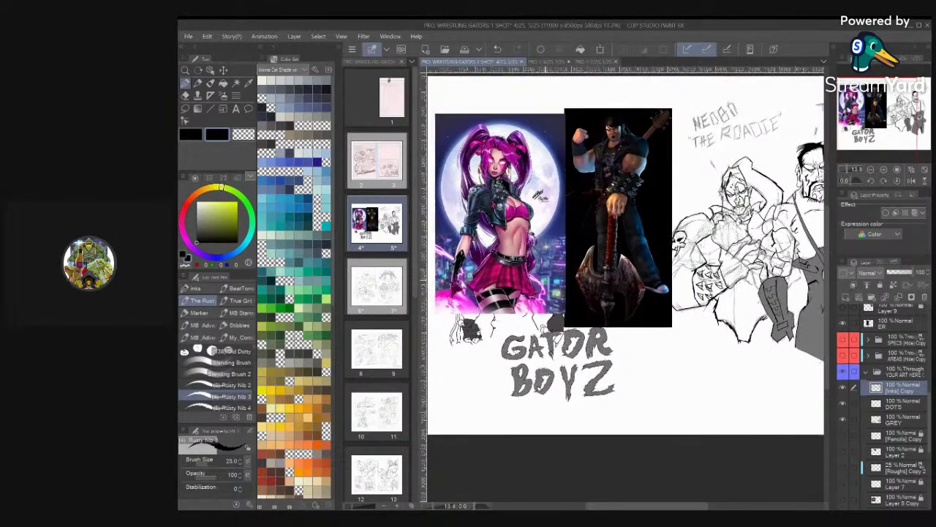
Compare the Roadie's inked head, torso and cuff with the guitarist reference picture, close up and from afar
scroll(819, 300, "up", 2)
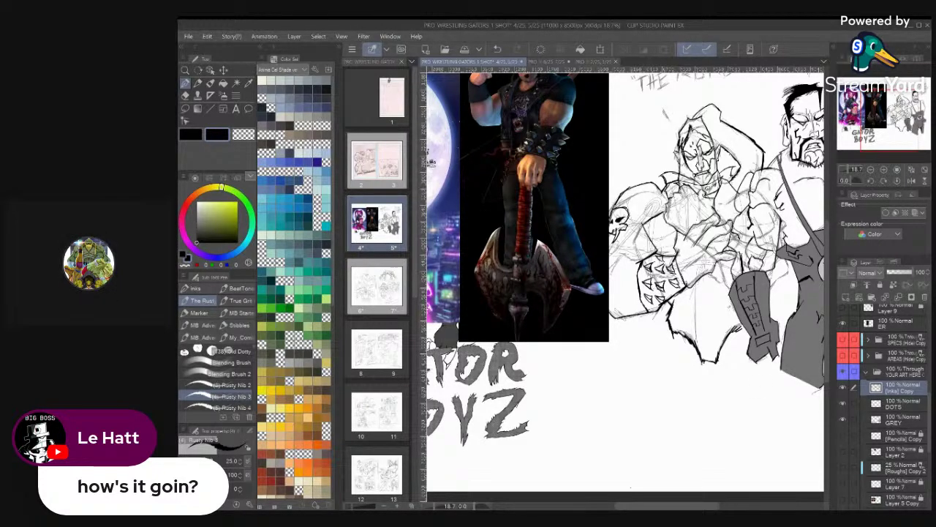
scroll(675, 358, "down", 3)
scroll(721, 221, "up", 4)
scroll(625, 282, "up", 1)
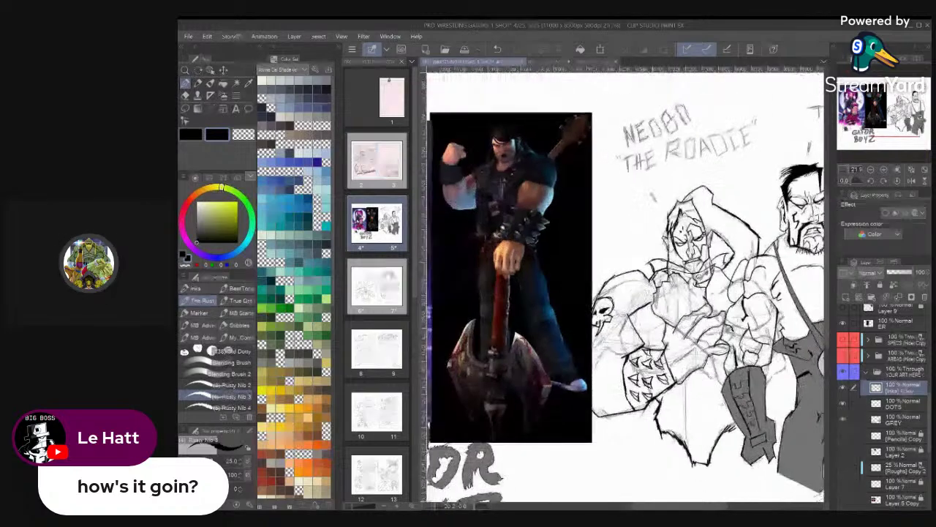
scroll(625, 282, "up", 2)
scroll(692, 219, "up", 5)
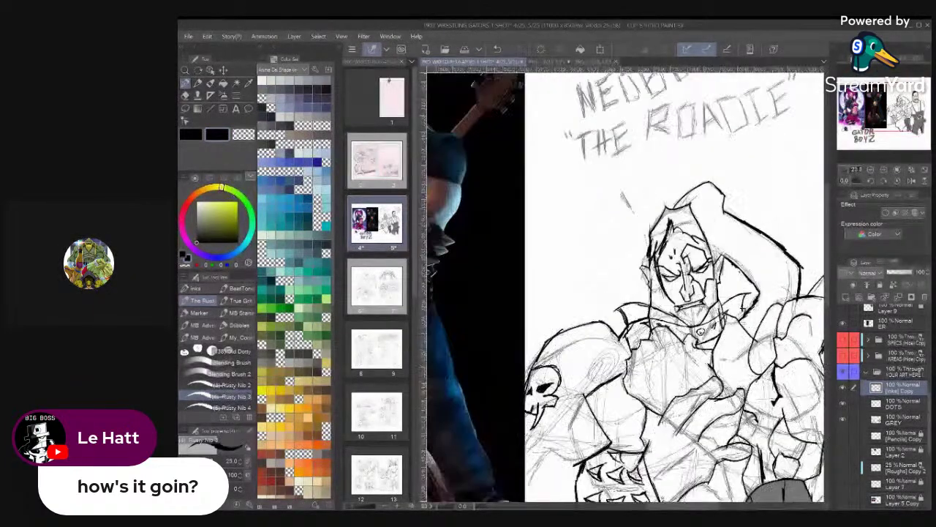
scroll(731, 249, "down", 7)
scroll(626, 282, "down", 2)
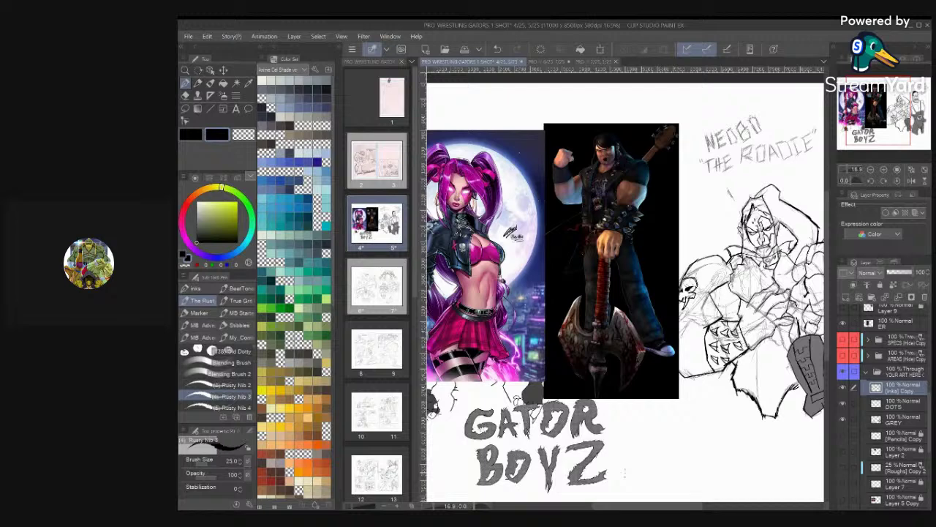
Find the ER layer holding the guitarist reference picture in the layer stack and hide it
scroll(884, 407, "up", 5)
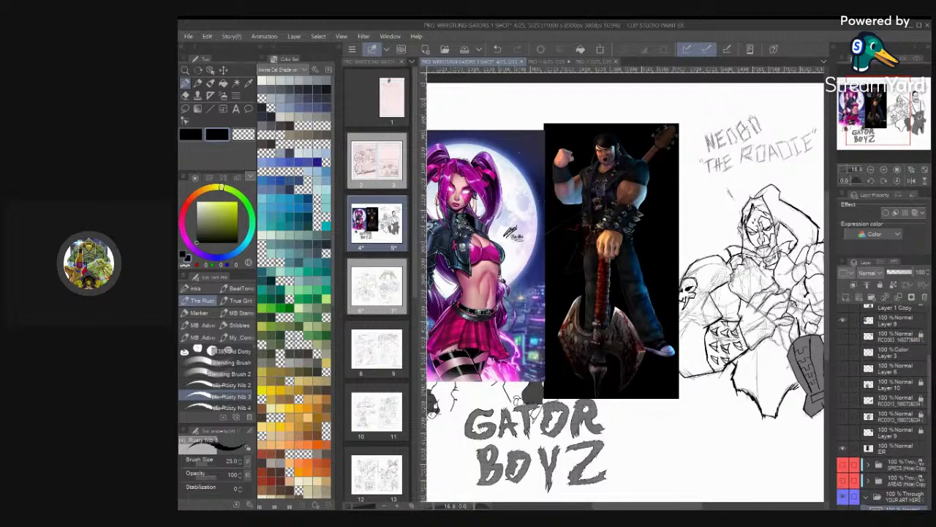
scroll(884, 406, "up", 4)
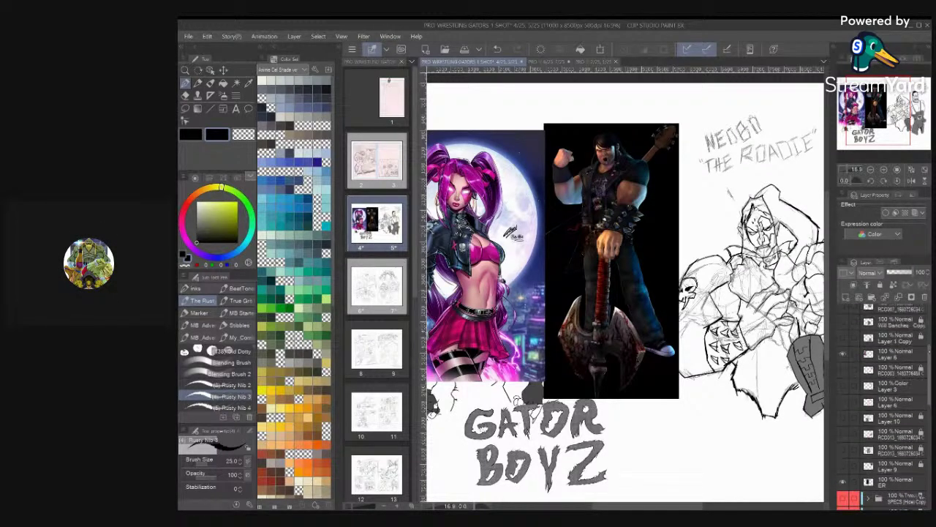
scroll(885, 406, "down", 6)
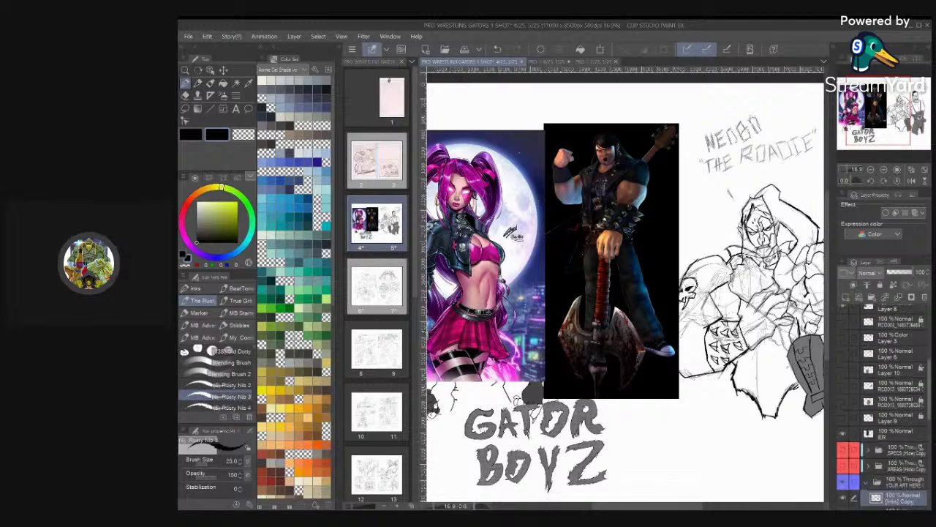
scroll(884, 407, "down", 8)
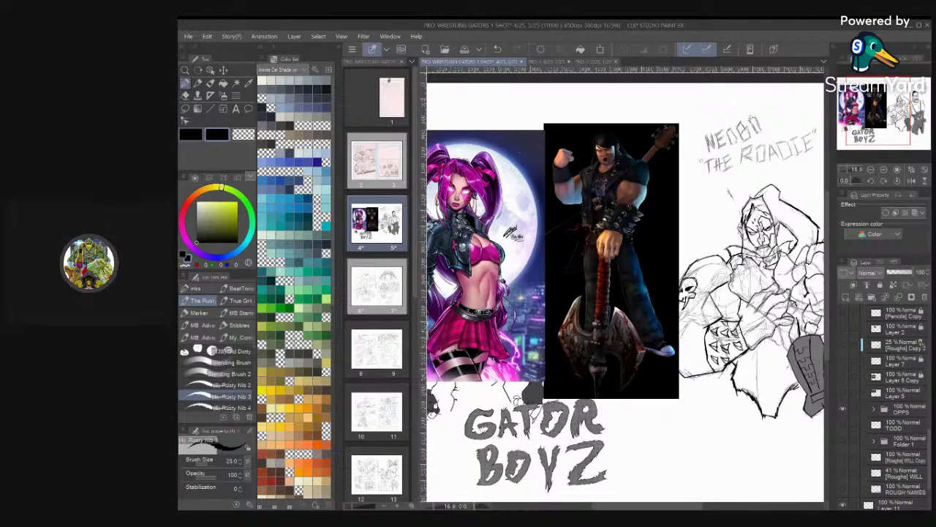
scroll(732, 285, "down", 1)
scroll(732, 286, "up", 3)
scroll(731, 285, "down", 2)
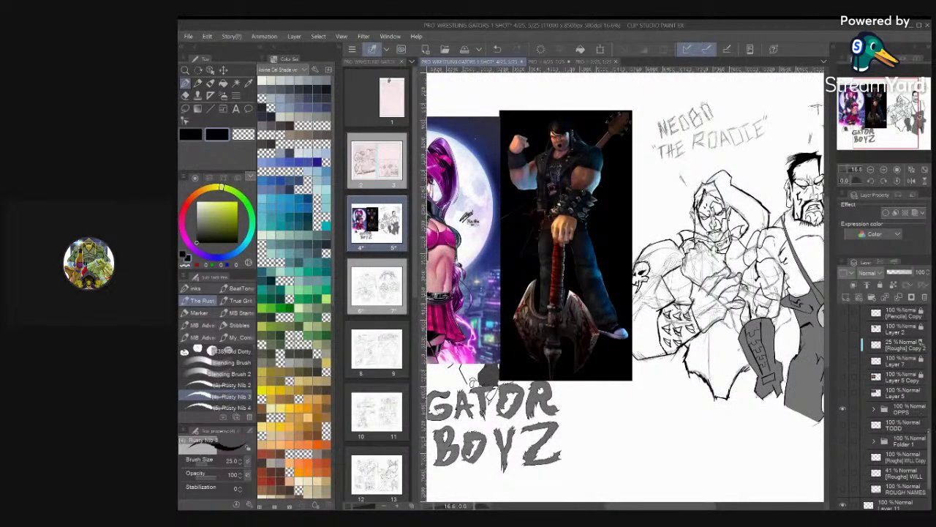
scroll(892, 381, "up", 3)
scroll(878, 381, "up", 7)
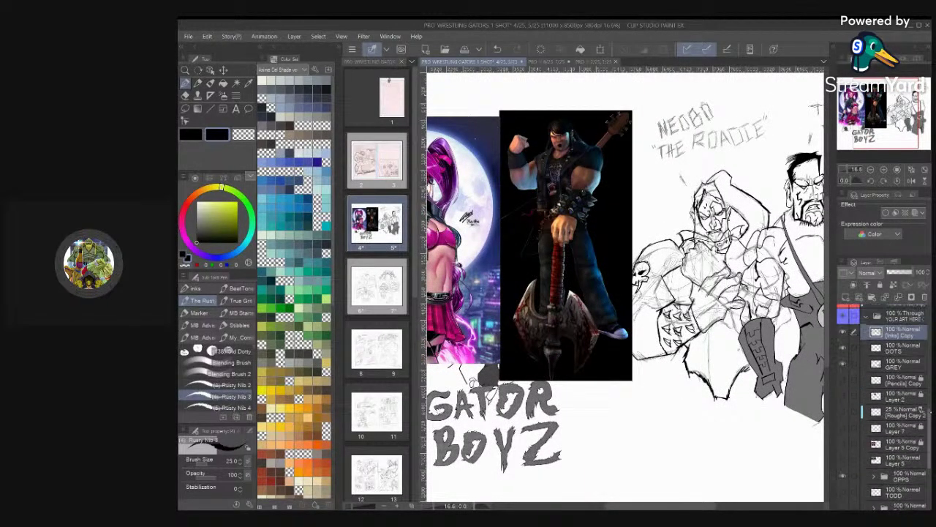
scroll(877, 381, "up", 6)
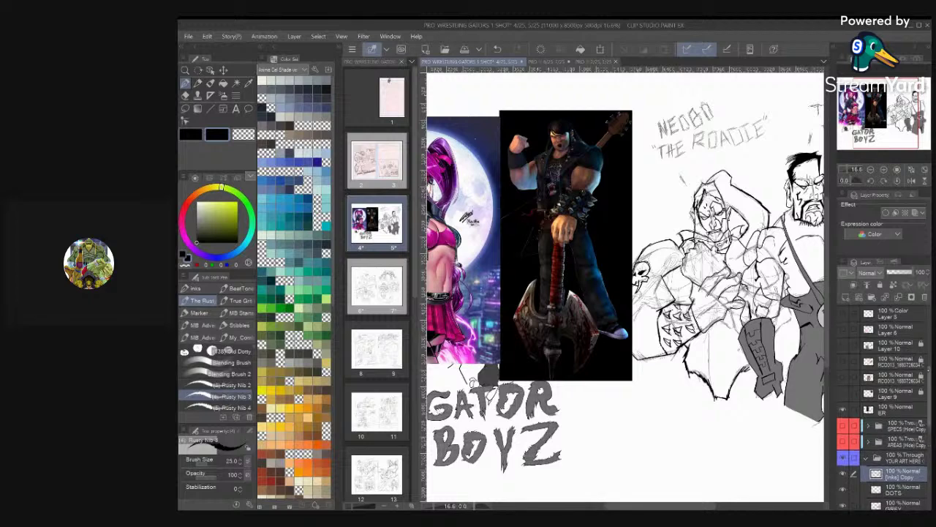
scroll(878, 381, "down", 8)
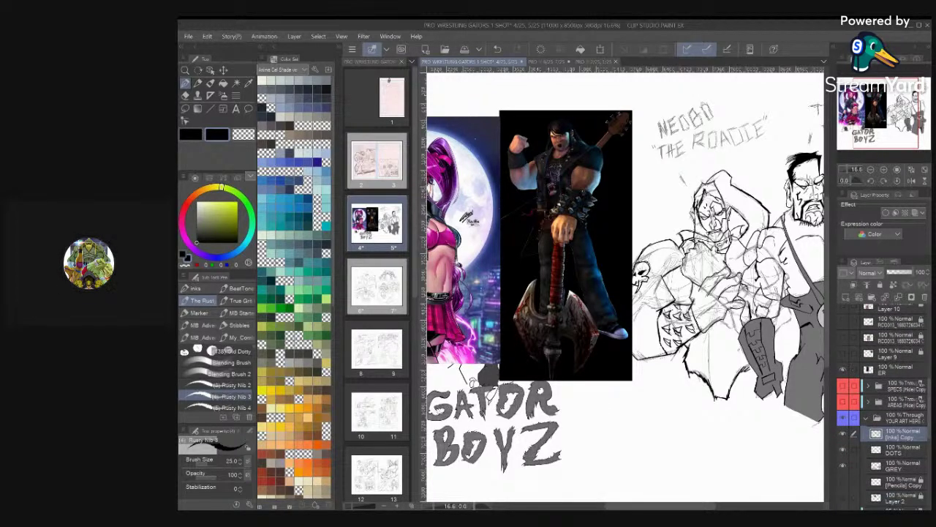
left_click(843, 369)
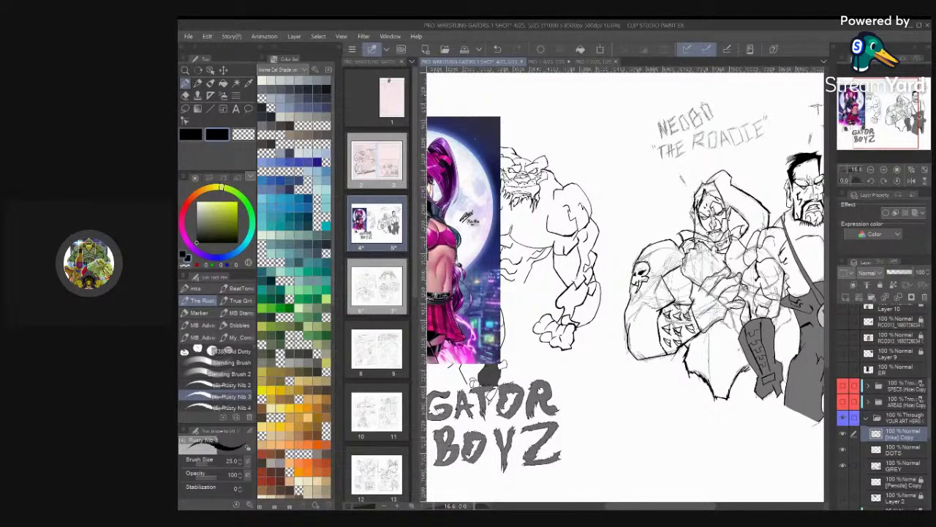
Review the remaining layers, and examine the Roadie's face, collar, chest and skull shoulder close up and beside the neighbouring characters
scroll(881, 402, "down", 4)
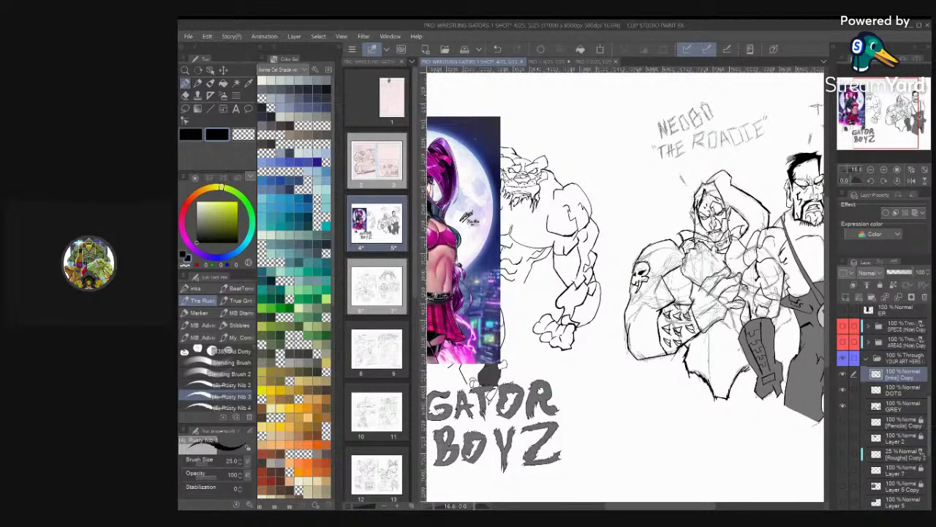
scroll(883, 407, "down", 10)
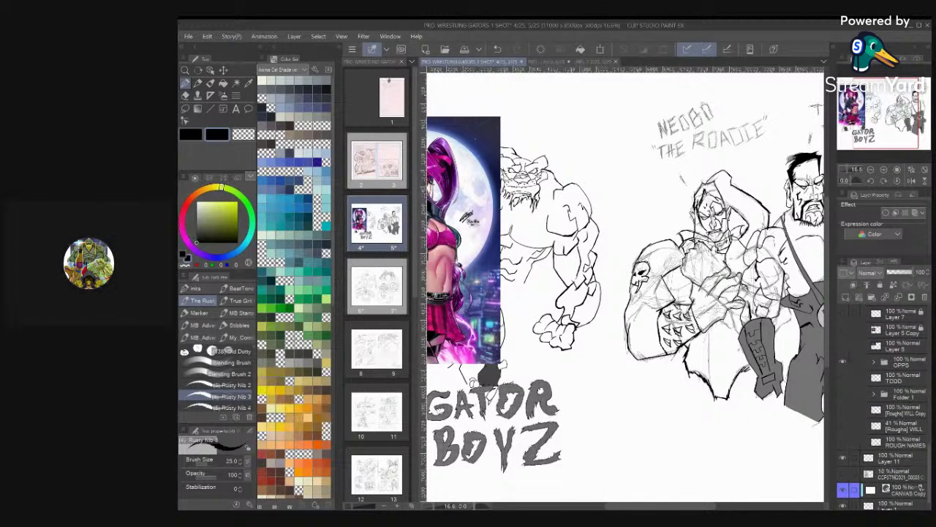
scroll(690, 279, "up", 2)
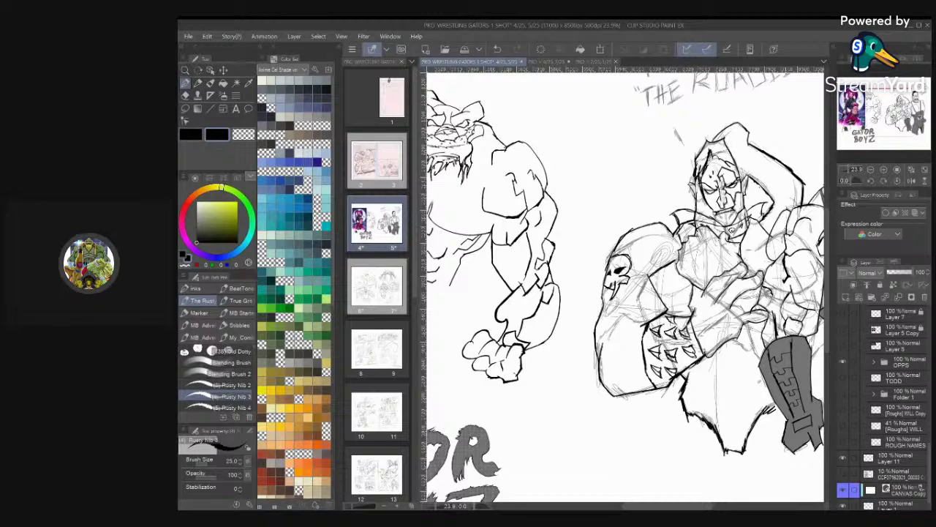
scroll(779, 217, "up", 4)
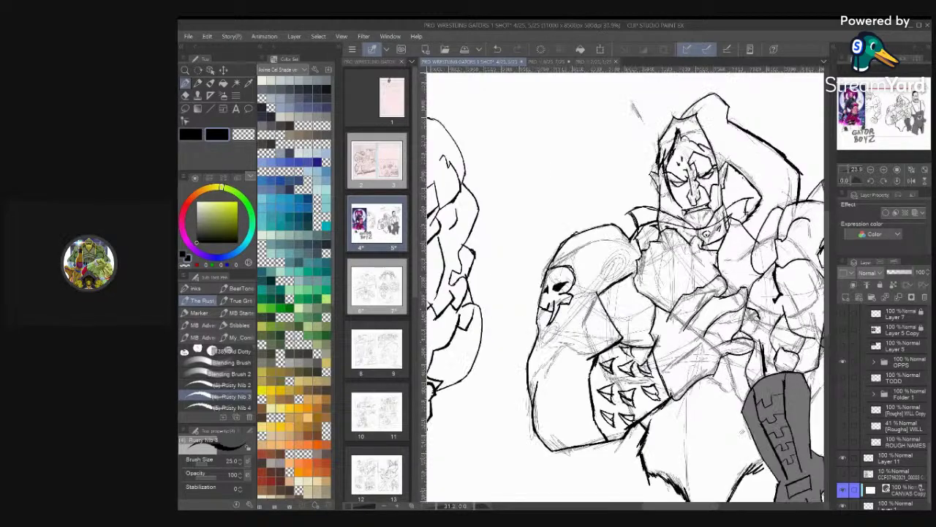
left_click_drag(778, 217, 752, 232)
scroll(754, 307, "down", 4)
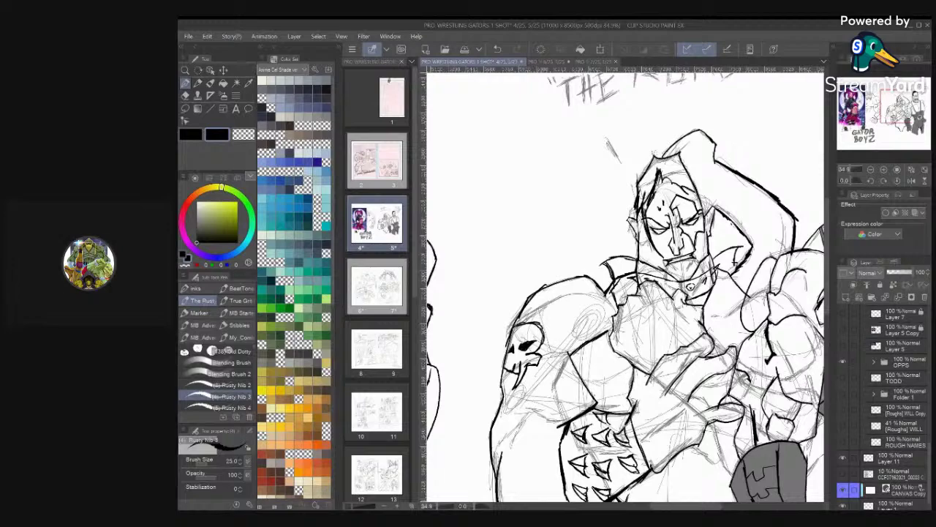
scroll(629, 285, "down", 3)
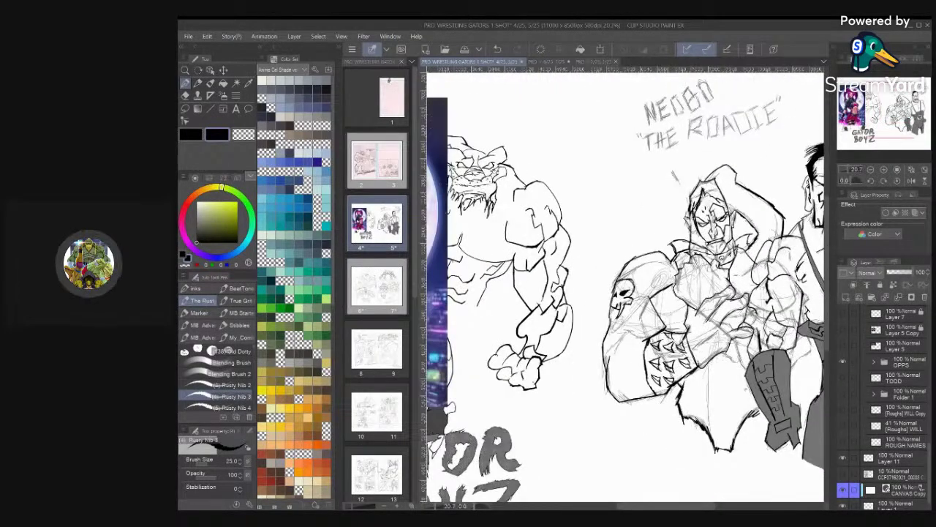
scroll(733, 344, "up", 3)
scroll(762, 393, "down", 3)
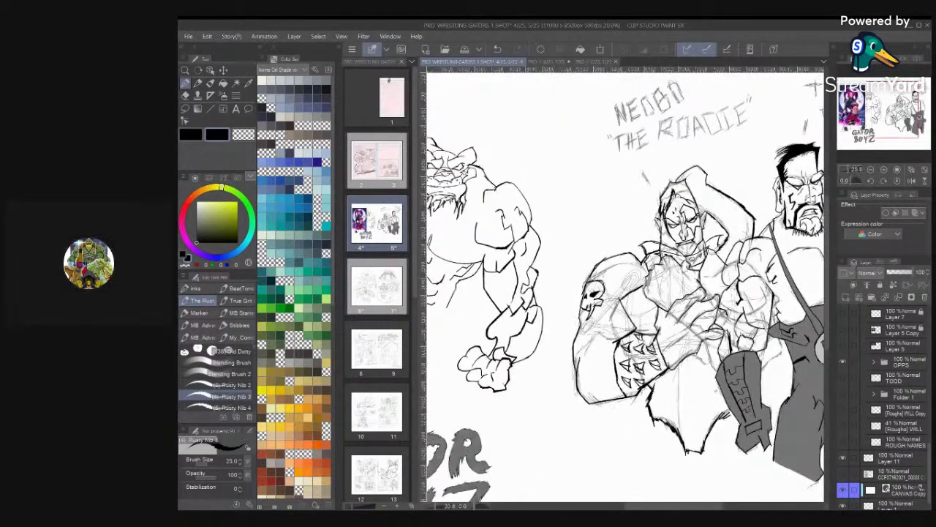
scroll(680, 256, "up", 8)
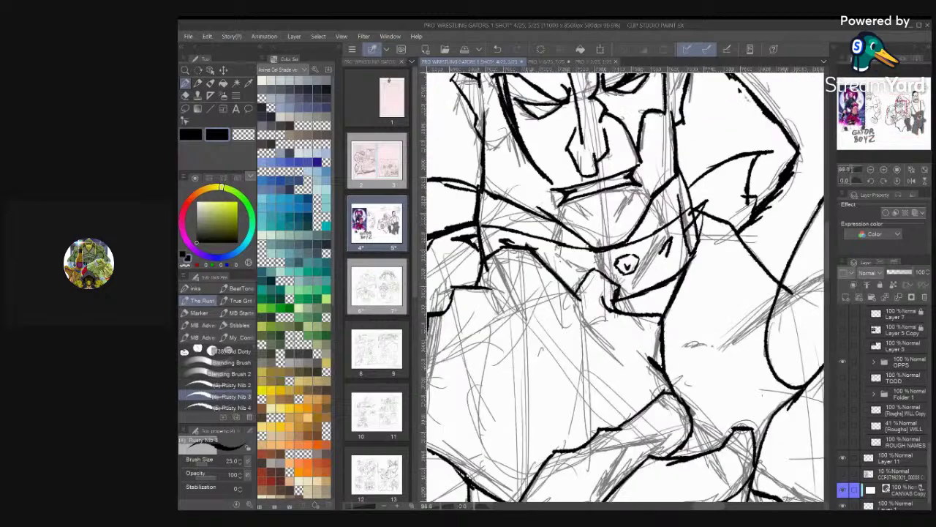
scroll(626, 286, "down", 8)
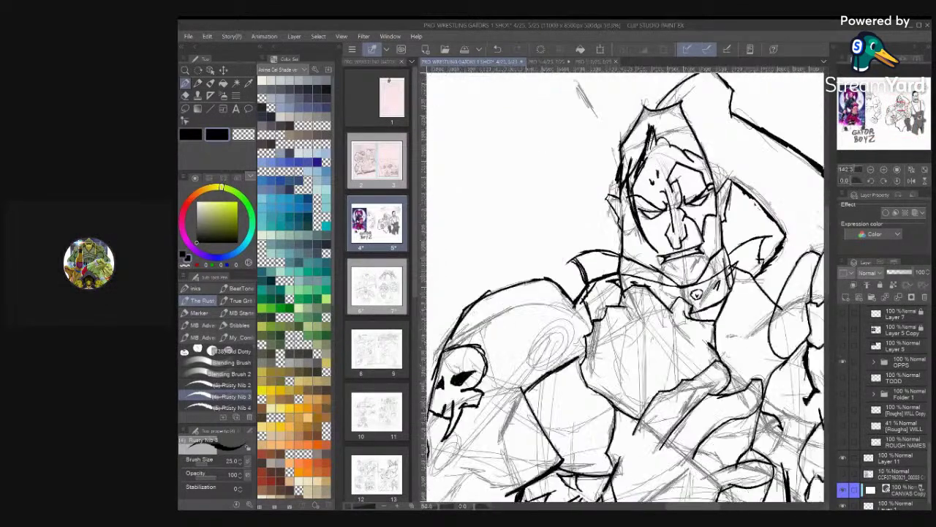
Find Layer 8 holding the pink-haired woman reference picture in the layer stack, hide it, and return to the [Inks] Copy layer
scroll(626, 292, "down", 2)
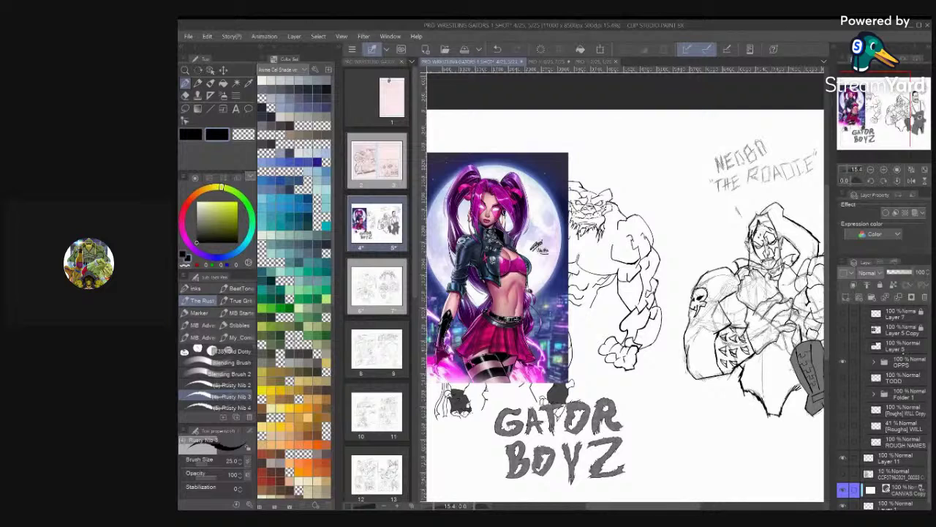
left_click_drag(929, 452, 929, 399)
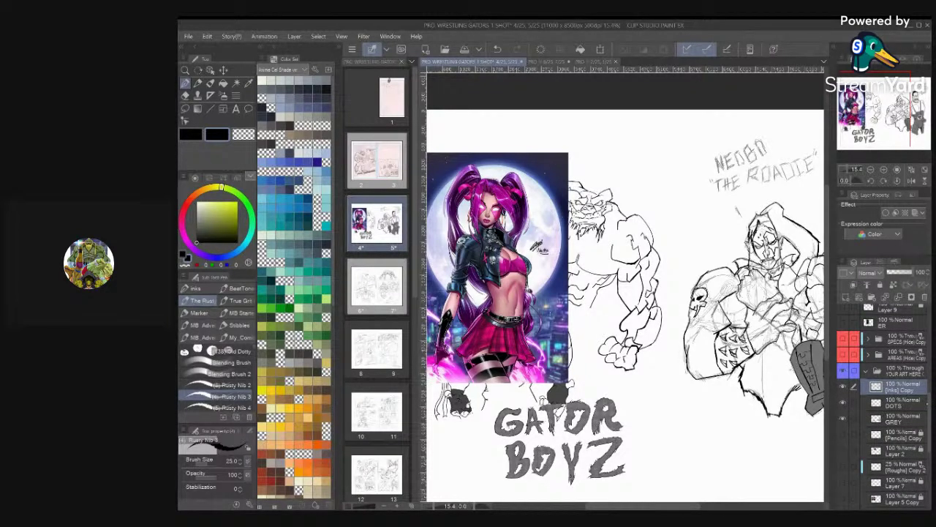
scroll(885, 406, "up", 6)
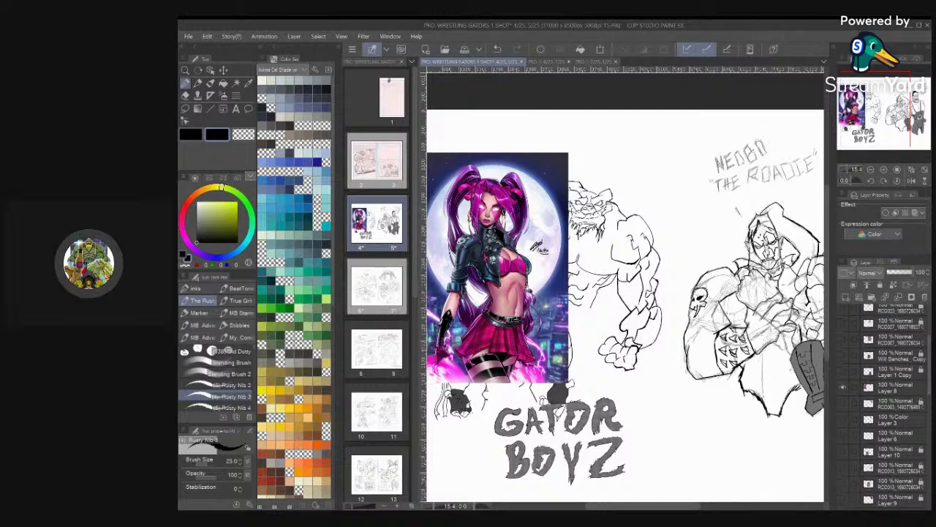
left_click(843, 388)
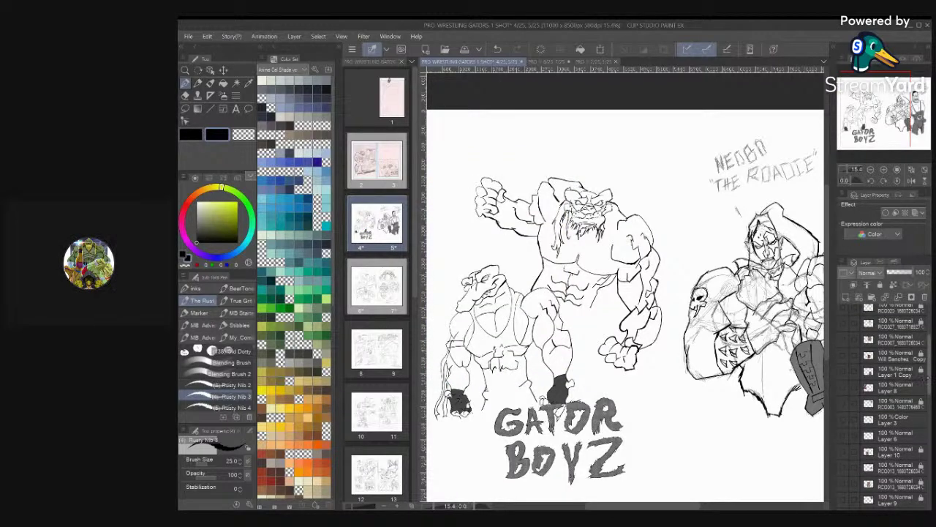
scroll(885, 402, "up", 10)
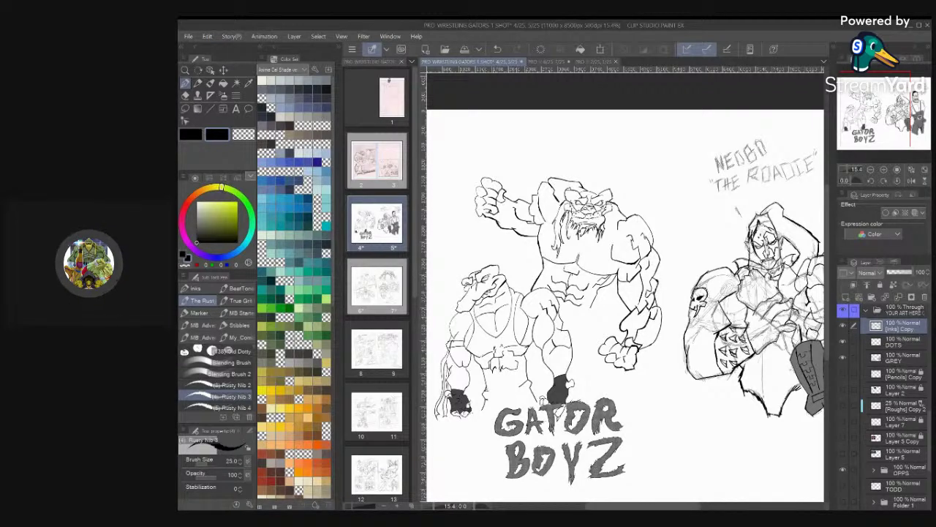
Erase the inked lower edge of the Roadie's skull shoulder and the straight upper-arm line above the spiked cuff
scroll(742, 310, "up", 4)
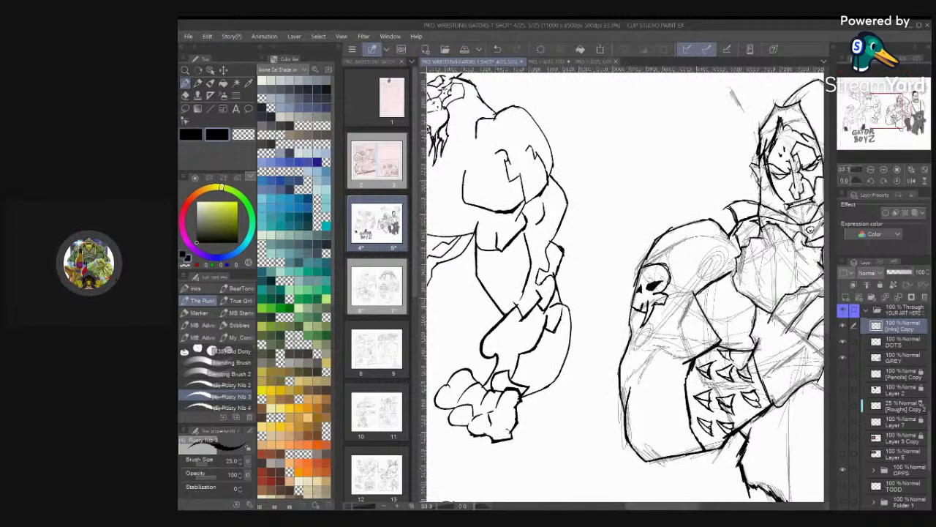
scroll(768, 329, "up", 2)
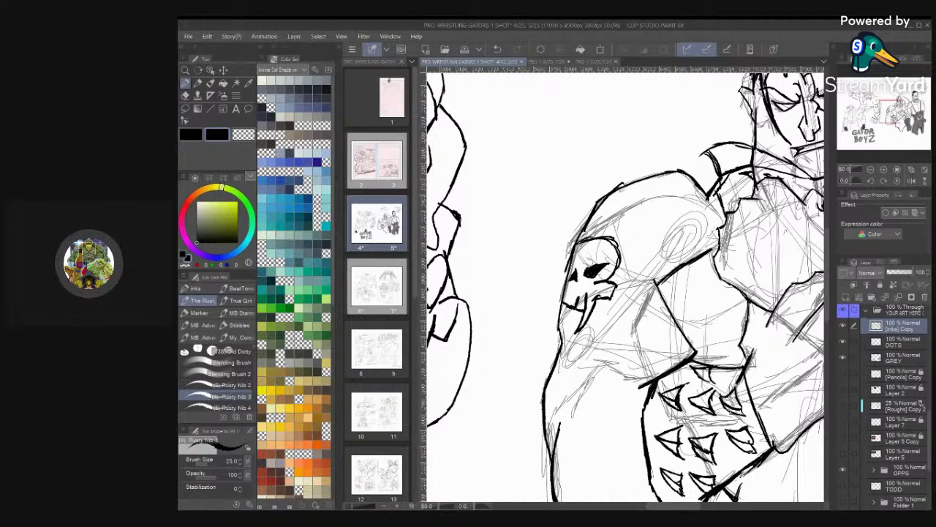
key("c")
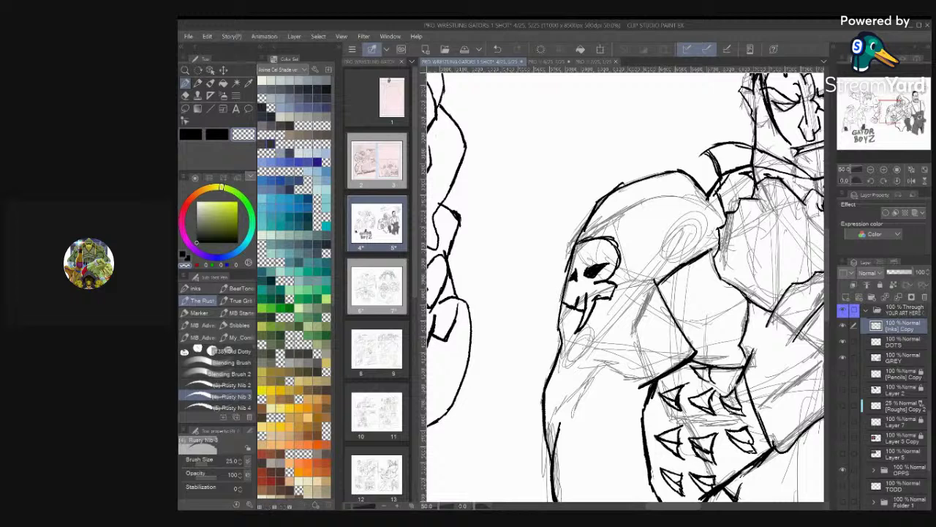
mouse_move(700, 259)
left_mouse_down()
mouse_move(658, 282)
mouse_move(697, 350)
left_mouse_up()
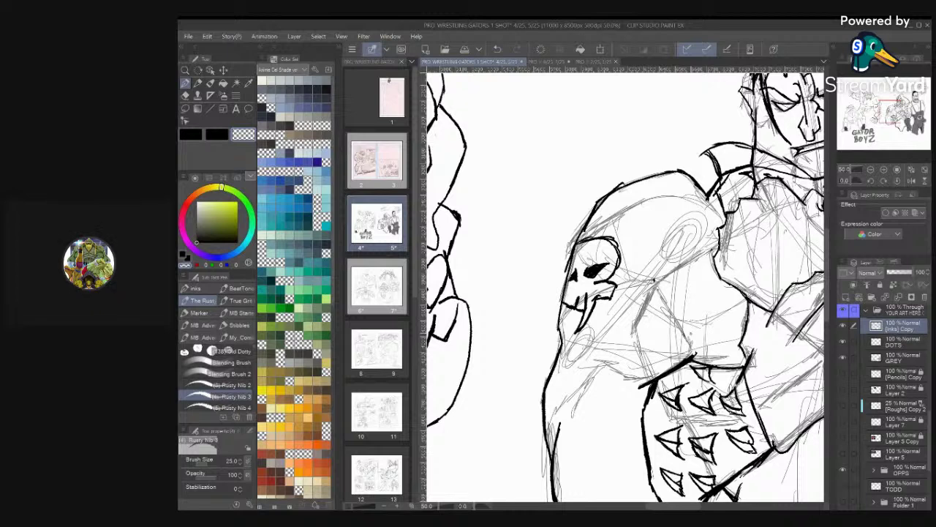
Re-ink the skull shoulder's lower edge with a heavier curve and draw a rounded biceps contour down to the spiked cuff
key("c")
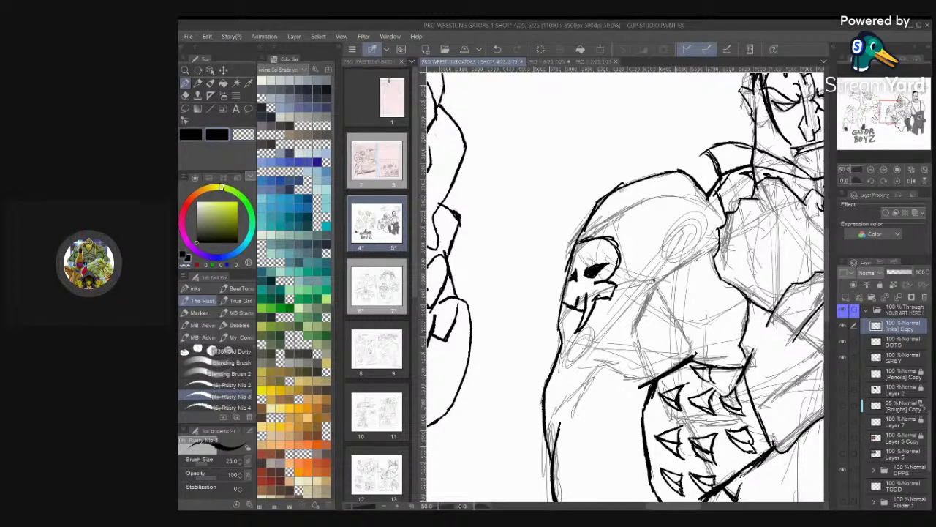
left_click_drag(720, 246, 679, 282)
left_click_drag(671, 285, 713, 261)
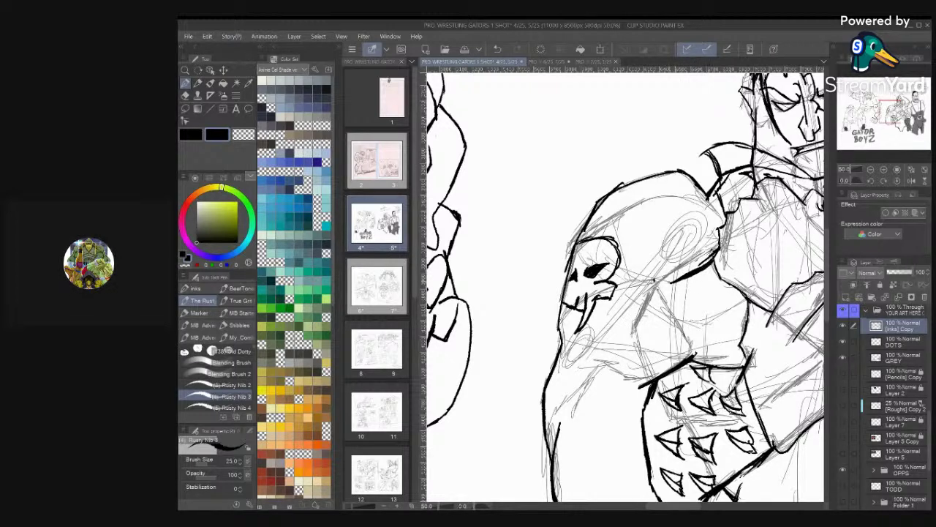
mouse_move(659, 276)
left_mouse_down()
mouse_move(696, 326)
mouse_move(692, 355)
left_mouse_up()
Examine the Roadie's redrawn biceps, cuff, torso and trunks at several zoom levels and beside the neighbouring characters
scroll(742, 220, "down", 3)
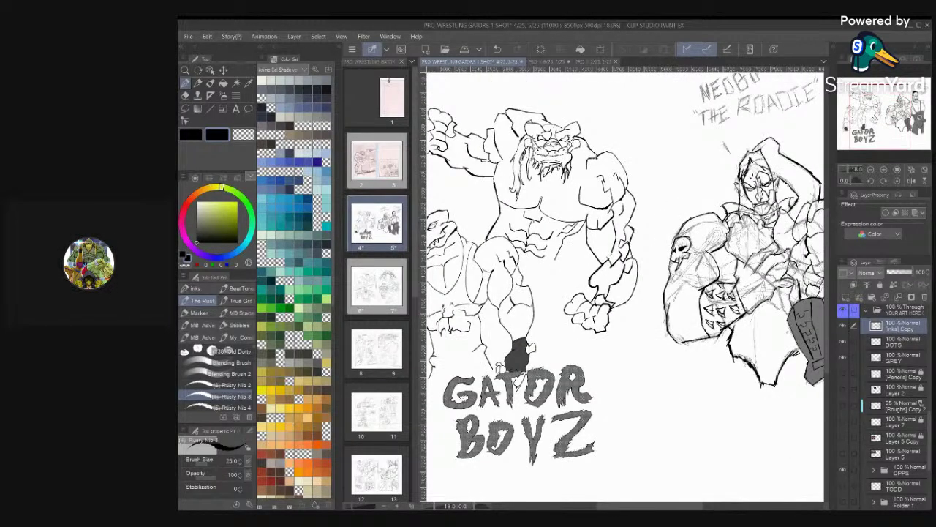
scroll(793, 252, "up", 1)
scroll(625, 285, "up", 2)
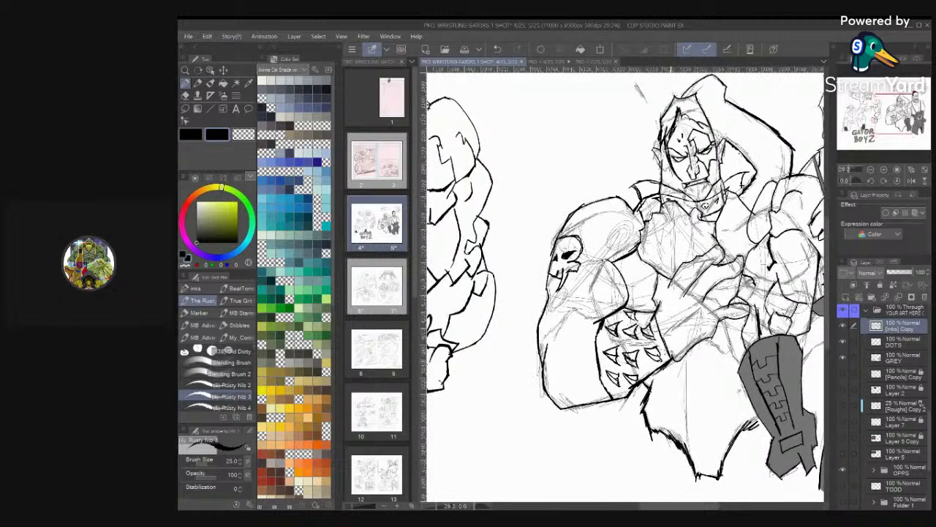
scroll(625, 285, "up", 2)
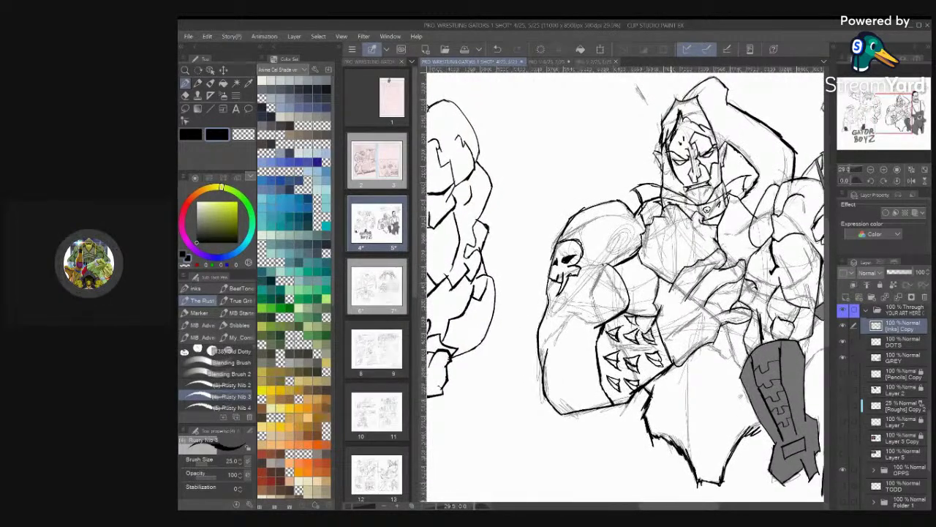
scroll(625, 285, "down", 2)
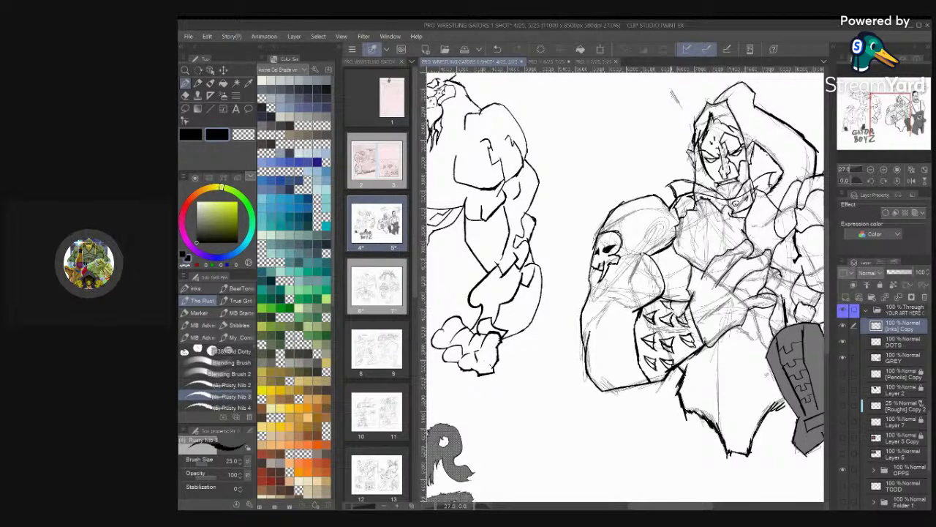
scroll(731, 382, "up", 3)
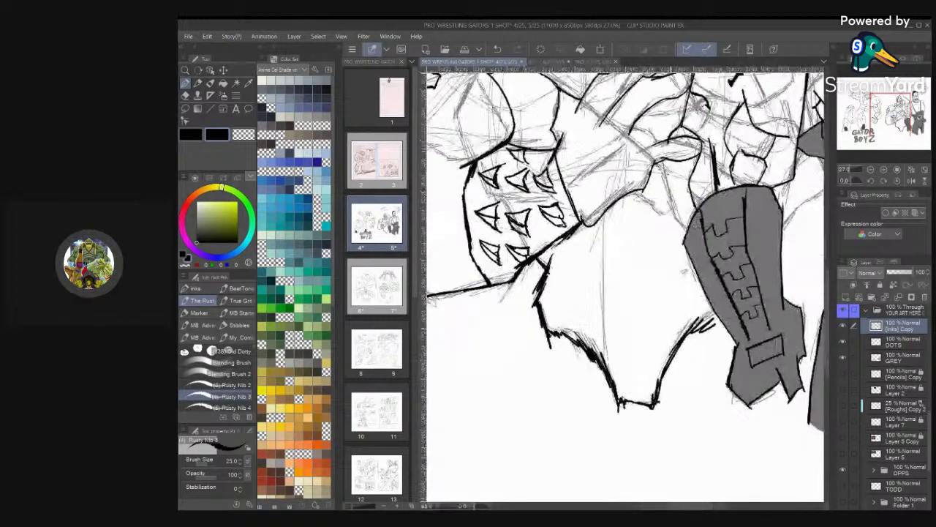
scroll(724, 439, "down", 2)
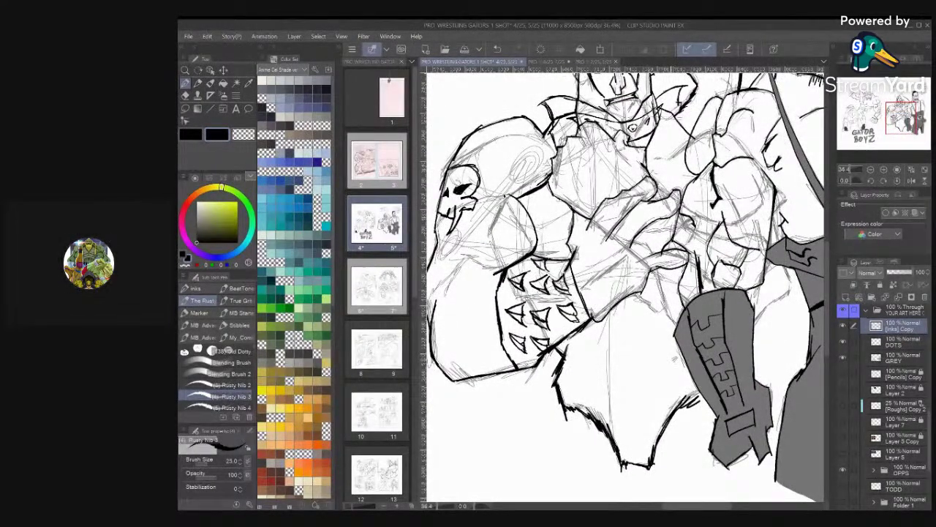
scroll(626, 285, "up", 1)
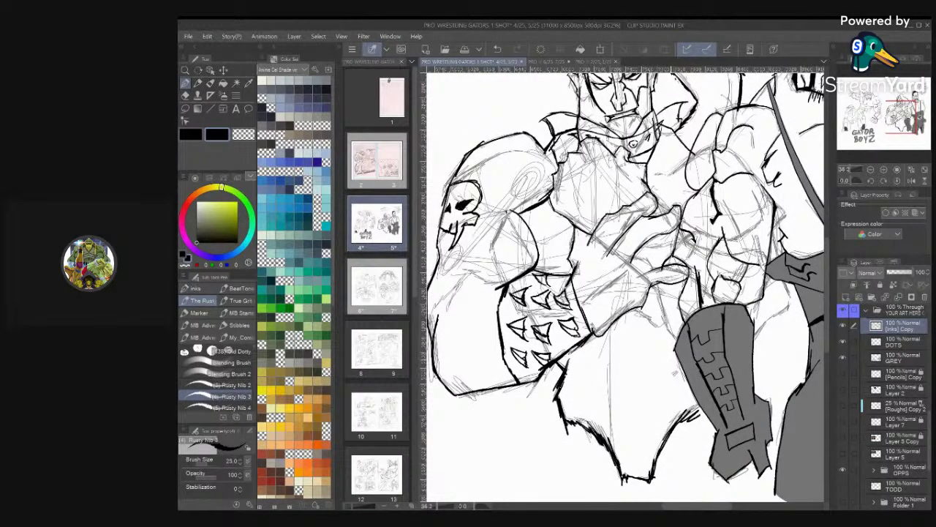
scroll(626, 285, "down", 1)
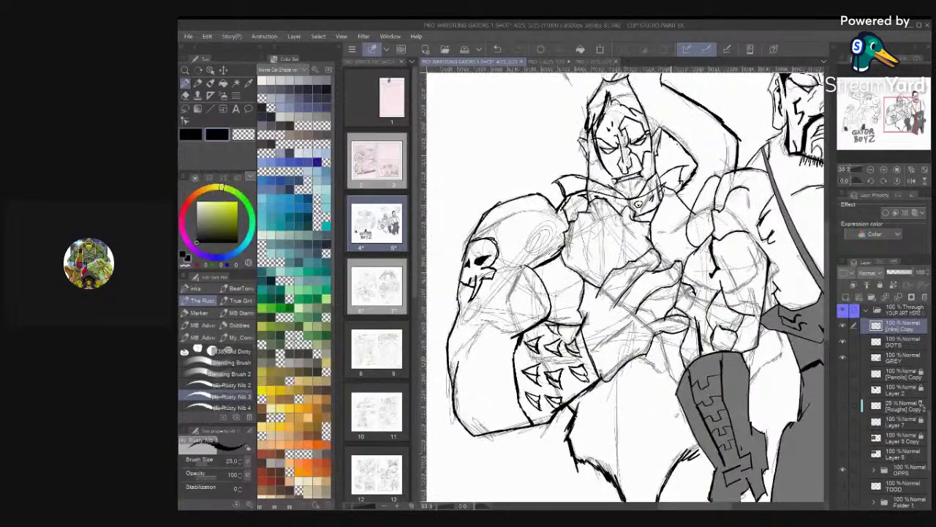
scroll(626, 285, "up", 2)
scroll(625, 285, "down", 1)
scroll(625, 285, "down", 1)
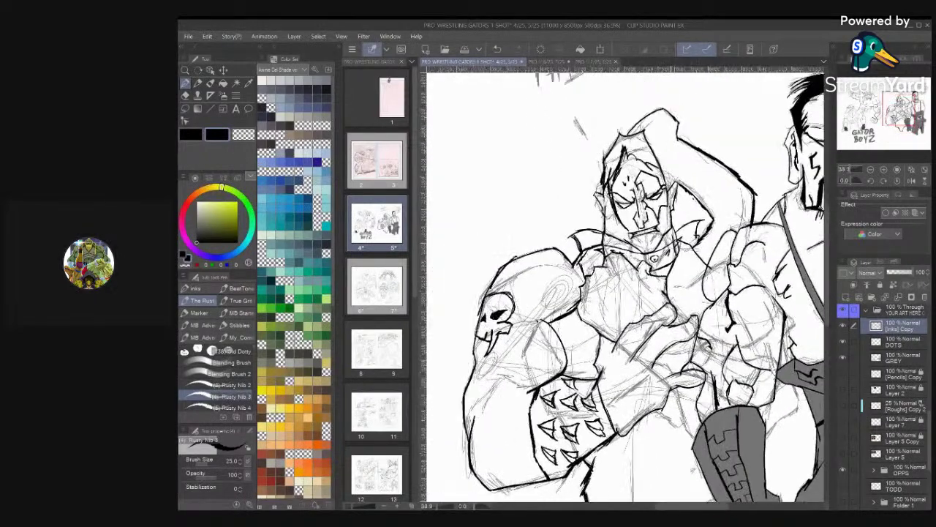
scroll(625, 285, "up", 2)
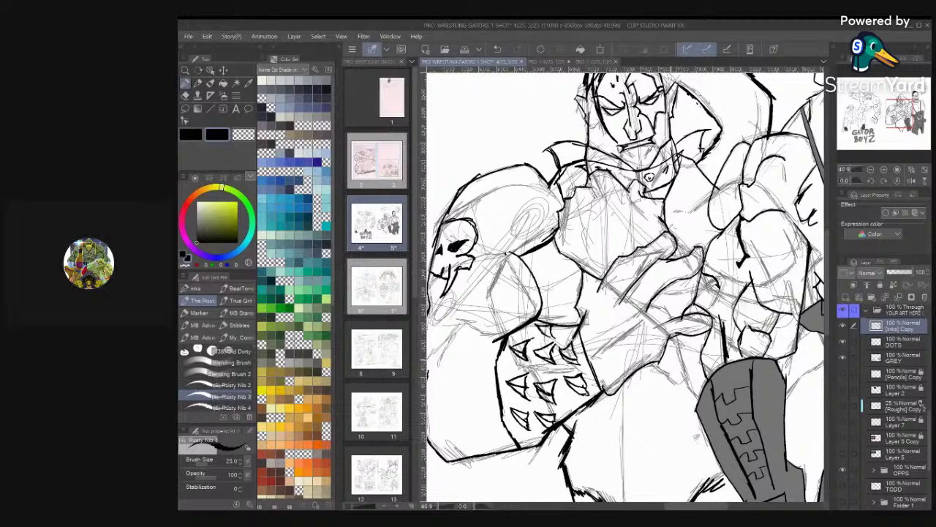
scroll(625, 285, "down", 2)
scroll(626, 285, "down", 1)
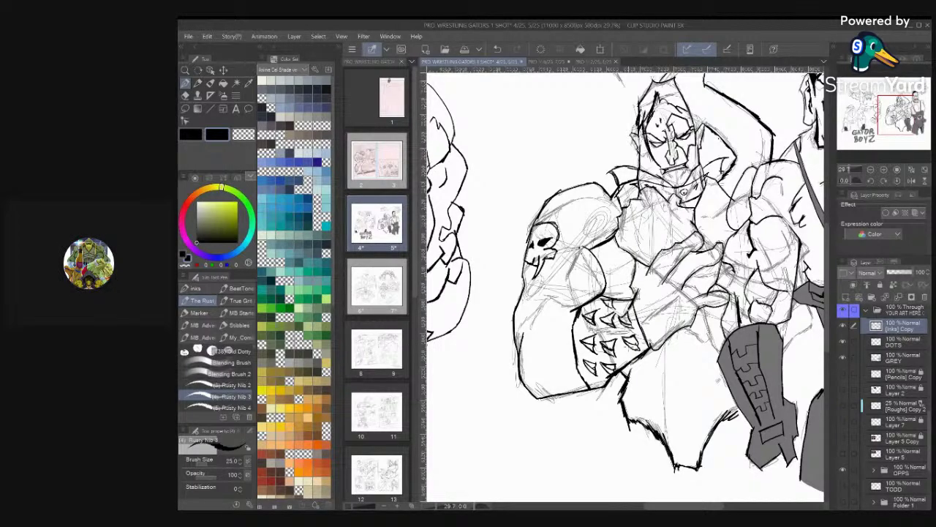
Erase the stray crossing ink lines where the Roadie's collar band meets the side of his neck, beside the collar flap
scroll(625, 286, "up", 5)
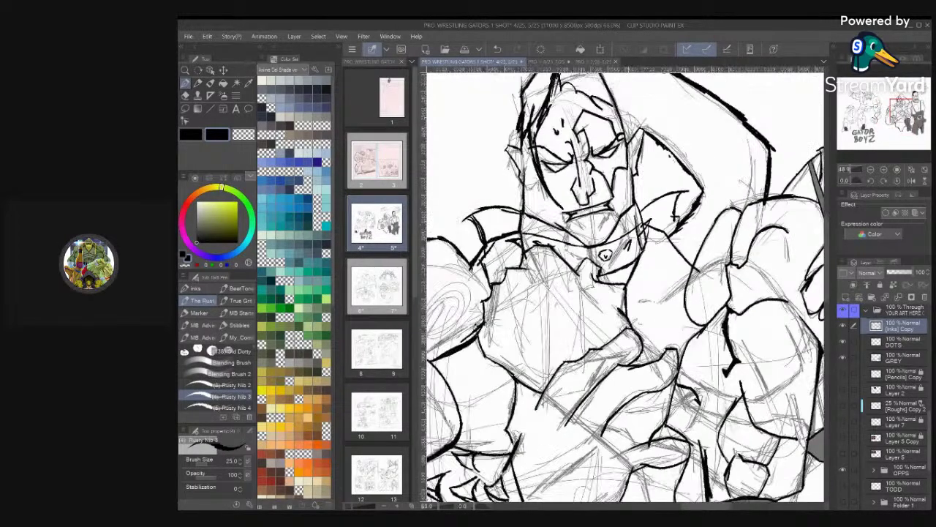
scroll(624, 288, "up", 5)
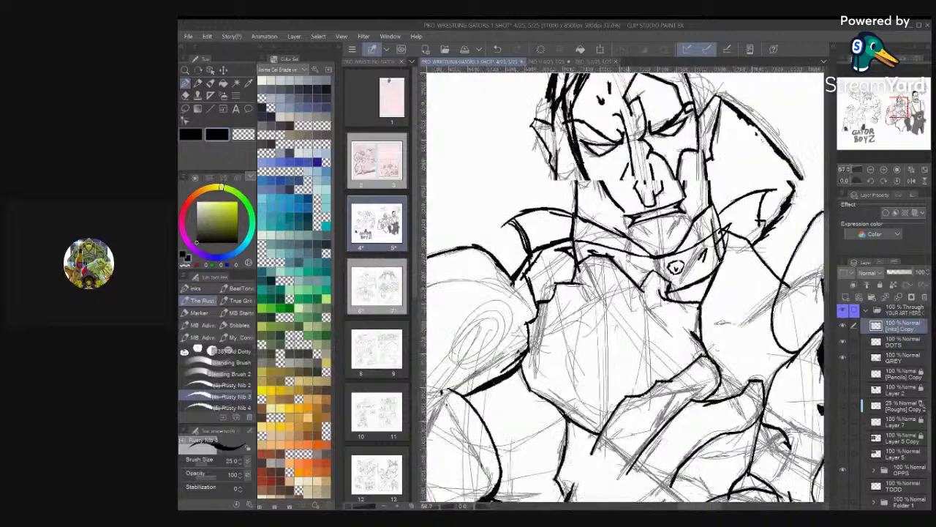
scroll(625, 287, "up", 2)
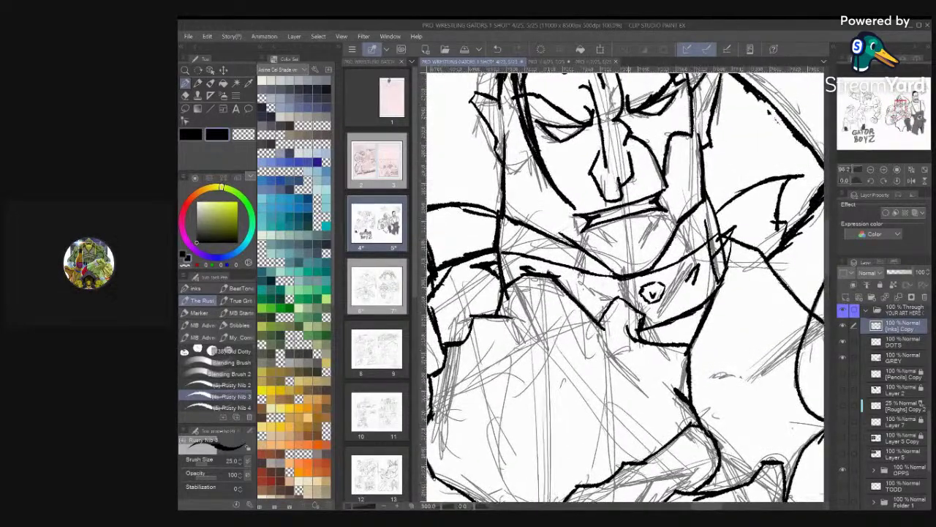
scroll(625, 288, "up", 2)
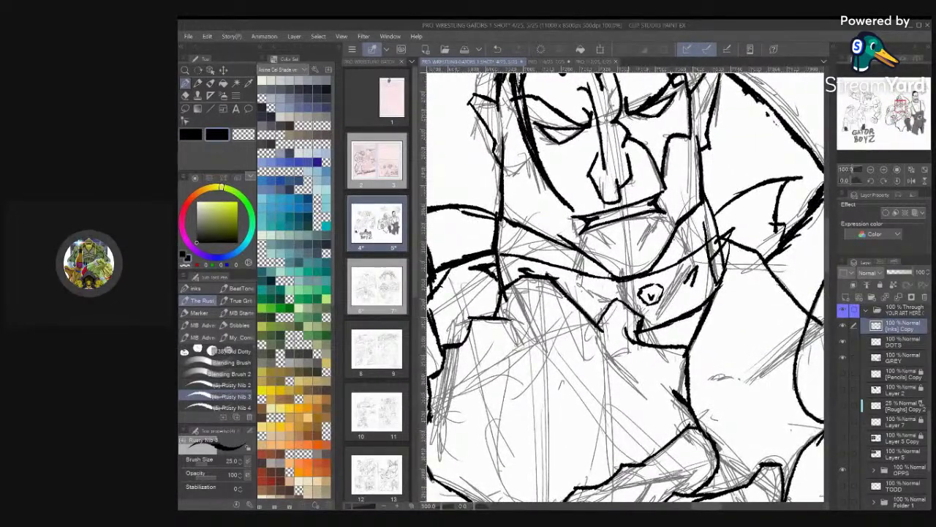
key("c")
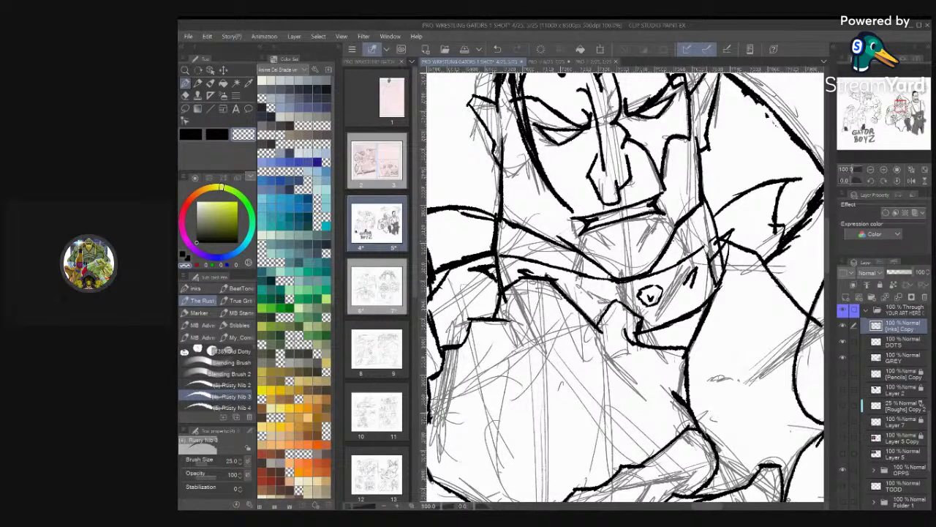
mouse_move(708, 257)
left_mouse_down()
mouse_move(714, 283)
mouse_move(716, 264)
left_mouse_up()
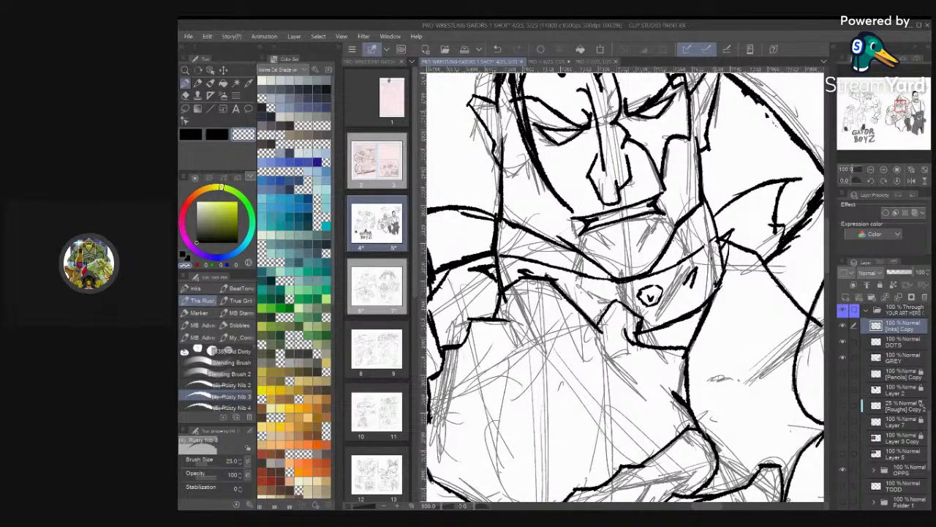
left_click_drag(733, 230, 723, 260)
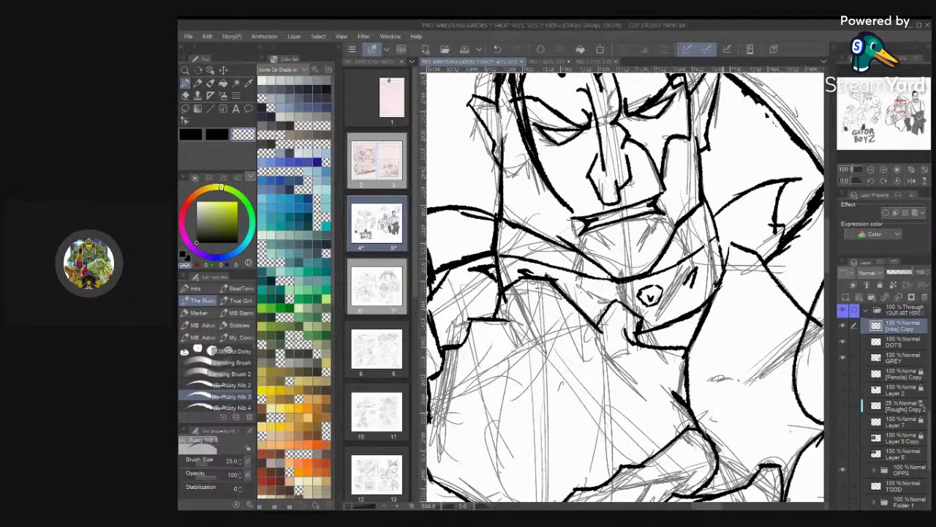
Re-ink the end of the collar band's upper edge up to the neck line, and check it against the chest
key("c")
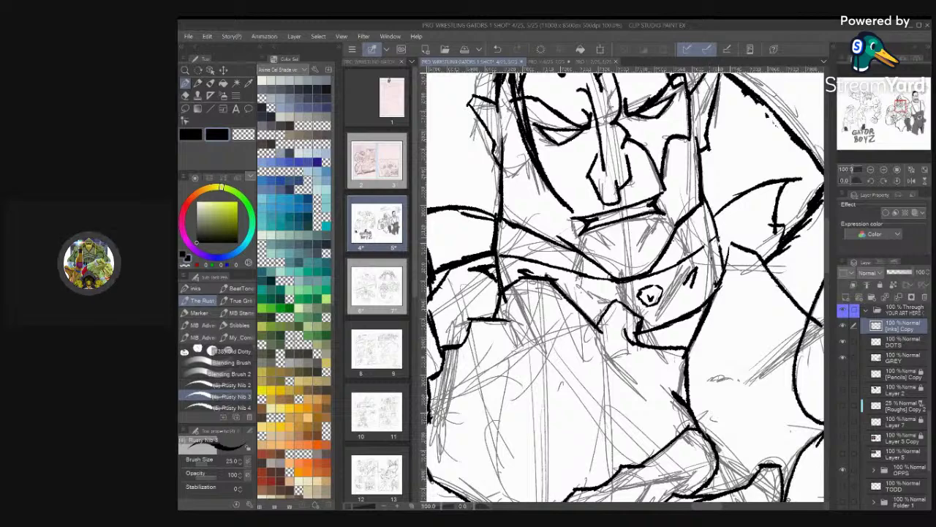
left_click_drag(695, 253, 712, 242)
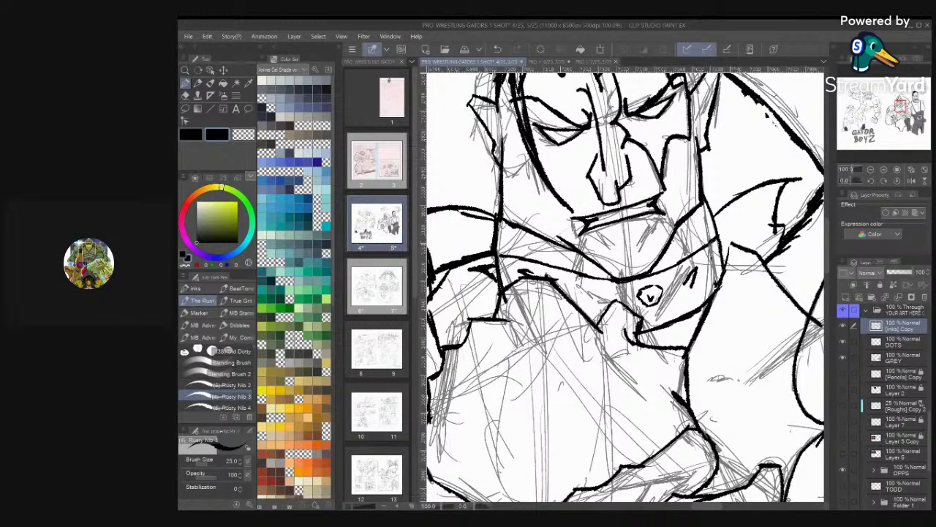
scroll(776, 136, "down", 1)
scroll(724, 218, "up", 2)
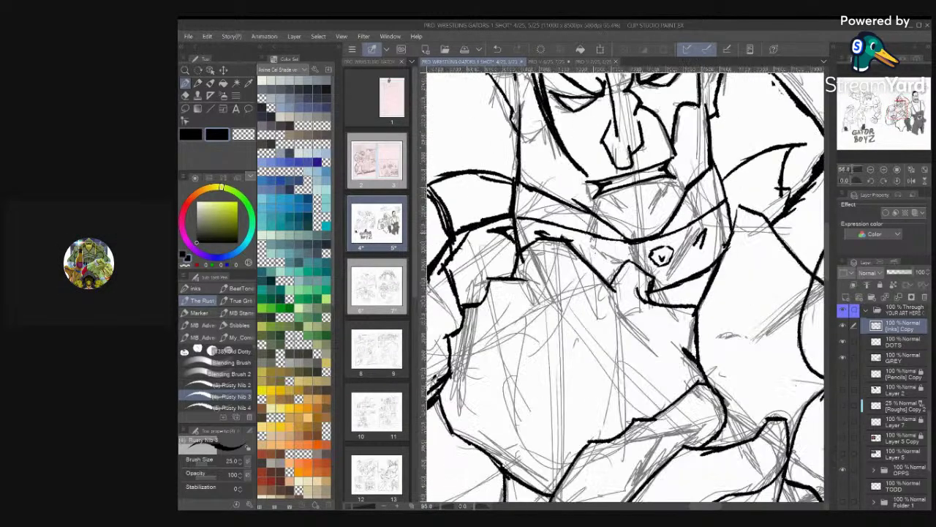
Thicken the ink lines where the hooded wrestler's skull collar meets the chest and shoulder on both sides
mouse_move(725, 220)
left_mouse_down()
mouse_move(739, 192)
mouse_move(725, 234)
left_mouse_up()
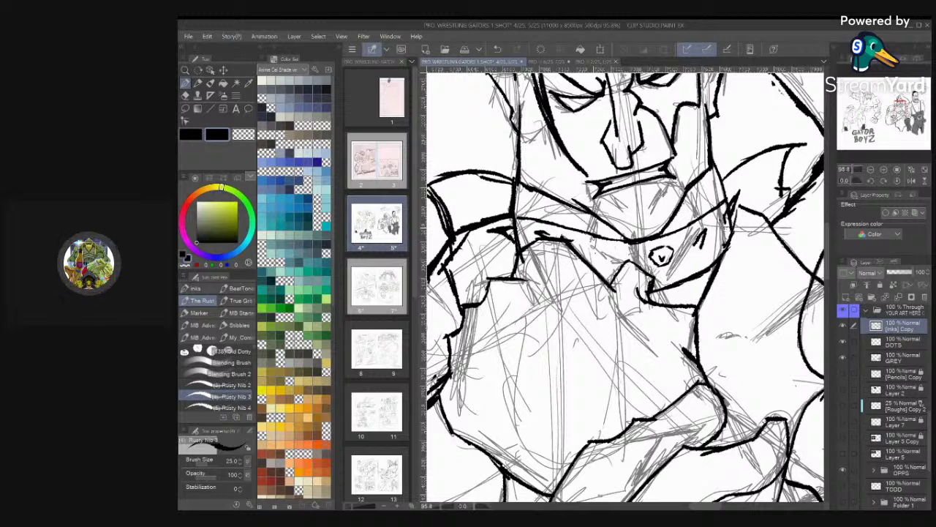
left_click_drag(498, 231, 517, 249)
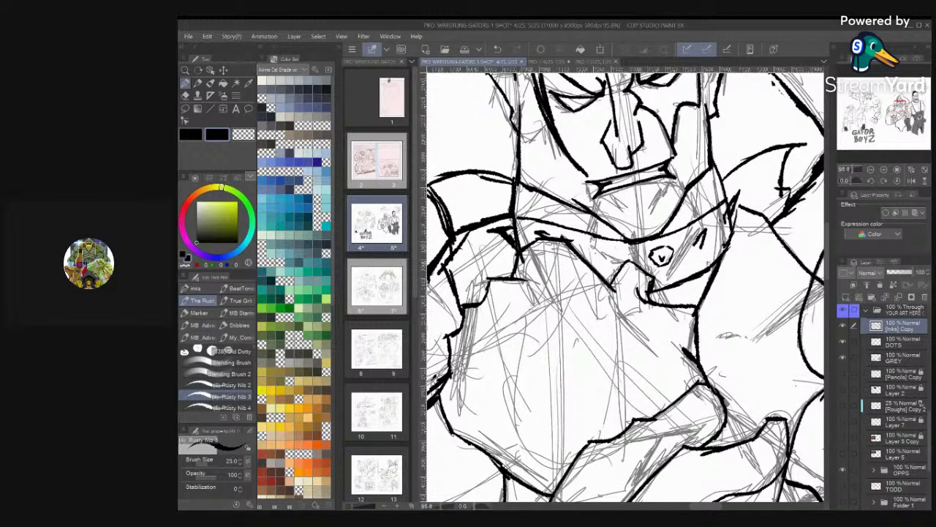
mouse_move(705, 228)
left_mouse_down()
mouse_move(711, 247)
mouse_move(696, 245)
mouse_move(737, 212)
left_mouse_up()
scroll(757, 209, "down", 8)
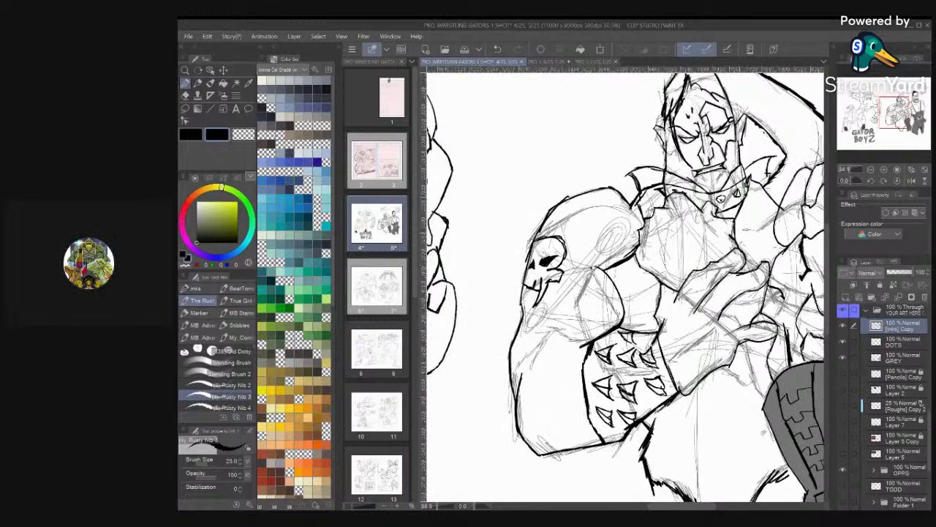
Look over the inked hooded wrestler and the whole two-page spread, and save the file
scroll(625, 286, "down", 2)
scroll(625, 286, "up", 1)
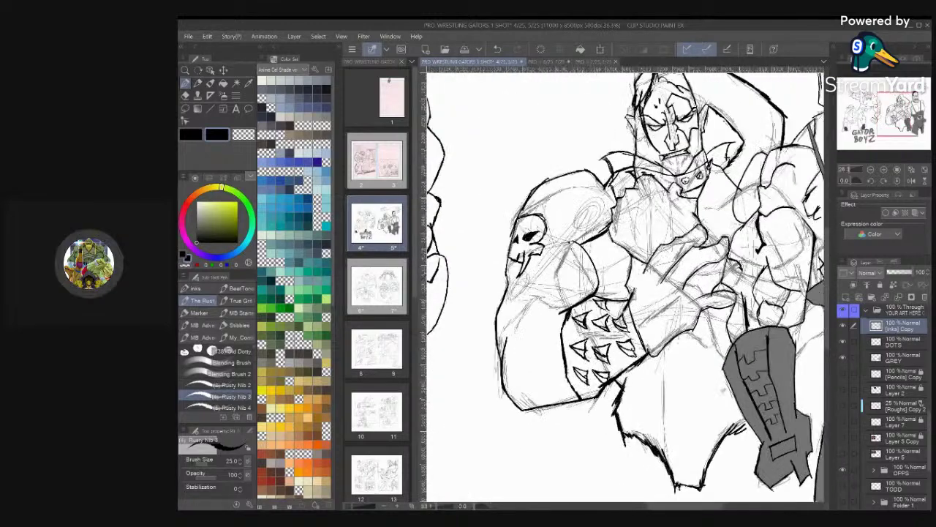
scroll(626, 285, "up", 1)
scroll(713, 274, "down", 2)
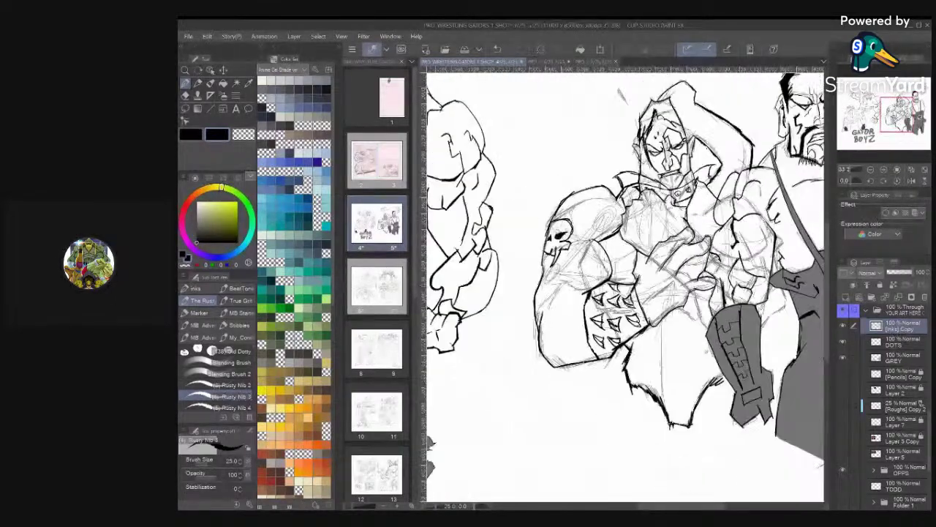
scroll(713, 274, "up", 2)
scroll(713, 275, "down", 3)
scroll(625, 285, "up", 4)
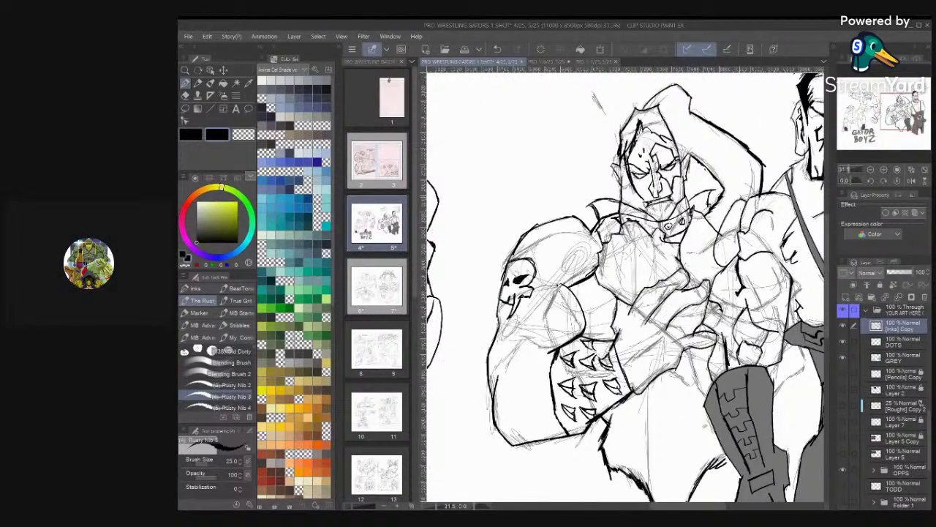
scroll(626, 286, "down", 1)
scroll(625, 287, "up", 1)
scroll(626, 285, "up", 2)
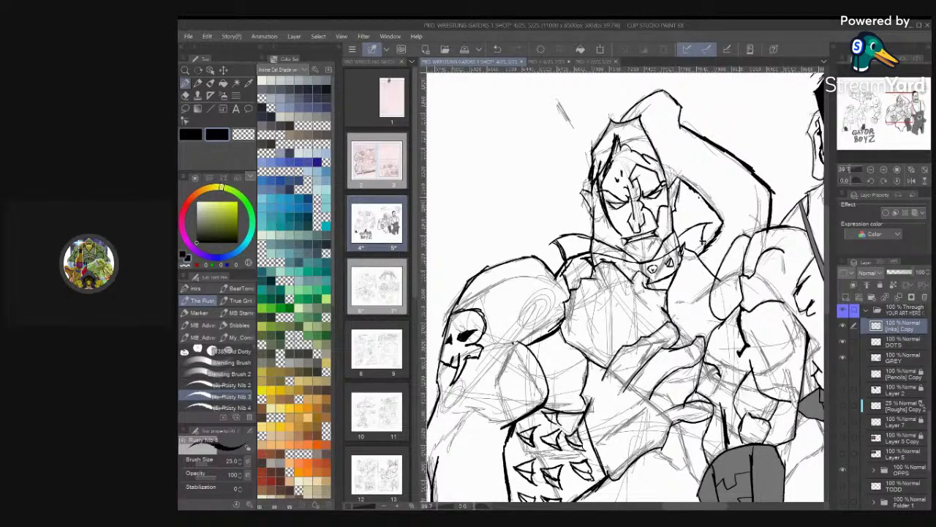
scroll(625, 286, "down", 3)
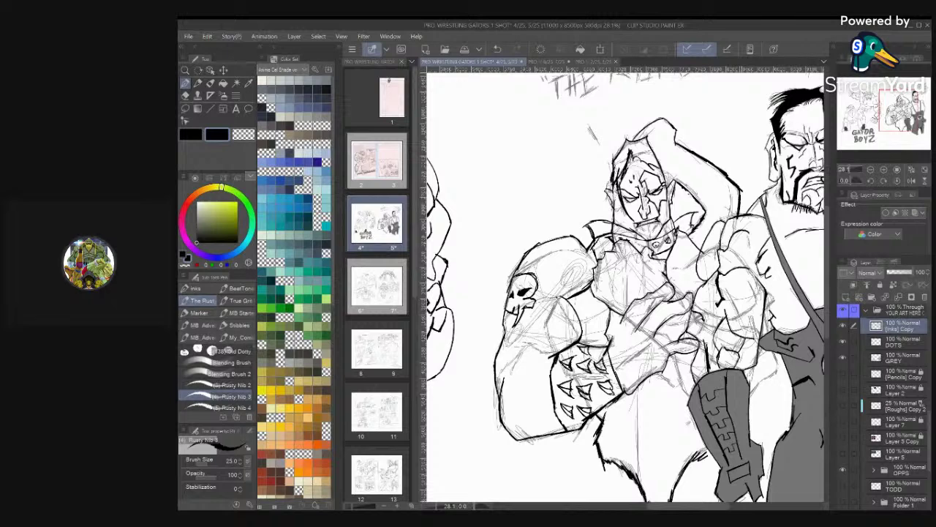
scroll(625, 285, "down", 2)
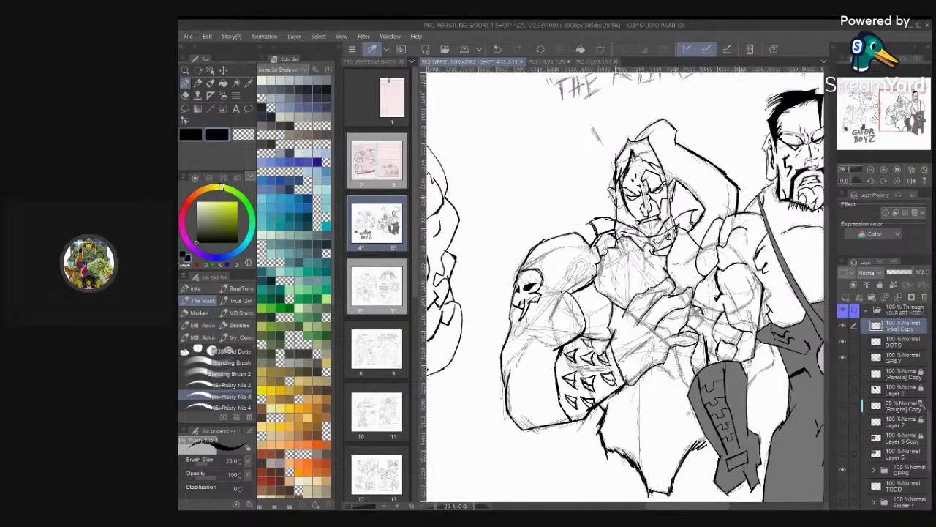
scroll(625, 285, "up", 1)
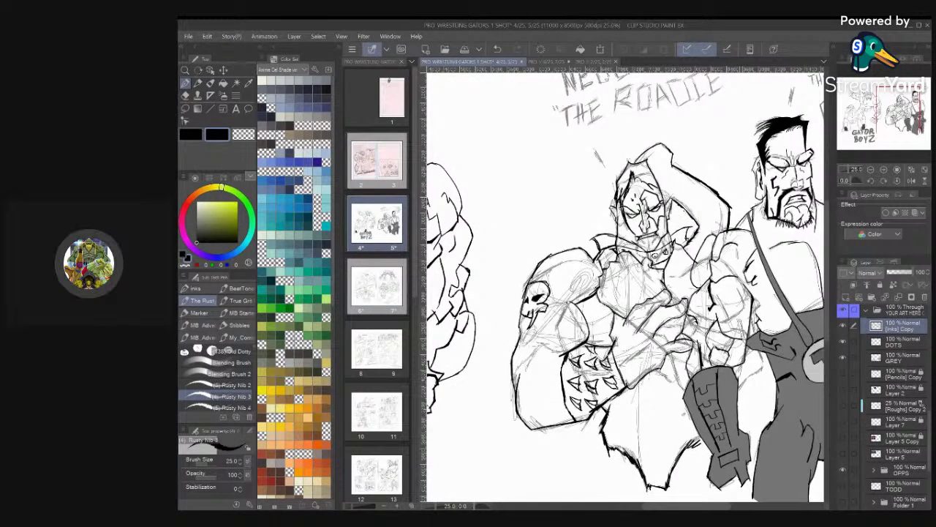
scroll(625, 285, "down", 1)
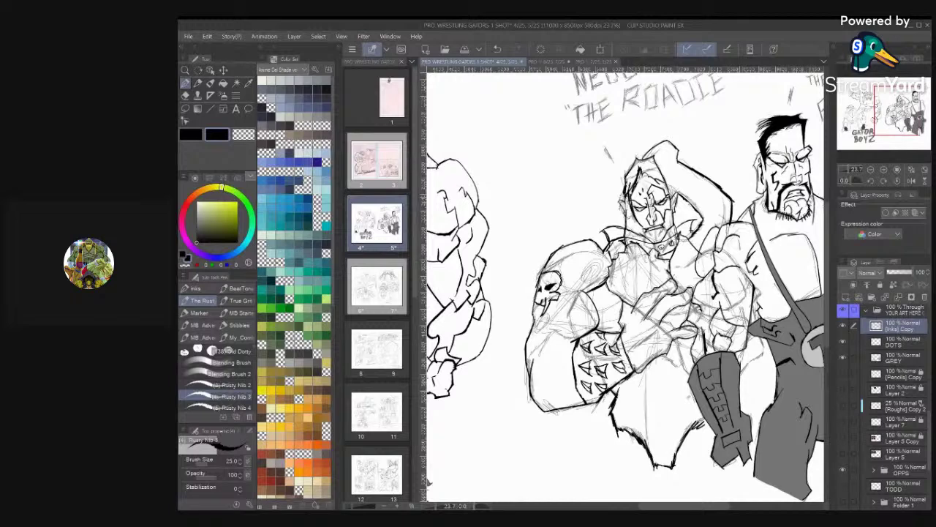
scroll(625, 286, "down", 2)
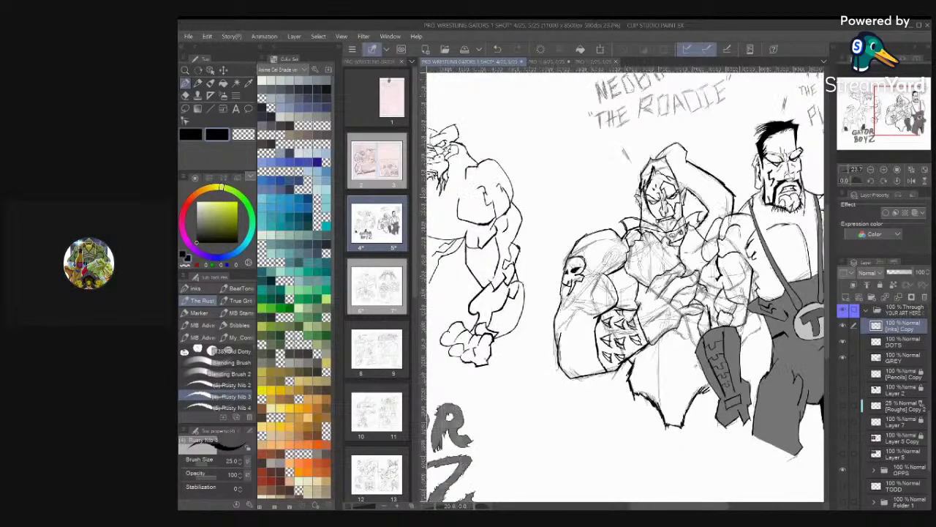
scroll(625, 286, "down", 3)
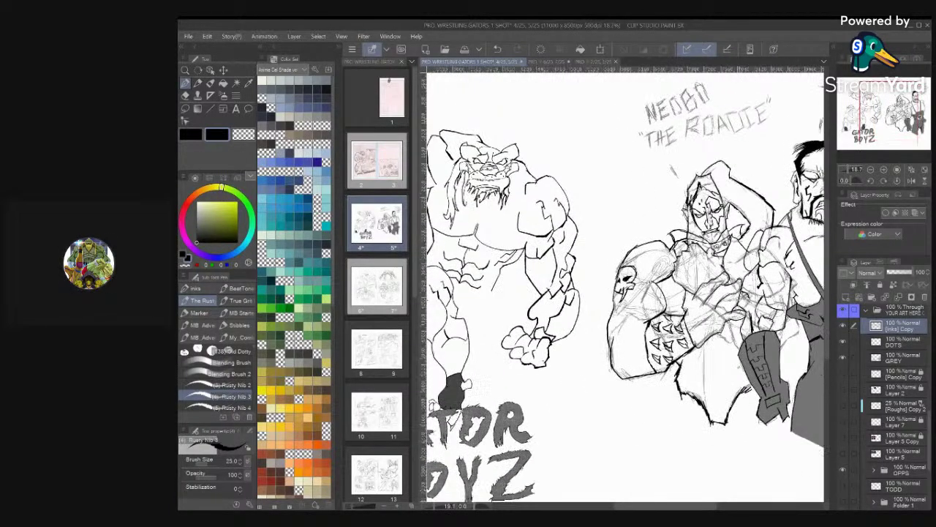
scroll(626, 285, "down", 1)
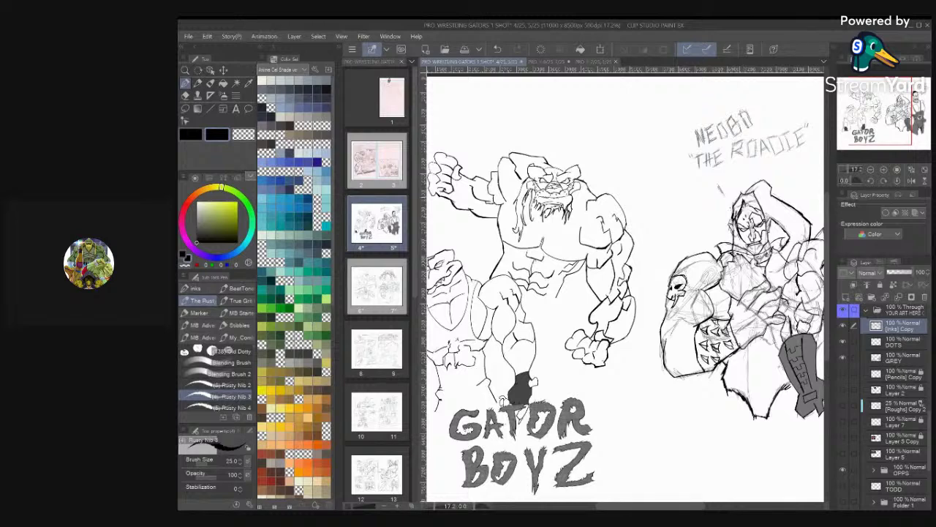
scroll(626, 285, "down", 3)
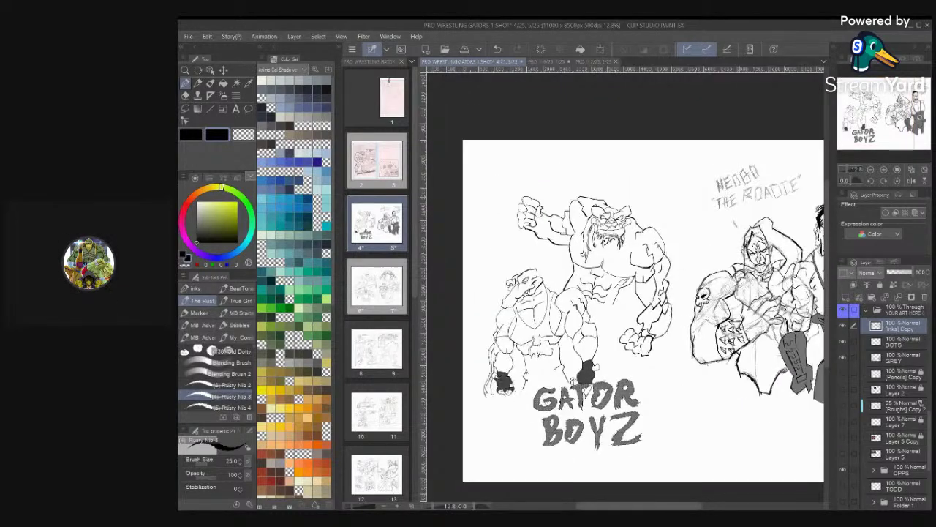
scroll(625, 285, "down", 1)
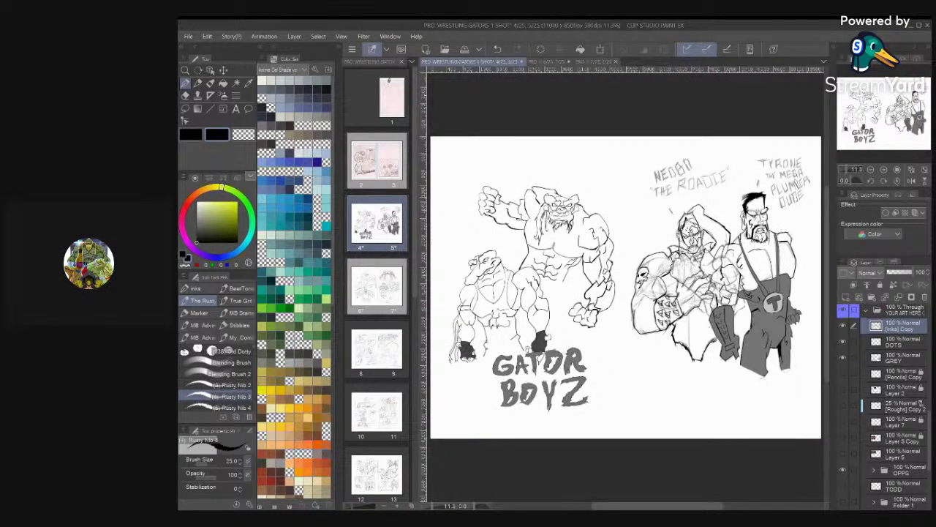
key("ctrl+s")
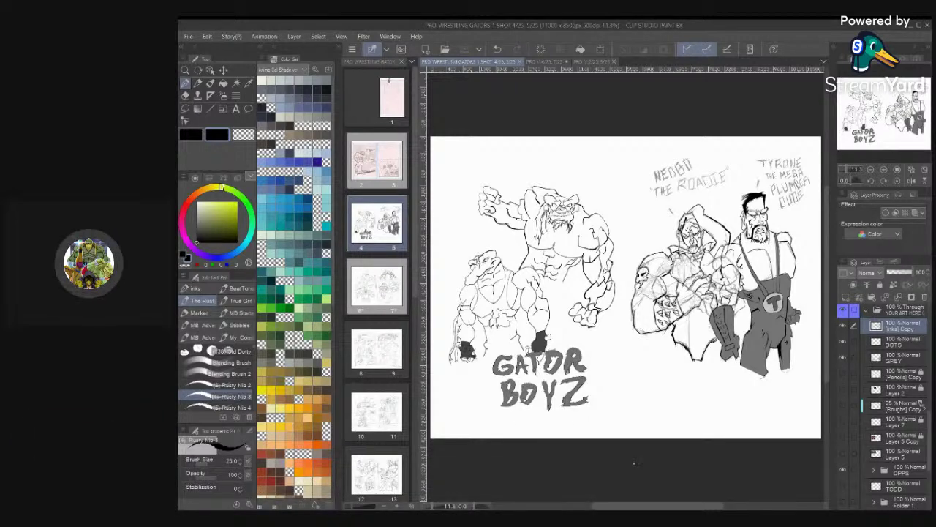
Thicken the outer ink outline of the large bearded gator's shoulder with heavy brush strokes
scroll(708, 272, "up", 5)
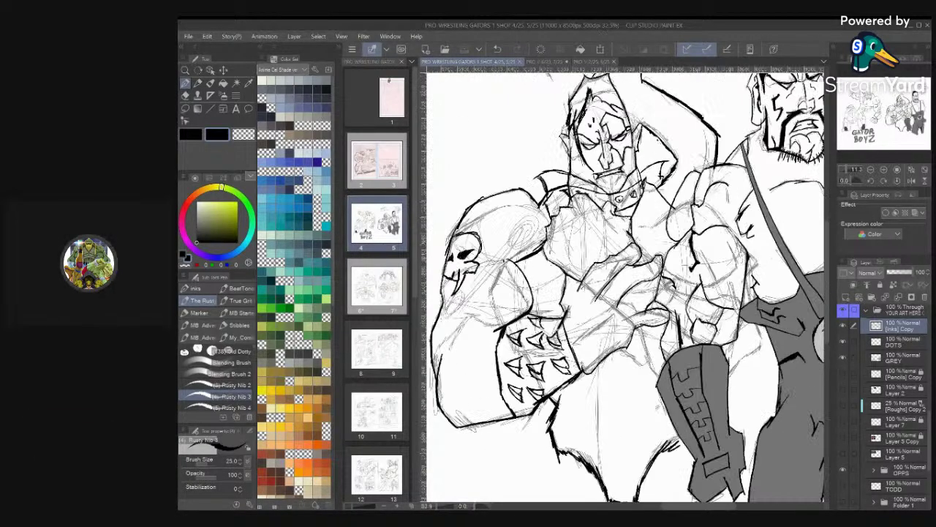
scroll(625, 287, "up", 1)
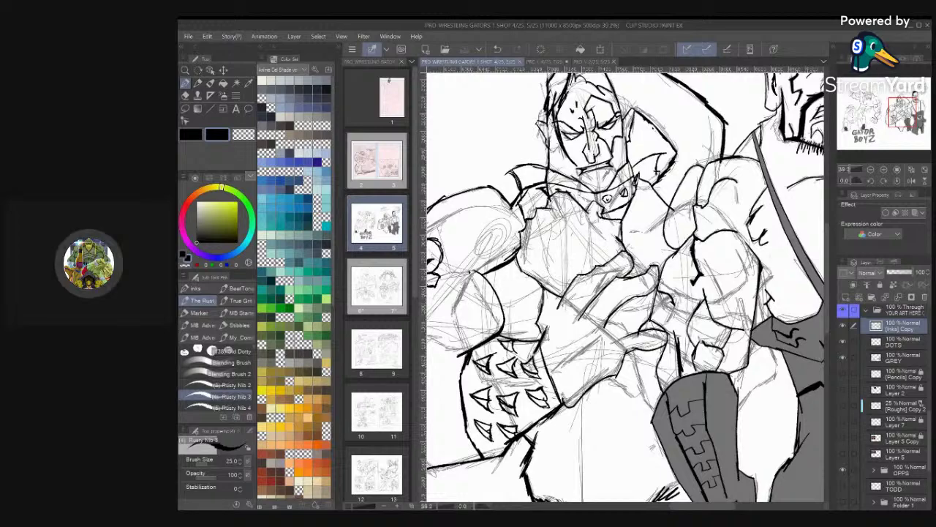
scroll(622, 284, "down", 2)
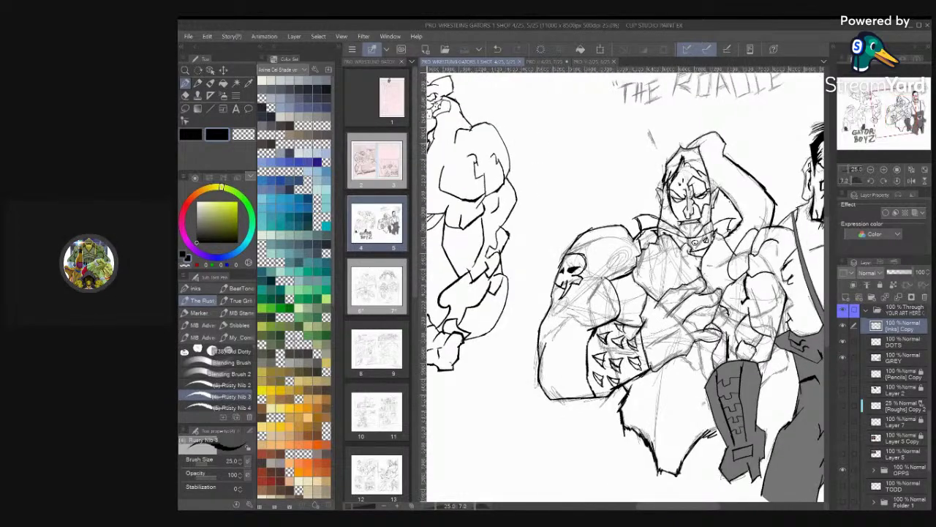
scroll(625, 288, "down", 1)
scroll(625, 288, "up", 1)
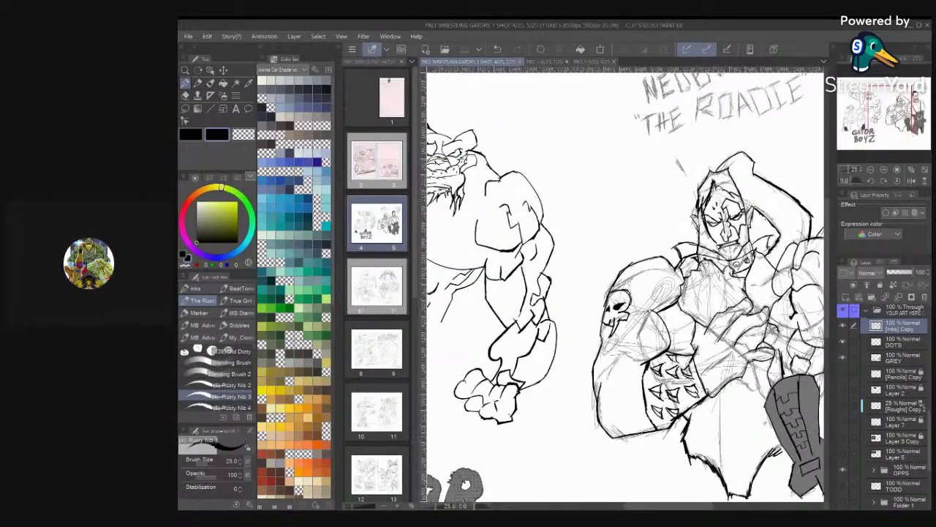
scroll(626, 287, "up", 3)
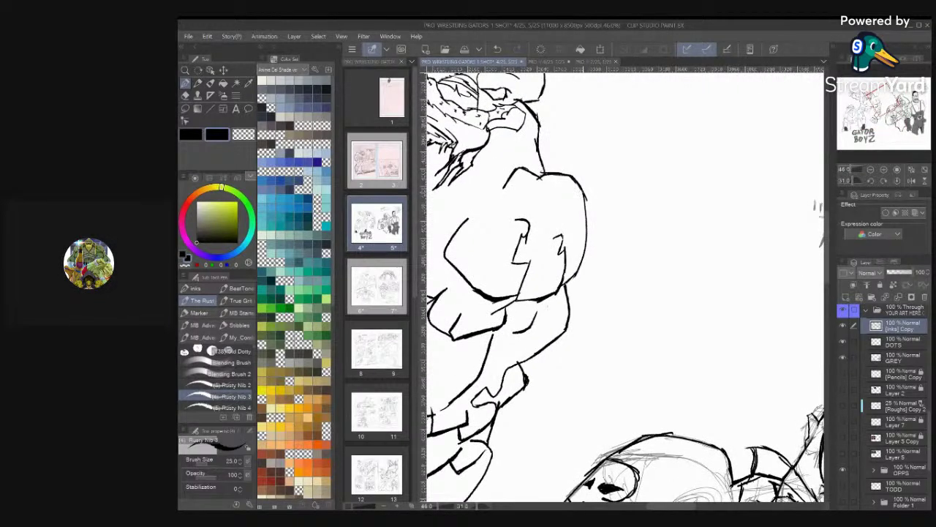
left_click_drag(588, 201, 587, 252)
left_click_drag(588, 237, 565, 289)
scroll(625, 285, "down", 5)
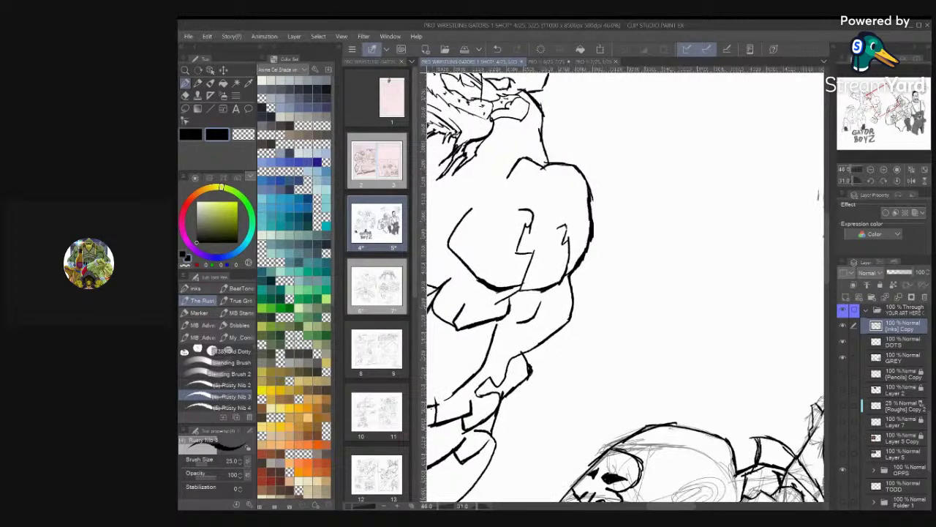
Add short ink strokes on the hooded wrestler's chest just below the skull collar
scroll(731, 242, "up", 5)
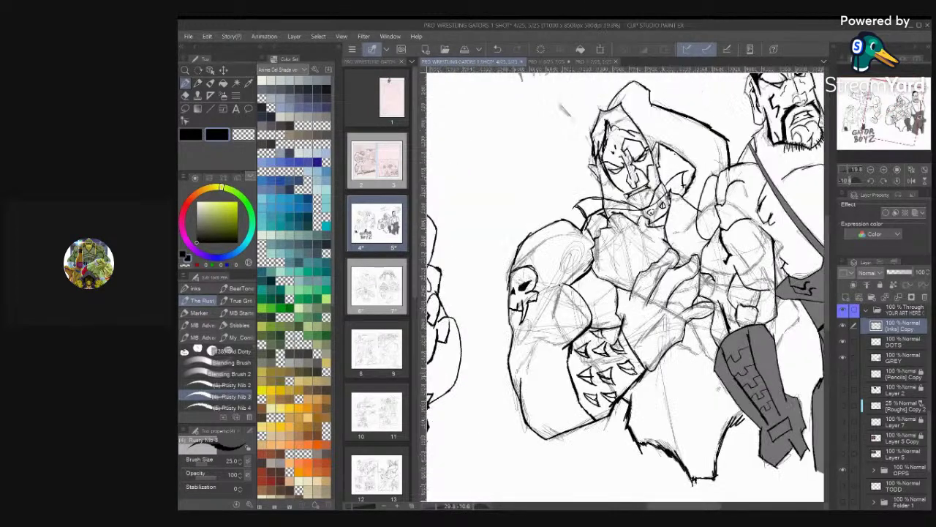
mouse_move(666, 214)
left_mouse_down()
mouse_move(615, 239)
mouse_move(637, 253)
left_mouse_up()
left_click_drag(637, 249, 640, 262)
scroll(732, 238, "down", 5)
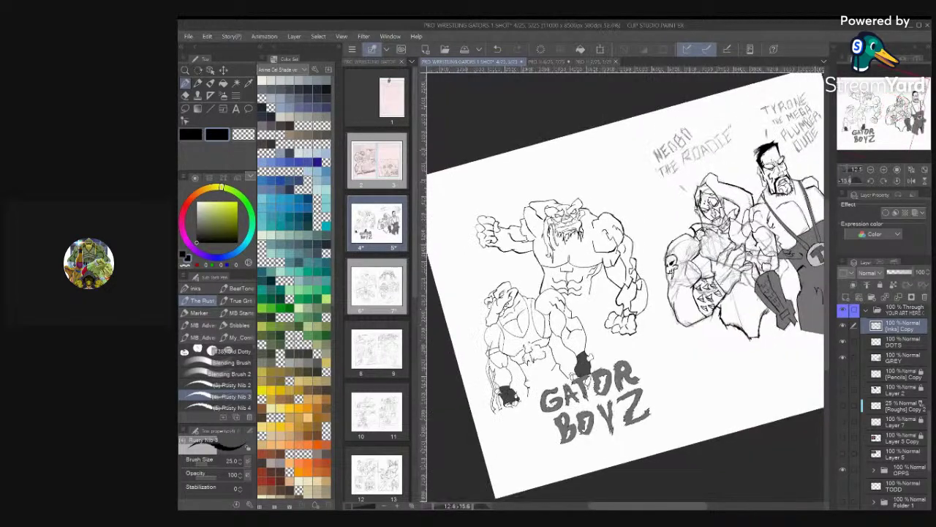
Thicken the ink contour of the hooded wrestler's chest along the edge beside the skull-marked shoulder
key("ctrl+0")
scroll(643, 245, "up", 4)
scroll(512, 209, "up", 3)
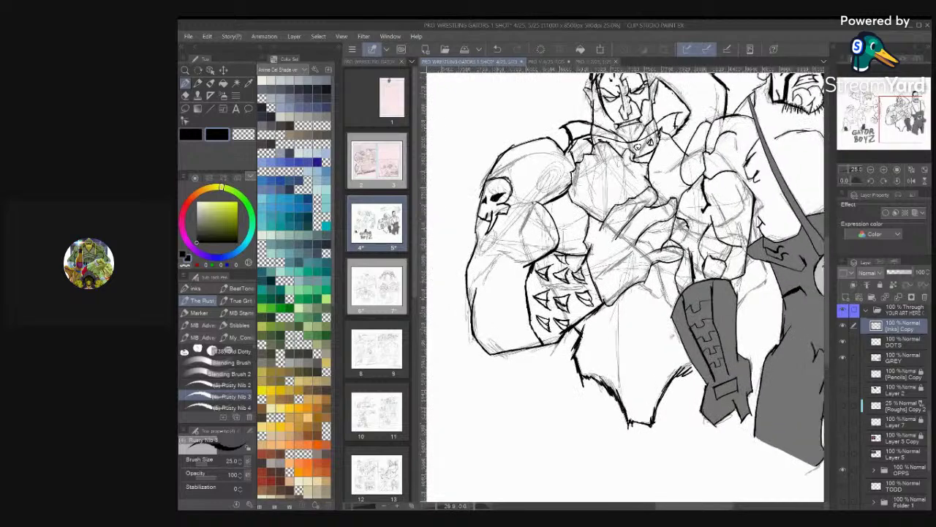
scroll(625, 285, "up", 3)
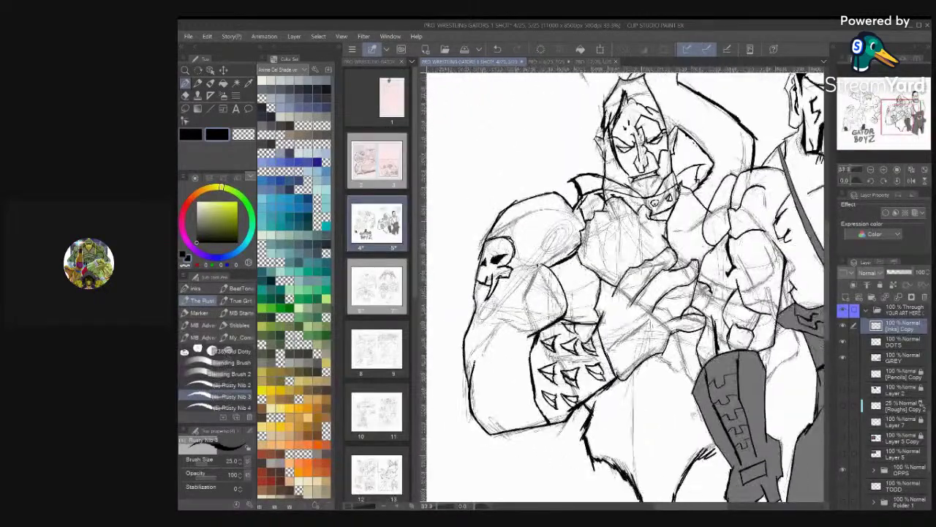
mouse_move(614, 217)
left_mouse_down()
mouse_move(574, 240)
mouse_move(581, 255)
mouse_move(552, 260)
mouse_move(515, 323)
mouse_move(505, 373)
left_mouse_up()
scroll(625, 287, "down", 2)
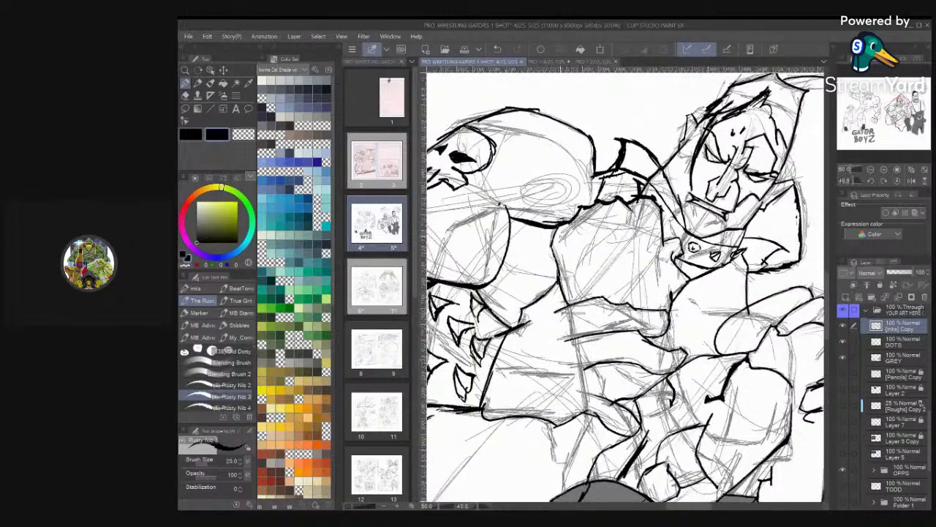
mouse_move(562, 226)
left_mouse_down()
mouse_move(549, 250)
mouse_move(570, 311)
left_mouse_up()
scroll(717, 271, "down", 1)
scroll(626, 286, "down", 3)
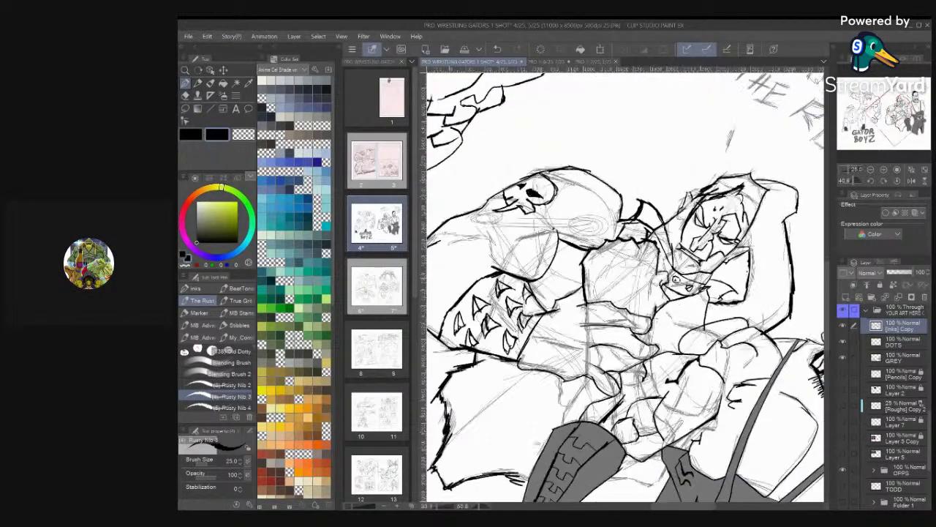
scroll(625, 287, "up", 4)
mouse_move(587, 276)
left_mouse_down()
mouse_move(576, 323)
mouse_move(597, 324)
mouse_move(601, 341)
mouse_move(582, 344)
mouse_move(592, 374)
mouse_move(588, 358)
left_mouse_up()
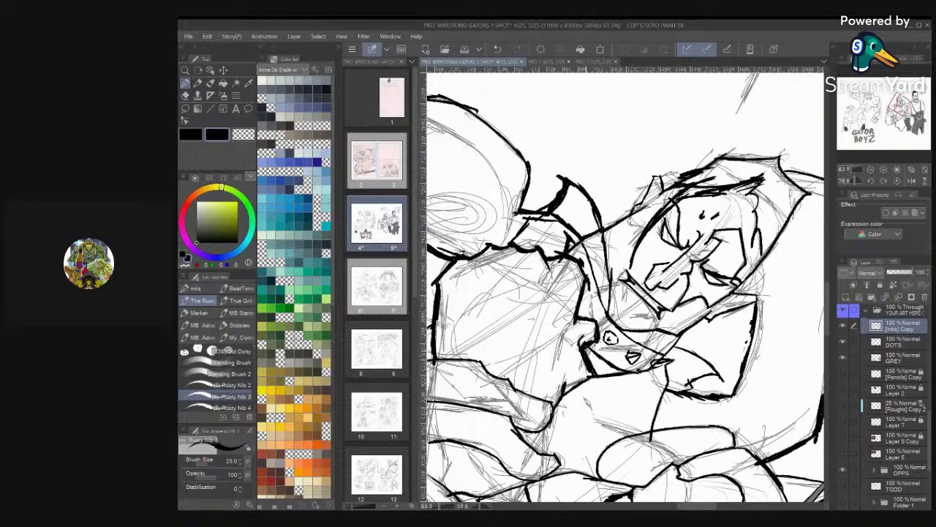
scroll(625, 285, "down", 5)
scroll(698, 230, "up", 6)
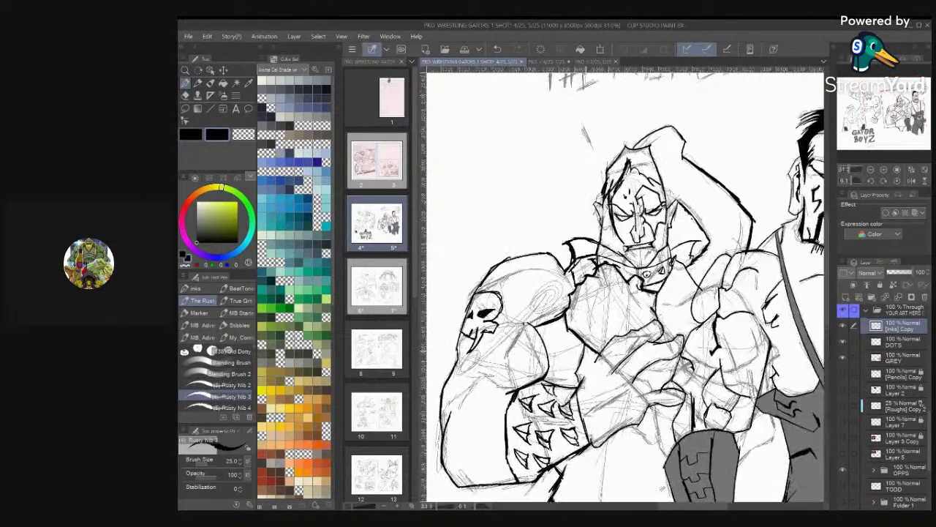
Ink the line running from the hooded wrestler's skull collar toward his raised arm's shoulder
mouse_move(674, 277)
left_mouse_down()
mouse_move(700, 241)
mouse_move(720, 235)
mouse_move(713, 274)
mouse_move(719, 261)
left_mouse_up()
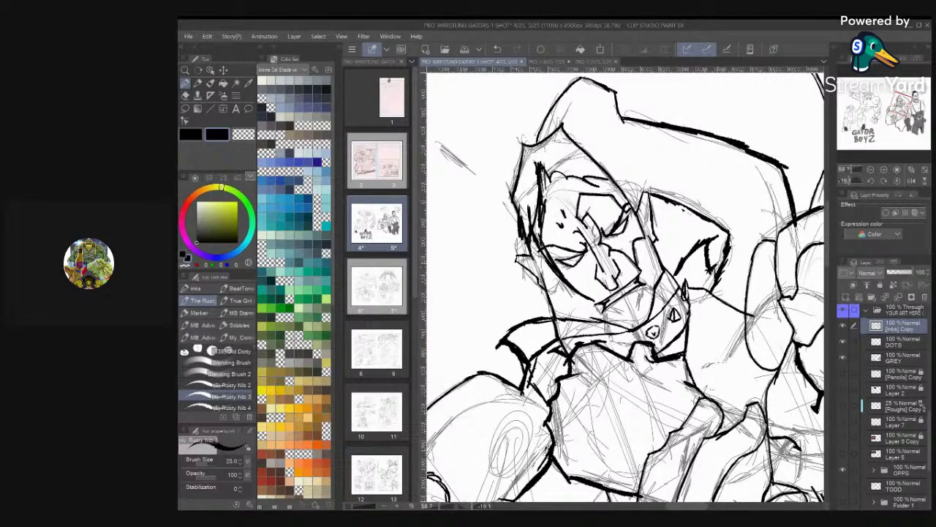
scroll(732, 234, "down", 6)
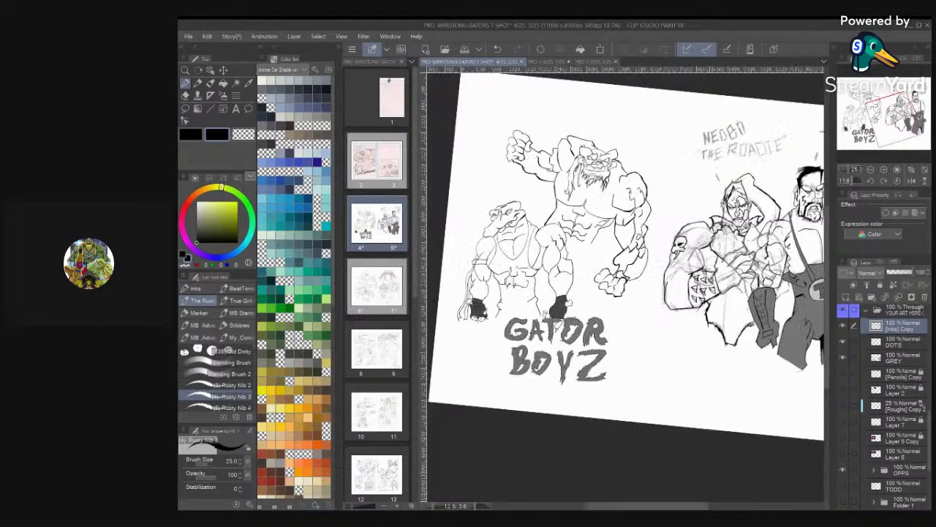
scroll(695, 286, "up", 3)
scroll(625, 286, "down", 3)
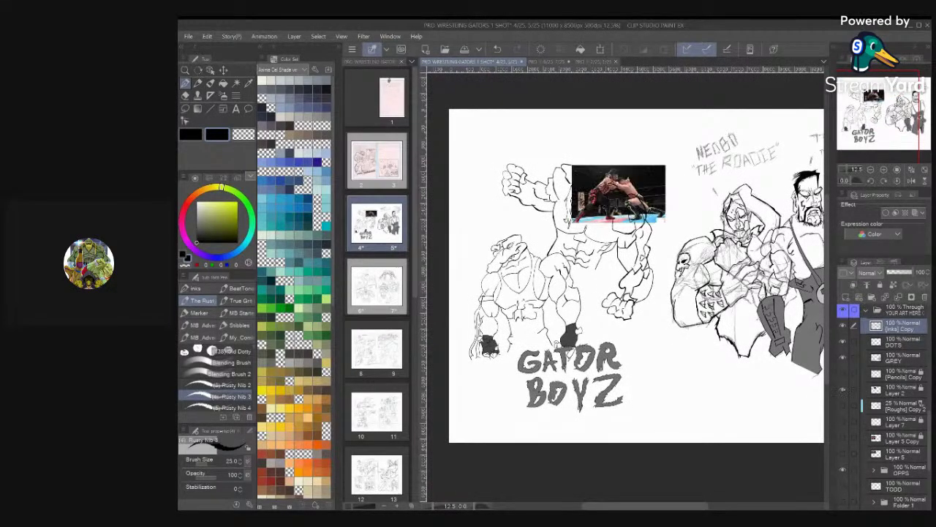
Hide the wrestling reference photo on Layer 2 and select the OPPS folder
left_click(843, 390)
left_click(897, 423)
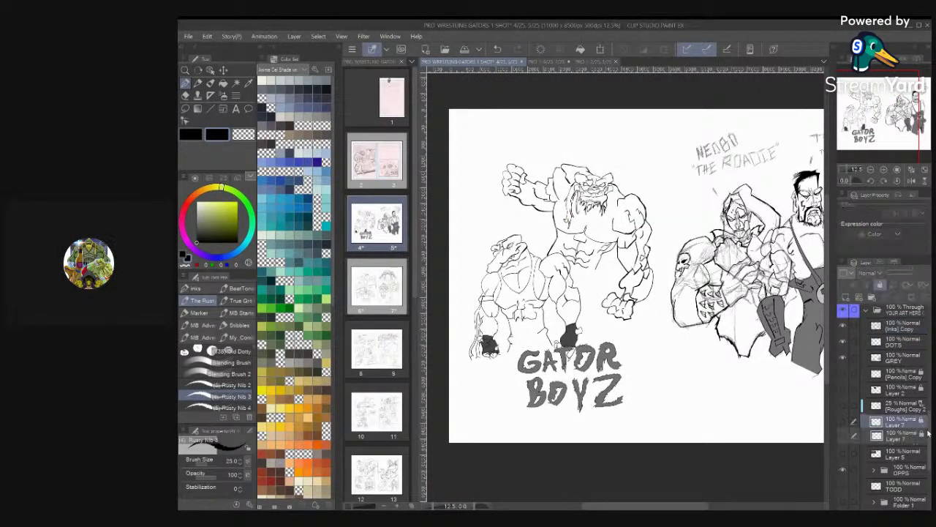
scroll(893, 410, "down", 4)
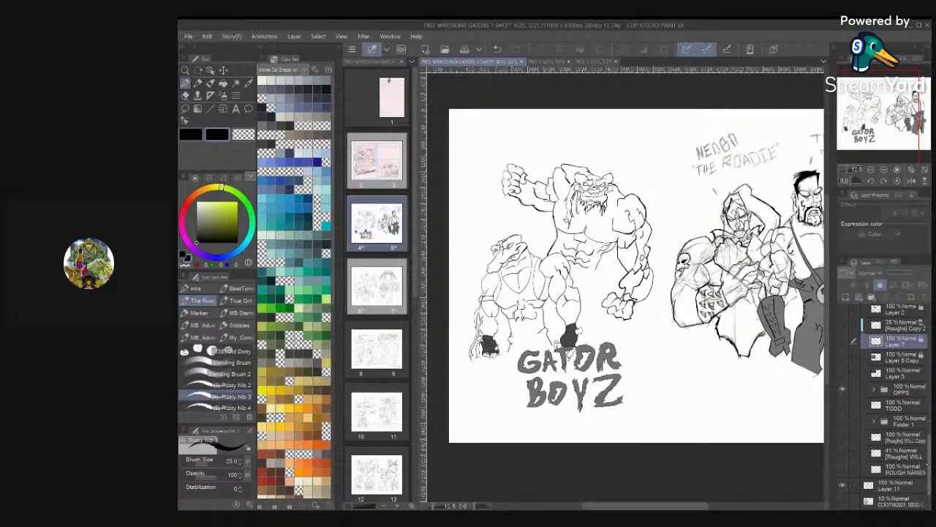
scroll(883, 407, "up", 2)
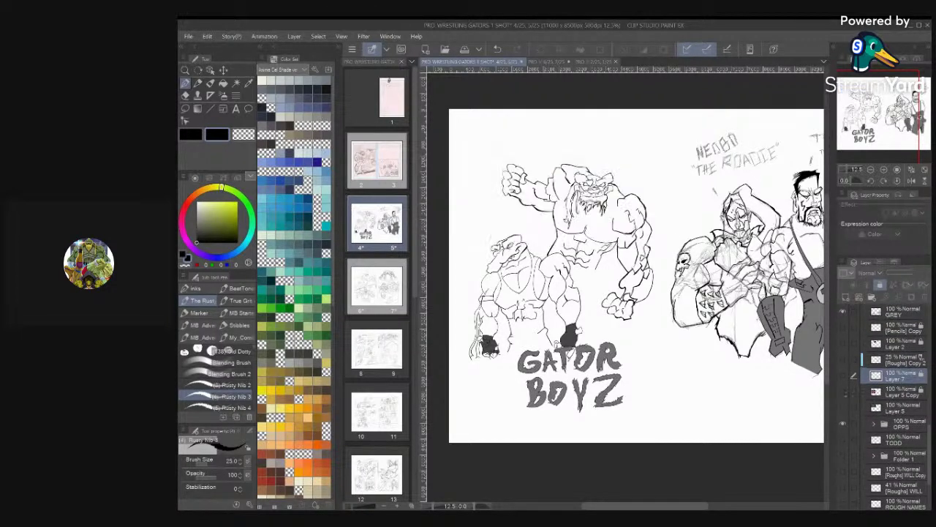
left_click(909, 424)
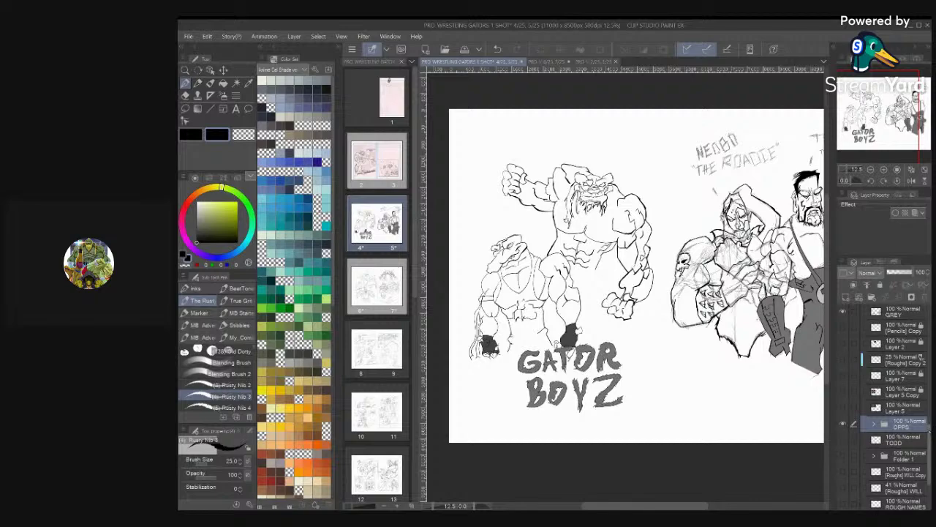
mouse_move(930, 432)
left_mouse_down()
mouse_move(930, 414)
mouse_move(929, 424)
left_mouse_up()
Examine the line art of the hooded wrestler and the large bearded gator up close and within the whole spread
scroll(775, 263, "up", 4)
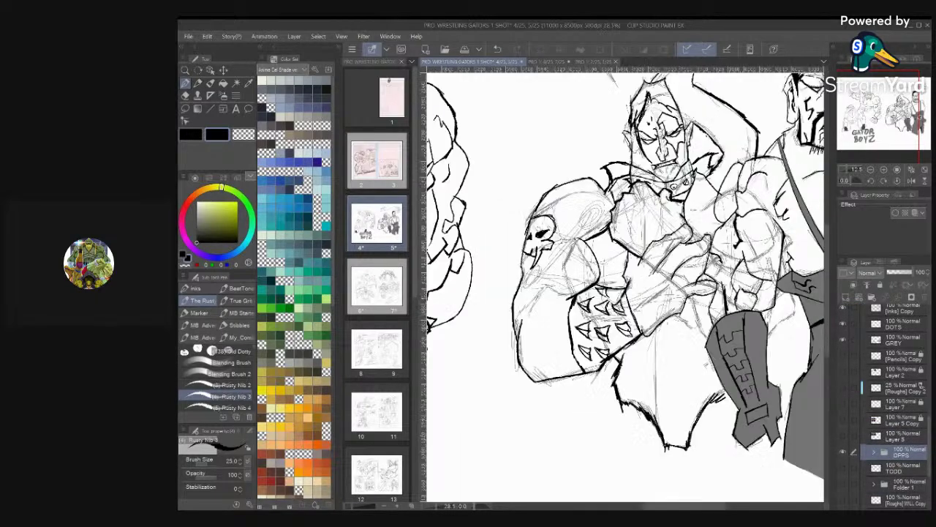
scroll(622, 285, "up", 3)
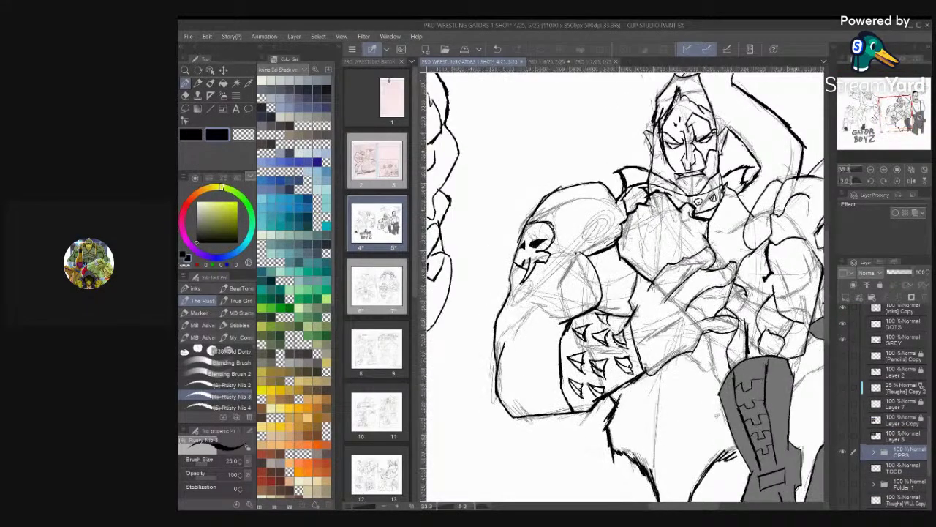
scroll(622, 285, "down", 3)
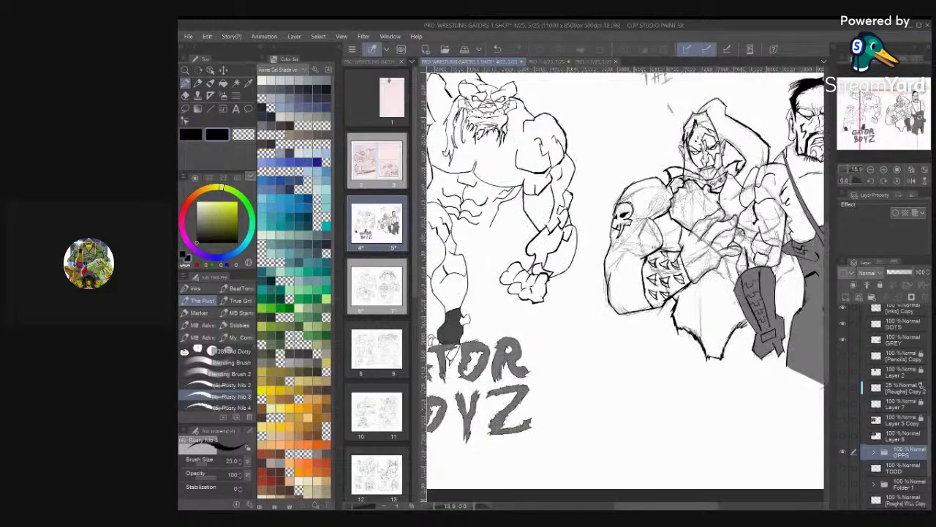
scroll(622, 285, "up", 3)
scroll(622, 285, "down", 3)
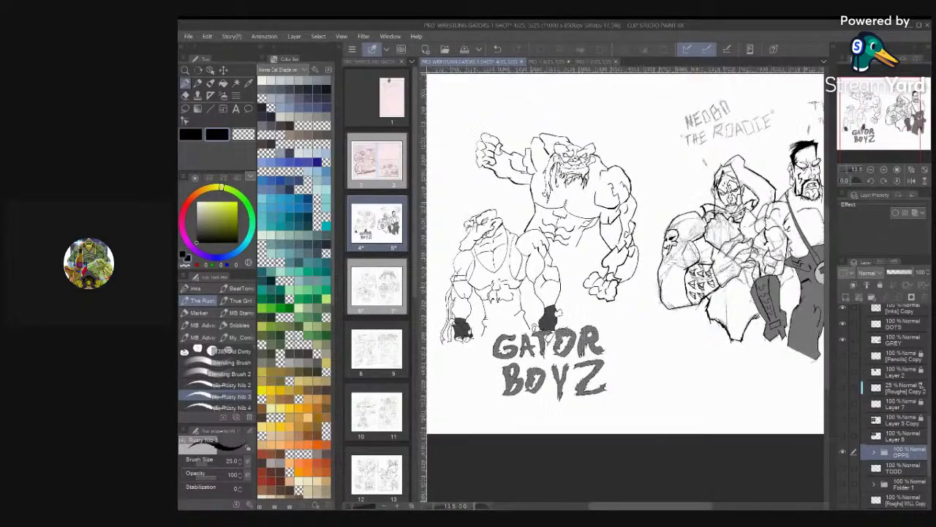
scroll(622, 285, "up", 5)
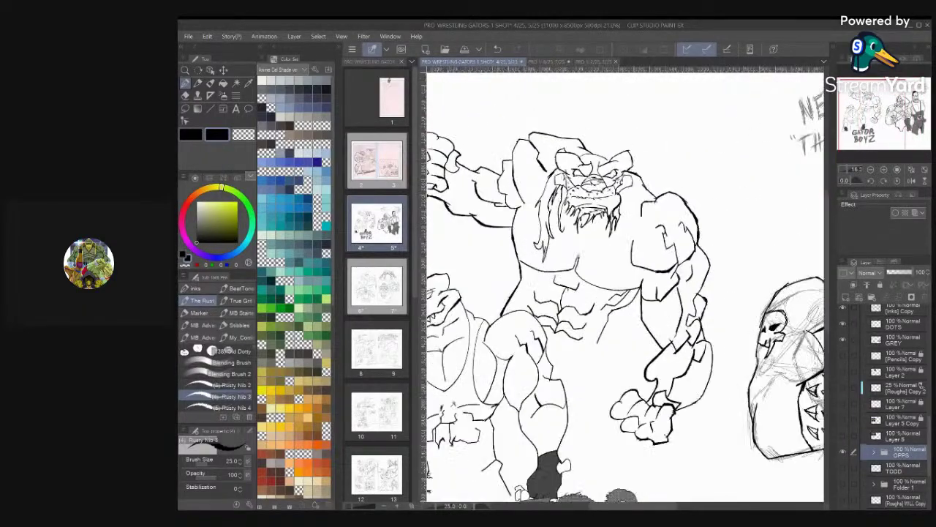
scroll(622, 286, "up", 4)
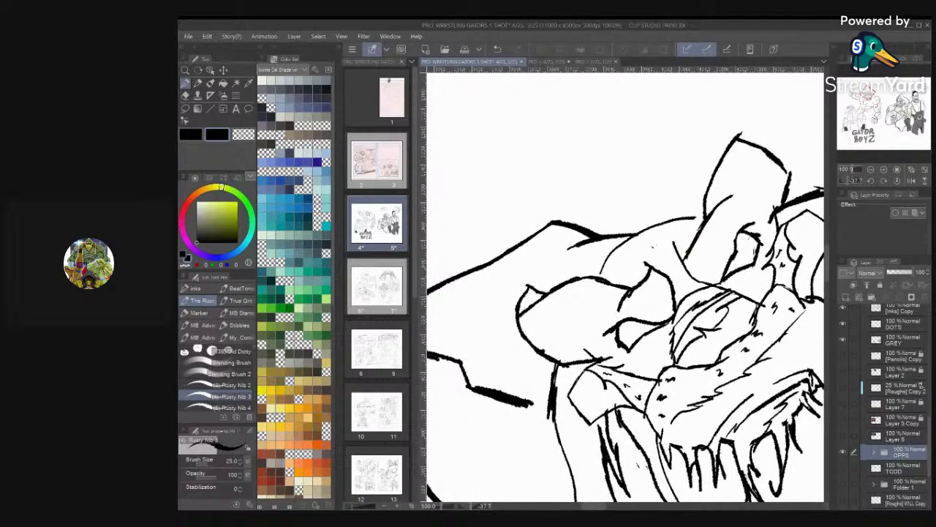
scroll(899, 439, "down", 5)
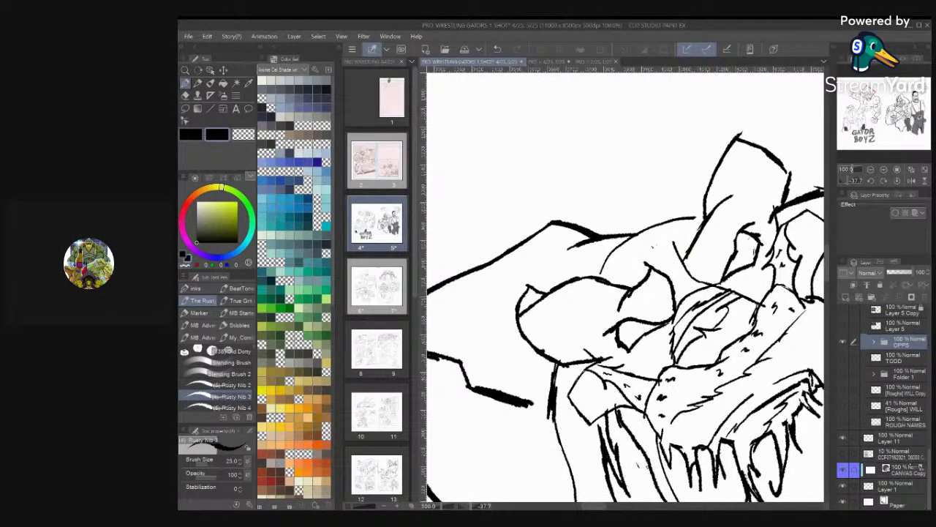
scroll(900, 439, "up", 4)
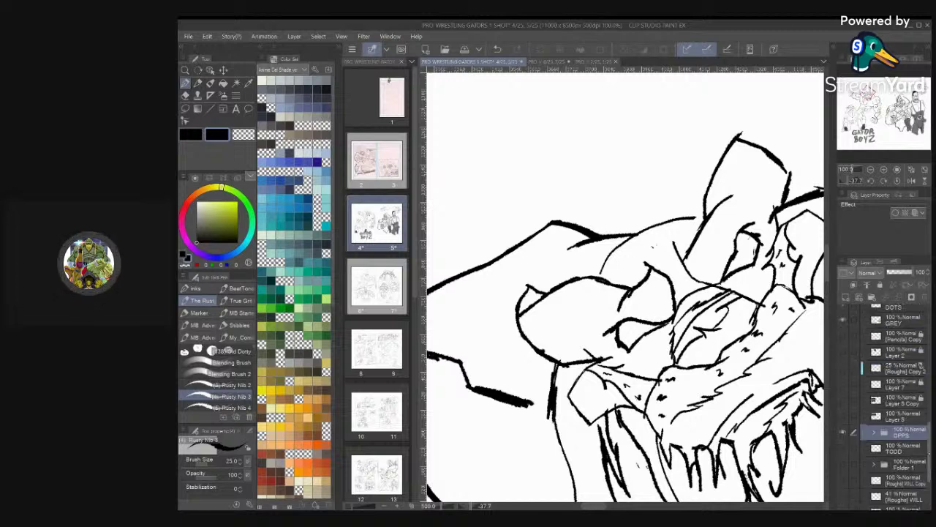
scroll(900, 439, "up", 4)
On the [Inks] Copy layer, thicken the ink lines of the large bearded gator's brow ridges and eyes
left_click(904, 379)
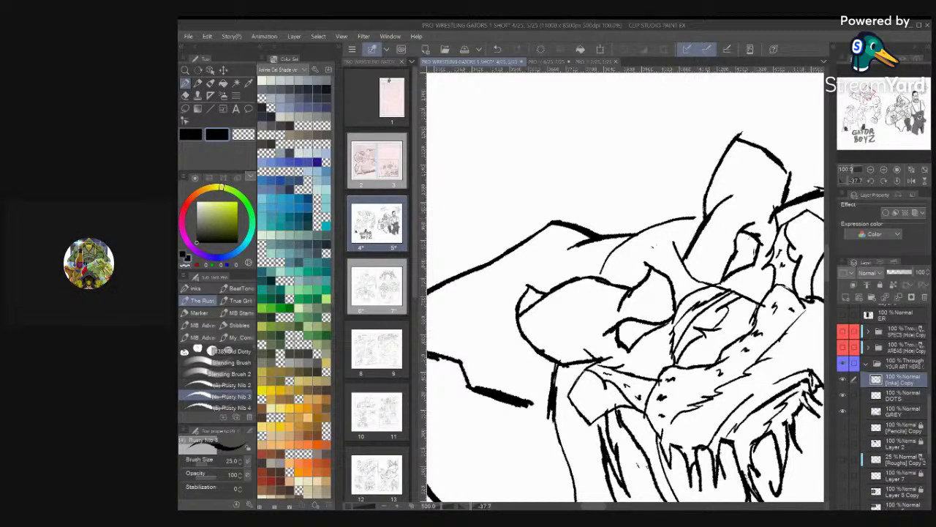
mouse_move(702, 220)
left_mouse_down()
mouse_move(718, 148)
mouse_move(739, 134)
left_mouse_up()
scroll(626, 287, "down", 3)
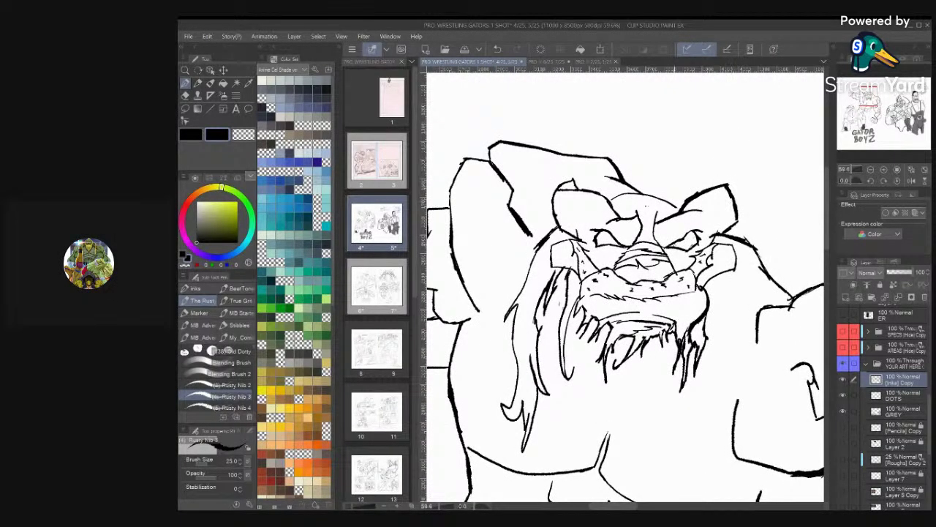
left_click_drag(665, 248, 701, 230)
mouse_move(639, 225)
left_mouse_down()
mouse_move(637, 242)
mouse_move(661, 246)
mouse_move(638, 222)
mouse_move(615, 223)
mouse_move(625, 220)
mouse_move(612, 207)
mouse_move(652, 228)
mouse_move(610, 242)
mouse_move(608, 277)
left_mouse_up()
key("ctrl+z")
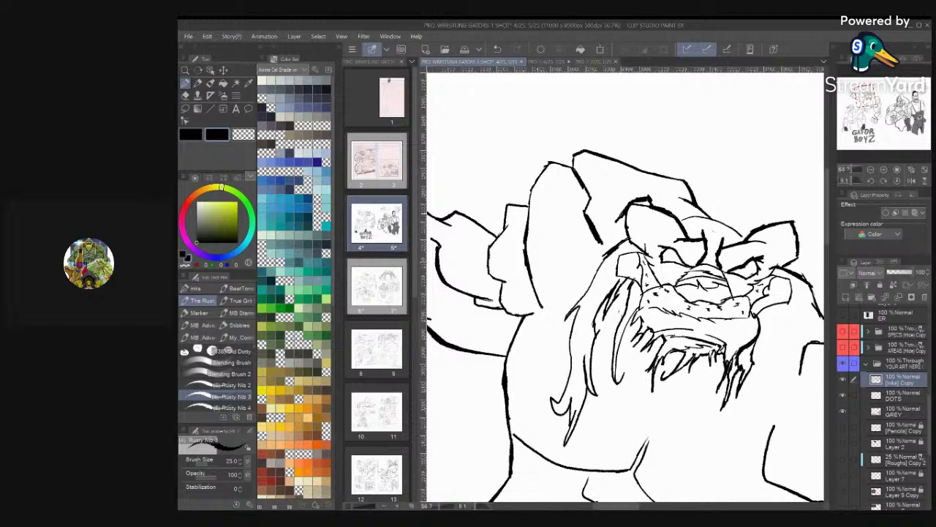
Hide the OPPS folder so that only the inks and greys of the opponents remain
scroll(625, 287, "down", 5)
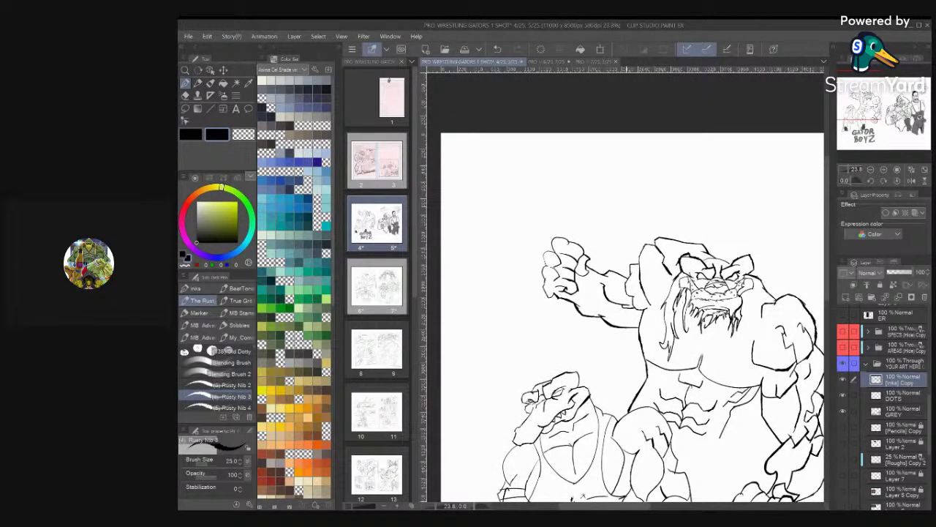
key("ctrl+0")
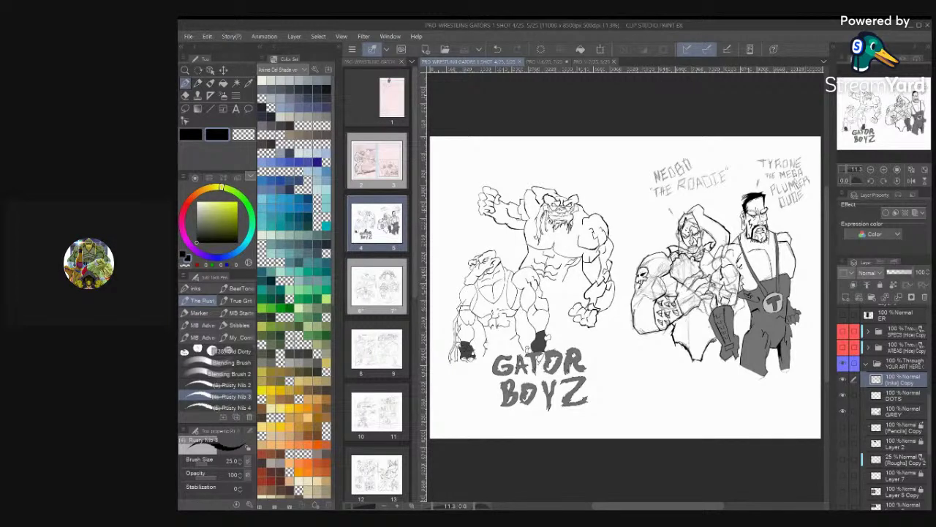
scroll(884, 406, "down", 8)
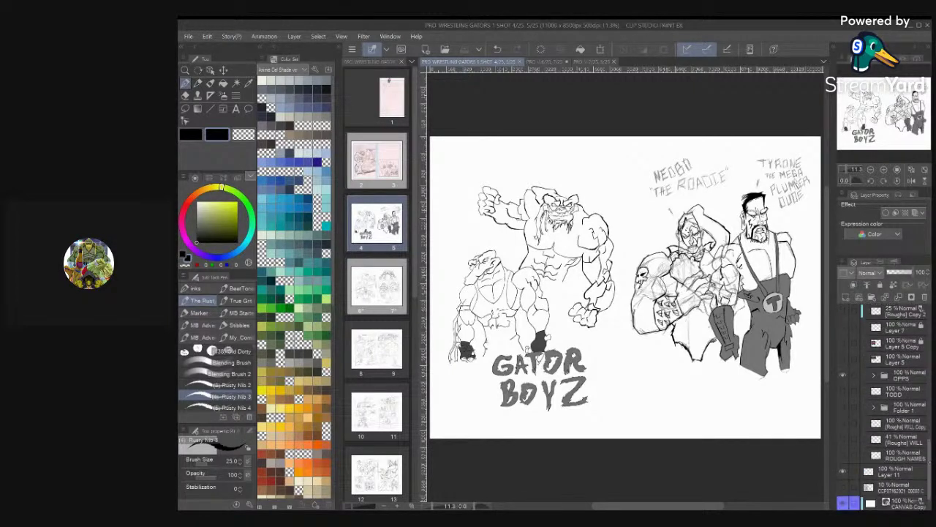
scroll(885, 406, "down", 3)
scroll(885, 406, "up", 5)
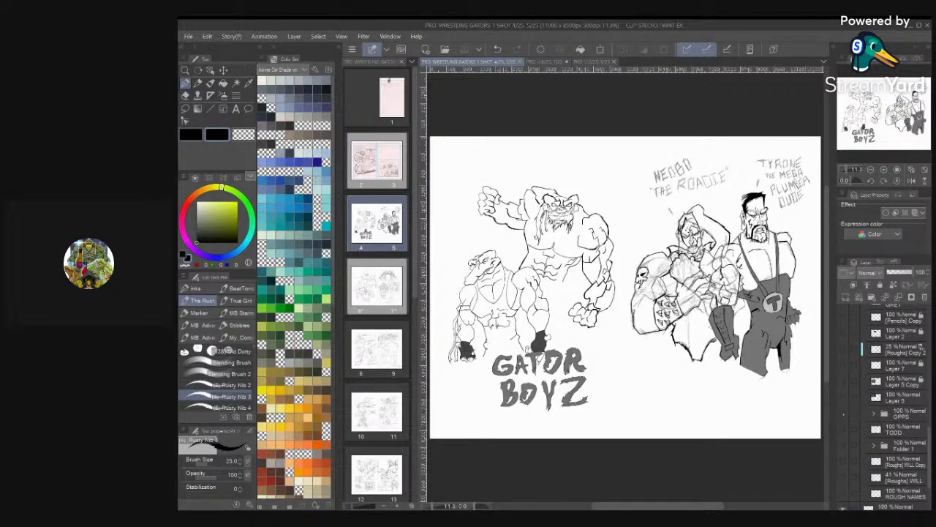
left_click(843, 414)
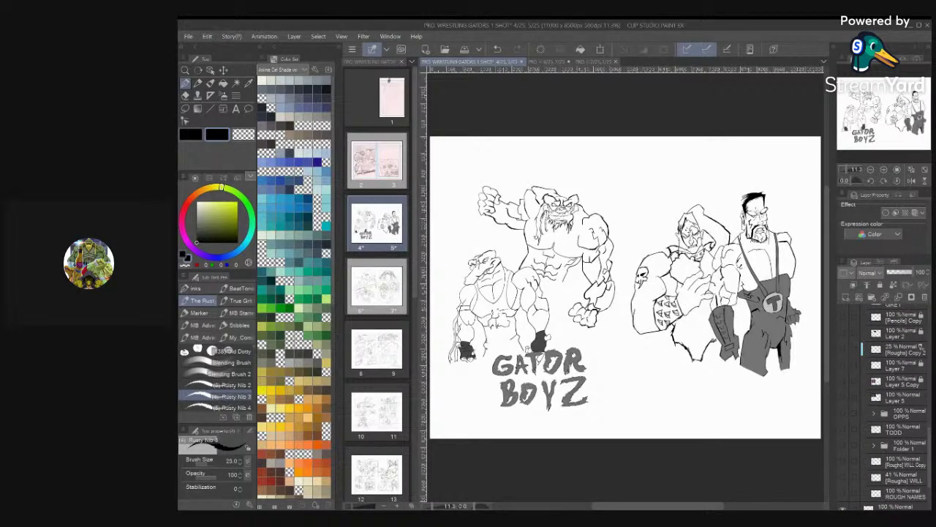
Ink the cheek, jaw and ear-side lines of the hooded wrestler's face
scroll(691, 286, "up", 6)
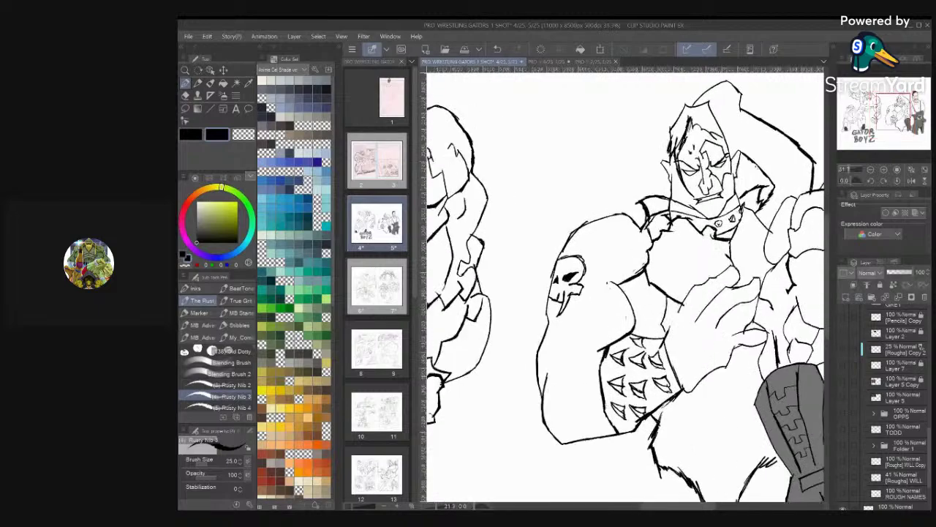
scroll(626, 286, "up", 4)
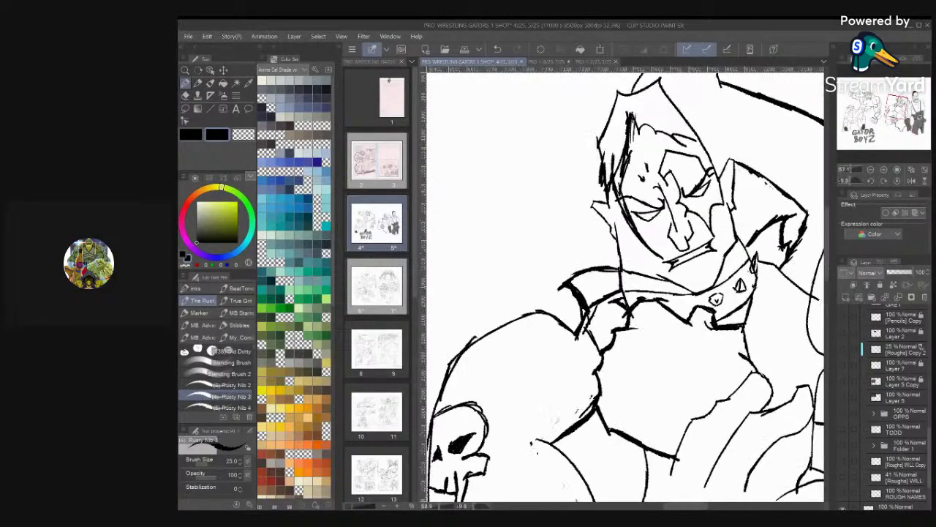
scroll(659, 277, "up", 4)
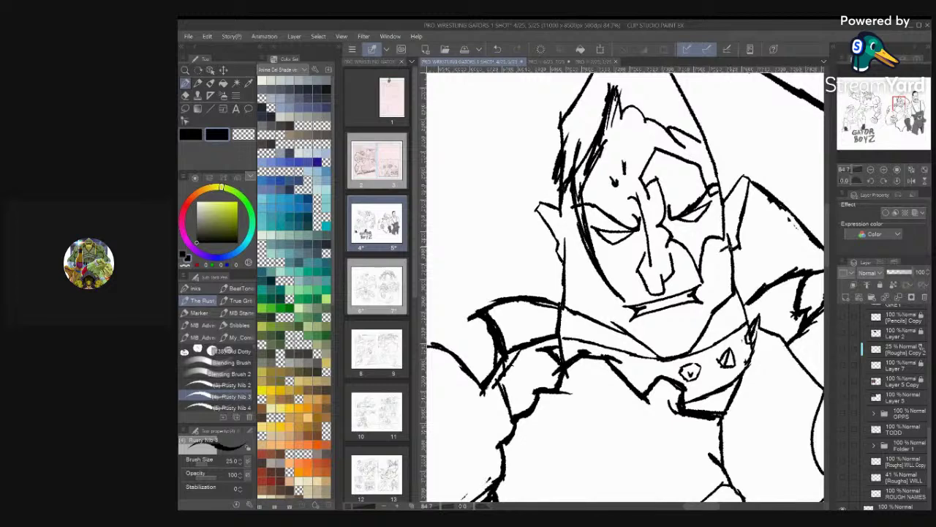
left_click_drag(715, 253, 710, 279)
left_click_drag(568, 242, 565, 268)
scroll(664, 126, "down", 2)
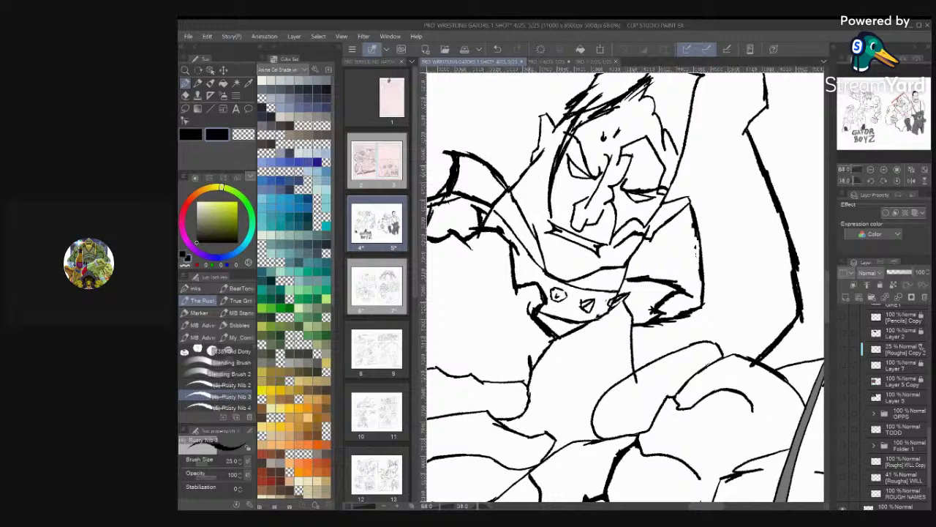
left_click_drag(527, 165, 543, 213)
Examine the hooded wrestler's inked face, arms and trunks at different zoom levels and rotations
scroll(625, 287, "down", 4)
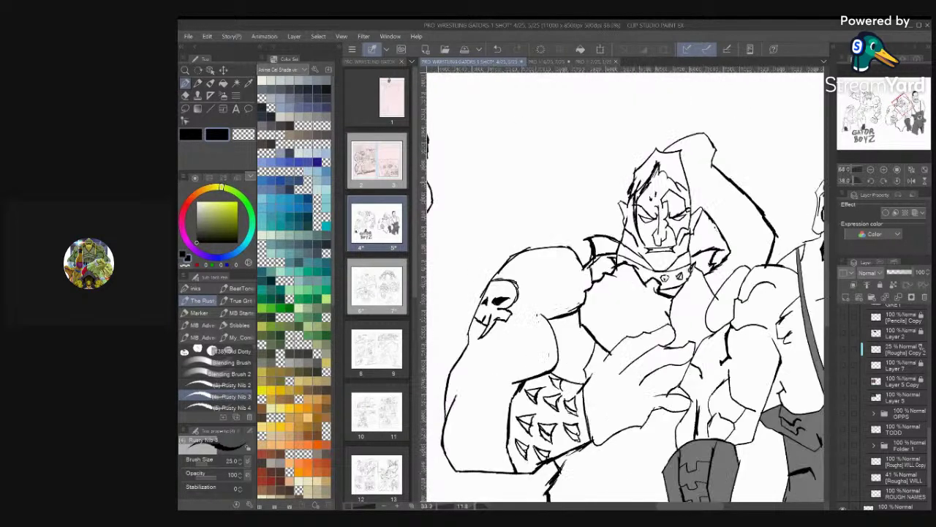
scroll(644, 242, "up", 7)
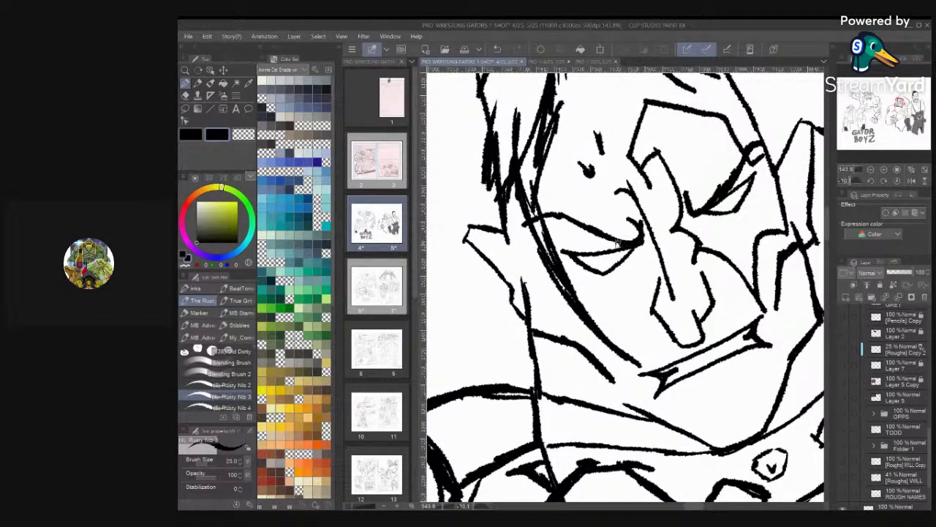
scroll(620, 242, "up", 2)
scroll(625, 287, "down", 1)
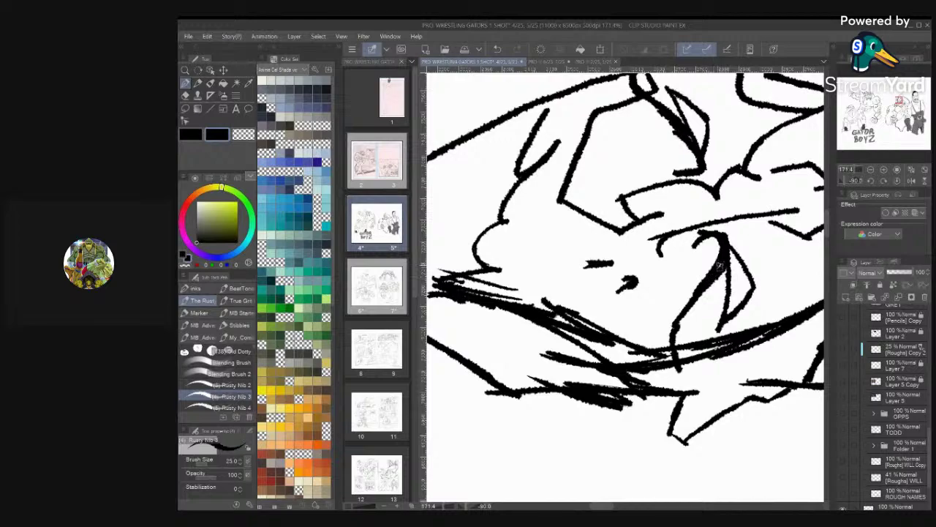
scroll(677, 314, "down", 8)
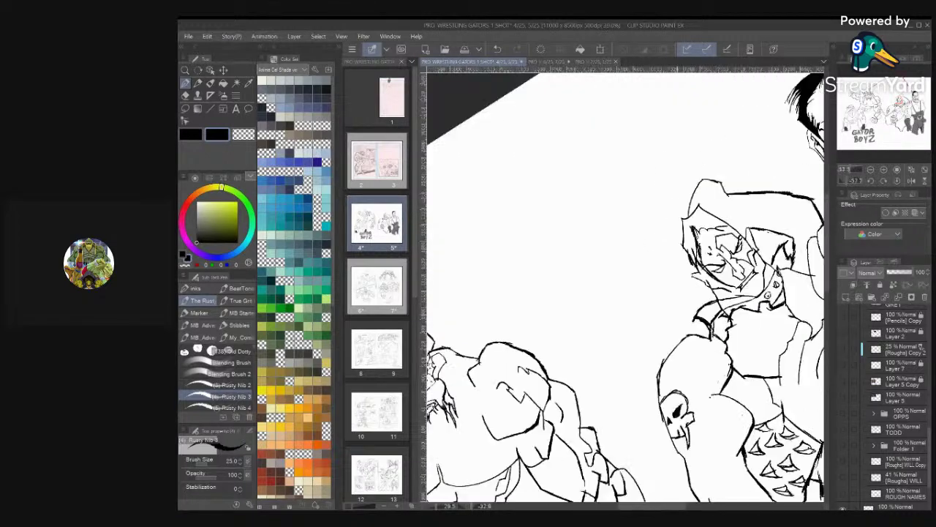
scroll(720, 256, "up", 4)
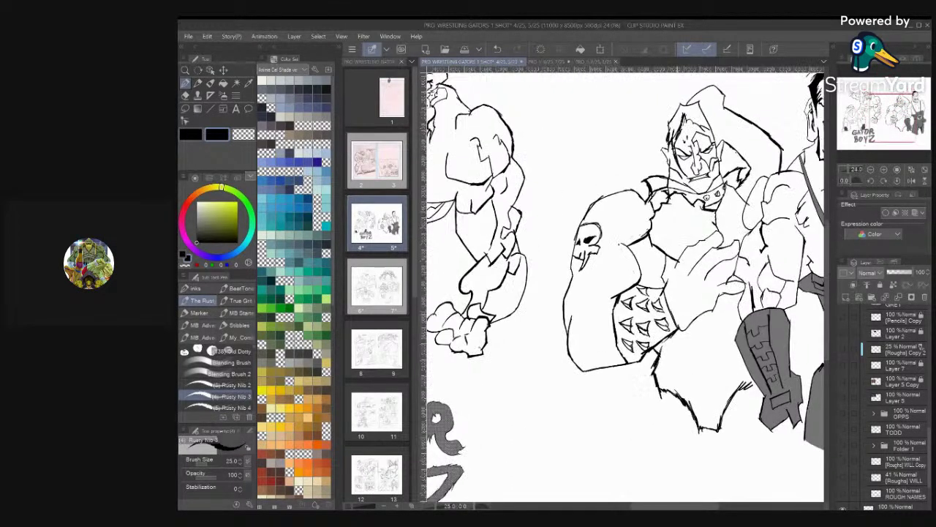
scroll(625, 285, "down", 5)
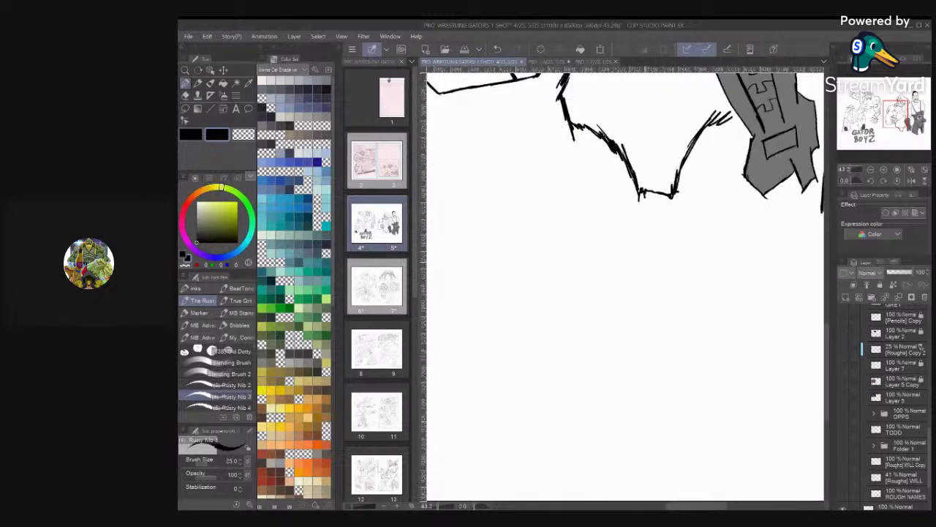
scroll(625, 285, "up", 5)
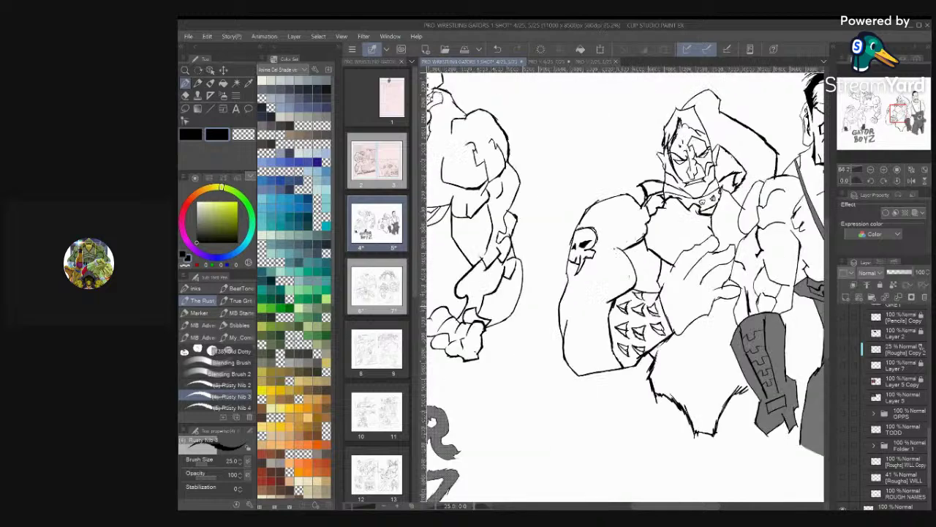
Thicken the ink contour along the hooded wrestler's lower chest where it meets his hand
scroll(625, 285, "down", 4)
scroll(625, 285, "up", 3)
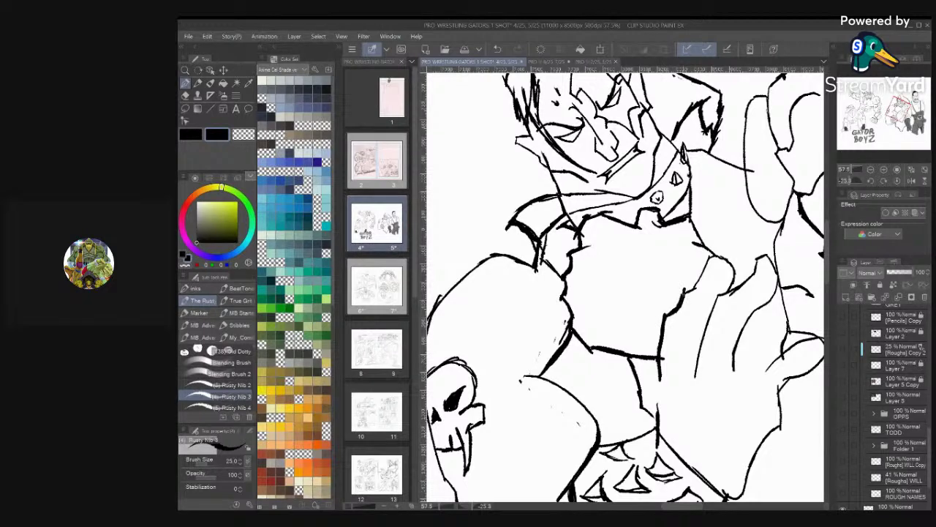
mouse_move(683, 294)
left_mouse_down()
mouse_move(705, 283)
mouse_move(711, 258)
left_mouse_up()
scroll(626, 287, "down", 5)
scroll(625, 287, "up", 3)
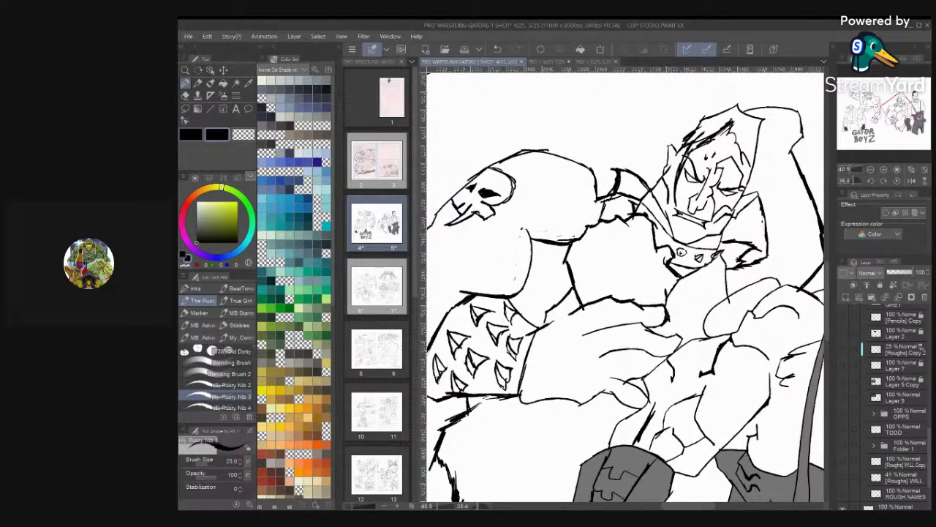
scroll(625, 286, "up", 2)
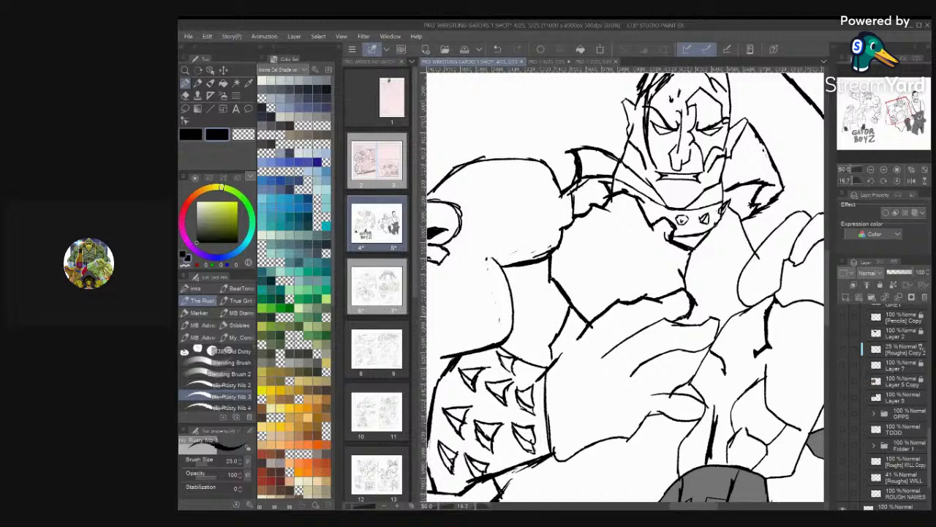
scroll(625, 287, "up", 2)
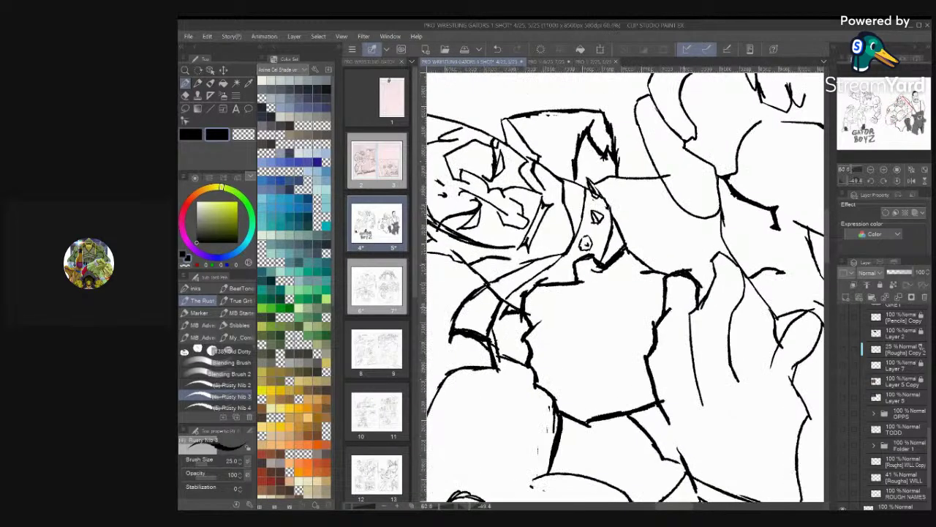
Thicken the ink contours along the thumb and finger edge of the hooded wrestler's hand
left_click_drag(692, 313, 699, 384)
mouse_move(689, 326)
left_mouse_down()
mouse_move(713, 290)
mouse_move(717, 255)
left_mouse_up()
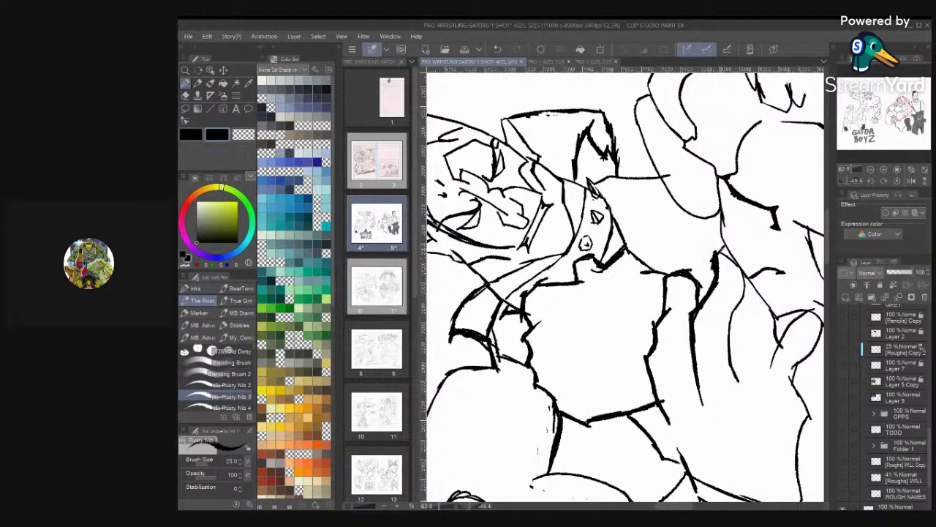
scroll(626, 287, "down", 3)
scroll(625, 287, "down", 1)
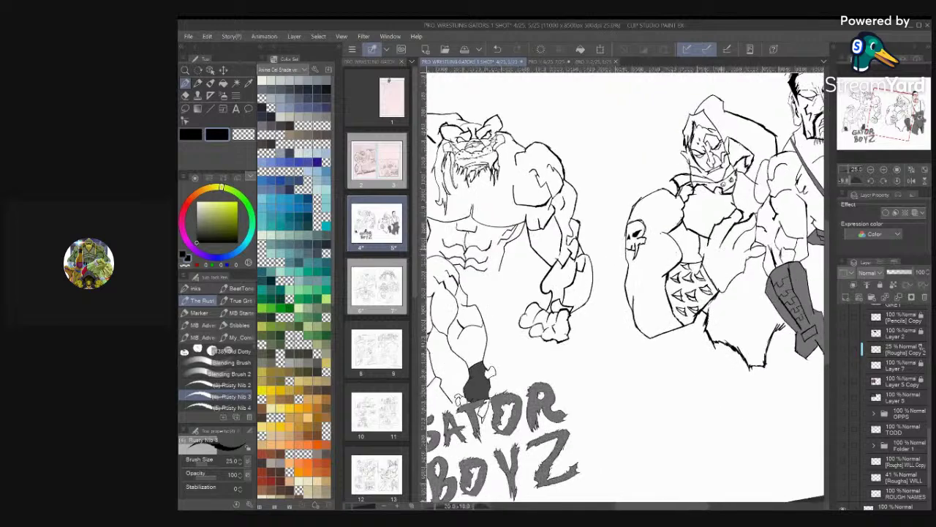
scroll(626, 287, "down", 2)
scroll(751, 238, "up", 2)
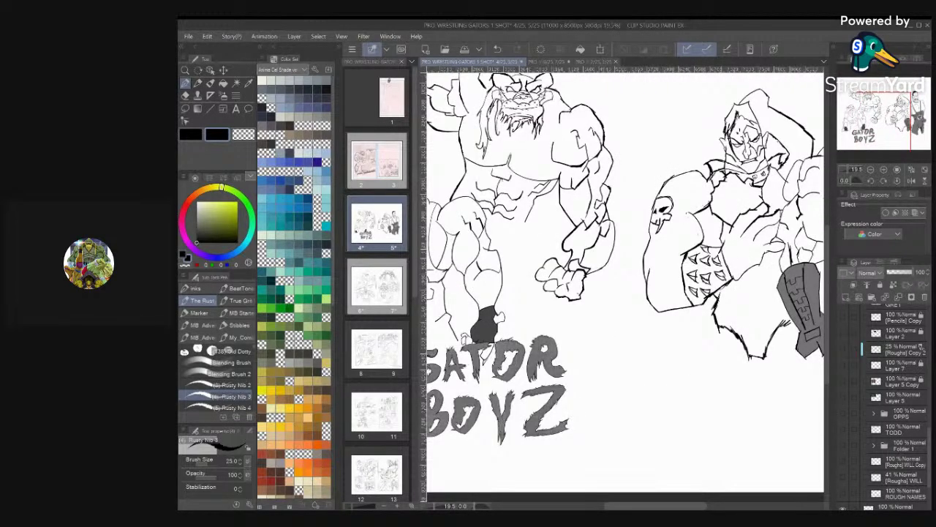
scroll(776, 293, "down", 2)
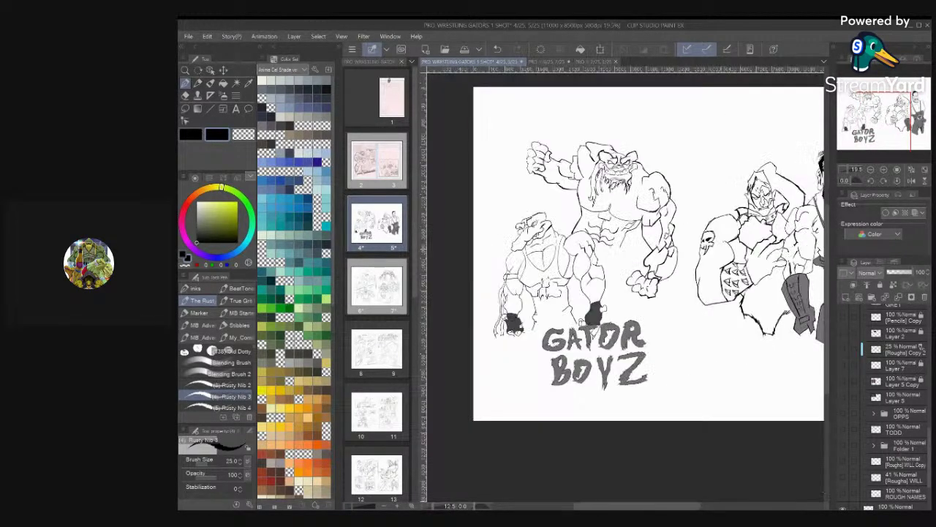
scroll(586, 146, "up", 1)
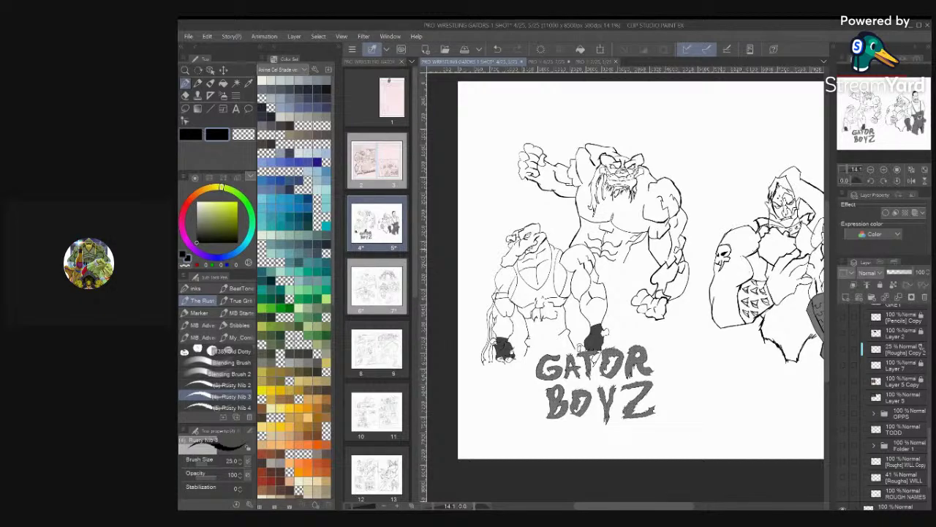
Set the main colour to dark grey RGB 87, 87, 87 and choose the Horizontal Line - 10% tone brush
scroll(614, 161, "up", 6)
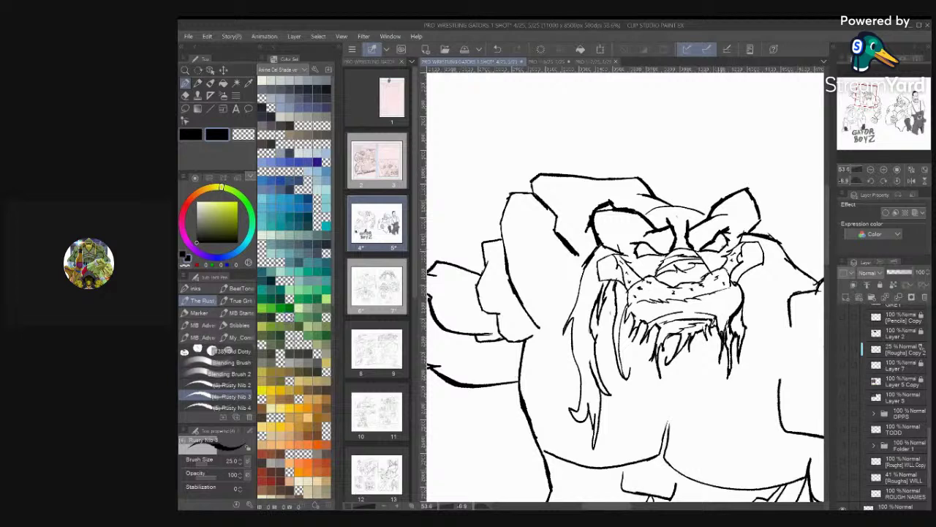
left_click(191, 135)
left_click_drag(197, 241, 196, 228)
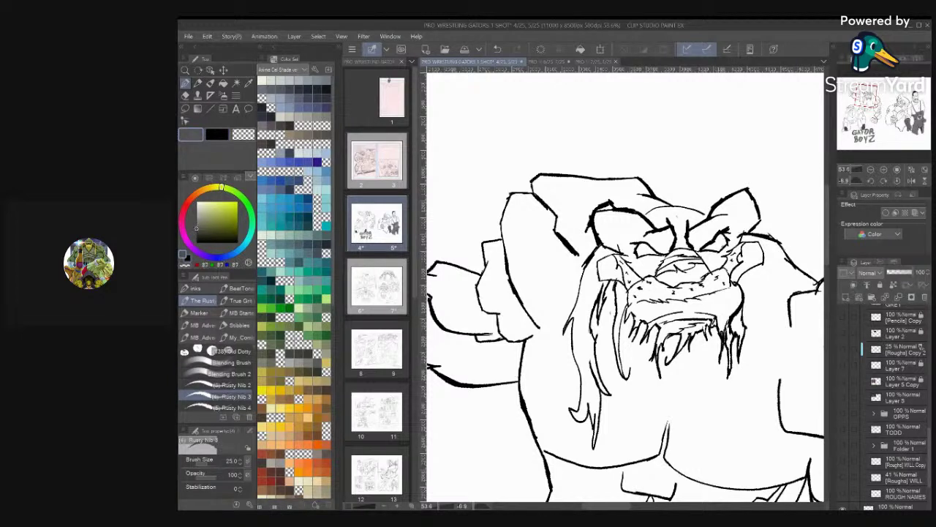
scroll(218, 379, "down", 8)
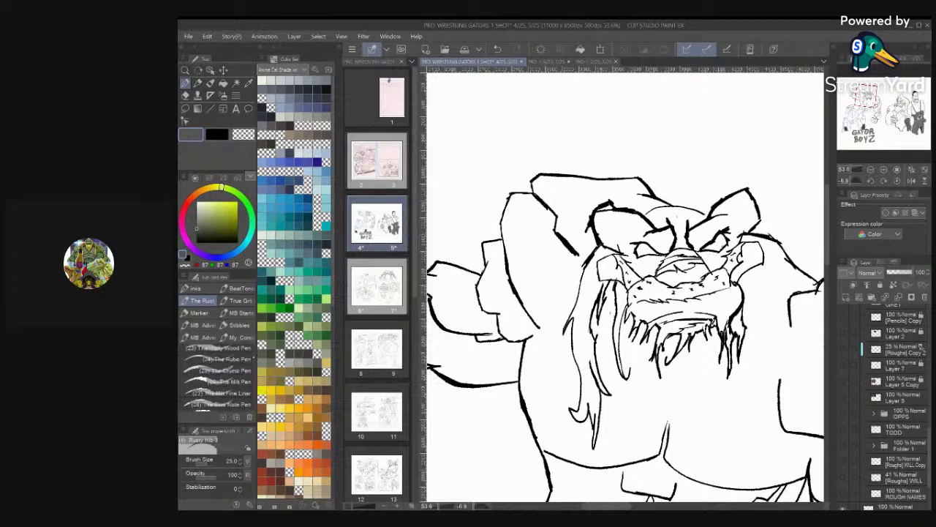
left_click(241, 300)
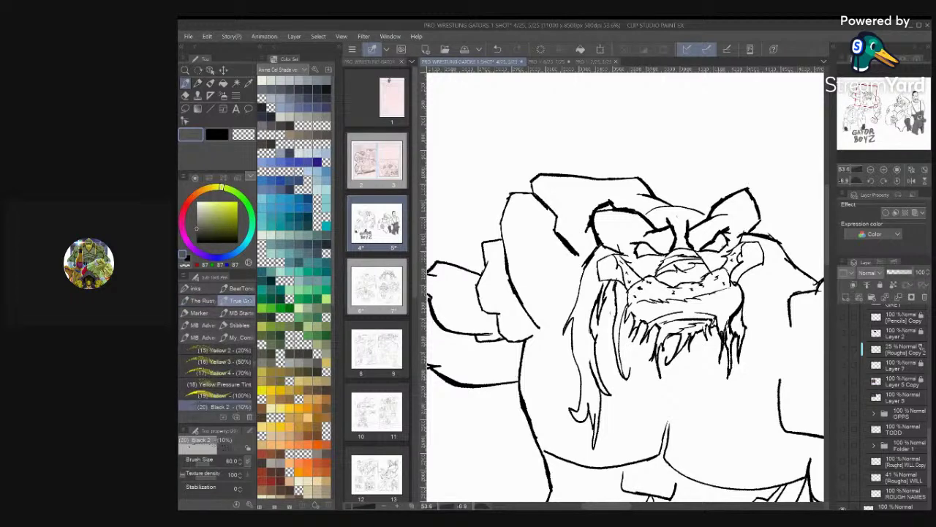
left_click(242, 289)
scroll(217, 378, "down", 6)
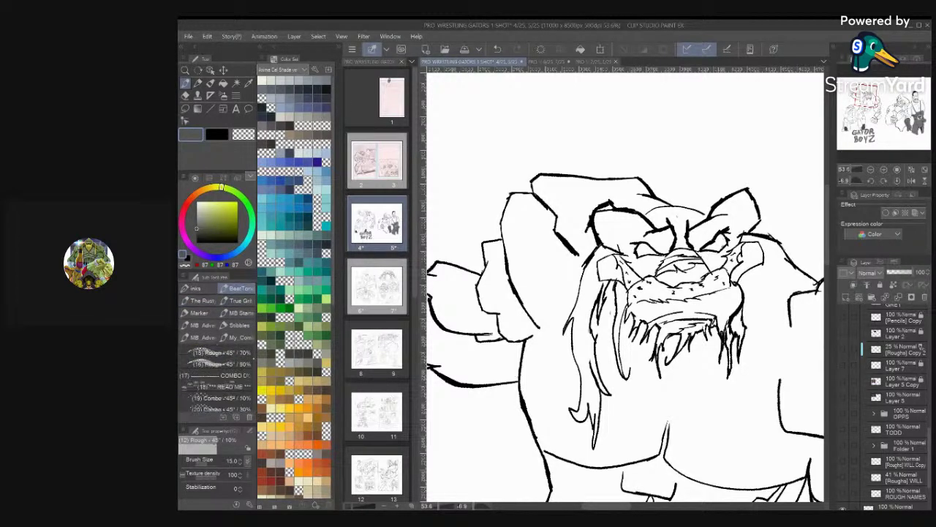
scroll(217, 377, "down", 7)
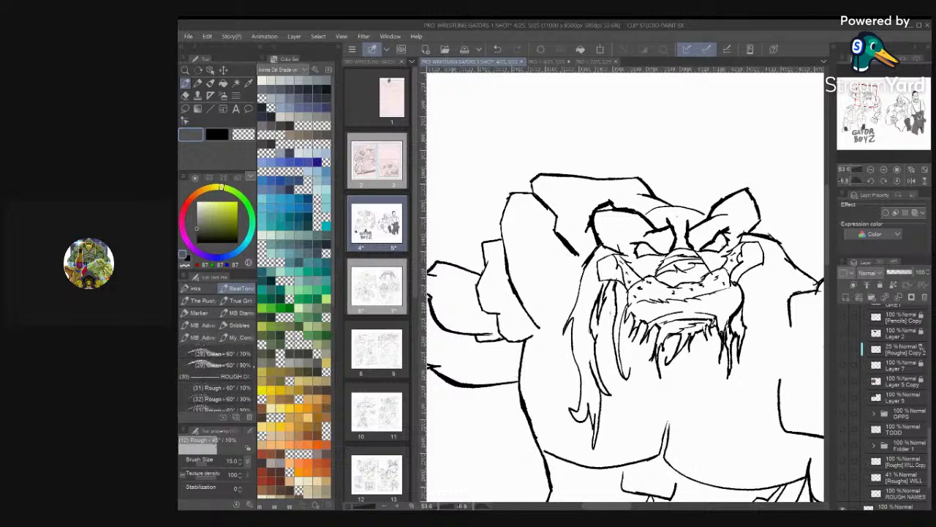
scroll(218, 378, "up", 1)
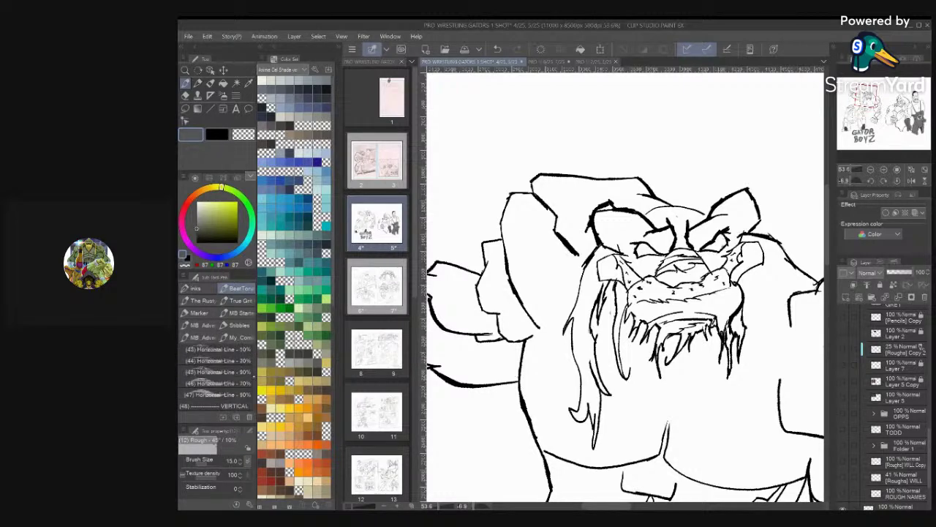
left_click(217, 360)
scroll(614, 234, "up", 3)
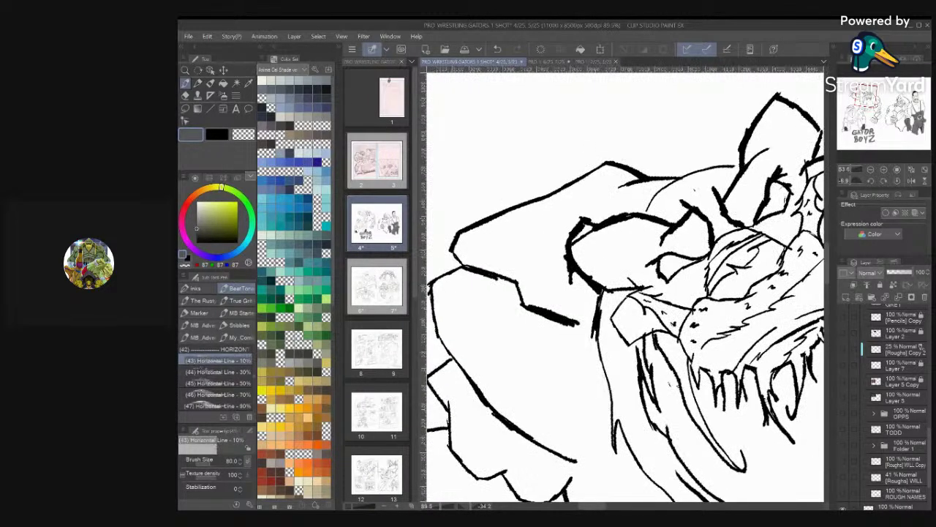
Hatch the large bearded gator's raised brows and the flap beside his cheek with the horizontal line tone brush
mouse_move(615, 233)
left_mouse_down()
mouse_move(584, 261)
mouse_move(595, 258)
mouse_move(592, 267)
mouse_move(618, 287)
left_mouse_up()
scroll(627, 284, "down", 3)
scroll(627, 283, "up", 1)
key("x")
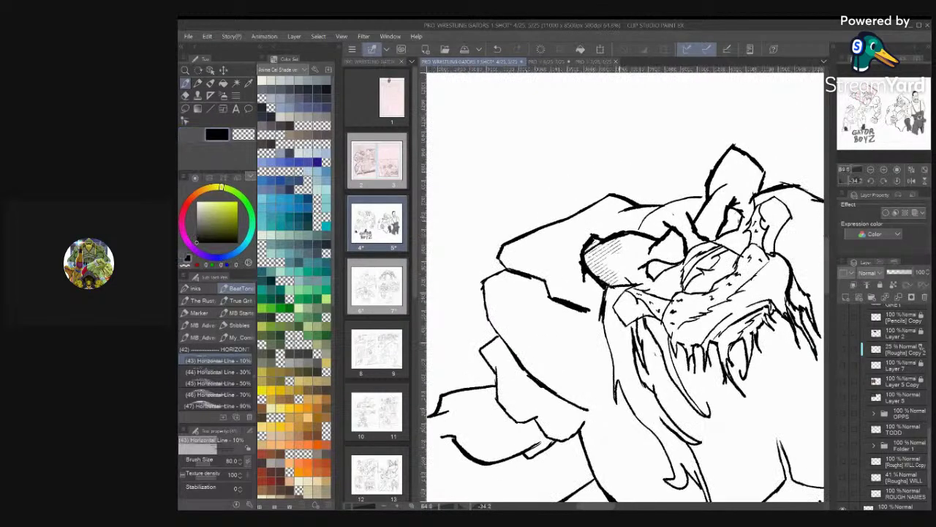
mouse_move(602, 245)
left_mouse_down()
mouse_move(591, 255)
mouse_move(594, 247)
mouse_move(602, 281)
left_mouse_up()
left_click_drag(732, 219, 646, 255)
mouse_move(661, 196)
left_mouse_down()
mouse_move(670, 221)
mouse_move(653, 272)
mouse_move(661, 281)
mouse_move(692, 273)
mouse_move(695, 263)
mouse_move(699, 272)
left_mouse_up()
left_click_drag(671, 273, 685, 291)
scroll(626, 286, "down", 3)
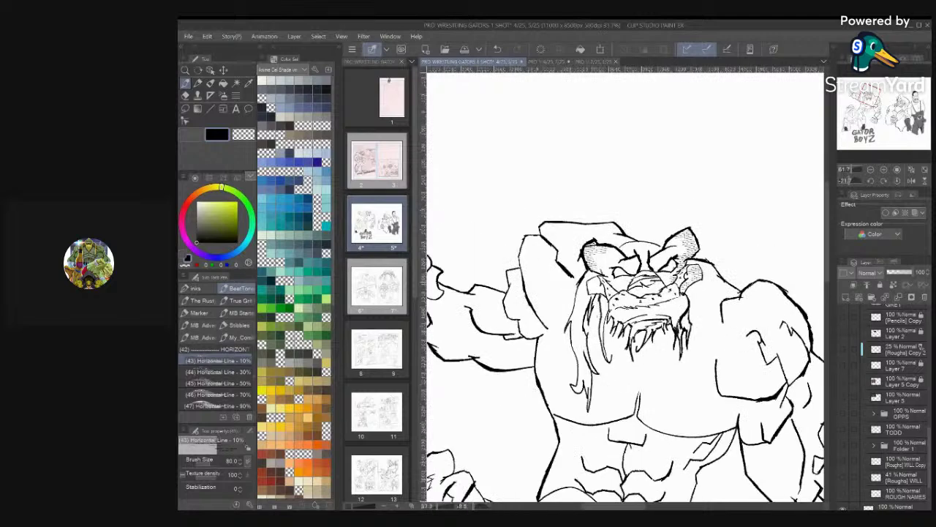
Add line hatching around the bearded gator's eyes and along the side of his snout
scroll(625, 287, "up", 2)
key("x")
mouse_move(655, 281)
left_mouse_down()
mouse_move(673, 329)
mouse_move(643, 336)
left_mouse_up()
scroll(625, 287, "up", 2)
key("x")
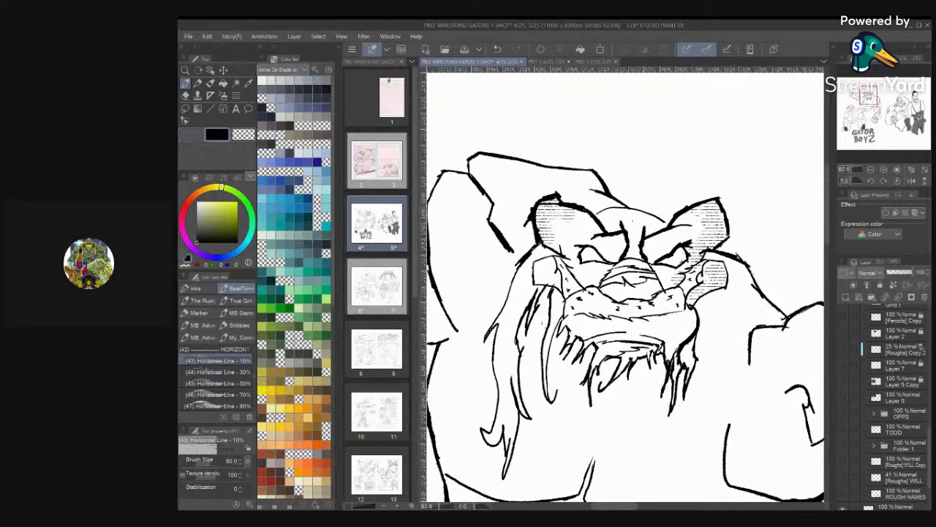
left_click_drag(657, 234, 647, 252)
mouse_move(681, 218)
left_mouse_down()
mouse_move(649, 264)
mouse_move(618, 244)
left_mouse_up()
scroll(621, 244, "down", 4)
scroll(637, 256, "up", 4)
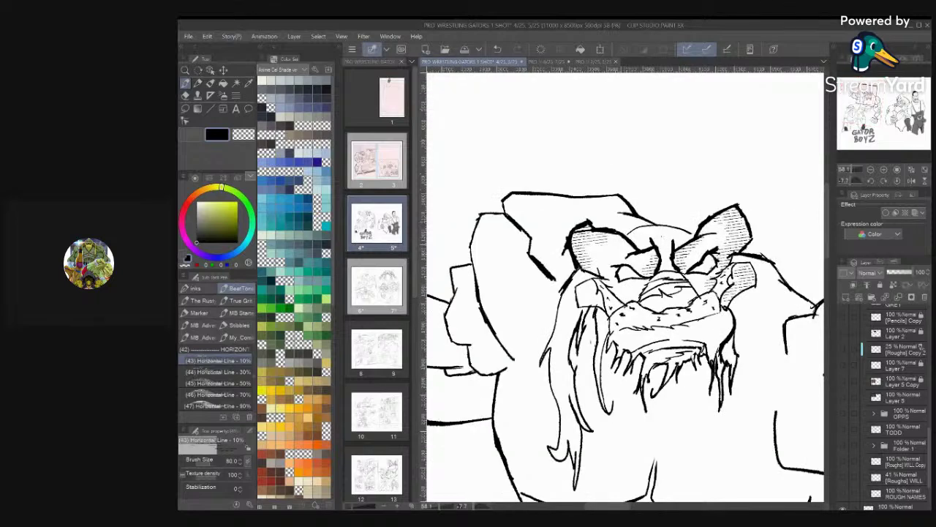
Hatch the hump behind the bearded gator's head and the shoulder of his raised arm
mouse_move(550, 228)
left_mouse_down()
mouse_move(535, 242)
mouse_move(540, 252)
left_mouse_up()
left_click_drag(560, 236, 544, 255)
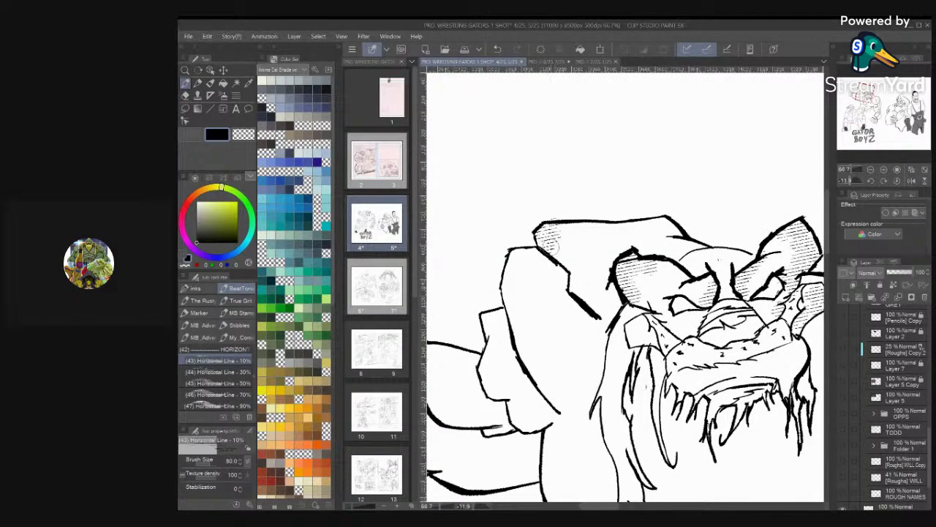
scroll(550, 248, "down", 1)
scroll(623, 245, "down", 2)
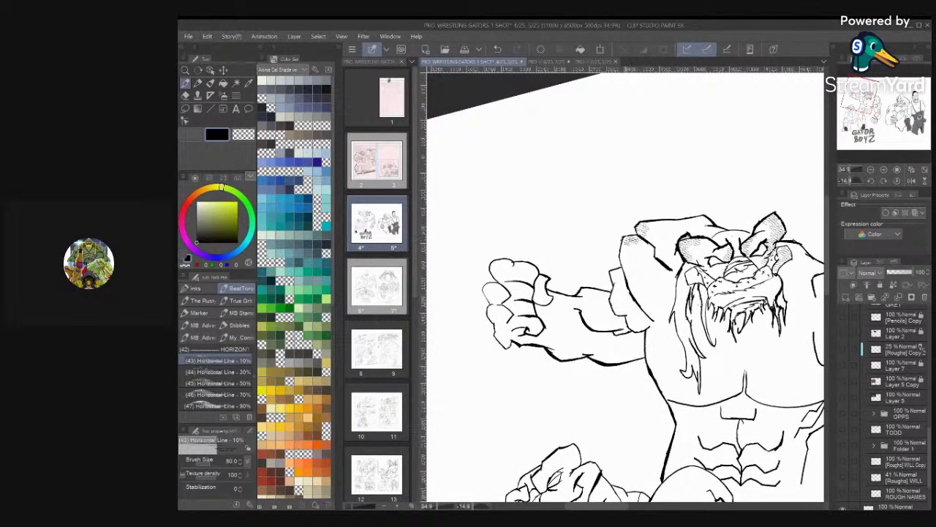
mouse_move(646, 243)
left_mouse_down()
mouse_move(610, 282)
mouse_move(648, 256)
left_mouse_up()
left_click_drag(650, 238, 644, 245)
mouse_move(654, 227)
left_mouse_down()
mouse_move(641, 244)
mouse_move(644, 237)
left_mouse_up()
left_click_drag(664, 218, 656, 228)
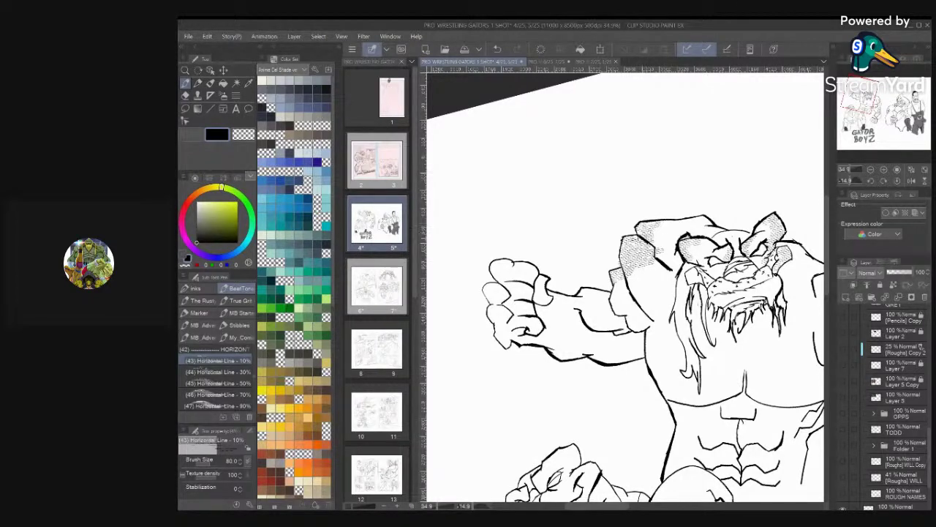
Extend the line hatching along the bearded gator's raised arm towards the forearm
mouse_move(512, 300)
left_mouse_down()
mouse_move(564, 428)
mouse_move(669, 387)
left_mouse_up()
mouse_move(679, 342)
left_mouse_down()
mouse_move(664, 355)
mouse_move(663, 328)
mouse_move(678, 303)
mouse_move(664, 279)
mouse_move(686, 274)
mouse_move(688, 329)
left_mouse_up()
scroll(625, 285, "down", 4)
left_click_drag(631, 348, 547, 307)
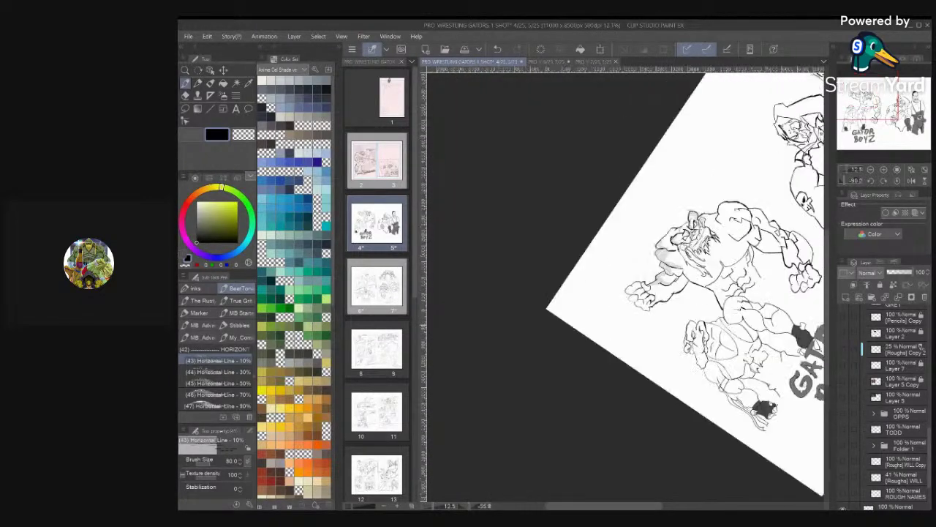
Hatch the outer edge of the bearded gator's lowered-arm shoulder with the horizontal line brush
scroll(625, 286, "up", 4)
left_click_drag(648, 351, 626, 355)
scroll(625, 285, "up", 3)
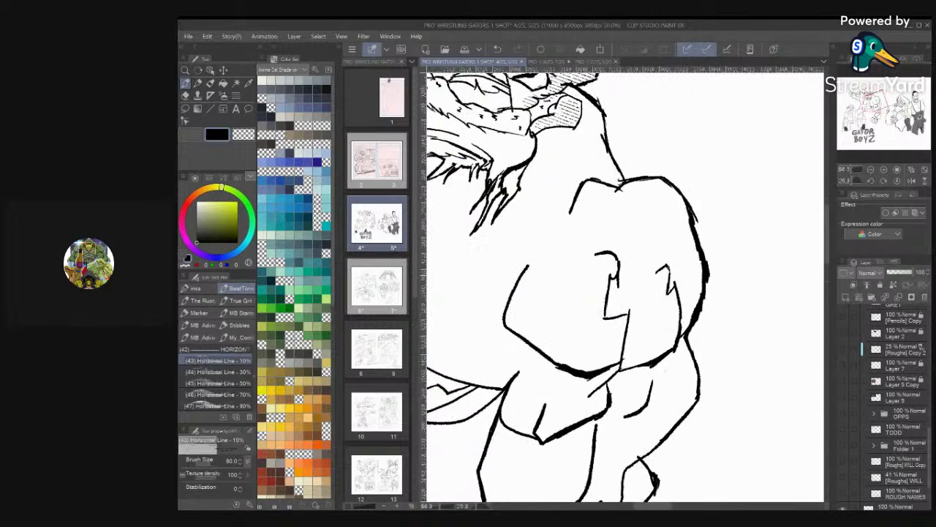
left_click_drag(671, 273, 682, 313)
mouse_move(692, 295)
left_mouse_down()
mouse_move(682, 316)
mouse_move(692, 272)
mouse_move(680, 207)
left_mouse_up()
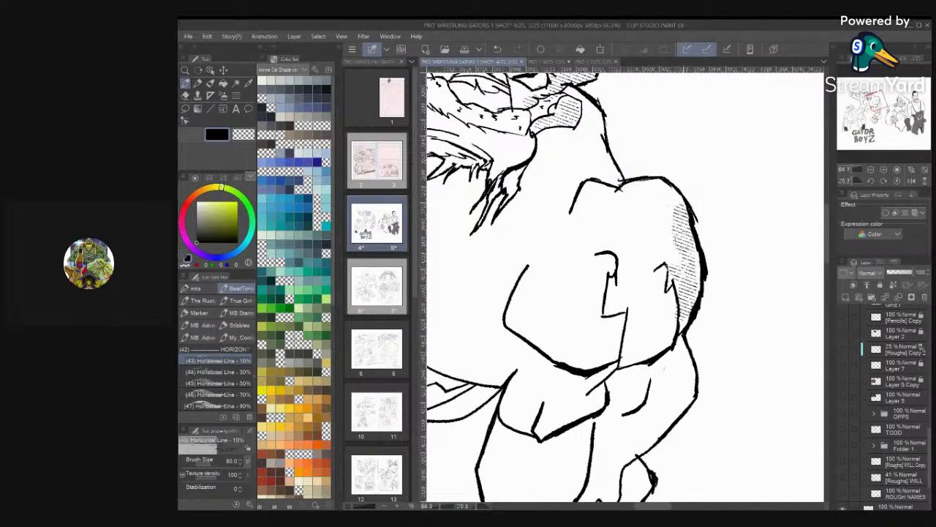
Switch to the Vertical Line - 10% tone brush and hatch the top of the bearded gator's shoulder and neck
key("x")
scroll(216, 377, "down", 3)
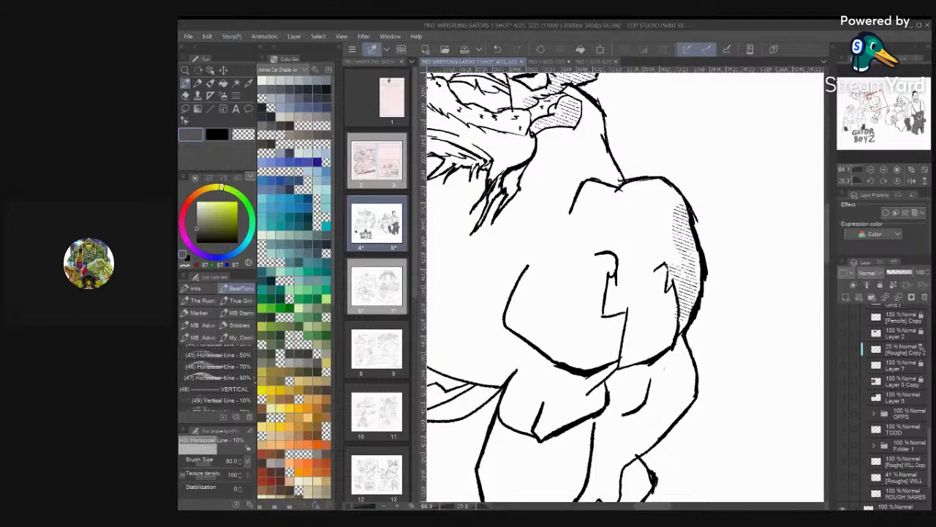
left_click(221, 400)
mouse_move(678, 204)
left_mouse_down()
mouse_move(685, 231)
mouse_move(688, 212)
left_mouse_up()
scroll(654, 424, "down", 2)
scroll(684, 217, "down", 3)
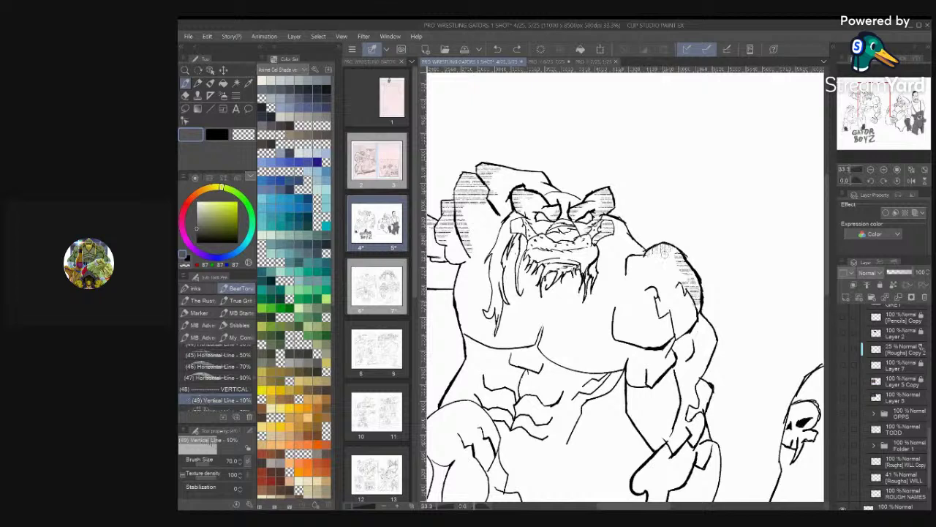
mouse_move(643, 252)
left_mouse_down()
mouse_move(611, 218)
mouse_move(638, 251)
mouse_move(619, 242)
mouse_move(617, 228)
left_mouse_up()
Hatch the outer upper arm and elbow of the bearded gator's lowered arm in black
left_click(217, 134)
scroll(758, 172, "down", 1)
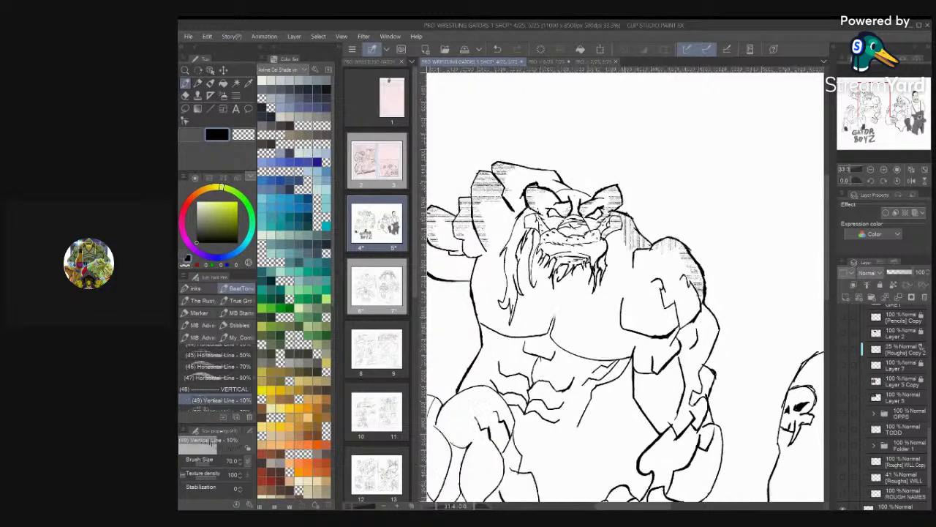
scroll(626, 286, "down", 3)
scroll(625, 287, "up", 2)
left_click_drag(684, 237, 681, 256)
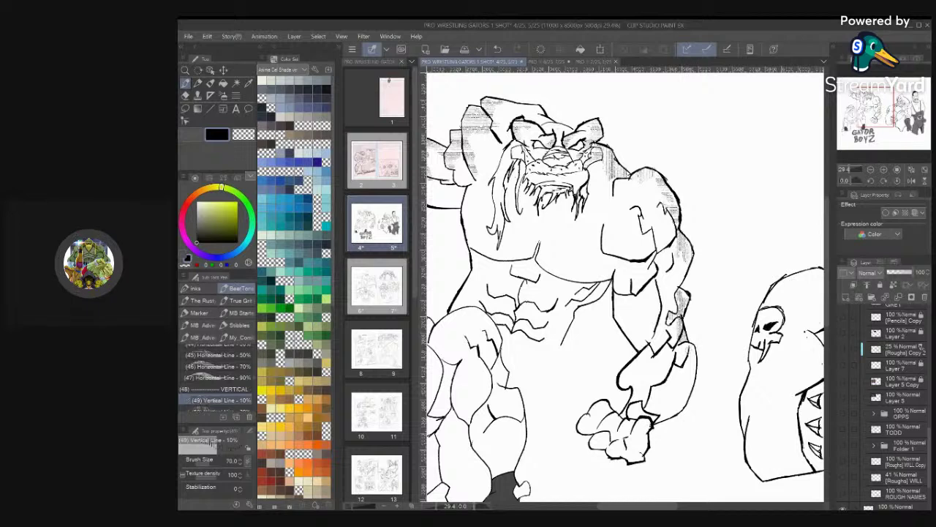
Hatch the forearm and wrist of the bearded gator's lowered arm, including its inner edge
left_click_drag(689, 345, 690, 378)
mouse_move(689, 377)
left_mouse_down()
mouse_move(686, 398)
mouse_move(656, 418)
mouse_move(675, 406)
left_mouse_up()
left_click_drag(677, 360, 637, 400)
left_click_drag(648, 382, 632, 400)
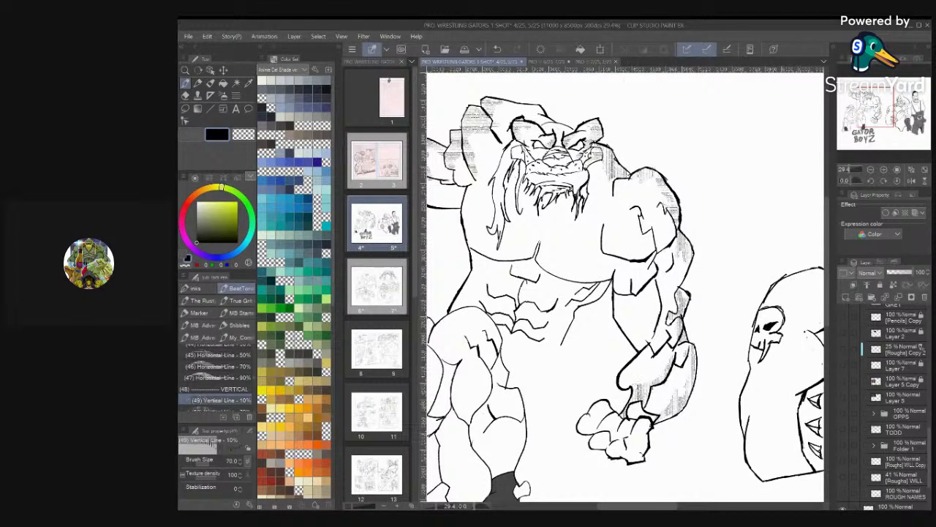
mouse_move(651, 353)
left_mouse_down()
mouse_move(632, 373)
mouse_move(639, 356)
left_mouse_up()
left_click_drag(613, 294, 620, 337)
mouse_move(639, 323)
left_mouse_down()
mouse_move(628, 349)
mouse_move(645, 341)
mouse_move(615, 290)
mouse_move(665, 297)
mouse_move(636, 343)
left_mouse_up()
Hatch both sides of the bearded gator's torso and the lower edge of his abdomen
scroll(691, 269, "down", 4)
scroll(612, 255, "up", 3)
mouse_move(647, 327)
left_mouse_down()
mouse_move(631, 348)
mouse_move(630, 339)
left_mouse_up()
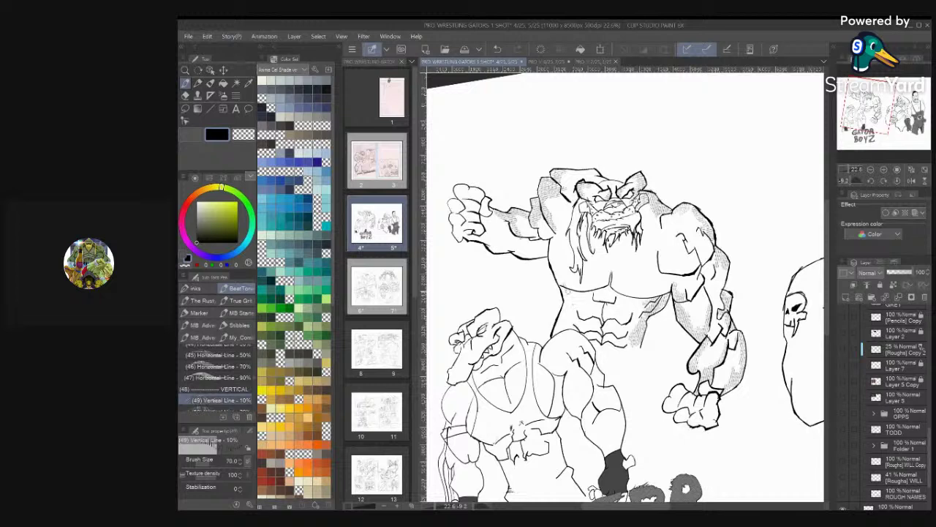
left_click_drag(571, 294, 556, 336)
mouse_move(610, 347)
left_mouse_down()
mouse_move(596, 346)
mouse_move(605, 349)
left_mouse_up()
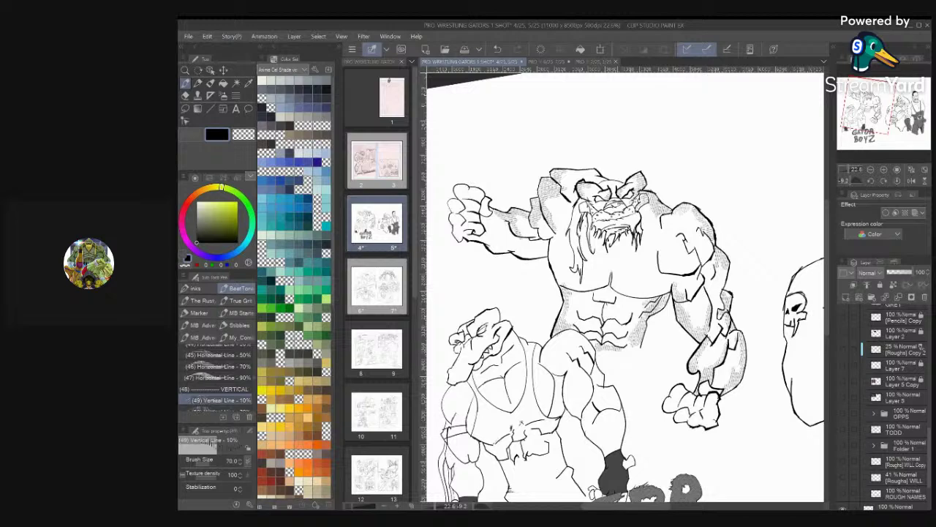
Examine the hatching on the bearded gator's body and face at different zoom levels and rotations
scroll(710, 376, "down", 2)
scroll(651, 293, "up", 2)
scroll(670, 367, "down", 2)
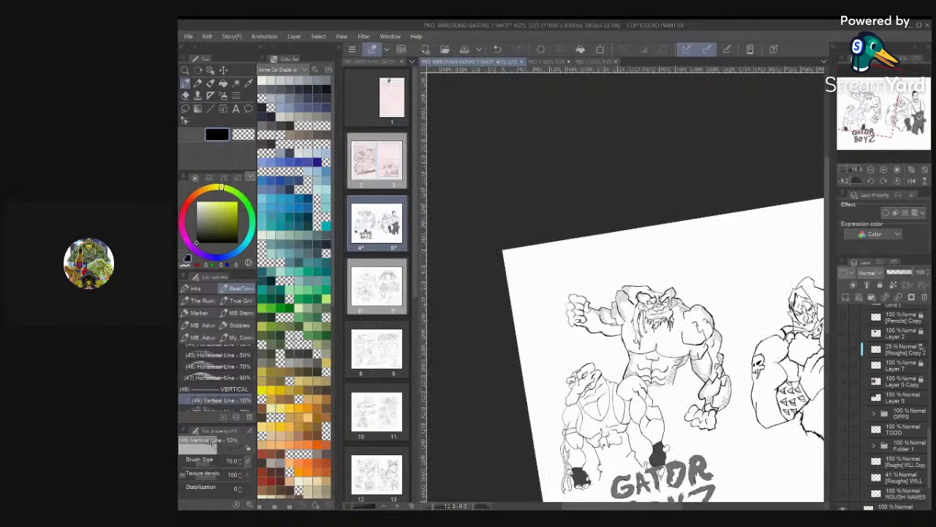
scroll(622, 293, "up", 4)
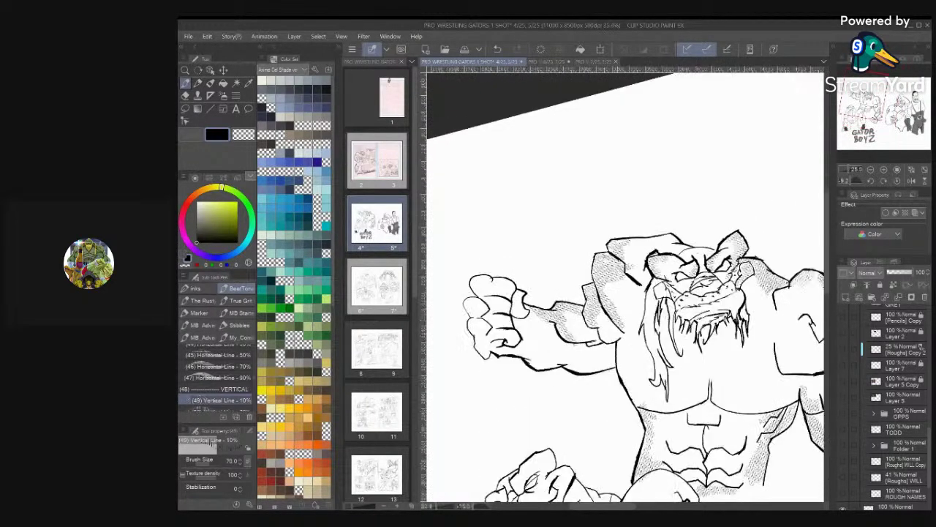
scroll(622, 292, "up", 5)
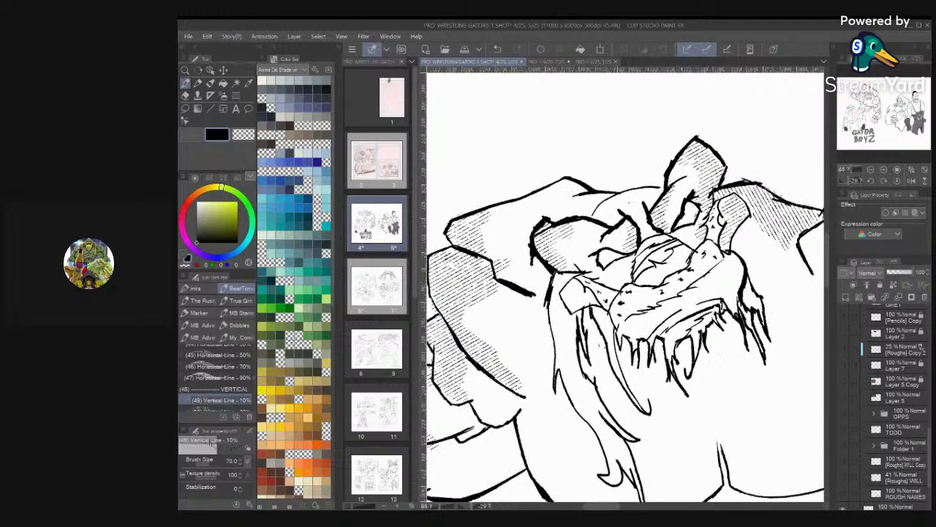
scroll(645, 241, "up", 3)
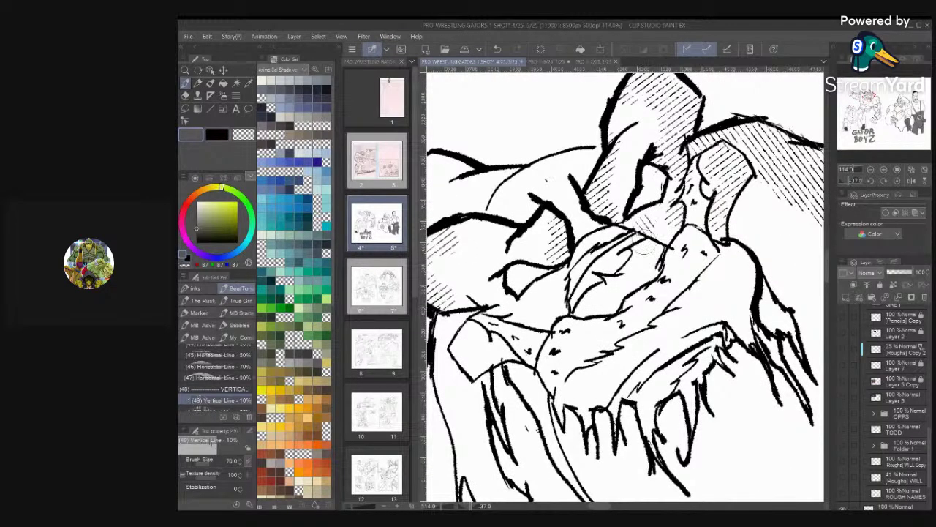
scroll(637, 271, "down", 3)
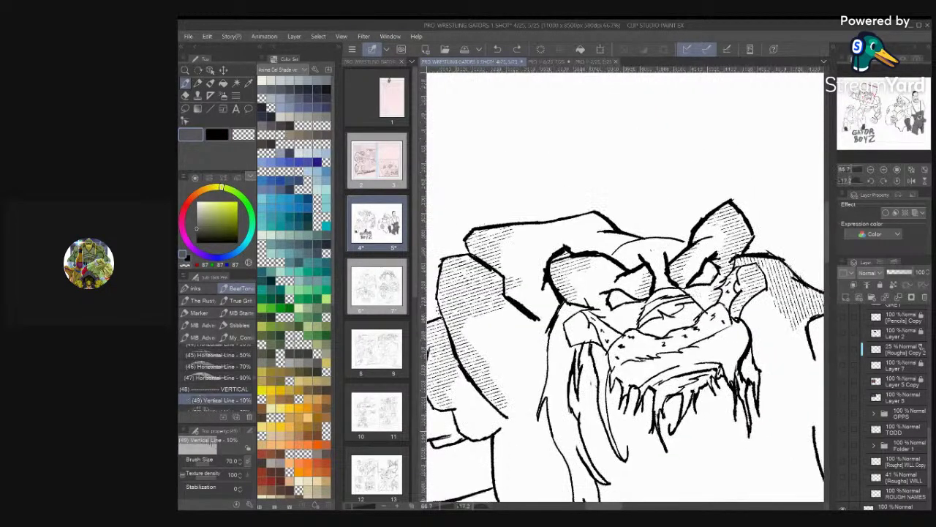
Save the Pro Wrestling Gators spread
scroll(625, 287, "down", 1)
scroll(627, 268, "down", 1)
key("ctrl+s")
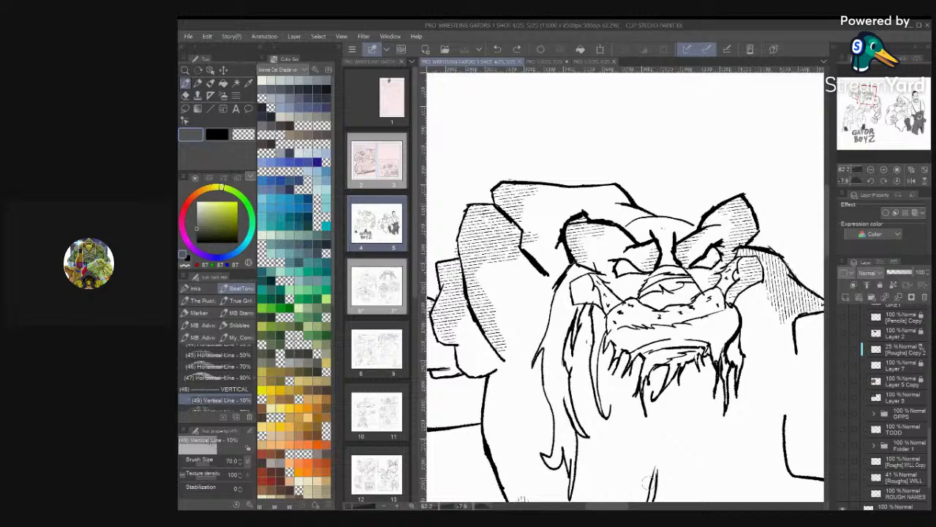
Choose the Grainy - 60° / 10% brush and dot the shaded corner of the bearded gator's jaw below his eye
scroll(632, 458, "down", 4)
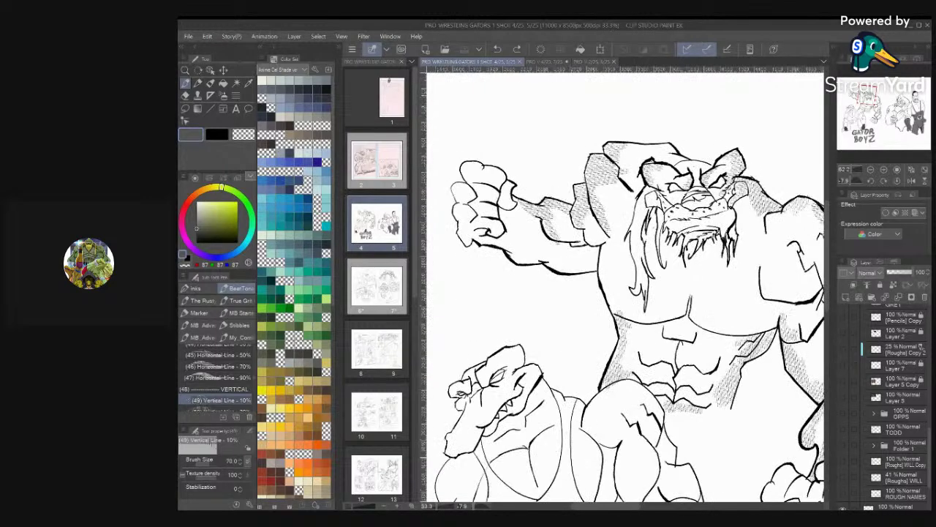
scroll(632, 457, "up", 1)
scroll(625, 287, "up", 1)
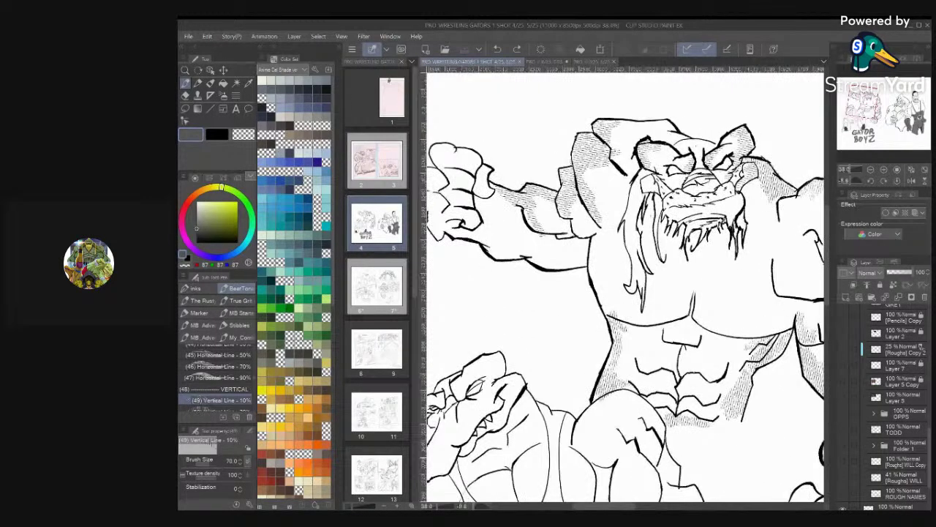
scroll(216, 377, "down", 5)
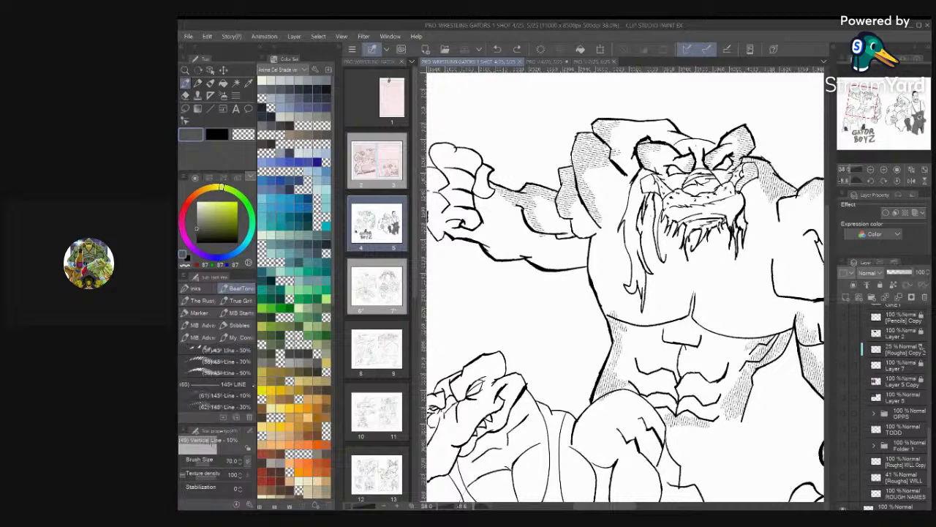
scroll(215, 377, "up", 8)
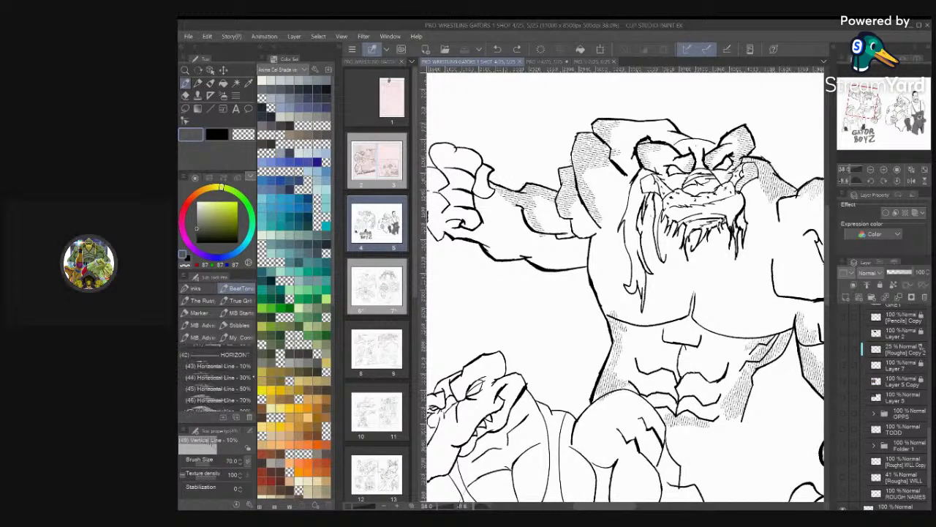
left_click(222, 388)
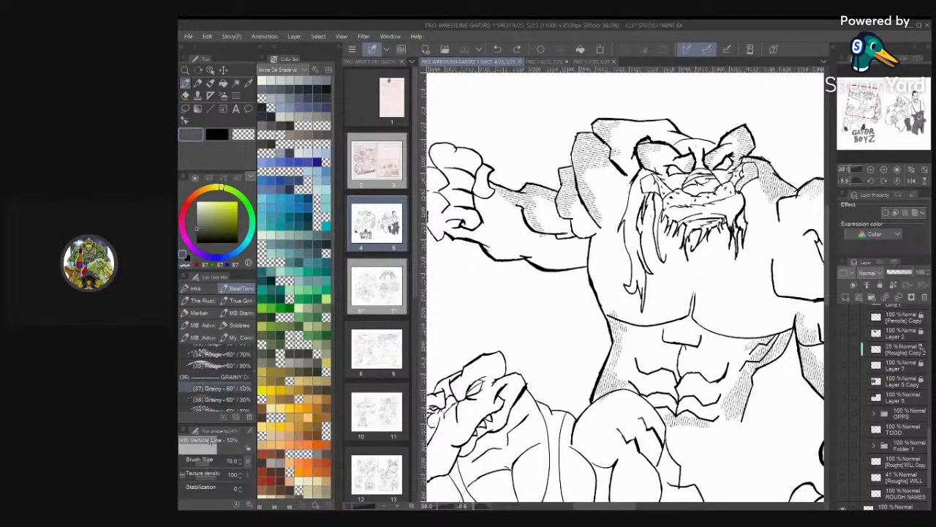
scroll(625, 287, "up", 5)
left_click_drag(672, 224, 670, 274)
scroll(626, 287, "up", 1)
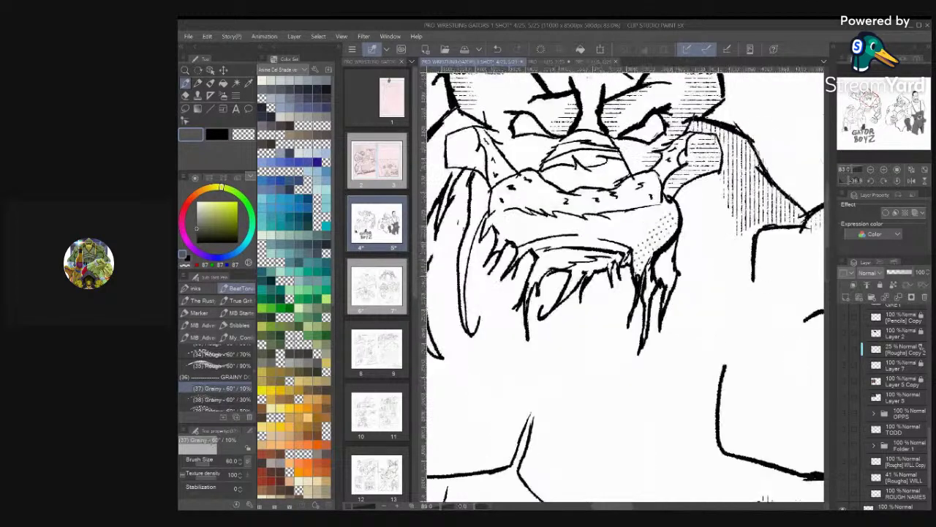
Extend the grainy tone along the bearded gator's jaw and lower lip, reducing the brush size to 30
key("[")
mouse_move(671, 226)
left_mouse_down()
mouse_move(663, 262)
mouse_move(671, 277)
left_mouse_up()
key("[")
key("[")
scroll(626, 286, "down", 4)
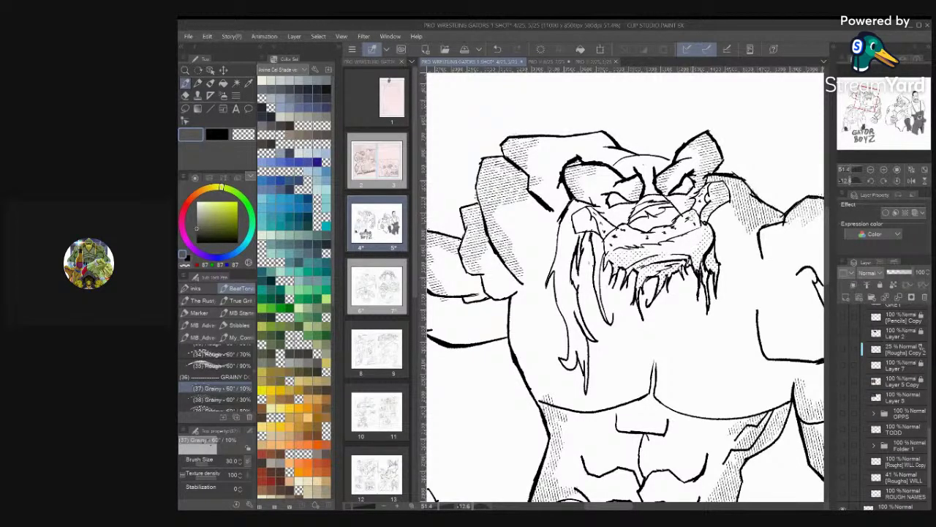
Dot the lower shoulder muscle and adjoining upper arm of the bearded gator's lowered arm with the grainy tone
scroll(625, 285, "down", 5)
scroll(625, 285, "up", 4)
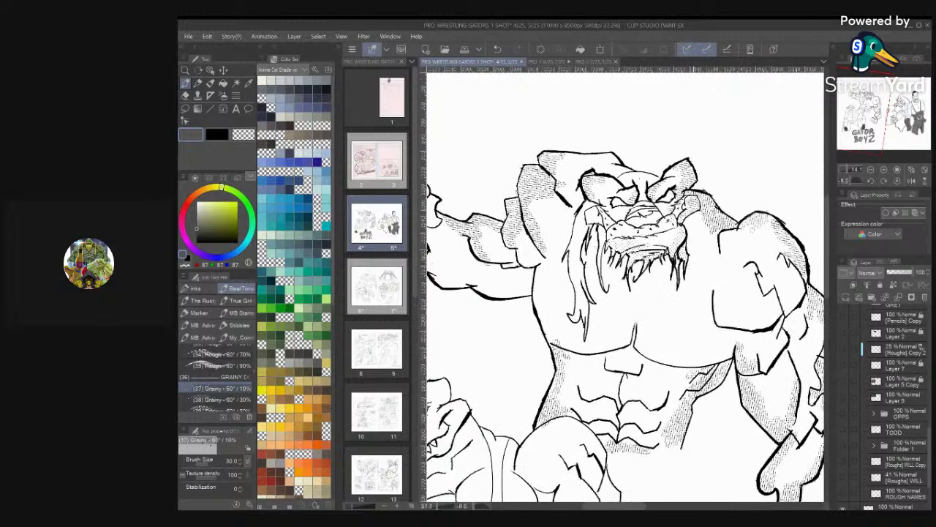
scroll(625, 285, "down", 1)
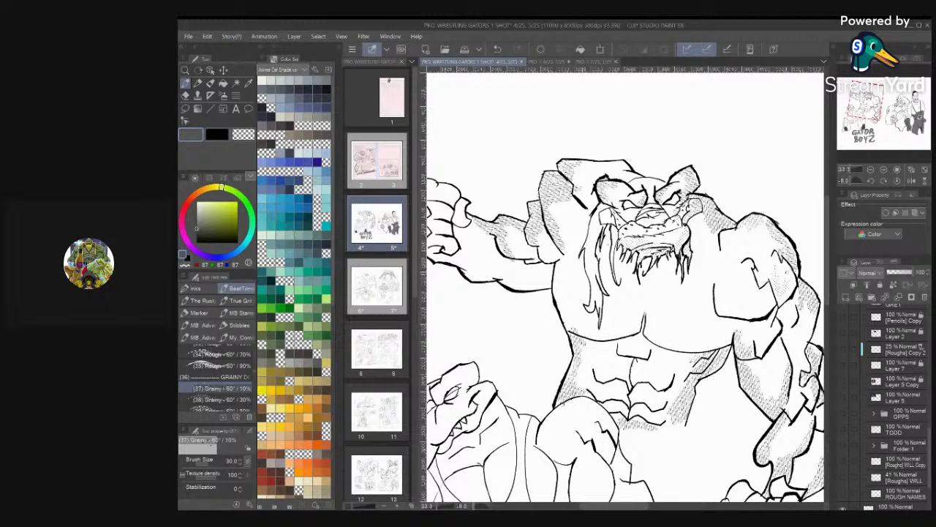
scroll(626, 287, "down", 1)
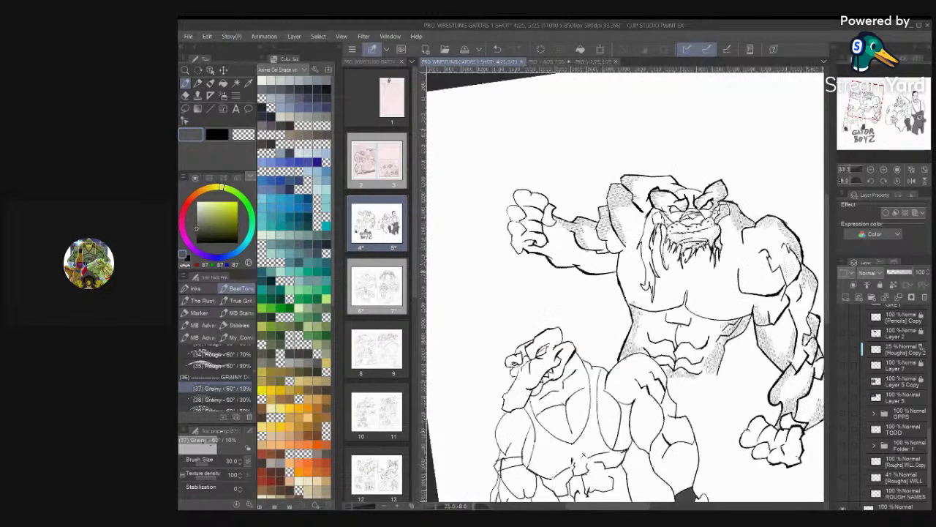
scroll(625, 288, "up", 2)
scroll(626, 287, "up", 1)
scroll(695, 234, "up", 5)
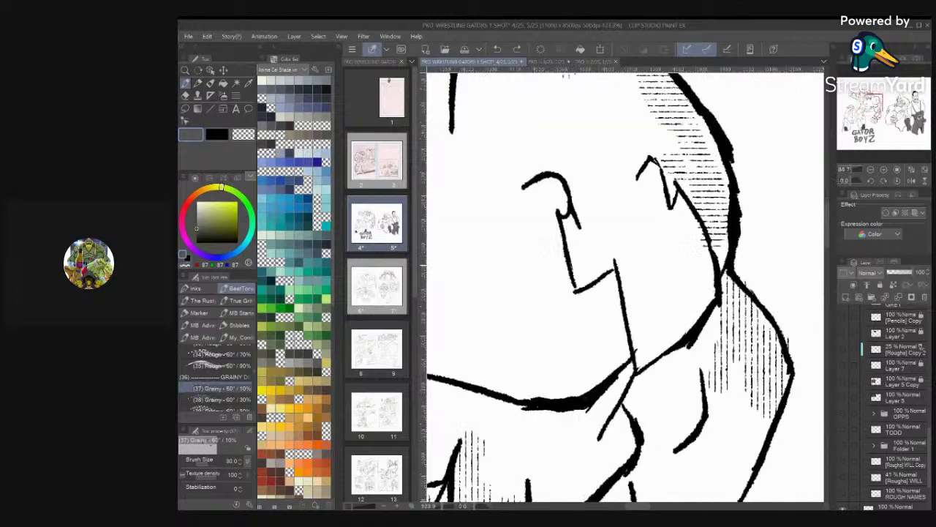
mouse_move(681, 270)
left_mouse_down()
mouse_move(666, 332)
mouse_move(630, 277)
mouse_move(641, 324)
mouse_move(660, 324)
mouse_move(698, 396)
mouse_move(694, 383)
mouse_move(695, 425)
mouse_move(659, 393)
mouse_move(640, 411)
mouse_move(639, 433)
mouse_move(661, 444)
mouse_move(674, 427)
mouse_move(660, 424)
mouse_move(684, 421)
left_mouse_up()
scroll(778, 414, "down", 5)
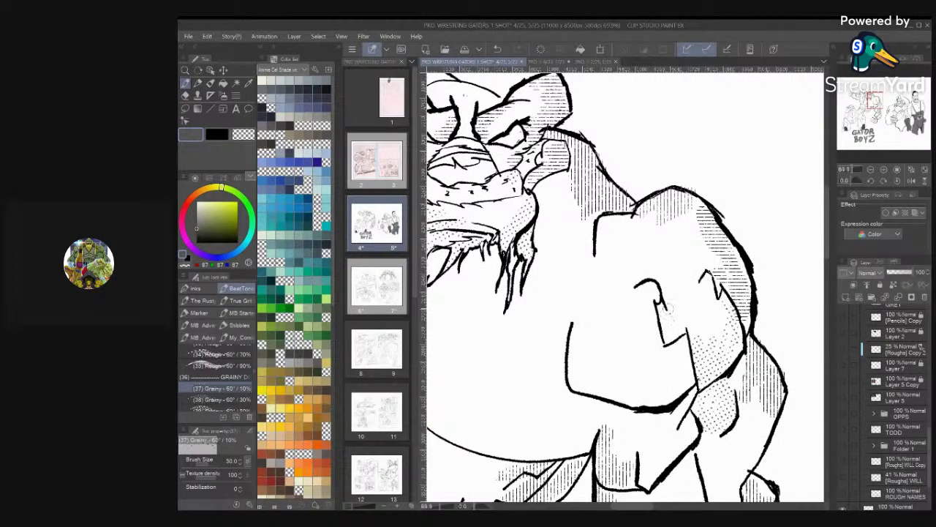
mouse_move(666, 312)
left_mouse_down()
mouse_move(665, 336)
mouse_move(681, 311)
mouse_move(662, 274)
mouse_move(711, 314)
mouse_move(721, 310)
mouse_move(708, 326)
mouse_move(686, 304)
left_mouse_up()
scroll(735, 206, "down", 2)
Fill the inner upper arm, elbow and forearm of the bearded gator's lowered arm with the grainy tone
left_click_drag(735, 212, 737, 122)
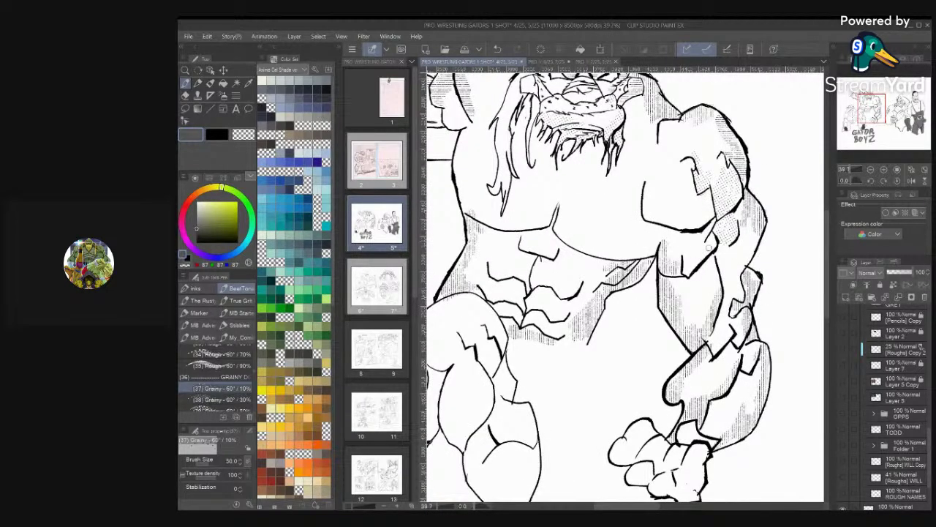
mouse_move(708, 247)
left_mouse_down()
mouse_move(689, 256)
mouse_move(708, 229)
left_mouse_up()
mouse_move(711, 262)
left_mouse_down()
mouse_move(701, 322)
mouse_move(691, 316)
mouse_move(717, 349)
mouse_move(736, 330)
left_mouse_up()
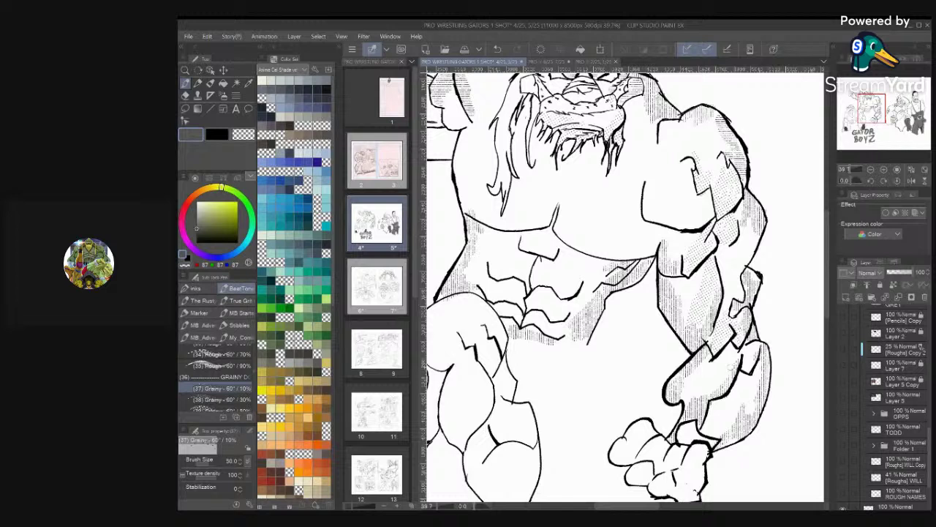
mouse_move(704, 364)
left_mouse_down()
mouse_move(696, 380)
mouse_move(713, 380)
mouse_move(712, 424)
mouse_move(721, 423)
left_mouse_up()
Switch the drawing colour to black and dot the bearded gator's abdominal muscles and the block below his sternum
key("x")
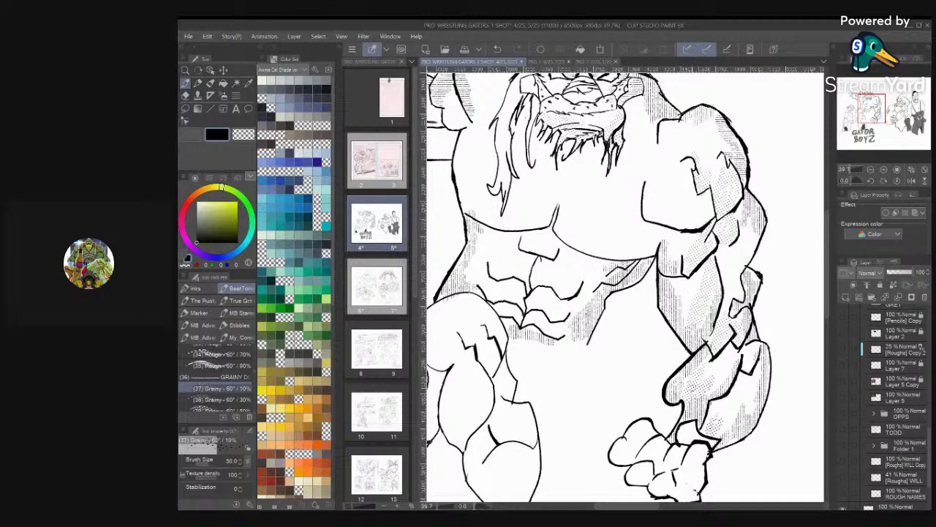
mouse_move(740, 359)
left_mouse_down()
mouse_move(735, 397)
mouse_move(714, 370)
mouse_move(790, 394)
mouse_move(781, 363)
mouse_move(797, 306)
left_mouse_up()
key("ctrl+plus")
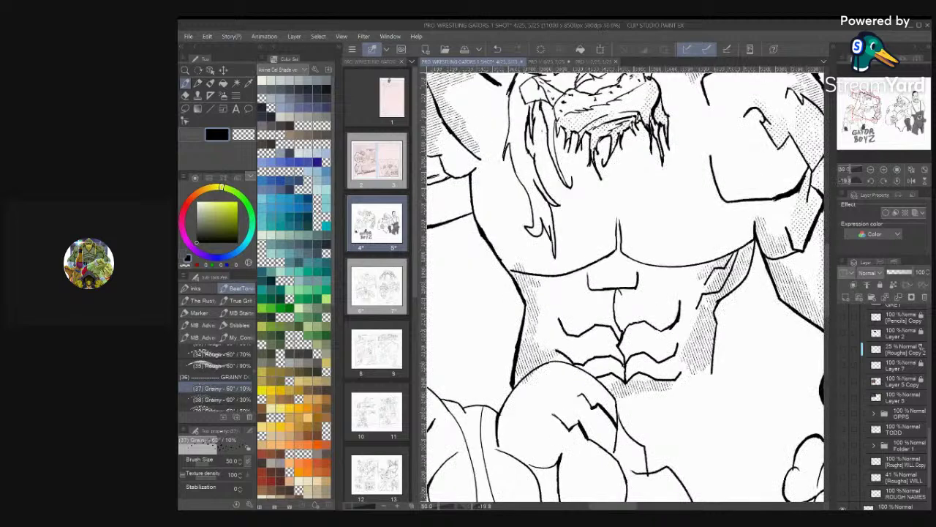
mouse_move(664, 342)
left_mouse_down()
mouse_move(631, 335)
mouse_move(629, 351)
mouse_move(650, 343)
mouse_move(581, 350)
mouse_move(596, 366)
mouse_move(650, 364)
mouse_move(603, 379)
left_mouse_up()
scroll(731, 307, "down", 3)
scroll(745, 297, "up", 4)
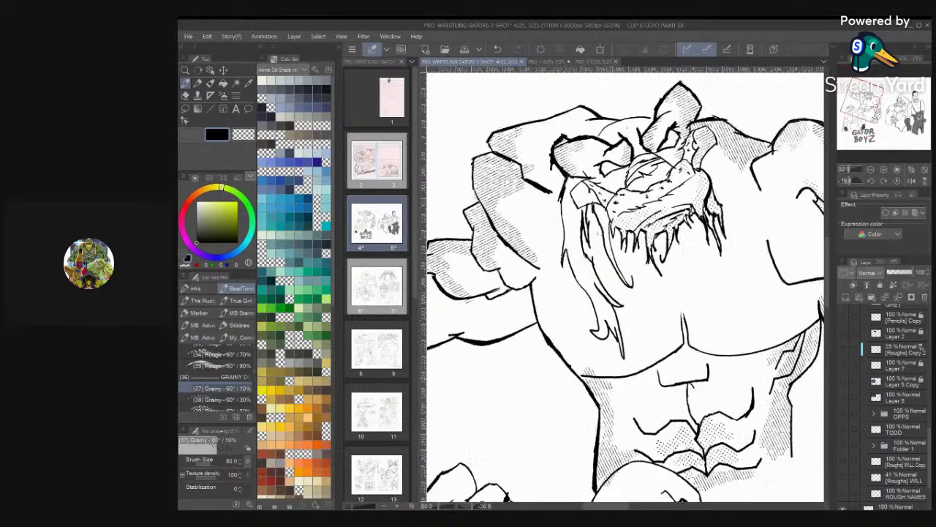
mouse_move(663, 357)
left_mouse_down()
mouse_move(705, 377)
mouse_move(688, 362)
mouse_move(670, 365)
mouse_move(680, 413)
mouse_move(658, 422)
mouse_move(695, 395)
mouse_move(696, 416)
mouse_move(724, 406)
mouse_move(709, 401)
left_mouse_up()
scroll(625, 285, "down", 3)
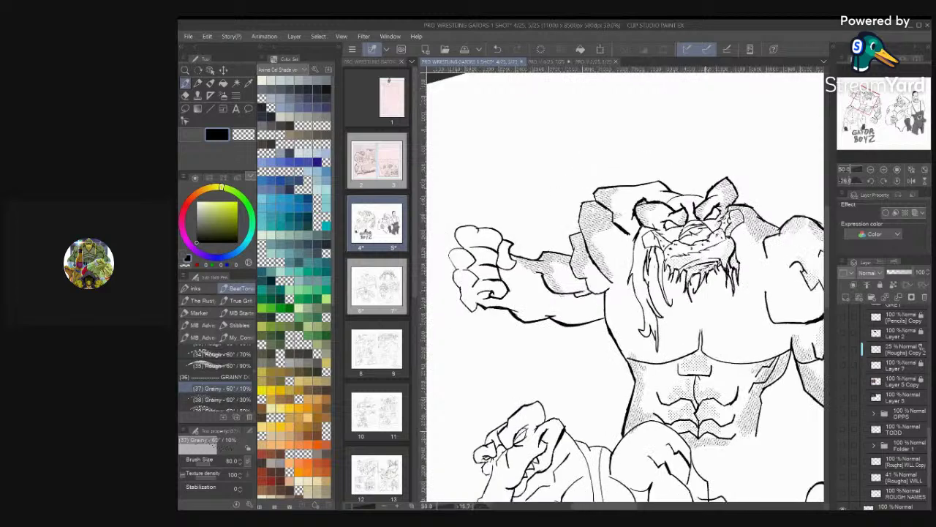
scroll(626, 285, "up", 6)
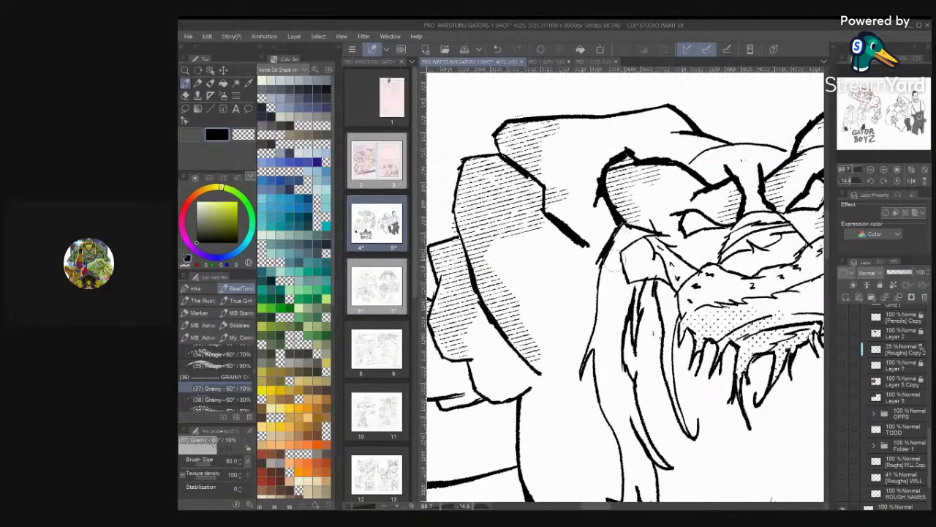
left_click_drag(621, 251, 622, 271)
scroll(217, 377, "down", 4)
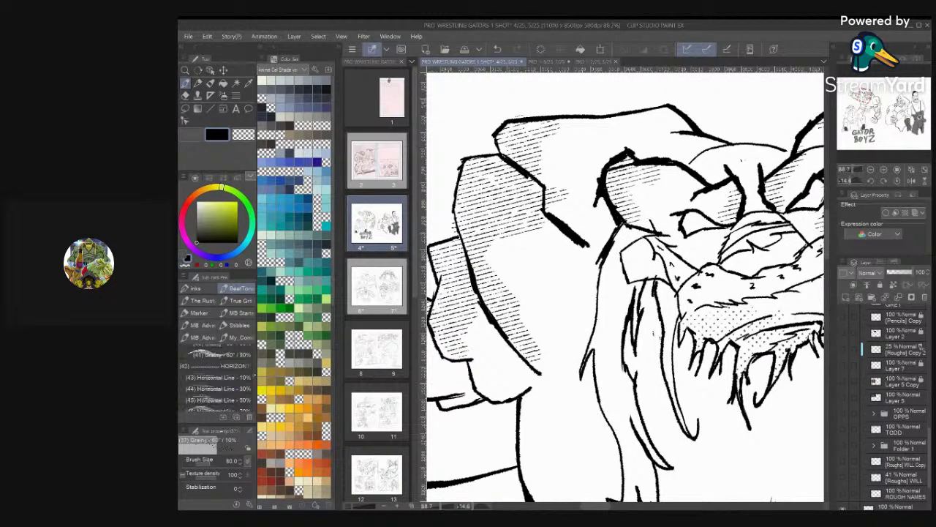
left_click(217, 371)
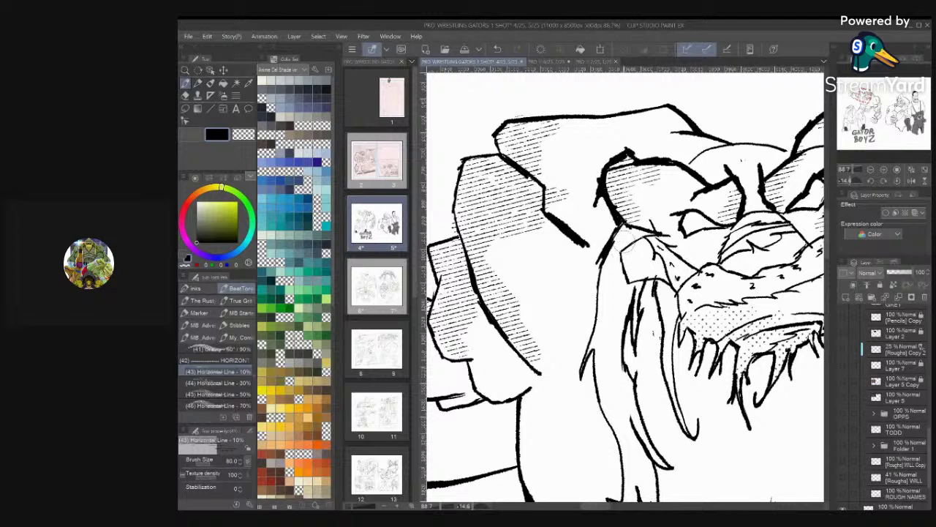
left_click_drag(624, 236, 619, 257)
key("ctrl+z")
key("ctrl+z")
Choose the 45° Line - 10% brush and hatch the long outer strand of hair beside the bearded gator's face
scroll(216, 380, "down", 3)
scroll(216, 377, "down", 2)
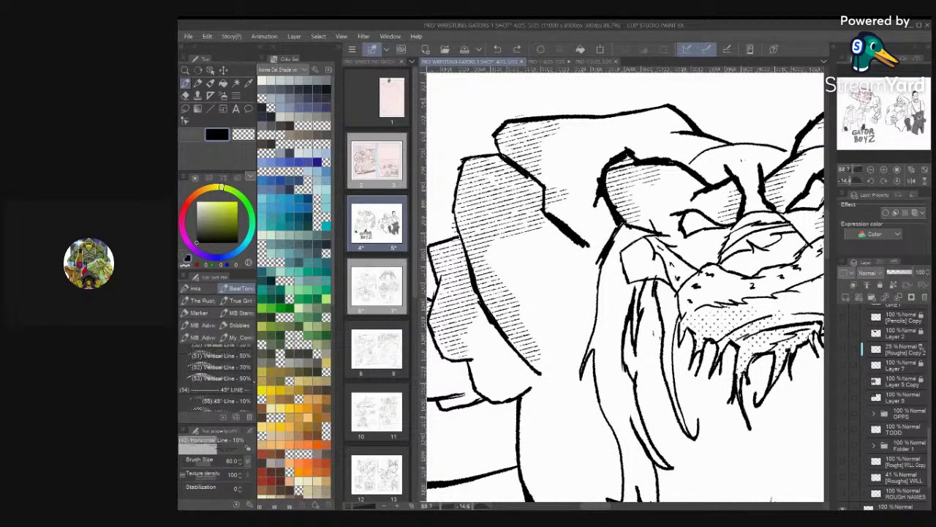
scroll(216, 377, "down", 4)
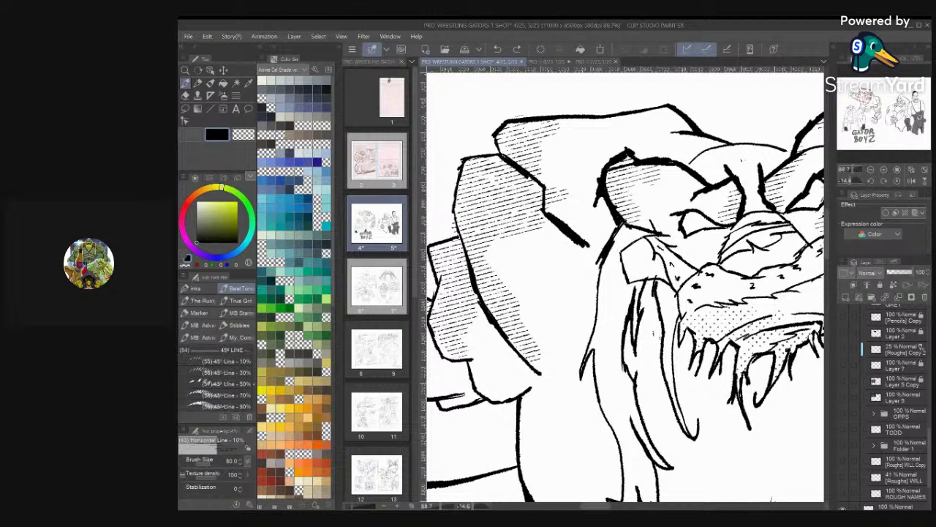
left_click(243, 367)
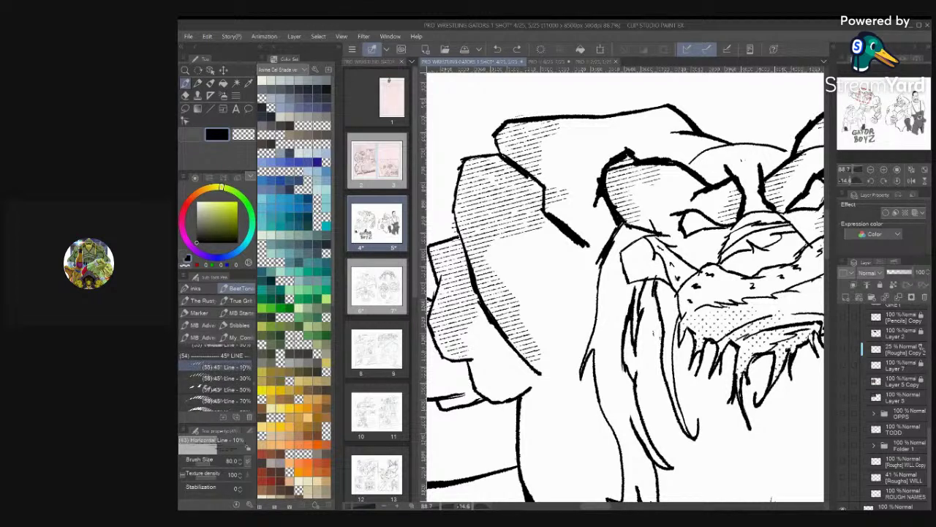
mouse_move(608, 322)
left_mouse_down()
mouse_move(610, 261)
mouse_move(626, 235)
mouse_move(601, 289)
mouse_move(619, 295)
mouse_move(599, 338)
mouse_move(615, 418)
mouse_move(608, 394)
left_mouse_up()
scroll(643, 288, "down", 5)
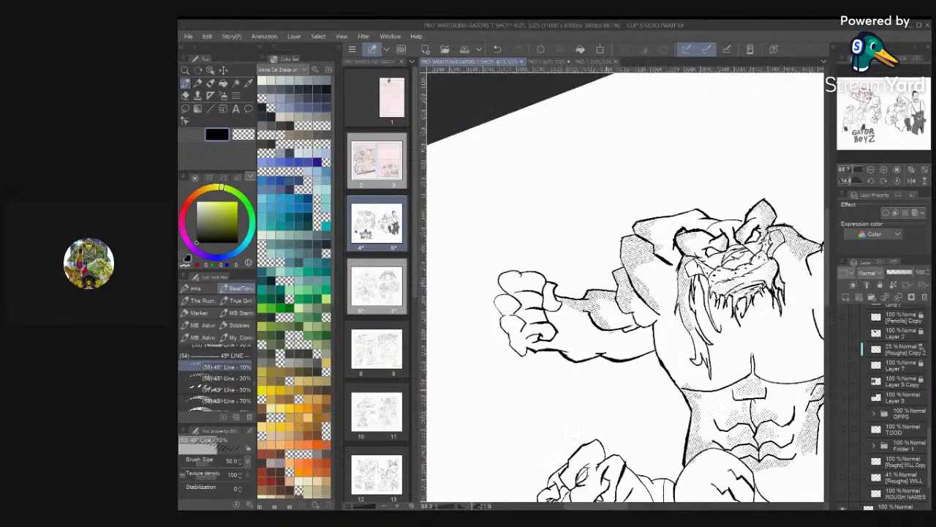
Reduce the brush size to 20 and hatch the narrow lower tip of the bearded gator's long hair strand
scroll(643, 288, "up", 3)
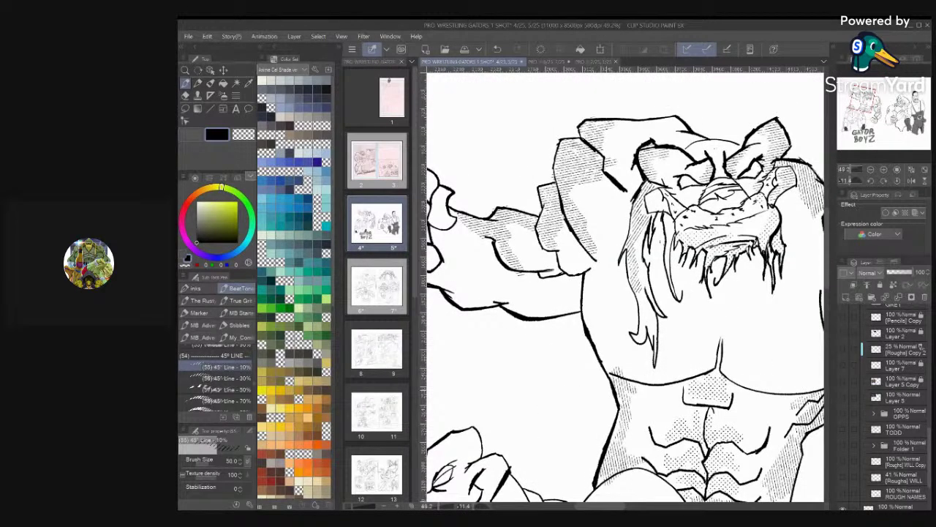
key("bracketleft")
key("bracketleft")
key("bracketleft")
mouse_move(650, 336)
left_mouse_down()
mouse_move(654, 319)
mouse_move(647, 325)
left_mouse_up()
scroll(625, 287, "down", 5)
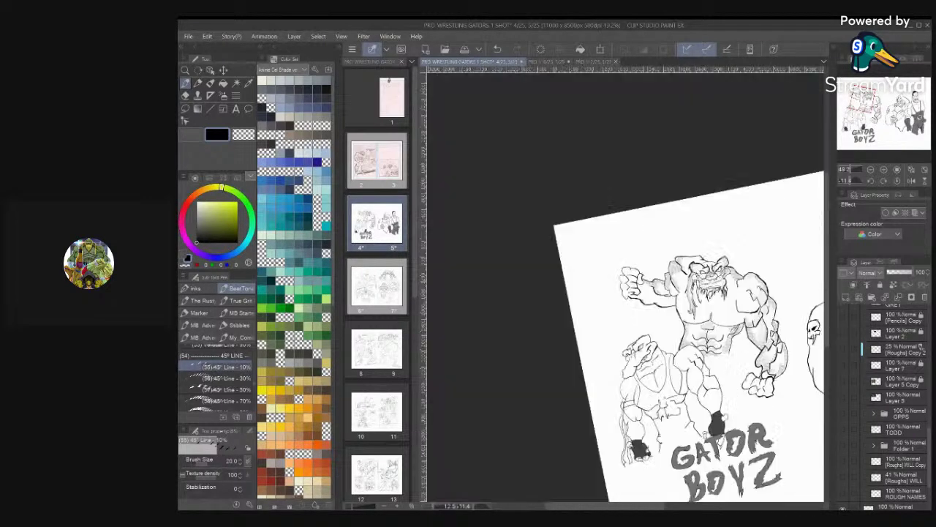
scroll(625, 287, "up", 3)
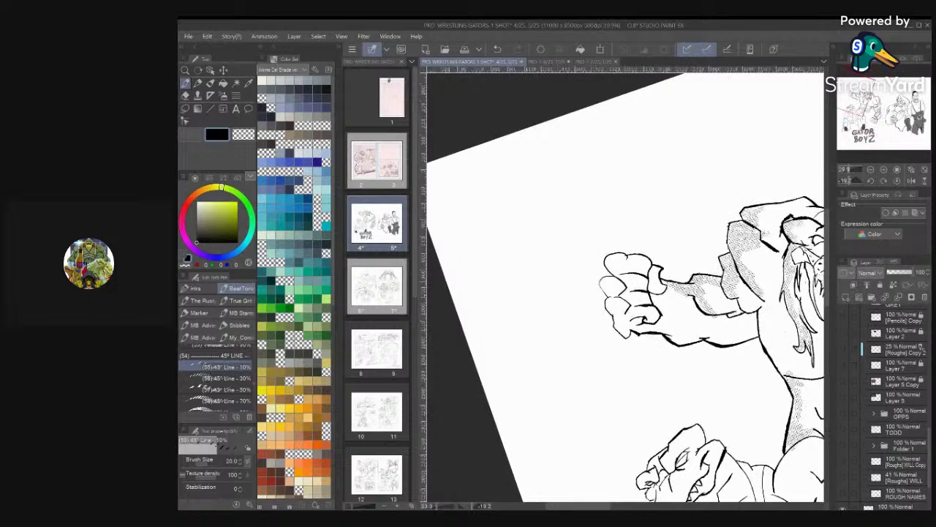
scroll(626, 287, "down", 2)
scroll(626, 287, "up", 2)
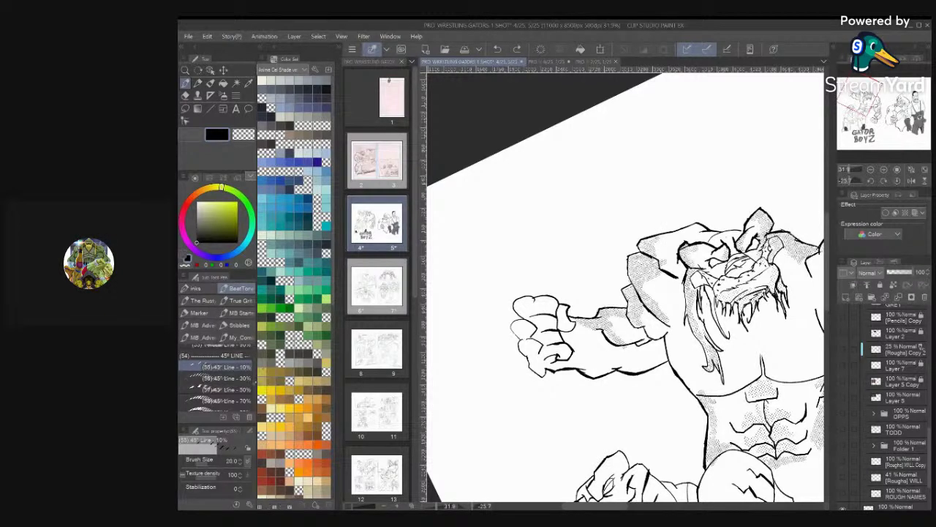
Choose the Horizontal Line - 10% brush and hatch the upper part of the bearded gator's raised shoulder beside his head
scroll(241, 371, "up", 3)
left_click(243, 367)
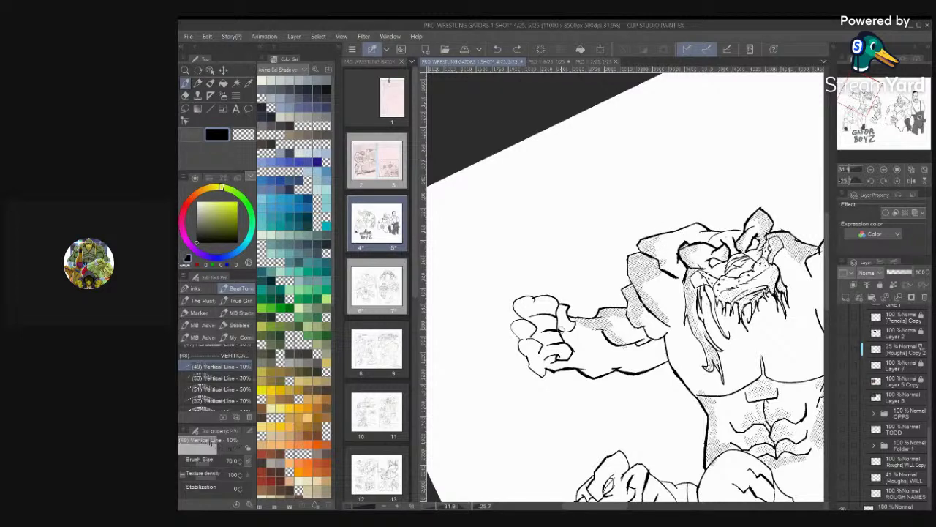
scroll(234, 377, "up", 2)
left_click(218, 377)
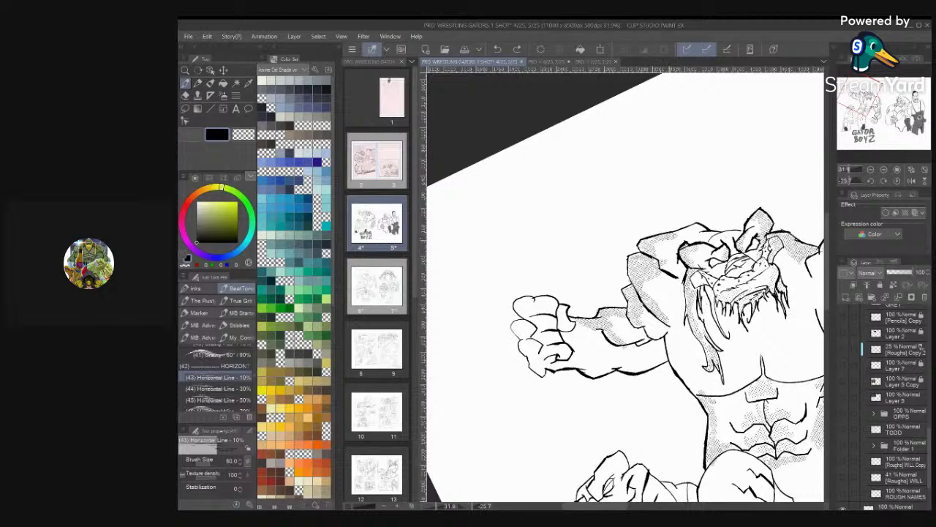
left_click_drag(673, 235, 699, 226)
scroll(625, 287, "down", 4)
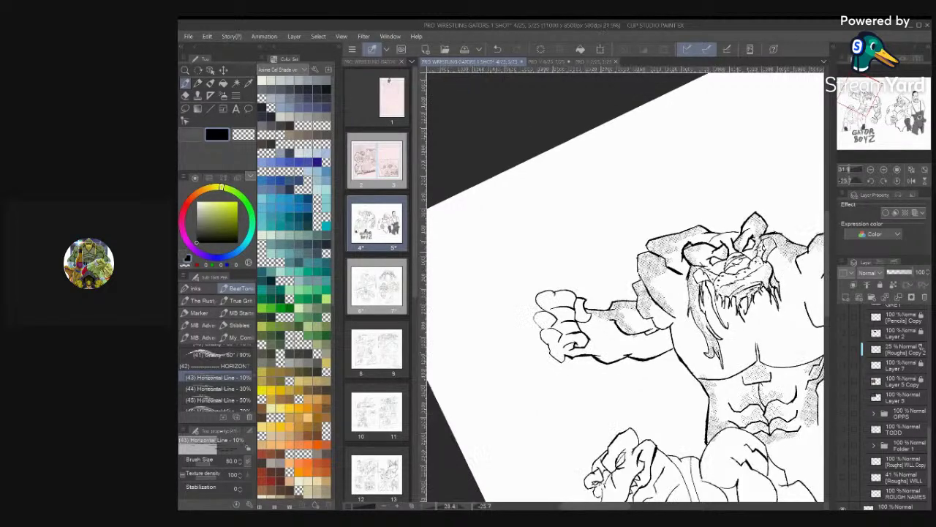
Add horizontal-line hatching around the elbow of the bearded gator's raised arm
scroll(625, 286, "up", 3)
scroll(710, 294, "up", 4)
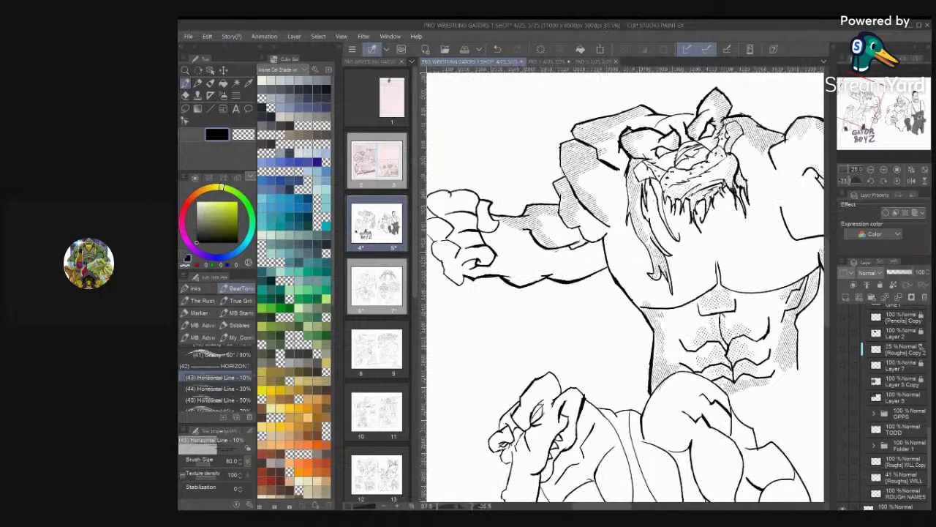
mouse_move(573, 226)
left_mouse_down()
mouse_move(566, 243)
mouse_move(579, 229)
mouse_move(577, 281)
mouse_move(607, 322)
mouse_move(600, 289)
mouse_move(584, 291)
mouse_move(588, 274)
left_mouse_up()
scroll(589, 275, "down", 5)
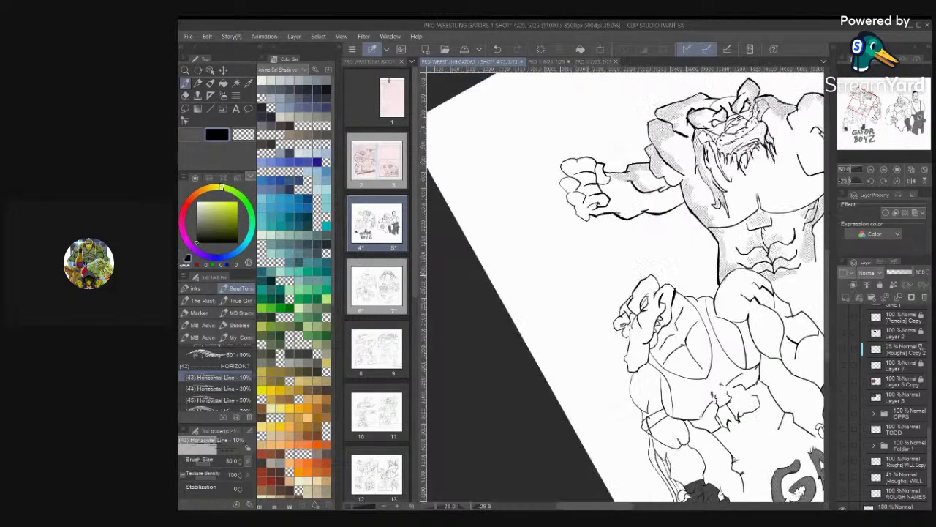
Hatch the tank-top gator's brow bump, snout ridge and back corner of the jaw with the Horizontal Line - 10% brush
scroll(626, 286, "up", 3)
scroll(625, 285, "down", 2)
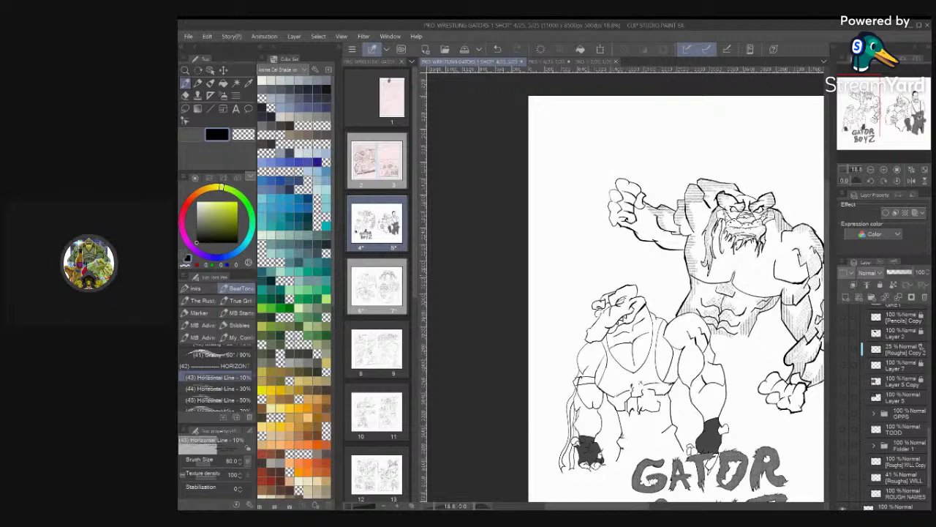
scroll(626, 292, "down", 1)
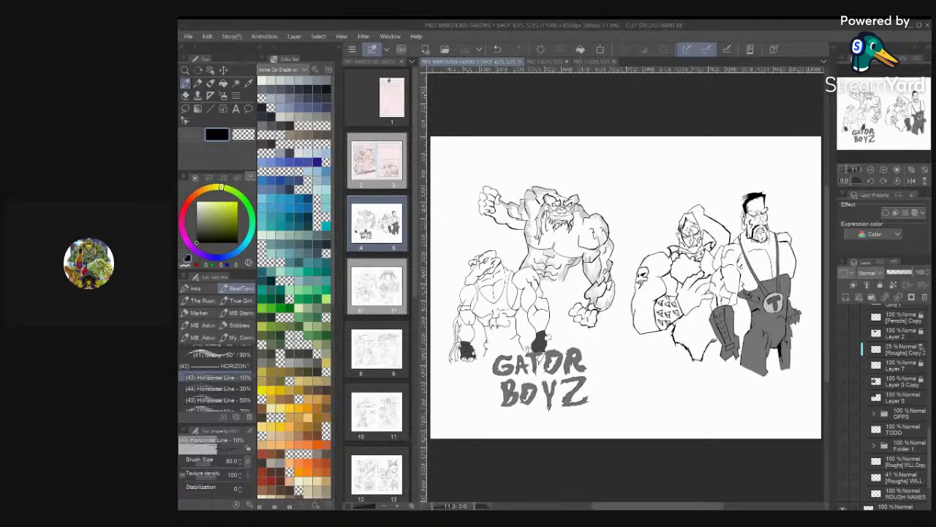
scroll(512, 285, "up", 5)
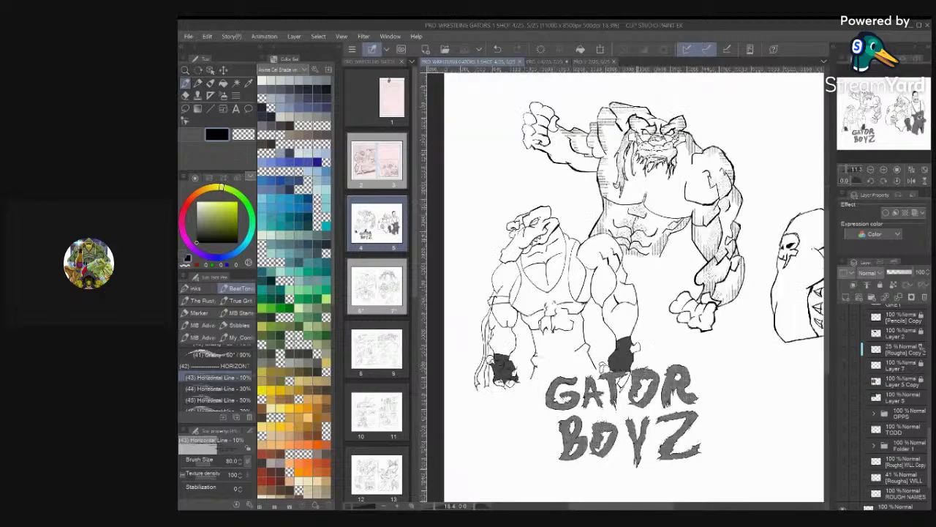
scroll(625, 288, "up", 6)
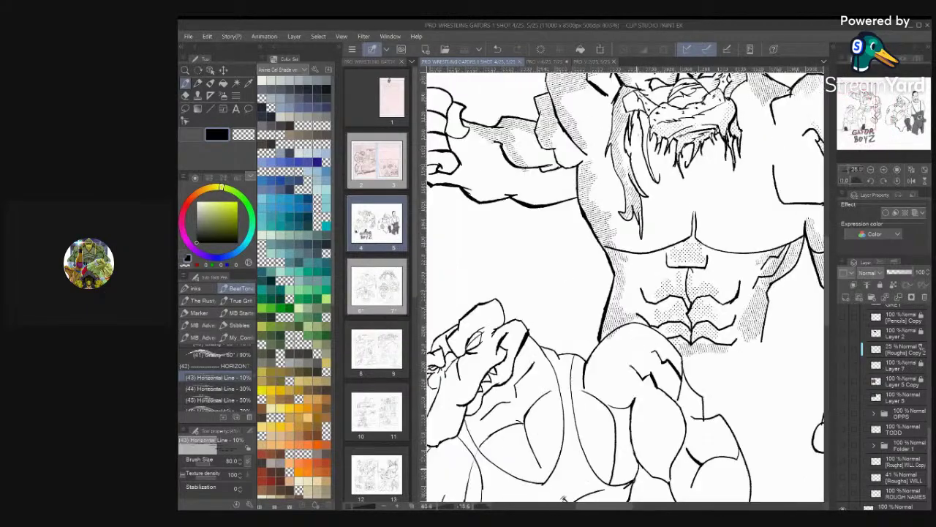
mouse_move(570, 342)
left_mouse_down()
mouse_move(583, 319)
mouse_move(613, 331)
mouse_move(580, 345)
mouse_move(586, 333)
left_mouse_up()
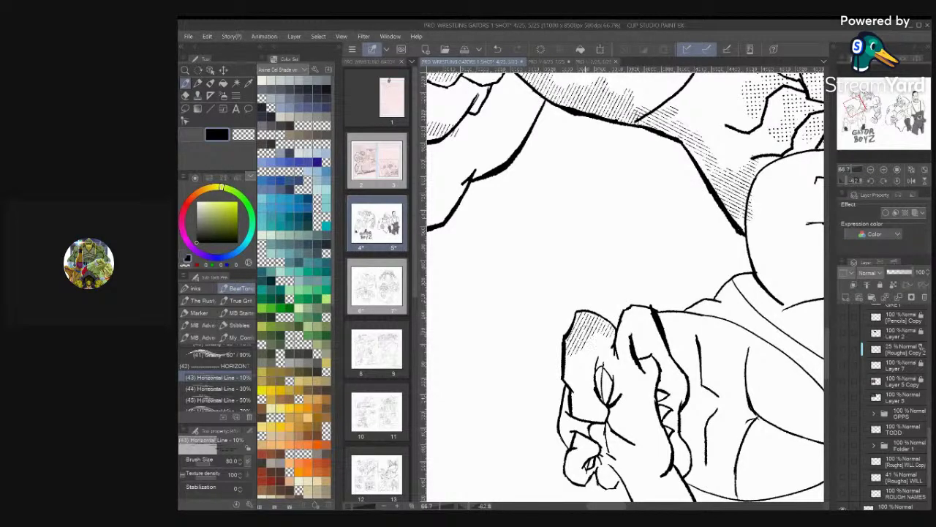
scroll(607, 439, "up", 2)
mouse_move(637, 282)
left_mouse_down()
mouse_move(659, 252)
mouse_move(689, 251)
mouse_move(652, 262)
mouse_move(644, 279)
mouse_move(660, 260)
left_mouse_up()
scroll(625, 286, "down", 5)
scroll(687, 292, "up", 5)
scroll(731, 128, "down", 2)
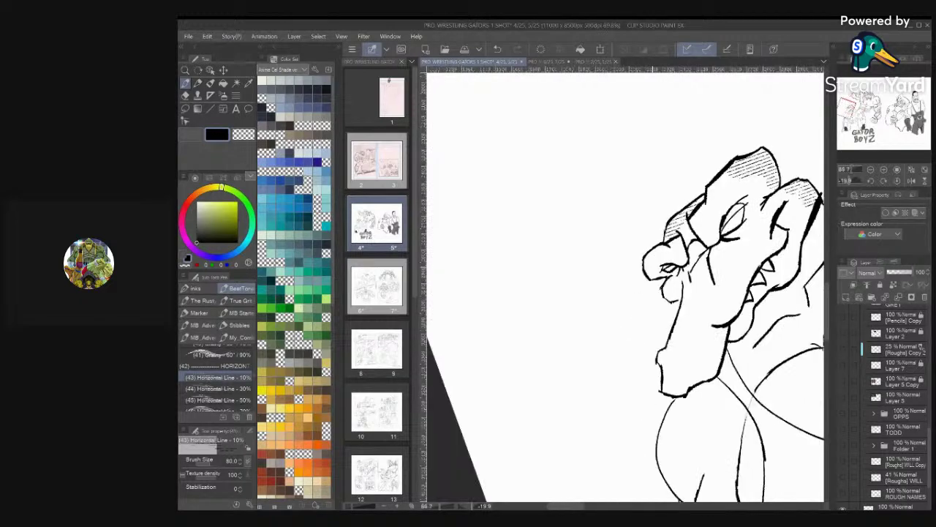
Set the brush size to 50 and hatch the far eye bulge on the tank-top gator's head
scroll(731, 336, "up", 1)
key("]")
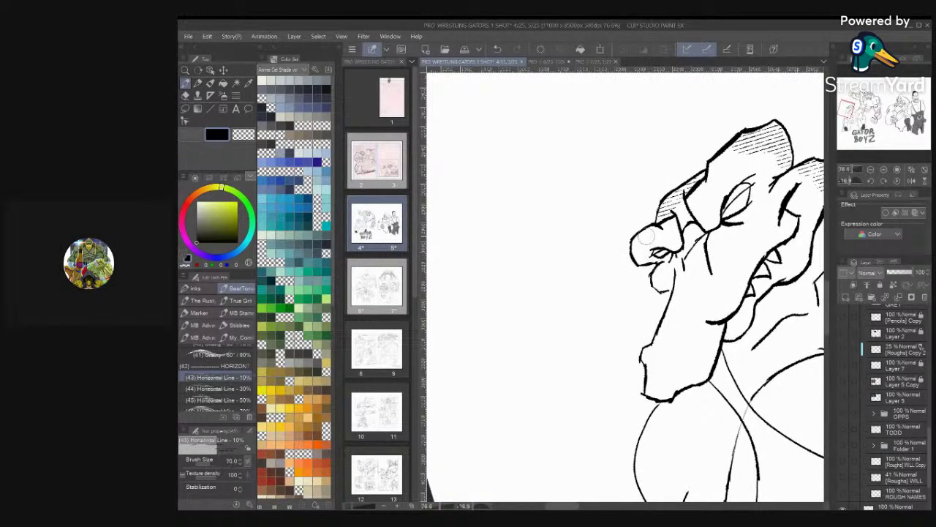
mouse_move(643, 236)
left_mouse_down()
mouse_move(637, 258)
mouse_move(662, 287)
left_mouse_up()
scroll(722, 205, "down", 4)
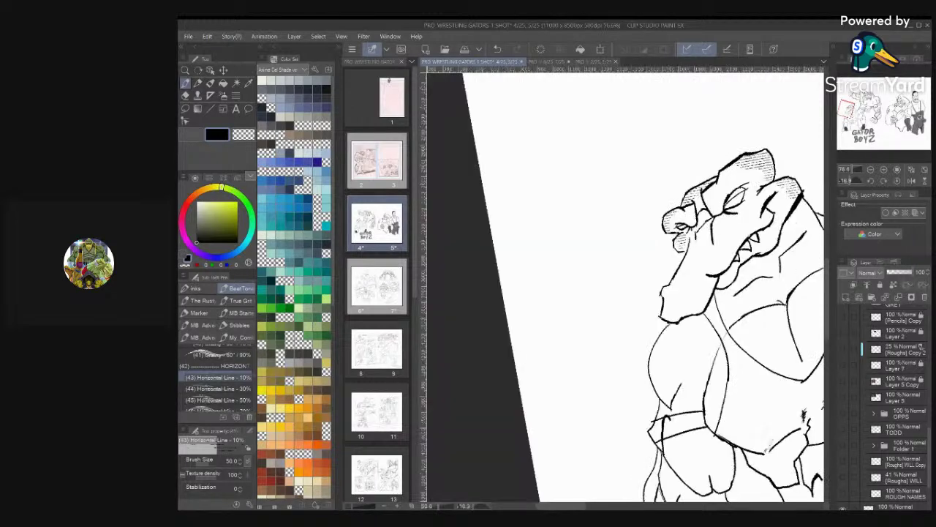
left_click_drag(736, 176, 613, 213)
scroll(556, 256, "up", 1)
scroll(626, 285, "up", 3)
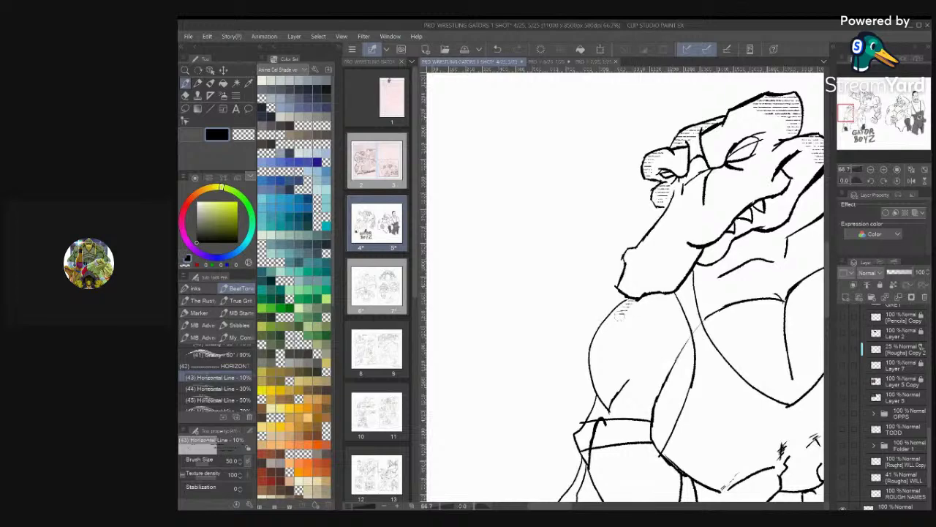
Hatch the outer edge of the tank-top gator's upper arm from below the snout down to the armband
mouse_move(621, 314)
left_mouse_down()
mouse_move(601, 342)
mouse_move(624, 332)
mouse_move(588, 347)
mouse_move(610, 372)
mouse_move(601, 376)
mouse_move(612, 401)
left_mouse_up()
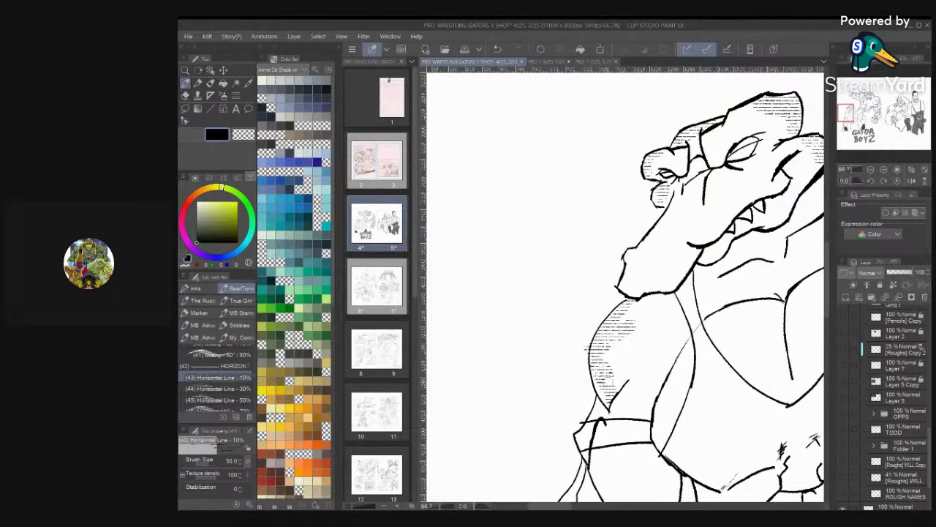
scroll(626, 285, "down", 3)
scroll(626, 285, "up", 5)
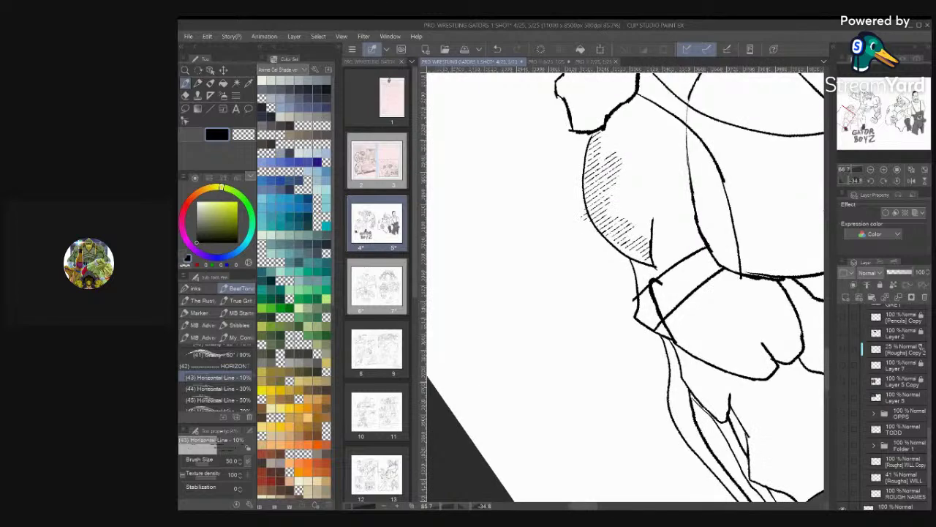
mouse_move(637, 263)
left_mouse_down()
mouse_move(645, 284)
mouse_move(653, 275)
mouse_move(643, 273)
left_mouse_up()
scroll(626, 285, "down", 3)
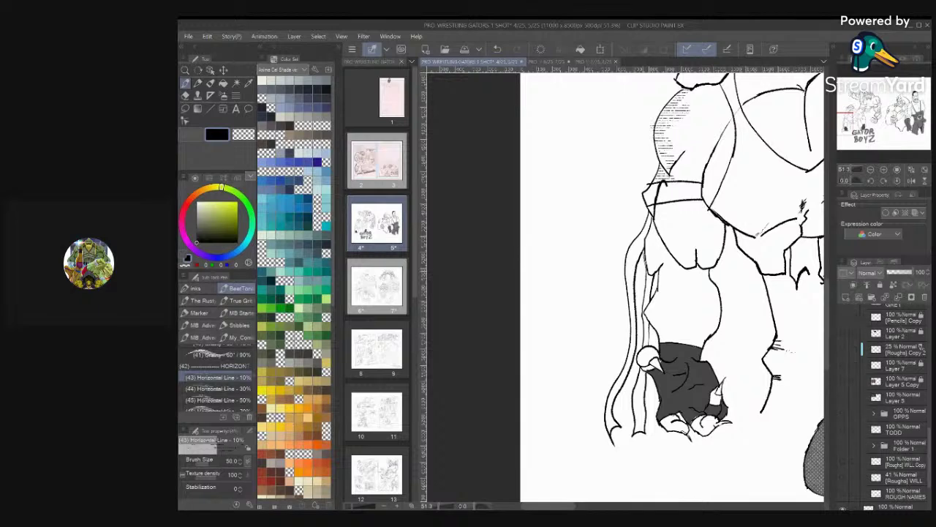
Hatch the same arm below the armband, from the elbow down the forearm to the dark glove
scroll(626, 285, "up", 3)
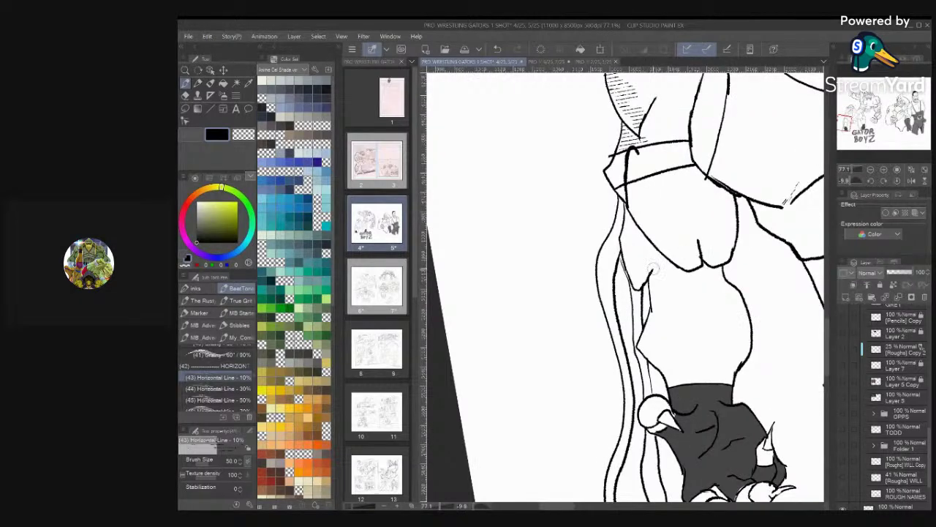
mouse_move(631, 192)
left_mouse_down()
mouse_move(655, 197)
mouse_move(630, 221)
mouse_move(626, 211)
mouse_move(627, 233)
mouse_move(648, 237)
mouse_move(628, 260)
mouse_move(635, 287)
left_mouse_up()
scroll(640, 261, "down", 5)
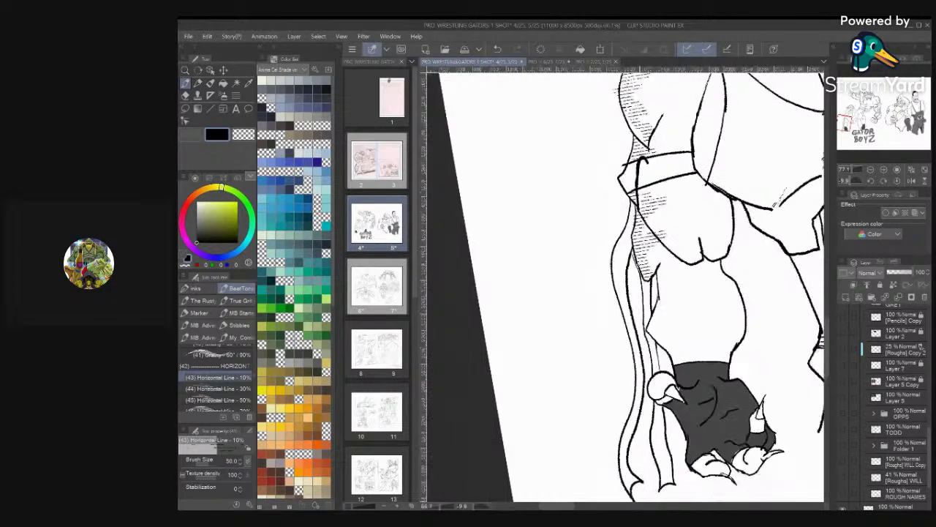
scroll(640, 261, "down", 1)
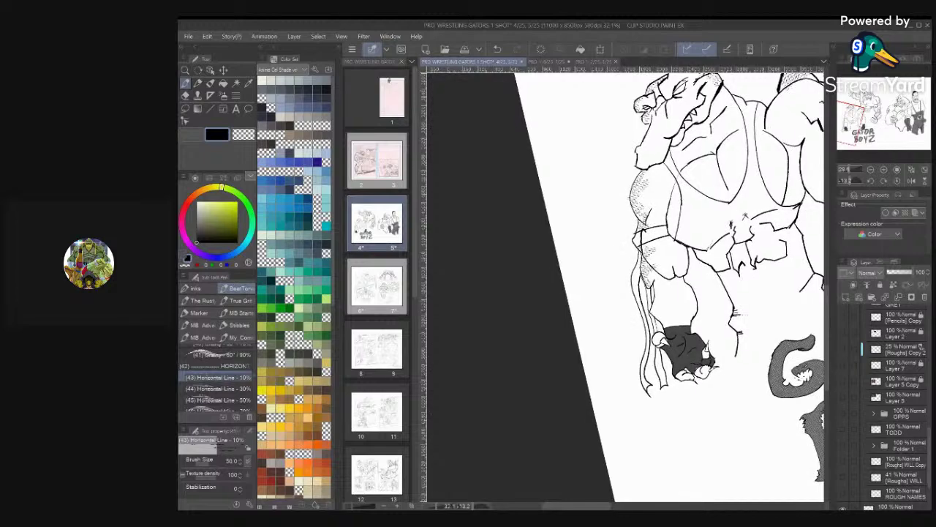
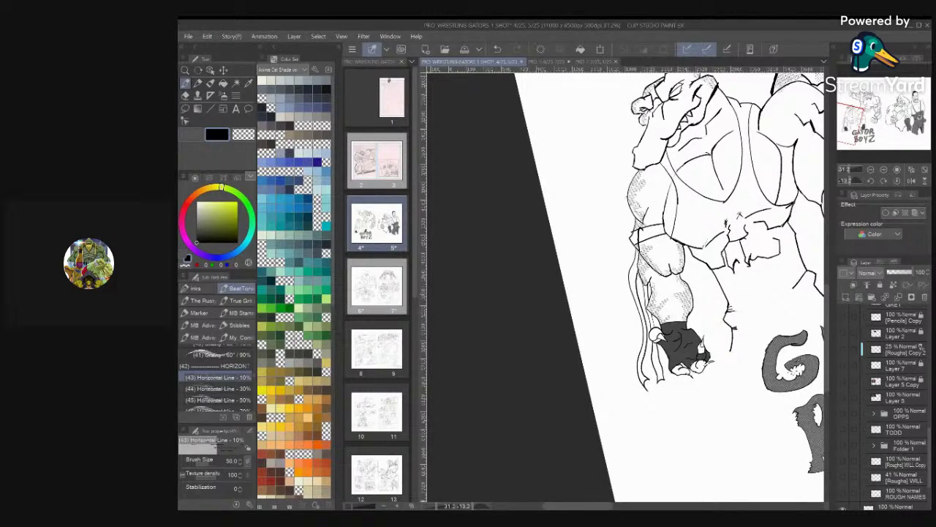
scroll(696, 150, "down", 2)
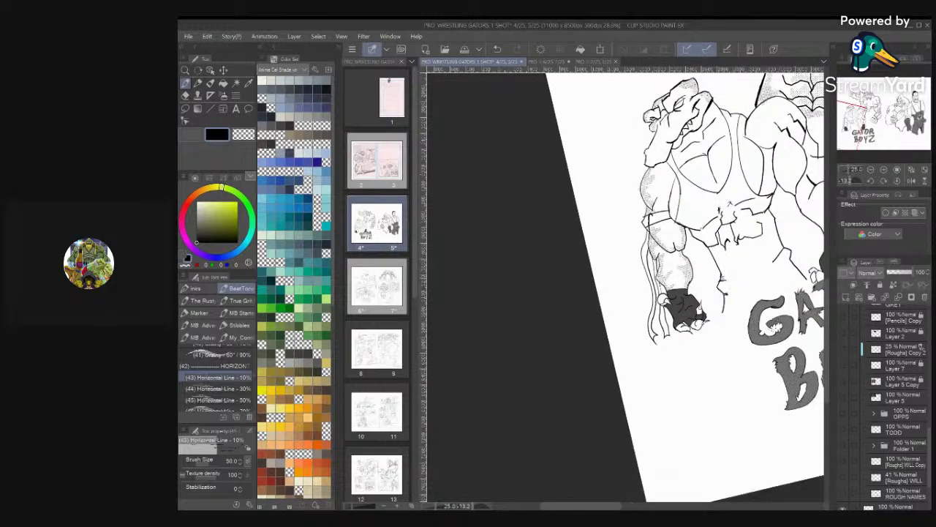
key("ctrl+0")
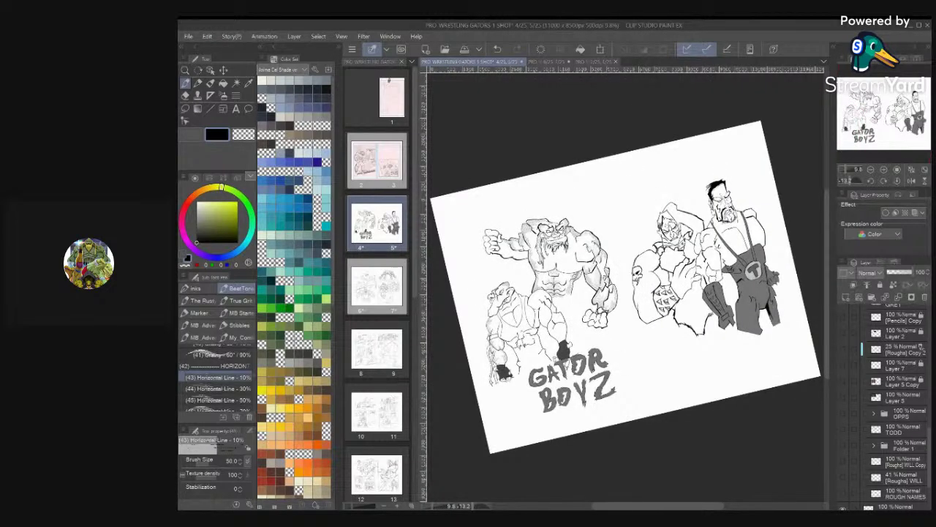
Hatch the shoulder creases and outer edge of the tank-top gator's other upper arm, in front of the bearded gator
scroll(625, 285, "up", 6)
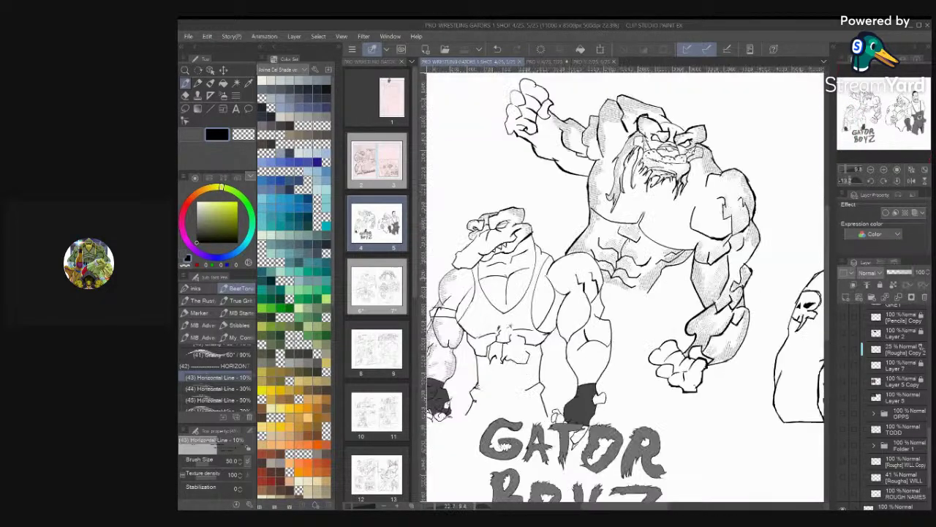
scroll(626, 219, "up", 1)
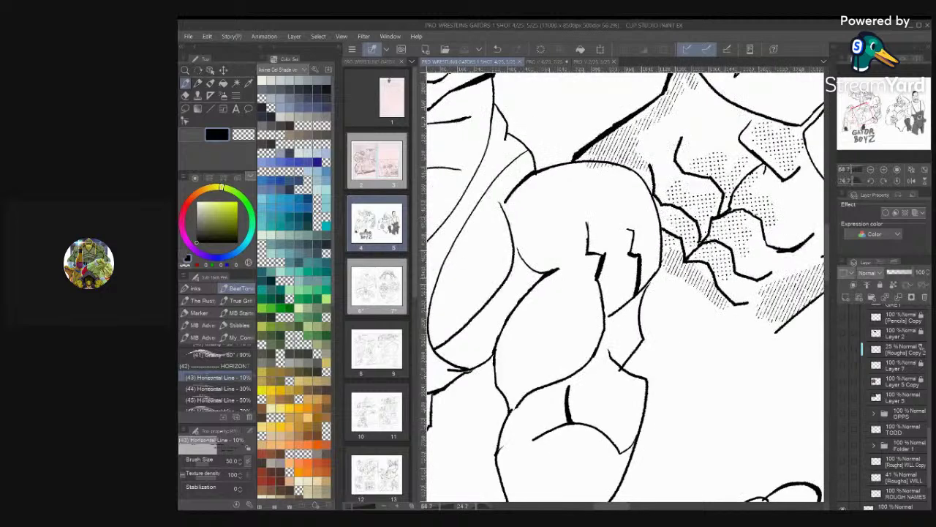
mouse_move(644, 228)
left_mouse_down()
mouse_move(653, 263)
mouse_move(642, 279)
mouse_move(651, 209)
left_mouse_up()
mouse_move(591, 224)
left_mouse_down()
mouse_move(620, 265)
mouse_move(603, 290)
mouse_move(609, 313)
mouse_move(629, 318)
mouse_move(616, 361)
left_mouse_up()
left_click_drag(631, 330, 618, 350)
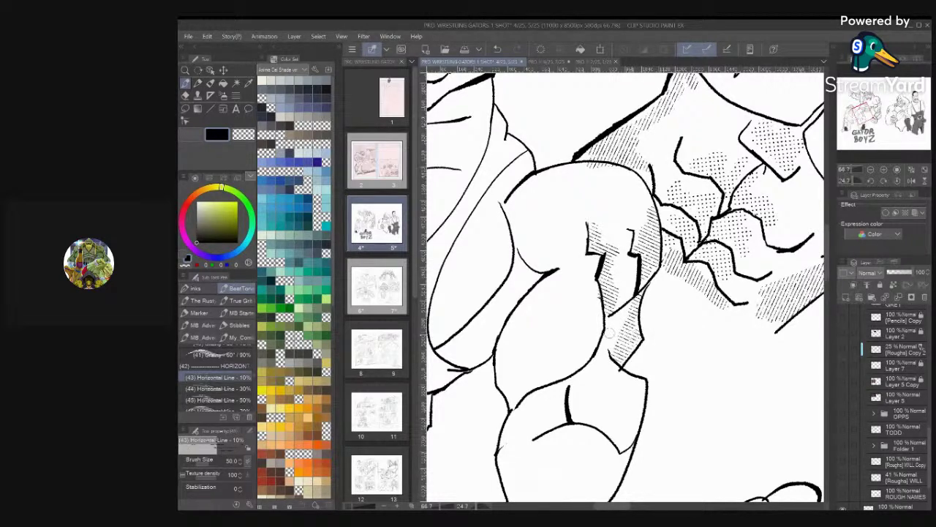
Undo the last stroke, choose the Horizontal Line - 30% brush and darken the outer edge of that upper arm
key("ctrl+z")
left_click(218, 388)
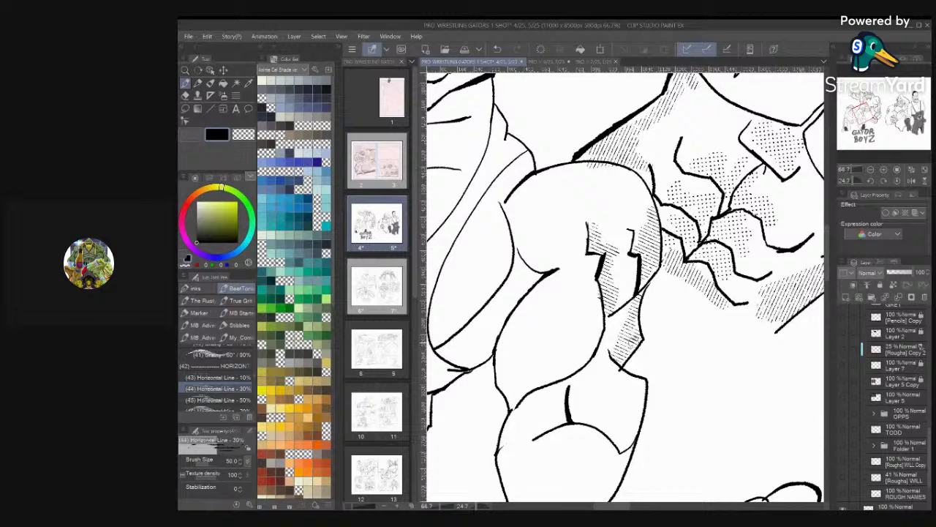
mouse_move(634, 343)
left_mouse_down()
mouse_move(634, 302)
mouse_move(655, 251)
mouse_move(652, 209)
left_mouse_up()
left_click_drag(639, 340, 625, 358)
left_click_drag(633, 344, 617, 367)
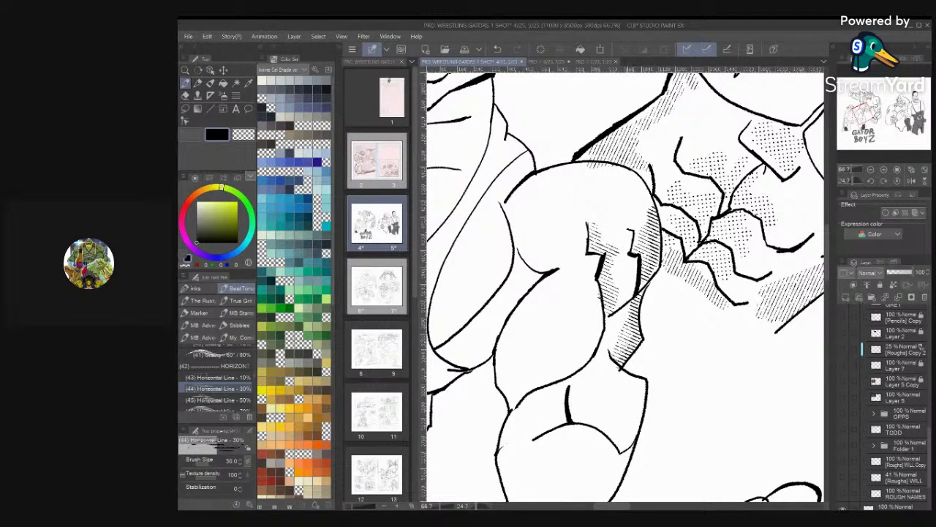
scroll(626, 287, "down", 5)
scroll(626, 287, "up", 2)
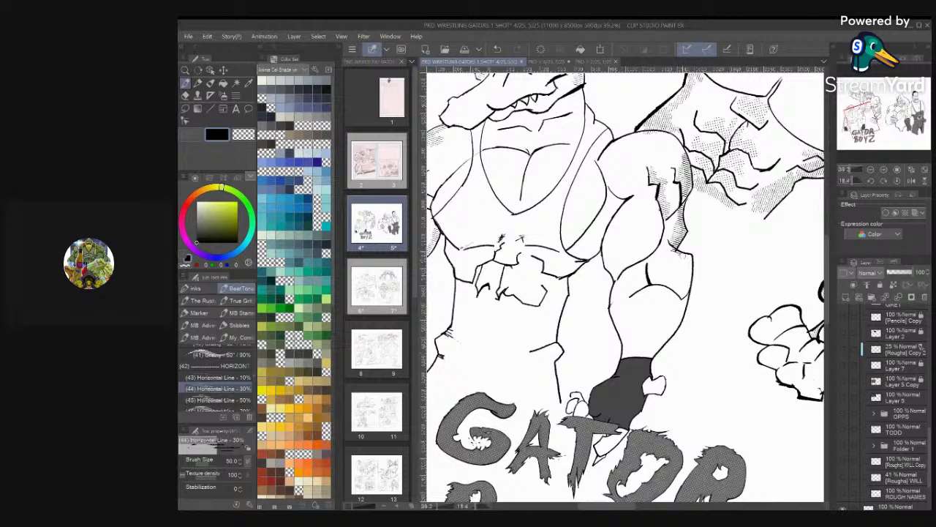
mouse_move(686, 257)
left_mouse_down()
mouse_move(689, 291)
mouse_move(657, 353)
left_mouse_up()
key("ctrl+z")
key("ctrl+z")
key("ctrl+z")
key("ctrl+z")
Switch to the dark gray colour, set the brush size to 100 and hatch the elbow area of that arm
key("x")
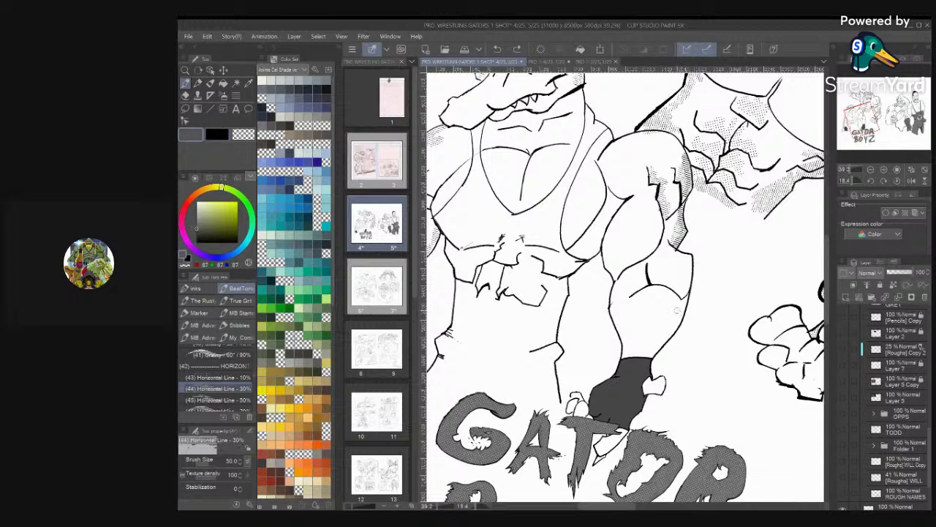
key("bracketright")
key("bracketright")
key("bracketright")
key("bracketright")
mouse_move(666, 255)
left_mouse_down()
mouse_move(682, 257)
mouse_move(685, 294)
mouse_move(665, 281)
left_mouse_up()
left_click_drag(689, 284, 655, 298)
left_click_drag(667, 272, 648, 287)
Hatch the outer edge of that forearm down to the glove and save the file
left_click_drag(686, 282, 667, 331)
left_click_drag(680, 334, 667, 348)
left_click_drag(681, 309, 636, 358)
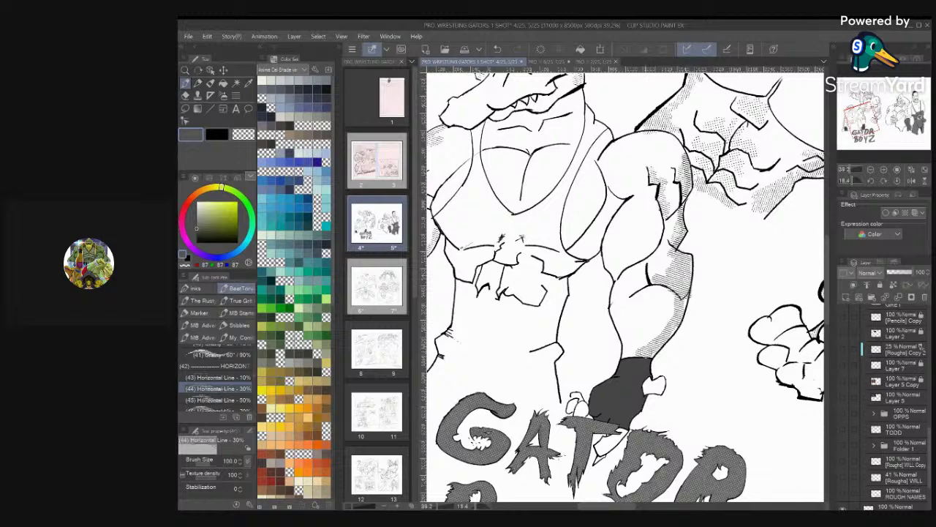
mouse_move(675, 328)
left_mouse_down()
mouse_move(646, 342)
mouse_move(658, 334)
left_mouse_up()
scroll(732, 287, "down", 3)
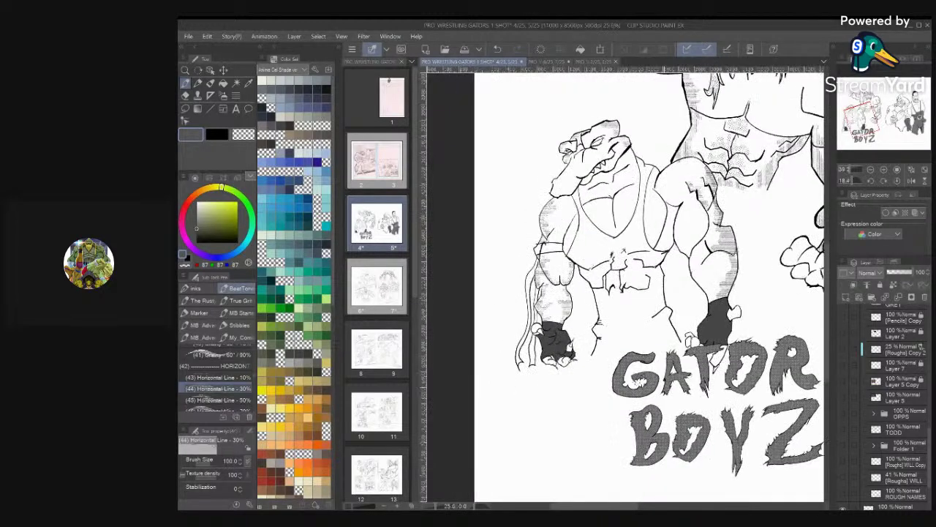
scroll(695, 248, "up", 1)
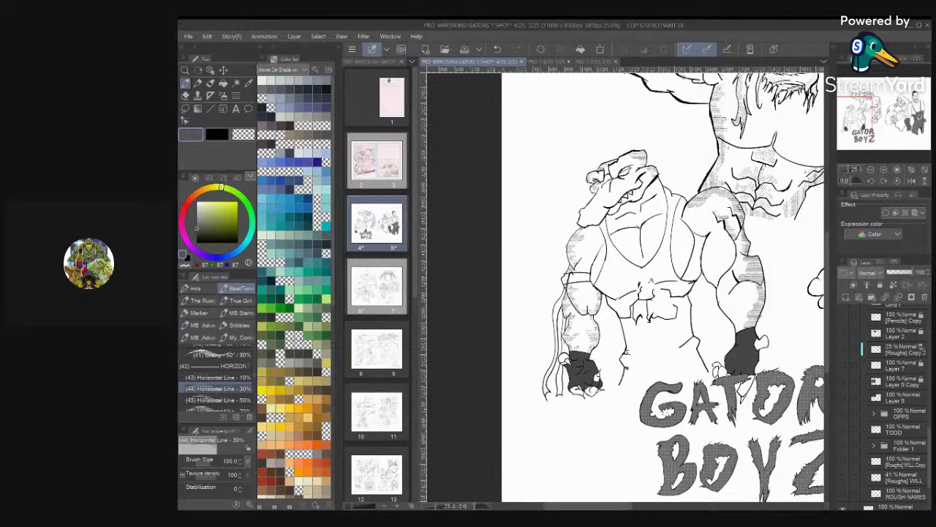
key("ctrl+s")
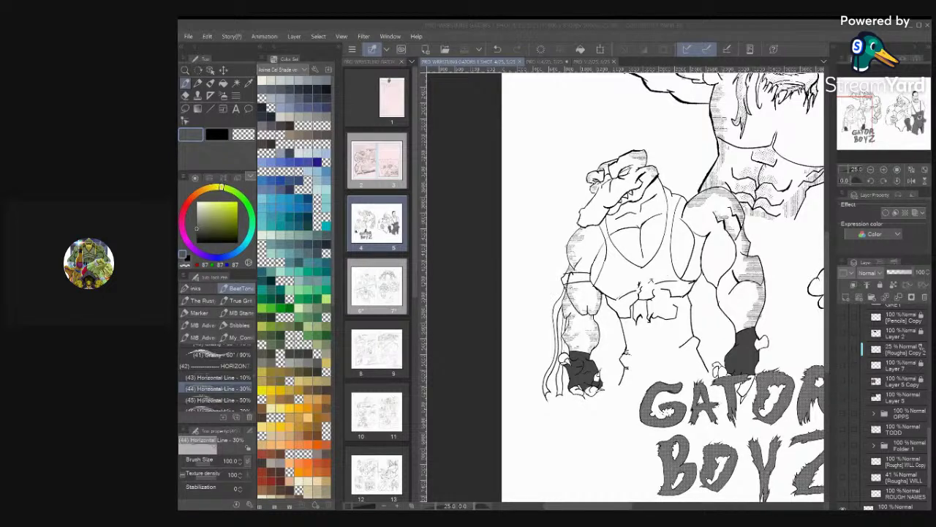
Hatch the neck crease beneath the tank-top gator's jaw
scroll(748, 274, "down", 1)
scroll(687, 246, "up", 3)
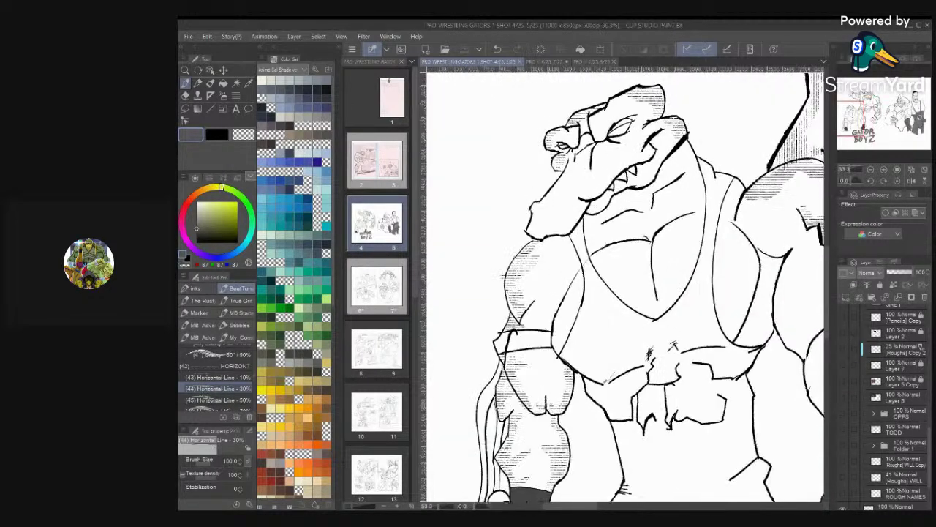
scroll(618, 272, "up", 4)
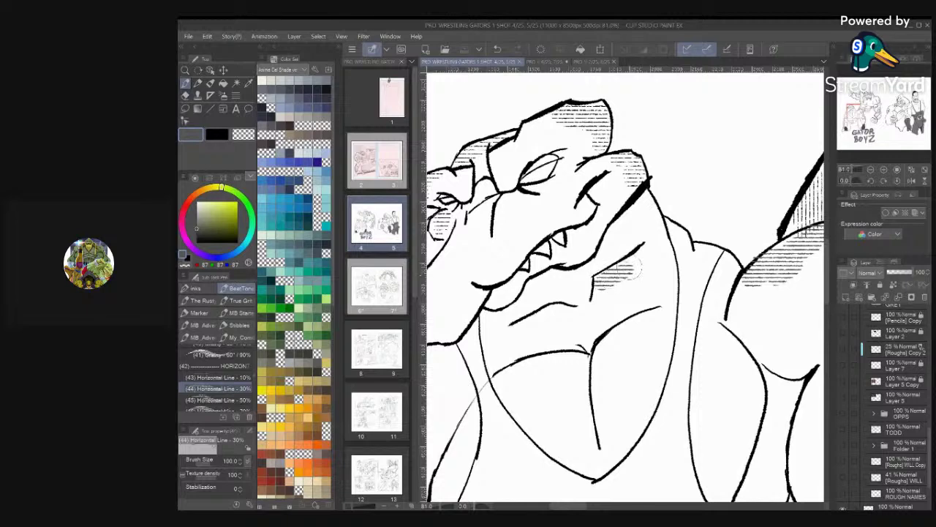
left_click_drag(626, 267, 639, 274)
scroll(617, 329, "down", 4)
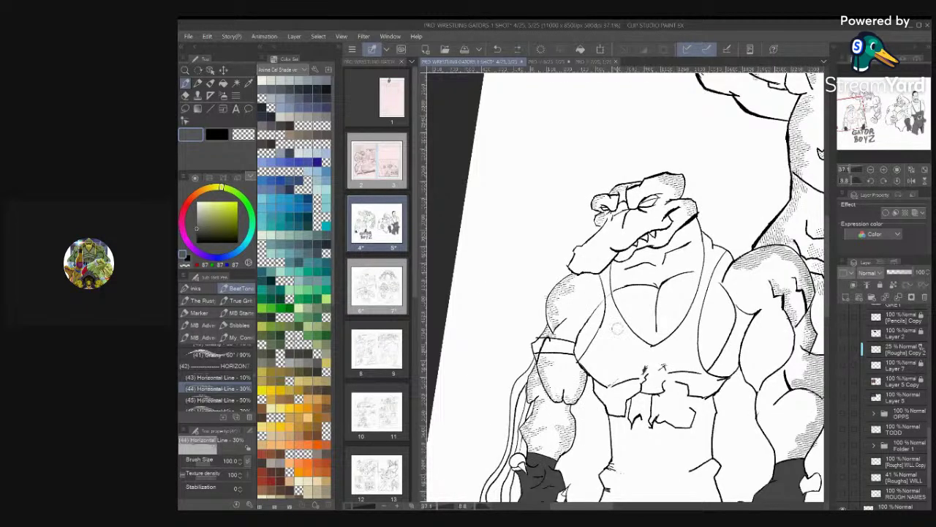
Hatch the torn lower edge of the gator's tank top and the side of the waist beside the rope-held arm
scroll(643, 309, "up", 3)
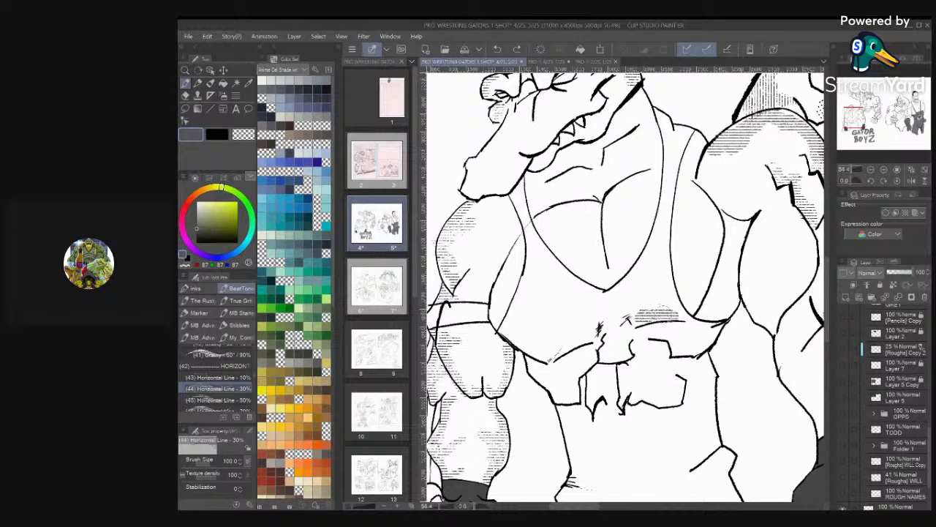
mouse_move(589, 349)
left_mouse_down()
mouse_move(541, 356)
mouse_move(531, 344)
mouse_move(533, 357)
mouse_move(507, 335)
left_mouse_up()
scroll(527, 335, "down", 3)
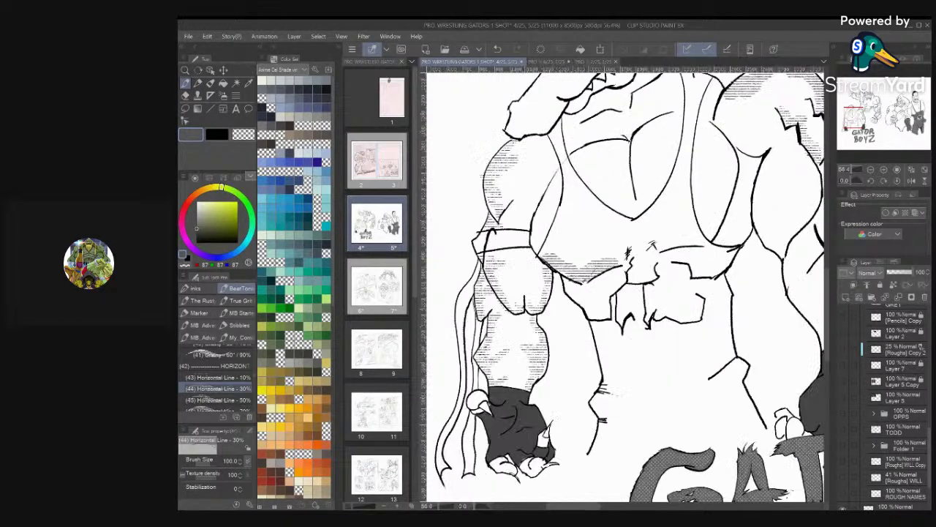
mouse_move(611, 274)
left_mouse_down()
mouse_move(638, 313)
mouse_move(636, 342)
left_mouse_up()
mouse_move(626, 310)
left_mouse_down()
mouse_move(648, 357)
mouse_move(632, 378)
left_mouse_up()
scroll(760, 315, "down", 3)
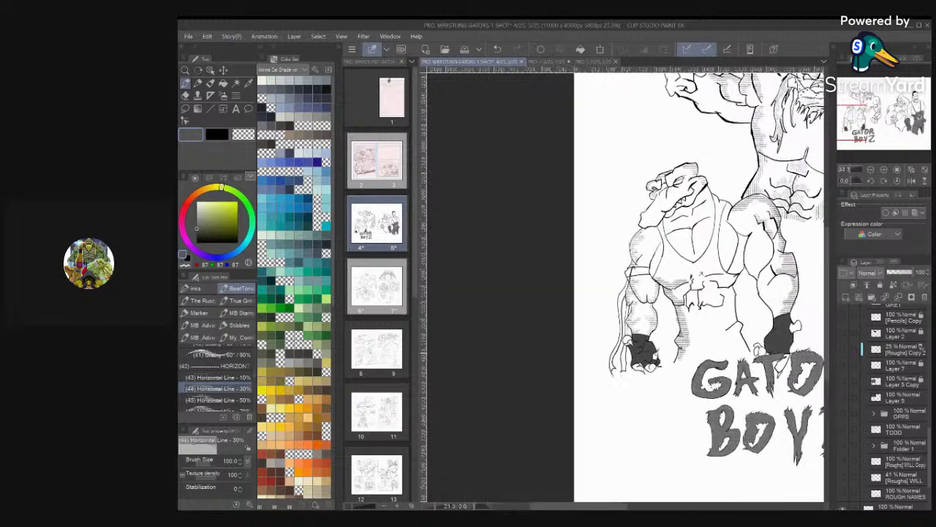
Hatch the torn chest edge of the tank top and its side beneath the armpit of the tank-top gator's hatched arm
scroll(735, 292, "up", 4)
mouse_move(689, 300)
left_mouse_down()
mouse_move(678, 291)
mouse_move(679, 303)
mouse_move(720, 309)
left_mouse_up()
left_click_drag(701, 262, 725, 270)
scroll(728, 267, "up", 1)
scroll(739, 282, "up", 2)
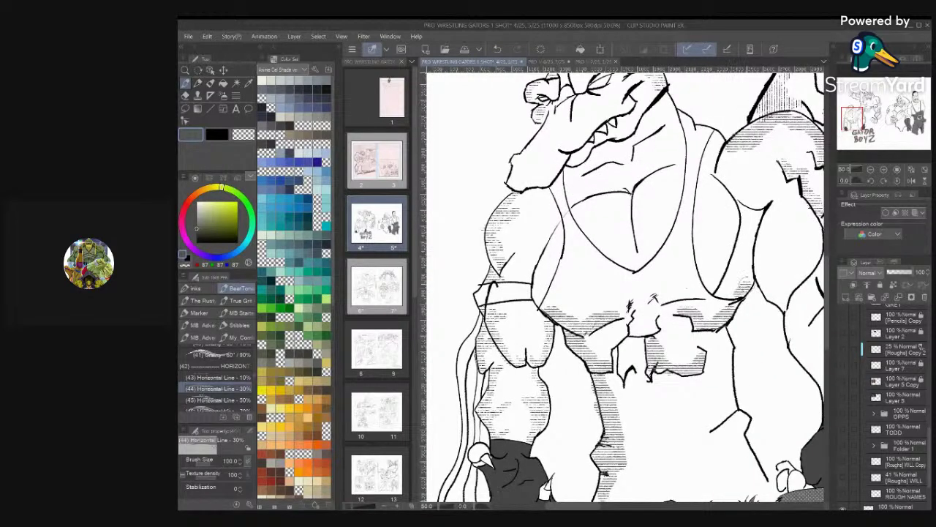
mouse_move(731, 291)
left_mouse_down()
mouse_move(756, 215)
mouse_move(740, 206)
mouse_move(751, 242)
mouse_move(731, 282)
left_mouse_up()
Switch to black with the Horizontal Line - 50% brush and deepen the hatching on the tank top's side beneath that armpit
key("c")
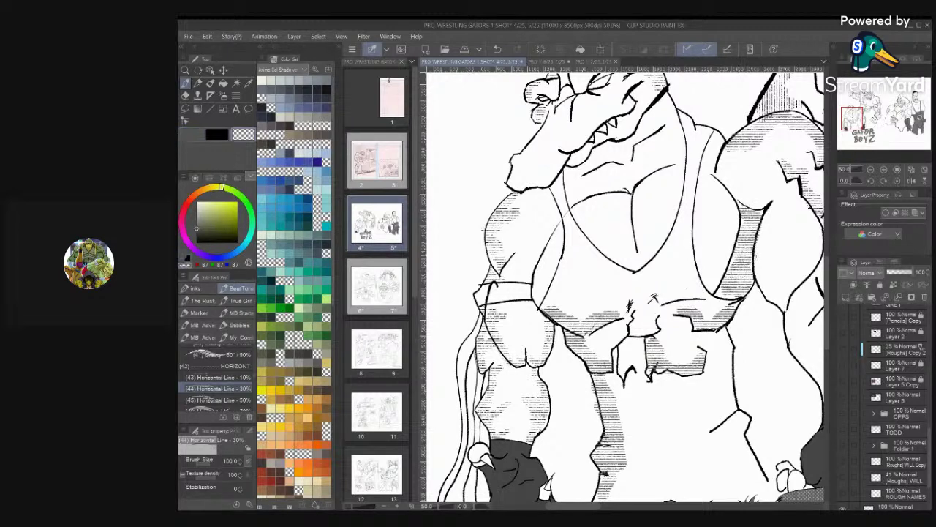
key("c")
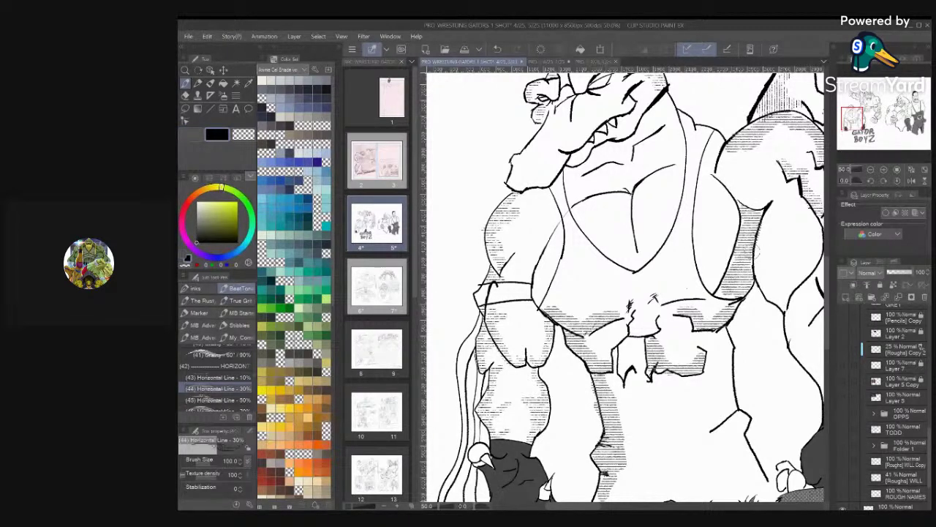
left_click(218, 400)
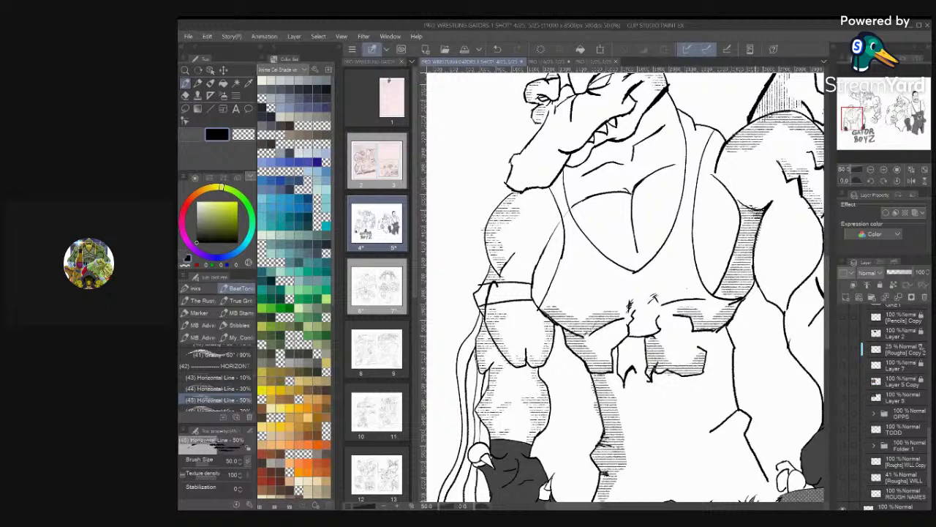
mouse_move(754, 220)
left_mouse_down()
mouse_move(751, 260)
mouse_move(737, 264)
mouse_move(748, 287)
mouse_move(735, 289)
mouse_move(711, 323)
mouse_move(674, 301)
mouse_move(689, 254)
left_mouse_up()
Darken the elbow and outer upper forearm of that arm with black line hatching at a rotated angle and save the file
scroll(702, 302, "down", 4)
scroll(702, 301, "up", 1)
scroll(703, 256, "up", 3)
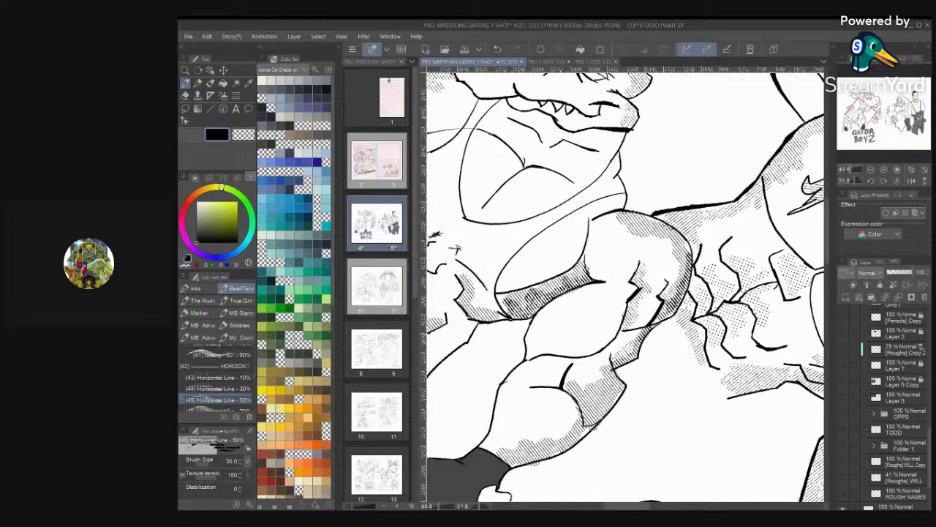
mouse_move(643, 339)
left_mouse_down()
mouse_move(608, 408)
mouse_move(578, 439)
left_mouse_up()
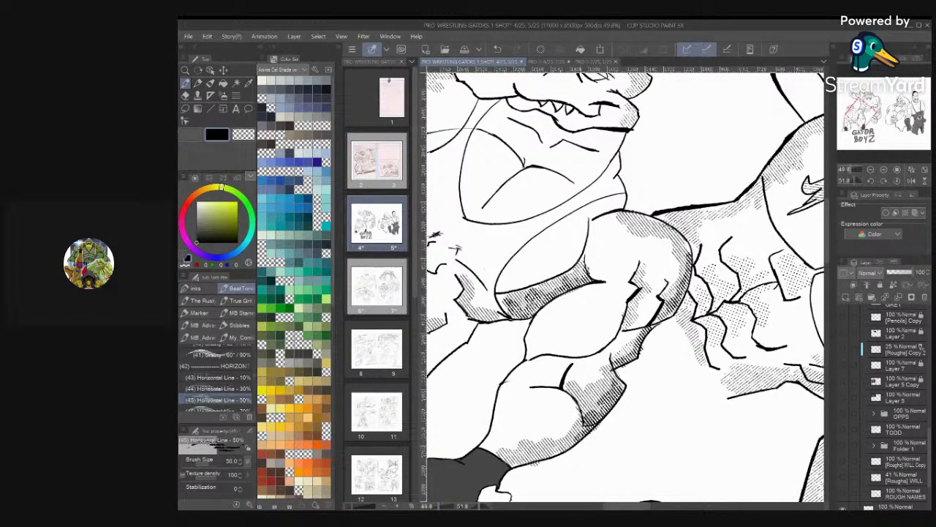
scroll(662, 373, "down", 4)
key("ctrl+minus")
key("ctrl+minus")
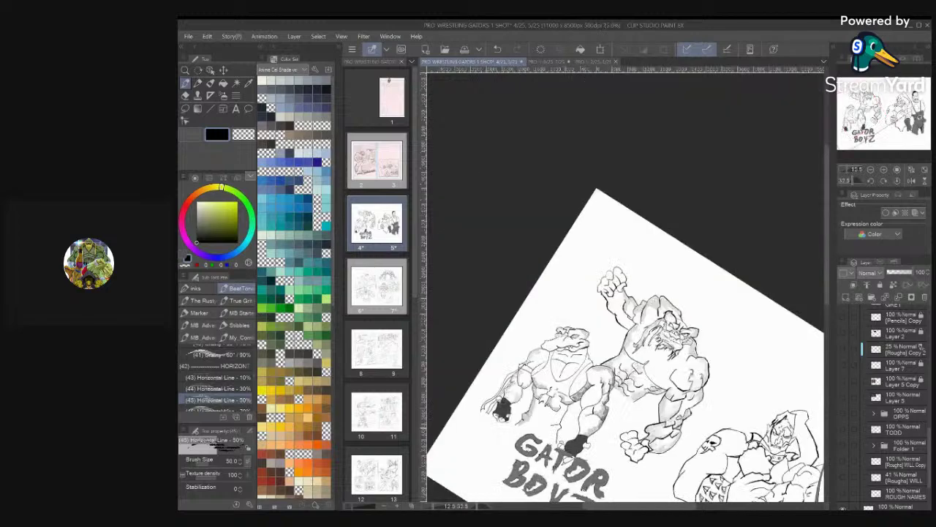
key("ctrl+s")
Darken the back of the tank-top gator's head and the rear corner of the jaw with black horizontal hatching
scroll(585, 293, "up", 4)
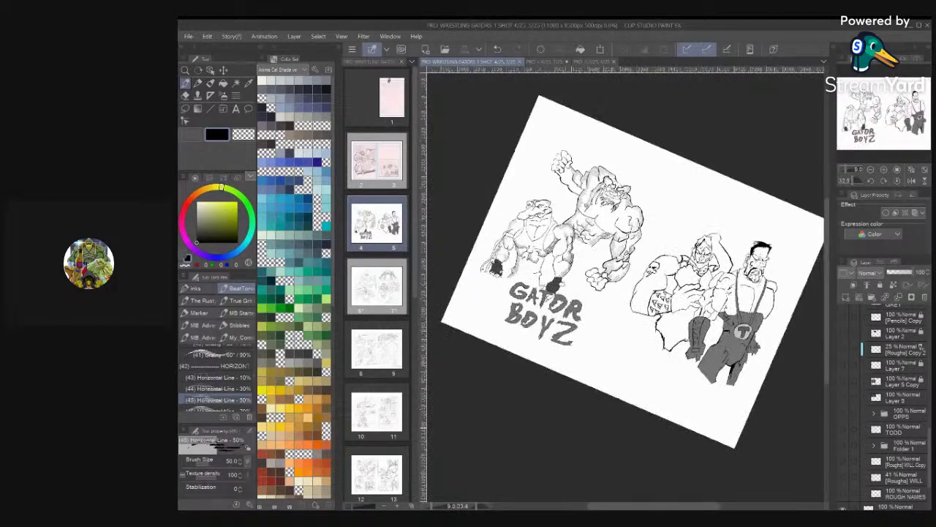
scroll(565, 179, "up", 6)
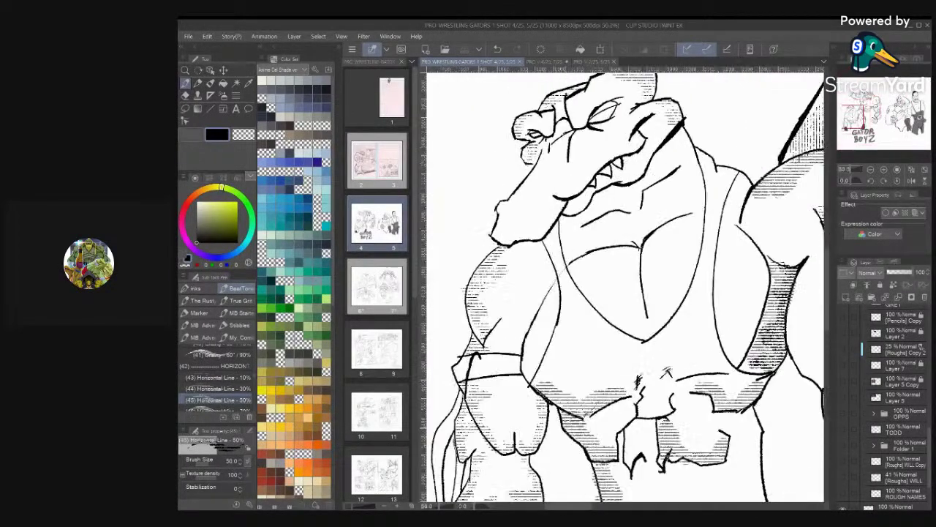
scroll(621, 286, "down", 1)
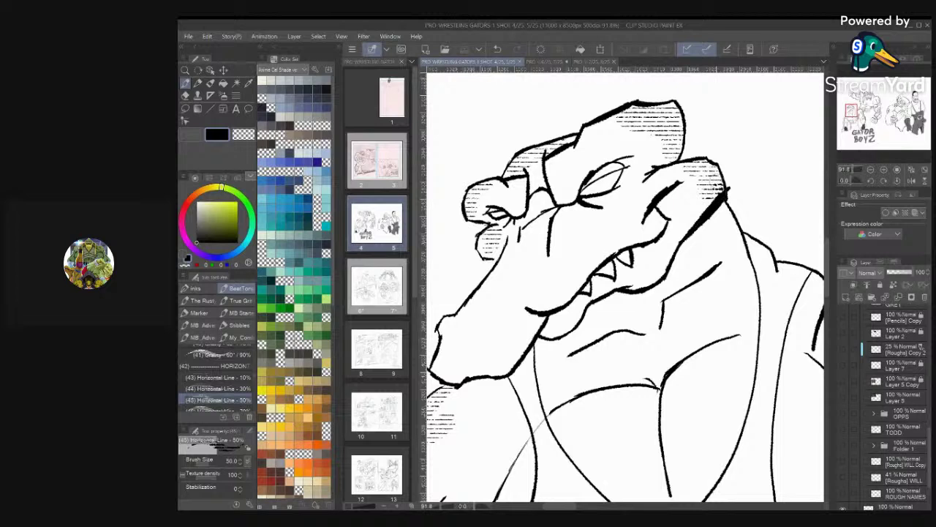
mouse_move(671, 155)
left_mouse_down()
mouse_move(674, 109)
mouse_move(641, 106)
mouse_move(677, 145)
mouse_move(670, 152)
left_mouse_up()
scroll(625, 287, "down", 1)
scroll(626, 286, "up", 3)
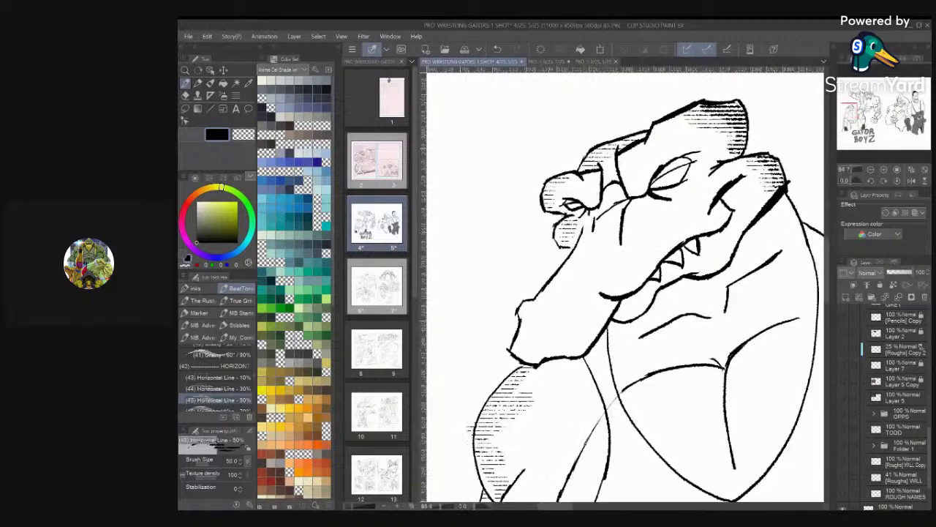
Darken the brow area between the tank-top gator's eyes with black horizontal hatching
mouse_move(708, 264)
left_mouse_down()
mouse_move(697, 276)
mouse_move(673, 274)
mouse_move(670, 263)
mouse_move(651, 268)
mouse_move(633, 287)
left_mouse_up()
mouse_move(655, 272)
left_mouse_down()
mouse_move(634, 312)
mouse_move(635, 303)
left_mouse_up()
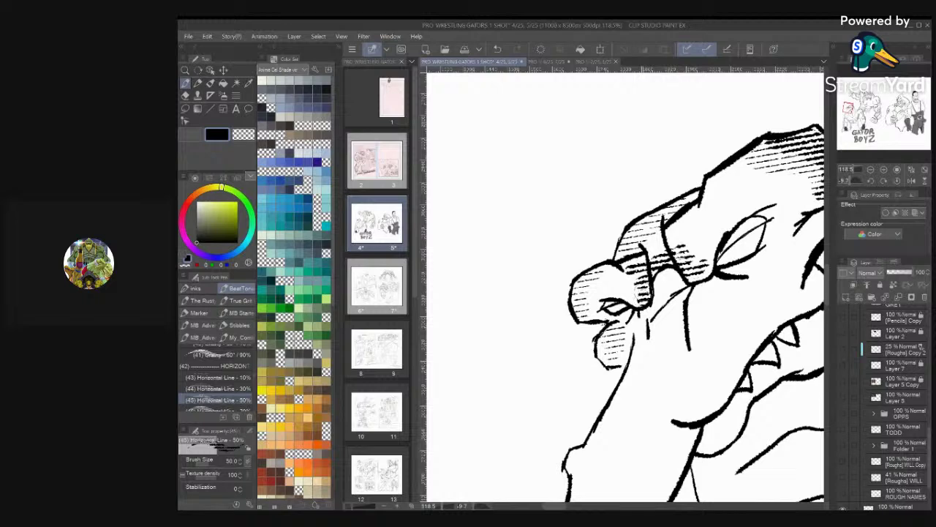
scroll(643, 295, "down", 5)
scroll(625, 286, "down", 3)
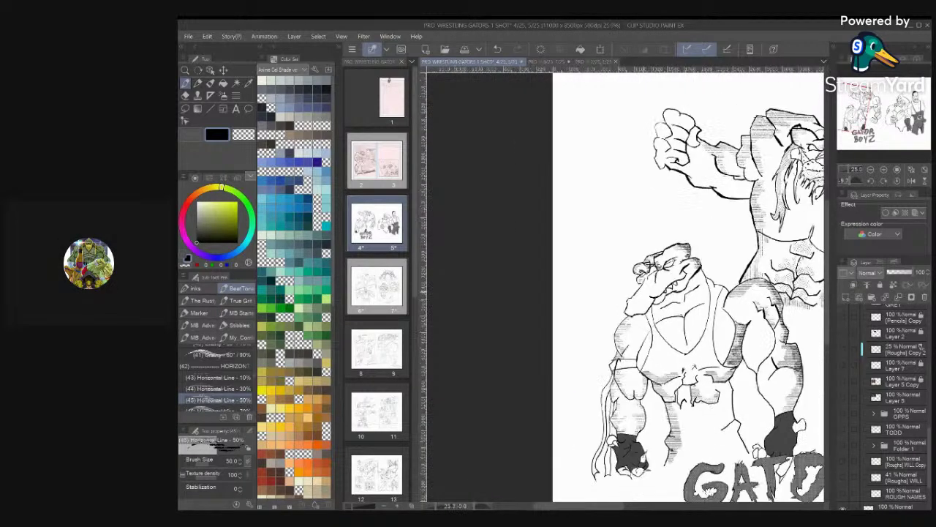
Hatch the upper edge and tip of the gator's snout in dark gray with the Horizontal Line - 10% brush
scroll(626, 285, "down", 1)
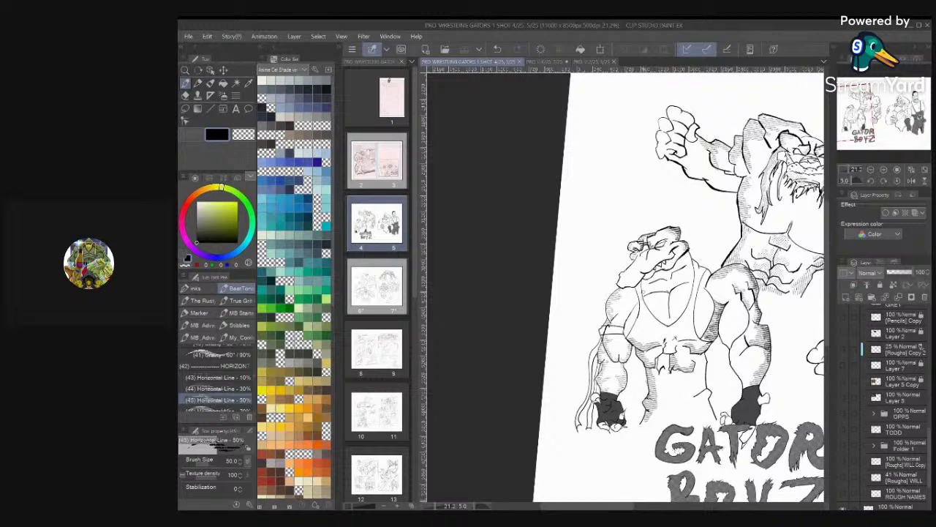
scroll(625, 285, "up", 1)
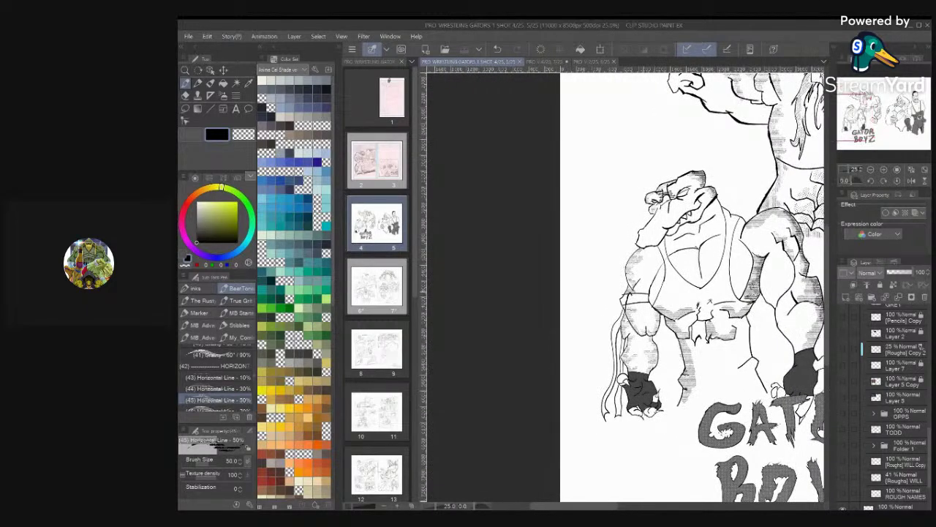
scroll(697, 407, "up", 3)
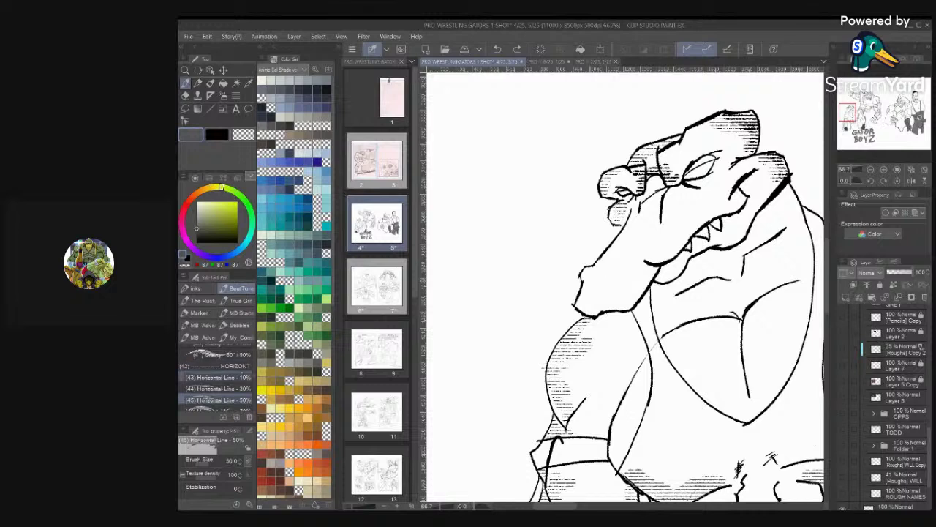
left_click(218, 377)
left_click_drag(637, 205, 625, 238)
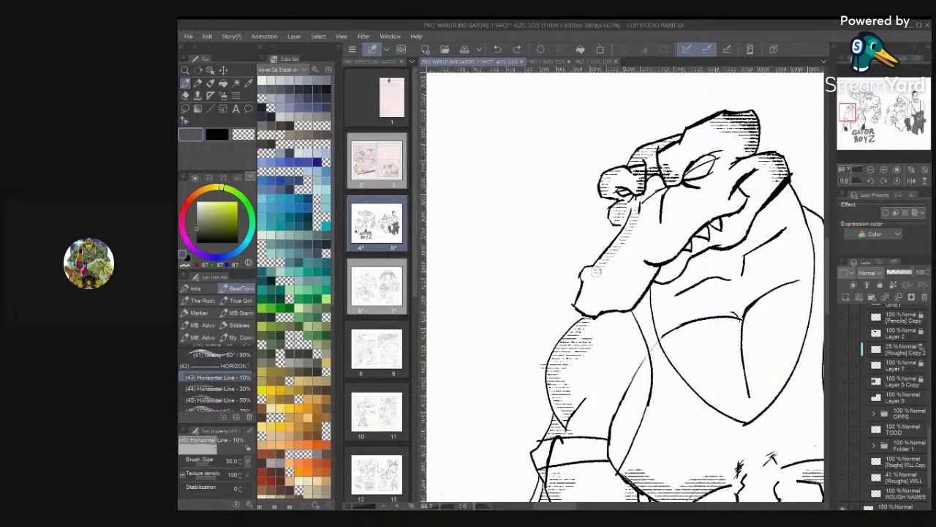
mouse_move(591, 282)
left_mouse_down()
mouse_move(597, 294)
mouse_move(625, 302)
mouse_move(637, 287)
mouse_move(613, 313)
left_mouse_up()
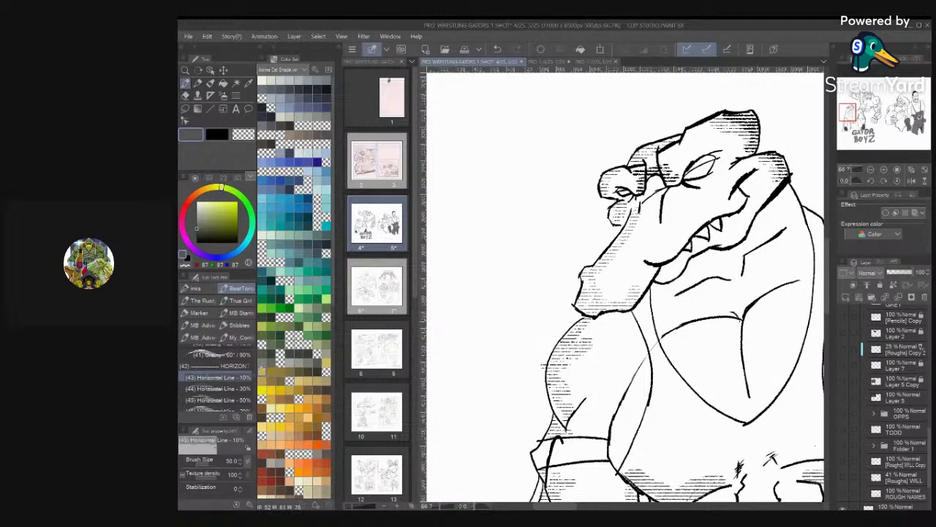
Choose the Rough - 60° / 10% brush, undo the last stroke and dot tone over the snout tip and around the far eye
scroll(218, 377, "up", 5)
left_click(212, 365)
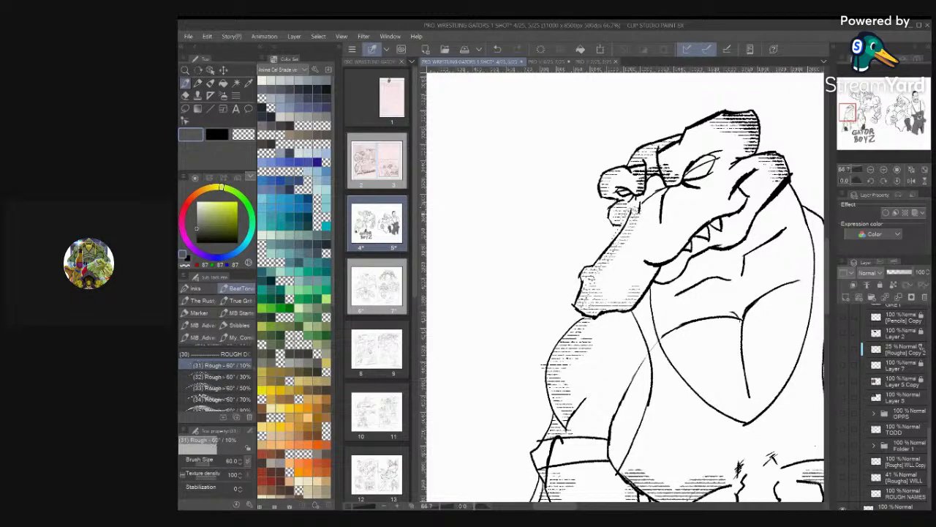
key("ctrl+z")
mouse_move(590, 275)
left_mouse_down()
mouse_move(596, 303)
mouse_move(595, 282)
left_mouse_up()
left_click_drag(629, 205, 620, 222)
left_click_drag(614, 187, 616, 182)
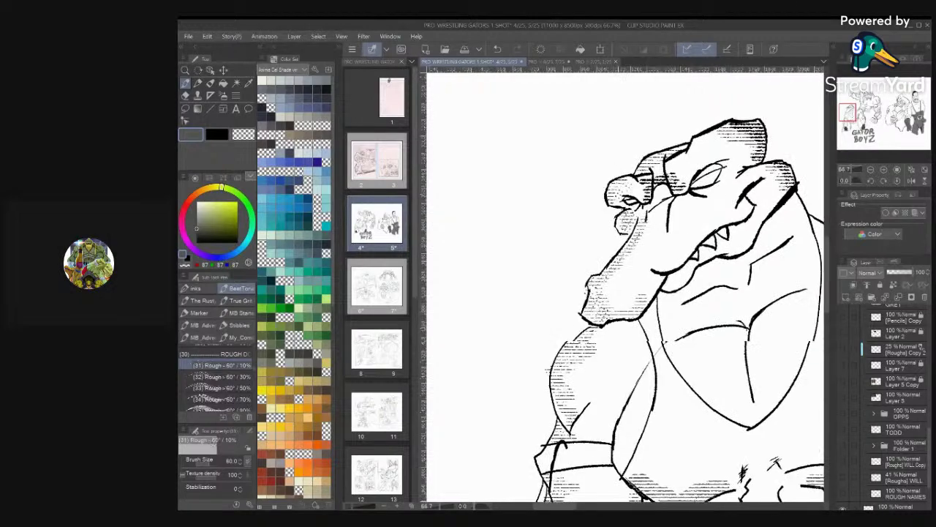
Dot rough tone over the brow and forehead between the tank-top gator's eyes
scroll(622, 192, "up", 2)
mouse_move(646, 285)
left_mouse_down()
mouse_move(672, 300)
mouse_move(632, 294)
mouse_move(616, 310)
mouse_move(699, 228)
left_mouse_up()
scroll(686, 227, "down", 3)
scroll(731, 161, "down", 2)
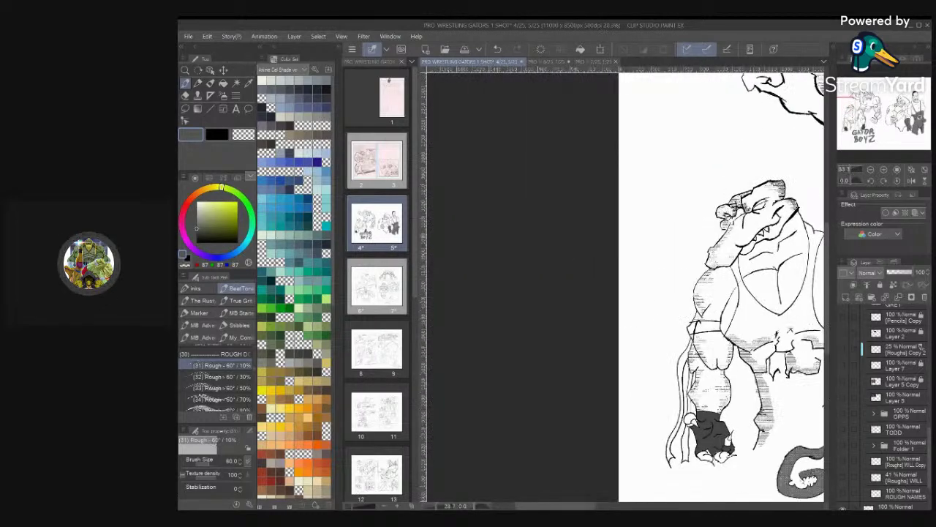
key("ctrl+0")
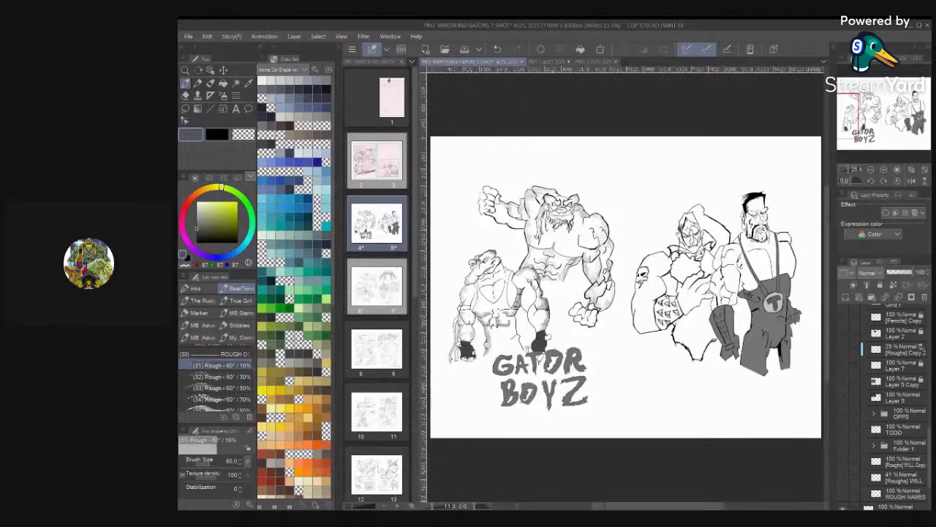
scroll(487, 263, "up", 8)
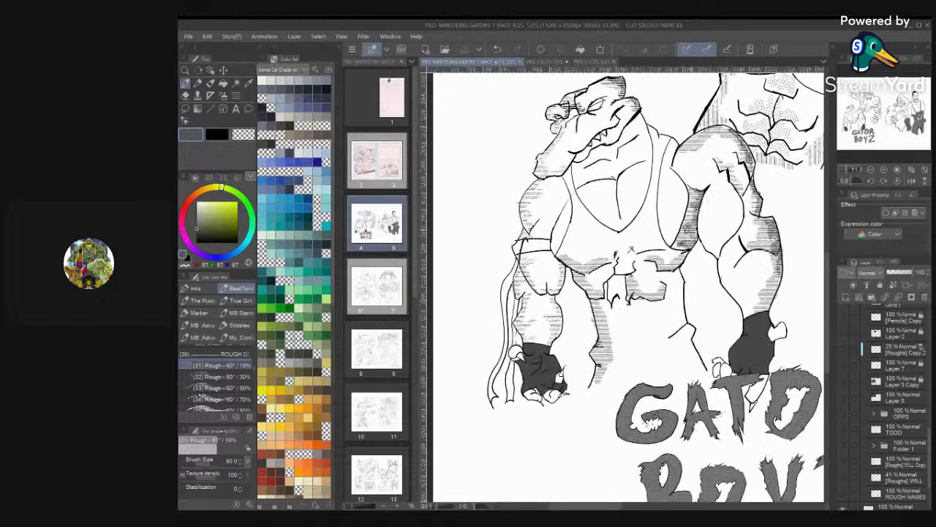
scroll(622, 286, "up", 1)
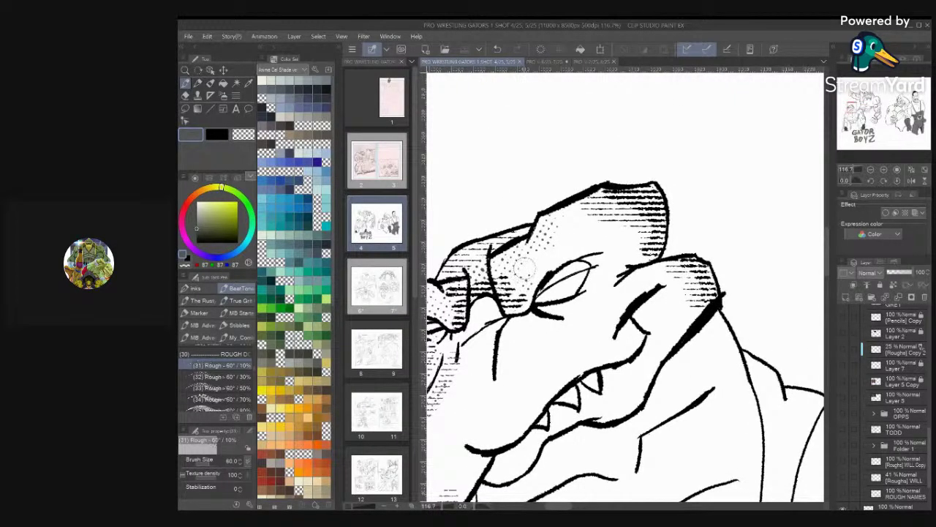
Dot rough tone on the rear corner of the tank-top gator's jaw below the black hatching
scroll(749, 193, "down", 4)
scroll(684, 223, "up", 1)
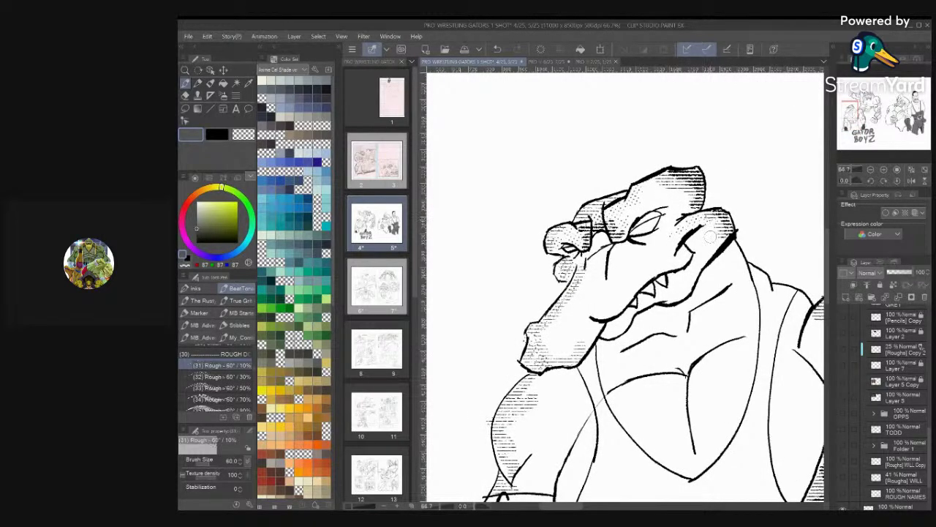
left_click_drag(709, 236, 714, 241)
scroll(626, 285, "down", 3)
key("ctrl+0")
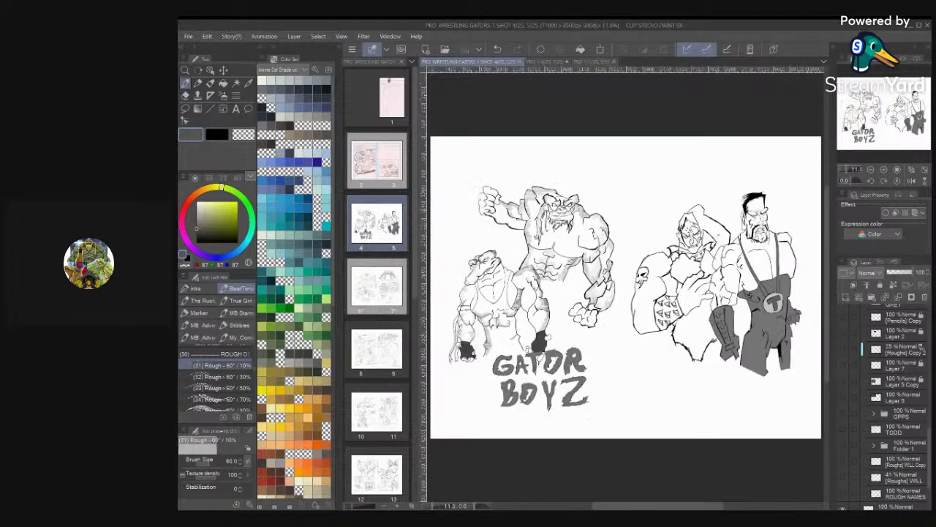
Dot rough tone over the tank-top gator's neck behind the jaw and down along the tank top's neckline
scroll(512, 300, "up", 3)
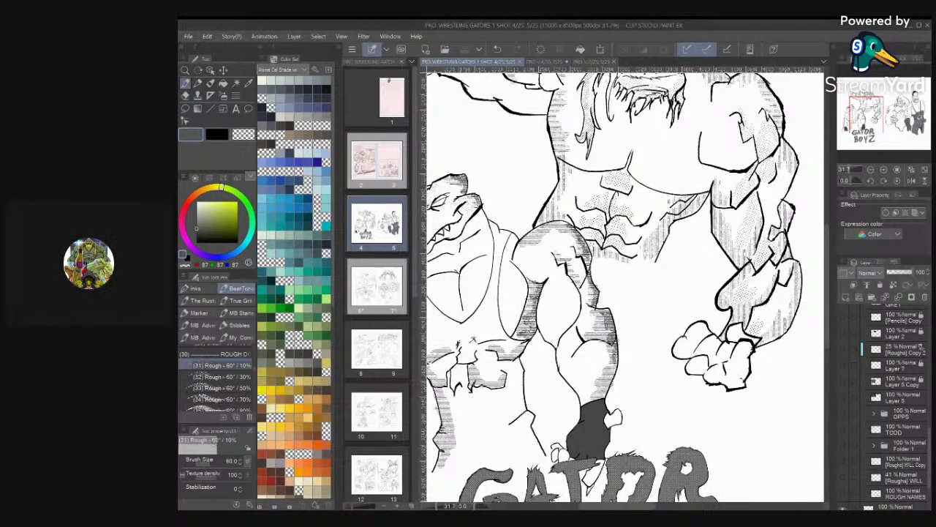
scroll(720, 274, "down", 5)
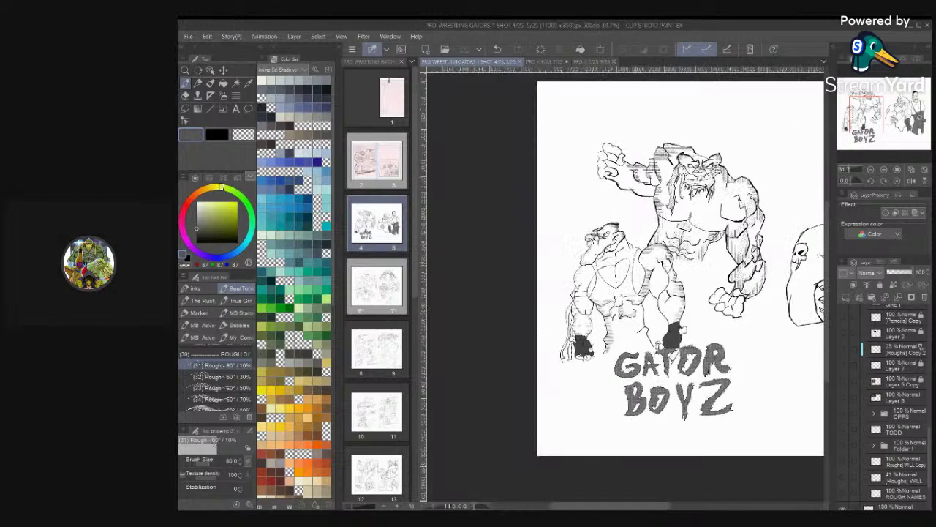
scroll(707, 285, "up", 2)
scroll(678, 274, "up", 4)
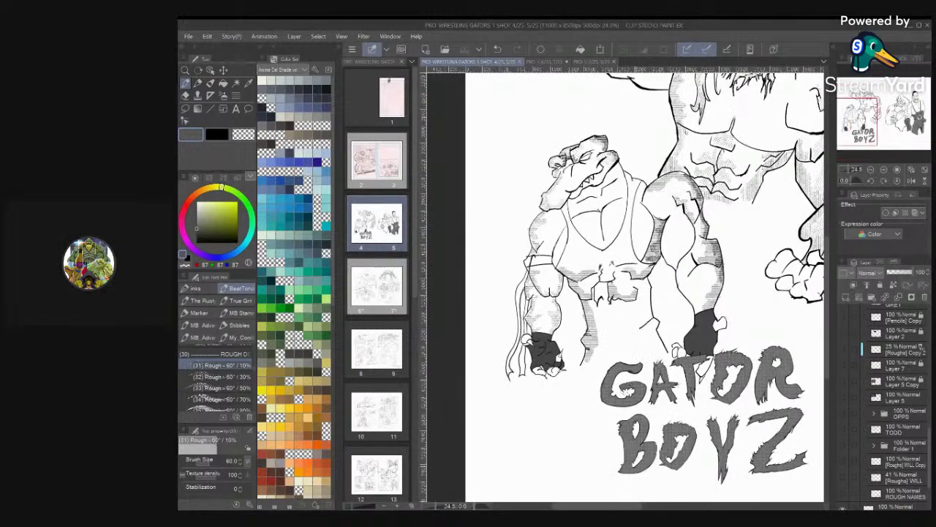
scroll(625, 285, "up", 4)
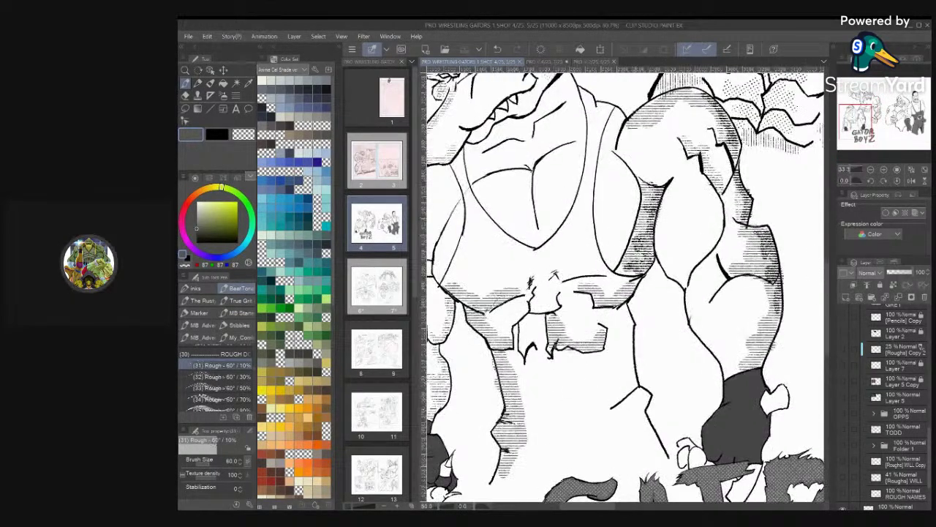
scroll(625, 285, "up", 3)
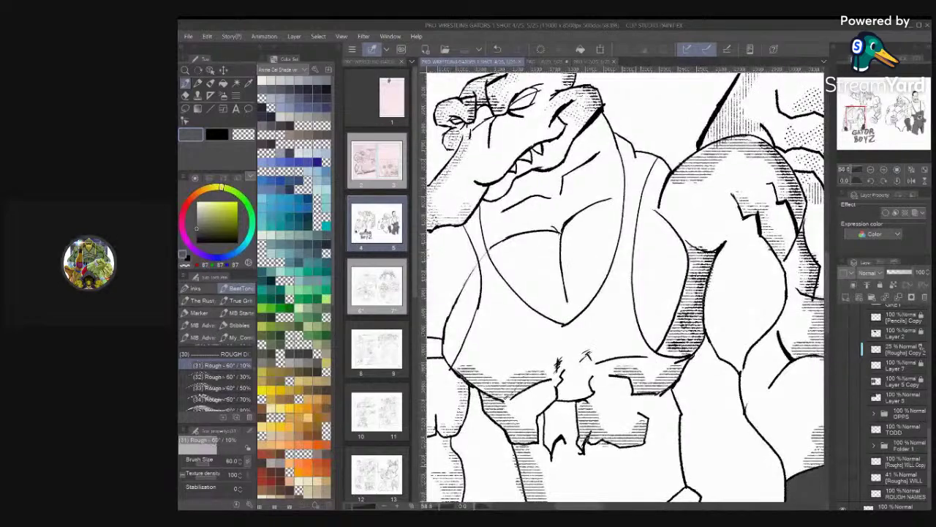
scroll(625, 285, "up", 3)
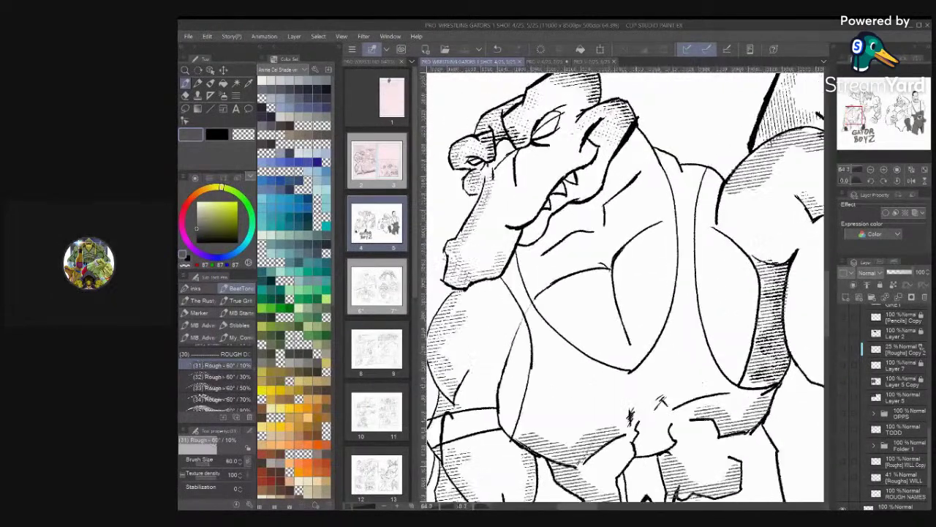
scroll(625, 286, "up", 1)
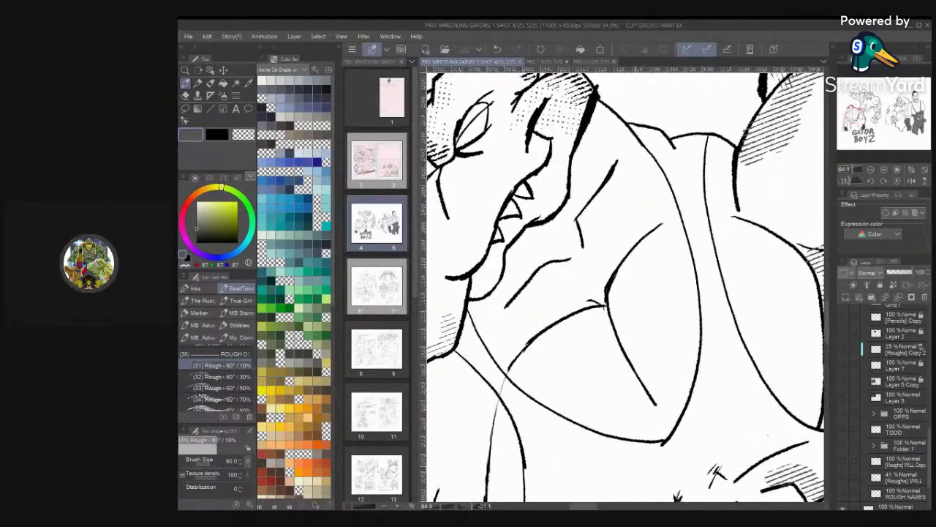
scroll(580, 229, "up", 4)
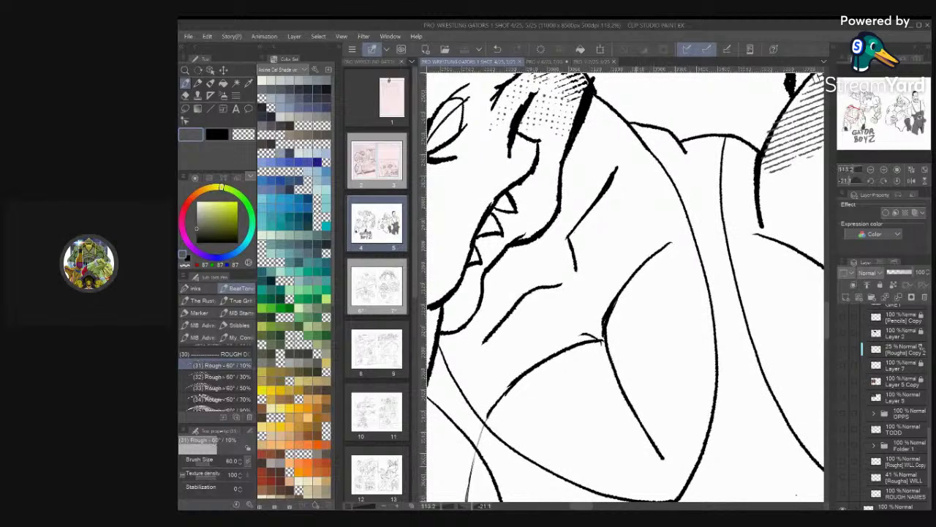
scroll(581, 227, "down", 1)
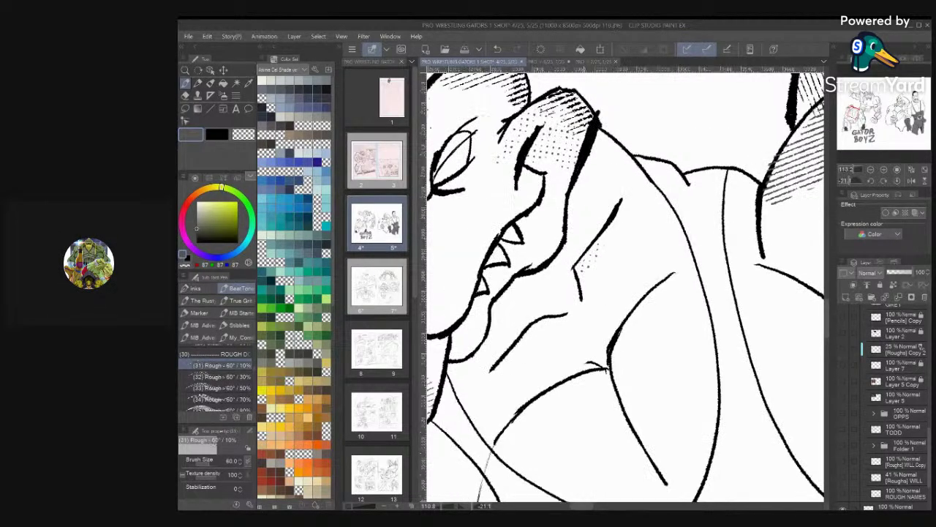
mouse_move(619, 192)
left_mouse_down()
mouse_move(599, 223)
mouse_move(627, 218)
mouse_move(654, 229)
left_mouse_up()
mouse_move(660, 196)
left_mouse_down()
mouse_move(674, 238)
mouse_move(667, 326)
left_mouse_up()
Dot rough tone on the tank-top gator's exposed chest, between the center line and the neckline edge
scroll(642, 321, "down", 3)
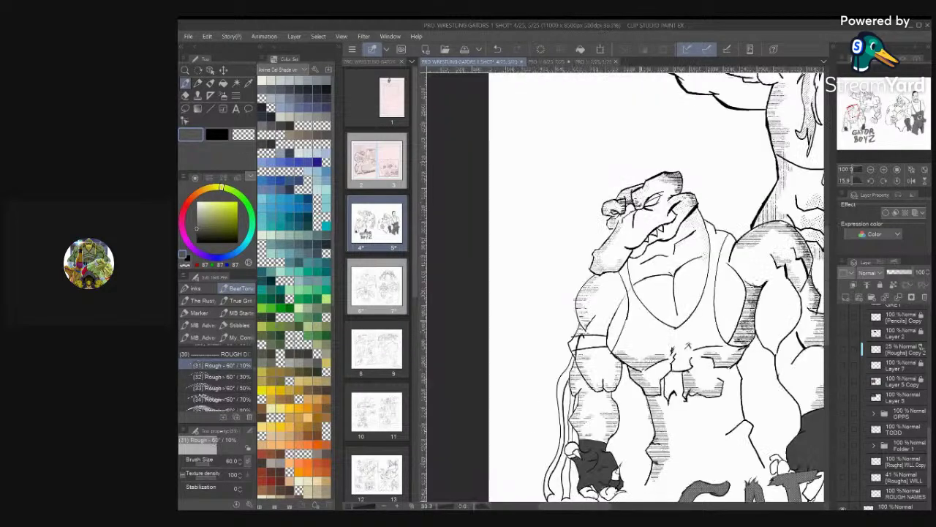
scroll(642, 321, "up", 1)
mouse_move(681, 286)
left_mouse_down()
mouse_move(667, 281)
mouse_move(687, 287)
mouse_move(659, 347)
left_mouse_up()
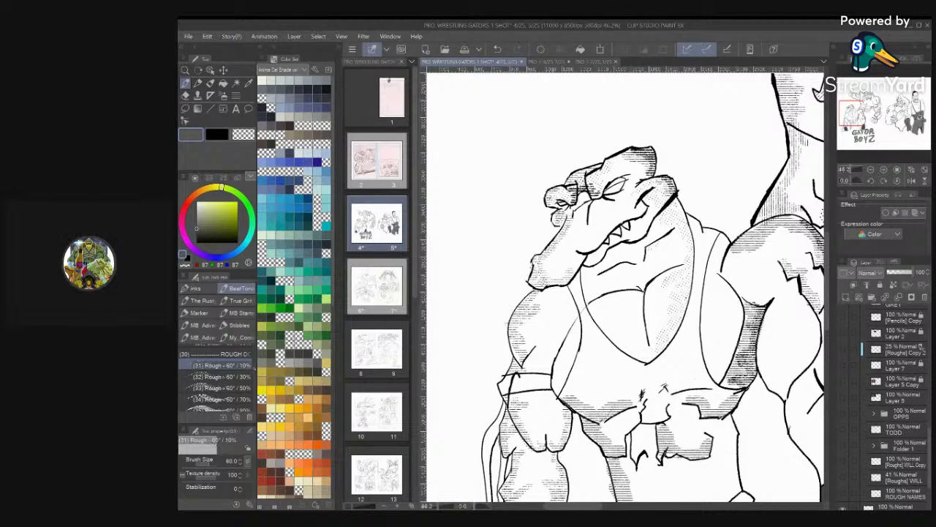
Choose the Rough - 45° / 10% brush in black and darken the dotted tone along the tank-top gator's chest and neckline
scroll(216, 381, "up", 5)
scroll(216, 378, "up", 3)
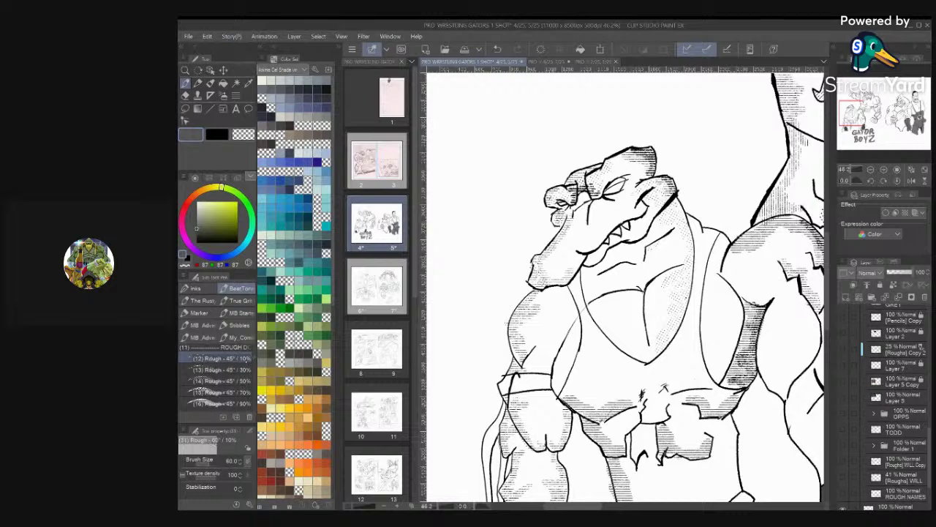
left_click(220, 357)
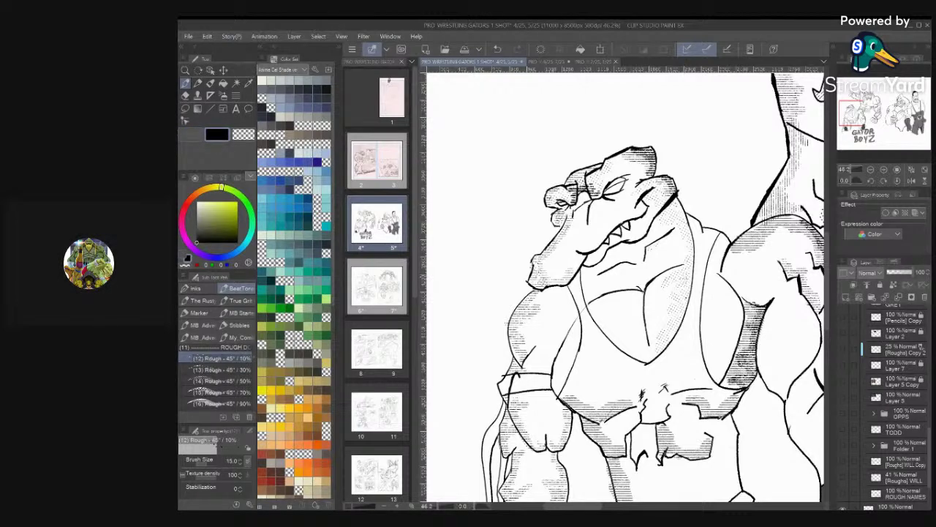
scroll(705, 261, "up", 5)
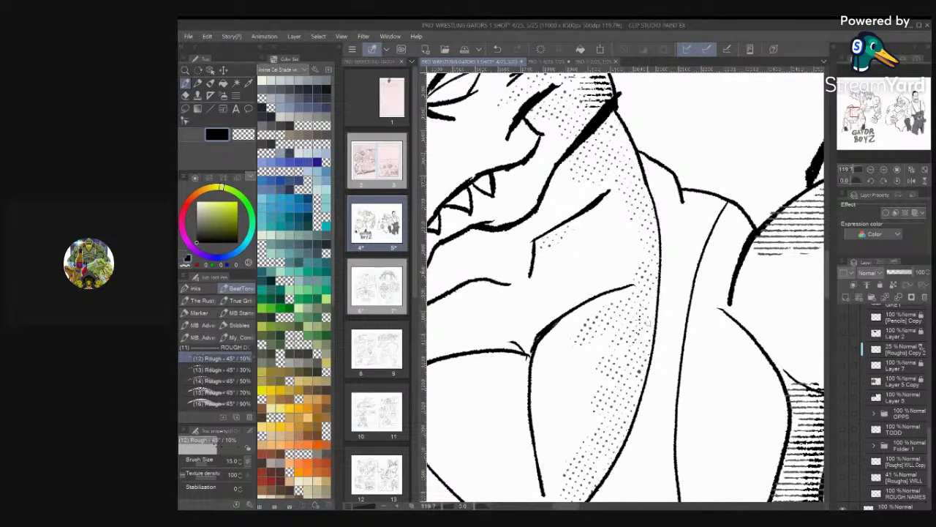
mouse_move(638, 316)
left_mouse_down()
mouse_move(651, 278)
mouse_move(643, 205)
mouse_move(614, 125)
mouse_move(625, 149)
mouse_move(592, 135)
mouse_move(614, 228)
mouse_move(600, 192)
mouse_move(571, 190)
mouse_move(539, 133)
mouse_move(657, 272)
mouse_move(666, 241)
mouse_move(645, 259)
left_mouse_up()
Set the brush size to 120 and dot tone beside the tank top's strap and down the side of the gator's torso
key("ctrl+minus")
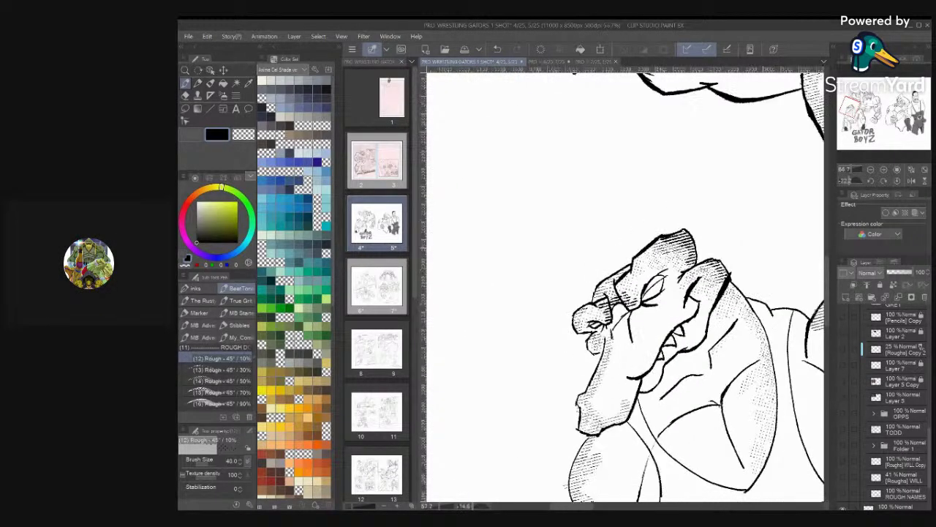
key("ctrl+minus")
key("ctrl+minus")
key("ctrl+plus")
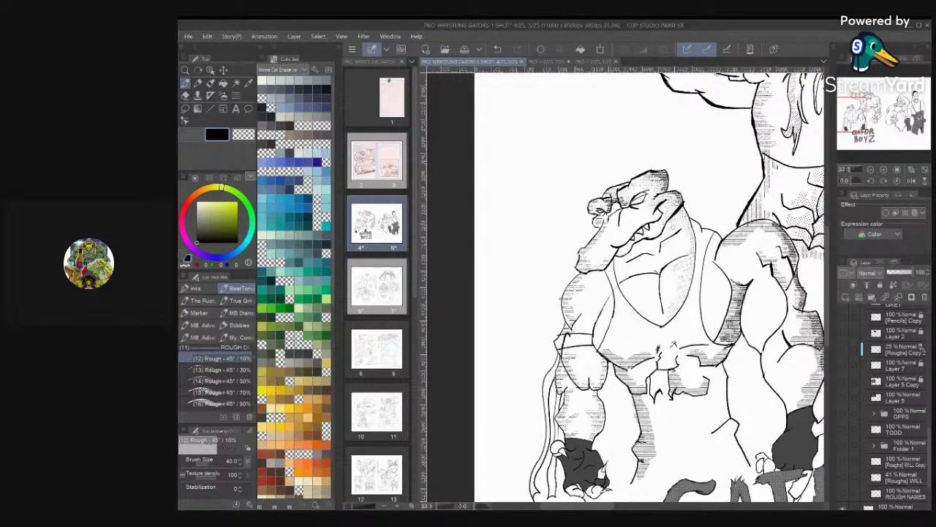
scroll(625, 287, "down", 1)
left_click_drag(626, 288, 613, 245)
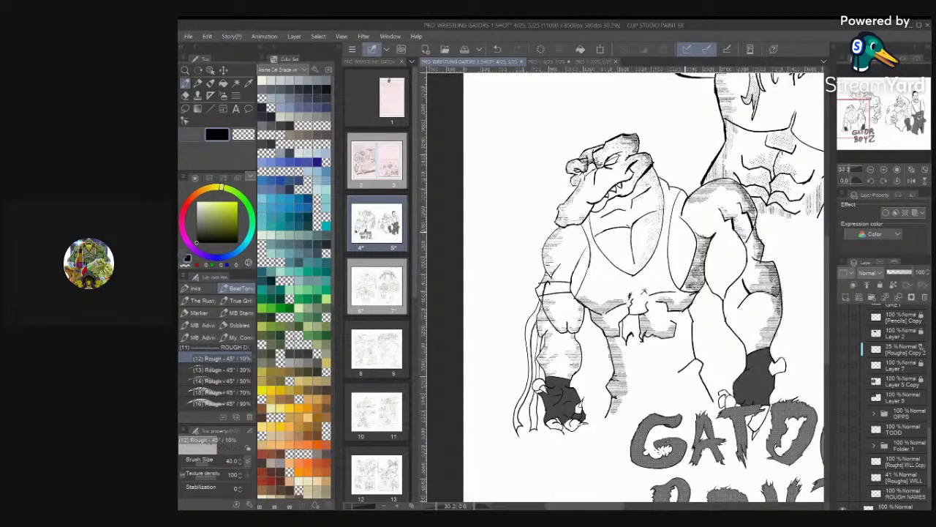
mouse_move(677, 225)
left_mouse_down()
mouse_move(681, 282)
mouse_move(687, 245)
left_mouse_up()
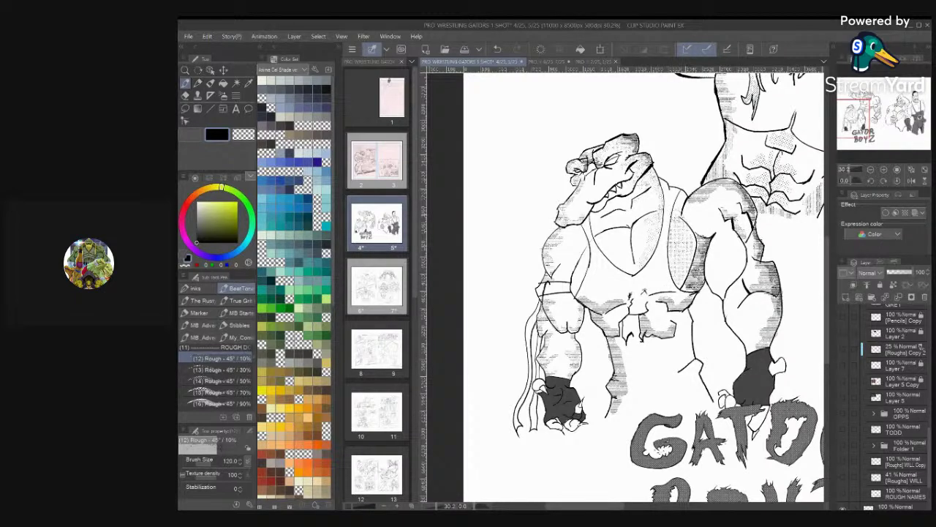
mouse_move(677, 206)
left_mouse_down()
mouse_move(693, 234)
mouse_move(708, 231)
mouse_move(694, 227)
left_mouse_up()
mouse_move(671, 282)
left_mouse_down()
mouse_move(677, 270)
mouse_move(667, 281)
mouse_move(661, 257)
left_mouse_up()
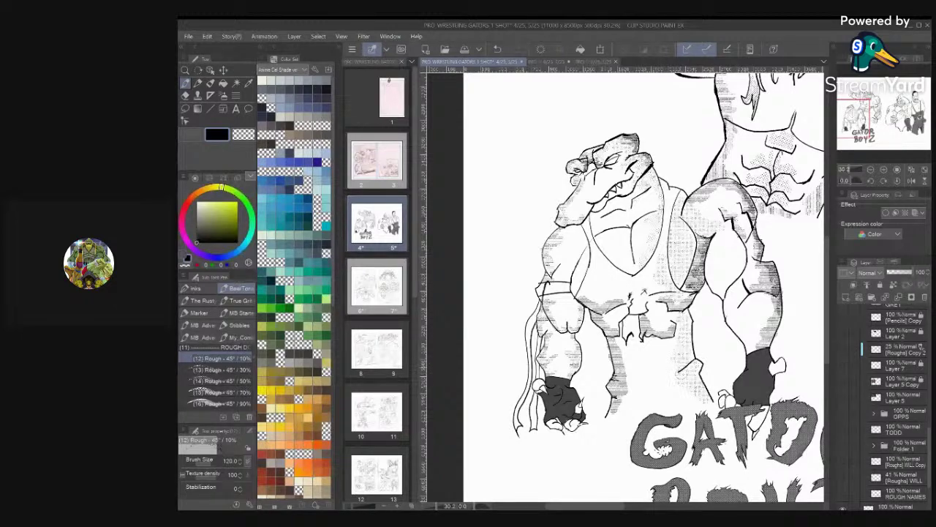
Examine the whole spread and the untoned hooded wrestler up close
key("ctrl+0")
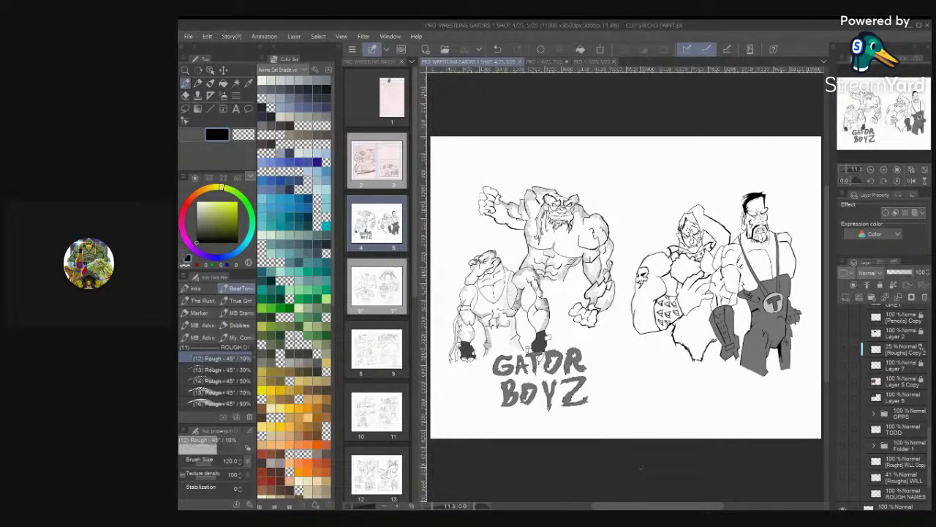
scroll(626, 287, "up", 6)
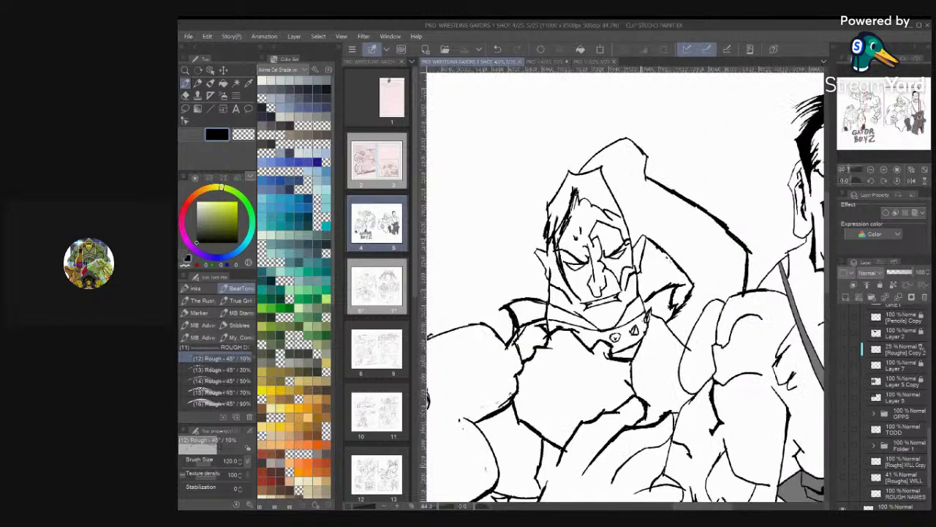
scroll(597, 232, "up", 3)
scroll(754, 280, "down", 4)
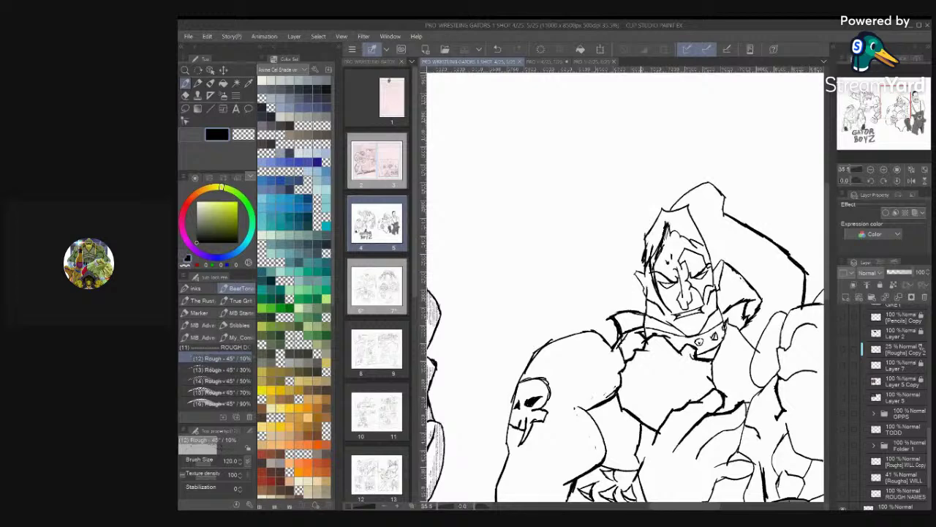
scroll(626, 286, "down", 5)
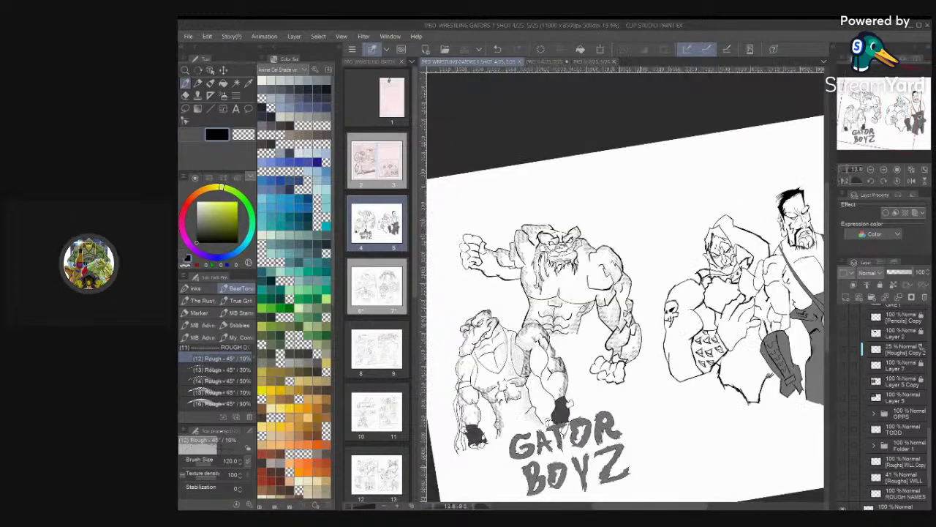
scroll(626, 285, "up", 2)
scroll(626, 285, "down", 1)
Choose the Rusty Nib 3 brush at size 25 and ink jagged tufts across the wrist and underside of the large gator's raised fist
scroll(625, 285, "up", 5)
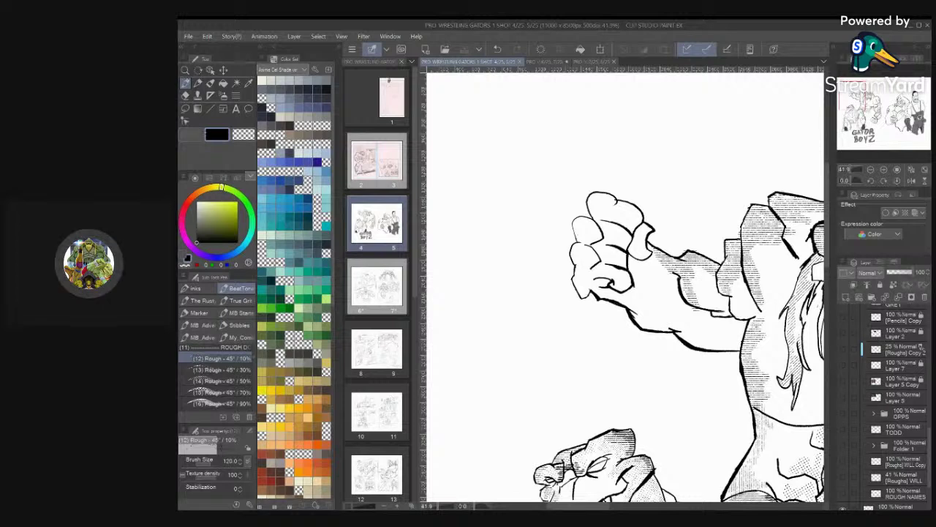
scroll(216, 366, "down", 15)
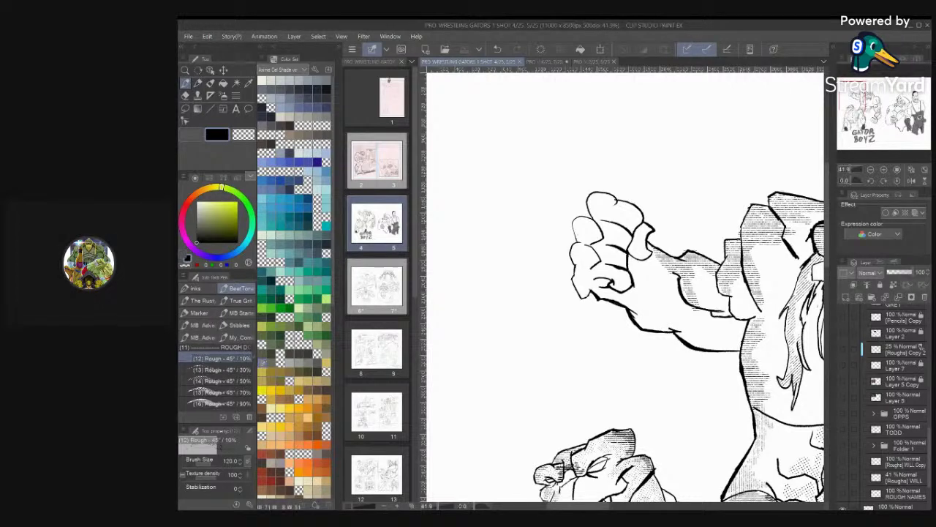
scroll(218, 377, "down", 2)
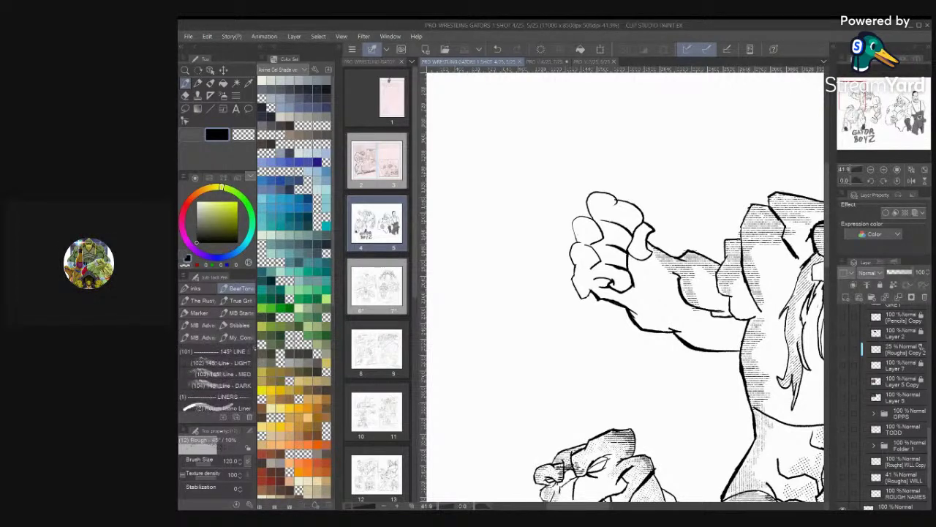
scroll(217, 377, "up", 2)
left_click(199, 312)
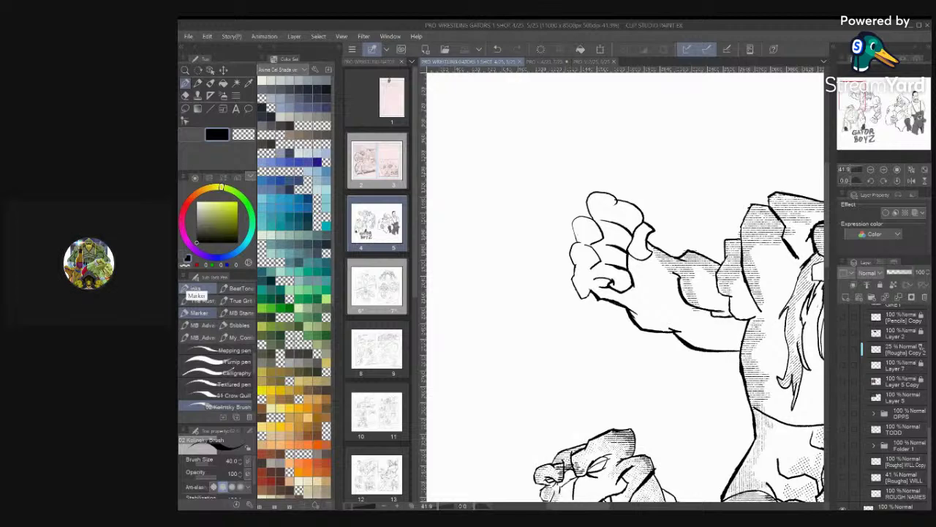
left_click(203, 300)
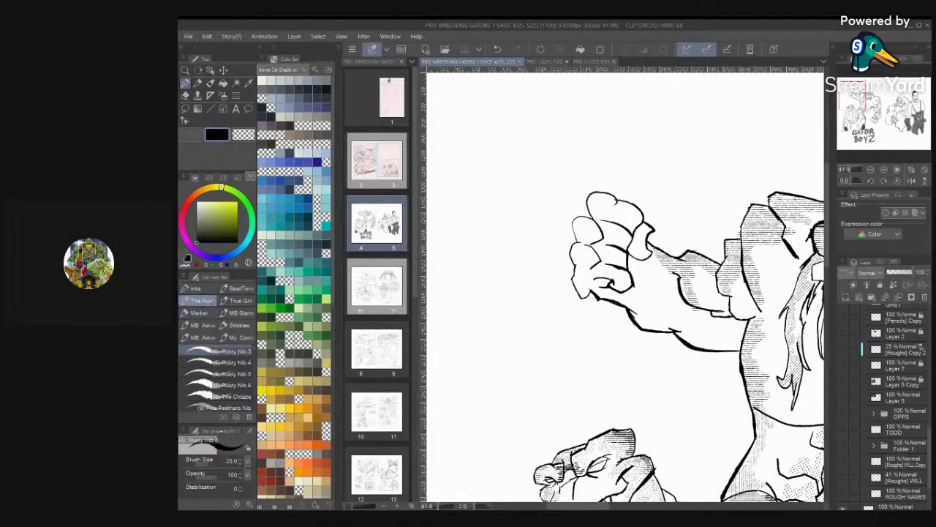
scroll(621, 286, "up", 2)
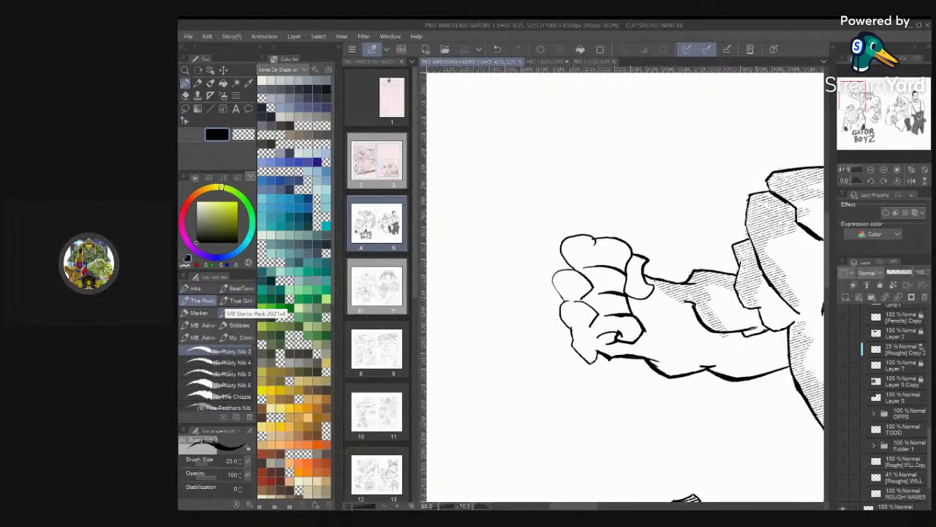
mouse_move(721, 291)
left_mouse_down()
mouse_move(718, 299)
mouse_move(720, 269)
mouse_move(718, 278)
mouse_move(679, 271)
left_mouse_up()
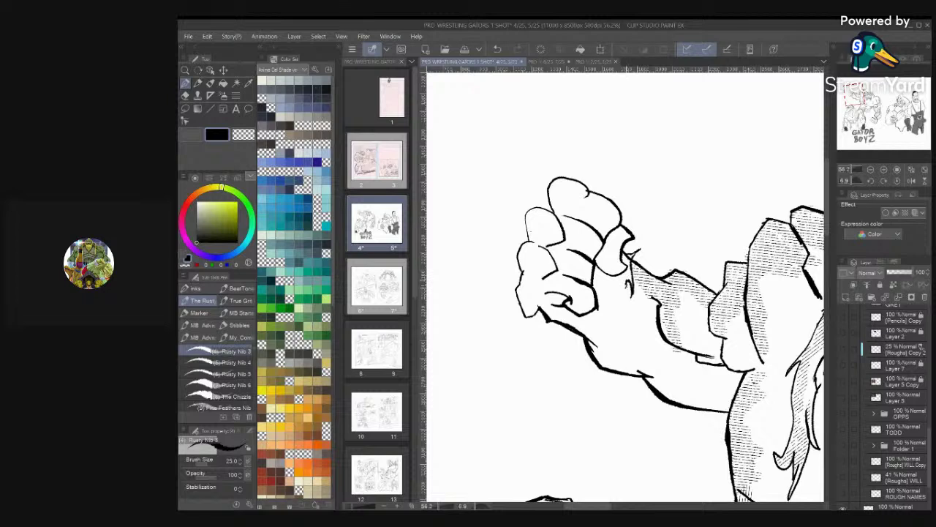
mouse_move(620, 284)
left_mouse_down()
mouse_move(616, 327)
mouse_move(613, 310)
mouse_move(601, 334)
left_mouse_up()
left_click_drag(607, 322, 599, 342)
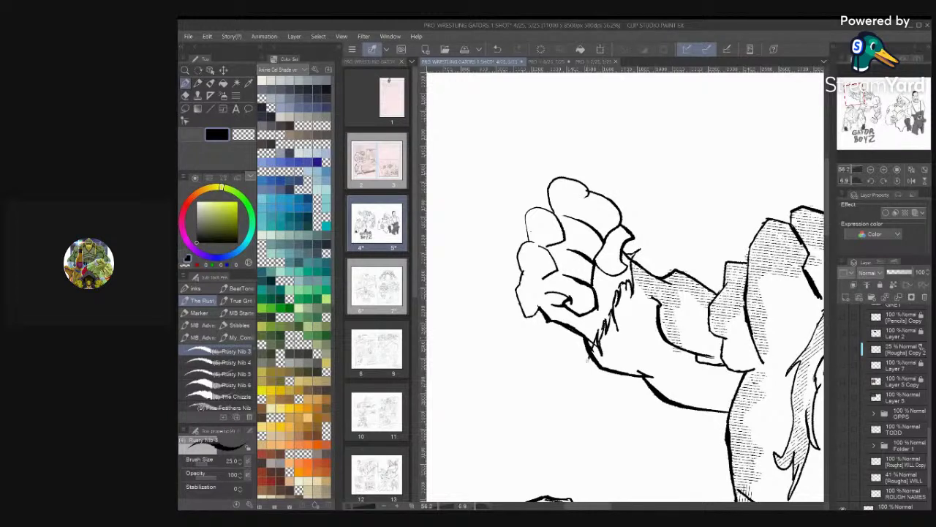
mouse_move(589, 340)
left_mouse_down()
mouse_move(577, 361)
mouse_move(563, 333)
left_mouse_up()
Erase stray ink near the thumb on the raised wrist with the transparent color, and return to black
scroll(638, 236, "up", 3)
key("c")
left_click_drag(648, 278, 636, 288)
scroll(655, 400, "up", 2)
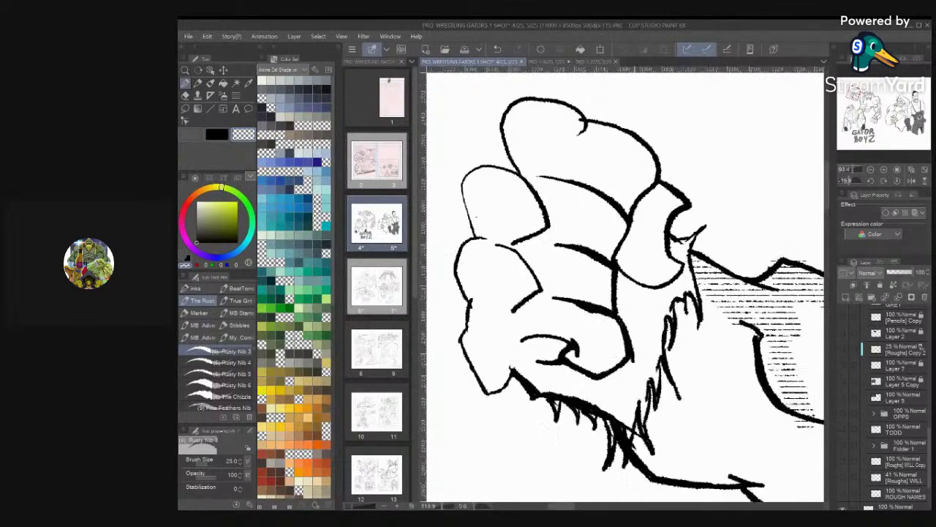
key("c")
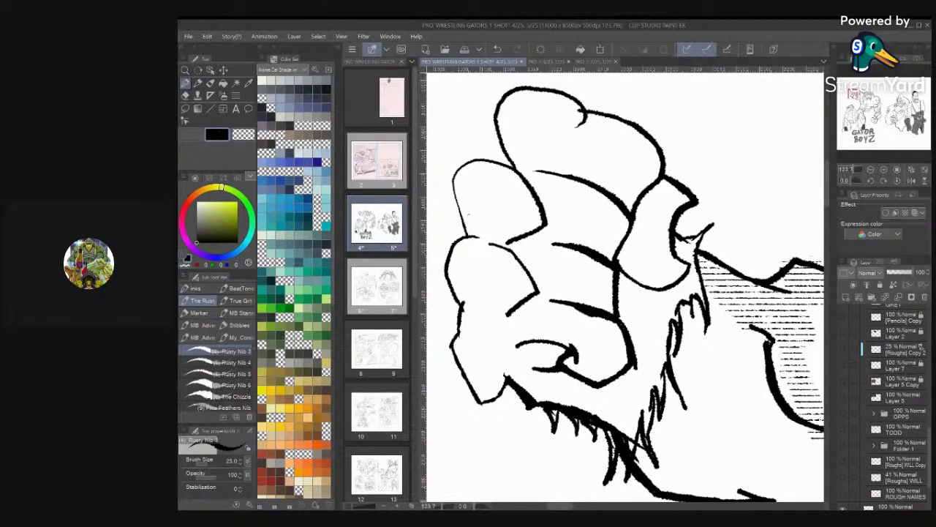
Ink a curved line from the thumb's base to the wrist's underside beside the jagged tufts, undoing a stroke and thickening the line
mouse_move(688, 238)
left_mouse_down()
mouse_move(633, 369)
mouse_move(621, 441)
mouse_move(622, 399)
mouse_move(609, 420)
mouse_move(620, 381)
left_mouse_up()
key("ctrl+z")
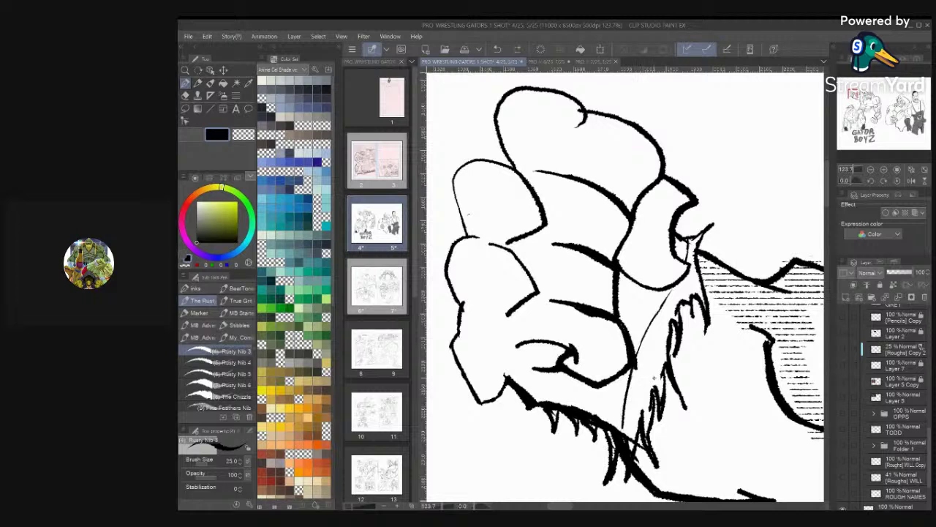
mouse_move(623, 427)
left_mouse_down()
mouse_move(643, 344)
mouse_move(690, 269)
mouse_move(690, 243)
left_mouse_up()
scroll(677, 252, "up", 2)
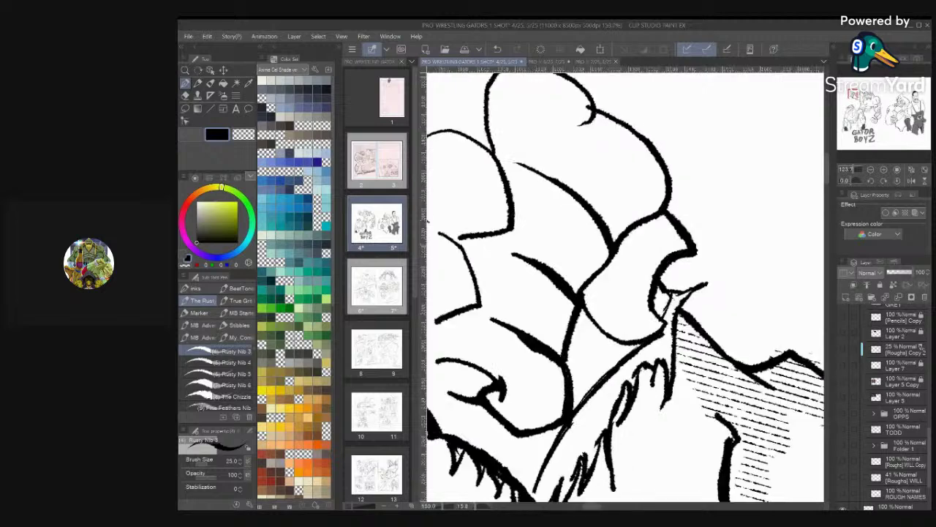
Ink short jagged tufts across the top finger and the thumb of the large gator's raised fist
mouse_move(656, 281)
left_mouse_down()
mouse_move(659, 256)
mouse_move(643, 270)
mouse_move(622, 256)
mouse_move(635, 212)
mouse_move(663, 280)
mouse_move(678, 273)
mouse_move(669, 284)
mouse_move(684, 294)
mouse_move(687, 247)
mouse_move(650, 201)
left_mouse_up()
scroll(626, 285, "down", 2)
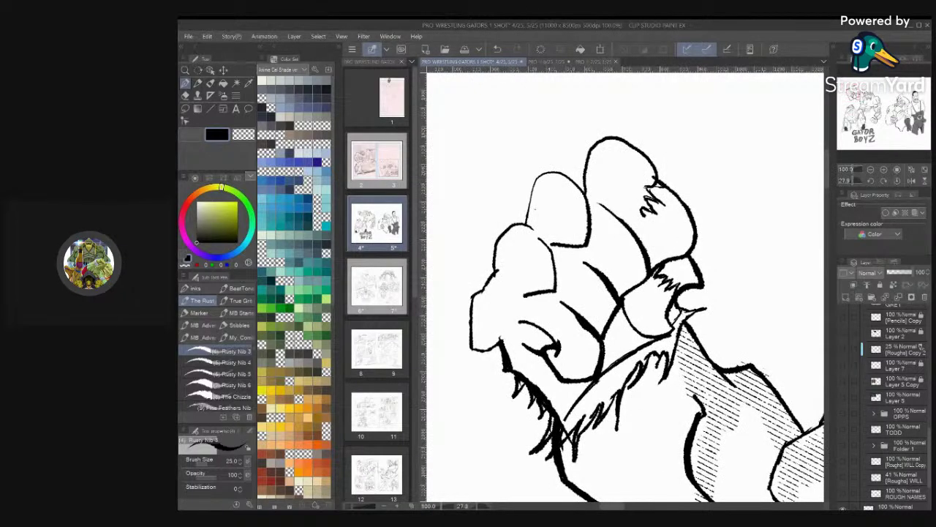
mouse_move(535, 210)
left_mouse_down()
mouse_move(611, 267)
mouse_move(585, 336)
mouse_move(675, 395)
mouse_move(674, 387)
left_mouse_up()
mouse_move(695, 253)
left_mouse_down()
mouse_move(692, 263)
mouse_move(711, 263)
mouse_move(704, 284)
left_mouse_up()
Ink an armband of curved lines around the vest-wearing gator's bent upper arm, with a small knot and short tail at its outer edge
scroll(674, 388, "down", 5)
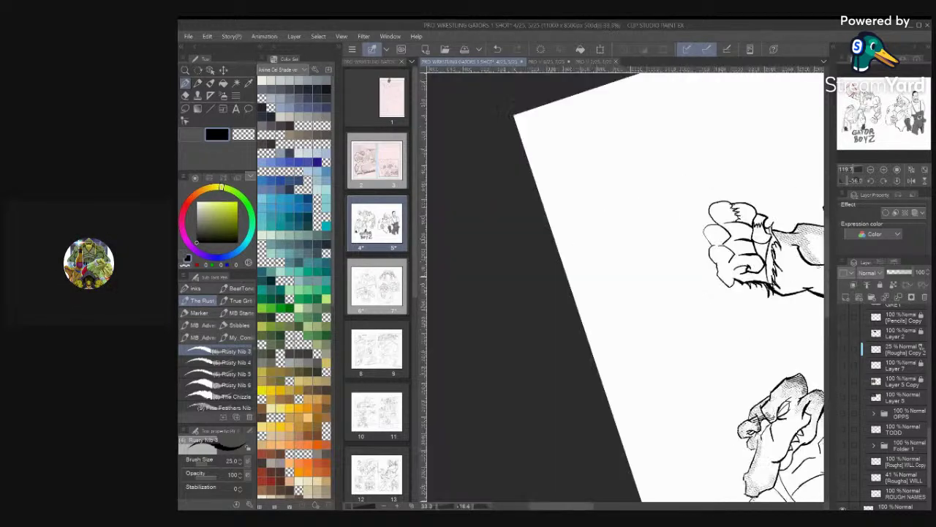
scroll(674, 387, "down", 2)
scroll(625, 287, "up", 2)
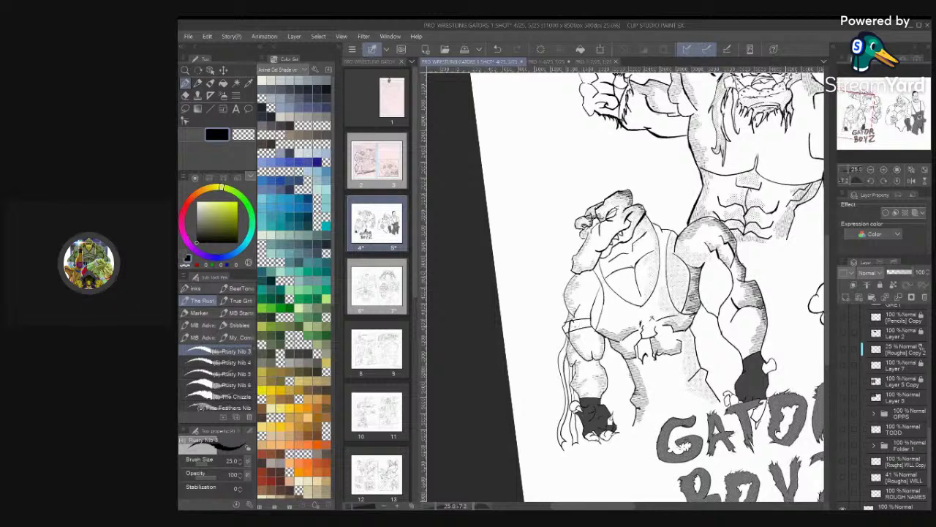
scroll(625, 287, "up", 2)
scroll(625, 287, "up", 1)
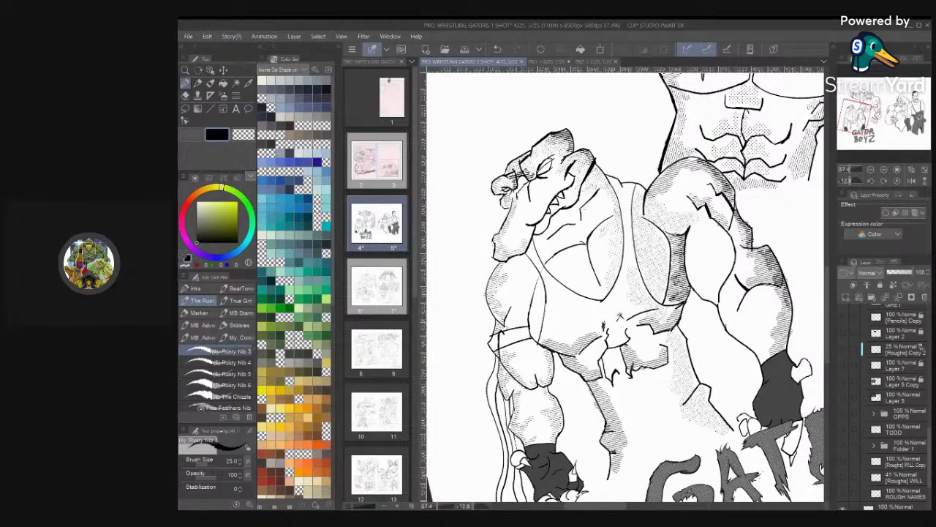
scroll(625, 286, "up", 1)
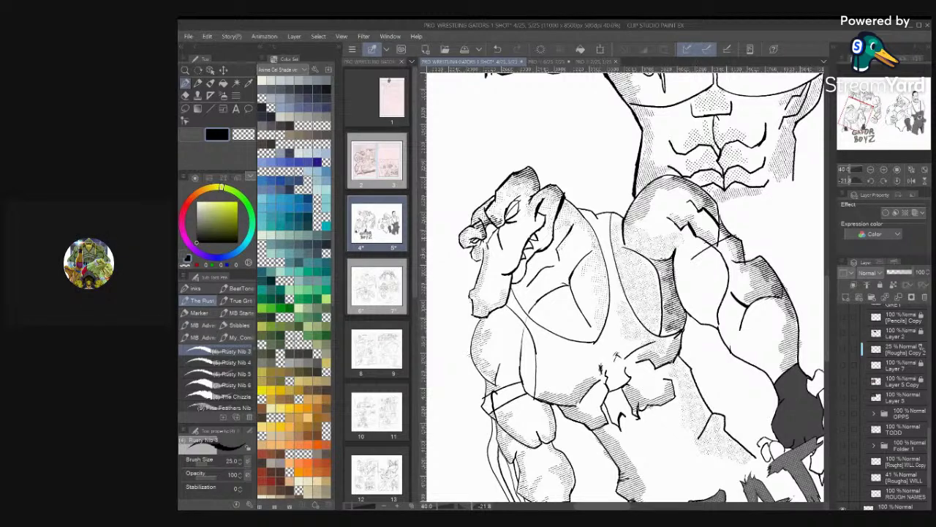
mouse_move(685, 243)
left_mouse_down()
mouse_move(720, 266)
mouse_move(672, 278)
mouse_move(699, 253)
left_mouse_up()
key("ctrl+z")
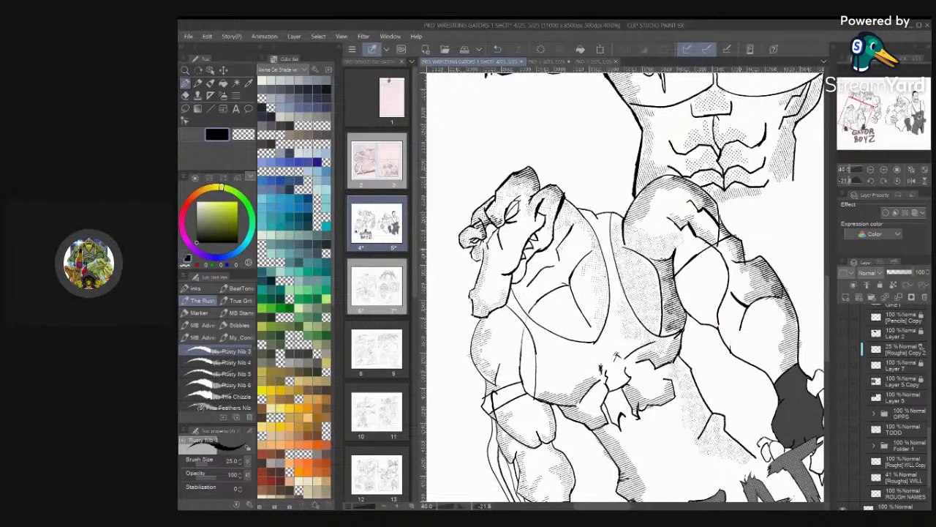
scroll(884, 406, "up", 5)
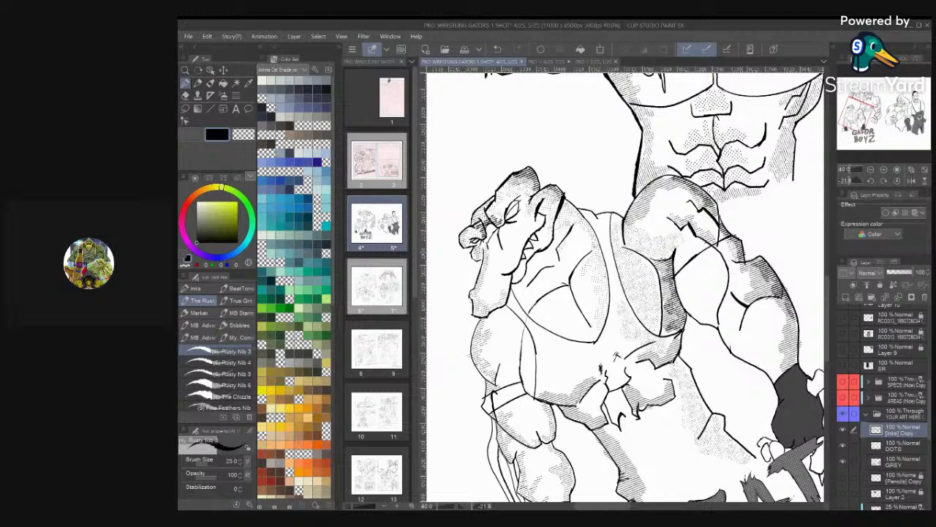
mouse_move(745, 260)
left_mouse_down()
mouse_move(721, 264)
mouse_move(681, 297)
mouse_move(655, 256)
mouse_move(628, 275)
left_mouse_up()
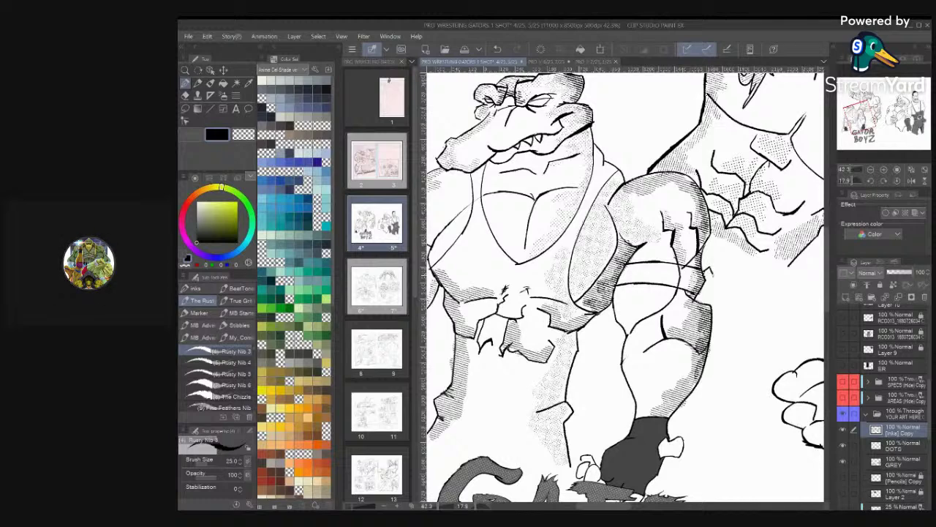
left_click_drag(685, 403, 645, 332)
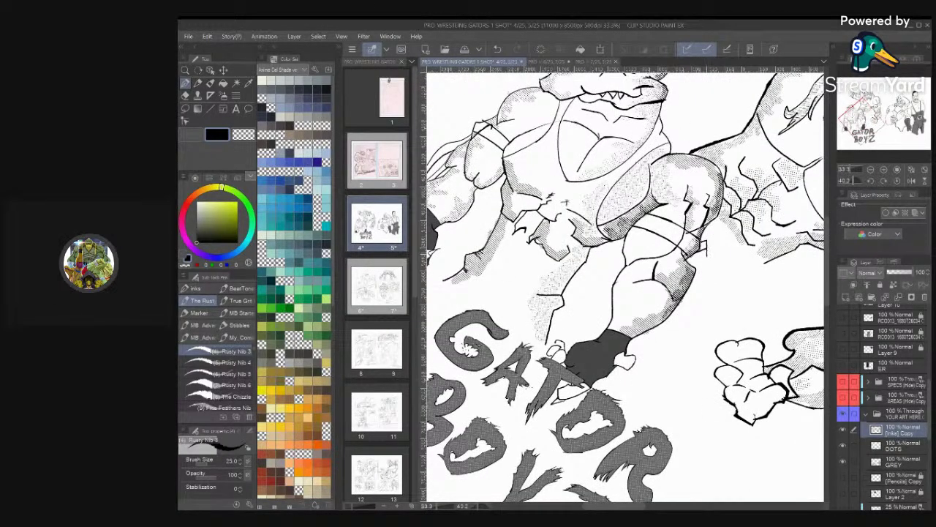
left_click_drag(706, 250, 709, 284)
Try inking long loose strands hanging from the armband's knot down past the gator's black-gloved fist, and undo those strokes
left_click_drag(600, 355, 666, 333)
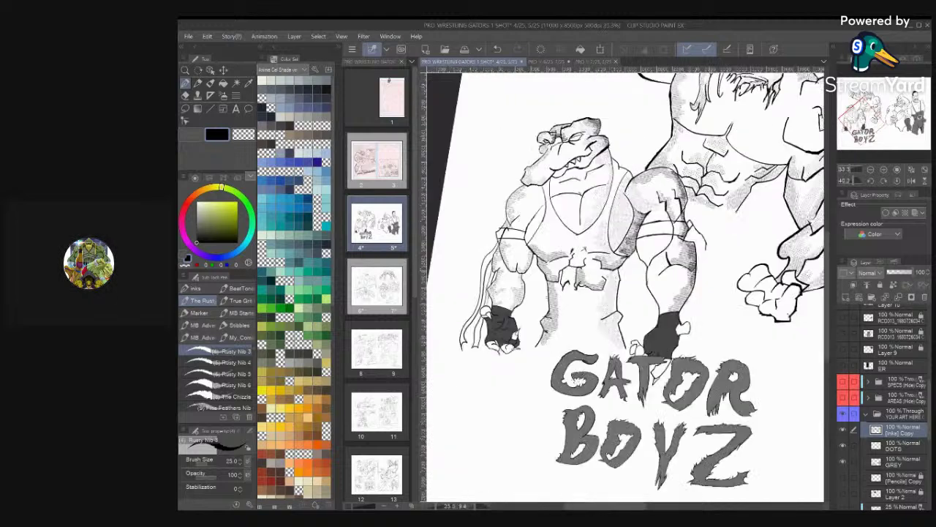
left_click_drag(706, 244, 709, 355)
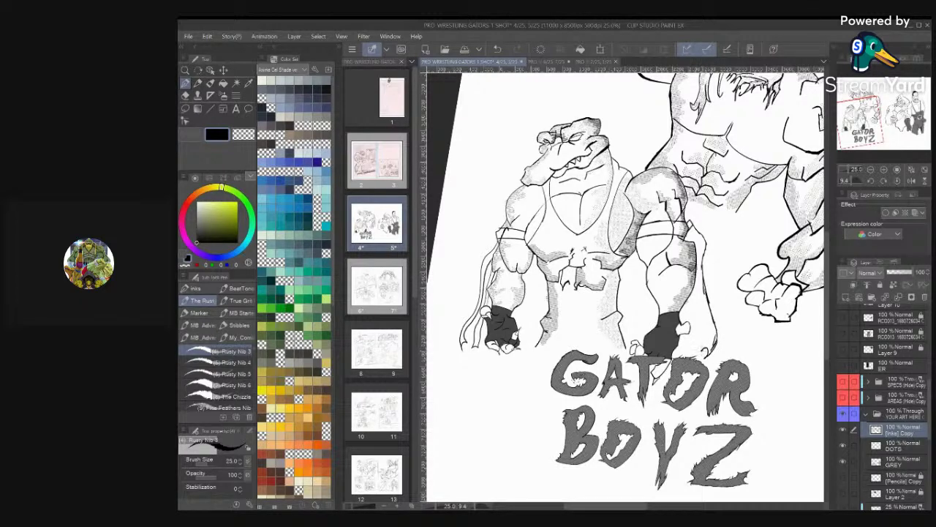
scroll(680, 307, "up", 3)
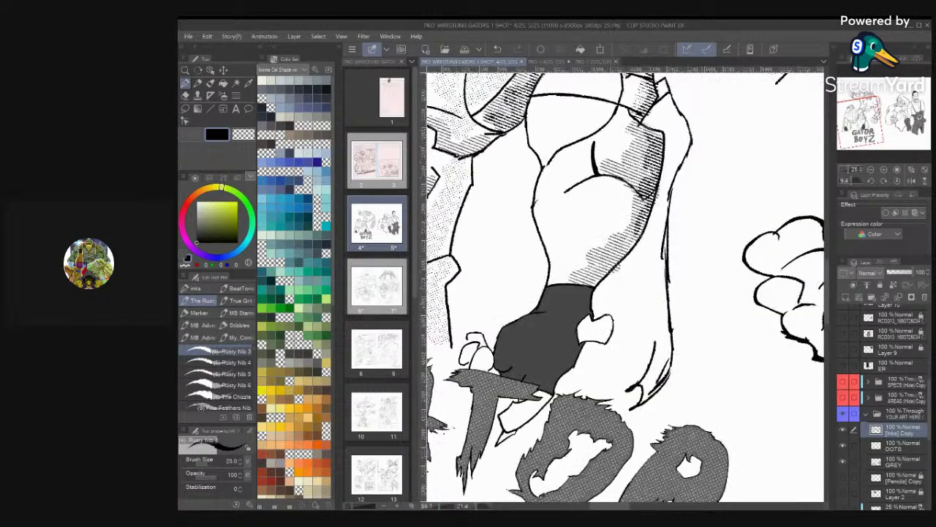
key("ctrl+z")
key("ctrl+z")
key("ctrl+z")
key("ctrl+z")
key("ctrl+z")
key("ctrl+z")
key("ctrl+z")
key("ctrl+z")
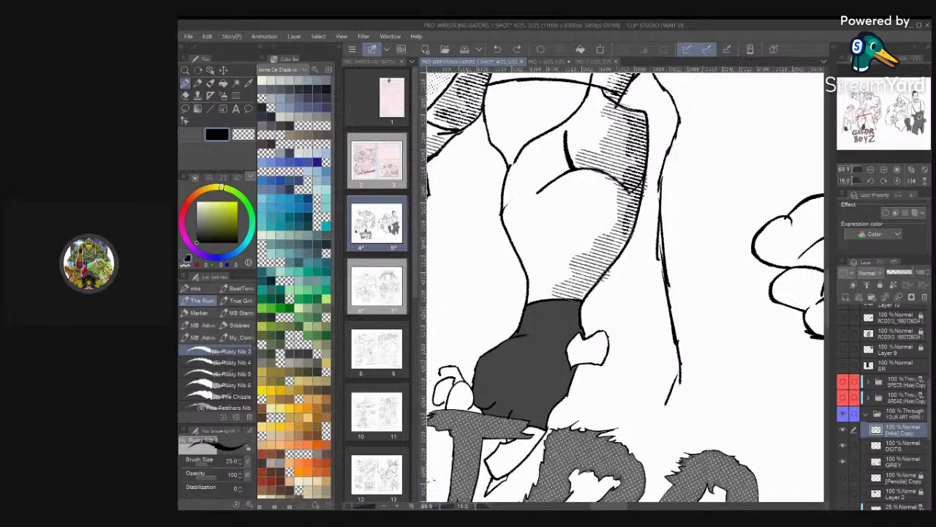
Ink two long wavy lines from the armband's knot down to the GATOR lettering to form the hanging strand
mouse_move(658, 178)
left_mouse_down()
mouse_move(682, 115)
mouse_move(681, 150)
mouse_move(658, 205)
mouse_move(667, 303)
mouse_move(629, 401)
mouse_move(640, 439)
left_mouse_up()
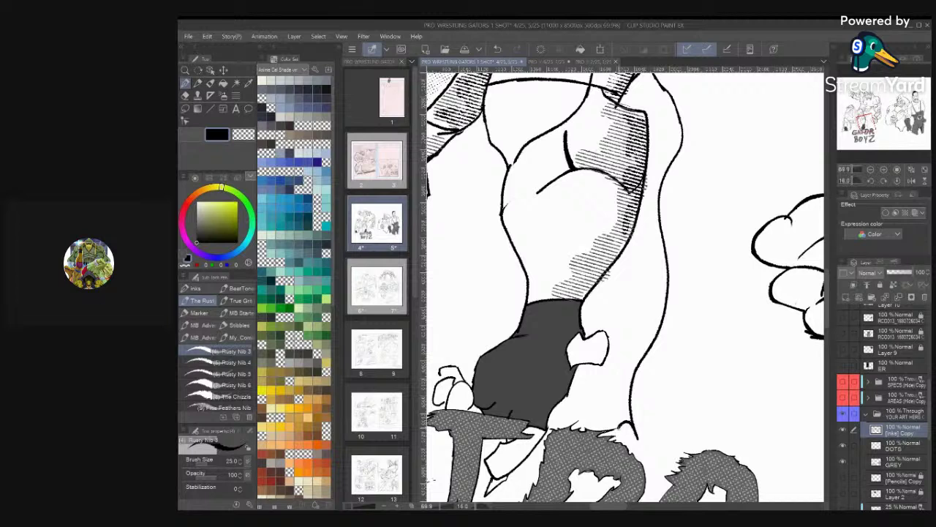
mouse_move(626, 427)
left_mouse_down()
mouse_move(620, 376)
mouse_move(647, 310)
mouse_move(646, 198)
mouse_move(657, 160)
mouse_move(657, 126)
mouse_move(629, 83)
left_mouse_up()
scroll(629, 86, "down", 6)
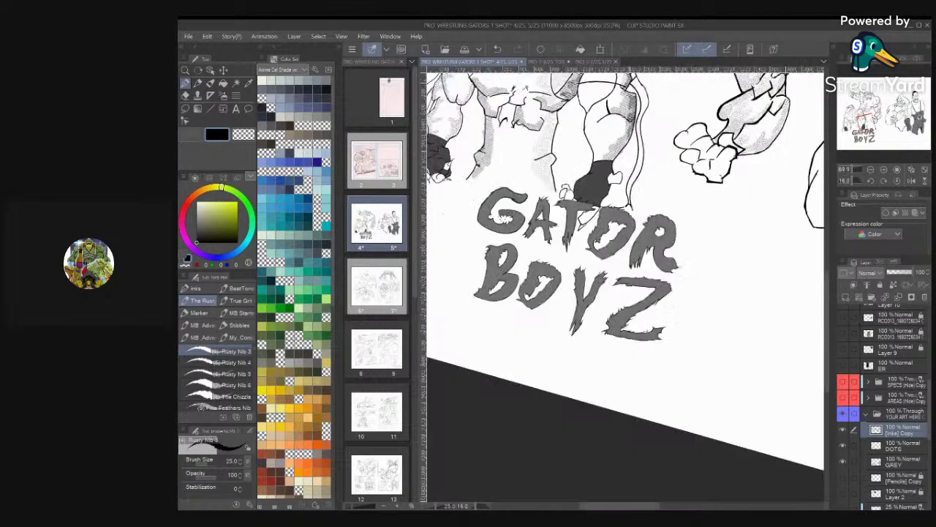
scroll(635, 241, "up", 4)
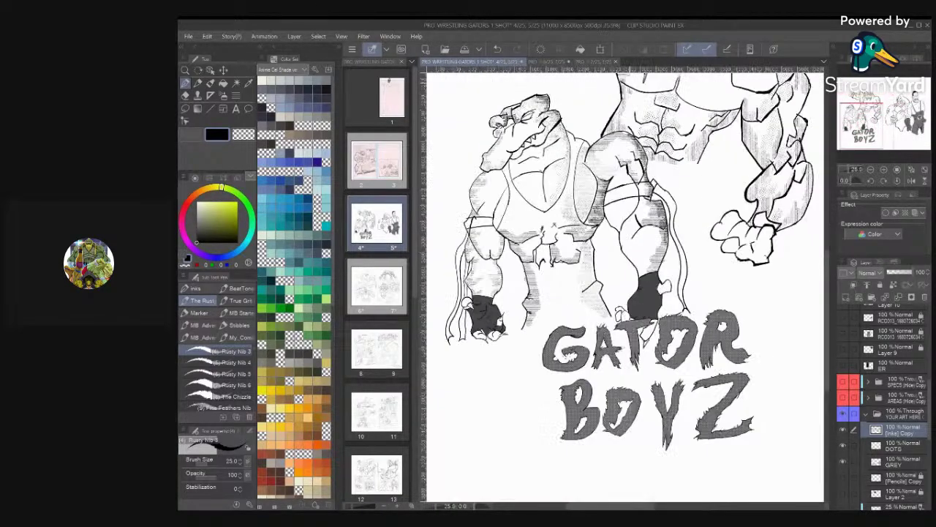
scroll(626, 285, "up", 1)
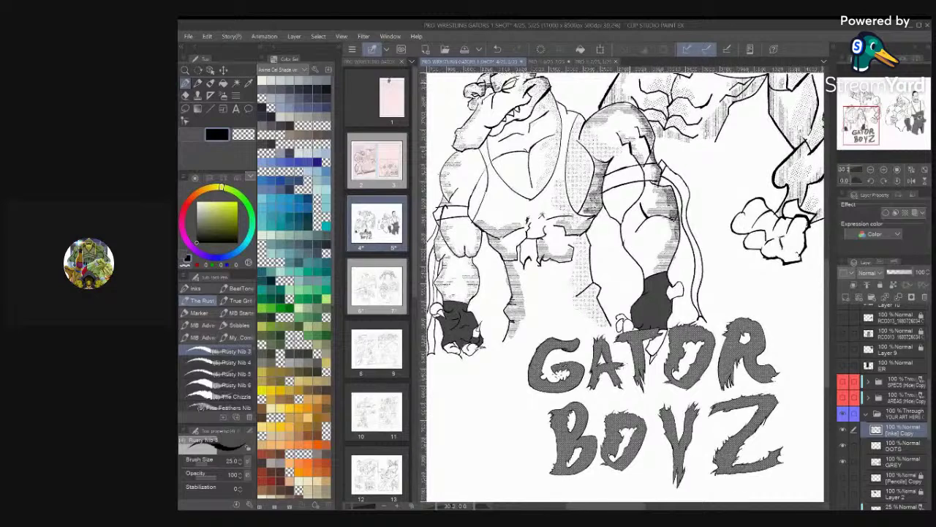
scroll(626, 285, "up", 1)
scroll(625, 285, "up", 3)
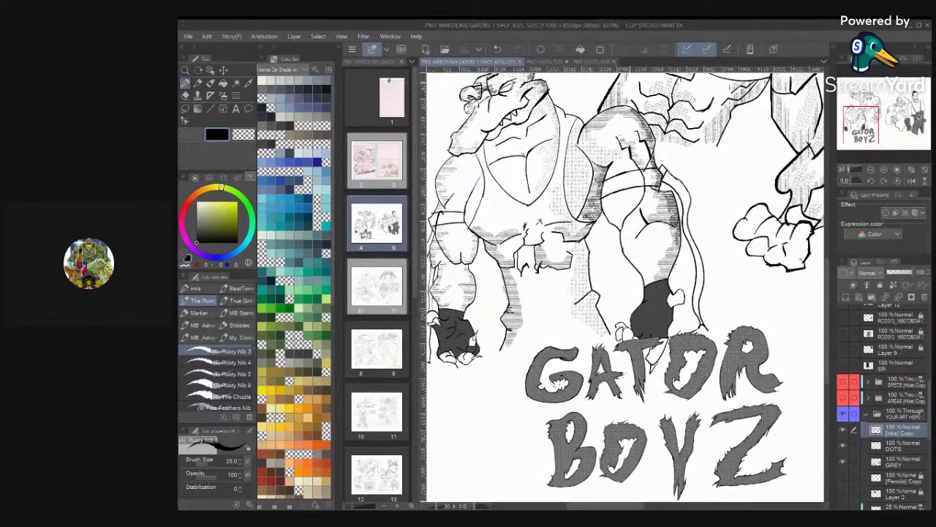
scroll(625, 285, "up", 1)
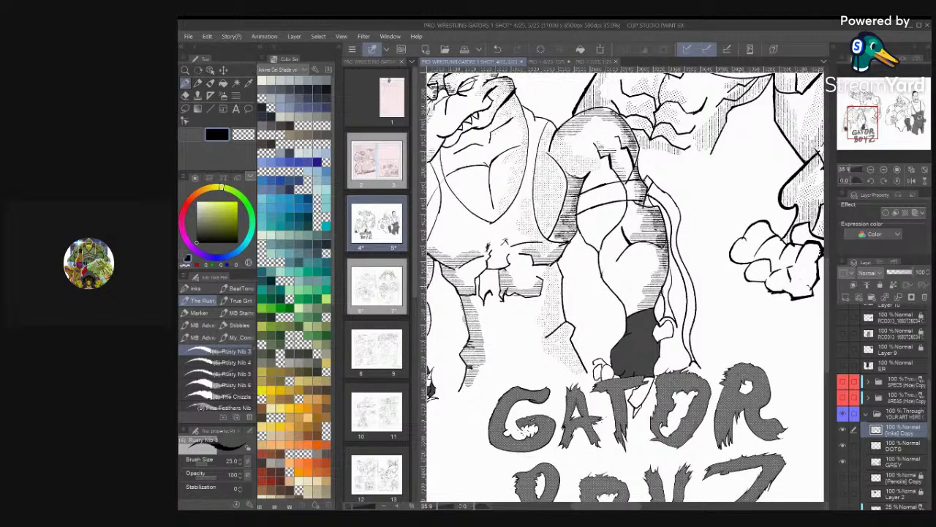
Try a short ink stroke inside the second finger of the large gator's raised fist, and undo it
key("ctrl+0")
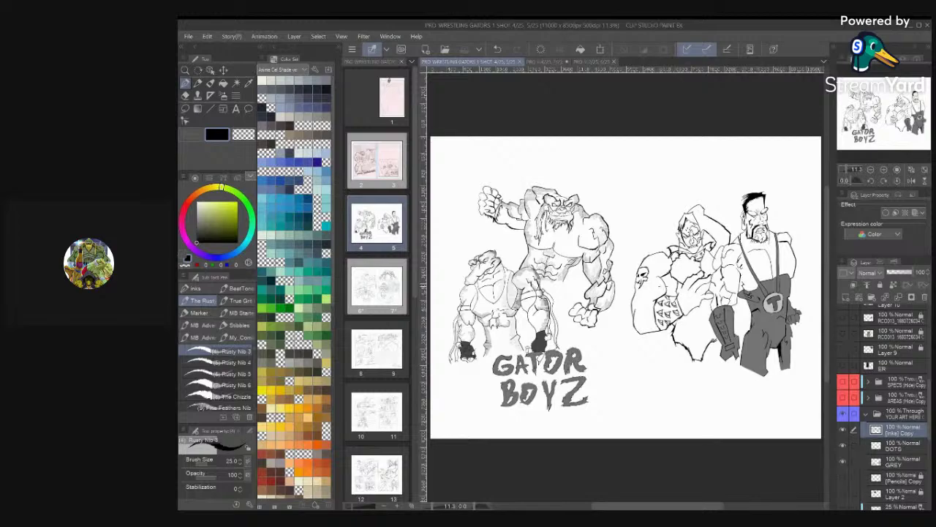
scroll(526, 292, "up", 4)
scroll(556, 278, "up", 4)
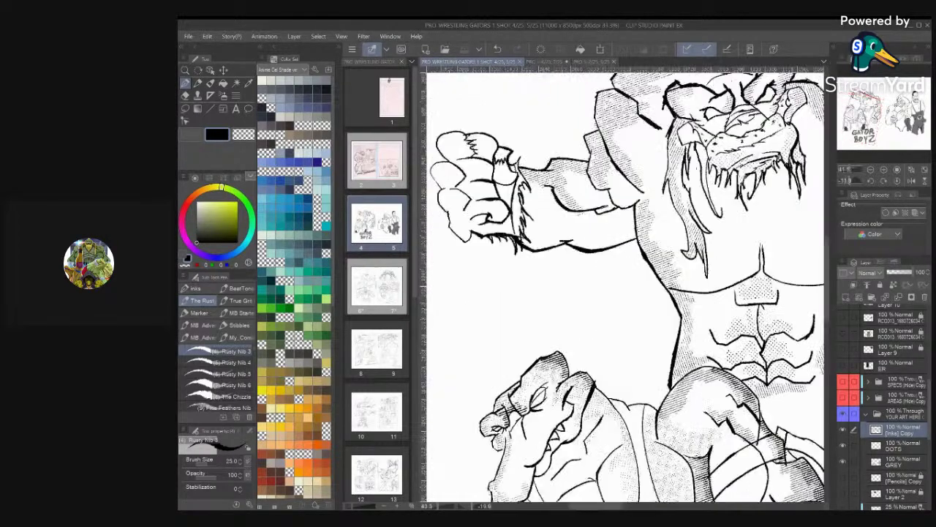
scroll(483, 191, "up", 5)
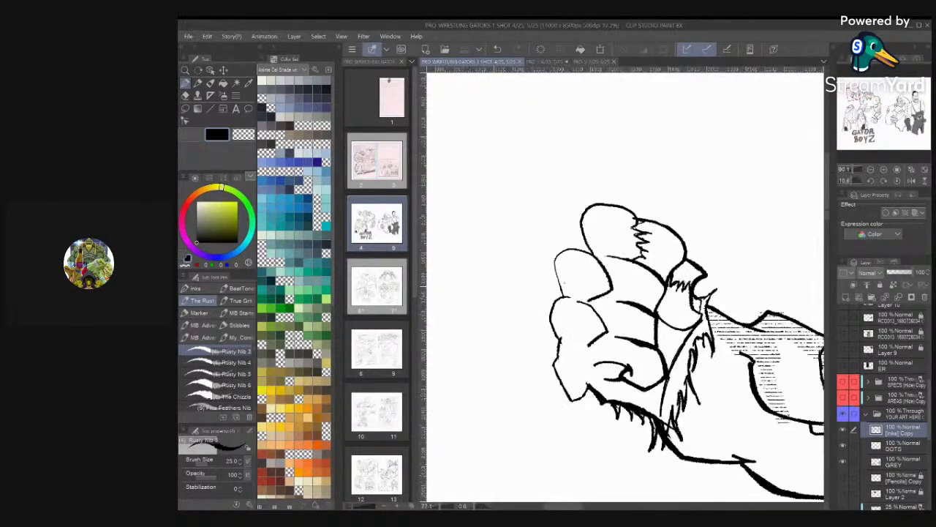
scroll(683, 327, "up", 2)
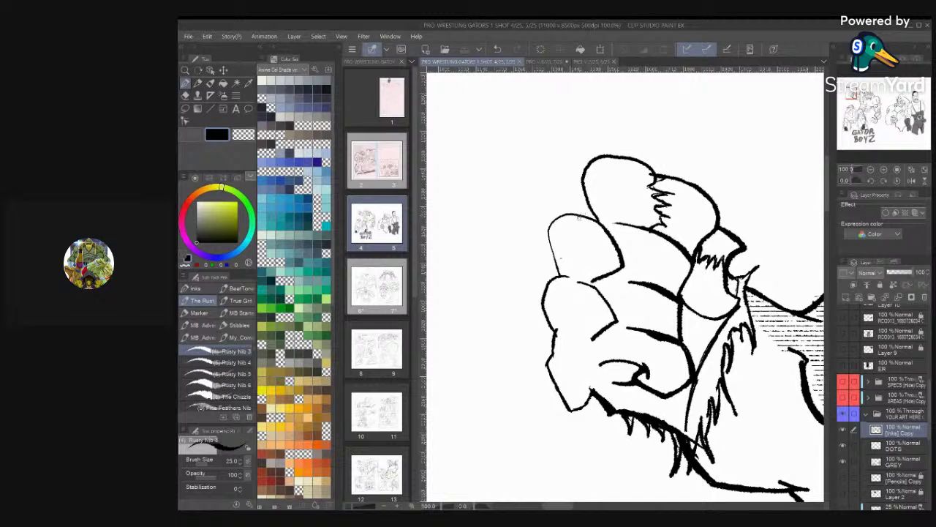
left_click_drag(578, 231, 574, 262)
key("ctrl+z")
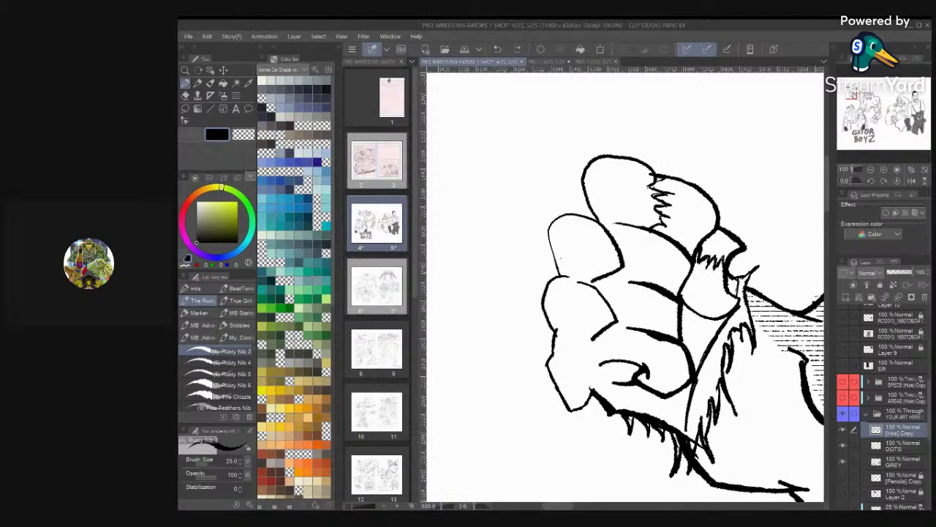
Ink a tiny tick inside the outer edge of the raised fist's second finger, and save the document
scroll(700, 219, "down", 2)
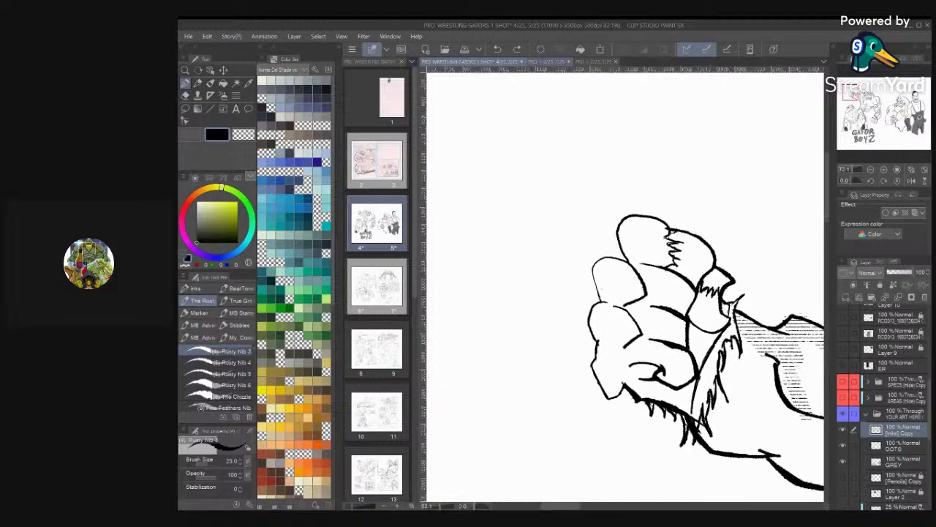
mouse_move(600, 263)
left_mouse_down()
mouse_move(602, 291)
mouse_move(614, 264)
left_mouse_up()
key("c")
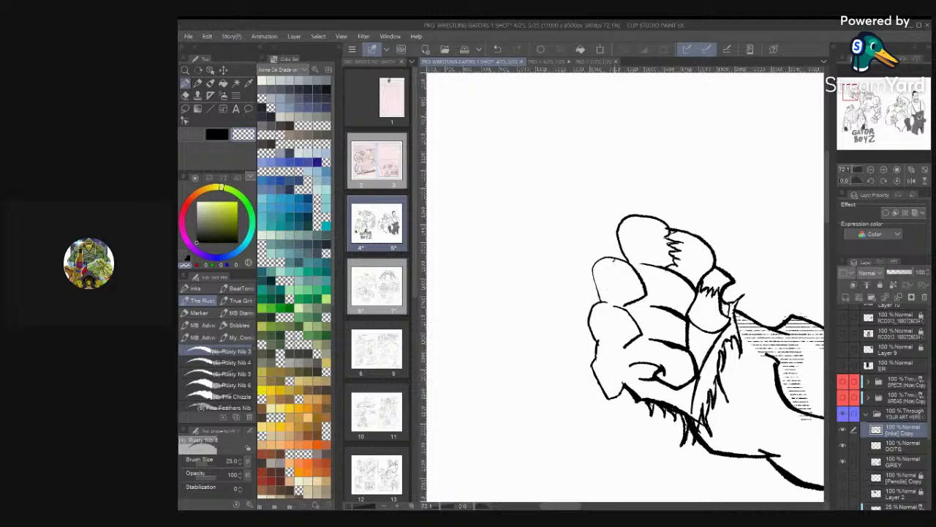
key("ctrl+s")
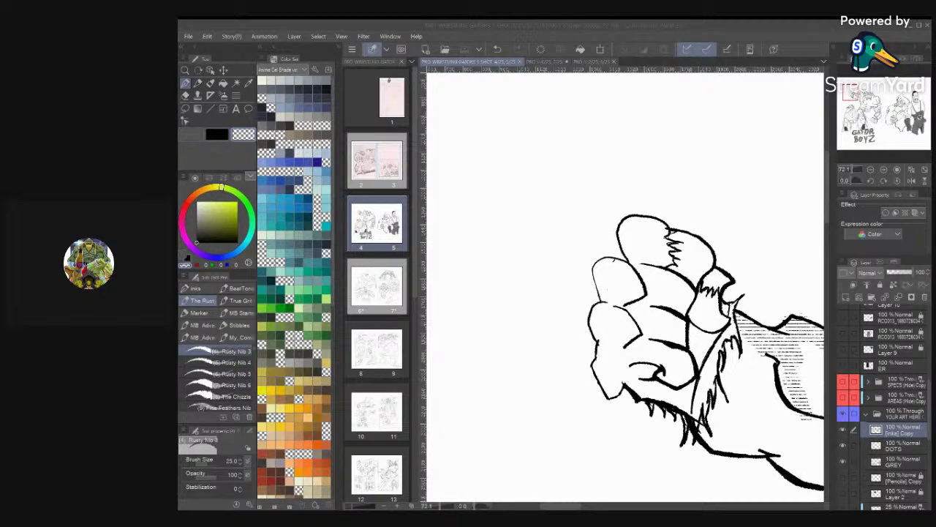
left_click(631, 463)
scroll(643, 314, "down", 5)
left_click_drag(711, 293, 472, 249)
scroll(483, 249, "up", 6)
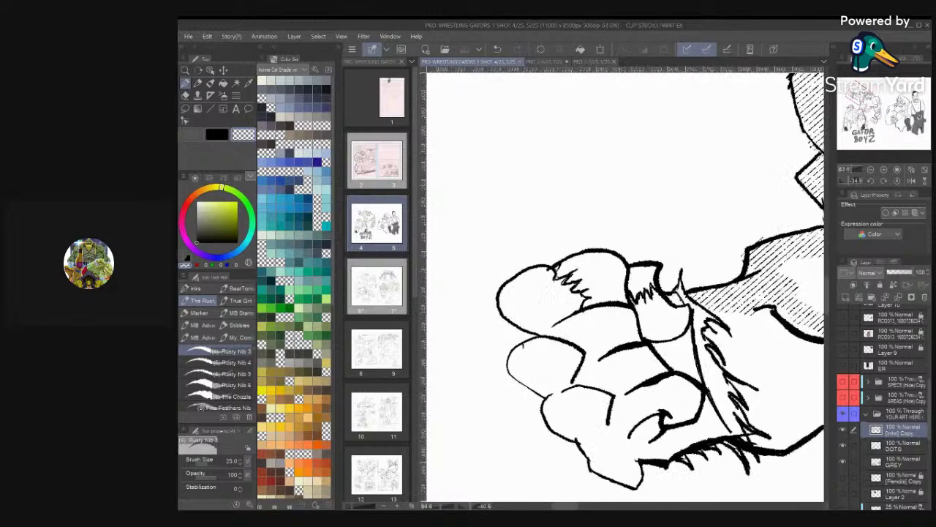
scroll(658, 285, "down", 2)
scroll(658, 314, "up", 2)
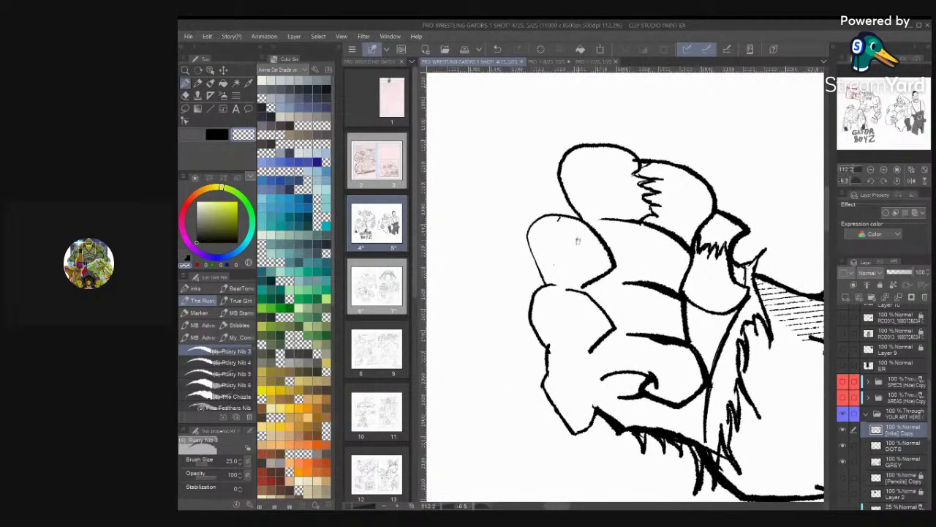
Return to black and ink jagged tuft lines across the knuckle segments of the raised fist's upper three fingers
key("c")
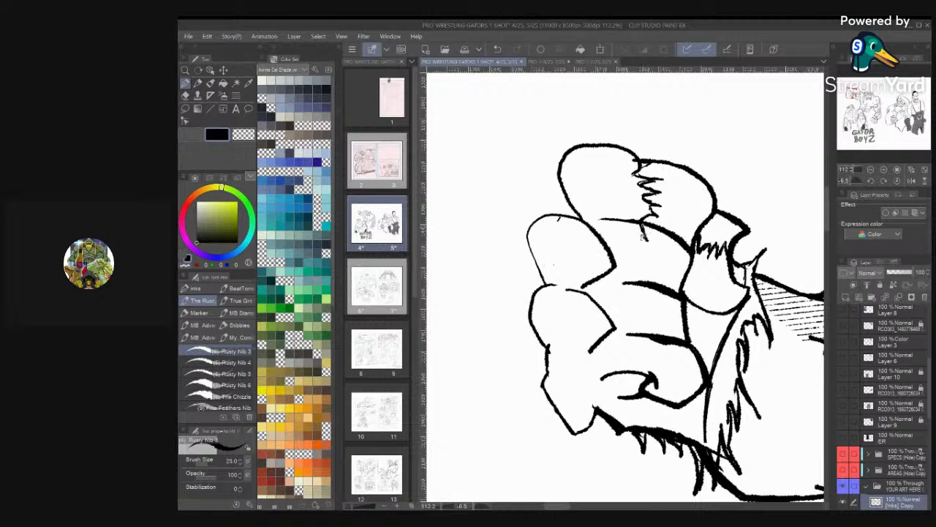
mouse_move(635, 241)
left_mouse_down()
mouse_move(620, 261)
mouse_move(622, 288)
left_mouse_up()
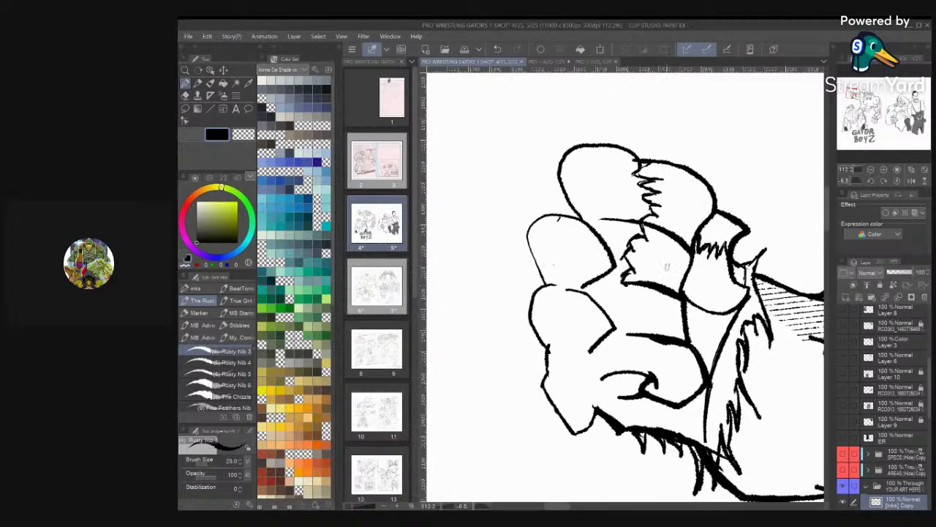
mouse_move(688, 168)
left_mouse_down()
mouse_move(686, 190)
mouse_move(665, 226)
left_mouse_up()
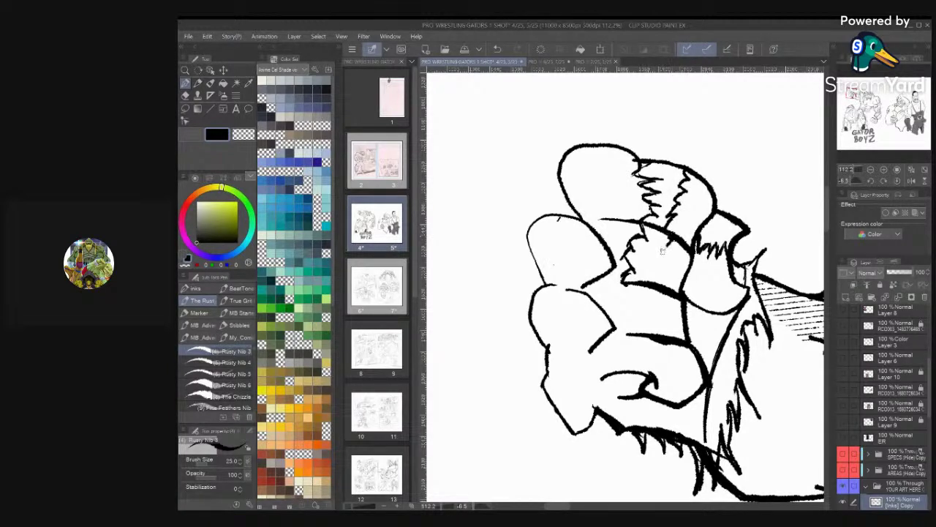
mouse_move(662, 261)
left_mouse_down()
mouse_move(655, 330)
mouse_move(657, 298)
left_mouse_up()
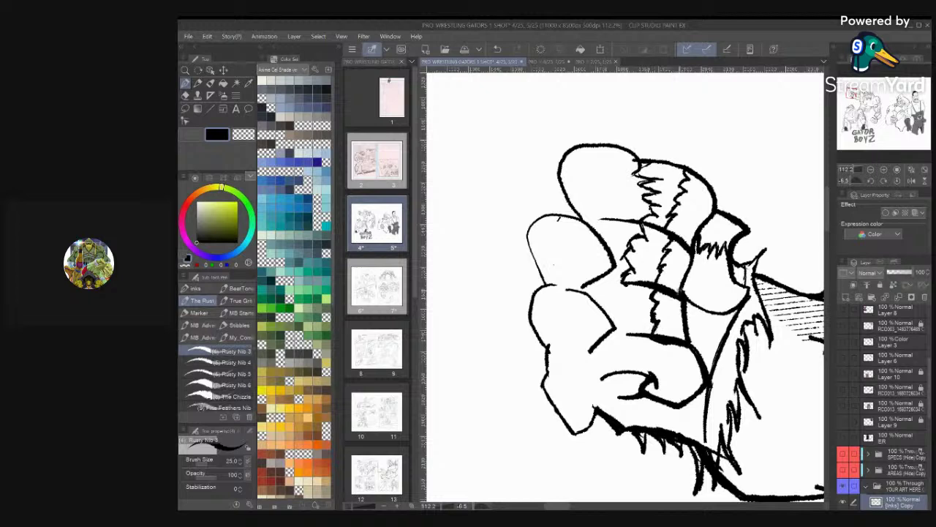
Ink jagged fur lines across the tips of the large gator's top two fingers on the raised fist
scroll(784, 272, "down", 2)
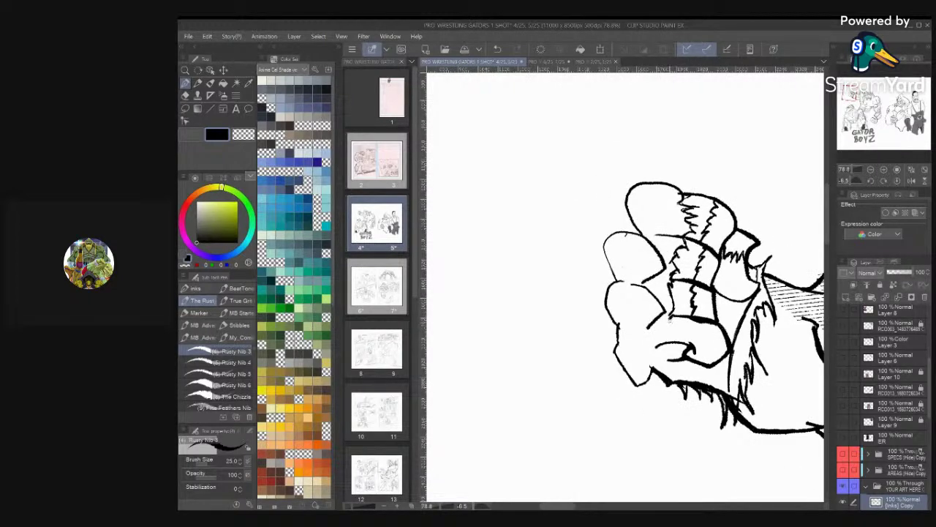
left_click_drag(664, 324, 657, 342)
scroll(659, 292, "up", 2)
scroll(659, 315, "down", 2)
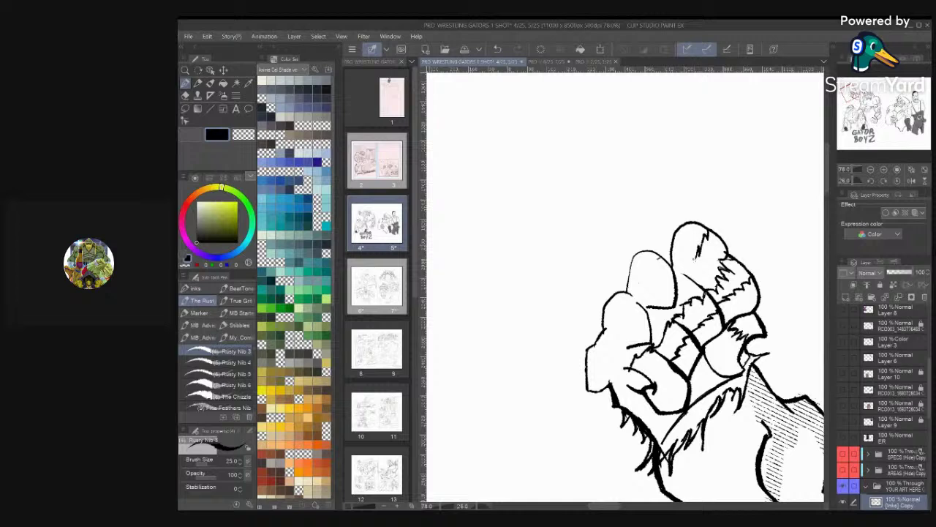
left_click_drag(687, 270, 678, 286)
left_click_drag(658, 327, 662, 310)
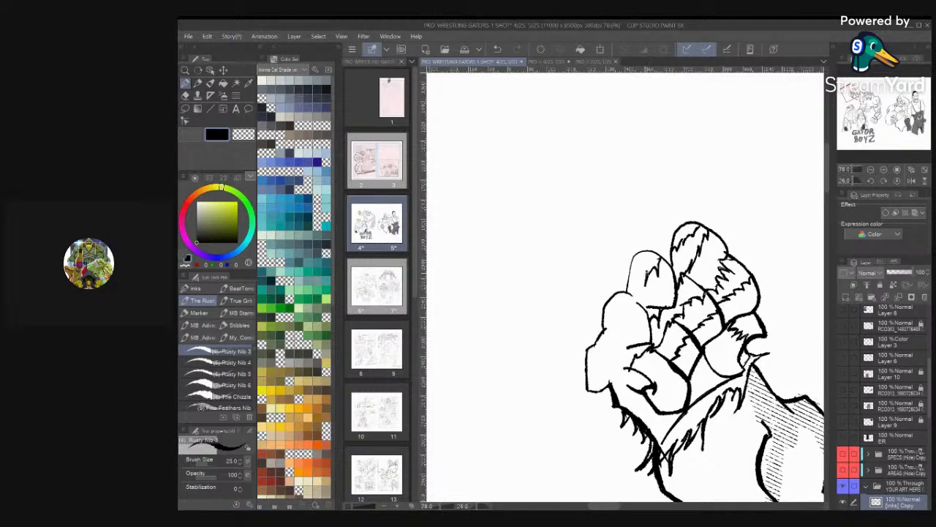
left_click_drag(637, 283, 630, 296)
scroll(685, 234, "down", 8)
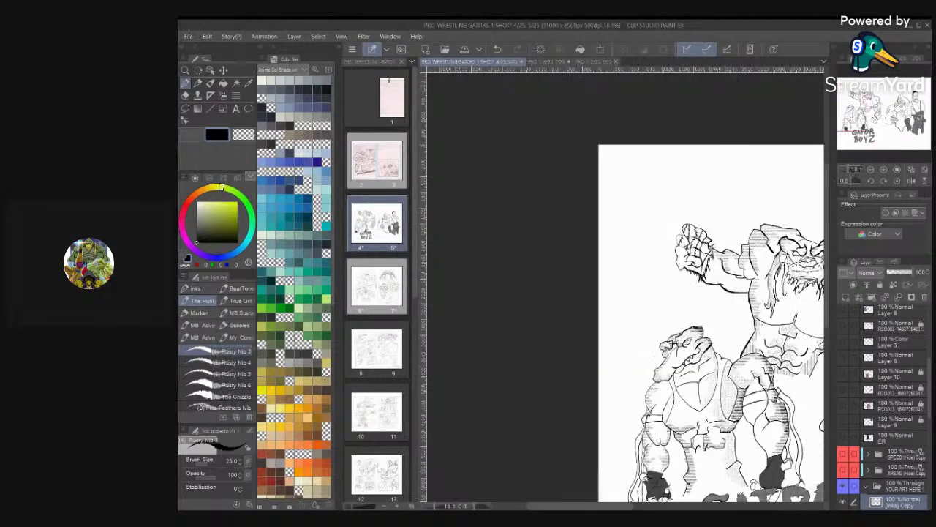
Continue the jagged fur lines through the raised fist's second and third fingers and down the outer edge of the hand
scroll(626, 286, "up", 4)
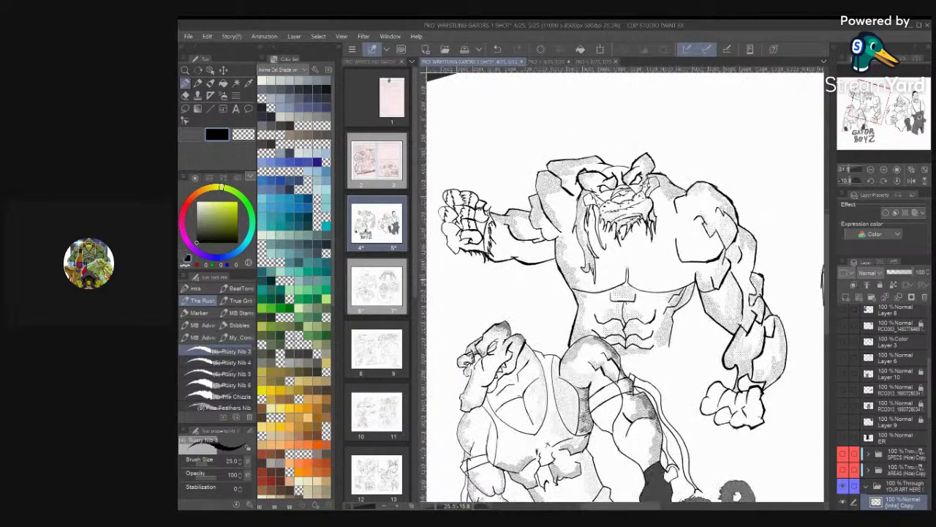
scroll(626, 285, "up", 3)
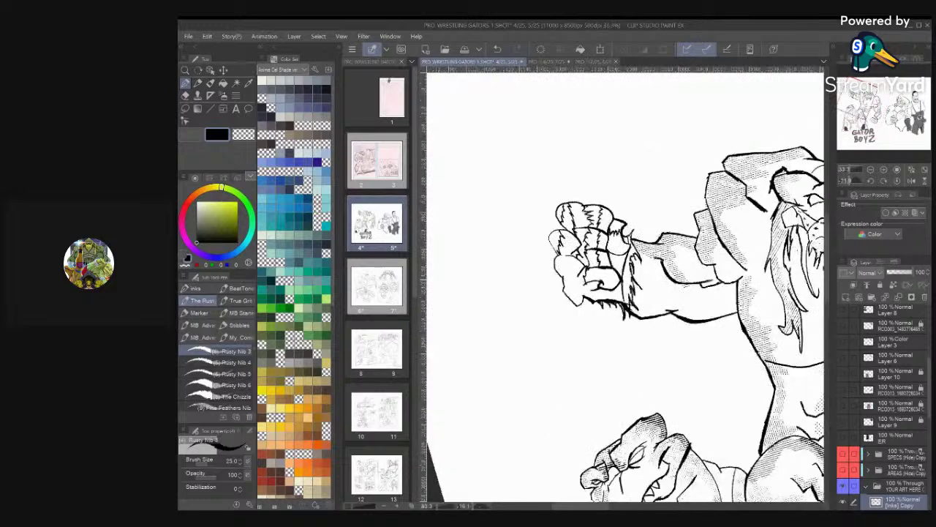
scroll(626, 285, "up", 5)
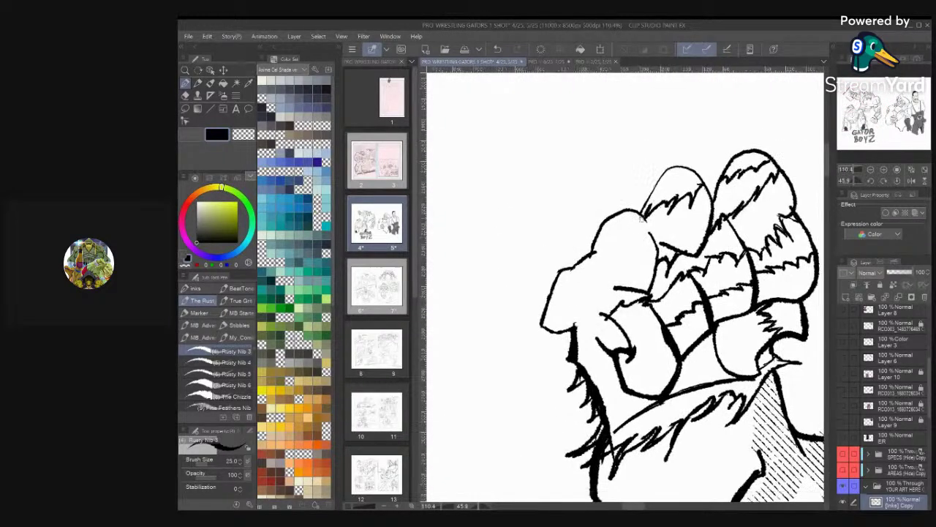
left_click_drag(634, 229, 619, 236)
scroll(596, 247, "down", 5)
scroll(629, 289, "down", 5)
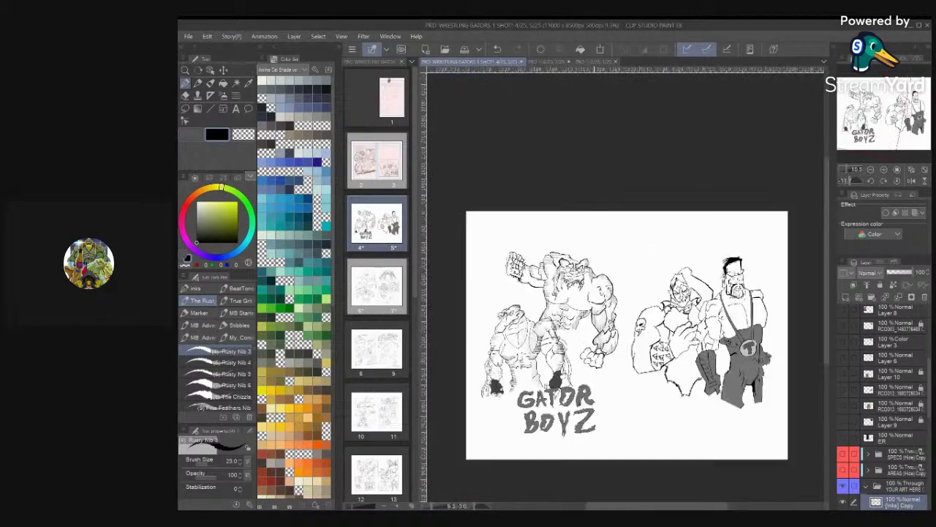
scroll(702, 308, "up", 1)
scroll(577, 322, "up", 4)
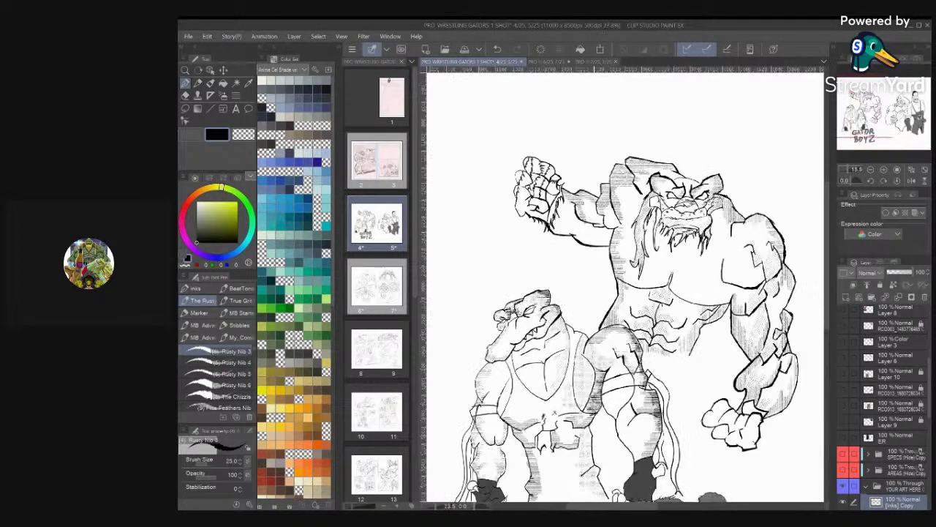
scroll(527, 172, "up", 6)
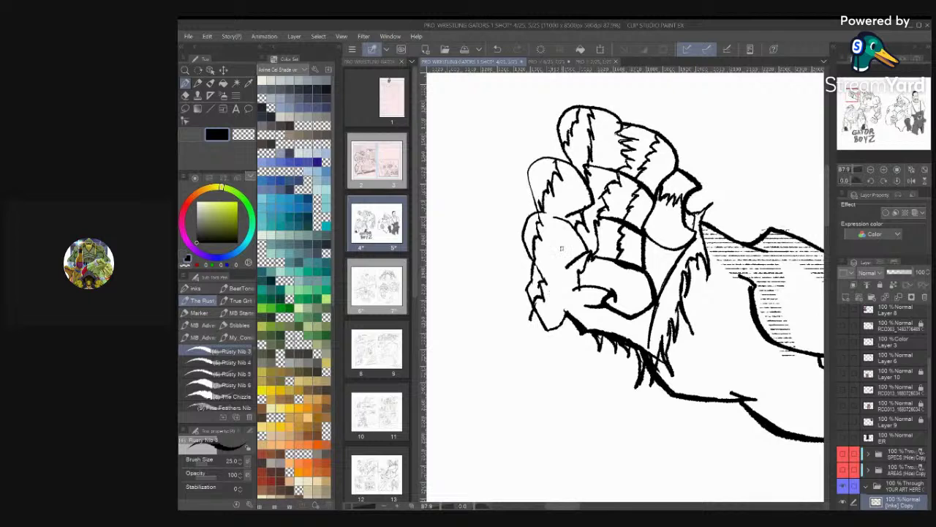
left_click_drag(576, 177, 554, 309)
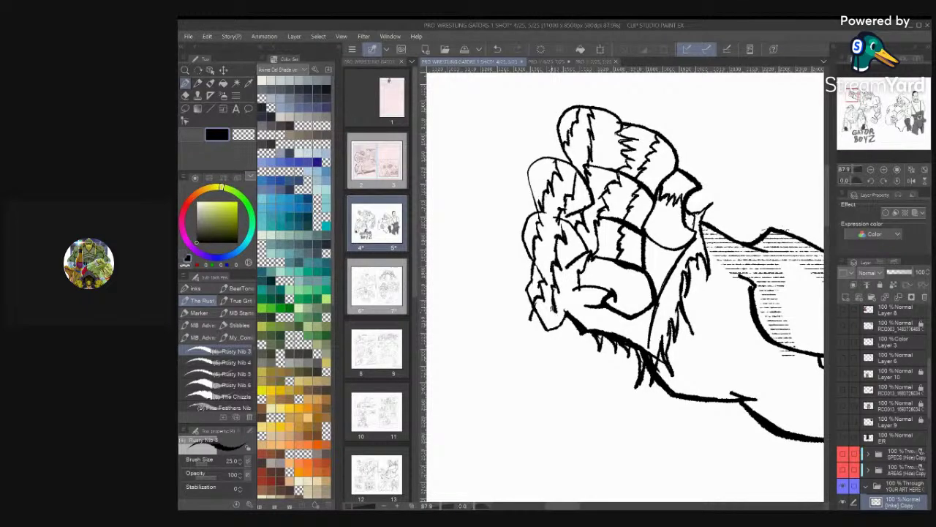
Ink a jagged tuft line across the raised fist's lowest curled finger
scroll(626, 285, "down", 8)
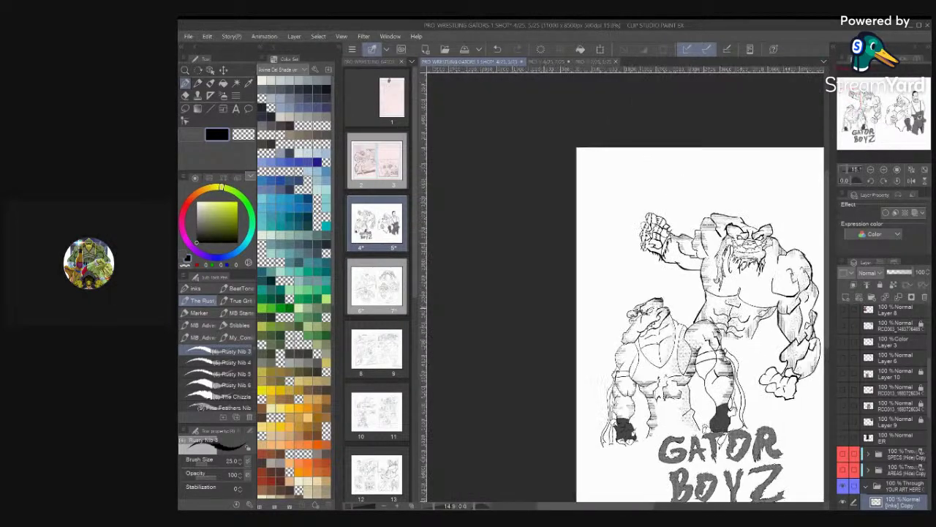
scroll(626, 315, "up", 2)
scroll(538, 282, "up", 8)
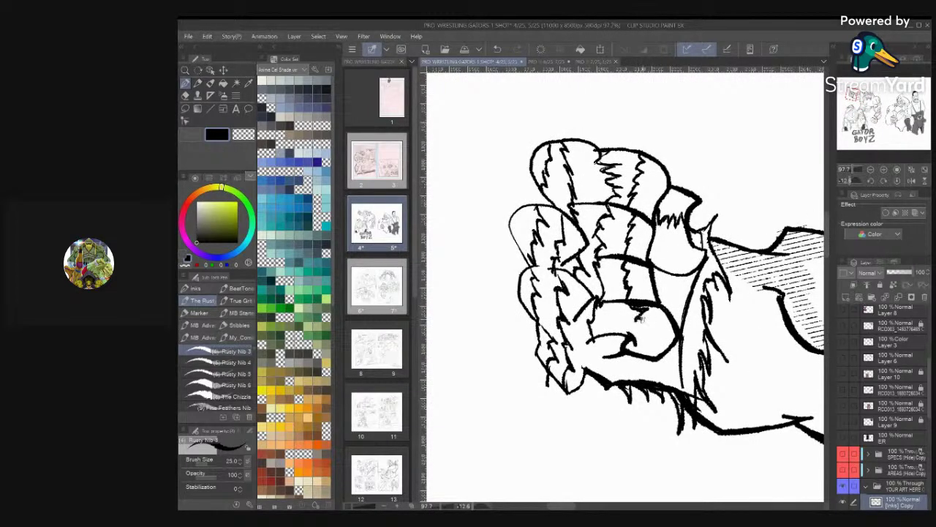
left_click_drag(643, 317, 627, 332)
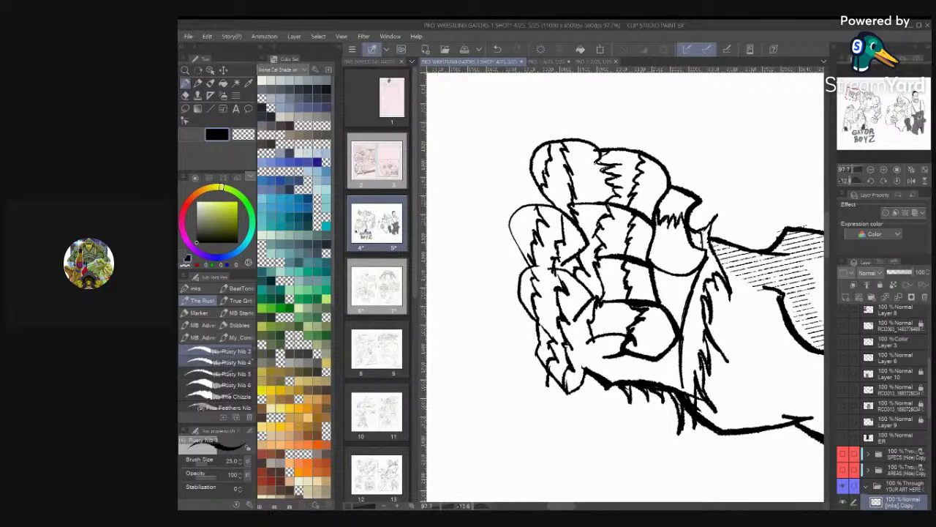
Choose the Grainy - 60° / 10% tone brush from the BeatTones set and shade the raised fist's furry finger segments with dots
left_click(241, 300)
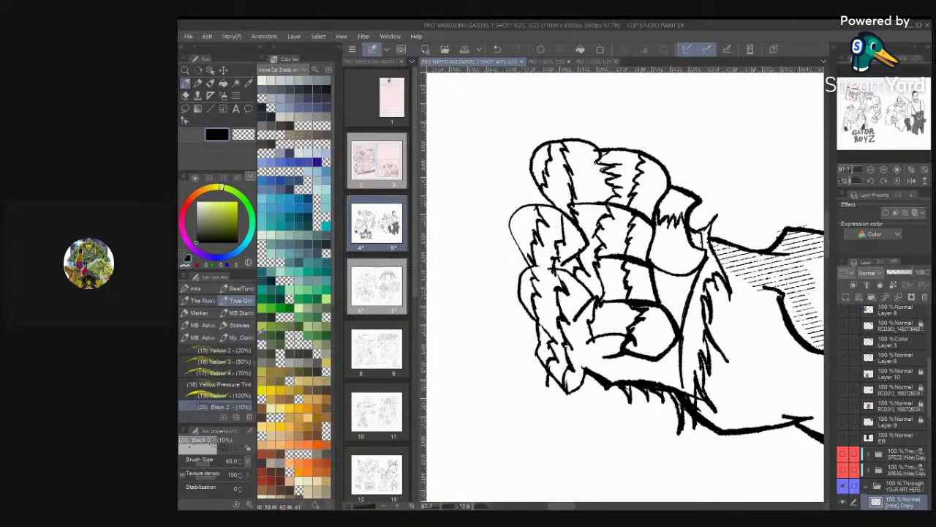
scroll(217, 377, "down", 10)
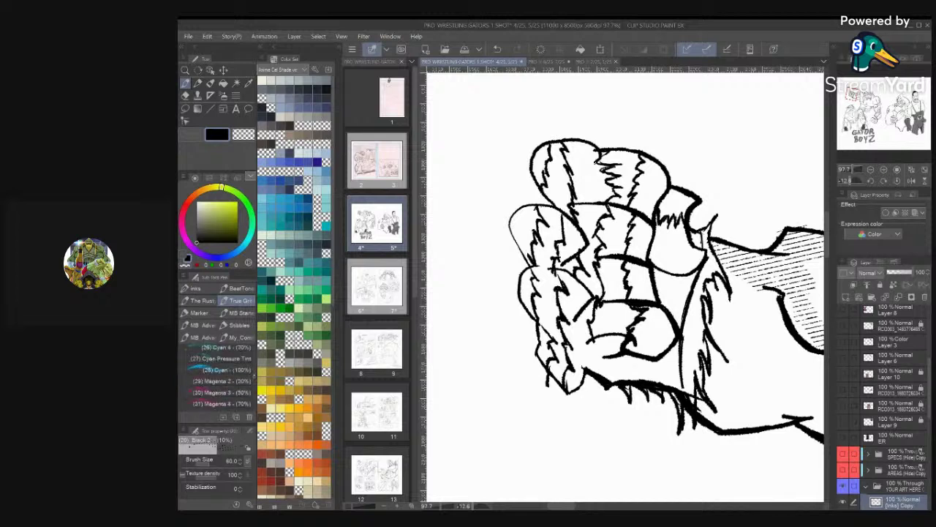
scroll(217, 377, "up", 3)
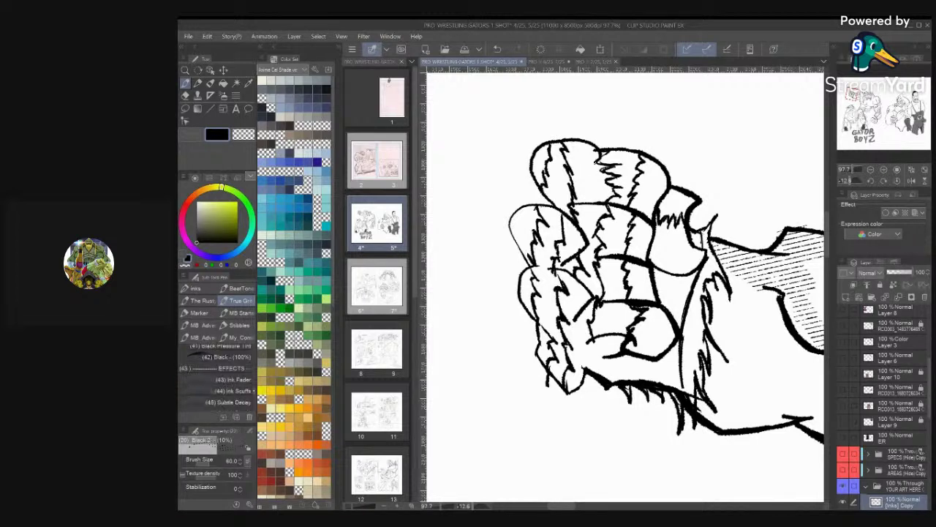
left_click(238, 314)
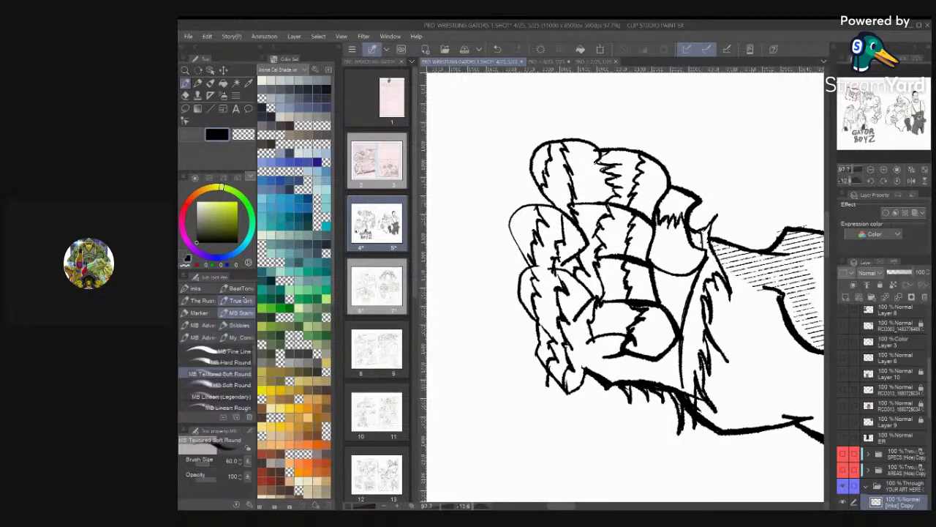
left_click(238, 288)
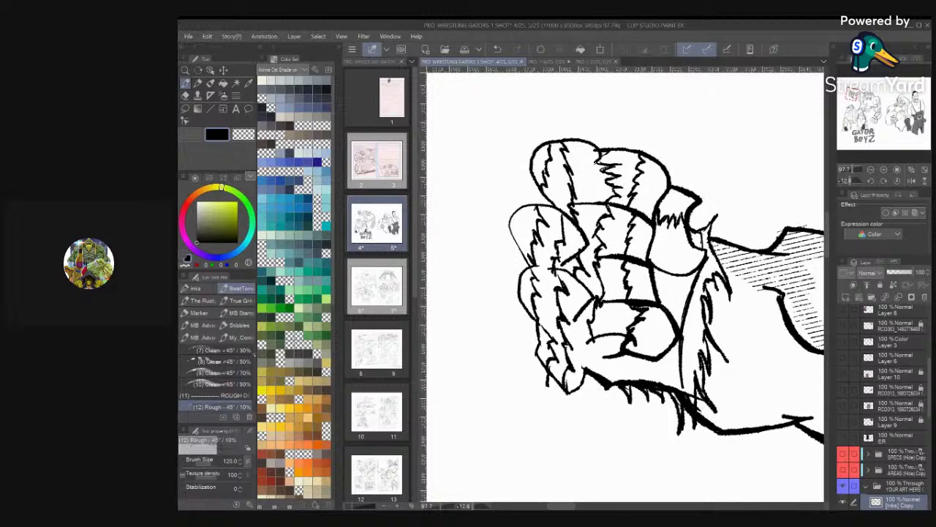
scroll(217, 376, "down", 10)
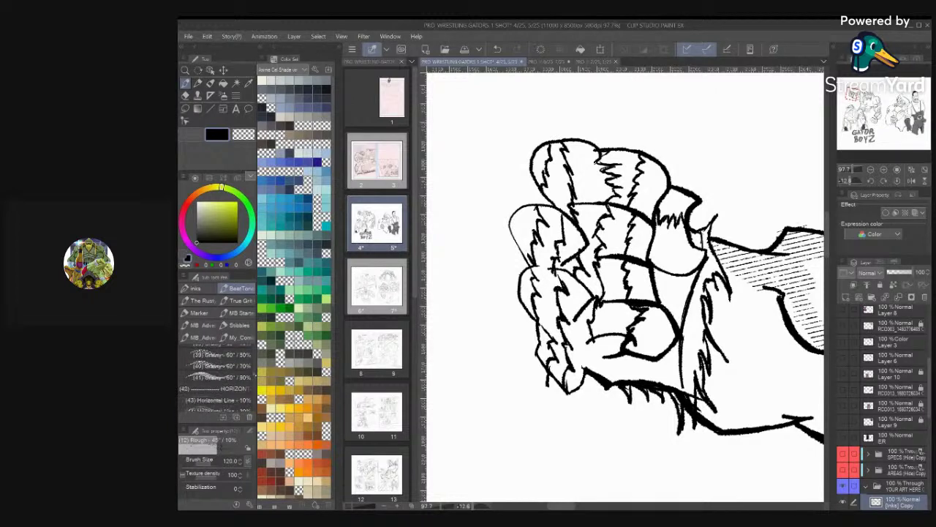
scroll(218, 377, "down", 2)
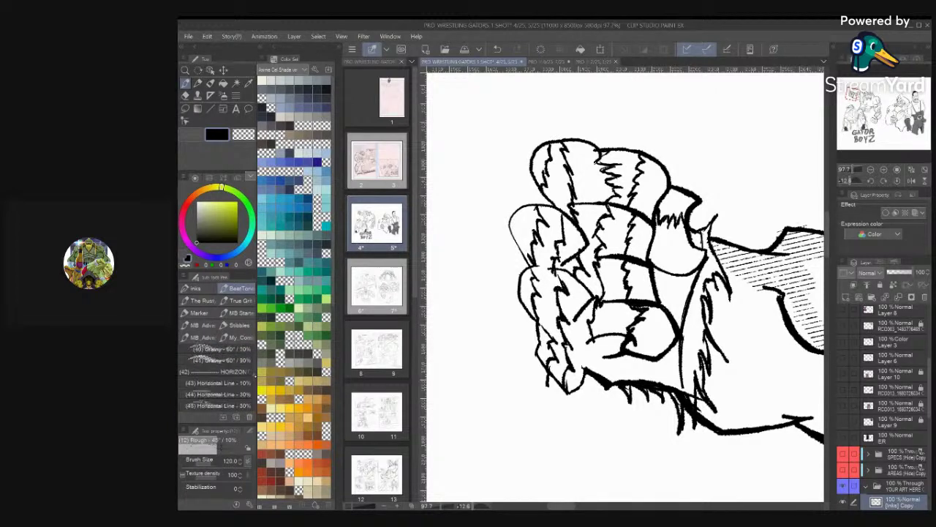
scroll(217, 377, "up", 3)
left_click(218, 364)
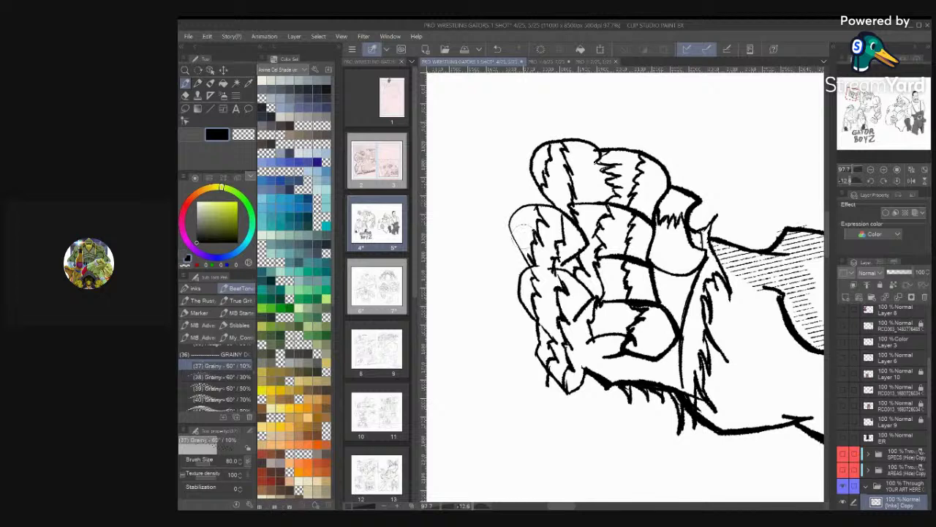
mouse_move(521, 229)
left_mouse_down()
mouse_move(528, 219)
mouse_move(537, 252)
mouse_move(544, 247)
left_mouse_up()
mouse_move(556, 196)
left_mouse_down()
mouse_move(548, 141)
mouse_move(591, 157)
mouse_move(588, 183)
mouse_move(609, 186)
mouse_move(609, 172)
mouse_move(608, 236)
mouse_move(594, 231)
mouse_move(587, 249)
mouse_move(606, 292)
mouse_move(547, 274)
mouse_move(540, 285)
mouse_move(563, 307)
mouse_move(580, 366)
mouse_move(588, 313)
left_mouse_up()
scroll(626, 285, "down", 5)
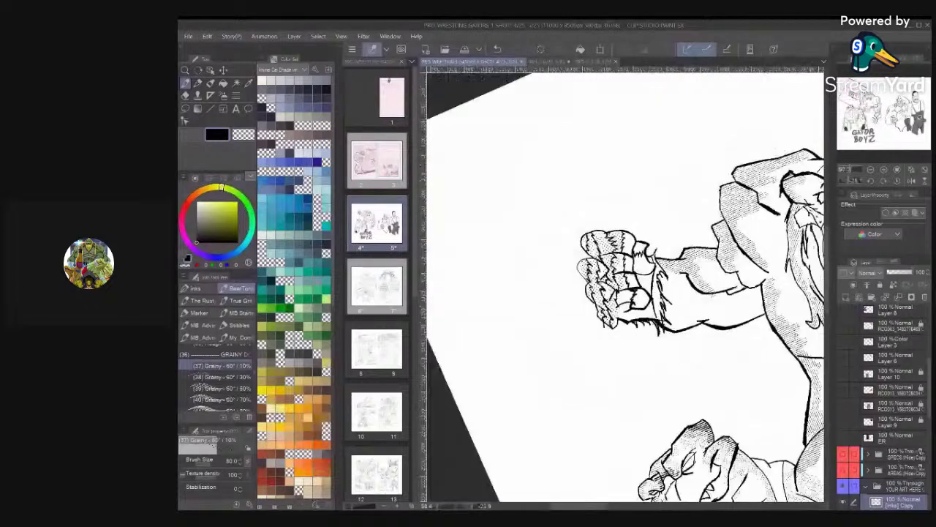
Extend the grainy dot tone over the raised fist's thumb side, palm and wrist fur
scroll(673, 249, "up", 5)
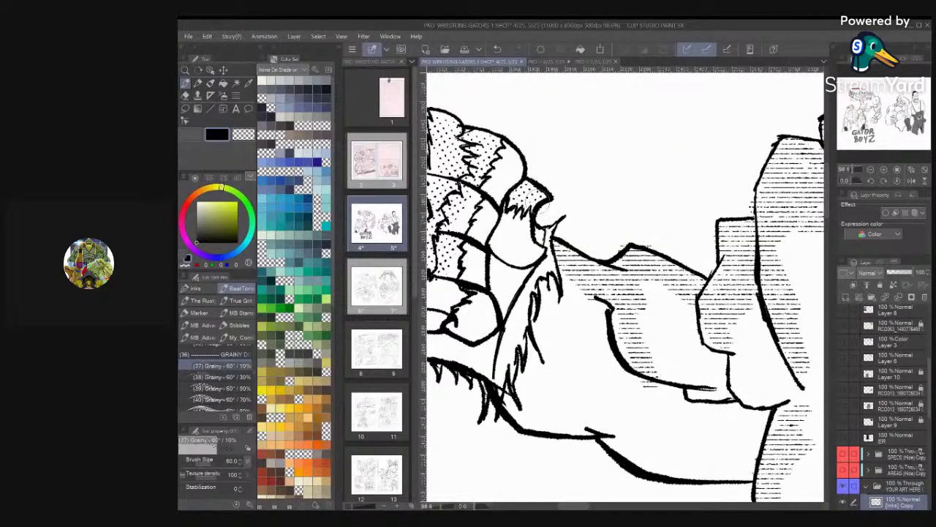
mouse_move(545, 201)
left_mouse_down()
mouse_move(514, 283)
mouse_move(501, 264)
mouse_move(510, 307)
mouse_move(509, 278)
mouse_move(527, 281)
mouse_move(516, 362)
mouse_move(479, 362)
left_mouse_up()
scroll(607, 248, "down", 5)
scroll(607, 241, "up", 4)
mouse_move(658, 247)
left_mouse_down()
mouse_move(649, 281)
mouse_move(624, 289)
mouse_move(627, 282)
left_mouse_up()
scroll(673, 271, "down", 4)
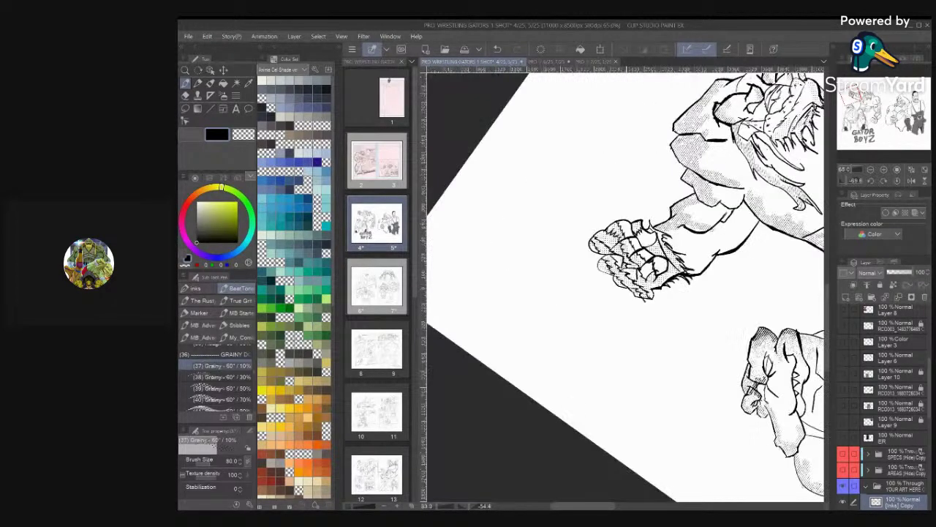
Switch back to the Rusty Nib 3 brush for inking the large gator's lowered fist
scroll(633, 220, "down", 5)
scroll(629, 212, "up", 3)
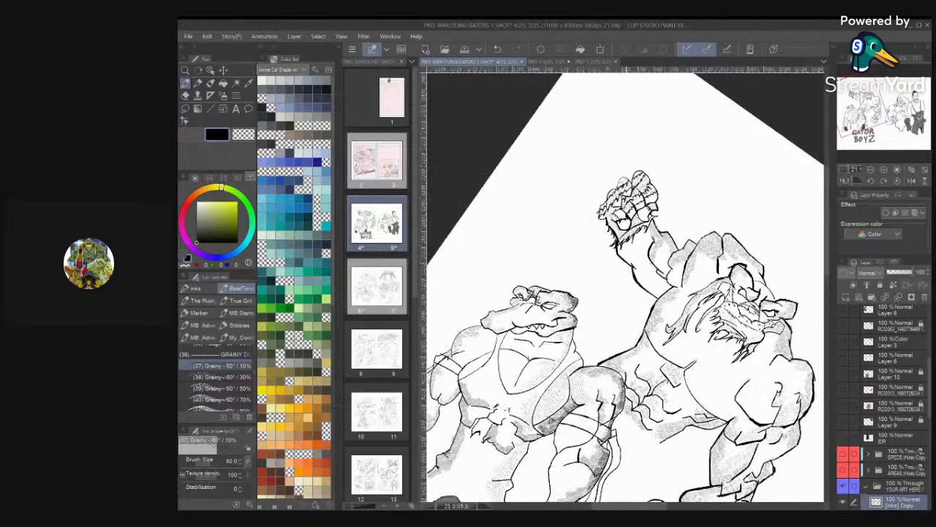
scroll(622, 292, "down", 3)
scroll(626, 285, "up", 4)
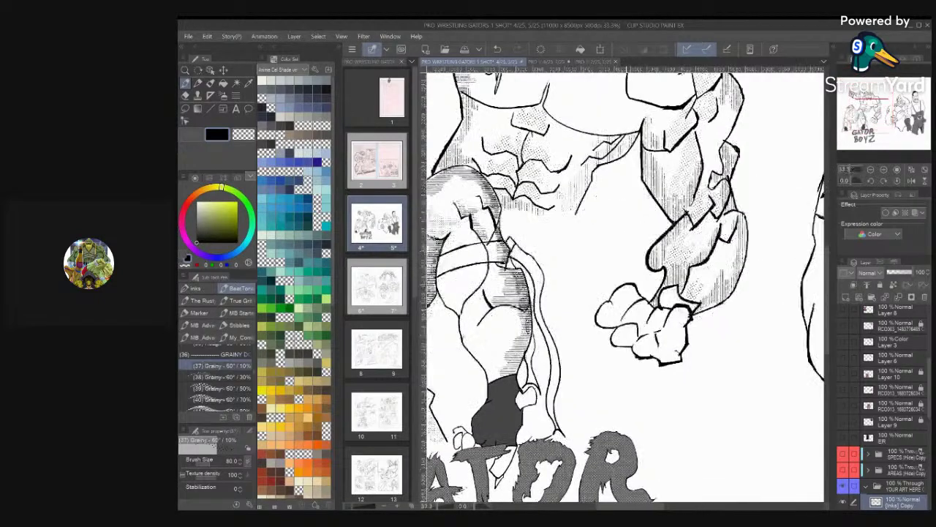
scroll(637, 314, "up", 5)
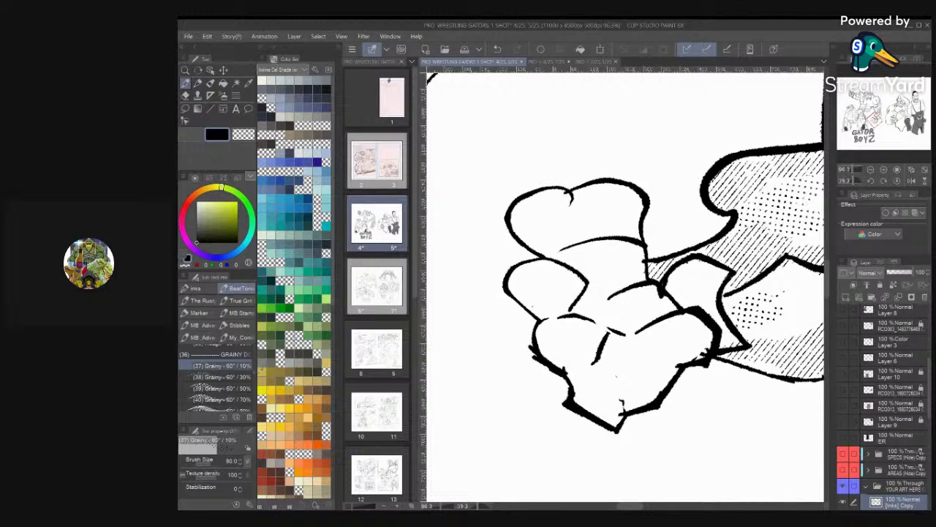
left_click_drag(255, 372, 254, 399)
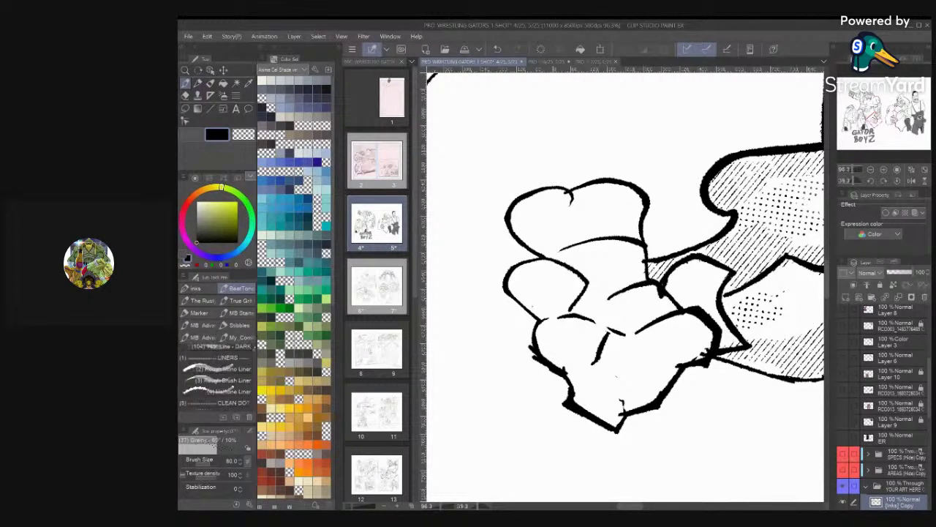
scroll(216, 377, "up", 10)
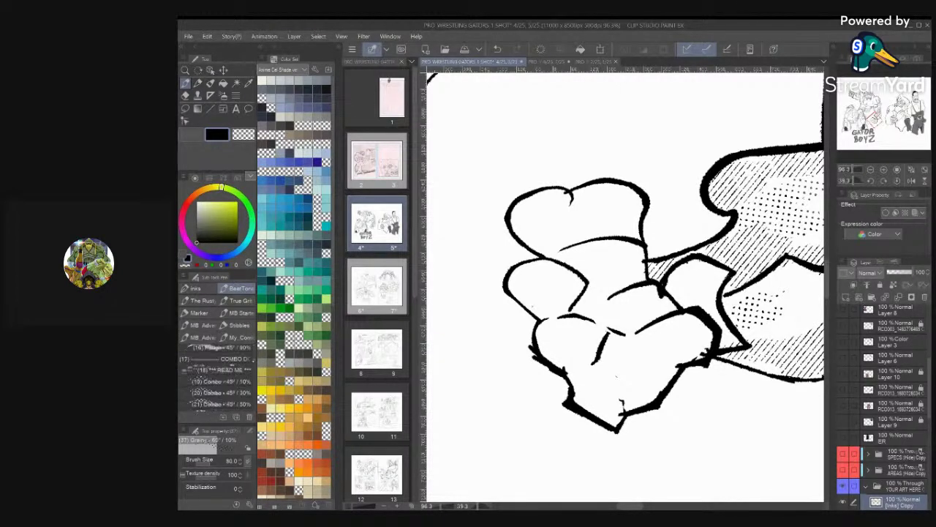
scroll(218, 378, "down", 5)
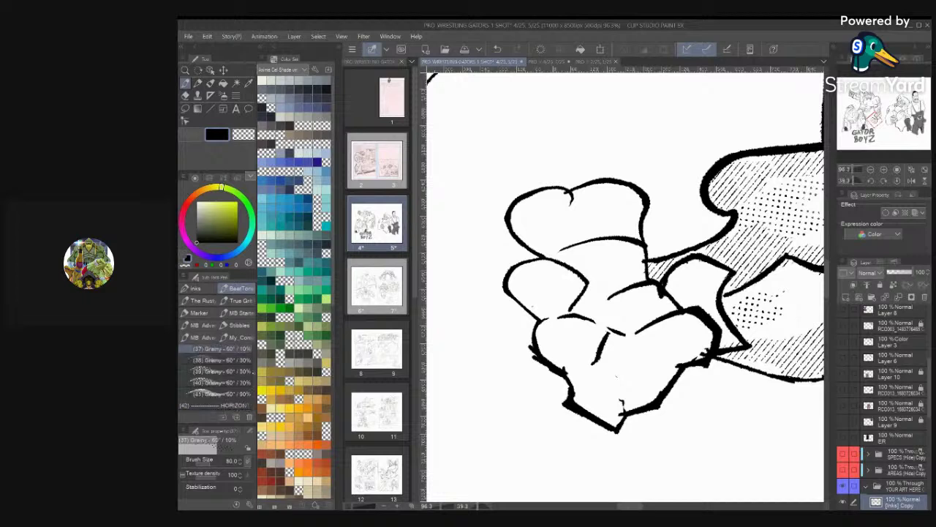
scroll(217, 378, "up", 10)
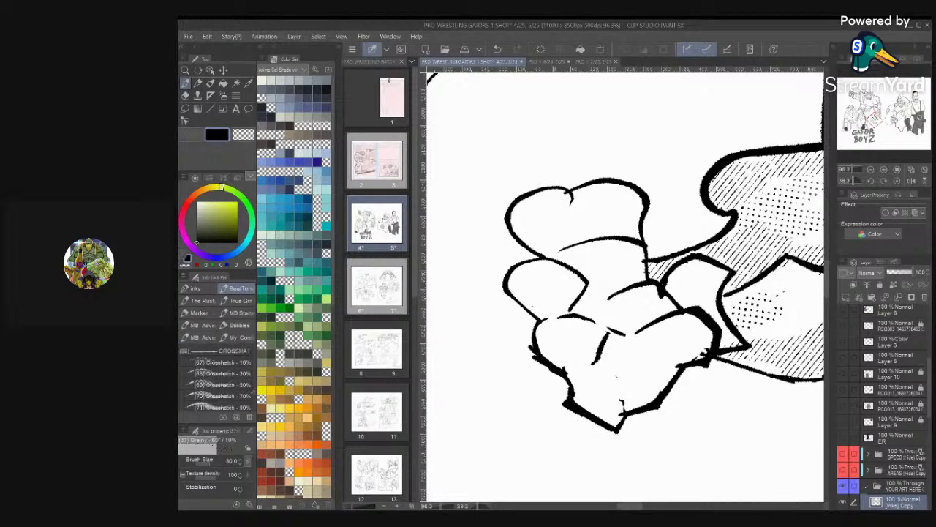
scroll(216, 378, "up", 3)
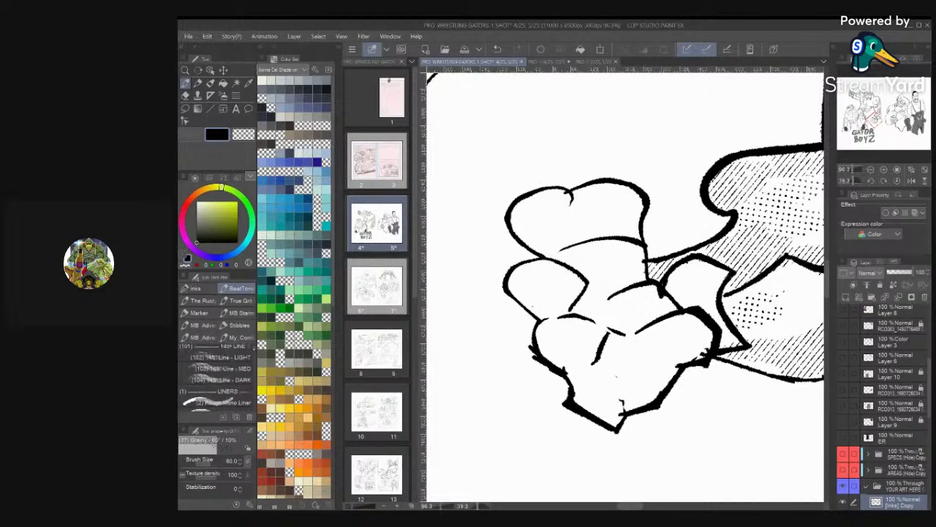
left_click(197, 288)
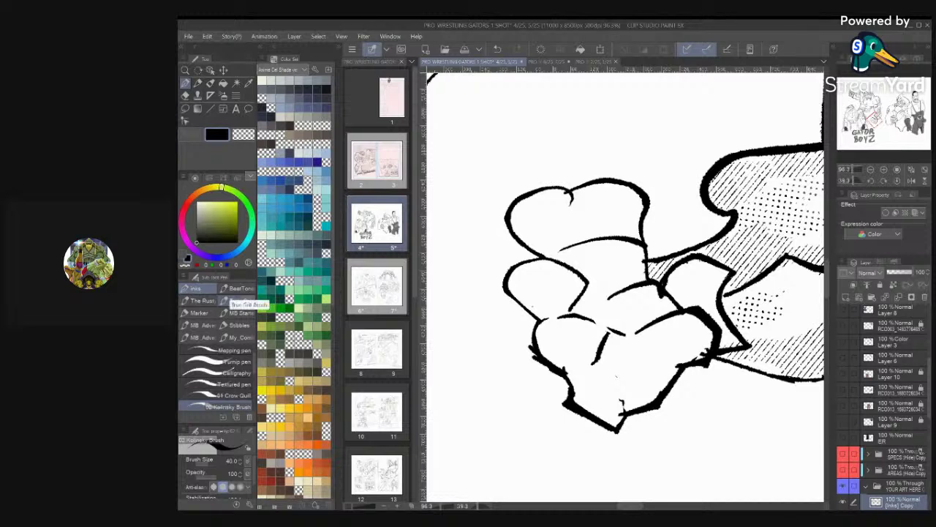
left_click(203, 300)
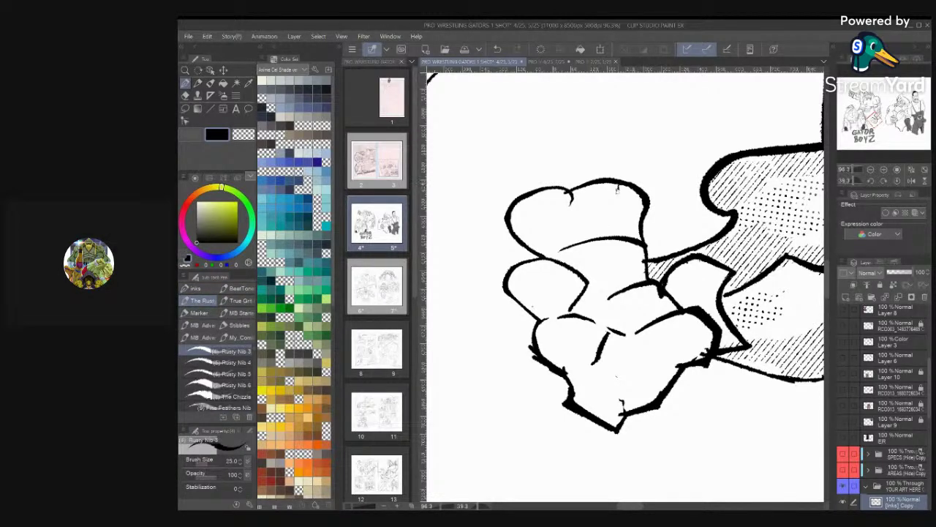
Ink jagged fur tuft lines across the fingers and thumb area of the large gator's lowered fist
mouse_move(617, 192)
left_mouse_down()
mouse_move(607, 219)
mouse_move(618, 252)
mouse_move(613, 296)
left_mouse_up()
mouse_move(619, 302)
left_mouse_down()
mouse_move(634, 328)
mouse_move(664, 325)
mouse_move(644, 329)
mouse_move(662, 339)
mouse_move(652, 354)
mouse_move(663, 354)
mouse_move(674, 391)
left_mouse_up()
mouse_move(708, 291)
left_mouse_down()
mouse_move(711, 304)
mouse_move(701, 309)
left_mouse_up()
scroll(626, 286, "down", 10)
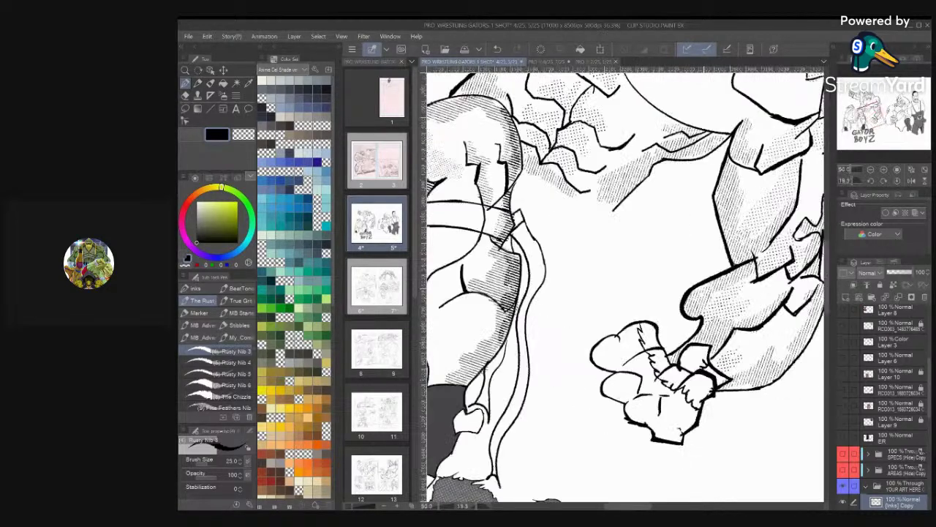
Reset the canvas rotation to show the whole spread upright and save the file
scroll(625, 286, "down", 3)
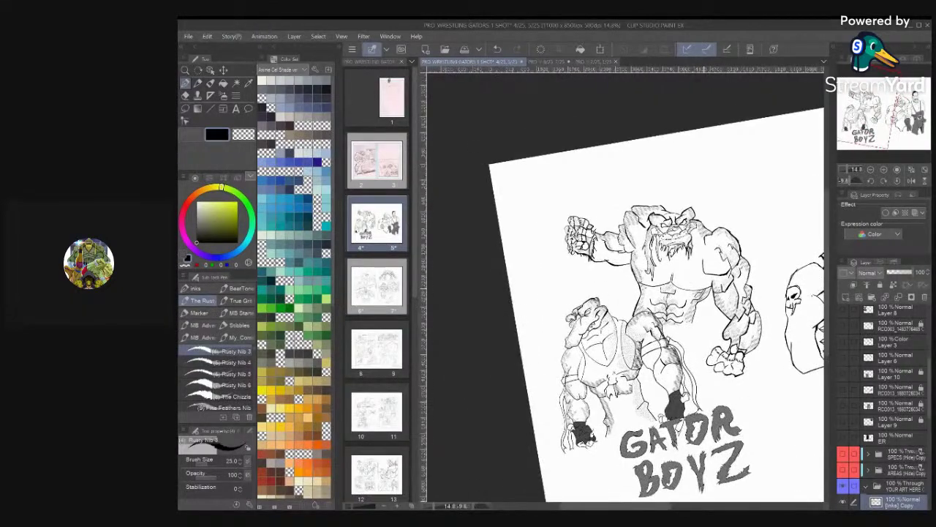
scroll(630, 309, "down", 2)
left_click(898, 180)
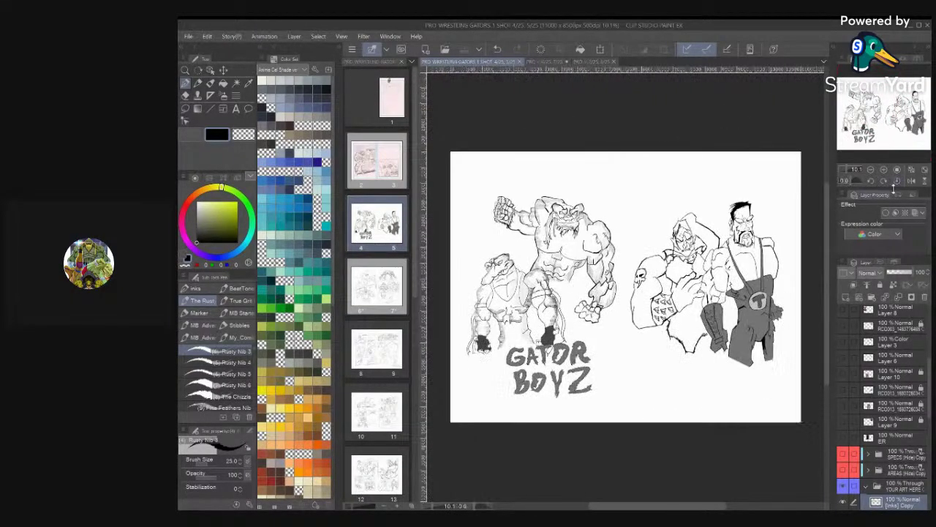
key("ctrl+s")
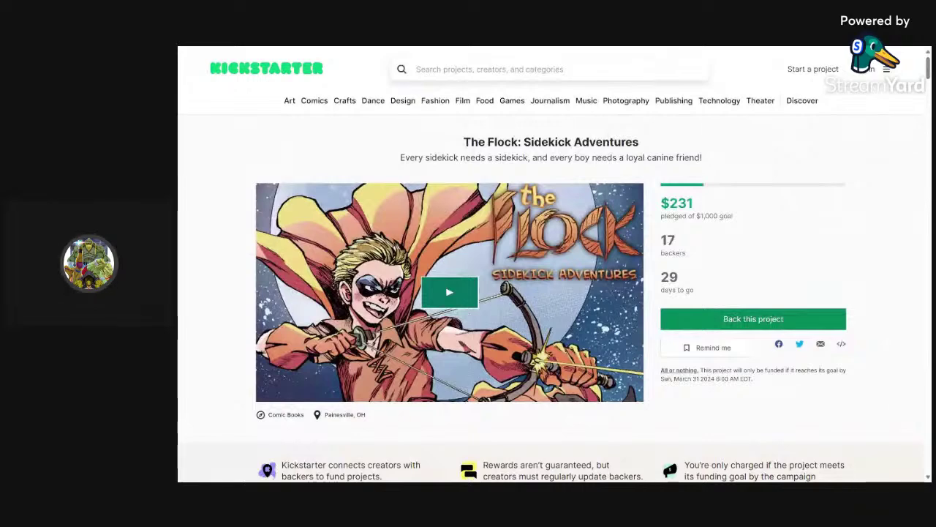
On Kickstarter, review The Flock: Sidekick Adventures campaign's header and its Story introduction through the printed cover photo
scroll(551, 264, "down", 1)
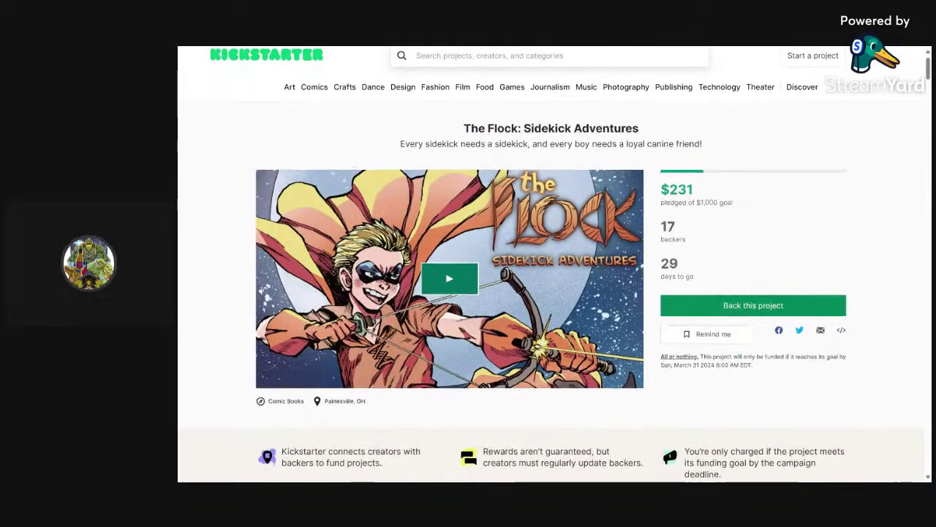
scroll(551, 264, "up", 1)
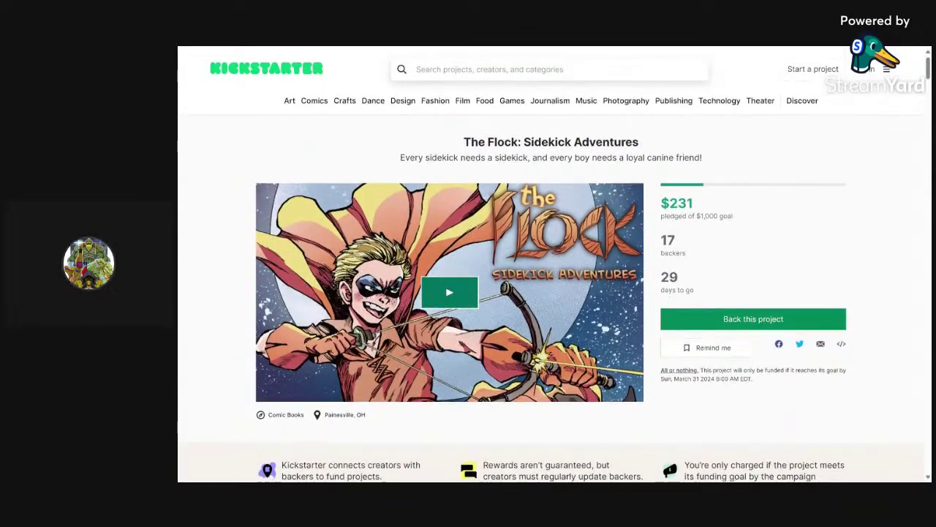
scroll(551, 264, "down", 2)
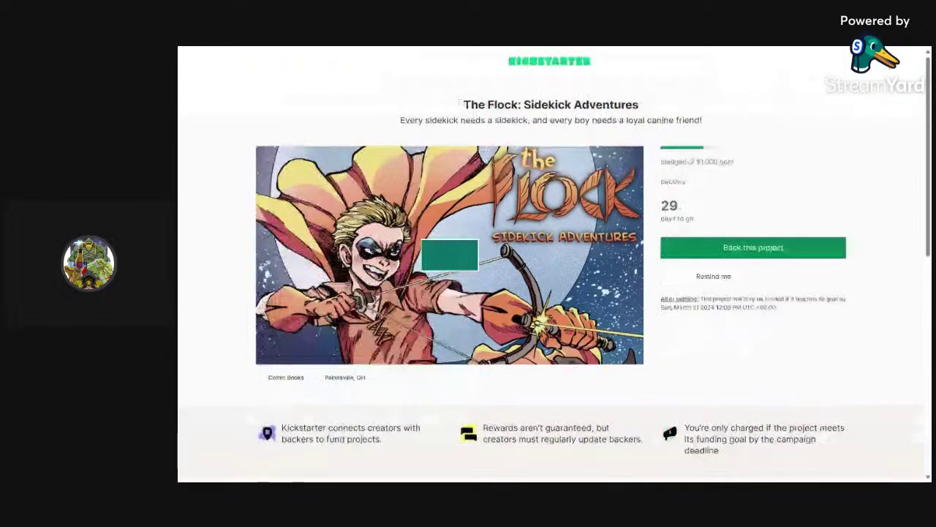
scroll(551, 264, "up", 2)
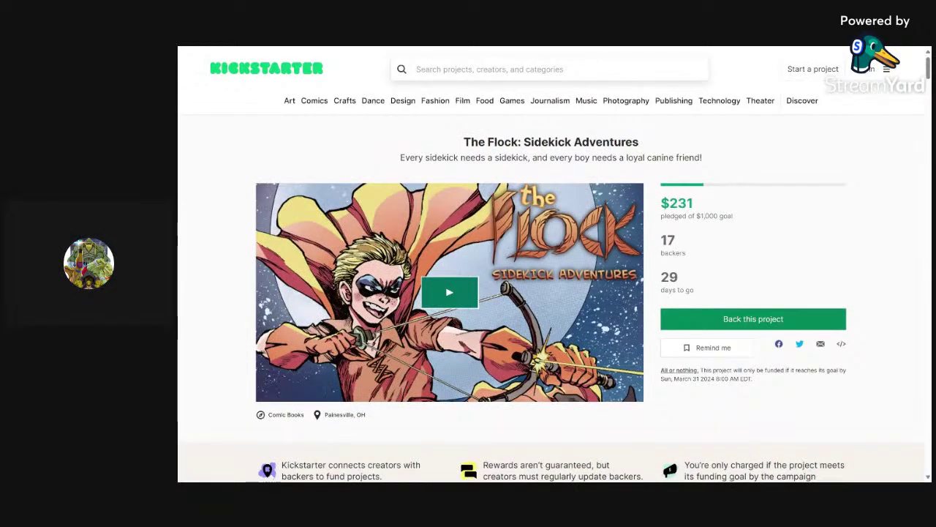
scroll(550, 264, "down", 5)
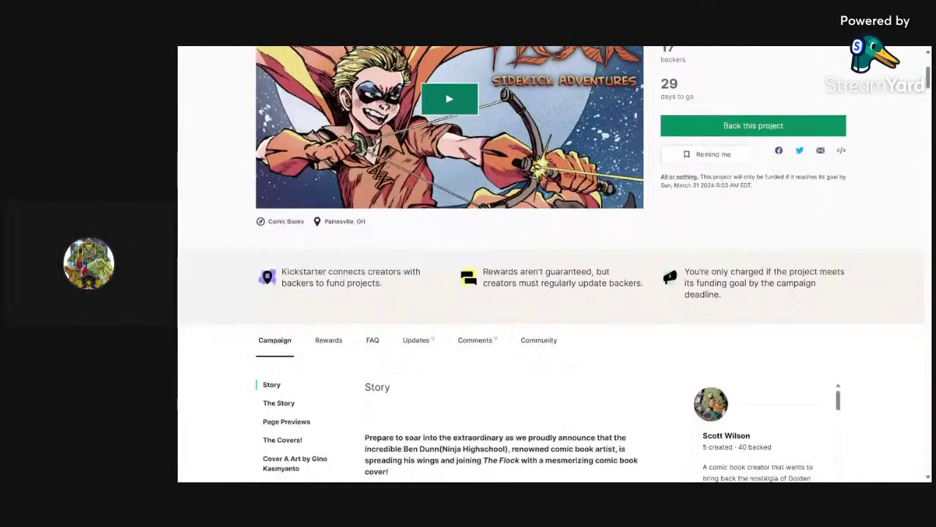
scroll(551, 264, "down", 5)
scroll(551, 264, "down", 3)
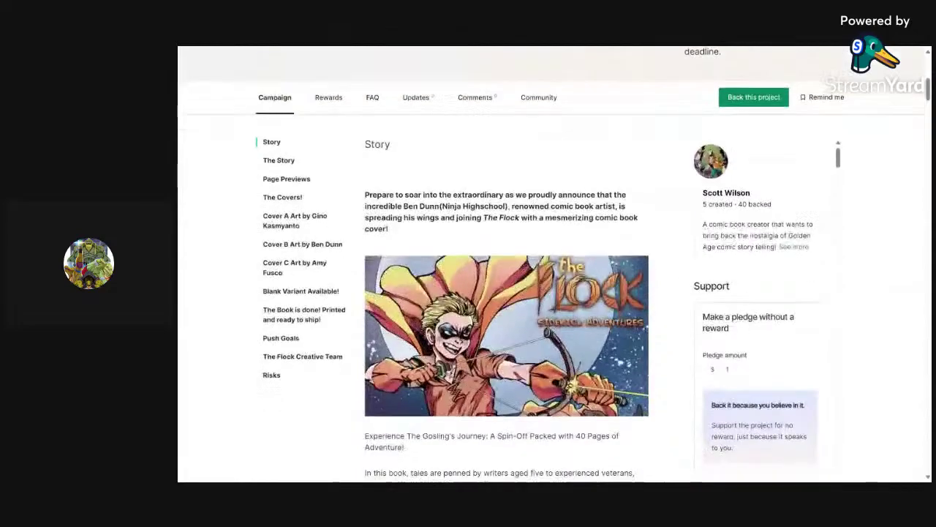
scroll(550, 264, "up", 1)
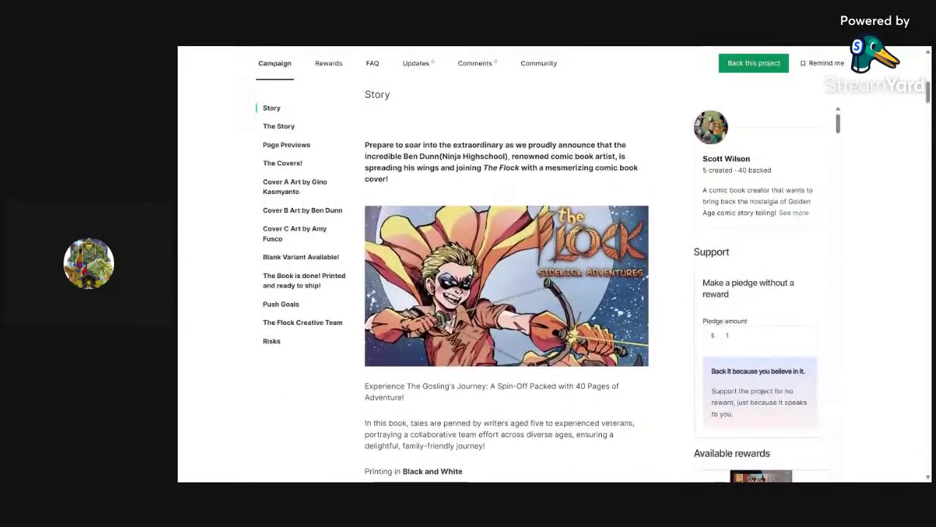
scroll(550, 264, "down", 1)
scroll(551, 264, "down", 3)
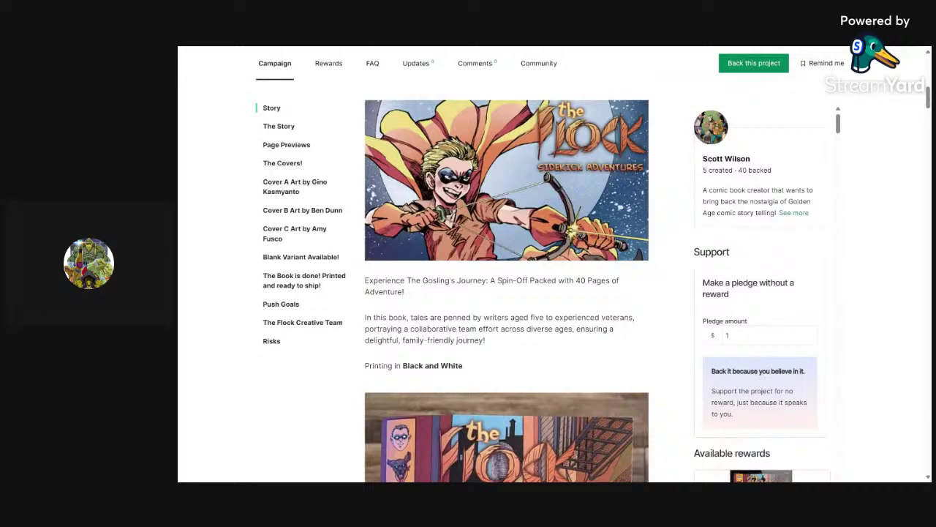
scroll(551, 264, "down", 4)
scroll(506, 281, "down", 4)
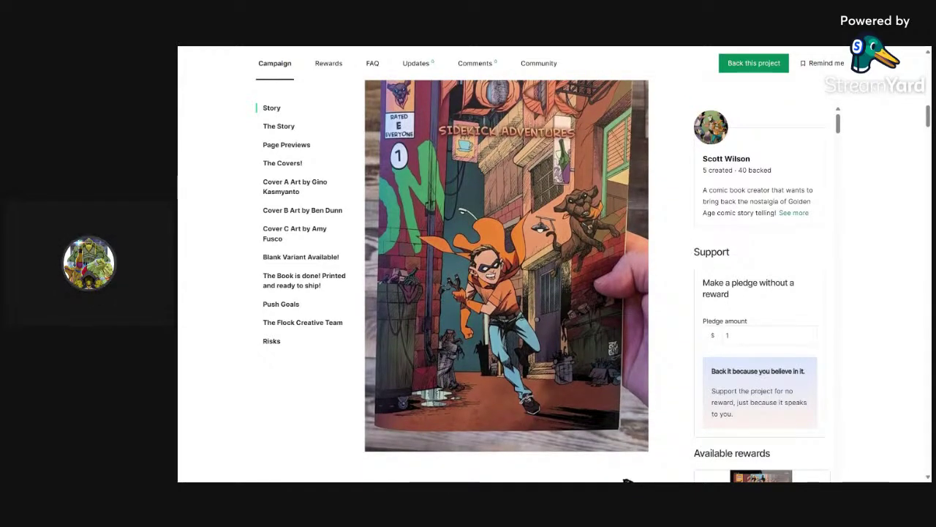
Read The Story section with its list of story titles and the New to The Flock? introduction
scroll(625, 481, "down", 2)
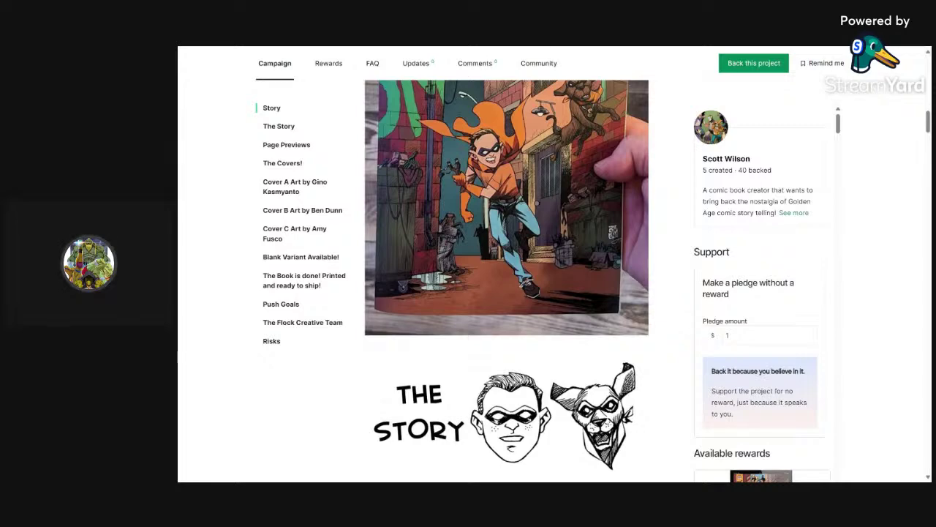
scroll(625, 480, "down", 2)
scroll(506, 281, "down", 3)
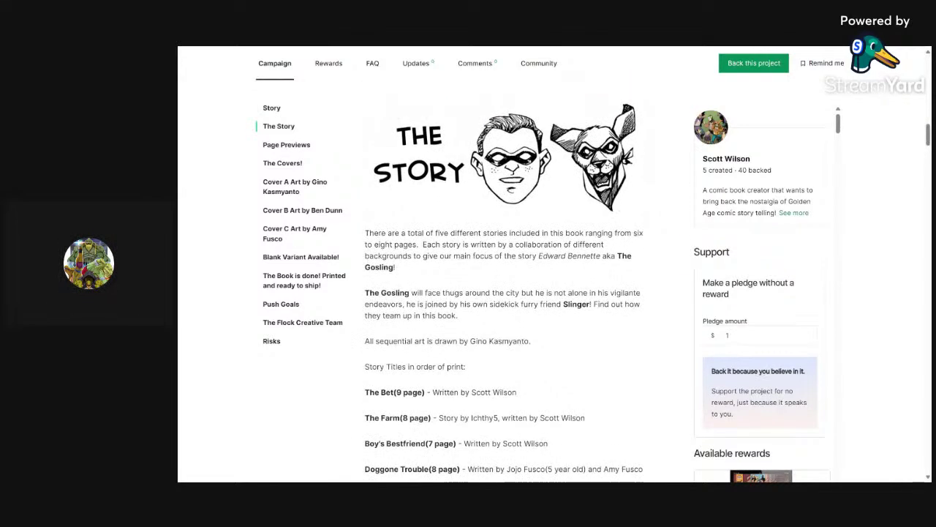
scroll(503, 281, "down", 1)
scroll(503, 281, "down", 2)
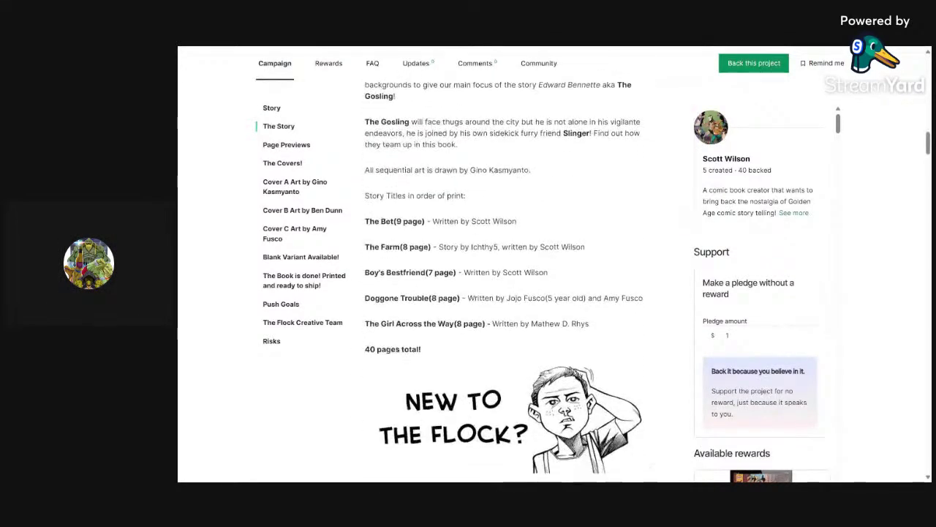
scroll(504, 281, "down", 1)
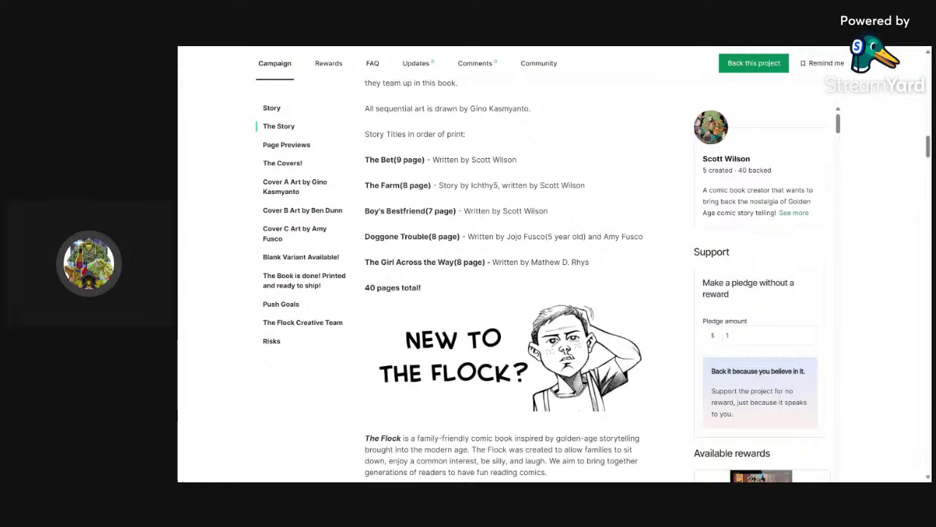
scroll(503, 283, "down", 5)
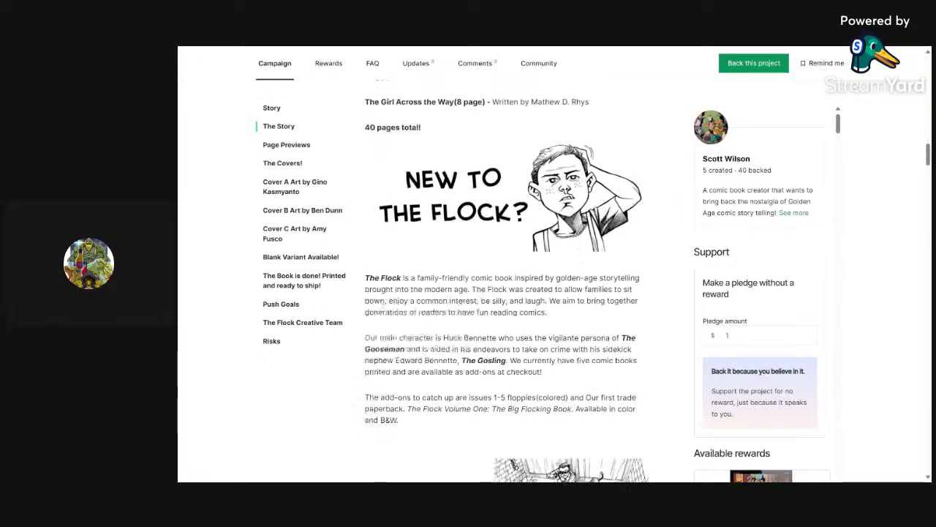
Examine the first Page Previews artwork, from the boy and puppy panels through the bedroom scene to the masked dog panels
scroll(503, 284, "down", 4)
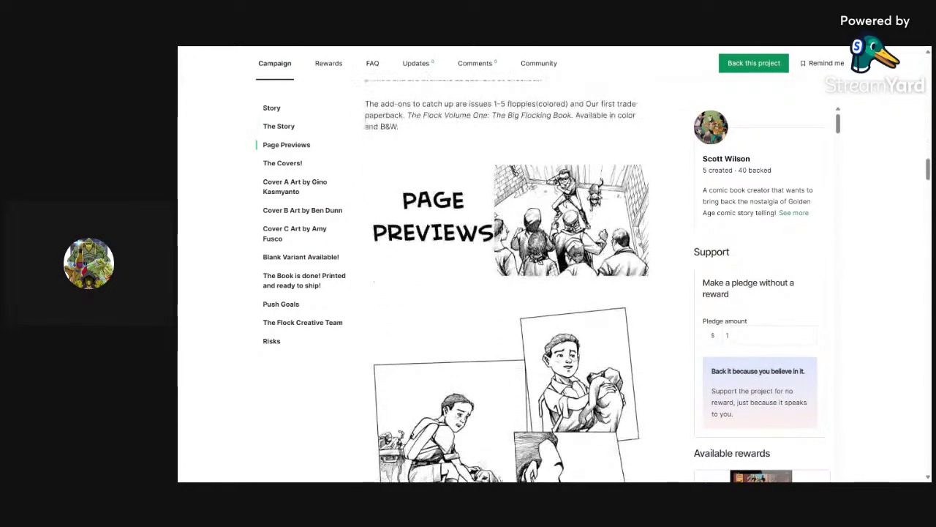
scroll(503, 283, "down", 2)
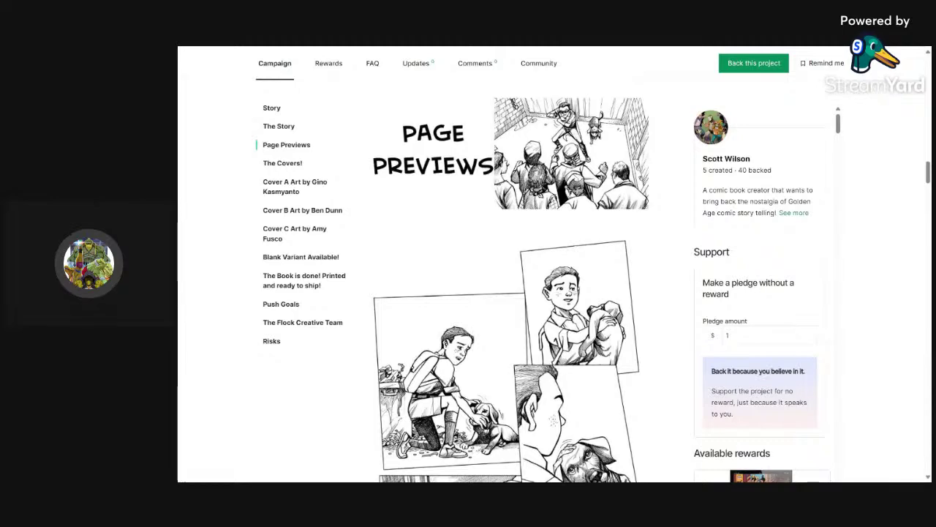
scroll(503, 283, "down", 3)
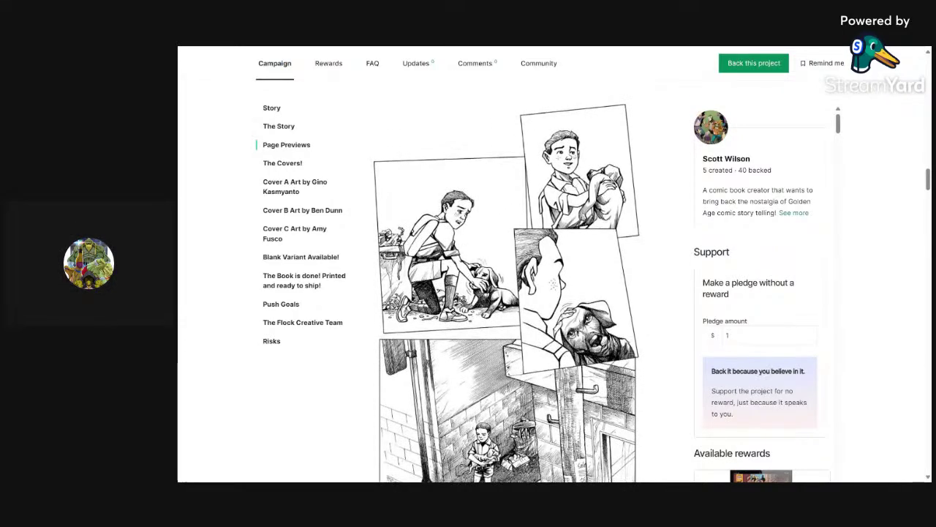
scroll(504, 283, "up", 1)
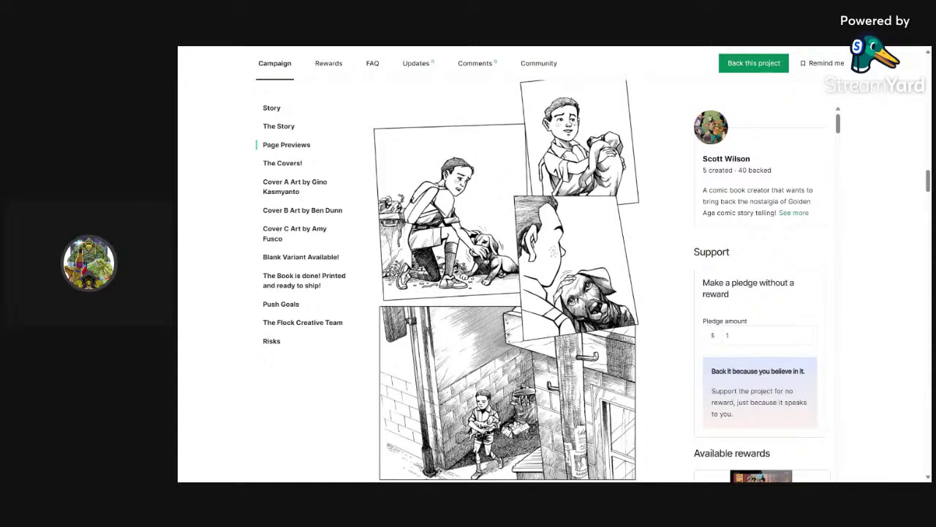
scroll(505, 278, "down", 1)
scroll(505, 278, "down", 3)
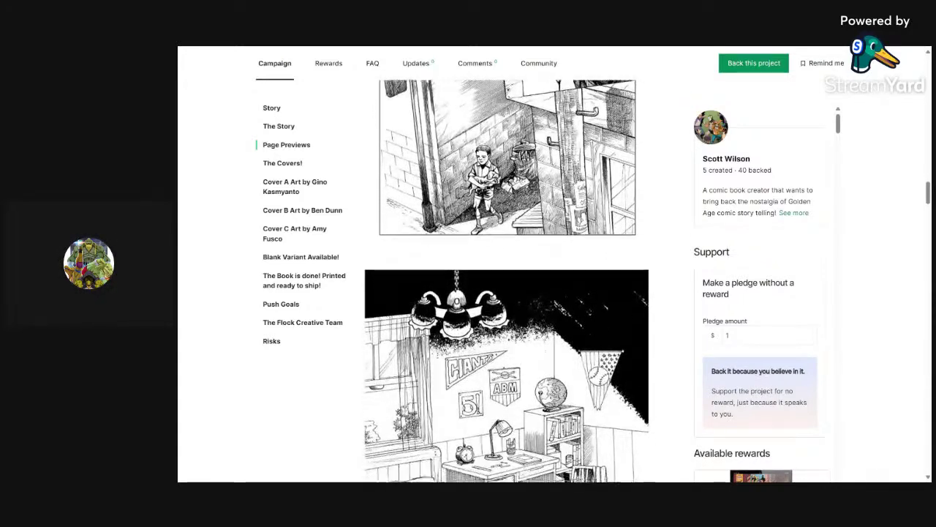
scroll(506, 281, "down", 3)
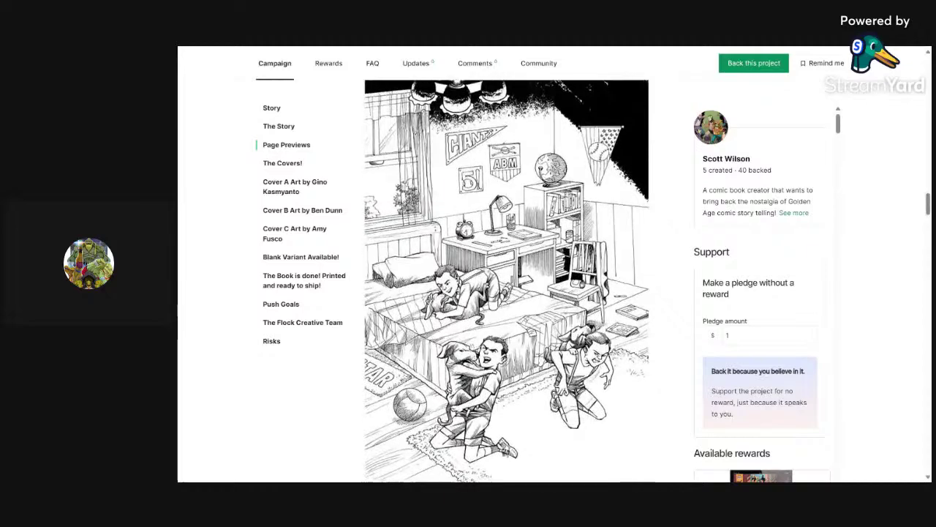
scroll(506, 281, "down", 3)
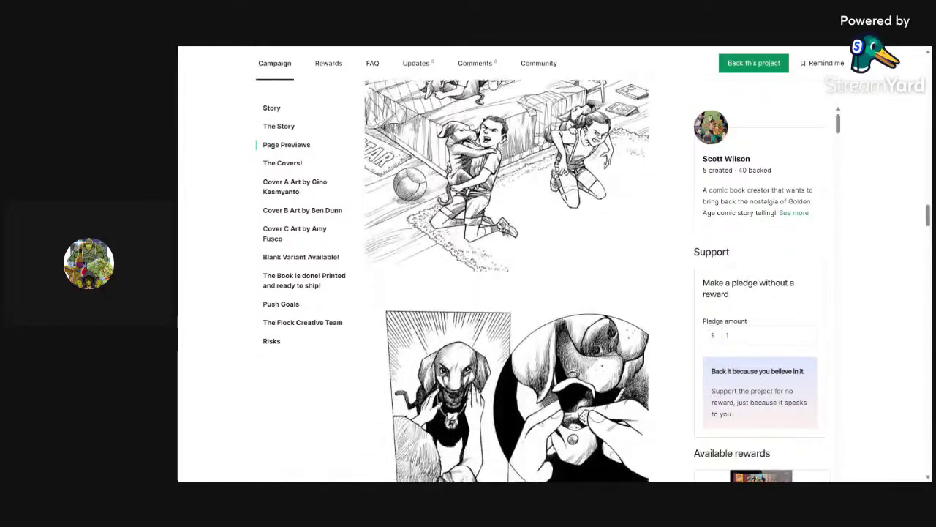
scroll(506, 281, "down", 2)
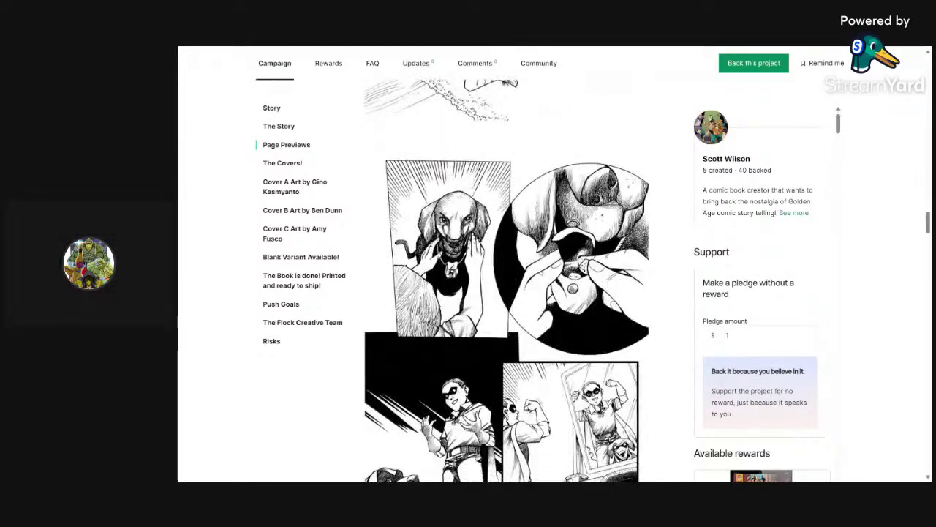
scroll(506, 281, "down", 1)
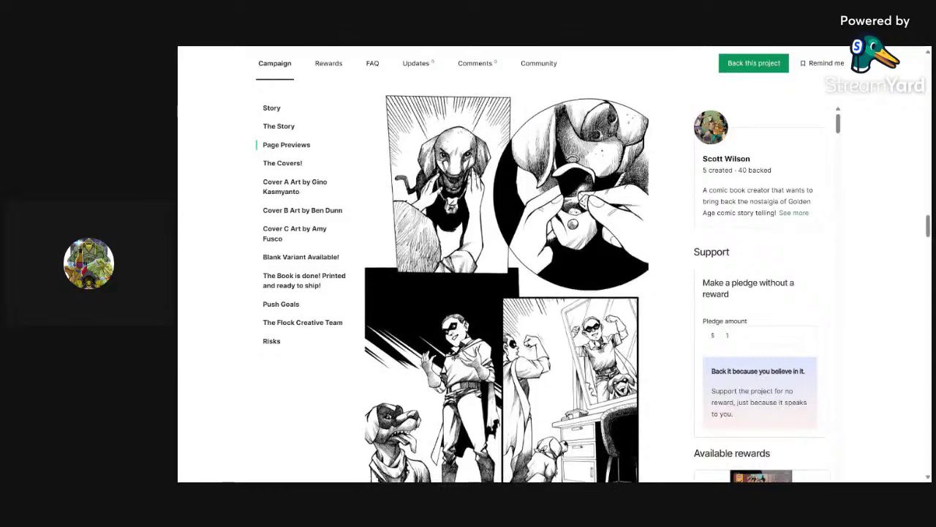
Look over the remaining page previews with the alley and ray-gun action scenes, down to The Covers! section
scroll(506, 281, "down", 1)
scroll(506, 281, "down", 2)
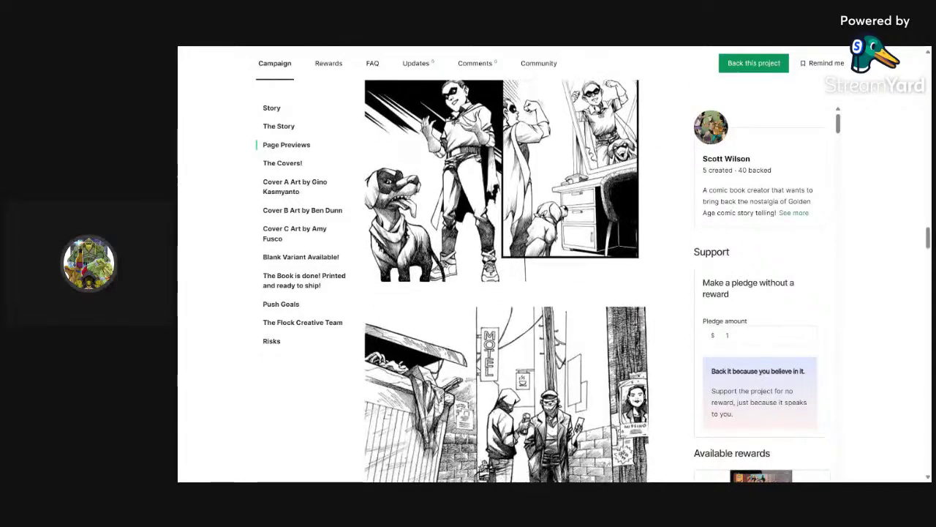
scroll(506, 281, "down", 3)
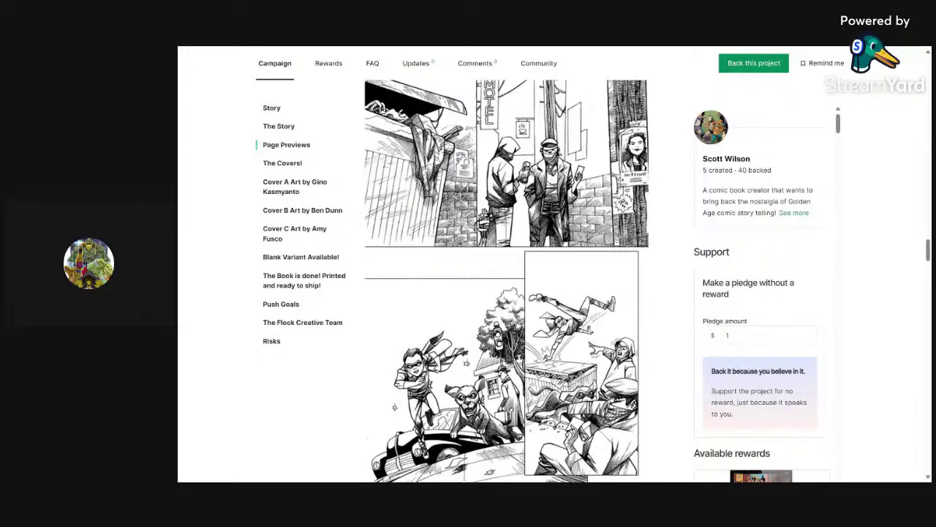
scroll(506, 281, "down", 2)
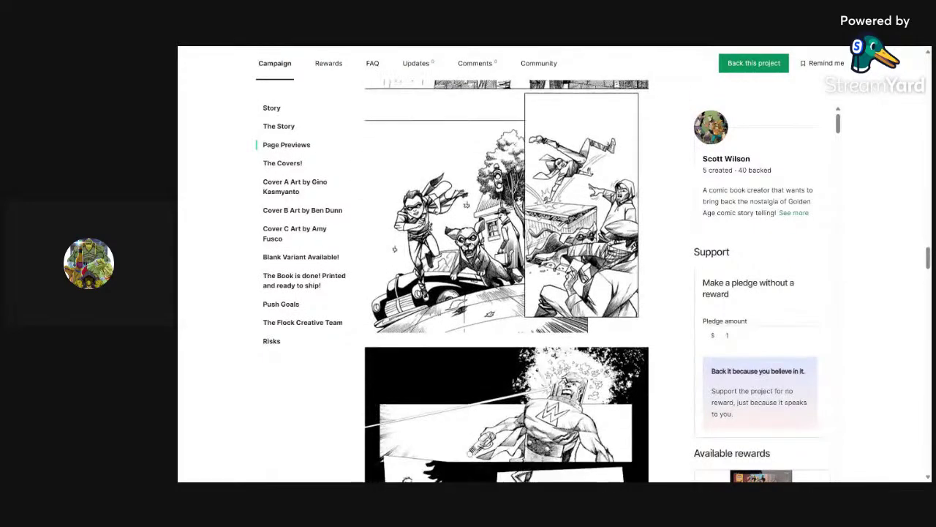
scroll(506, 281, "down", 1)
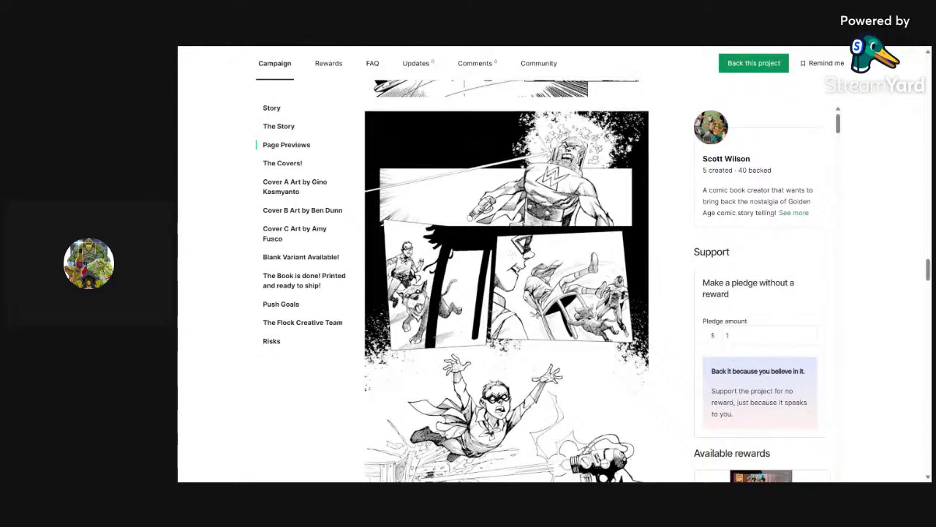
scroll(506, 280, "down", 2)
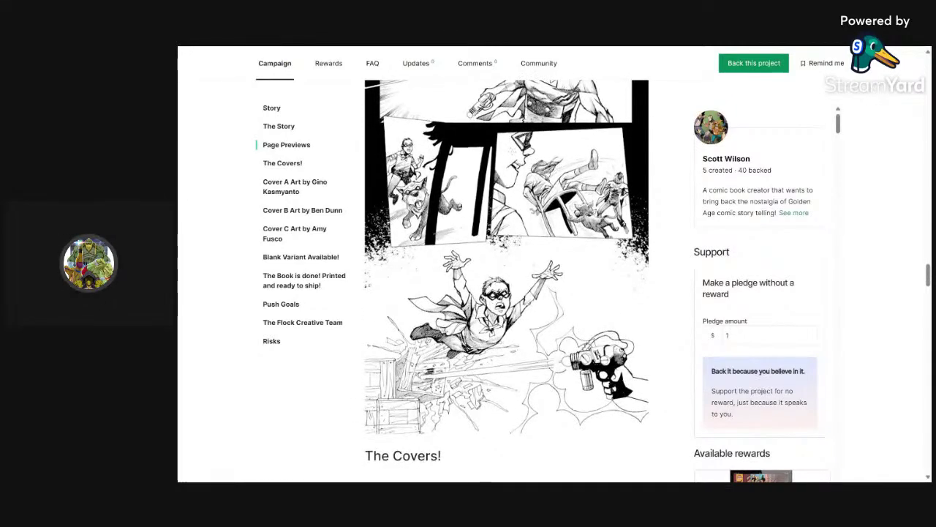
scroll(507, 281, "up", 1)
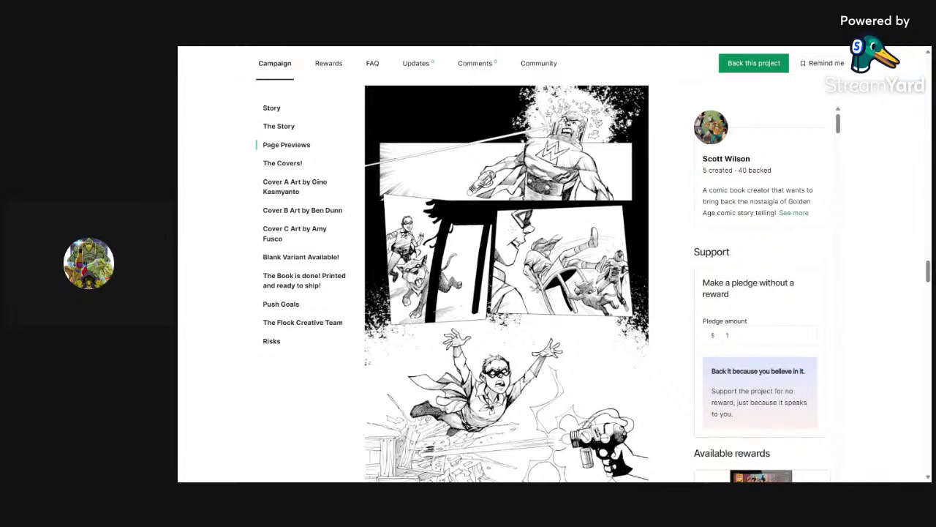
scroll(507, 281, "down", 3)
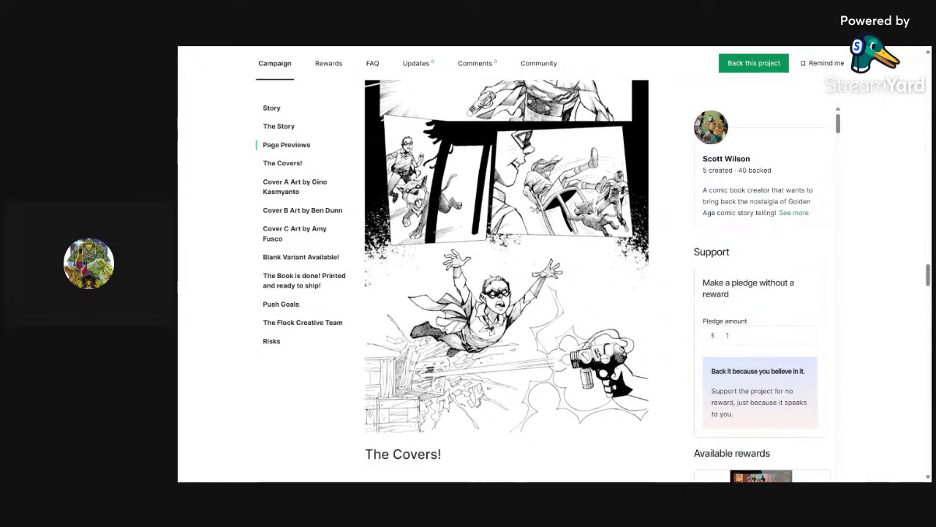
scroll(506, 281, "down", 3)
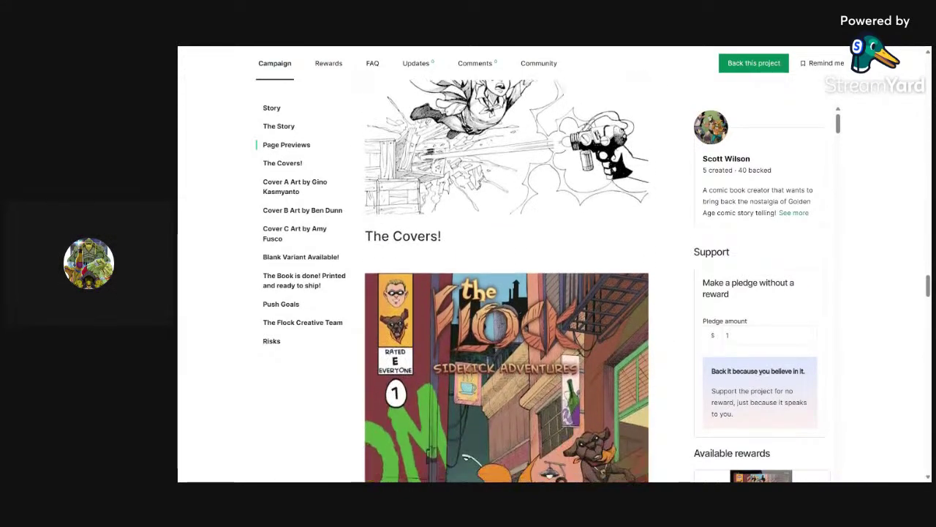
Examine the Cover A alley artwork and the Cover B moonlit artwork, both without and with the logo
scroll(506, 280, "down", 1)
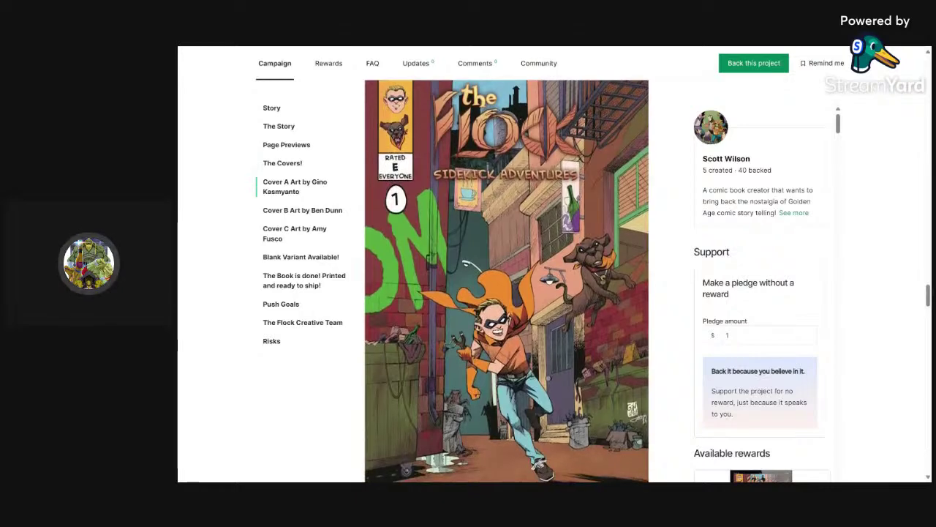
scroll(506, 281, "down", 1)
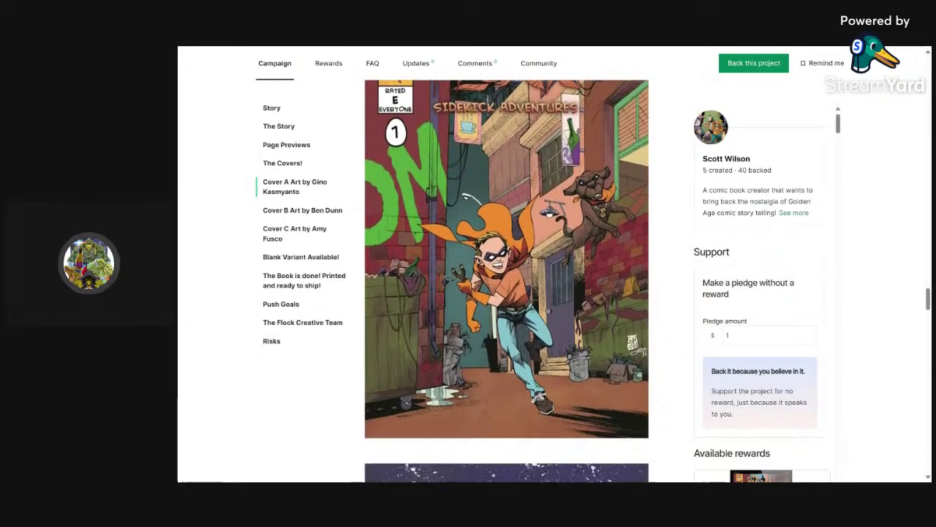
scroll(506, 281, "down", 2)
scroll(506, 281, "down", 2)
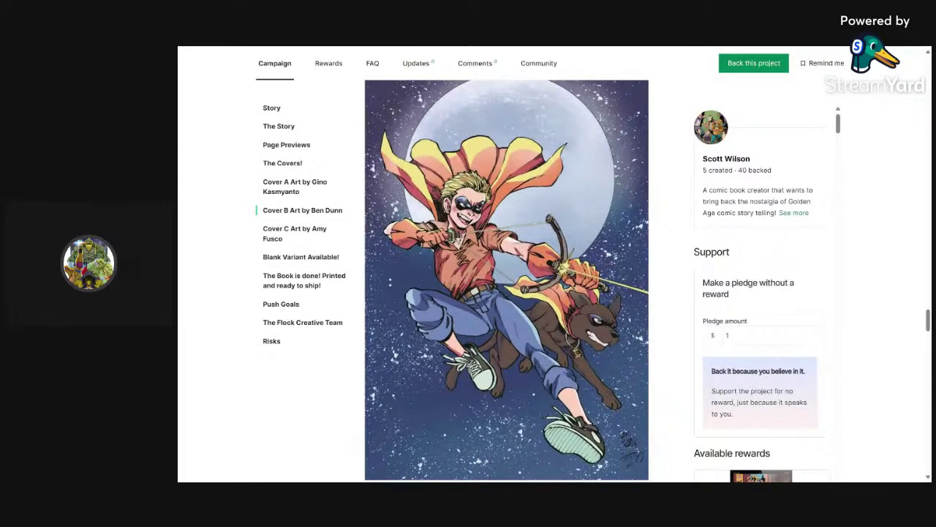
scroll(506, 281, "down", 2)
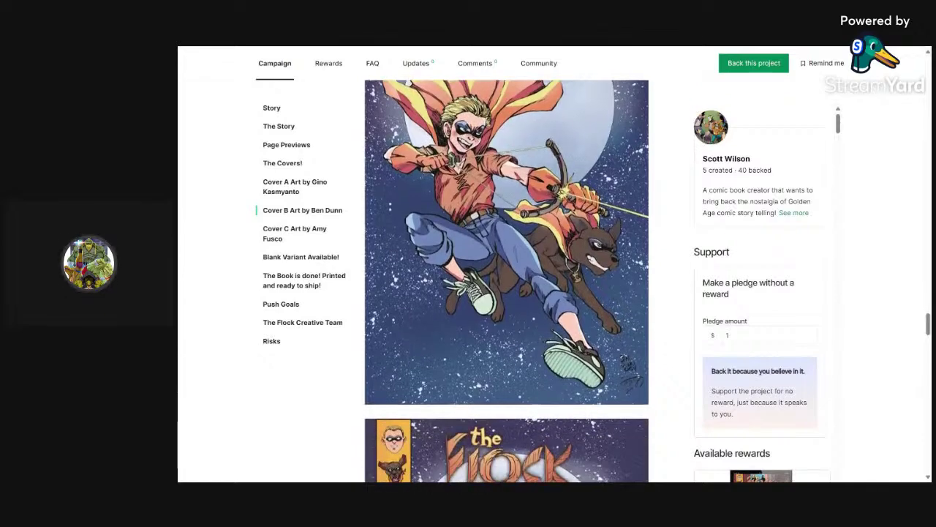
scroll(506, 281, "down", 3)
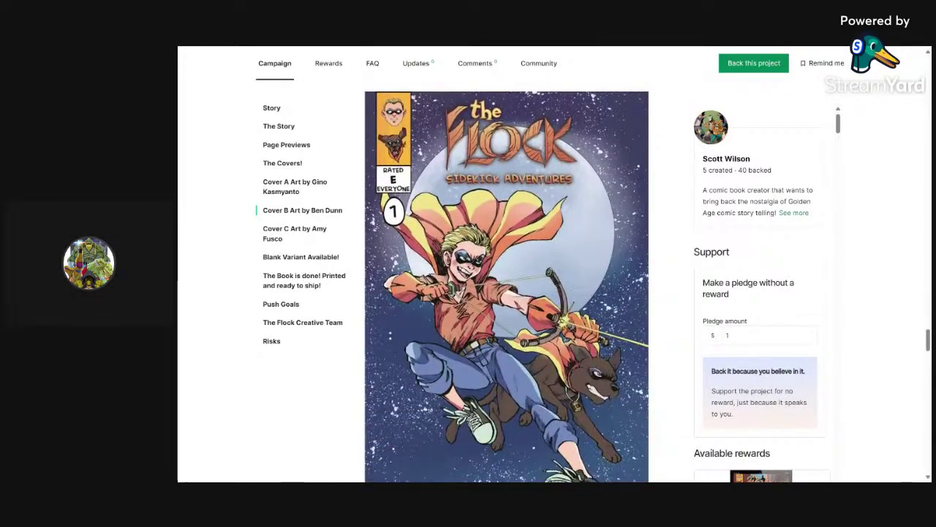
scroll(506, 281, "down", 2)
Look over the Cover C artwork of the boy and dog, down to the Blank Variant announcement
scroll(506, 280, "down", 4)
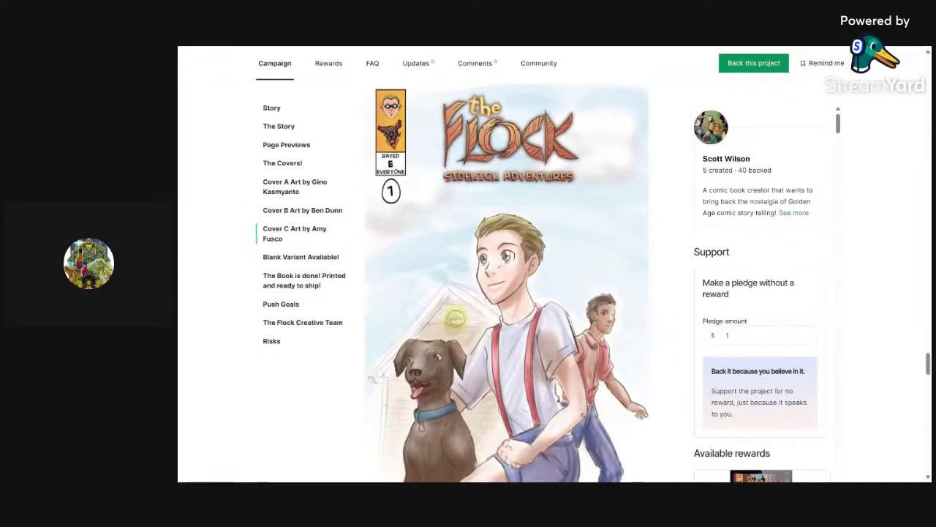
scroll(507, 281, "down", 1)
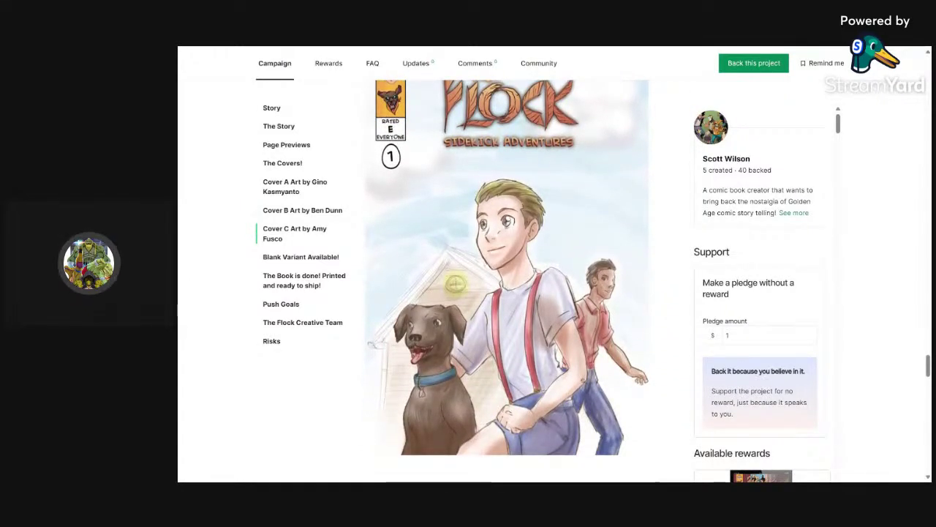
scroll(507, 281, "down", 5)
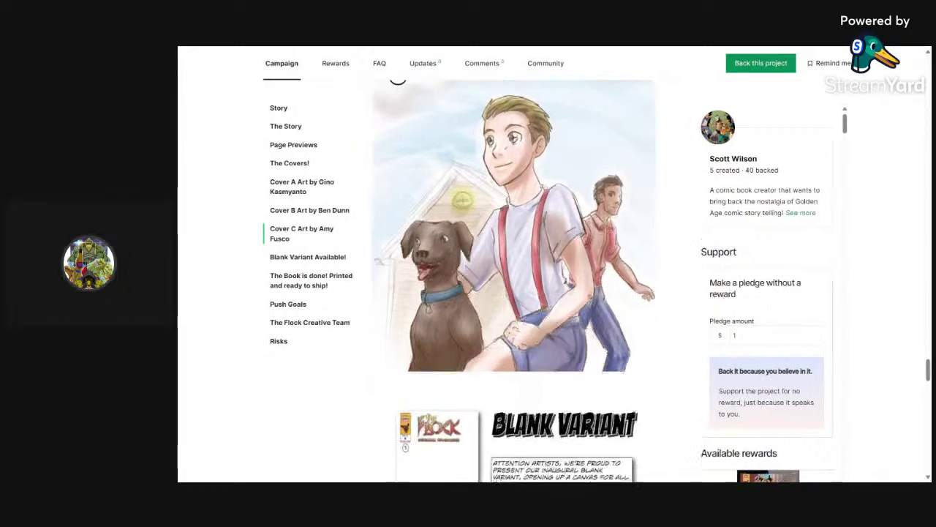
scroll(508, 281, "down", 4)
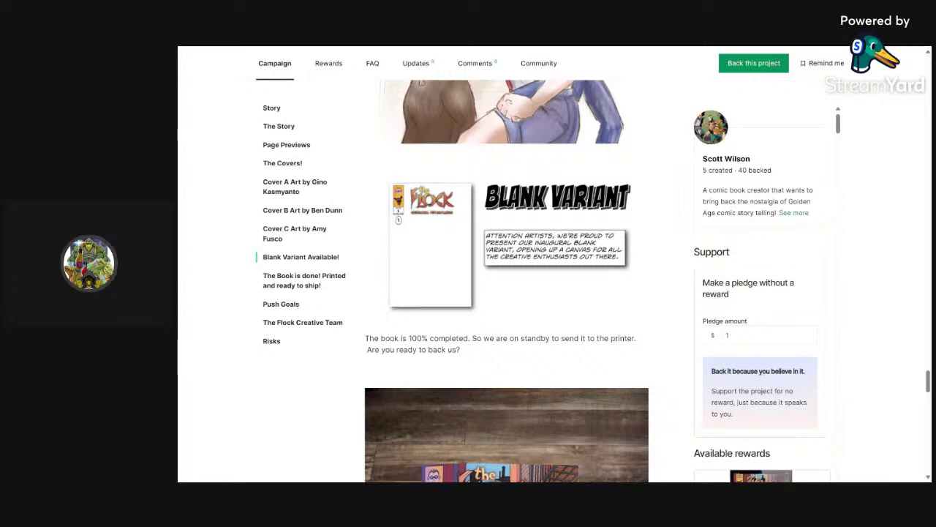
Read the available reward tiers from the Digital PDF Copy through the Blank variant to the Cover C edition
scroll(761, 293, "down", 6)
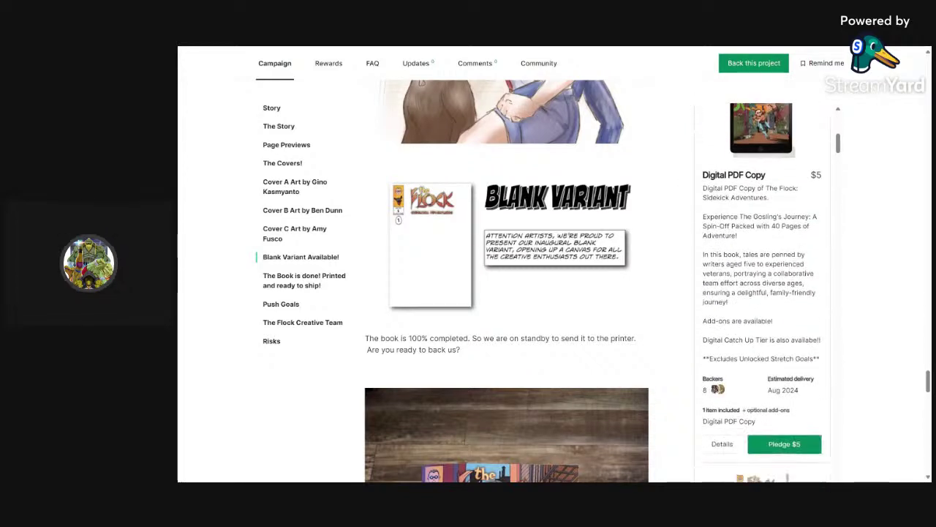
scroll(761, 293, "down", 5)
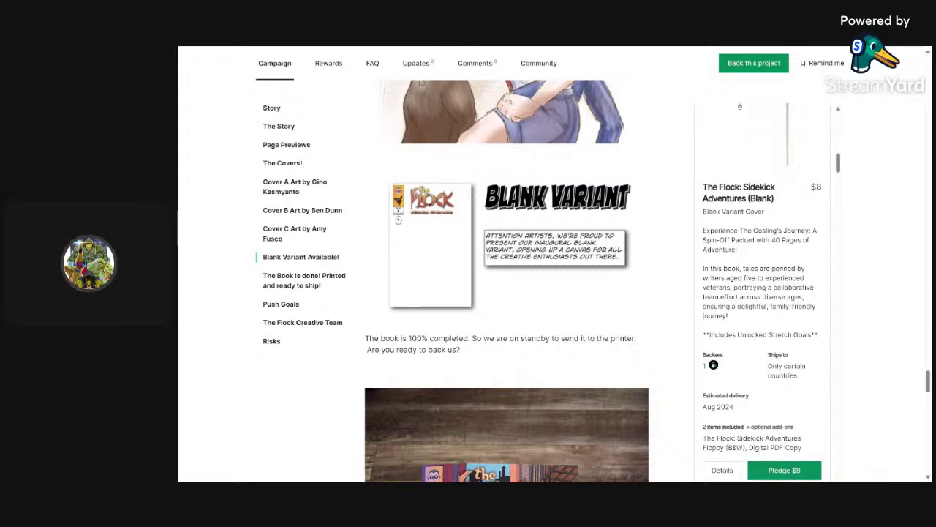
scroll(761, 293, "down", 3)
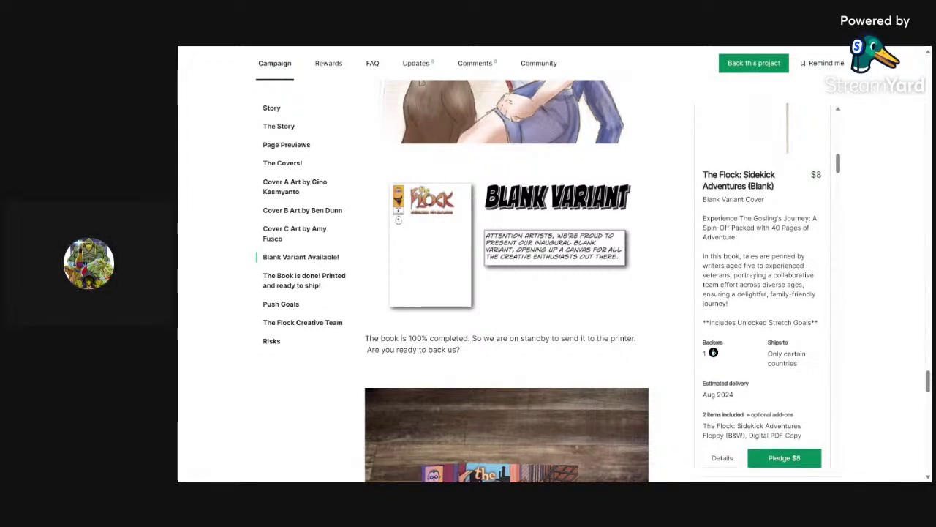
scroll(760, 292, "down", 5)
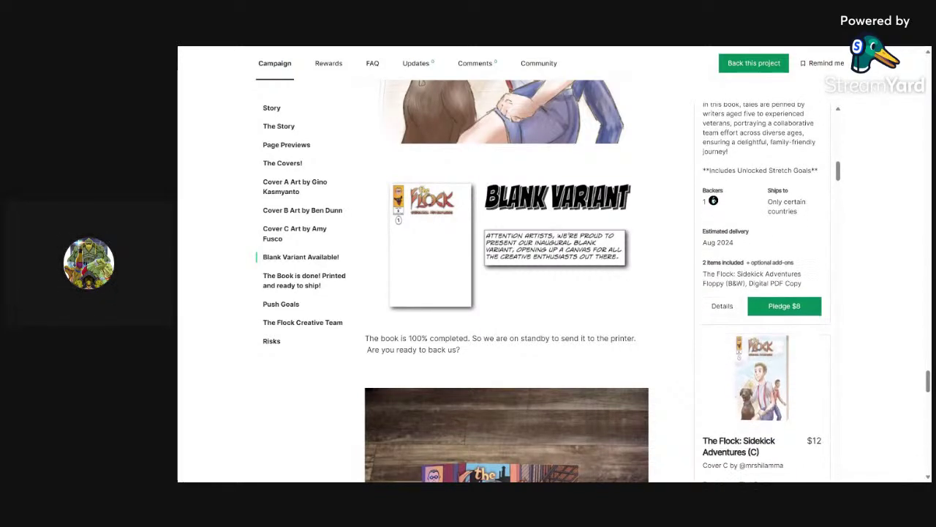
scroll(761, 292, "down", 5)
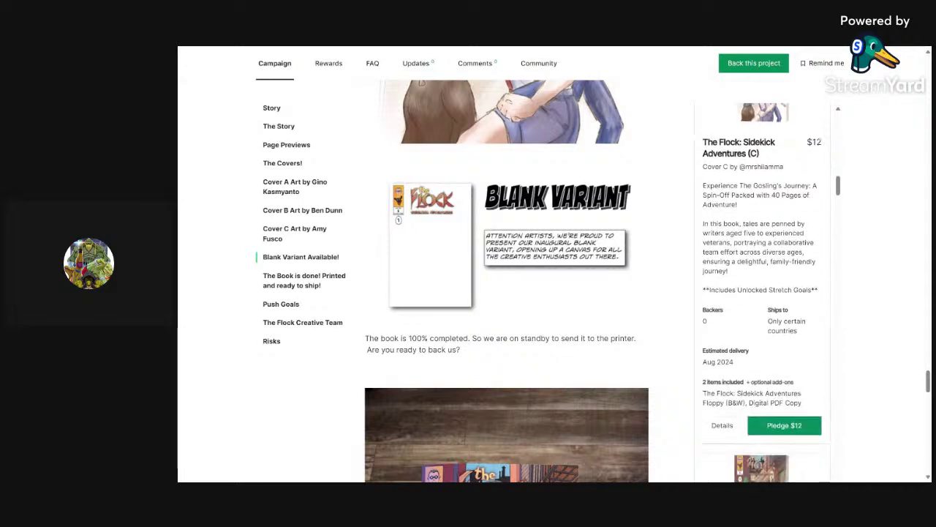
scroll(760, 292, "up", 4)
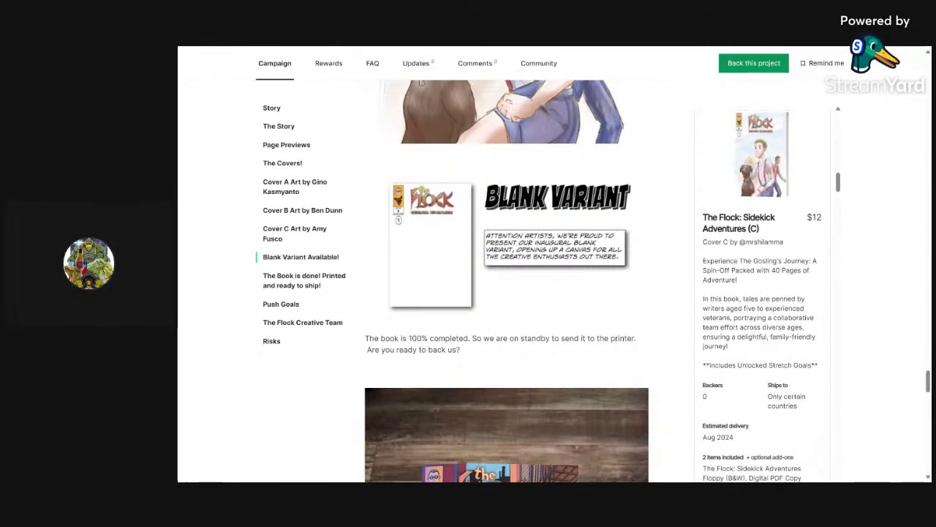
scroll(761, 293, "up", 1)
scroll(761, 292, "down", 2)
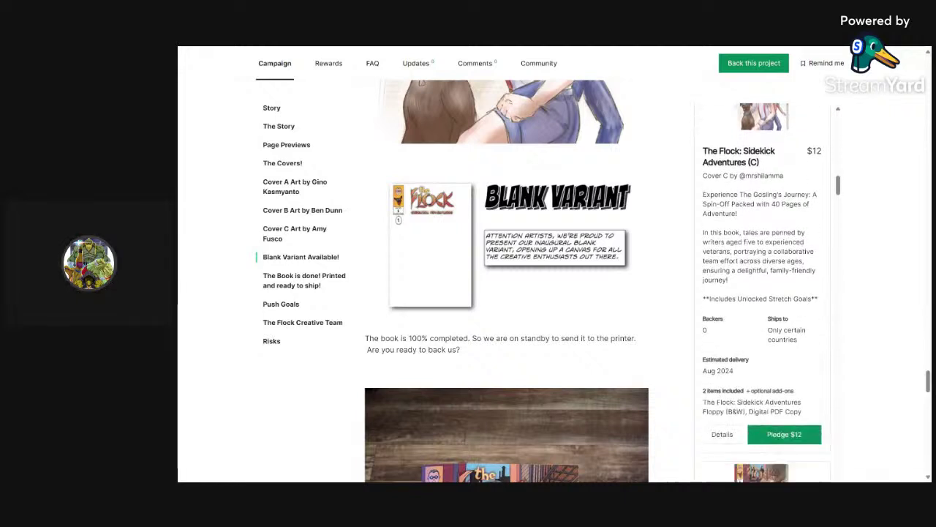
Read the reward tiers for The Flock: Sidekick Adventures (A) and (B) cover editions
scroll(760, 293, "down", 4)
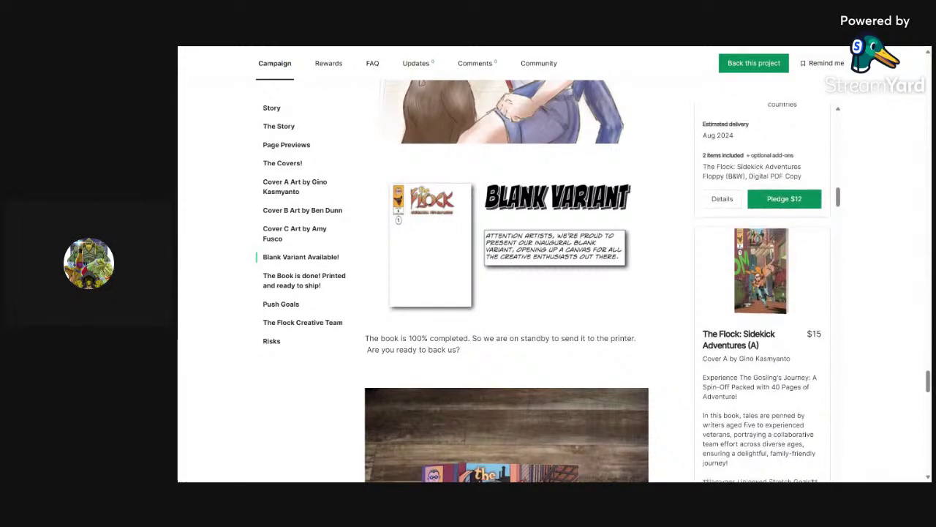
scroll(760, 293, "down", 2)
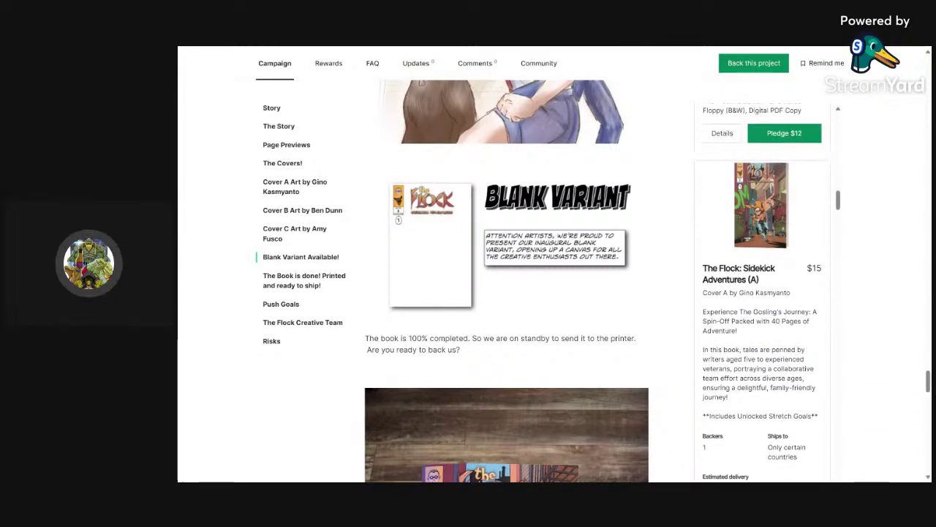
scroll(760, 293, "down", 5)
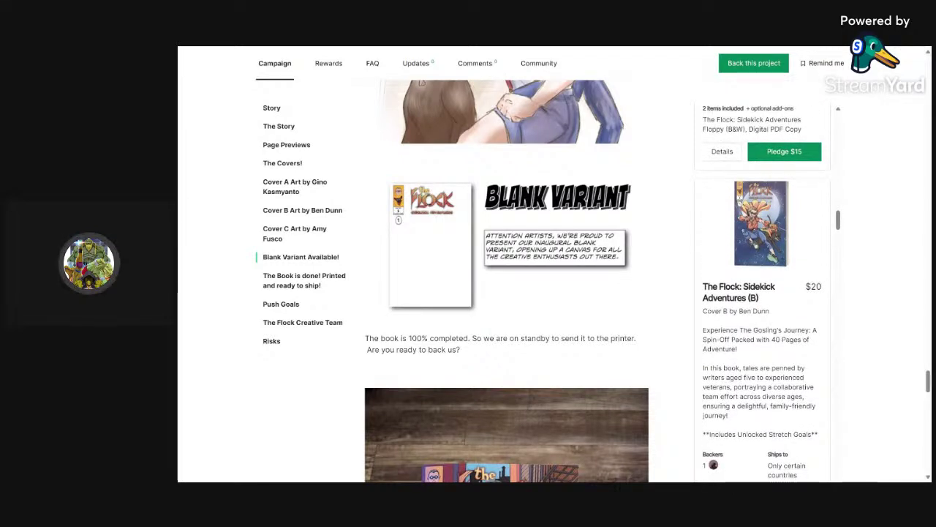
scroll(760, 293, "down", 1)
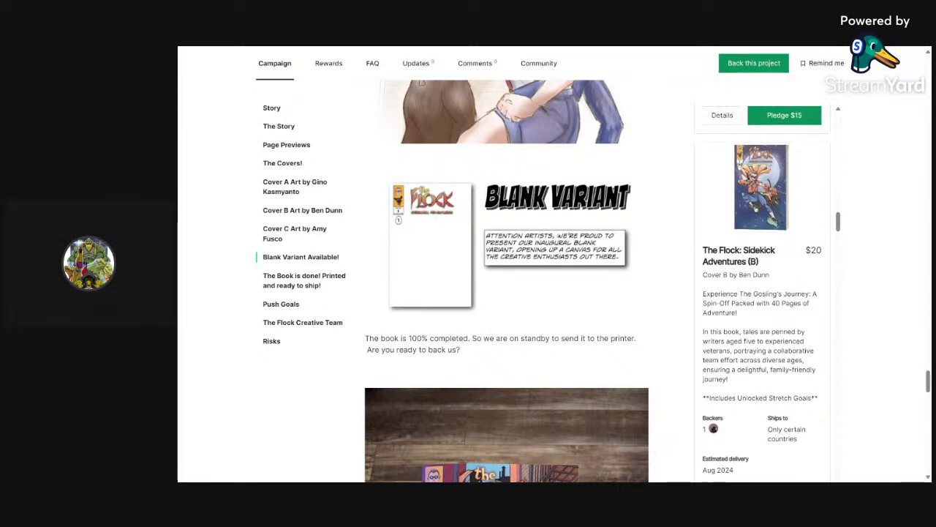
scroll(761, 293, "down", 1)
scroll(761, 293, "down", 3)
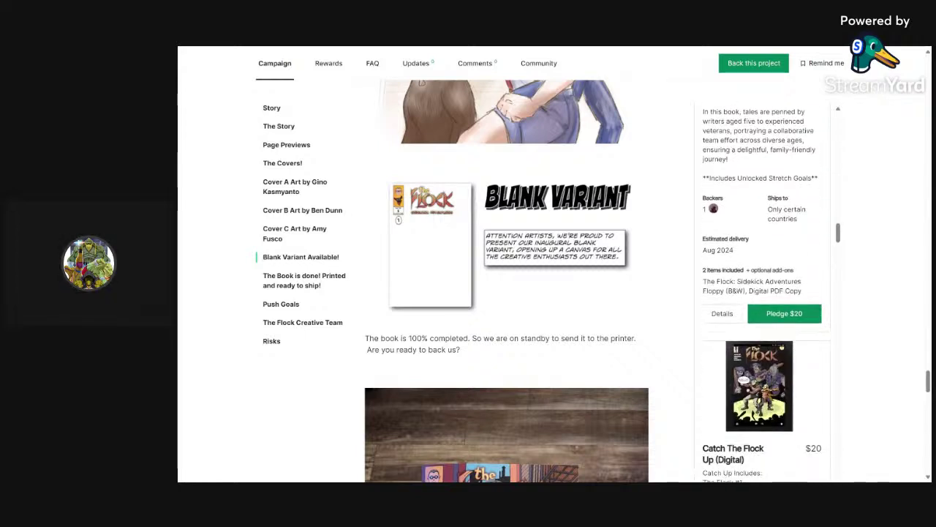
Review the Catch The Flock Up (Digital) tier and the Sidekick Adventures Virgin B no-logo tier
scroll(761, 292, "down", 4)
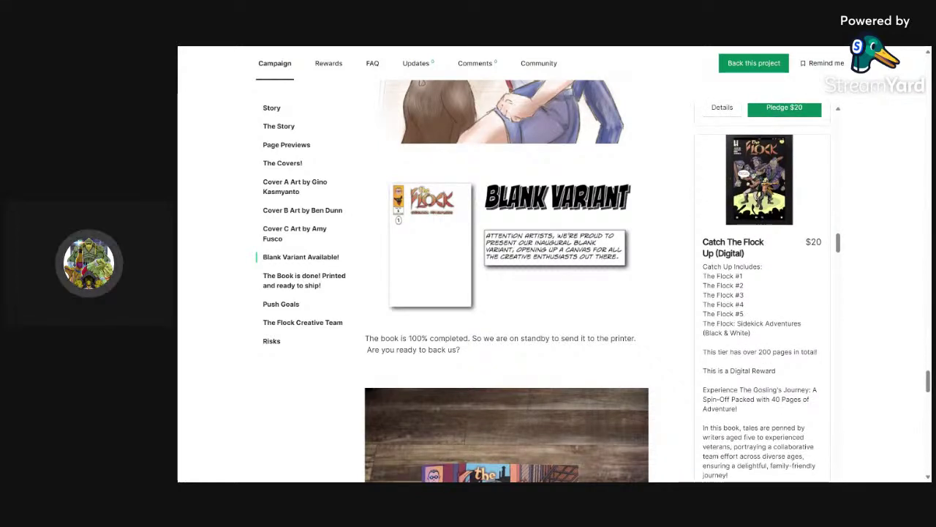
scroll(761, 292, "down", 3)
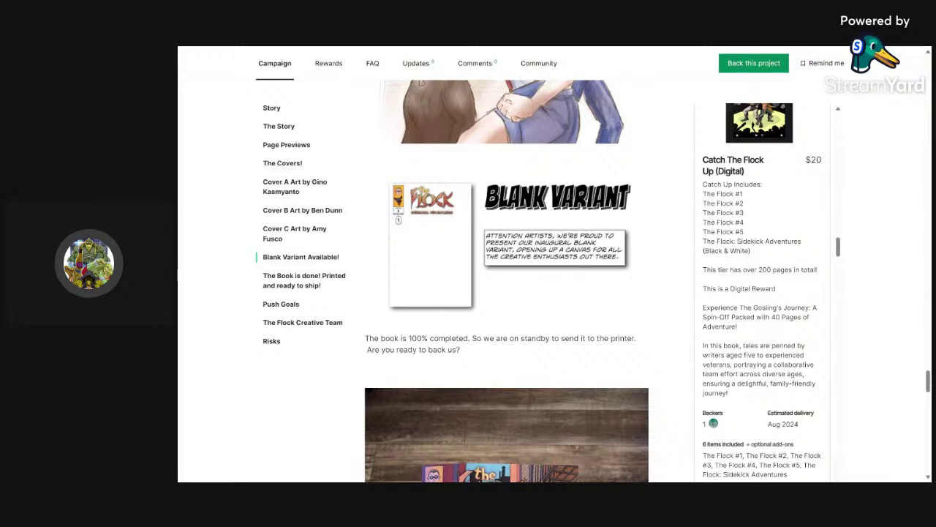
scroll(761, 293, "down", 6)
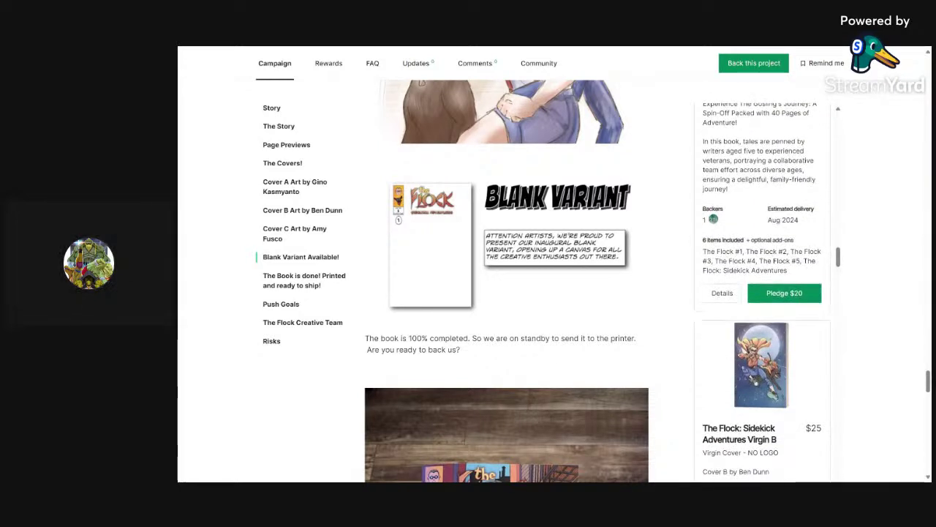
scroll(760, 293, "down", 1)
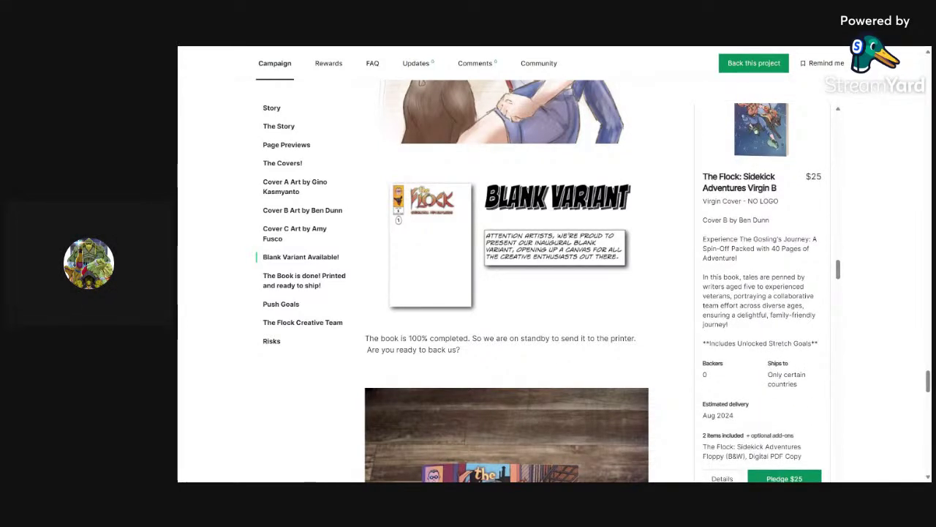
scroll(761, 292, "up", 2)
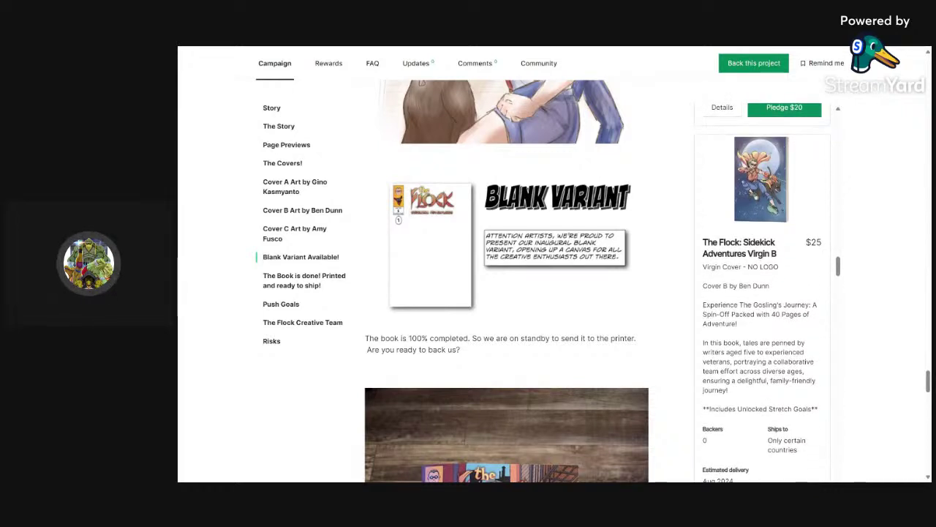
Review the Its easy as ABC three-cover tier and the two-cover collection tier pairing Cover B with its virgin version
scroll(761, 293, "down", 5)
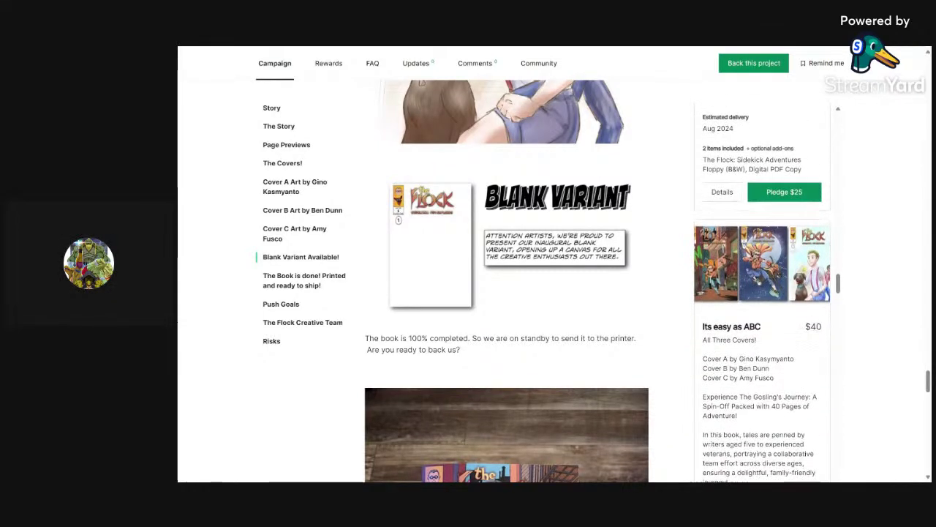
scroll(761, 293, "down", 2)
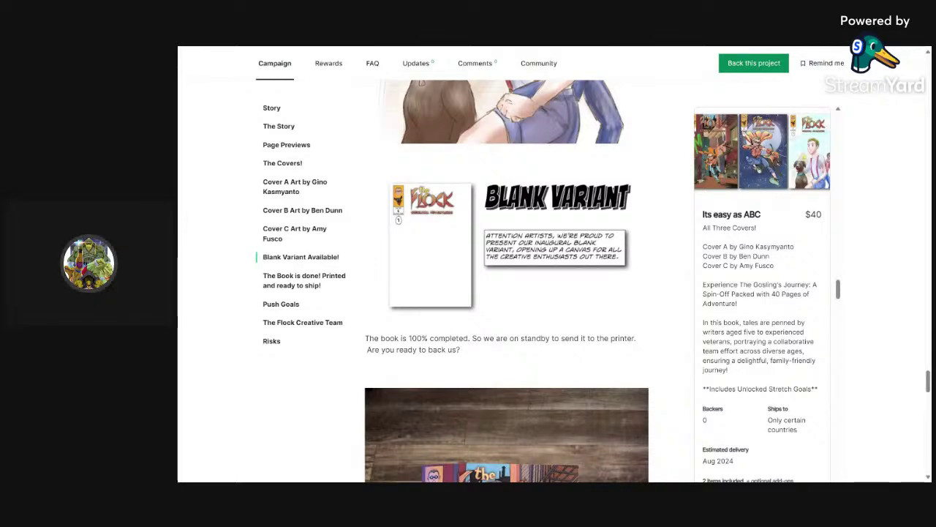
scroll(761, 292, "down", 1)
scroll(508, 292, "down", 1)
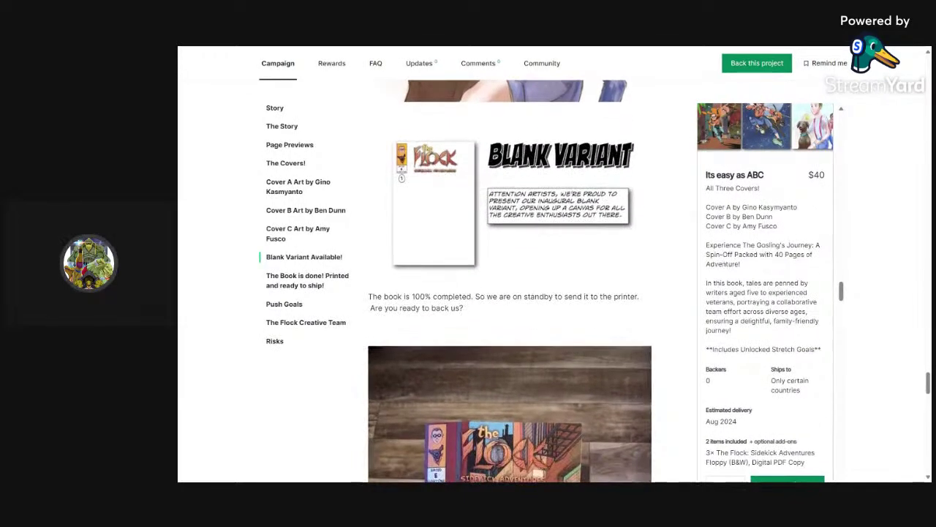
scroll(761, 293, "down", 5)
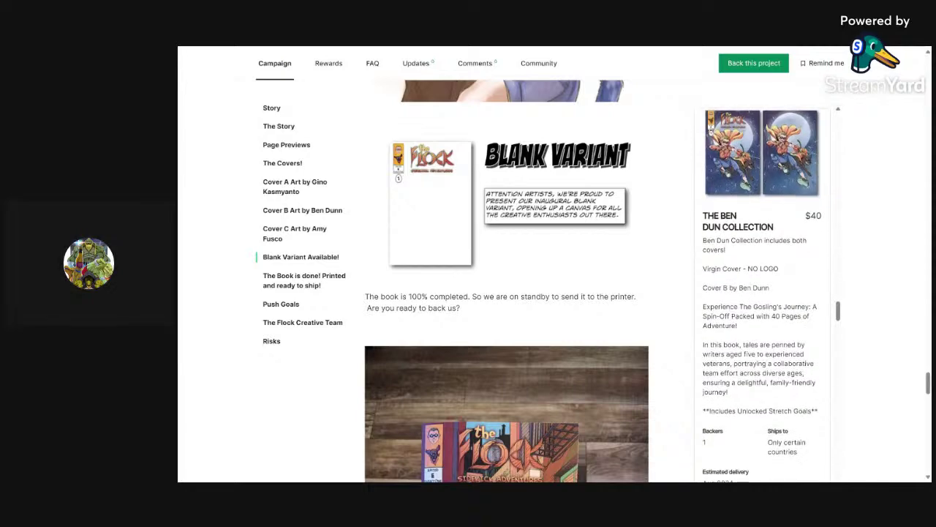
scroll(761, 292, "down", 1)
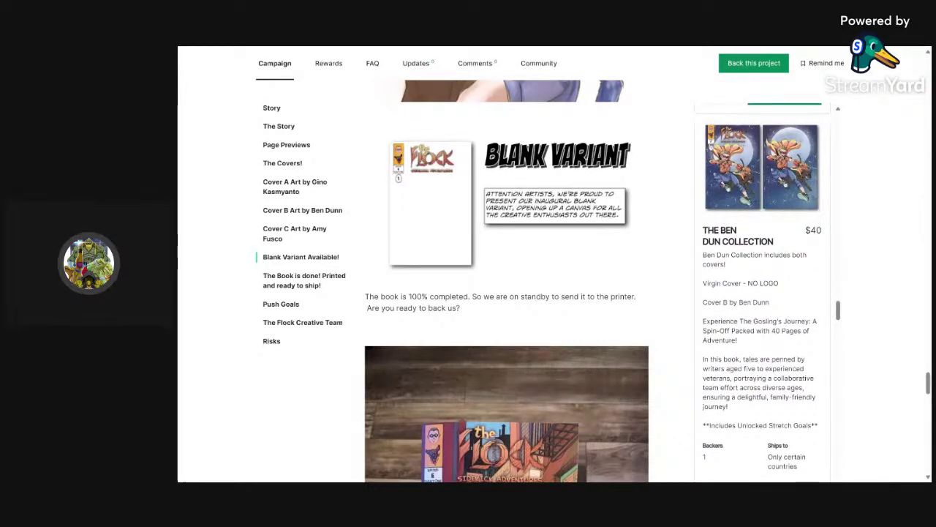
Look over the printed book photo, the push goals with stickers and magnet, and The Flock Creative Team section
scroll(506, 281, "down", 4)
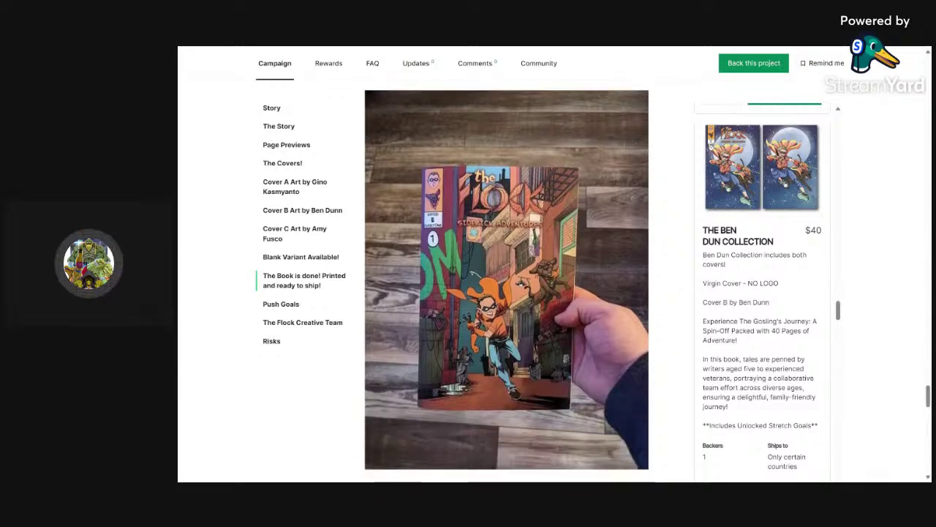
scroll(506, 282, "down", 10)
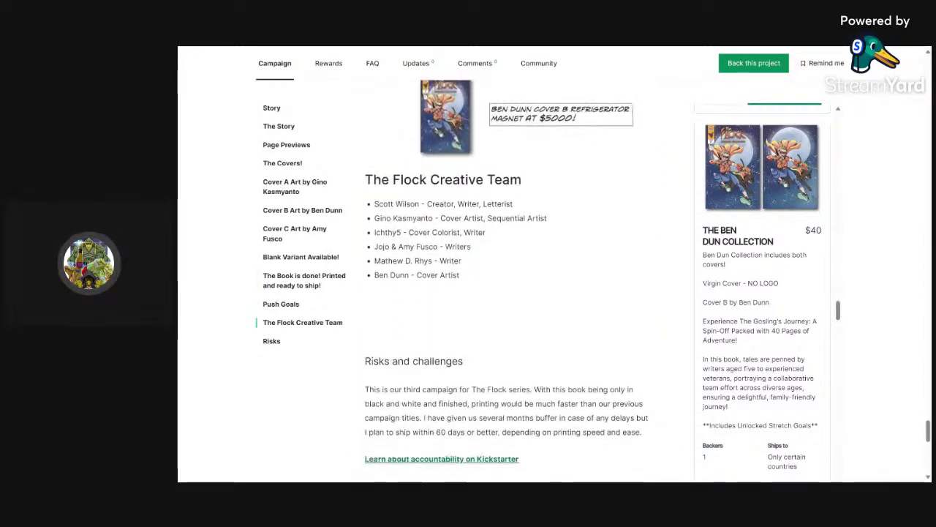
scroll(506, 282, "up", 3)
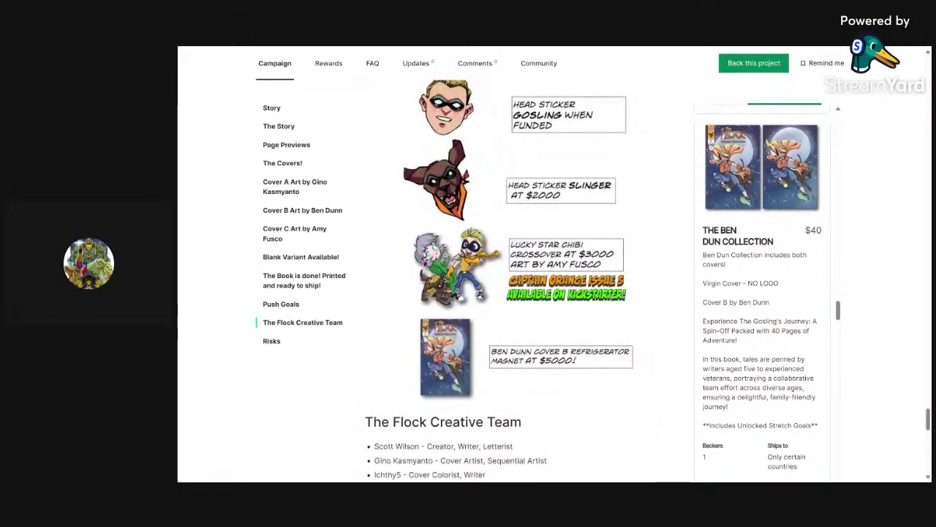
scroll(506, 282, "down", 1)
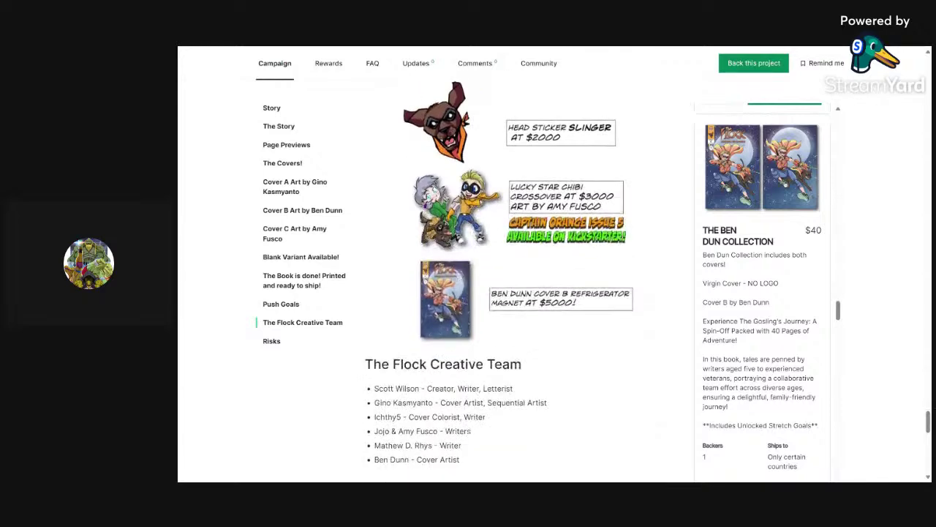
Reread the campaign's push goals from the Gosling head sticker to the refrigerator magnet, and continue through the creative team to Risks and challenges
scroll(506, 281, "up", 1)
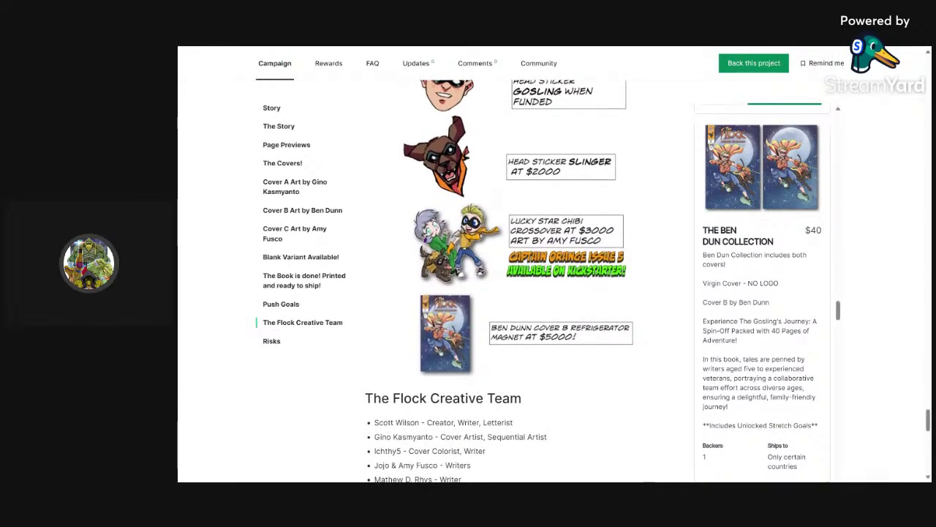
scroll(506, 281, "up", 3)
scroll(506, 281, "down", 1)
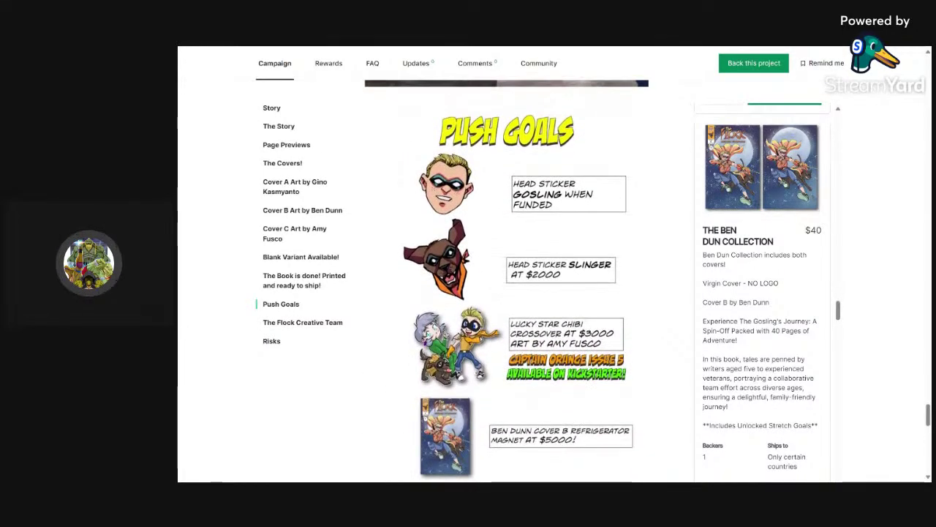
scroll(506, 281, "down", 1)
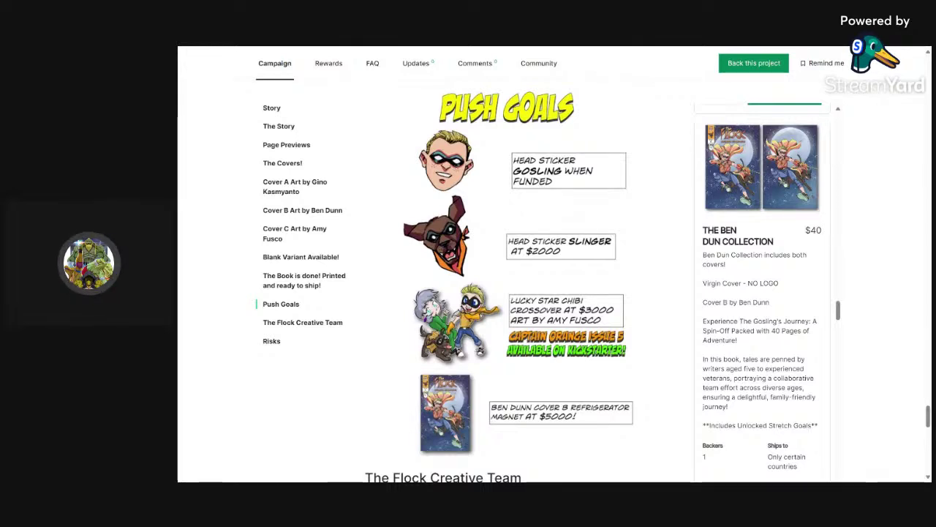
scroll(506, 281, "down", 3)
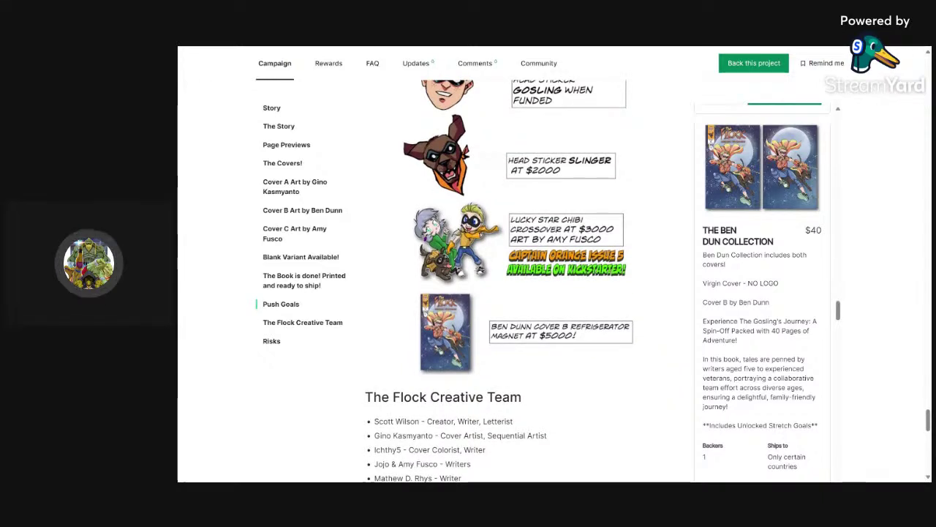
scroll(499, 281, "down", 3)
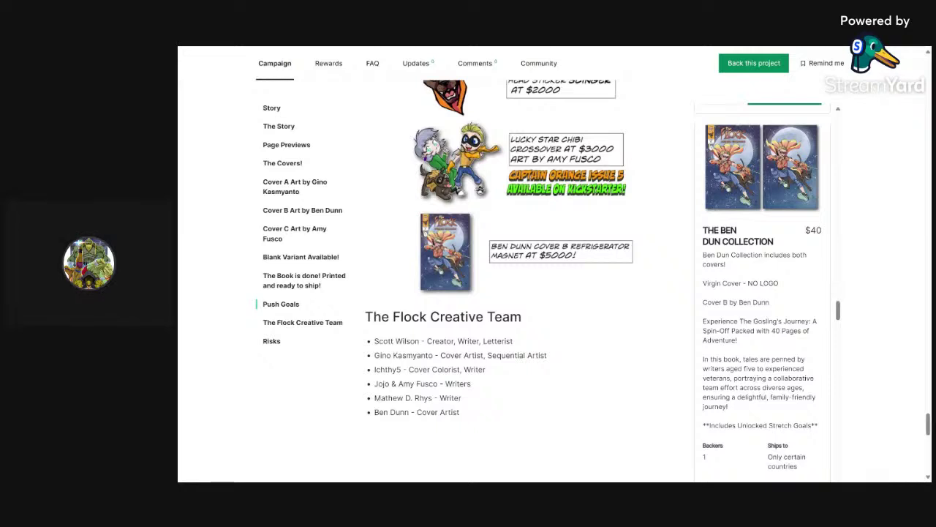
scroll(499, 278, "up", 1)
scroll(499, 278, "down", 1)
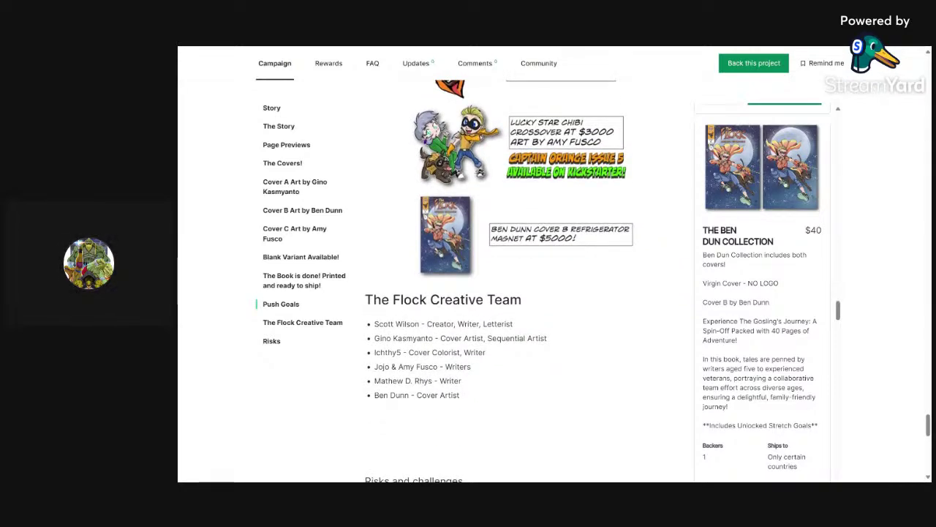
scroll(497, 278, "down", 5)
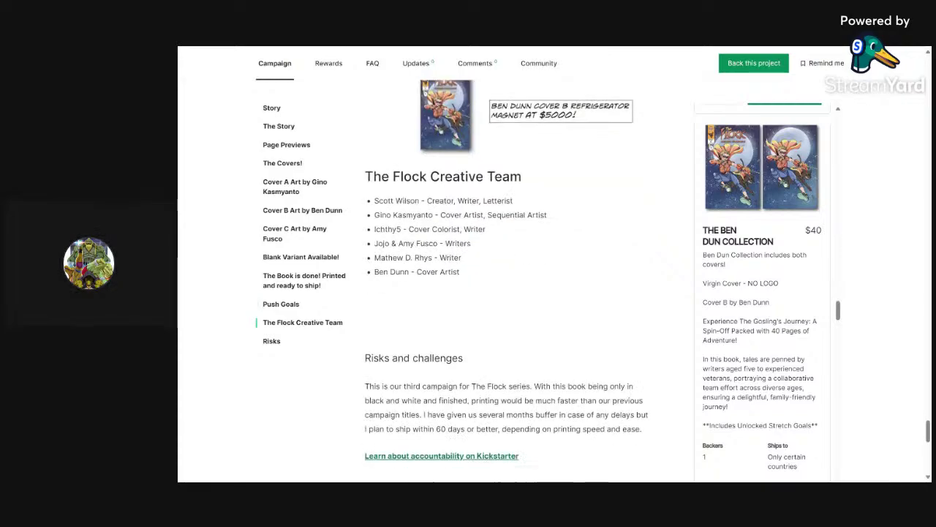
Review the rest of The Flock: Sidekick Adventures campaign page, return to its start and open the project video
scroll(530, 278, "down", 4)
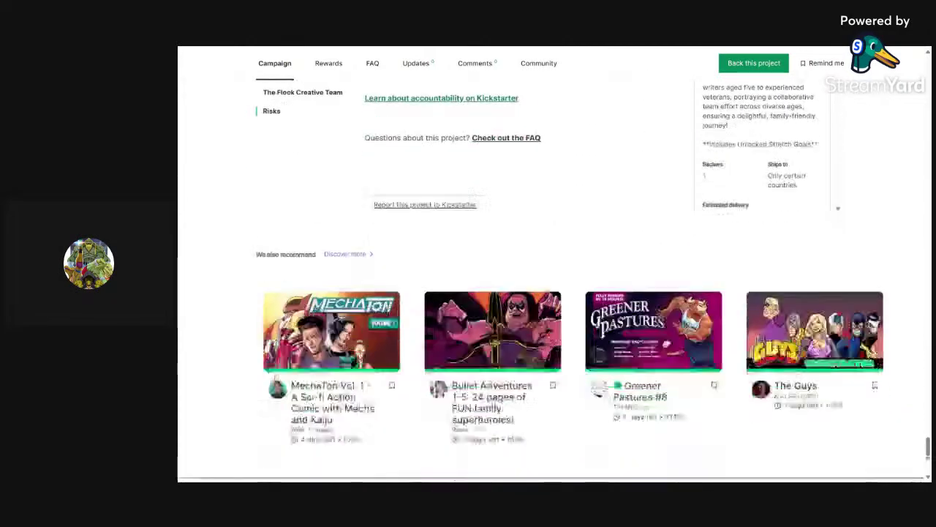
scroll(530, 278, "up", 1)
scroll(505, 278, "up", 15)
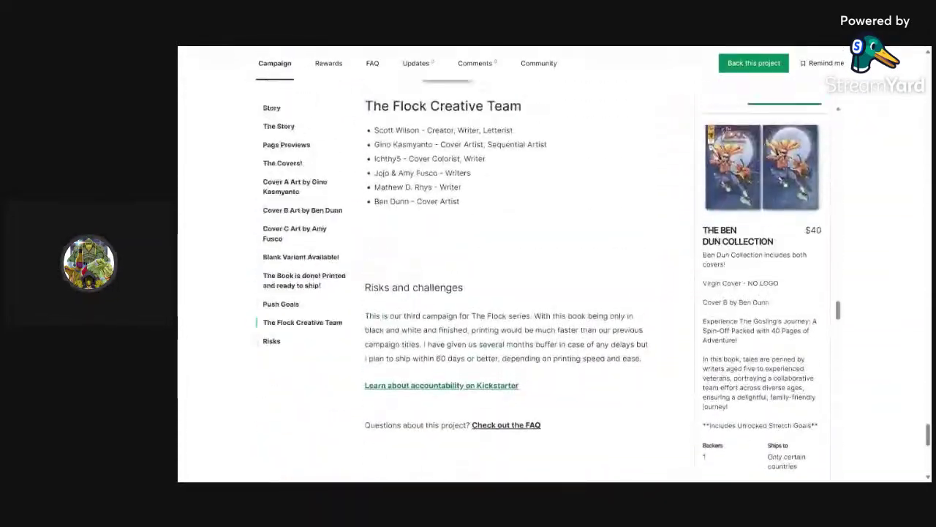
scroll(505, 278, "up", 15)
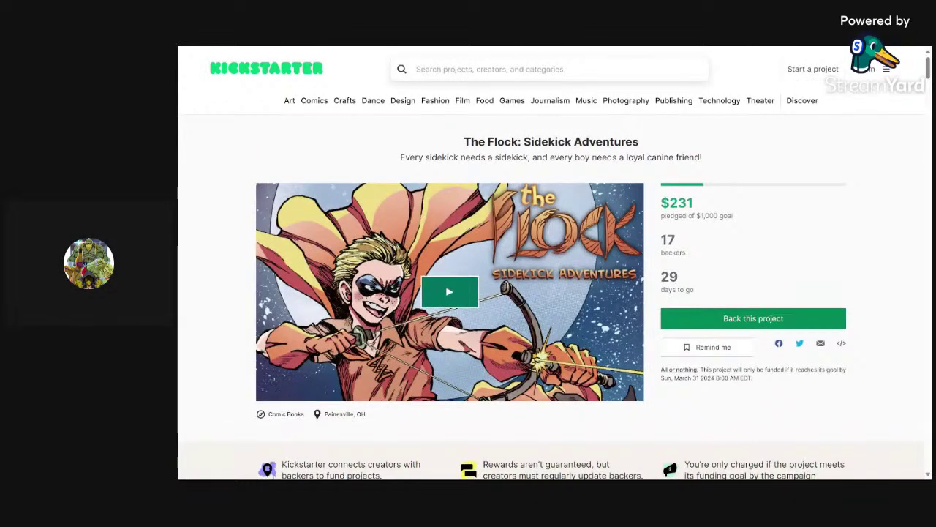
left_click(449, 294)
left_click(624, 383)
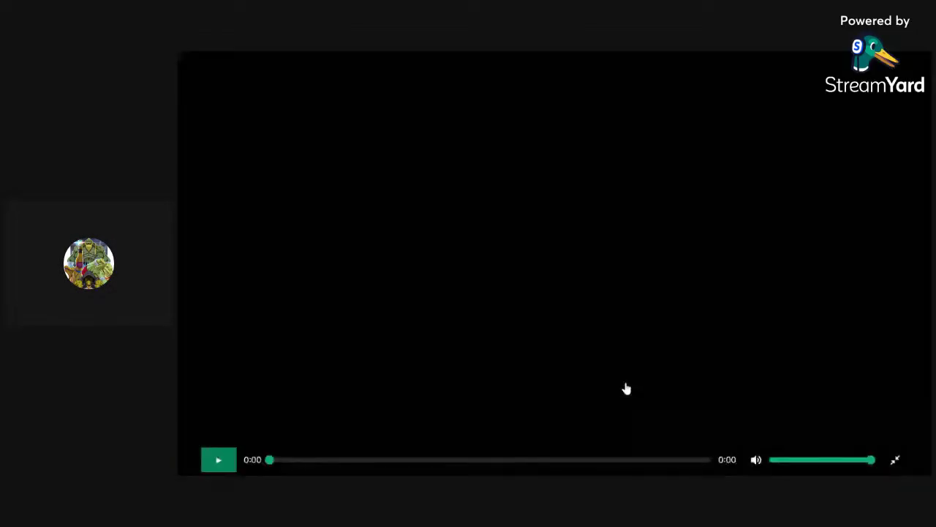
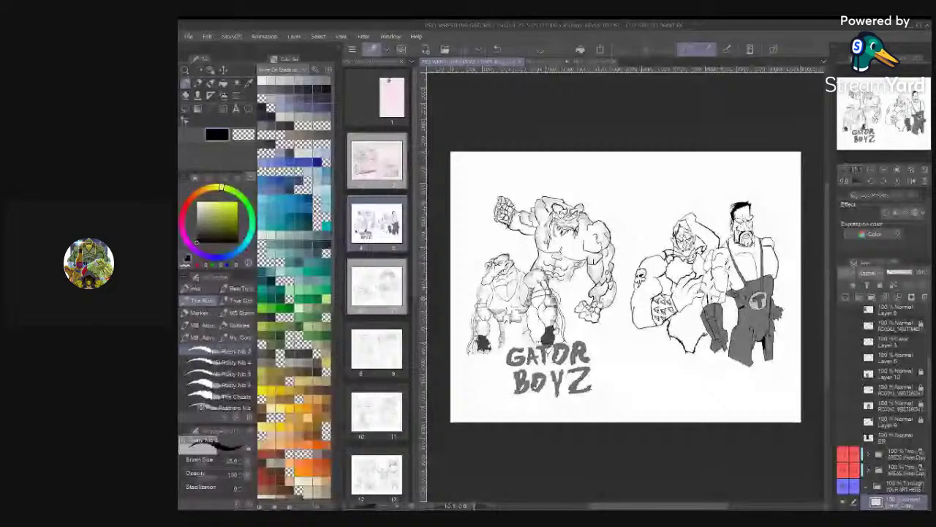
Switch to Clip Studio Paint, focus on the big gator's head and look through the True Grit brushes
scroll(712, 336, "up", 3)
scroll(713, 336, "down", 1)
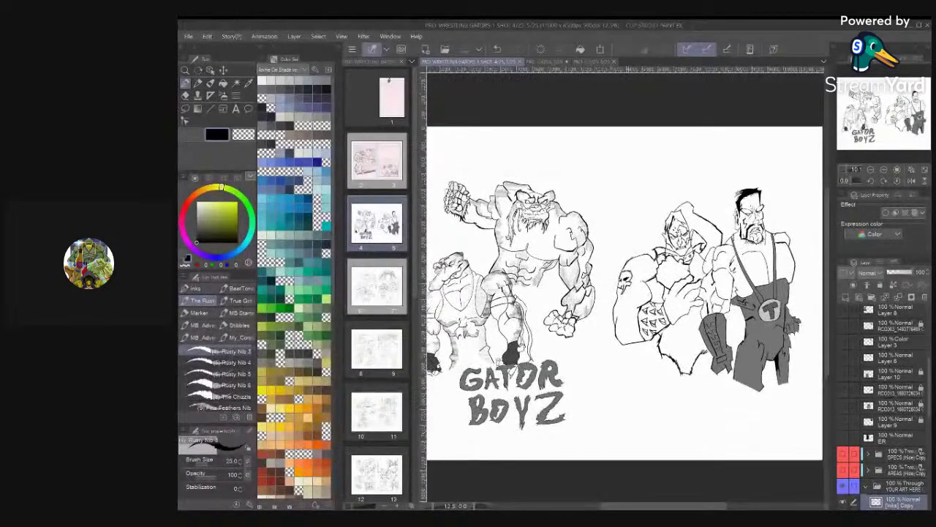
scroll(621, 322, "up", 3)
scroll(622, 322, "down", 2)
scroll(621, 293, "up", 2)
scroll(622, 292, "down", 1)
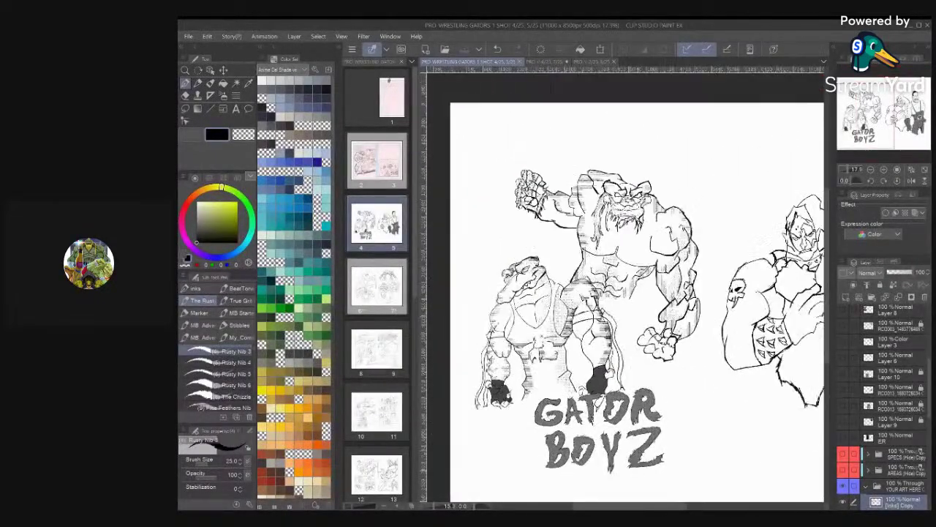
scroll(622, 285, "up", 8)
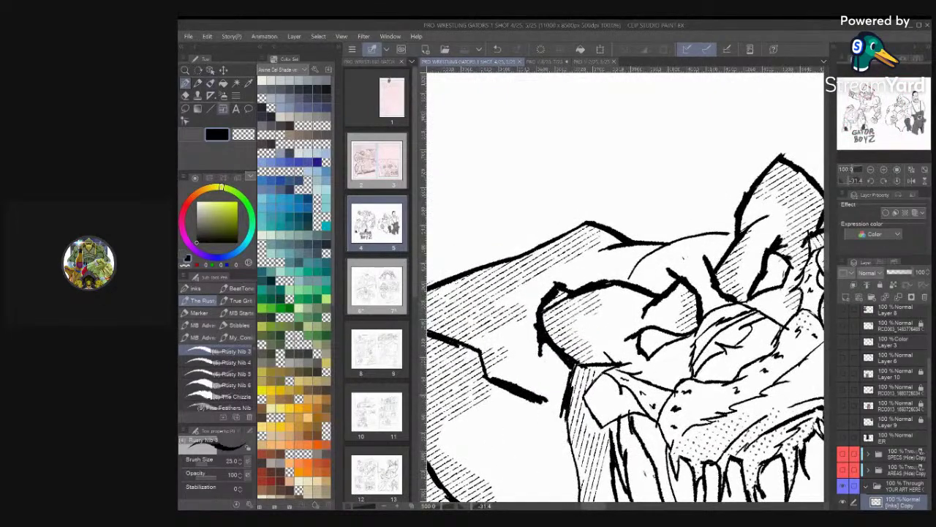
left_click(239, 301)
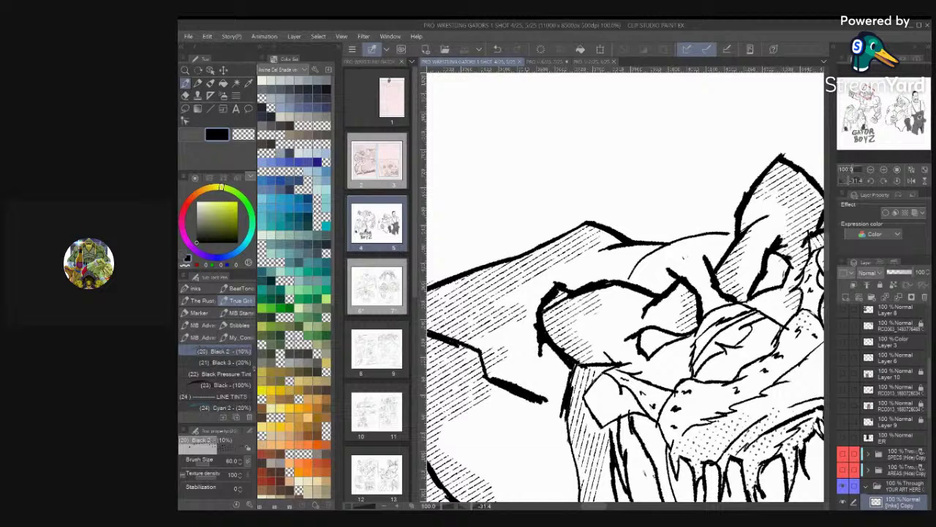
scroll(219, 380, "down", 7)
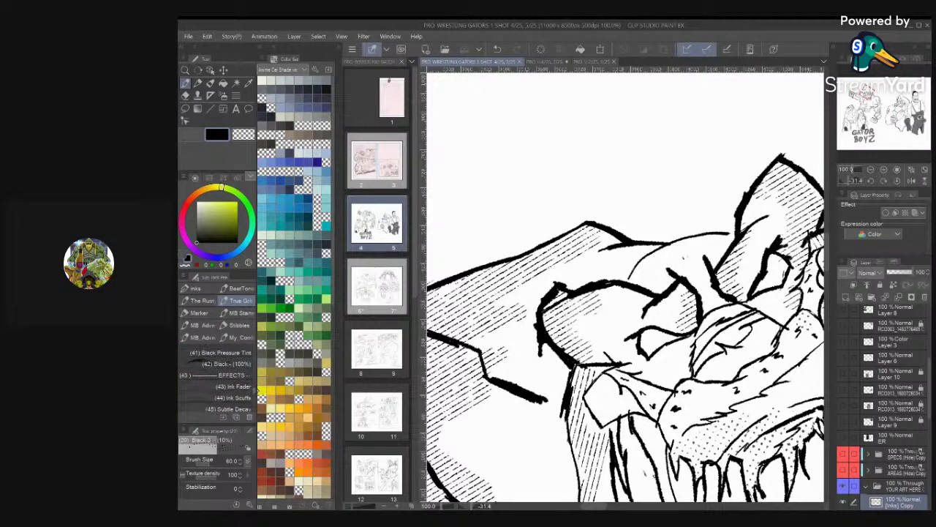
scroll(216, 376, "down", 5)
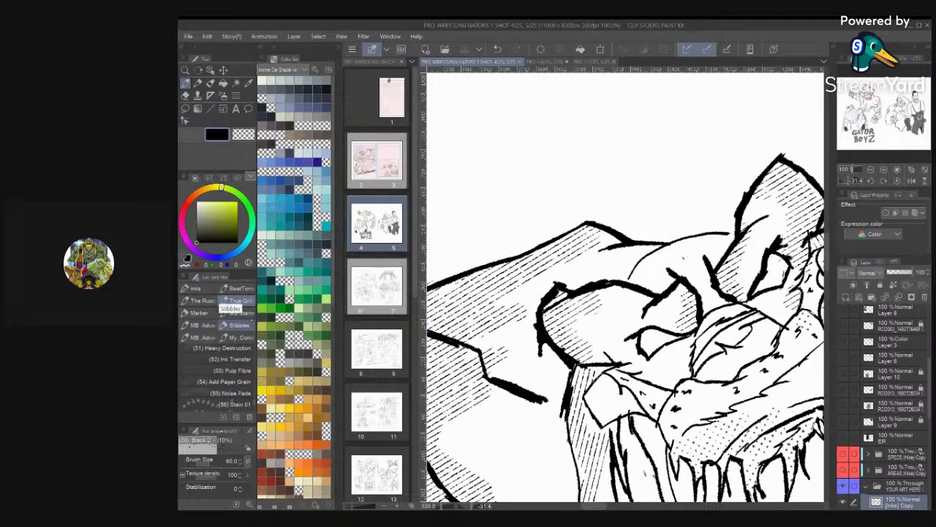
Choose the BeatTone Horizontal Line - 10% brush and hatch light shading on the big gator's forehead between the brow ridges
left_click(238, 287)
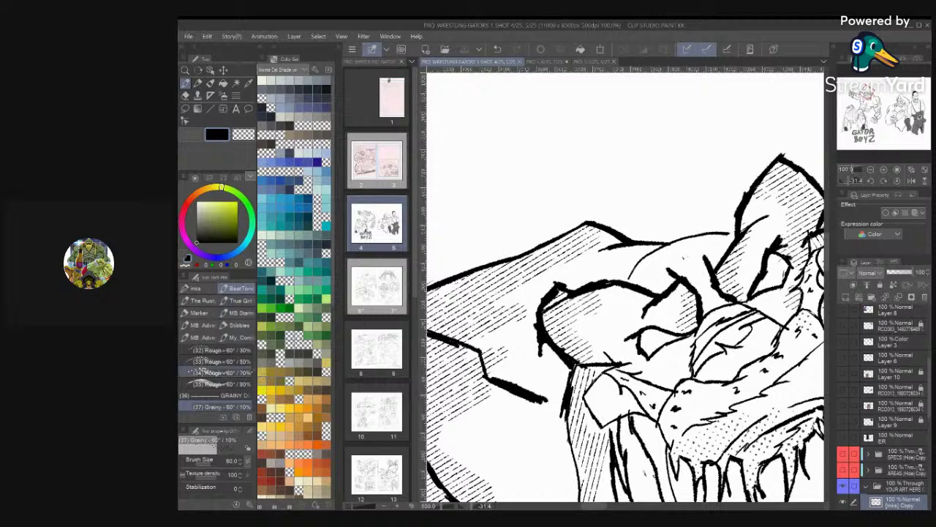
scroll(216, 373, "down", 4)
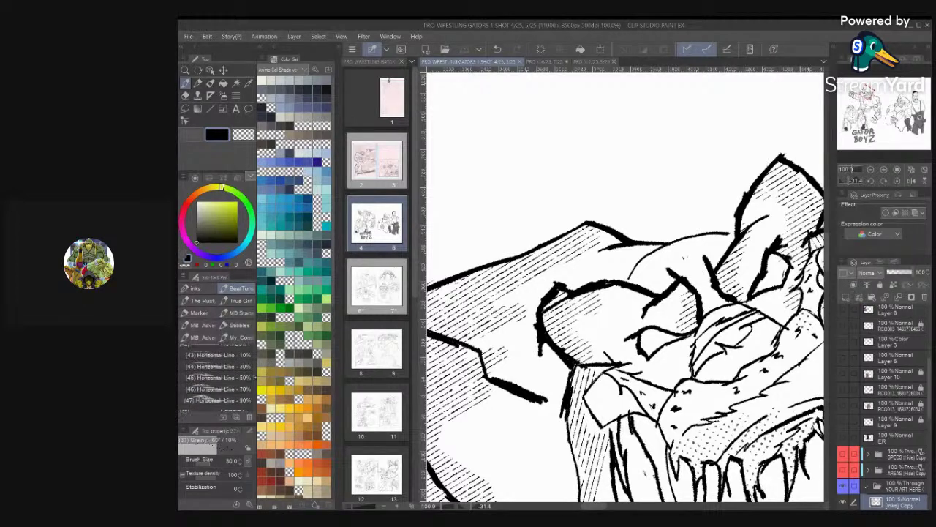
scroll(215, 373, "up", 1)
left_click(213, 366)
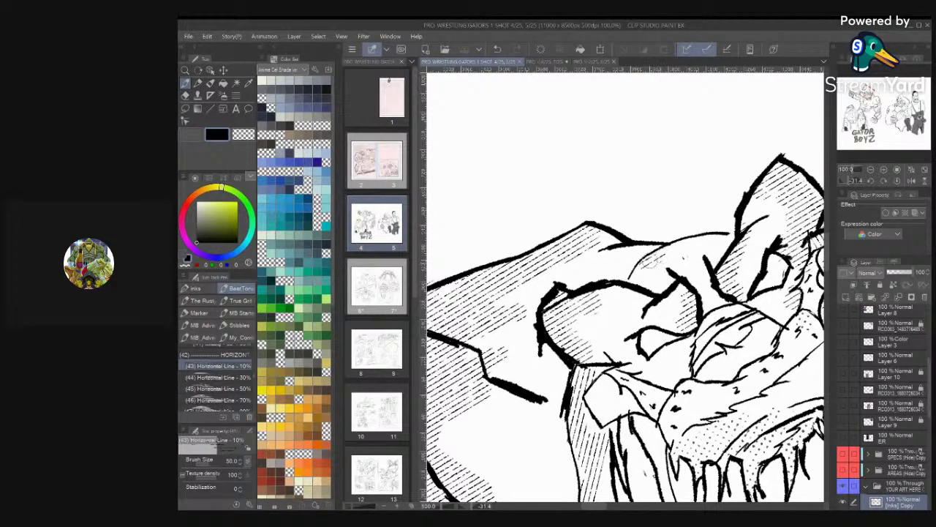
mouse_move(649, 259)
left_mouse_down()
mouse_move(723, 241)
mouse_move(713, 259)
mouse_move(646, 277)
mouse_move(662, 279)
mouse_move(655, 276)
left_mouse_up()
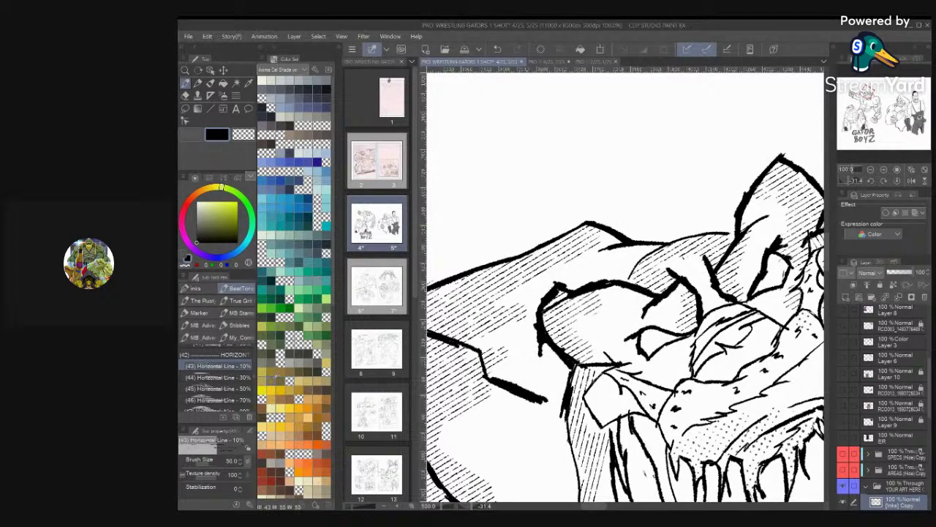
Deepen the shading on the big gator's forehead and the back of its head with the Horizontal Line - 30% brush
left_click(217, 377)
mouse_move(651, 277)
left_mouse_down()
mouse_move(644, 280)
mouse_move(658, 284)
left_mouse_up()
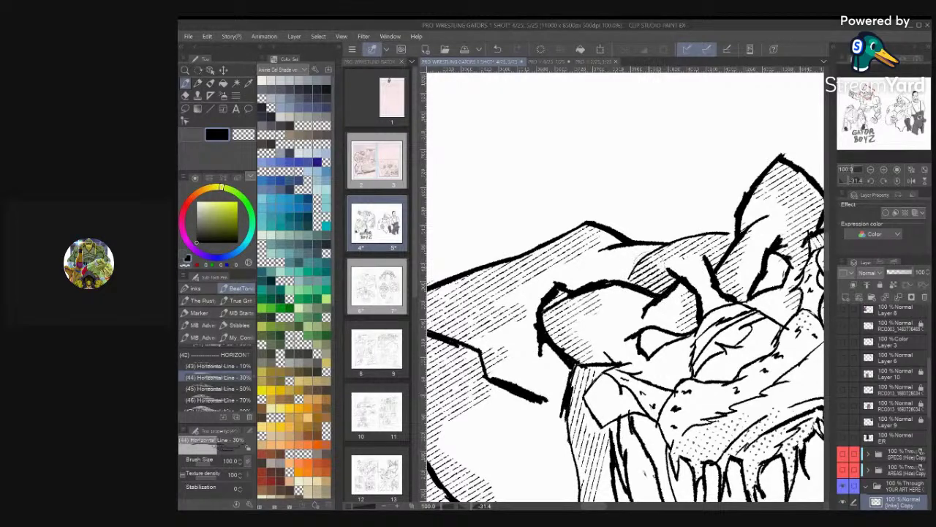
mouse_move(731, 263)
left_mouse_down()
mouse_move(707, 234)
mouse_move(689, 231)
left_mouse_up()
scroll(703, 245, "down", 2)
scroll(704, 245, "up", 1)
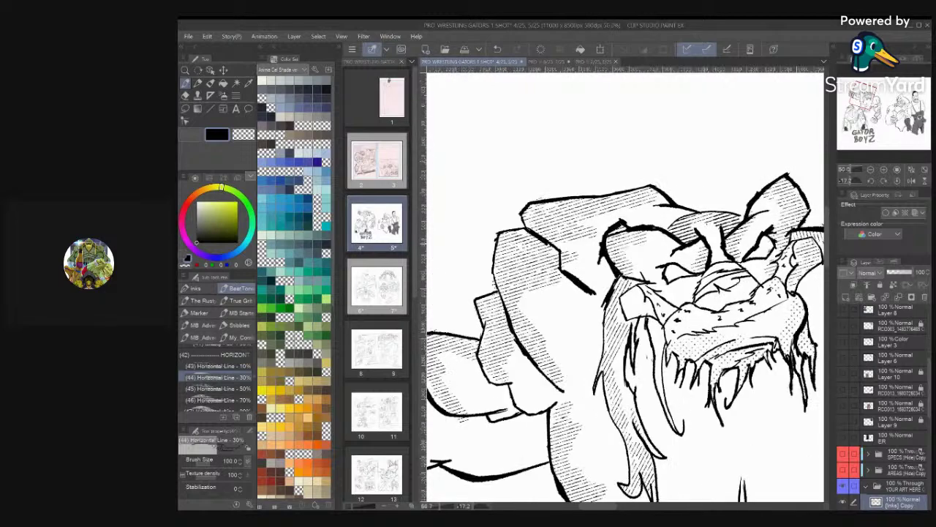
mouse_move(652, 213)
left_mouse_down()
mouse_move(620, 185)
mouse_move(563, 196)
left_mouse_up()
left_click_drag(584, 223, 544, 197)
mouse_move(561, 220)
left_mouse_down()
mouse_move(526, 202)
mouse_move(572, 210)
mouse_move(555, 206)
mouse_move(648, 191)
mouse_move(665, 201)
mouse_move(654, 190)
left_mouse_up()
Add darker hatching along the big gator's forehead and outer brow ridge with the Horizontal Line - 50% brush
left_click(218, 388)
mouse_move(698, 227)
left_mouse_down()
mouse_move(737, 223)
mouse_move(729, 211)
left_mouse_up()
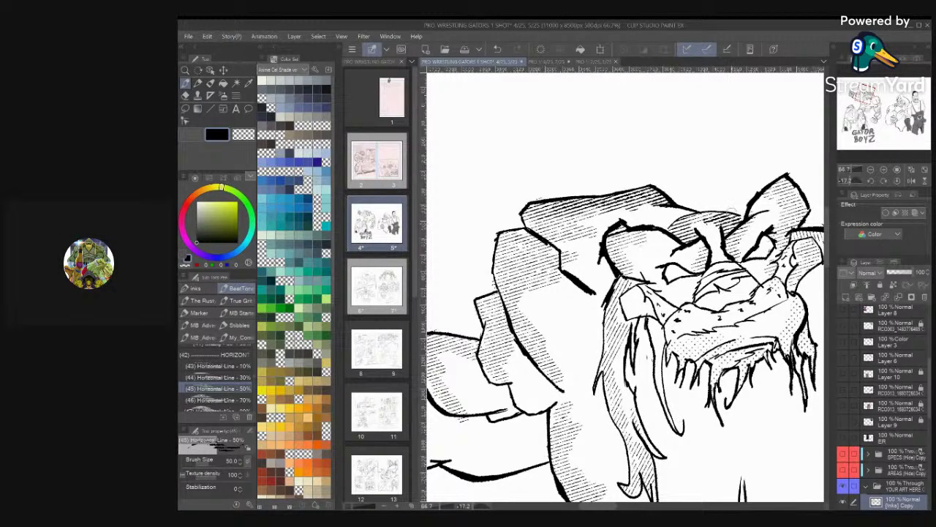
scroll(731, 248, "down", 2)
scroll(731, 293, "up", 2)
left_click_drag(648, 256, 625, 272)
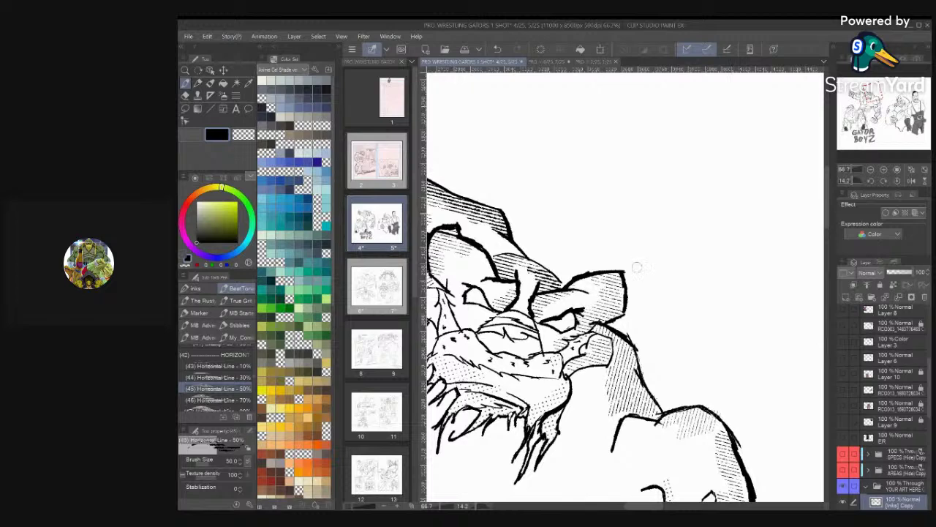
Enlarge the Horizontal Line - 50% brush to a size of 120
scroll(626, 287, "down", 4)
scroll(626, 287, "up", 1)
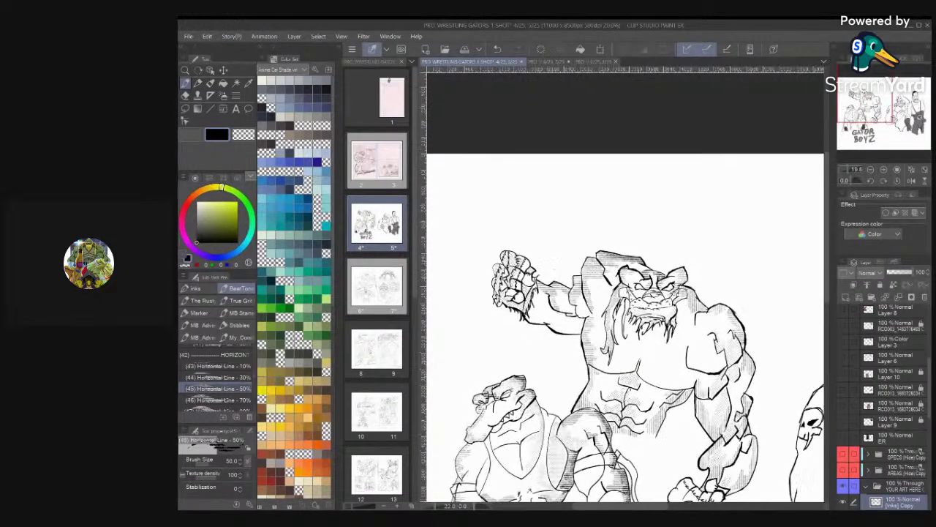
key("]")
key("]")
key("]")
key("]")
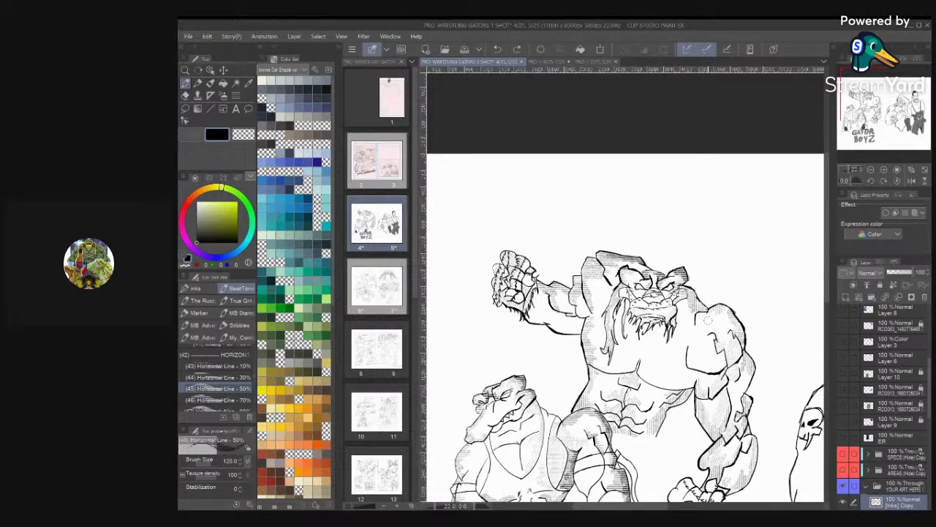
Find the Vertical Line - 30% brush among the BeatTone brushes and hatch the big gator's neck and the top of its shoulder
left_click(377, 474)
scroll(216, 376, "down", 6)
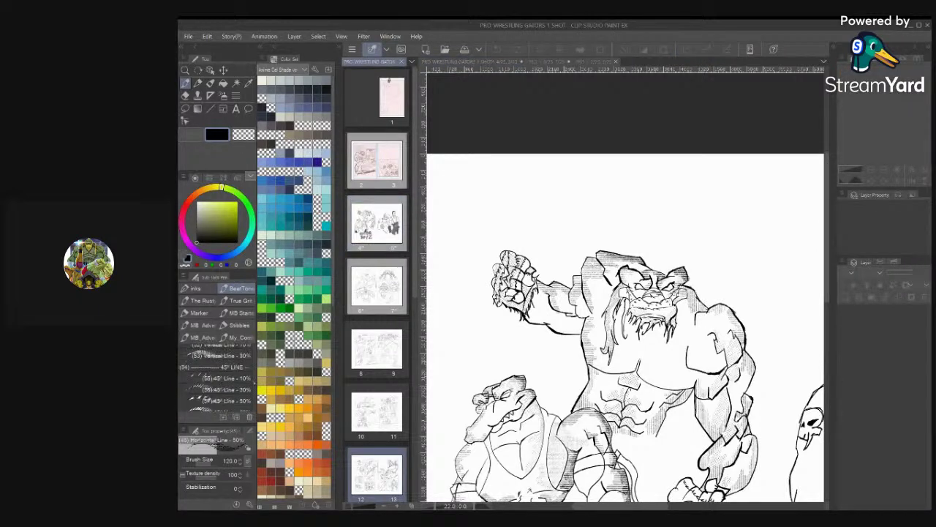
scroll(216, 376, "down", 5)
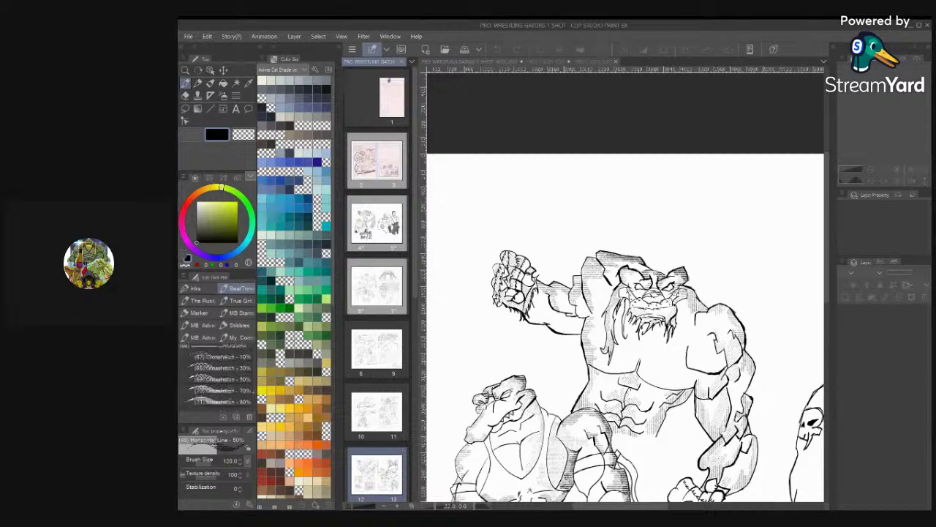
scroll(216, 377, "down", 6)
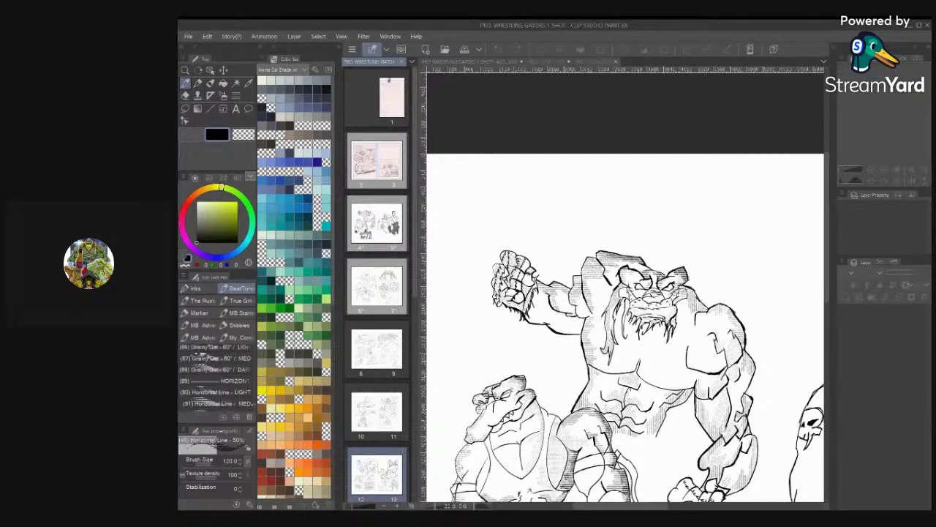
scroll(216, 377, "up", 6)
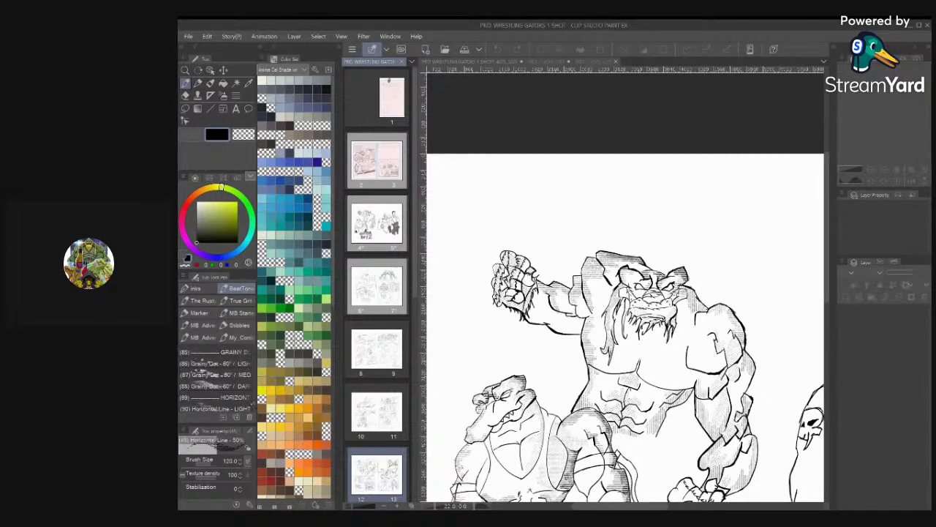
scroll(199, 383, "up", 4)
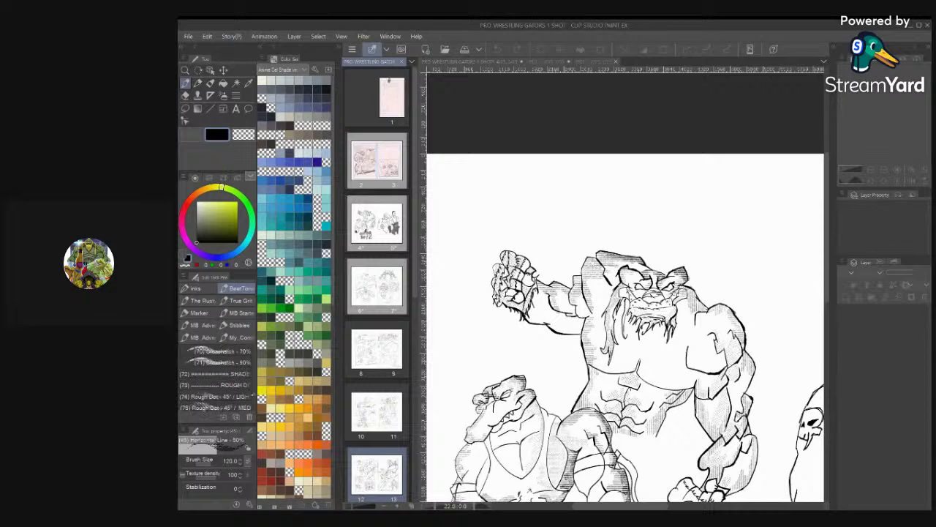
scroll(216, 377, "up", 3)
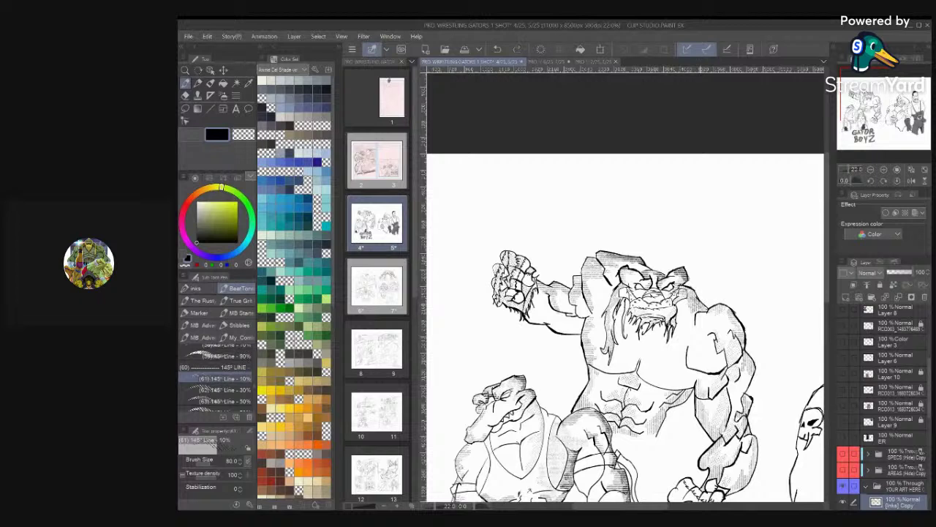
scroll(216, 377, "up", 4)
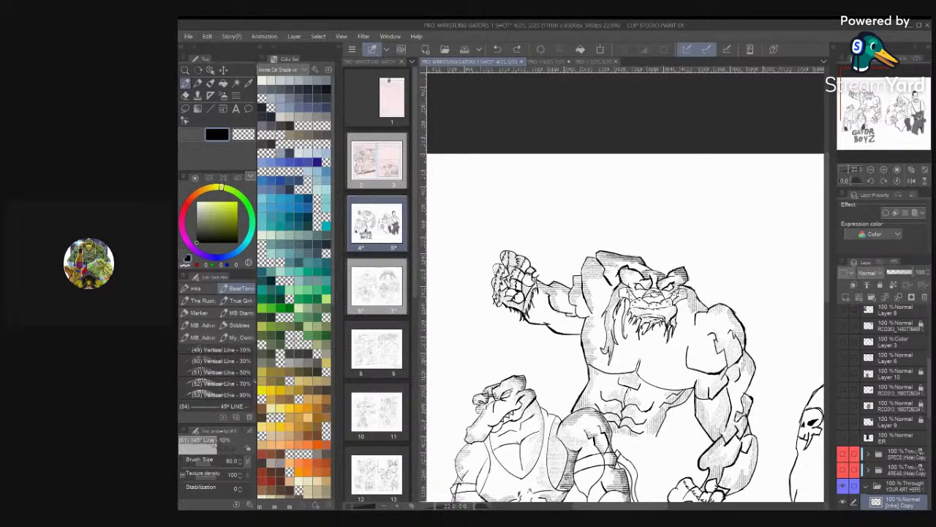
left_click(220, 361)
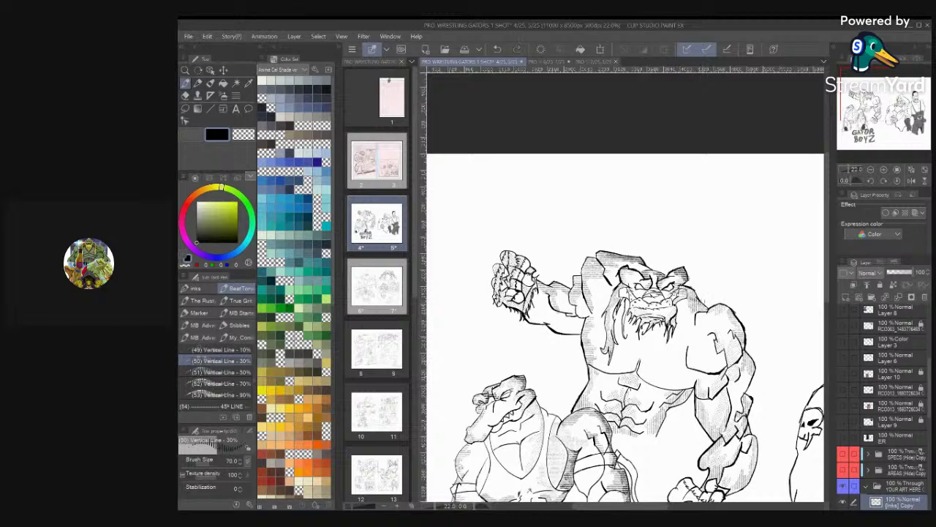
scroll(724, 297, "up", 4)
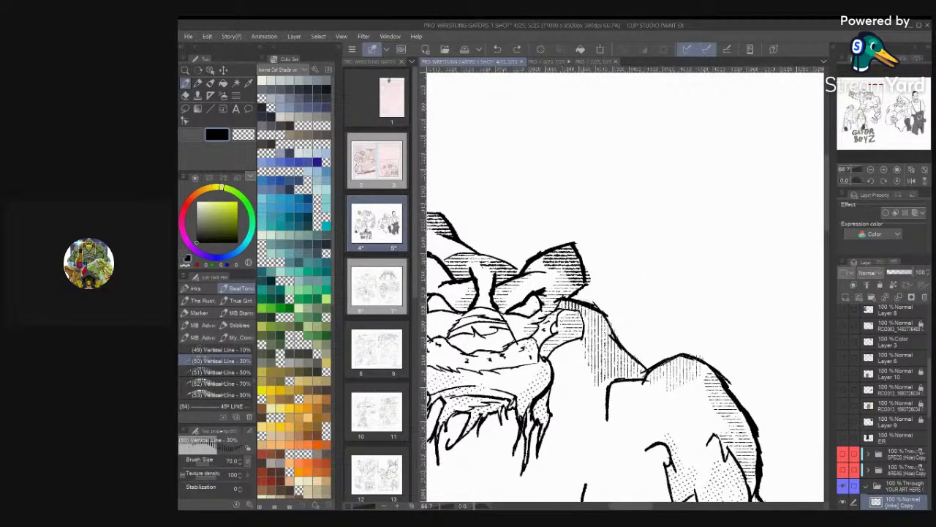
mouse_move(582, 306)
left_mouse_down()
mouse_move(606, 339)
mouse_move(594, 337)
mouse_move(636, 376)
mouse_move(699, 354)
mouse_move(697, 371)
left_mouse_up()
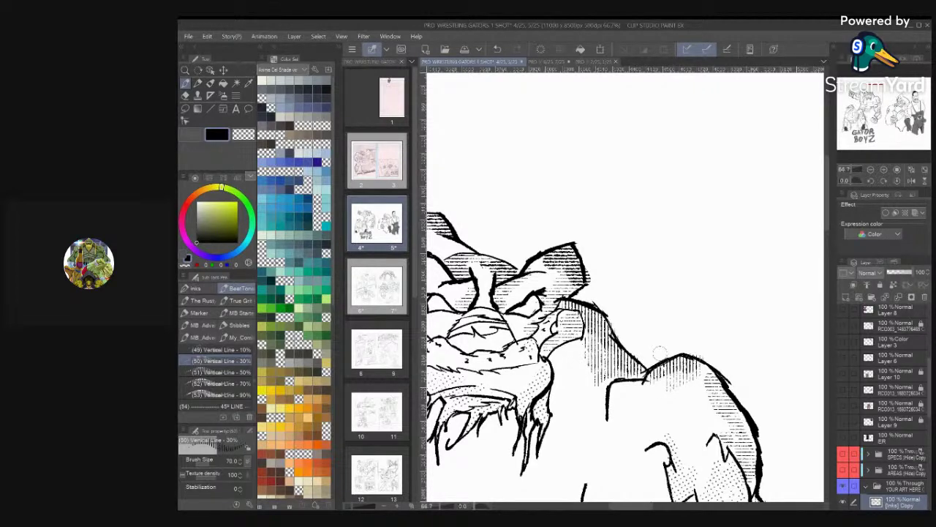
Darken the contour edges of the big gator's shoulder and neck with short strokes of the Vertical Line - 50% brush
left_click(219, 371)
mouse_move(720, 387)
left_mouse_down()
mouse_move(693, 368)
mouse_move(696, 392)
left_mouse_up()
mouse_move(673, 357)
left_mouse_down()
mouse_move(685, 373)
mouse_move(648, 384)
left_mouse_up()
left_click_drag(629, 370, 635, 386)
mouse_move(613, 368)
left_mouse_down()
mouse_move(623, 385)
mouse_move(640, 373)
left_mouse_up()
left_click_drag(621, 357, 626, 365)
left_click_drag(611, 337, 622, 360)
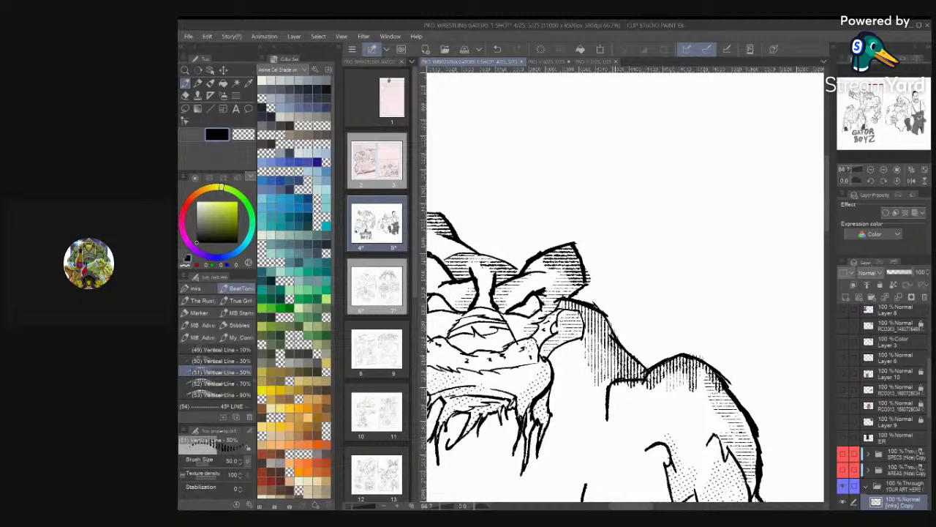
left_click_drag(599, 318, 610, 348)
mouse_move(586, 309)
left_mouse_down()
mouse_move(604, 326)
mouse_move(583, 318)
left_mouse_up()
mouse_move(568, 301)
left_mouse_down()
mouse_move(576, 313)
mouse_move(569, 310)
left_mouse_up()
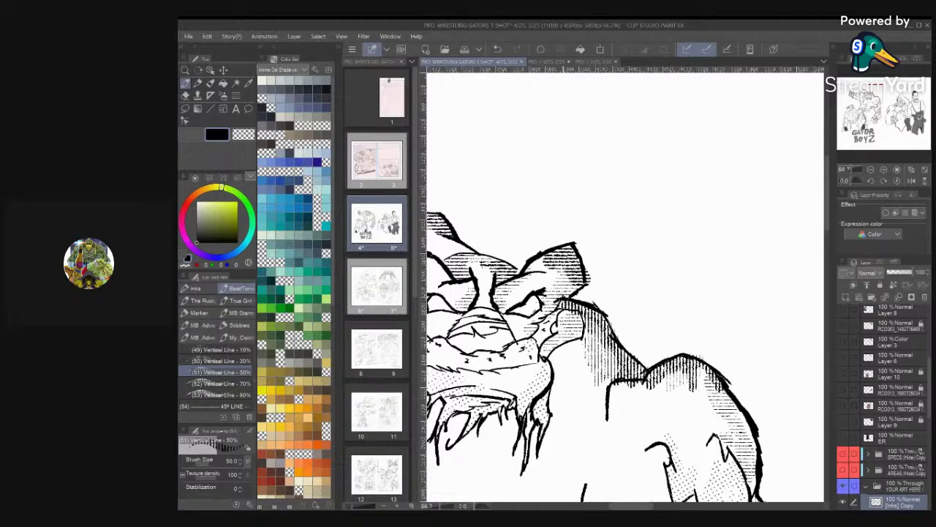
scroll(626, 287, "down", 5)
scroll(625, 287, "up", 2)
scroll(625, 287, "down", 3)
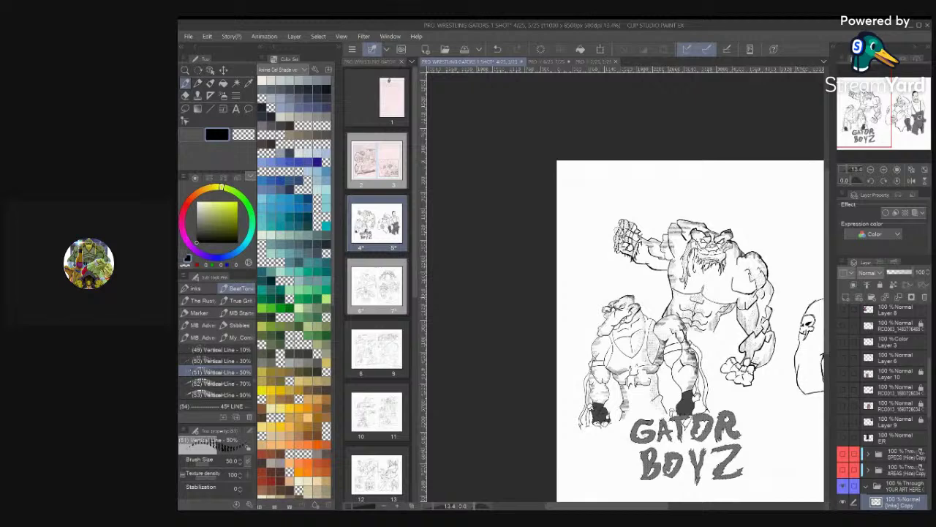
scroll(625, 286, "up", 3)
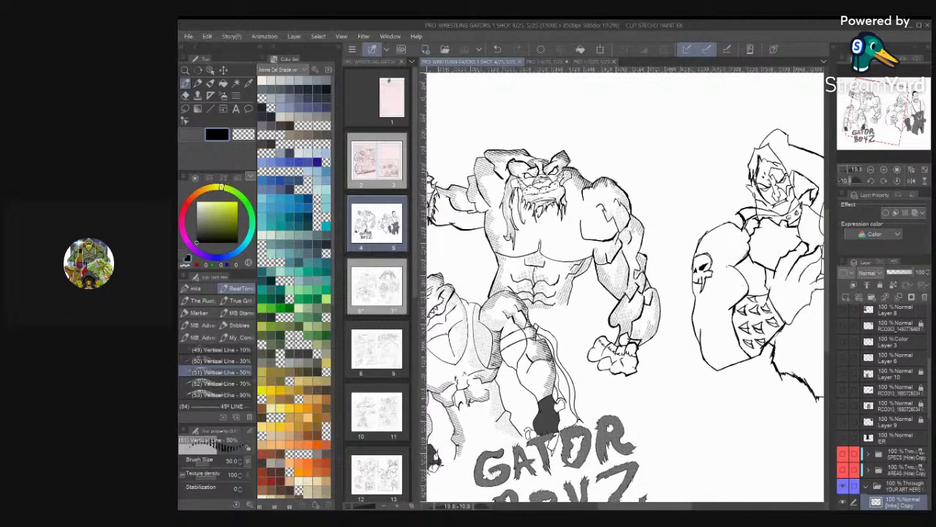
Darken the contour edges of the big gator's lowered forearm and elbow plates with the Vertical Line - 50% brush and save the spread
scroll(651, 336, "up", 2)
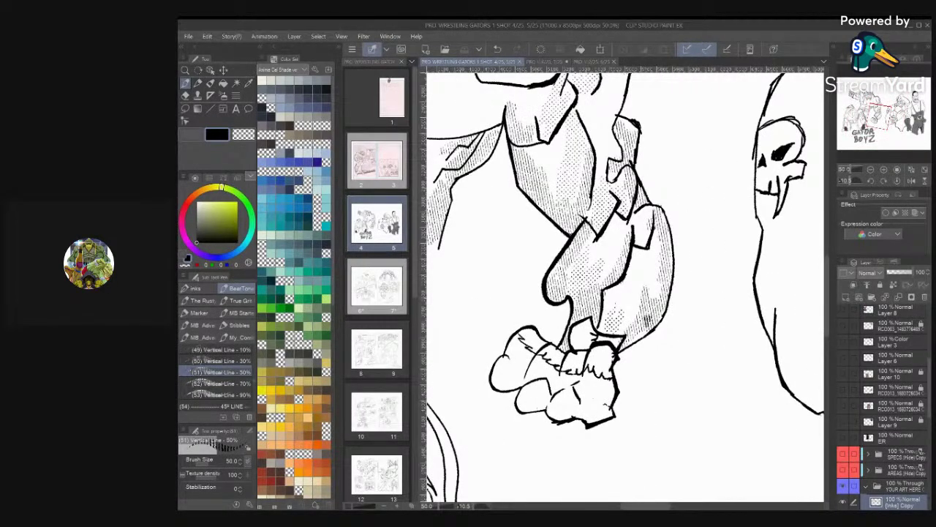
left_click_drag(649, 327, 632, 342)
left_click_drag(662, 310, 668, 230)
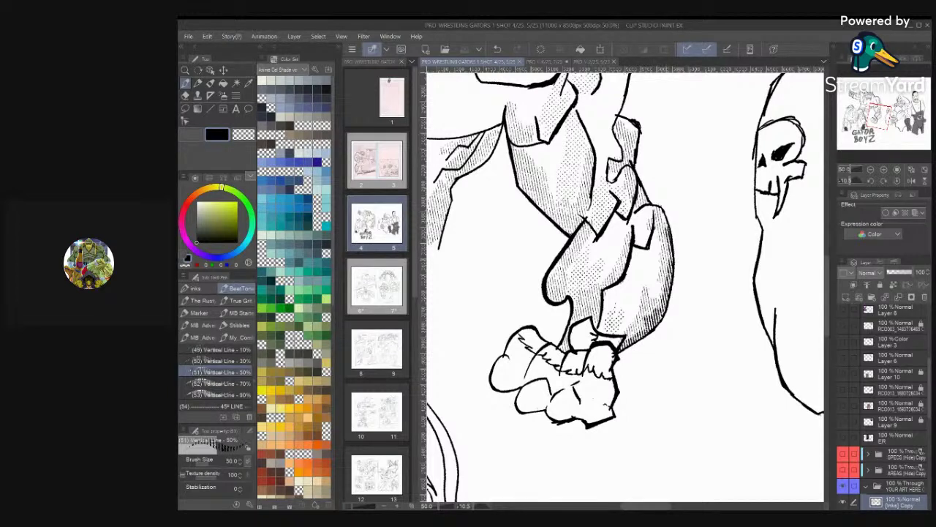
left_click_drag(638, 192, 644, 199)
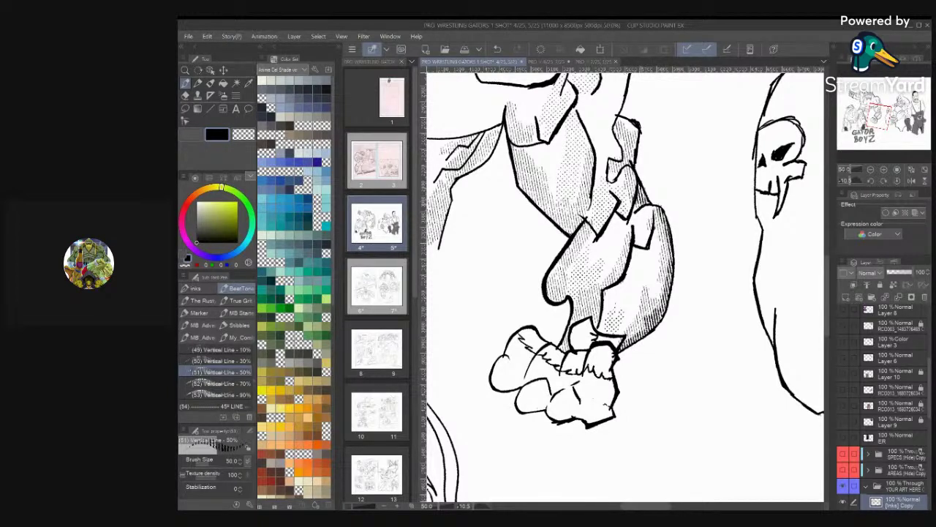
left_click_drag(634, 153, 636, 133)
mouse_move(630, 158)
left_mouse_down()
mouse_move(613, 164)
mouse_move(629, 209)
mouse_move(620, 215)
left_mouse_up()
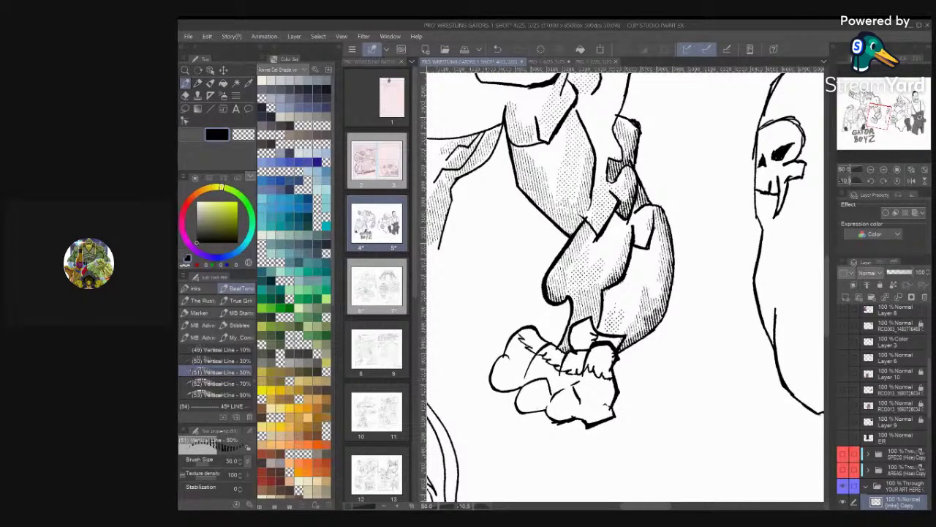
left_click_drag(571, 321, 601, 310)
scroll(605, 287, "down", 10)
scroll(605, 286, "up", 3)
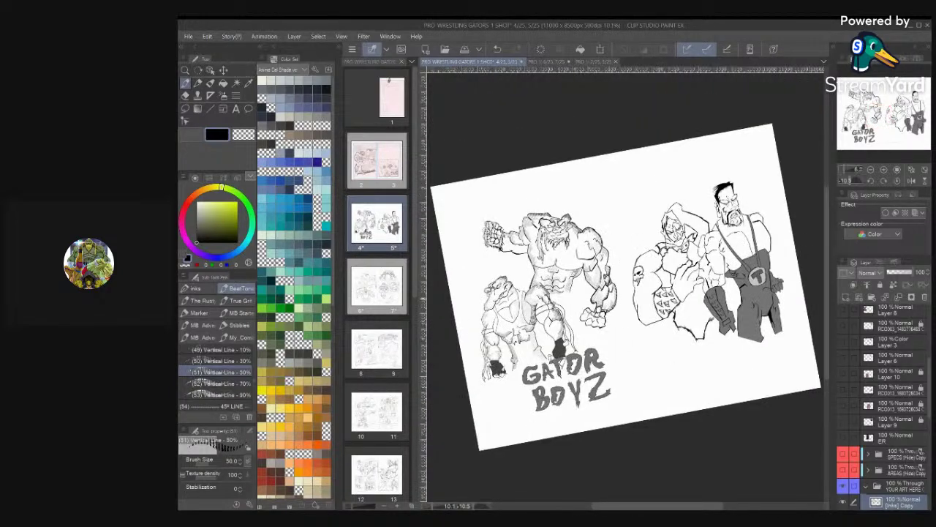
key("ctrl+s")
Straighten the canvas rotation and hatch the edge of the big gator's waist beside the abs with the Vertical Line - 50% brush
scroll(605, 264, "up", 1)
key("ctrl+@")
scroll(605, 263, "up", 2)
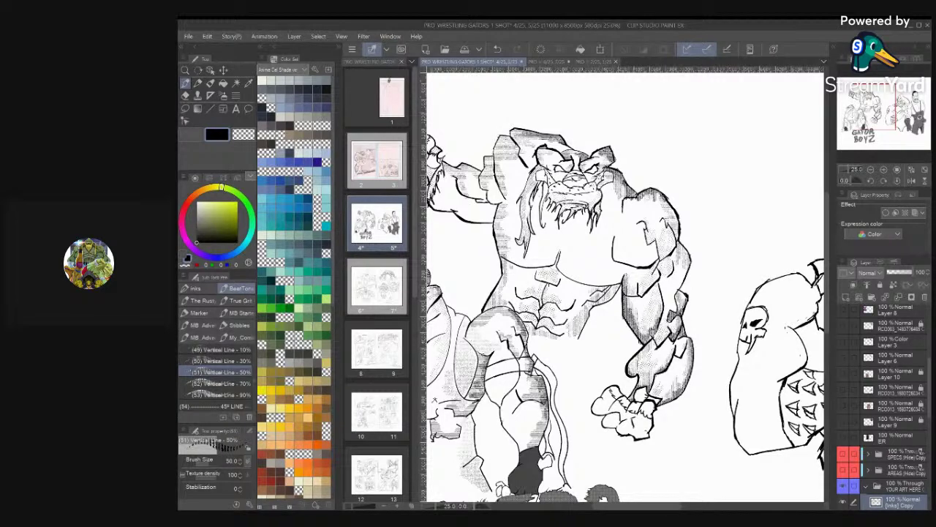
scroll(541, 249, "up", 3)
left_click_drag(693, 262, 692, 277)
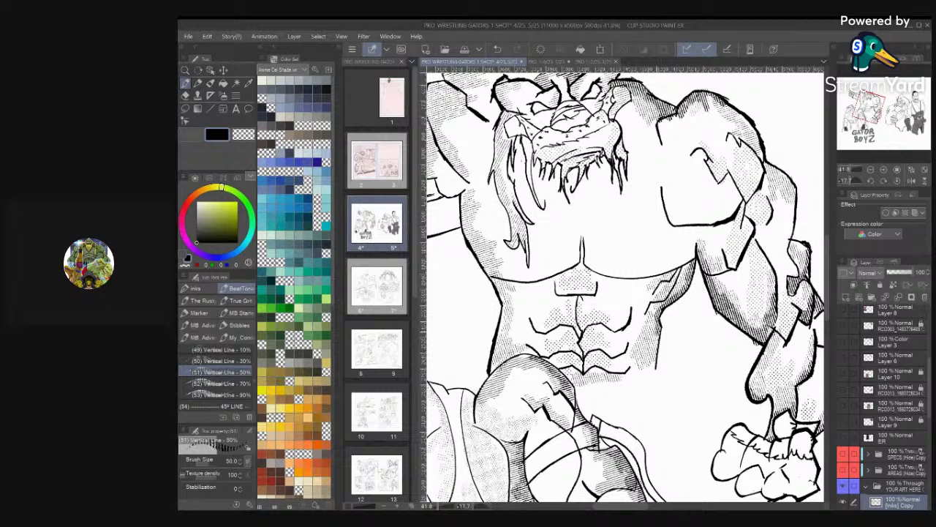
mouse_move(658, 329)
left_mouse_down()
mouse_move(655, 358)
mouse_move(642, 365)
left_mouse_up()
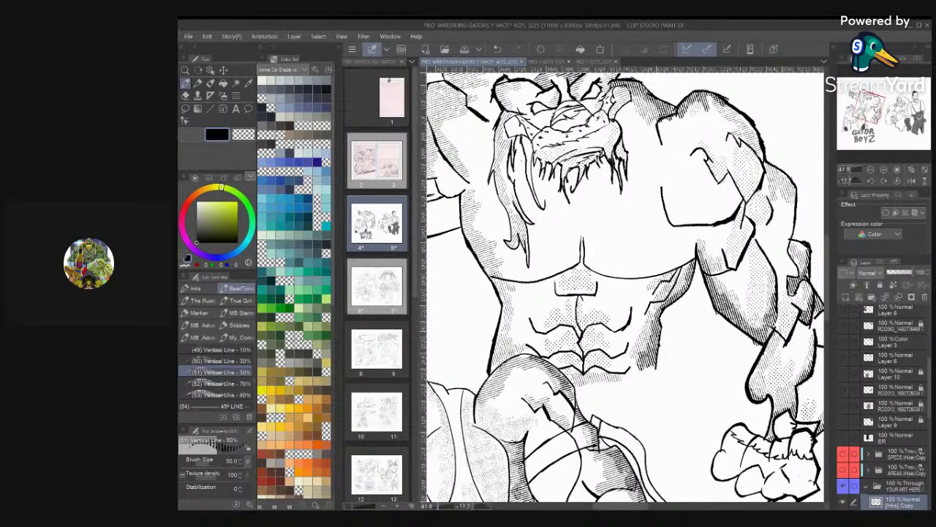
scroll(624, 285, "down", 6)
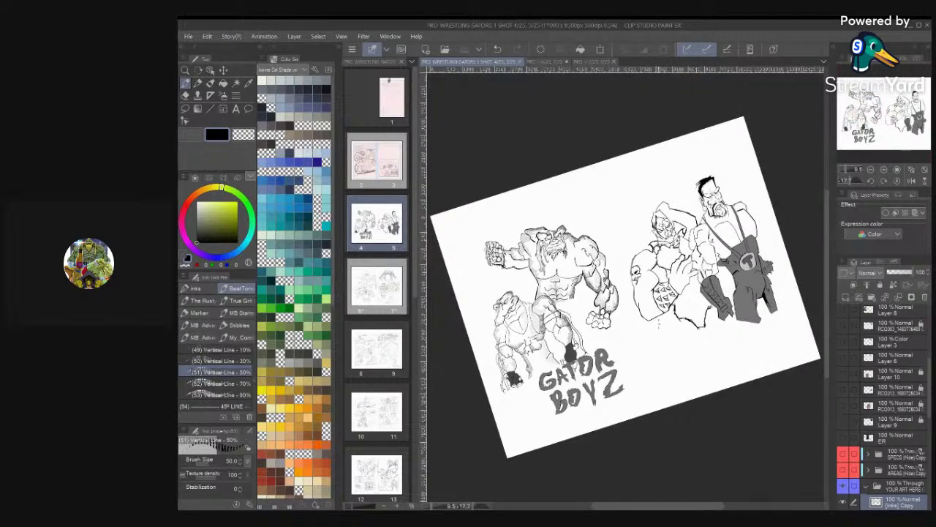
scroll(556, 249, "up", 6)
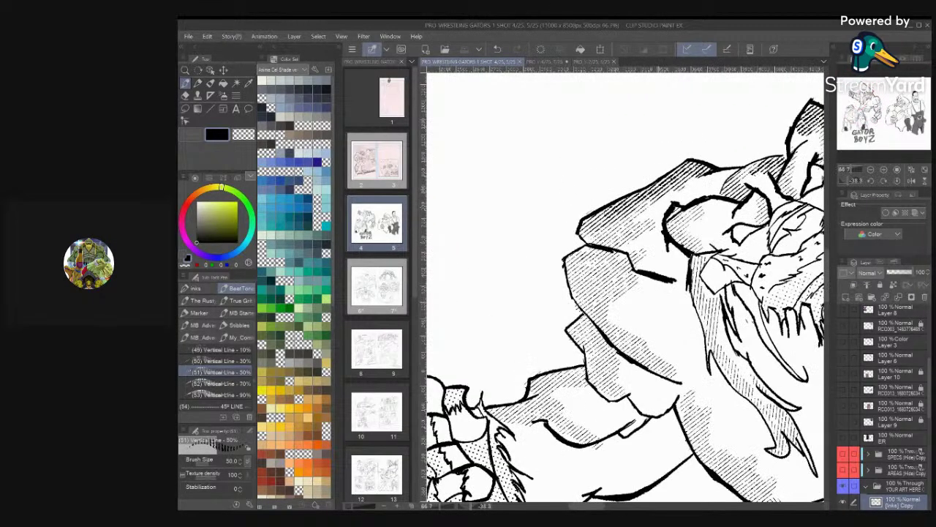
left_click_drag(596, 229, 587, 241)
key("ctrl+z")
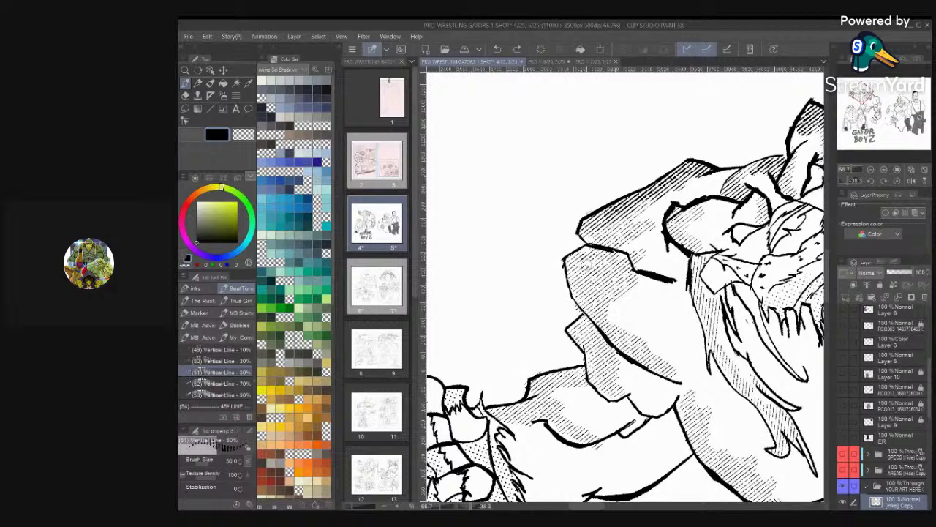
Look through the BeatTone line brushes and select the 45° Line - MED brush
scroll(218, 377, "down", 2)
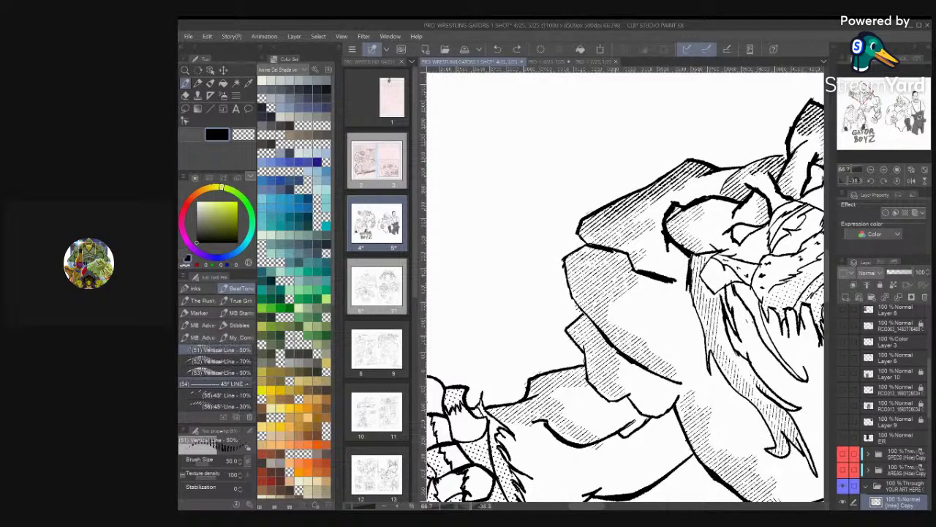
left_click(220, 395)
left_click(219, 406)
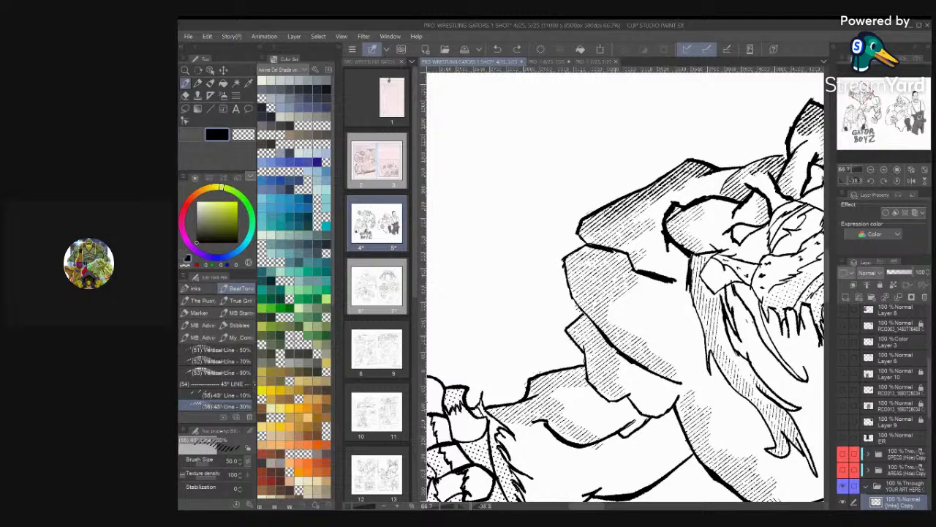
scroll(220, 380, "down", 4)
left_click(220, 367)
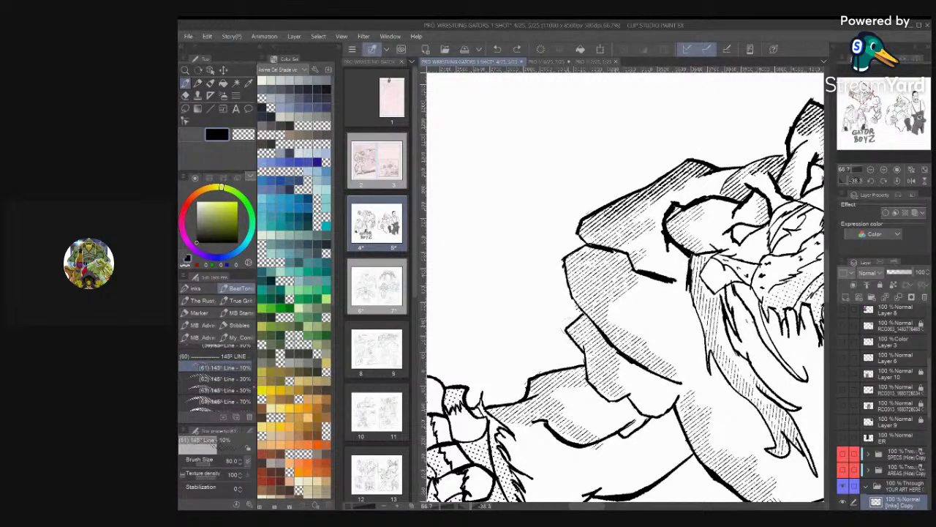
scroll(199, 363, "down", 8)
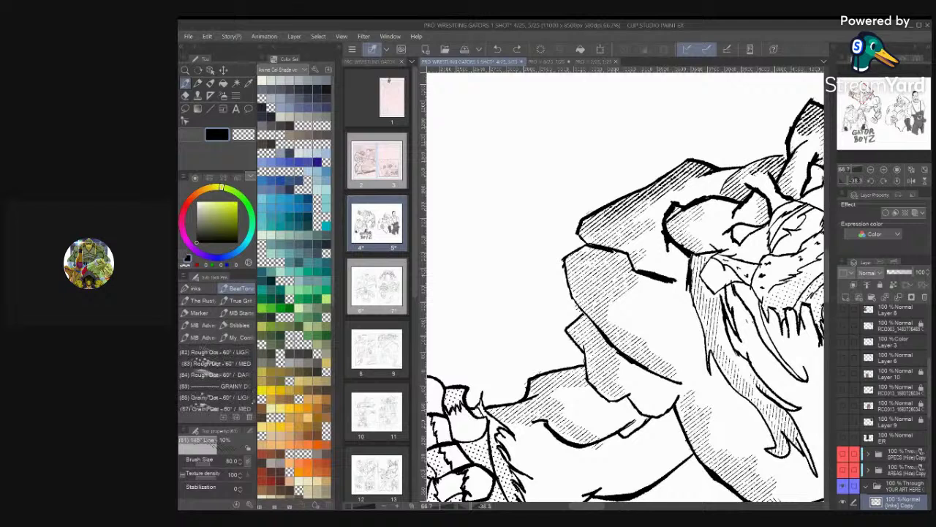
scroll(199, 364, "down", 8)
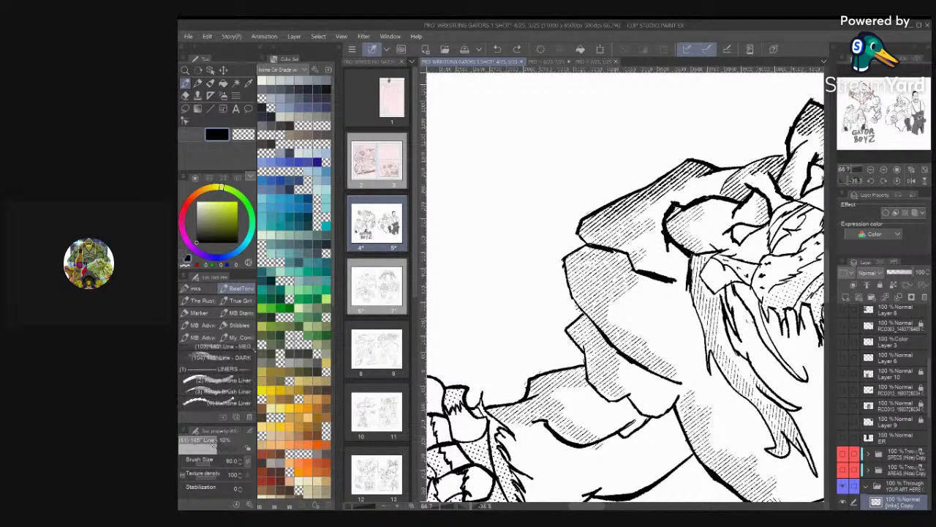
scroll(199, 364, "up", 3)
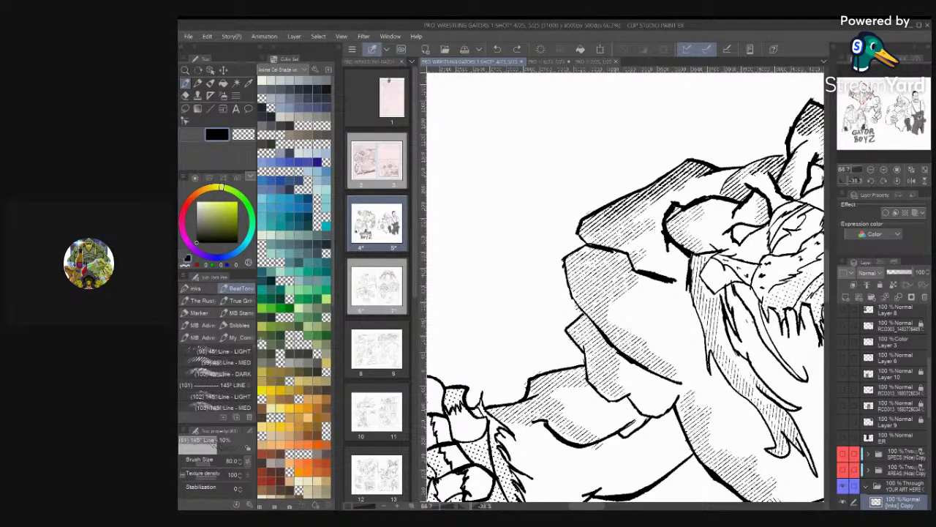
left_click(219, 362)
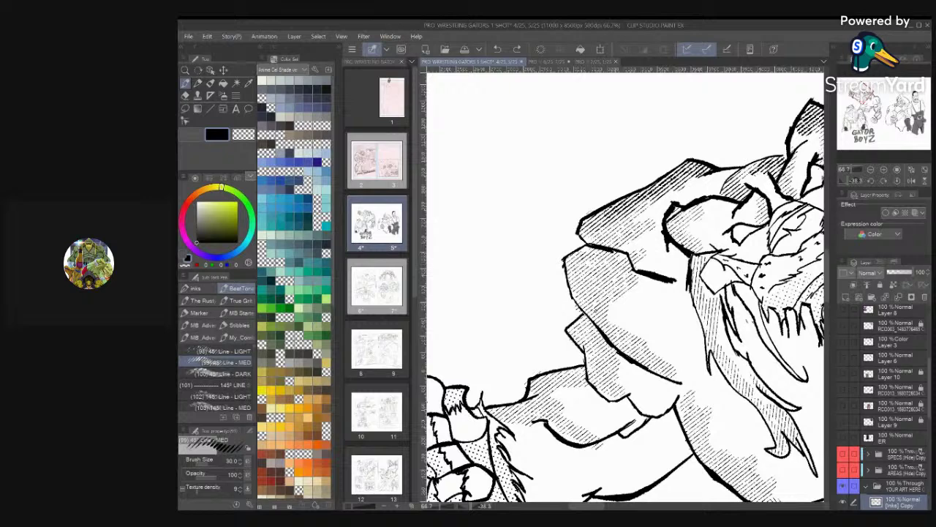
Select the Clean - 45° / 10% dot brush and add dot tone to the big gator's lower shoulder and upper arm
key("ctrl+0")
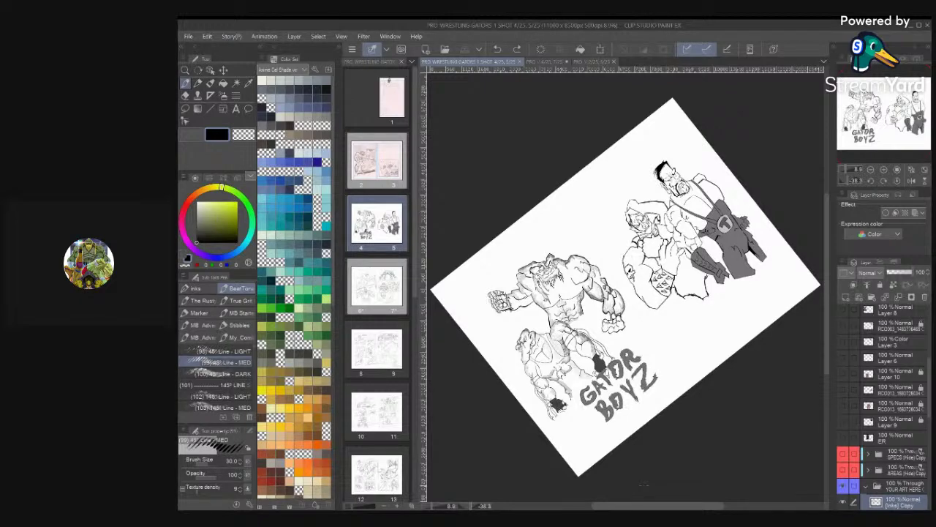
scroll(625, 285, "up", 10)
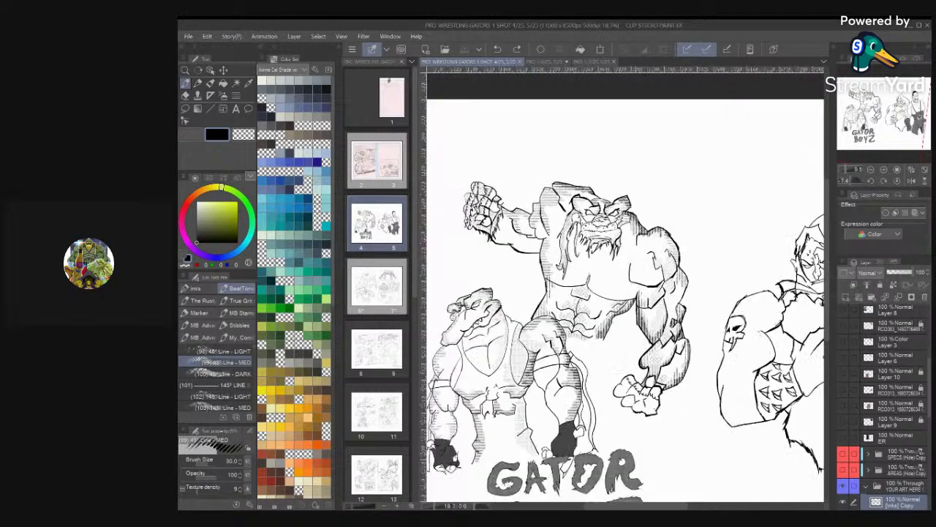
scroll(625, 285, "down", 3)
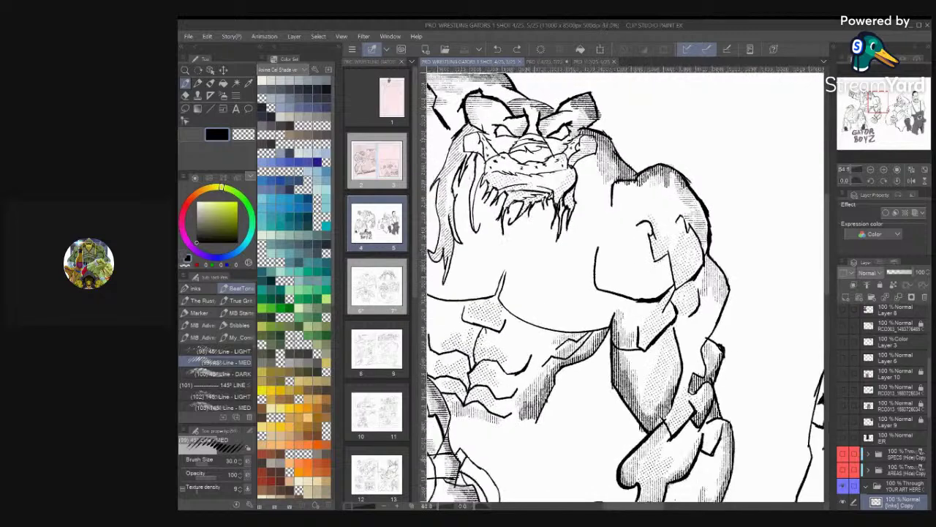
scroll(217, 374, "down", 3)
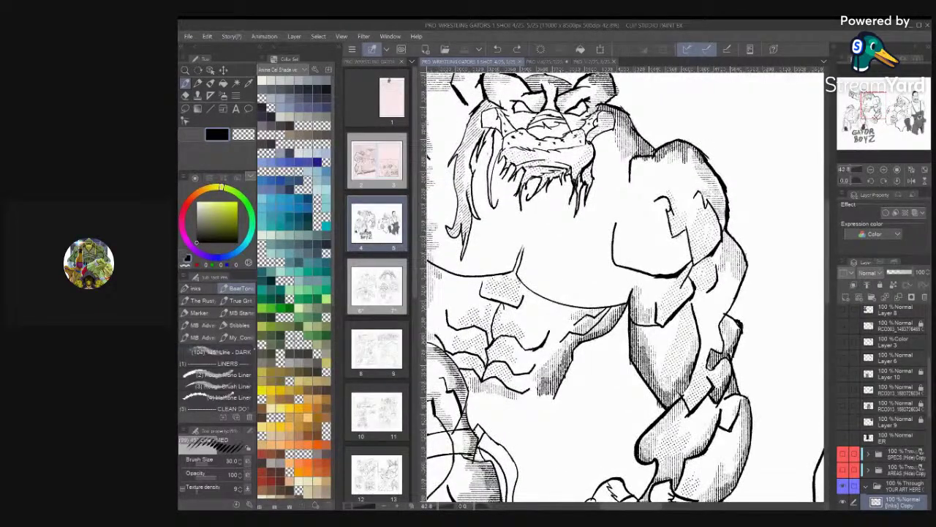
scroll(216, 379, "up", 3)
scroll(217, 377, "down", 5)
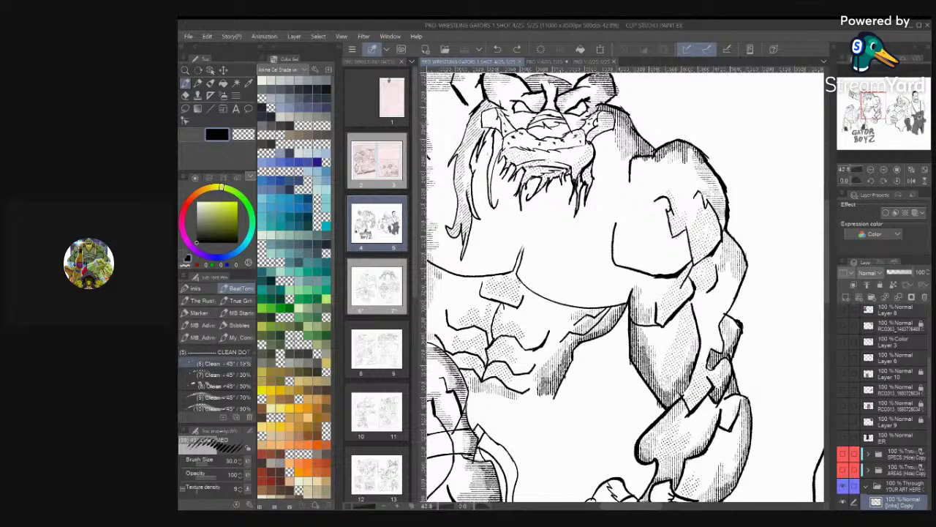
left_click(219, 364)
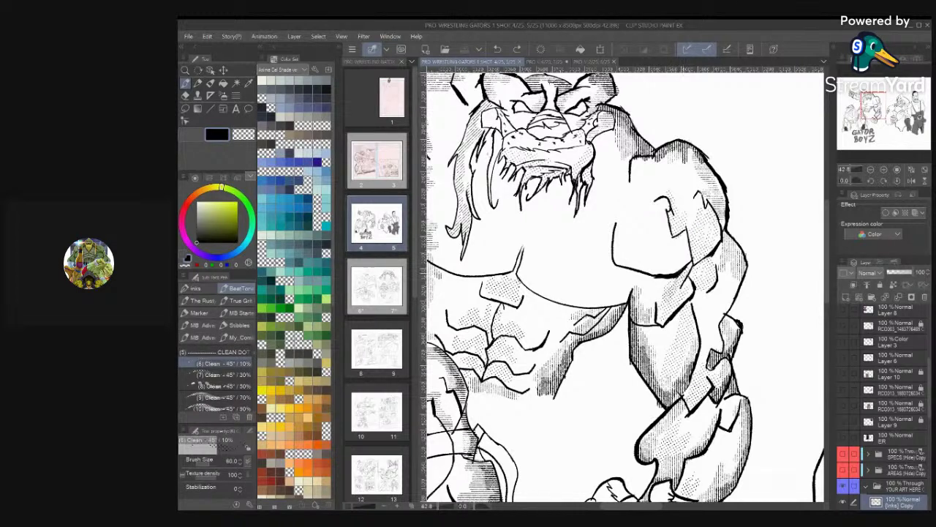
mouse_move(673, 279)
left_mouse_down()
mouse_move(647, 279)
mouse_move(700, 270)
left_mouse_up()
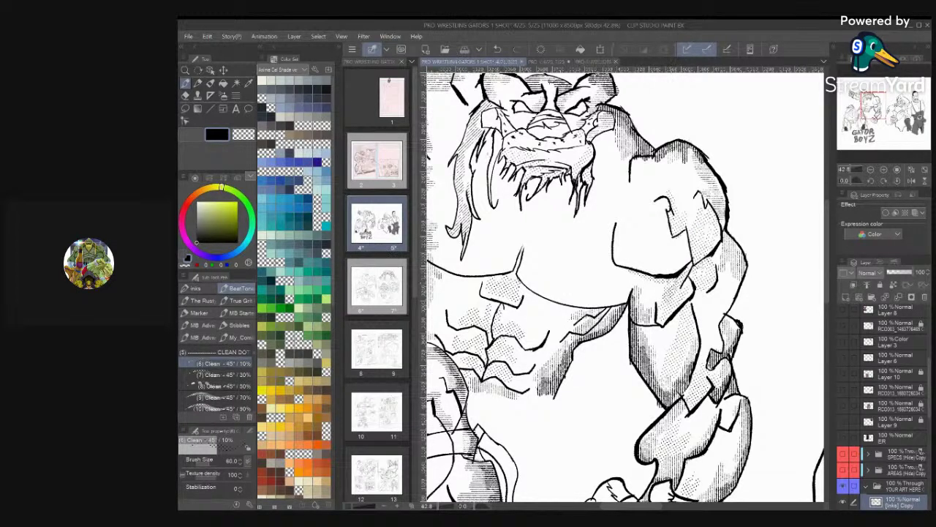
mouse_move(700, 289)
left_mouse_down()
mouse_move(690, 345)
mouse_move(677, 376)
mouse_move(662, 382)
left_mouse_up()
Add dot tone across the big gator's muzzle and upper jaw with the Clean - 45° / 10% brush
left_click_drag(607, 245, 673, 384)
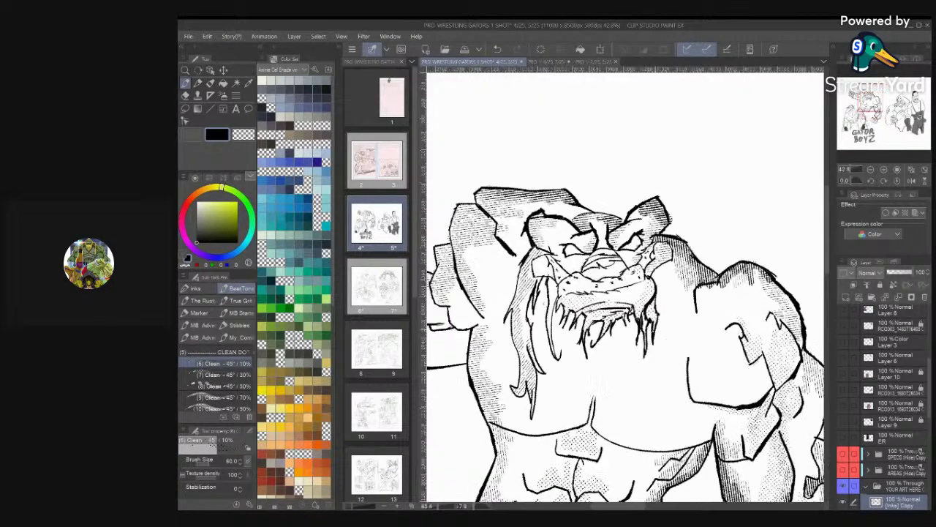
scroll(622, 271, "up", 5)
mouse_move(699, 301)
left_mouse_down()
mouse_move(696, 362)
mouse_move(688, 354)
mouse_move(630, 404)
mouse_move(621, 379)
mouse_move(588, 381)
mouse_move(640, 364)
mouse_move(640, 351)
mouse_move(516, 362)
mouse_move(501, 315)
mouse_move(521, 356)
left_mouse_up()
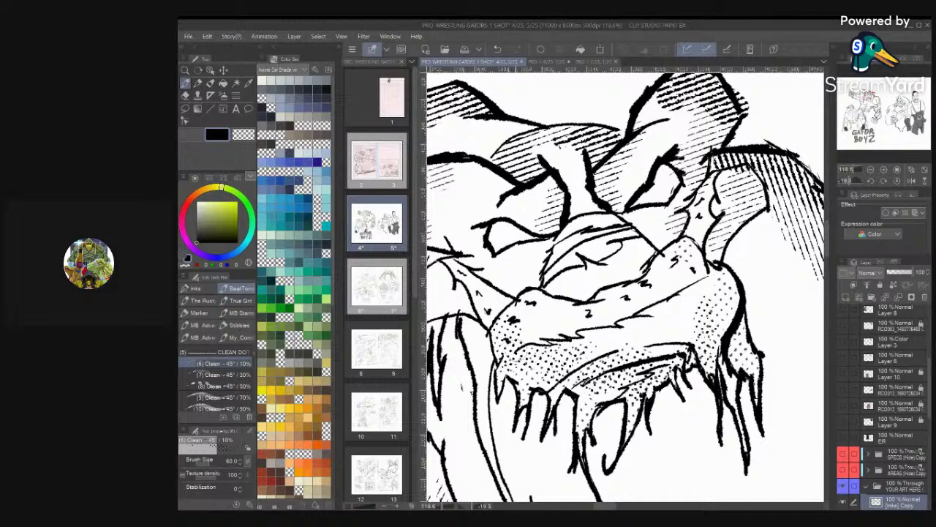
Examine the tone shading on the big gator's face, torso and arms from close up and from a distance
scroll(625, 287, "down", 5)
scroll(731, 256, "up", 3)
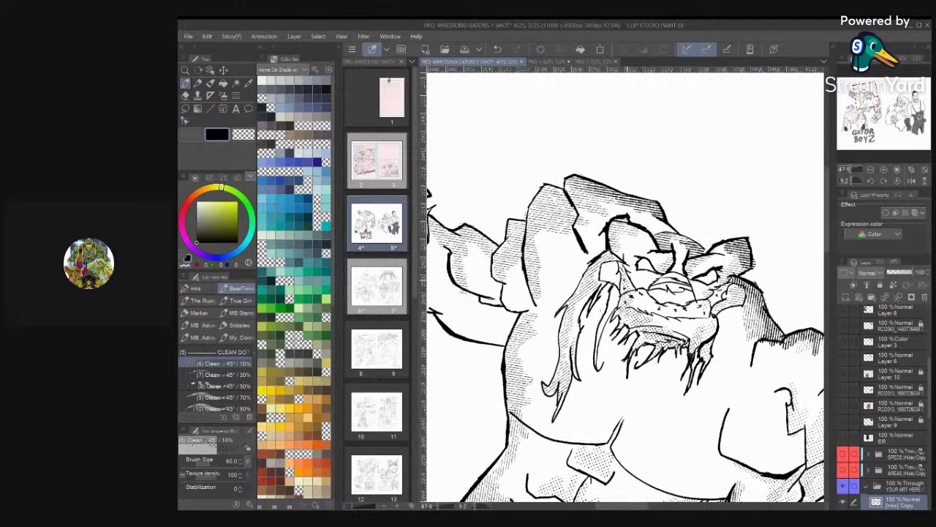
scroll(626, 288, "down", 3)
scroll(563, 234, "up", 5)
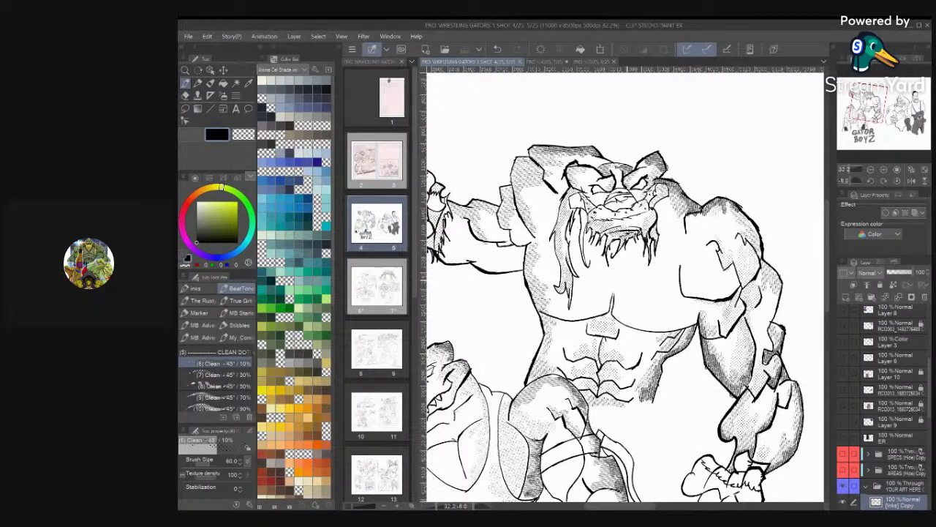
scroll(658, 342, "up", 3)
scroll(673, 351, "down", 7)
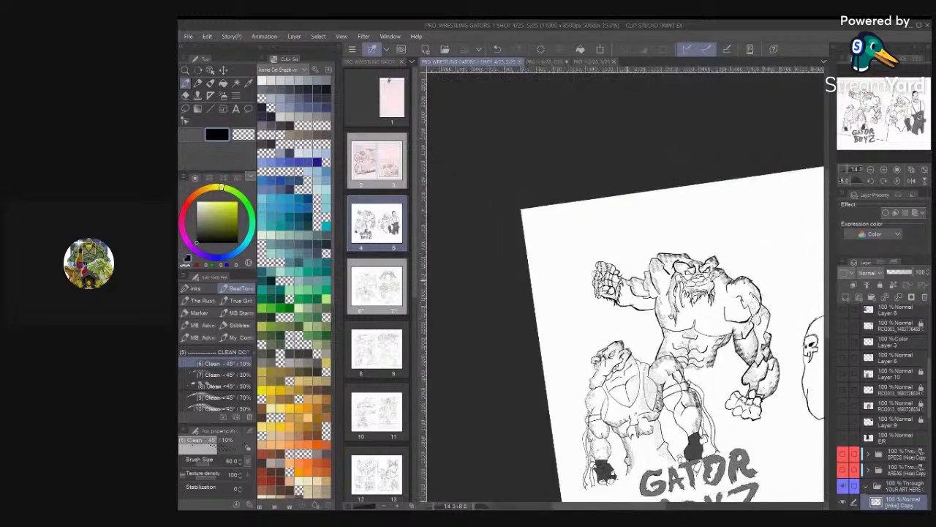
scroll(673, 322, "up", 3)
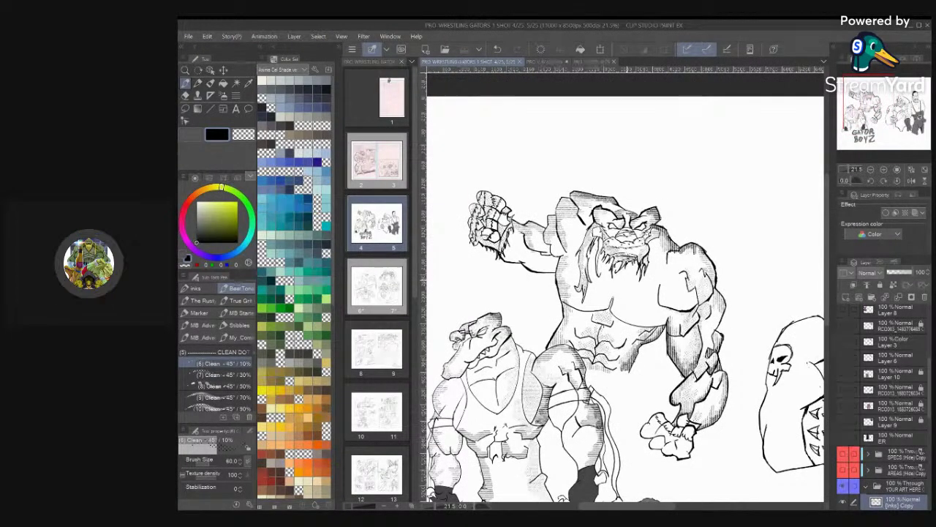
scroll(625, 285, "up", 4)
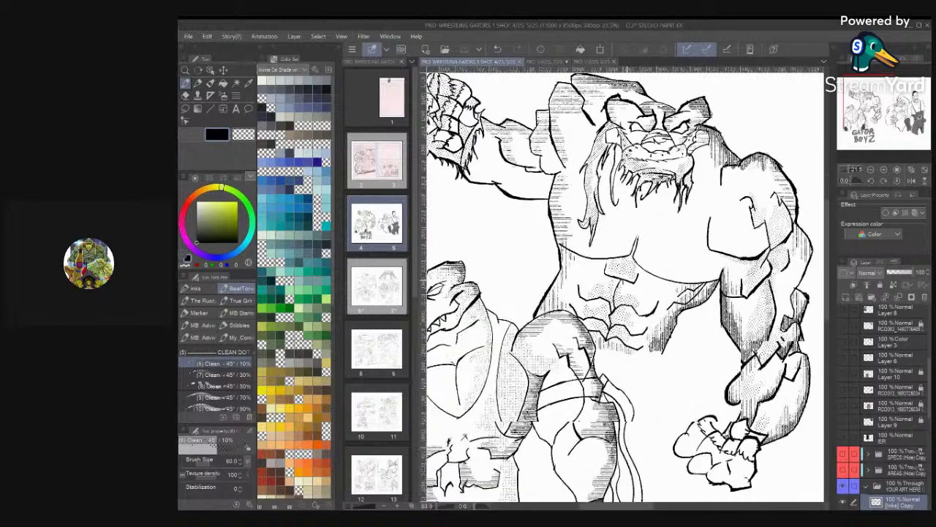
Add Clean - 45° / 10% dot tone around the big gator's eyes, inner brows and snout bridge, then view the whole spread
scroll(626, 285, "up", 2)
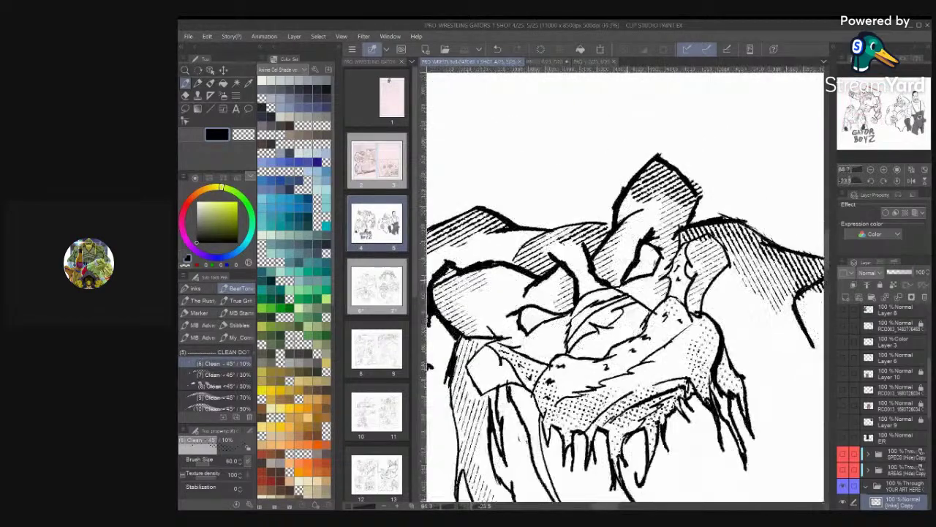
left_click_drag(623, 260, 616, 267)
mouse_move(545, 294)
left_mouse_down()
mouse_move(550, 305)
mouse_move(558, 282)
mouse_move(508, 311)
left_mouse_up()
mouse_move(563, 320)
left_mouse_down()
mouse_move(552, 332)
mouse_move(560, 341)
left_mouse_up()
mouse_move(642, 282)
left_mouse_down()
mouse_move(635, 289)
mouse_move(645, 293)
left_mouse_up()
mouse_move(627, 250)
left_mouse_down()
mouse_move(605, 259)
mouse_move(618, 258)
left_mouse_up()
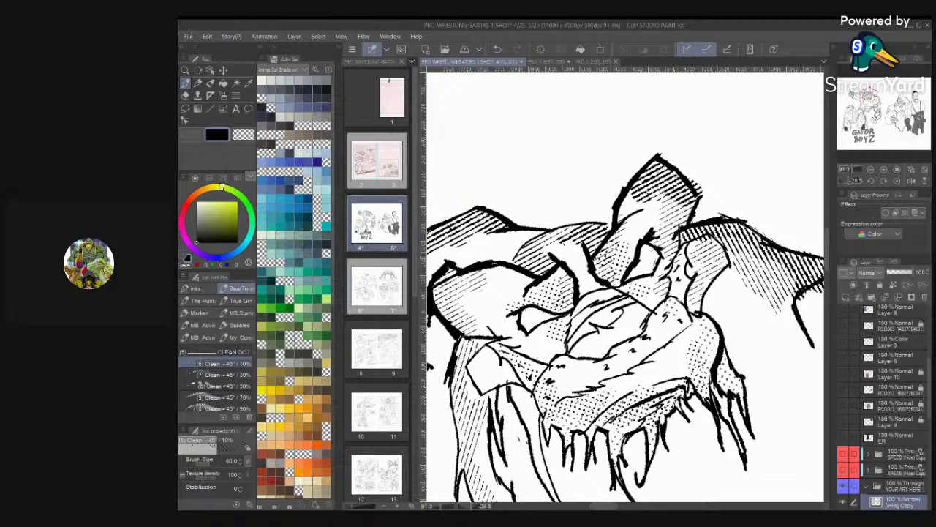
key("ctrl+0")
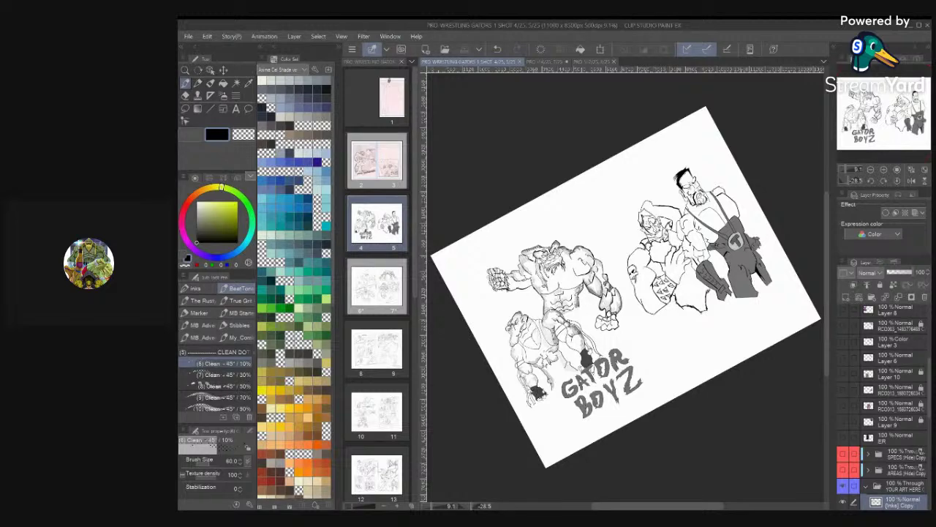
Examine the toned gators against the whole spread from a distance and from mid-range
scroll(600, 263, "up", 5)
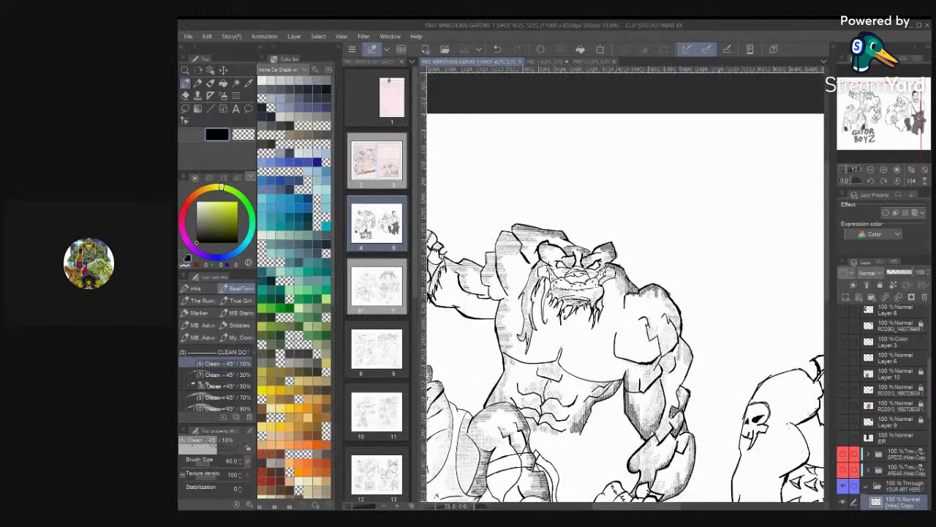
scroll(626, 293, "down", 5)
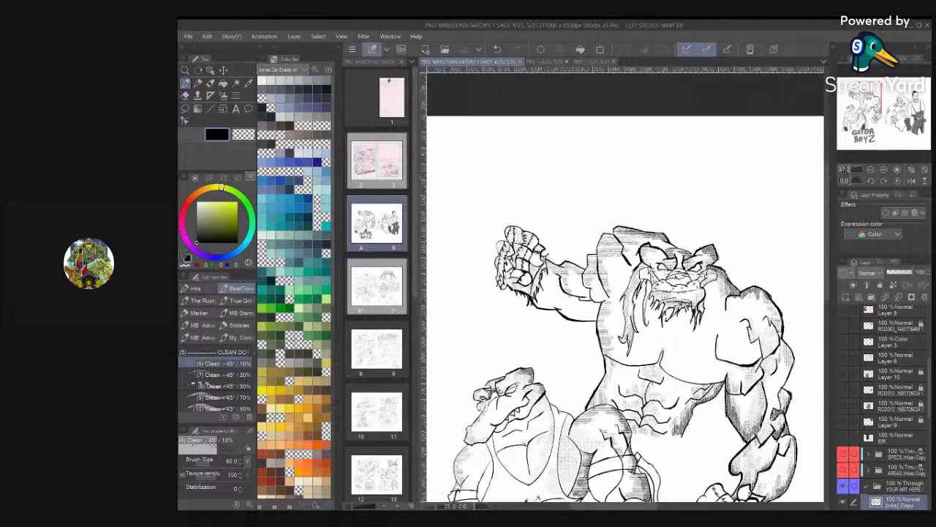
scroll(691, 270, "down", 5)
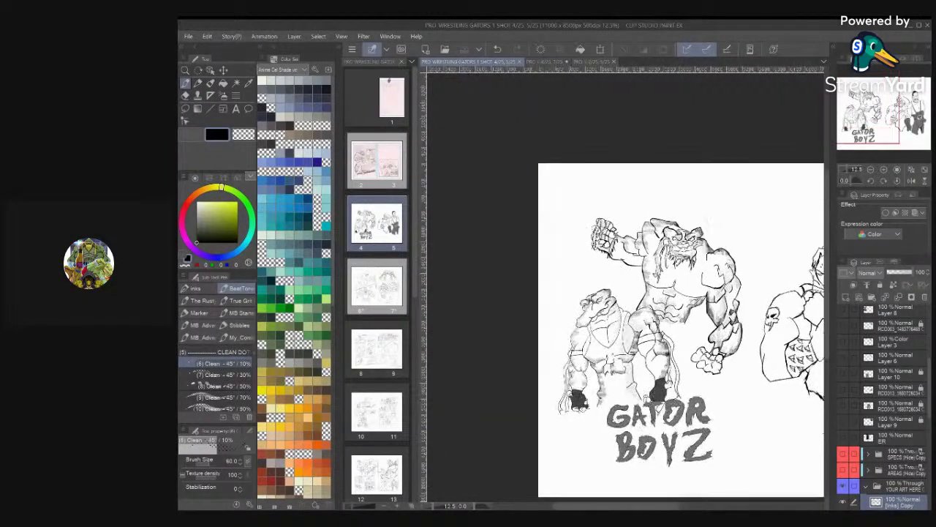
key("ctrl+0")
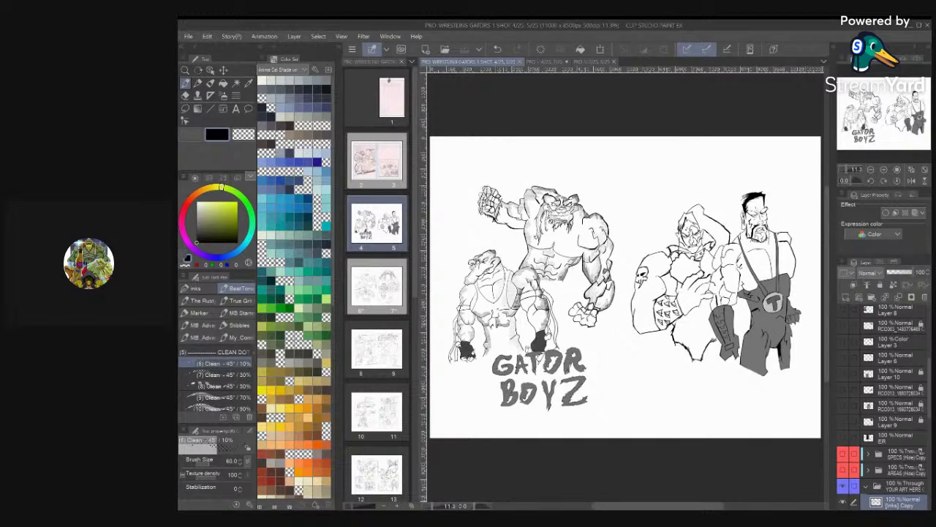
scroll(526, 234, "up", 5)
scroll(527, 234, "down", 2)
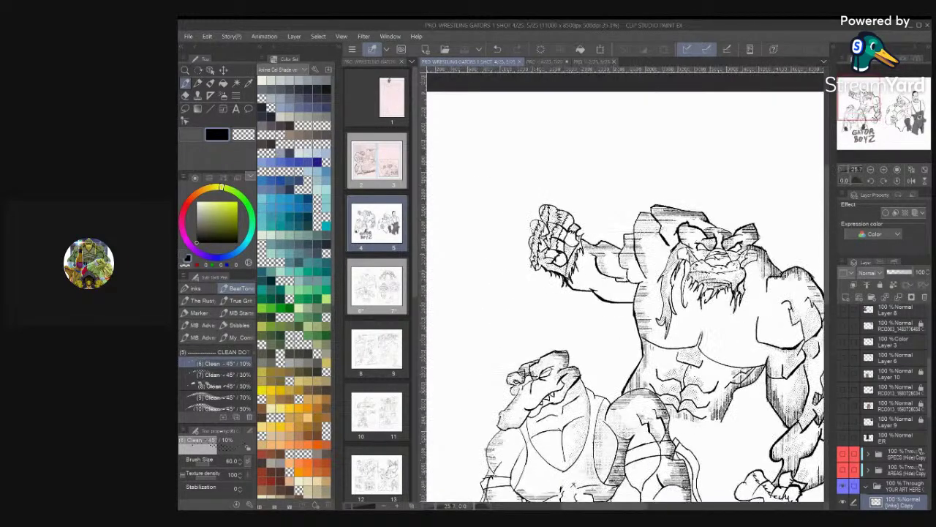
scroll(779, 231, "up", 4)
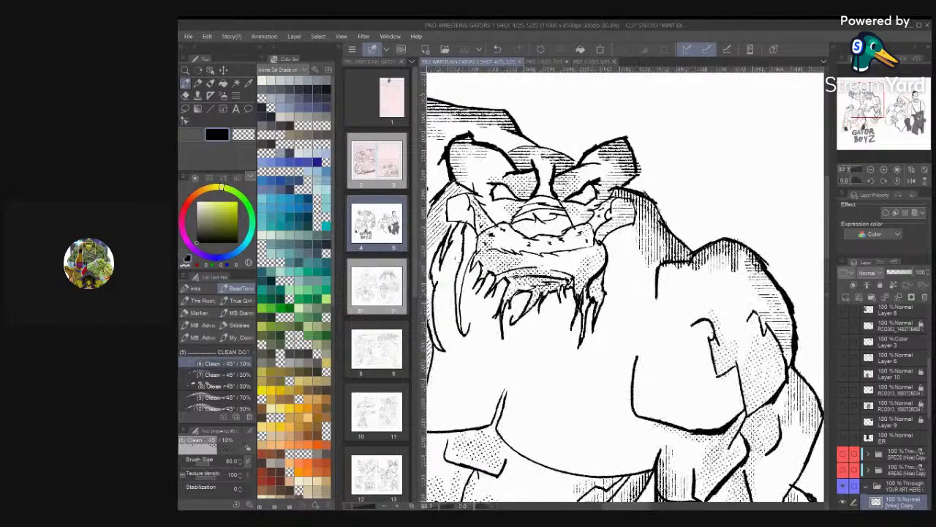
Touch up the dot tone on the big gator's snout bridge with the Clean - 45° / 10% brush and save the file
scroll(626, 293, "up", 5)
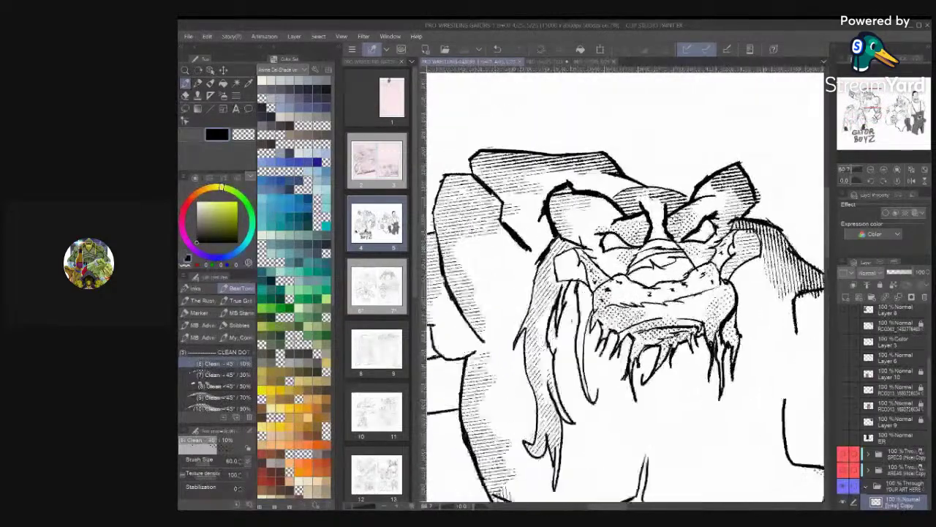
scroll(625, 292, "up", 5)
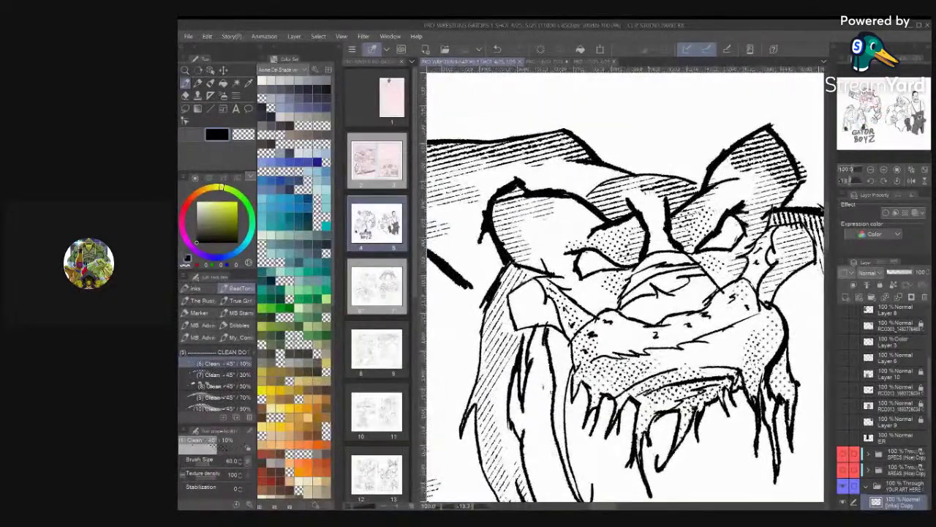
mouse_move(647, 260)
left_mouse_down()
mouse_move(657, 273)
mouse_move(636, 292)
mouse_move(644, 315)
mouse_move(687, 293)
mouse_move(677, 264)
mouse_move(674, 277)
left_mouse_up()
scroll(732, 234, "down", 3)
scroll(626, 285, "down", 4)
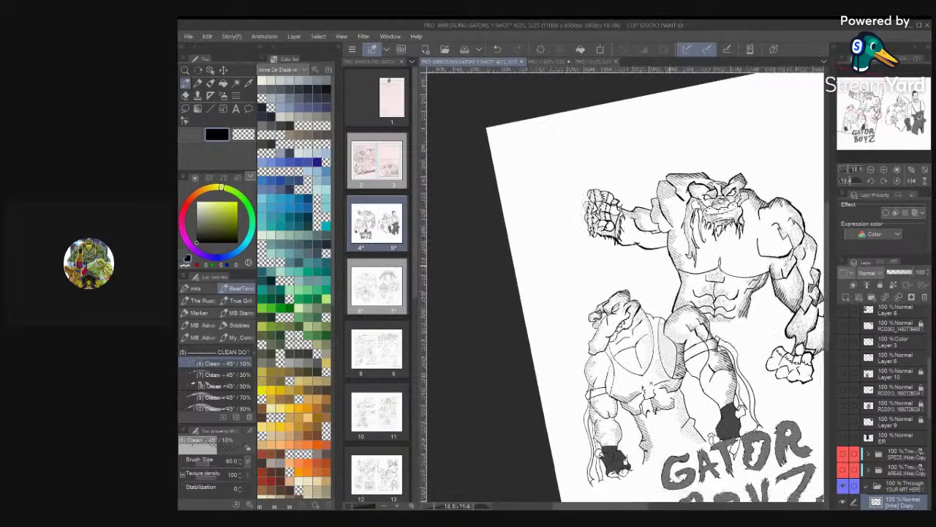
scroll(626, 286, "down", 3)
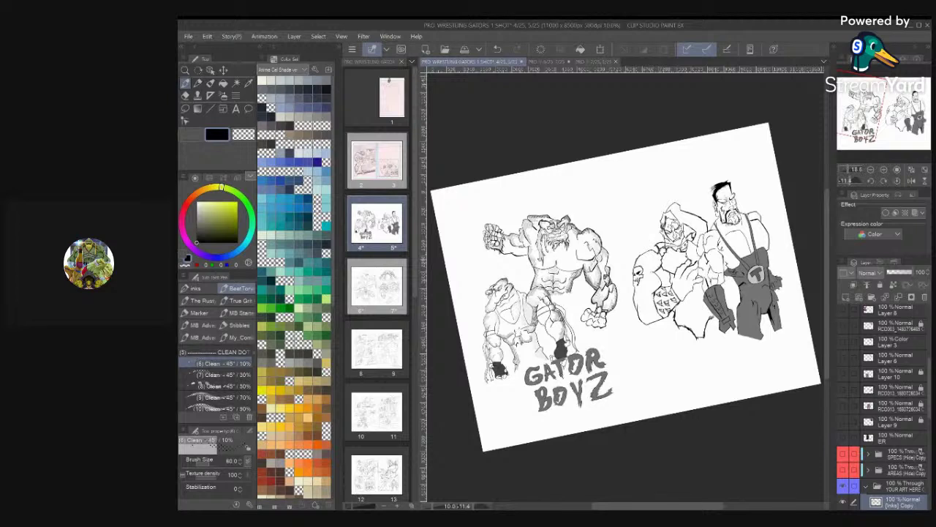
key("ctrl+s")
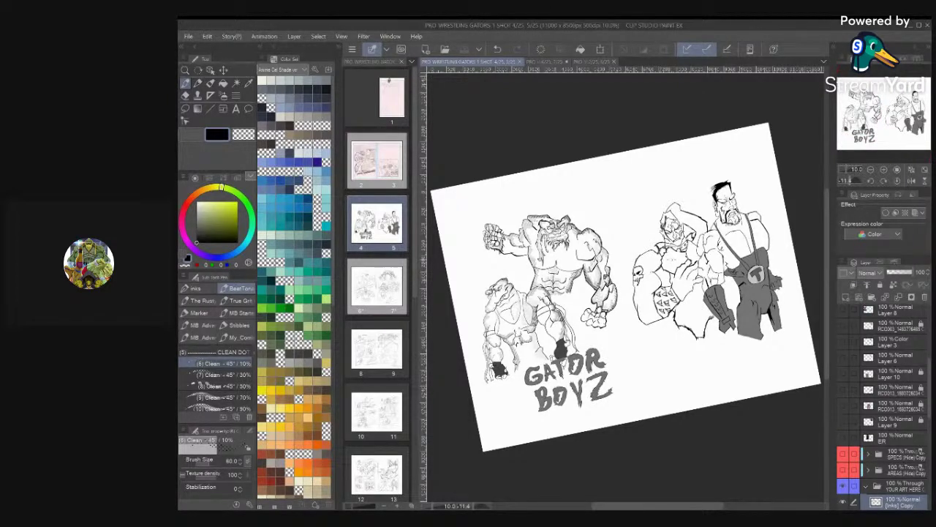
Check what the DOTS and [Inks] Copy layers contain by toggling their visibility, and make [Inks] Copy the active layer
left_click(918, 420)
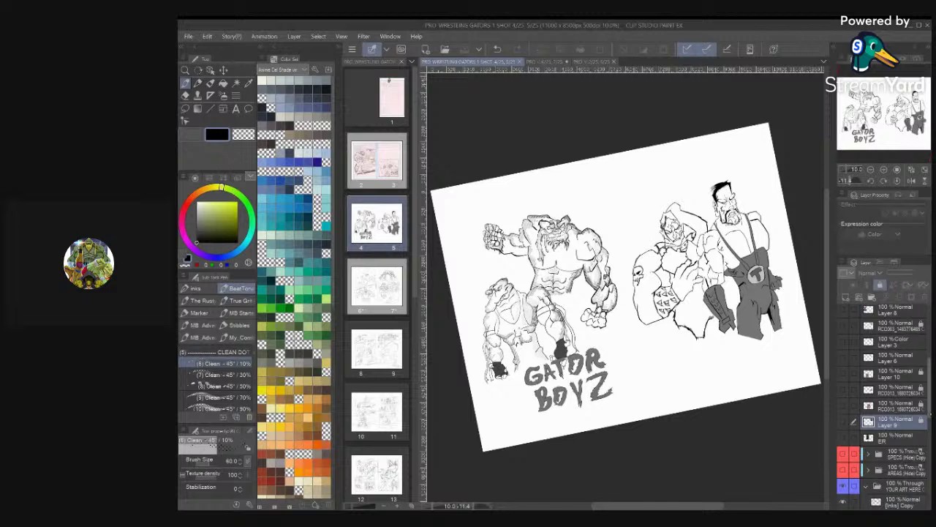
left_click_drag(929, 395, 929, 423)
left_click(914, 421)
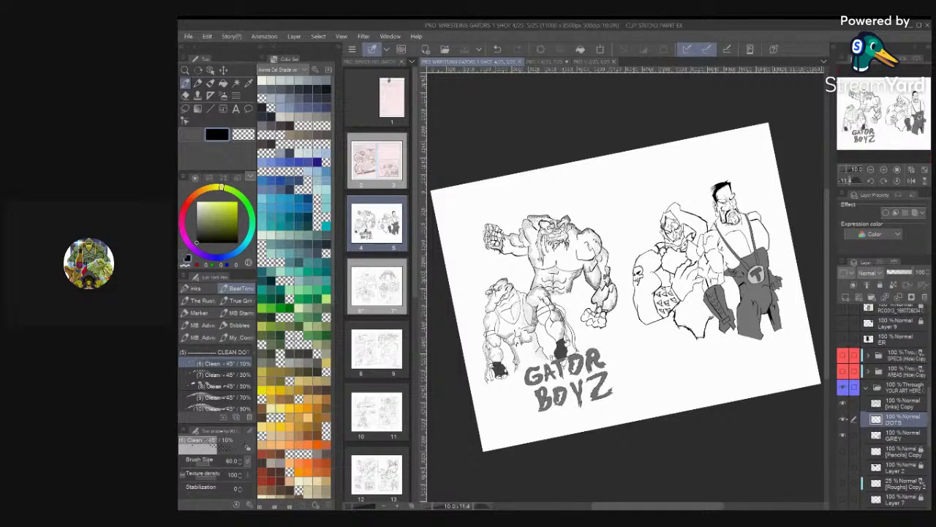
left_click(844, 419)
left_click(843, 419)
left_click(843, 403)
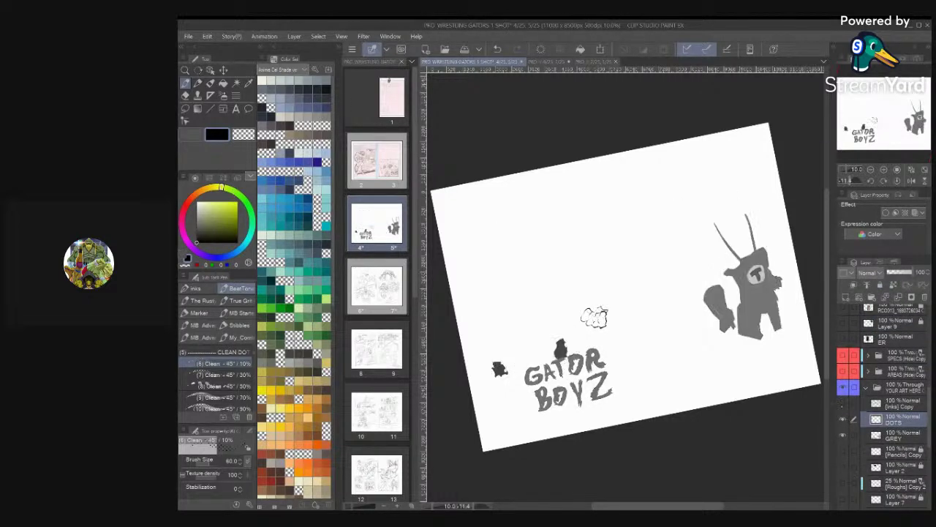
left_click(843, 404)
left_click(907, 404)
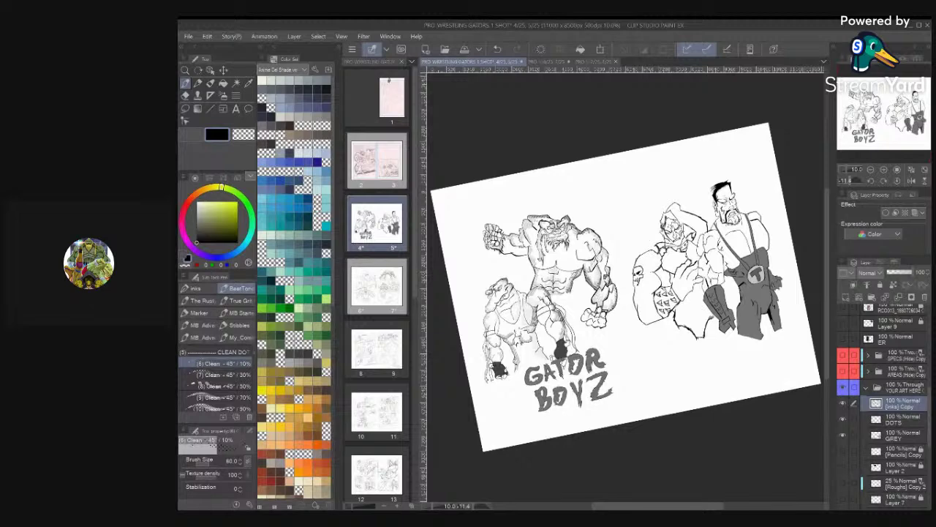
Choose the Rusty Nib 3 brush at size 25 and ink jagged hatching across the fingers of the big gator's lowered fist
scroll(569, 262, "up", 4)
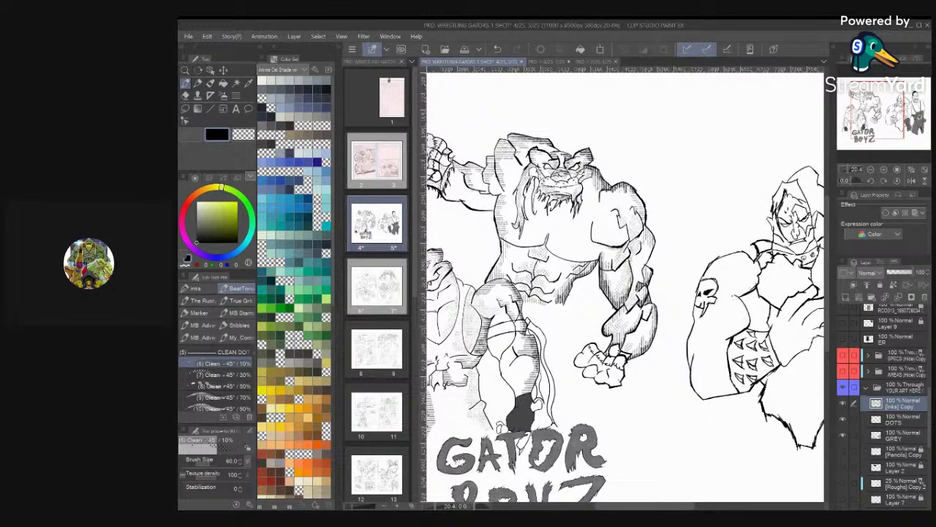
scroll(607, 359, "up", 5)
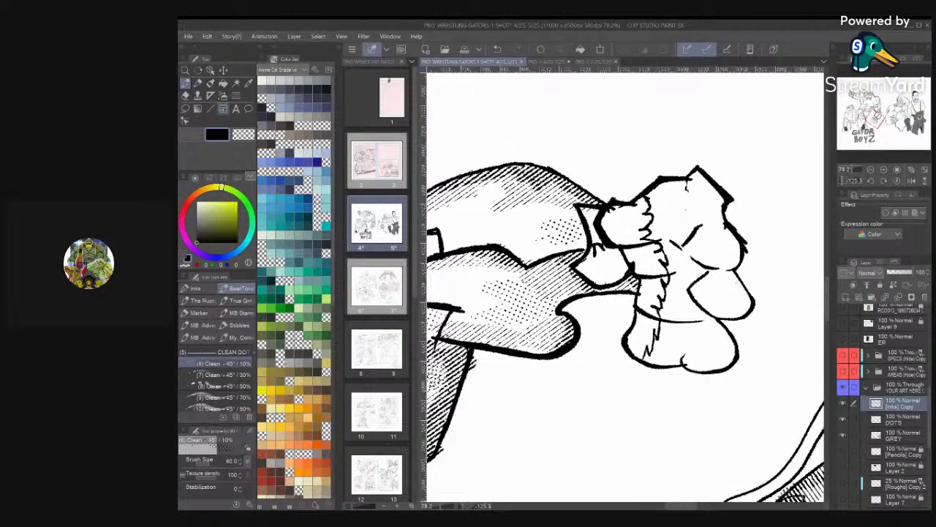
left_click(198, 288)
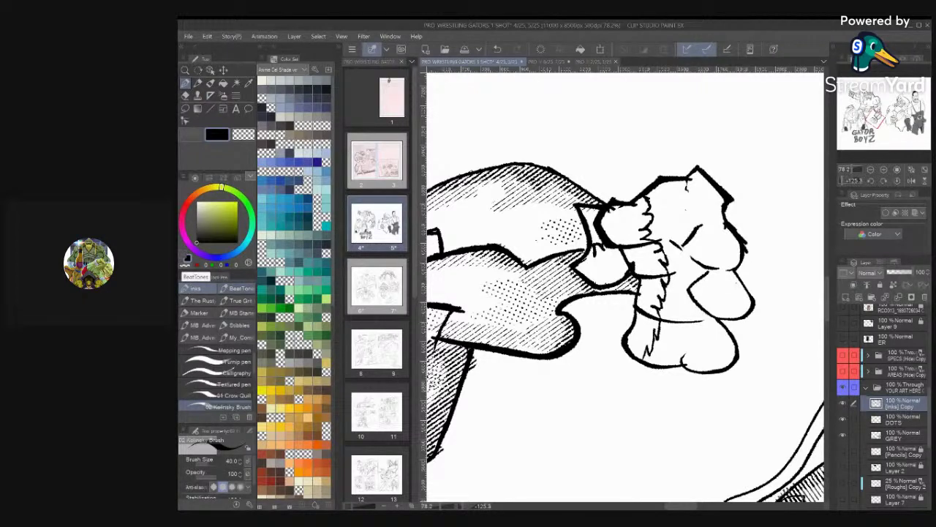
left_click(203, 300)
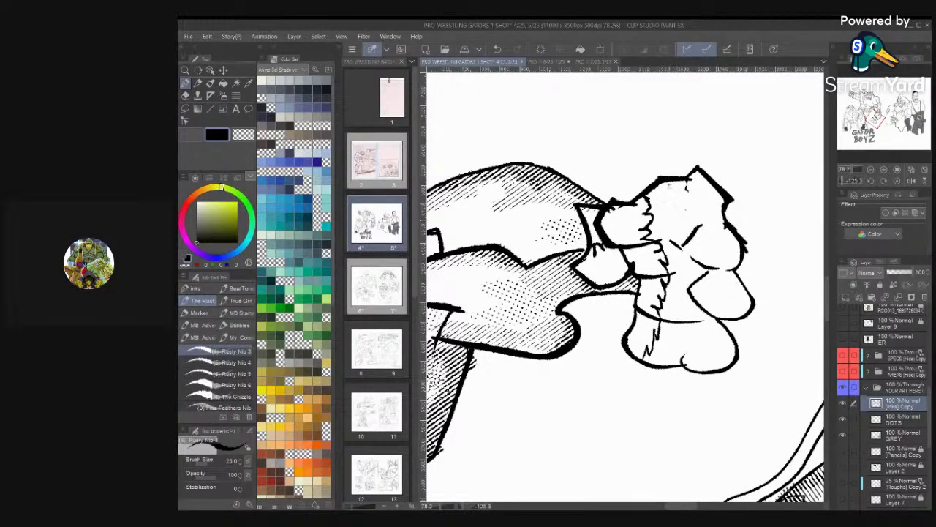
left_click_drag(664, 182, 680, 252)
scroll(625, 288, "down", 5)
scroll(625, 288, "down", 3)
scroll(625, 289, "up", 5)
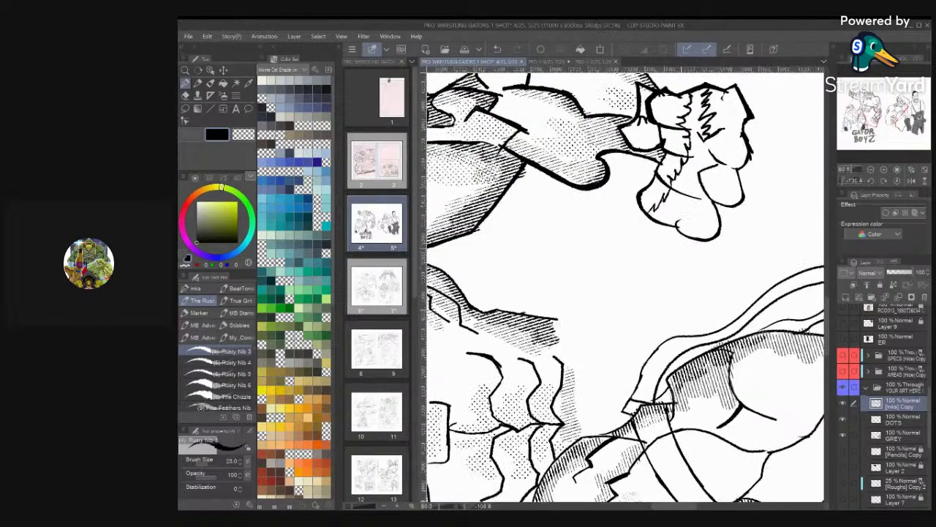
mouse_move(713, 134)
left_mouse_down()
mouse_move(705, 190)
mouse_move(695, 191)
mouse_move(701, 207)
mouse_move(688, 211)
mouse_move(684, 228)
left_mouse_up()
left_click_drag(690, 223, 686, 236)
left_click_drag(691, 229, 681, 239)
scroll(626, 287, "down", 5)
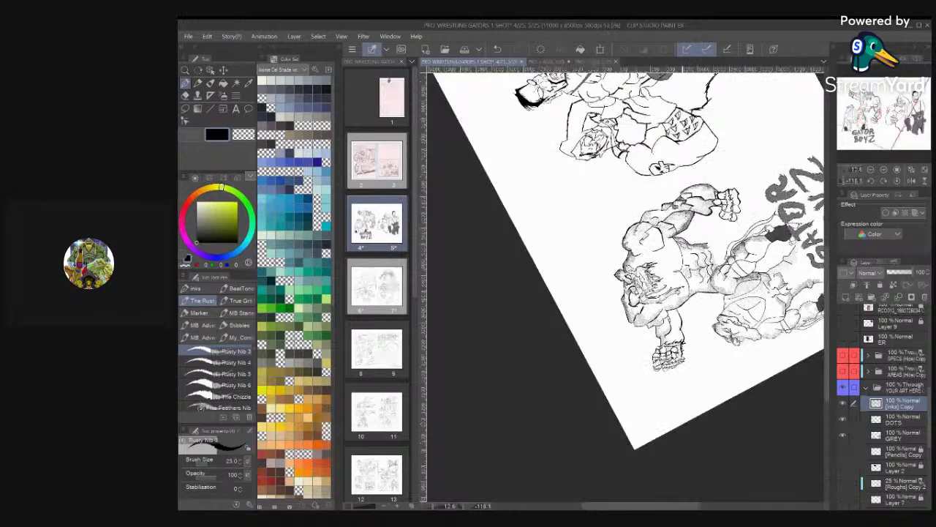
Examine the hatched fist and the shading on the big gator's arms, torso and face at several zoom levels
scroll(626, 287, "down", 2)
scroll(626, 286, "up", 5)
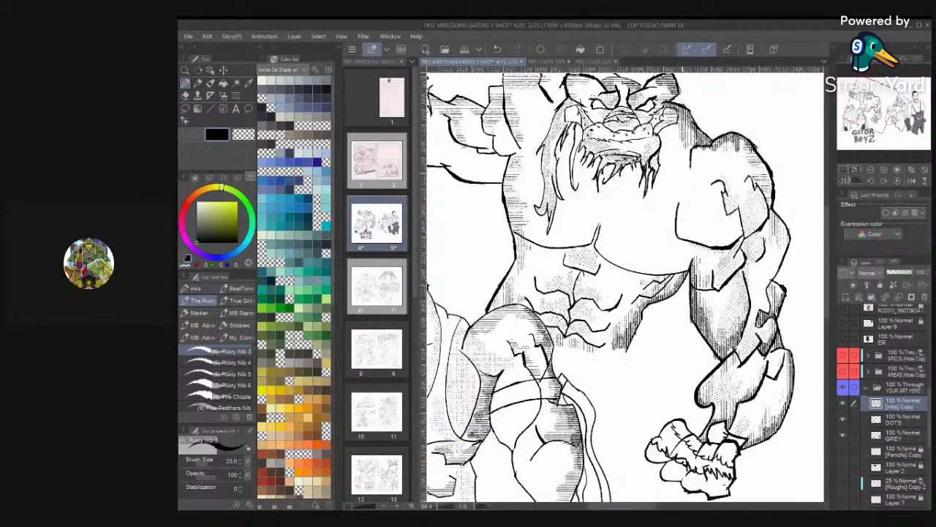
scroll(625, 285, "down", 3)
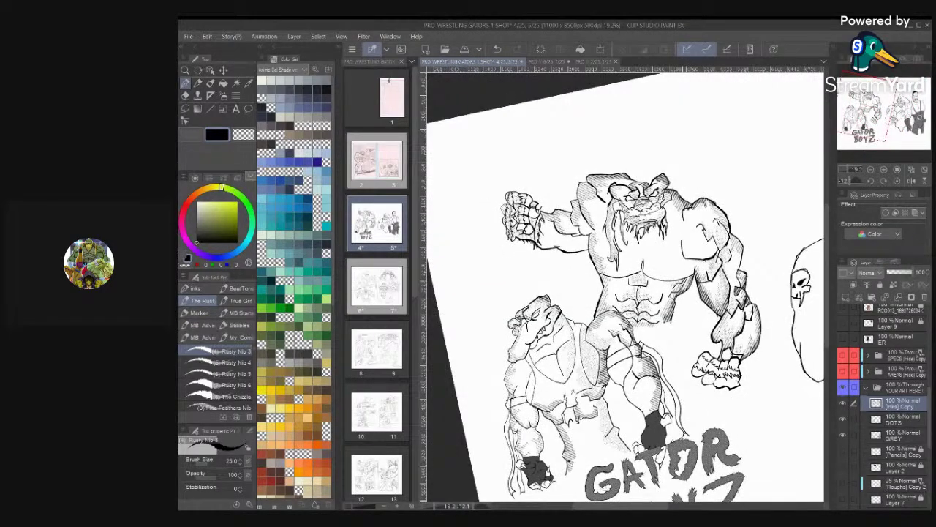
scroll(626, 285, "up", 4)
scroll(625, 286, "down", 2)
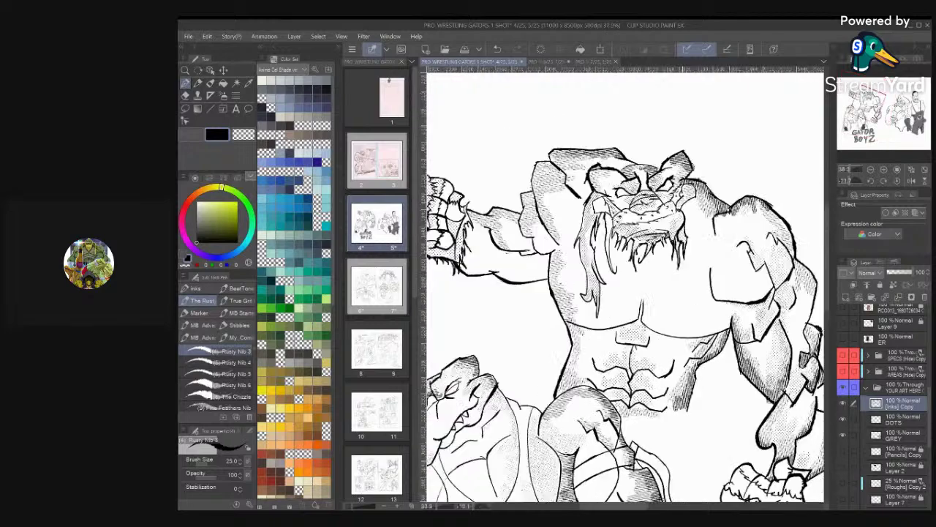
scroll(625, 285, "up", 3)
scroll(624, 213, "up", 2)
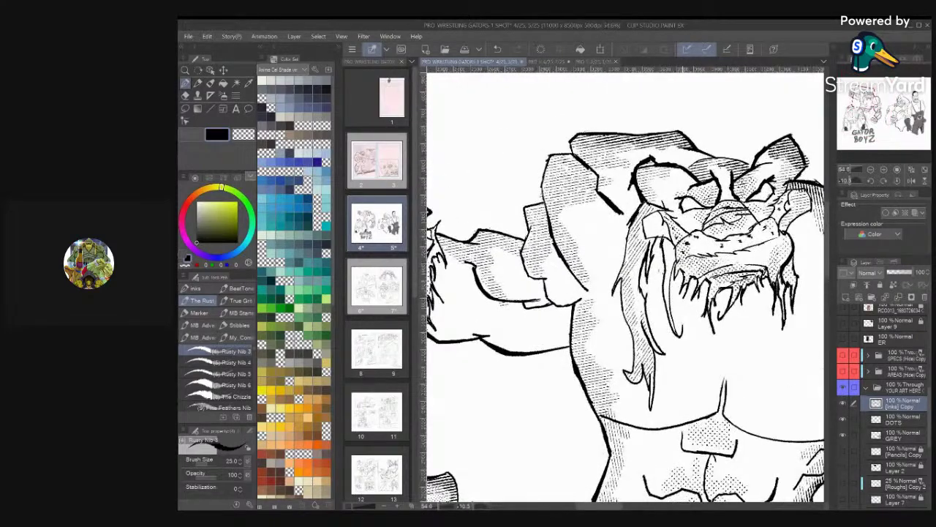
scroll(883, 404, "up", 3)
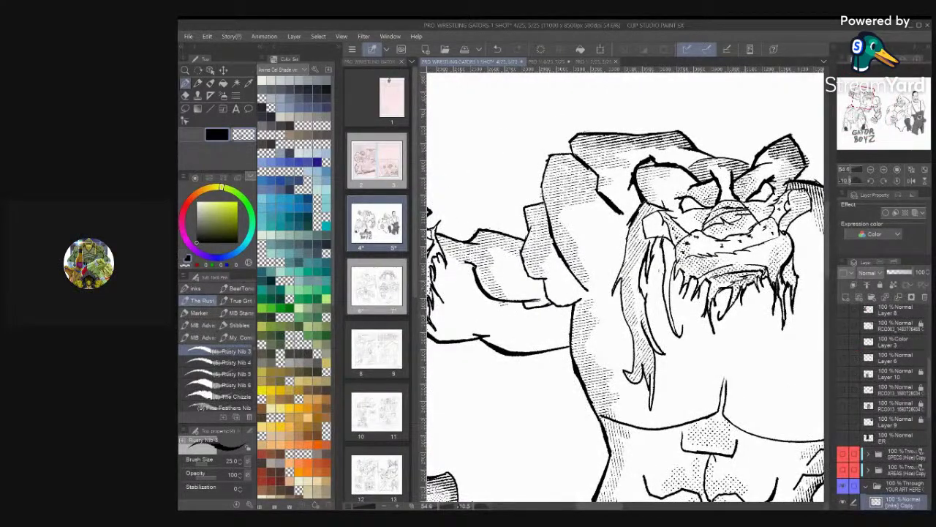
Switch to the transparent colour with Rusty Nib 3 at size 120 and make the DOTS layer active
key("c")
scroll(626, 285, "down", 1)
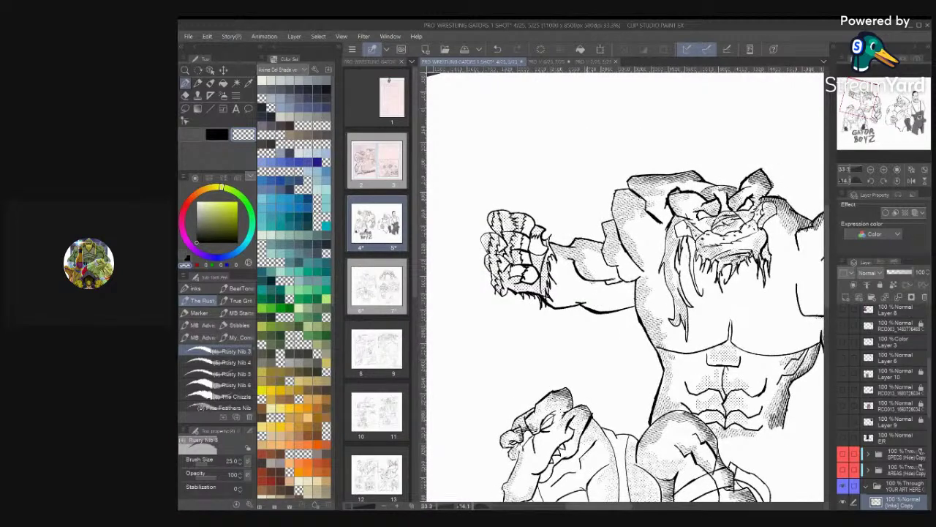
scroll(677, 293, "down", 3)
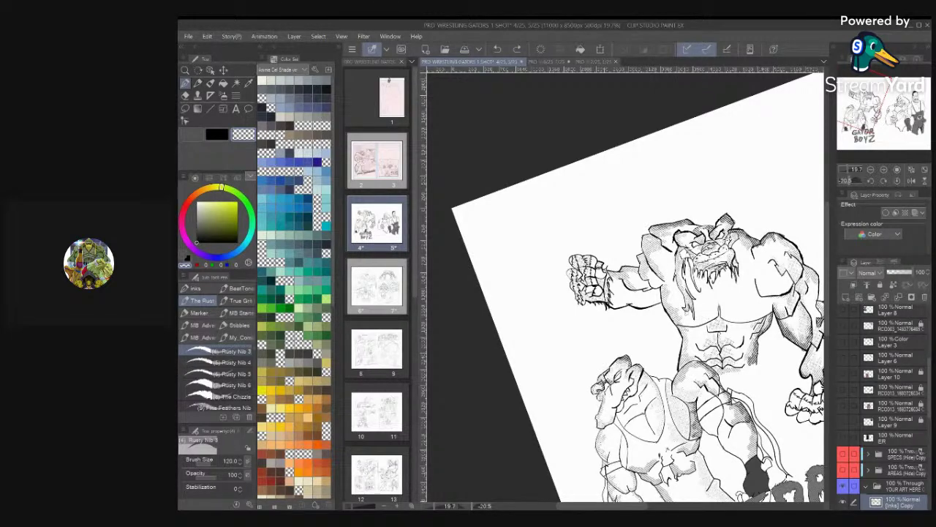
scroll(626, 285, "up", 5)
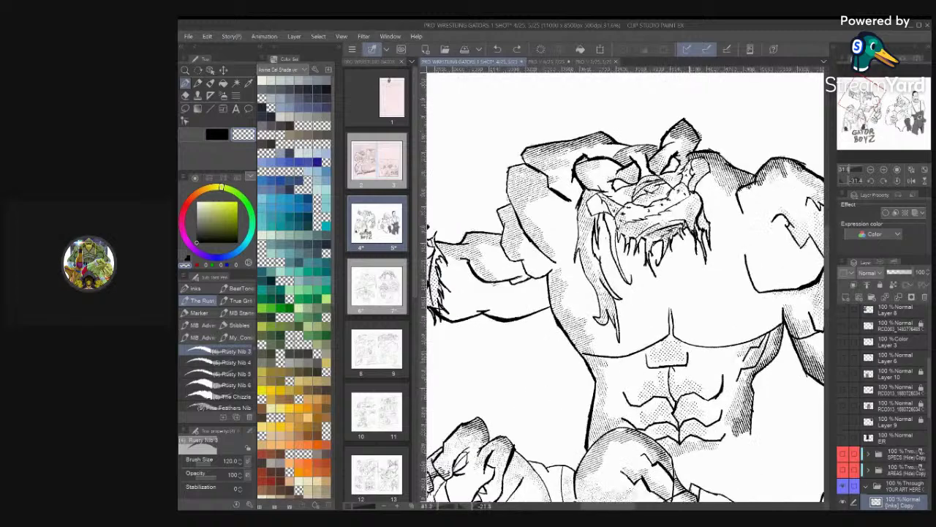
scroll(768, 403, "up", 2)
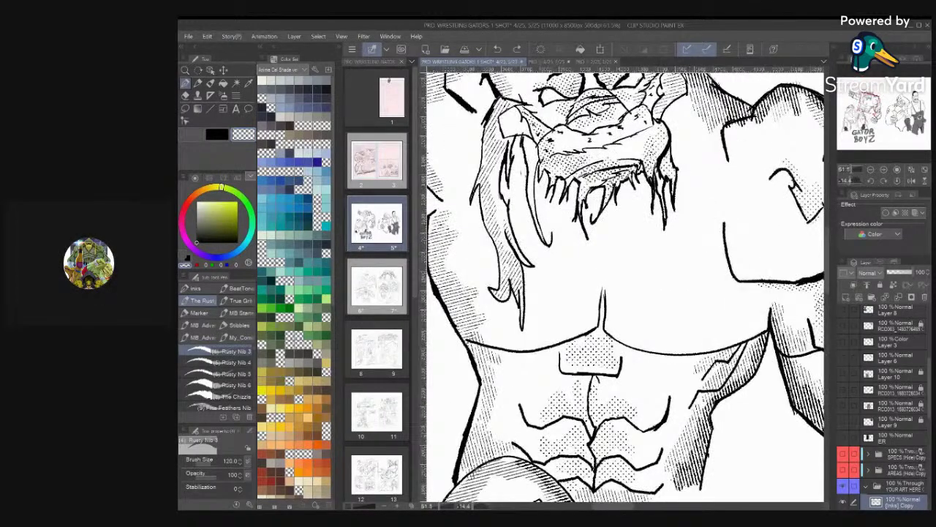
left_click_drag(928, 390, 929, 413)
left_click(915, 441)
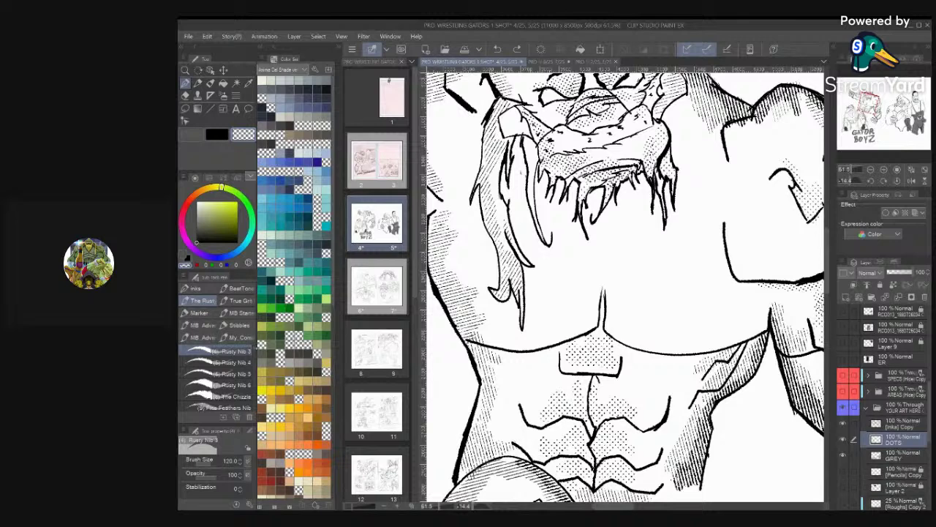
Choose the Clean -60° / 10% dot brush from the BeatTones brush group and switch the drawing colour to black
scroll(216, 377, "up", 3)
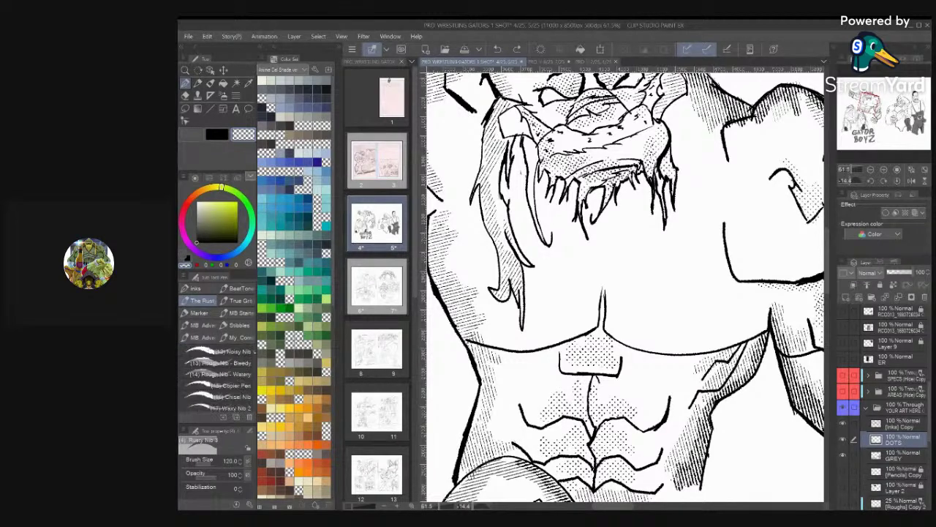
left_click(242, 312)
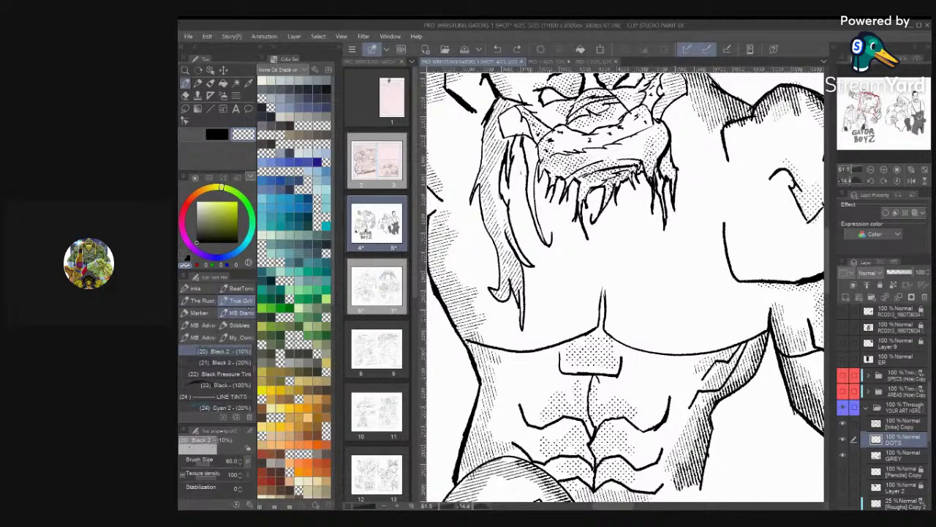
left_click(242, 300)
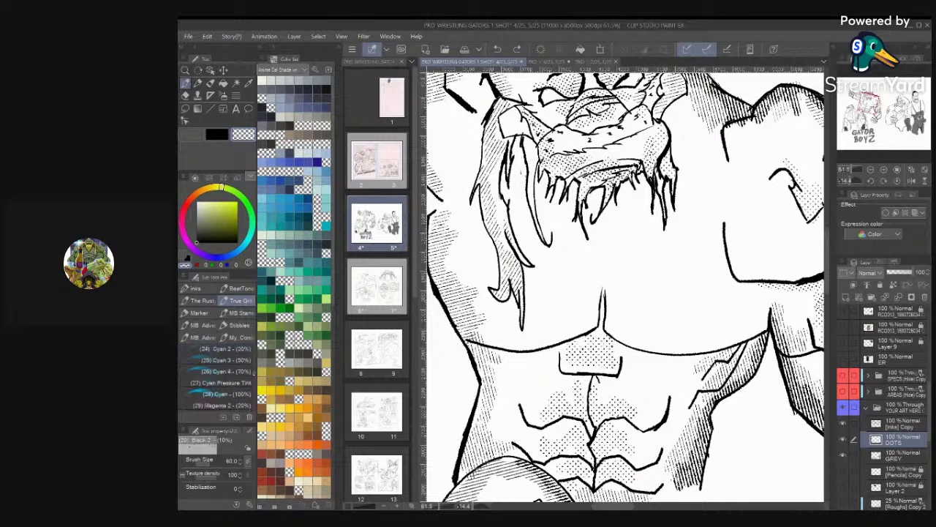
left_click(237, 325)
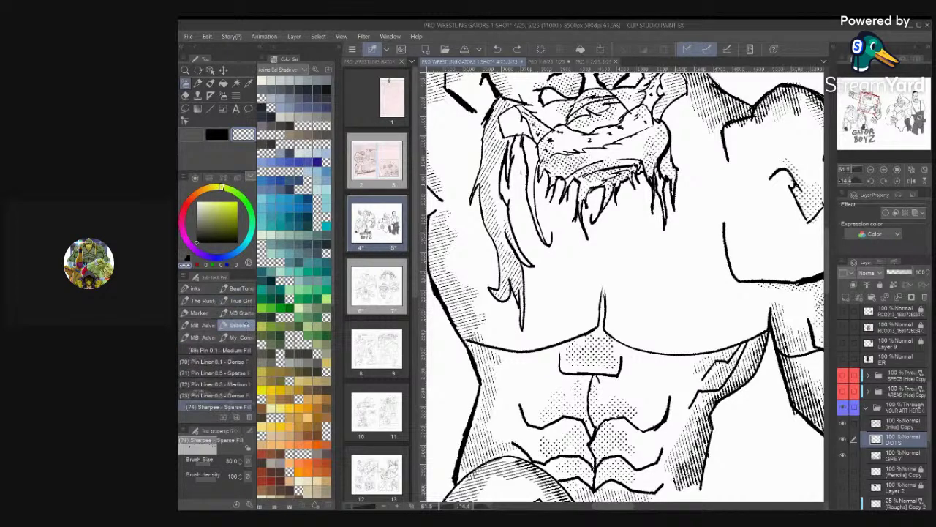
left_click(241, 288)
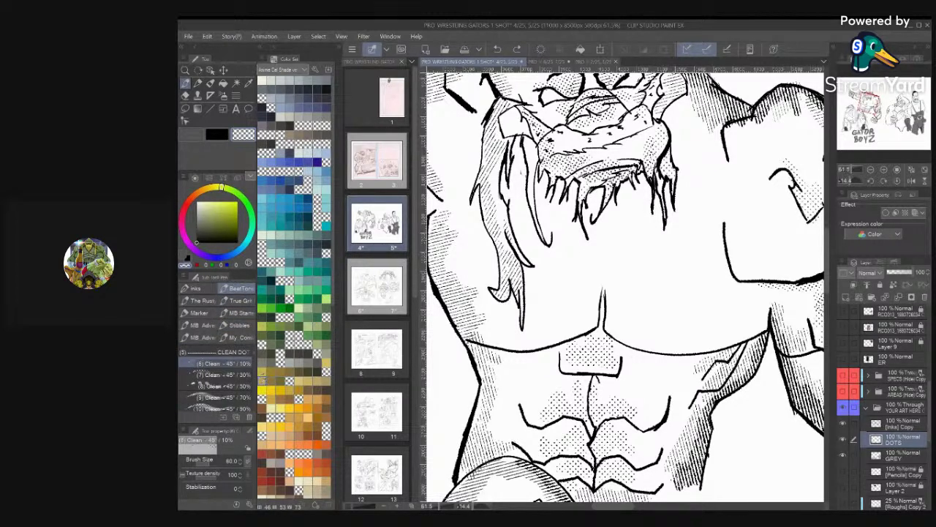
scroll(216, 380, "down", 6)
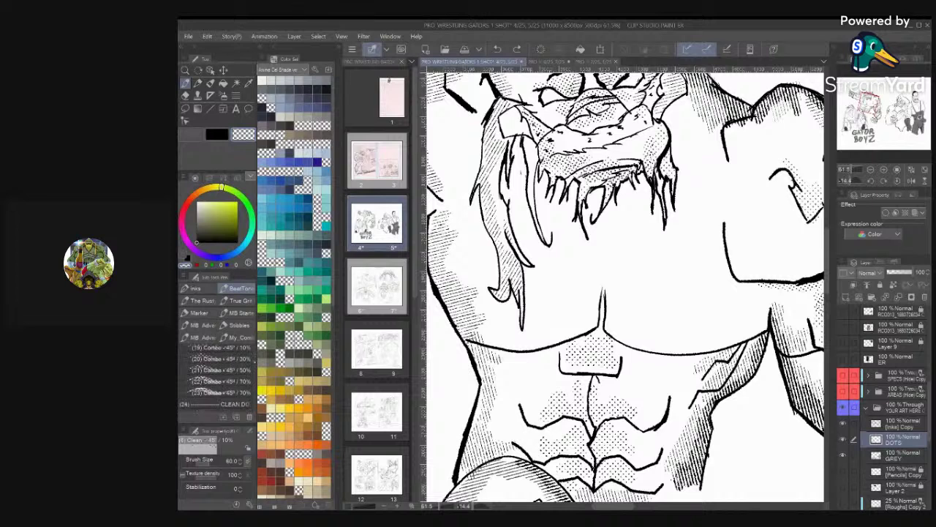
scroll(216, 380, "down", 3)
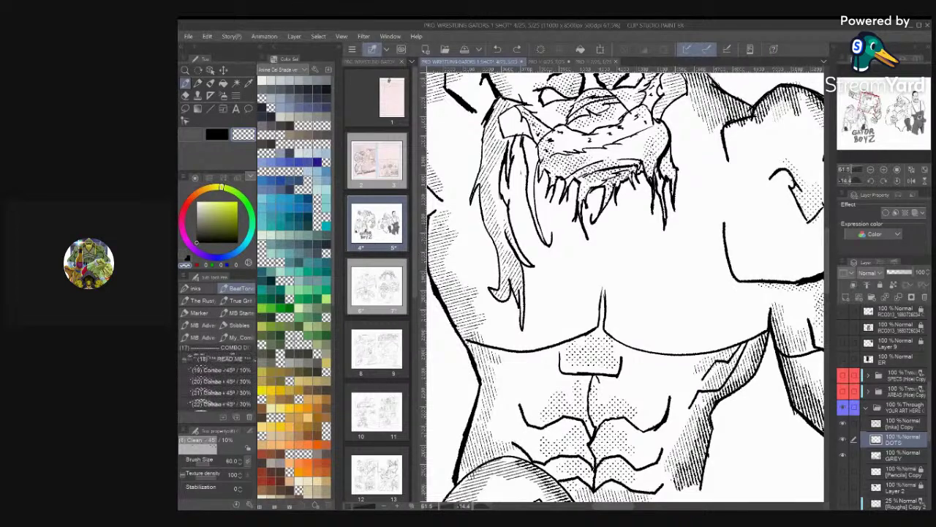
left_click(222, 359)
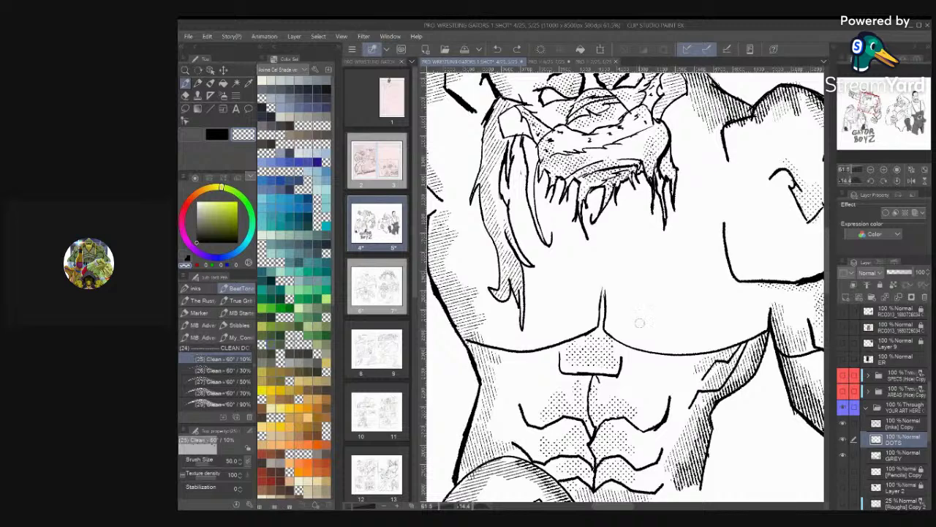
key("c")
Try the 10% and 30% Clean -60° dot tones at size 50 on the big gator's chest and sternum patch
left_click_drag(627, 330, 622, 300)
key("ctrl+z")
scroll(630, 293, "down", 3)
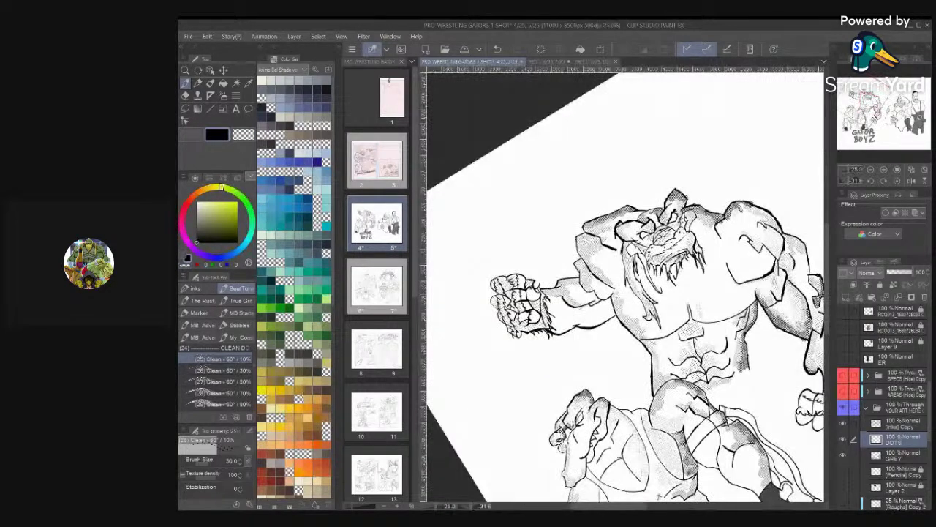
scroll(631, 294, "up", 2)
scroll(630, 293, "up", 3)
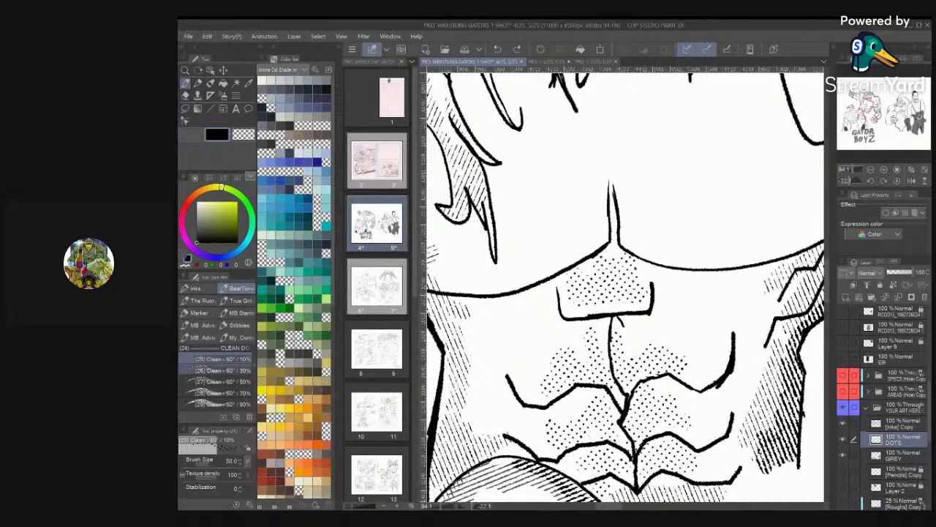
left_click(226, 370)
mouse_move(629, 291)
left_mouse_down()
mouse_move(639, 292)
mouse_move(572, 304)
mouse_move(567, 298)
mouse_move(620, 296)
mouse_move(636, 278)
mouse_move(578, 289)
mouse_move(597, 269)
left_mouse_up()
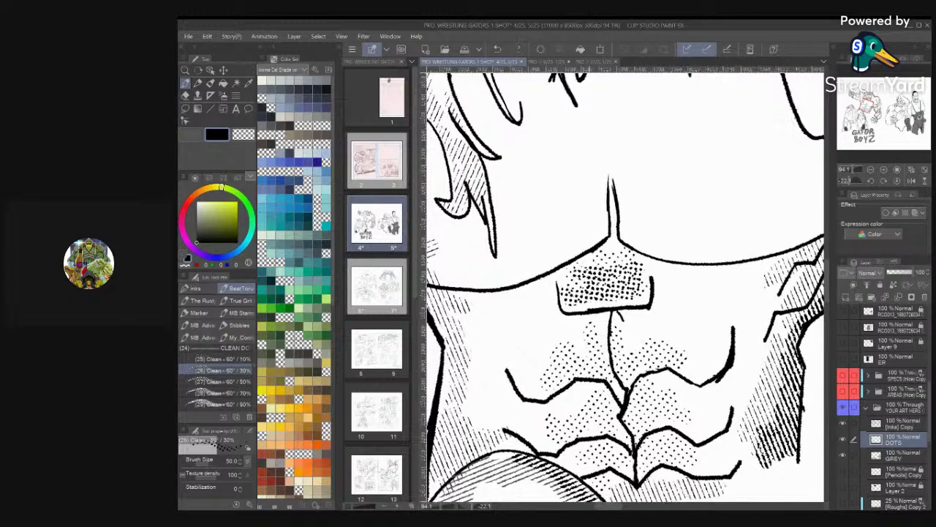
scroll(629, 293, "down", 5)
scroll(626, 293, "up", 2)
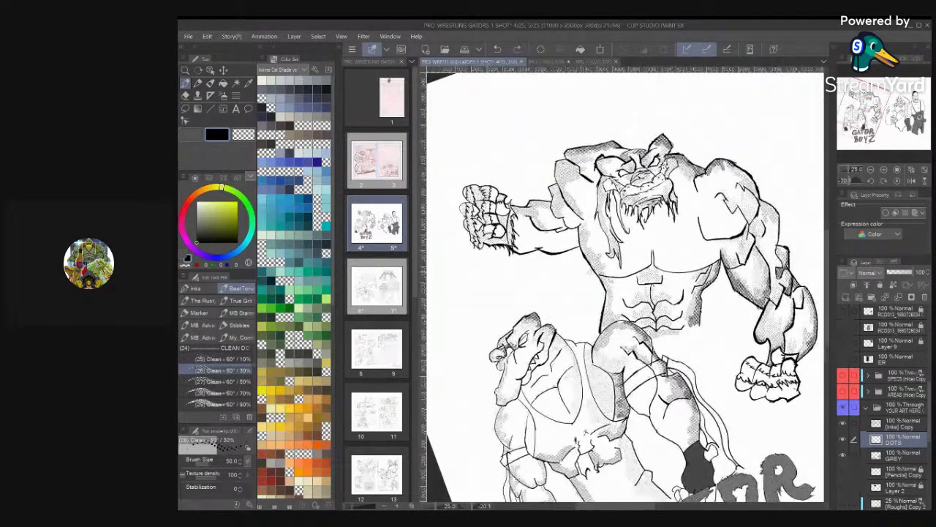
scroll(625, 292, "up", 1)
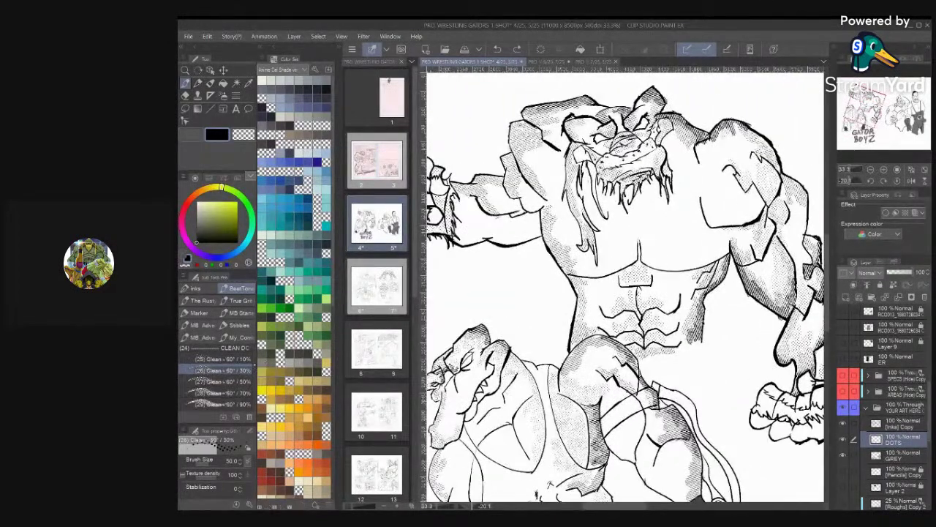
Darken the dots on one of the big gator's upper abs with the Grainy -60° / 30% brush at size 150
scroll(220, 371, "down", 4)
left_click(220, 371)
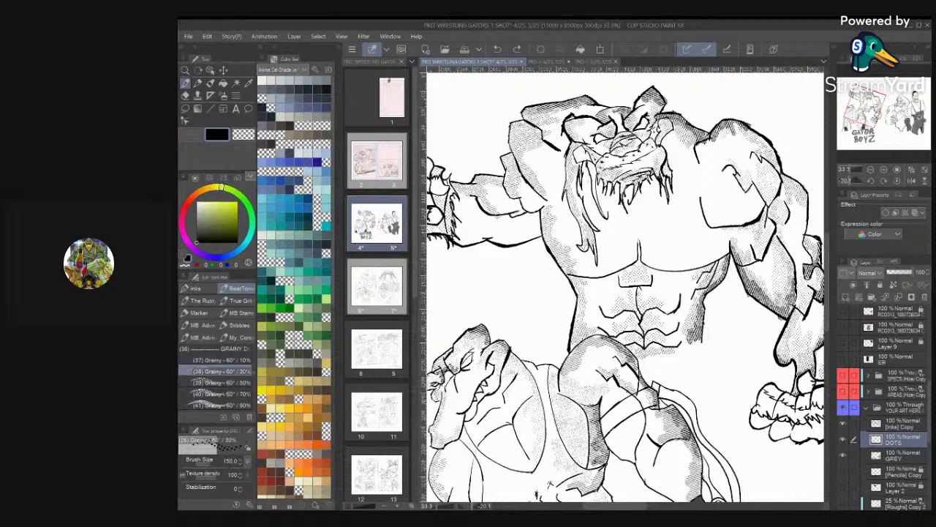
left_click_drag(614, 302, 624, 305)
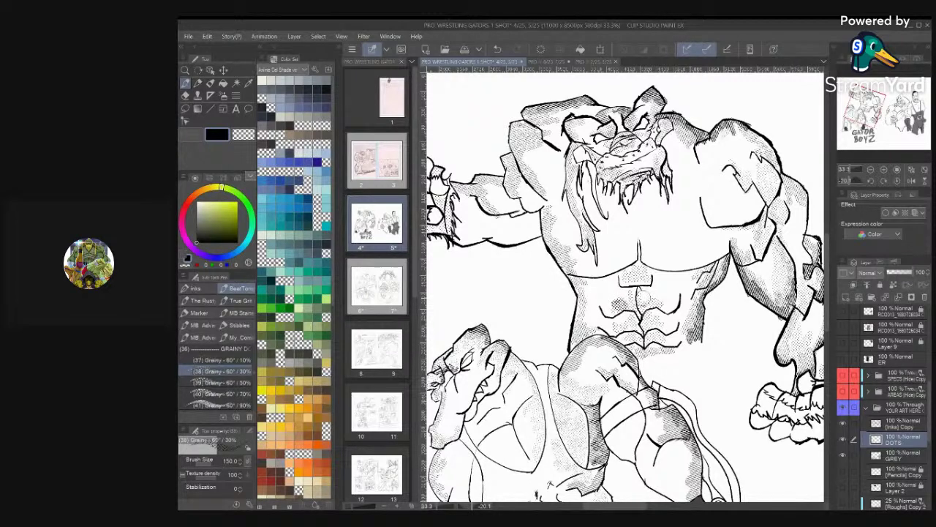
scroll(629, 307, "up", 3)
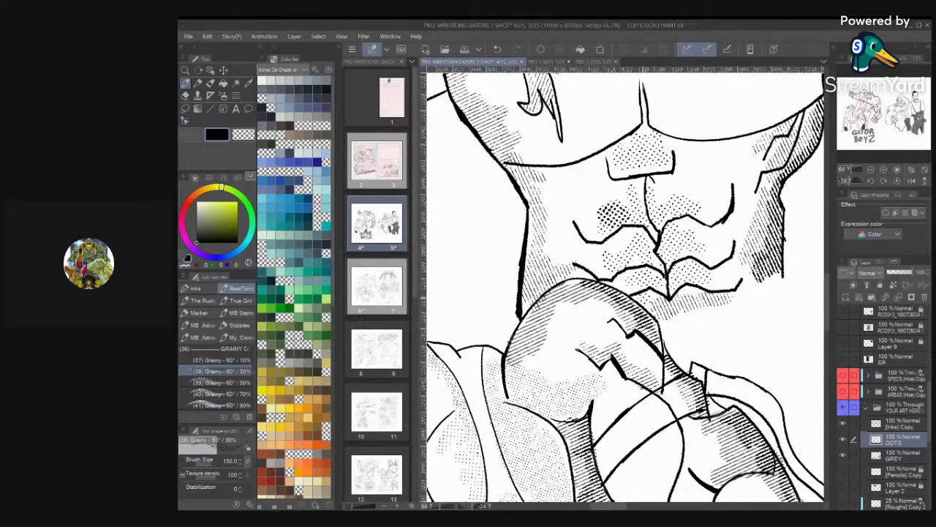
Shade the opposite upper ab of the big gator using the Vertical Line - 10% brush at size 70
scroll(215, 377, "down", 6)
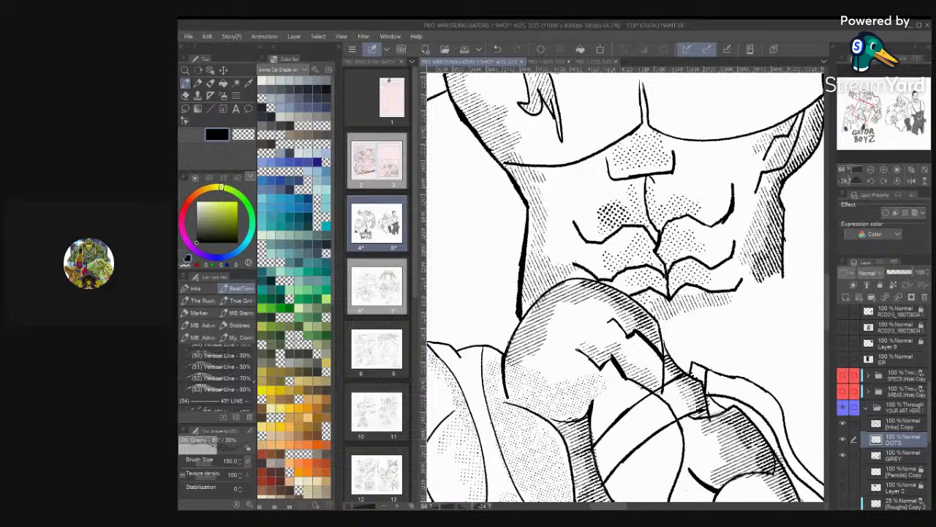
scroll(215, 376, "up", 1)
left_click(215, 371)
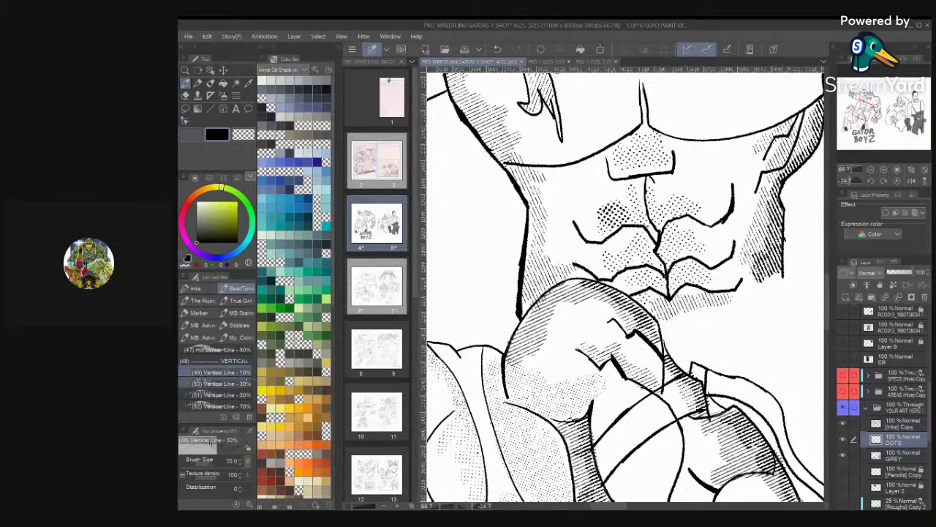
key("bracketright")
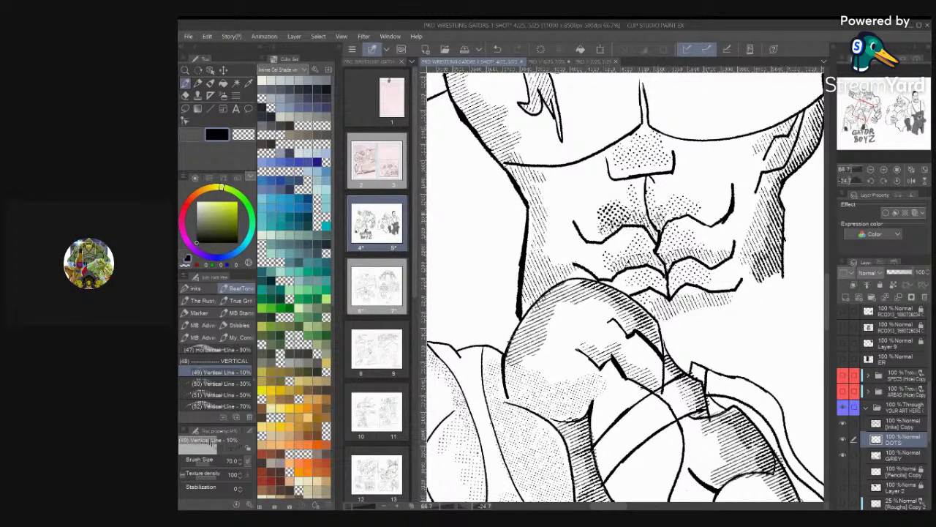
left_click_drag(688, 215, 714, 215)
Save the comic spread with the new ab tones
scroll(753, 253, "down", 6)
scroll(794, 196, "up", 3)
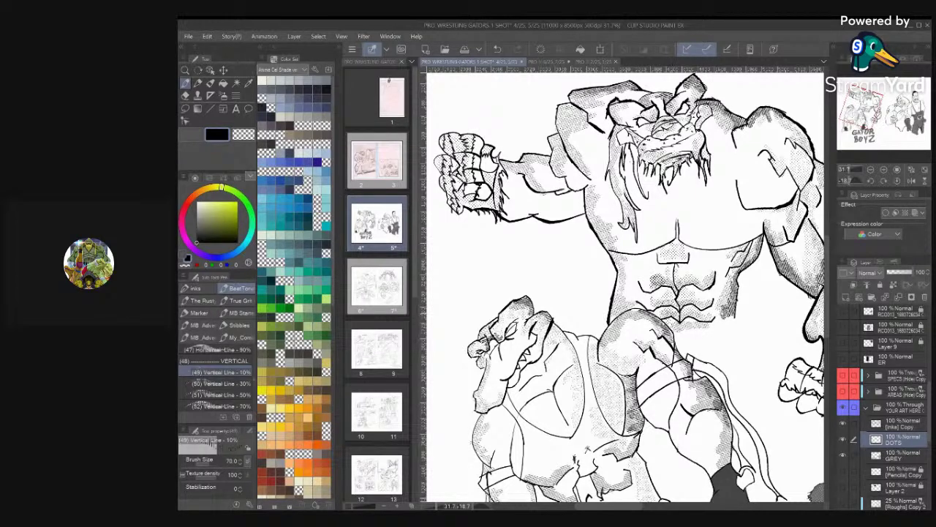
scroll(625, 286, "down", 4)
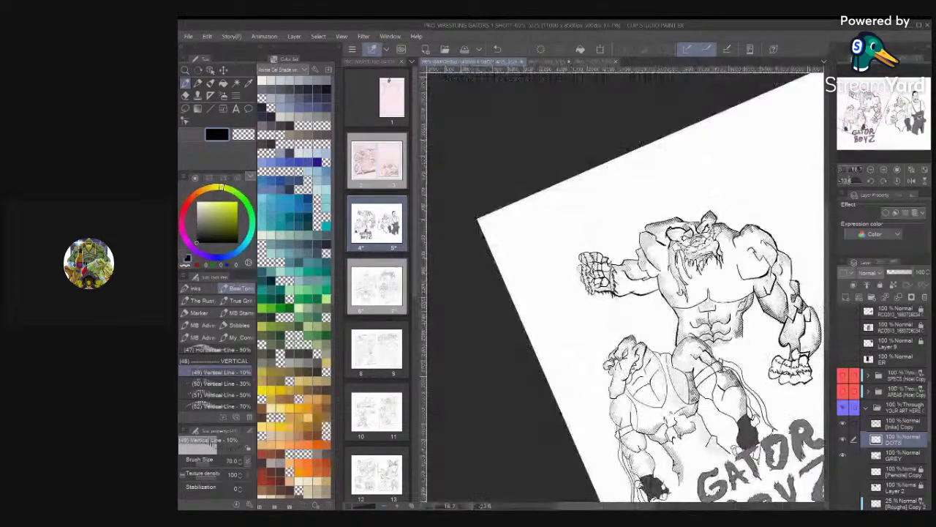
scroll(626, 286, "up", 1)
scroll(625, 287, "down", 1)
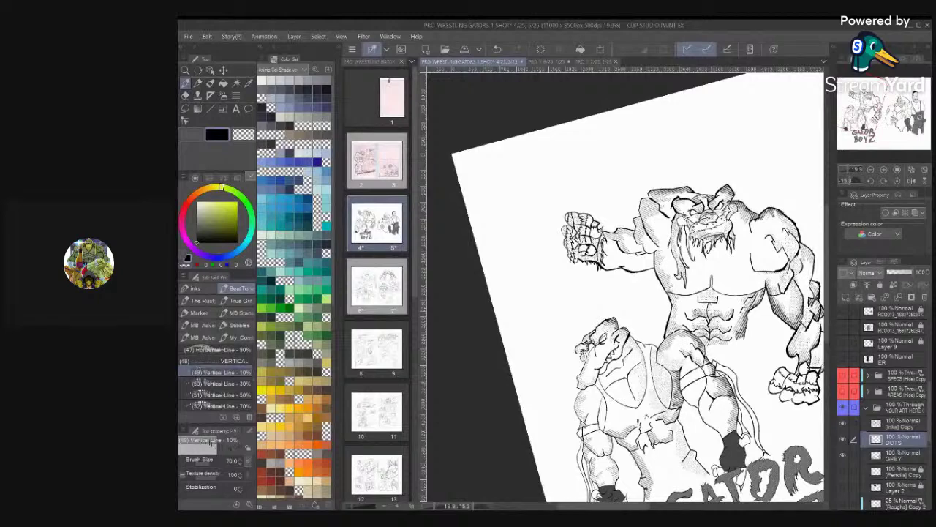
scroll(625, 285, "down", 2)
key("ctrl+s")
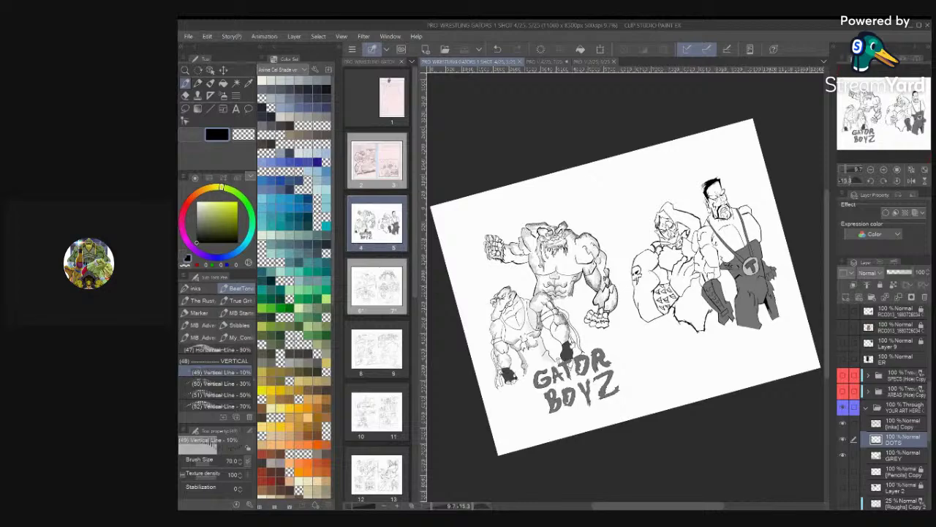
Examine the tones on the big gator's abs, chest, beard and arms at several zoom levels and canvas rotations
key("ctrl+@")
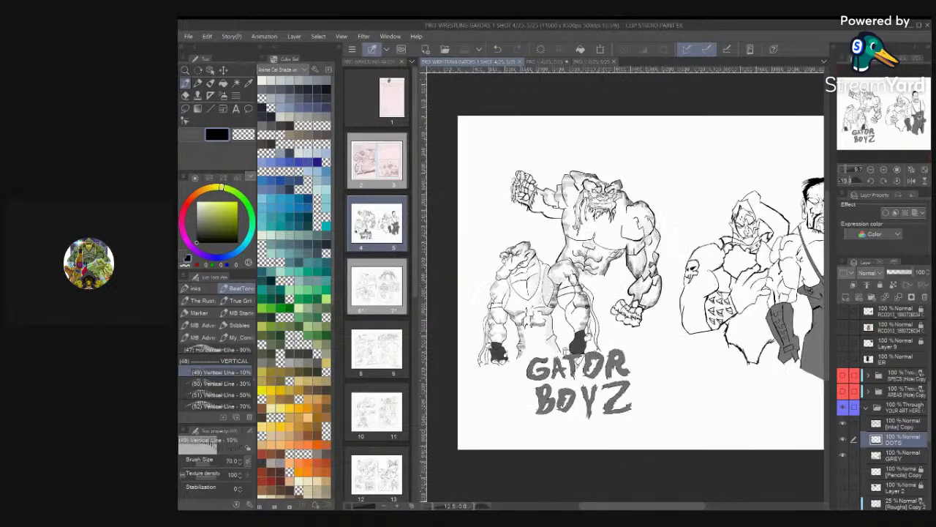
scroll(626, 285, "up", 5)
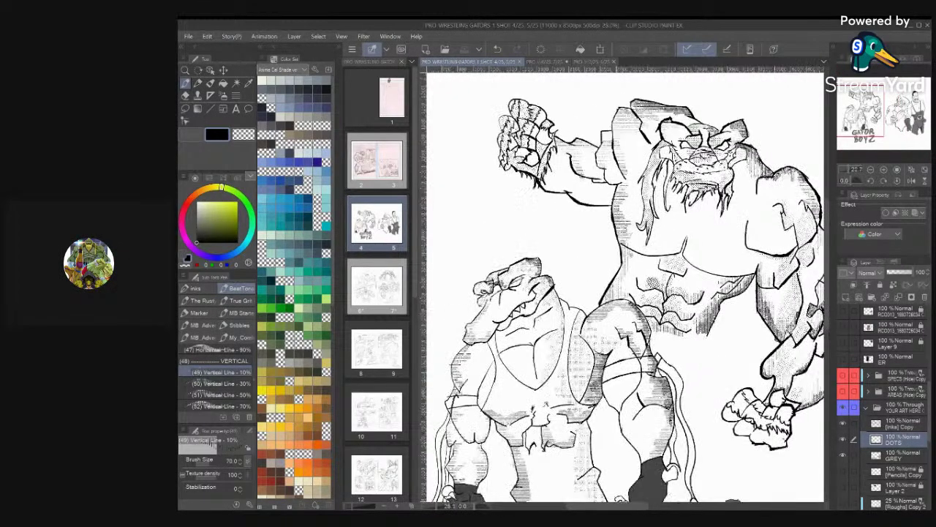
scroll(622, 286, "up", 6)
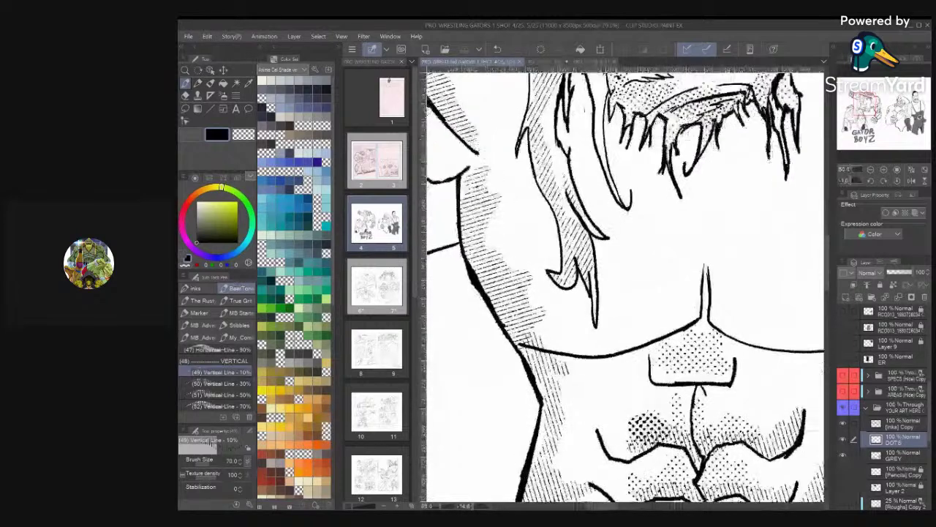
scroll(621, 285, "down", 3)
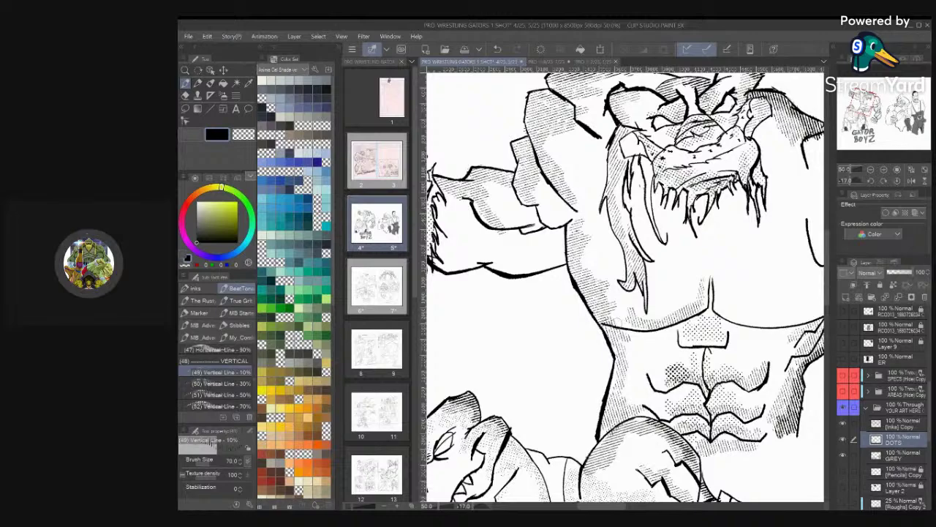
scroll(622, 285, "up", 2)
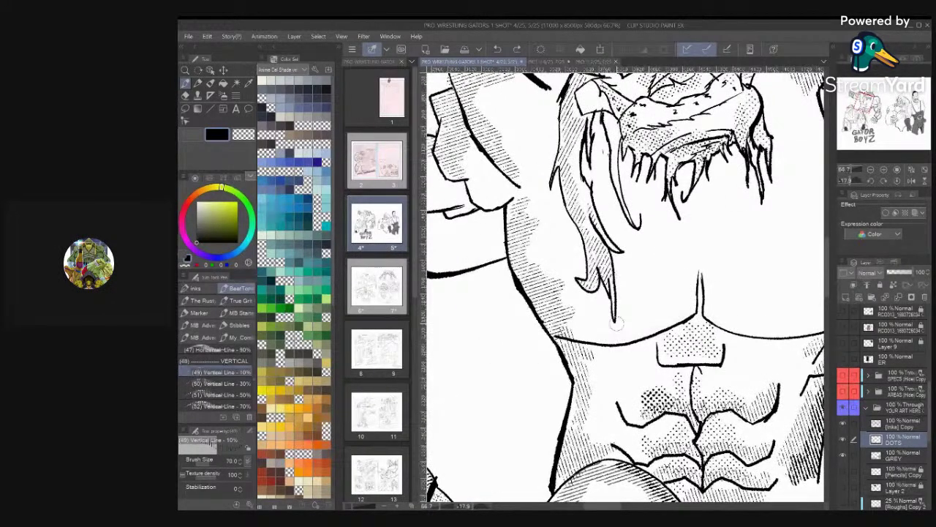
scroll(696, 296, "up", 1)
scroll(704, 307, "down", 1)
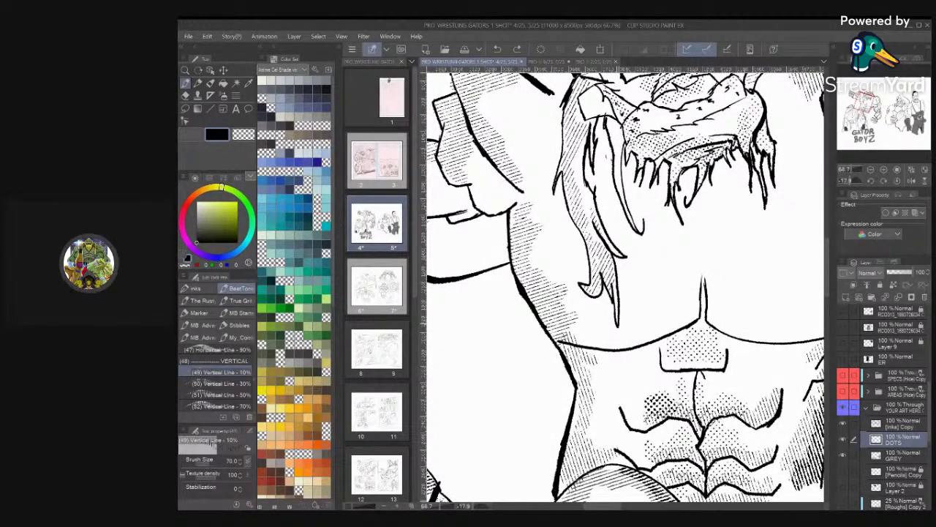
left_click_drag(627, 287, 622, 288)
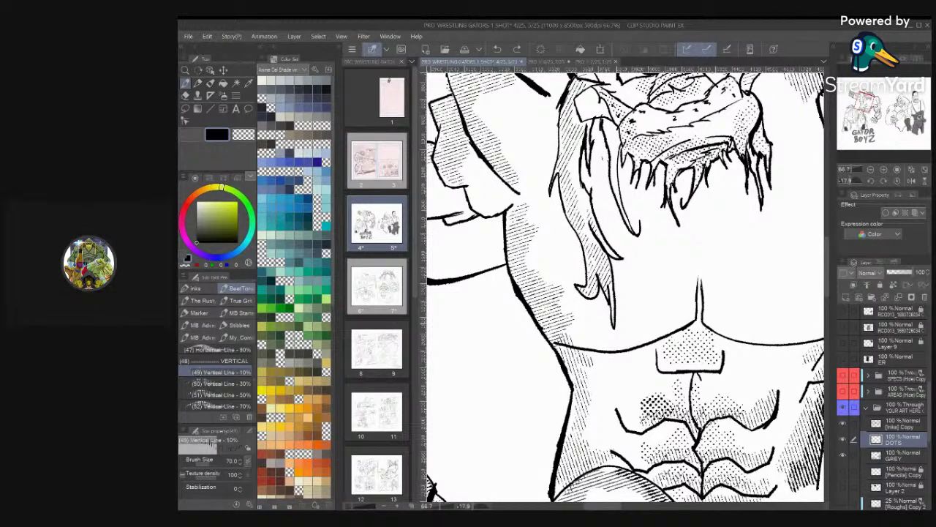
scroll(625, 287, "down", 4)
scroll(625, 287, "up", 2)
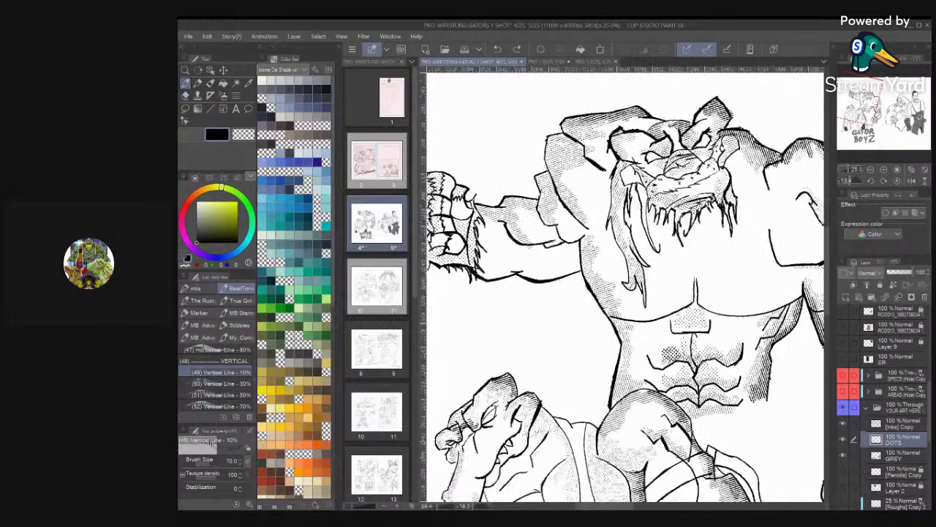
scroll(626, 286, "up", 2)
left_click_drag(679, 322, 516, 308)
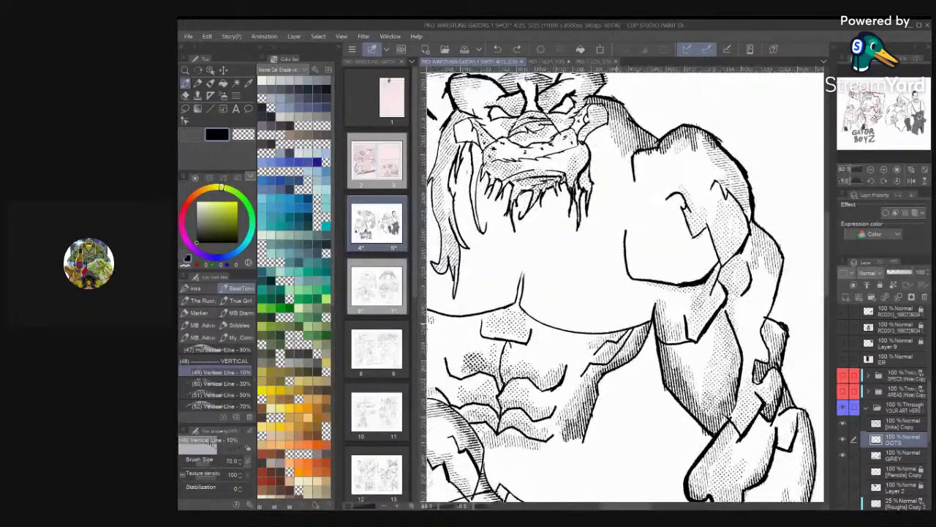
scroll(626, 287, "down", 2)
left_click_drag(625, 286, 695, 197)
scroll(626, 287, "down", 1)
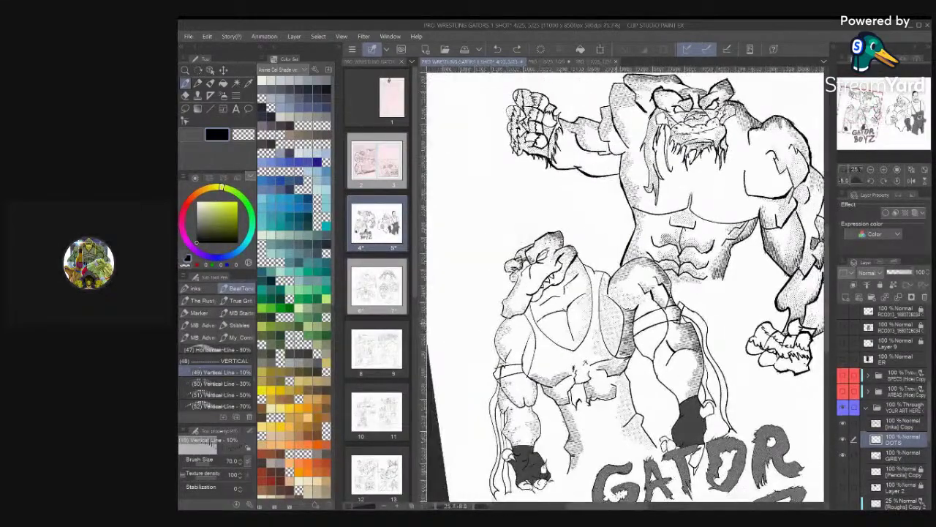
Hatch the neck folds beneath the smaller gator's jaw with the Vertical Line - 10% brush at size 70
scroll(625, 286, "up", 4)
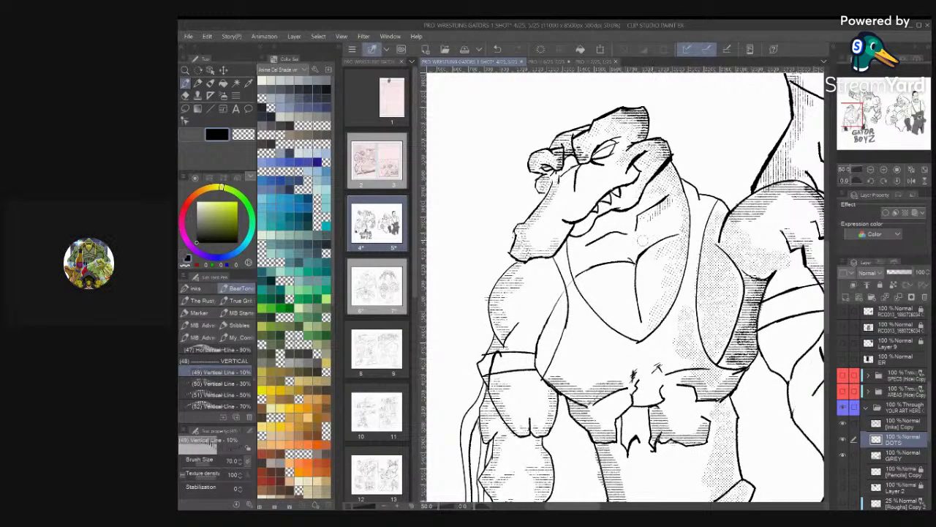
left_click_drag(627, 236, 590, 246)
scroll(625, 287, "up", 2)
left_click_drag(660, 210, 556, 281)
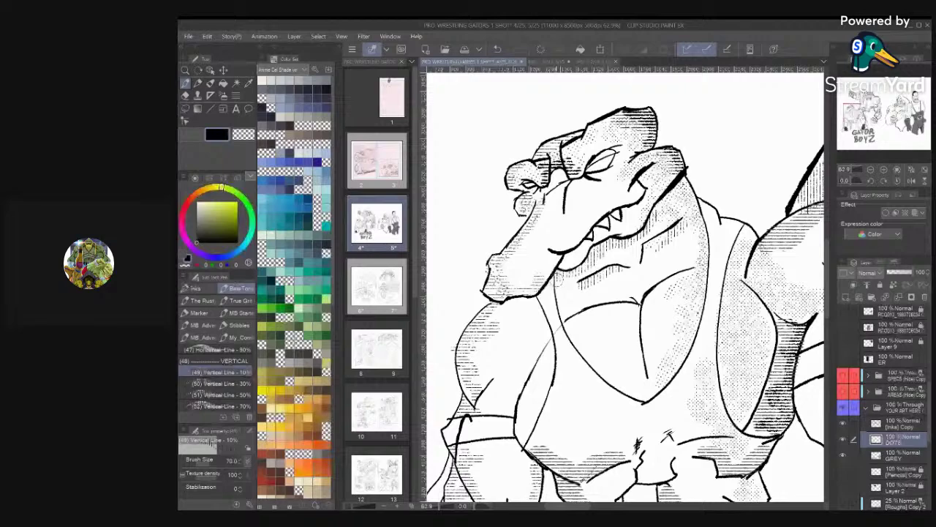
Choose the Combo 45° / 30% brush with black as the drawing colour for dotting the smaller gator
scroll(625, 286, "down", 4)
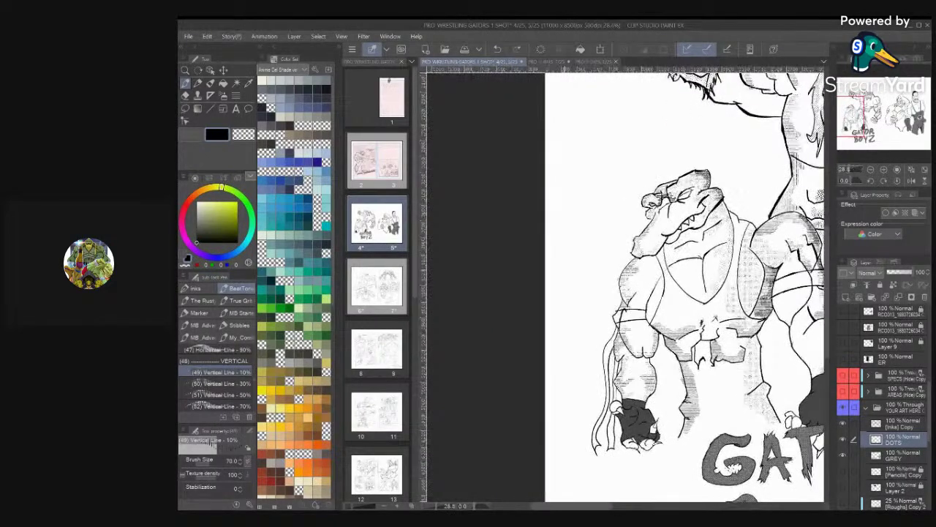
scroll(564, 269, "up", 3)
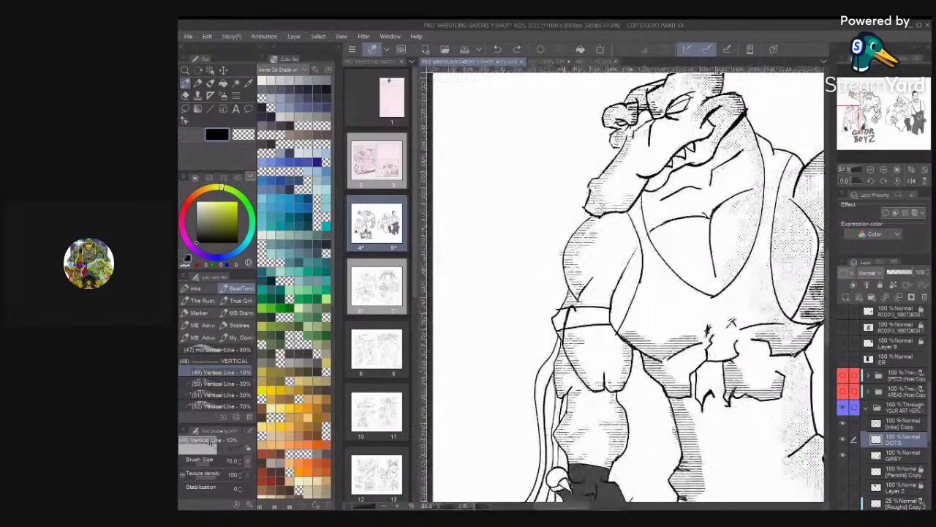
left_click_drag(625, 285, 598, 314)
left_click(260, 373)
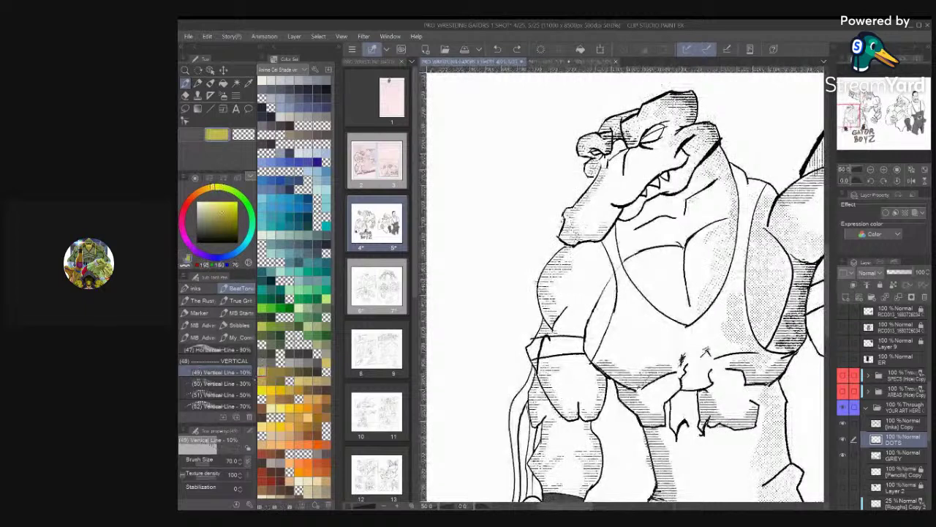
left_click_drag(255, 387, 255, 366)
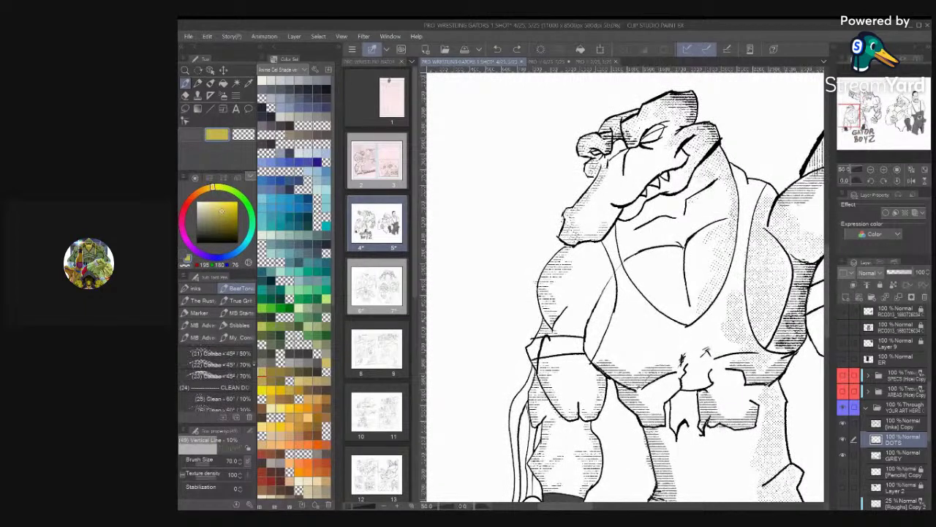
left_click(197, 243)
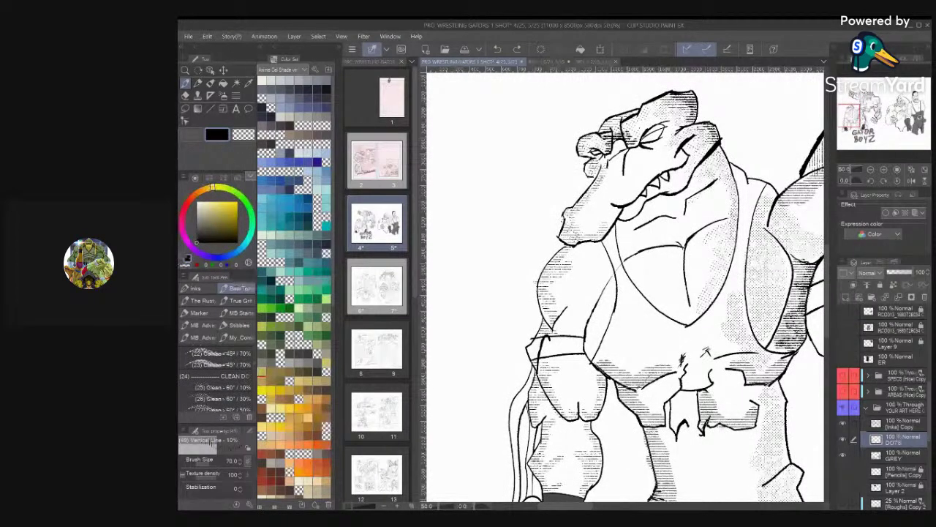
scroll(216, 377, "up", 3)
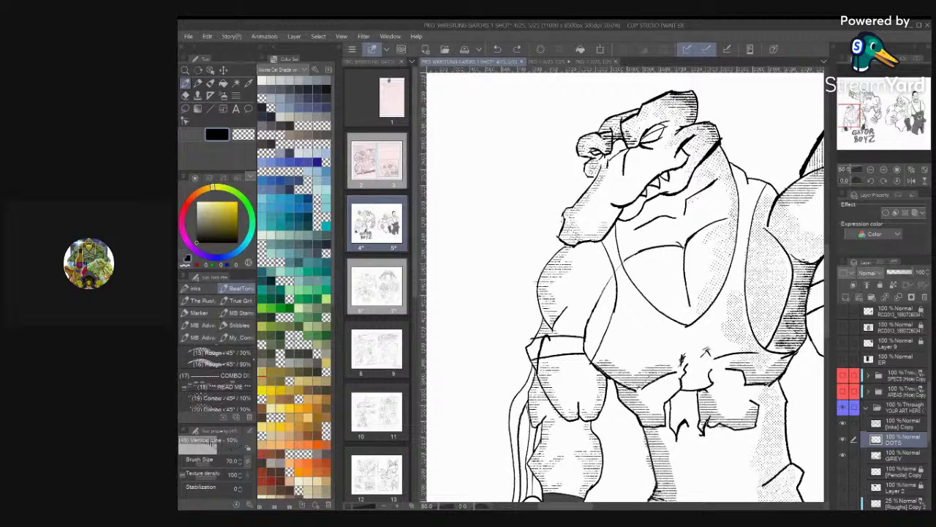
left_click(193, 369)
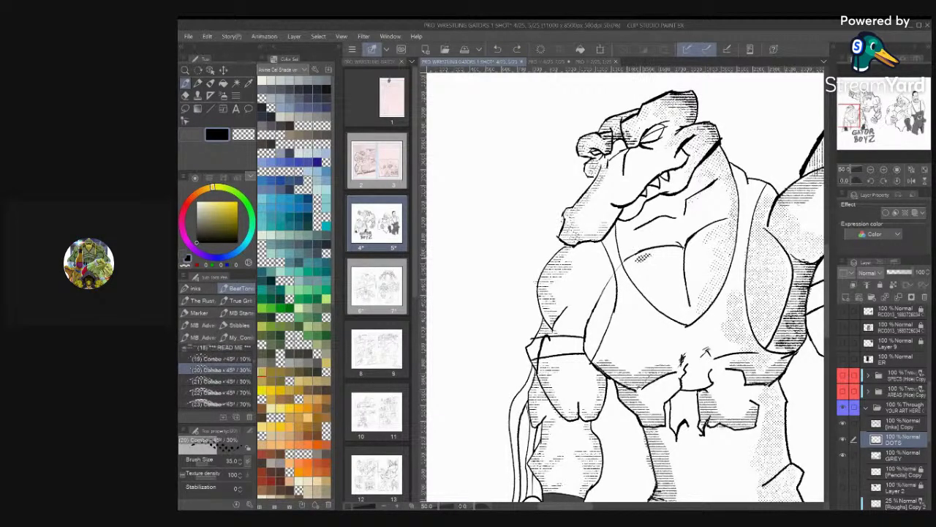
Try dotting the smaller gator's chest with the Combo 45° / 30% brush, and undo the strokes
scroll(639, 260, "up", 4)
left_click_drag(675, 252, 653, 320)
key("ctrl+z")
scroll(639, 271, "down", 5)
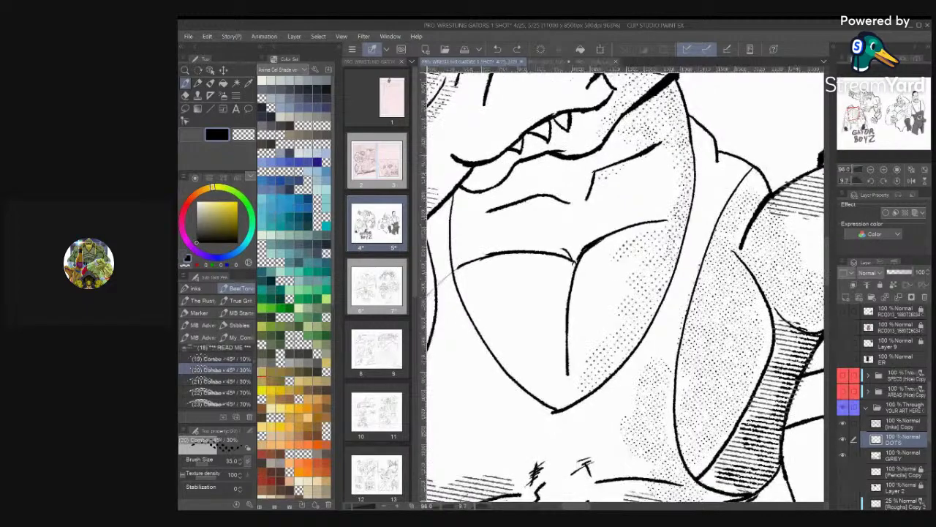
Dot the smaller gator's arm just beneath the armband in black with the Combo 45° / 30% brush at size 35
scroll(637, 292, "up", 4)
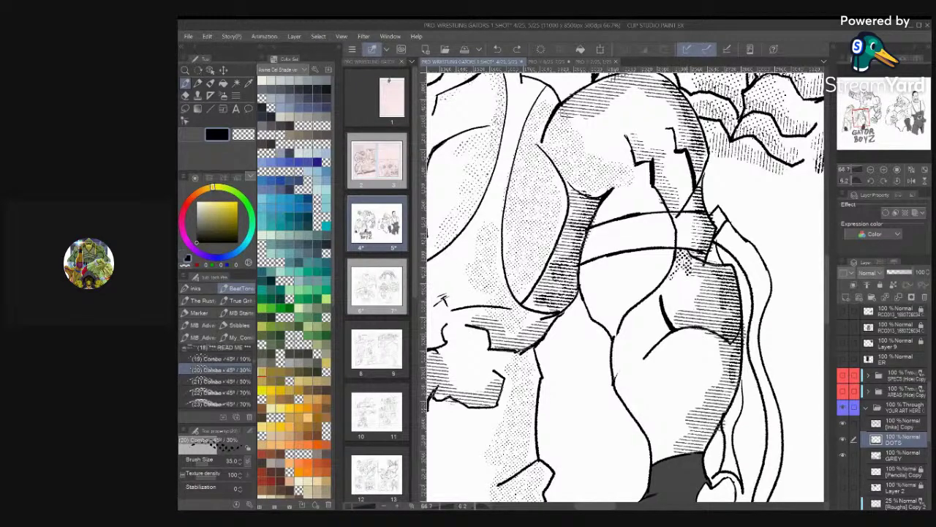
left_click_drag(681, 262, 668, 284)
scroll(720, 282, "down", 4)
scroll(720, 264, "up", 1)
scroll(720, 264, "up", 1)
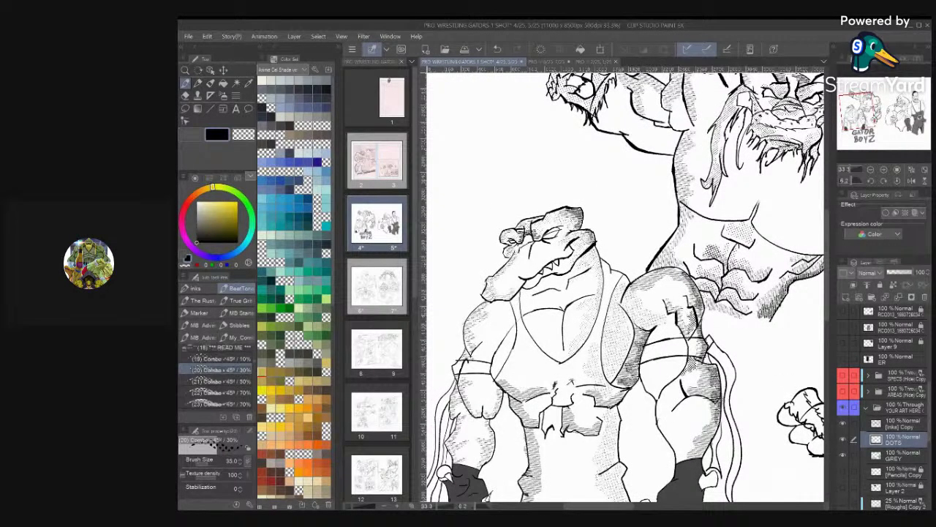
Fill the notched shadow on the smaller gator's upper arm with grey Combo 45° / 30% dots at size 35, and save the spread
key("x")
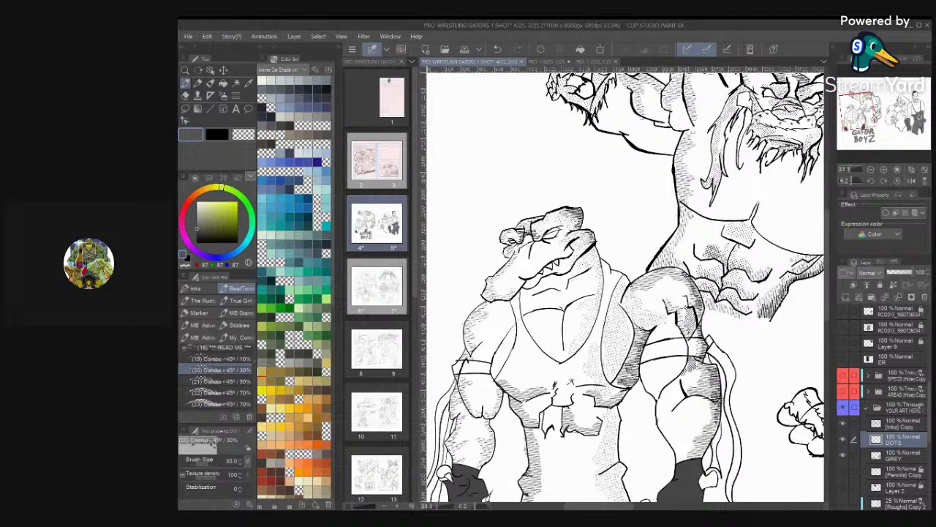
scroll(685, 289, "up", 5)
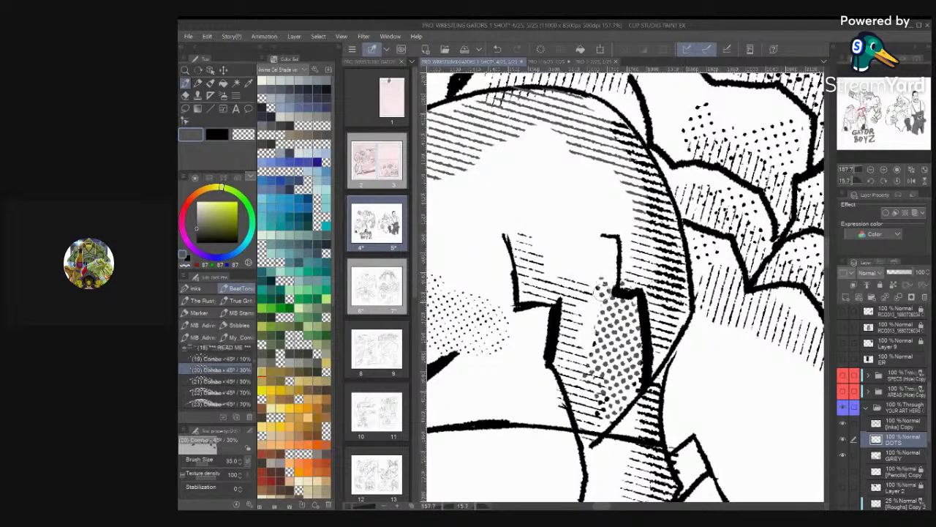
mouse_move(605, 274)
left_mouse_down()
mouse_move(606, 252)
mouse_move(610, 265)
left_mouse_up()
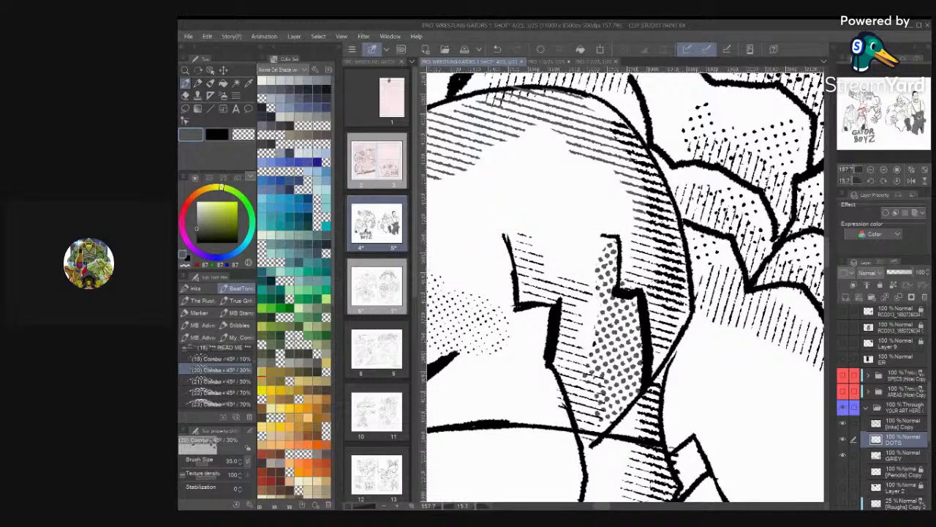
scroll(632, 357, "down", 5)
scroll(626, 287, "down", 5)
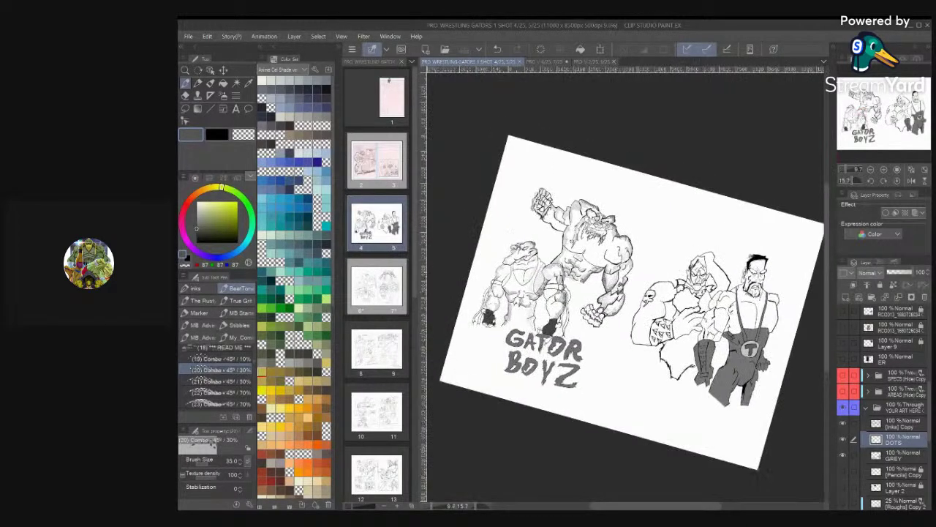
key("ctrl+s")
Add grey Combo 45° / 30% dots between the smaller gator's brows and under its eye, and save the spread
scroll(626, 287, "up", 2)
scroll(552, 329, "up", 5)
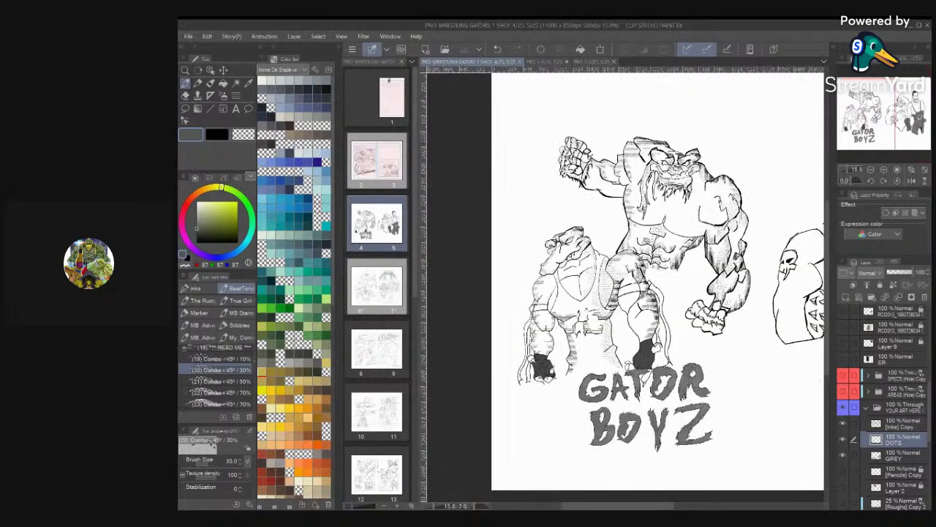
scroll(626, 287, "up", 4)
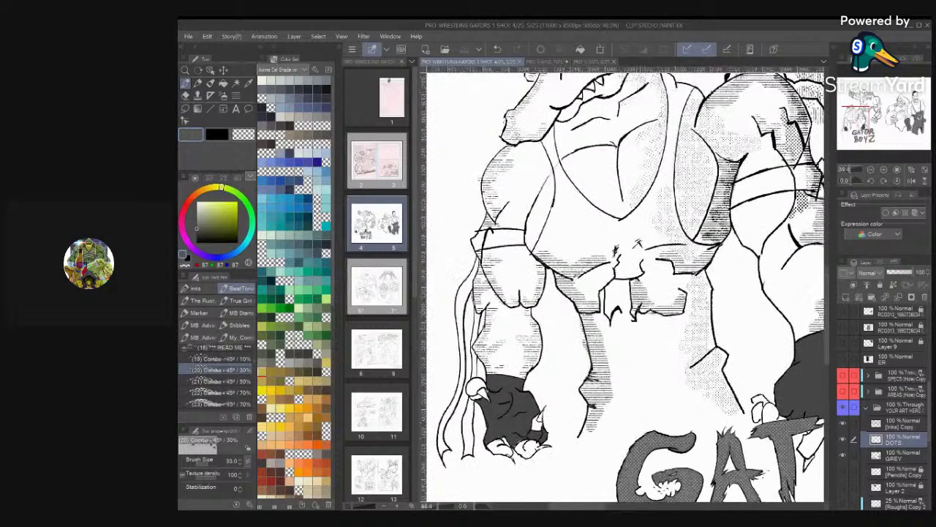
scroll(622, 286, "up", 4)
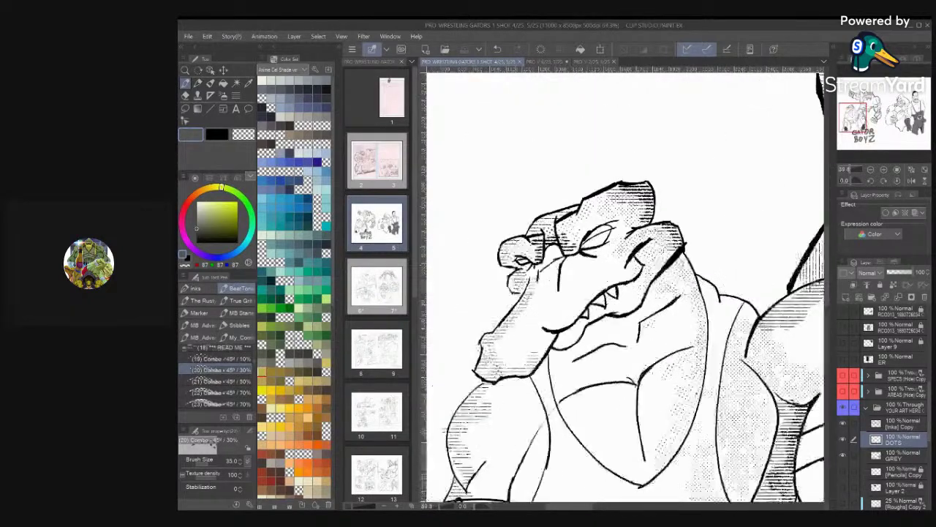
left_click_drag(586, 306, 575, 316)
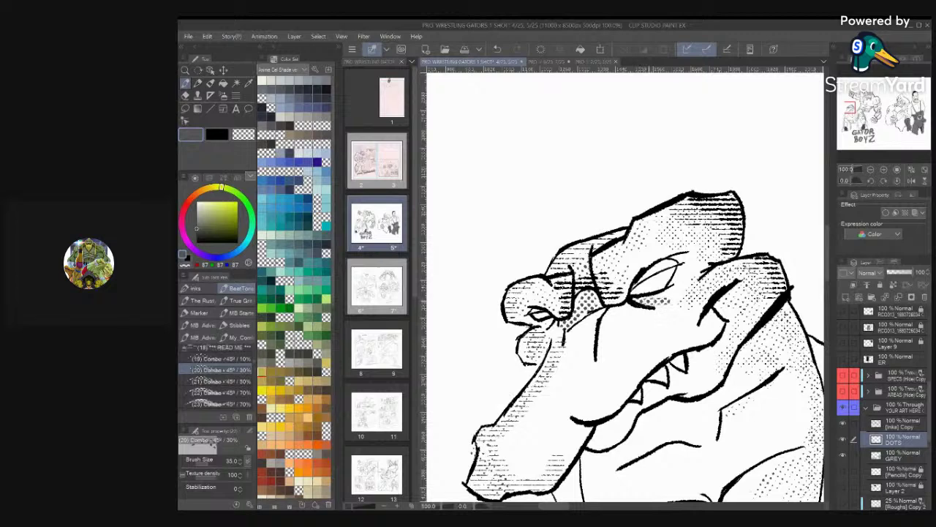
scroll(687, 270, "down", 5)
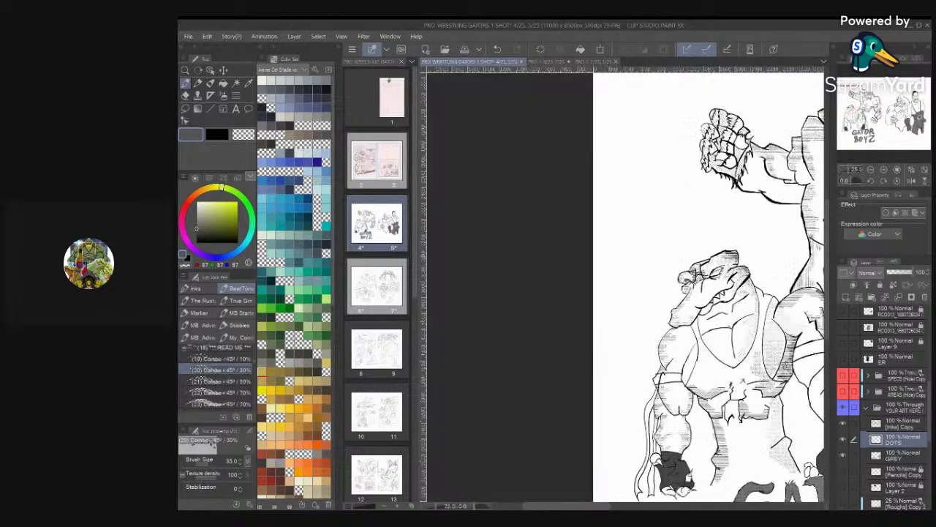
scroll(816, 274, "up", 1)
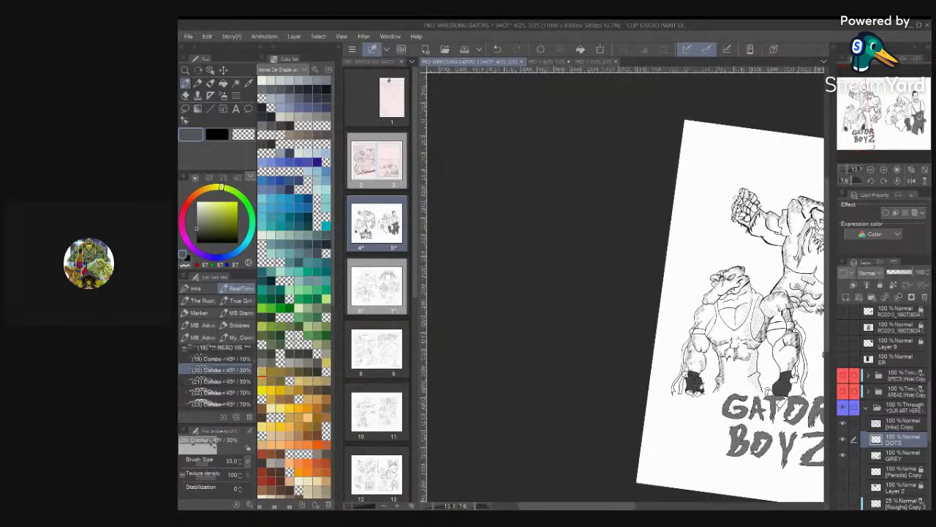
key("ctrl+s")
Examine the untoned pair of human wrestlers opposite the gators, from the T emblem up to their faces
key("ctrl+0")
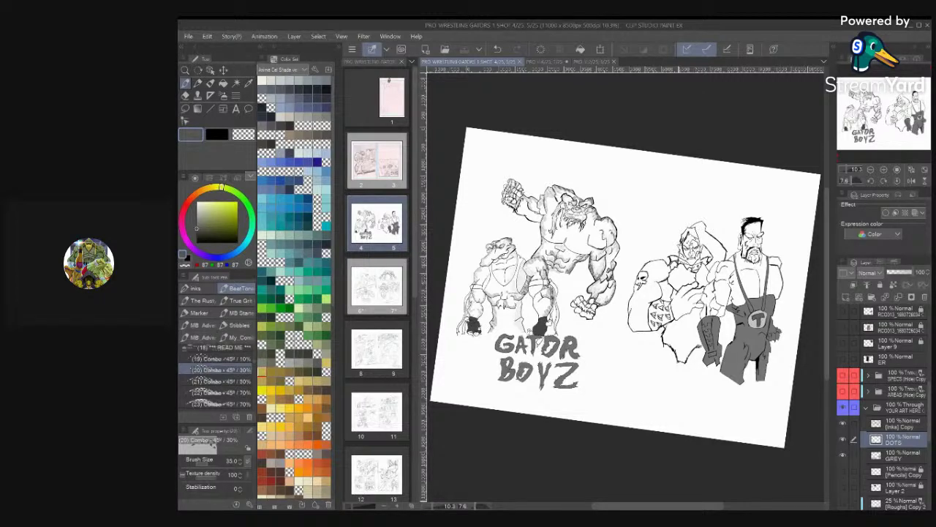
scroll(761, 315, "up", 6)
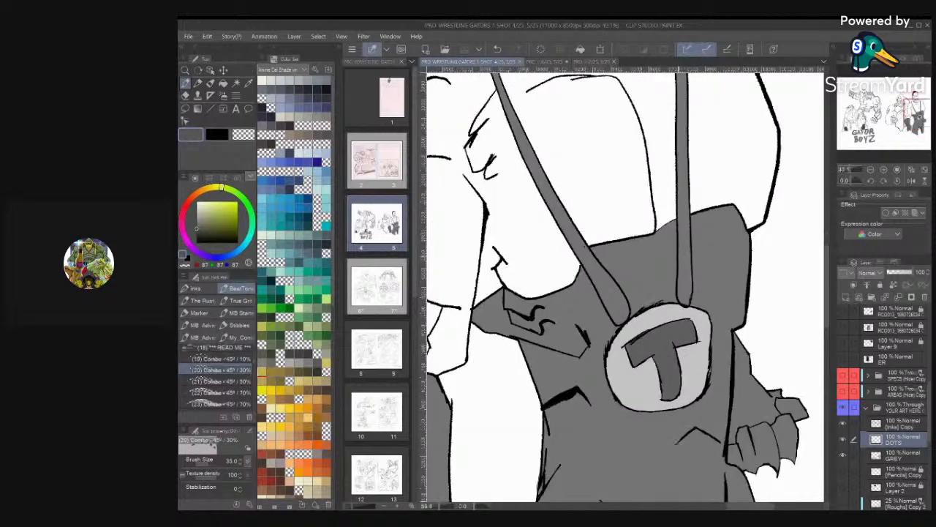
scroll(790, 358, "down", 10)
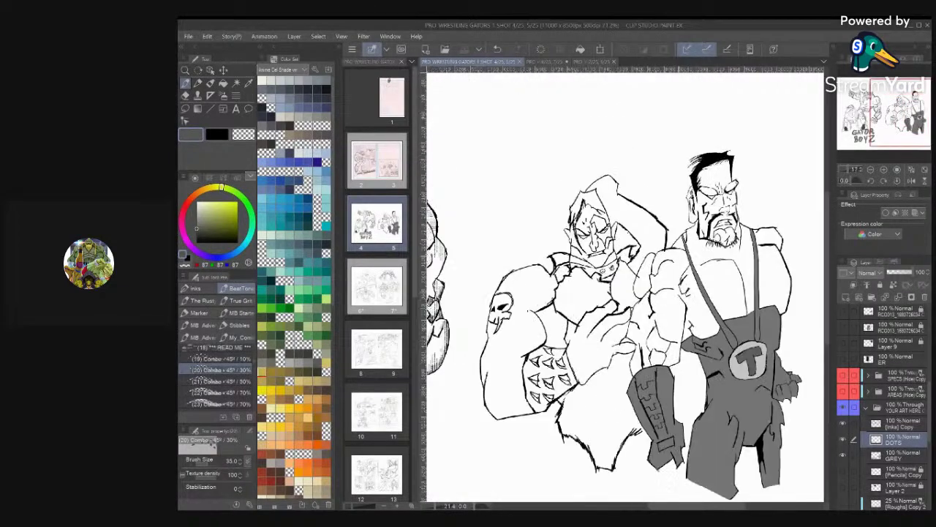
scroll(559, 88, "up", 4)
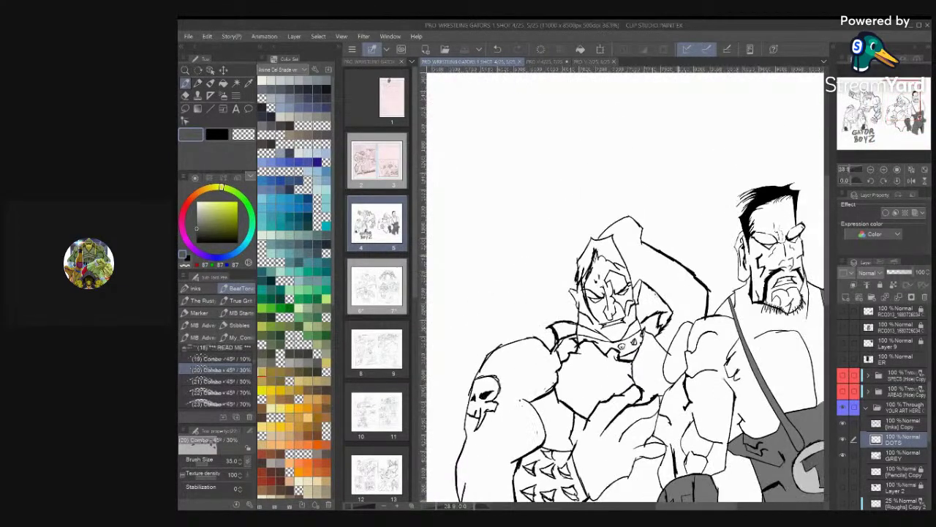
scroll(625, 289, "down", 2)
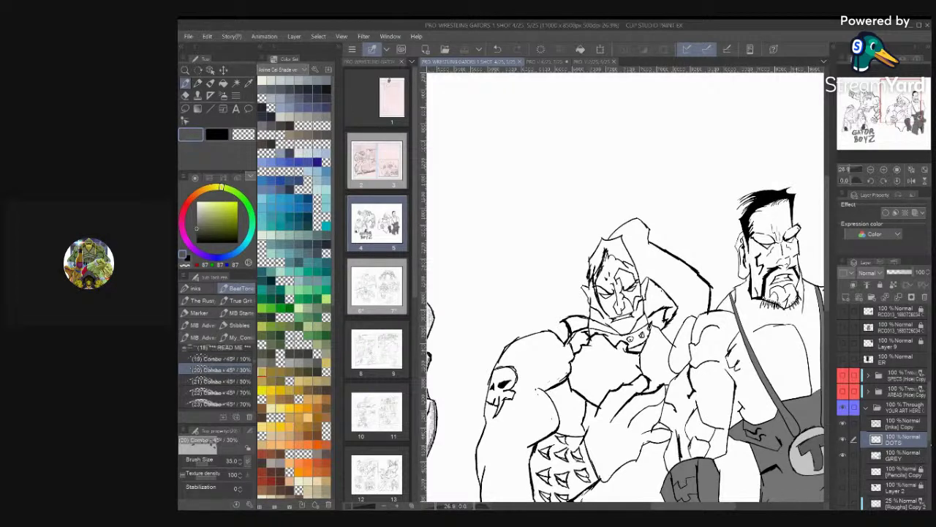
Check the hidden sketch layers, and expand and show the OPPS folder with the opponents' roughs
scroll(884, 407, "down", 3)
left_click(842, 428)
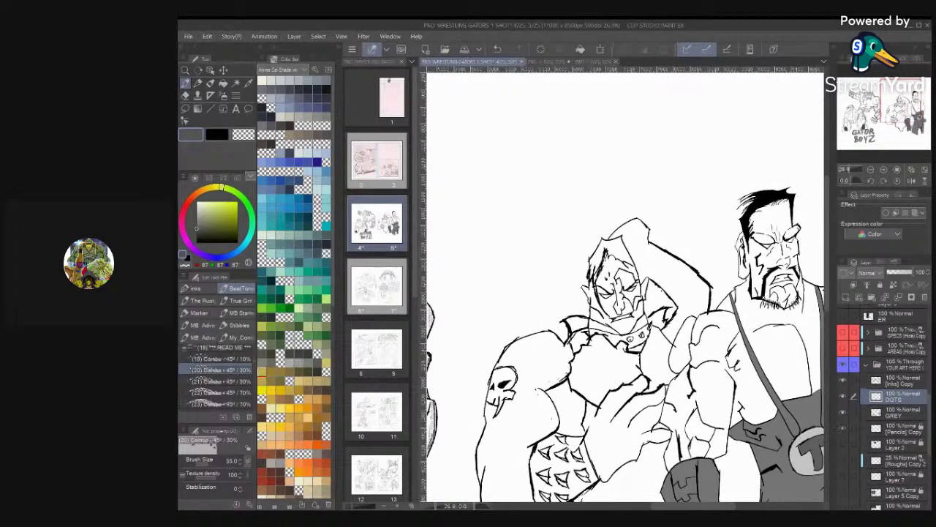
left_click(842, 460)
left_click(842, 460)
left_click(843, 476)
left_click(843, 476)
left_click(843, 491)
left_click(843, 490)
scroll(885, 410, "down", 3)
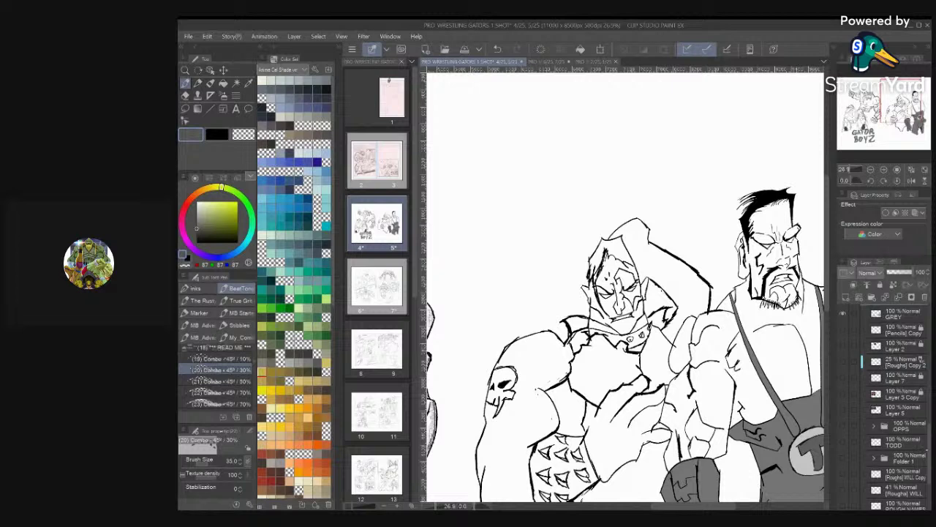
left_click(873, 426)
left_click(843, 425)
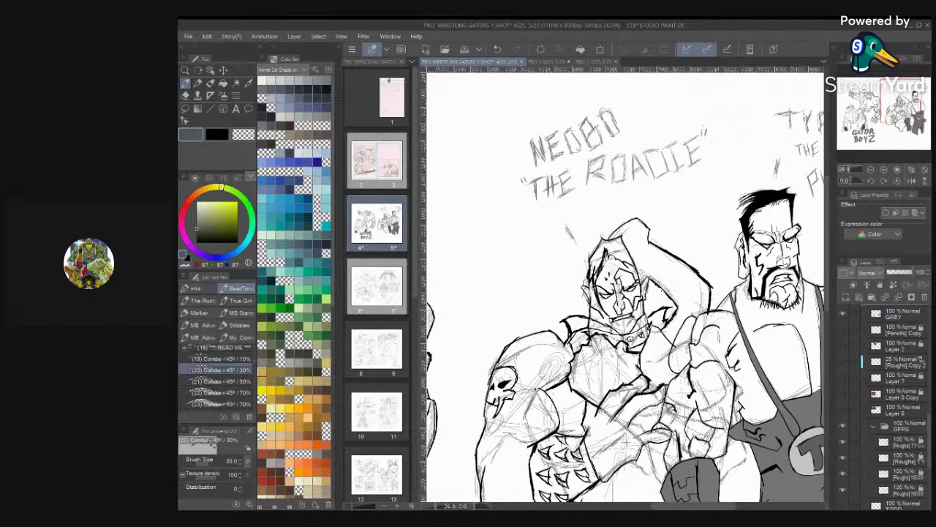
Examine the rough sketch lines and name lettering around the two opposing wrestlers
scroll(659, 329, "down", 4)
scroll(664, 357, "up", 5)
scroll(670, 362, "down", 3)
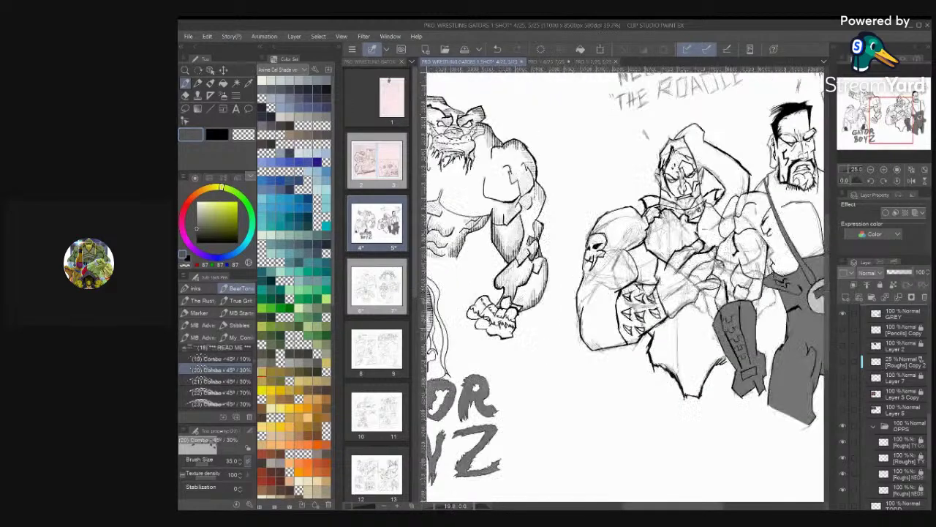
scroll(626, 289, "down", 1)
scroll(626, 289, "up", 3)
left_click_drag(702, 278, 614, 351)
scroll(625, 329, "down", 1)
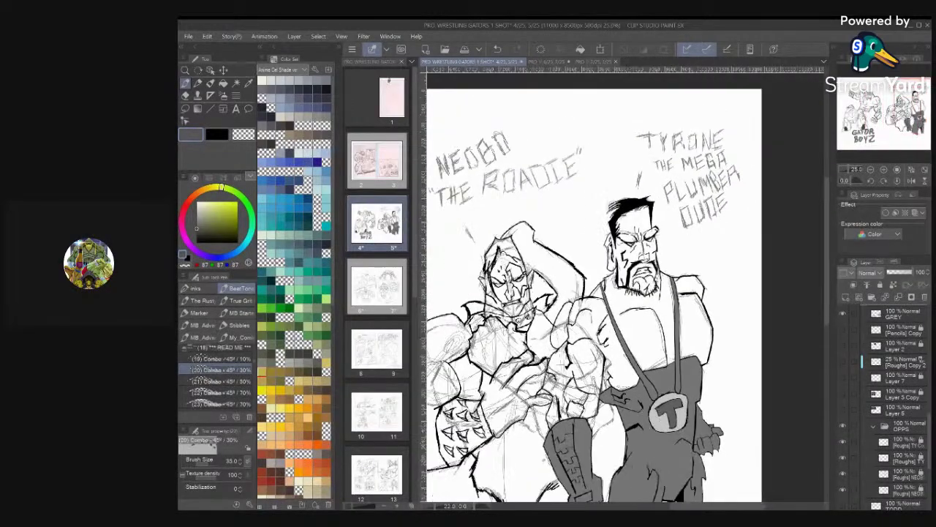
scroll(626, 308, "down", 4)
Examine the toned gators and the whole spread at several zoom levels
left_click_drag(585, 315, 763, 304)
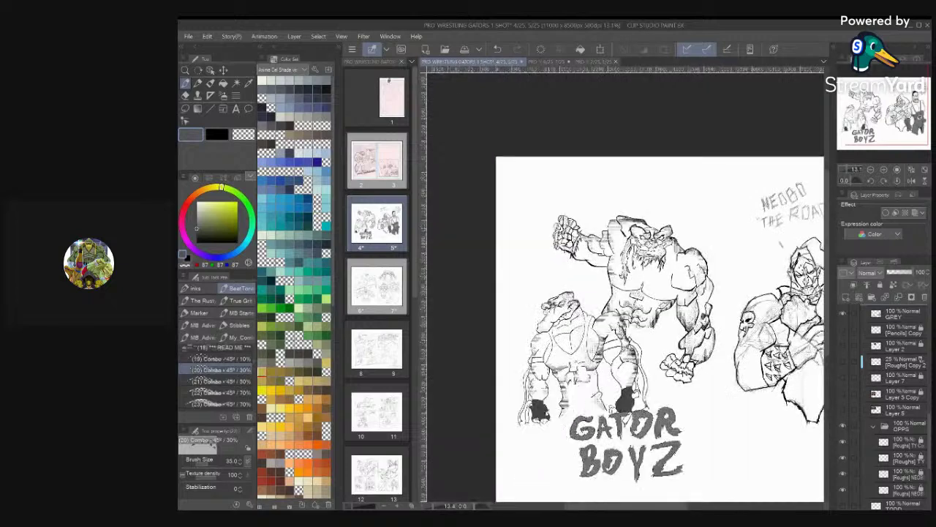
scroll(626, 286, "up", 1)
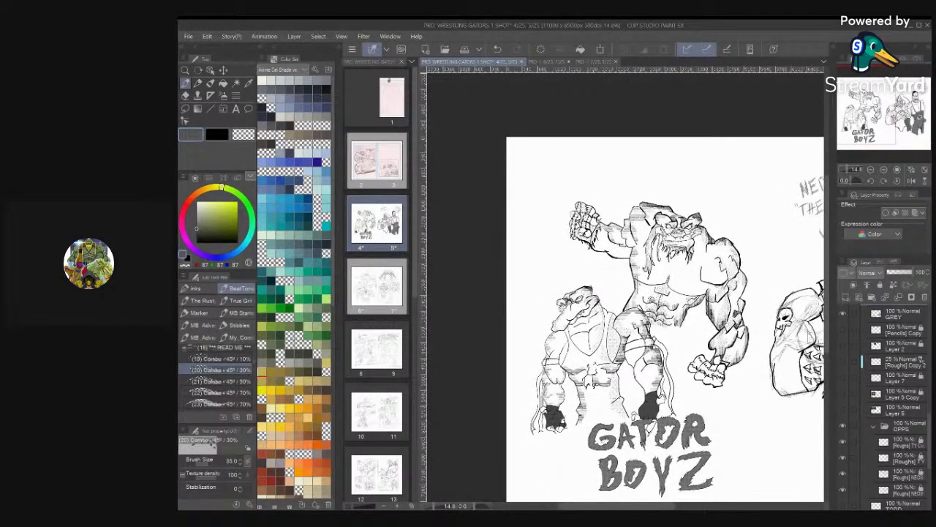
scroll(626, 285, "down", 2)
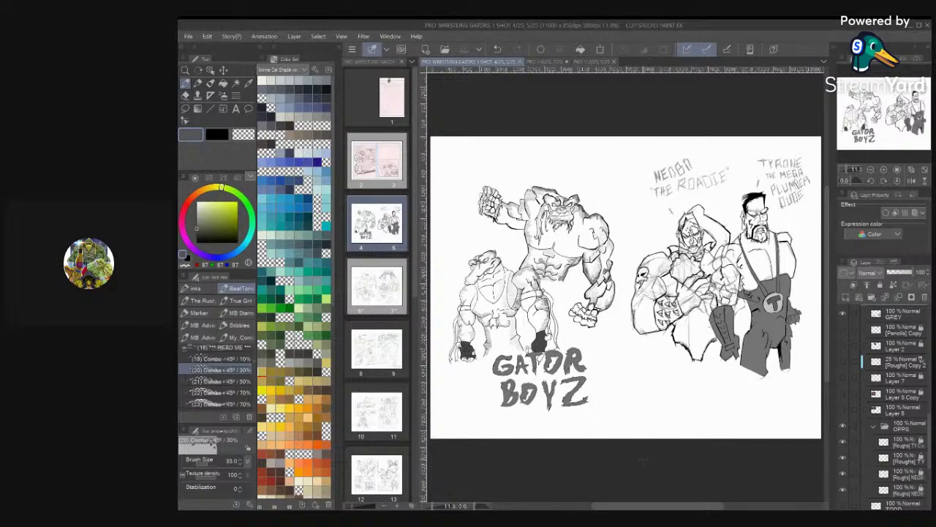
scroll(585, 293, "up", 5)
scroll(656, 354, "down", 2)
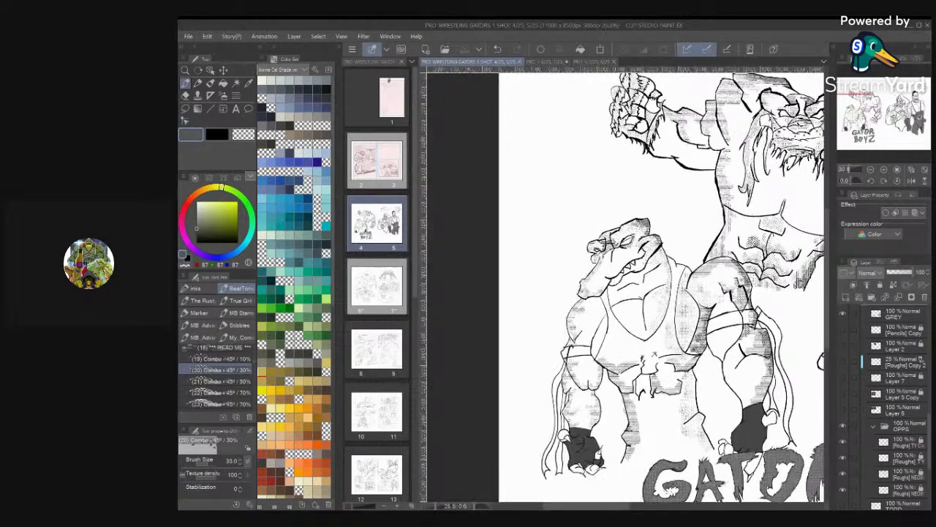
scroll(655, 353, "up", 2)
scroll(656, 354, "down", 3)
scroll(656, 354, "up", 2)
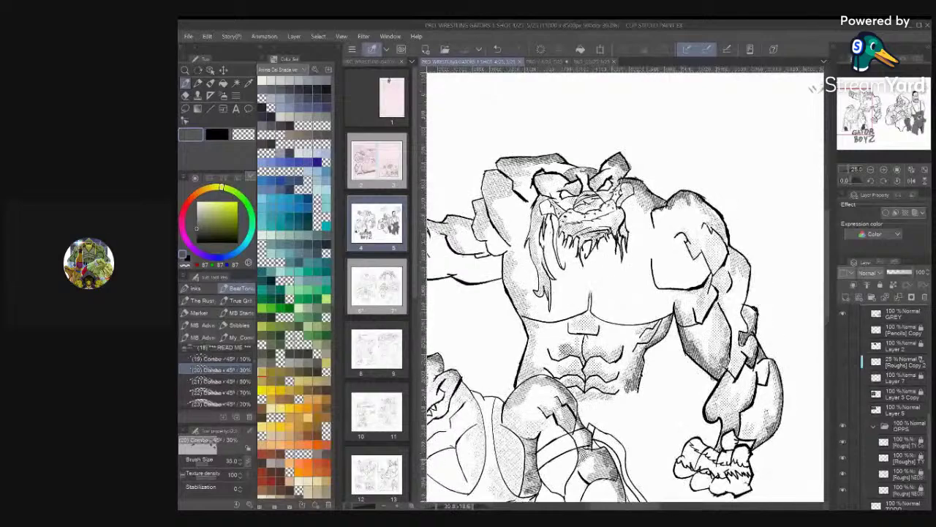
Collapse and hide the OPPS folder holding the opponents' rough sketches
scroll(626, 292, "down", 4)
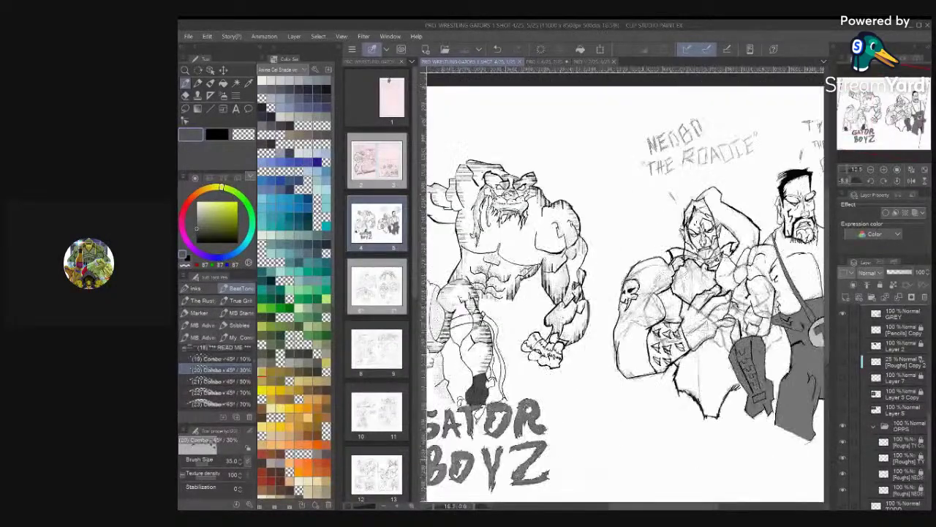
scroll(695, 278, "up", 4)
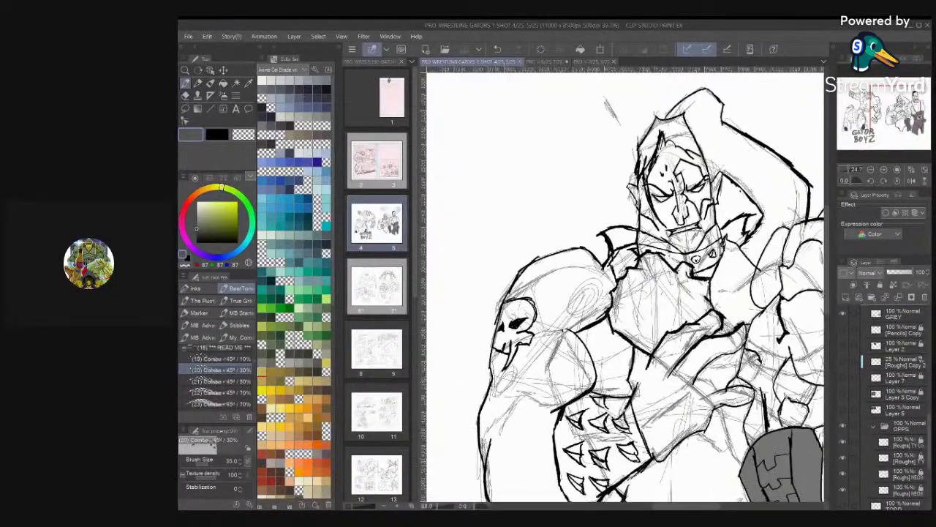
scroll(626, 286, "down", 2)
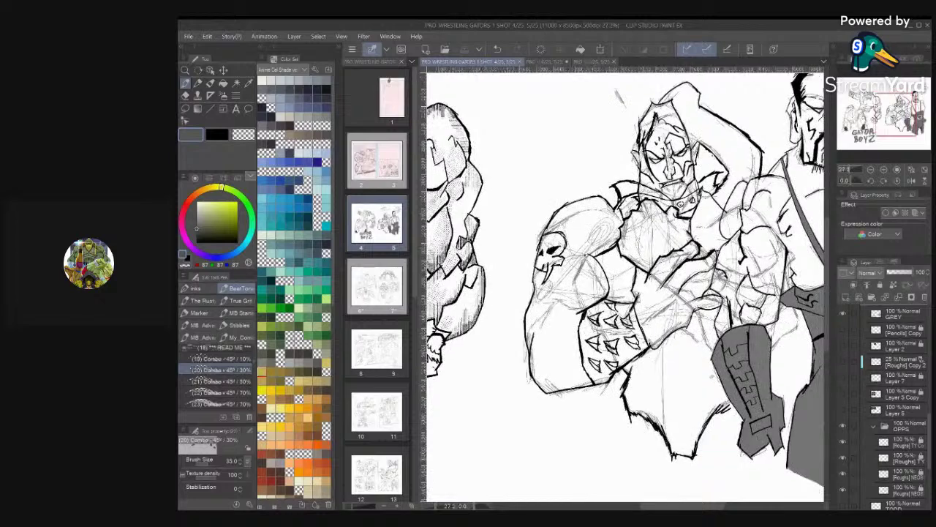
scroll(626, 287, "down", 1)
scroll(649, 349, "down", 1)
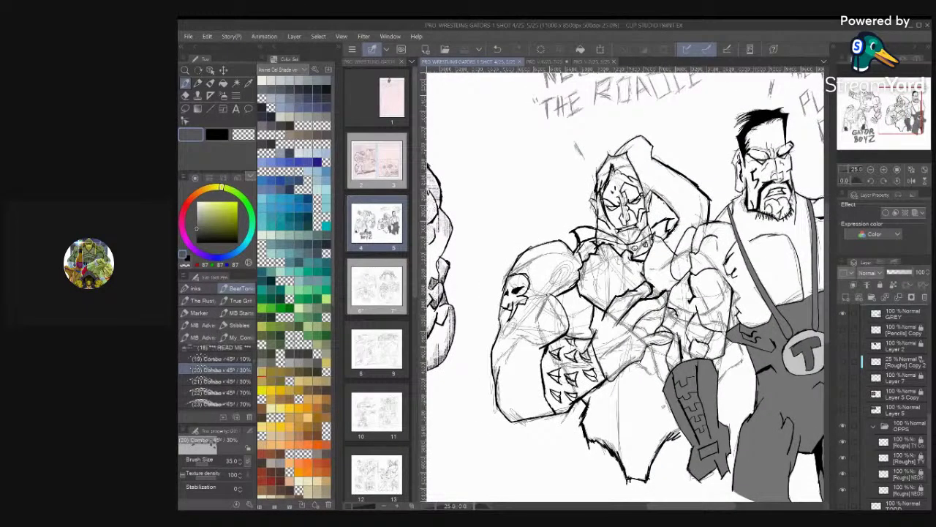
scroll(878, 409, "down", 5)
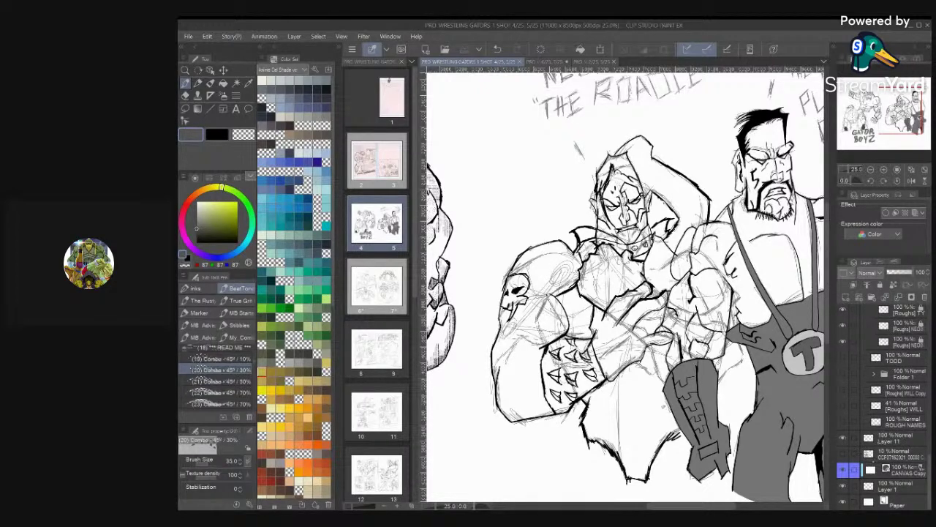
scroll(885, 410, "up", 10)
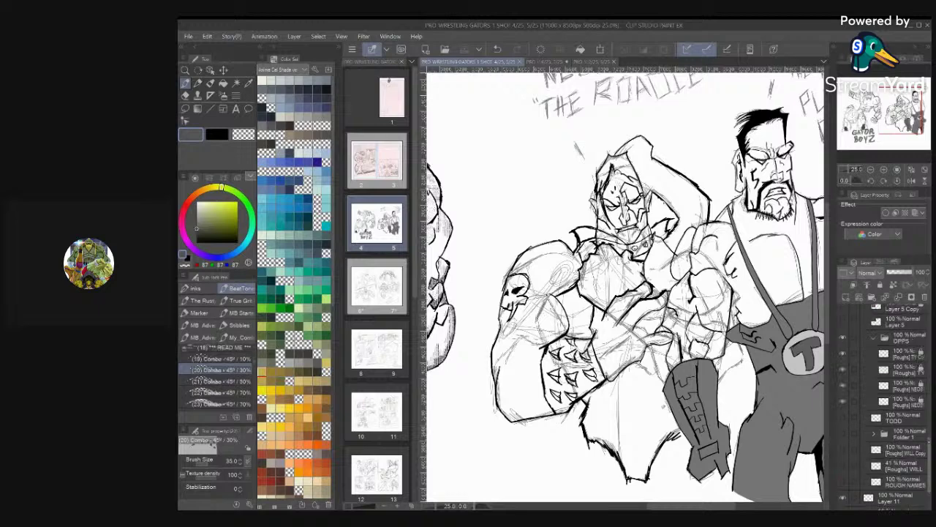
left_click(874, 427)
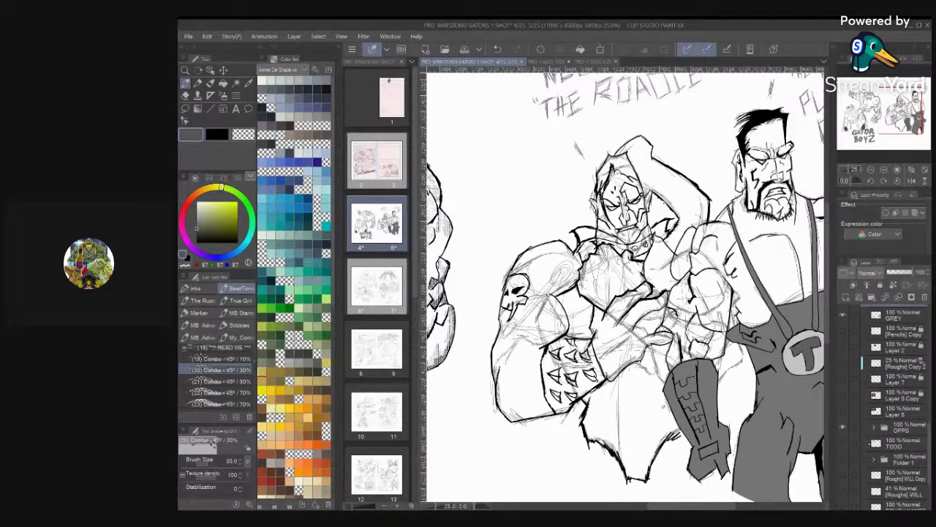
left_click(843, 426)
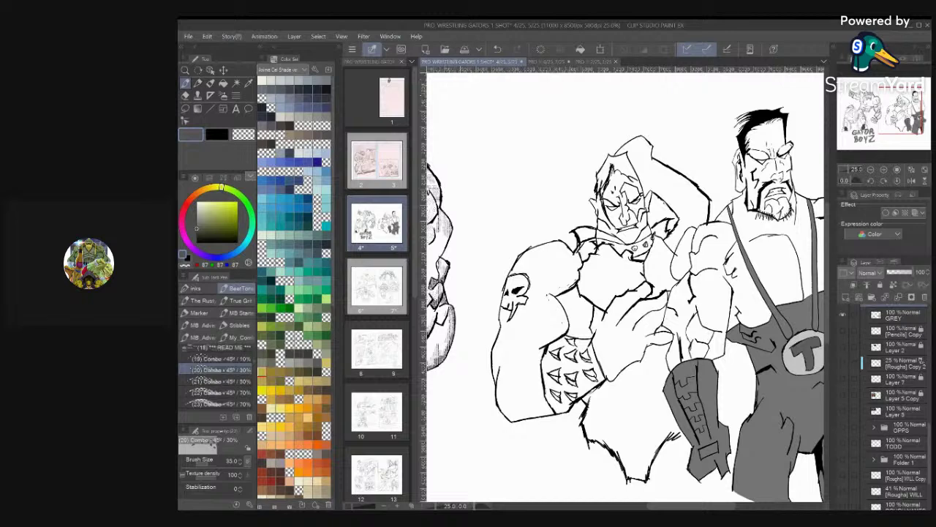
Choose the Rusty Nib 3 brush and set its size to 25 for detailing the hooded wrestler's hand
left_click_drag(576, 367, 633, 379)
scroll(605, 377, "up", 2)
scroll(605, 378, "down", 2)
mouse_move(625, 315)
left_mouse_down()
mouse_move(630, 327)
mouse_move(676, 282)
mouse_move(613, 324)
left_mouse_up()
scroll(677, 282, "up", 2)
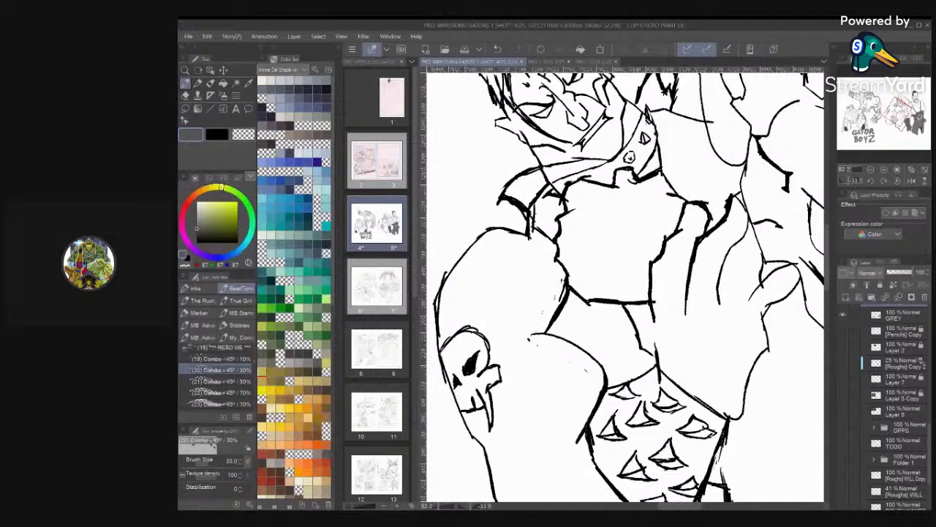
left_click(241, 337)
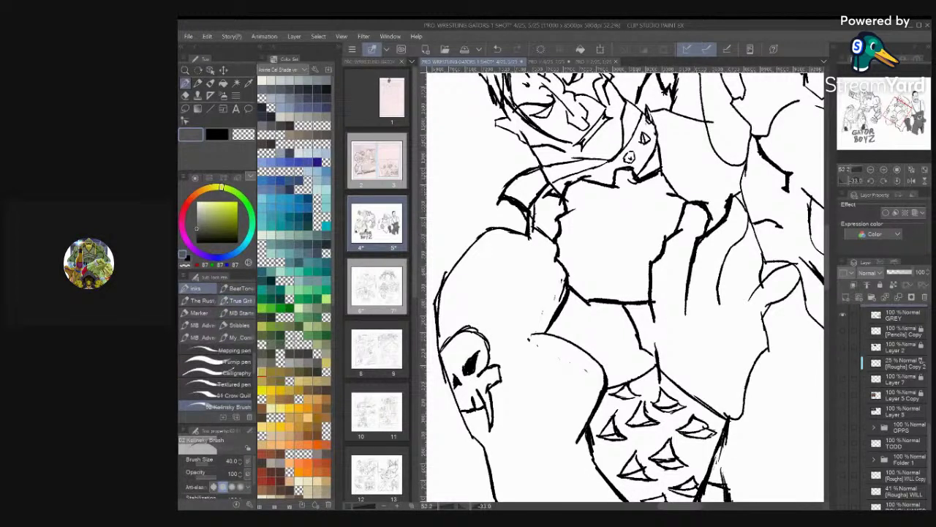
left_click(237, 288)
left_click(201, 300)
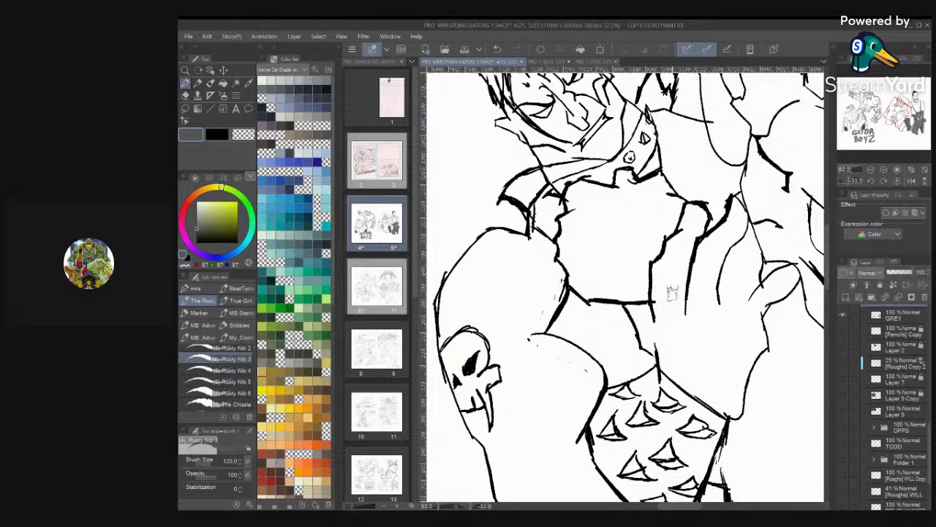
key("[")
key("[")
key("[")
key("[")
key("[")
key("[")
key("[")
key("bracketleft")
key("bracketleft")
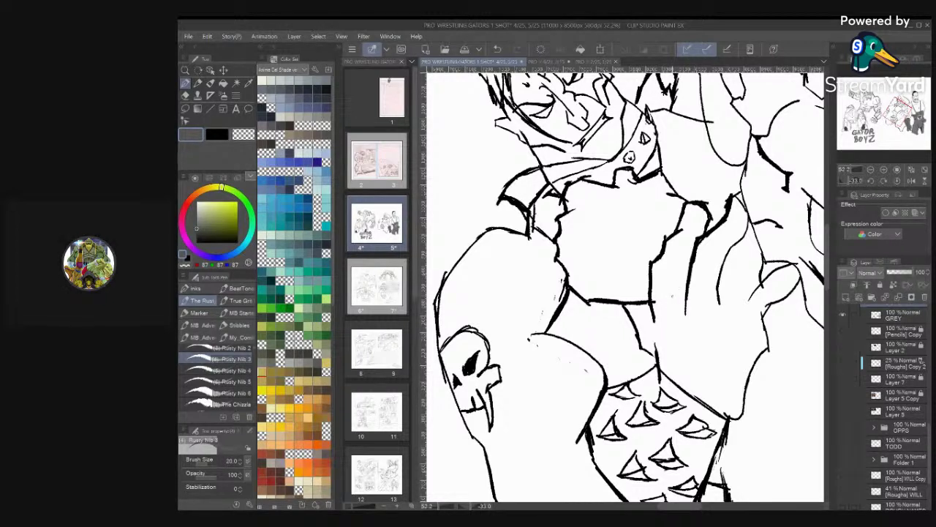
key("bracketright")
Ink short black knuckle lines along the fingers of the hooded wrestler's hand on his chest
left_click(217, 134)
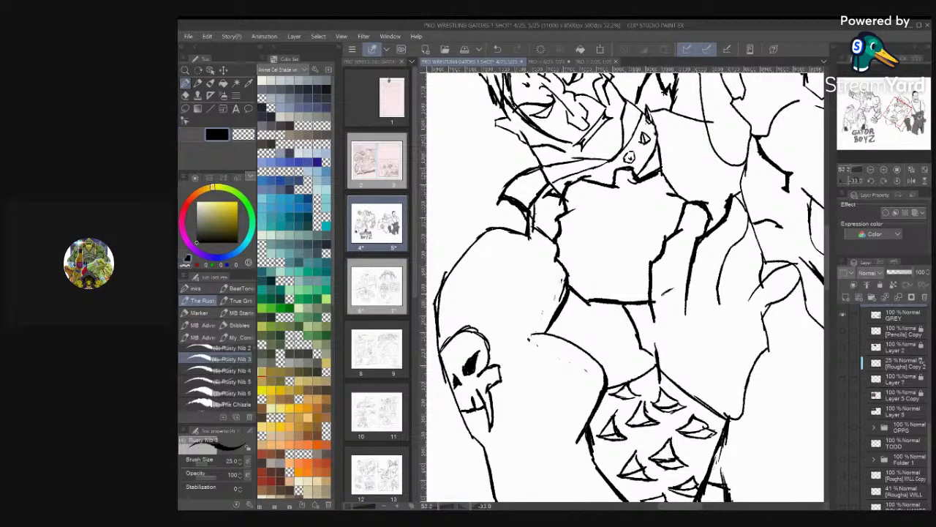
left_click_drag(661, 292, 668, 319)
mouse_move(709, 293)
left_mouse_down()
mouse_move(700, 297)
mouse_move(702, 320)
left_mouse_up()
mouse_move(744, 296)
left_mouse_down()
mouse_move(734, 291)
mouse_move(730, 309)
mouse_move(735, 318)
mouse_move(749, 306)
mouse_move(751, 323)
left_mouse_up()
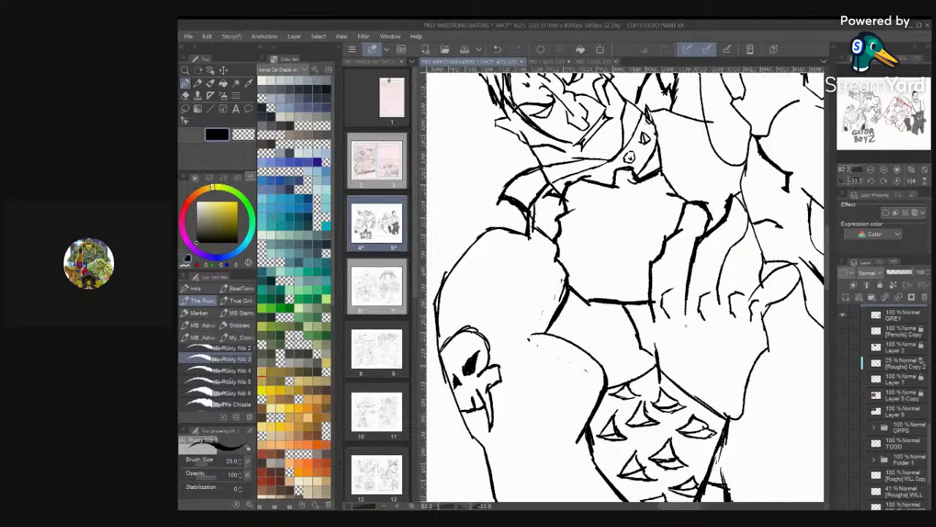
Examine the whole spread and compare the toned gators with their untoned opponents
scroll(625, 287, "down", 10)
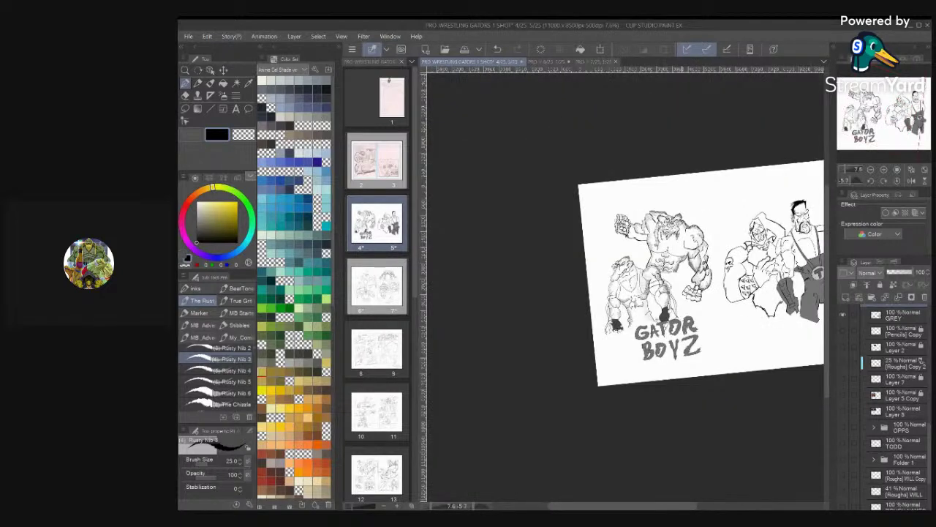
scroll(760, 278, "up", 5)
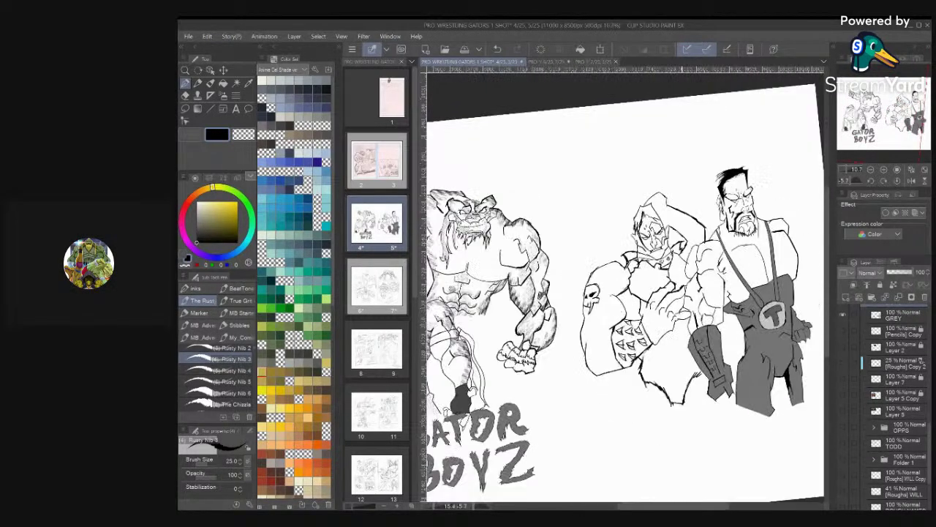
mouse_move(625, 286)
left_mouse_down()
mouse_move(634, 315)
mouse_move(662, 314)
mouse_move(699, 268)
mouse_move(732, 256)
left_mouse_up()
scroll(706, 300, "down", 2)
scroll(735, 366, "up", 2)
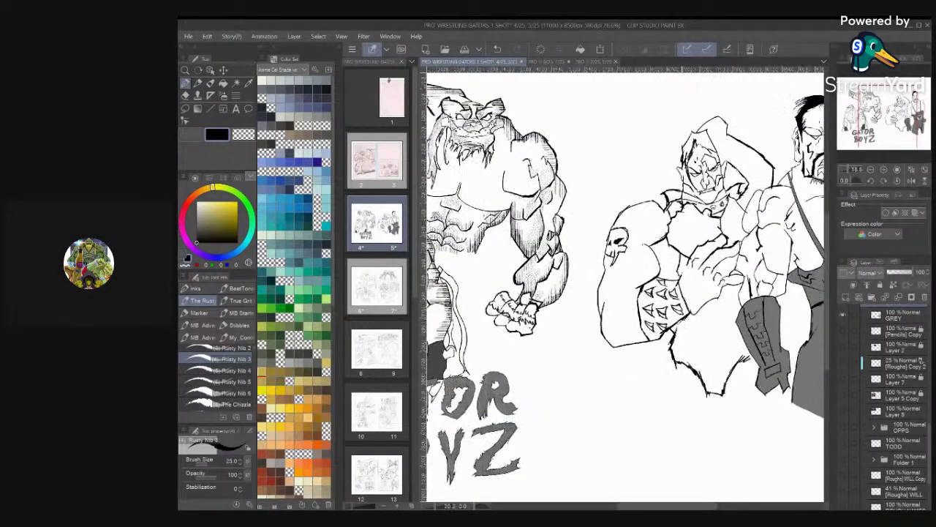
scroll(626, 287, "down", 3)
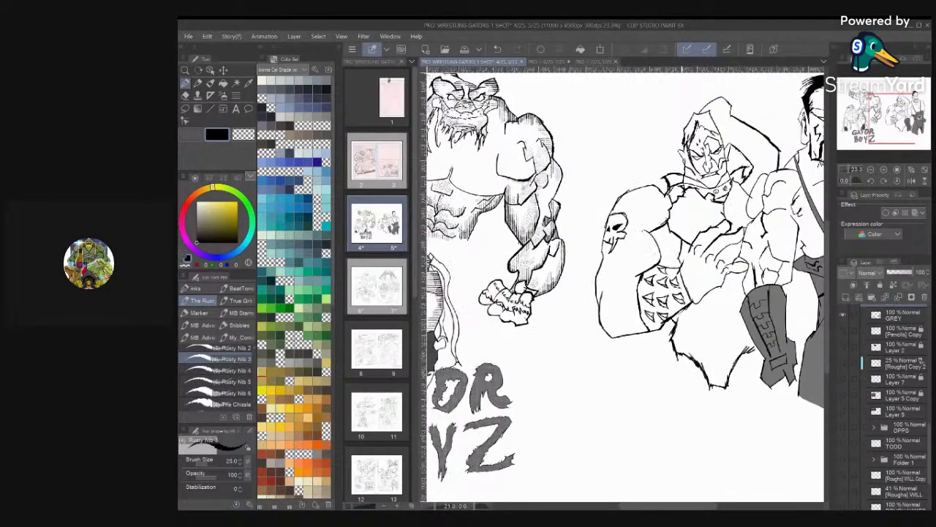
scroll(625, 287, "up", 1)
scroll(600, 284, "up", 2)
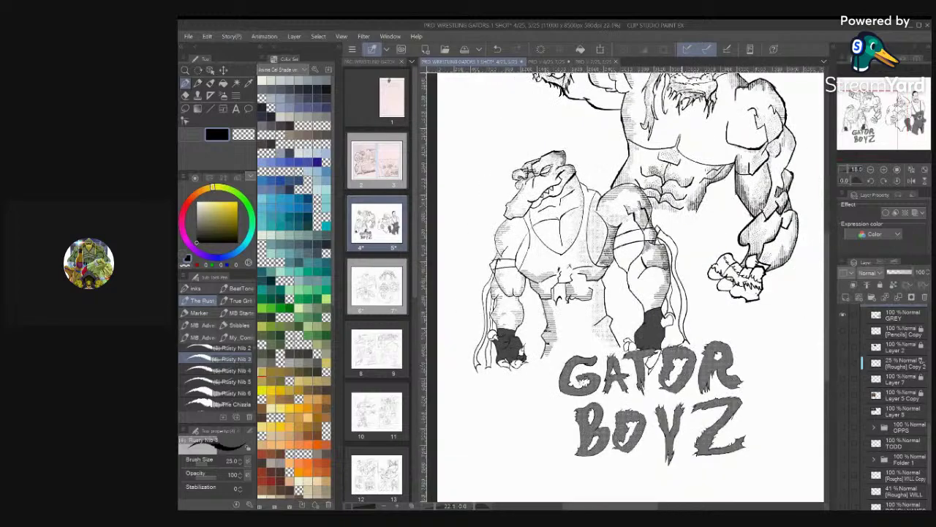
Erase the coarse dots around the smaller gator's eye using the transparent colour
left_click_drag(549, 168, 606, 220)
scroll(601, 219, "up", 7)
left_click_drag(695, 150, 748, 187)
scroll(747, 187, "down", 1)
scroll(746, 185, "up", 2)
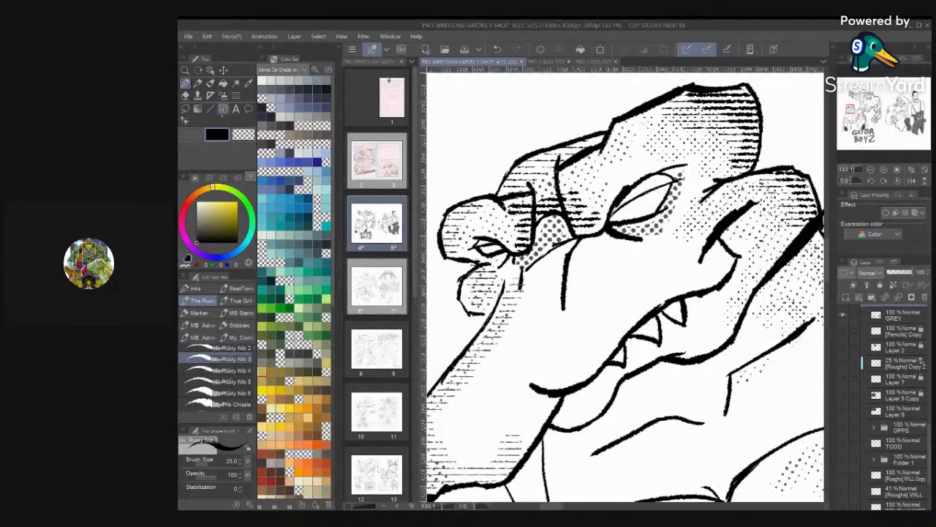
left_click(244, 135)
mouse_move(675, 203)
left_mouse_down()
mouse_move(677, 192)
mouse_move(662, 228)
mouse_move(618, 233)
mouse_move(638, 237)
left_mouse_up()
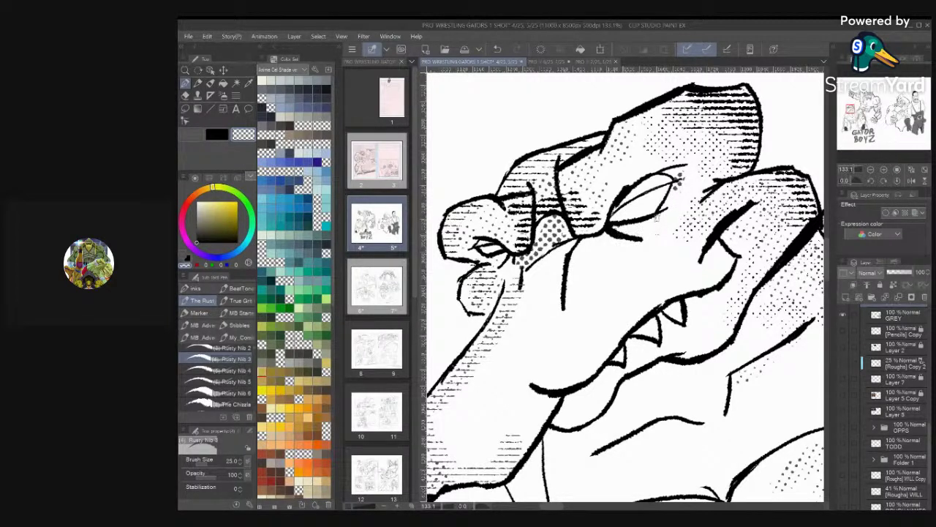
left_click_drag(678, 188, 683, 174)
Toggle the visibility of the DOTS and GREY layers, leaving DOTS shown and GREY hidden
scroll(893, 410, "down", 3)
scroll(885, 410, "down", 2)
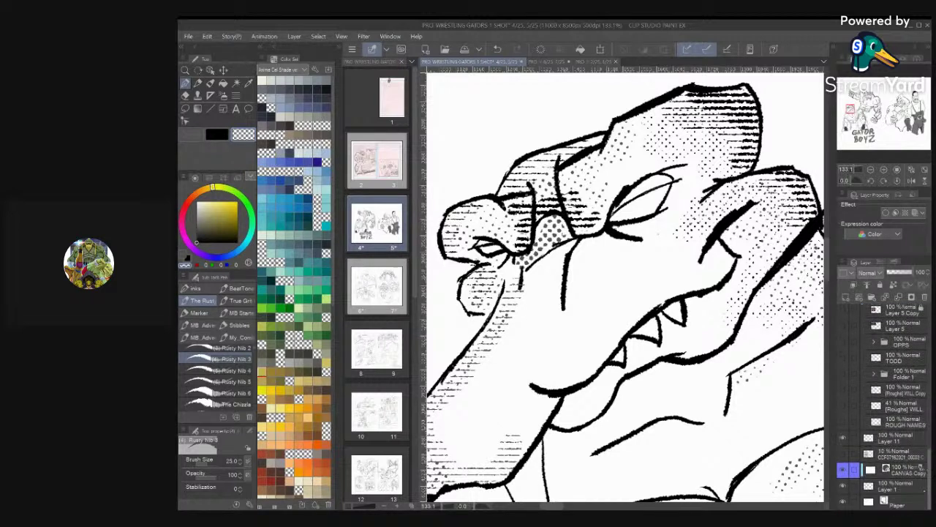
scroll(885, 409, "up", 10)
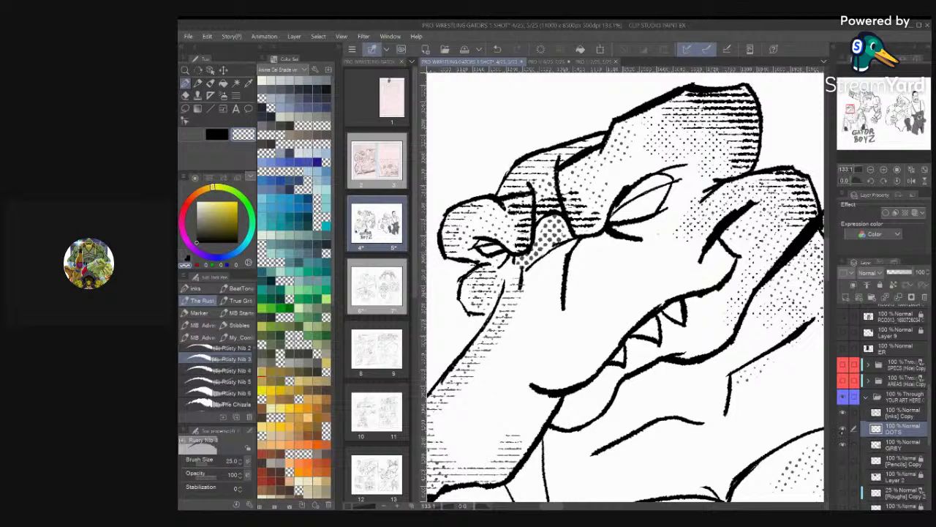
left_click_drag(843, 430, 845, 441)
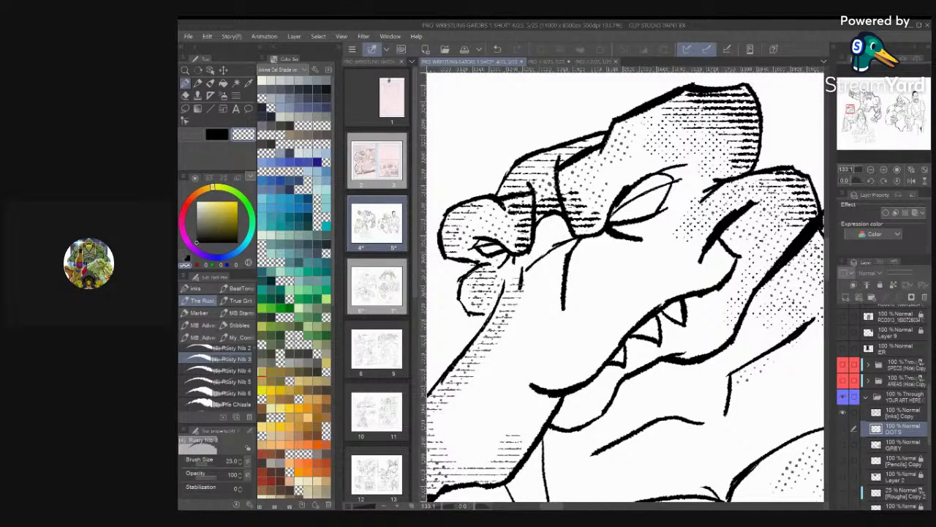
key("ctrl+y")
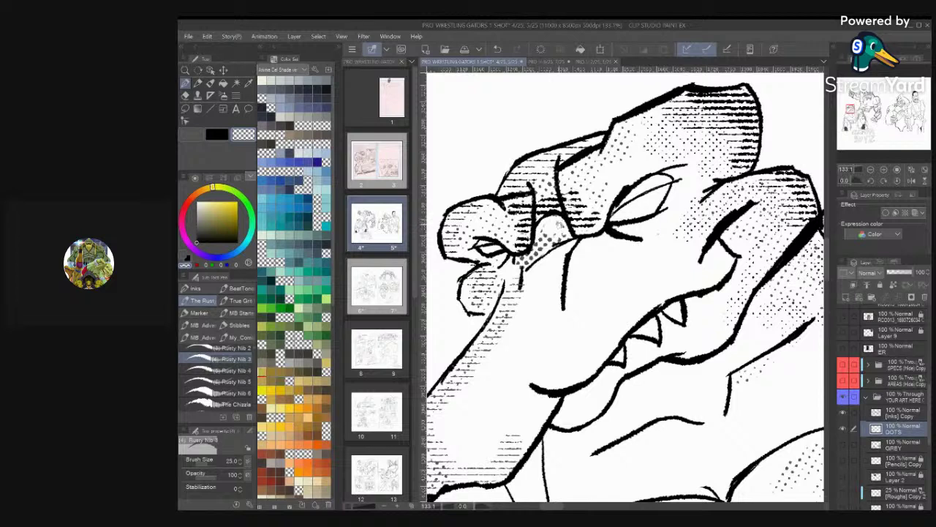
Erase some of the coarse dots between the smaller gator's brow and snout, and save the spread
mouse_move(550, 240)
left_mouse_down()
mouse_move(561, 238)
mouse_move(542, 234)
mouse_move(521, 261)
mouse_move(539, 247)
left_mouse_up()
key("ctrl+0")
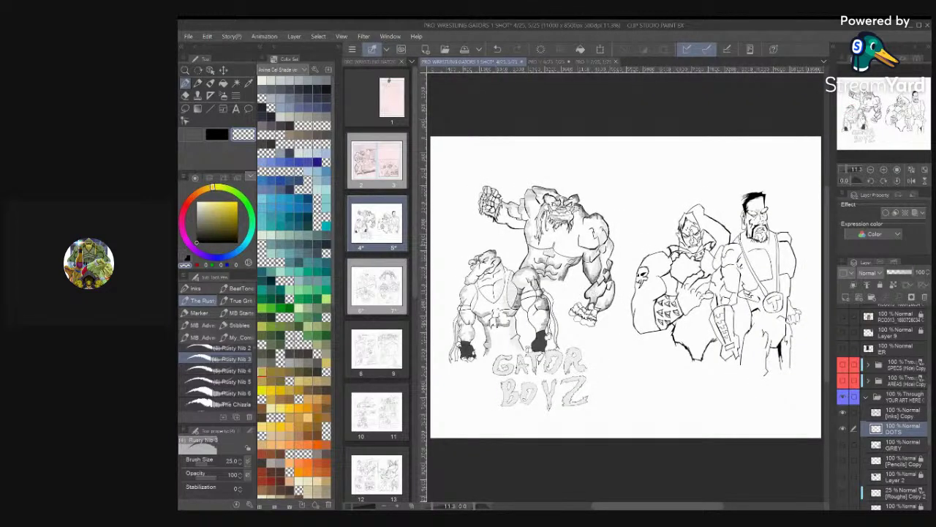
key("ctrl+s")
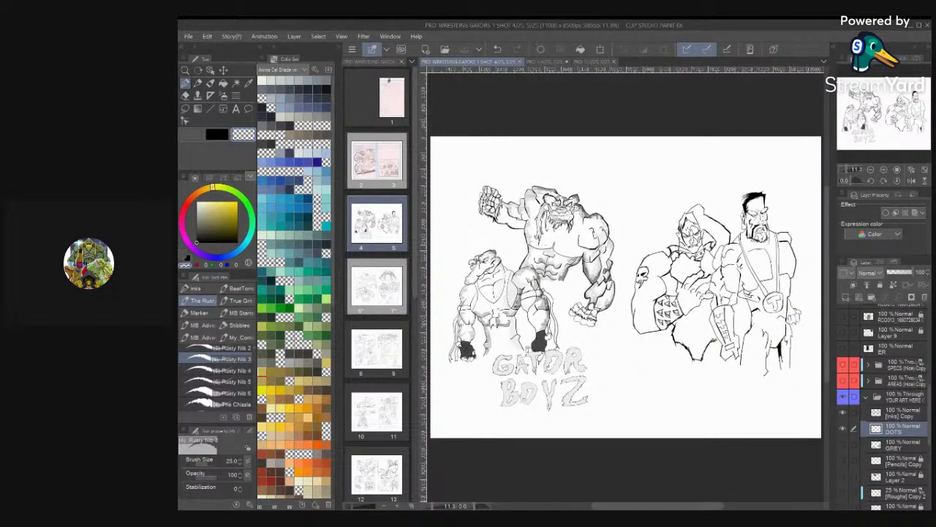
Review the spreads of pages 2–3 and 6–7, and close the finished gator spread of pages 4–5
scroll(702, 275, "up", 1)
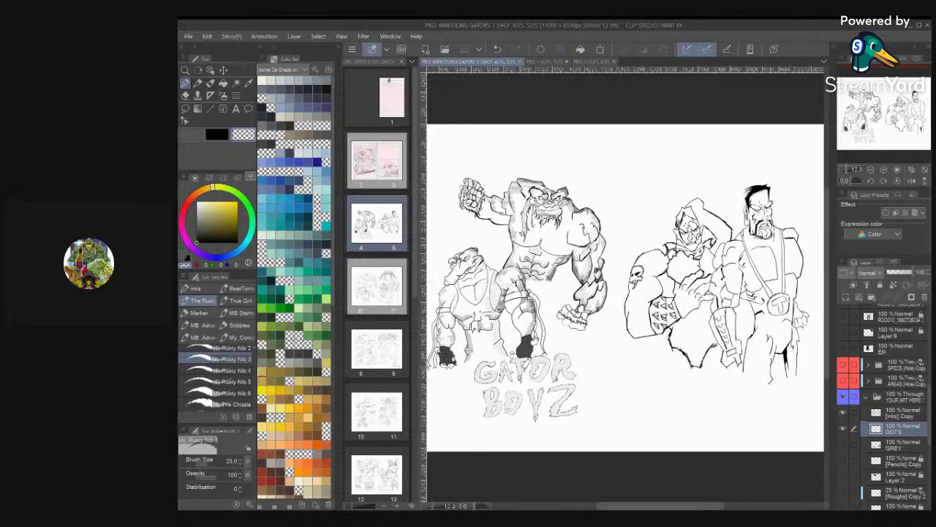
left_click(548, 62)
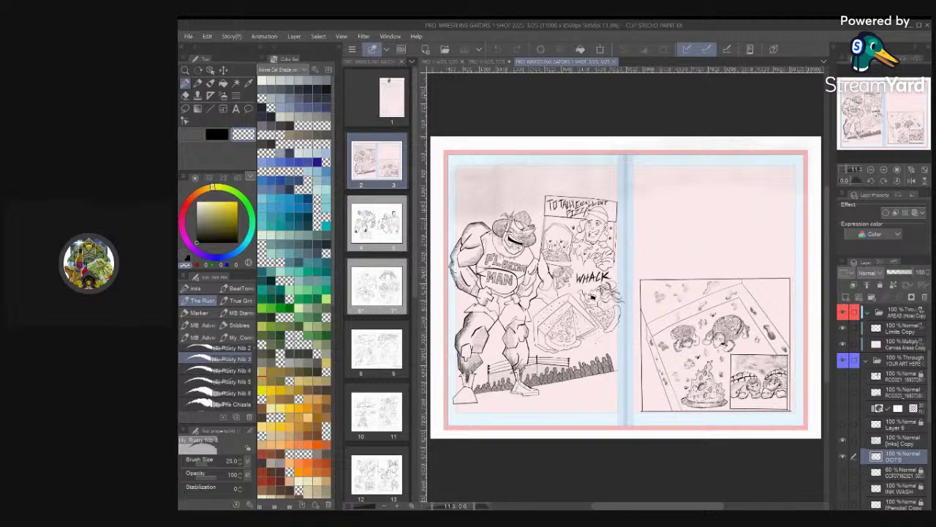
left_click(487, 61)
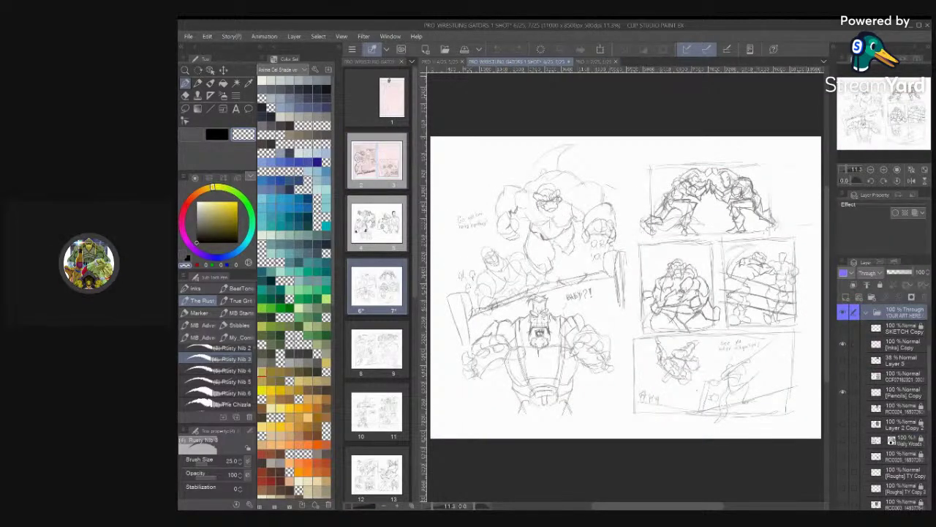
left_click(446, 63)
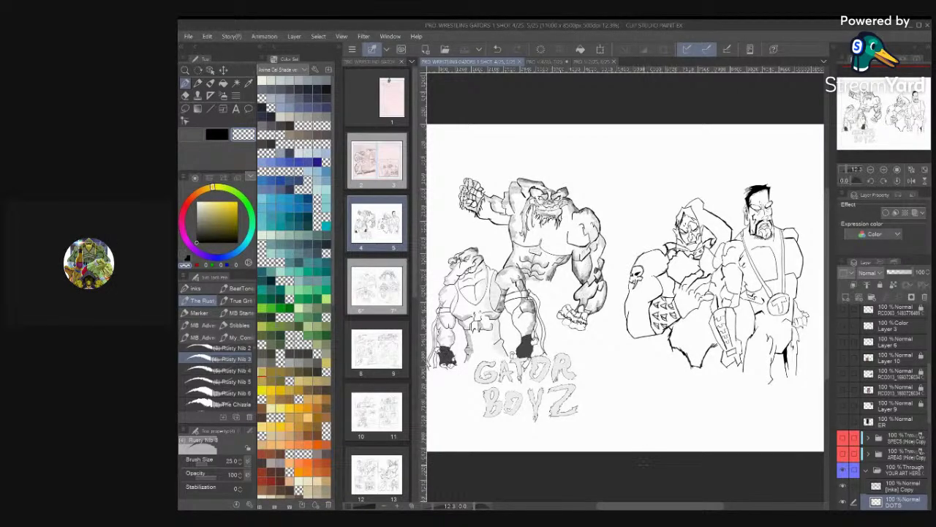
left_click(547, 62)
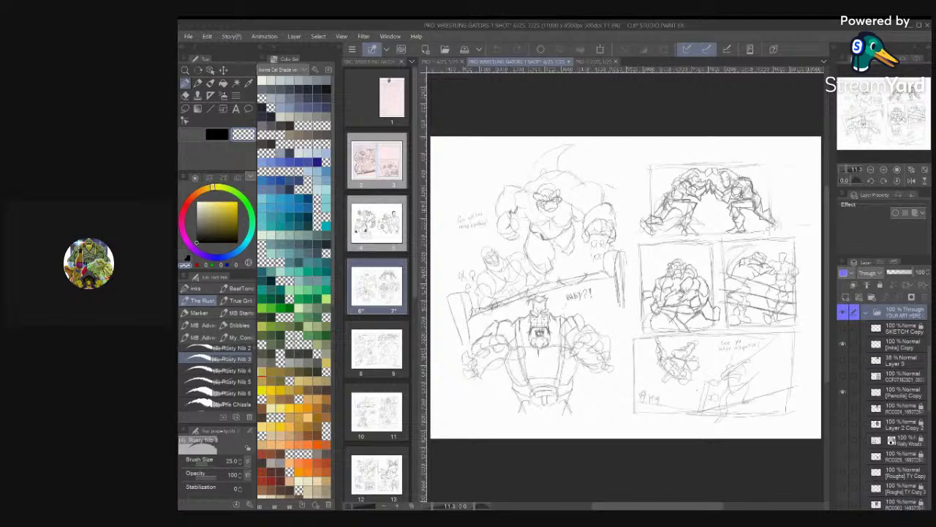
left_click(596, 61)
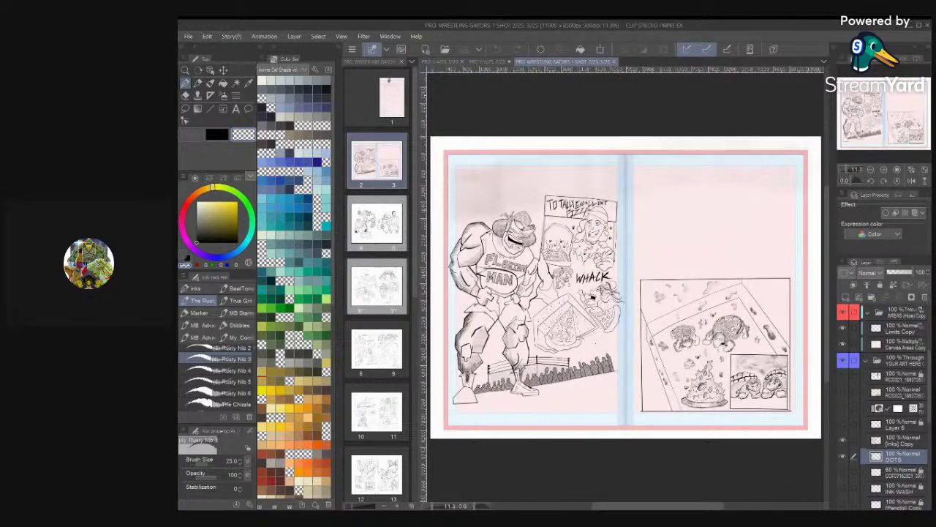
left_click(468, 62)
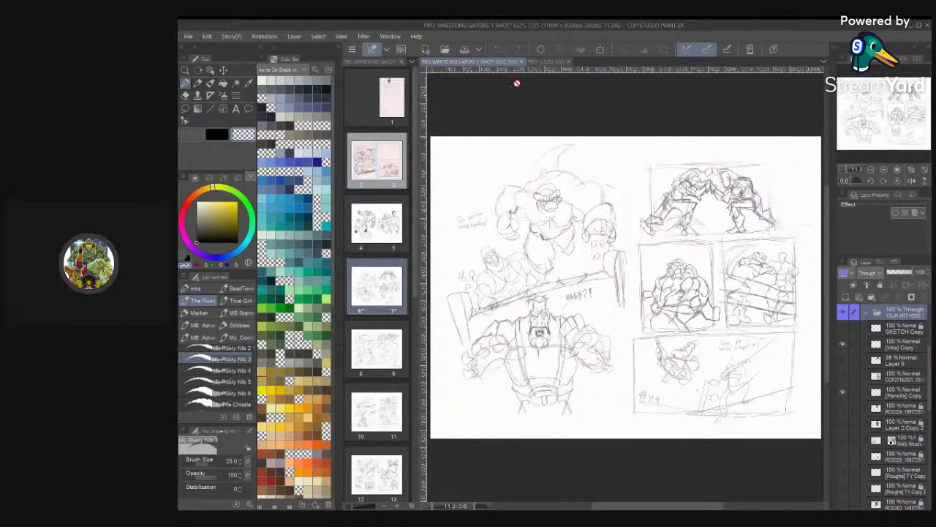
Reopen the Pro Wrestling Gators one-shot story from the recent files and open the spread of pages 4–5
left_click(188, 36)
mouse_move(239, 78)
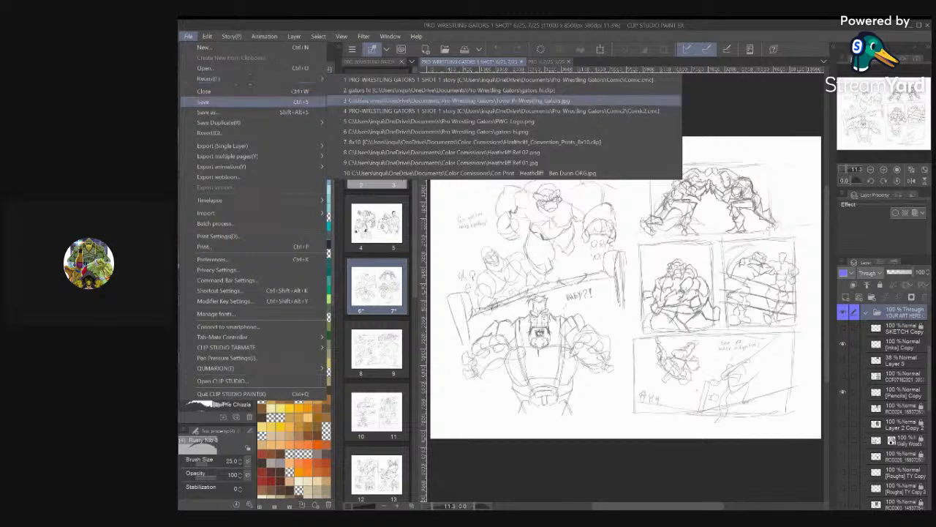
left_click(509, 80)
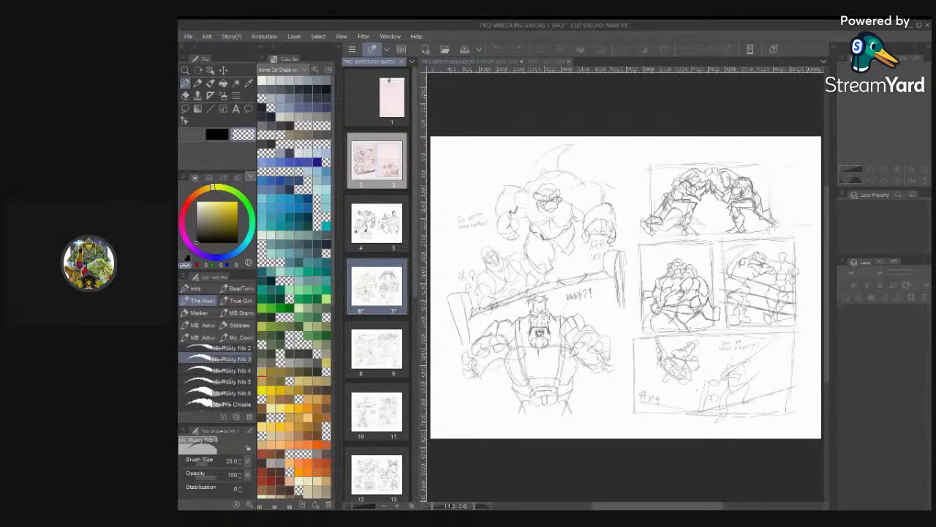
left_click(376, 223)
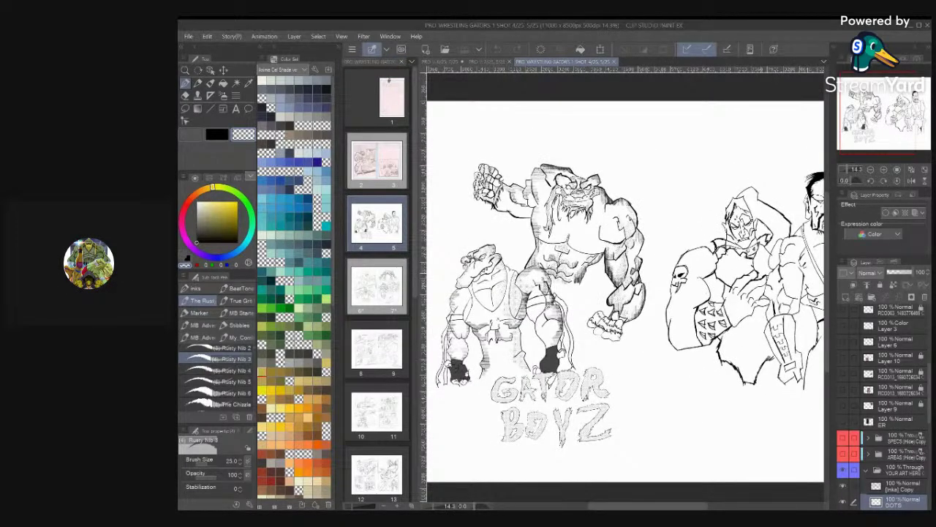
Examine the shading on the two gators, from the whole figures down to the smaller gator's belt knot
scroll(790, 305, "up", 3)
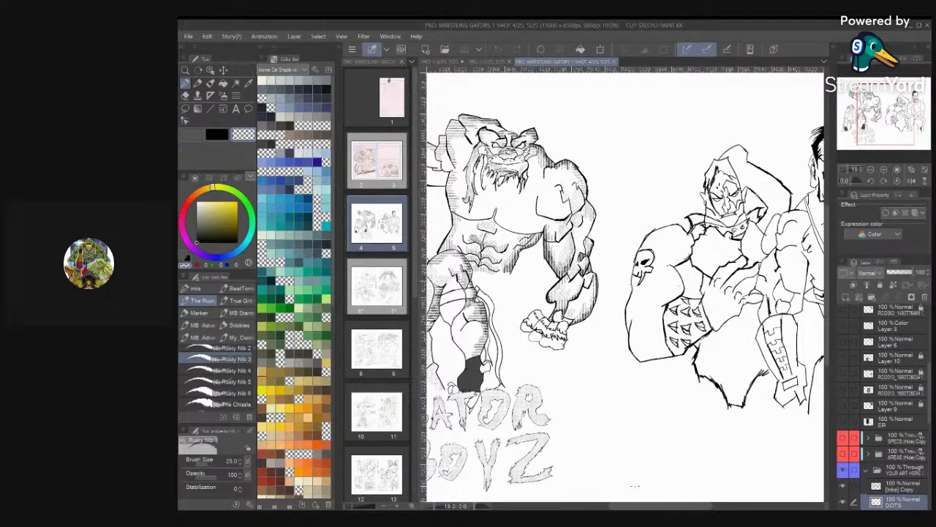
scroll(625, 287, "left", 2)
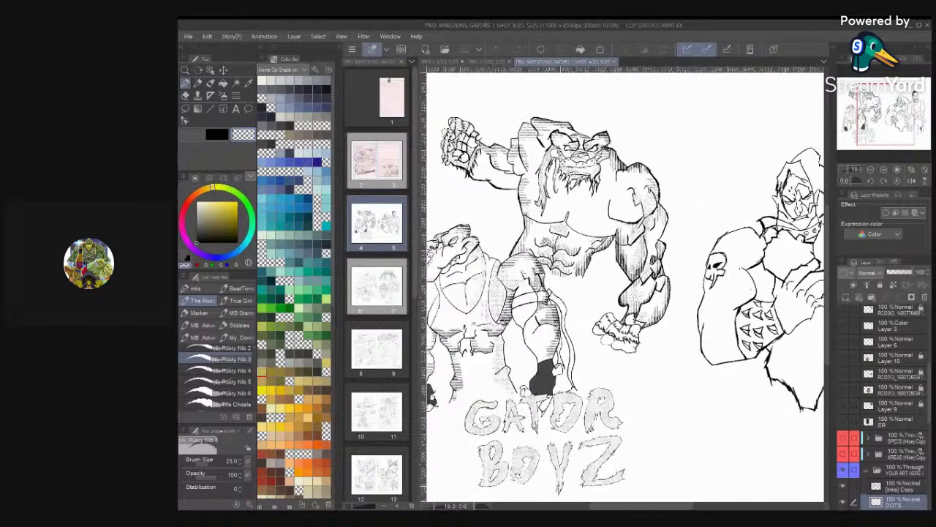
scroll(625, 287, "up", 1)
scroll(626, 287, "up", 2)
scroll(626, 285, "up", 4)
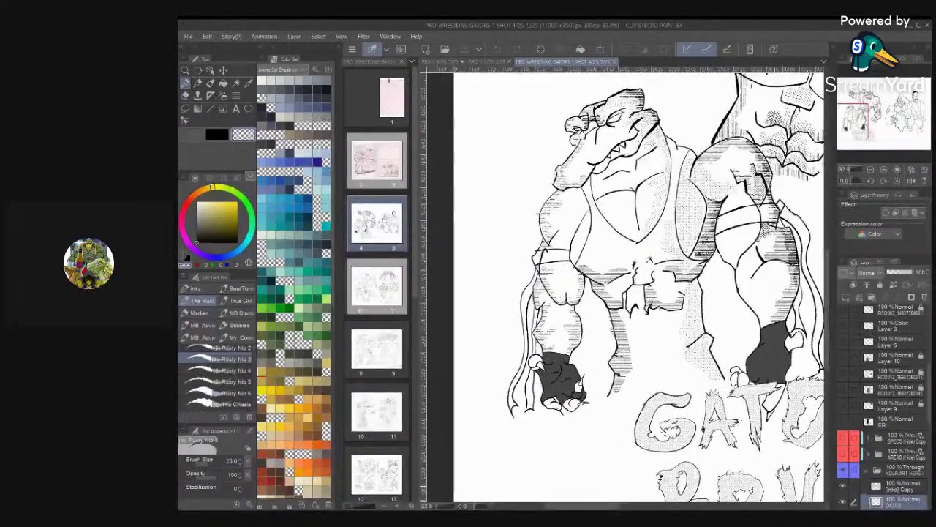
scroll(626, 285, "up", 4)
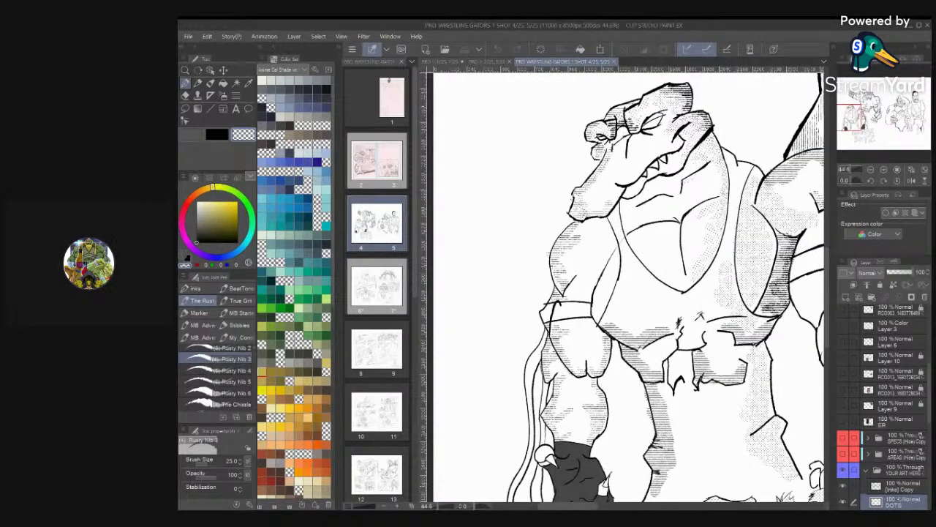
scroll(627, 287, "down", 3)
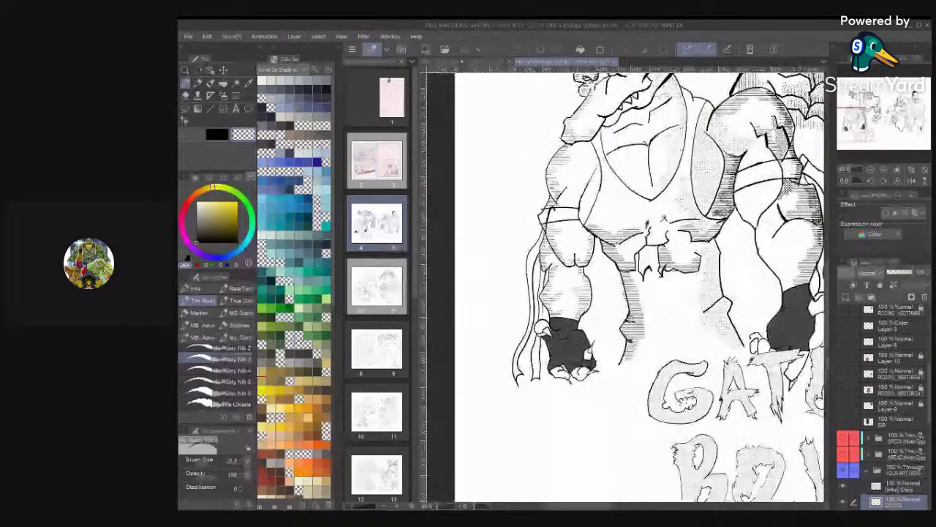
scroll(625, 285, "up", 3)
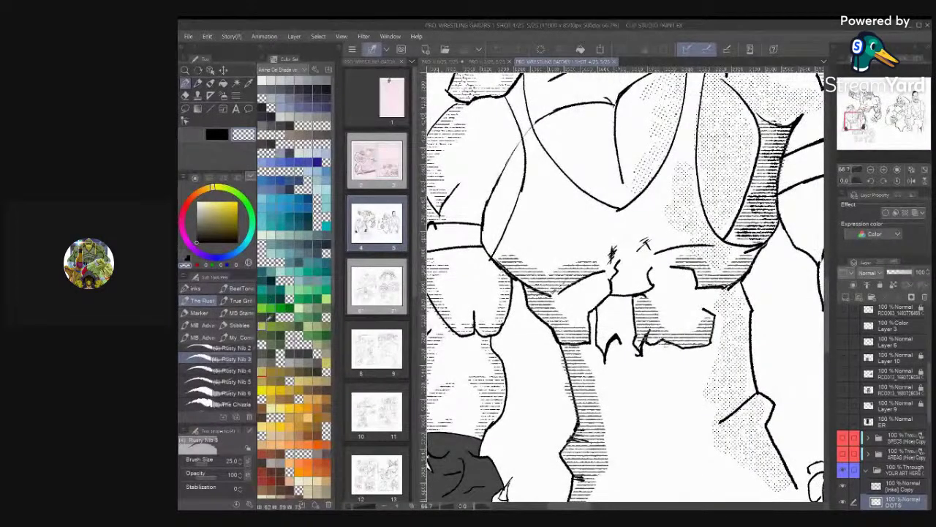
Set the drawing colour to a neutral light grey of RGB 194, 194, 194
left_click(286, 115)
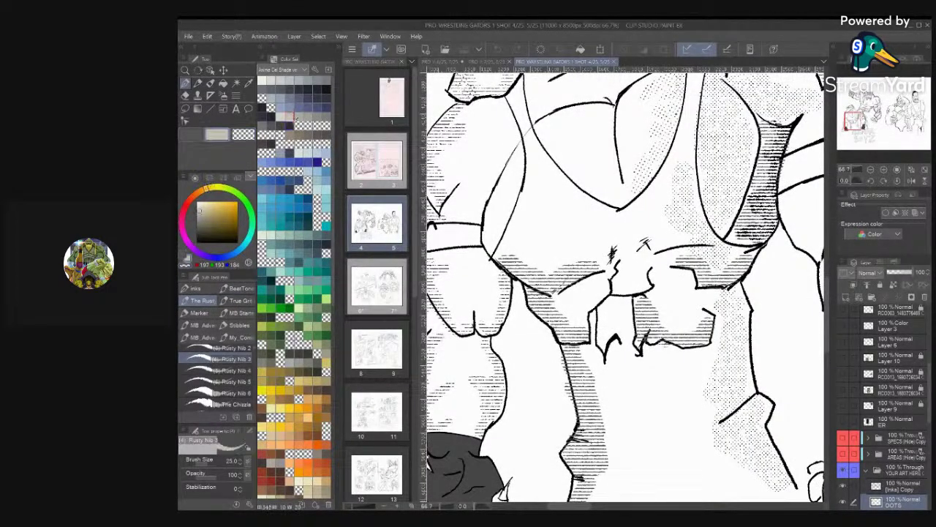
key("b")
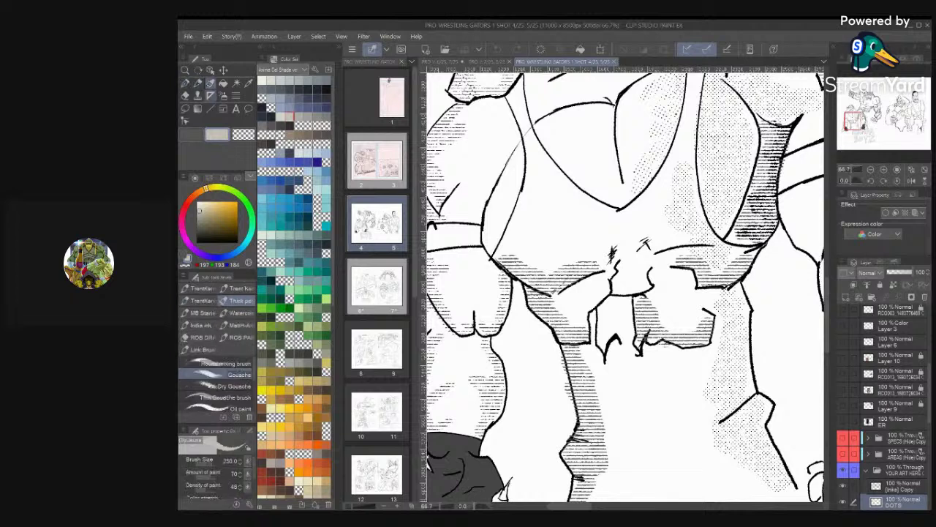
left_click(196, 210)
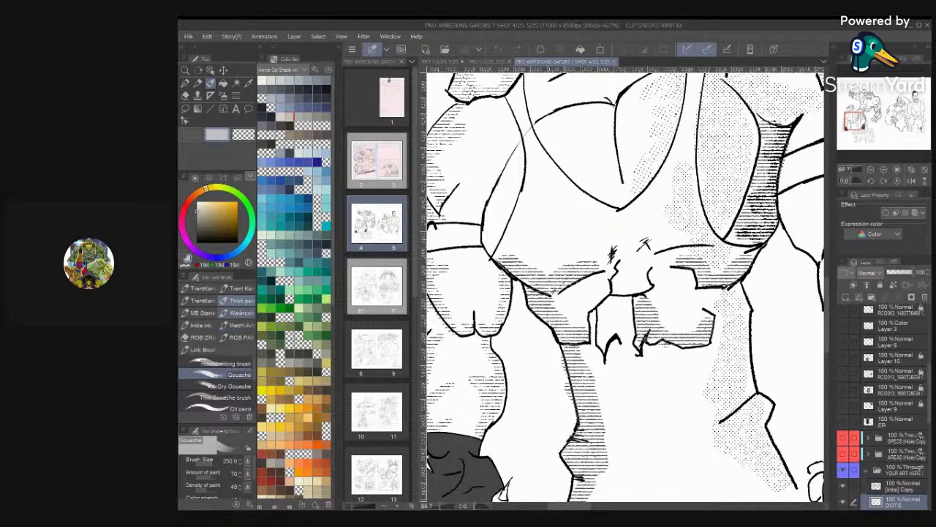
left_click(203, 301)
left_click(239, 301)
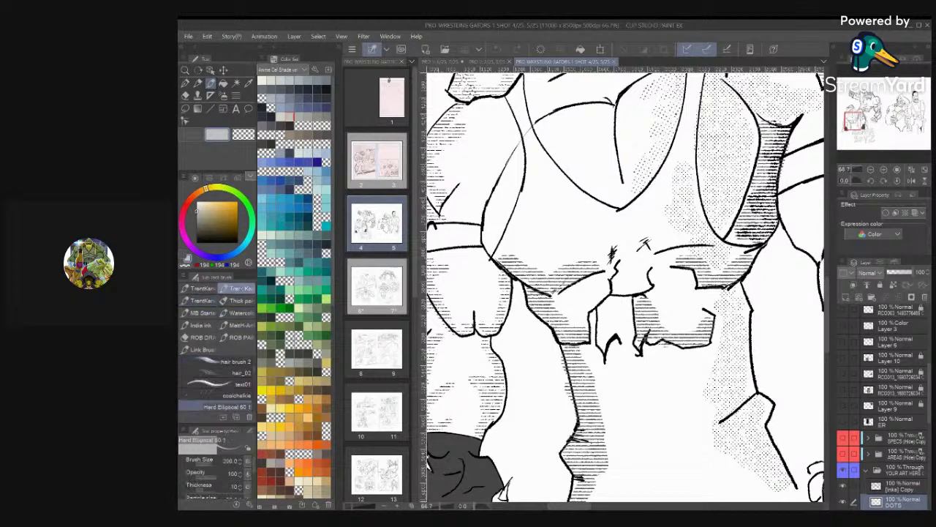
left_click(239, 313)
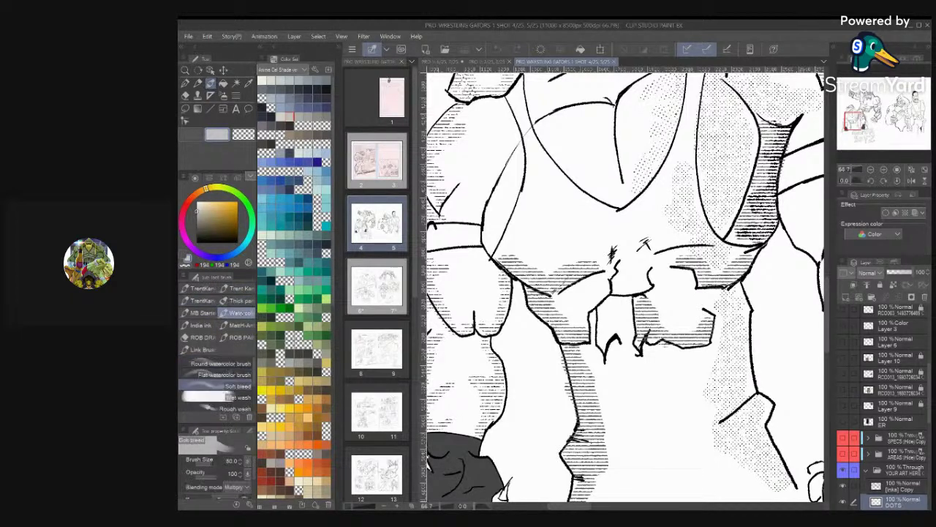
left_click(202, 313)
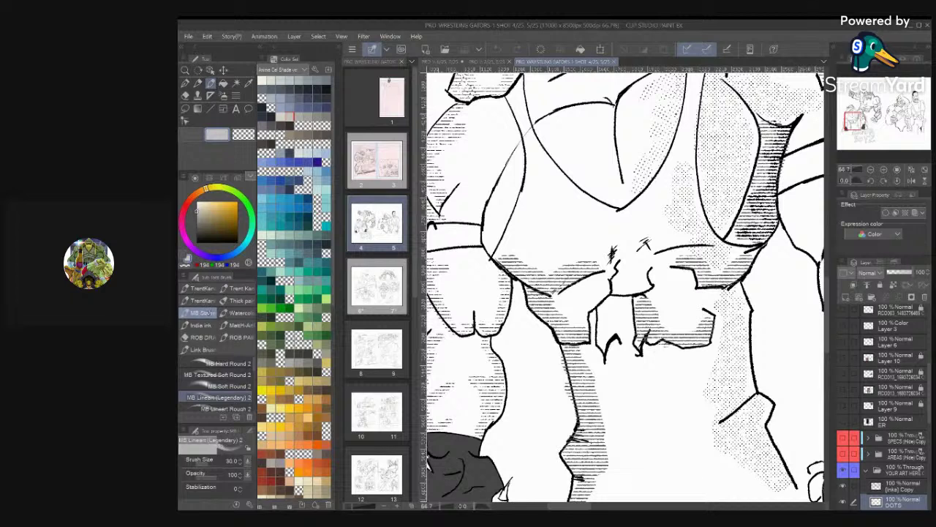
left_click(202, 288)
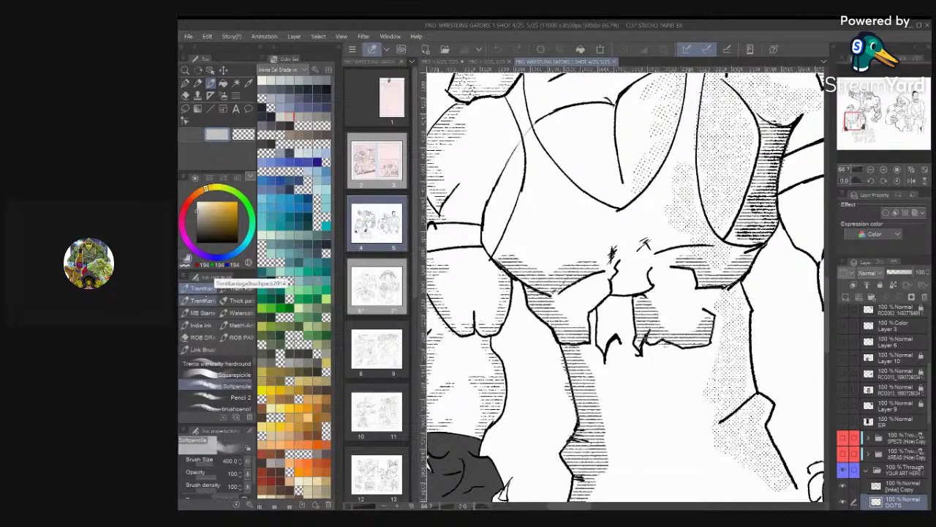
left_click(237, 287)
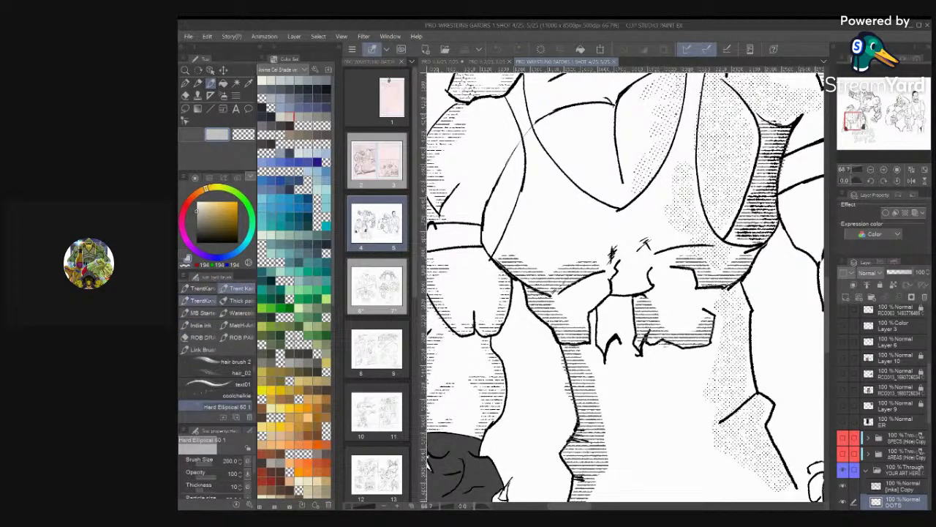
left_click(202, 301)
left_click(203, 313)
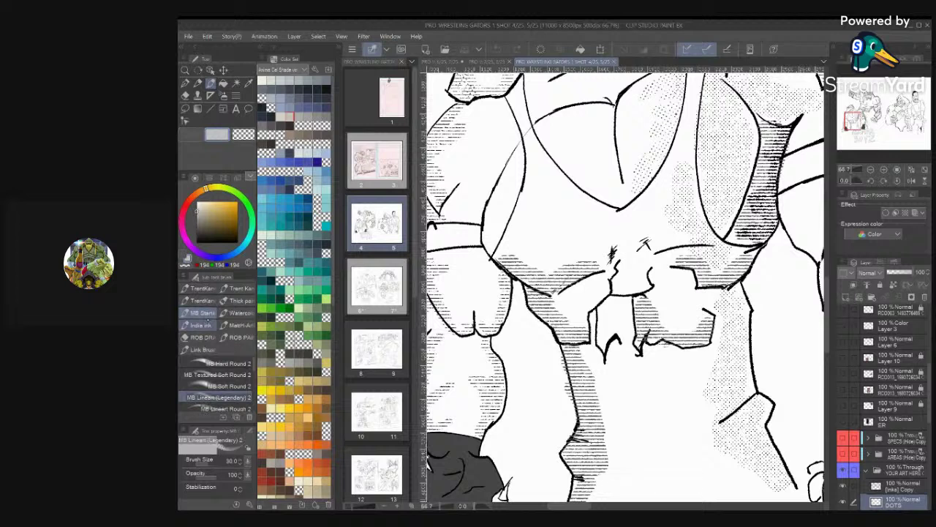
scroll(217, 386, "down", 3)
scroll(217, 386, "up", 3)
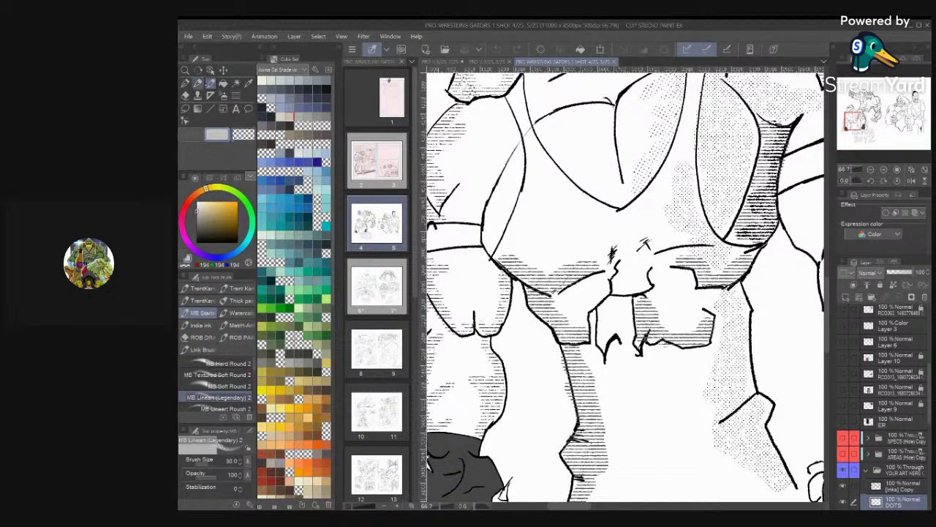
left_click(199, 83)
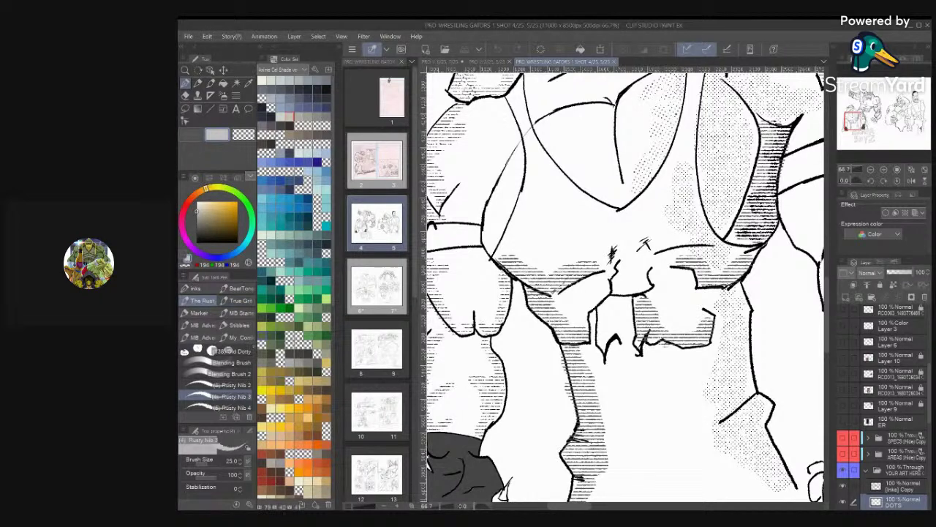
left_click(643, 267)
key("ctrl+z")
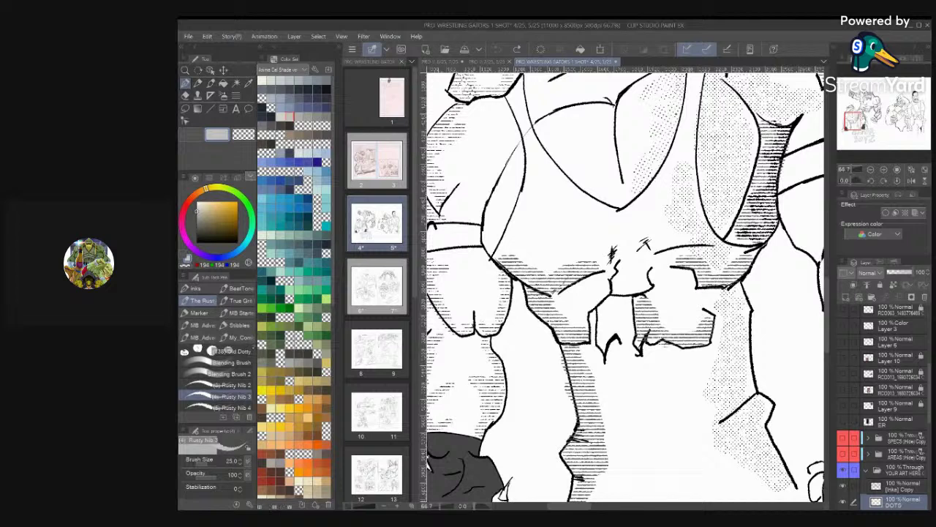
left_click(241, 300)
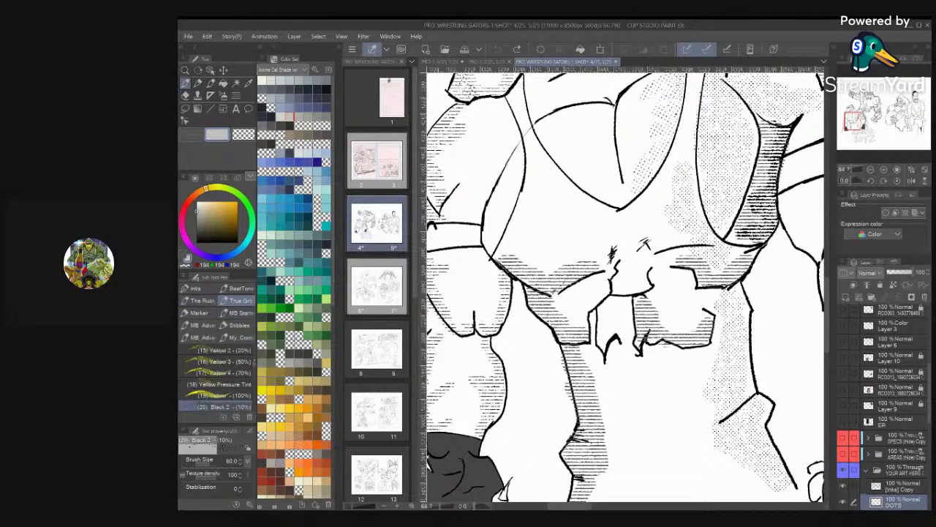
scroll(217, 378, "down", 5)
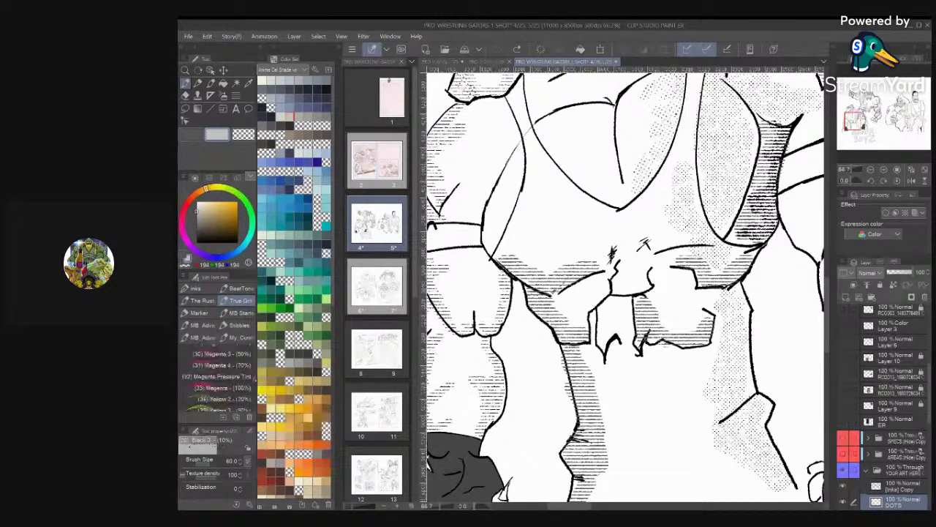
scroll(217, 378, "up", 4)
scroll(217, 378, "down", 3)
scroll(217, 378, "up", 6)
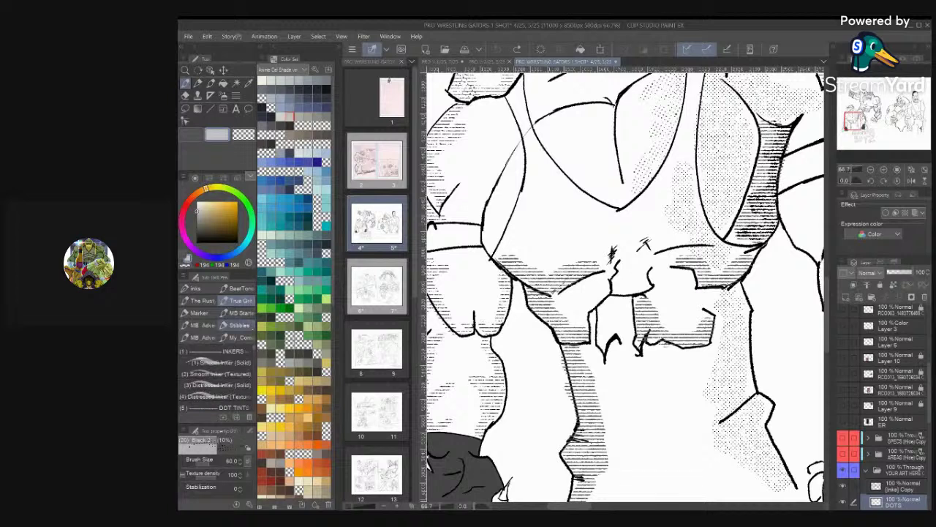
left_click(241, 313)
Shade the smaller gator's belt knot on the DOTS layer with the Vertical Line - 10% brush in light grey and dark grey
left_click(243, 289)
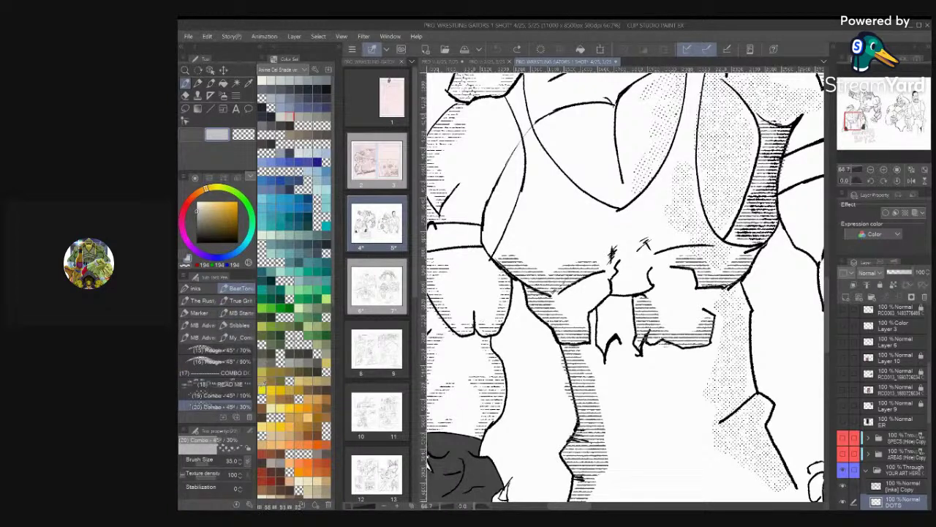
scroll(253, 367, "down", 4)
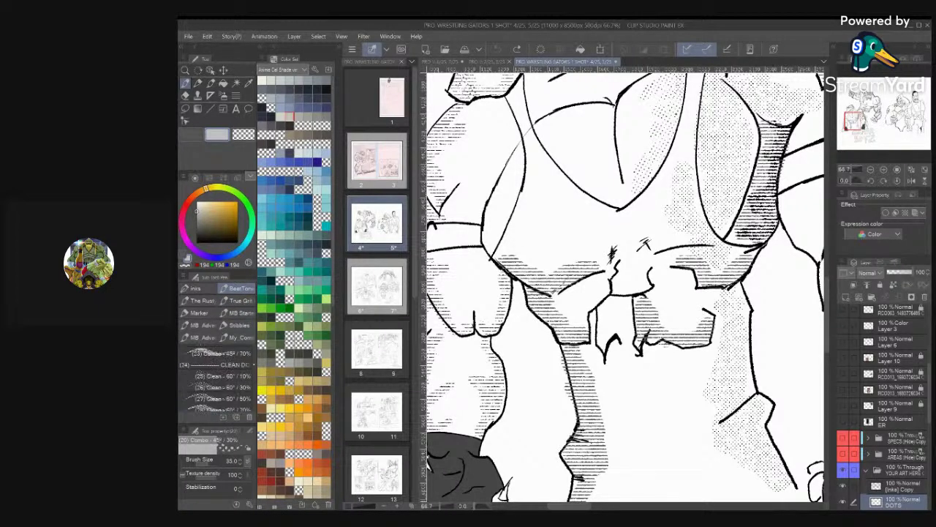
scroll(219, 373, "down", 6)
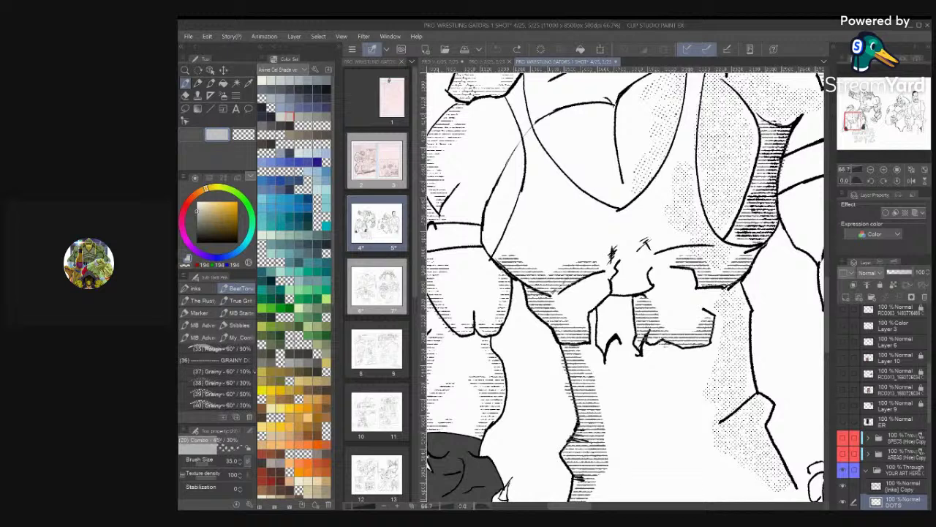
scroll(216, 377, "down", 1)
scroll(216, 374, "down", 2)
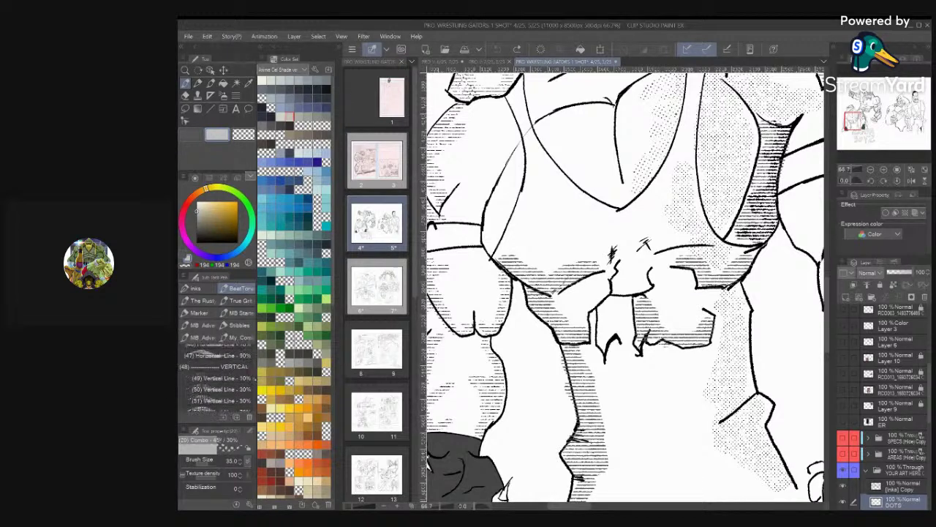
left_click(216, 372)
mouse_move(618, 279)
left_mouse_down()
mouse_move(639, 284)
mouse_move(596, 295)
mouse_move(584, 315)
left_mouse_up()
left_click_drag(584, 315, 588, 300)
scroll(750, 209, "down", 2)
scroll(651, 307, "up", 3)
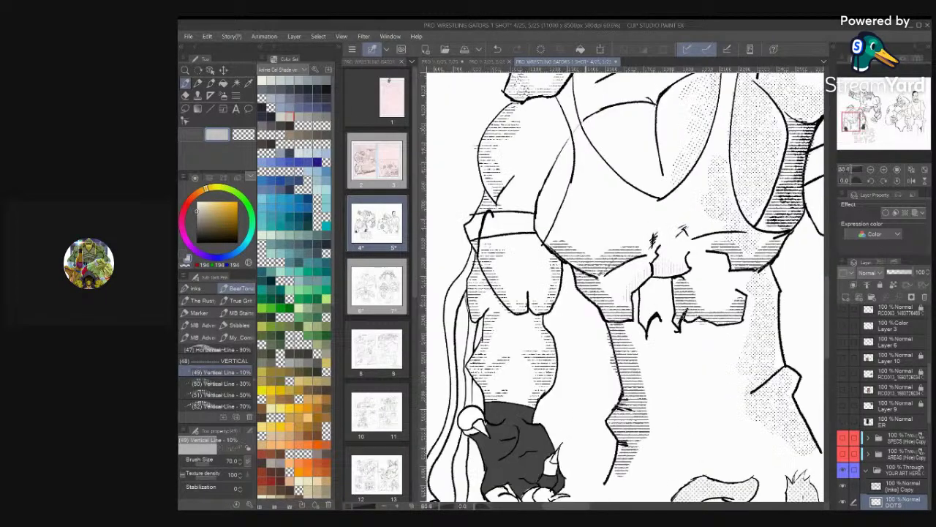
key("x")
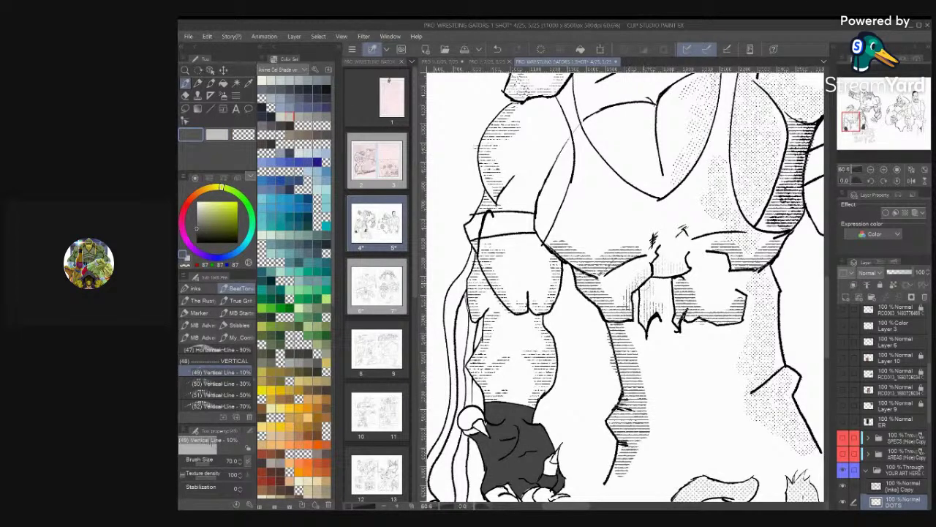
Review the smaller gator's shading, the whole spread, and the hooded wrestler on the facing page
scroll(731, 315, "down", 5)
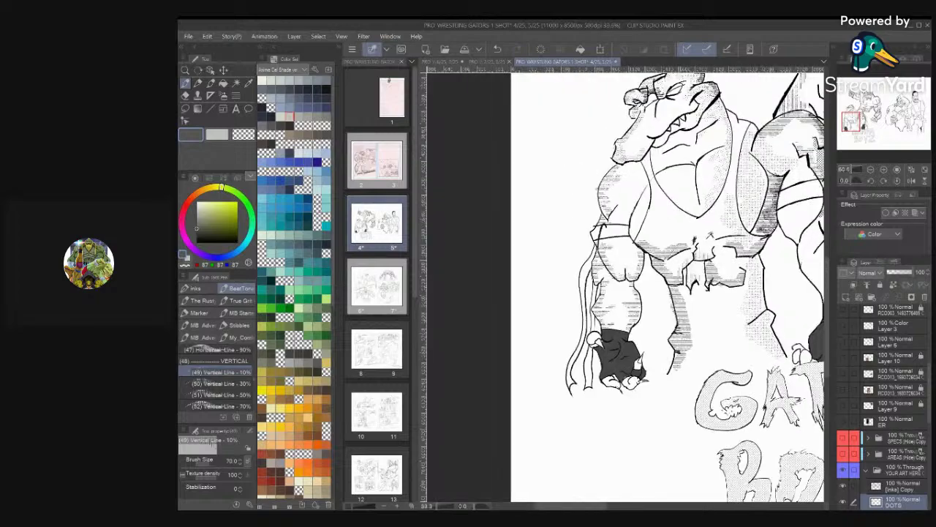
scroll(797, 220, "up", 1)
scroll(731, 147, "up", 2)
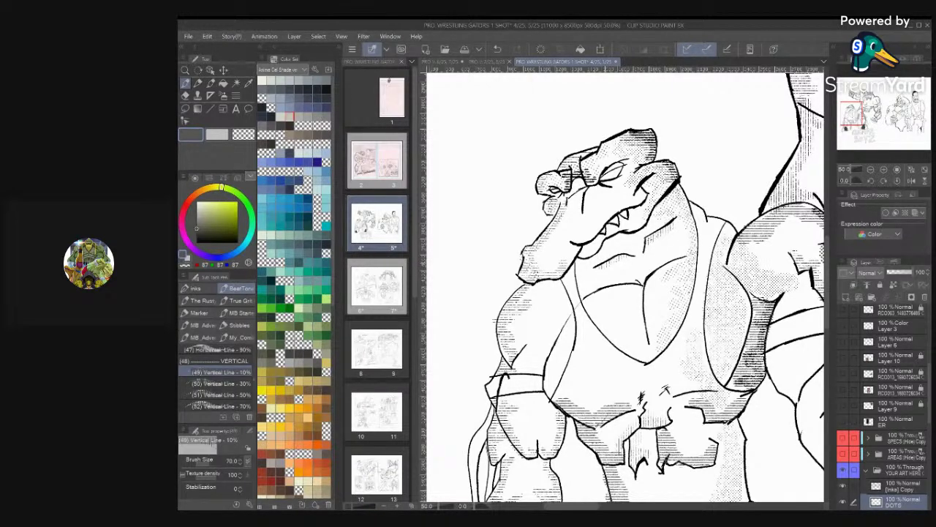
key("ctrl+0")
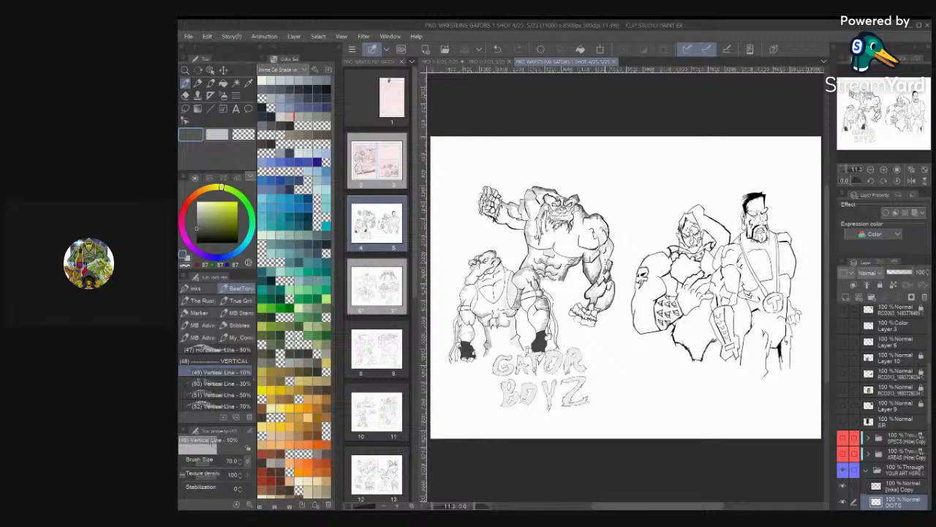
scroll(686, 281, "up", 5)
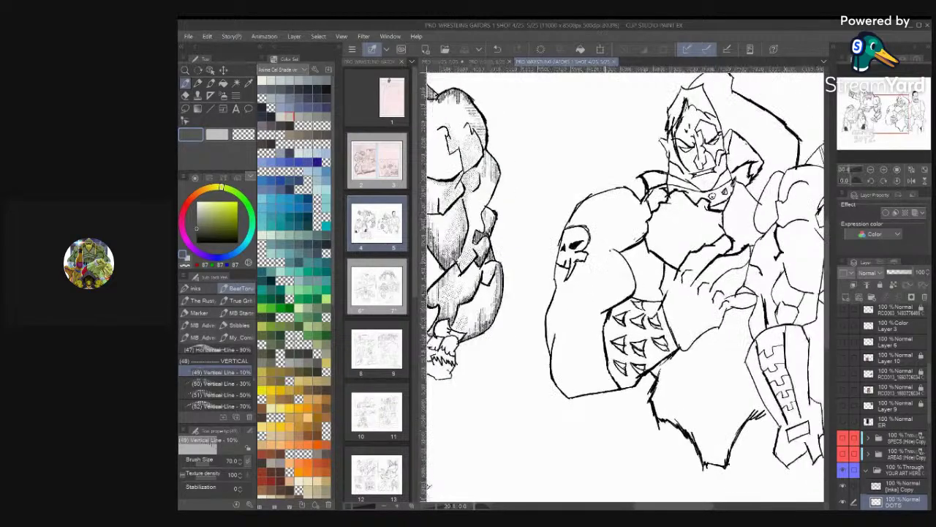
scroll(626, 285, "up", 3)
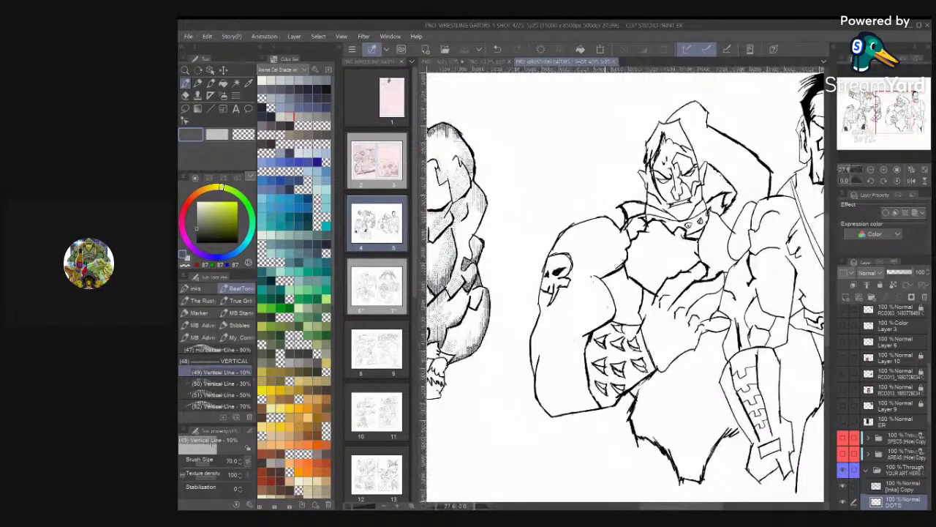
Review the two standing human wrestlers and the gator pair, from the whole spread down to the larger gator's upper body
scroll(625, 285, "up", 2)
scroll(625, 285, "down", 4)
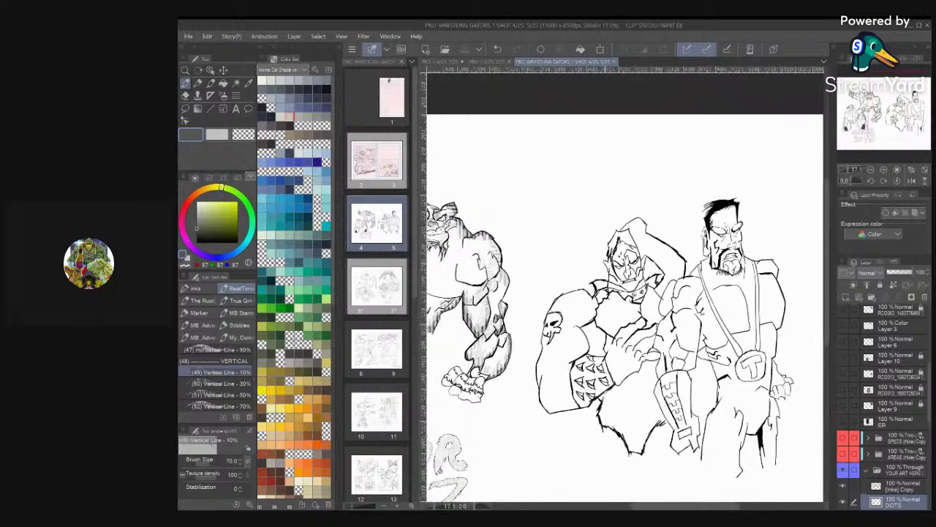
scroll(626, 285, "up", 1)
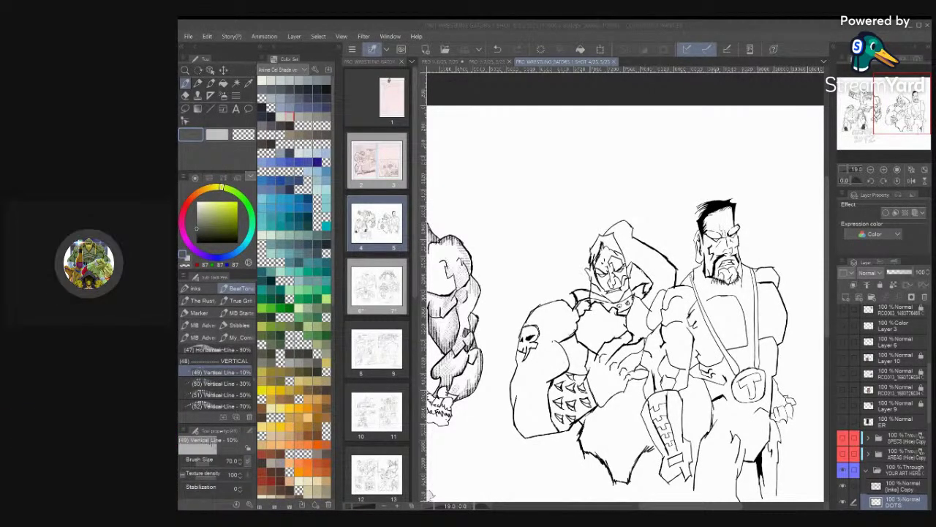
scroll(625, 293, "down", 1)
scroll(625, 292, "down", 2)
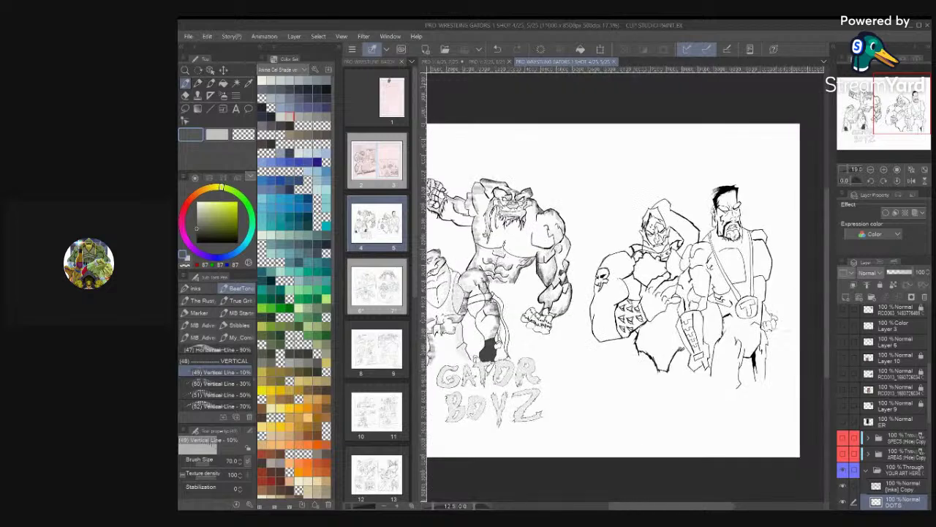
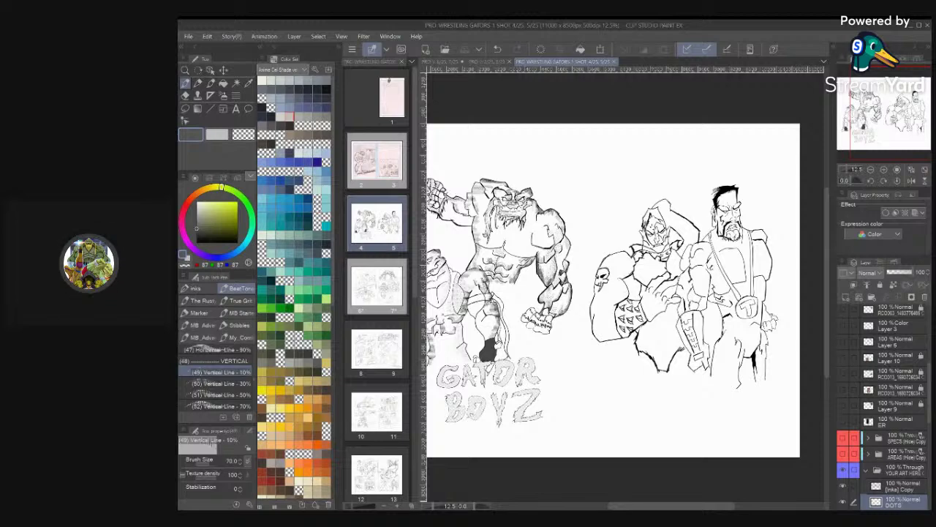
left_click_drag(614, 293, 632, 291)
scroll(621, 288, "up", 3)
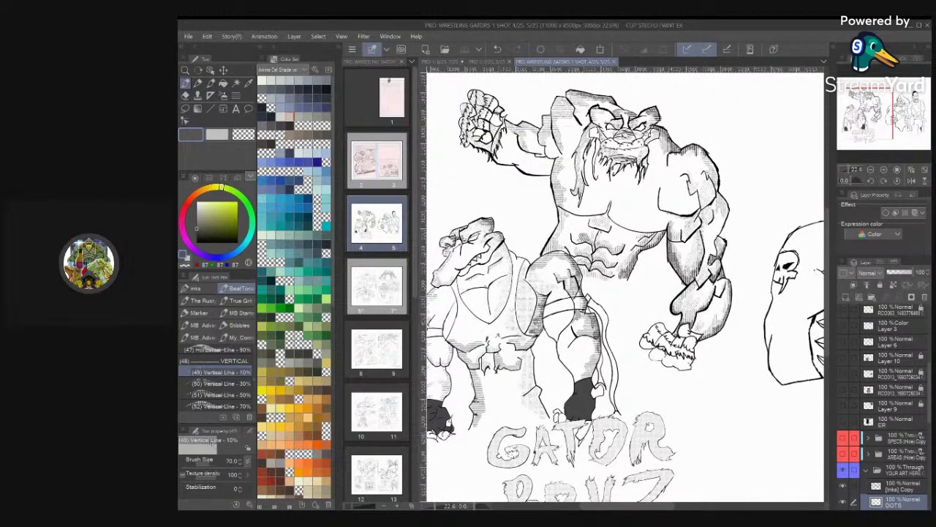
left_click_drag(615, 287, 637, 281)
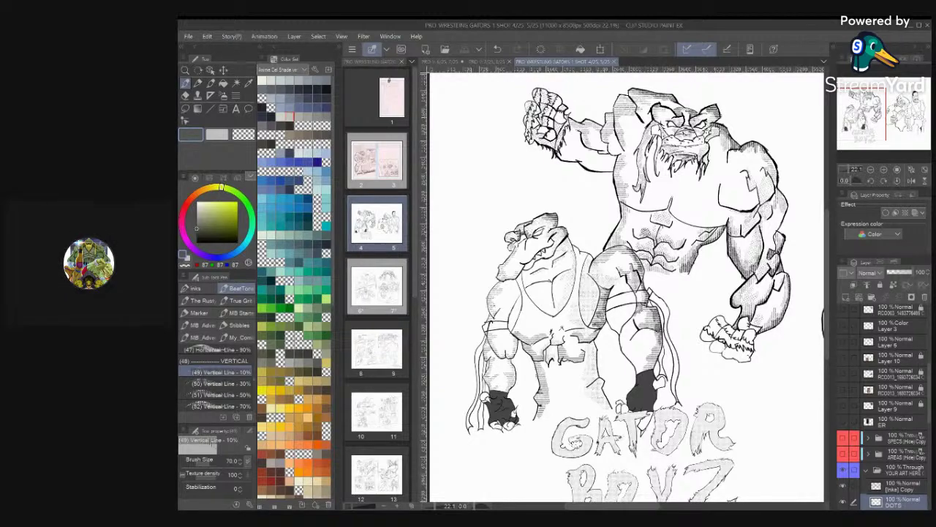
scroll(626, 287, "up", 3)
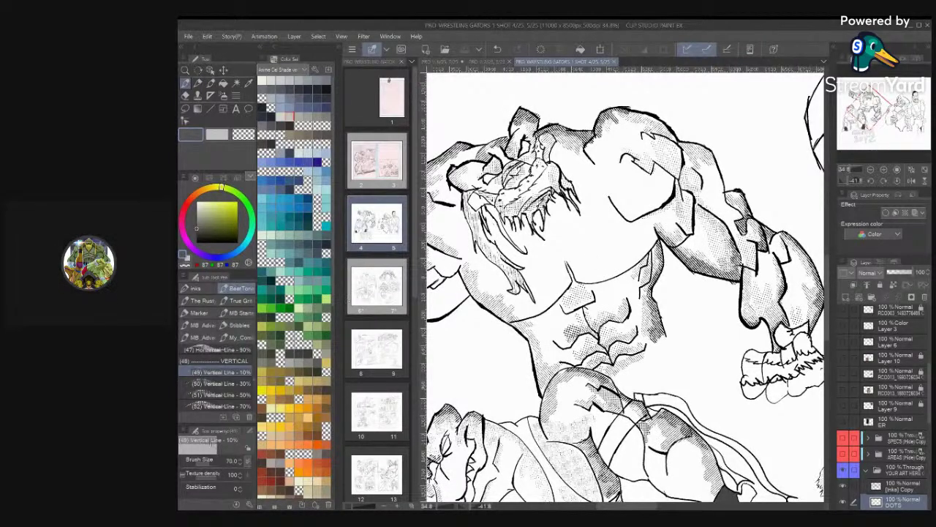
Try a dark grey Vertical Line - 10% stroke on the larger gator's chest, and undo it
left_click_drag(578, 271, 590, 270)
key("ctrl+z")
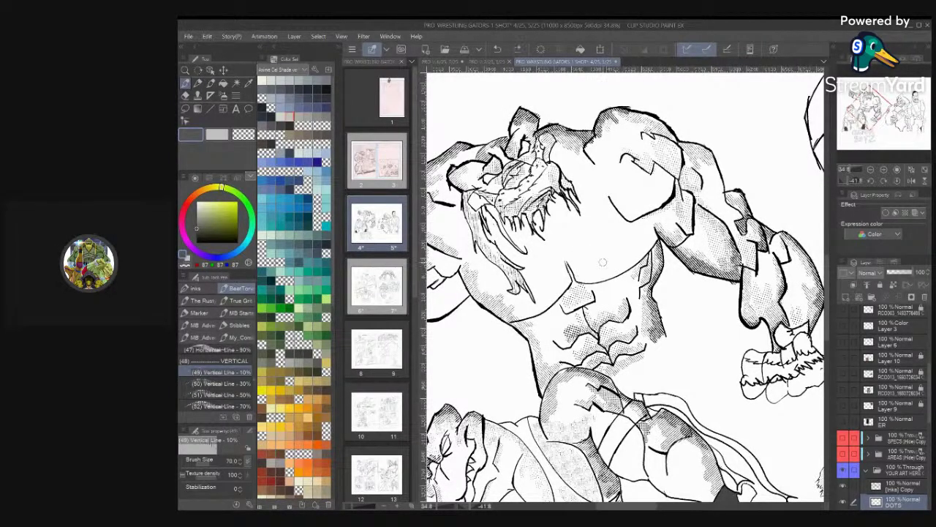
scroll(602, 262, "down", 4)
scroll(603, 262, "up", 6)
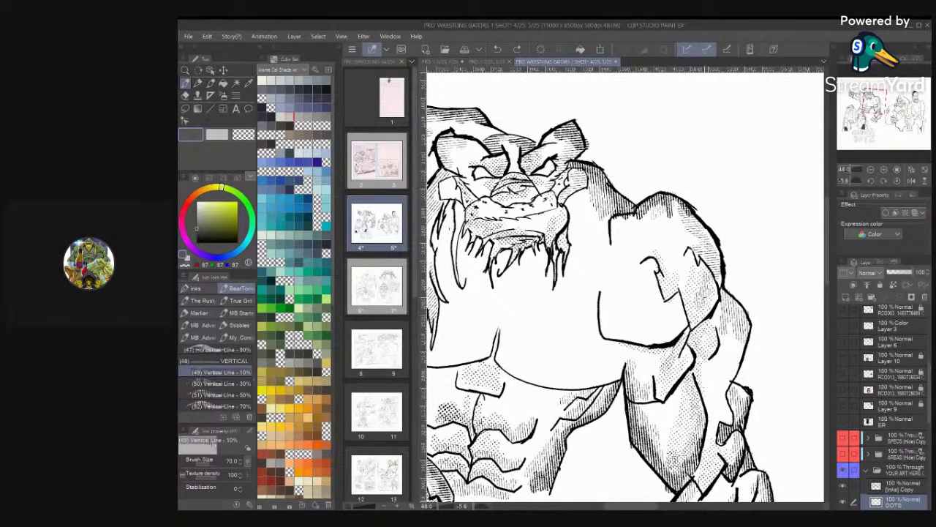
scroll(625, 287, "down", 3)
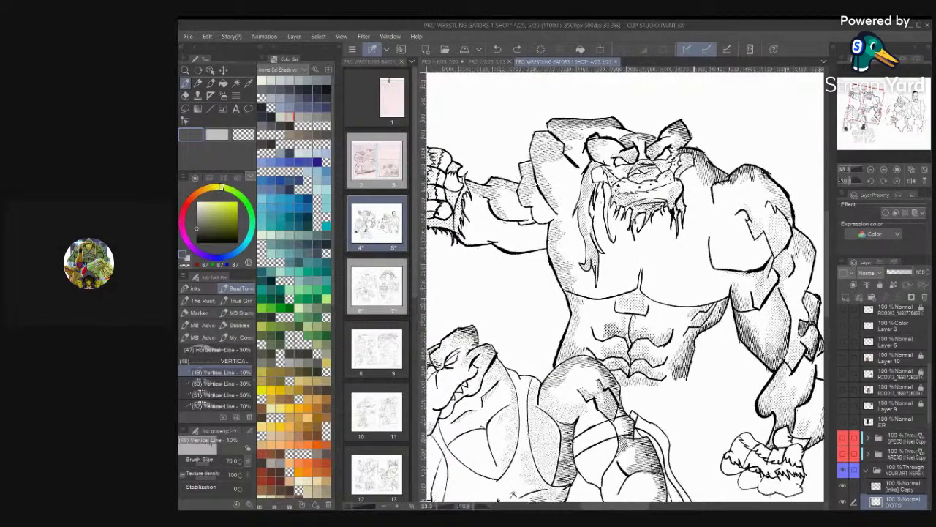
Shade the underside of the larger gator's raised forearm with the 45° Line - 10% brush at size 60 in dark grey
scroll(518, 328, "down", 1)
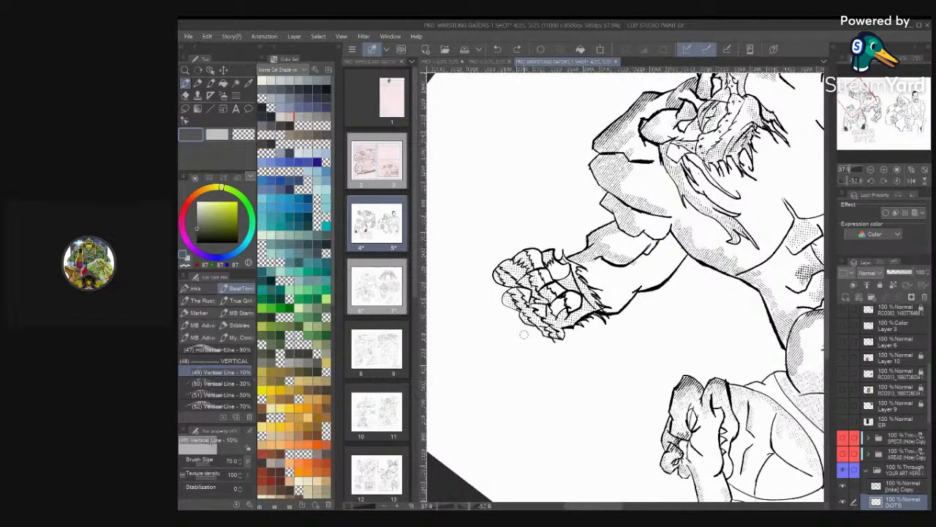
scroll(215, 373, "down", 4)
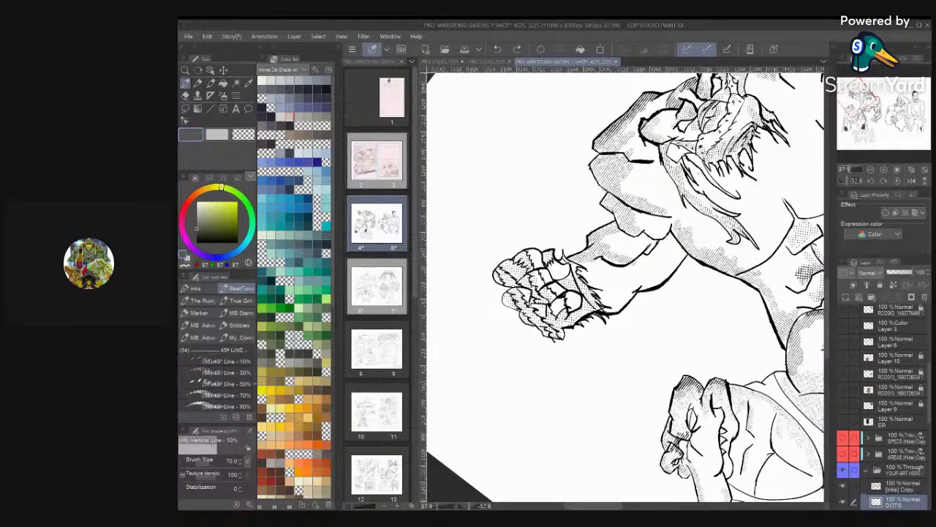
scroll(216, 368, "up", 1)
left_click(215, 367)
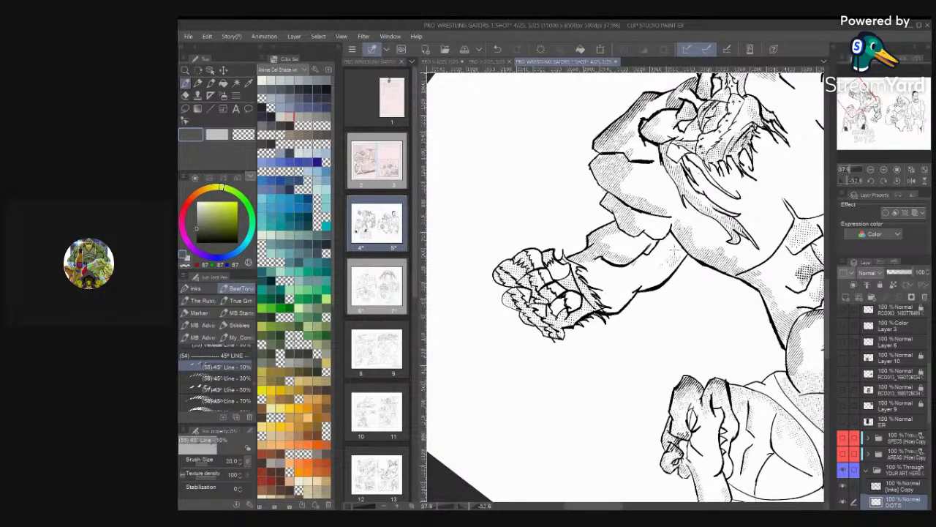
scroll(674, 253, "up", 3)
key("ctrl+z")
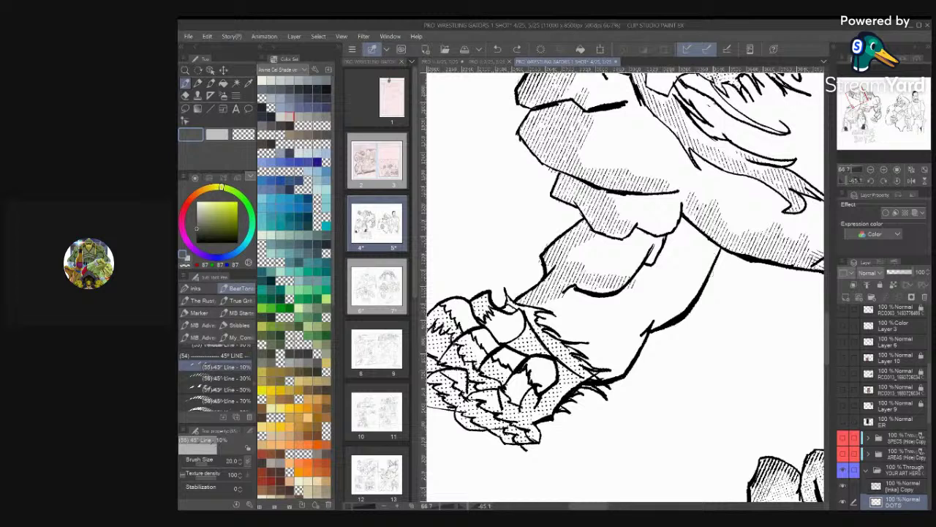
key("bracketright")
key("bracketright")
mouse_move(712, 256)
left_mouse_down()
mouse_move(703, 285)
mouse_move(707, 253)
mouse_move(627, 361)
left_mouse_up()
mouse_move(641, 331)
left_mouse_down()
mouse_move(616, 367)
mouse_move(597, 379)
mouse_move(589, 367)
left_mouse_up()
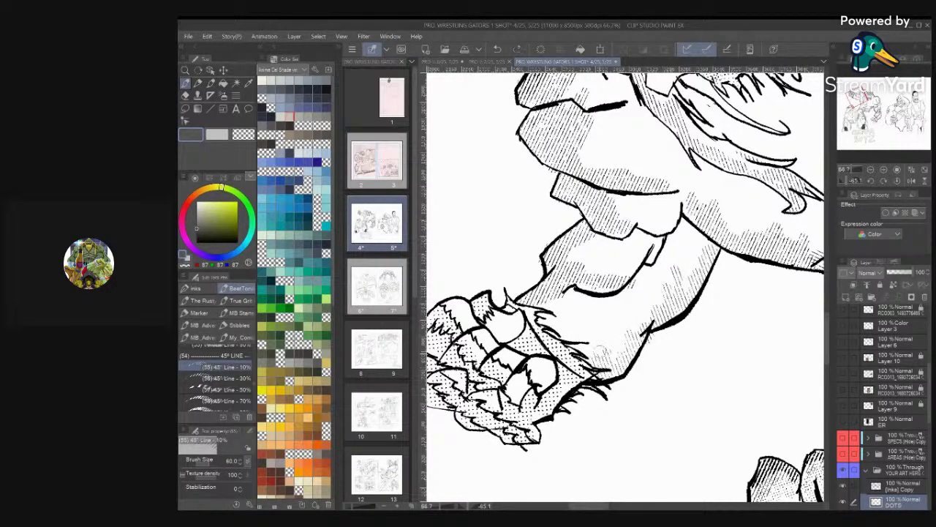
Set the drawing colour to black for the line tones on the larger gator's raised forearm
scroll(602, 351, "down", 3)
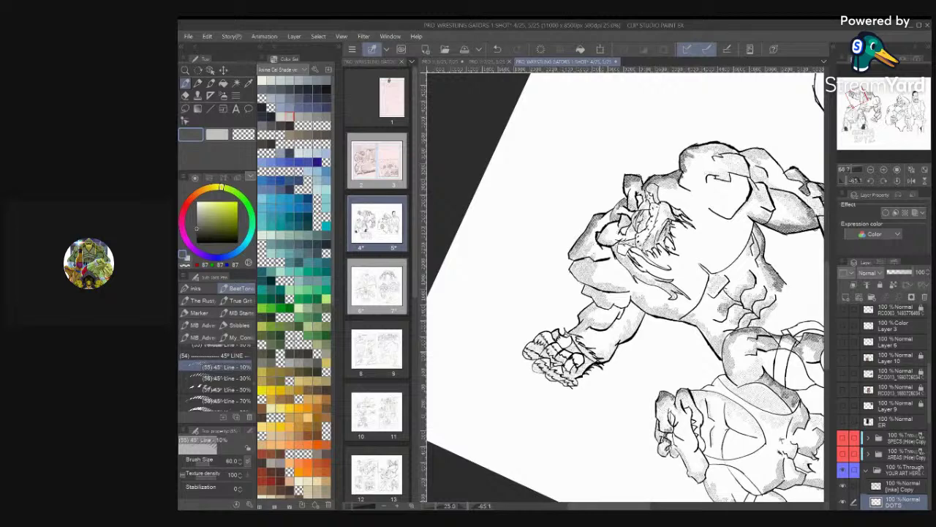
scroll(600, 351, "down", 2)
scroll(614, 381, "up", 2)
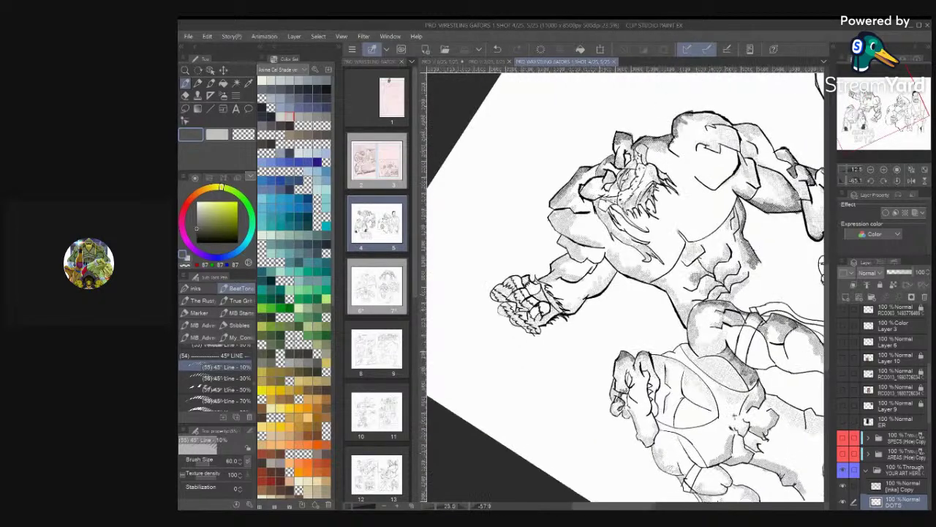
left_click_drag(196, 211, 193, 242)
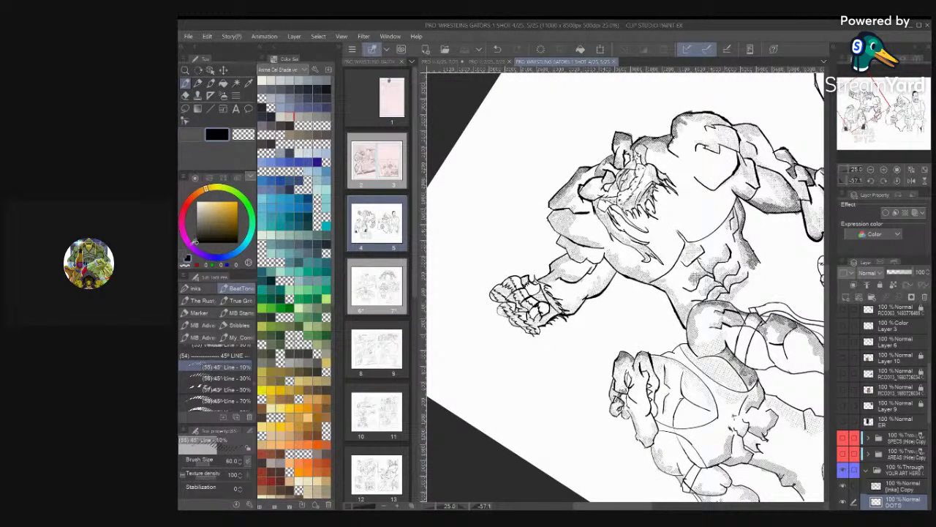
scroll(599, 307, "up", 4)
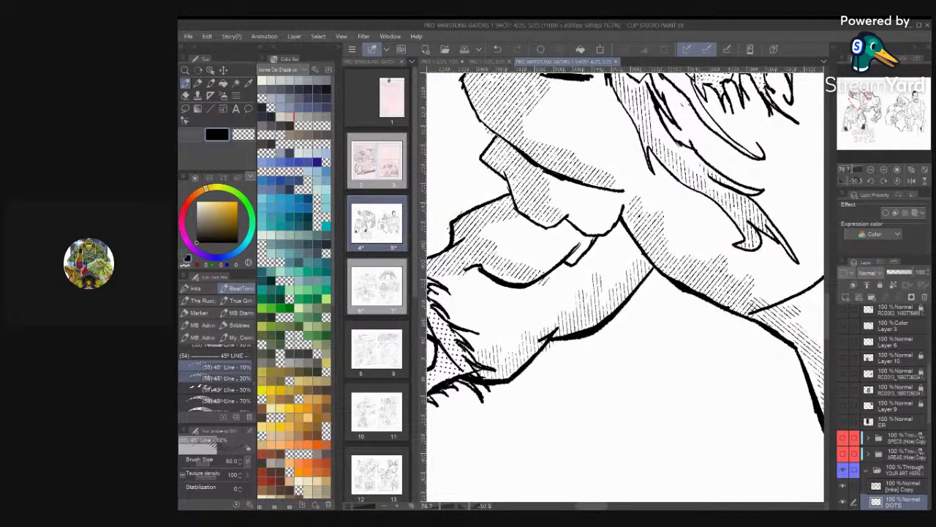
Darken the lower edge of the larger gator's raised forearm with the 45° Line - 30% brush in black, and save the document
left_click(213, 378)
left_click(218, 389)
mouse_move(600, 317)
left_mouse_down()
mouse_move(593, 325)
mouse_move(649, 261)
mouse_move(626, 302)
mouse_move(480, 376)
mouse_move(520, 370)
mouse_move(528, 351)
mouse_move(503, 366)
mouse_move(485, 363)
left_mouse_up()
key("bracketright")
key("bracketright")
key("bracketright")
key("bracketright")
left_click(225, 378)
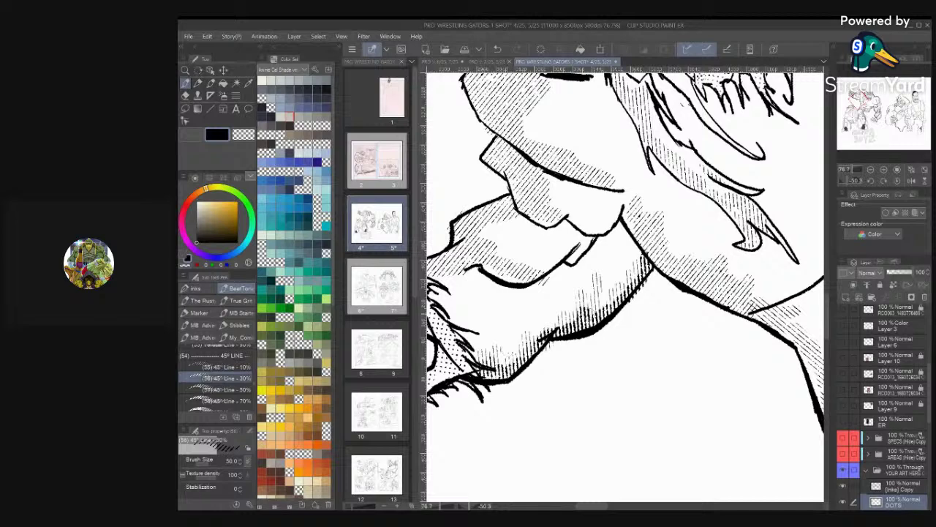
left_click_drag(589, 316, 638, 259)
scroll(637, 258, "down", 2)
key("ctrl+0")
key("ctrl+s")
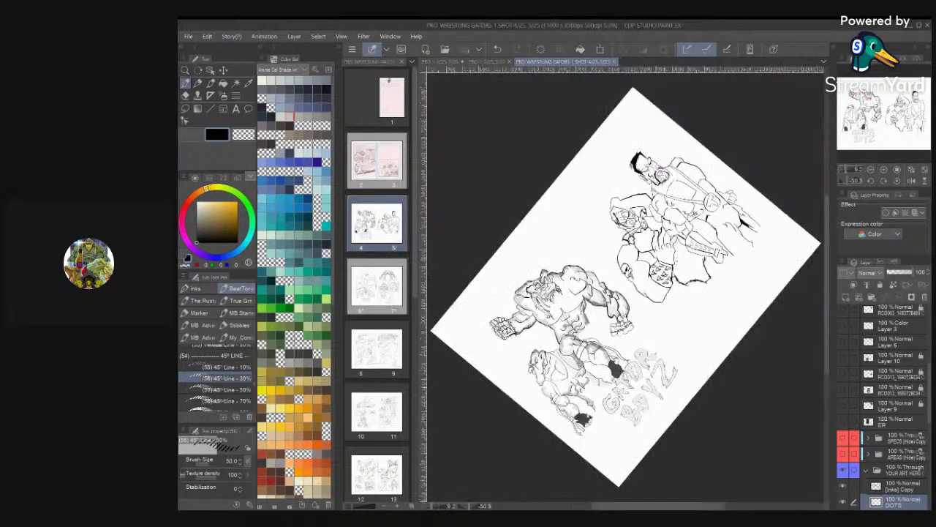
Try the 145° Line - 10% brush in black on the larger gator's raised upper arm, and undo the stroke
scroll(615, 394, "up", 2)
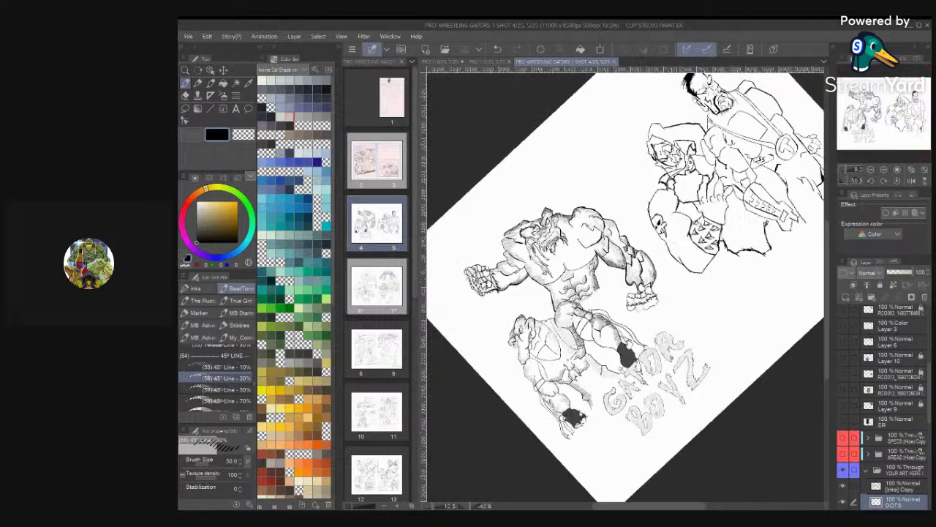
scroll(626, 285, "up", 5)
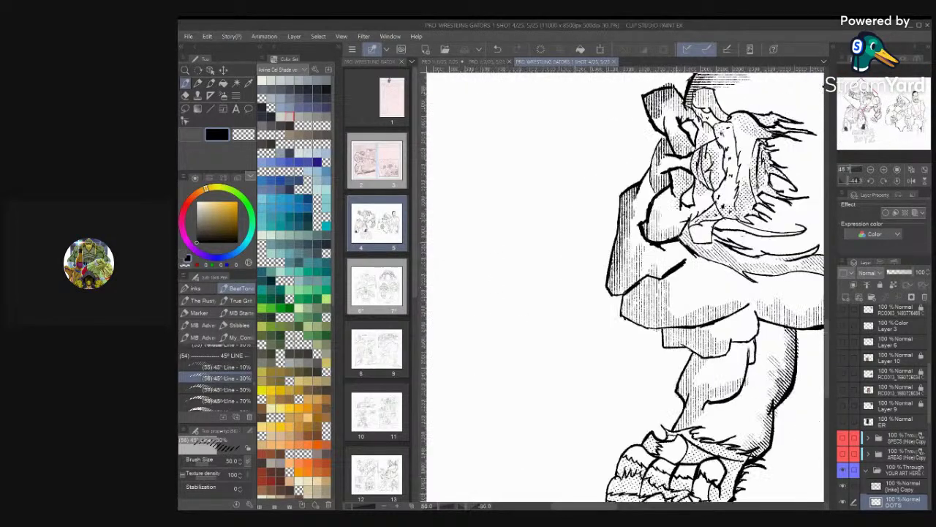
scroll(625, 286, "down", 1)
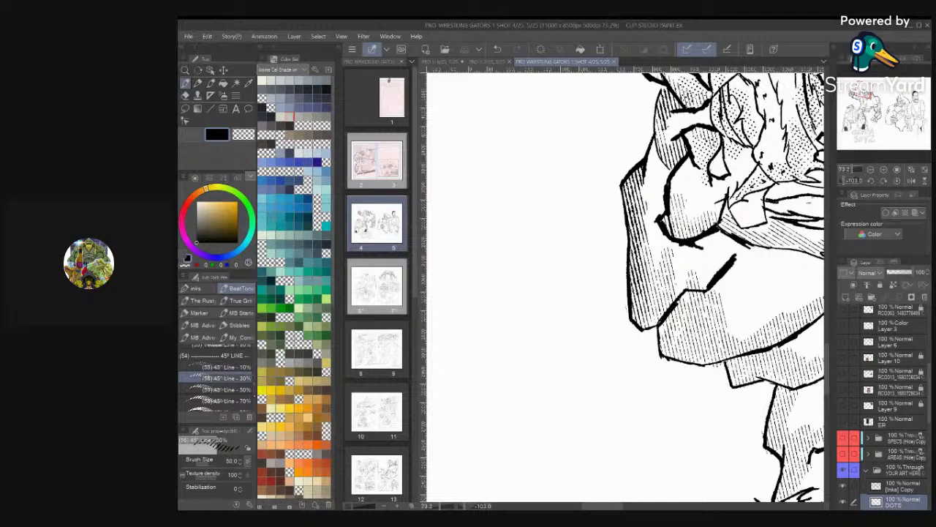
left_click(262, 421)
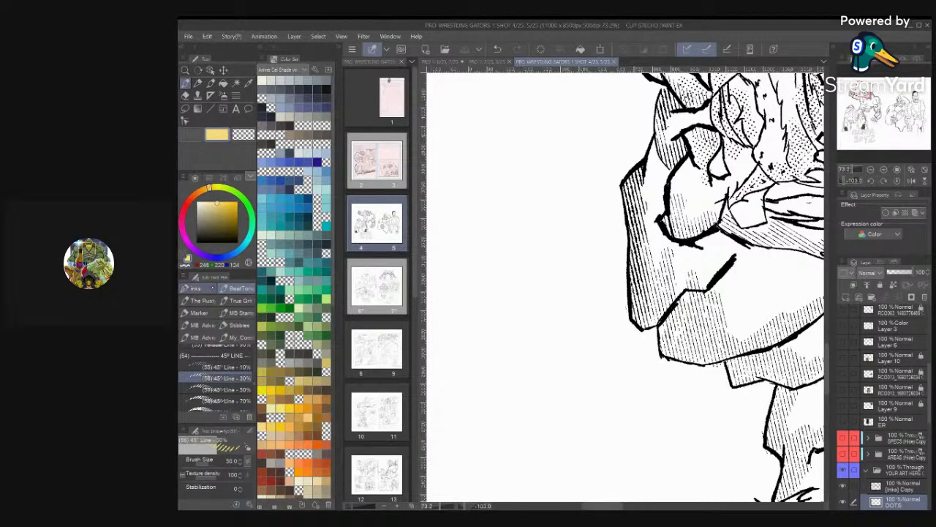
scroll(215, 376, "down", 3)
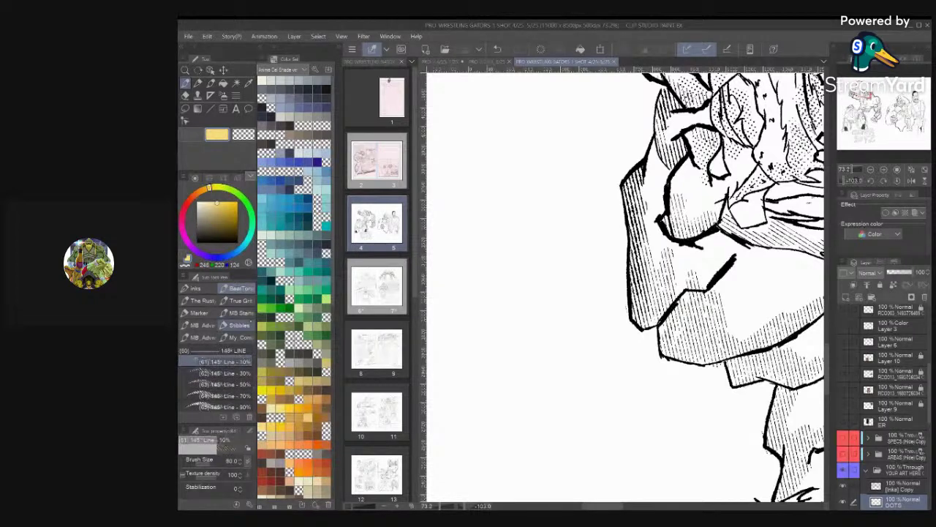
left_click(219, 361)
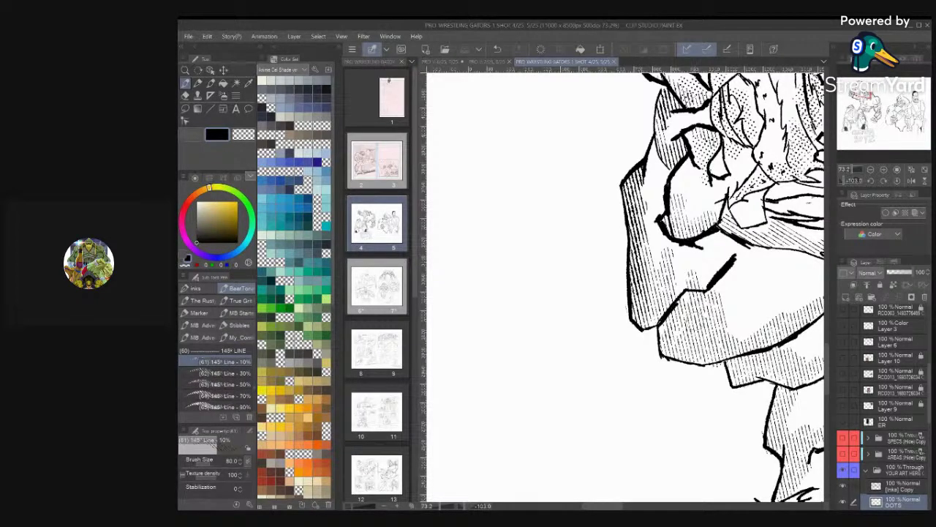
left_click_drag(688, 329, 690, 338)
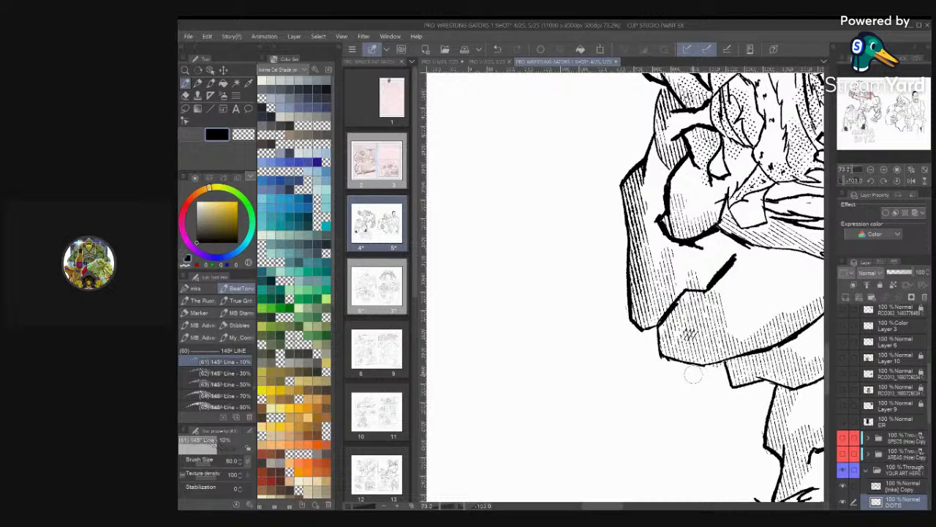
key("ctrl+z")
Try the Horizontal Line - 50% brush in black on the larger gator's raised upper arm, and undo the shading
scroll(201, 365, "down", 5)
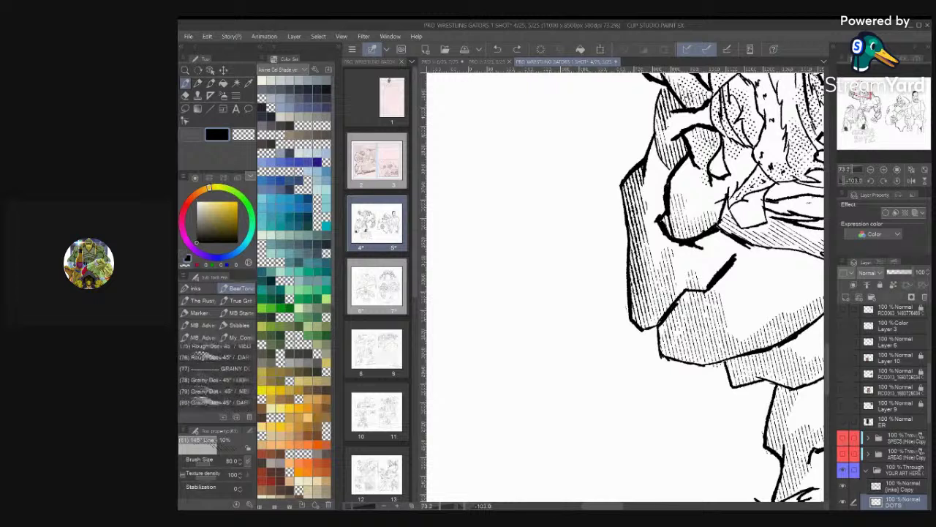
scroll(202, 400, "down", 2)
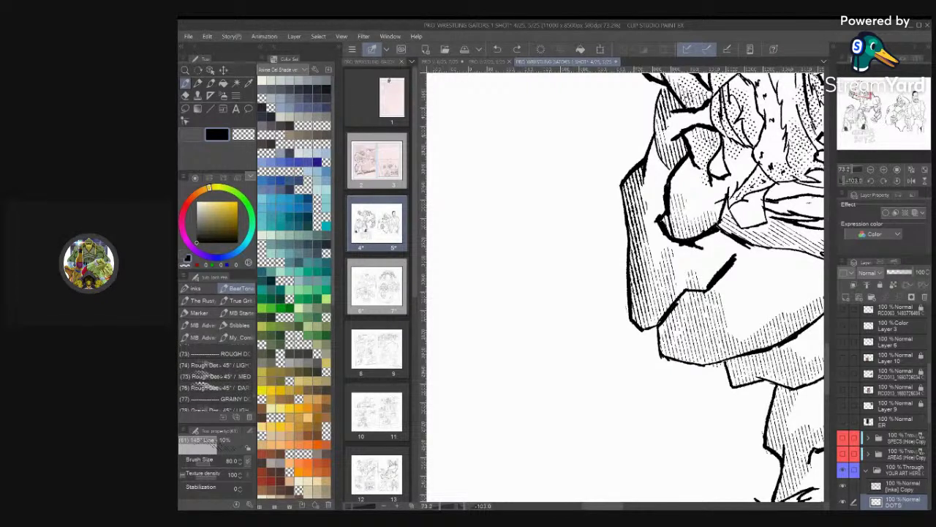
scroll(203, 399, "down", 3)
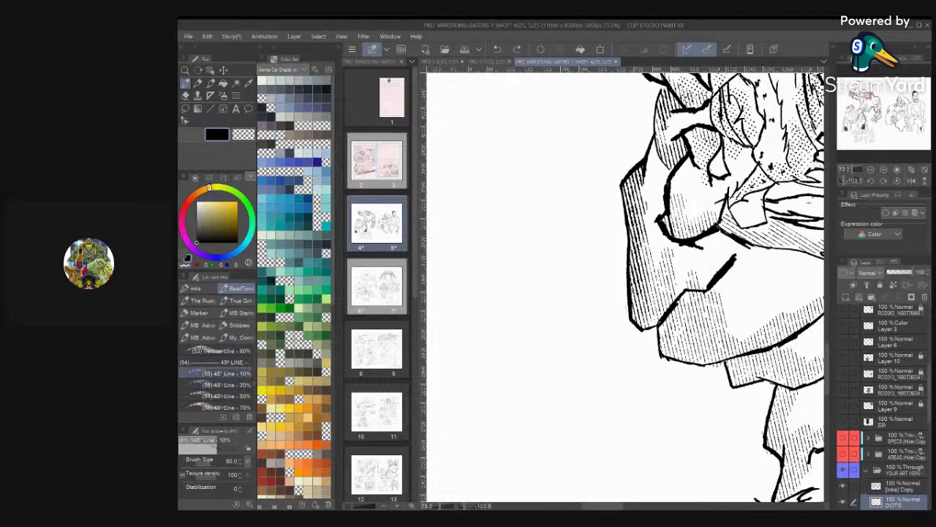
scroll(216, 373, "up", 5)
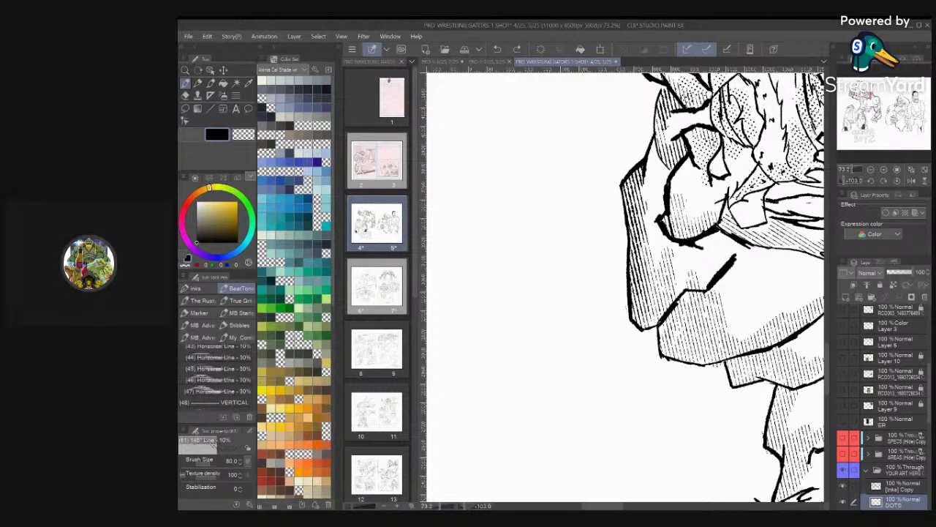
left_click(217, 396)
left_click(218, 384)
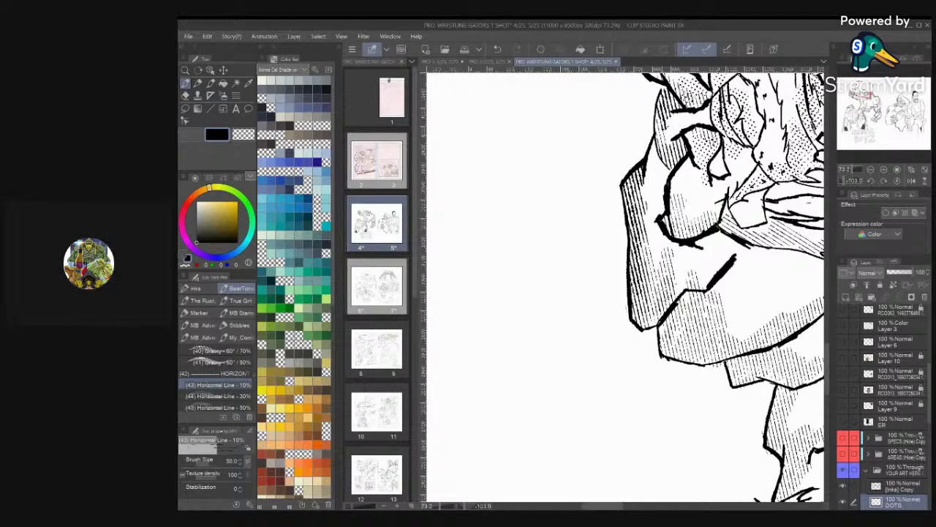
left_click(217, 395)
left_click(217, 407)
mouse_move(677, 339)
left_mouse_down()
mouse_move(672, 366)
mouse_move(717, 343)
left_mouse_up()
scroll(687, 315, "down", 5)
scroll(731, 300, "up", 2)
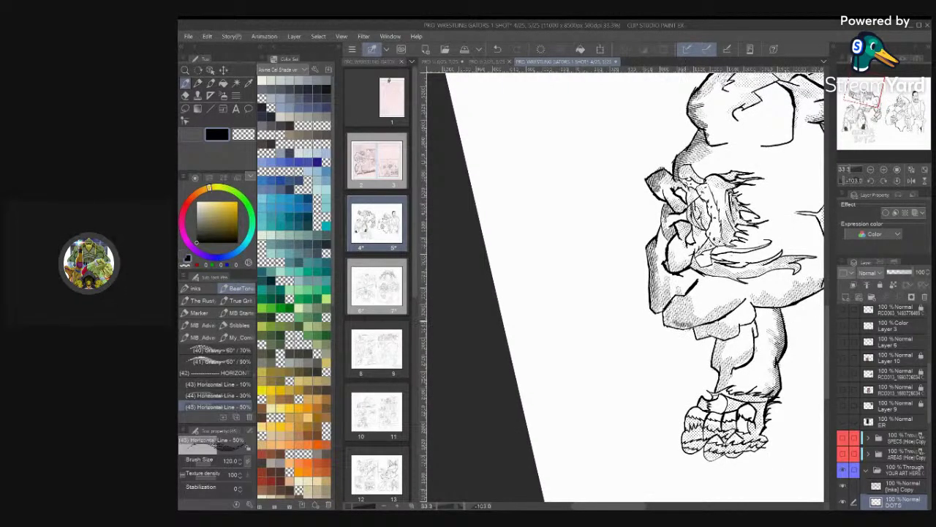
key("ctrl+z")
key("ctrl+z")
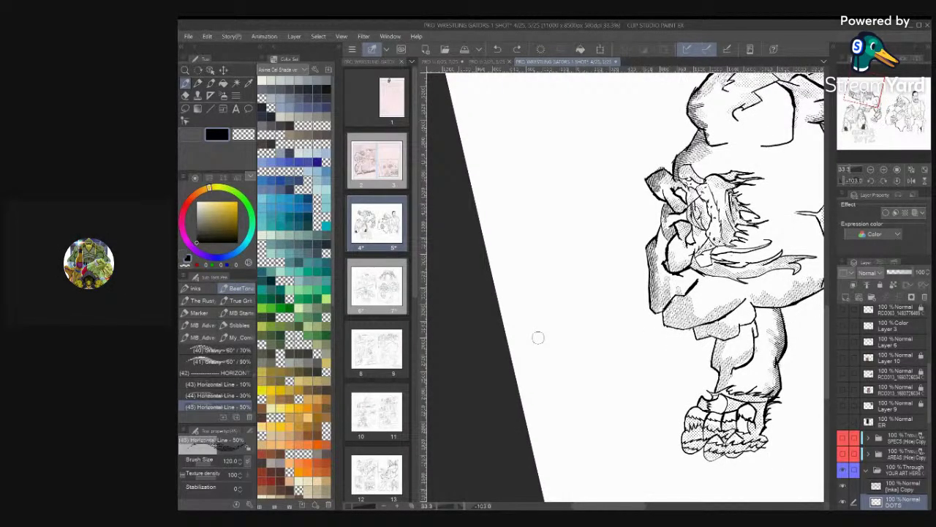
Shade the outer edge of the larger gator's raised shoulder in black with the Horizontal Line - 50% brush
left_click(217, 396)
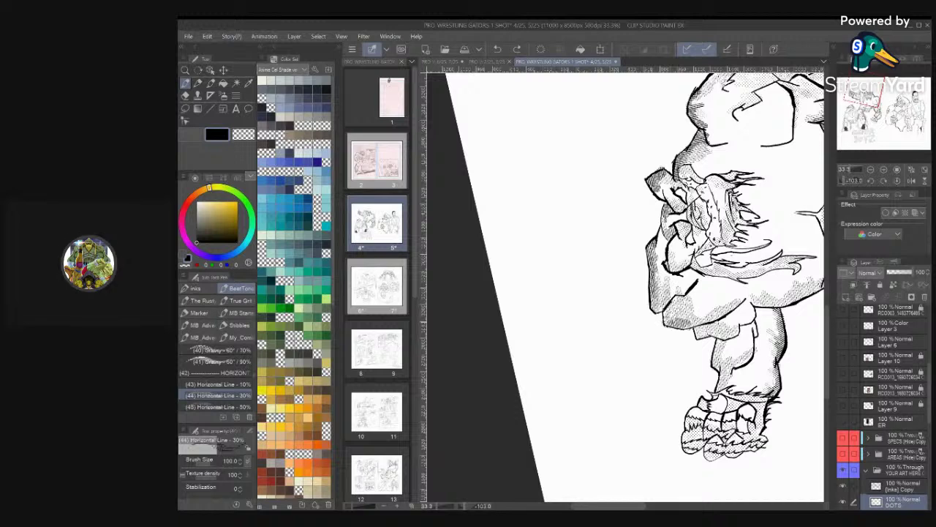
key("period")
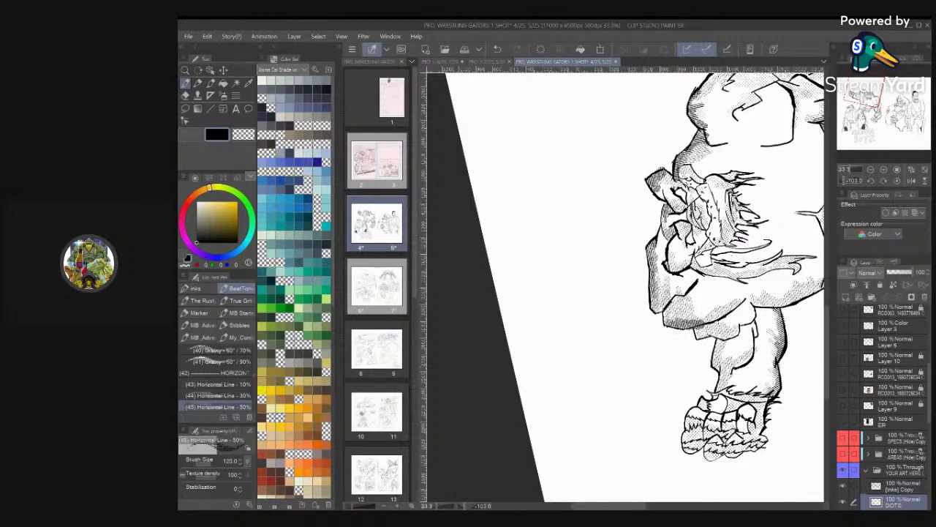
key("period")
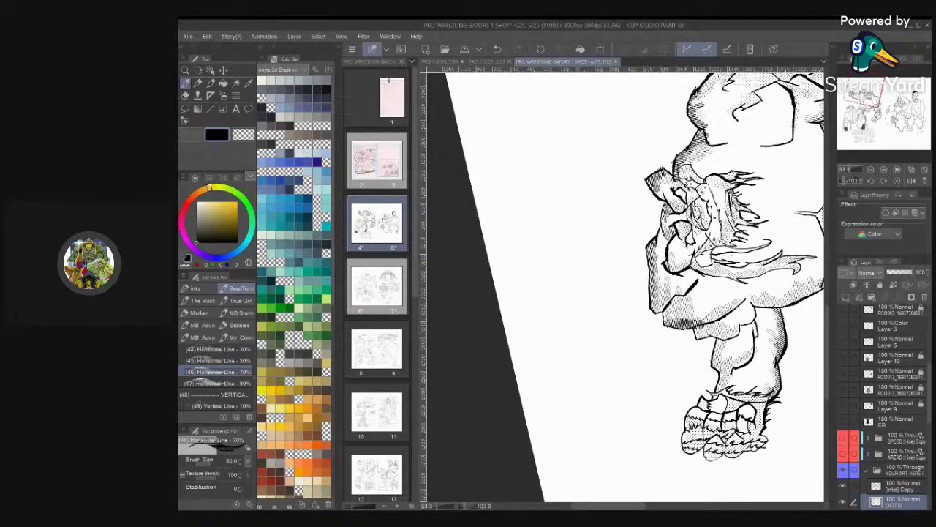
scroll(691, 348, "down", 3)
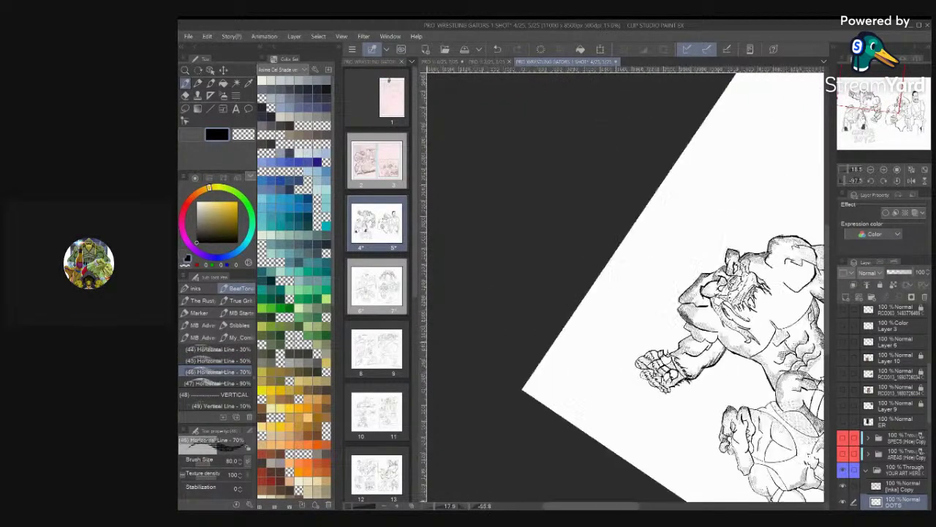
scroll(626, 287, "down", 2)
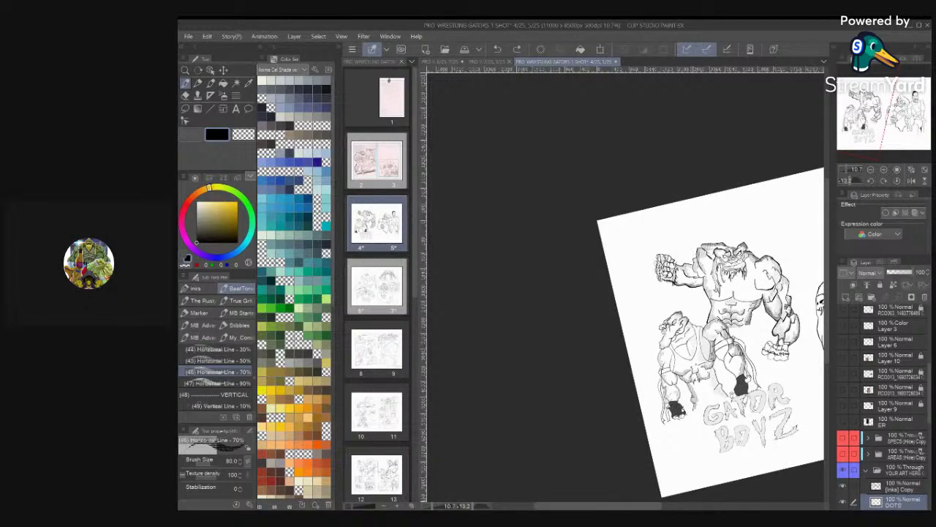
scroll(666, 328, "up", 5)
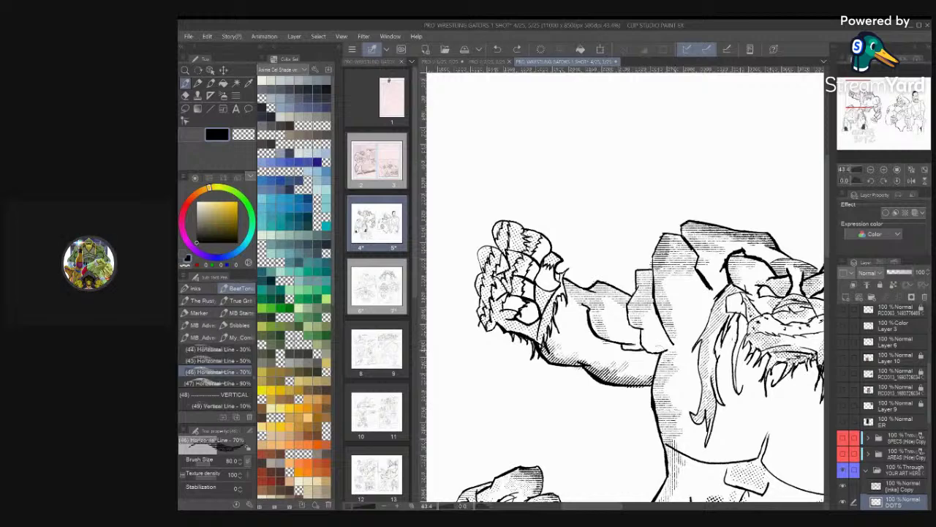
left_click(212, 361)
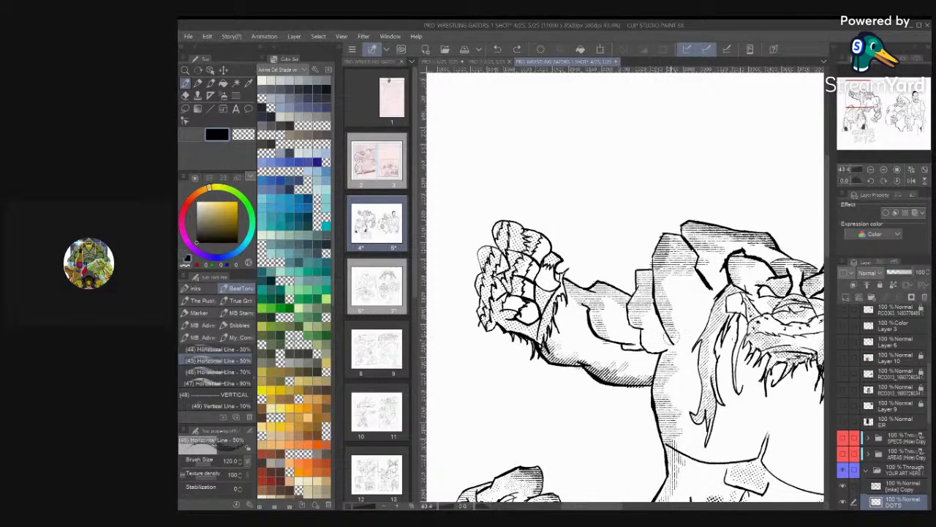
left_click_drag(658, 309, 666, 232)
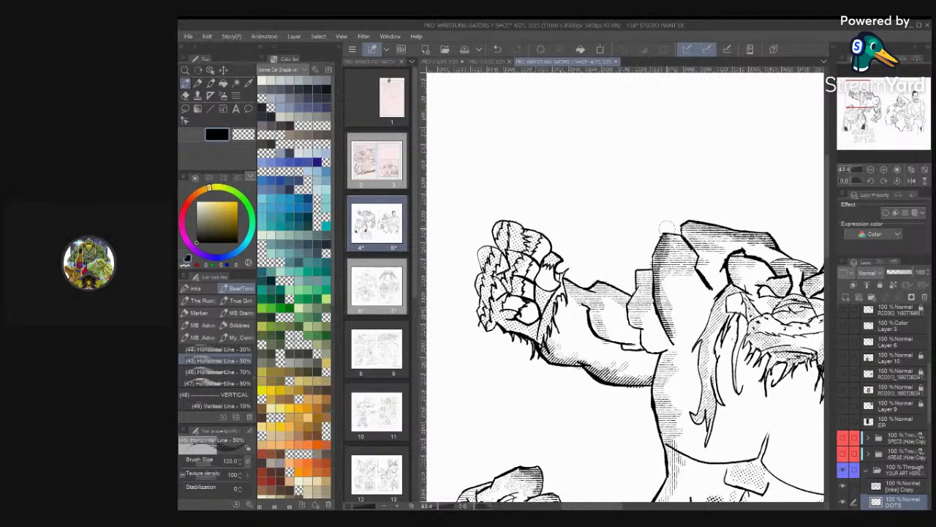
Extend the Horizontal Line - 50% tone where the larger gator's raised shoulder meets the ridge behind its head, and save the document
scroll(666, 228, "down", 4)
scroll(644, 278, "up", 4)
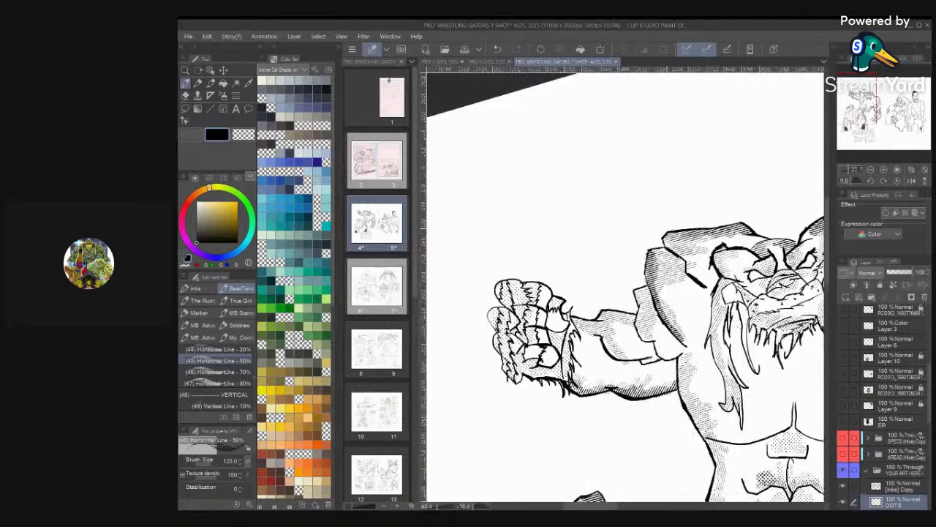
scroll(629, 293, "up", 3)
mouse_move(656, 301)
left_mouse_down()
mouse_move(638, 301)
mouse_move(642, 288)
left_mouse_up()
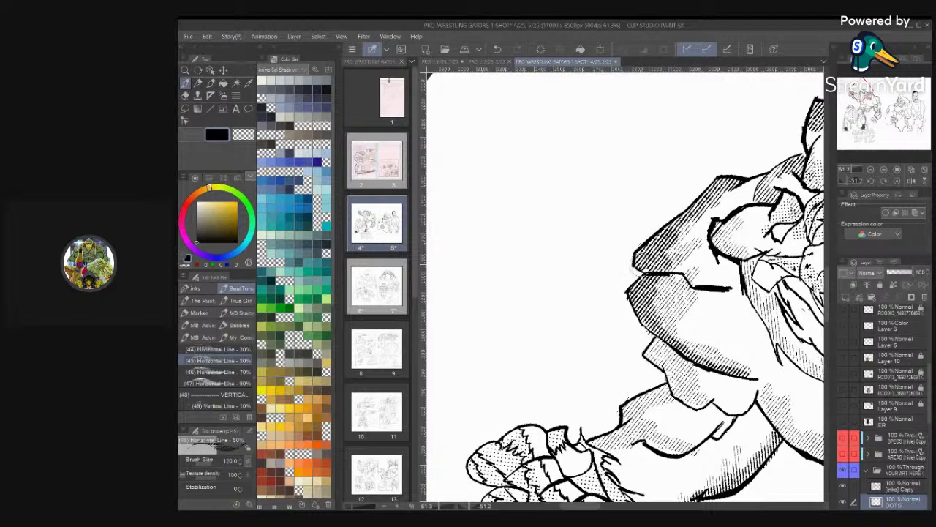
scroll(635, 268, "down", 5)
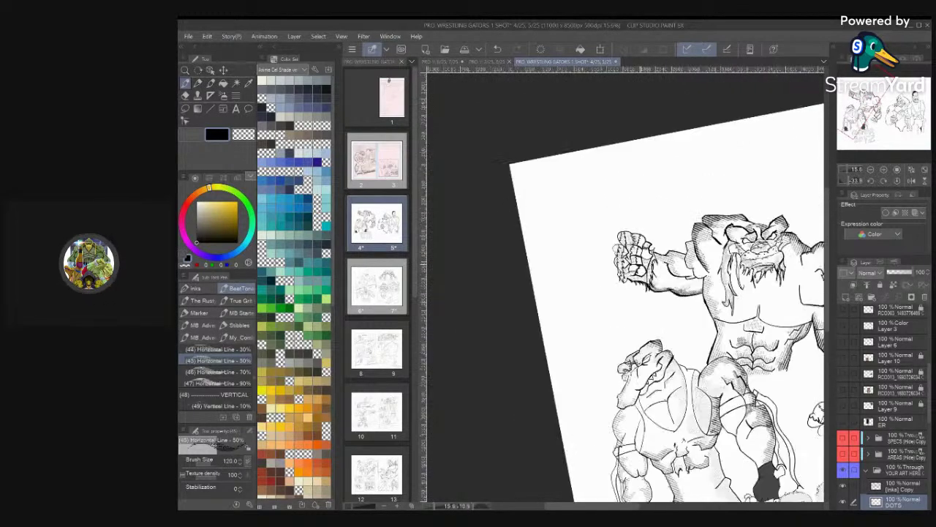
scroll(659, 258, "up", 3)
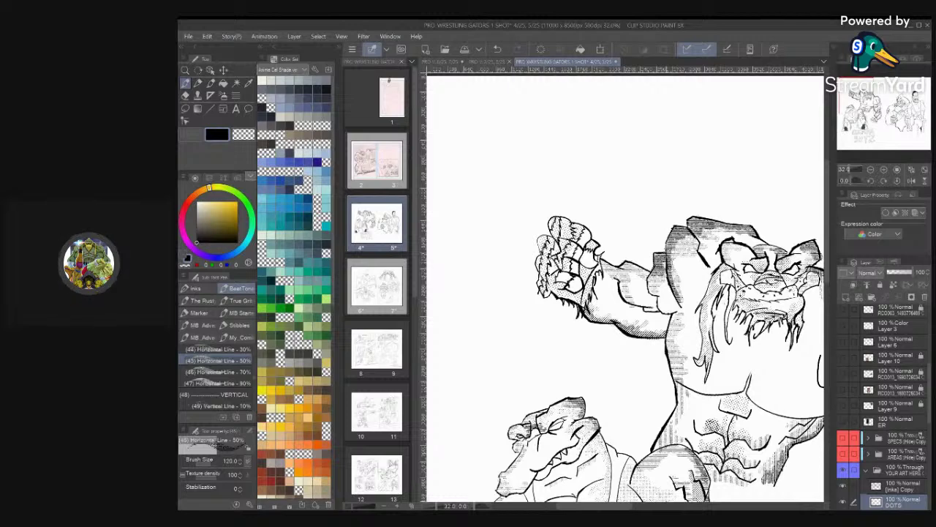
scroll(625, 286, "down", 3)
scroll(671, 287, "up", 4)
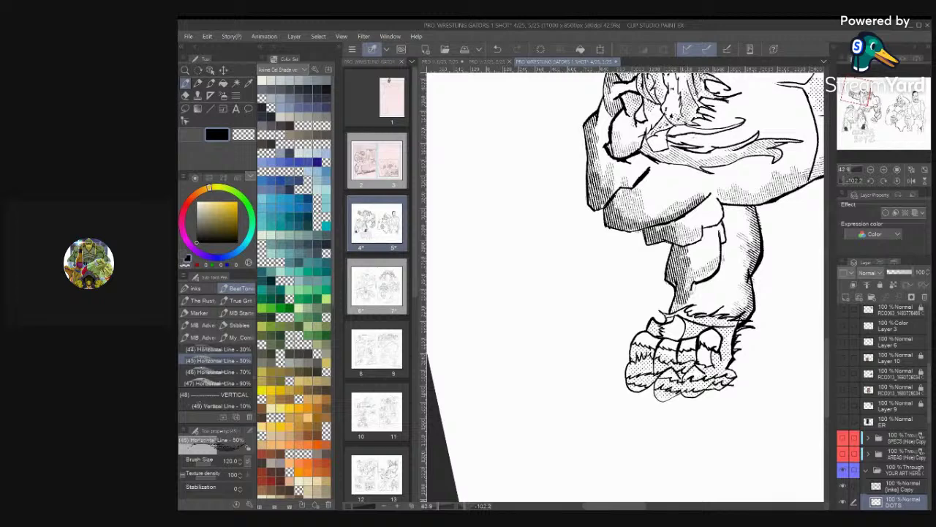
scroll(626, 287, "down", 5)
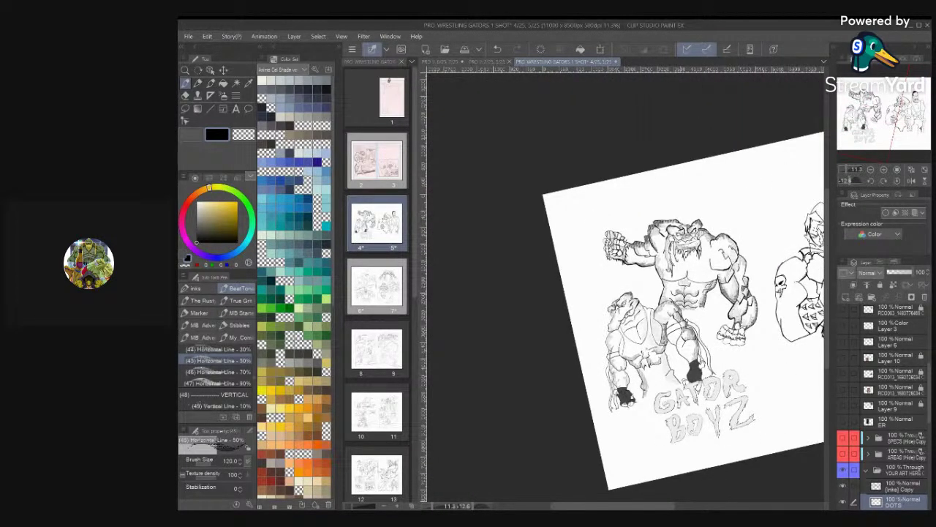
key("ctrl+0")
key("ctrl+s")
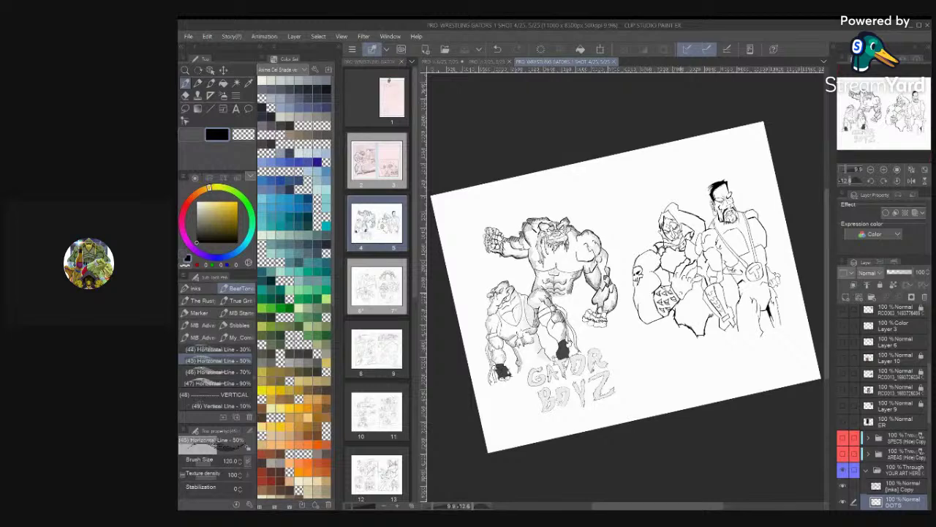
Try the Horizontal Line - 50% brush on the larger gator's chest beside the lowered arm's armpit, and undo the strokes
scroll(545, 252, "up", 5)
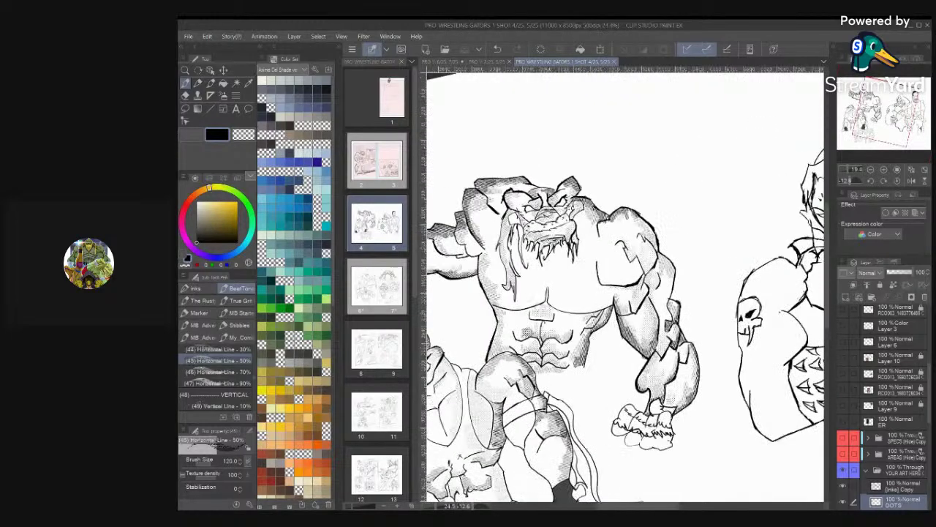
scroll(549, 183, "up", 2)
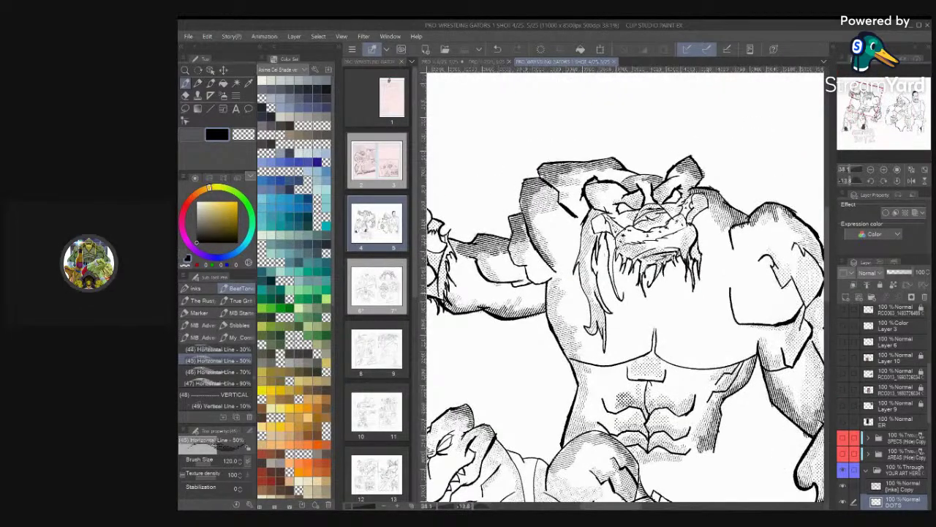
scroll(629, 241, "up", 2)
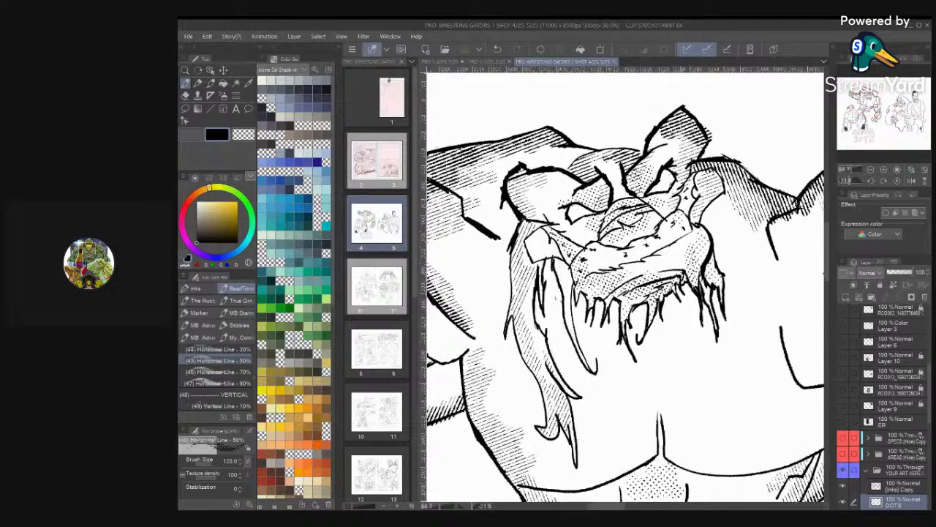
scroll(625, 285, "down", 2)
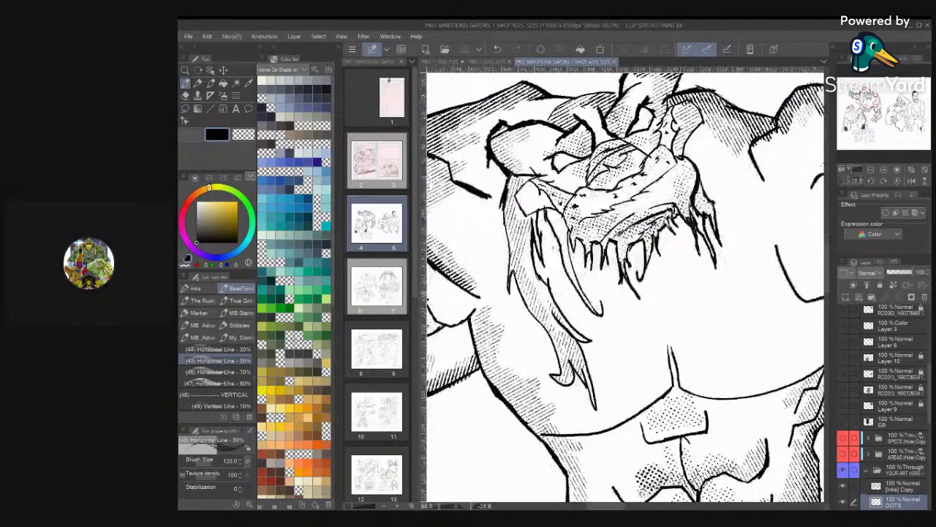
scroll(625, 285, "down", 2)
scroll(625, 285, "up", 1)
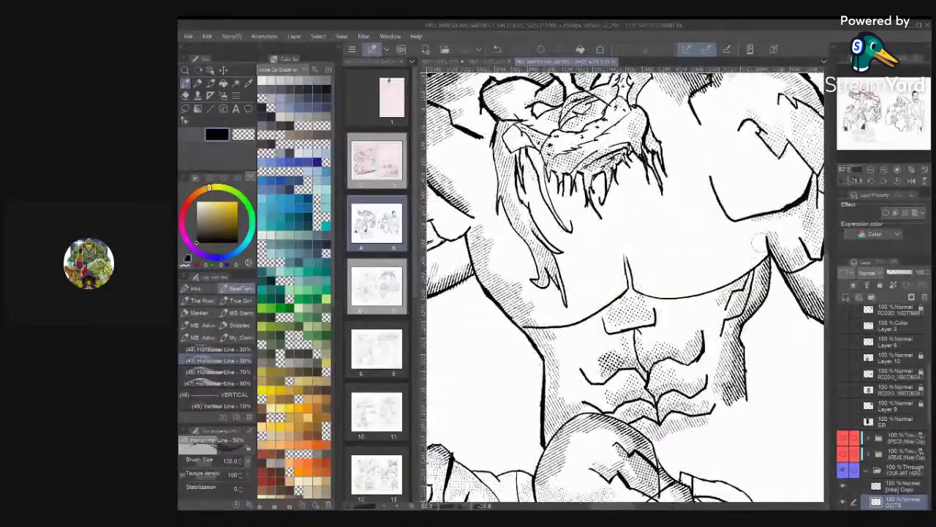
mouse_move(762, 237)
left_mouse_down()
mouse_move(752, 259)
mouse_move(765, 252)
mouse_move(758, 261)
mouse_move(763, 227)
left_mouse_up()
key("ctrl+z")
key("ctrl+z")
key("ctrl+z")
key("ctrl+z")
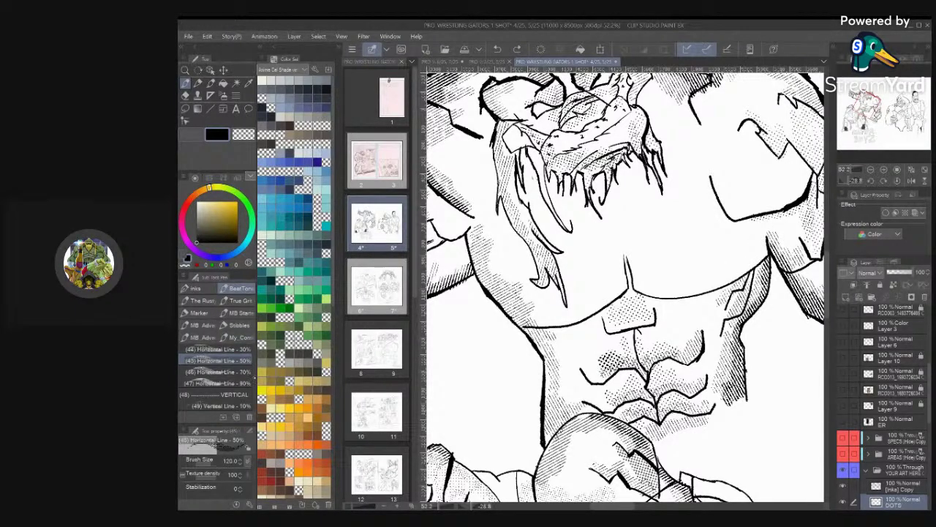
Hatch the larger gator's lower chest edge near the lowered arm's armpit with the 45° Line - LIGHT brush, and undo the last stroke
scroll(216, 365, "up", 10)
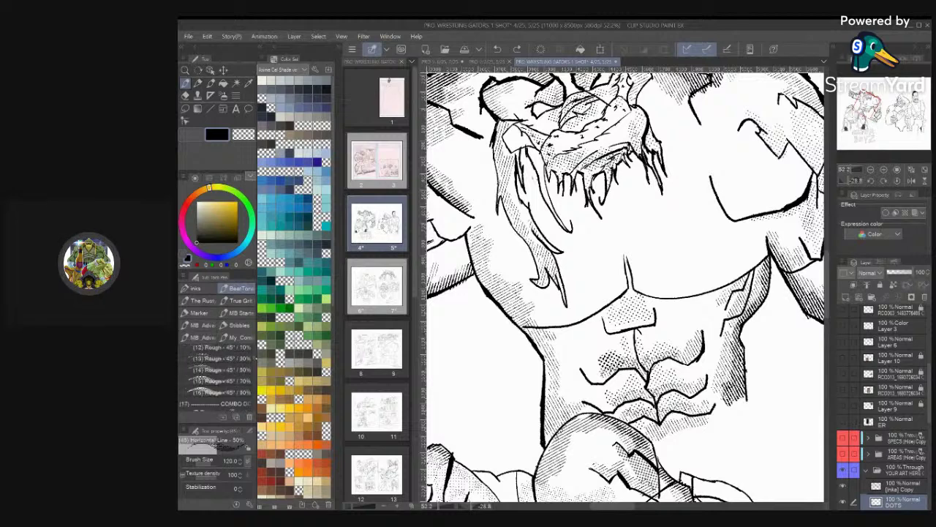
scroll(217, 373, "down", 20)
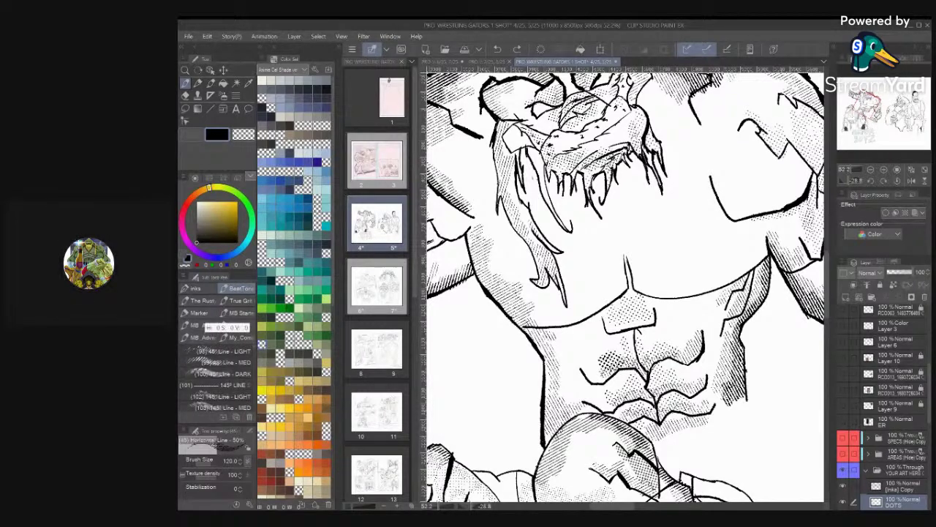
left_click(218, 351)
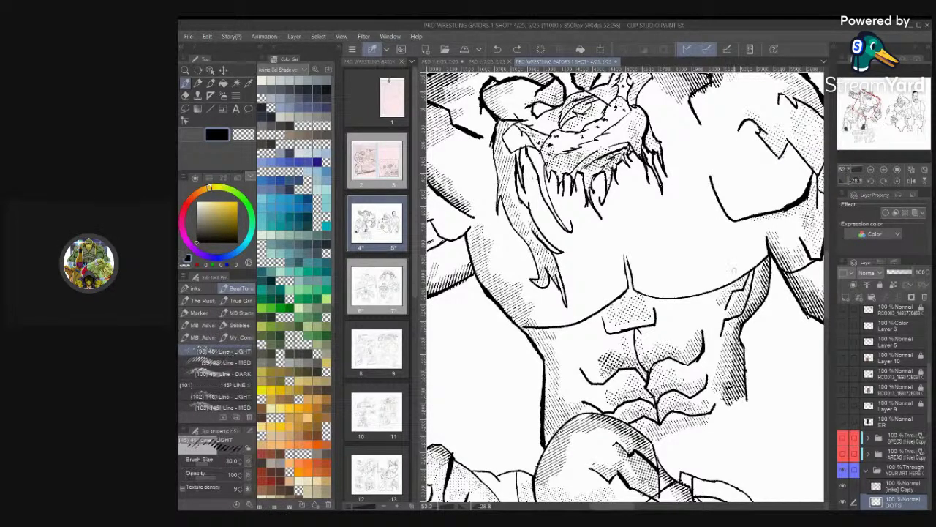
left_click_drag(758, 254, 767, 248)
left_click_drag(631, 289, 585, 337)
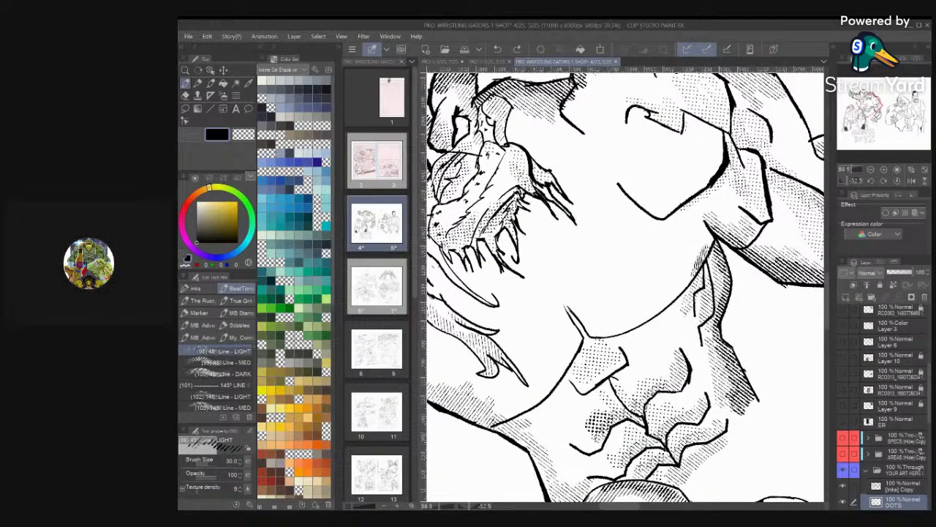
left_click_drag(691, 273, 707, 232)
mouse_move(680, 292)
left_mouse_down()
mouse_move(694, 256)
mouse_move(688, 270)
left_mouse_up()
scroll(625, 286, "down", 5)
scroll(625, 287, "up", 3)
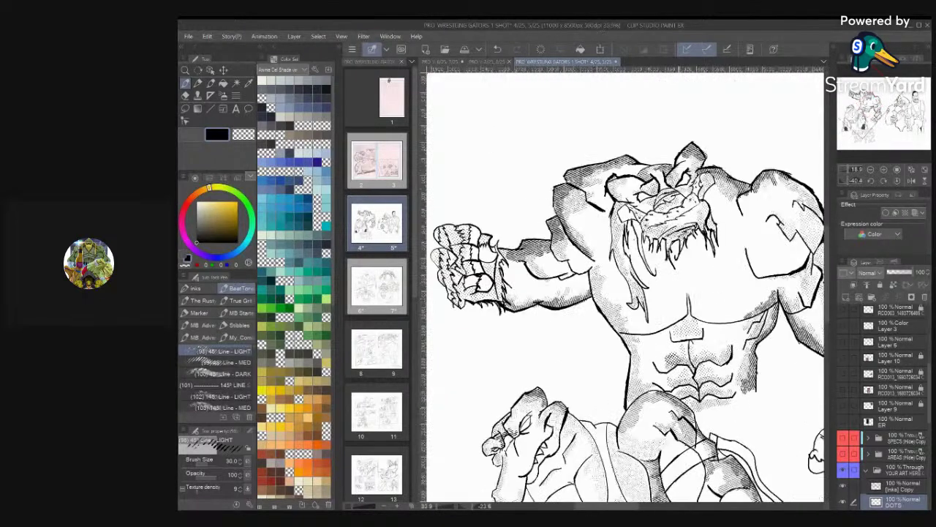
key("ctrl+z")
Add small touches of 45° Line - LIGHT hatching to the larger gator's chest and brow
scroll(626, 286, "up", 3)
mouse_move(704, 323)
left_mouse_down()
mouse_move(694, 303)
mouse_move(689, 317)
left_mouse_up()
left_click_drag(686, 198, 731, 414)
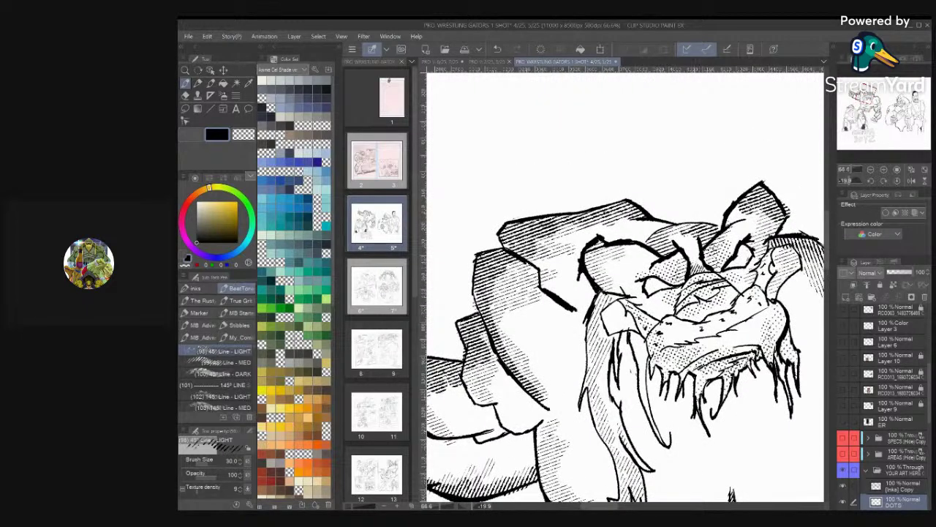
left_click_drag(694, 266, 691, 250)
scroll(625, 285, "down", 6)
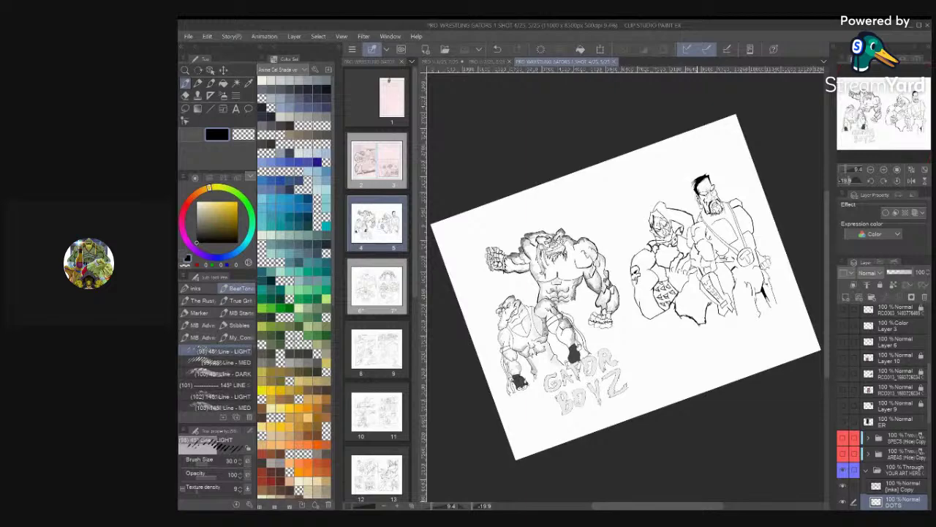
Show the GREY layer with the grey fills, fit the whole spread in view, and save the document
scroll(551, 289, "up", 3)
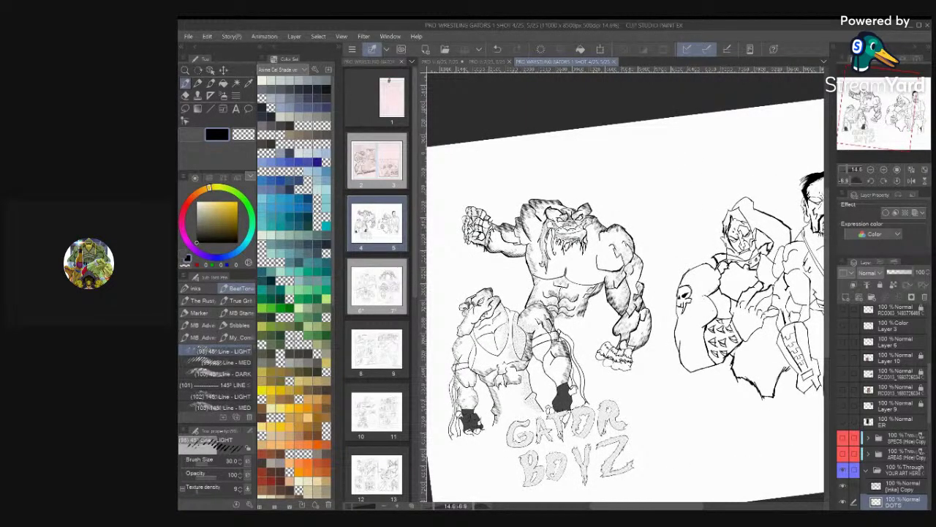
scroll(885, 407, "down", 3)
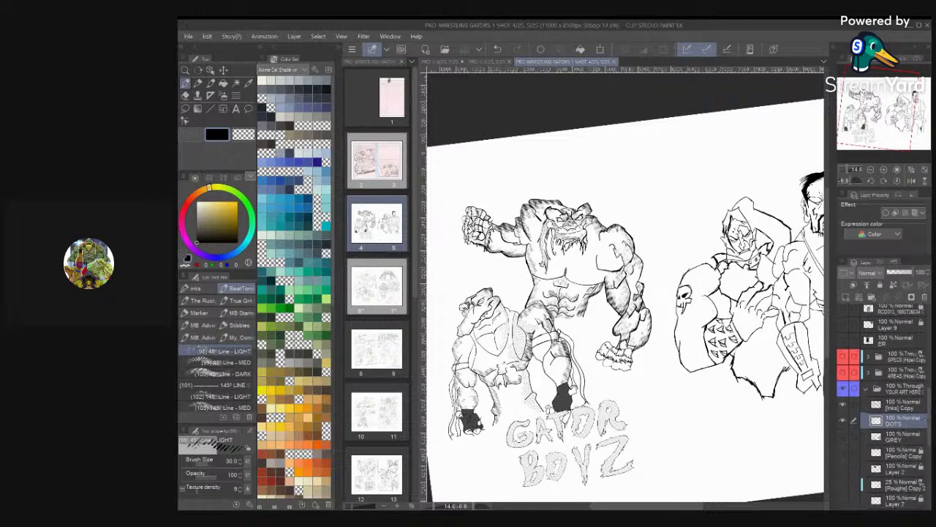
left_click(843, 437)
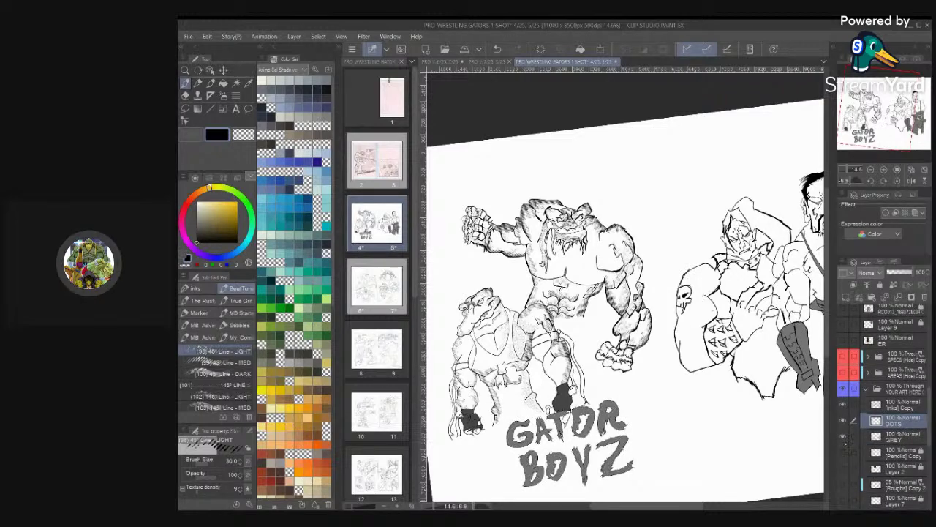
key("ctrl+0")
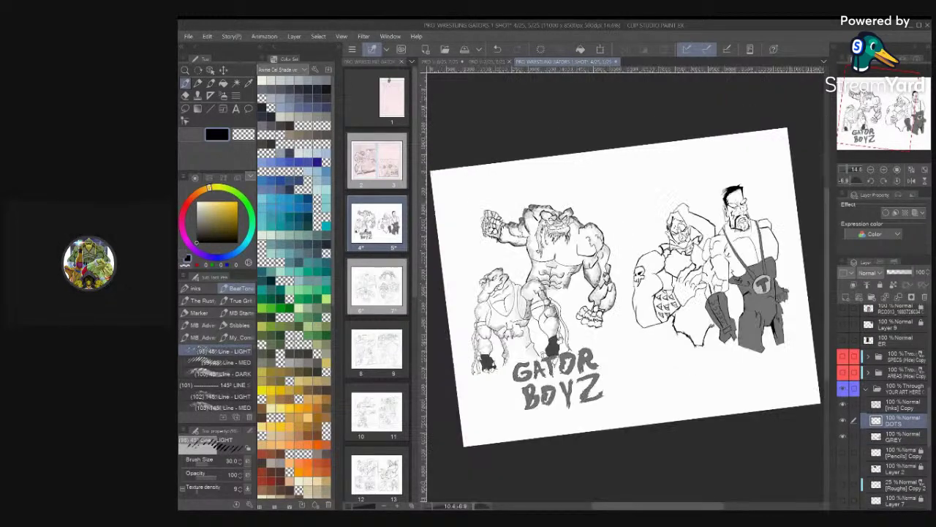
key("ctrl+s")
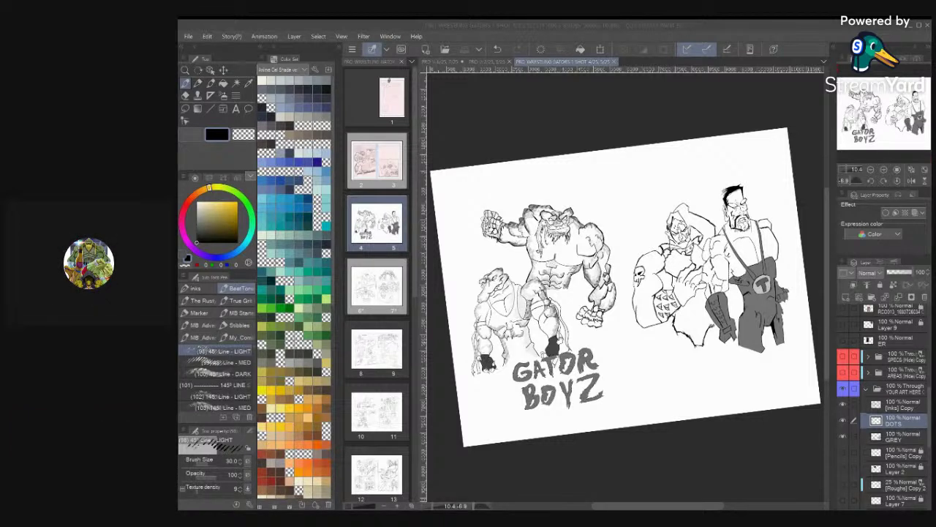
left_click(636, 467)
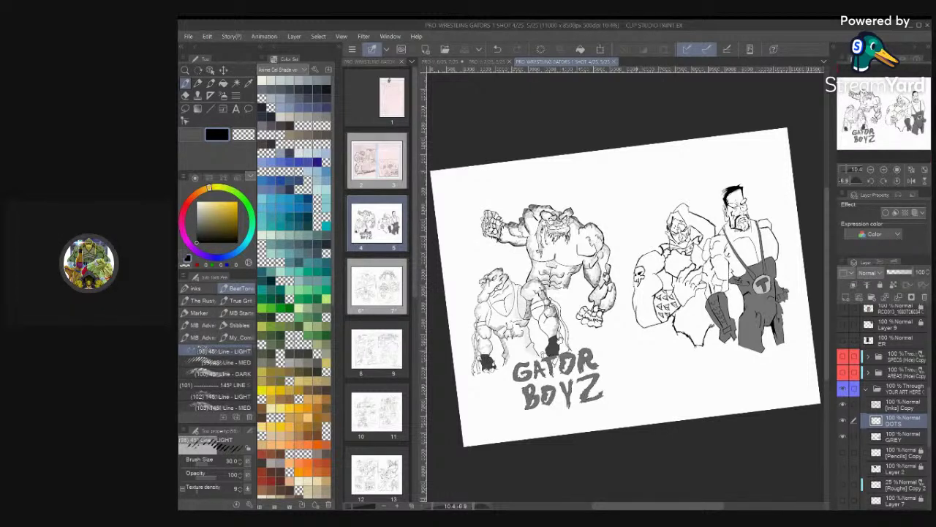
scroll(625, 289, "up", 3)
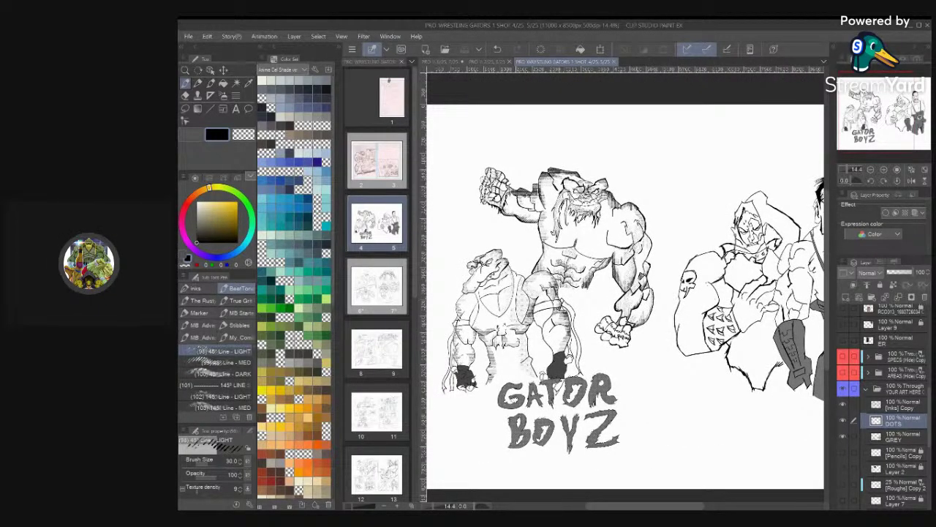
Check which layer holds the stray line on the smaller gator's tank-top strap, toggling layer visibility, and select the [Inks] Copy layer with transparent colour
scroll(626, 287, "up", 3)
scroll(626, 287, "down", 2)
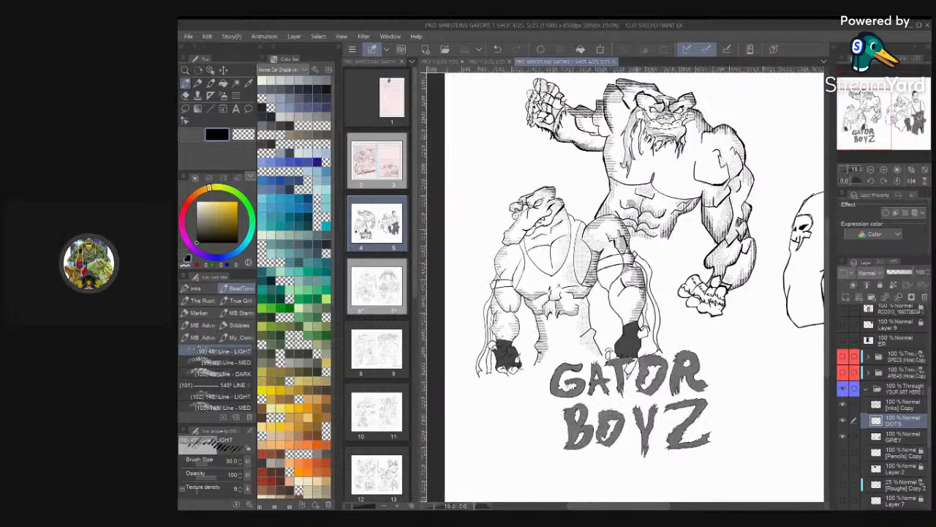
scroll(626, 286, "up", 3)
scroll(625, 286, "down", 2)
scroll(626, 285, "down", 2)
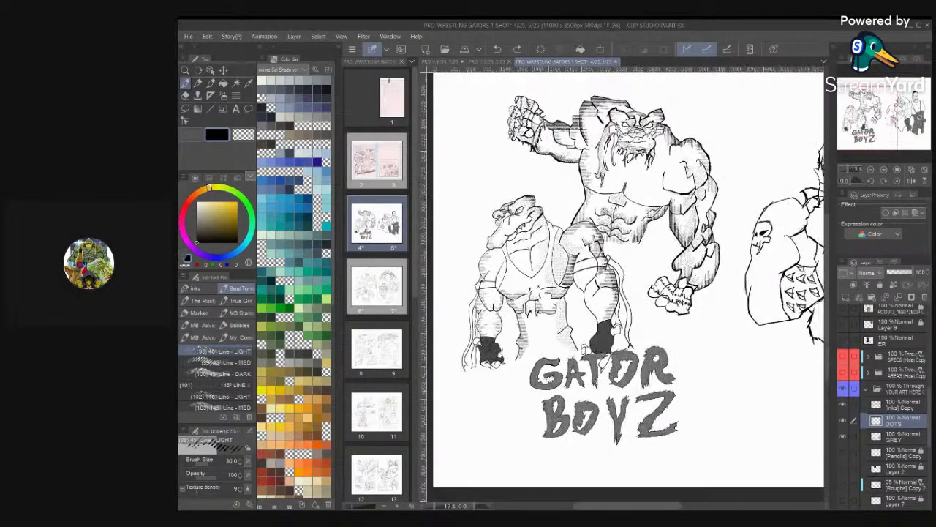
scroll(625, 285, "up", 3)
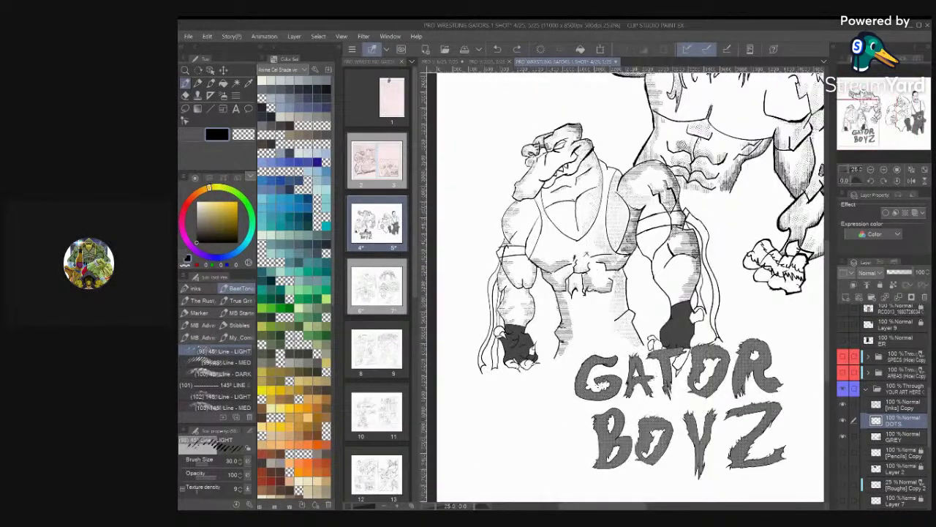
scroll(625, 285, "up", 6)
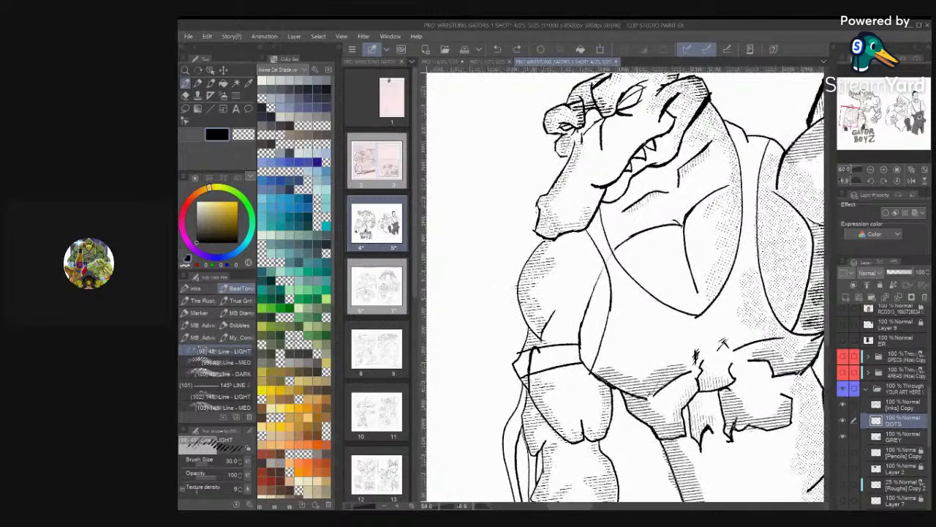
key("c")
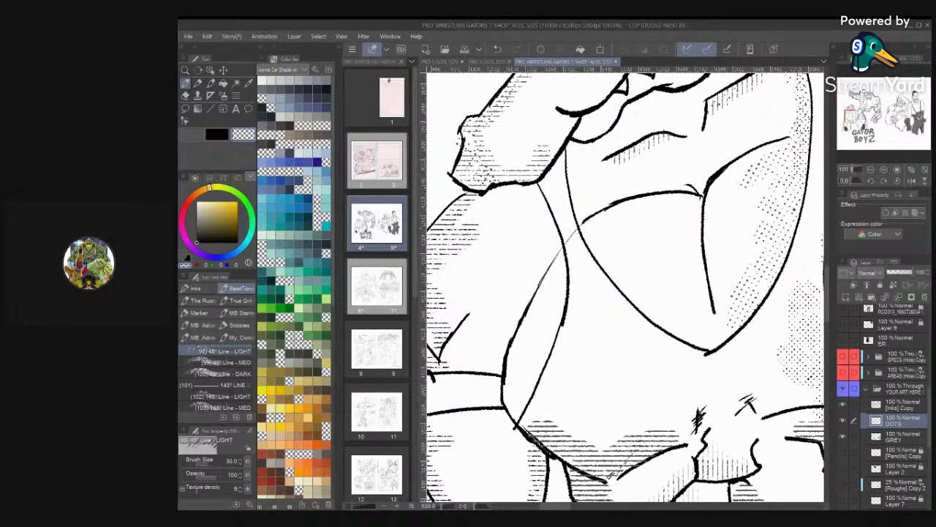
left_click(903, 405)
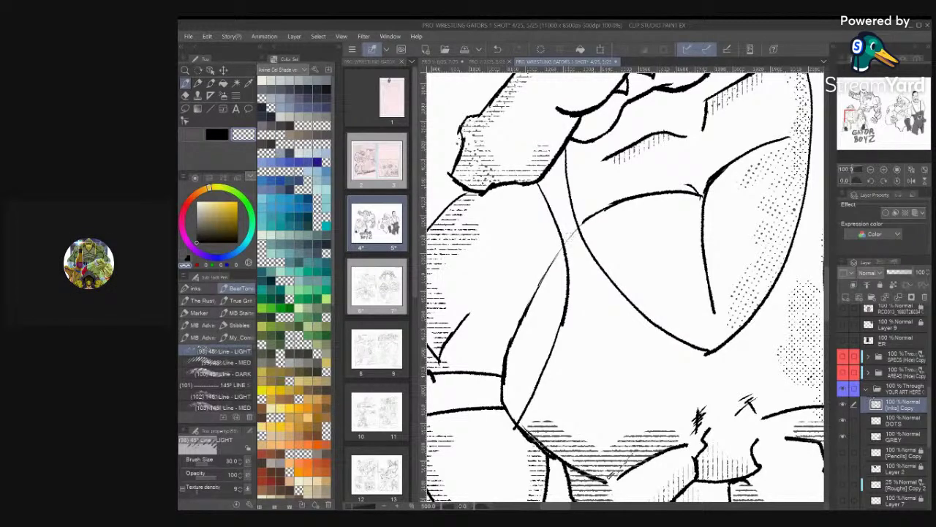
left_click(844, 405)
left_click(844, 405)
left_click(910, 425)
left_click(907, 437)
left_click(843, 436)
left_click(843, 437)
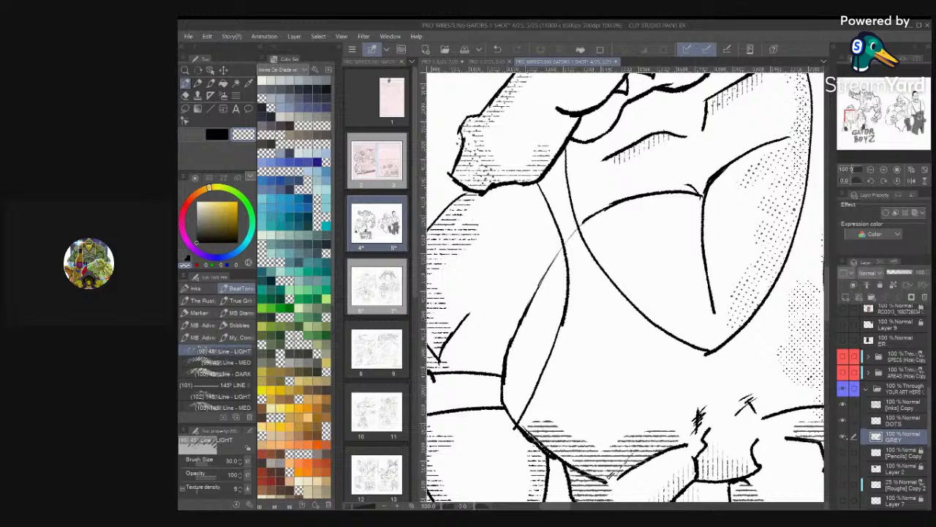
left_click(843, 421)
left_click(843, 422)
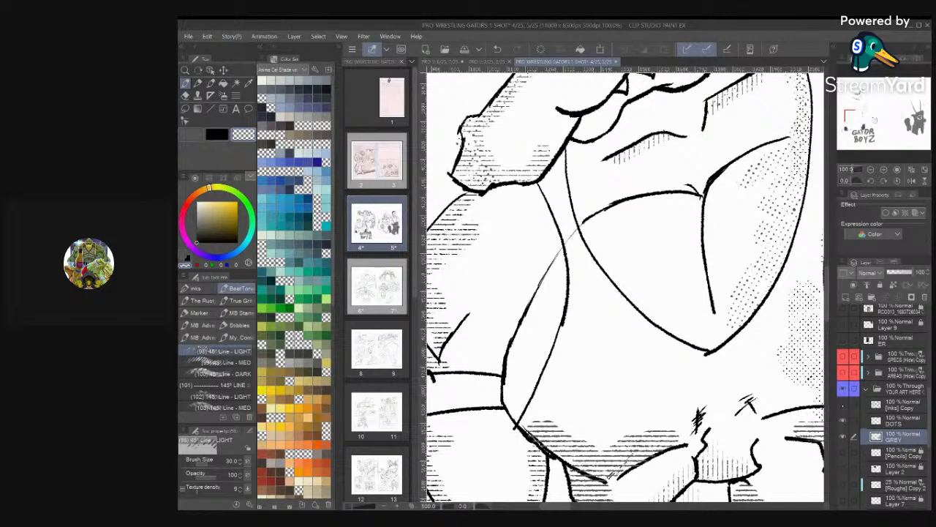
left_click(843, 405)
left_click(843, 404)
left_click(904, 405)
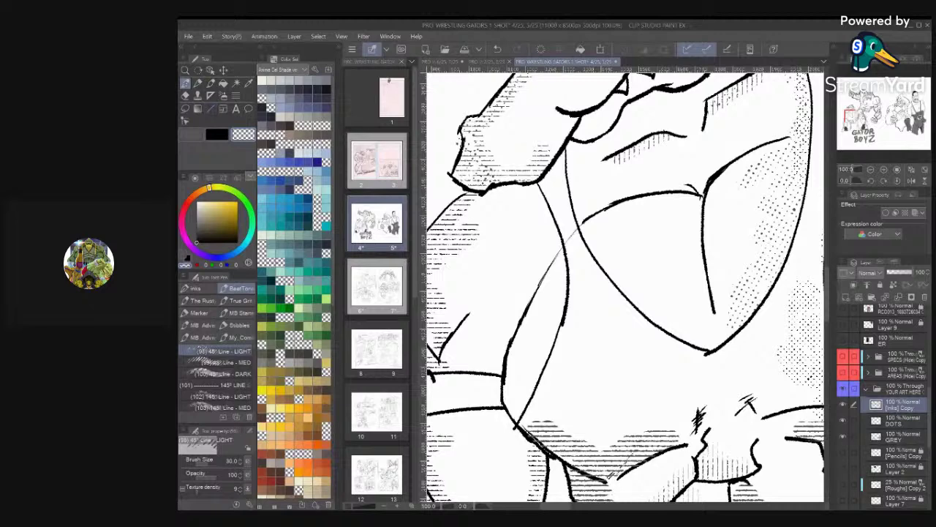
Erase the stray ink line crossing the smaller gator's tank-top strap using the Rusty Nib 3 brush with transparent colour
left_click(199, 300)
key("[")
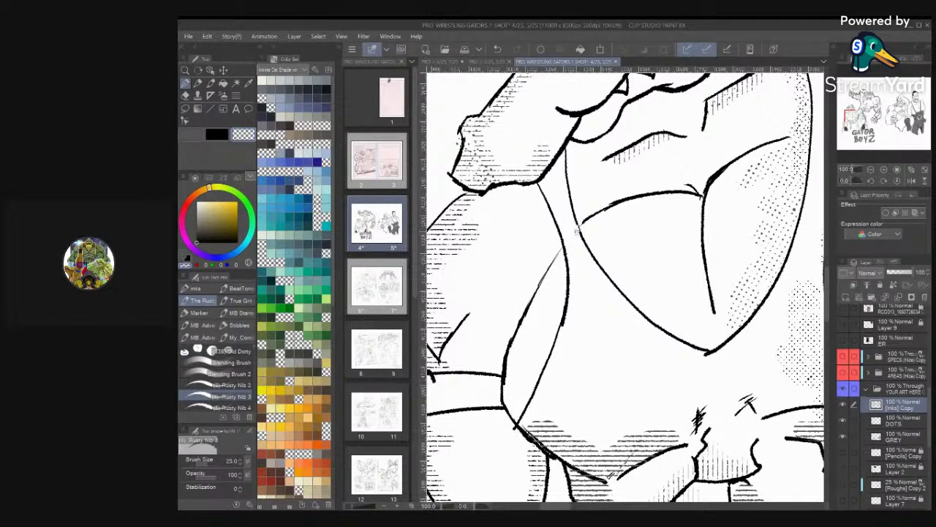
scroll(702, 307, "down", 3)
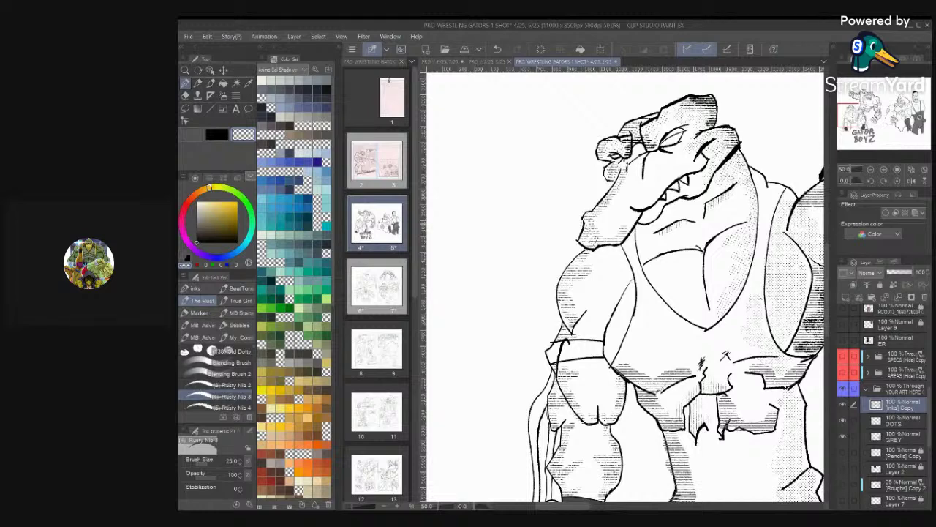
scroll(673, 289, "up", 3)
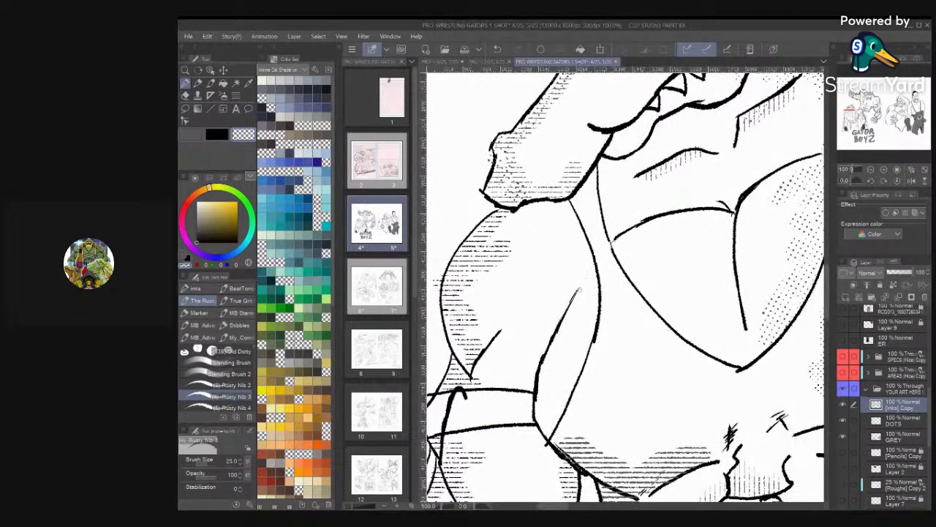
scroll(577, 274, "down", 4)
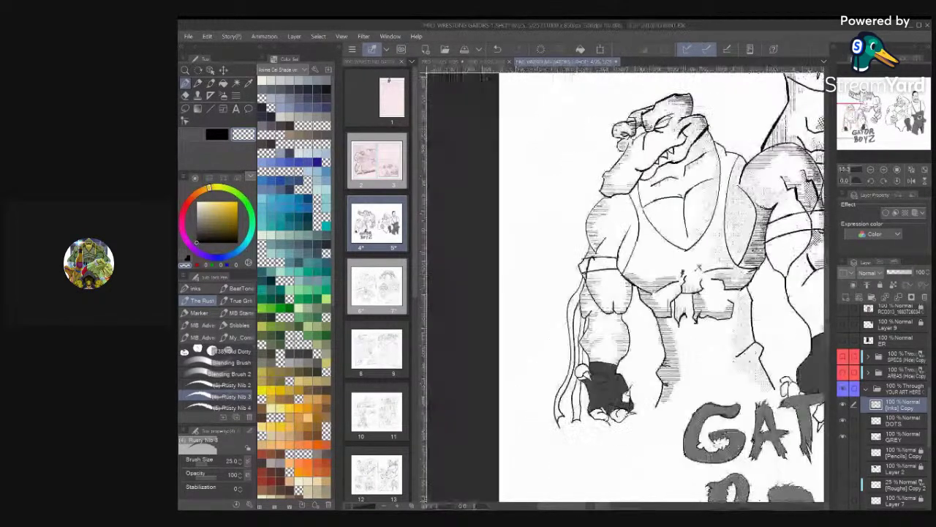
scroll(622, 285, "down", 2)
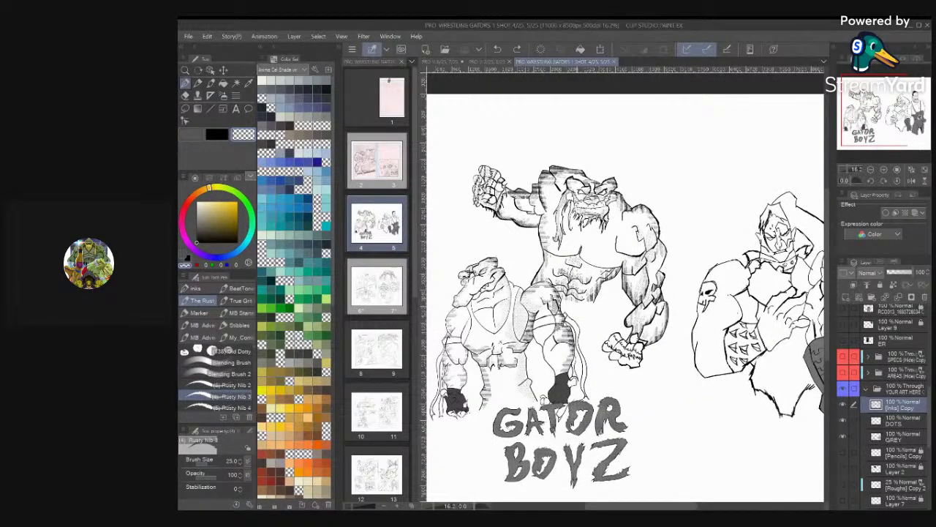
left_click_drag(776, 236, 568, 182)
scroll(622, 286, "up", 4)
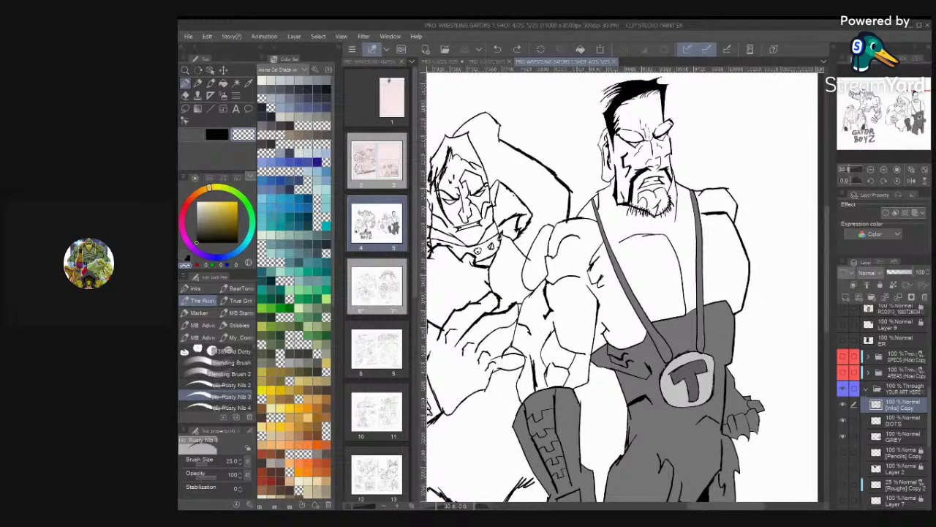
scroll(622, 285, "up", 3)
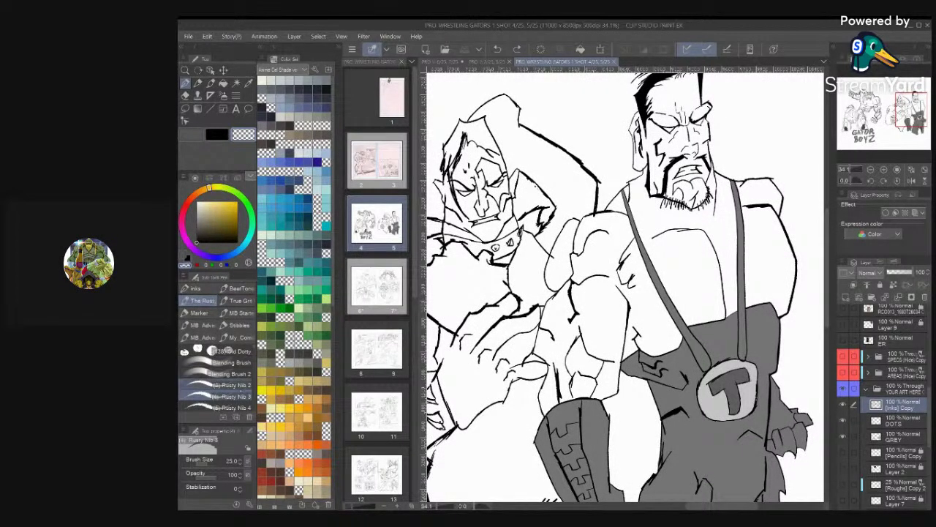
left_click(198, 83)
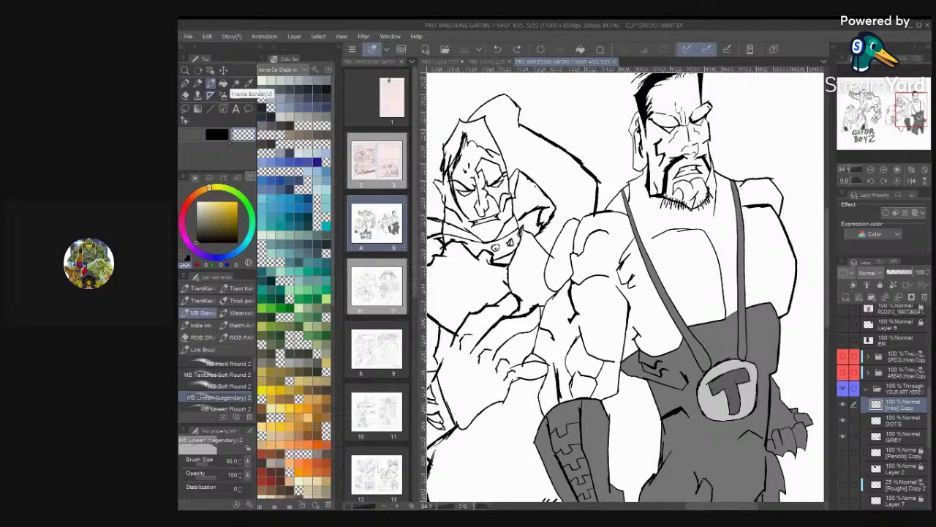
left_click(238, 312)
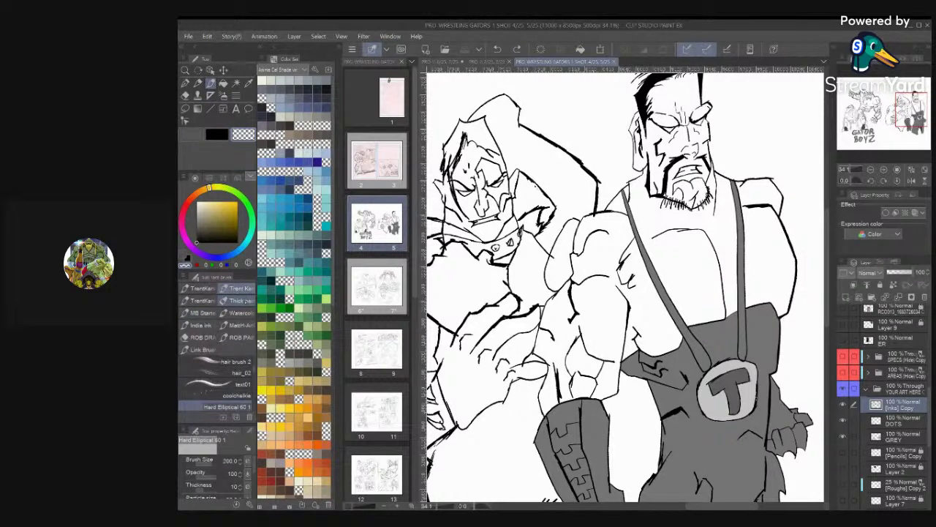
left_click(245, 312)
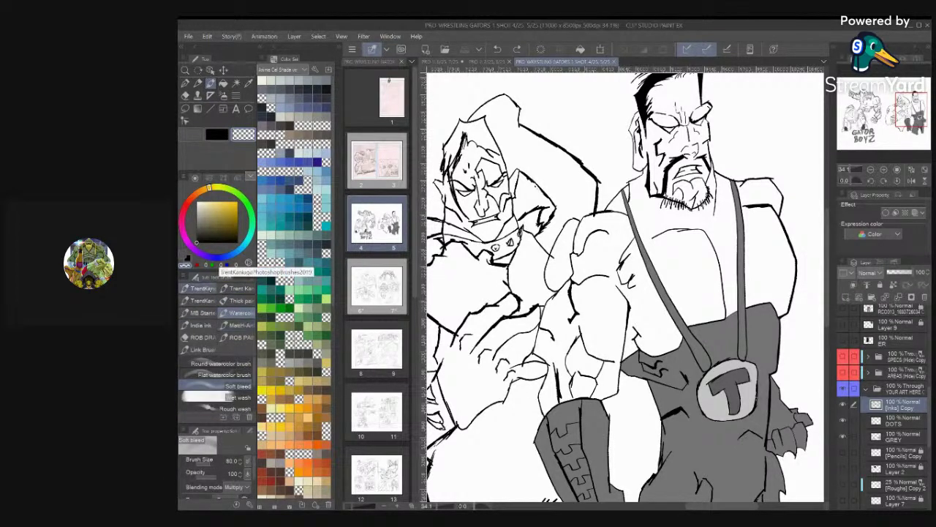
key("p")
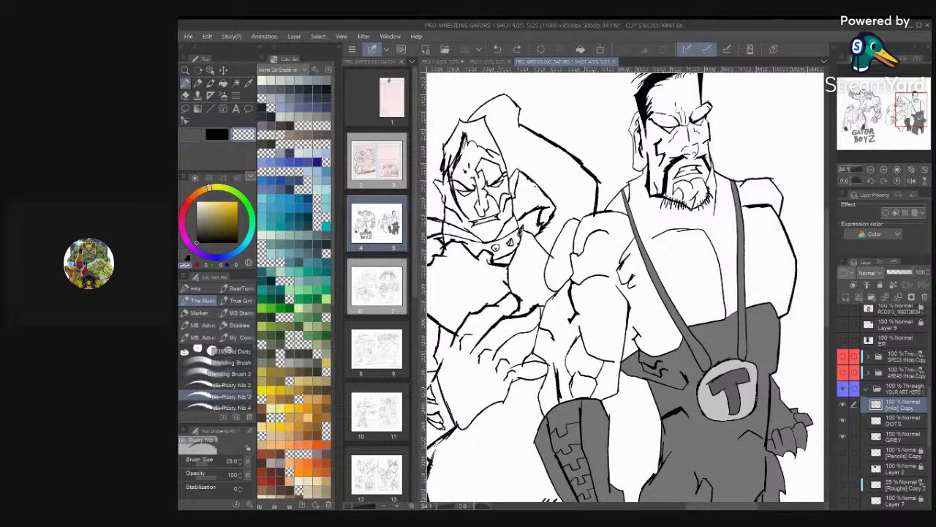
Hatch the lower part of the bearded wrestler's far shoulder on the DOTS layer with the 45° Line - LIGHT brush at size 40
left_click(241, 288)
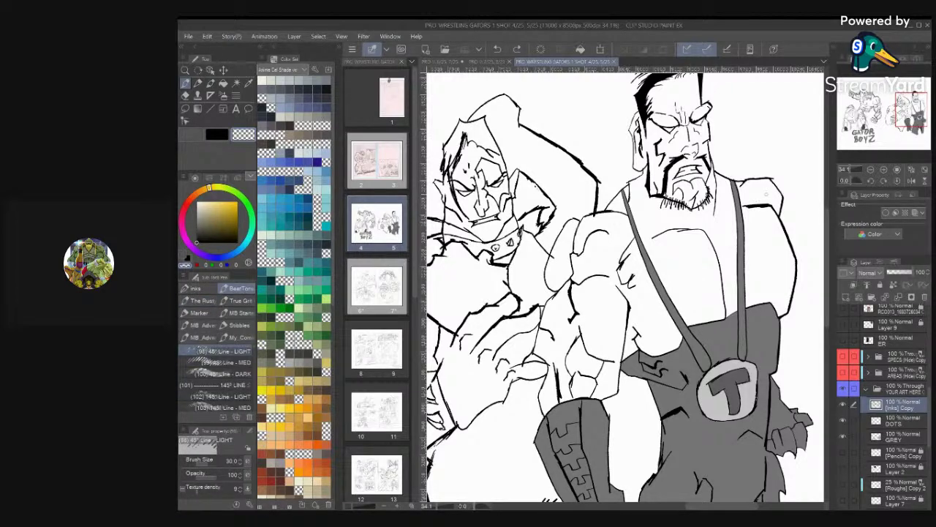
left_click(765, 194)
scroll(731, 209, "up", 5)
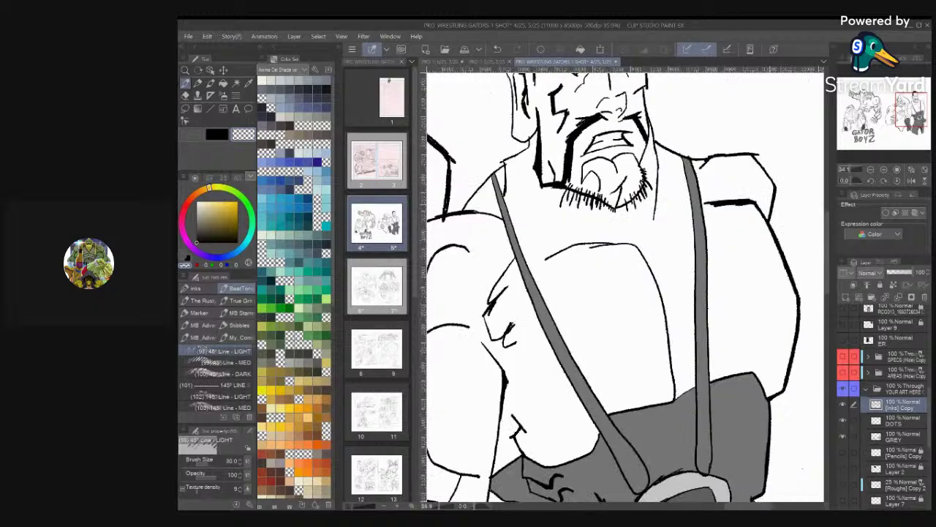
left_click_drag(731, 209, 740, 223)
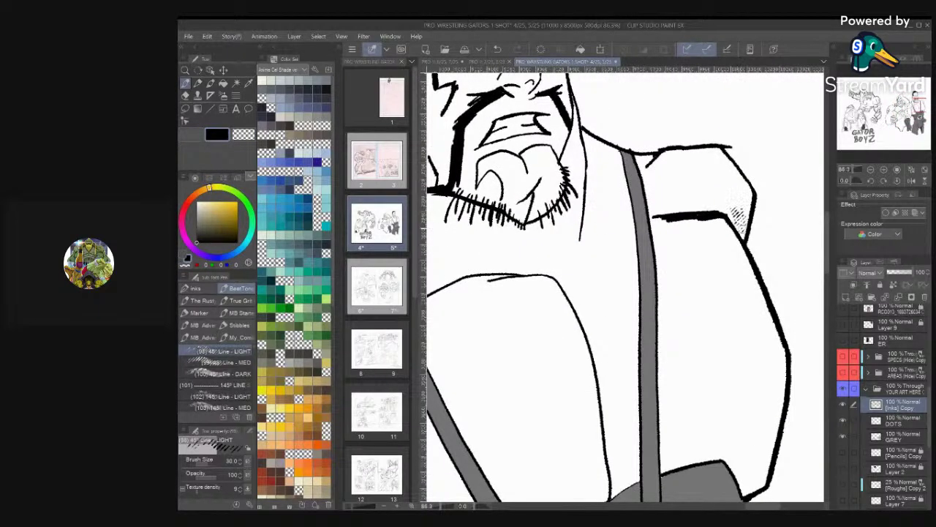
key("bracketright")
key("ctrl+z")
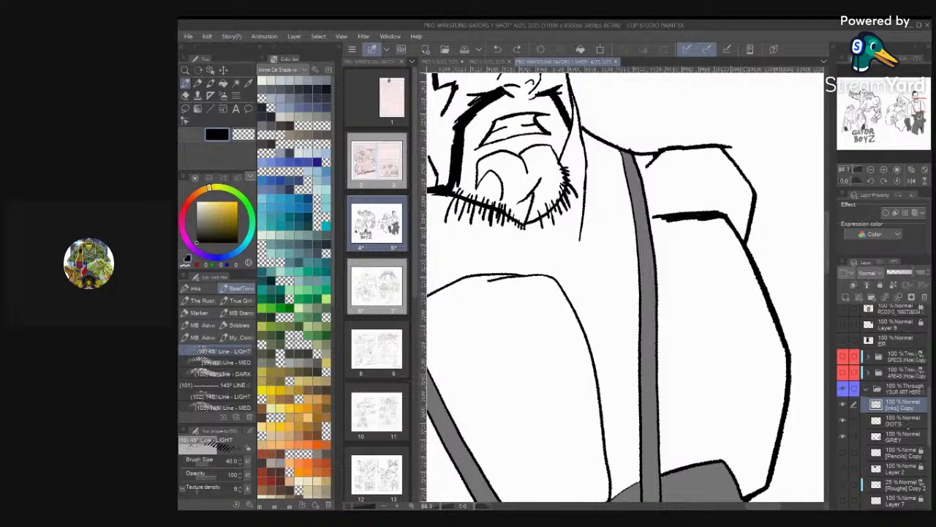
left_click(903, 421)
mouse_move(739, 225)
left_mouse_down()
mouse_move(741, 208)
mouse_move(711, 181)
mouse_move(728, 181)
left_mouse_up()
mouse_move(695, 209)
left_mouse_down()
mouse_move(715, 187)
mouse_move(698, 192)
left_mouse_up()
mouse_move(661, 218)
left_mouse_down()
mouse_move(706, 177)
mouse_move(670, 201)
left_mouse_up()
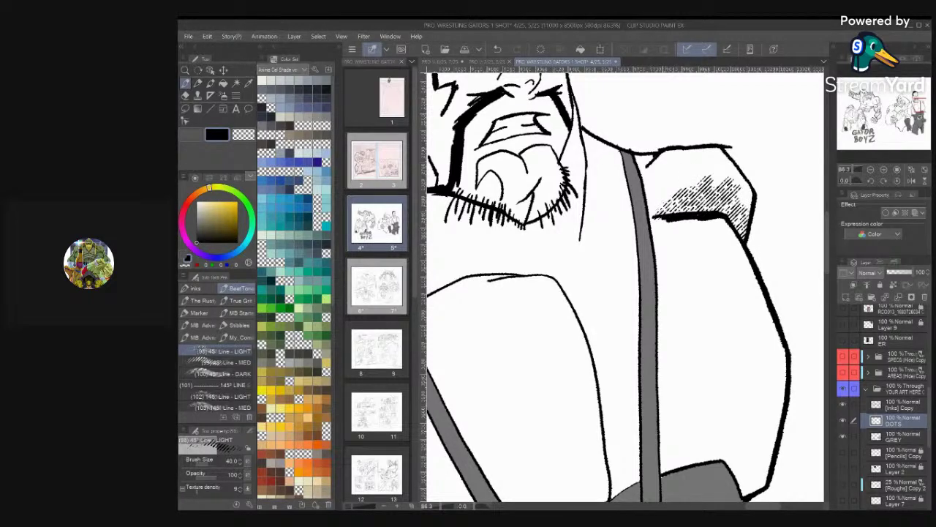
Try 45° Line - LIGHT hatching along the bearded wrestler's outer side below the far shoulder, and undo the strokes
scroll(625, 285, "down", 5)
scroll(643, 220, "up", 2)
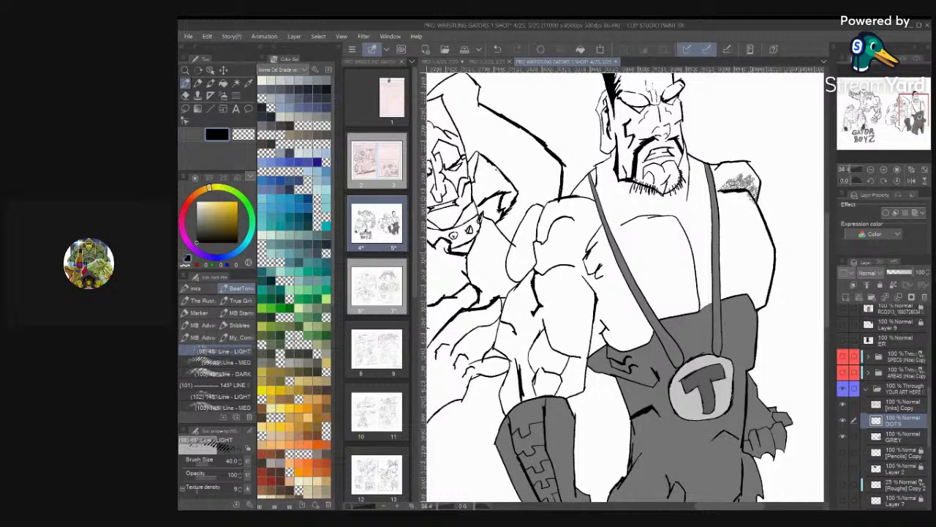
left_click_drag(750, 218, 762, 196)
mouse_move(759, 246)
left_mouse_down()
mouse_move(768, 220)
mouse_move(775, 239)
left_mouse_up()
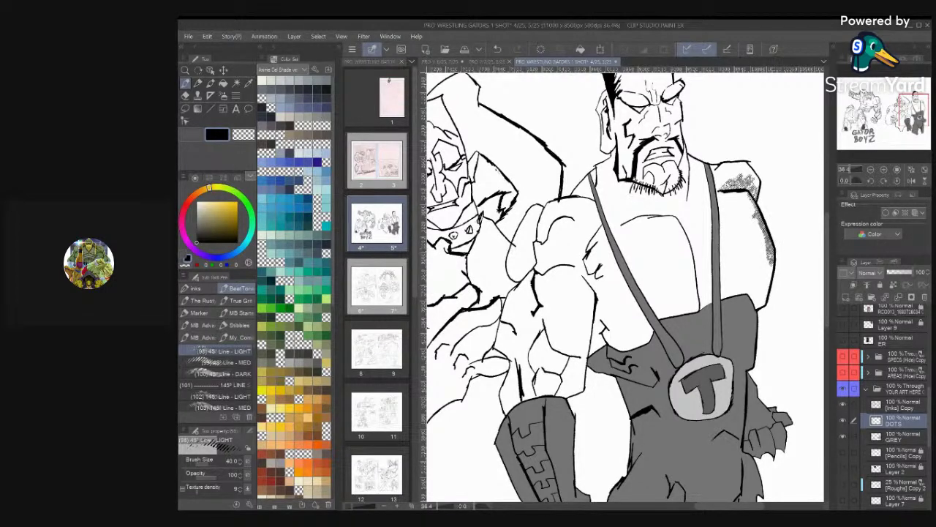
left_click_drag(767, 290, 768, 252)
left_click_drag(754, 267, 765, 249)
left_click_drag(765, 247, 759, 232)
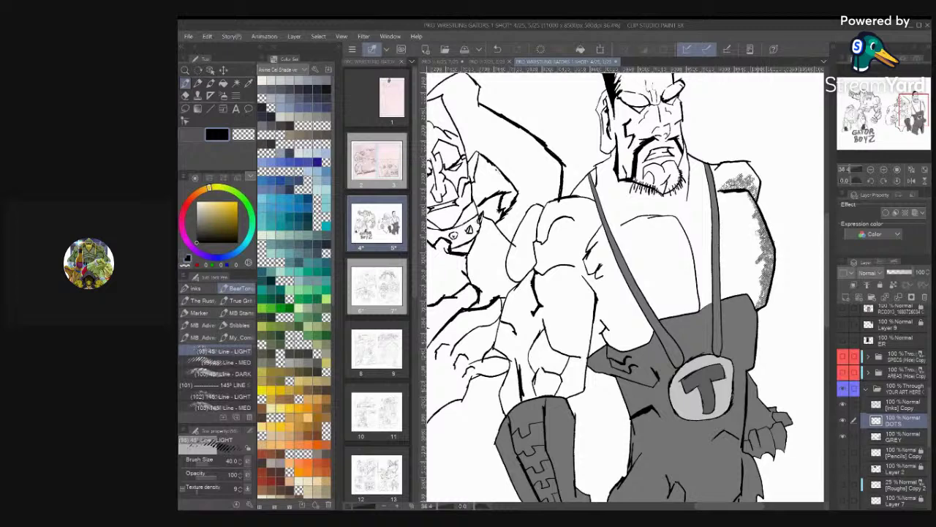
scroll(768, 242, "down", 2)
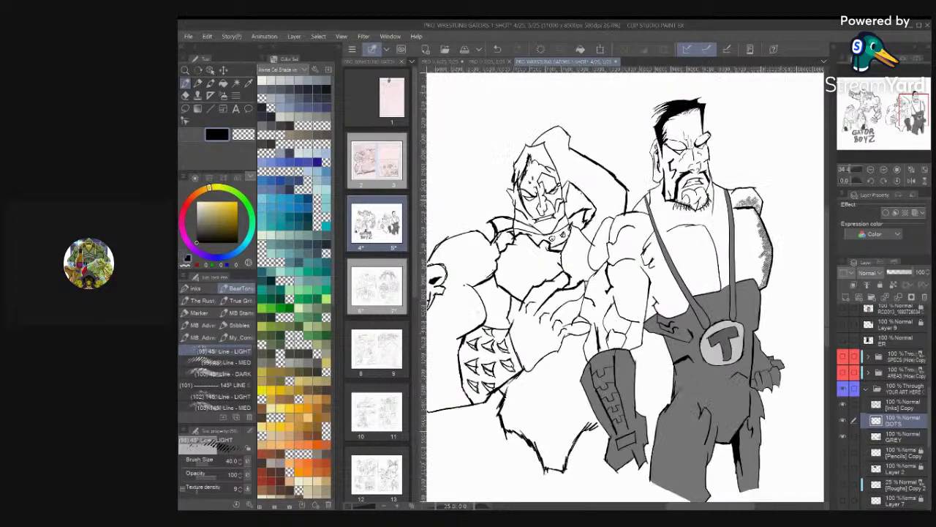
key("ctrl+z")
key("ctrl+z")
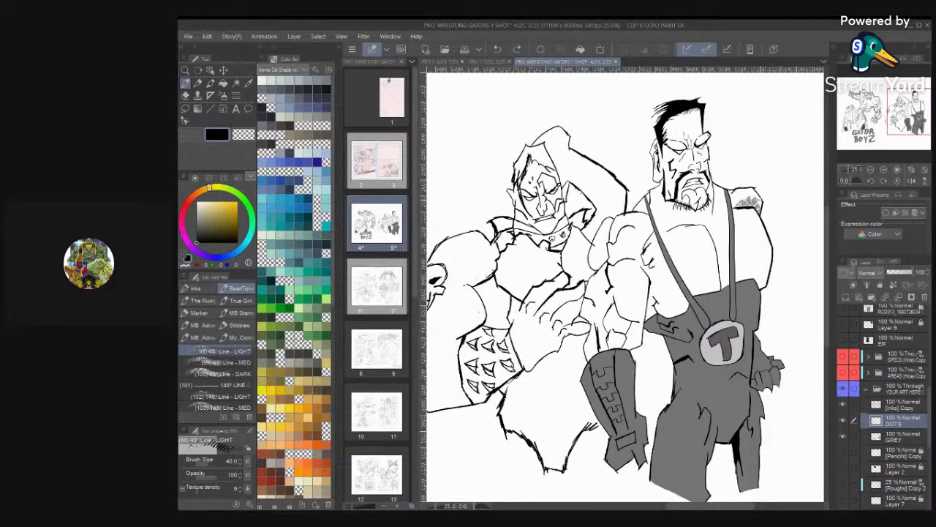
Hatch the bearded wrestler's skin just above the overalls on both sides of the far suspender, using 45° Line - LIGHT at size 100
scroll(794, 230, "up", 5)
key("]")
key("]")
key("]")
key("]")
key("]")
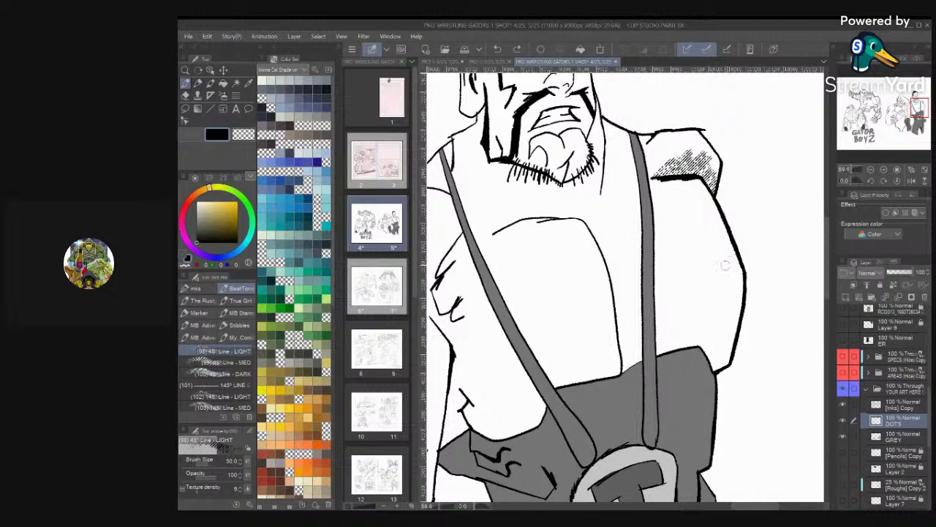
mouse_move(708, 347)
left_mouse_down()
mouse_move(733, 339)
mouse_move(693, 334)
mouse_move(662, 342)
left_mouse_up()
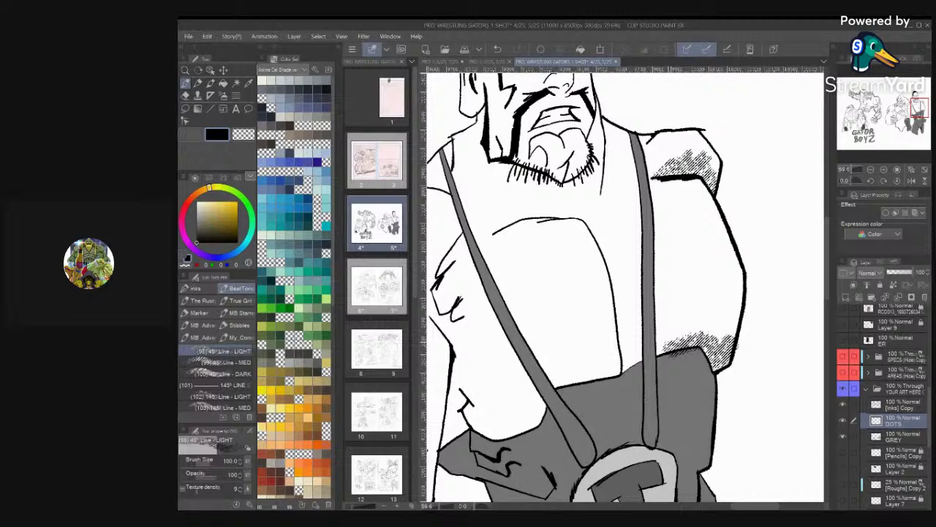
scroll(666, 338, "up", 2)
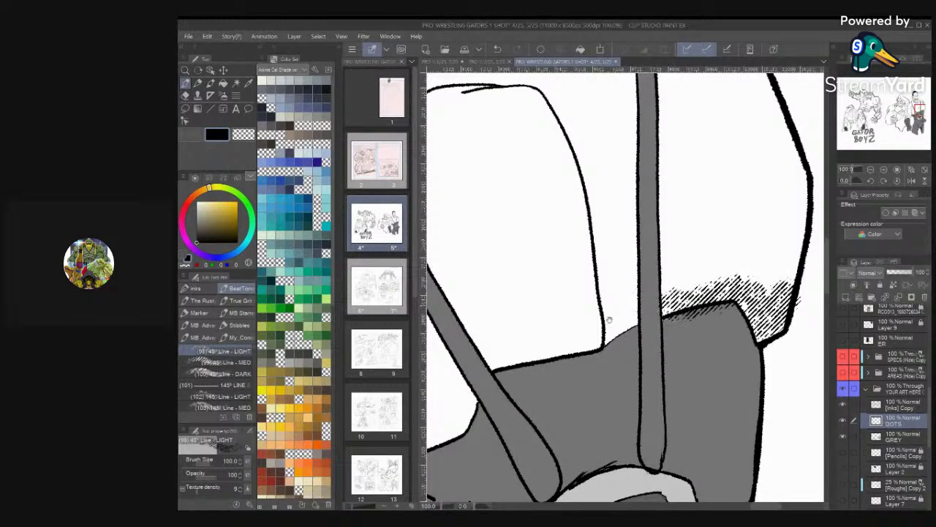
left_click_drag(609, 320, 627, 310)
left_click_drag(652, 303, 624, 323)
scroll(631, 318, "down", 4)
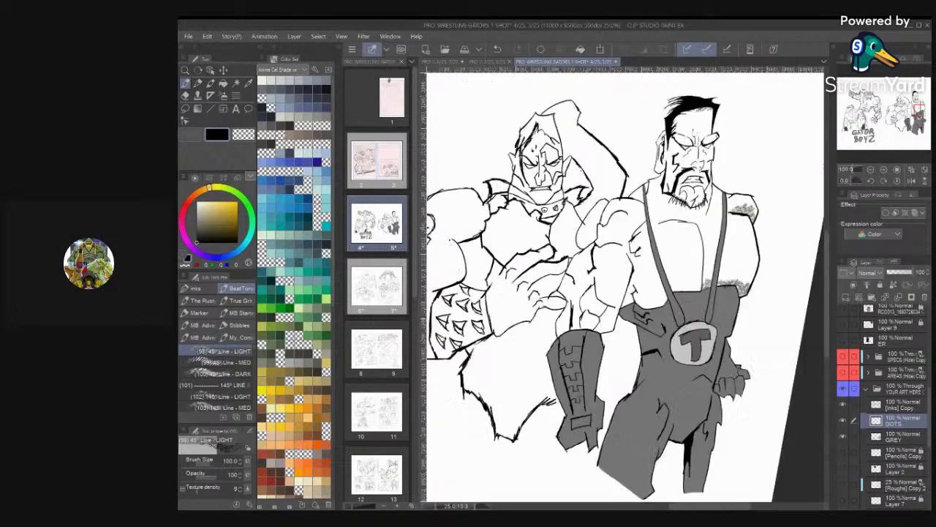
scroll(630, 337, "down", 1)
scroll(632, 344, "up", 2)
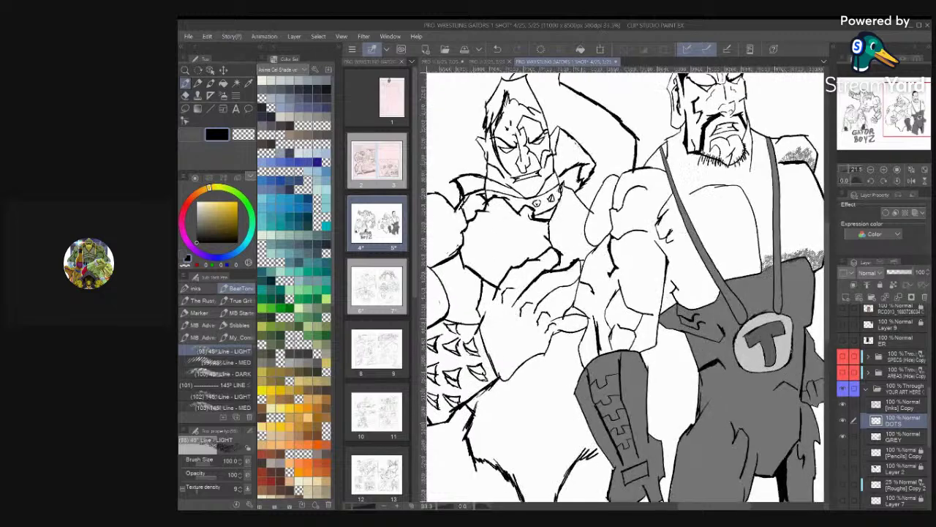
Hatch the bearded wrestler's near side between his arm and the overalls with the 45° Line - LIGHT brush at size 100
scroll(663, 276, "up", 2)
left_click_drag(675, 284, 671, 326)
scroll(672, 325, "down", 1)
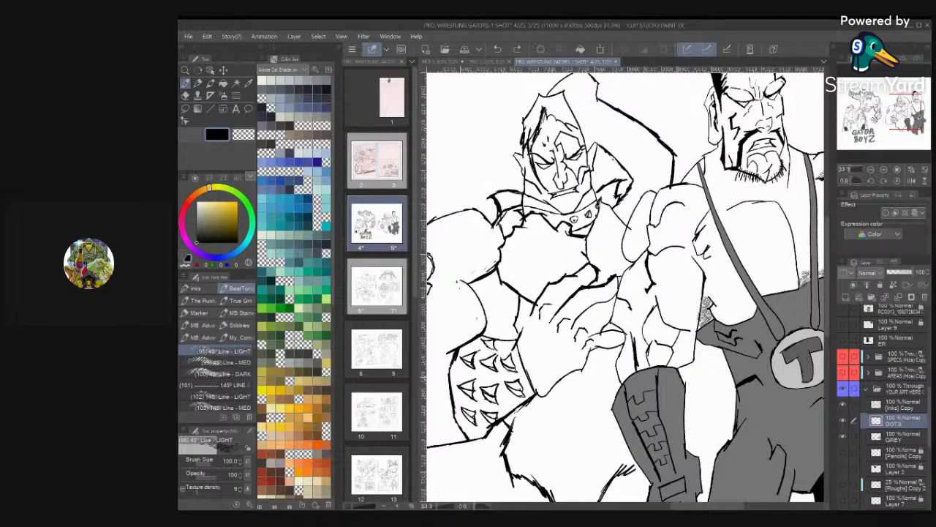
key("ctrl+0")
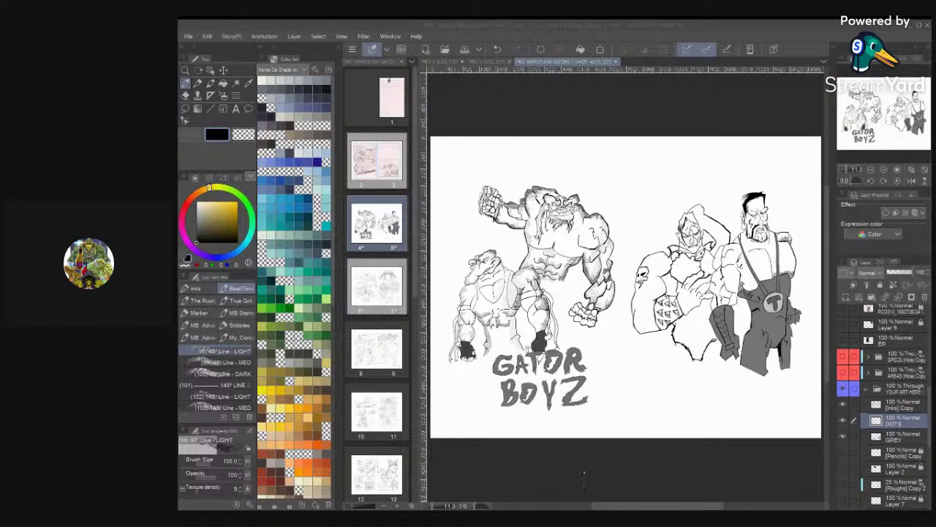
left_click(584, 479)
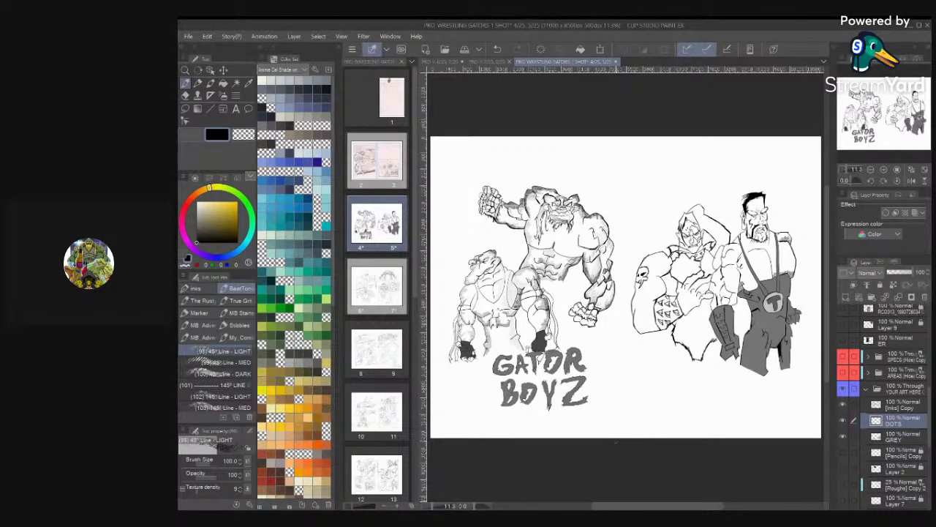
Examine the shading on both gators, including the larger gator's raised fist, torso and lowered arm
scroll(700, 357, "up", 2)
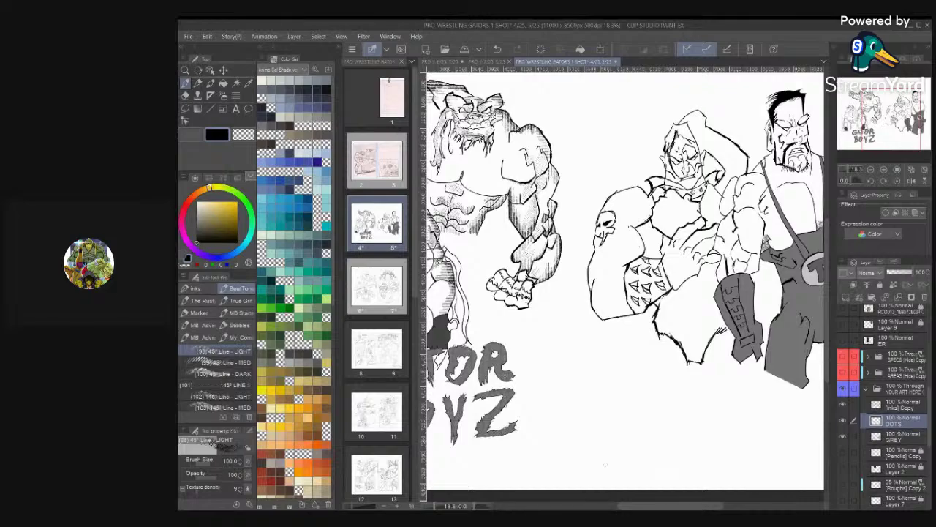
left_click_drag(512, 289, 702, 406)
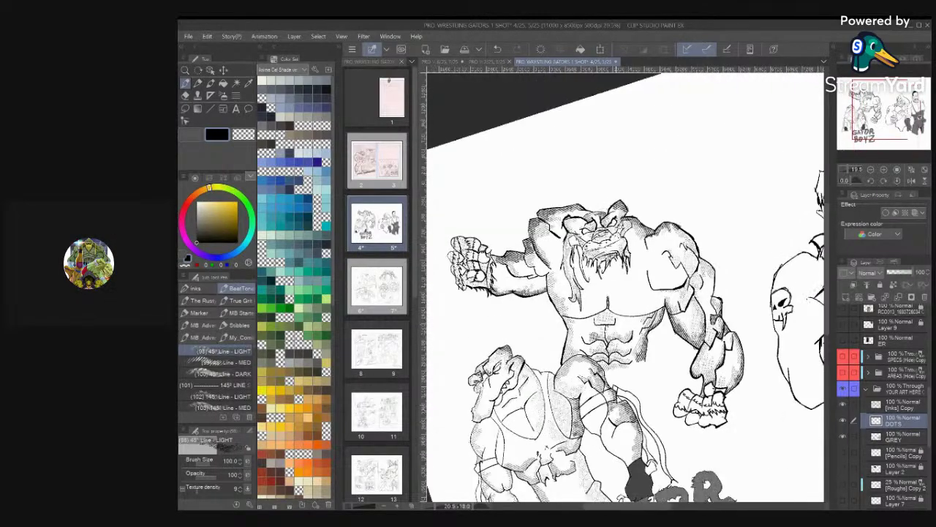
left_click_drag(586, 380, 676, 204)
left_click_drag(622, 330, 578, 329)
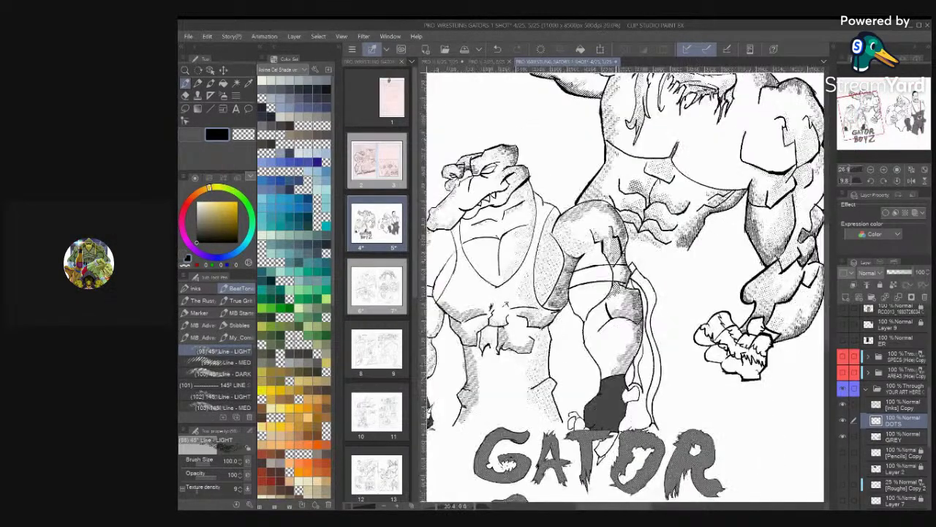
left_click_drag(651, 248, 581, 300)
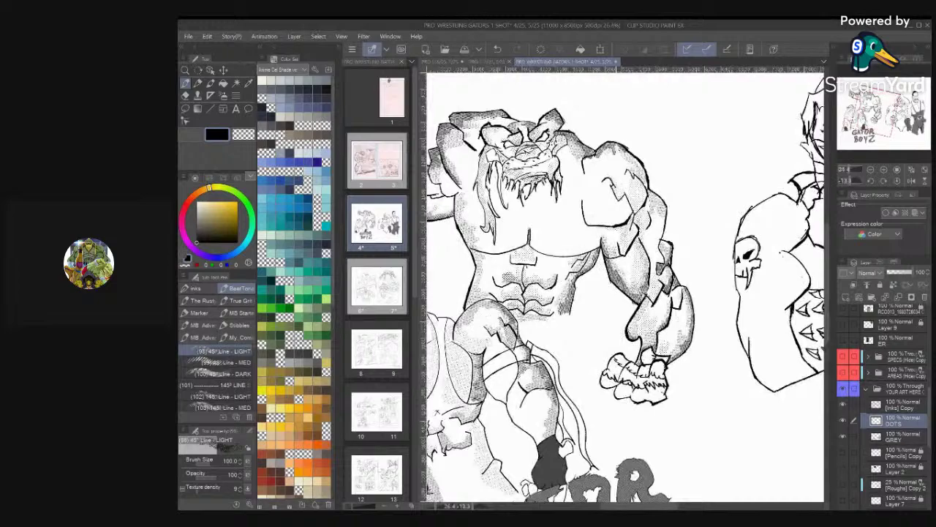
scroll(625, 285, "down", 4)
scroll(625, 286, "up", 2)
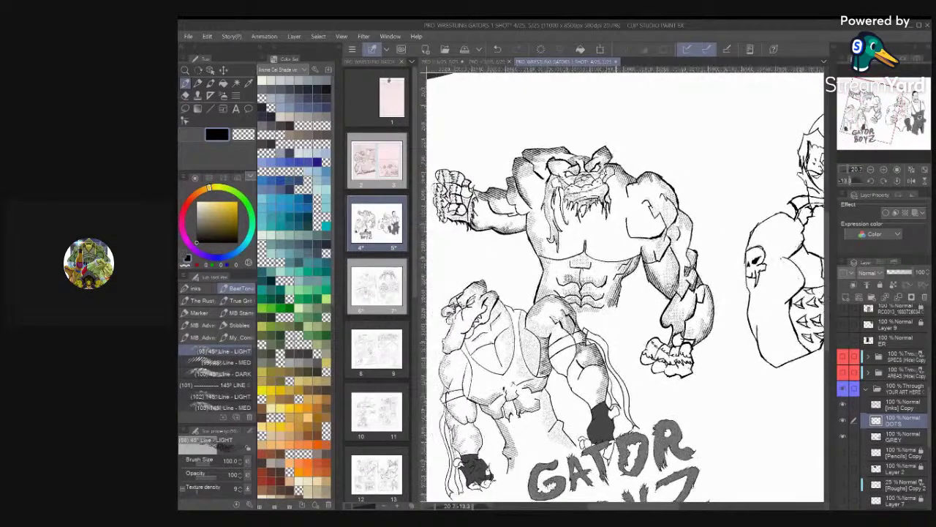
left_click_drag(468, 201, 615, 190)
scroll(615, 241, "up", 5)
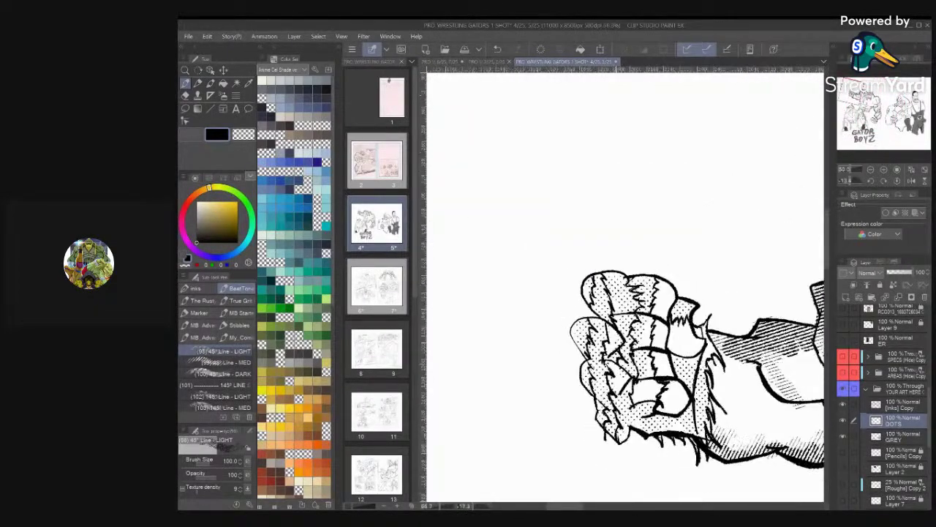
scroll(626, 285, "down", 5)
left_click_drag(713, 289, 610, 227)
key("ctrl+z")
scroll(625, 286, "up", 3)
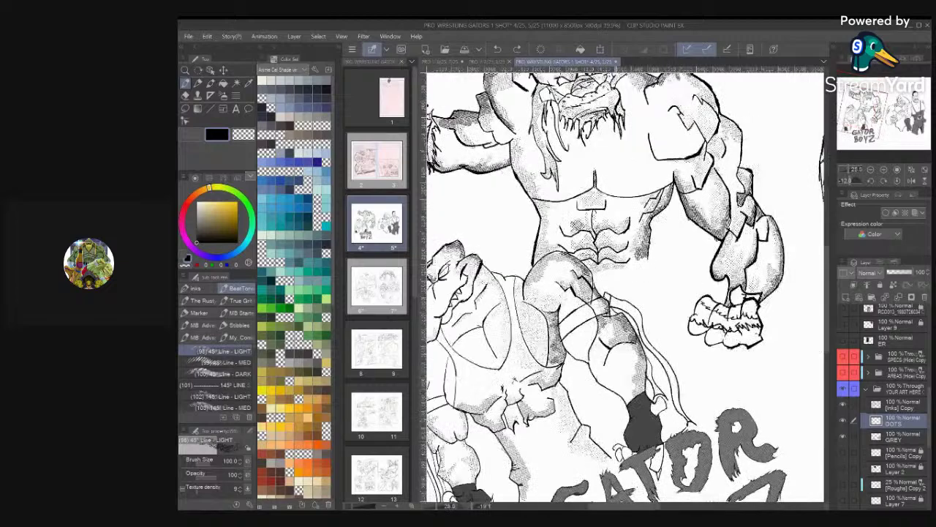
Dot-tone the larger gator's lowered fist in grey with the Clean -45° / 10% brush at size 60, and save the document
scroll(625, 286, "up", 2)
scroll(625, 285, "up", 1)
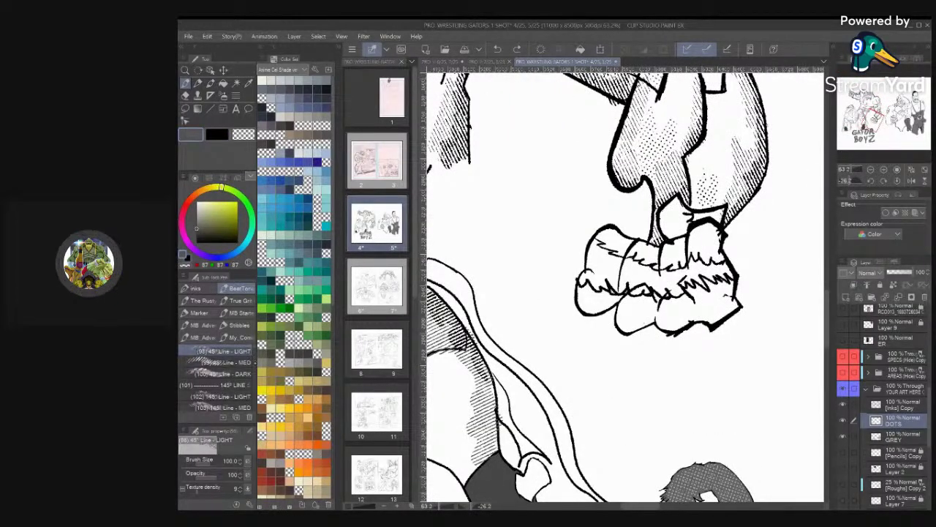
scroll(216, 377, "up", 10)
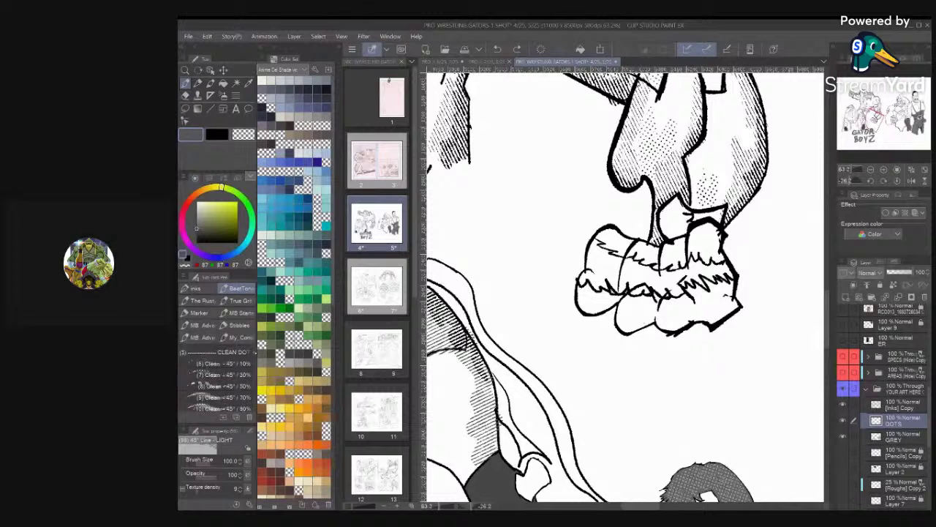
left_click_drag(255, 353, 255, 351)
left_click(228, 369)
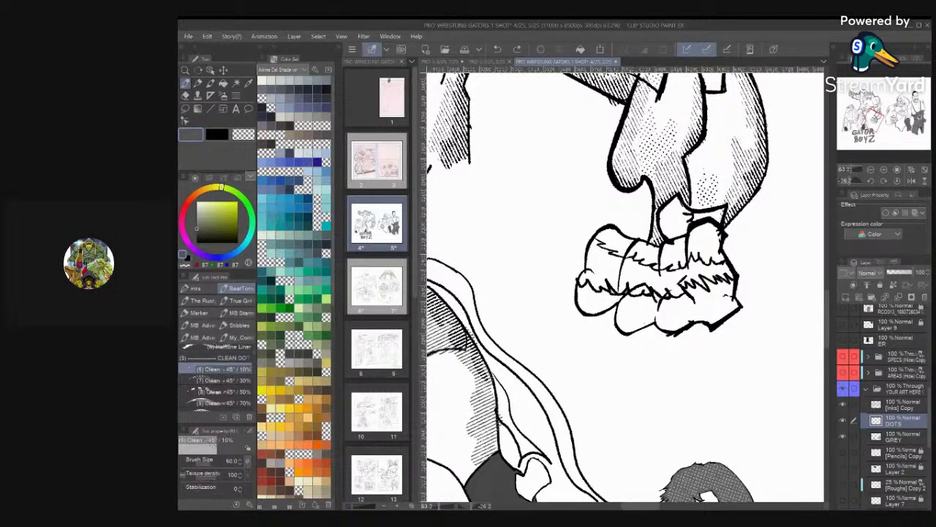
mouse_move(644, 293)
left_mouse_down()
mouse_move(602, 252)
mouse_move(590, 308)
mouse_move(605, 281)
mouse_move(591, 252)
mouse_move(581, 306)
mouse_move(622, 294)
mouse_move(644, 325)
mouse_move(635, 296)
mouse_move(693, 276)
mouse_move(689, 314)
mouse_move(716, 306)
mouse_move(727, 278)
mouse_move(696, 269)
left_mouse_up()
scroll(688, 270, "down", 8)
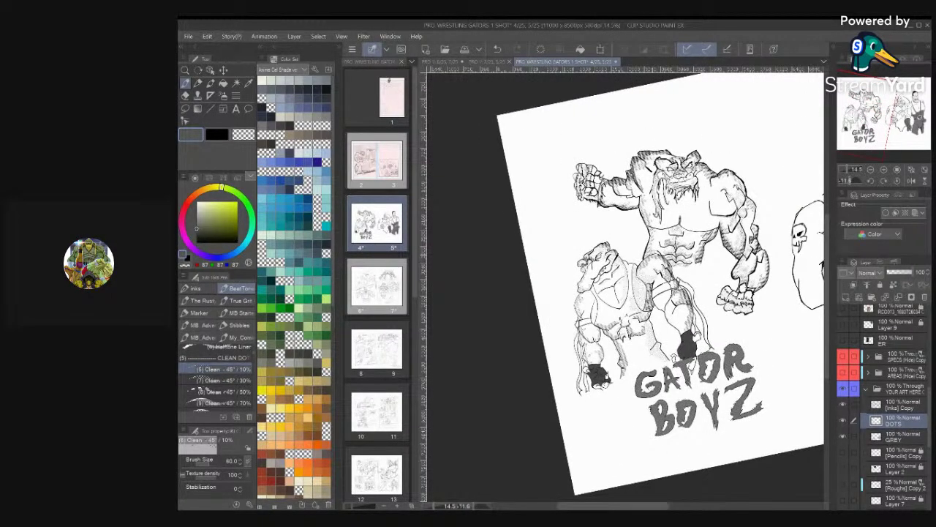
key("ctrl+0")
key("ctrl+s")
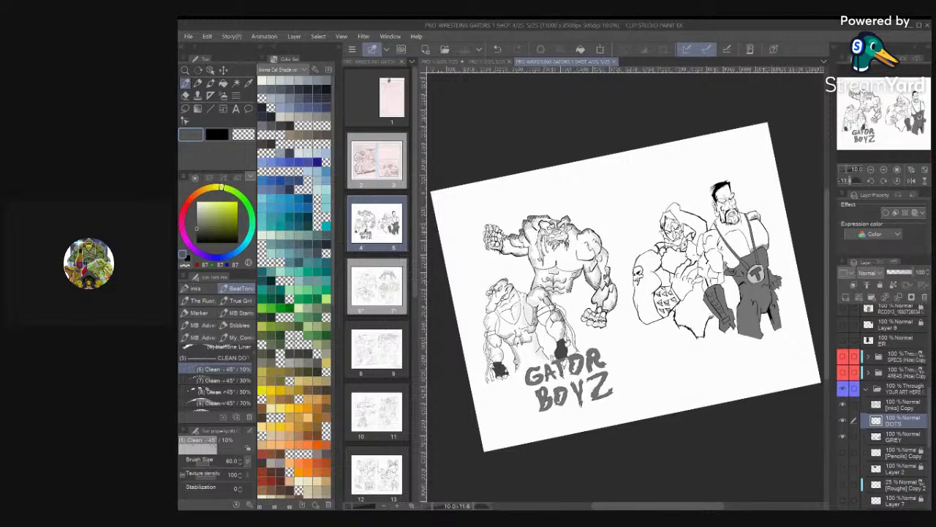
Ink a small contour at the heel of the hooded wrestler's hand in black with the Rusty Nib 3 brush at size 25
scroll(626, 287, "down", 1)
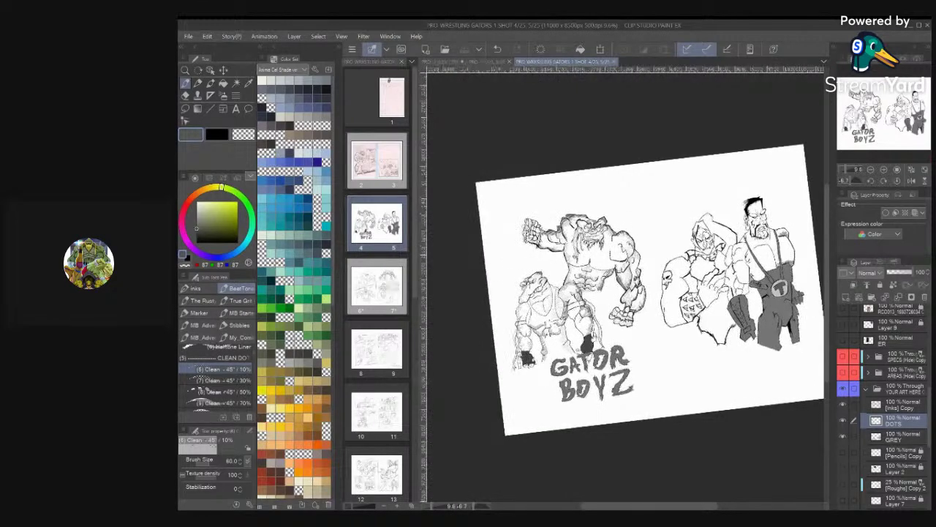
scroll(621, 285, "up", 5)
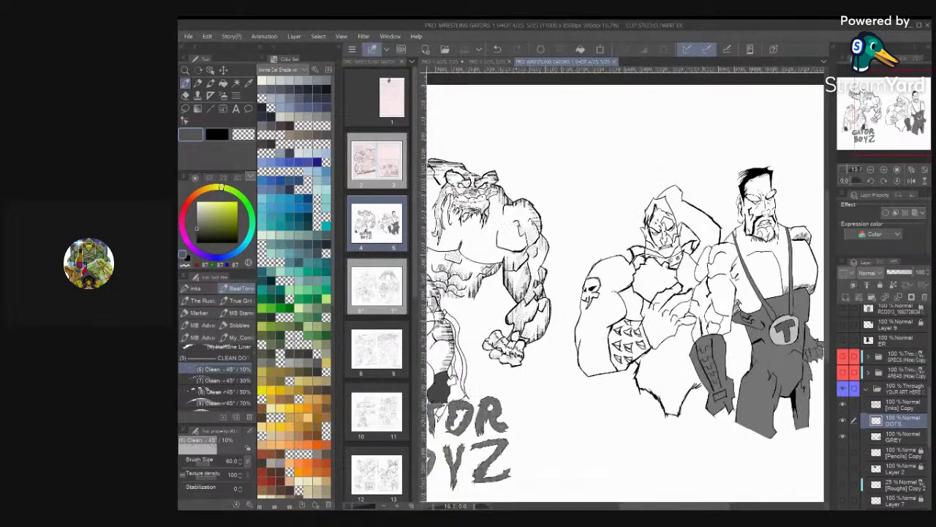
scroll(720, 341, "up", 2)
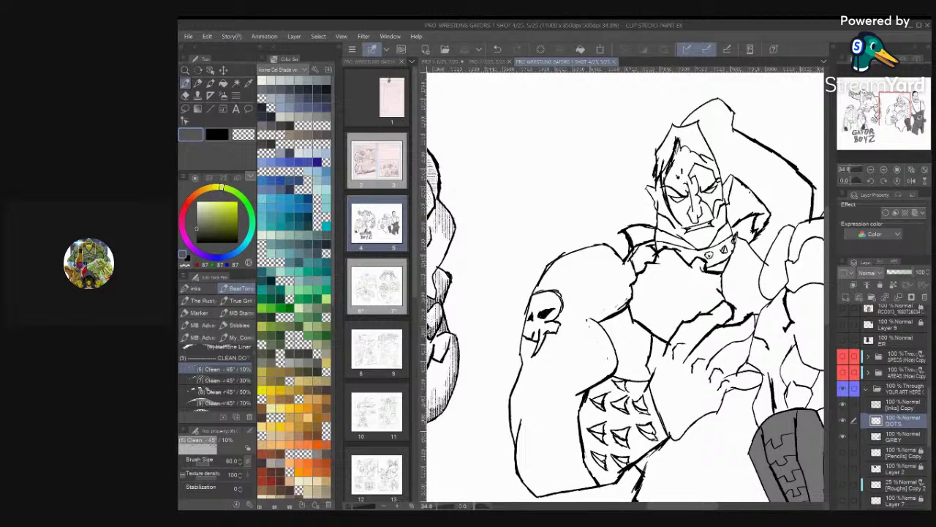
scroll(622, 285, "up", 1)
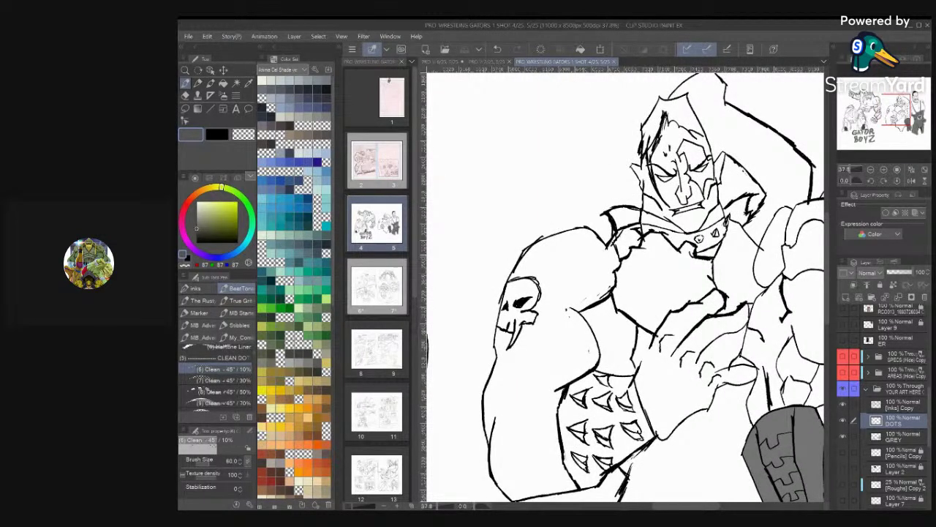
scroll(604, 322, "up", 2)
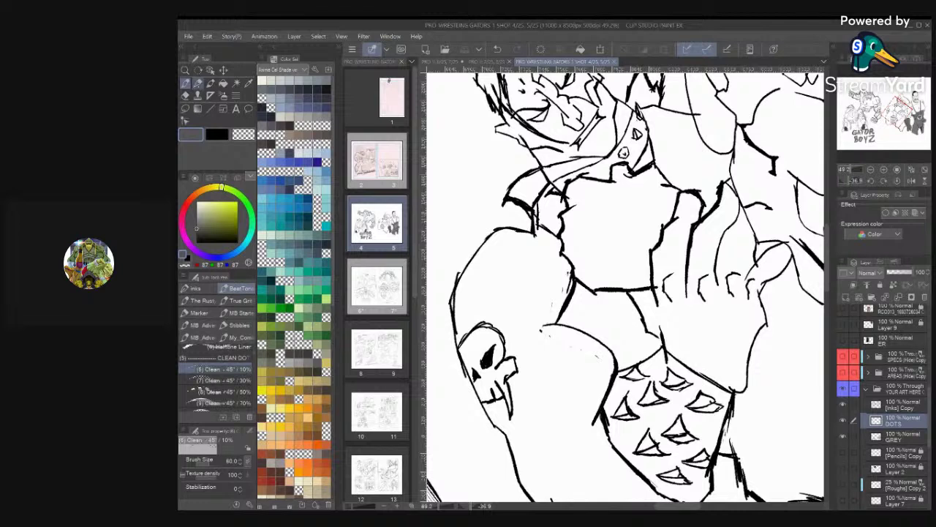
left_click(217, 135)
left_click(206, 289)
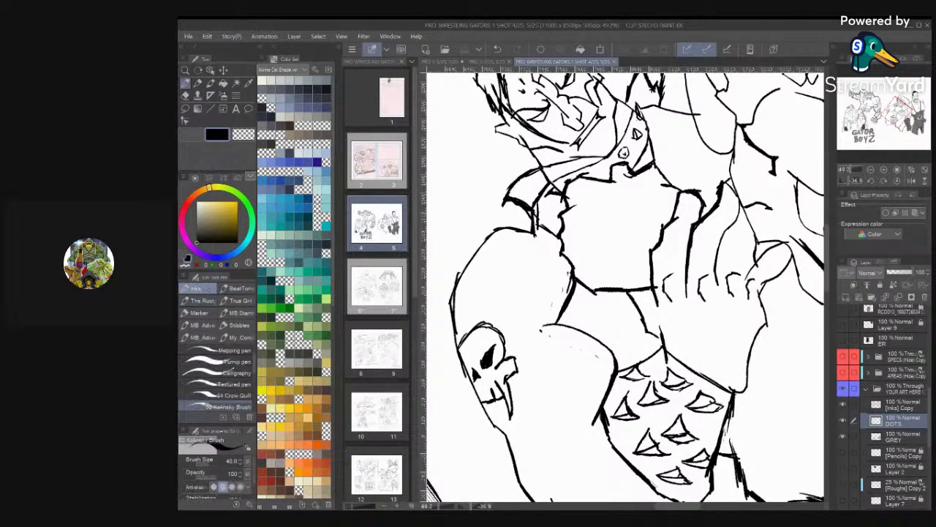
left_click(197, 301)
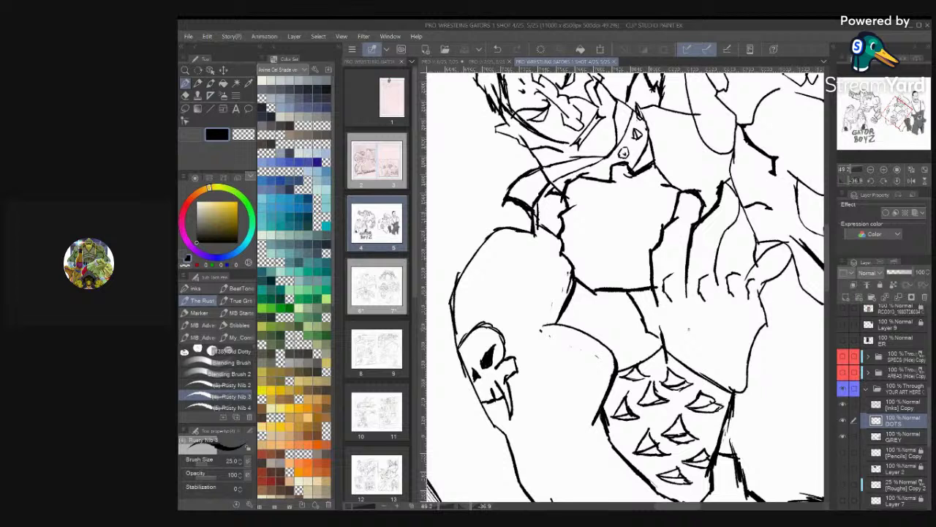
left_click_drag(728, 354, 726, 360)
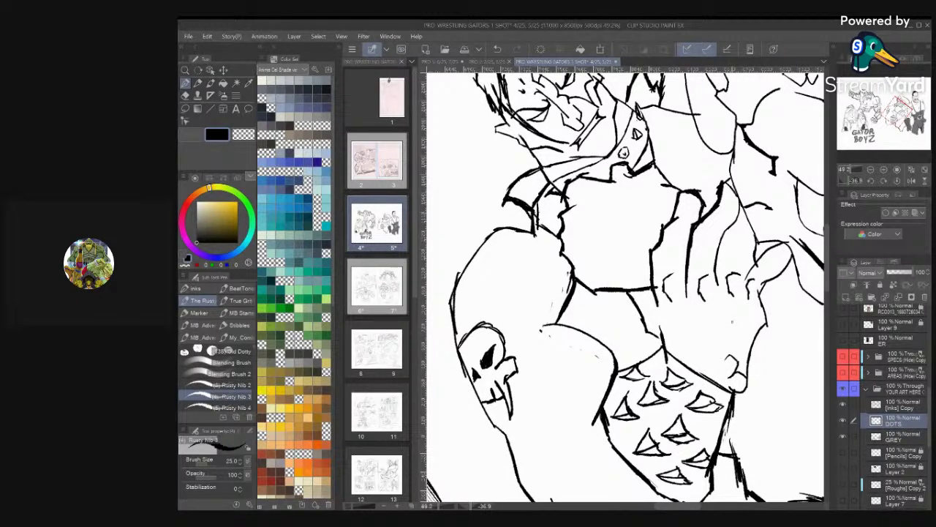
Ink the lower lip and chin contour on the hooded wrestler's face using Rusty Nib 3 at size 25
left_click_drag(611, 234, 662, 391)
left_click_drag(768, 270, 651, 282)
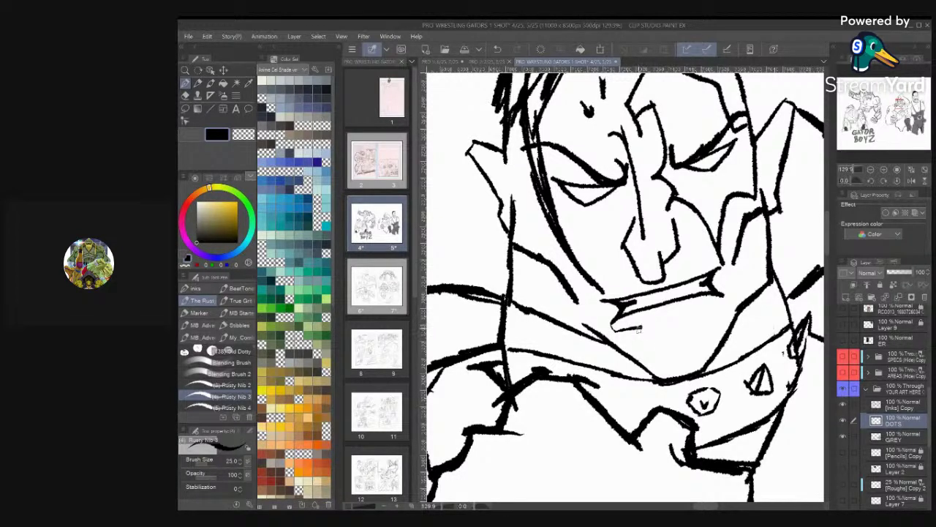
mouse_move(626, 328)
left_mouse_down()
mouse_move(640, 355)
mouse_move(634, 346)
mouse_move(691, 339)
mouse_move(677, 348)
mouse_move(669, 346)
mouse_move(712, 326)
left_mouse_up()
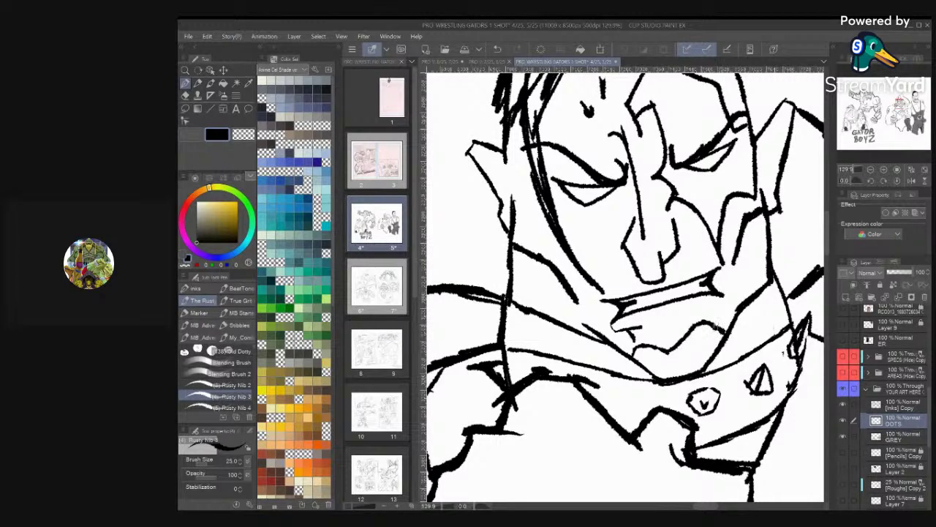
scroll(761, 234, "down", 5)
scroll(782, 263, "up", 4)
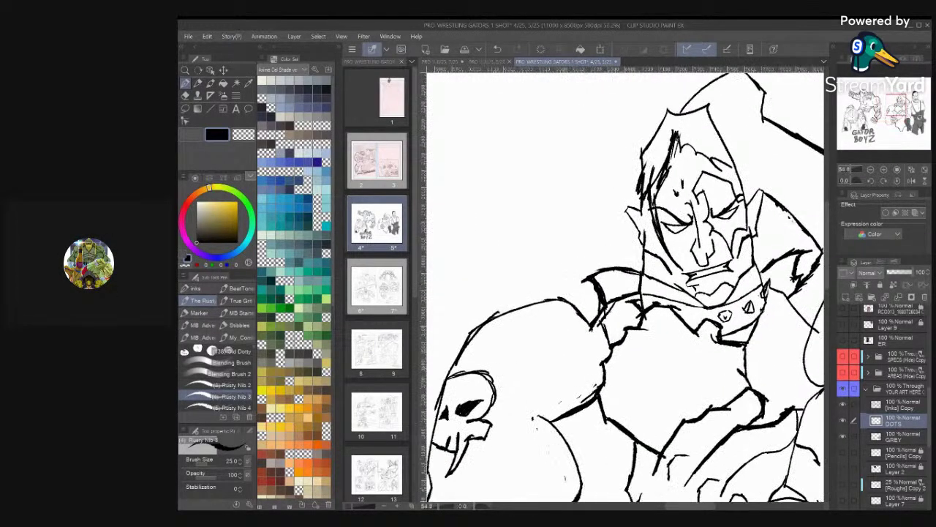
Add short ink creases beside the hooded wrestler's mouth and along his opposite jaw with Rusty Nib 3
scroll(775, 190, "up", 3)
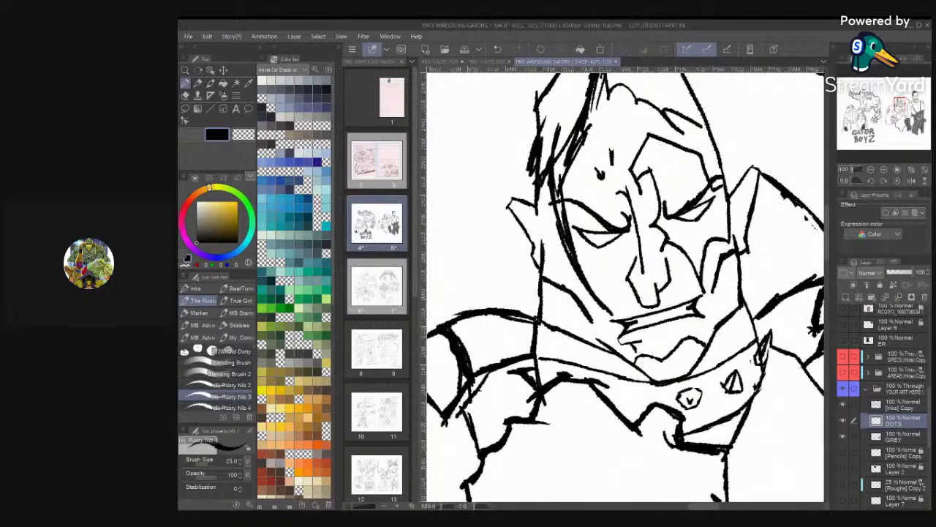
left_click_drag(716, 299, 722, 313)
left_click_drag(586, 326, 584, 338)
scroll(739, 234, "down", 8)
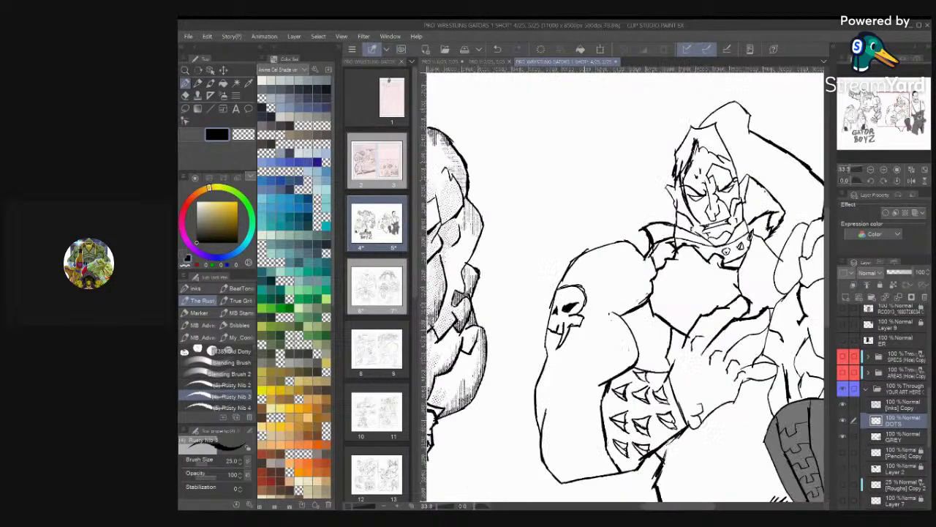
Fill the jagged face-paint patch around the hooded wrestler's eye with black using the Refer other layers fill, leaving the eye white
scroll(738, 234, "up", 5)
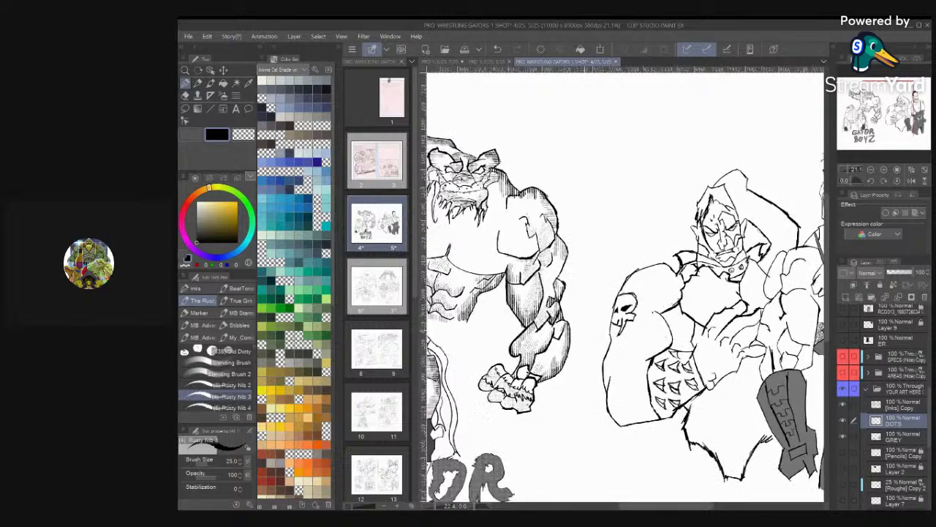
scroll(709, 245, "up", 2)
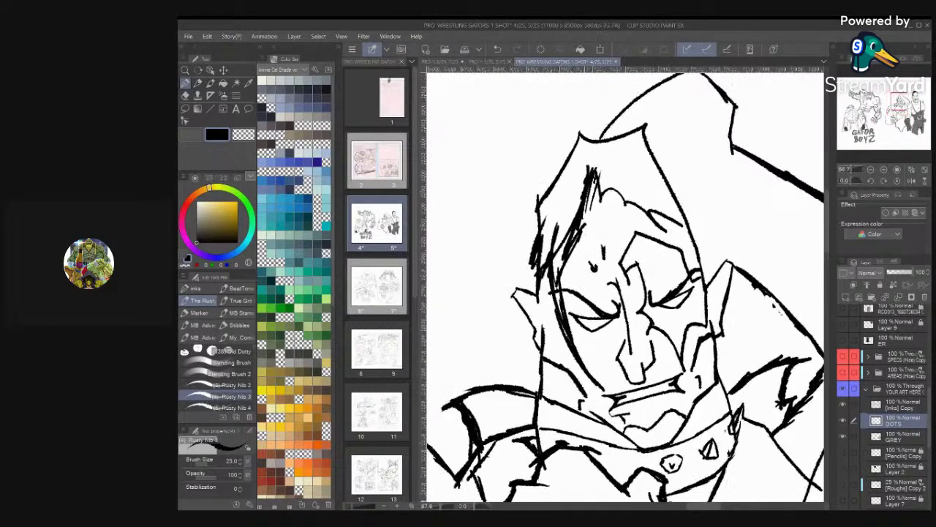
key("g")
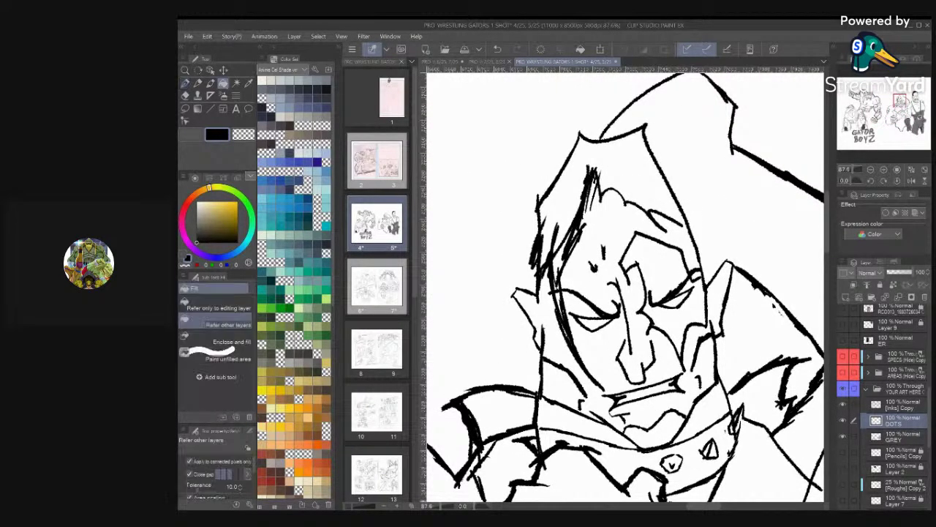
left_click(630, 281)
left_click(689, 293)
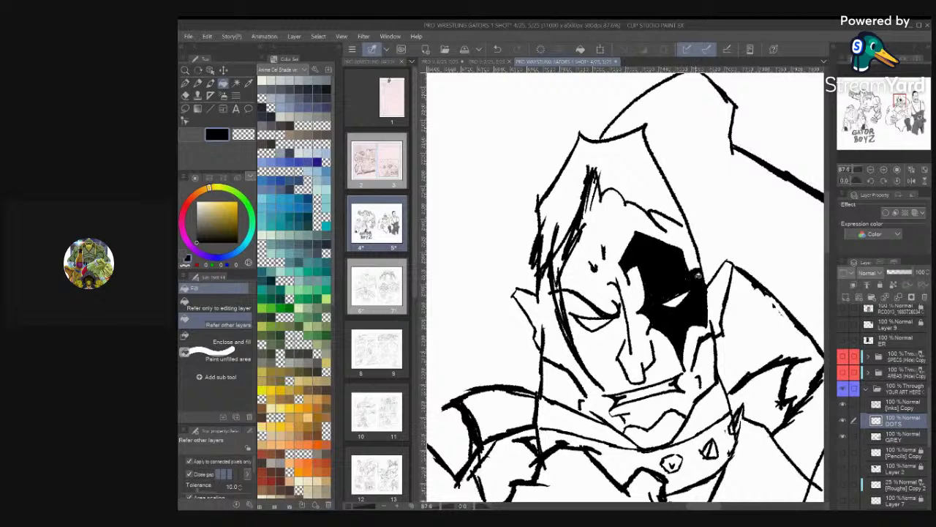
scroll(698, 276, "down", 4)
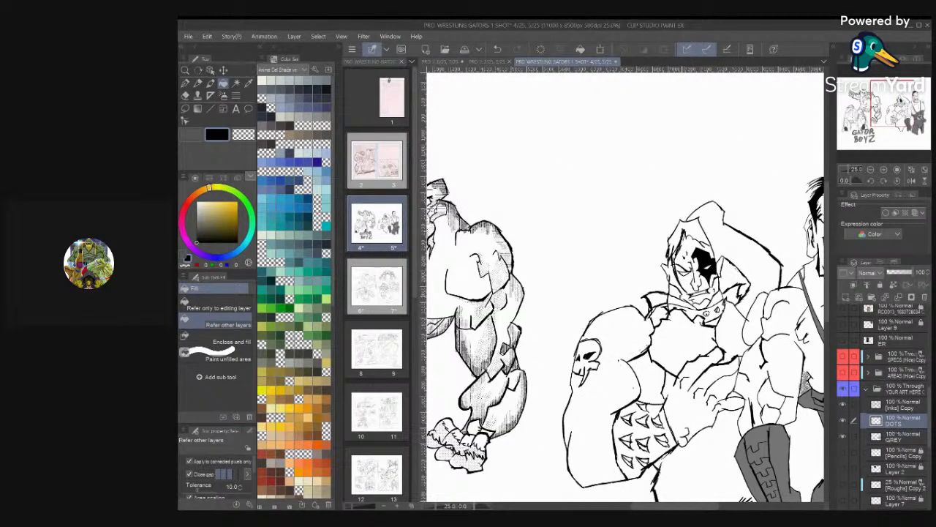
key("ctrl+0")
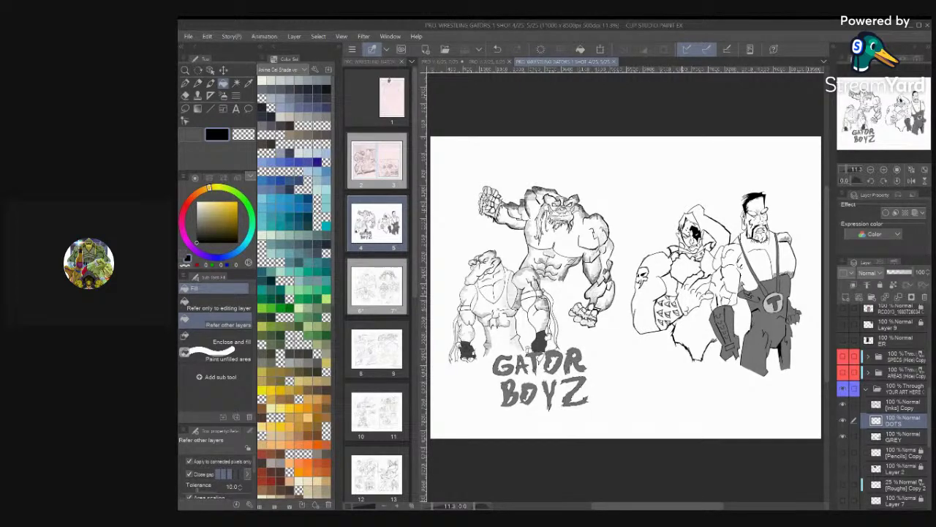
scroll(691, 228, "up", 7)
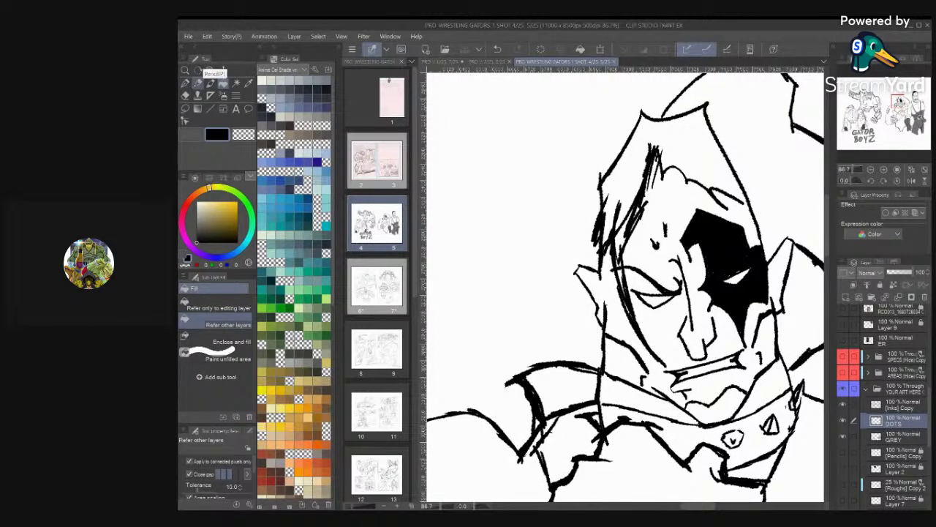
On the [Inks] Copy layer, erase the hooded figure's brow line and upper nose-bridge line using the Rusty Nib 3 brush in transparent colour
left_click(186, 83)
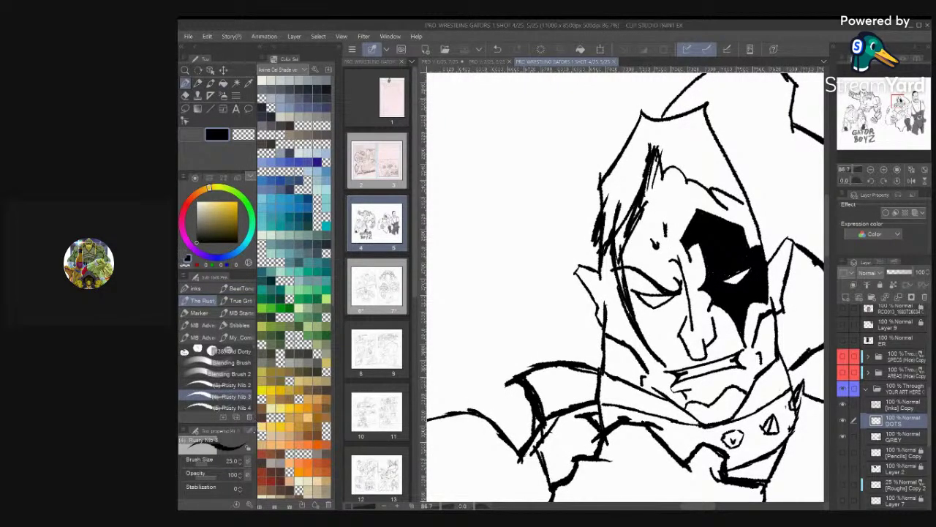
key("c")
mouse_move(658, 282)
left_mouse_down()
mouse_move(659, 290)
mouse_move(657, 283)
mouse_move(678, 283)
mouse_move(633, 265)
left_mouse_up()
left_click(899, 405)
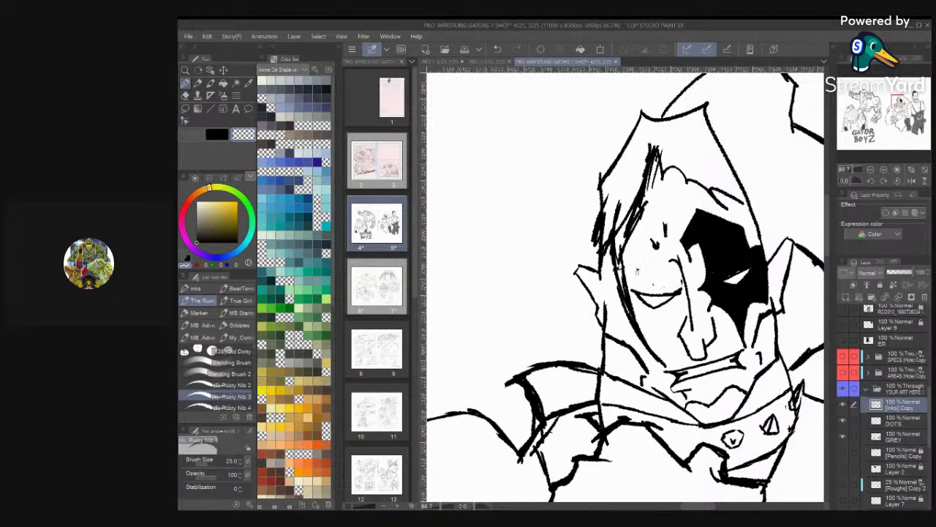
left_click_drag(668, 278, 683, 284)
Redraw the hooded figure's nose-bridge line in black, trimming the excess ink with transparent colour
key("x")
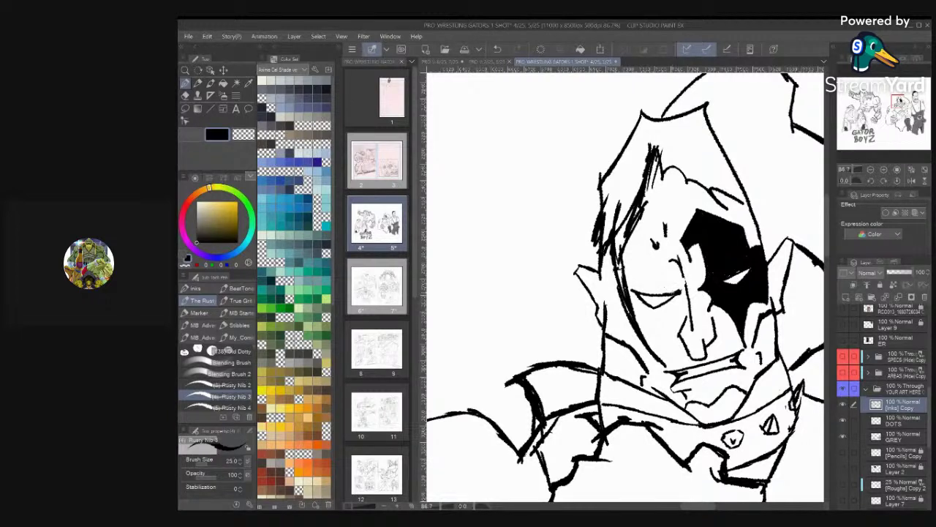
left_click_drag(685, 290, 676, 253)
key("x")
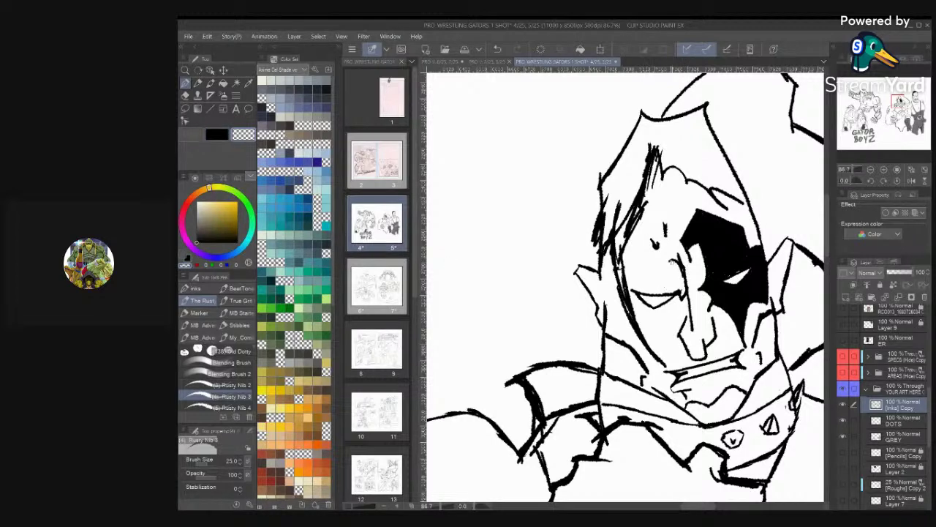
left_click_drag(674, 255, 684, 283)
key("x")
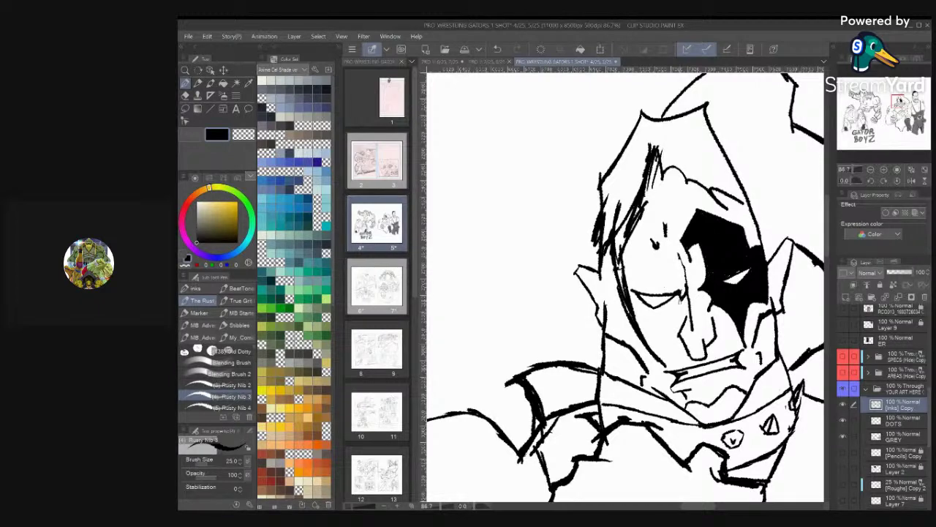
left_click_drag(685, 268, 686, 290)
Ink a new brow line above the hooded figure's unmasked eye, with a short upright stroke at its outer end
left_click_drag(678, 246, 689, 242)
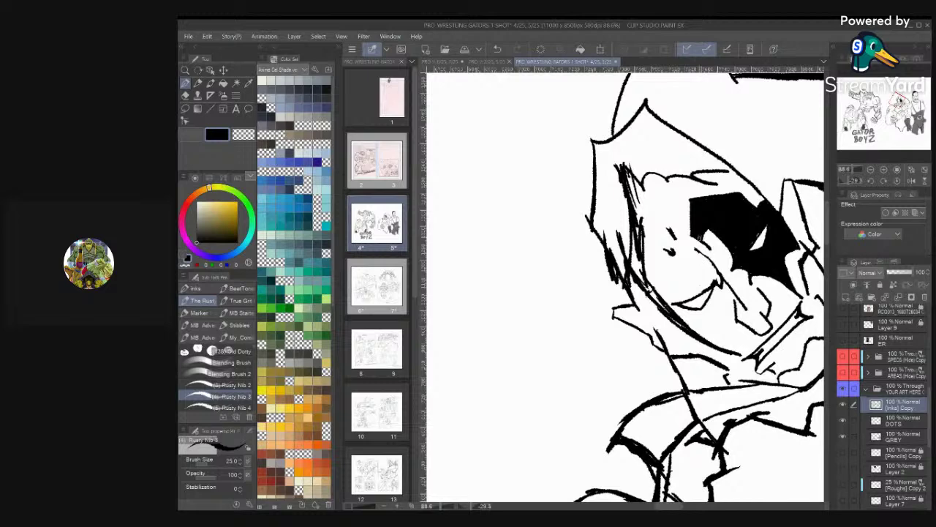
mouse_move(698, 253)
left_mouse_down()
mouse_move(678, 267)
mouse_move(682, 253)
mouse_move(674, 292)
mouse_move(725, 283)
mouse_move(700, 246)
mouse_move(706, 277)
left_mouse_up()
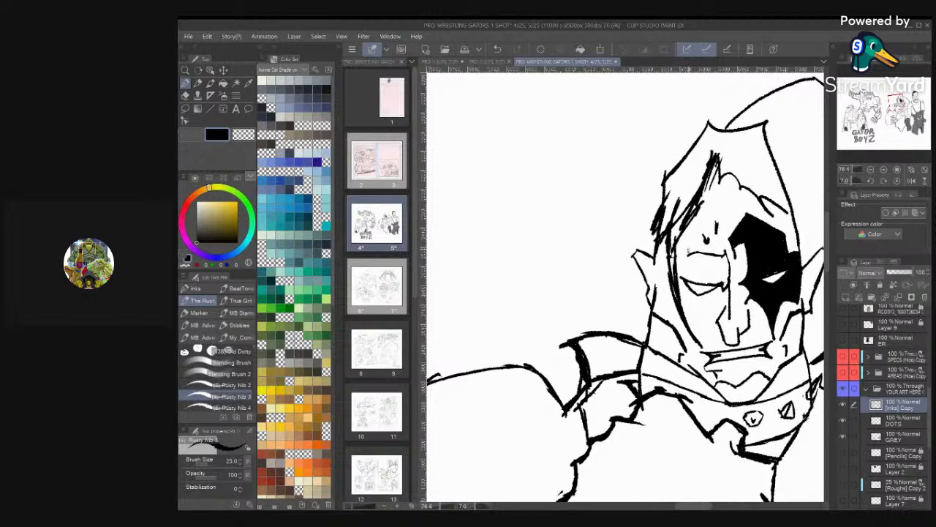
left_click_drag(692, 233, 688, 253)
key("ctrl+z")
left_click_drag(684, 235, 677, 261)
Review the whole spread and compare the hooded figure with the neighbouring characters
scroll(727, 248, "down", 4)
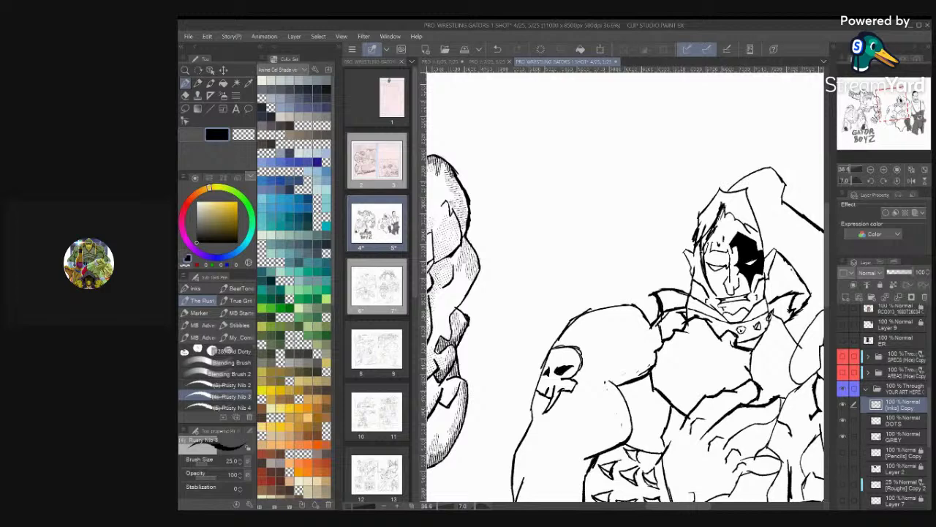
key("ctrl+0")
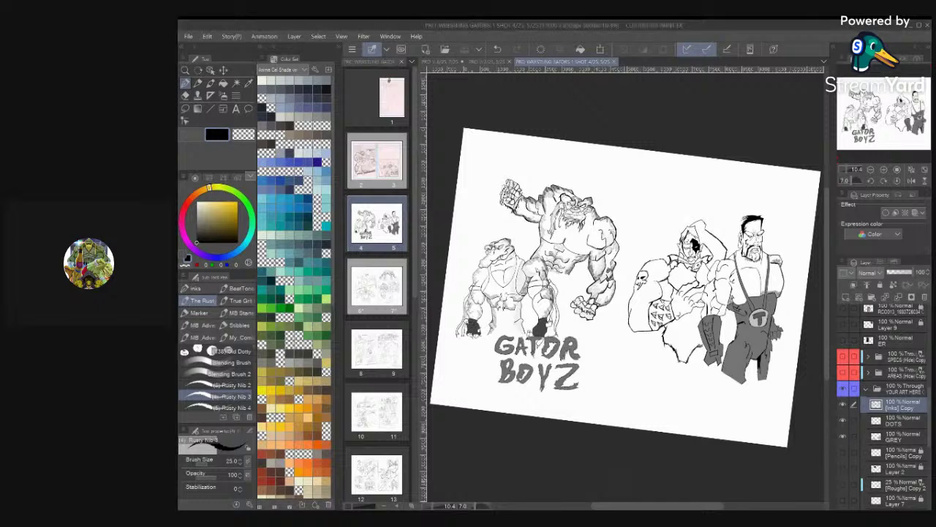
left_click_drag(626, 287, 656, 297)
scroll(626, 287, "up", 4)
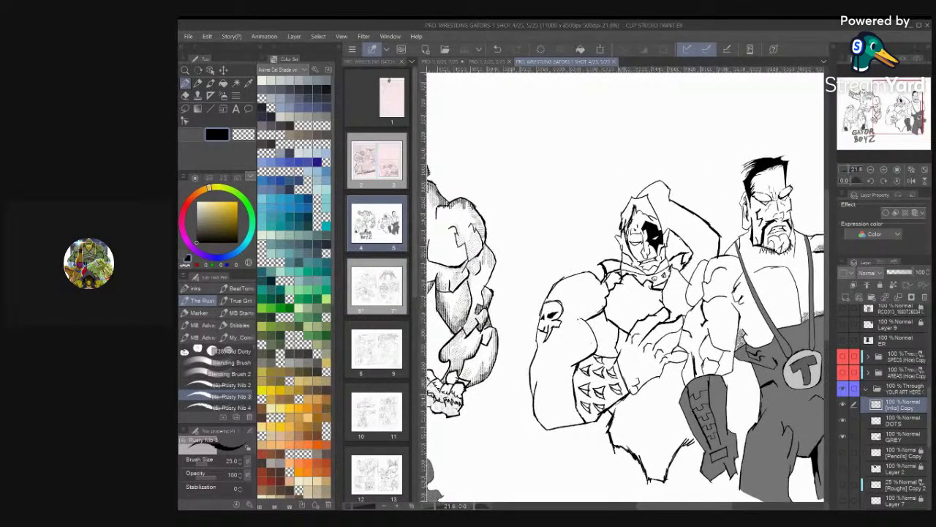
scroll(636, 292, "up", 2)
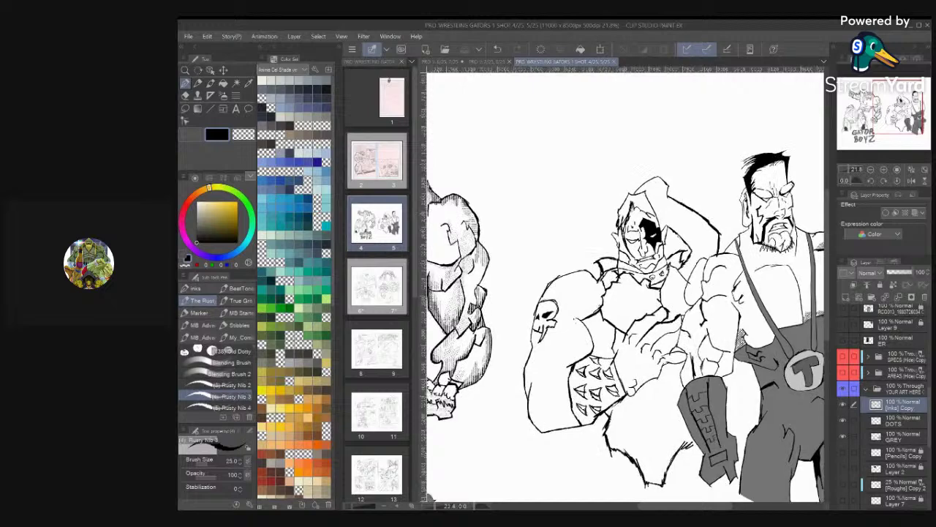
scroll(637, 293, "up", 3)
left_click_drag(653, 238, 721, 219)
scroll(658, 291, "up", 4)
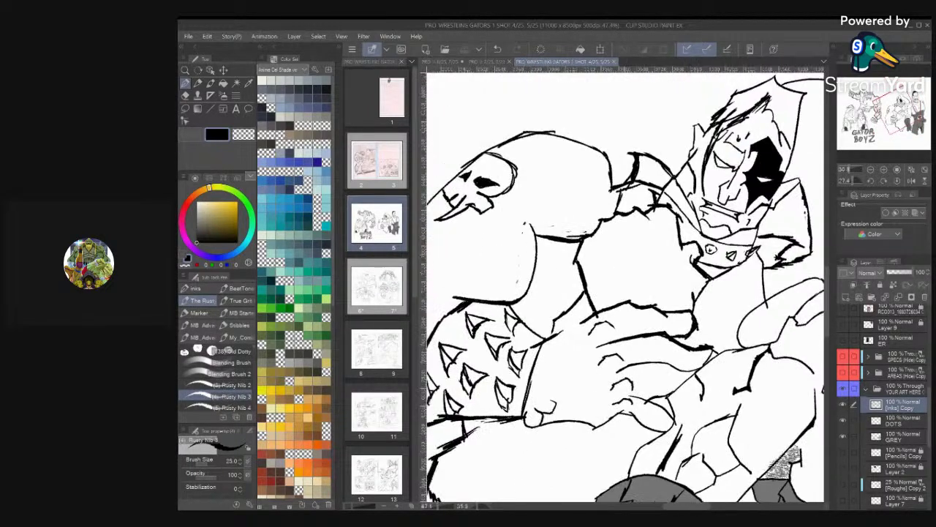
Clean up the upper edge of the rough-edged chest area below the collar and ink jagged black crease lines inside it
key("c")
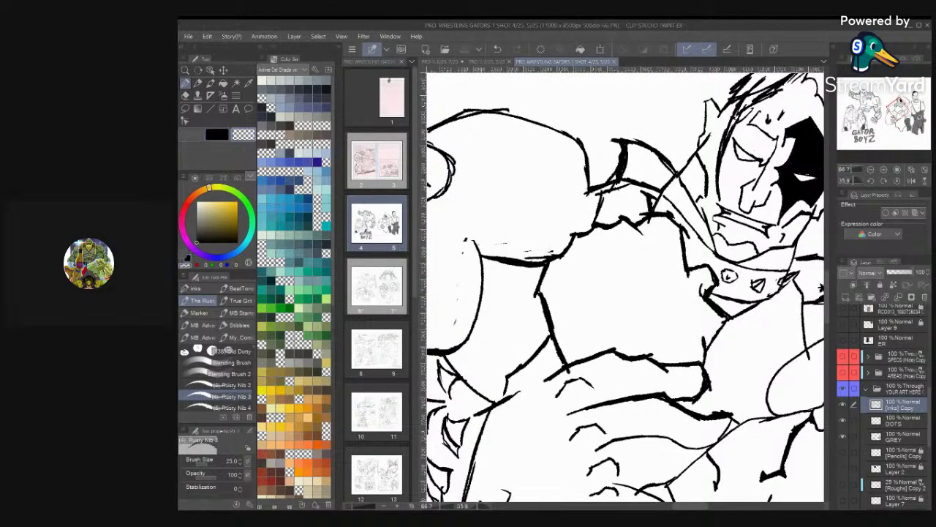
left_click_drag(654, 221, 648, 219)
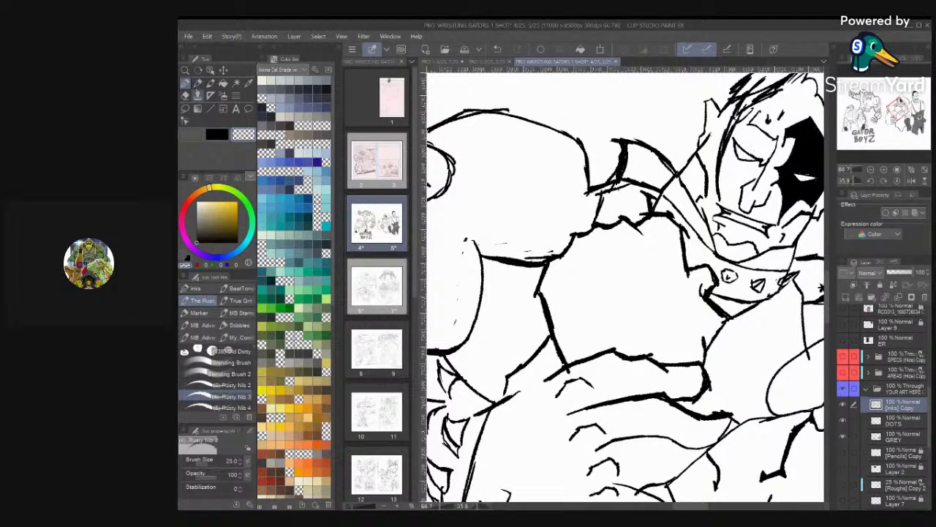
key("c")
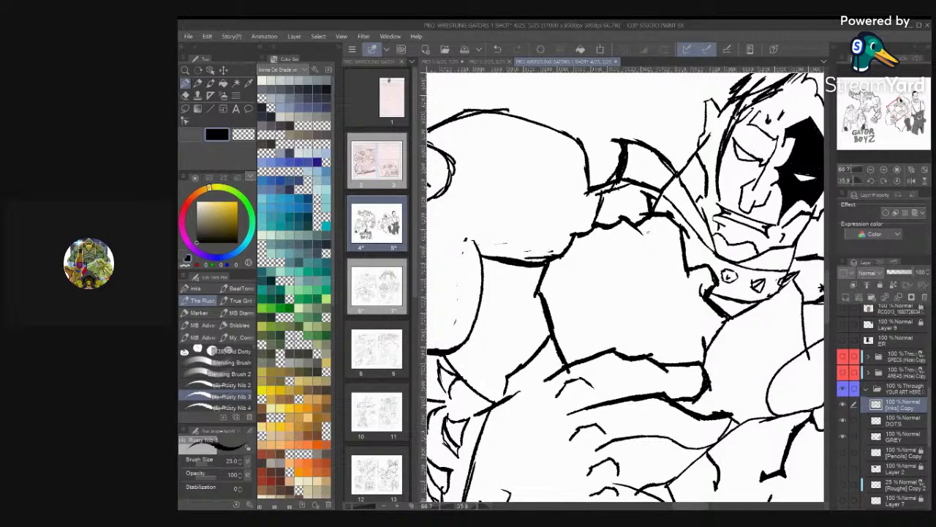
left_click_drag(649, 242, 675, 241)
left_click_drag(664, 247, 671, 274)
left_click_drag(610, 241, 636, 294)
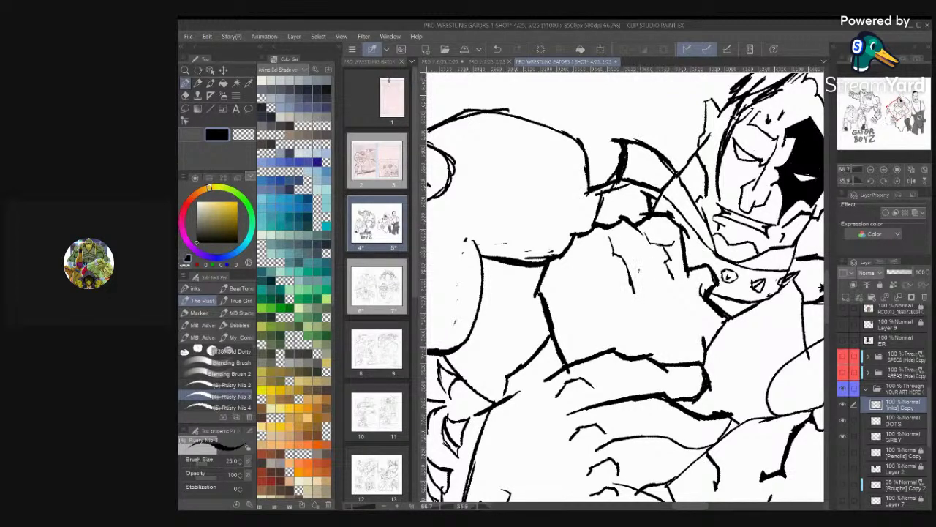
mouse_move(628, 285)
left_mouse_down()
mouse_move(625, 307)
mouse_move(637, 316)
left_mouse_up()
mouse_move(609, 237)
left_mouse_down()
mouse_move(612, 247)
mouse_move(592, 262)
mouse_move(580, 237)
mouse_move(594, 267)
left_mouse_up()
Add a short crease stroke and a small curved line along the left side of the hooded figure's chest area
scroll(716, 142, "down", 2)
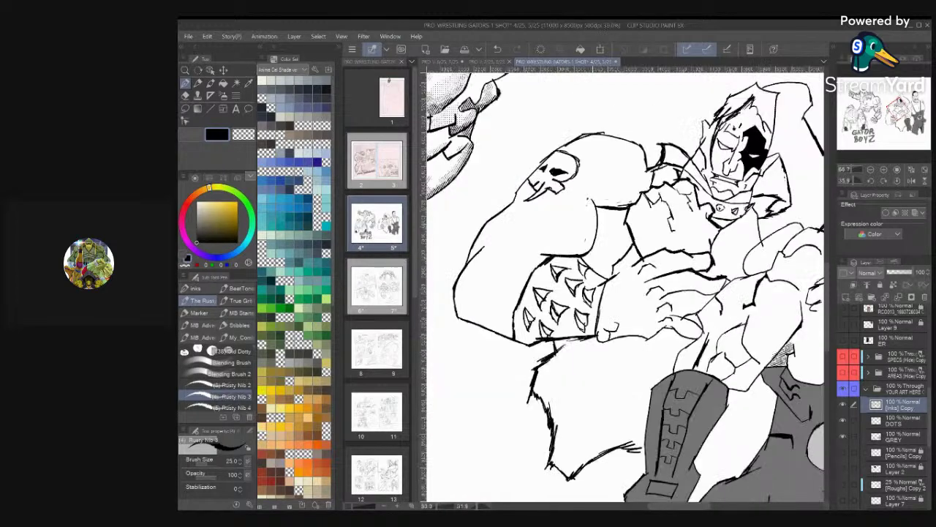
scroll(665, 267, "up", 5)
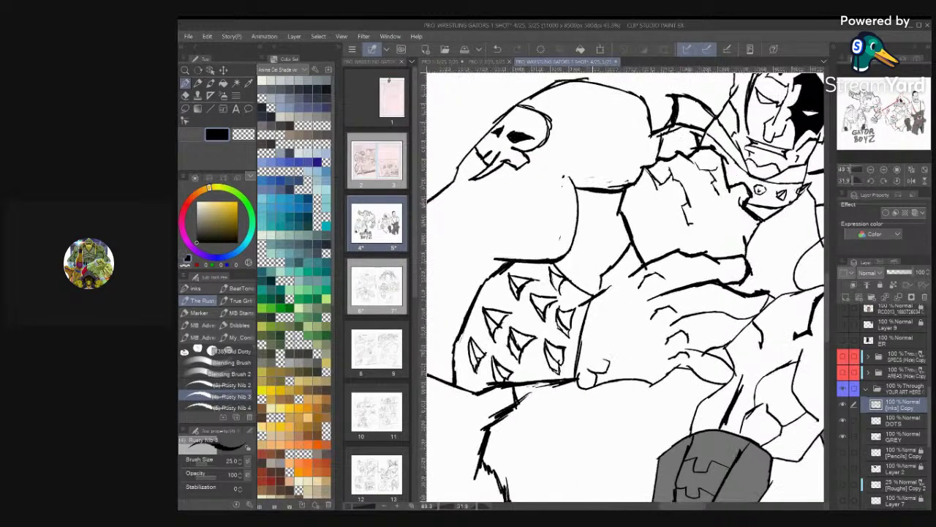
left_click_drag(618, 276, 625, 296)
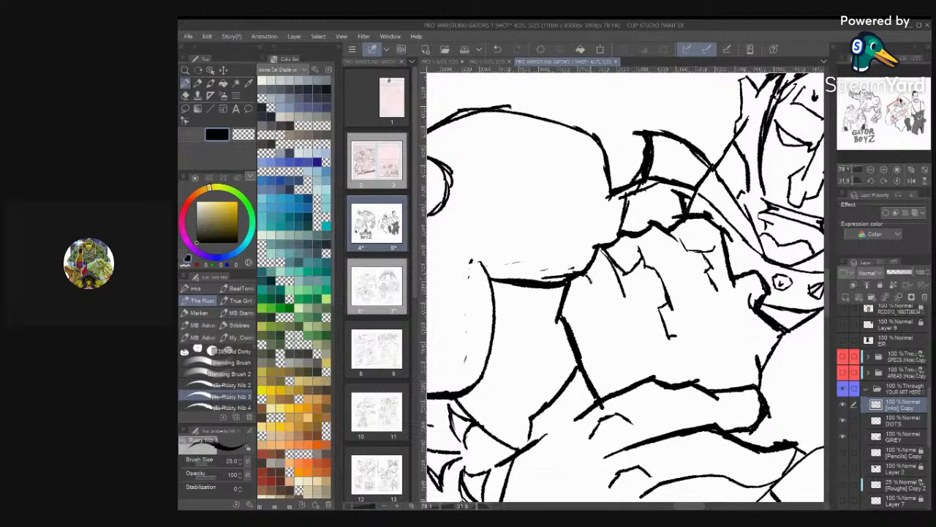
mouse_move(565, 319)
left_mouse_down()
mouse_move(572, 331)
mouse_move(580, 306)
mouse_move(596, 302)
mouse_move(606, 322)
mouse_move(585, 276)
left_mouse_up()
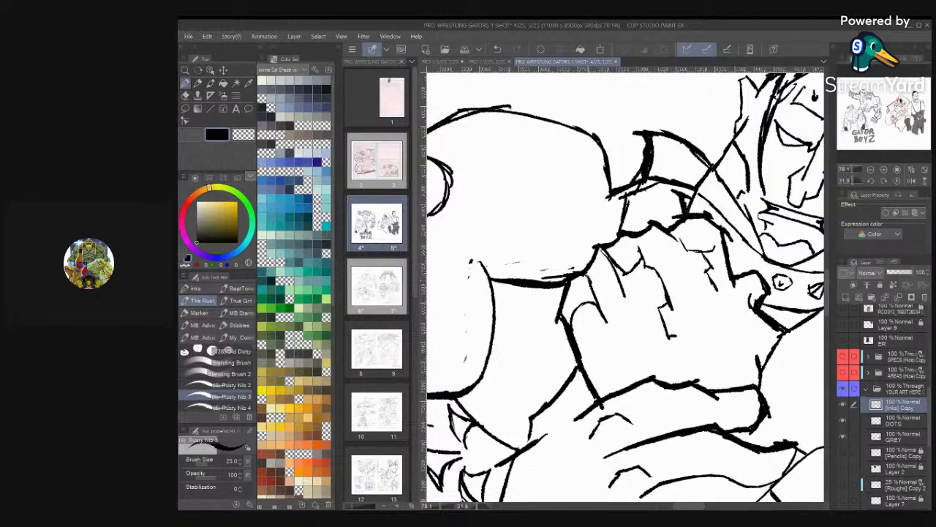
Erase the tip of the hooded figure's nose, redraw it in black with nostrils, and ink crease strokes under the unmasked eye
scroll(655, 224, "down", 4)
scroll(706, 212, "up", 5)
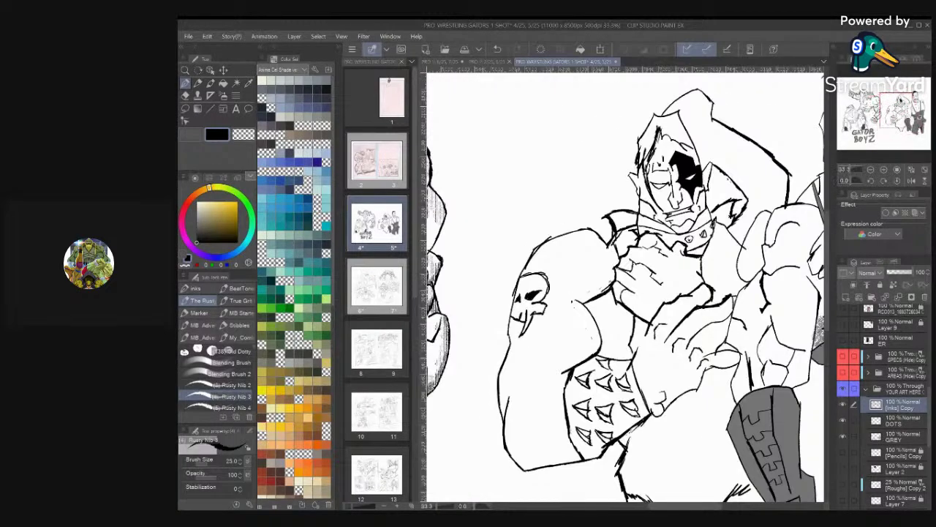
scroll(689, 69, "up", 4)
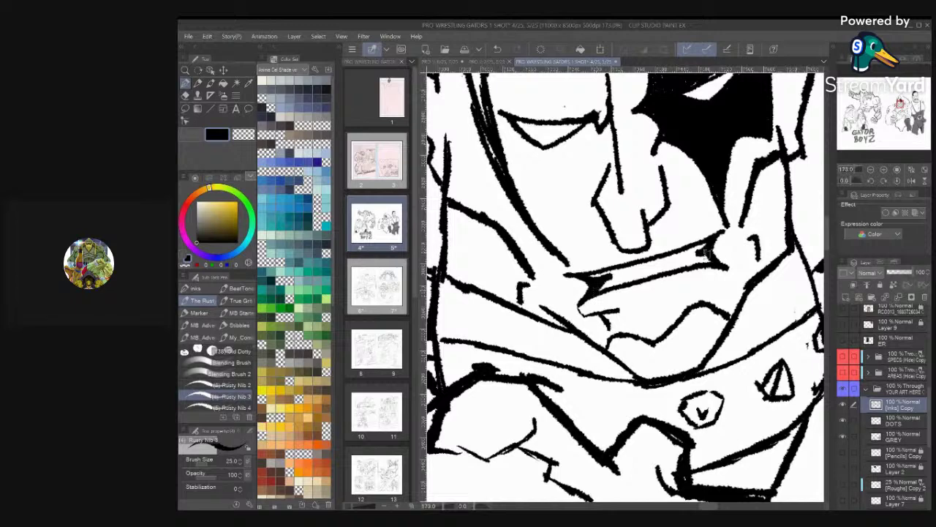
scroll(709, 261, "down", 4)
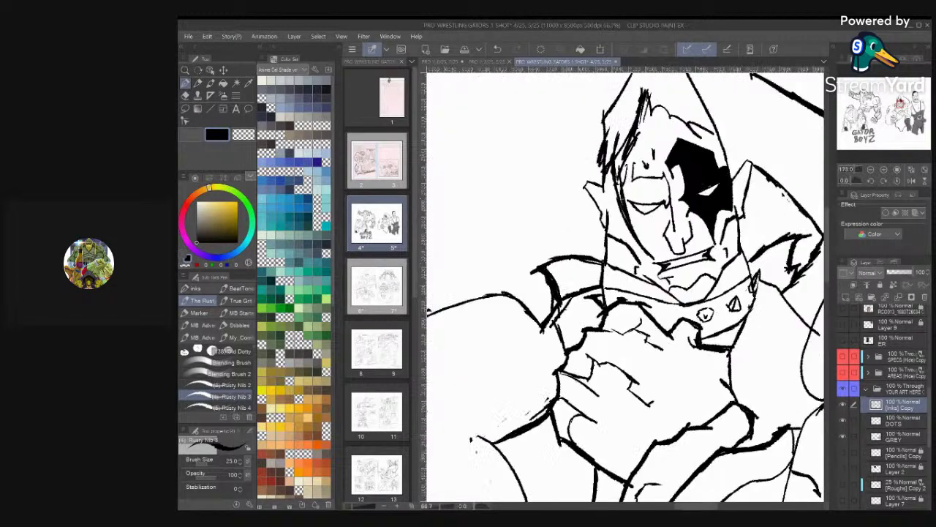
scroll(727, 223, "up", 1)
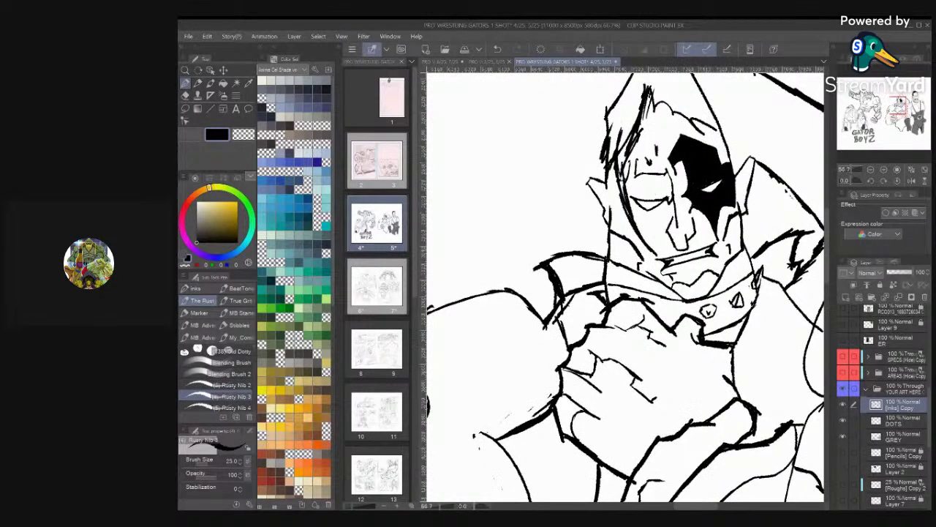
scroll(731, 219, "up", 1)
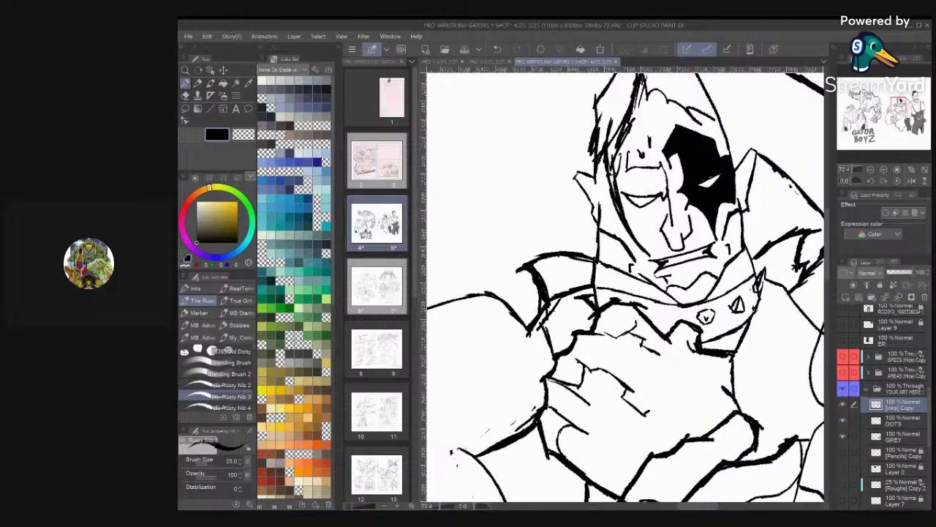
scroll(688, 183, "up", 3)
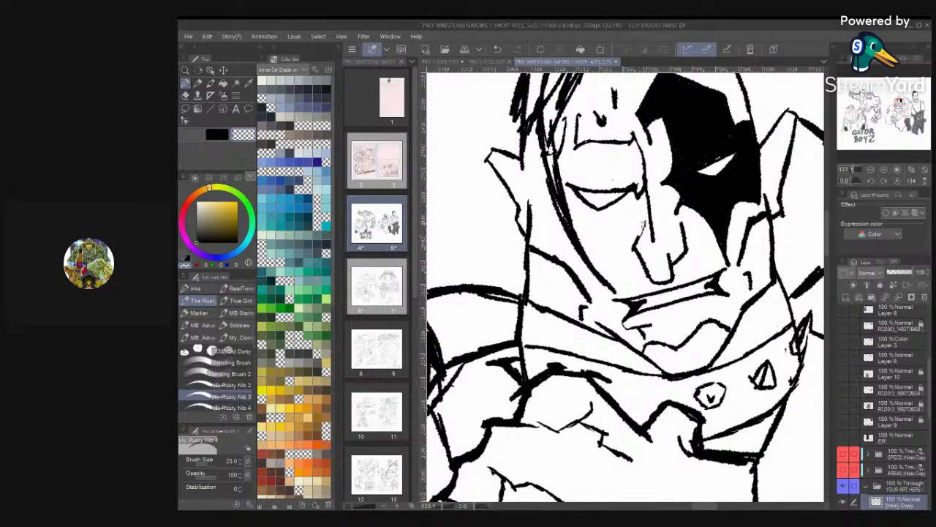
mouse_move(648, 269)
left_mouse_down()
mouse_move(675, 282)
mouse_move(667, 269)
left_mouse_up()
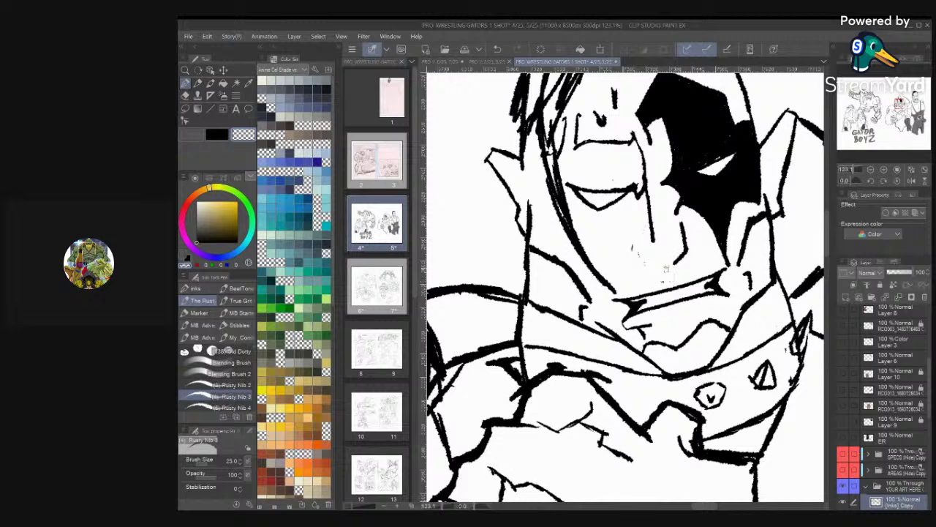
left_click(218, 135)
mouse_move(677, 256)
left_mouse_down()
mouse_move(678, 266)
mouse_move(652, 273)
mouse_move(649, 258)
mouse_move(645, 264)
mouse_move(632, 256)
mouse_move(643, 234)
left_mouse_up()
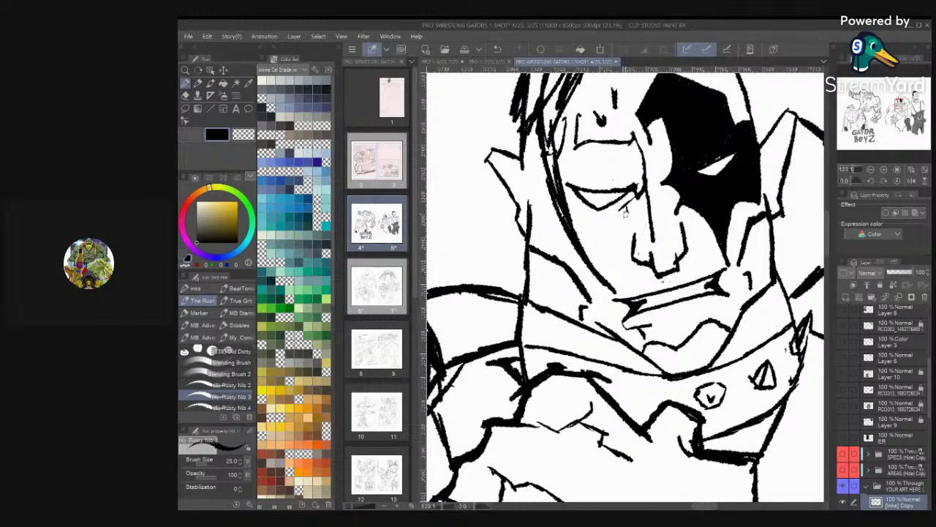
left_click_drag(629, 211, 604, 237)
Examine the hooded figure's reworked face and chest lines both close up and alongside the surrounding characters
scroll(655, 203, "down", 4)
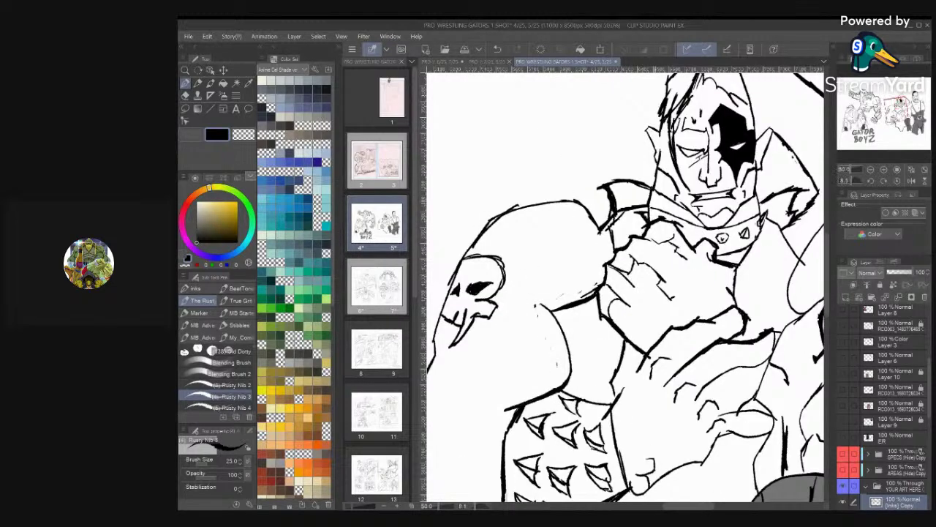
scroll(739, 212, "down", 2)
scroll(775, 179, "up", 2)
scroll(753, 196, "up", 1)
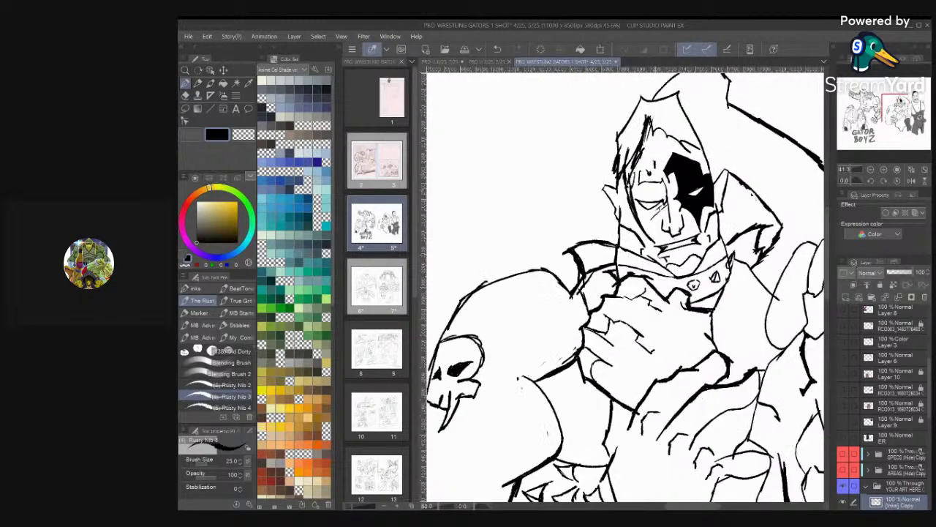
scroll(773, 247, "up", 2)
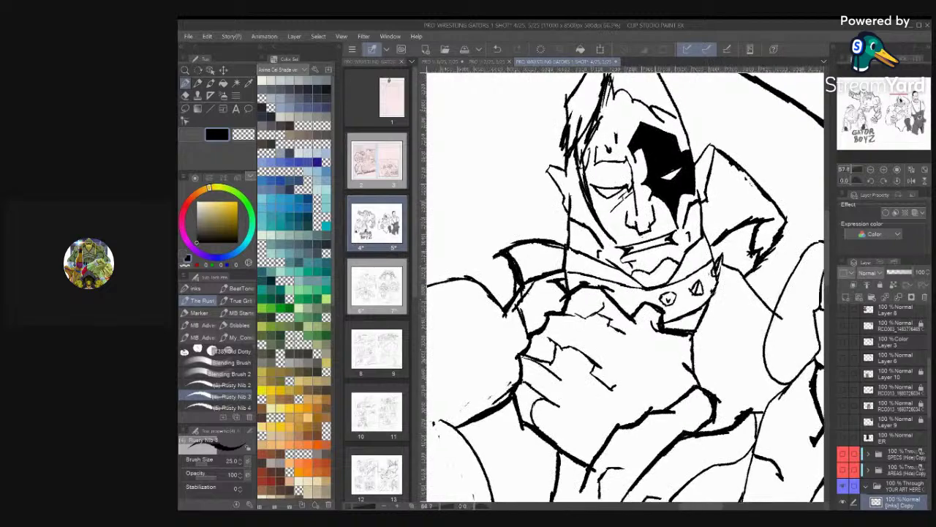
scroll(626, 287, "down", 1)
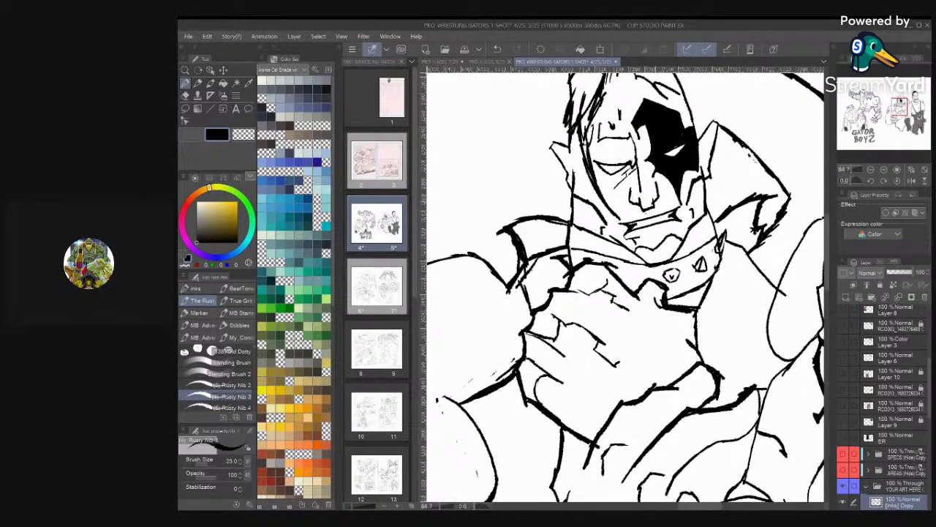
scroll(689, 298, "up", 2)
scroll(626, 351, "down", 2)
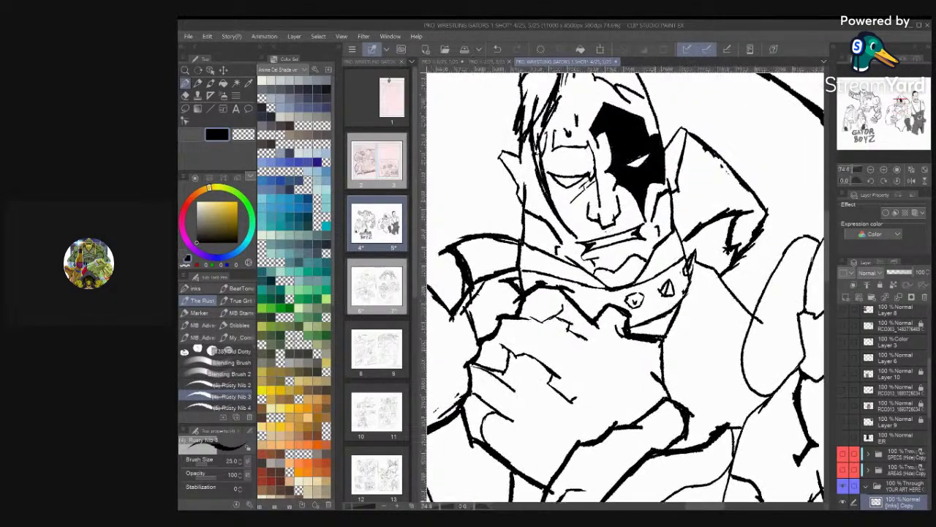
key("ctrl+minus")
key("ctrl+minus")
key("ctrl+minus")
key("ctrl+minus")
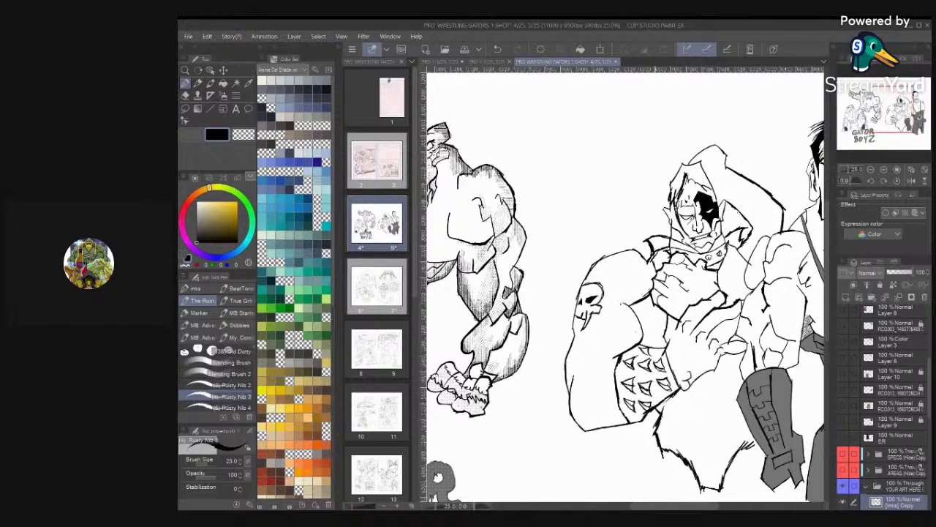
key("ctrl+plus")
key("ctrl+plus")
key("ctrl+plus")
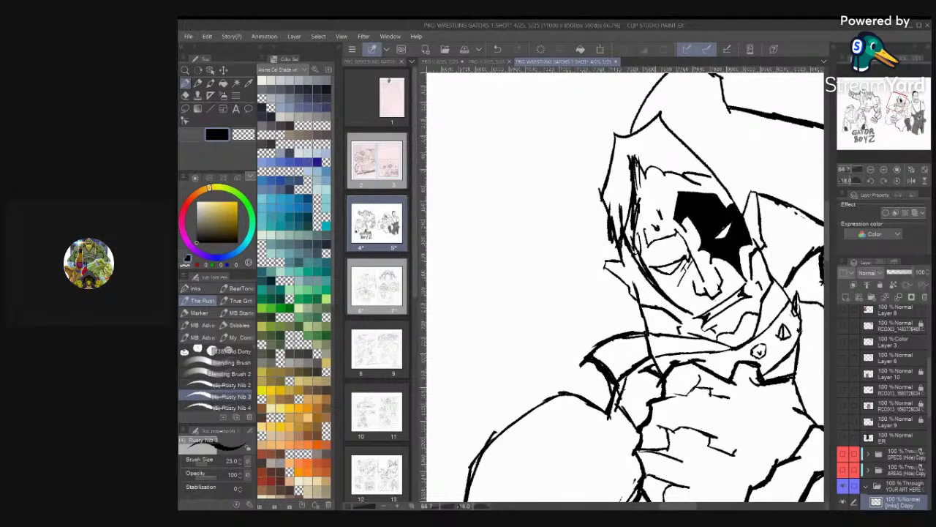
Ink a crease line inside the hooded figure's ear on the unmasked side of the face
scroll(681, 228, "up", 3)
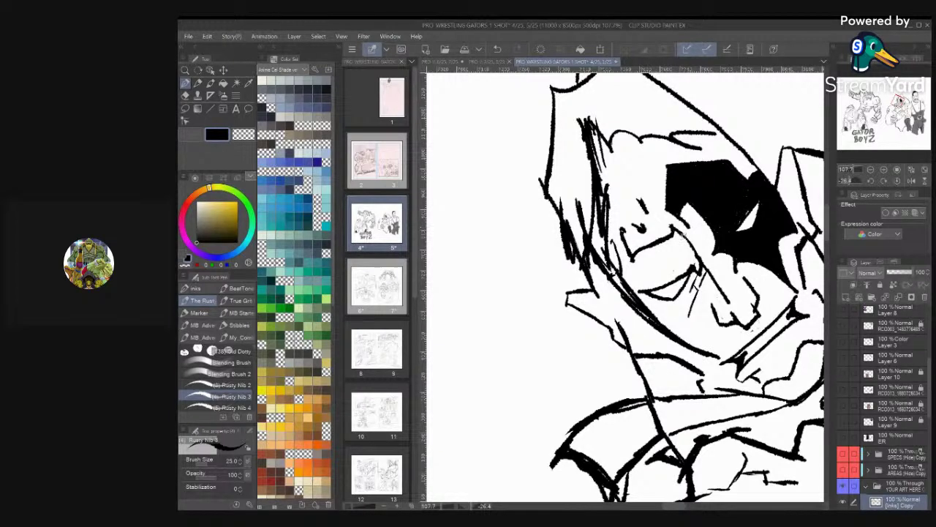
key("ctrl+minus")
key("ctrl+minus")
key("ctrl+minus")
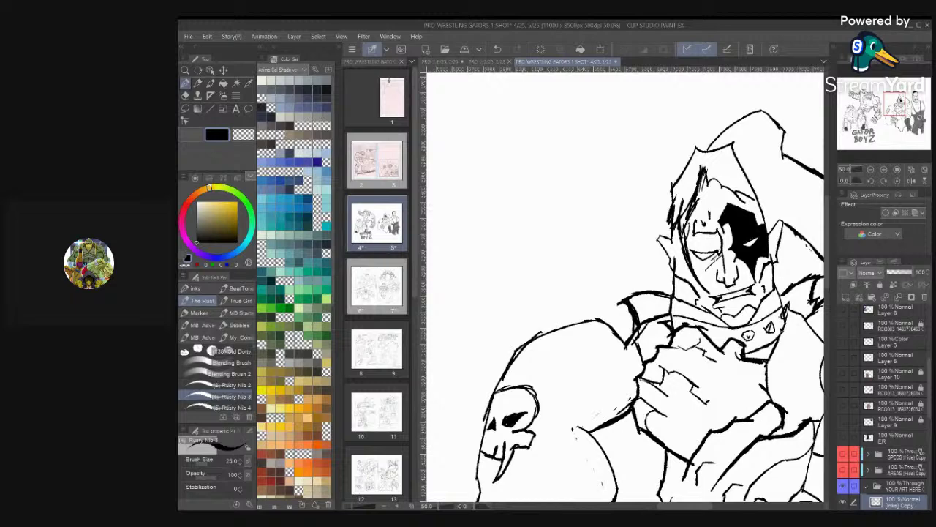
scroll(644, 256, "up", 5)
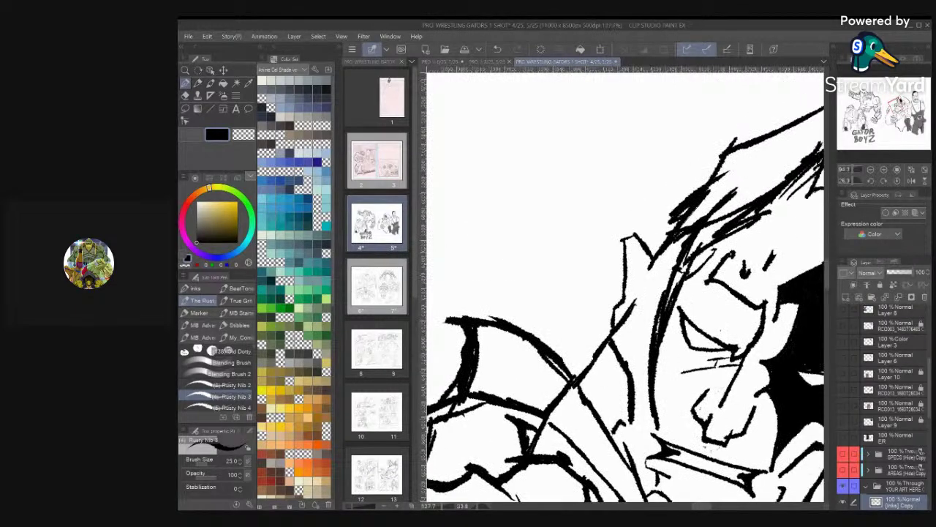
left_click_drag(620, 272, 621, 310)
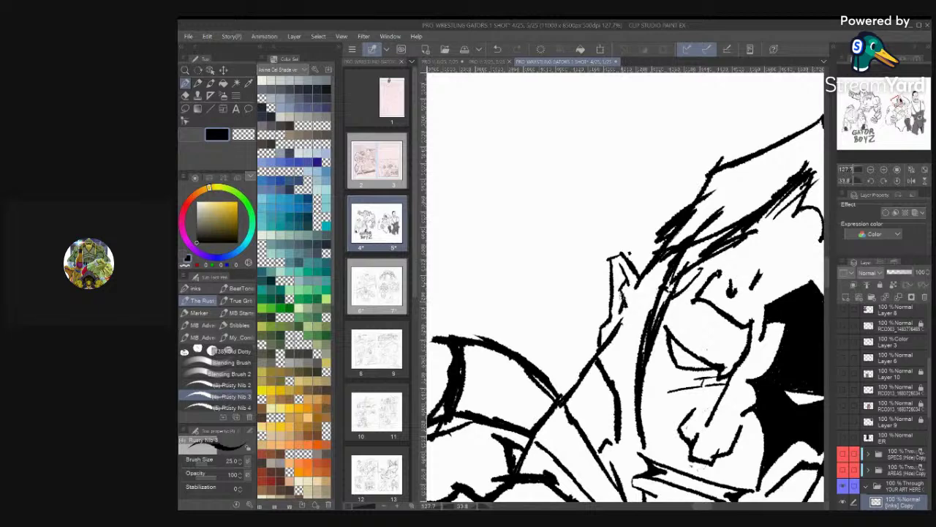
scroll(625, 287, "down", 6)
scroll(625, 287, "up", 2)
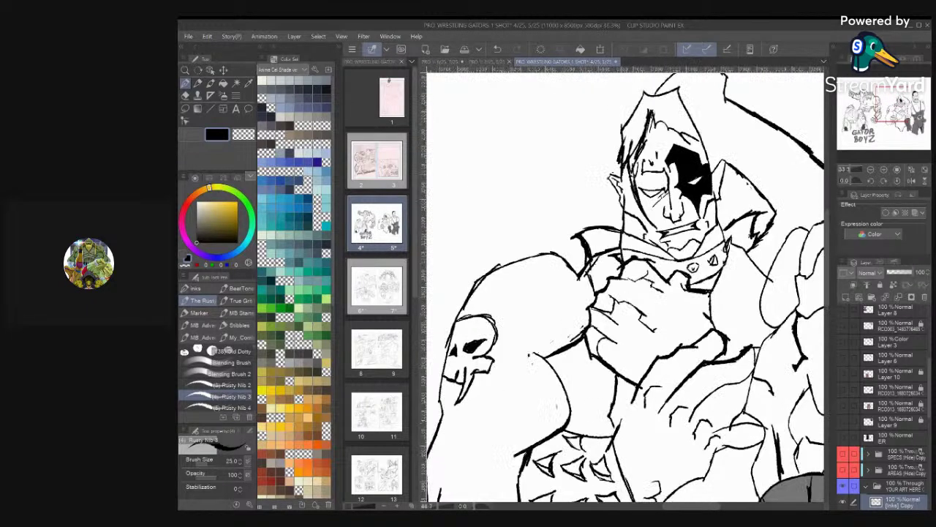
Ink an inner contour line in the hooded figure's ear on the masked side of the face
scroll(713, 141, "up", 3)
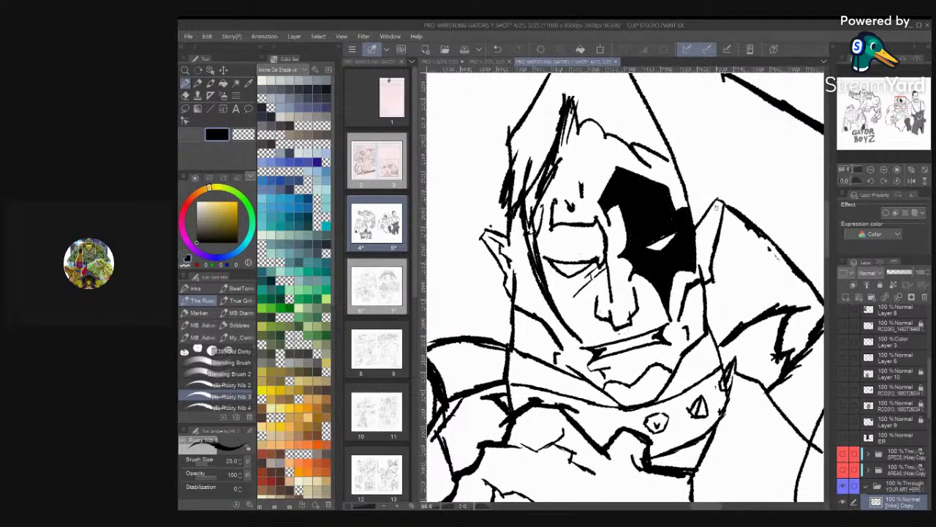
mouse_move(717, 206)
left_mouse_down()
mouse_move(700, 233)
mouse_move(711, 235)
mouse_move(703, 248)
left_mouse_up()
scroll(704, 245, "down", 2)
scroll(675, 241, "up", 2)
scroll(676, 241, "down", 1)
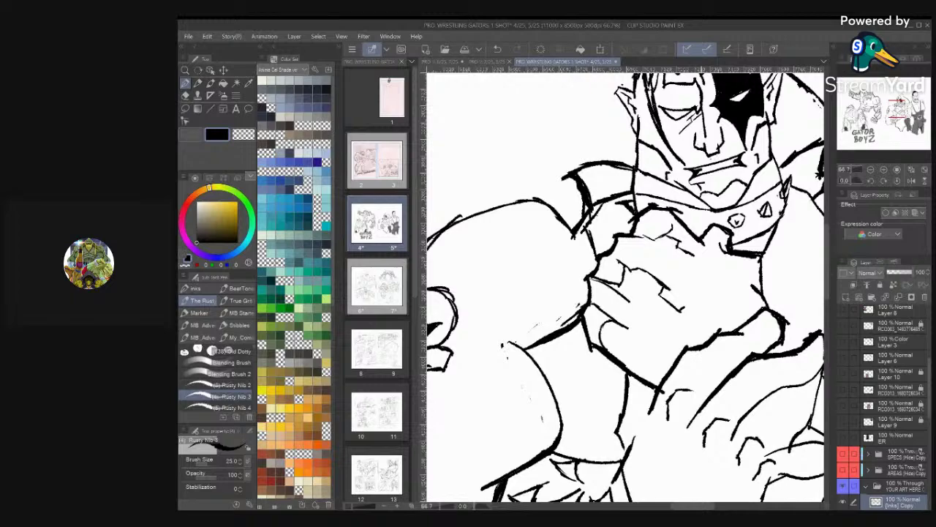
scroll(625, 286, "down", 4)
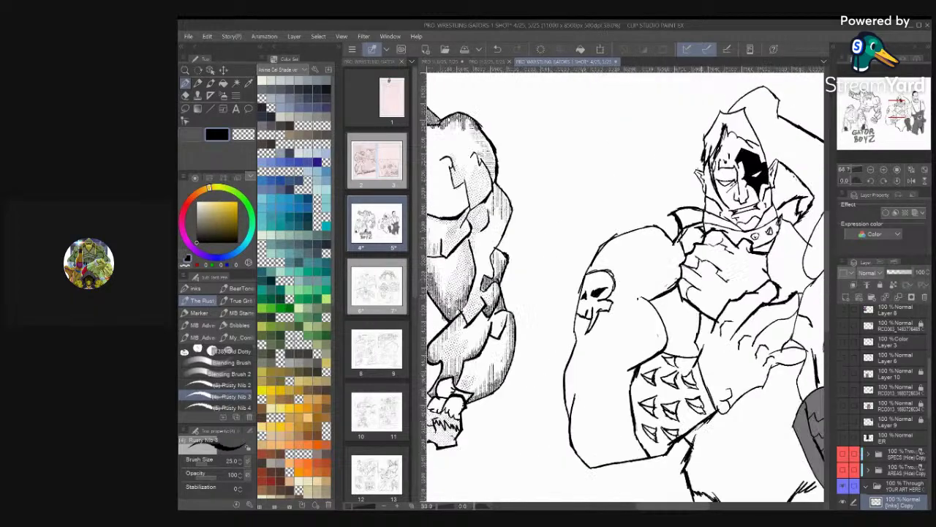
scroll(673, 271, "up", 4)
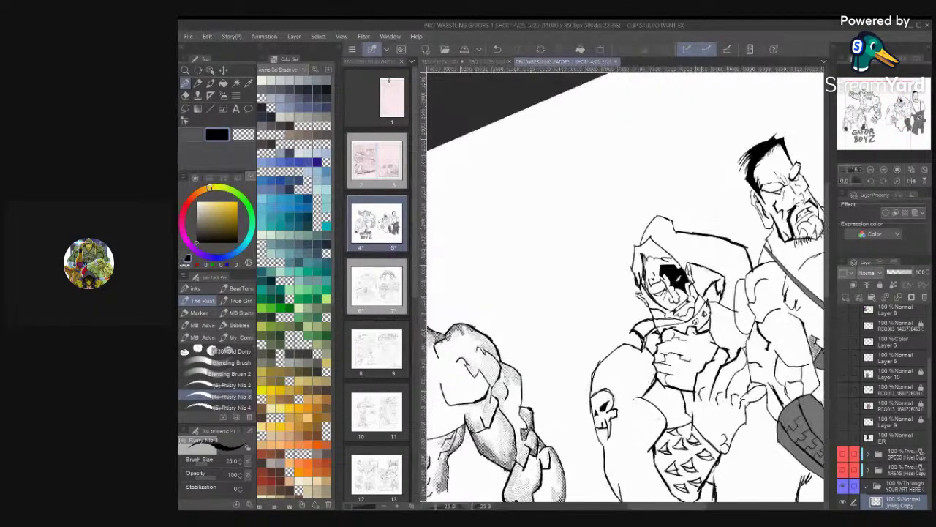
Lasso the hair and hairline strokes inside the hood above the face, delete them, and clear the selection
scroll(662, 292, "up", 1)
key("c")
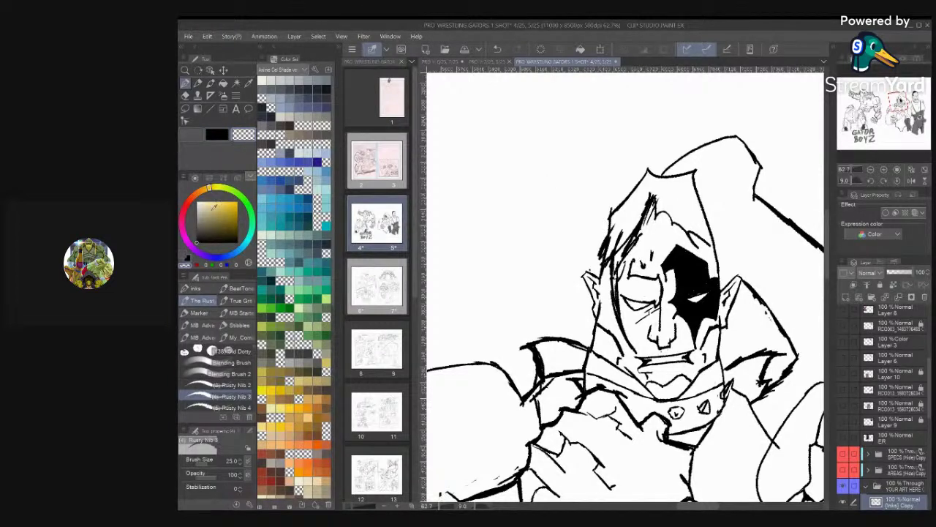
key("m")
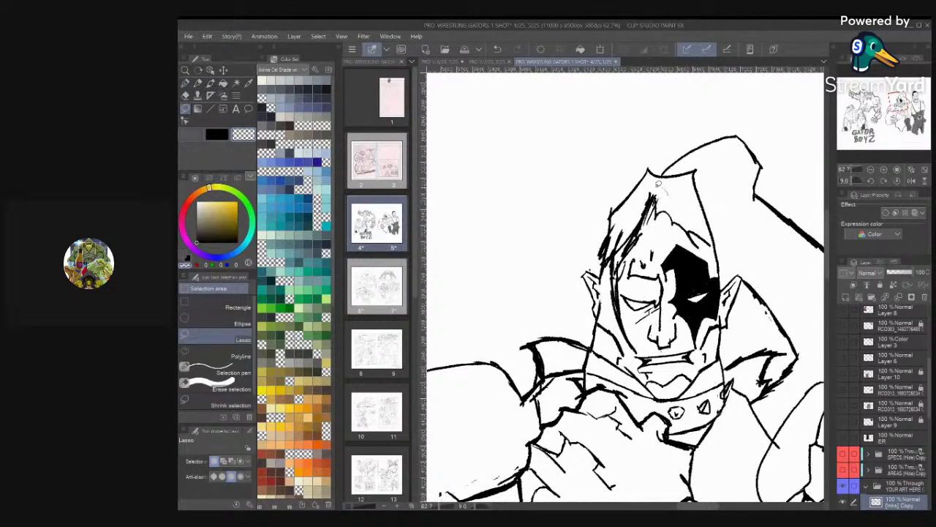
mouse_move(627, 218)
left_mouse_down()
mouse_move(610, 278)
mouse_move(667, 234)
mouse_move(695, 248)
mouse_move(714, 243)
mouse_move(711, 232)
left_mouse_up()
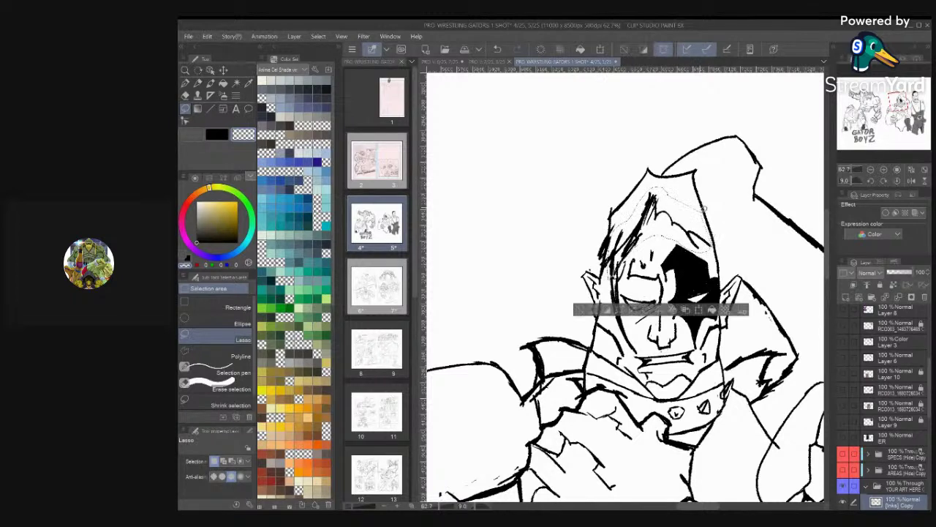
key("Delete")
key("ctrl+d")
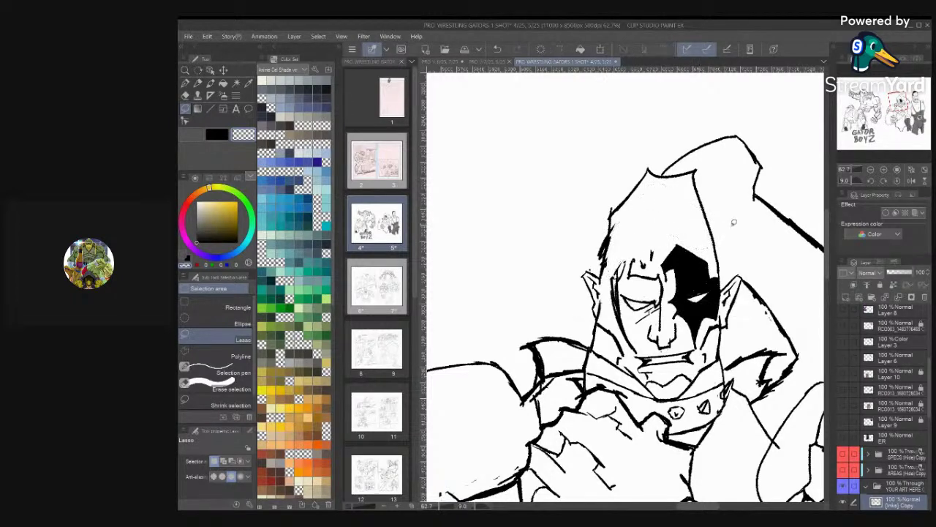
Remove the hair strand beside the unmasked cheek and the adjacent hood outline above the ear using lasso selections
mouse_move(630, 255)
left_mouse_down()
mouse_move(623, 286)
mouse_move(641, 354)
mouse_move(611, 262)
mouse_move(628, 256)
left_mouse_up()
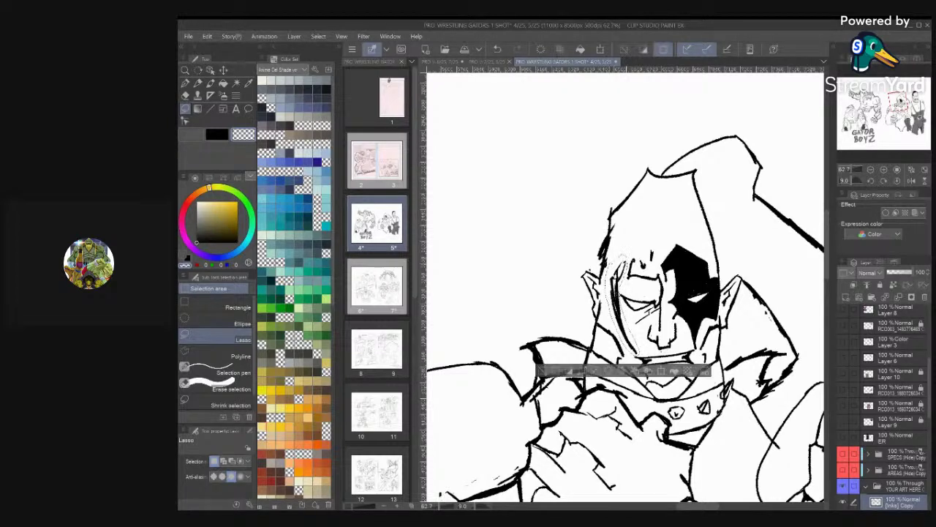
mouse_move(637, 213)
left_mouse_down()
mouse_move(616, 191)
mouse_move(590, 247)
mouse_move(607, 265)
mouse_move(627, 203)
left_mouse_up()
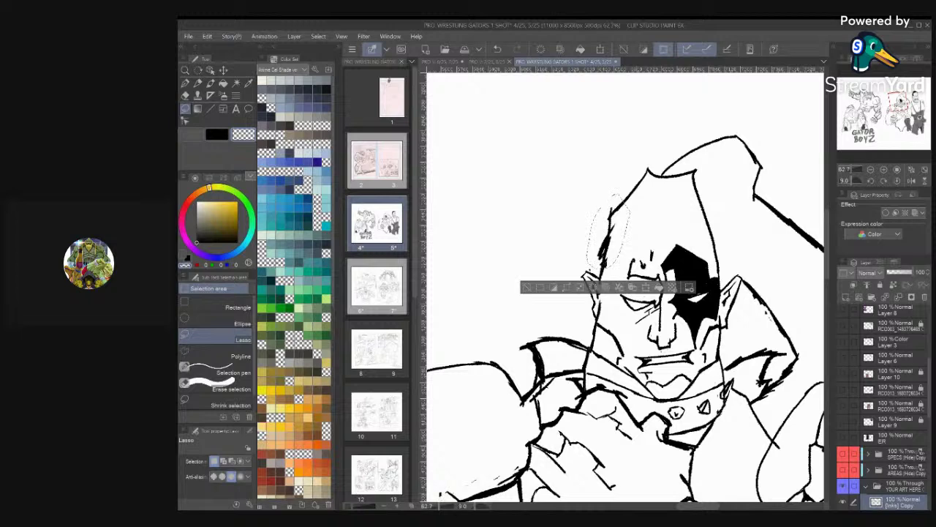
key("Delete")
key("ctrl+d")
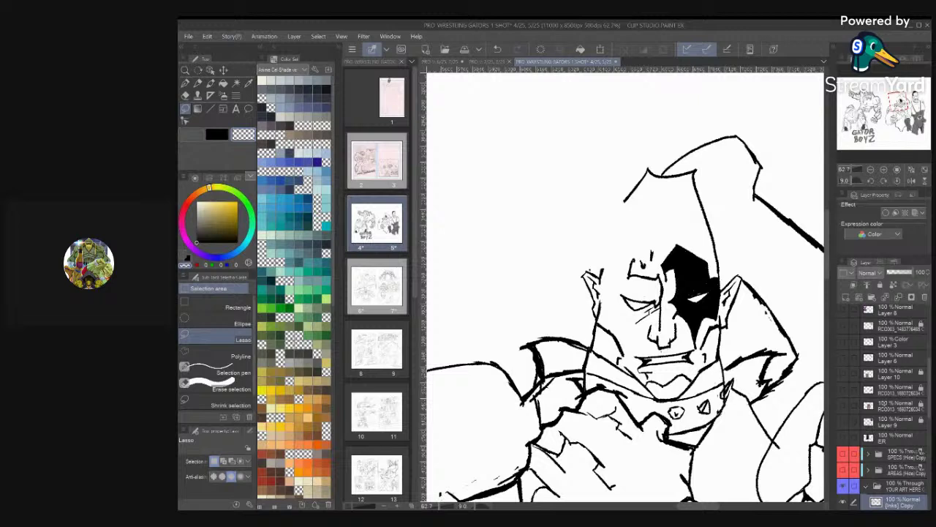
Show the OPPS rough sketch folder beneath the inks and make the [Inks] Copy layer active for pen work
scroll(883, 409, "down", 4)
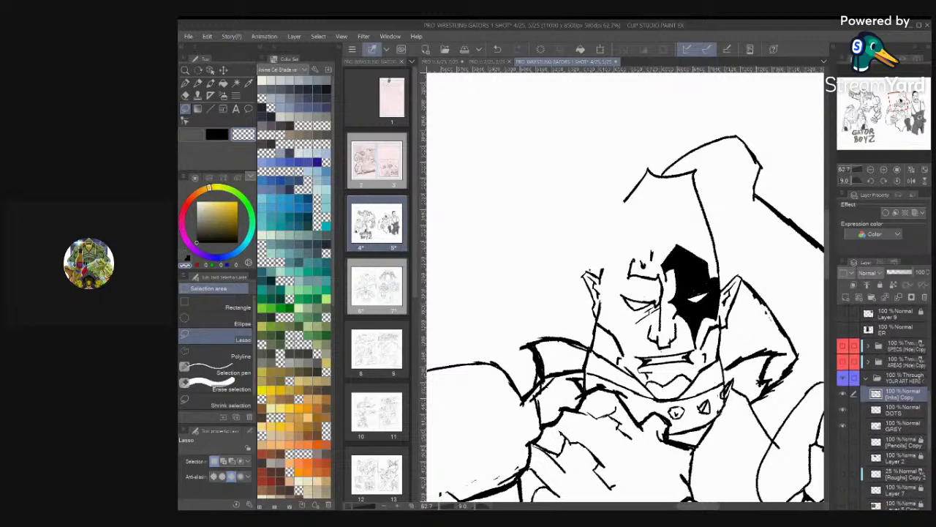
scroll(841, 374, "down", 10)
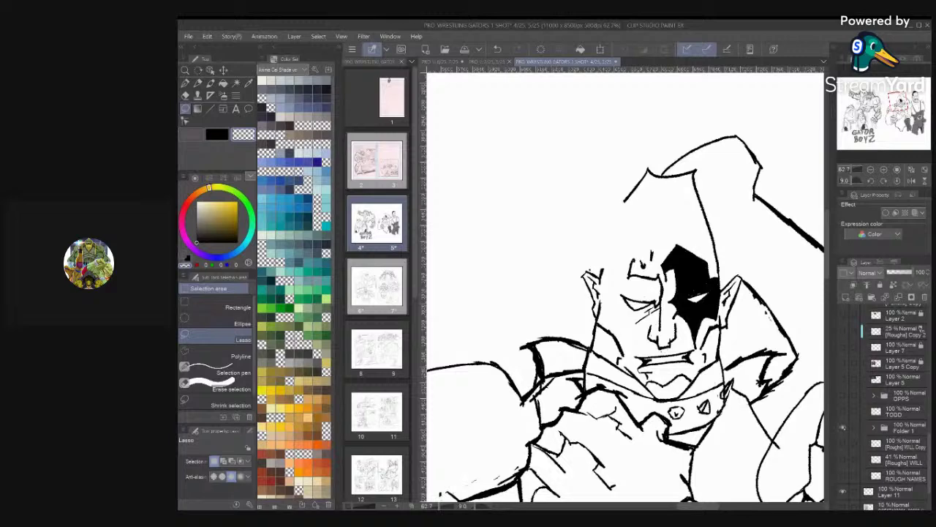
left_click(844, 396)
left_click(844, 397)
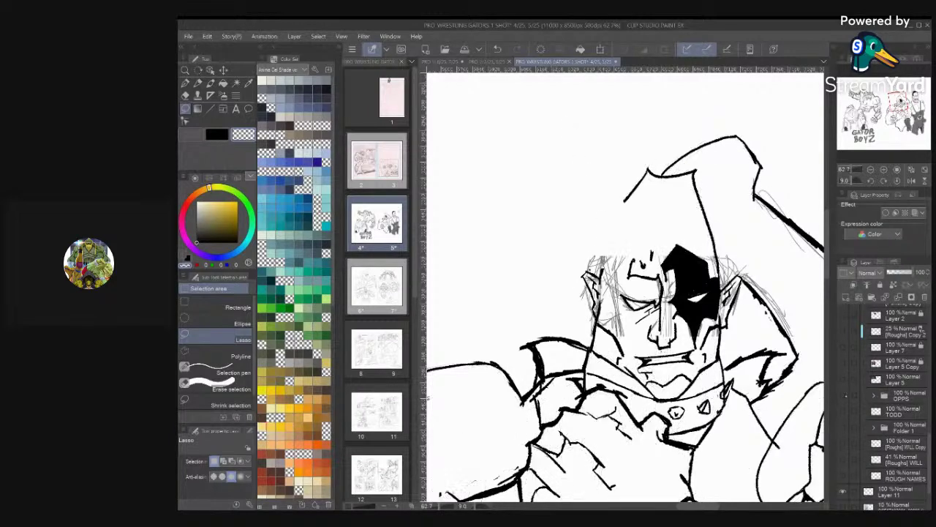
left_click(845, 398)
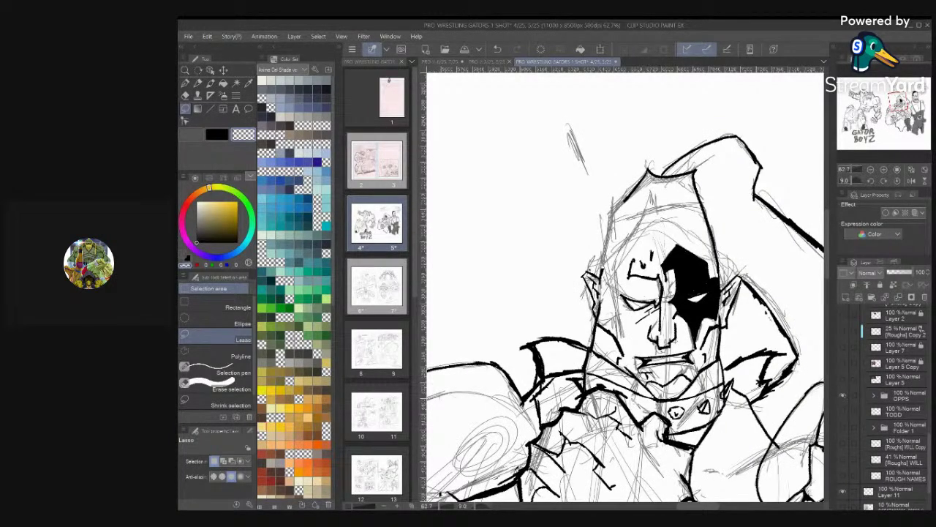
key("p")
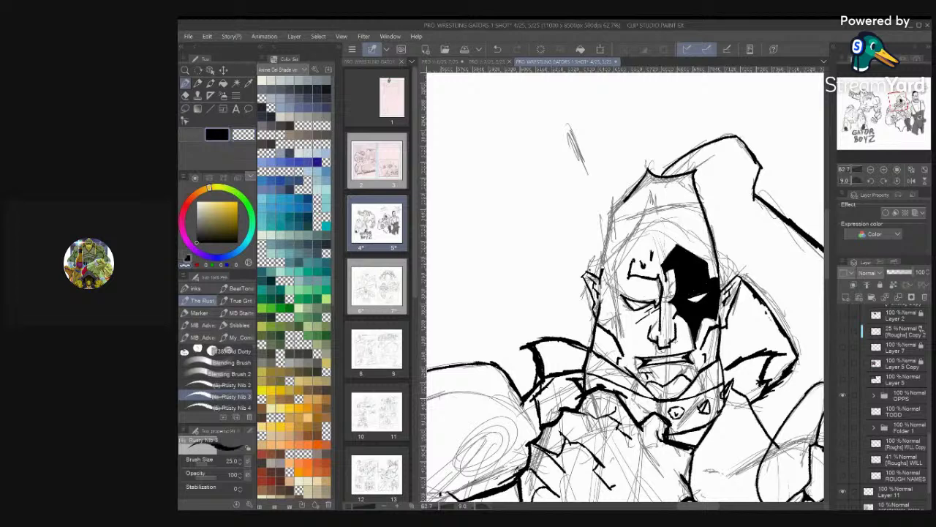
left_click_drag(648, 176, 622, 210)
left_click(904, 444)
left_click_drag(929, 459, 929, 316)
scroll(884, 407, "up", 8)
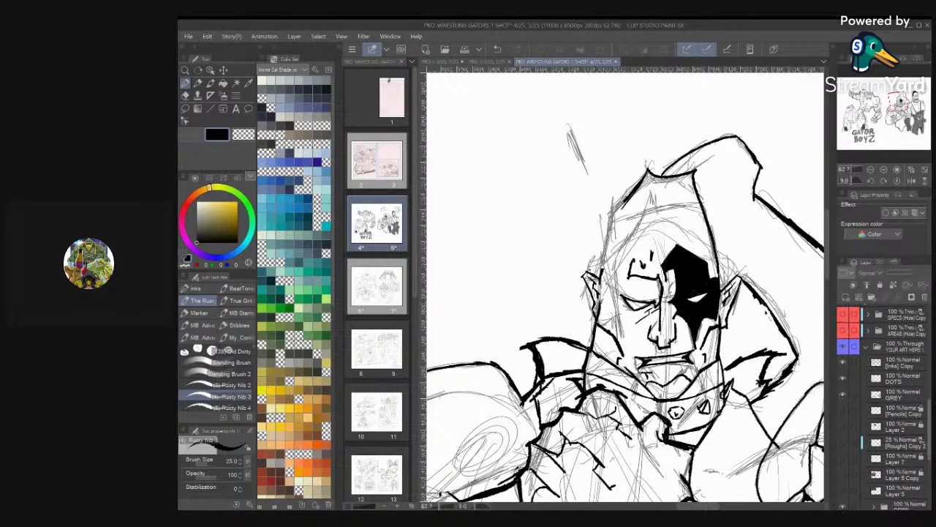
left_click(918, 362)
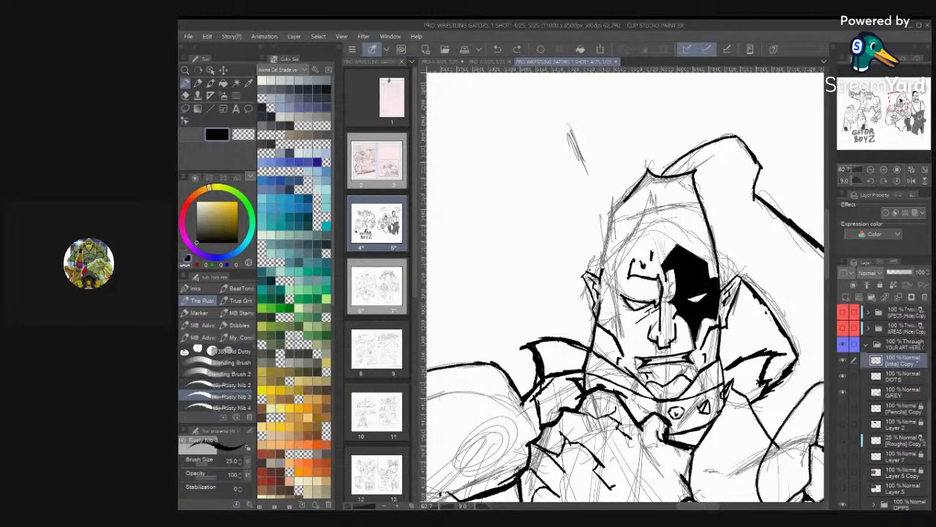
Following the rough sketch, re-ink the hood's edge, short jagged hair strokes at the forehead, and the strand framing the unmasked cheek
mouse_move(628, 195)
left_mouse_down()
mouse_move(601, 222)
mouse_move(598, 273)
mouse_move(629, 249)
left_mouse_up()
mouse_move(647, 212)
left_mouse_down()
mouse_move(641, 235)
mouse_move(658, 219)
left_mouse_up()
mouse_move(672, 205)
left_mouse_down()
mouse_move(660, 217)
mouse_move(671, 220)
left_mouse_up()
left_click_drag(616, 261, 613, 319)
left_click_drag(616, 285, 629, 351)
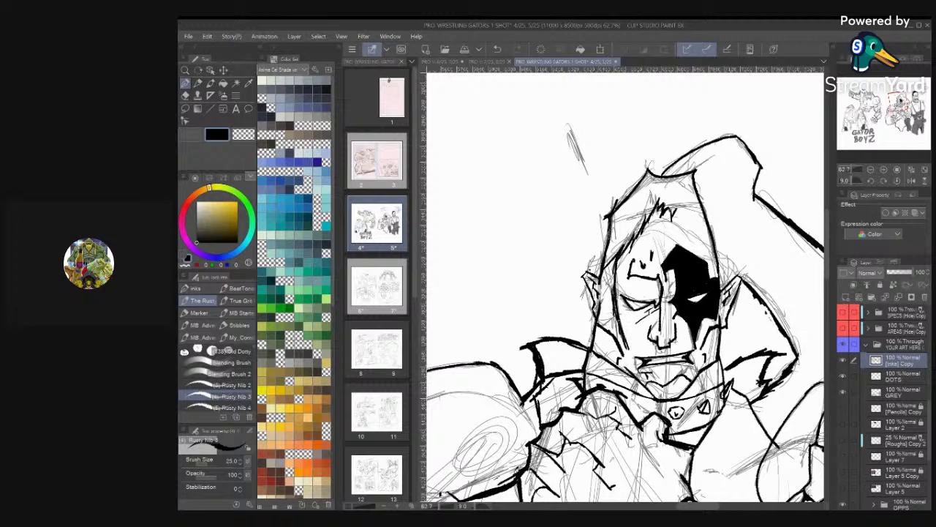
mouse_move(610, 260)
left_mouse_down()
mouse_move(615, 316)
mouse_move(610, 269)
mouse_move(604, 282)
left_mouse_up()
mouse_move(680, 199)
left_mouse_down()
mouse_move(679, 228)
mouse_move(687, 221)
mouse_move(699, 251)
mouse_move(708, 229)
mouse_move(673, 230)
left_mouse_up()
Examine the whole spread, comparing the hooded wrestler with the neighbouring figures, the gator characters' shading and the Gator Boyz lettering
scroll(731, 219, "down", 5)
scroll(742, 216, "down", 4)
scroll(734, 245, "up", 3)
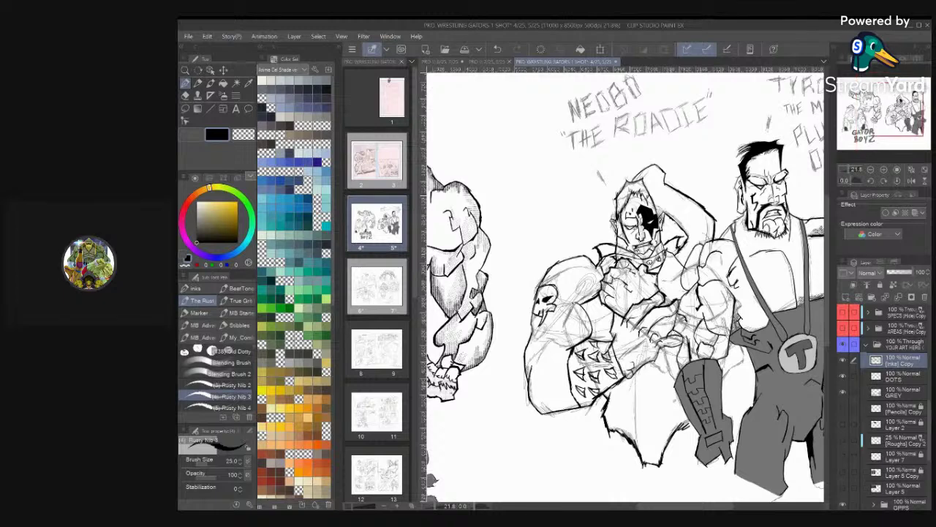
scroll(754, 334, "down", 3)
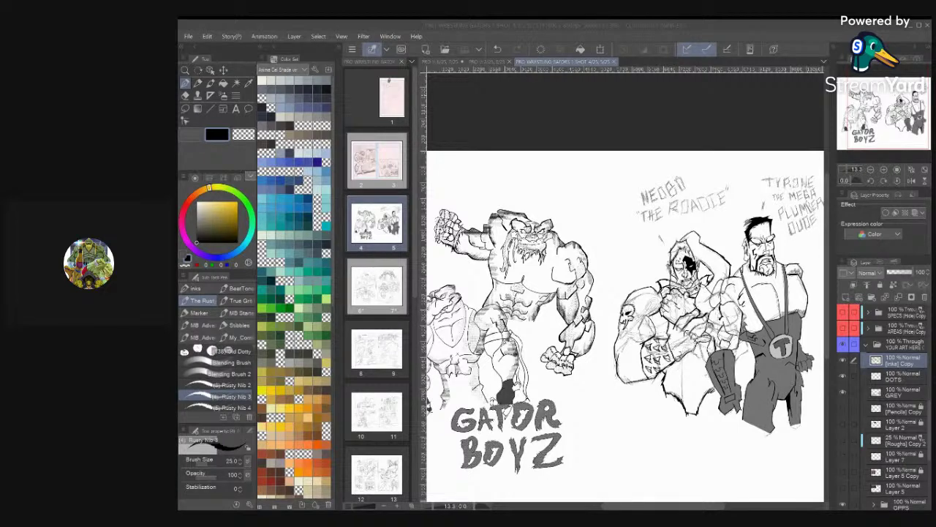
left_click(644, 463)
scroll(626, 286, "up", 2)
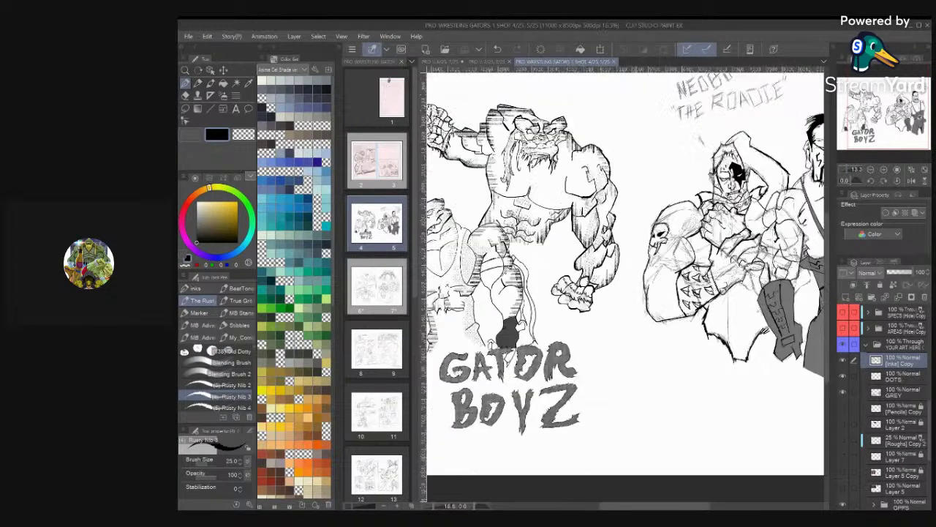
scroll(644, 457, "down", 1)
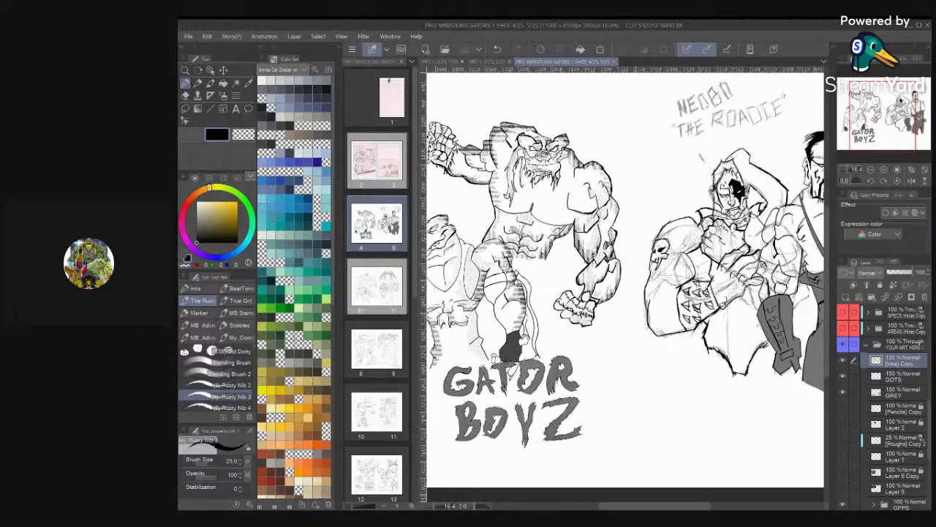
scroll(625, 285, "down", 3)
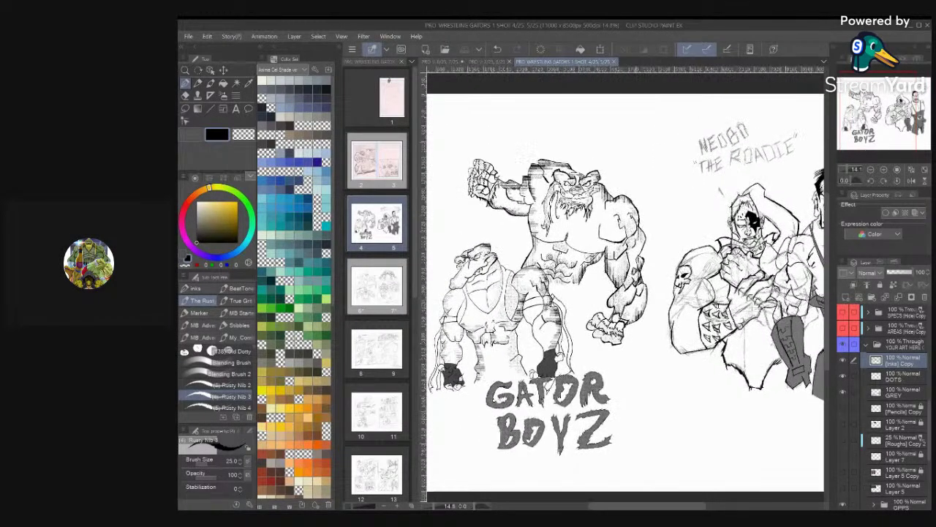
scroll(625, 285, "down", 4)
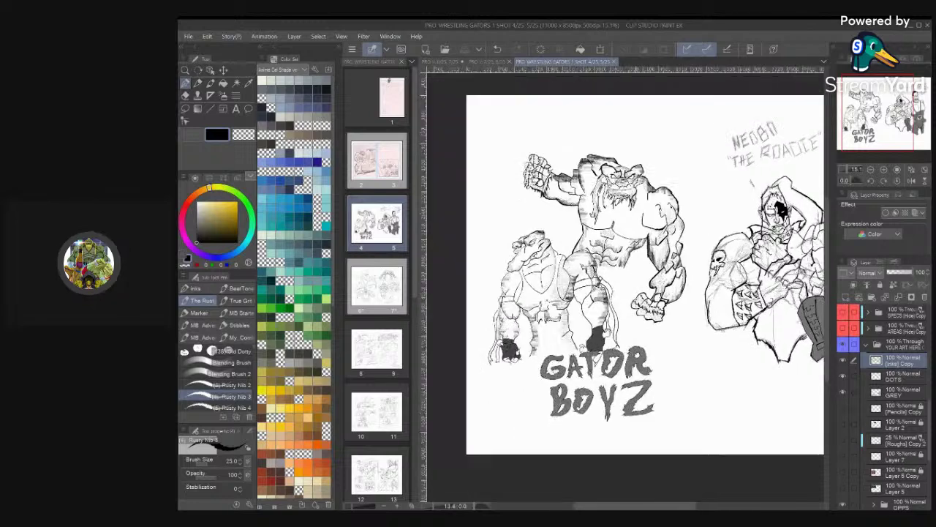
scroll(629, 322, "up", 4)
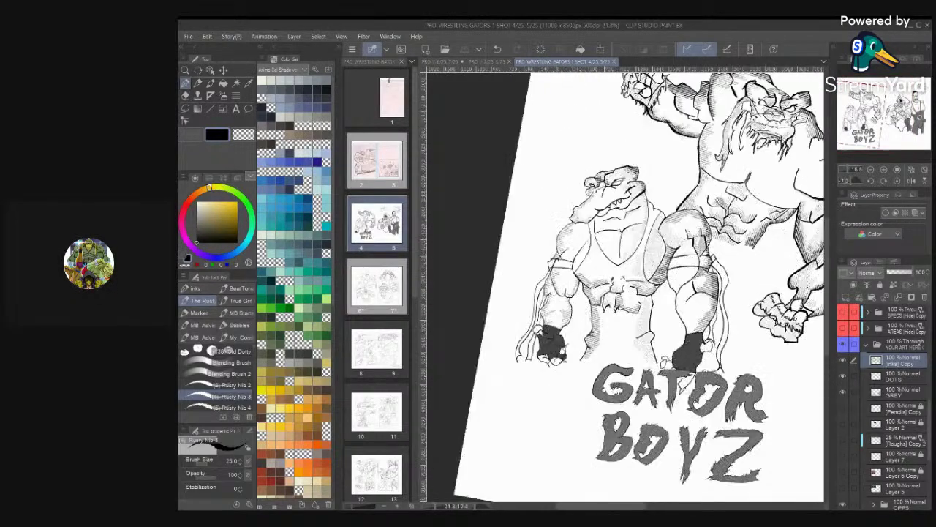
scroll(629, 322, "up", 2)
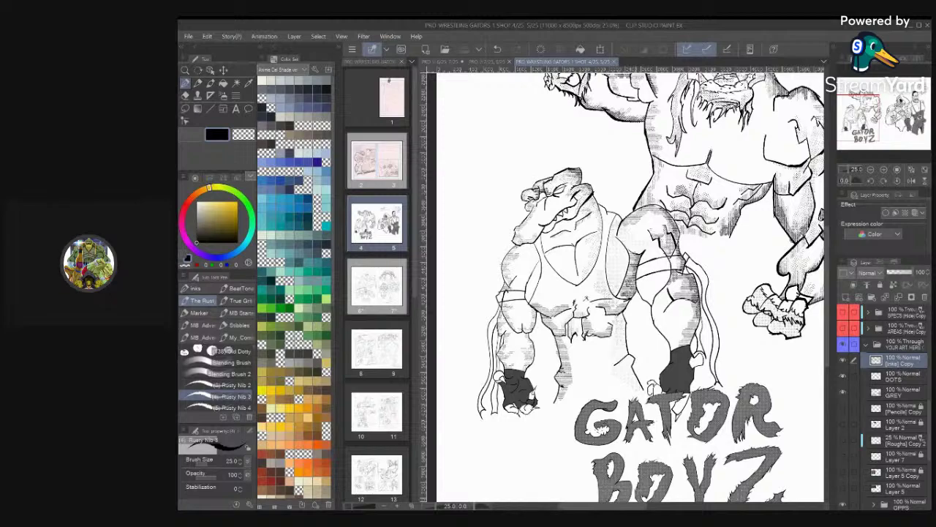
scroll(625, 285, "down", 2)
scroll(626, 286, "up", 4)
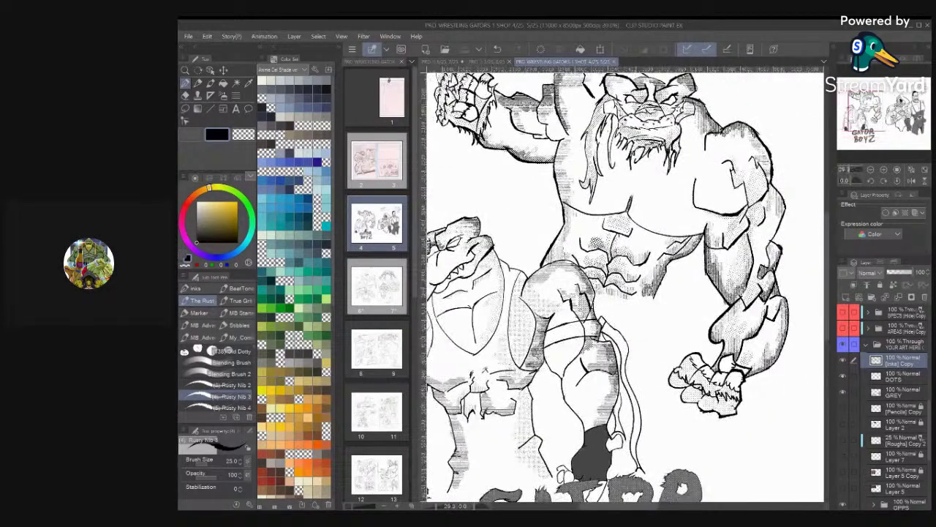
scroll(625, 285, "up", 2)
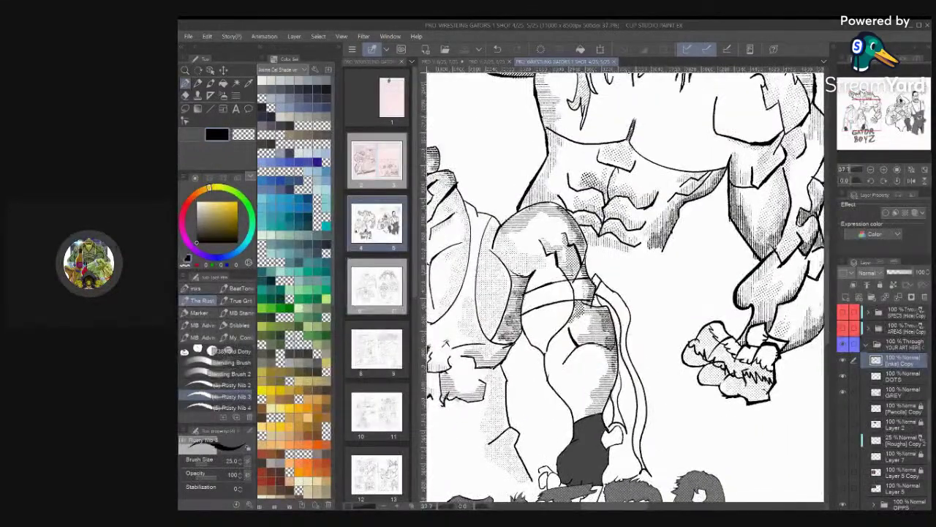
key("i")
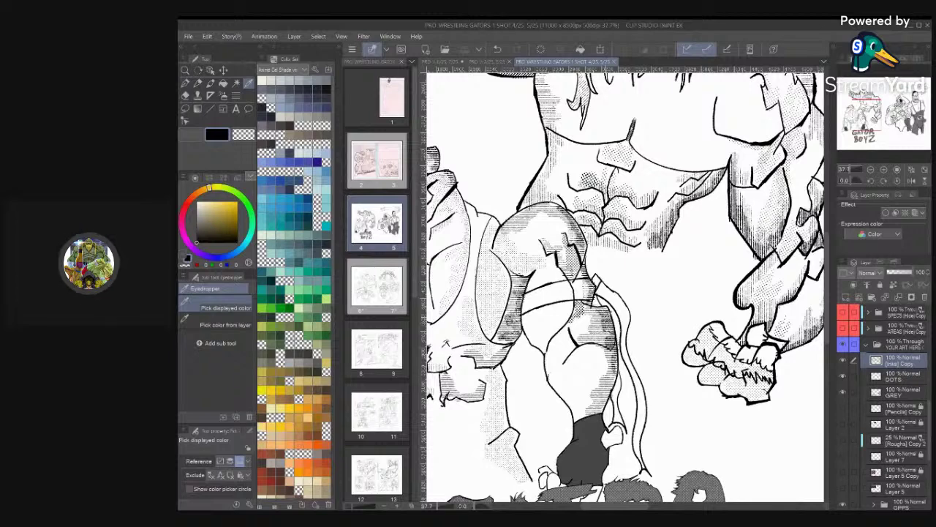
Choose a mid-grey drawing colour and make the GREY layer active for shading the foreground gator's arm wraps
left_click_drag(596, 276, 642, 231)
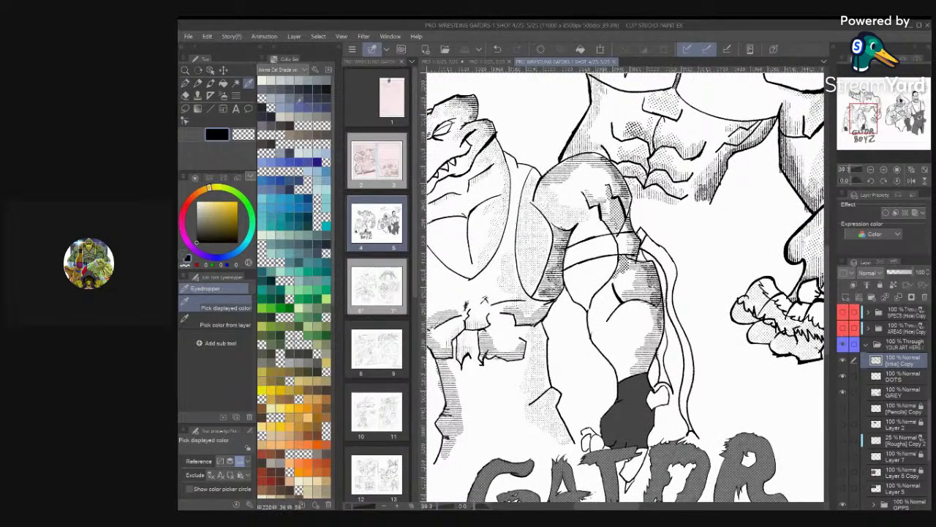
left_click(327, 118)
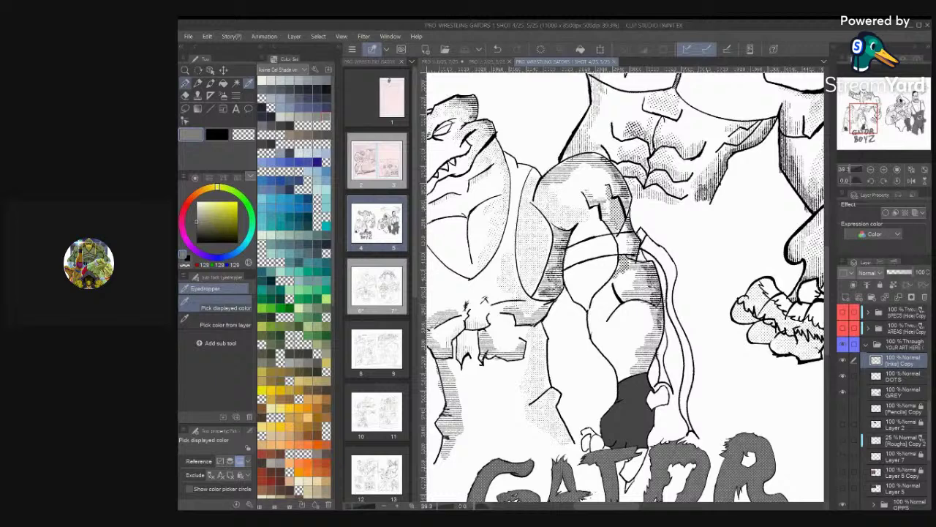
left_click(185, 84)
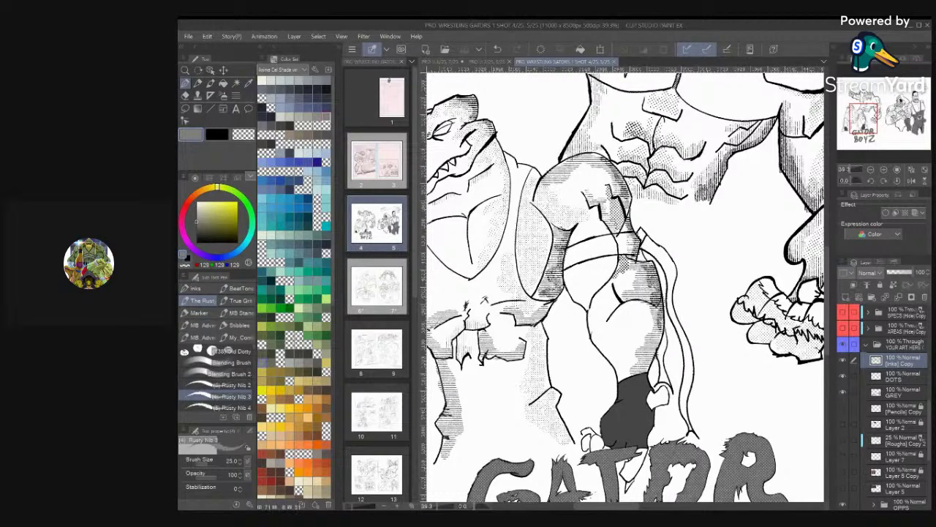
left_click_drag(671, 297, 669, 315)
key("ctrl+z")
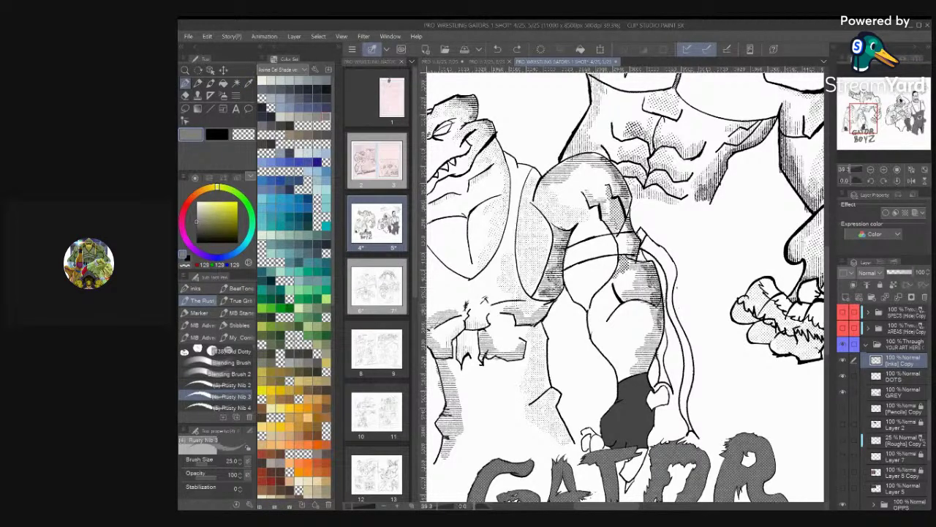
scroll(717, 187, "down", 2)
left_click(888, 392)
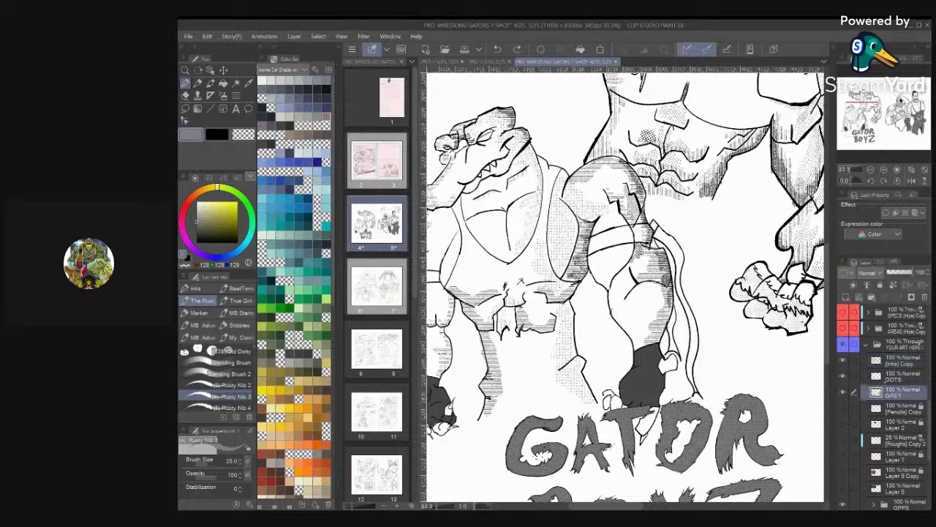
Fill the foreground gator's armband, its knot and the long trailing straps beside the GATOR lettering with grey, referring to other layers
left_click(223, 83)
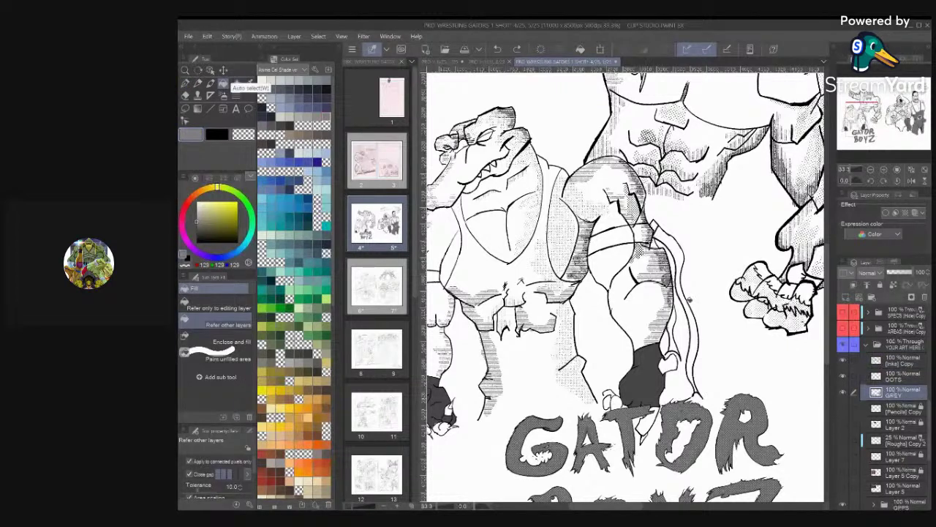
left_click(687, 300)
left_click(656, 225)
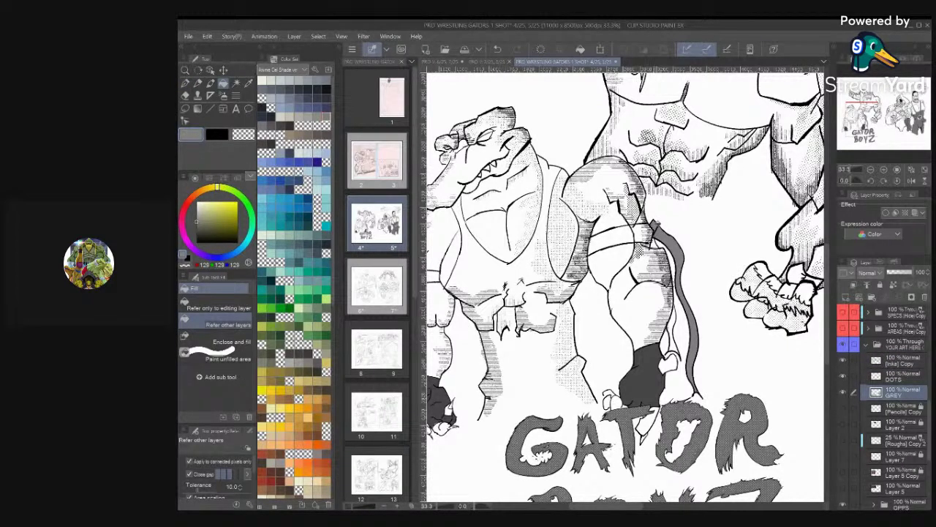
left_click(640, 233)
left_click(630, 233)
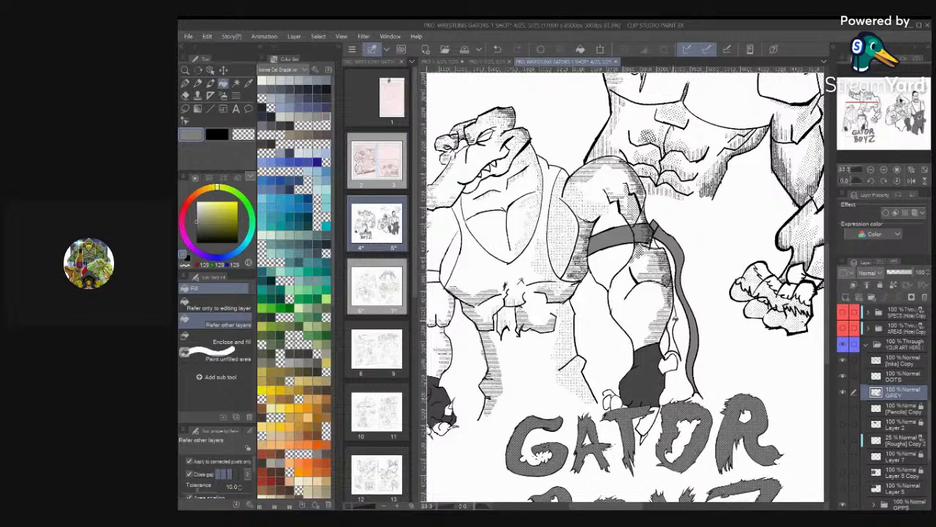
left_click(675, 320)
Fill the armband on the foreground gator's other arm, near the page edge, and its hanging straps with the same grey
left_click_drag(509, 261, 654, 261)
left_click(584, 272)
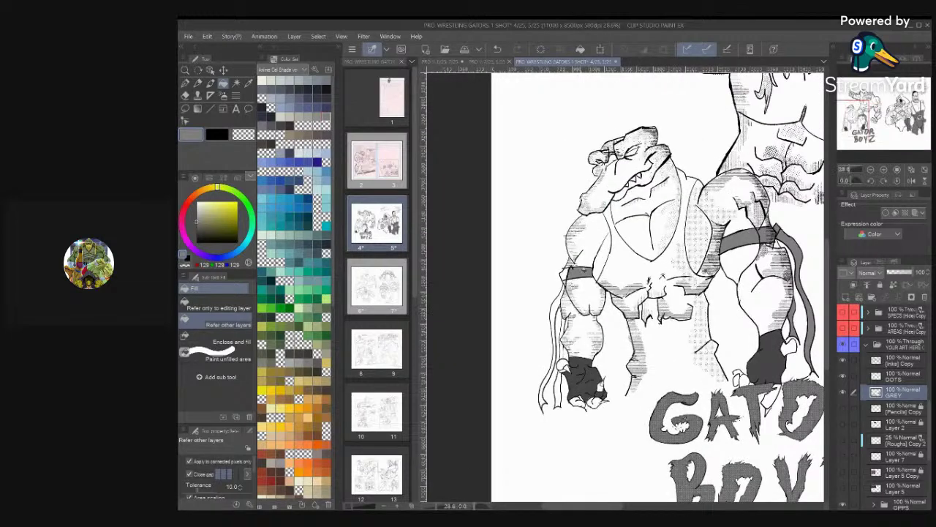
left_click(559, 305)
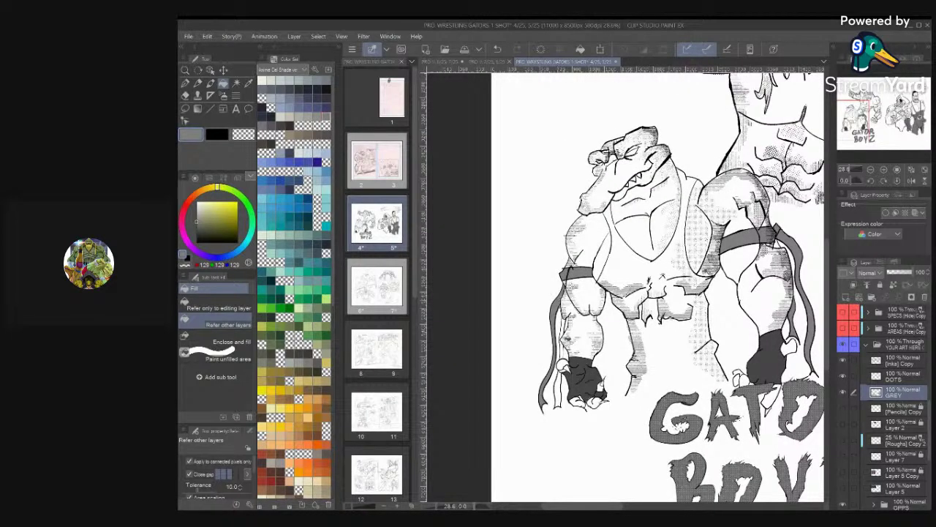
left_click(562, 381)
Show the reference picture of the dark-haired rocker leaning on an axe, next to the hooded wrestler
key("ctrl+0")
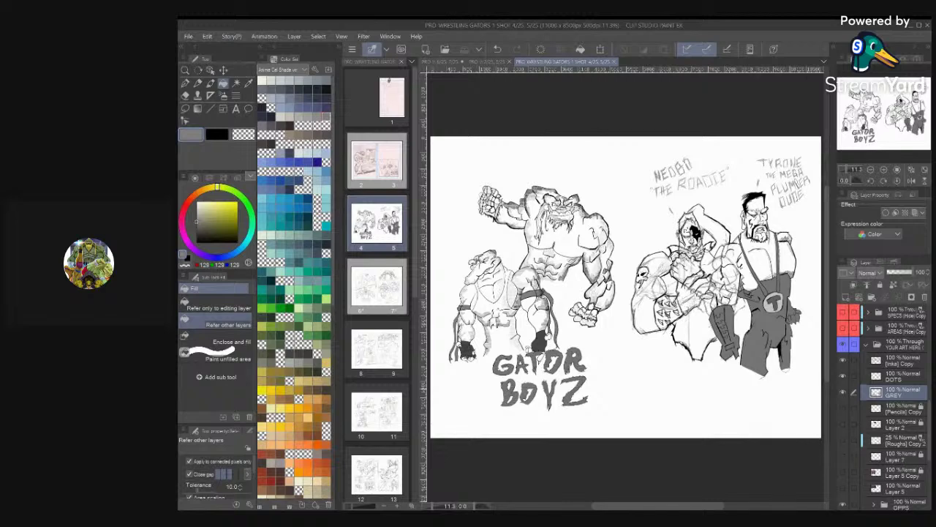
scroll(694, 326, "up", 5)
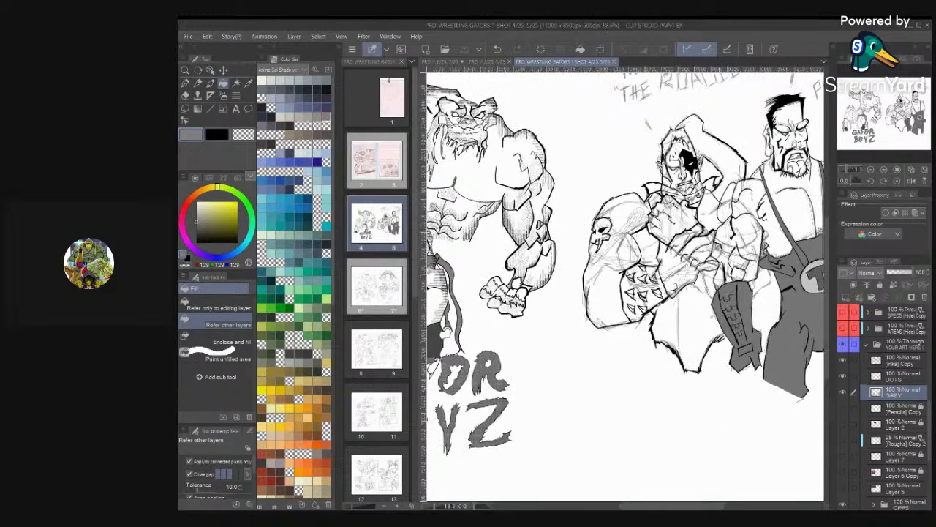
scroll(739, 271, "up", 2)
scroll(772, 311, "down", 6)
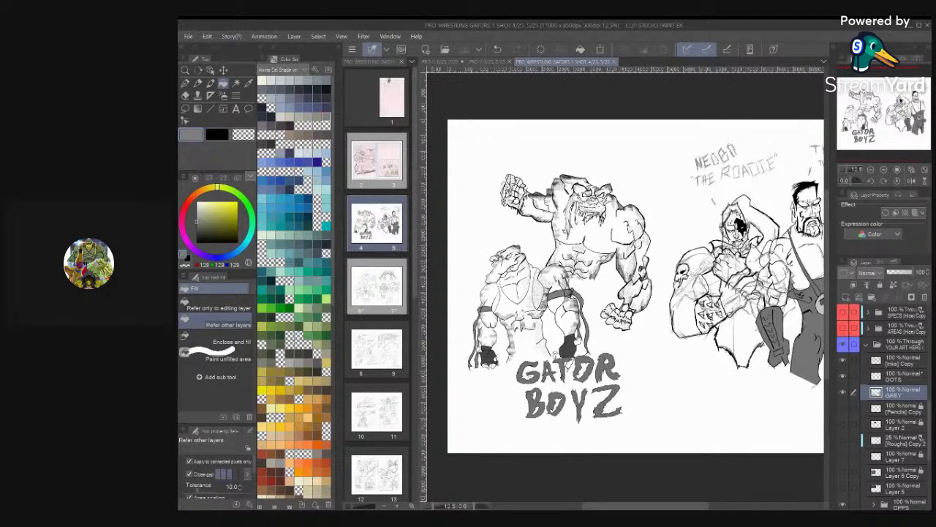
scroll(883, 408, "up", 3)
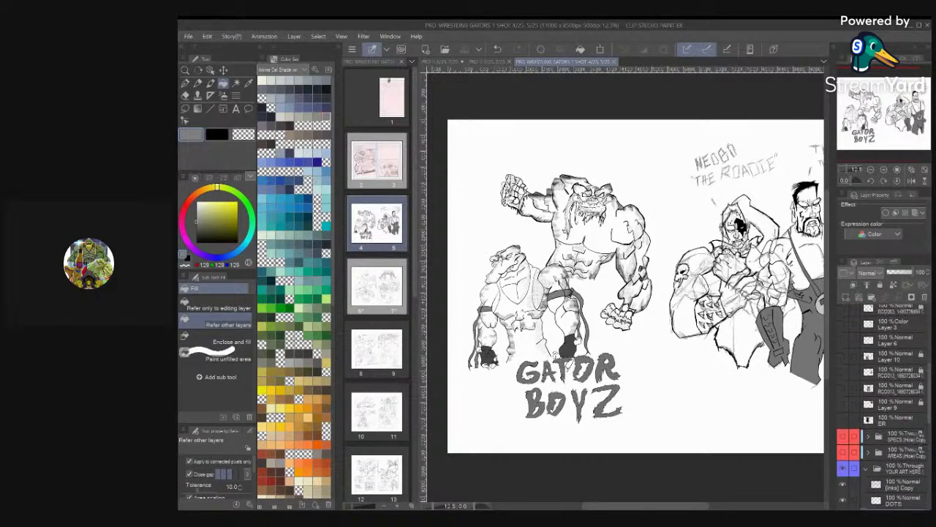
left_click(842, 420)
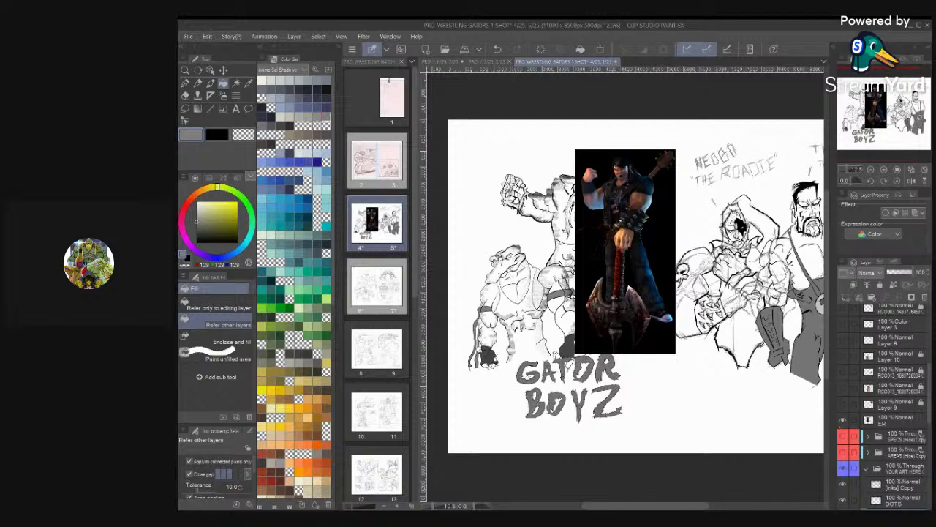
scroll(745, 249, "up", 4)
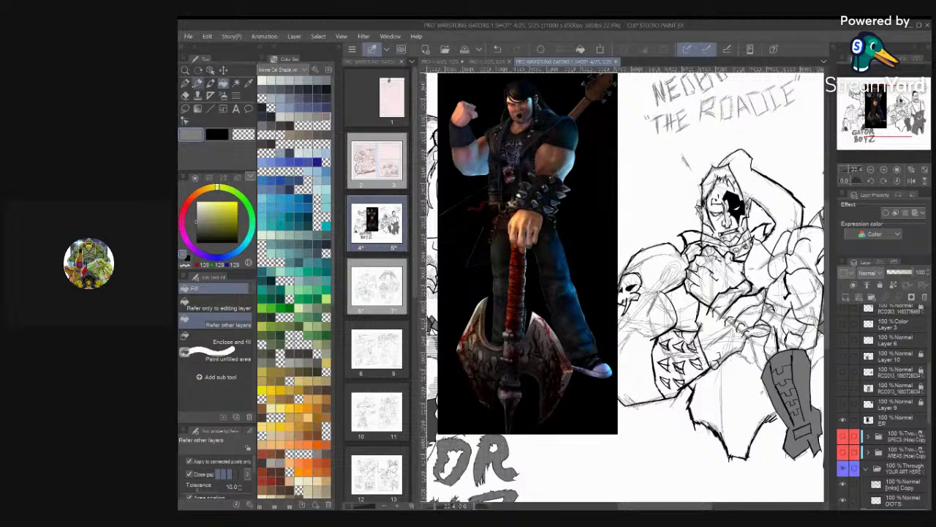
On the [Inks] Copy layer, ink the hooded wrestler's torn shirt hem and side line below the forearm in black
key("p")
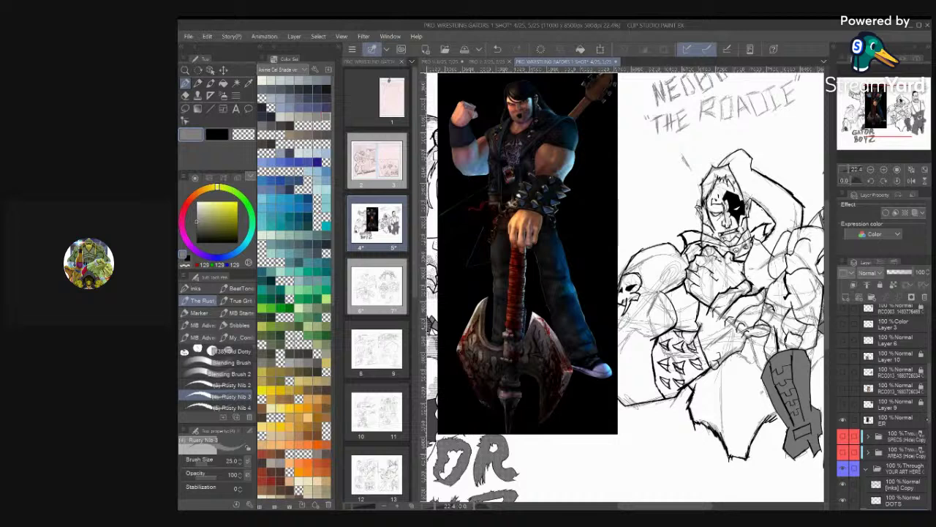
scroll(885, 406, "up", 5)
scroll(885, 406, "up", 5)
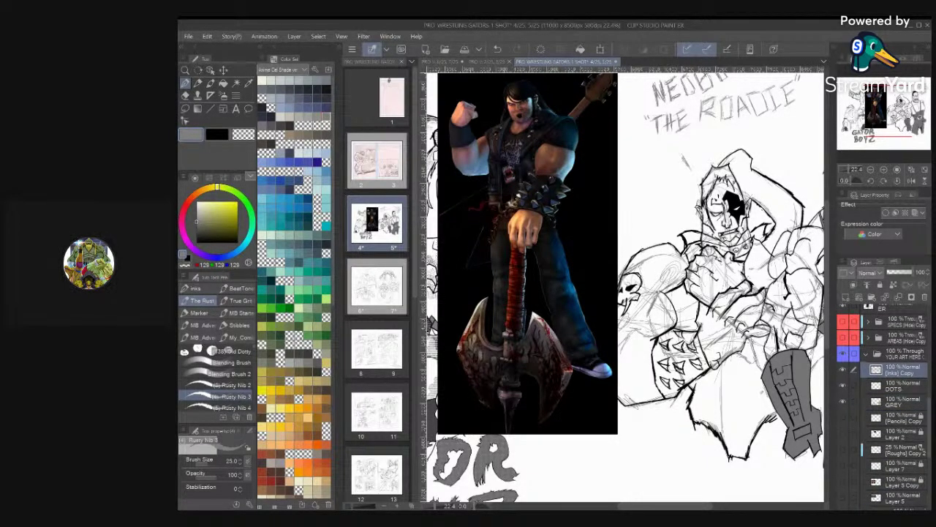
left_click(226, 133)
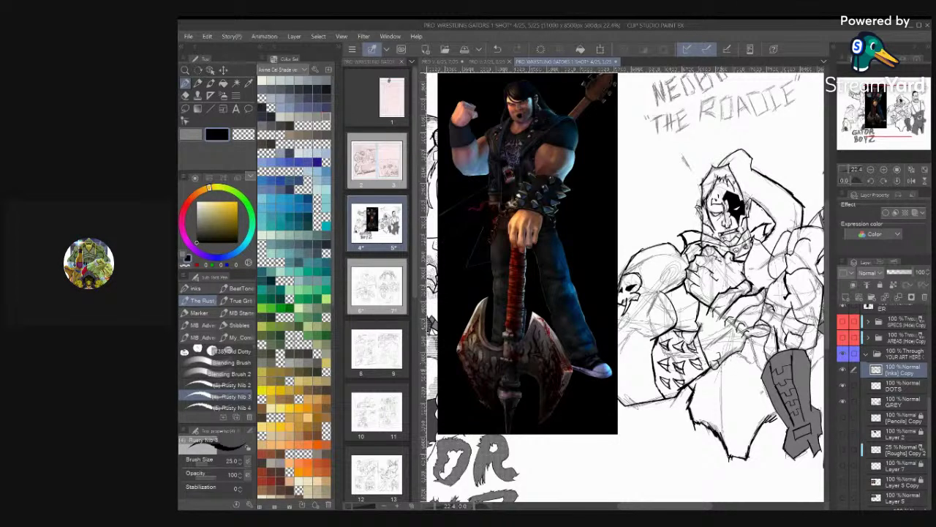
left_click_drag(721, 364, 724, 409)
mouse_move(724, 406)
left_mouse_down()
mouse_move(679, 410)
mouse_move(685, 390)
mouse_move(681, 397)
left_mouse_up()
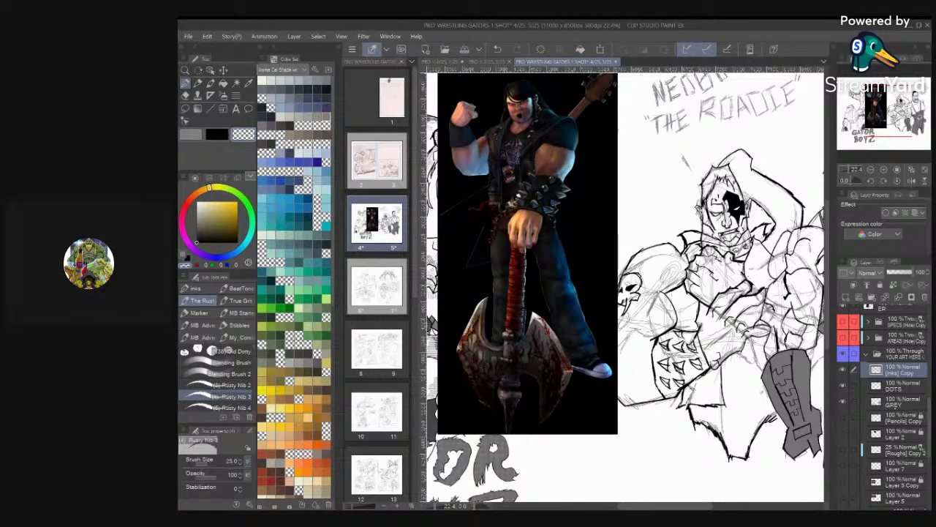
Hide the OPPS rough sketch folder and delete the round stud from the hooded wrestler's collar using a lasso selection
scroll(892, 438, "down", 10)
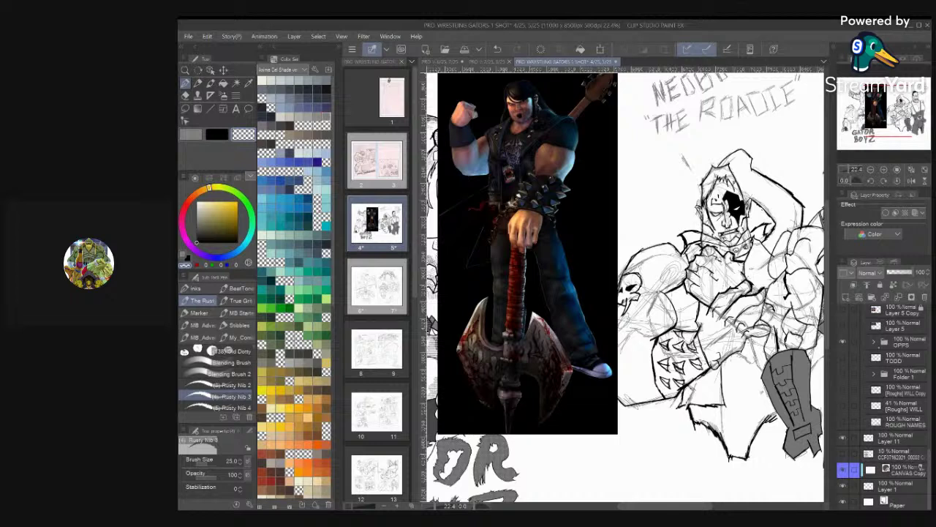
left_click(843, 341)
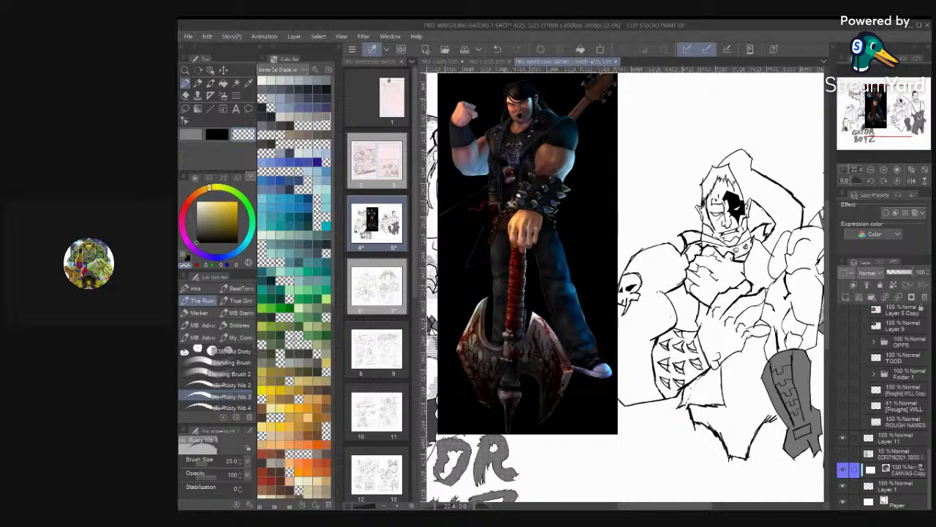
scroll(788, 220, "up", 2)
scroll(625, 263, "up", 1)
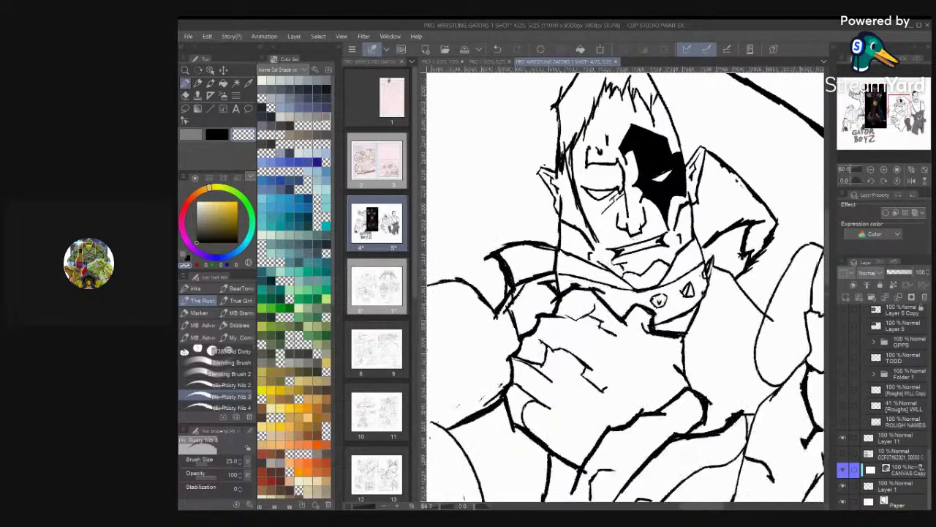
key("m")
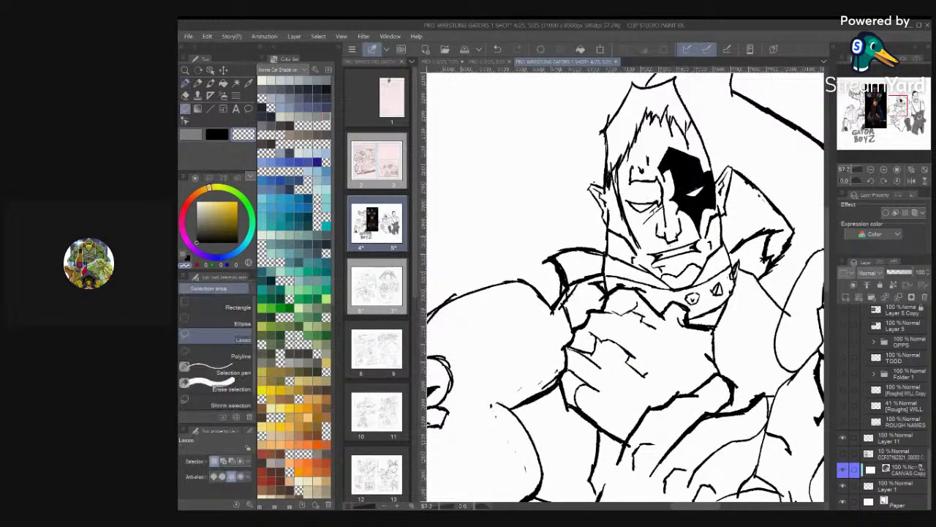
left_click_drag(688, 295, 699, 306)
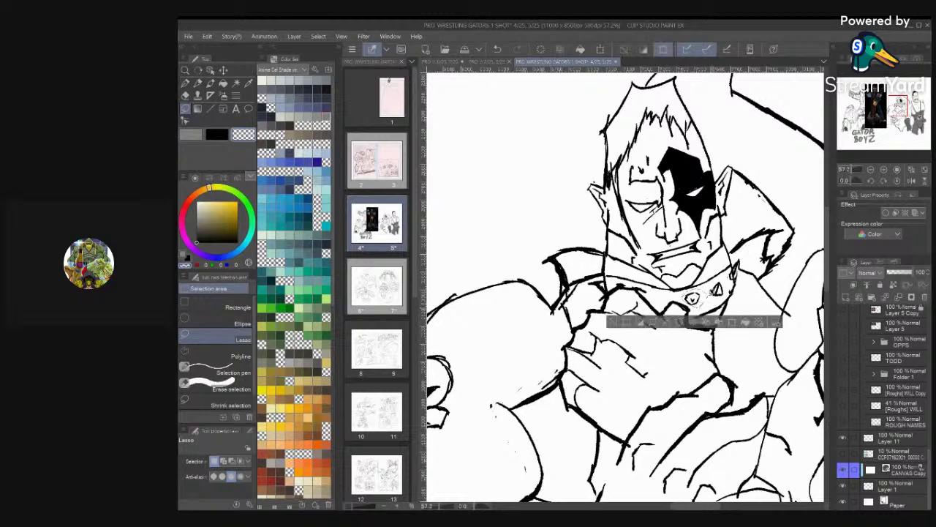
key("Delete")
key("ctrl+d")
key("p")
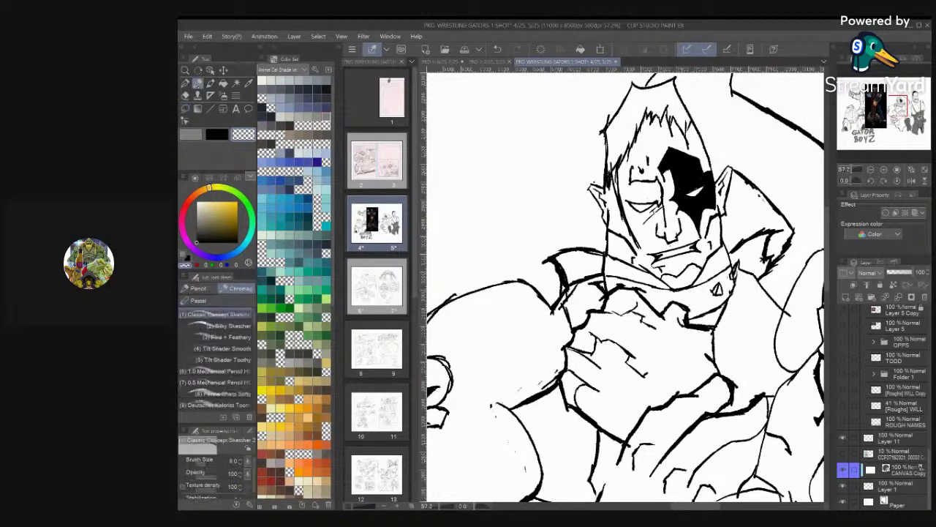
Ink a row of faceted pyramid studs along the hooded wrestler's collar, using the rocker's spiked wristband as reference
scroll(790, 271, "down", 6)
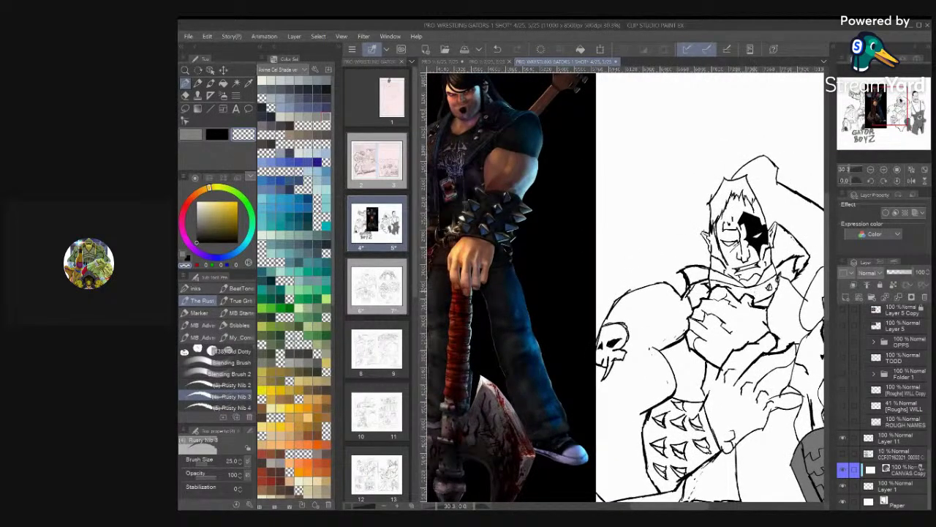
key("c")
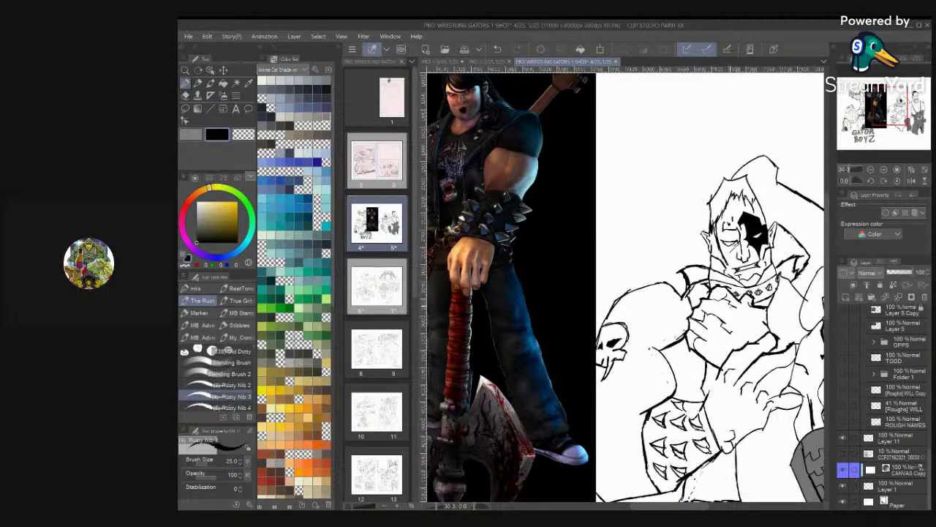
scroll(775, 241, "down", 3)
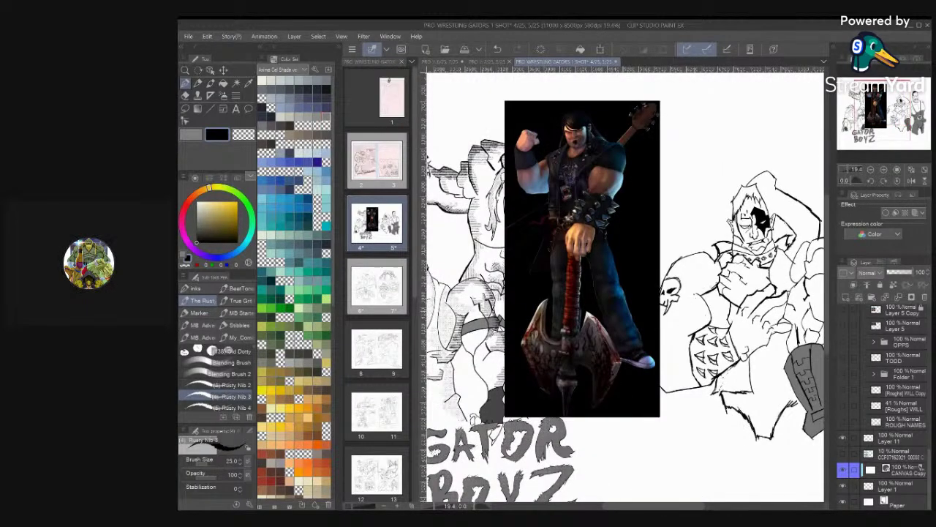
scroll(804, 212, "up", 1)
scroll(756, 250, "up", 6)
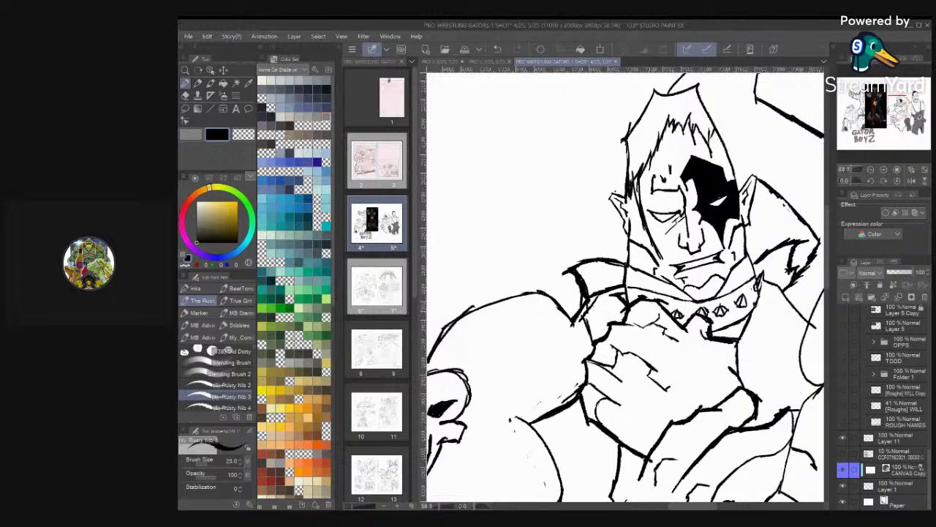
Try filling the hooded wrestler's studded collar with dark grey (RGB 63, 63, 63), leaving the studs white, and undo the fill
left_click(223, 83)
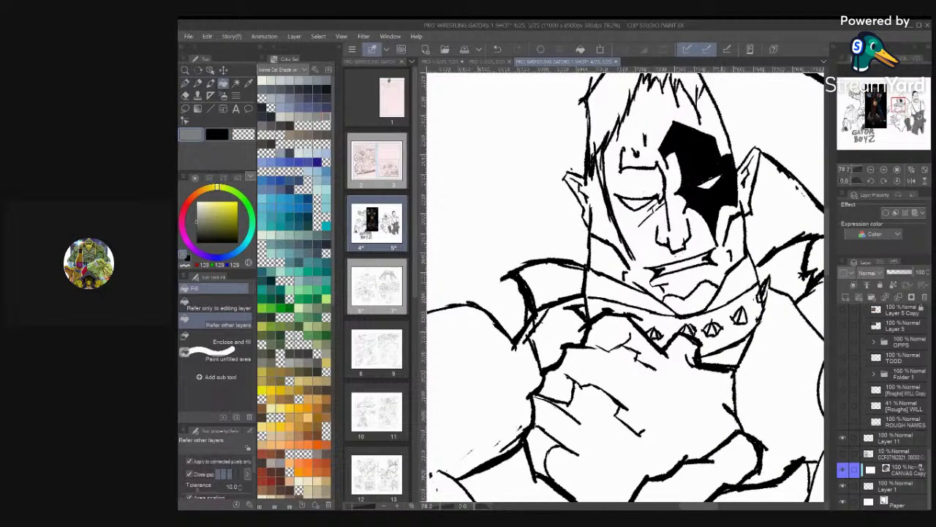
left_click(218, 135)
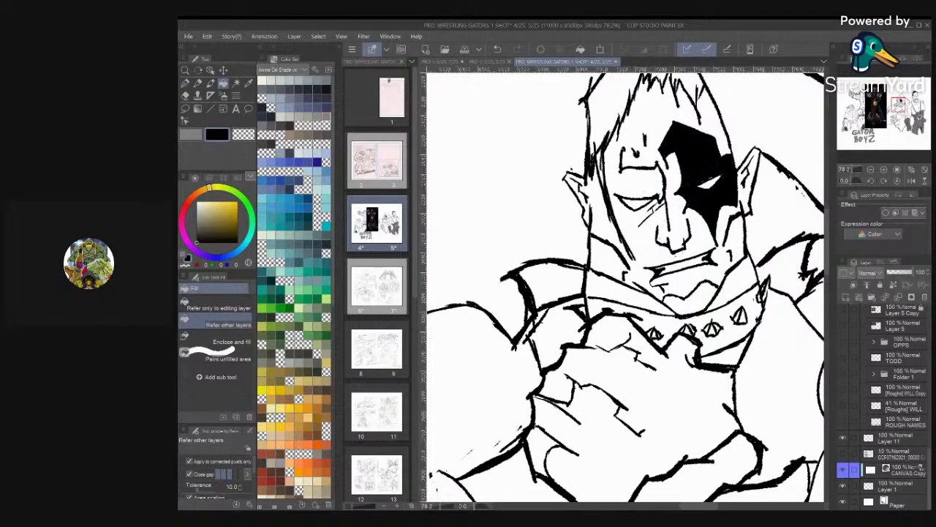
left_click(198, 232)
left_click(196, 233)
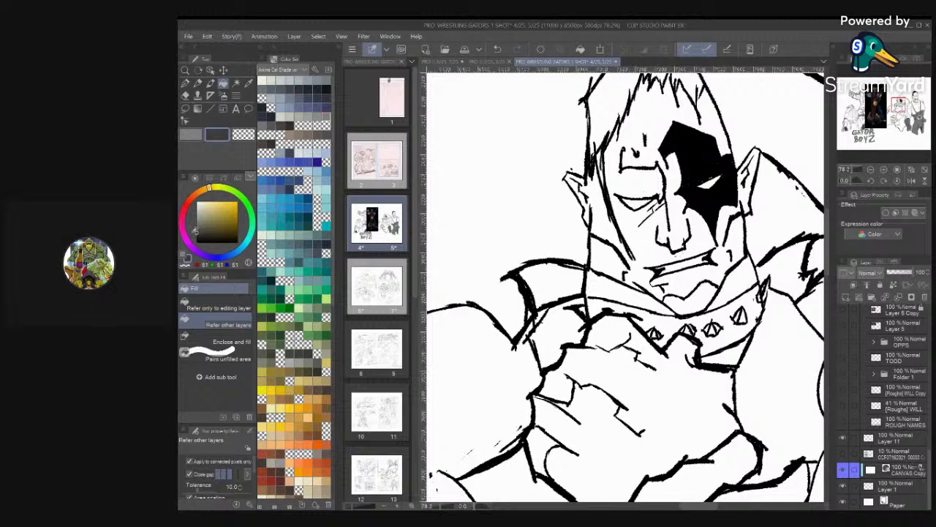
left_click(750, 293)
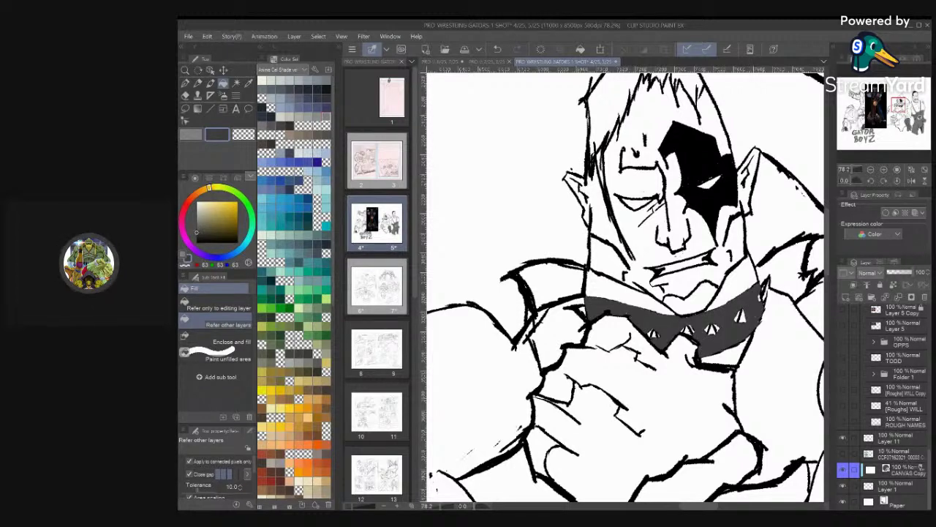
key("ctrl+z")
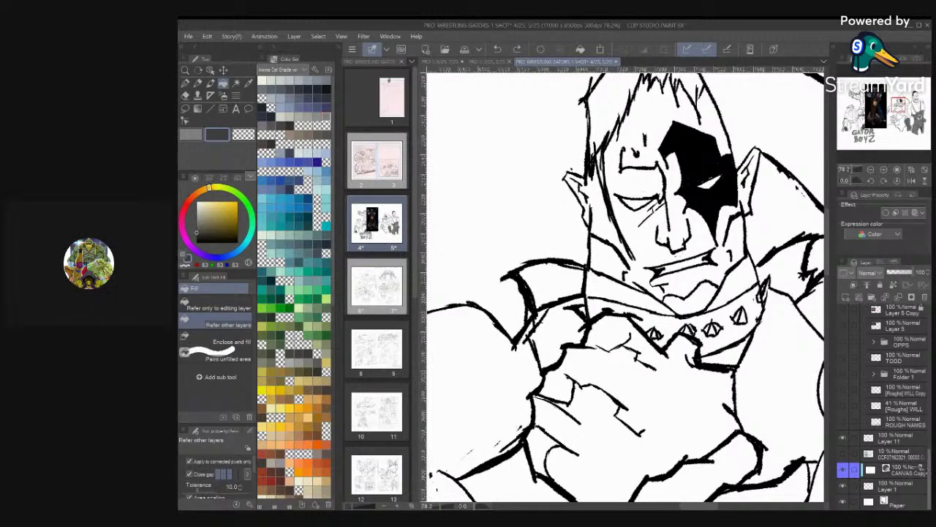
On the DOTS layer, fill the hooded wrestler's studded collar with dark grey (RGB 63, 63, 63), leaving the studs white
scroll(885, 406, "up", 8)
left_click(903, 422)
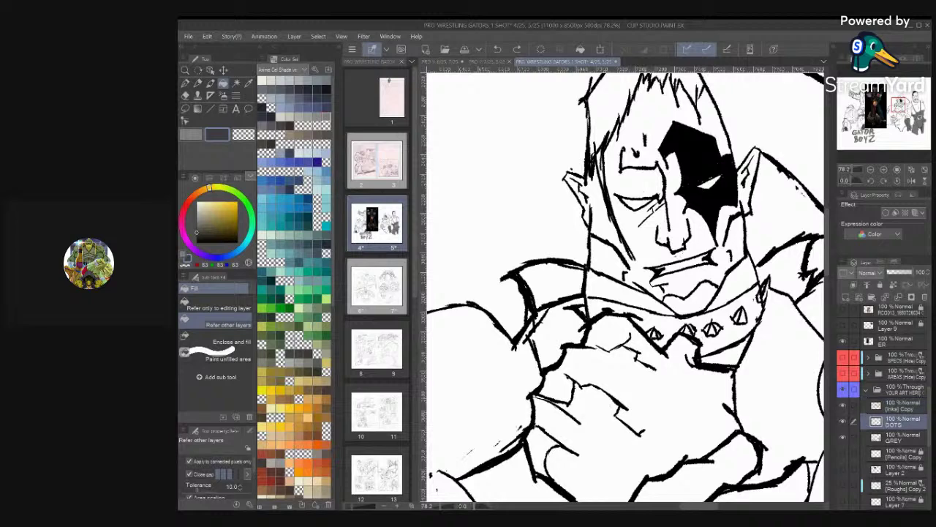
left_click(730, 331)
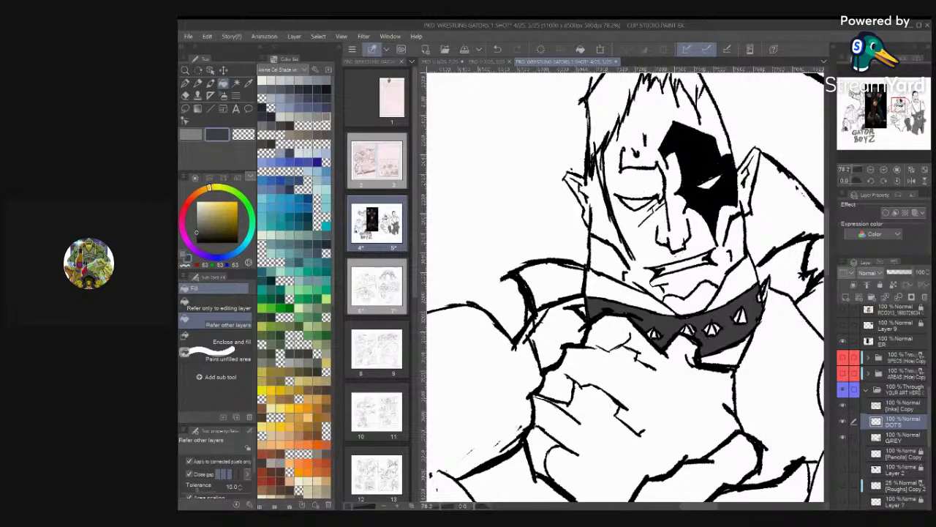
scroll(754, 410, "down", 3)
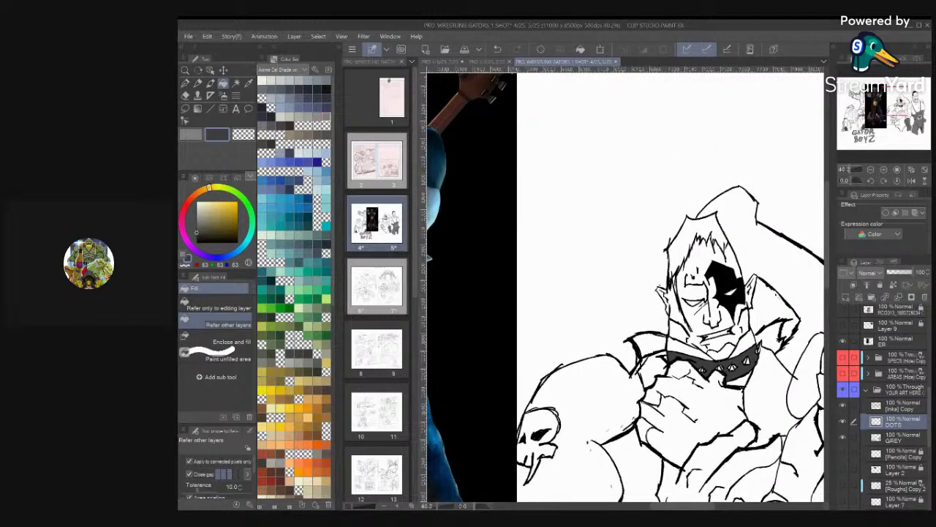
key("ctrl+0")
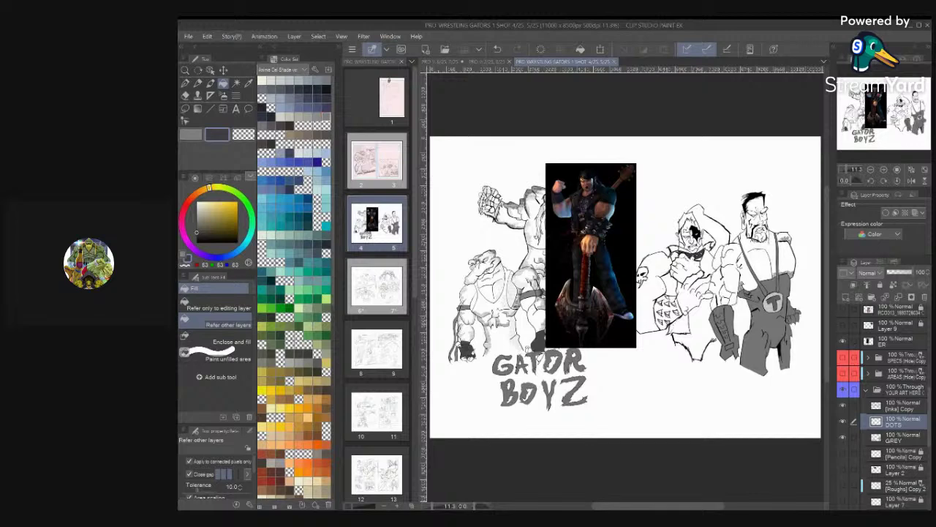
Fill the hooded wrestler's front hair and the long shape trailing behind his head with the same dark grey
scroll(751, 208, "up", 4)
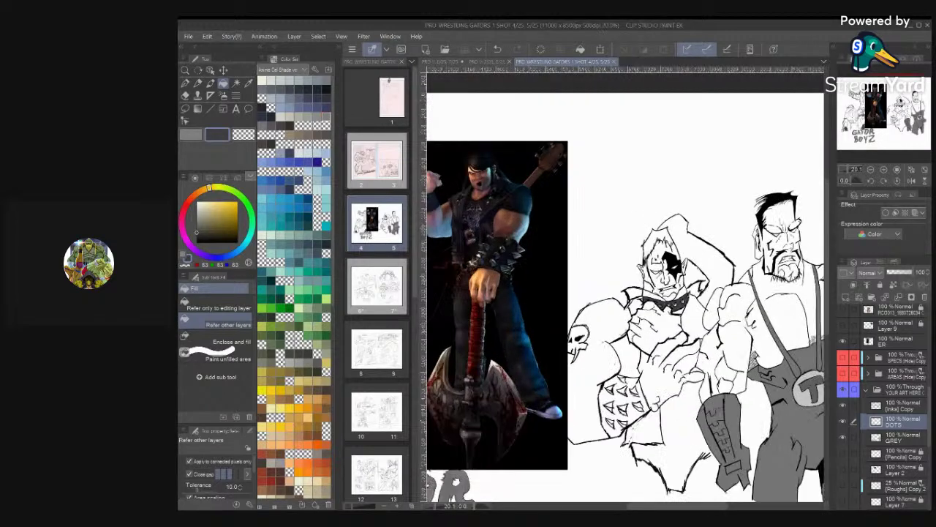
scroll(768, 330, "down", 1)
left_click(709, 250)
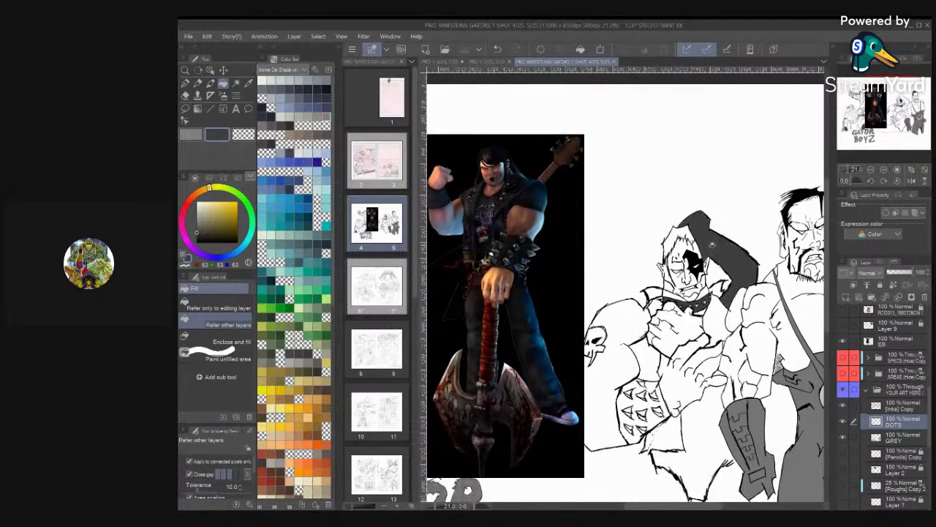
left_click(680, 232)
scroll(724, 212, "down", 2)
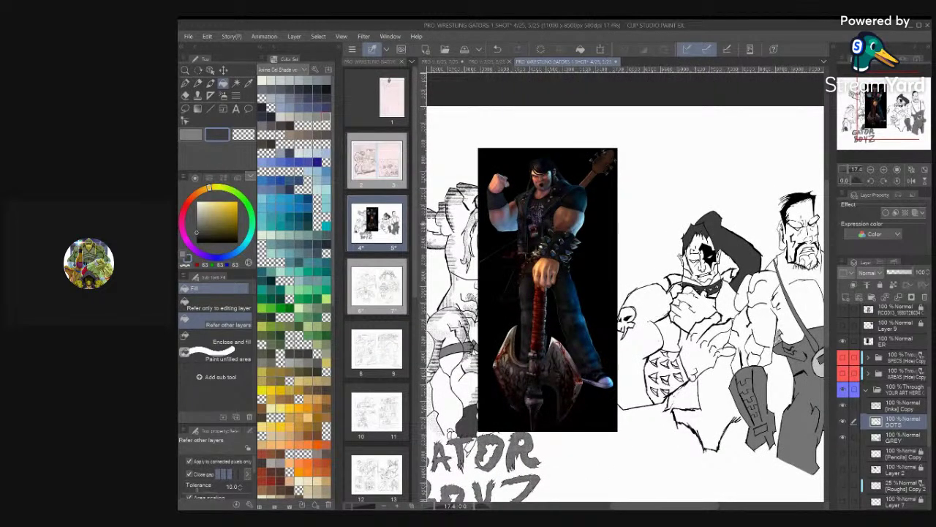
scroll(673, 201, "down", 2)
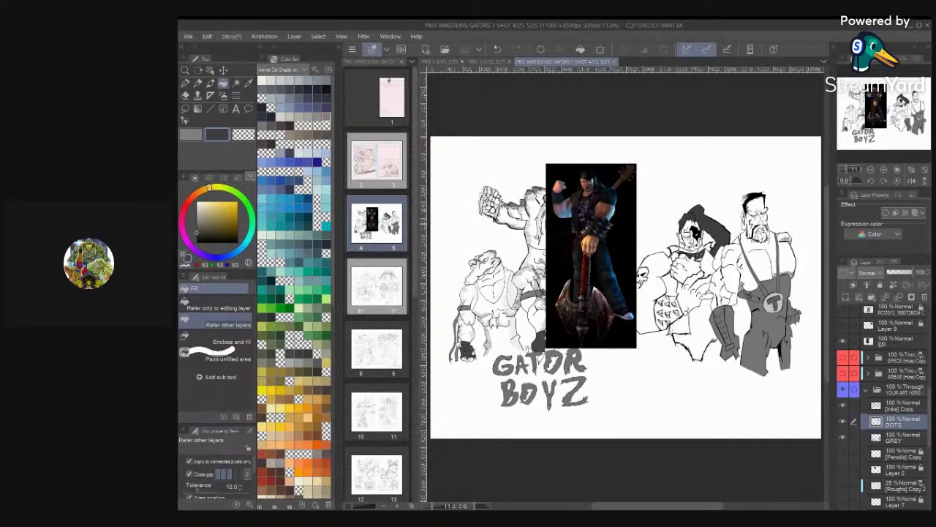
scroll(693, 227, "up", 8)
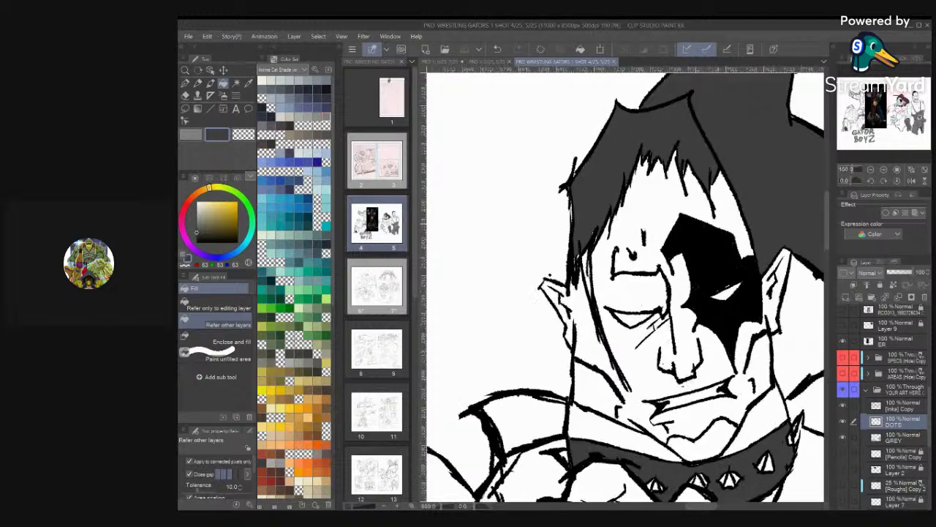
scroll(783, 337, "down", 1)
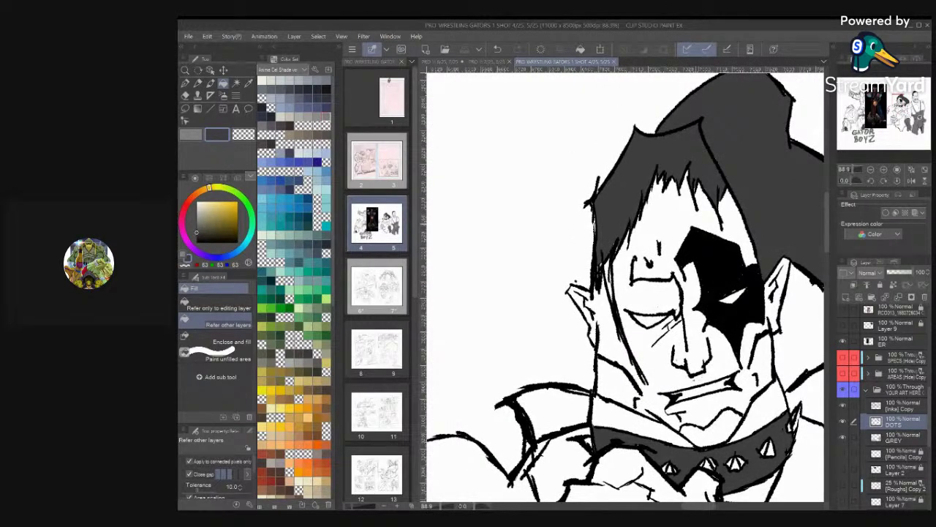
Ink crease lines in black along the bridge of the hooded wrestler's nose with Rusty Nib 3 at size 25
key("p")
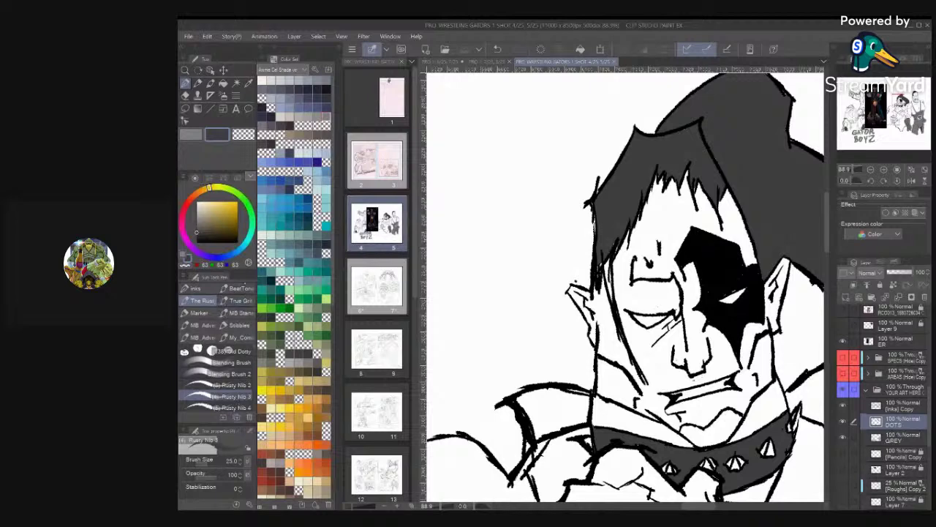
left_click(196, 242)
scroll(803, 412, "up", 3)
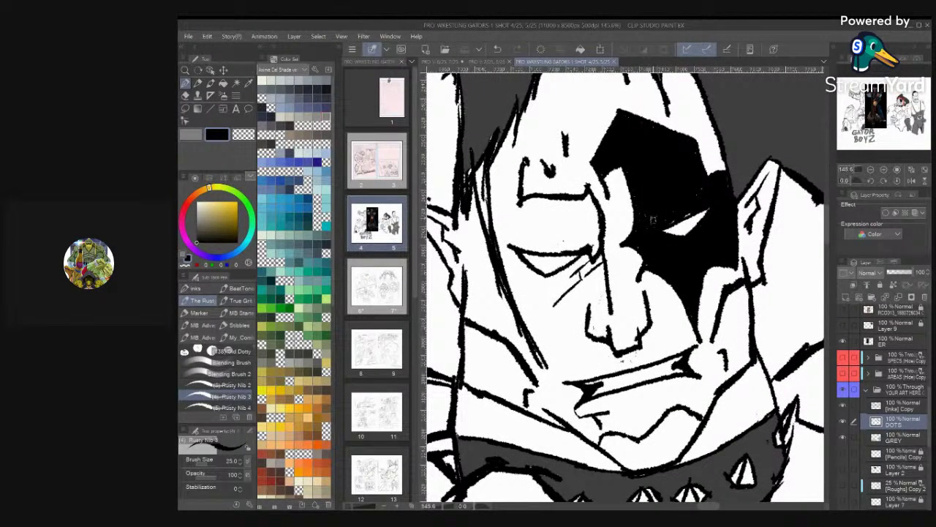
mouse_move(632, 235)
left_mouse_down()
mouse_move(619, 244)
mouse_move(613, 223)
mouse_move(623, 186)
left_mouse_up()
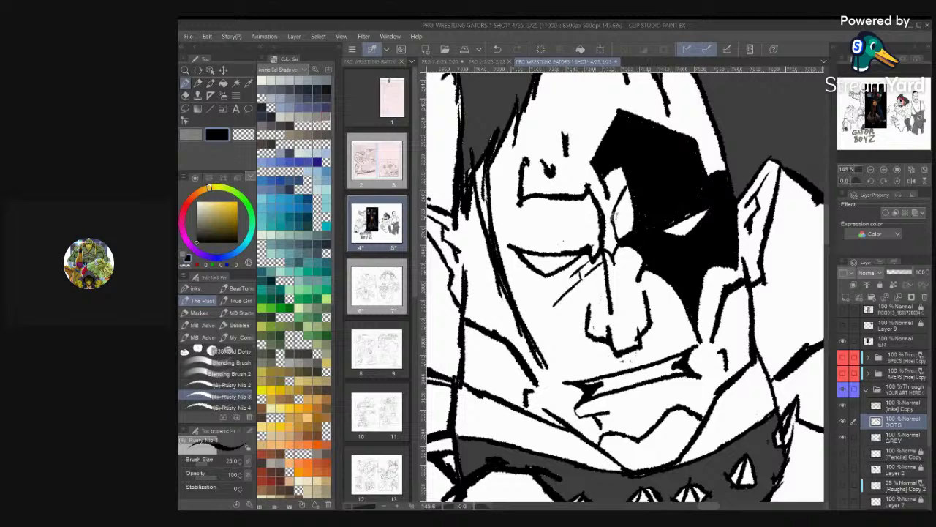
left_click_drag(605, 214, 609, 239)
mouse_move(609, 205)
left_mouse_down()
mouse_move(610, 230)
mouse_move(609, 220)
mouse_move(663, 288)
left_mouse_up()
scroll(610, 221, "down", 2)
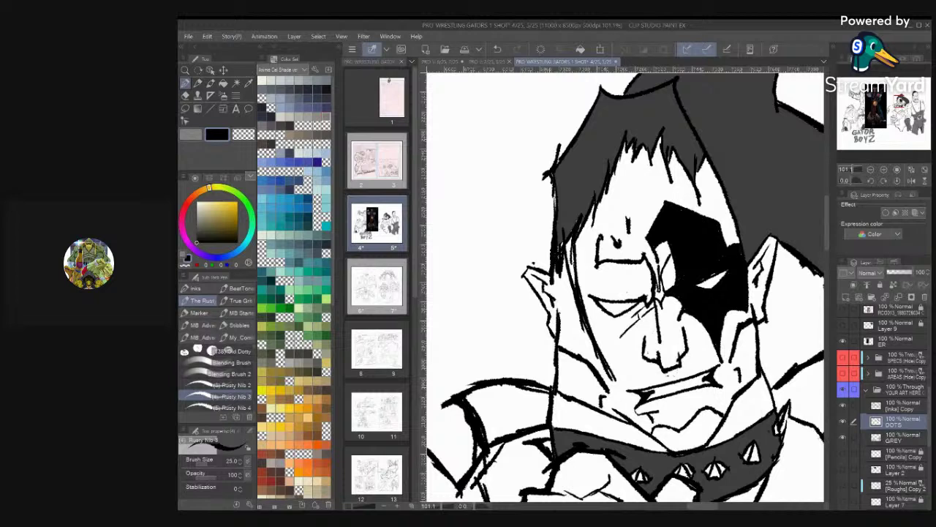
Ink wrinkle lines with short side ticks up the hooded wrestler's forehead from between the brows
left_click_drag(649, 266, 638, 198)
left_click_drag(641, 238, 640, 181)
left_click_drag(640, 192, 633, 197)
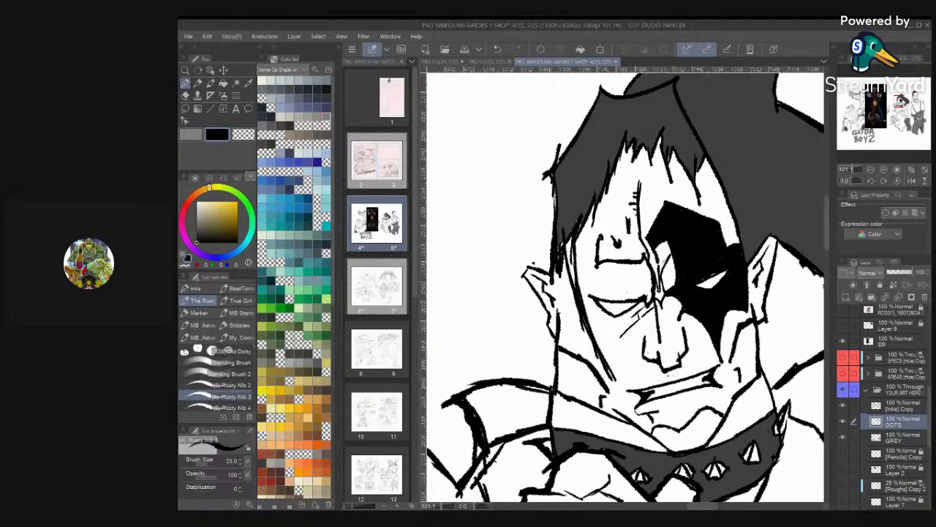
left_click_drag(665, 267, 664, 186)
scroll(664, 186, "down", 2)
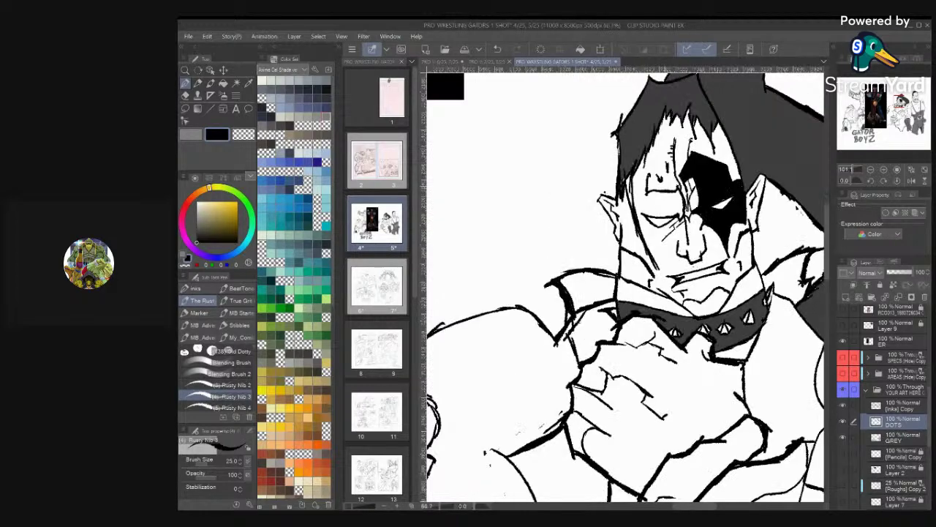
Save the comic spread
scroll(725, 124, "down", 3)
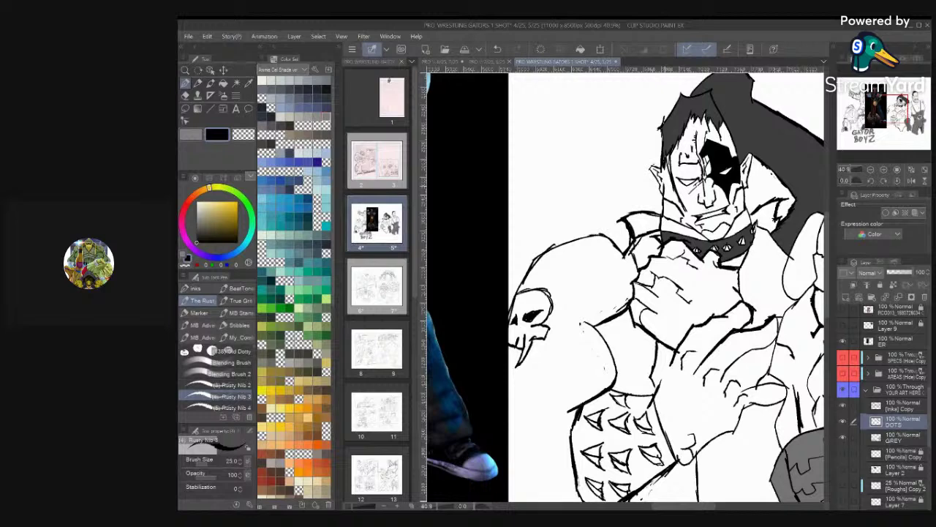
scroll(752, 229, "down", 3)
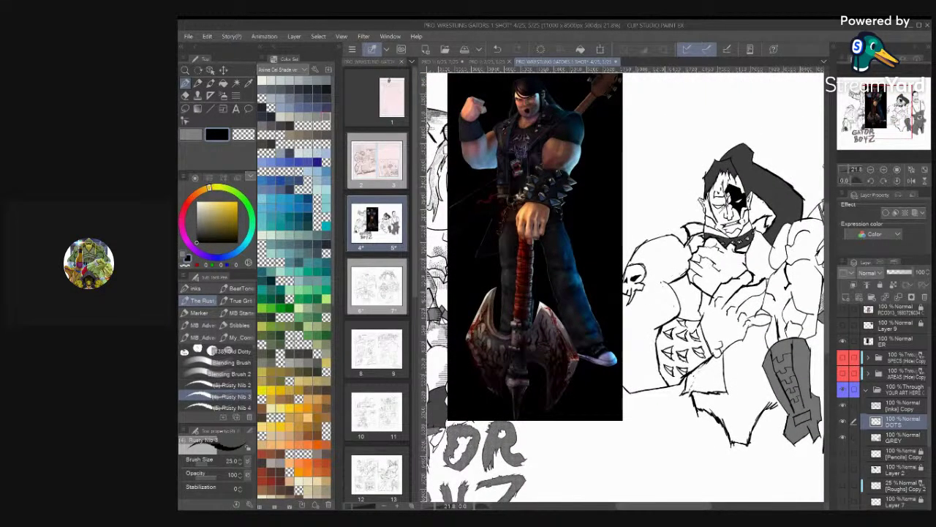
key("ctrl+s")
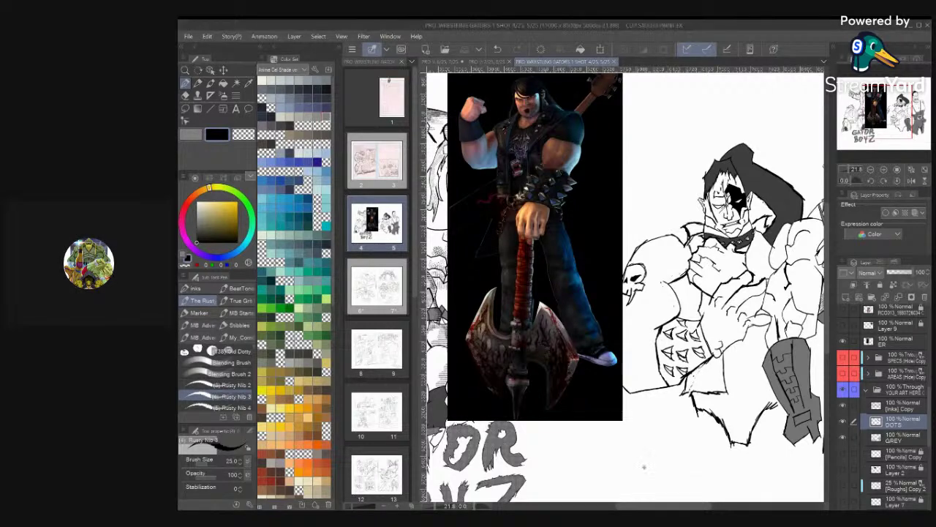
Ink black muscle contour lines on the hooded wrestler's shoulder above the skull tattoo
scroll(761, 353, "down", 2)
scroll(797, 344, "down", 1)
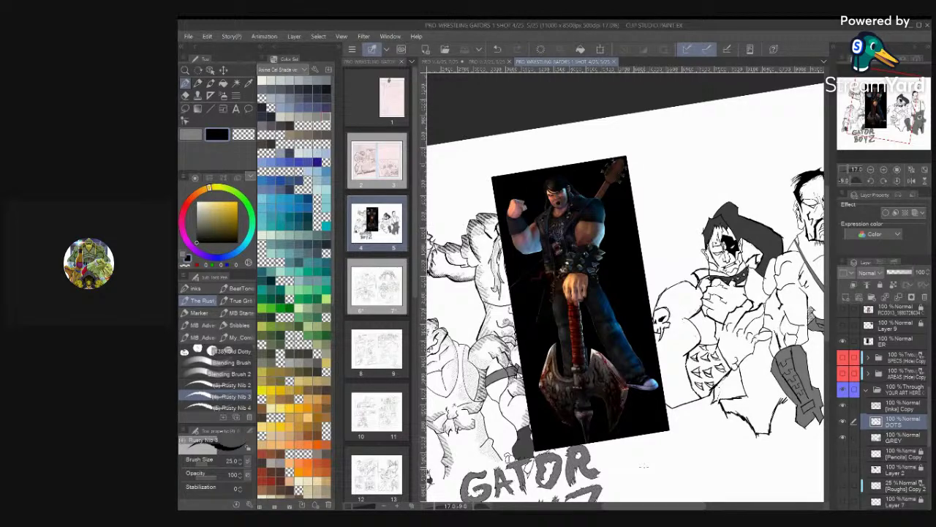
left_click_drag(644, 466, 662, 309)
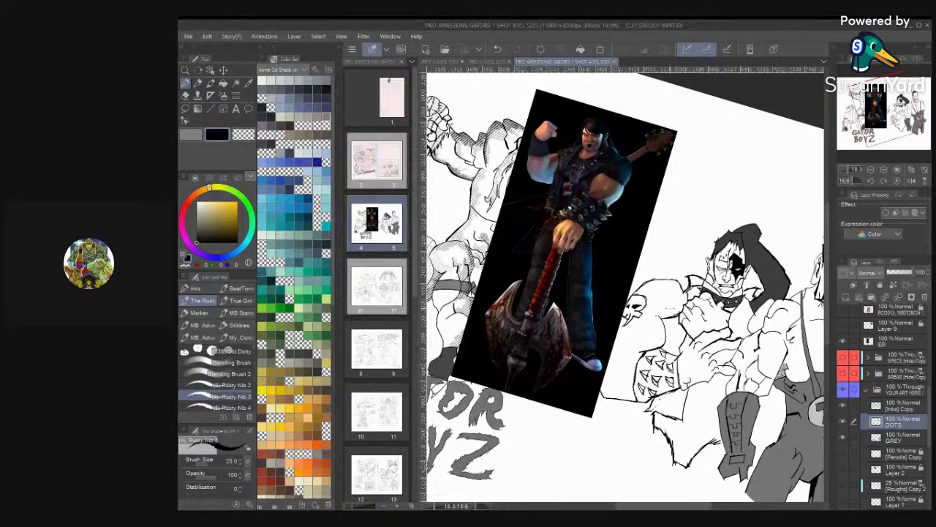
left_click(671, 299)
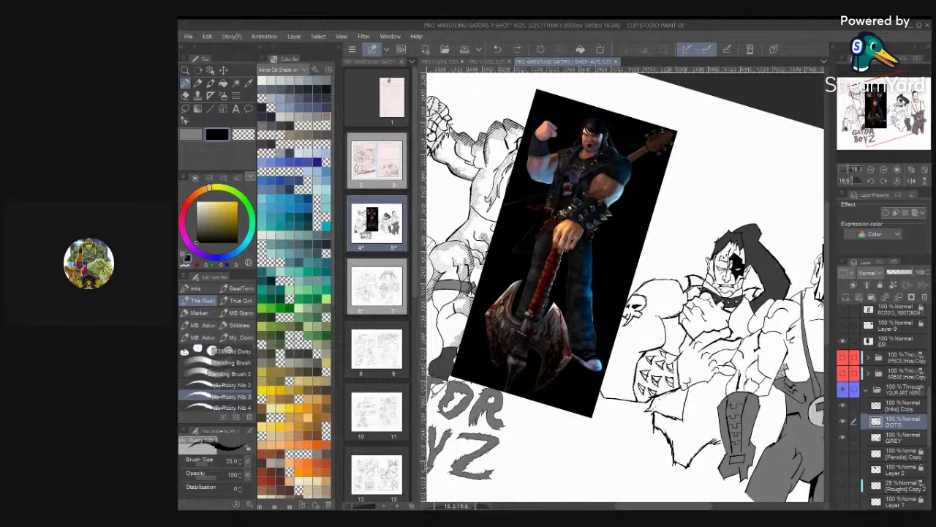
left_click_drag(671, 308, 632, 269)
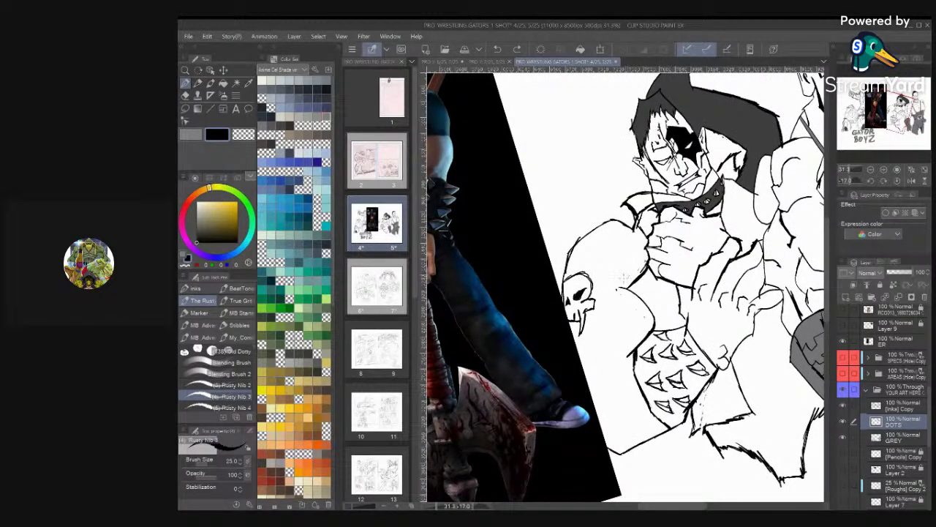
left_click_drag(626, 280, 625, 235)
left_click_drag(617, 235, 624, 286)
Ink the outer edge of the hooded wrestler's arm beside the spiked wristband in black
left_click_drag(669, 373, 684, 230)
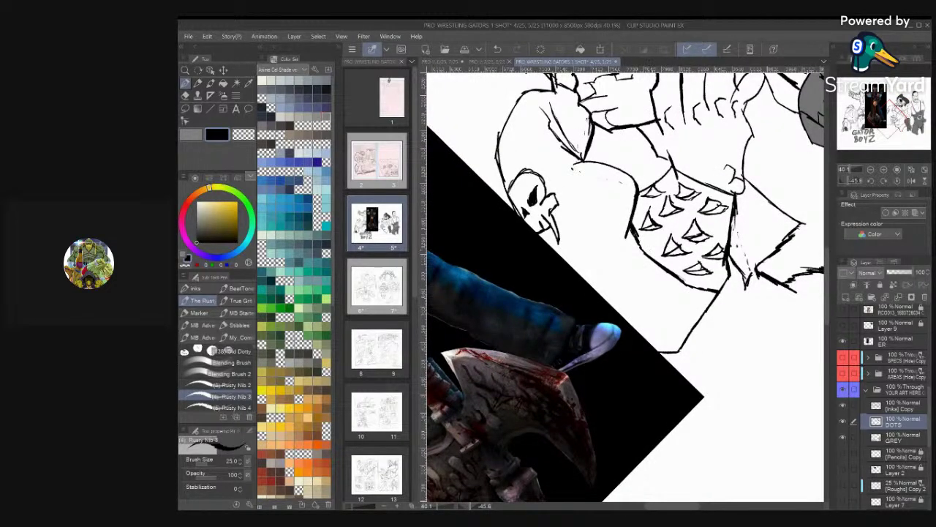
left_click_drag(629, 231, 635, 258)
mouse_move(632, 265)
left_mouse_down()
mouse_move(644, 342)
mouse_move(633, 234)
left_mouse_up()
scroll(702, 256, "down", 5)
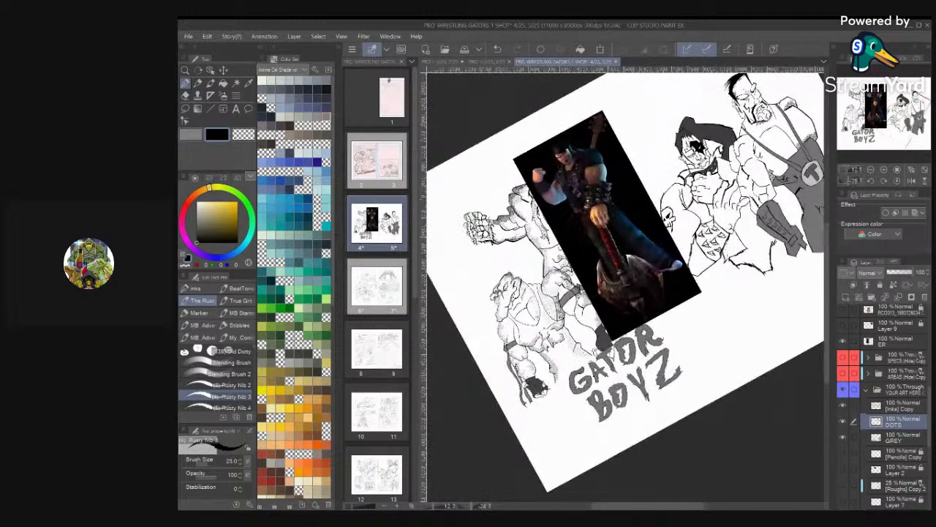
scroll(702, 256, "up", 5)
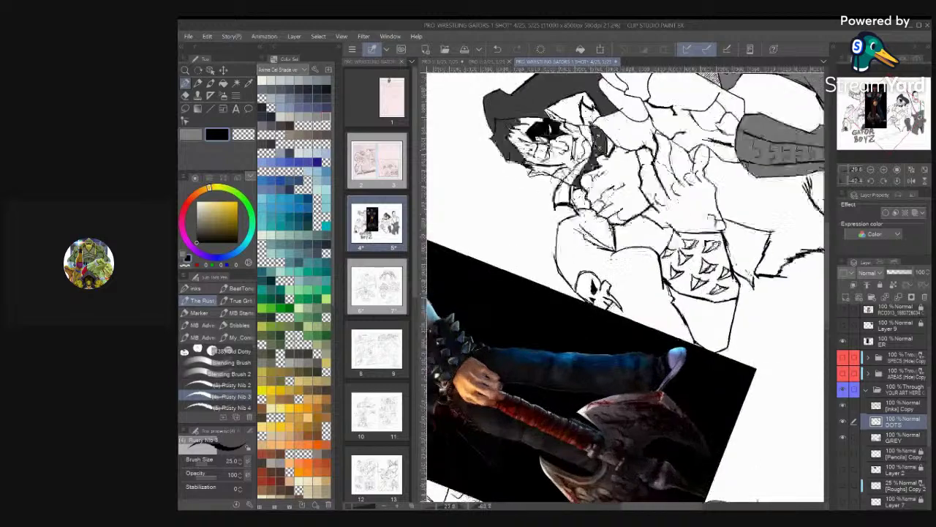
scroll(710, 303, "up", 1)
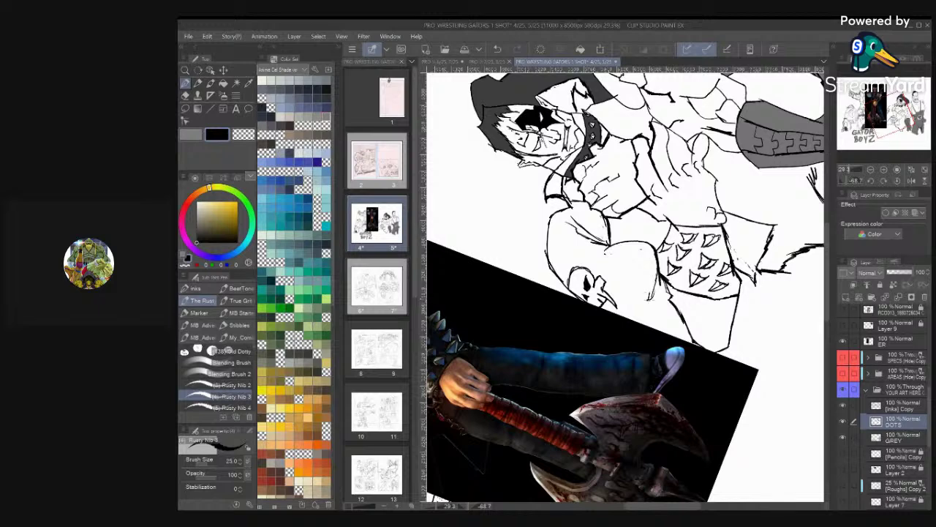
scroll(625, 287, "down", 5)
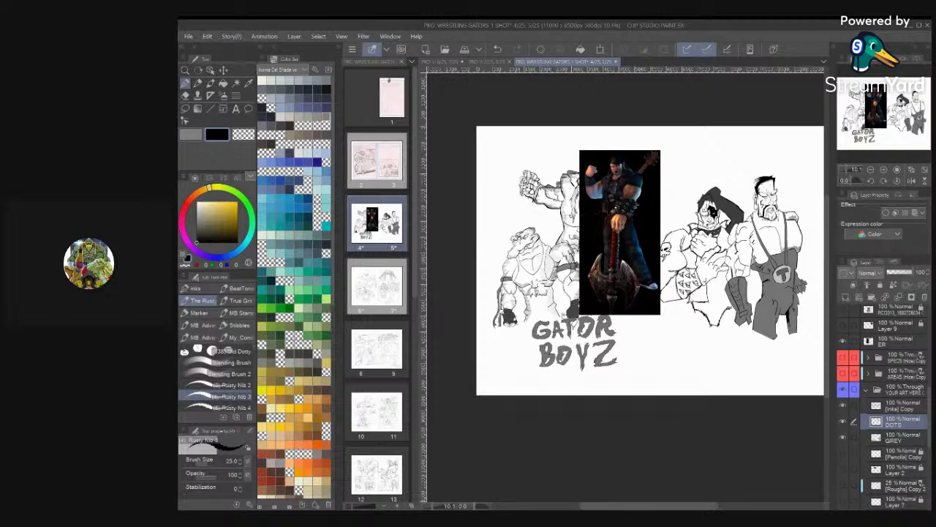
Ink a short black line on the hooded wrestler's neck between the jaw and the studded collar
scroll(779, 242, "up", 3)
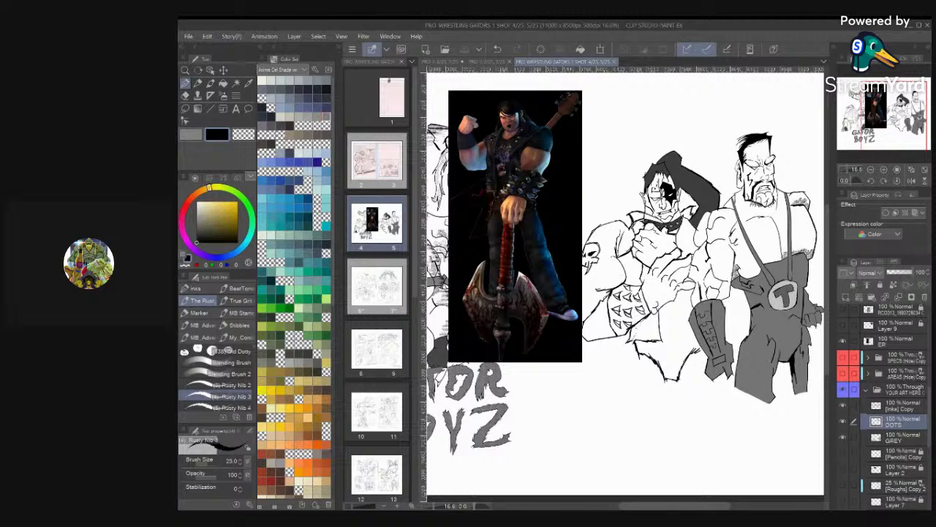
scroll(679, 199, "up", 8)
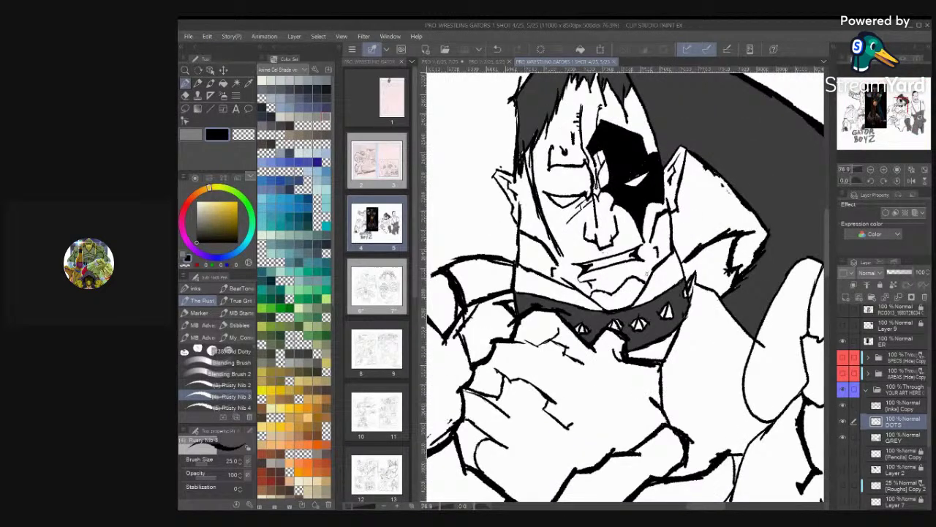
left_click_drag(657, 271, 662, 287)
scroll(691, 256, "down", 8)
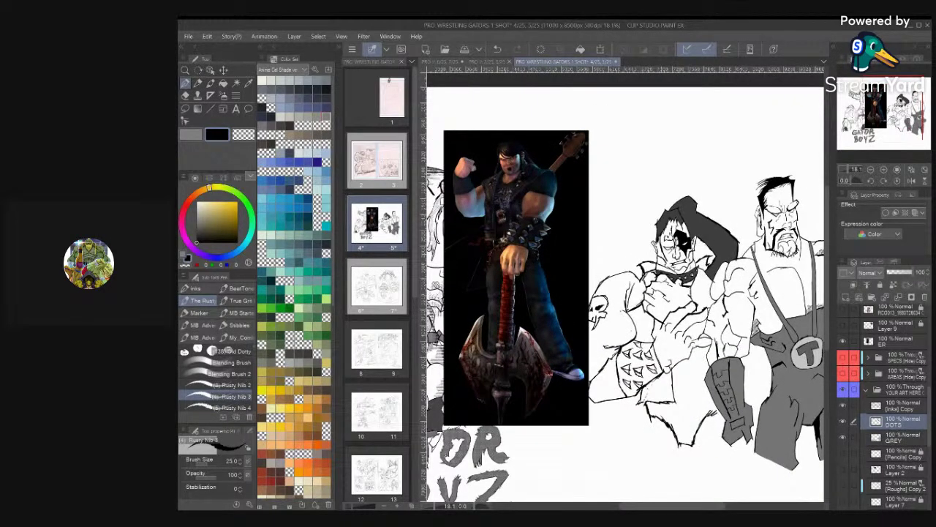
scroll(680, 259, "up", 5)
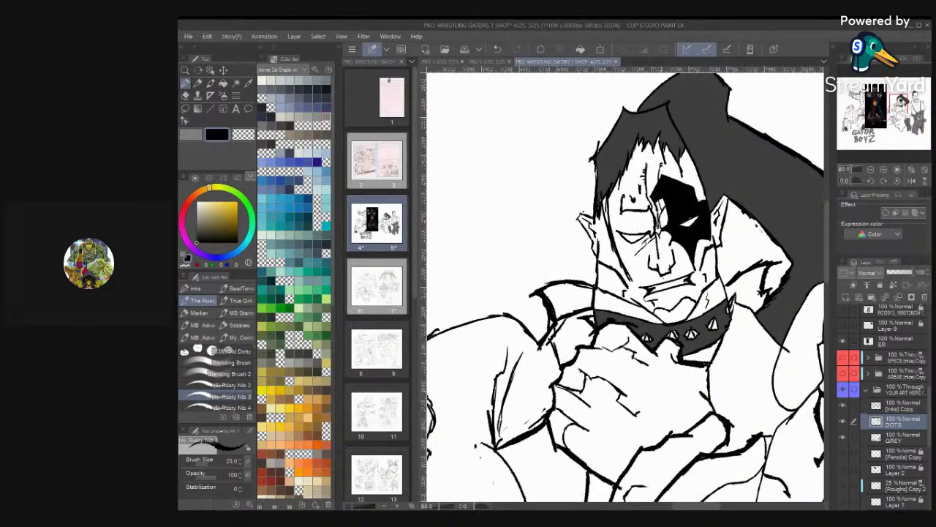
Try filling the hooded wrestler's chin area with black, referring to other layers, and undo the fill
left_click(223, 83)
left_click(678, 308)
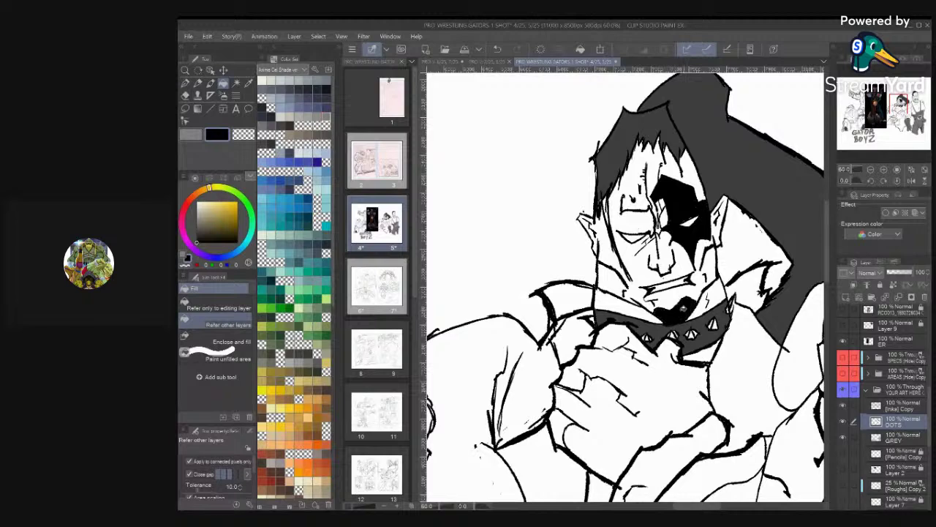
scroll(694, 292, "up", 3)
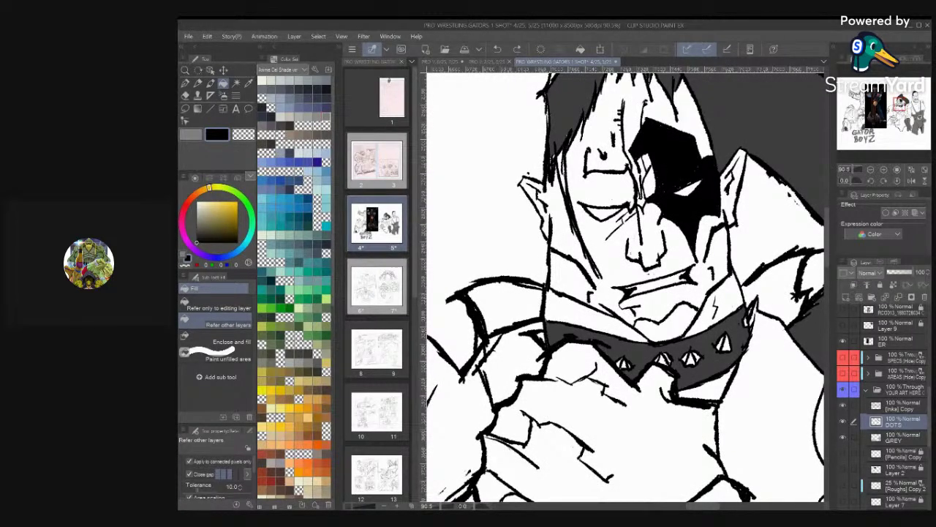
Sample the studded collar's dark grey and fill the patch on the hooded wrestler's chin with it
key("i")
key("x")
left_click(708, 339)
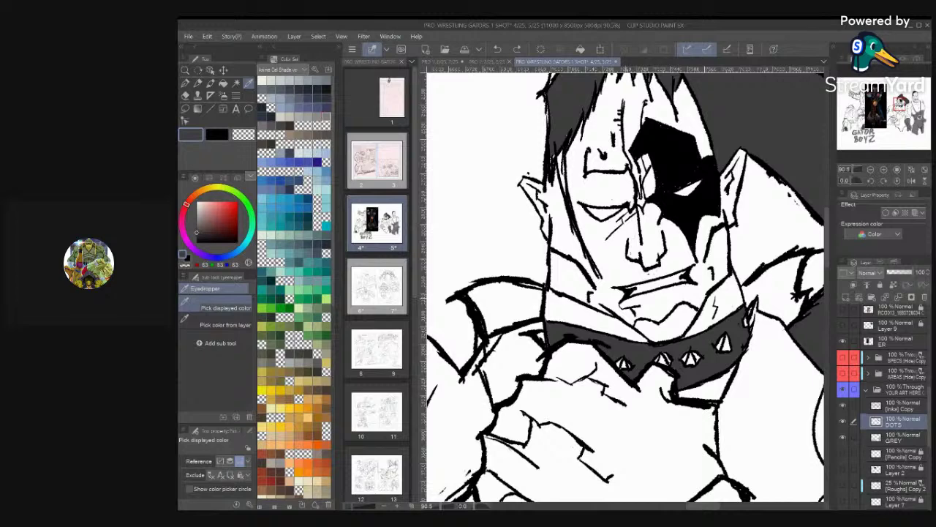
key("g")
left_click(666, 314)
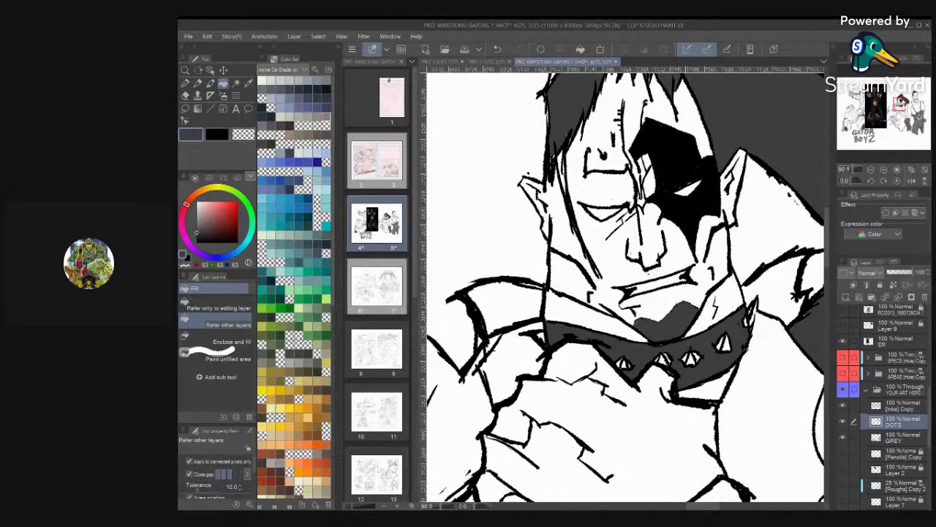
Fill the patch on the hooded wrestler's chin with black
scroll(625, 285, "down", 8)
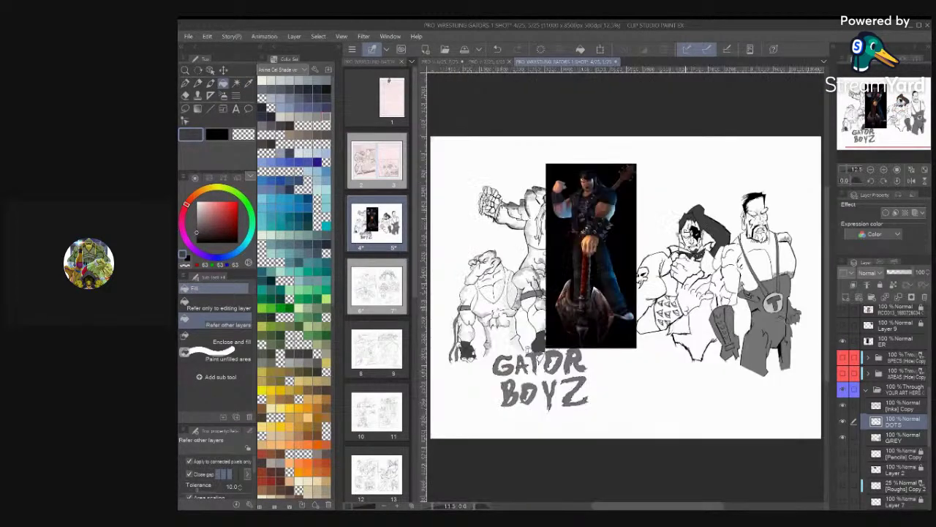
scroll(694, 208, "up", 3)
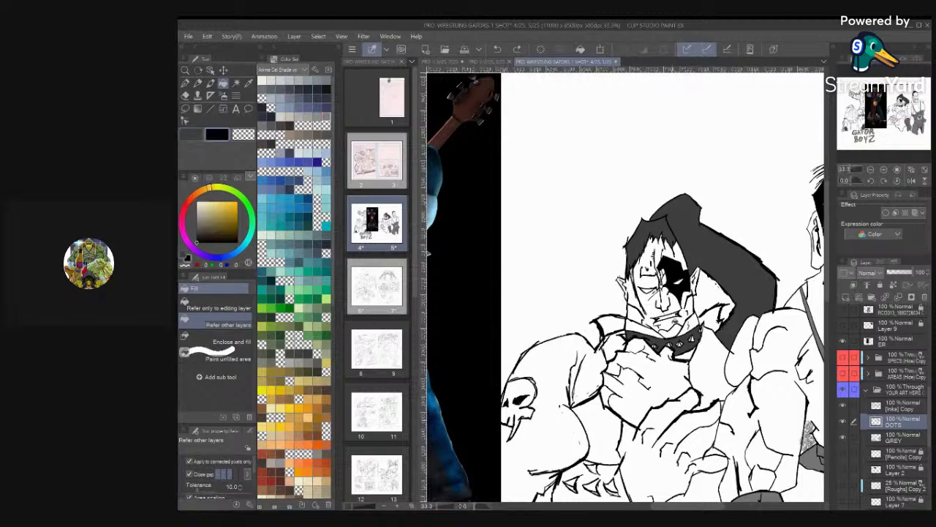
left_click(685, 335)
key("ctrl+0")
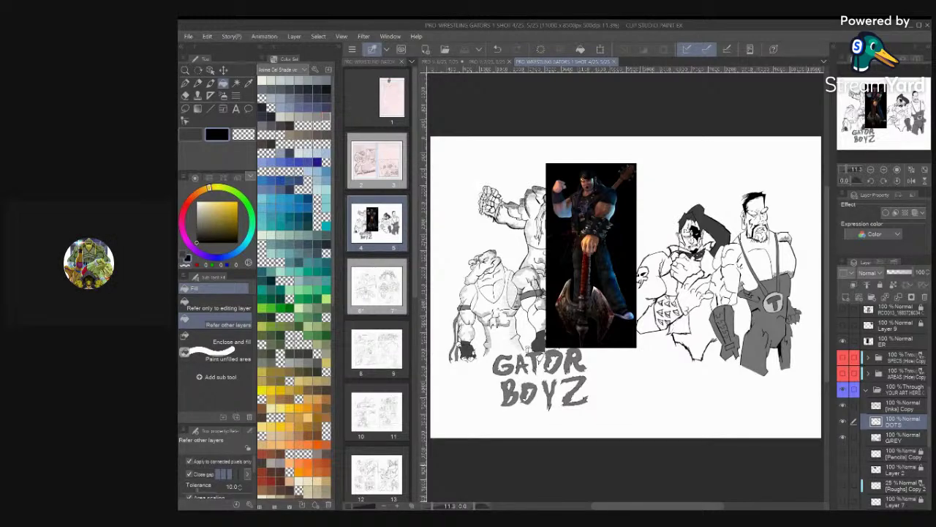
Examine the hooded wrestler at different zoom levels and canvas angles against the reference image
scroll(757, 321, "up", 5)
scroll(790, 219, "up", 1)
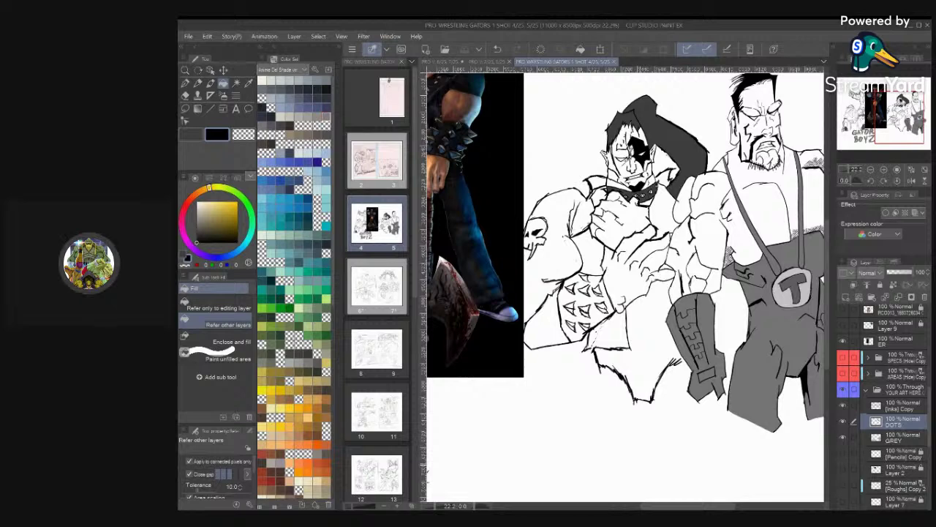
scroll(655, 150, "up", 3)
scroll(622, 285, "down", 1)
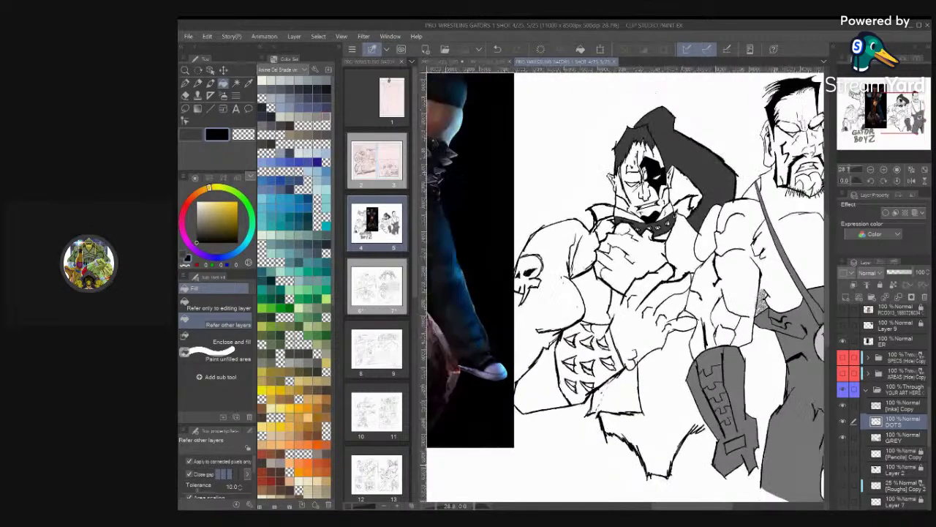
scroll(621, 285, "down", 1)
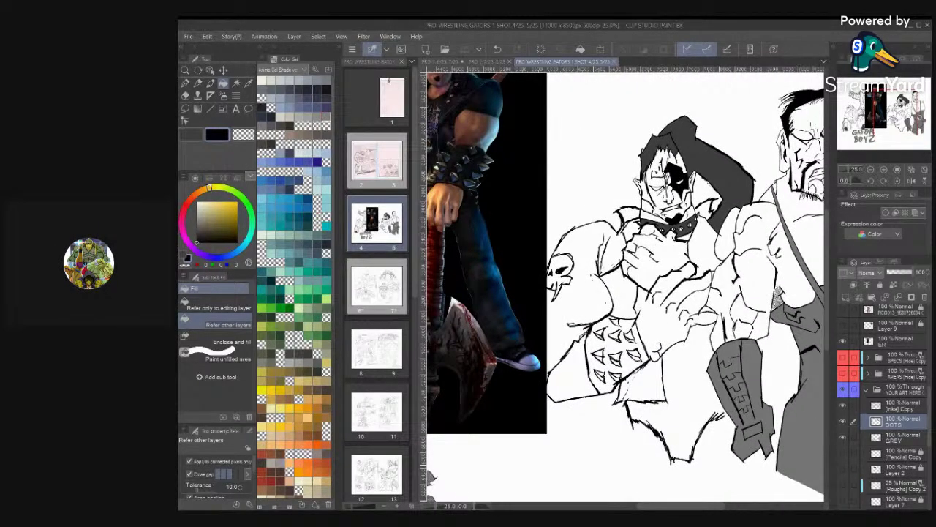
scroll(626, 286, "down", 3)
scroll(626, 285, "up", 2)
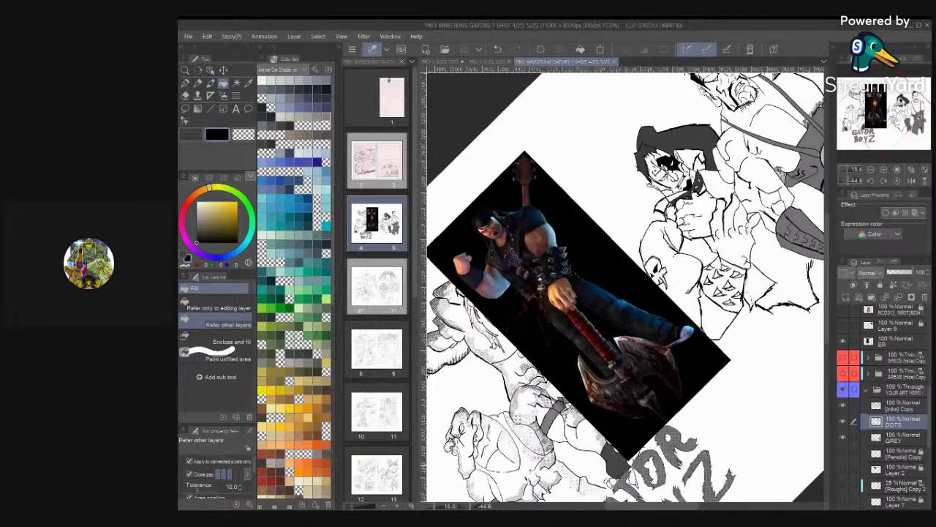
scroll(625, 286, "up", 1)
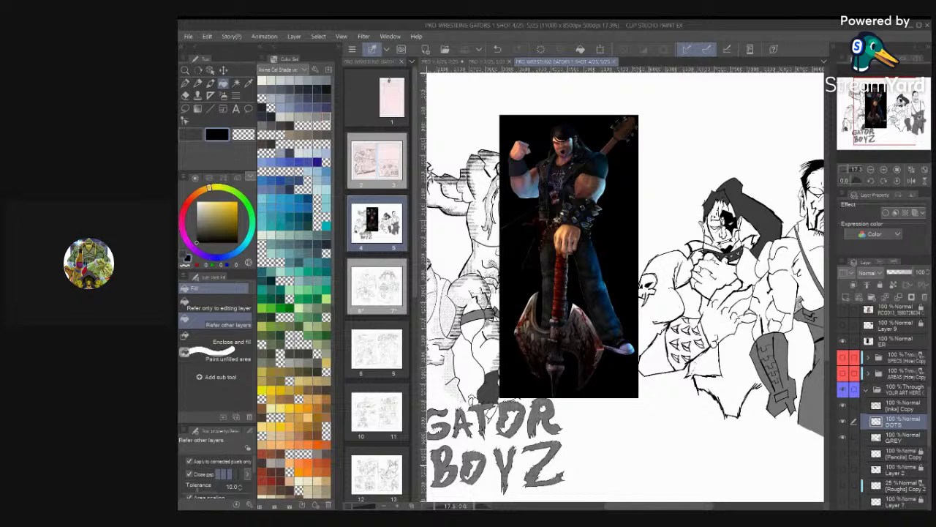
Hide the ER layer holding the reference image of the man with the axe guitar
scroll(920, 403, "down", 4)
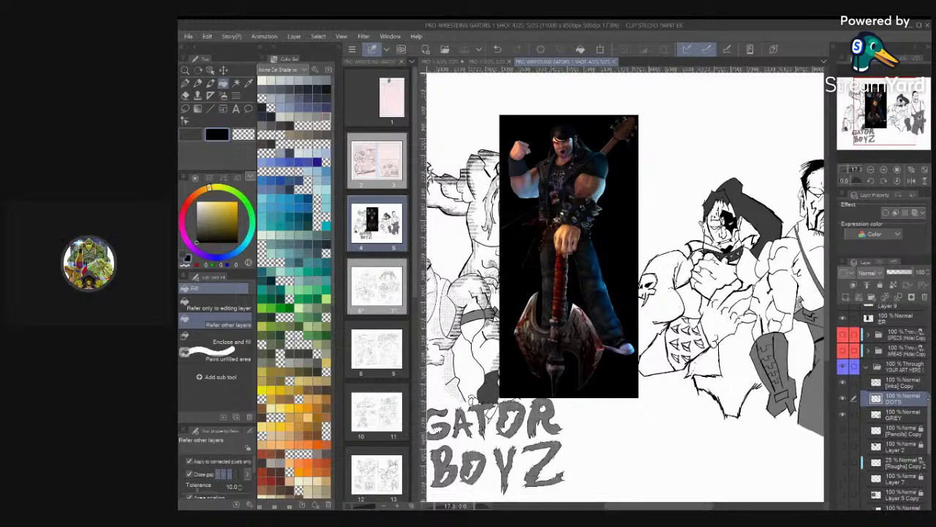
scroll(898, 402, "down", 1)
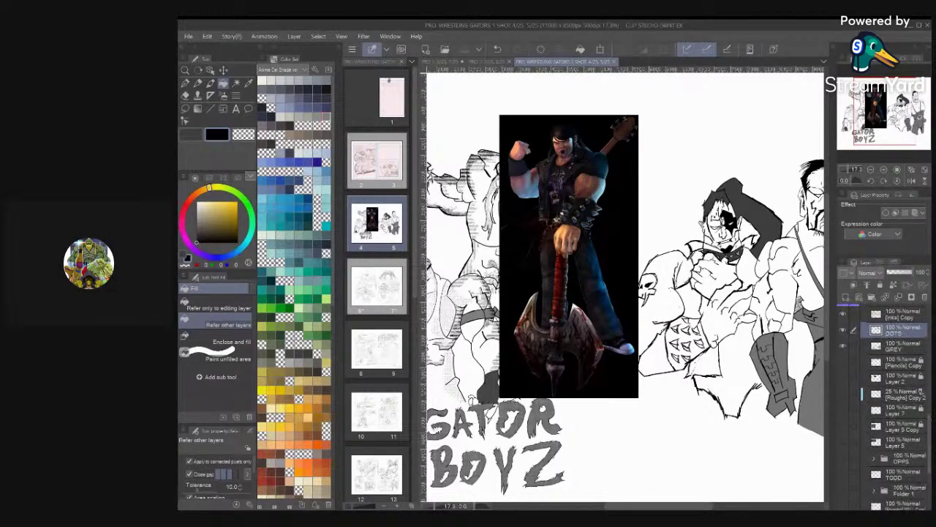
scroll(885, 406, "up", 8)
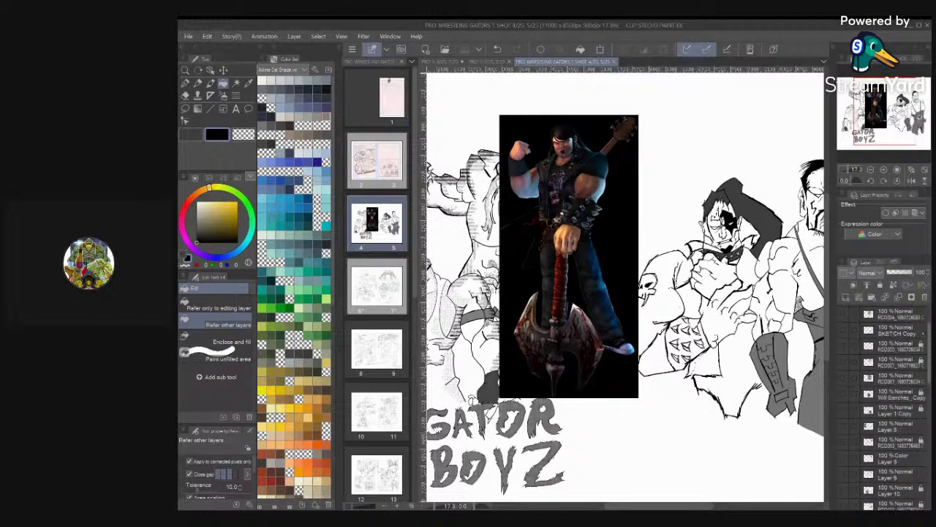
left_click(843, 423)
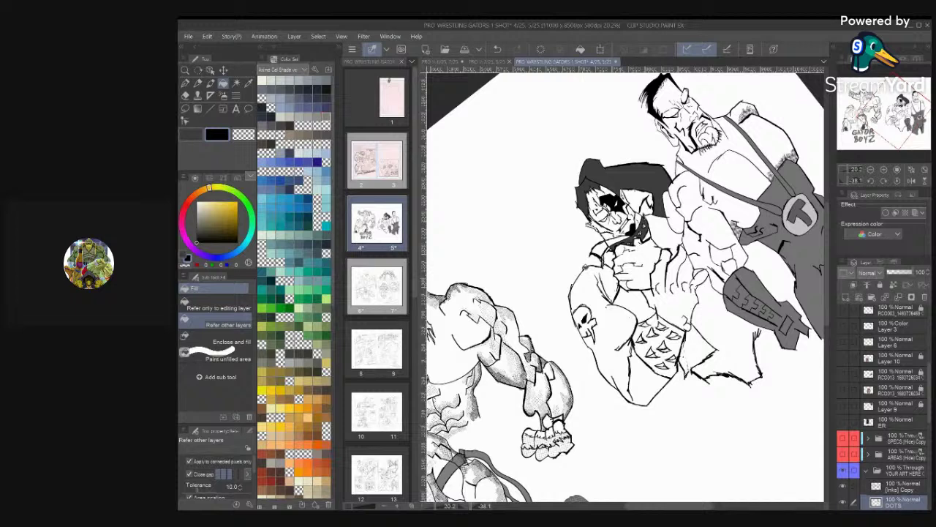
Ink notched black contours along the outer edge of the hooded wrestler's tattooed arm on the [Inks] Copy layer with Rusty Nib 3
key("p")
left_click(185, 83)
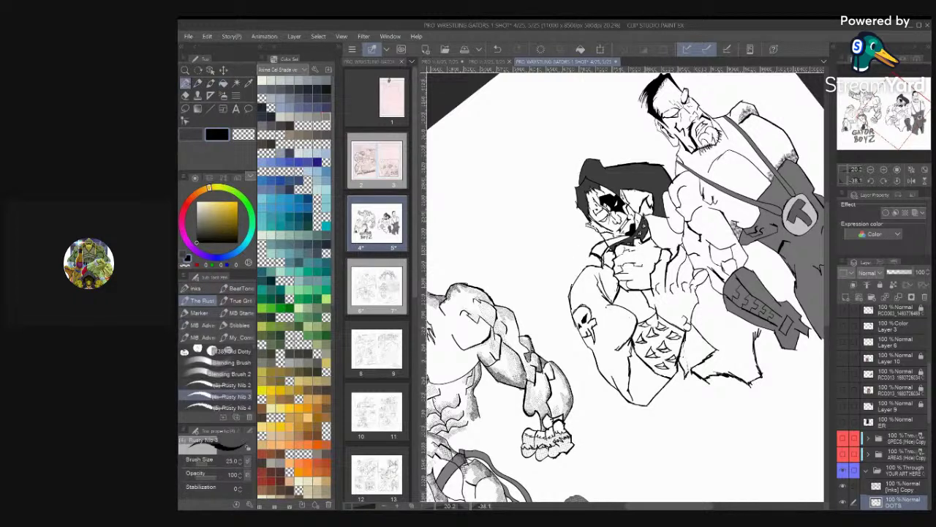
left_click(903, 486)
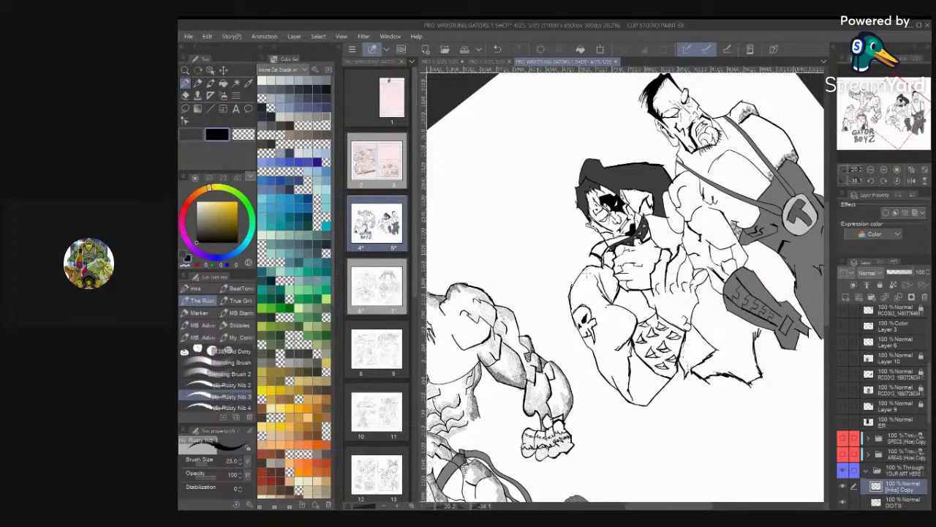
left_click_drag(581, 274, 563, 300)
left_click_drag(571, 294, 563, 305)
left_click_drag(572, 301, 566, 321)
left_click_drag(575, 313, 568, 322)
mouse_move(575, 317)
left_mouse_down()
mouse_move(566, 325)
mouse_move(583, 359)
left_mouse_up()
mouse_move(576, 342)
left_mouse_down()
mouse_move(587, 352)
mouse_move(590, 343)
left_mouse_up()
left_click_drag(587, 350, 596, 364)
left_click_drag(598, 370, 619, 389)
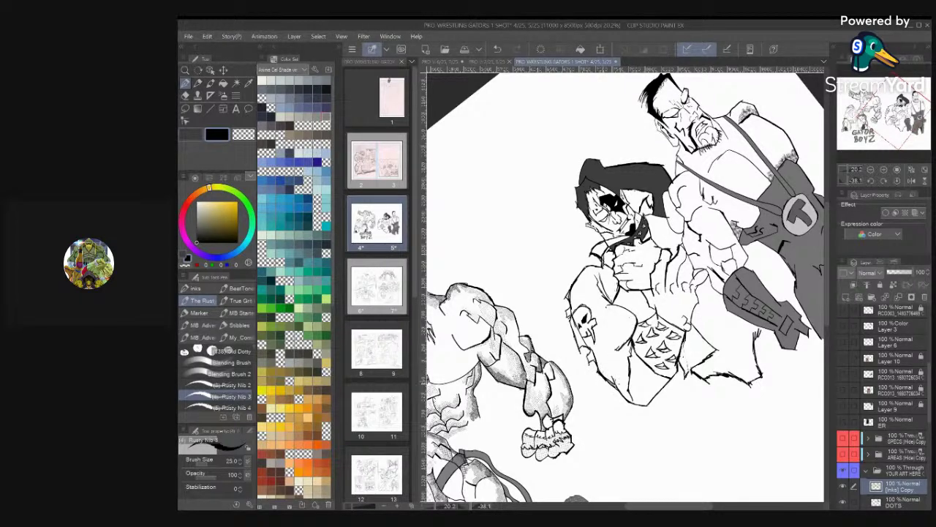
Erase the old arm contour behind the new notches below the skull tattoo using the transparent colour
scroll(626, 287, "down", 4)
scroll(585, 314, "up", 5)
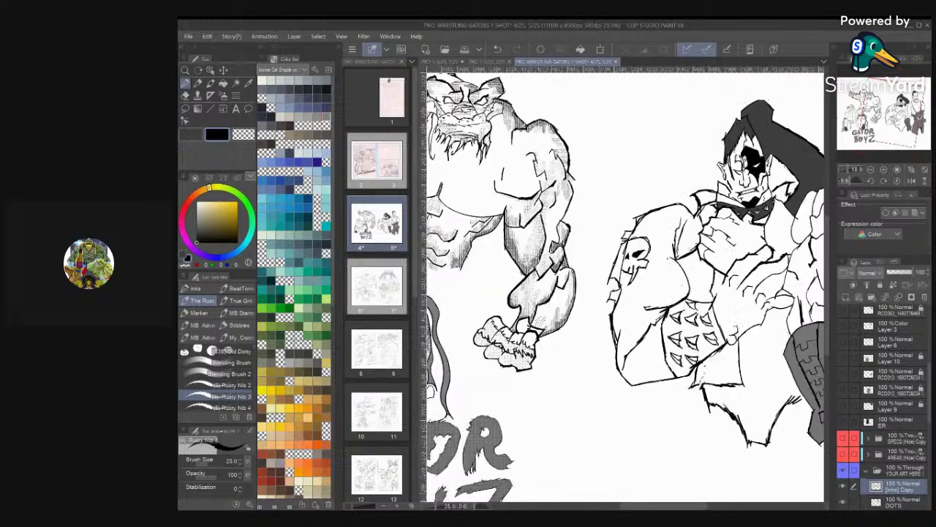
scroll(594, 223, "up", 4)
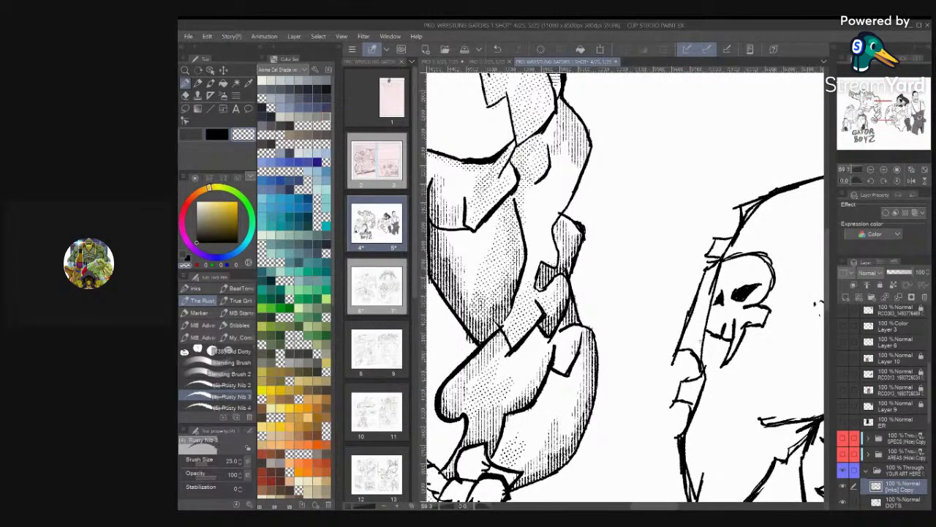
mouse_move(701, 343)
left_mouse_down()
mouse_move(705, 332)
mouse_move(691, 426)
left_mouse_up()
scroll(702, 293, "down", 1)
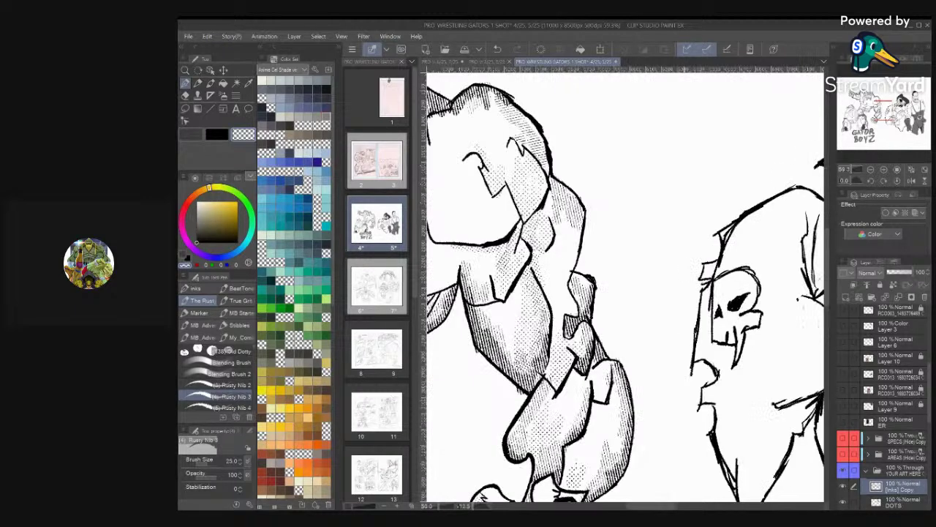
Erase the old contour behind the notches above the skull tattoo and trim the inner edge of the shoulder outline
scroll(702, 293, "up", 3)
left_click_drag(711, 270, 702, 287)
left_click_drag(707, 270, 707, 305)
left_click_drag(697, 342, 695, 363)
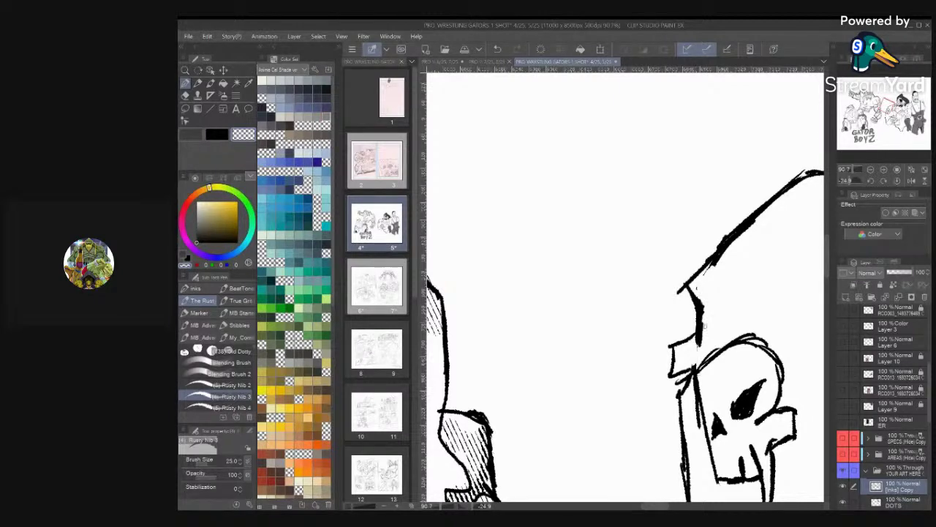
left_click_drag(704, 306, 702, 344)
mouse_move(708, 290)
left_mouse_down()
mouse_move(654, 328)
mouse_move(627, 422)
left_mouse_up()
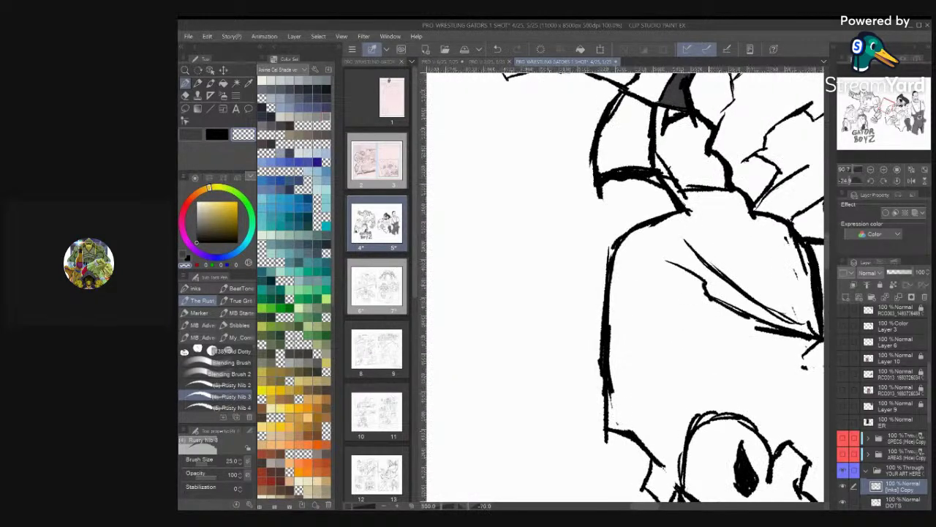
left_click_drag(613, 314, 617, 399)
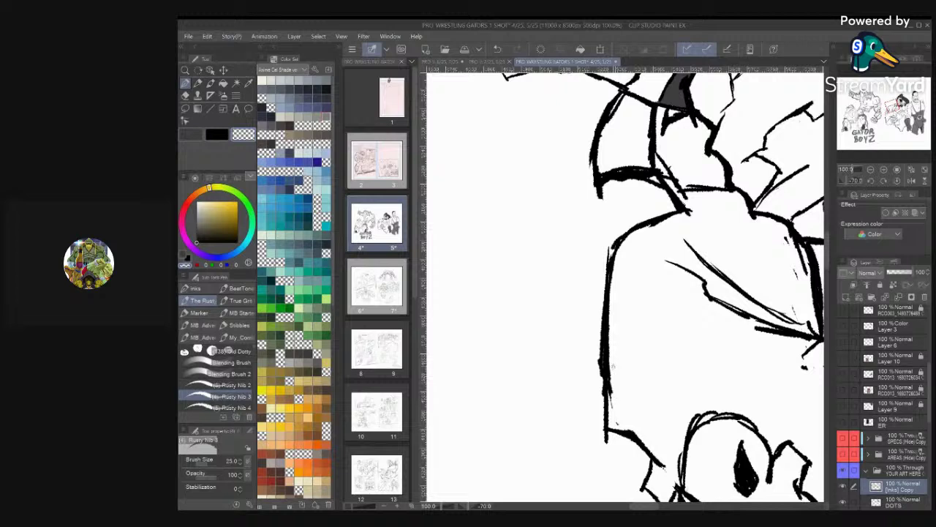
Ink black accents at the corner of the hooded wrestler's shoulder outline beneath the flared collar
key("c")
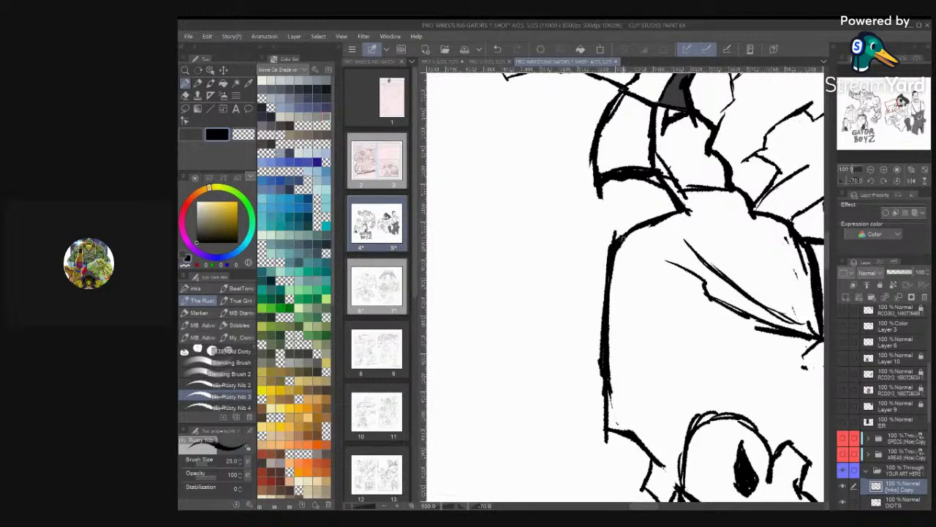
scroll(643, 234, "up", 3)
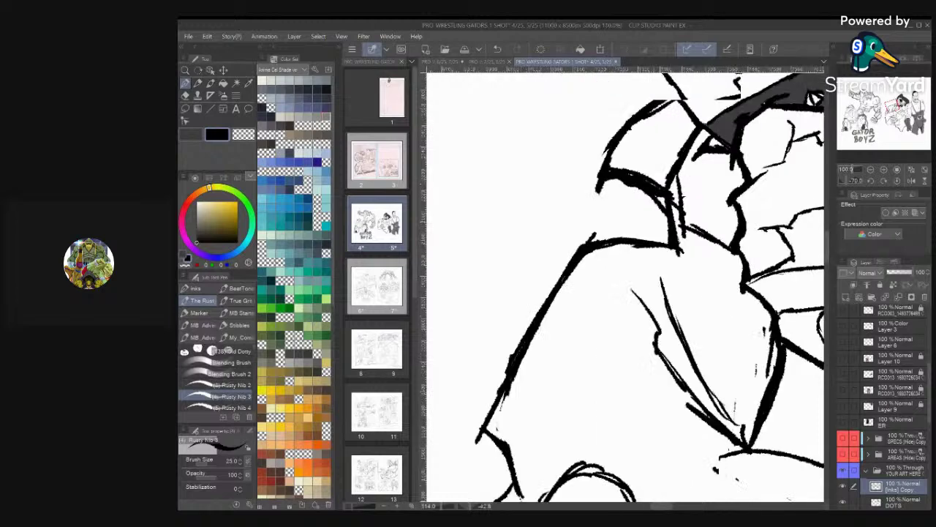
mouse_move(599, 239)
left_mouse_down()
mouse_move(617, 304)
mouse_move(620, 276)
left_mouse_up()
scroll(626, 287, "down", 6)
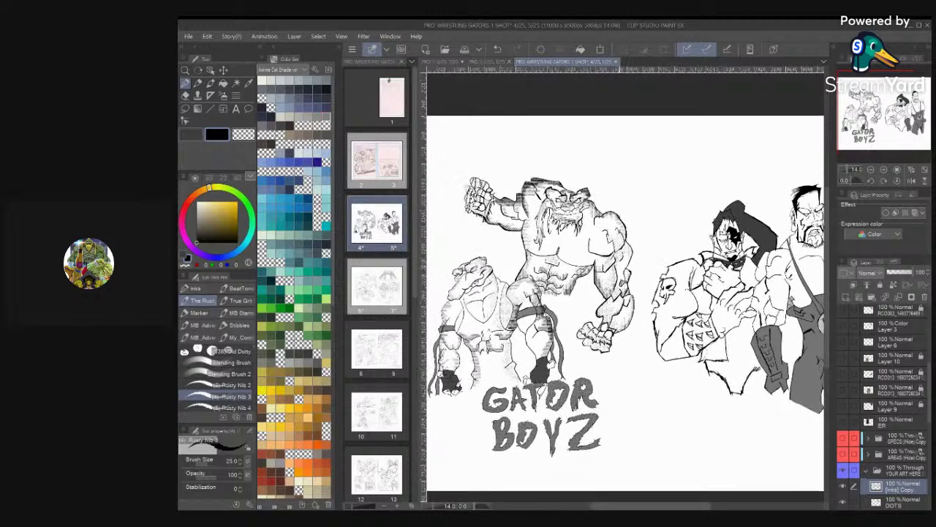
scroll(592, 237, "down", 1)
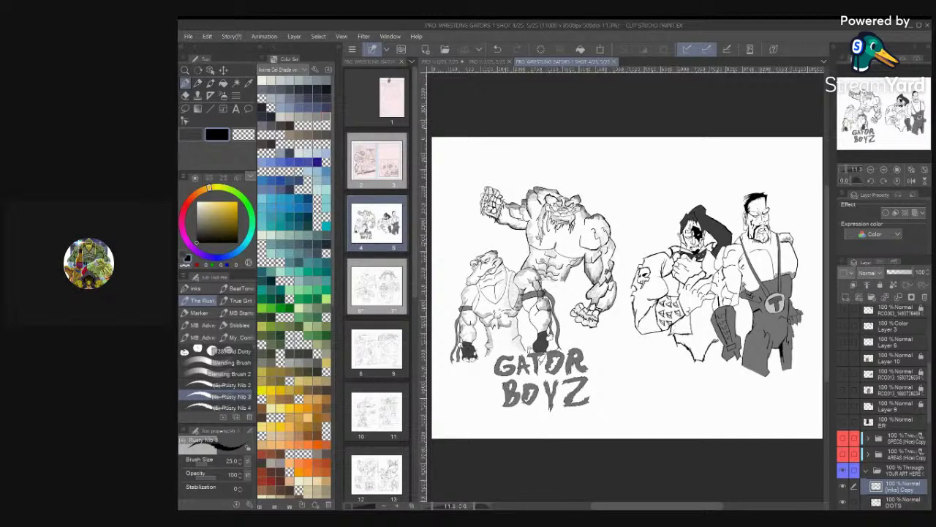
Ink a short black stroke on the outer contour of the tattooed arm near the elbow
scroll(644, 309, "up", 5)
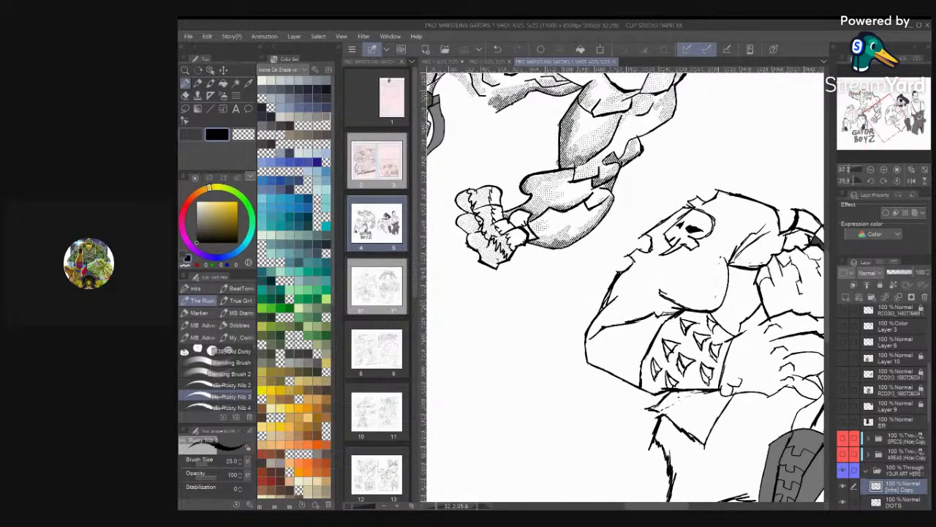
left_click_drag(610, 302, 601, 314)
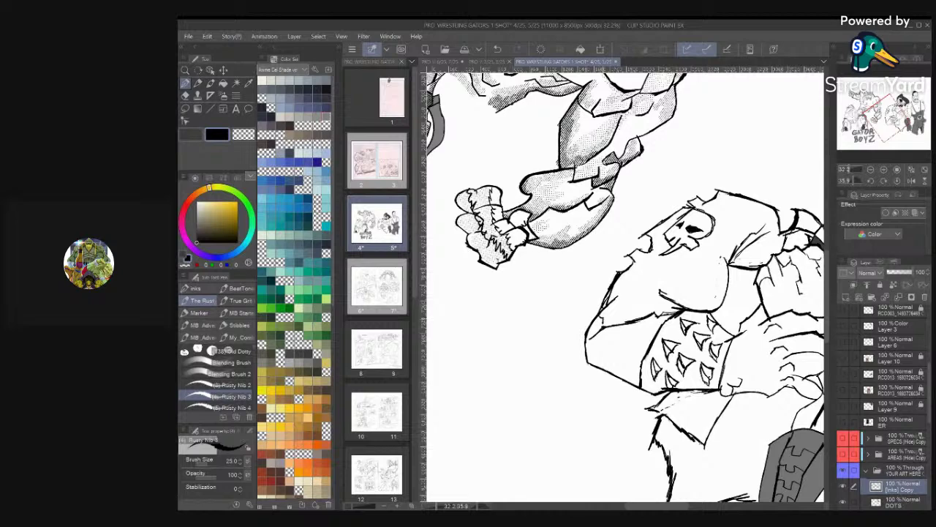
scroll(625, 287, "down", 7)
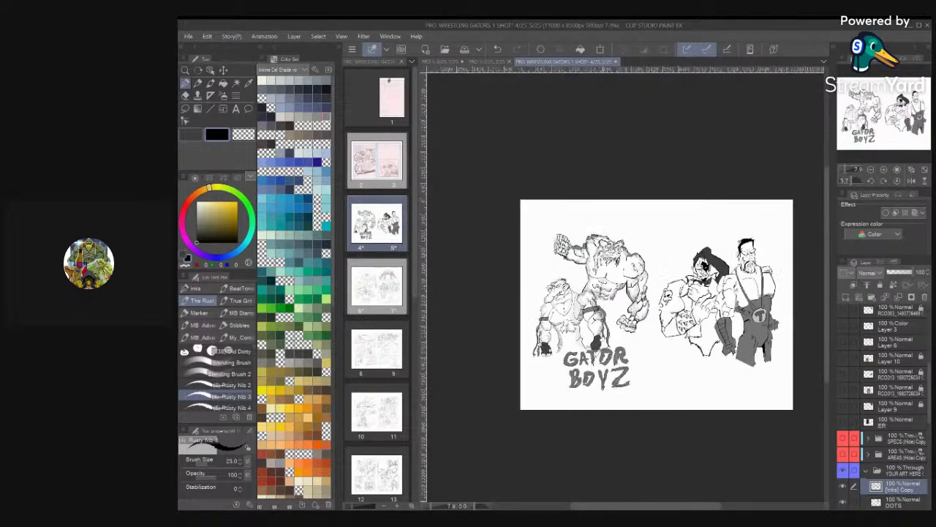
key("ctrl+0")
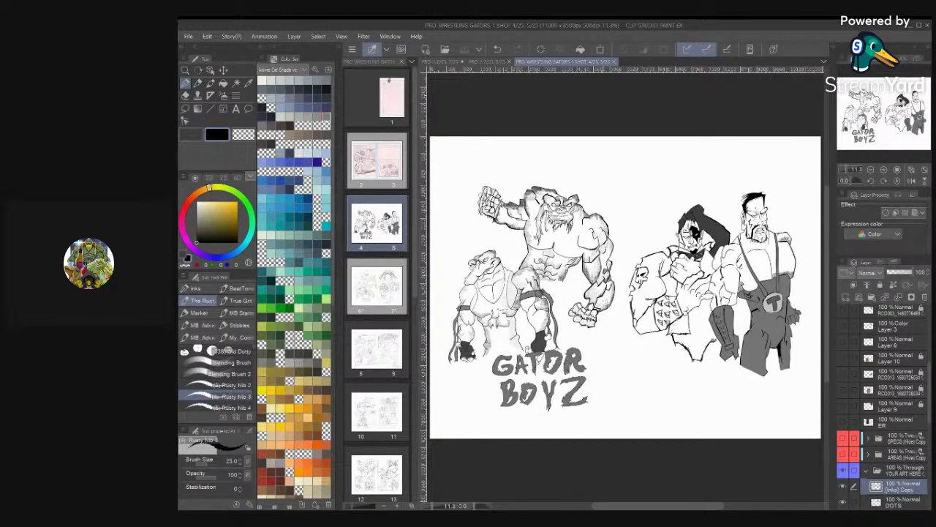
Ink a short black muscle line on the hooded wrestler's arm beside the clenched fist
scroll(783, 168, "up", 3)
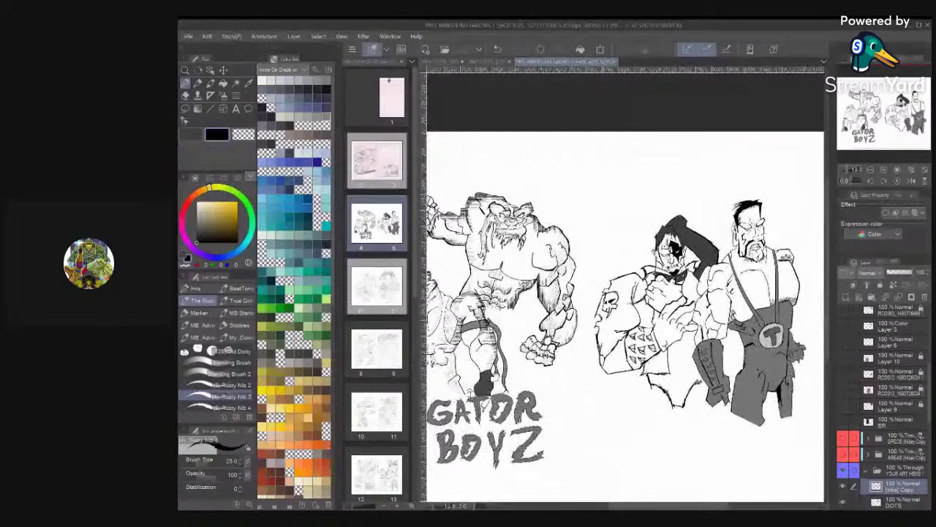
scroll(658, 226, "up", 3)
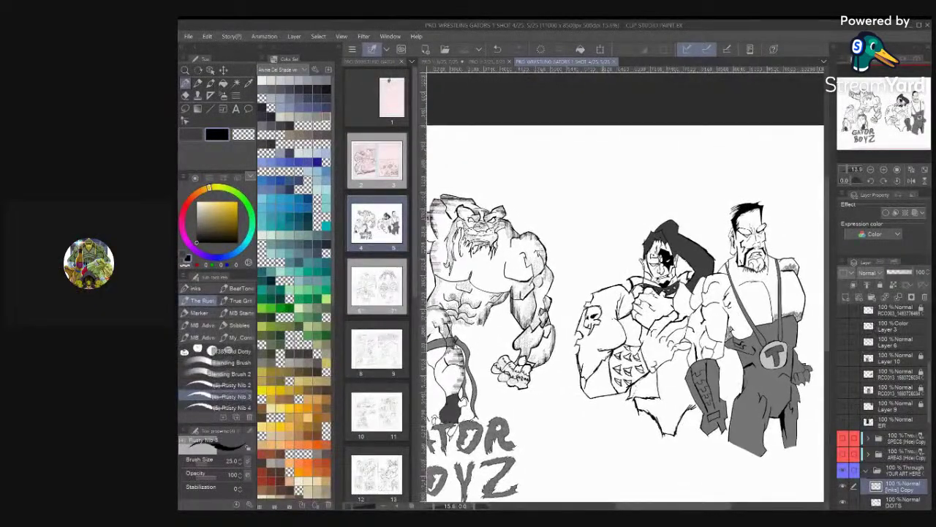
scroll(695, 380, "up", 3)
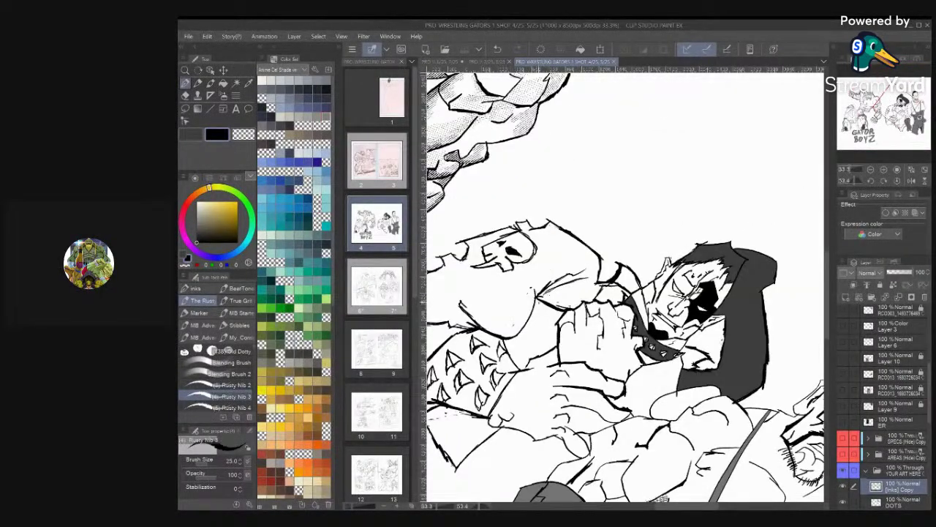
left_click_drag(538, 297, 544, 341)
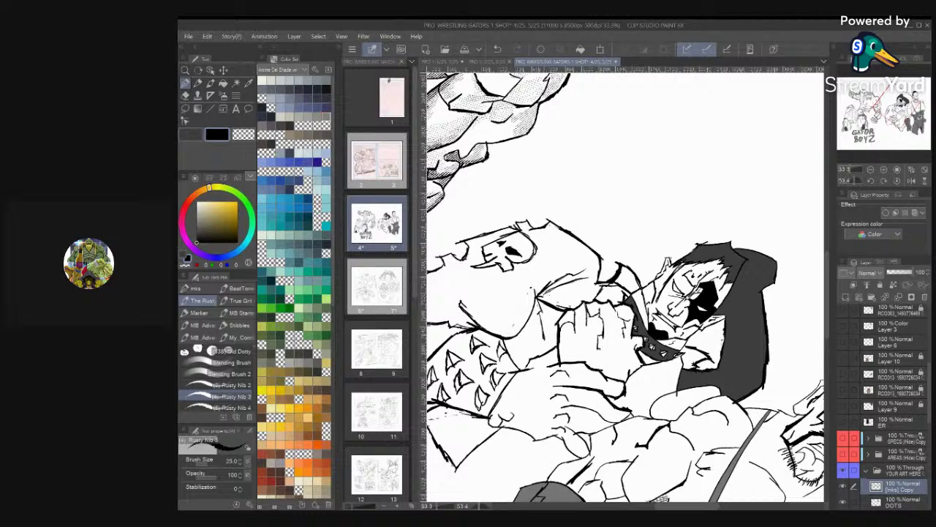
Ink short black fold lines fanning out from the armpit crease beside the hooded wrestler's clenched fist
left_click_drag(538, 302, 531, 353)
left_click_drag(539, 299, 557, 338)
scroll(627, 271, "down", 4)
left_click_drag(775, 331, 788, 292)
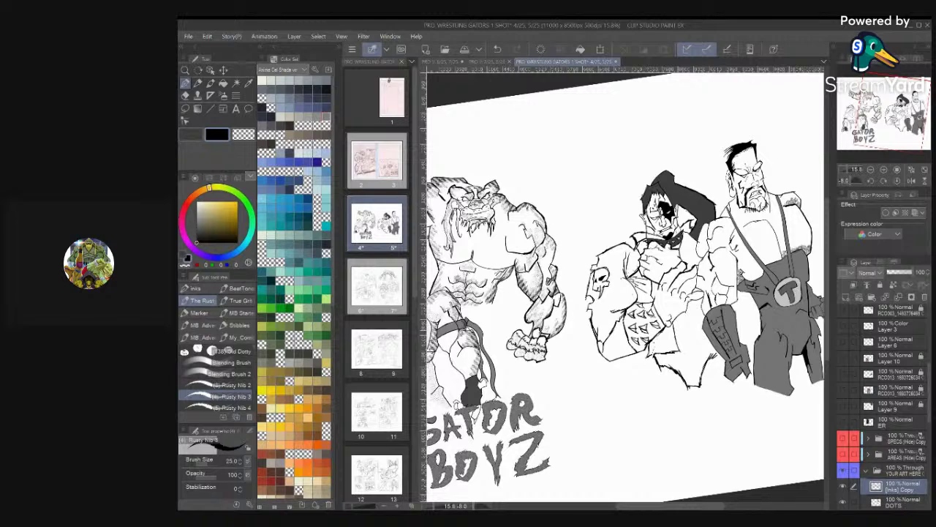
key("ctrl+minus")
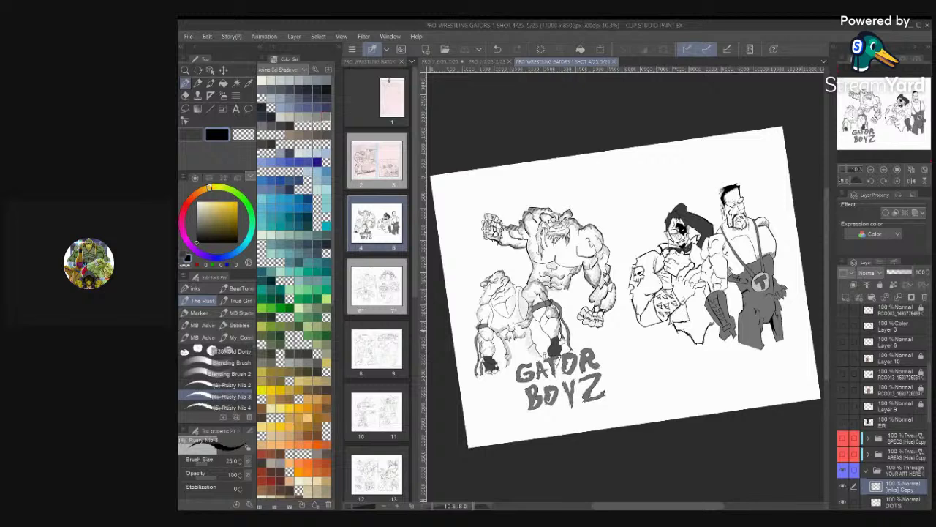
Ink small dots on the hooded wrestler's nose and short black strokes on the cheeks at either side
scroll(636, 249, "up", 8)
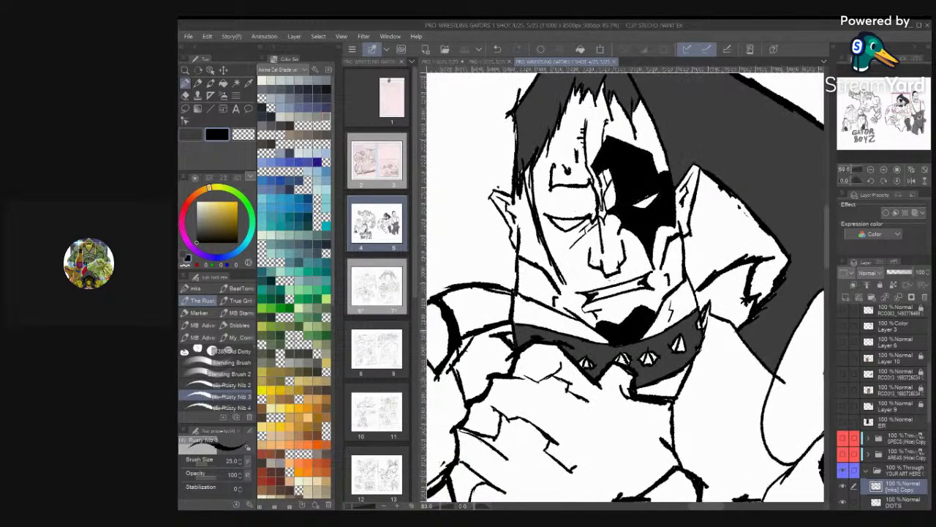
scroll(713, 278, "up", 2)
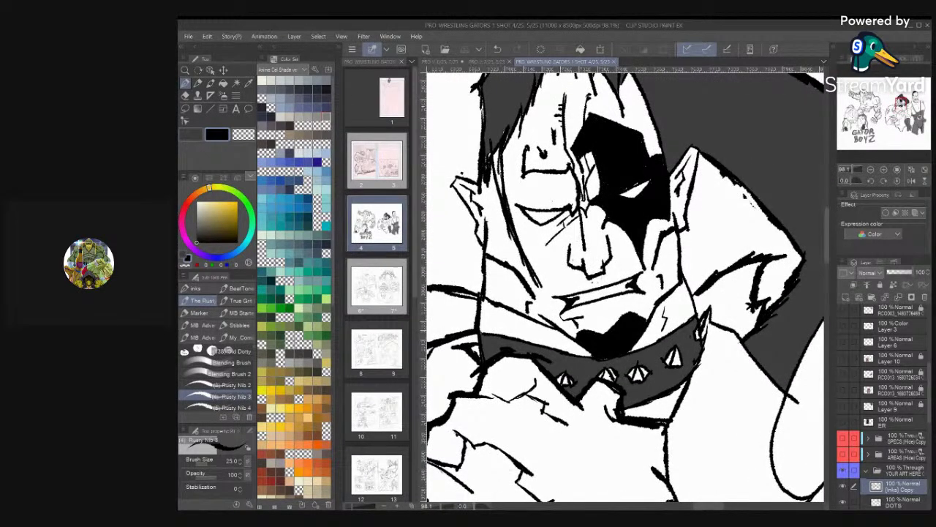
left_click(586, 259)
left_click(588, 262)
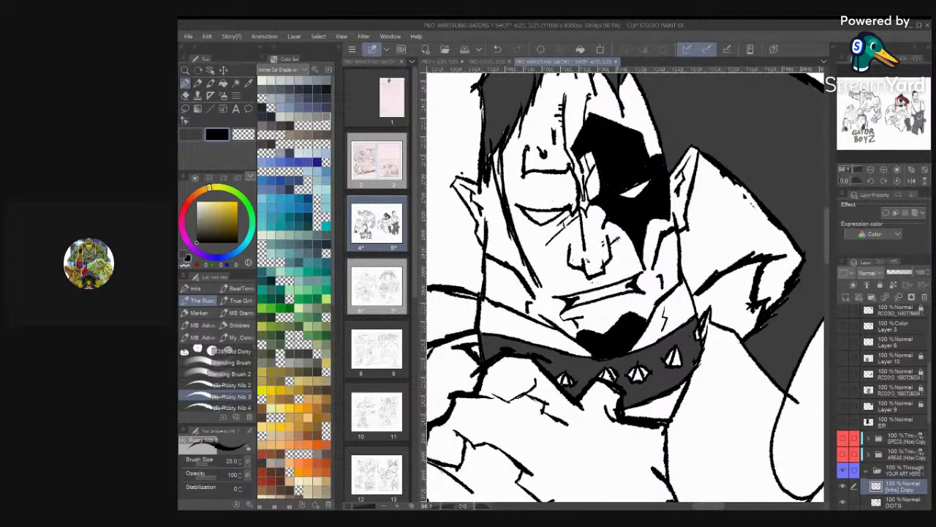
left_click_drag(616, 237, 632, 246)
left_click_drag(571, 253, 557, 270)
scroll(701, 248, "down", 3)
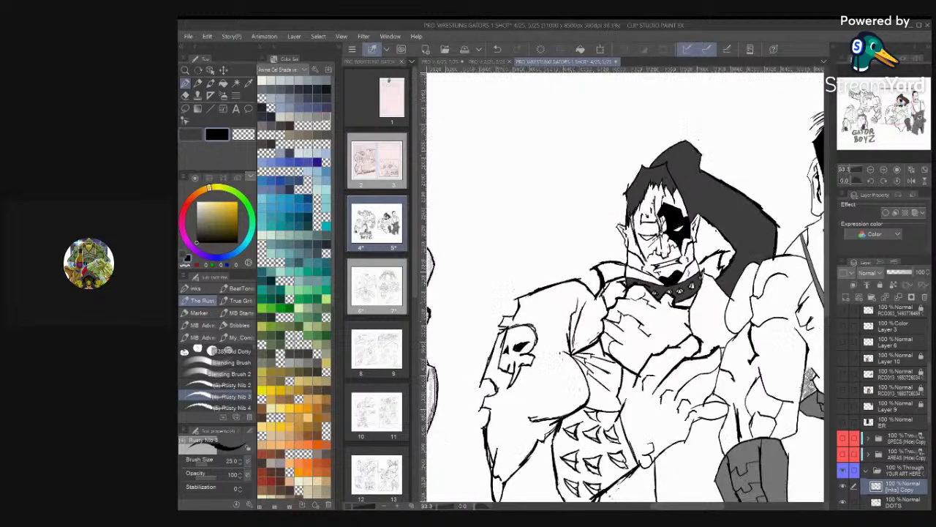
Examine the inks on the gator figures and both human wrestlers across the spread
scroll(724, 220, "down", 2)
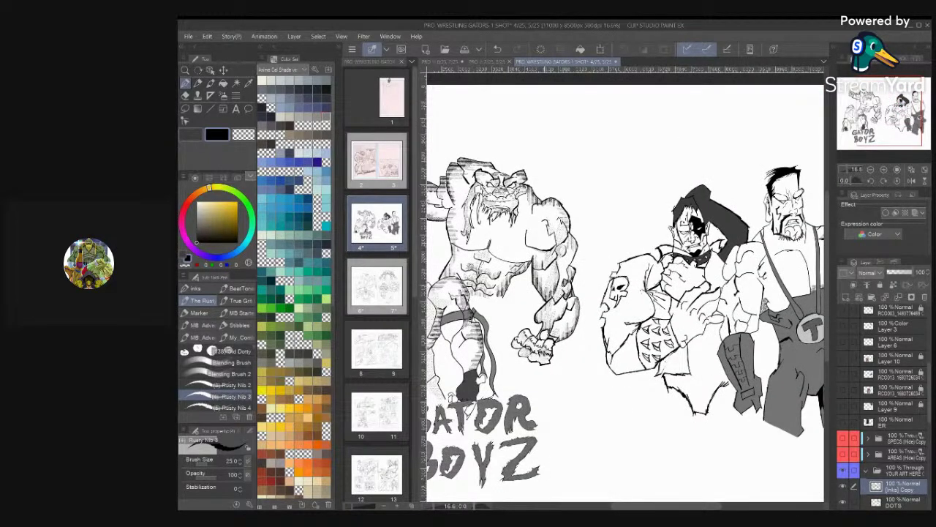
scroll(626, 292, "down", 1)
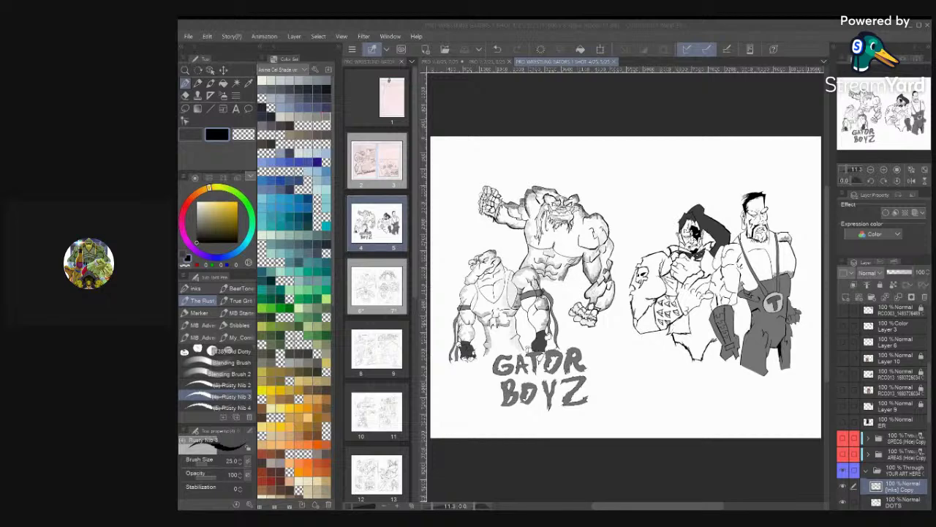
left_click(636, 462)
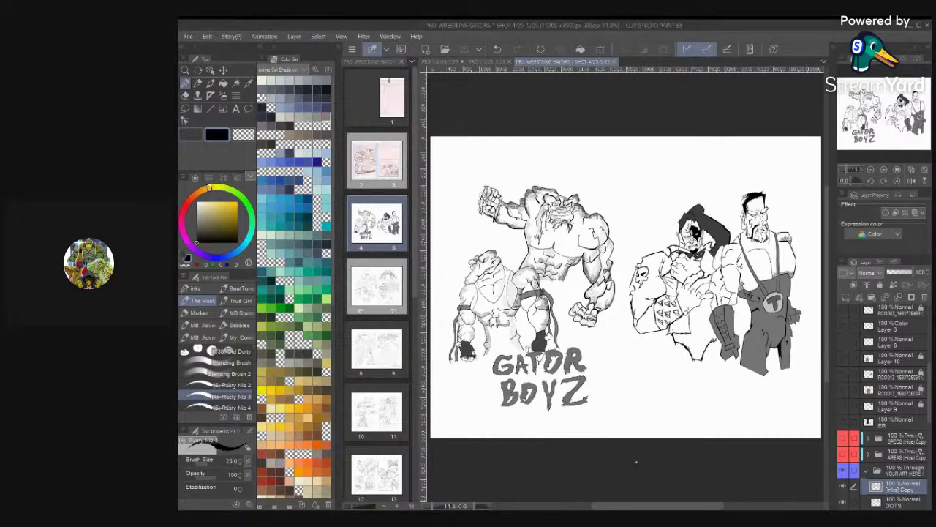
scroll(625, 287, "up", 6)
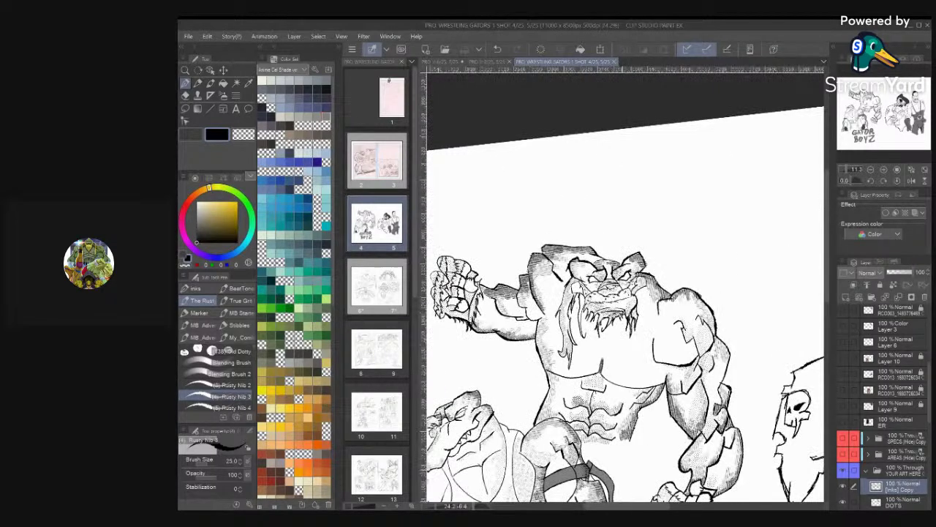
scroll(483, 351, "up", 2)
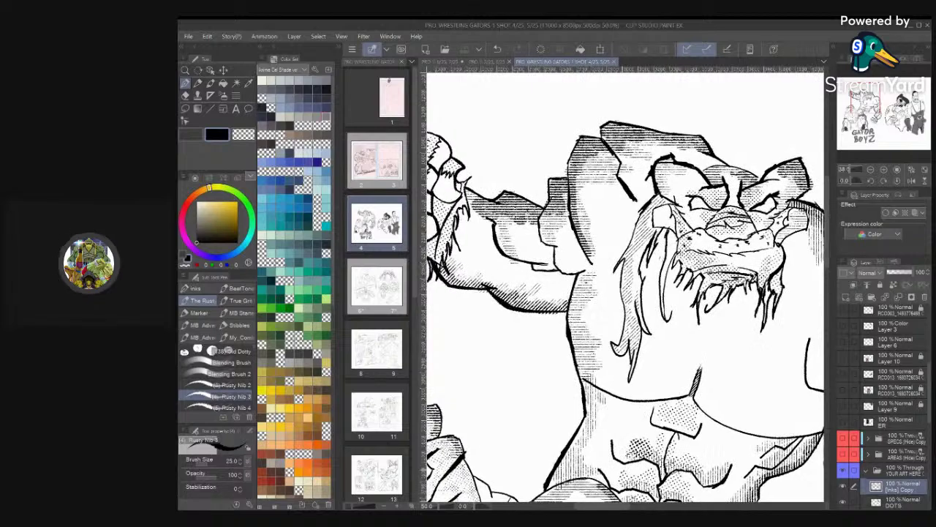
scroll(625, 287, "down", 3)
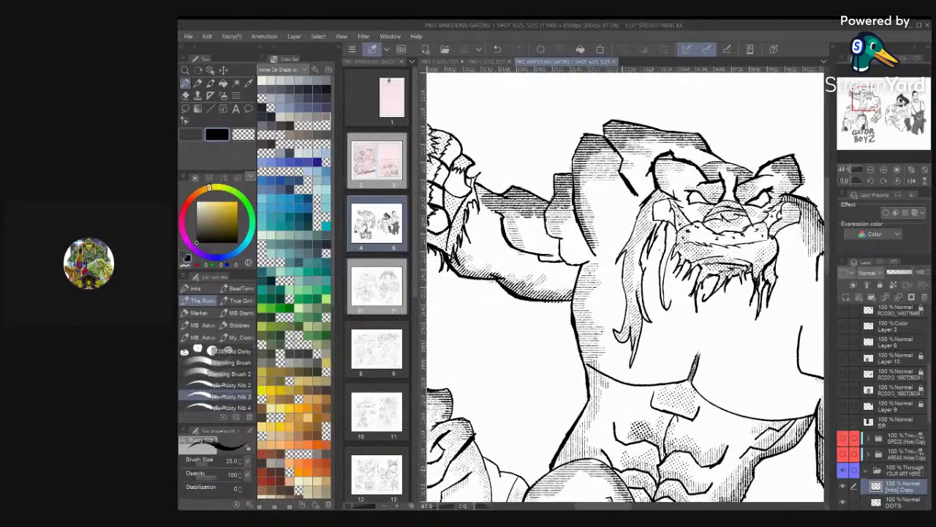
left_click_drag(625, 287, 660, 263)
scroll(625, 286, "down", 2)
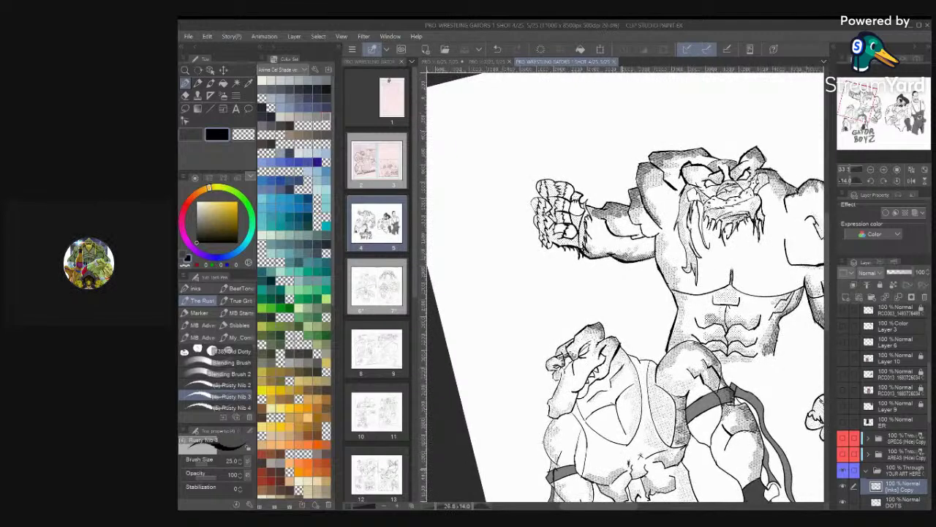
scroll(625, 286, "down", 1)
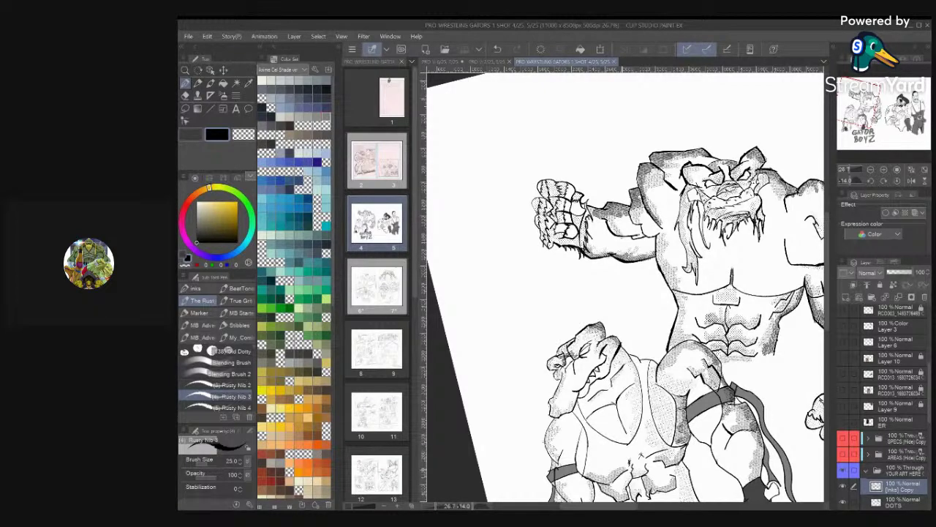
scroll(626, 286, "down", 2)
scroll(626, 285, "up", 4)
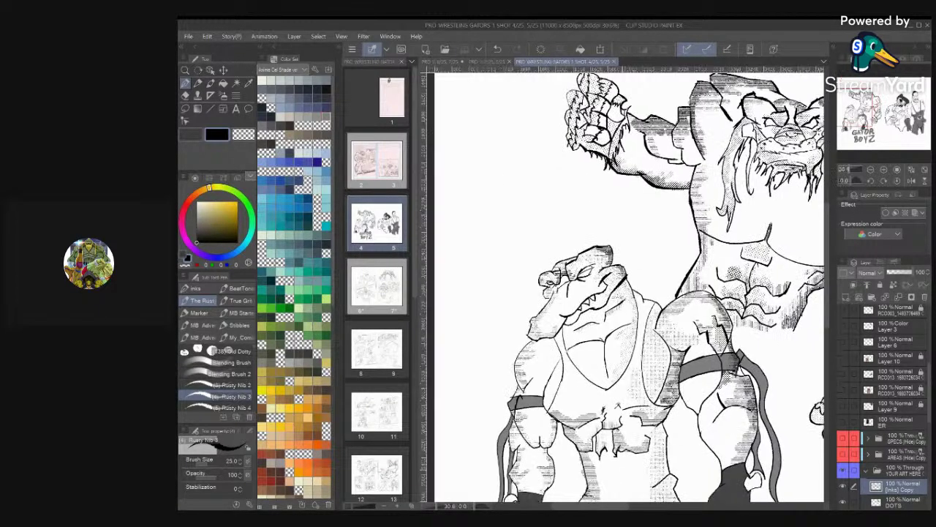
scroll(626, 285, "down", 2)
scroll(626, 285, "down", 2)
scroll(625, 285, "up", 4)
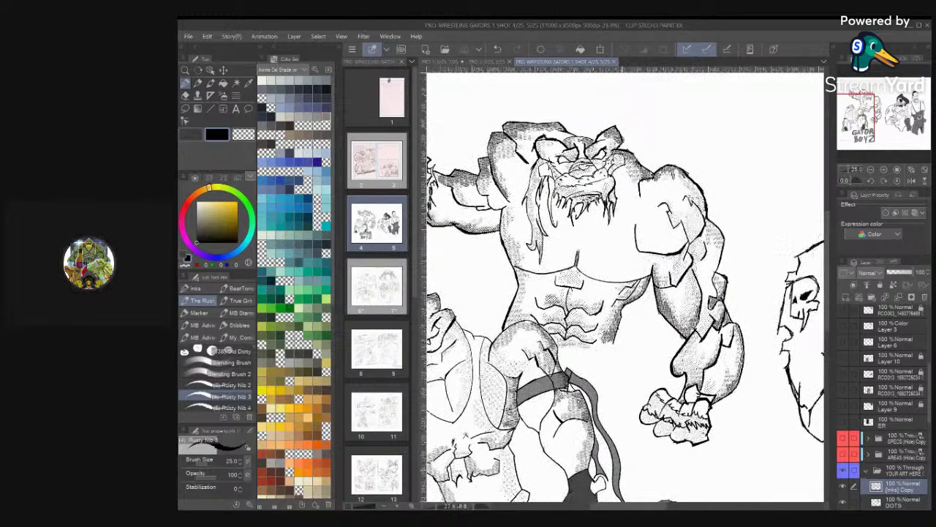
scroll(625, 285, "down", 3)
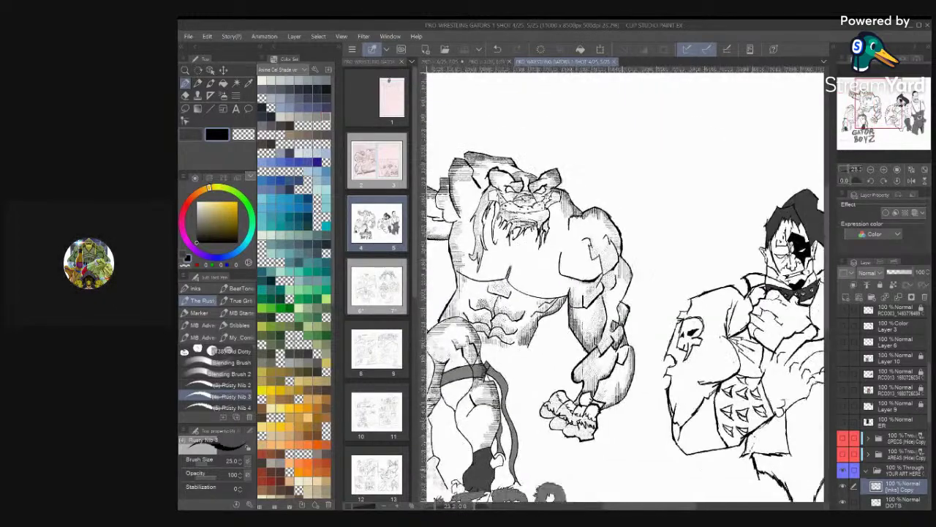
scroll(625, 285, "up", 3)
scroll(626, 285, "down", 1)
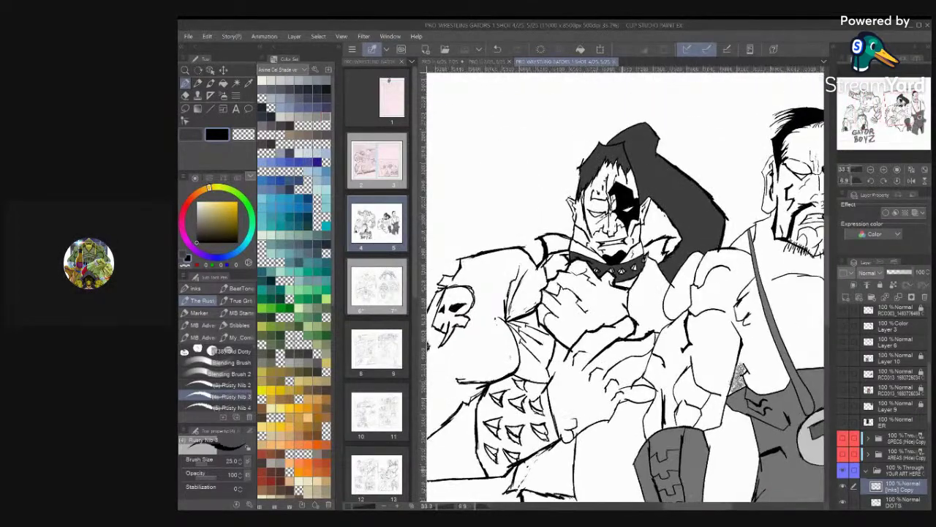
scroll(626, 285, "down", 2)
scroll(626, 285, "up", 2)
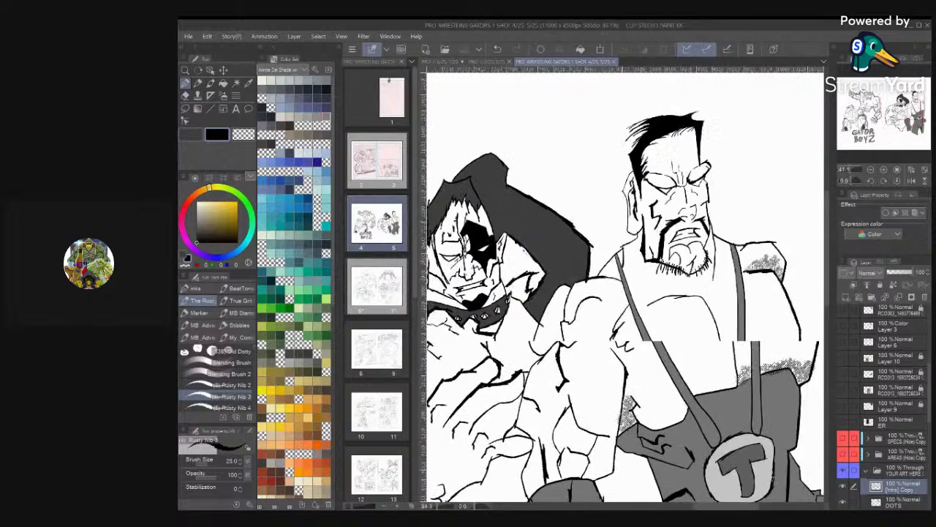
scroll(623, 283, "down", 2)
scroll(622, 284, "up", 1)
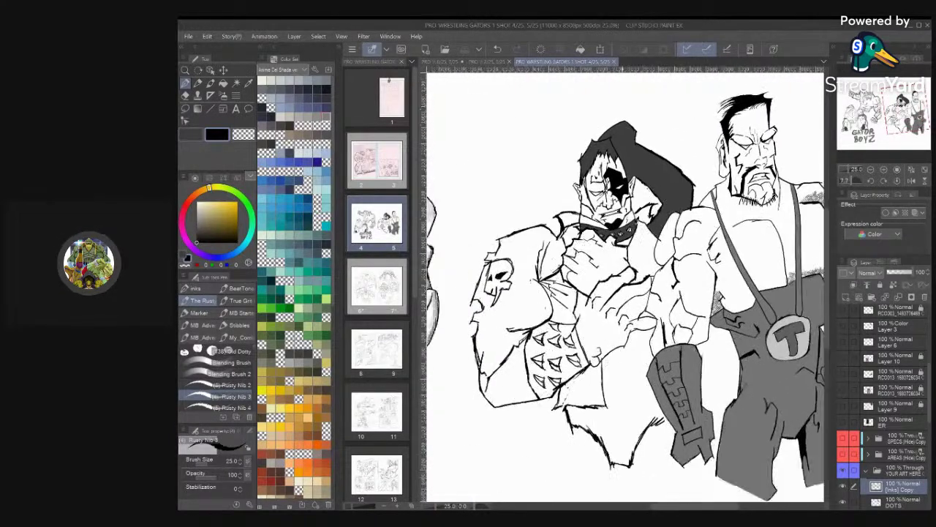
scroll(625, 285, "up", 1)
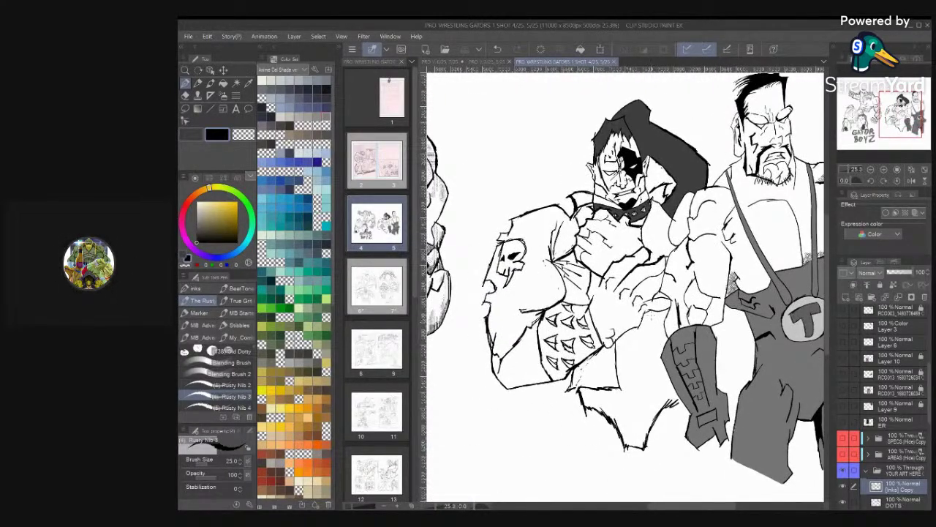
Ink a contour line below the fingertips and black lines separating the fingers of the hooded wrestler's open hand
left_click_drag(653, 310, 651, 337)
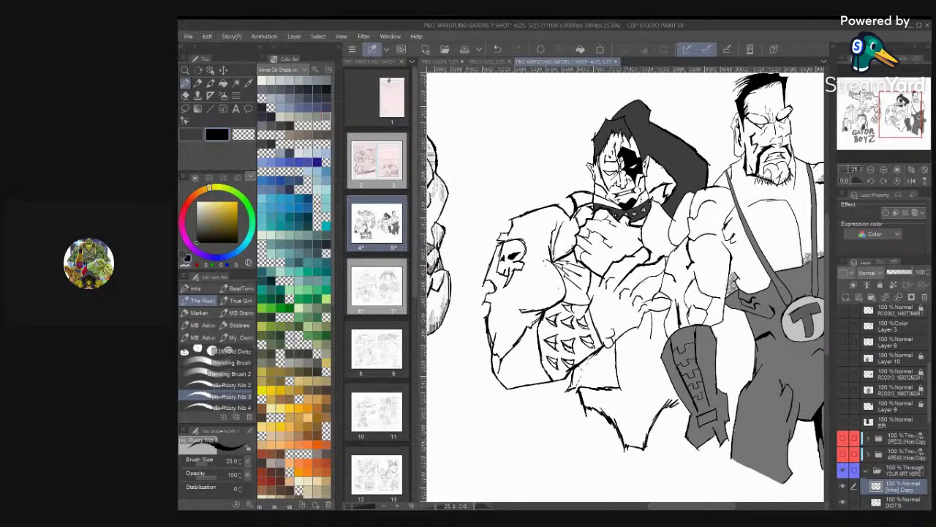
scroll(560, 259, "up", 4)
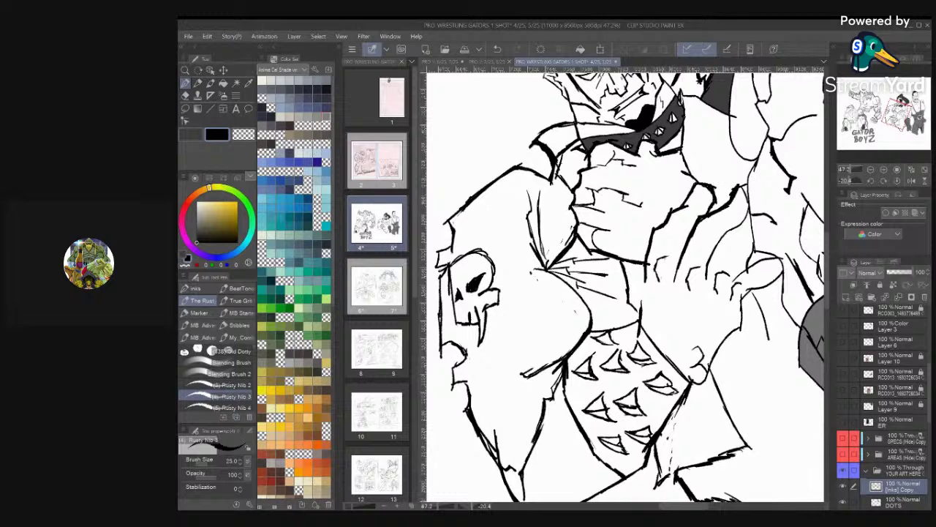
left_click_drag(666, 256, 664, 292)
left_click_drag(663, 289, 658, 324)
mouse_move(689, 289)
left_mouse_down()
mouse_move(680, 331)
mouse_move(684, 322)
left_mouse_up()
left_click_drag(681, 323, 675, 344)
mouse_move(691, 269)
left_mouse_down()
mouse_move(687, 293)
mouse_move(716, 285)
mouse_move(719, 298)
left_mouse_up()
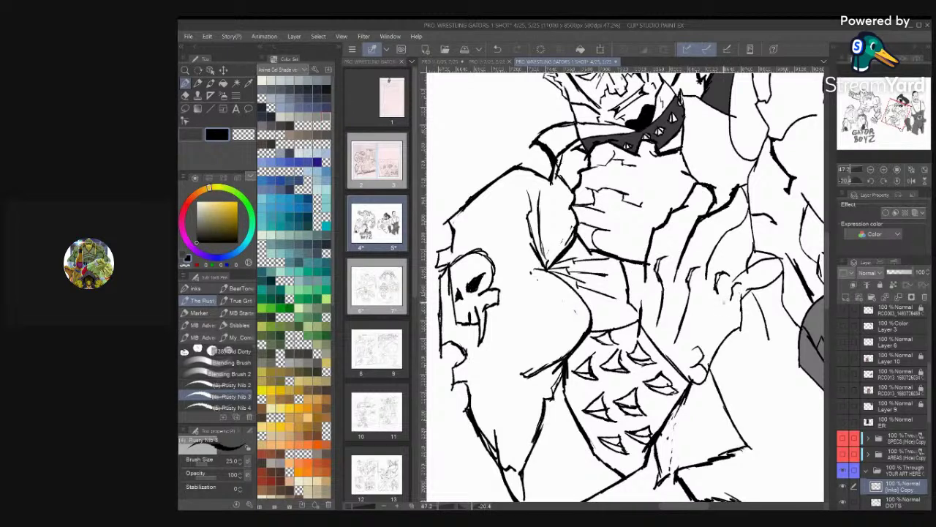
left_click_drag(717, 294, 703, 324)
left_click_drag(739, 281, 727, 308)
Examine the hooded wrestler's inked hand, fist and tattooed arm up close and against the rest of the spread
scroll(625, 286, "down", 3)
scroll(626, 287, "up", 3)
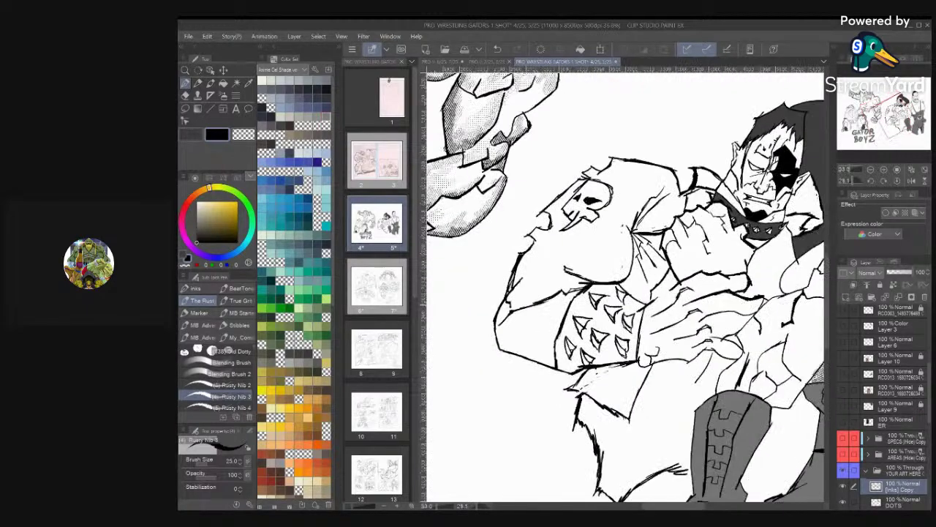
scroll(626, 287, "down", 4)
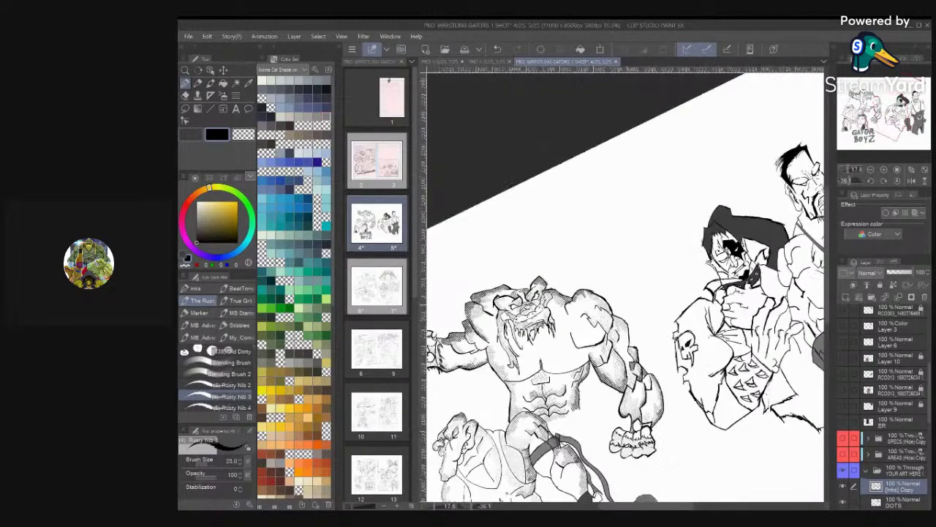
scroll(625, 287, "up", 2)
scroll(625, 287, "up", 3)
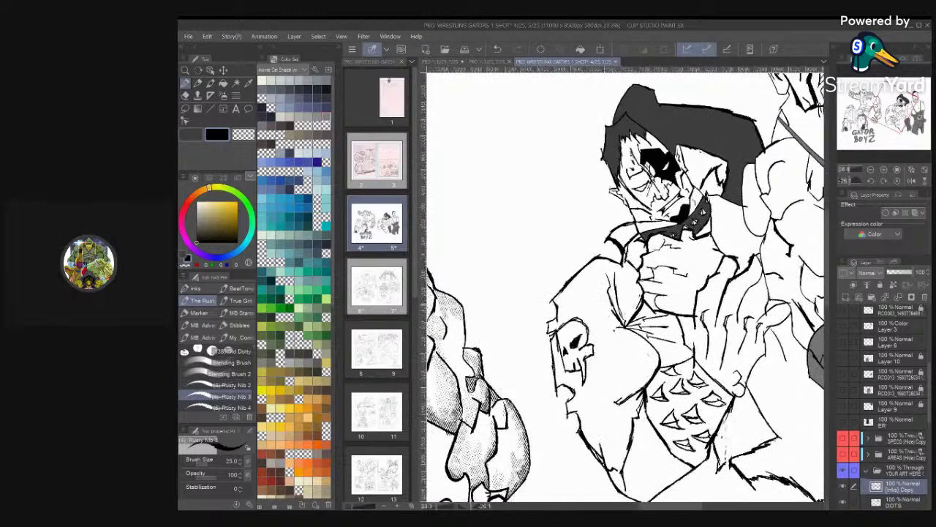
scroll(626, 287, "up", 1)
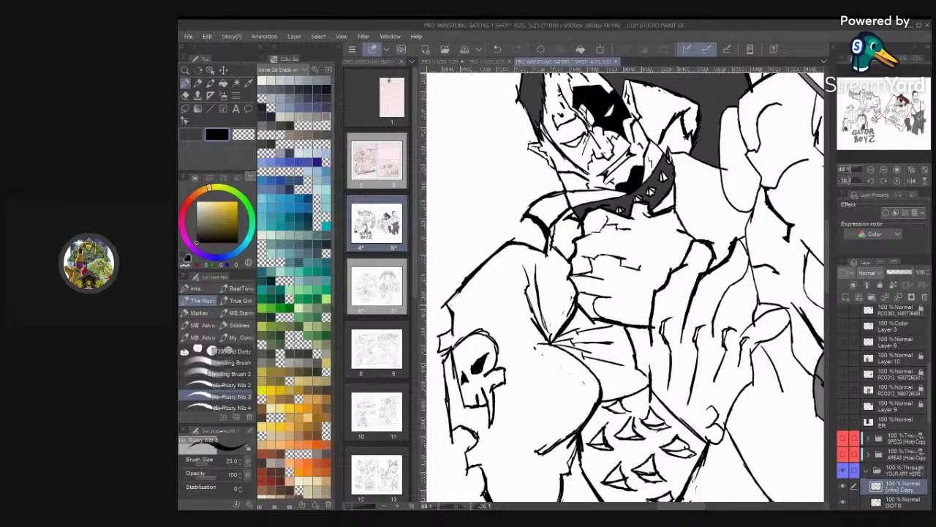
scroll(626, 288, "up", 1)
scroll(625, 287, "down", 3)
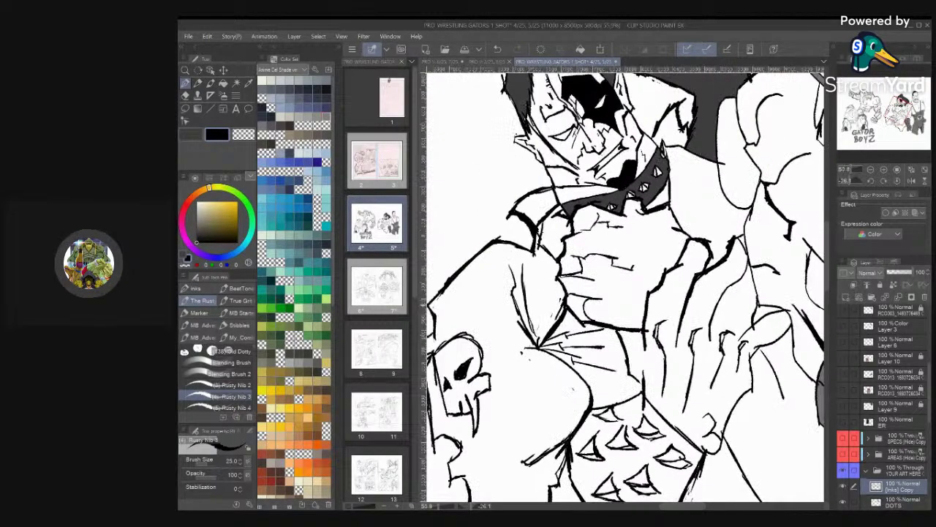
scroll(625, 288, "up", 3)
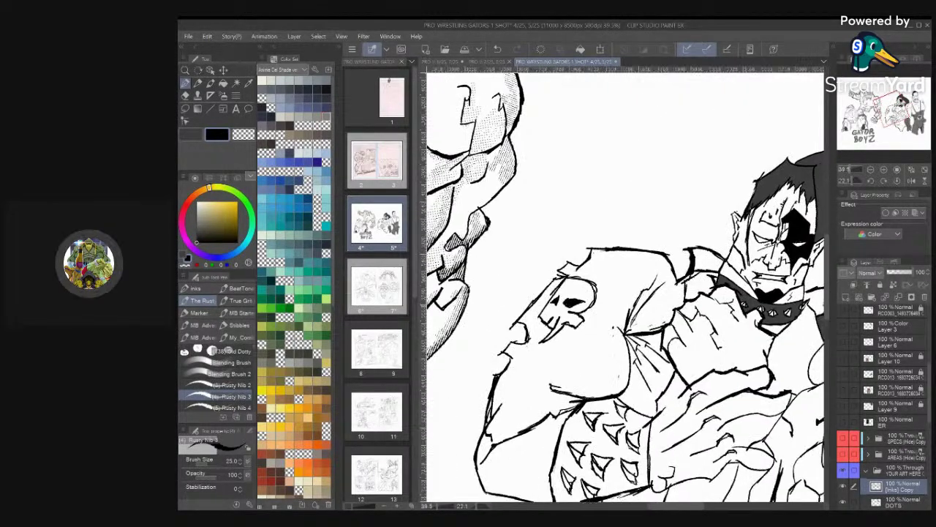
scroll(625, 287, "down", 1)
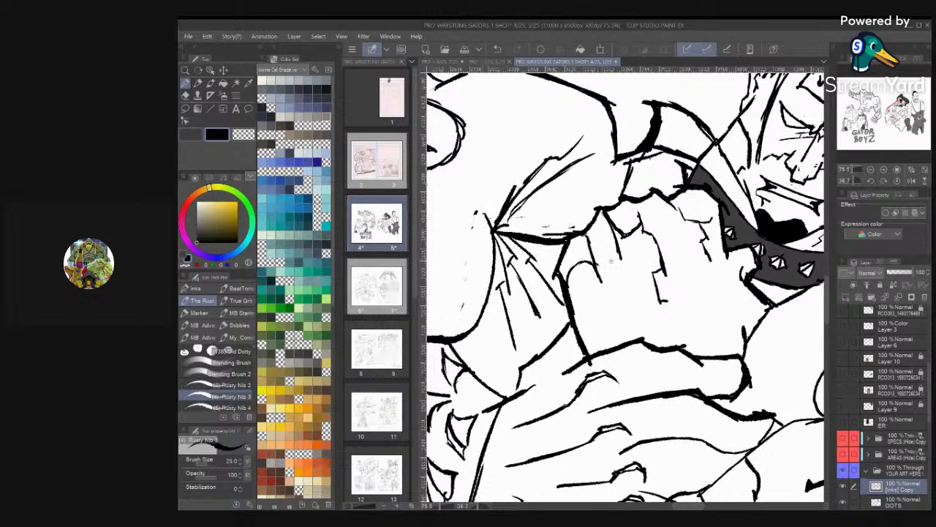
scroll(742, 223, "down", 4)
scroll(739, 225, "down", 4)
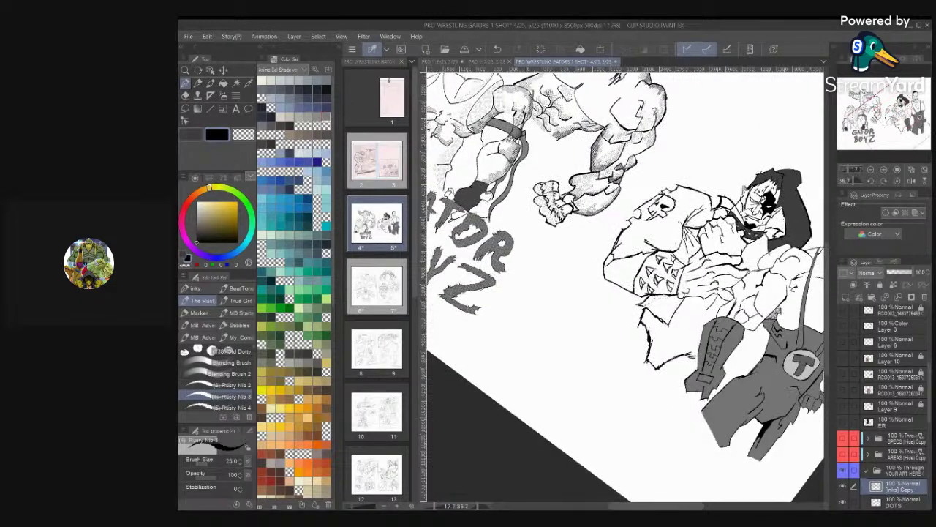
Save the inked Gator Boyz spread
key("ctrl+0")
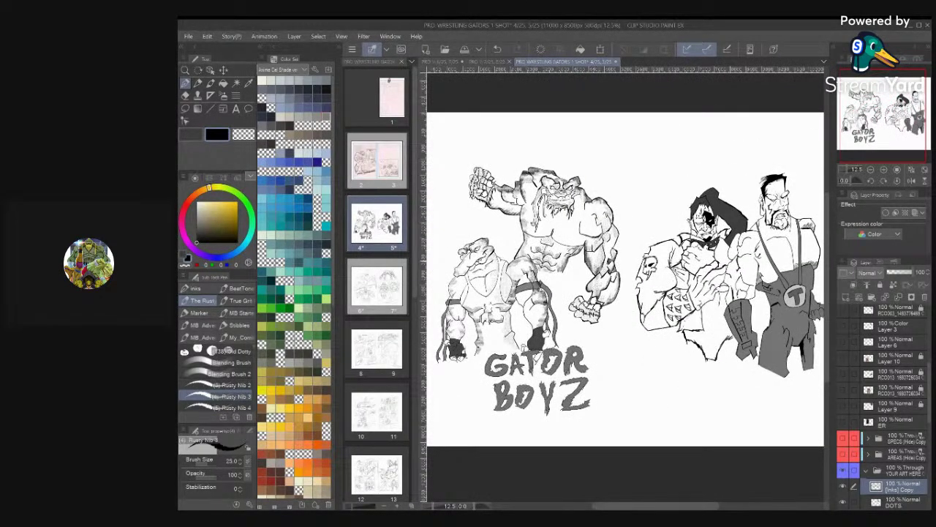
key("ctrl+s")
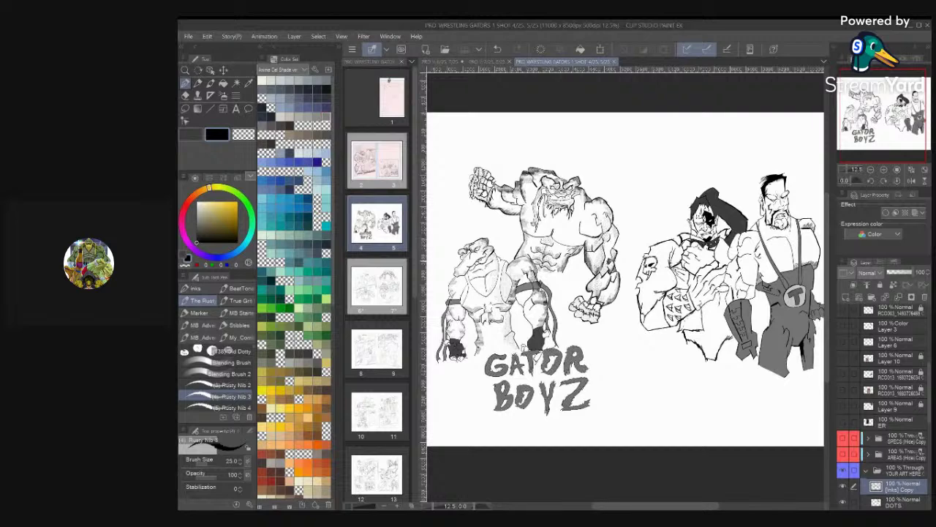
scroll(648, 266, "up", 10)
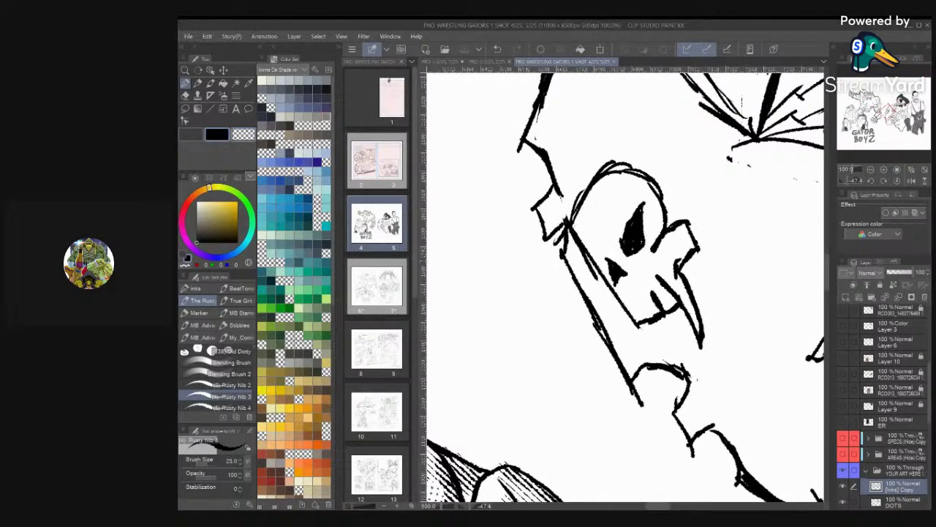
Erase the old cheek and jaw lines of the skull tattoo and ink new teeth, a jaw line and a second eye socket
mouse_move(627, 316)
left_mouse_down()
mouse_move(595, 270)
mouse_move(593, 279)
mouse_move(582, 248)
mouse_move(614, 292)
left_mouse_up()
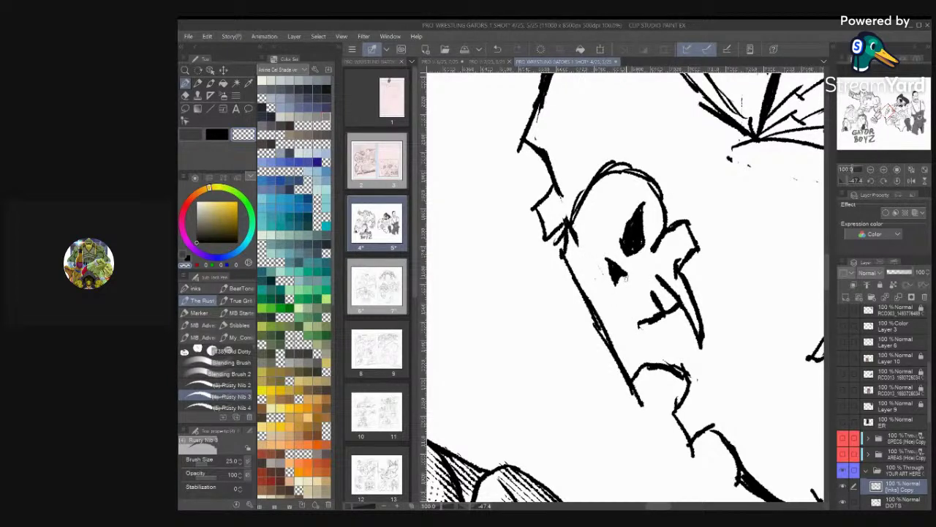
key("c")
mouse_move(639, 322)
left_mouse_down()
mouse_move(634, 295)
mouse_move(630, 327)
mouse_move(610, 304)
mouse_move(636, 366)
left_mouse_up()
left_click_drag(611, 335, 631, 362)
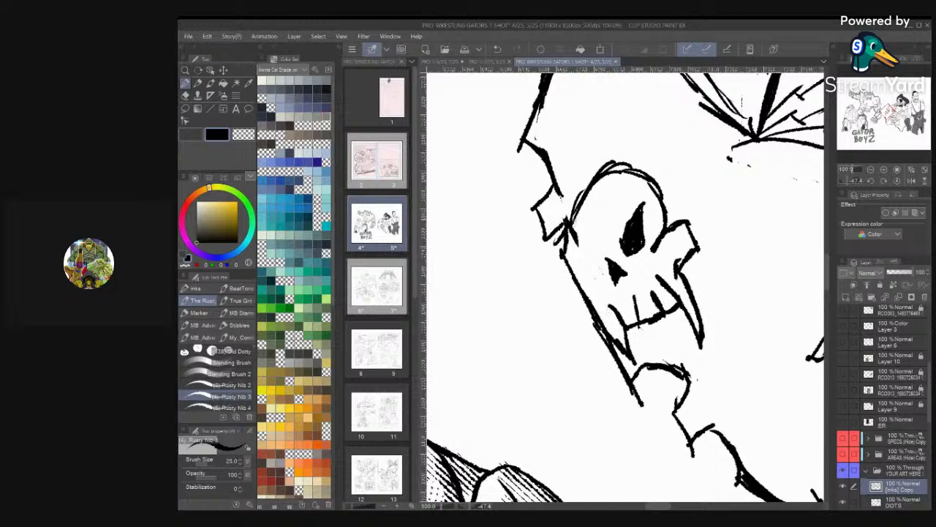
mouse_move(572, 221)
left_mouse_down()
mouse_move(569, 252)
mouse_move(590, 275)
mouse_move(585, 263)
mouse_move(585, 282)
mouse_move(586, 270)
left_mouse_up()
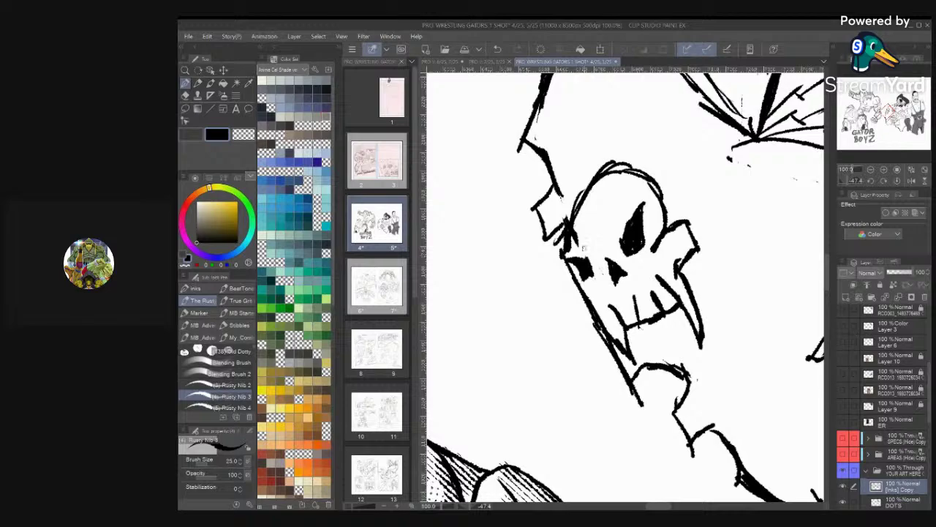
scroll(584, 248, "down", 10)
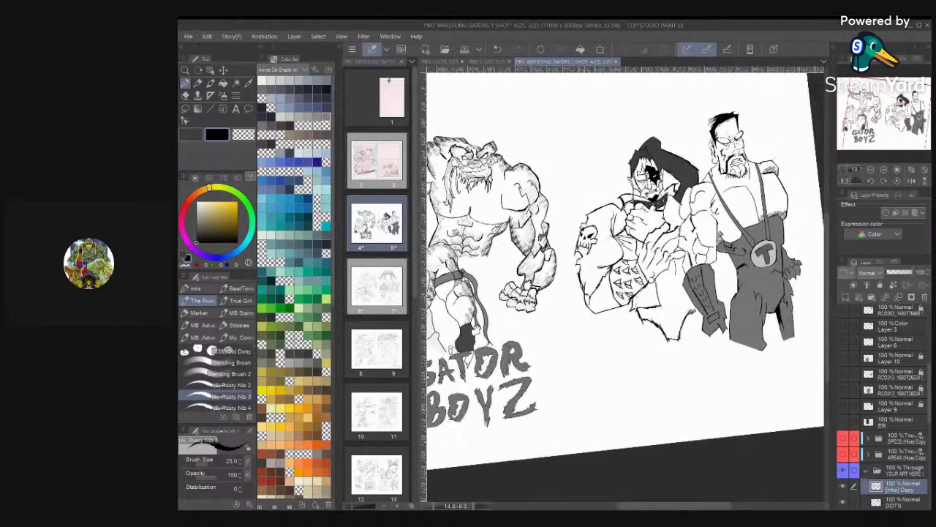
Ink a short diagonal crease on the torso below the armpit of the wrestler in suspenders
scroll(761, 248, "up", 1)
scroll(625, 285, "up", 2)
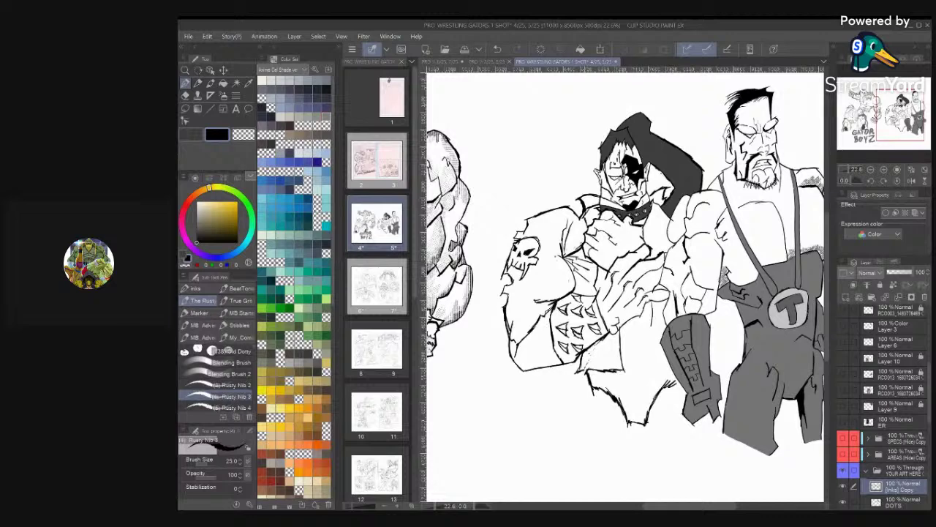
scroll(699, 260, "up", 2)
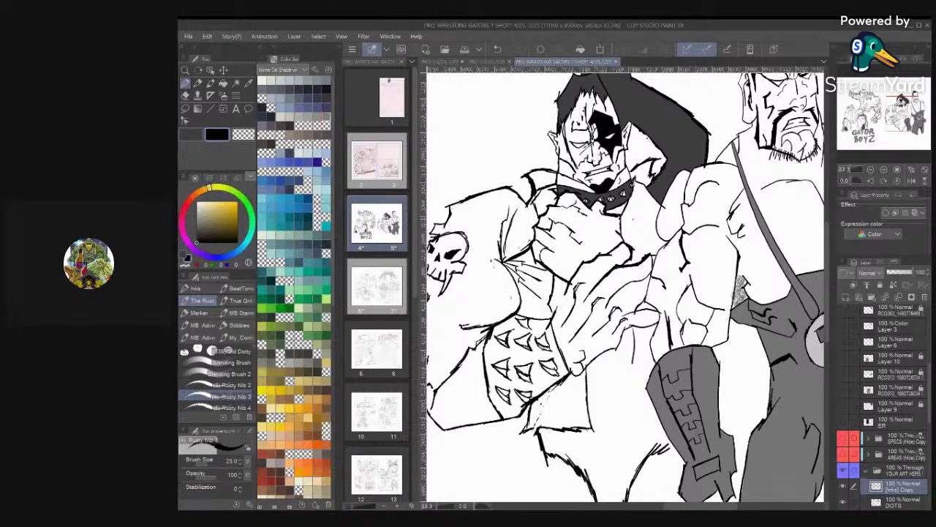
scroll(625, 286, "down", 4)
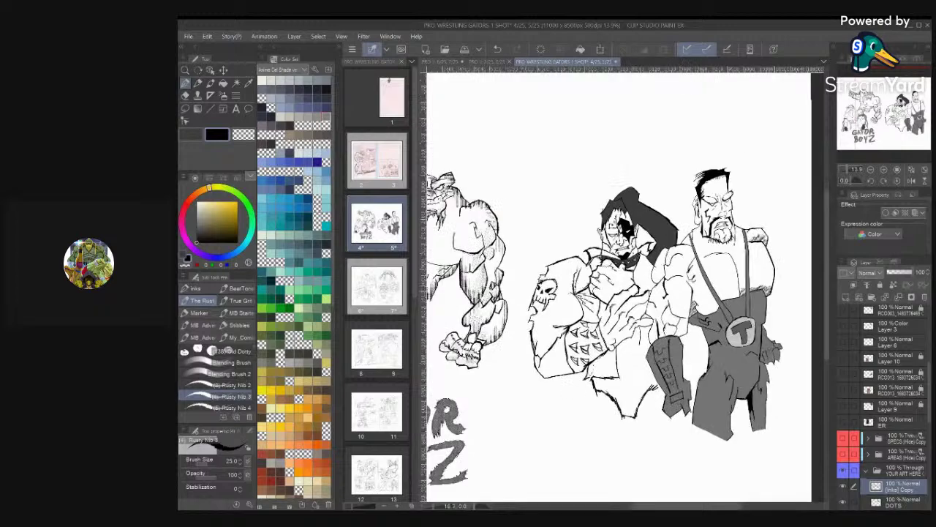
scroll(762, 302, "up", 5)
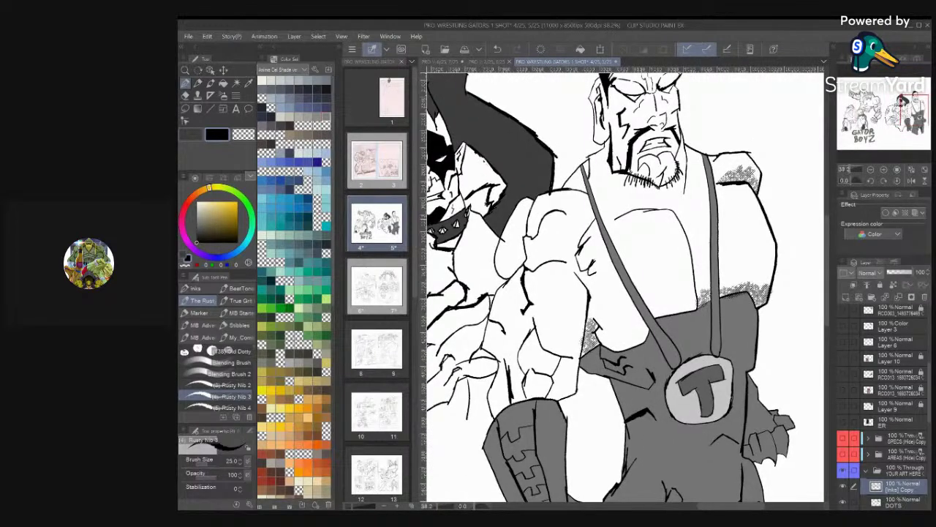
scroll(753, 226, "up", 1)
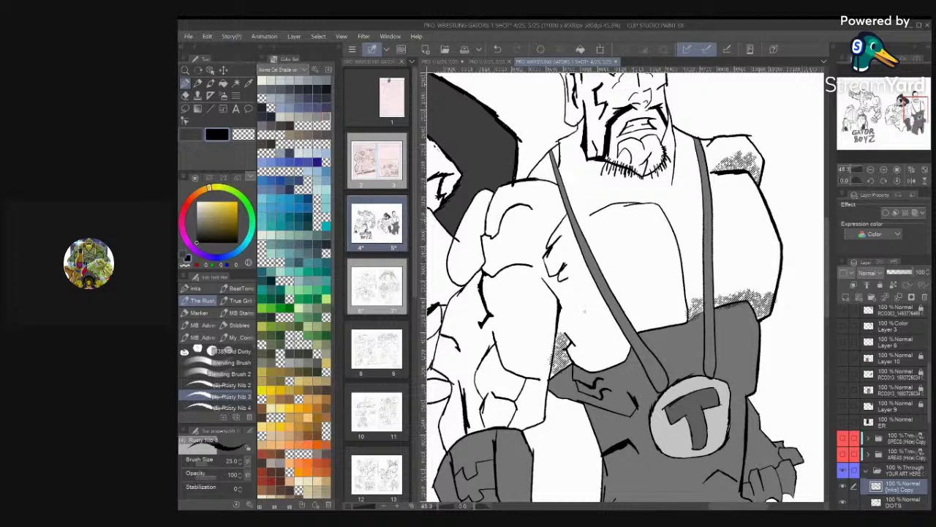
left_click_drag(557, 332, 594, 286)
left_click_drag(587, 292, 594, 285)
Thicken the curved chest line of the wrestler in suspenders from its upper corner down to the overalls
scroll(729, 215, "down", 1)
left_click_drag(729, 215, 683, 226)
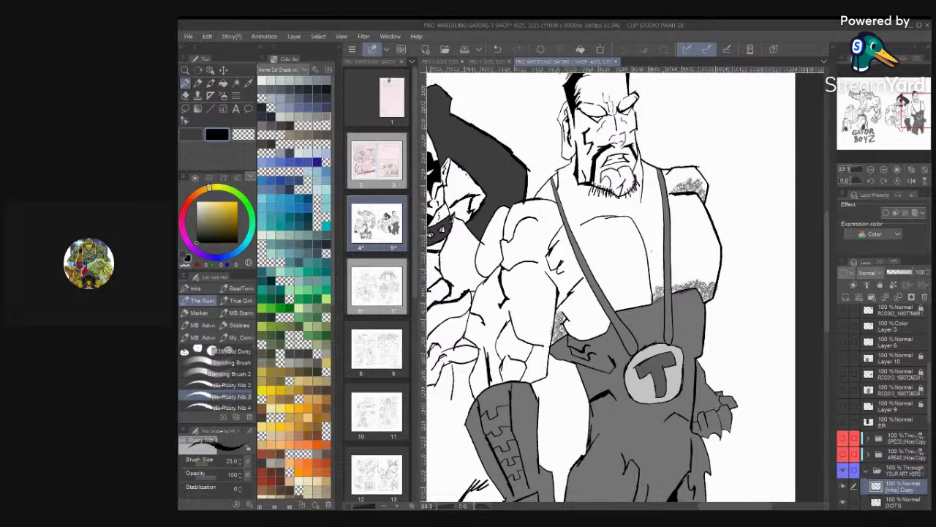
left_click_drag(651, 250, 658, 307)
scroll(610, 258, "up", 2)
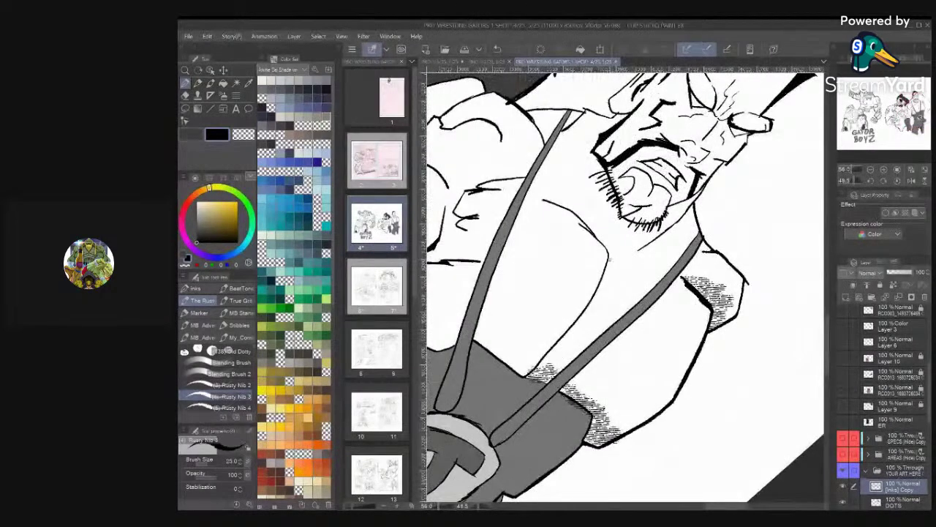
left_click_drag(608, 257, 589, 303)
mouse_move(525, 376)
left_mouse_down()
mouse_move(619, 378)
mouse_move(627, 363)
left_mouse_up()
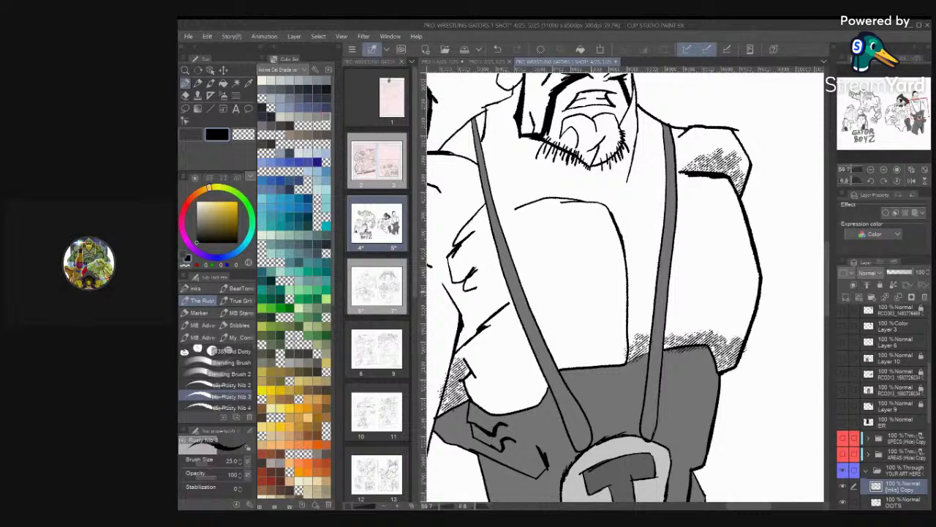
left_click_drag(626, 242, 627, 366)
scroll(625, 287, "down", 4)
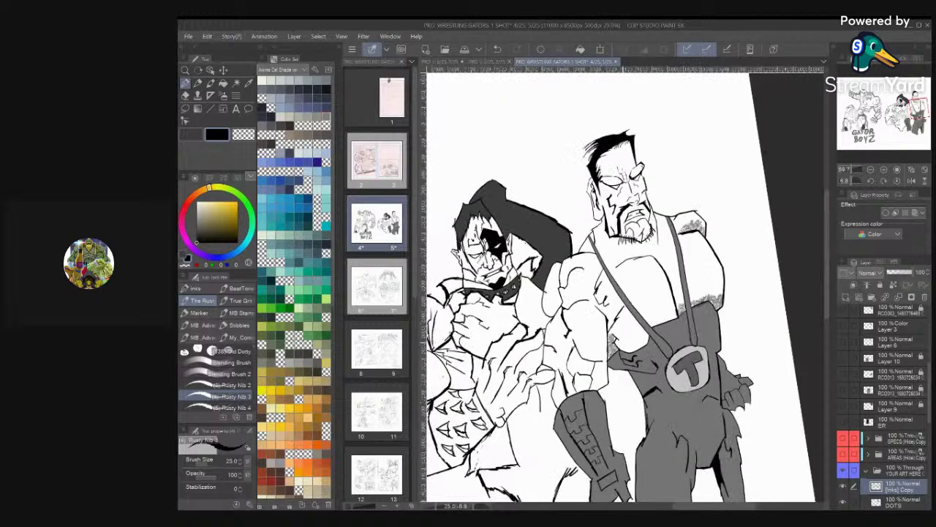
left_click_drag(700, 366, 805, 251)
scroll(625, 286, "up", 4)
key("ctrl+plus")
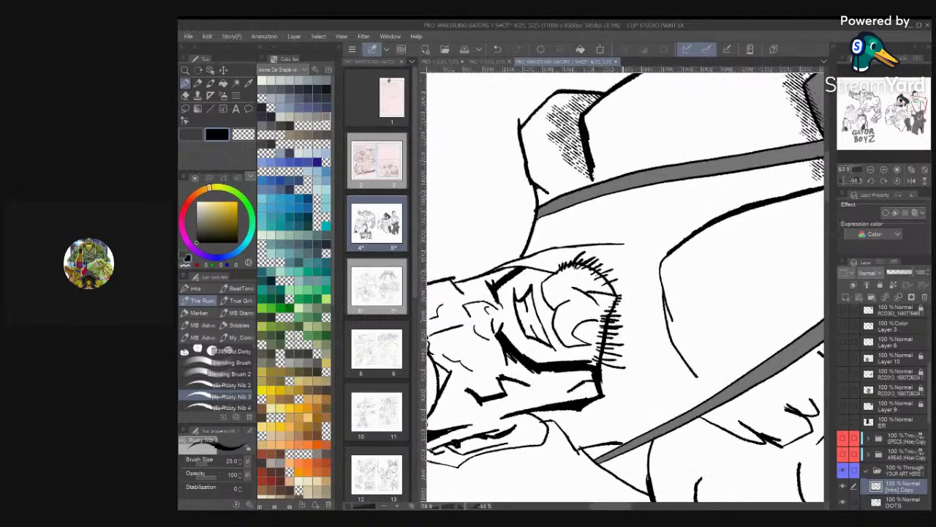
left_click_drag(660, 267, 664, 305)
Thicken the bearded wrestler's neck-to-shoulder line and the upper outline of his shoulder beside the dark hood
scroll(626, 287, "down", 5)
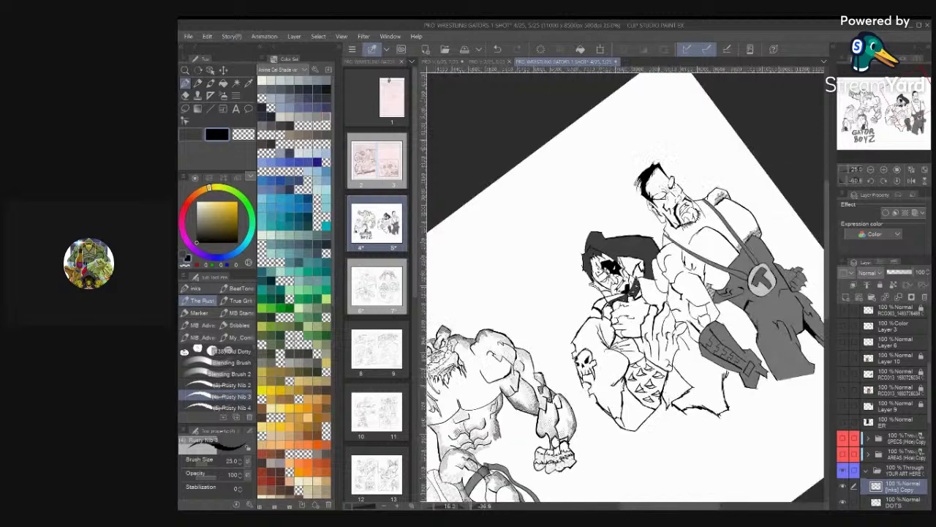
scroll(636, 252, "up", 5)
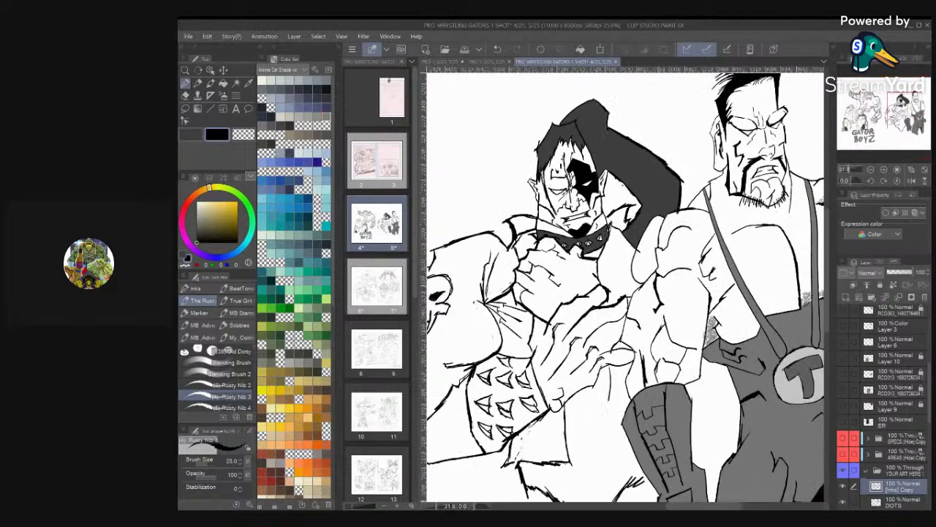
key("ctrl+plus")
key("ctrl+plus")
key("ctrl+plus")
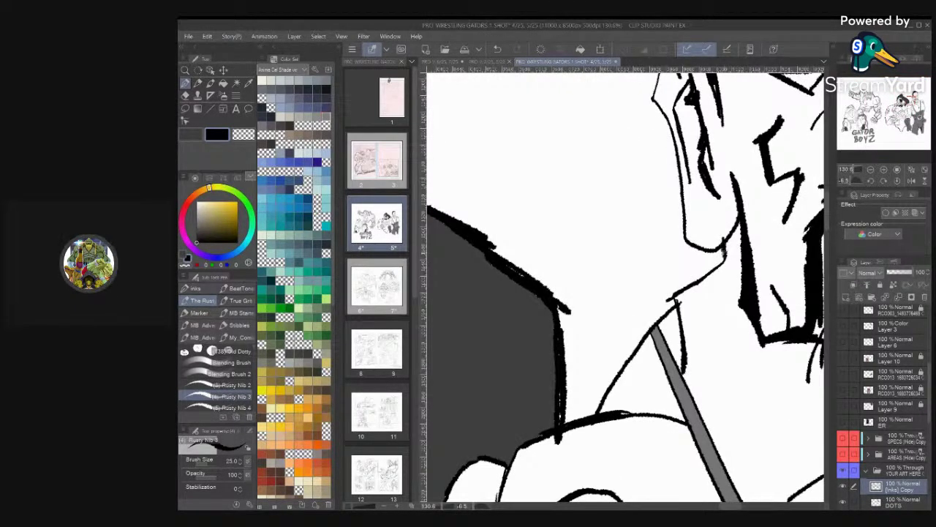
mouse_move(724, 257)
left_mouse_down()
mouse_move(672, 298)
mouse_move(683, 288)
mouse_move(619, 374)
left_mouse_up()
left_click_drag(658, 319, 598, 414)
scroll(626, 287, "down", 3)
scroll(625, 287, "up", 1)
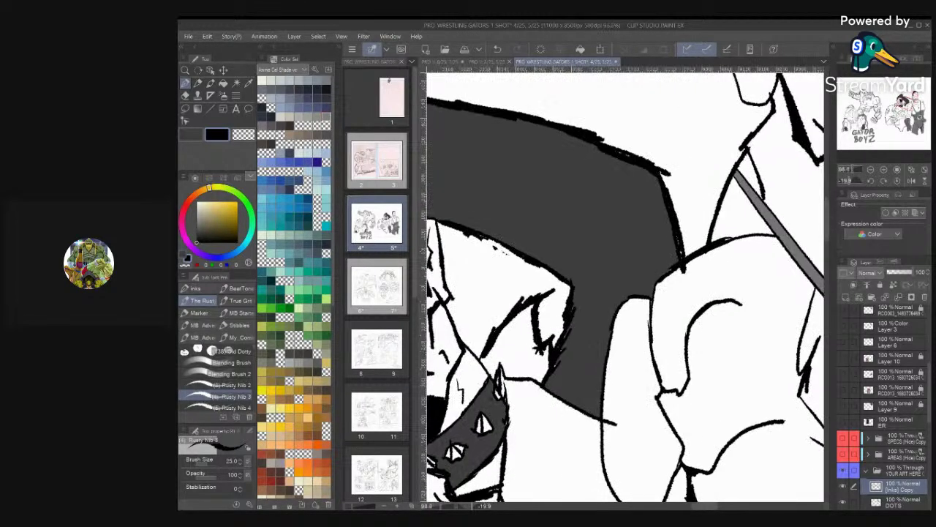
mouse_move(748, 237)
left_mouse_down()
mouse_move(662, 278)
mouse_move(652, 295)
mouse_move(628, 296)
mouse_move(601, 366)
left_mouse_up()
Thicken the rounded outer contour of the bearded wrestler's shoulder where it overlaps the hooded wrestler
scroll(601, 354, "down", 5)
scroll(625, 287, "up", 2)
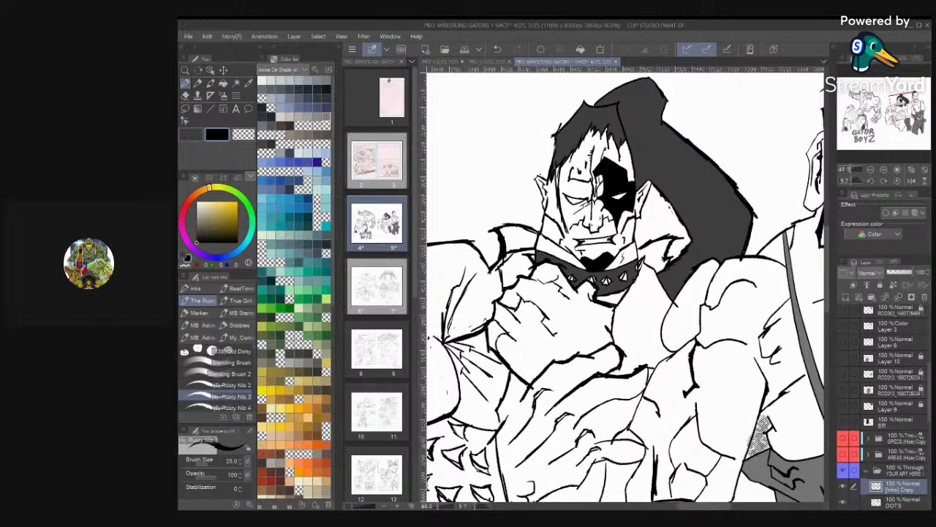
left_click_drag(670, 313, 661, 333)
scroll(593, 350, "up", 5)
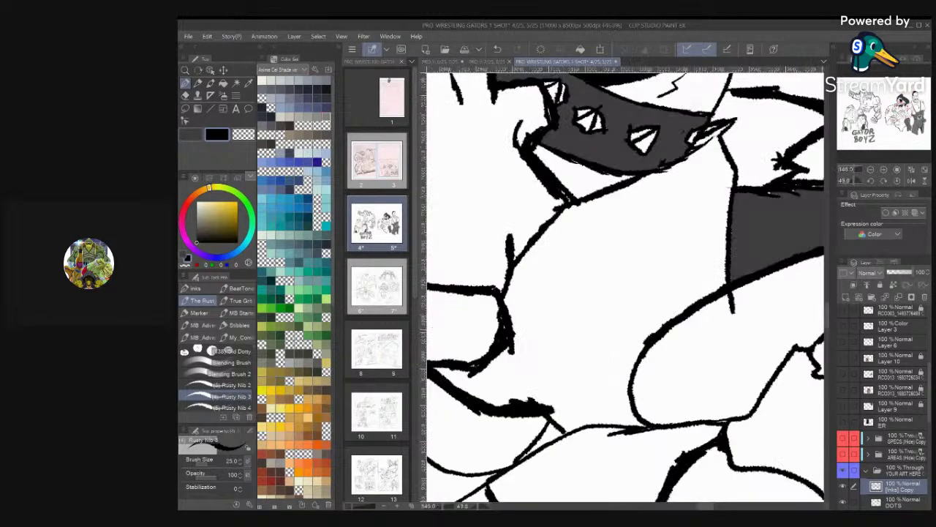
mouse_move(653, 338)
left_mouse_down()
mouse_move(629, 380)
mouse_move(636, 425)
left_mouse_up()
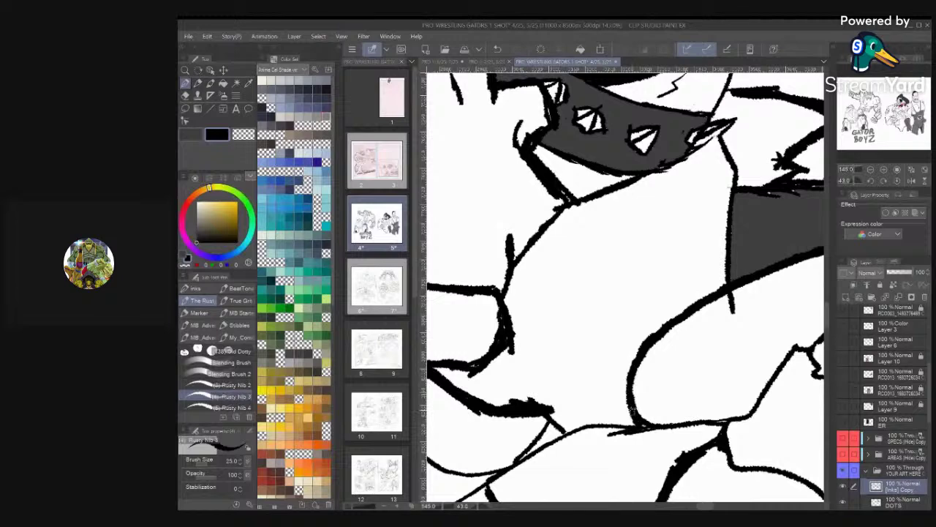
Thicken the bearded wrestler's arm outline below the shoulder and the muscle line dividing the shoulder from the upper arm
scroll(633, 410, "down", 5)
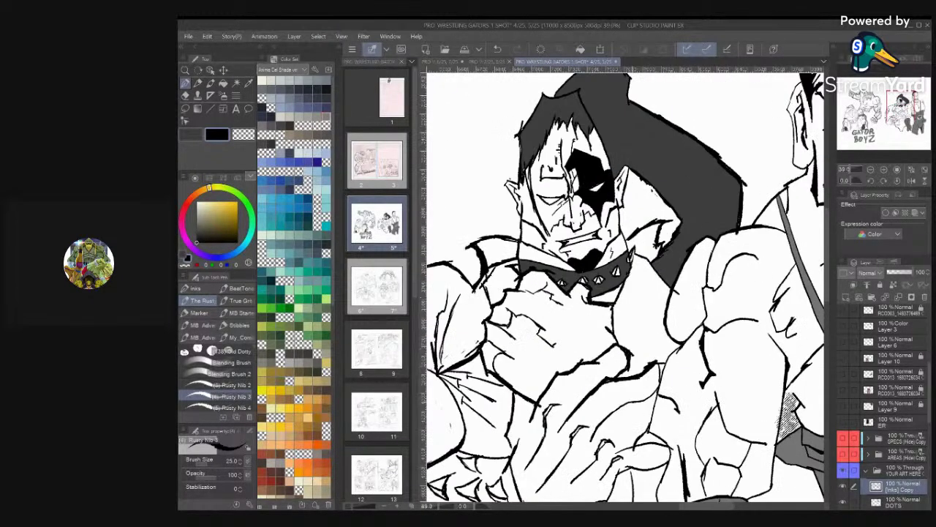
scroll(786, 265, "up", 1)
mouse_move(688, 331)
left_mouse_down()
mouse_move(650, 369)
mouse_move(635, 418)
left_mouse_up()
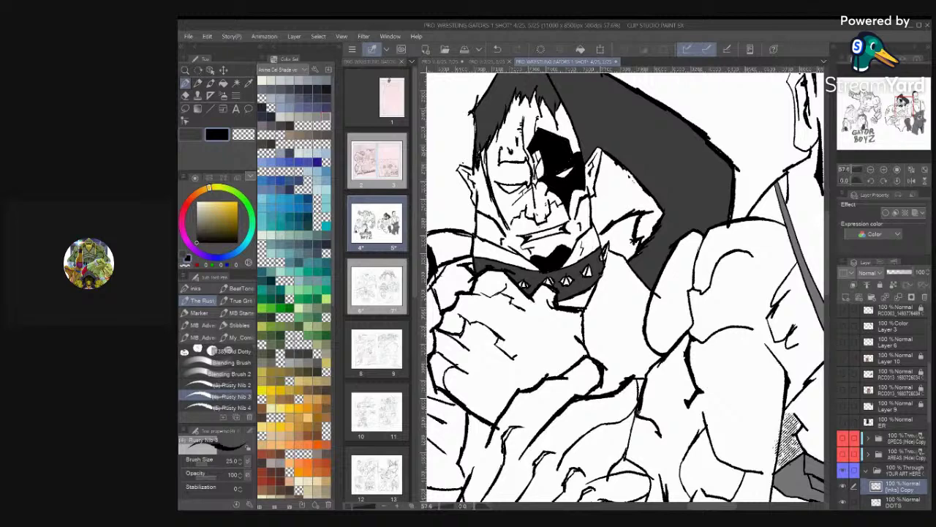
left_click_drag(648, 378, 680, 347)
scroll(787, 182, "up", 1)
mouse_move(681, 316)
left_mouse_down()
mouse_move(681, 347)
mouse_move(681, 334)
left_mouse_up()
mouse_move(680, 310)
left_mouse_down()
mouse_move(681, 332)
mouse_move(686, 280)
left_mouse_up()
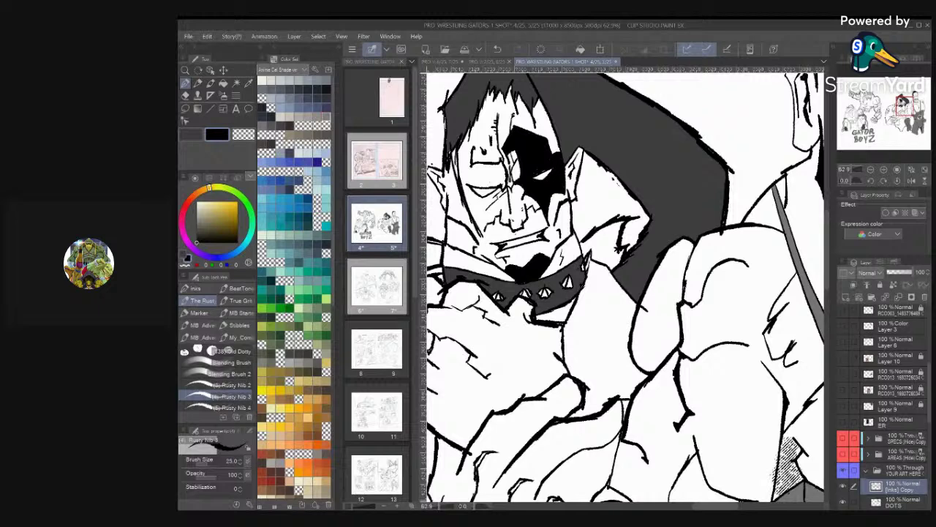
Thicken the contour above the thumb of the hooded wrestler's open hand
scroll(776, 208, "down", 6)
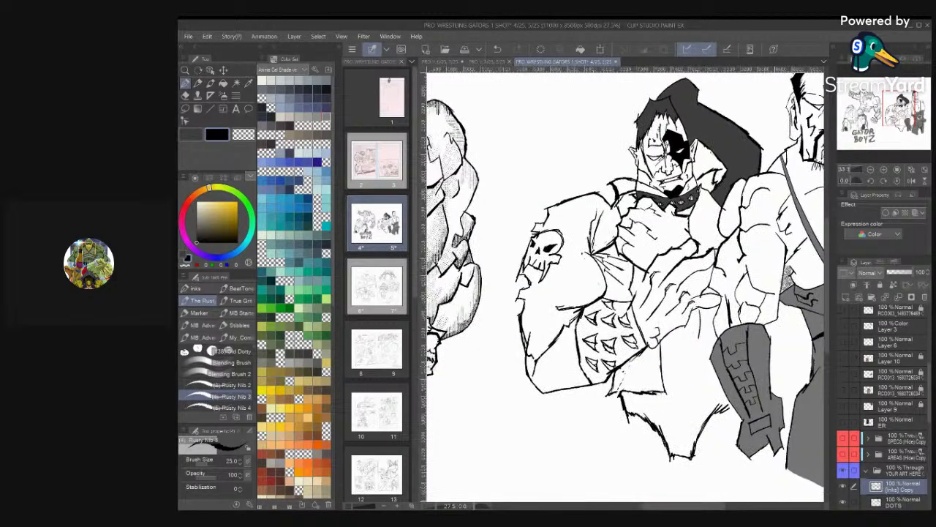
scroll(732, 330, "up", 6)
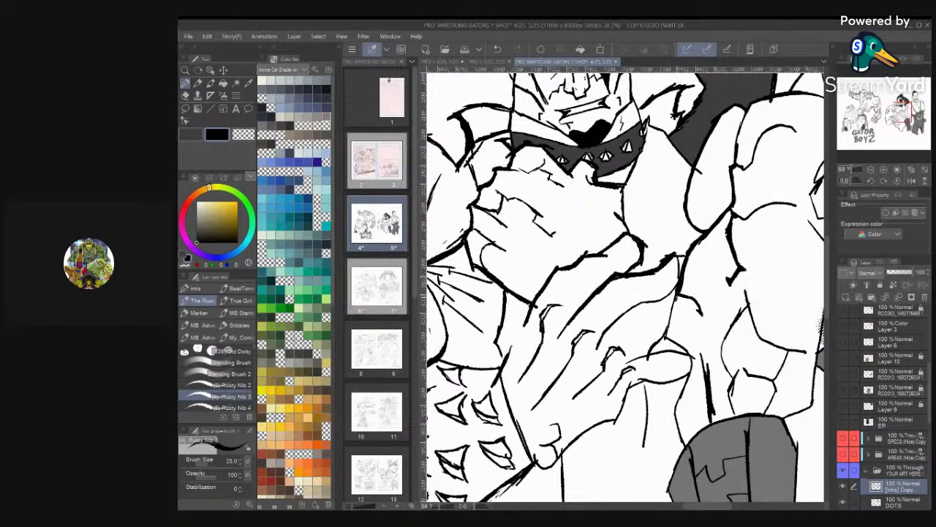
mouse_move(671, 326)
left_mouse_down()
mouse_move(678, 297)
mouse_move(648, 344)
left_mouse_up()
scroll(707, 288, "up", 1)
scroll(644, 307, "down", 5)
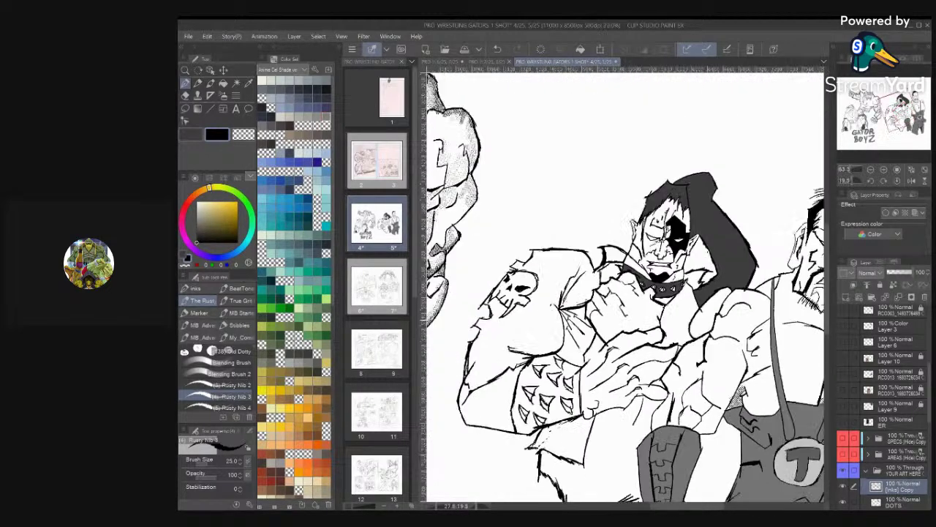
Thicken the inner arm outline of the wrestler in suspenders down to the top edge of his laced glove
scroll(687, 329, "up", 3)
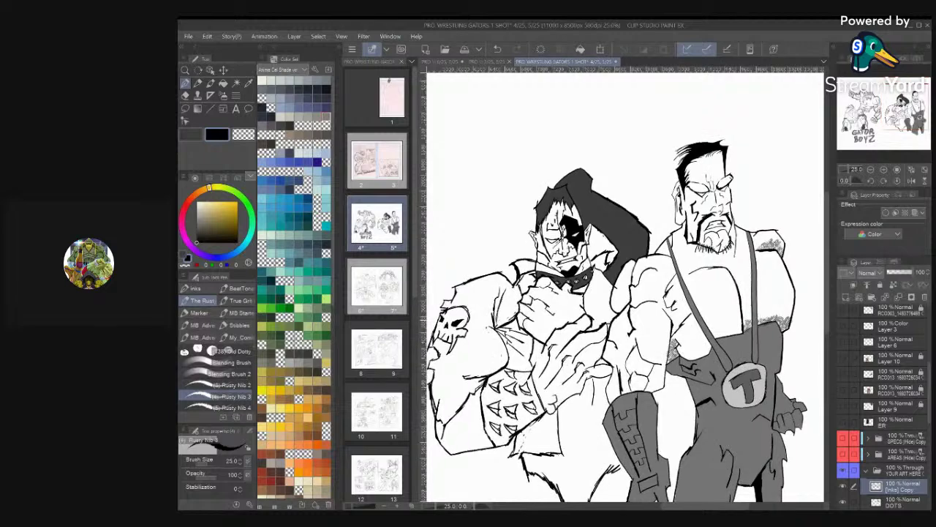
scroll(642, 357, "up", 4)
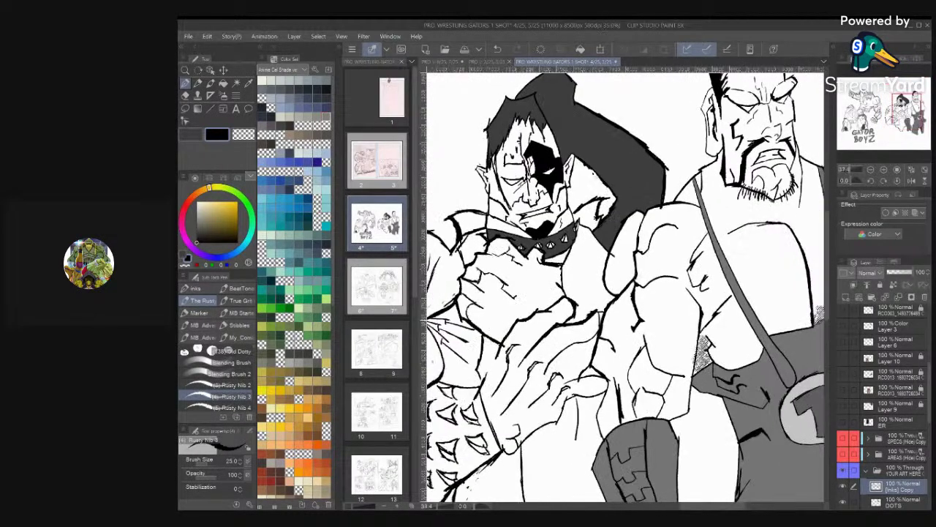
left_click_drag(716, 312, 698, 420)
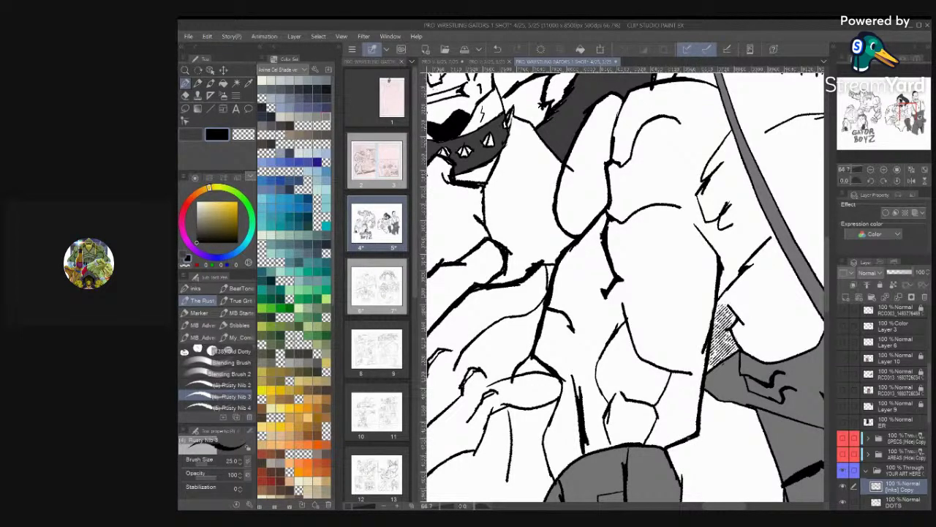
left_click_drag(684, 438, 643, 442)
Review the whole Gator Boyz spread and save it
scroll(625, 287, "down", 5)
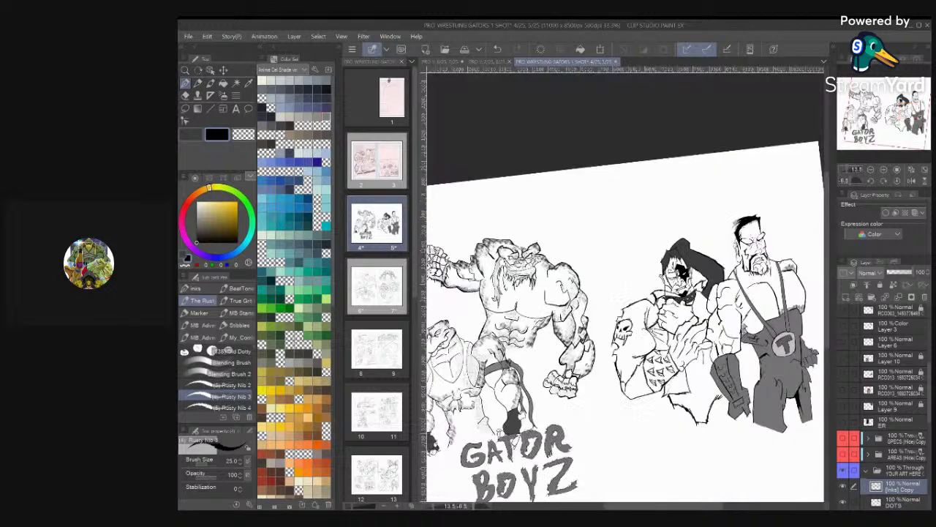
scroll(625, 287, "down", 3)
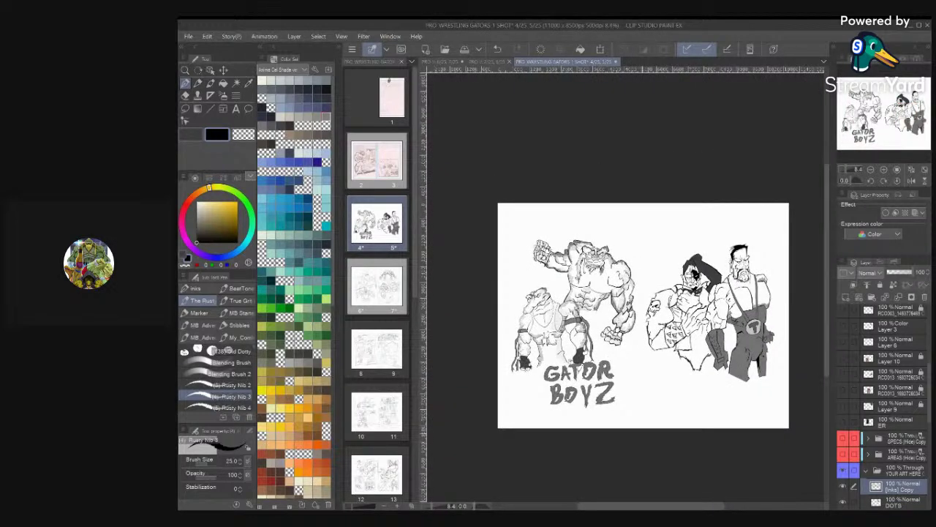
key("ctrl+0")
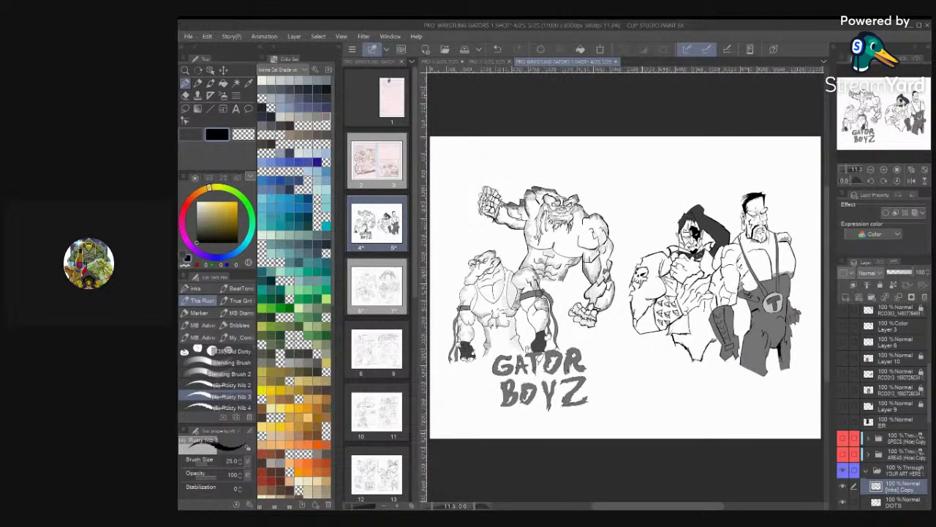
key("ctrl+s")
Thicken the fold line on the upper thigh of the suspendered wrestler's dark trousers
scroll(761, 304, "up", 5)
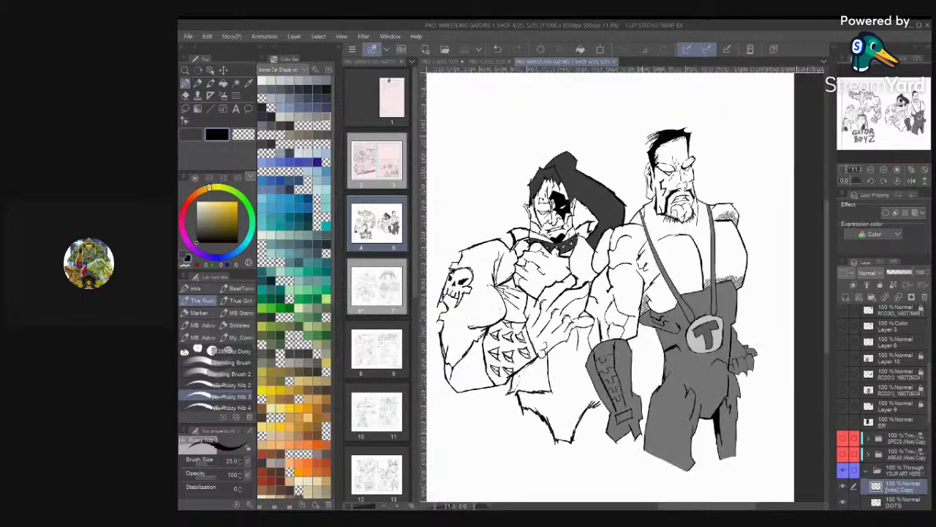
scroll(625, 285, "up", 2)
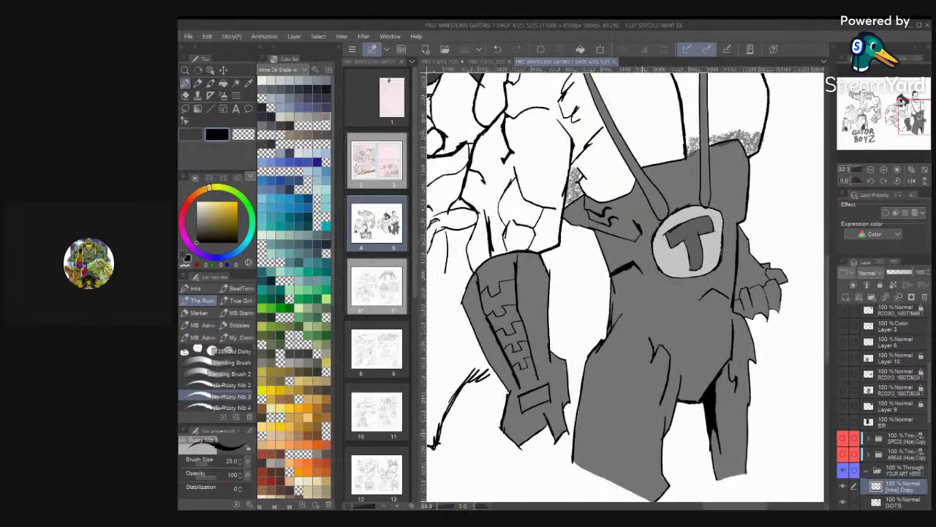
scroll(625, 285, "up", 2)
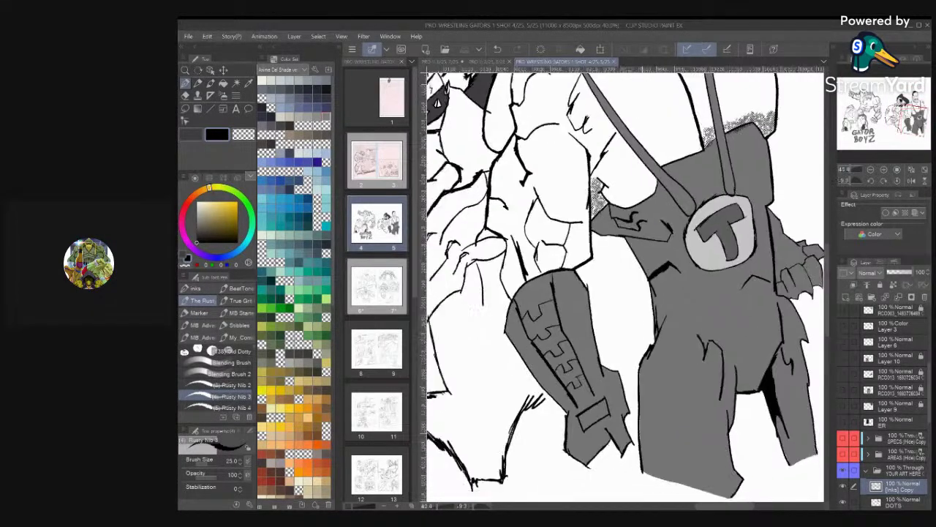
mouse_move(716, 286)
left_mouse_down()
mouse_move(721, 306)
mouse_move(704, 269)
mouse_move(711, 283)
left_mouse_up()
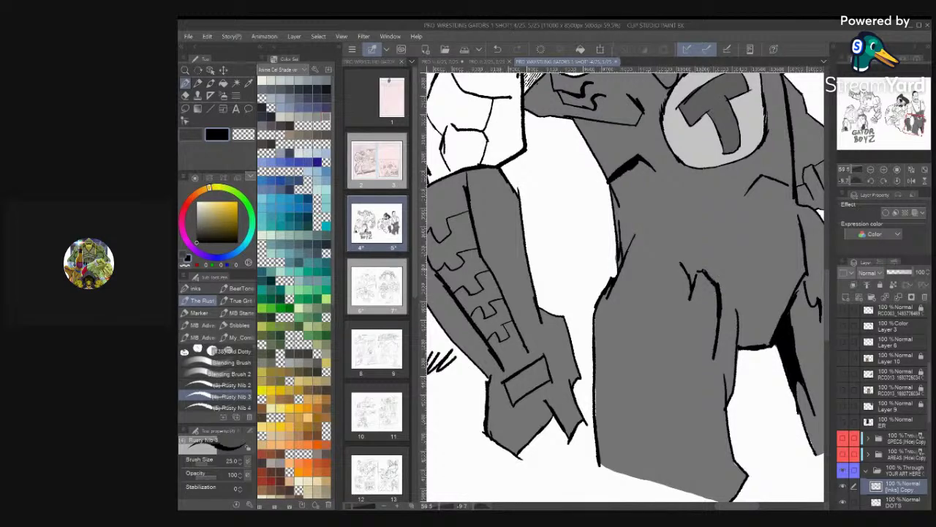
scroll(626, 286, "down", 4)
scroll(723, 354, "down", 2)
left_click_drag(722, 355, 706, 363)
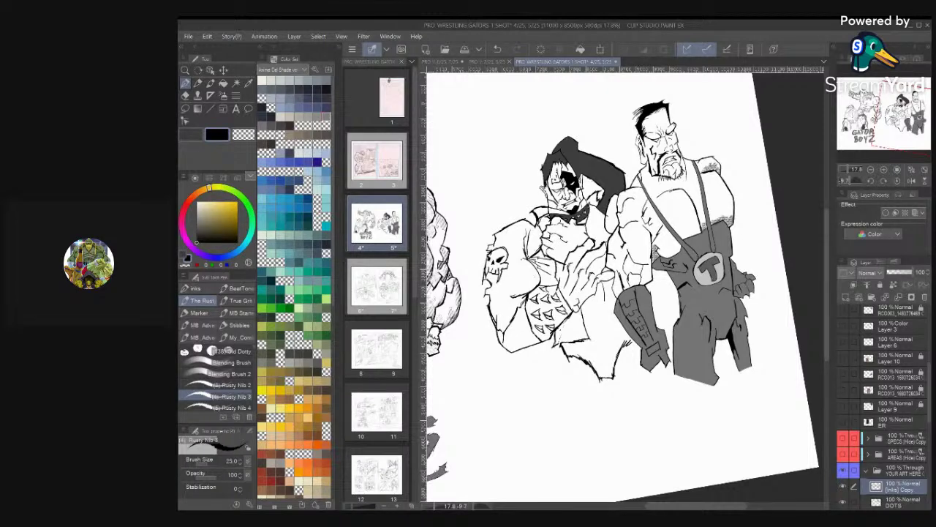
Erase the upper outlines of both of the bearded wrestler's eyes with transparent colour
scroll(626, 285, "up", 6)
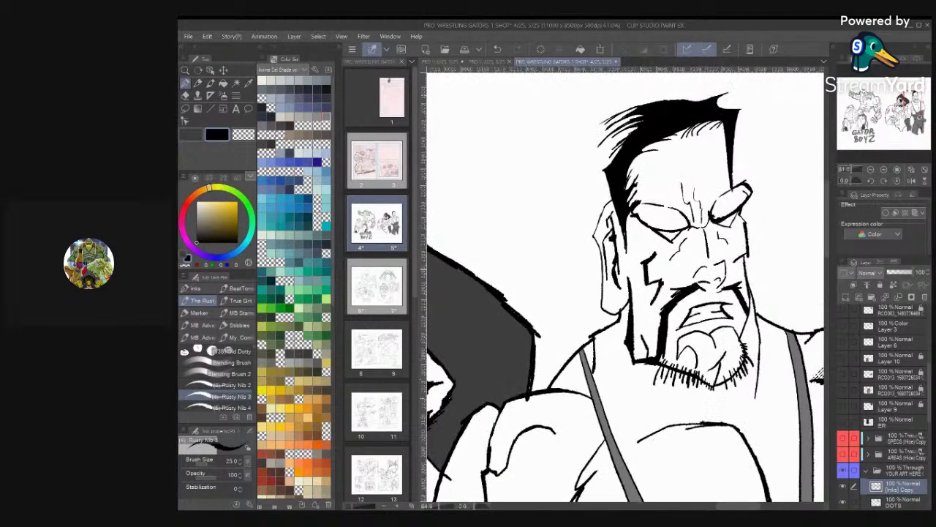
scroll(625, 285, "up", 1)
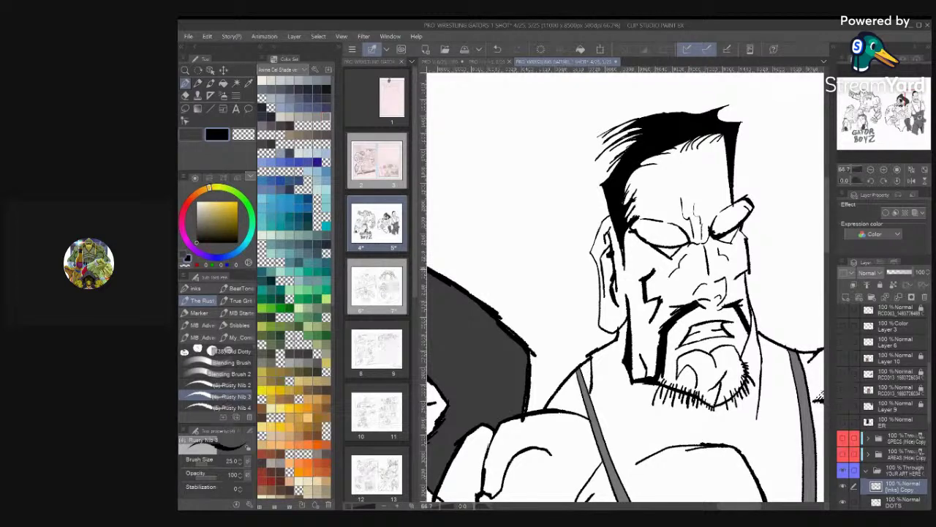
scroll(625, 286, "up", 2)
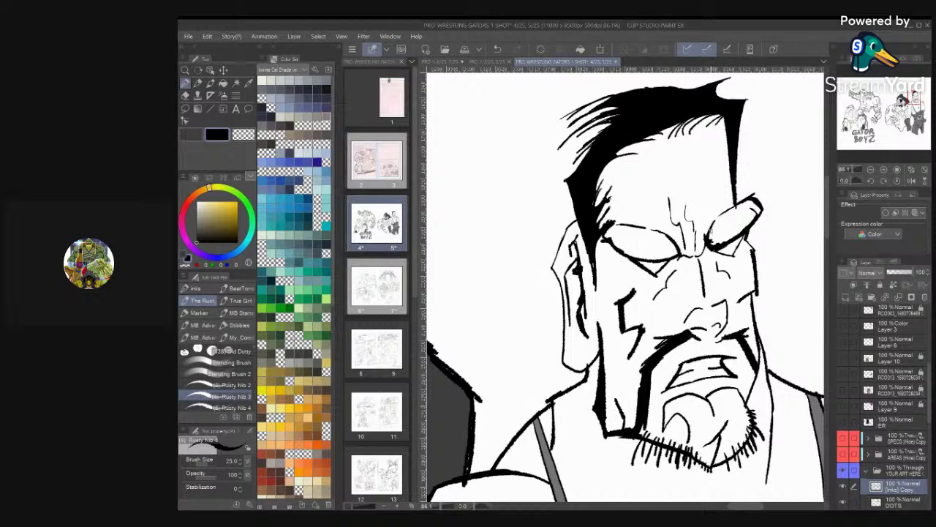
left_click(244, 135)
mouse_move(648, 227)
left_mouse_down()
mouse_move(673, 242)
mouse_move(631, 227)
left_mouse_up()
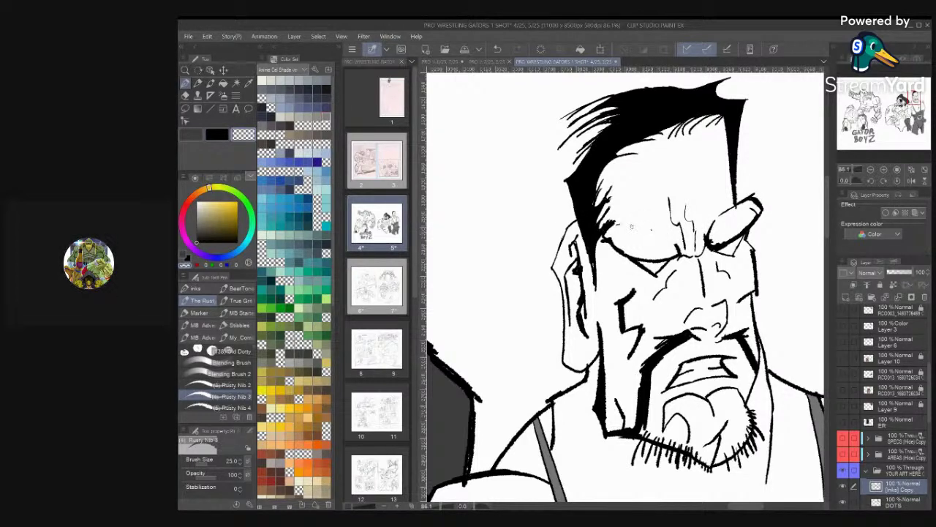
left_click(653, 229)
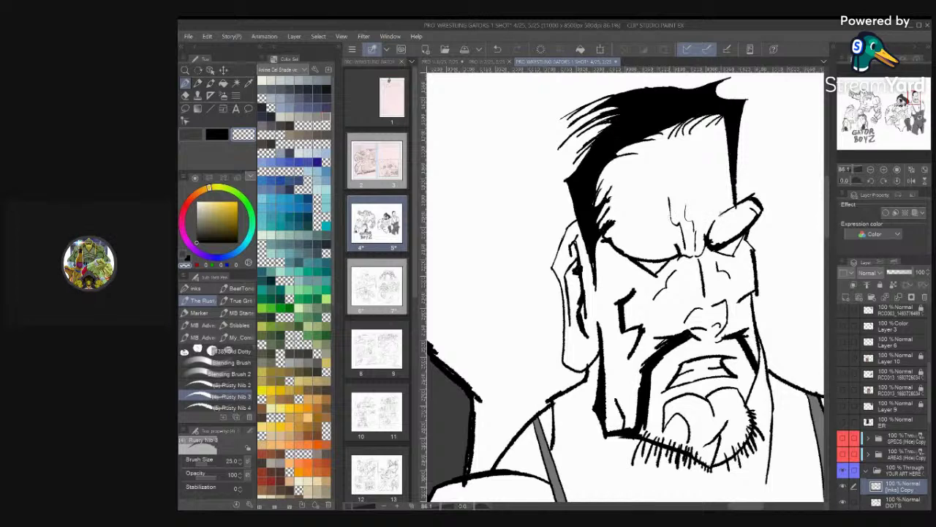
left_click_drag(714, 223, 723, 215)
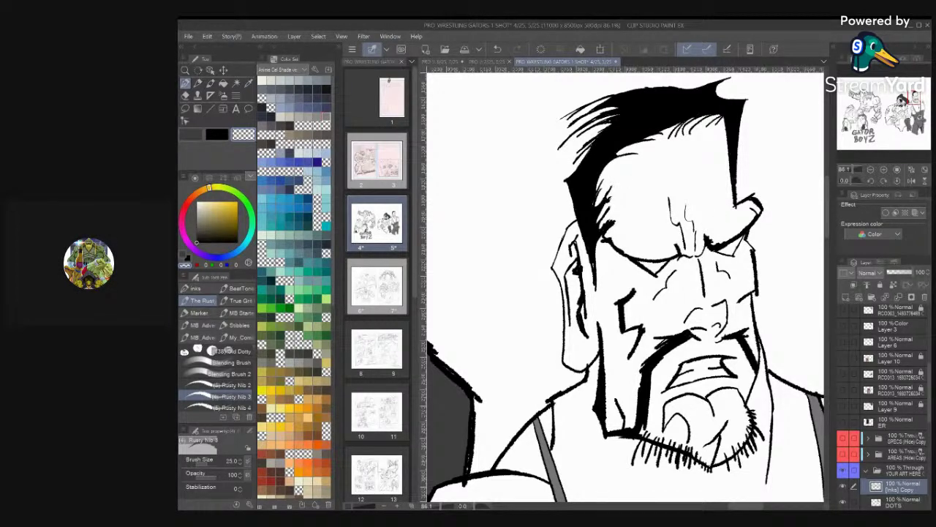
Ink heavier frown lines between the bearded wrestler's eyes and redraw the inner edge of his far brow
key("c")
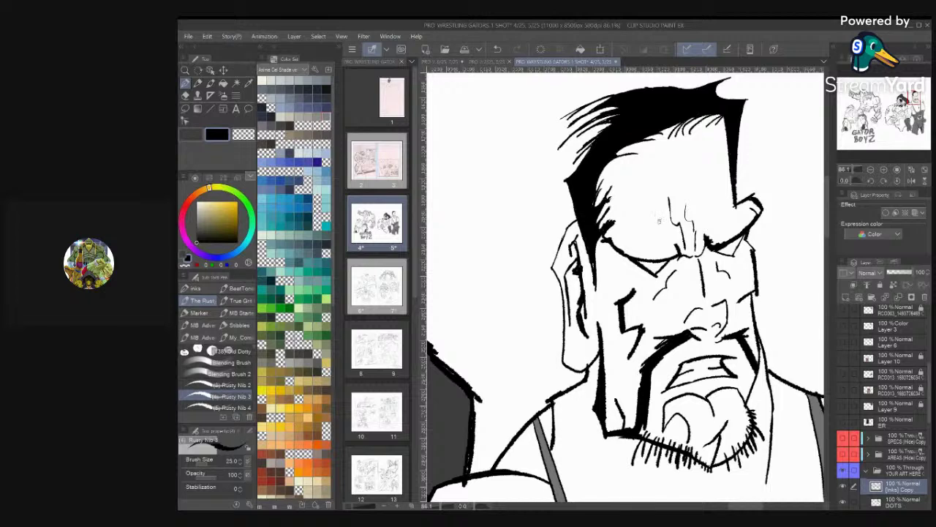
left_click_drag(705, 245, 701, 202)
left_click_drag(675, 246, 664, 211)
left_click_drag(704, 214, 722, 184)
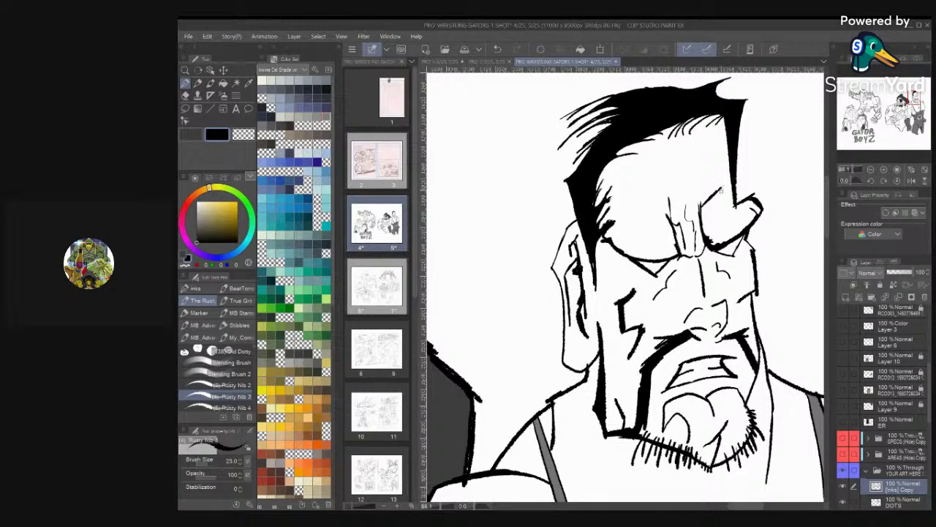
mouse_move(718, 193)
left_mouse_down()
mouse_move(724, 180)
mouse_move(745, 199)
mouse_move(736, 207)
mouse_move(738, 185)
left_mouse_up()
Redraw the outer edge of the bearded wrestler's far brow, joining it to the tip of his hairline
key("c")
left_click(217, 135)
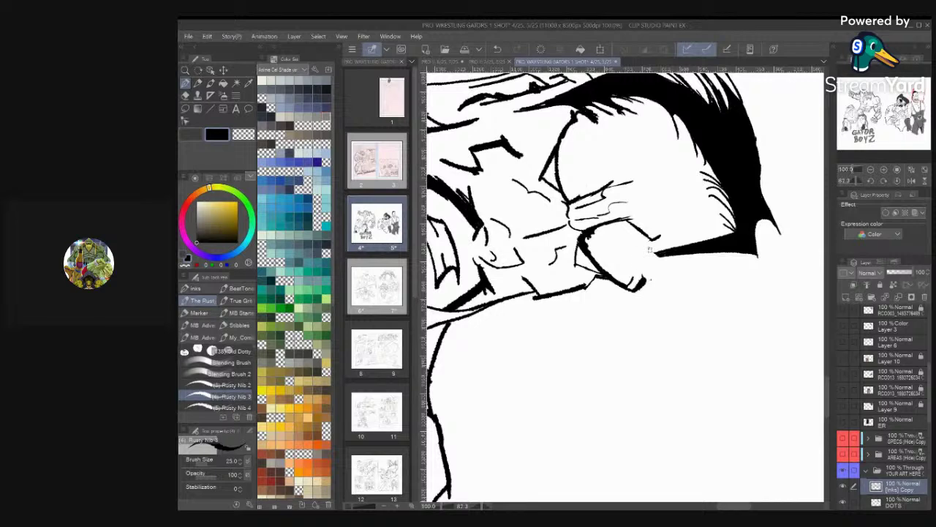
left_click_drag(652, 249, 641, 284)
scroll(625, 286, "down", 3)
scroll(625, 287, "up", 5)
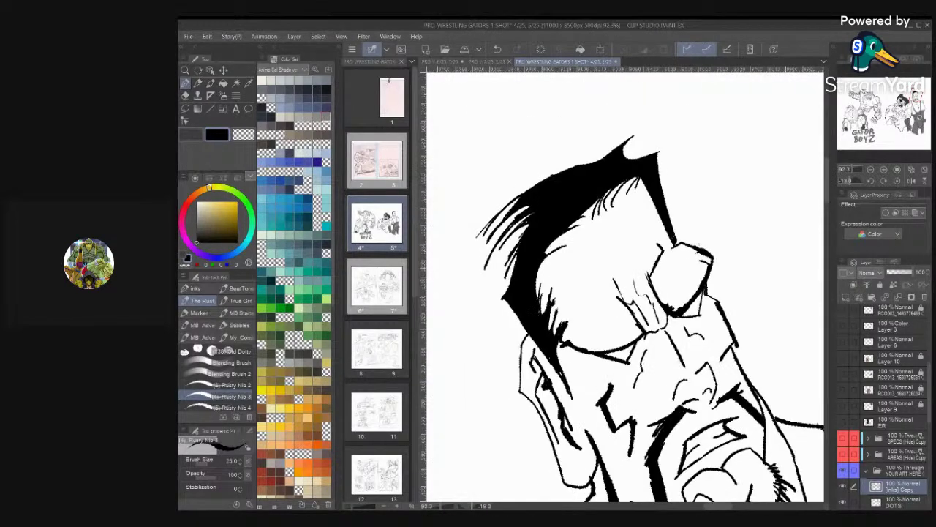
Redraw the upper outline of the bearded wrestler's near eye and add a short forehead crease rising from it
left_click_drag(653, 289, 629, 294)
scroll(625, 287, "down", 1)
mouse_move(562, 315)
left_mouse_down()
mouse_move(563, 268)
mouse_move(582, 254)
left_mouse_up()
scroll(572, 249, "down", 1)
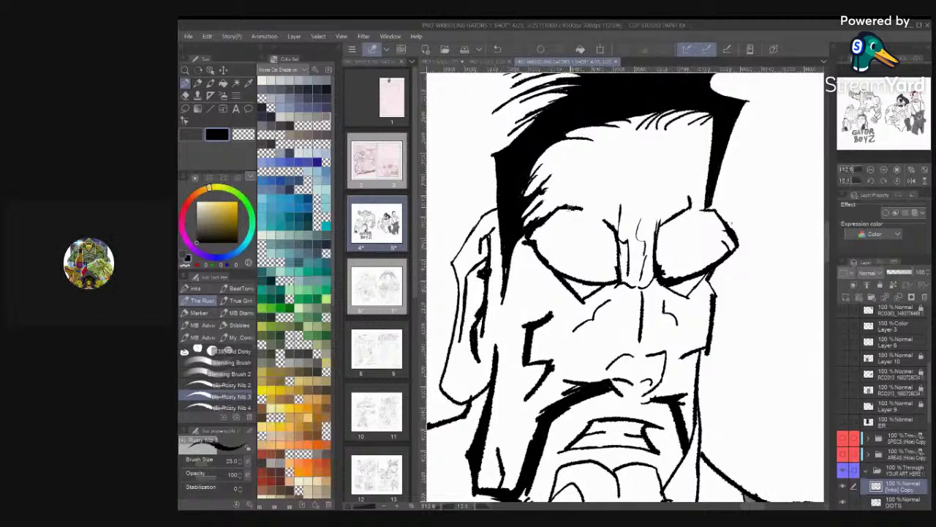
left_click_drag(572, 209, 564, 174)
scroll(693, 207, "down", 7)
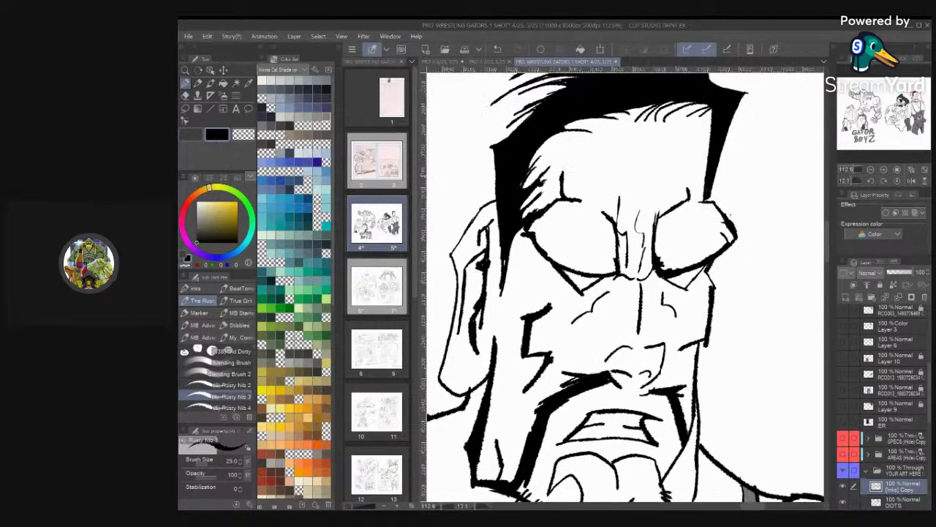
scroll(697, 239, "down", 1)
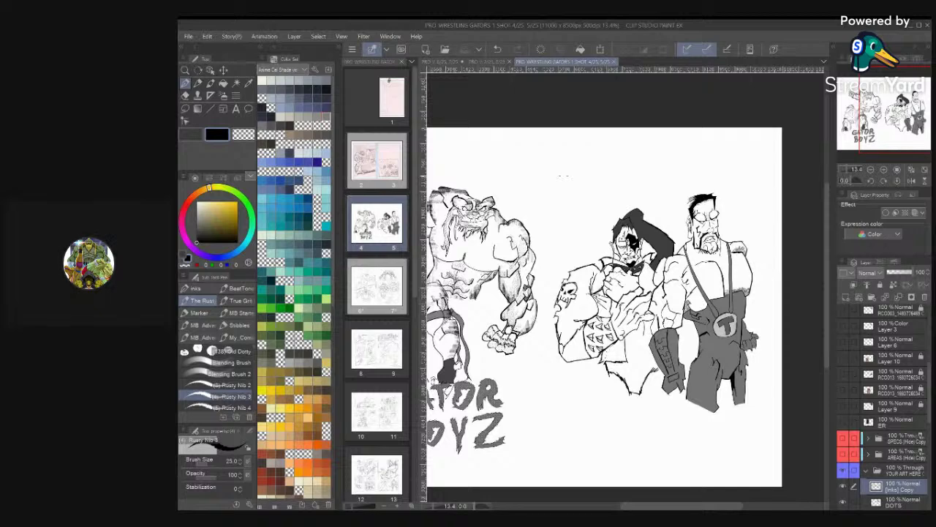
Replace the crease lines beside the bearded wrestler's nose bridge with short creases running from the inner eye corners
scroll(705, 222, "up", 12)
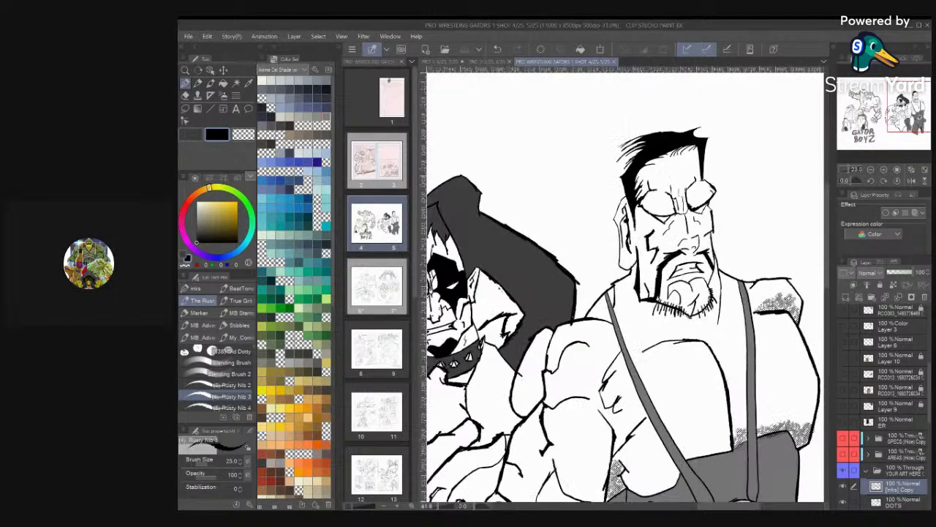
scroll(608, 270, "up", 3)
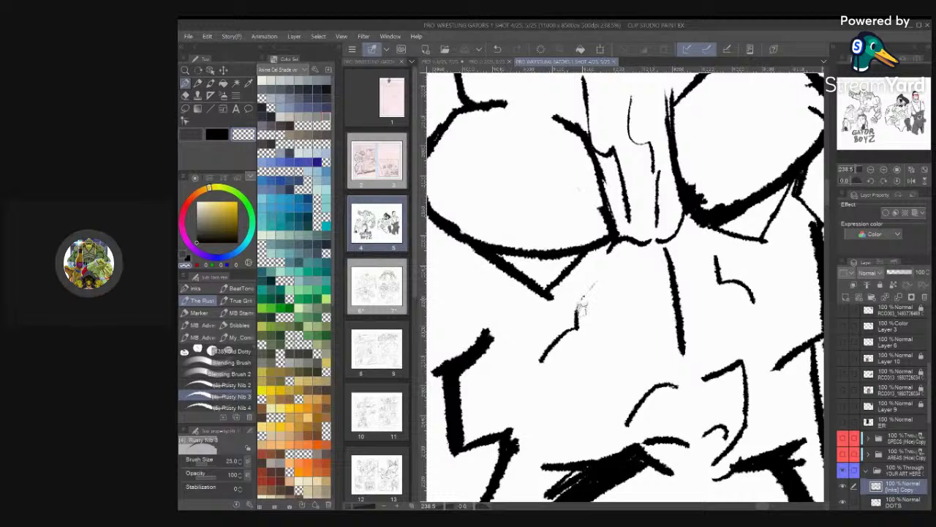
mouse_move(733, 269)
left_mouse_down()
mouse_move(721, 271)
mouse_move(755, 308)
left_mouse_up()
scroll(733, 258, "down", 7)
scroll(768, 329, "up", 2)
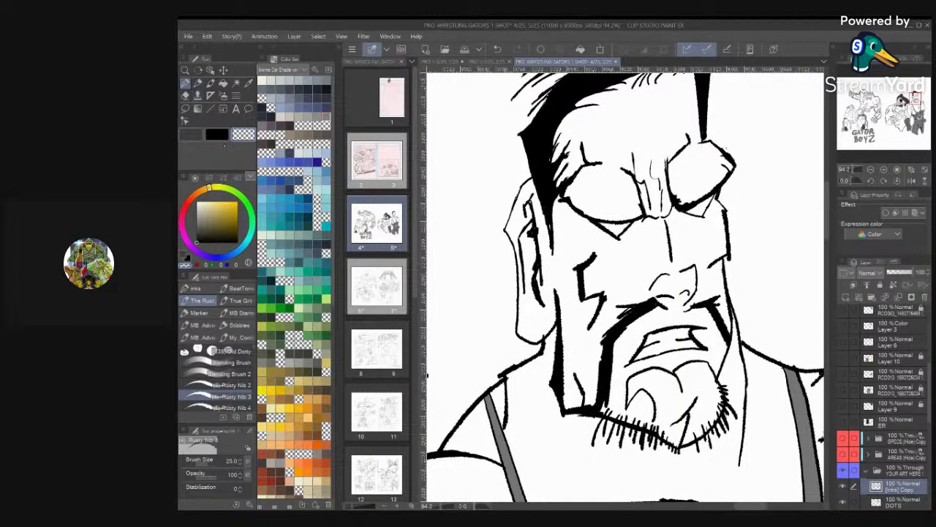
left_click(217, 134)
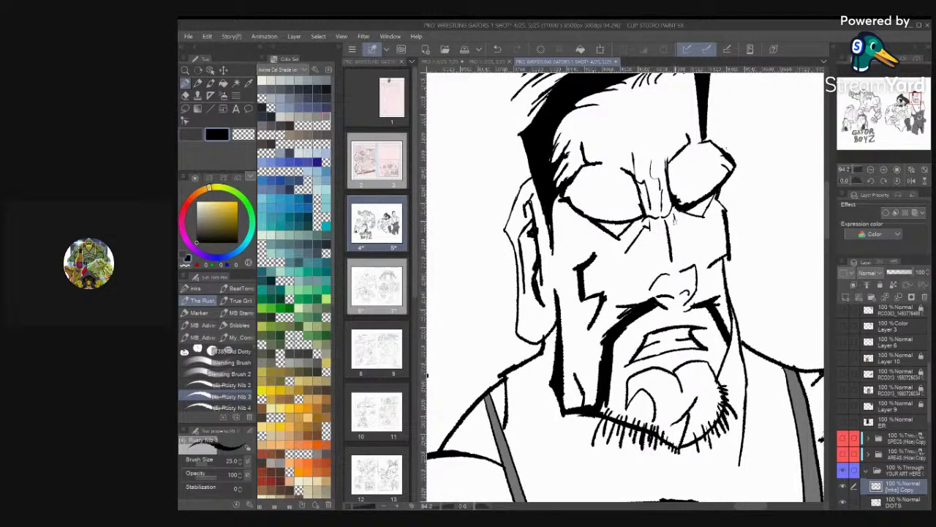
left_click_drag(673, 220, 688, 222)
Fill the near corner of the bearded wrestler's mouth with black ink around the teeth
scroll(691, 322, "up", 4)
scroll(625, 286, "up", 1)
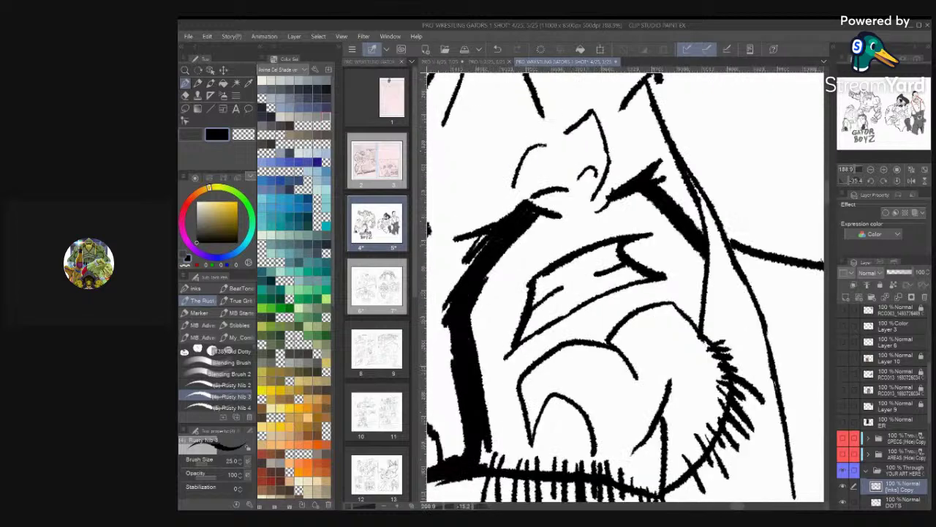
mouse_move(540, 278)
left_mouse_down()
mouse_move(537, 298)
mouse_move(552, 291)
mouse_move(519, 344)
mouse_move(523, 327)
left_mouse_up()
scroll(523, 327, "down", 5)
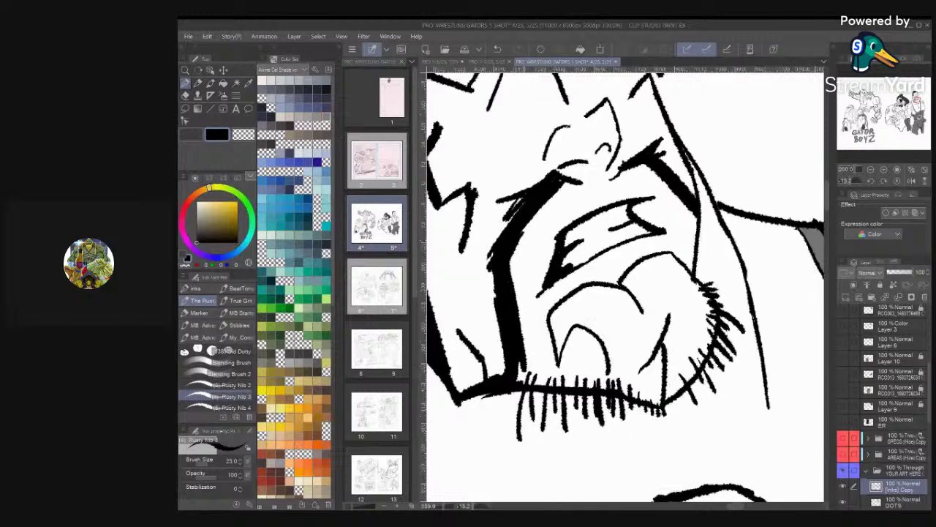
scroll(625, 285, "up", 1)
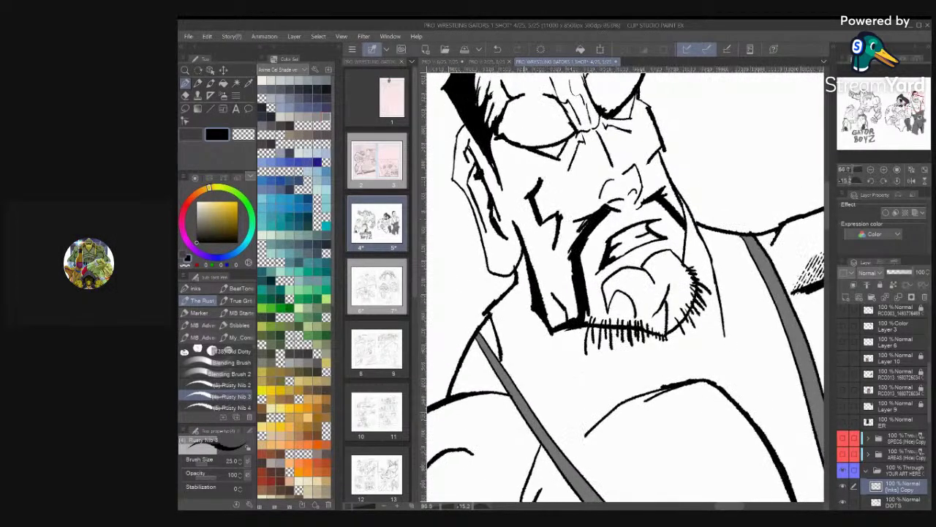
Strengthen the line under the bearded wrestler's lower lip and save the spread
scroll(625, 285, "up", 2)
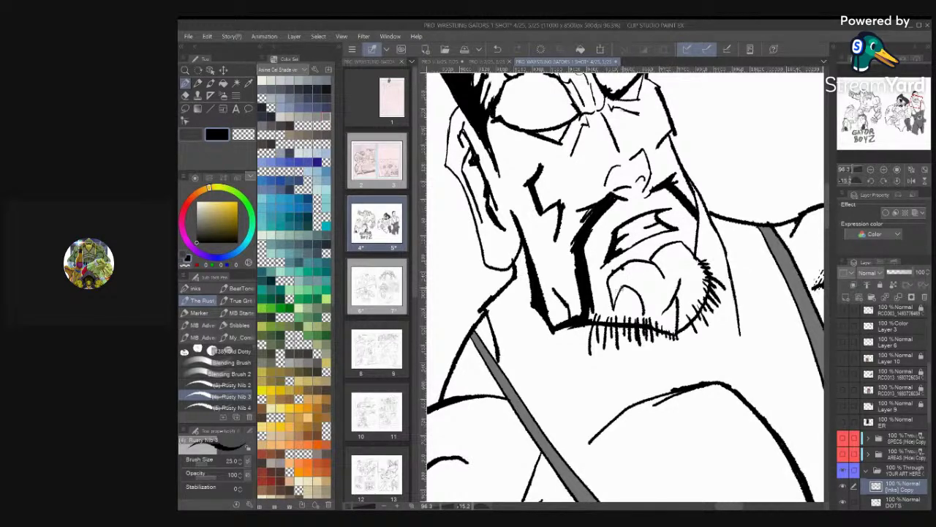
scroll(662, 325, "up", 3)
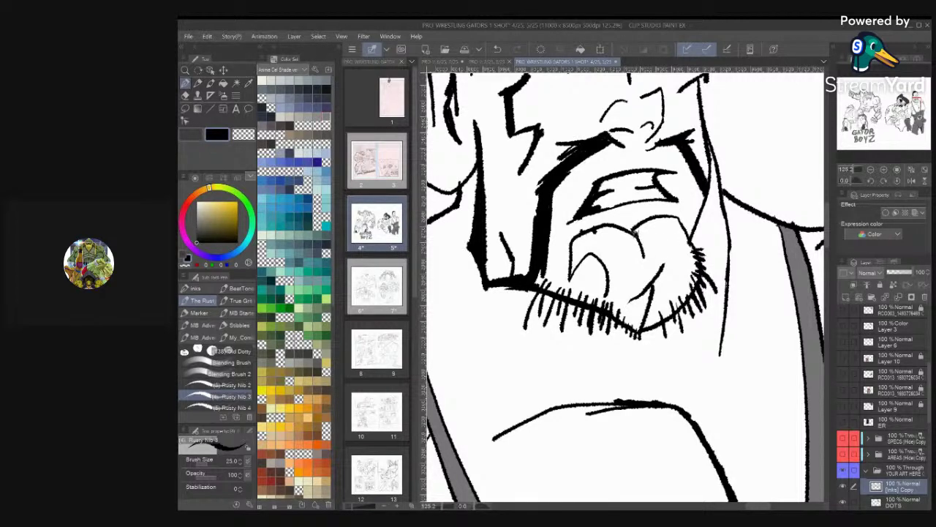
left_click_drag(635, 232, 673, 216)
scroll(566, 244, "down", 6)
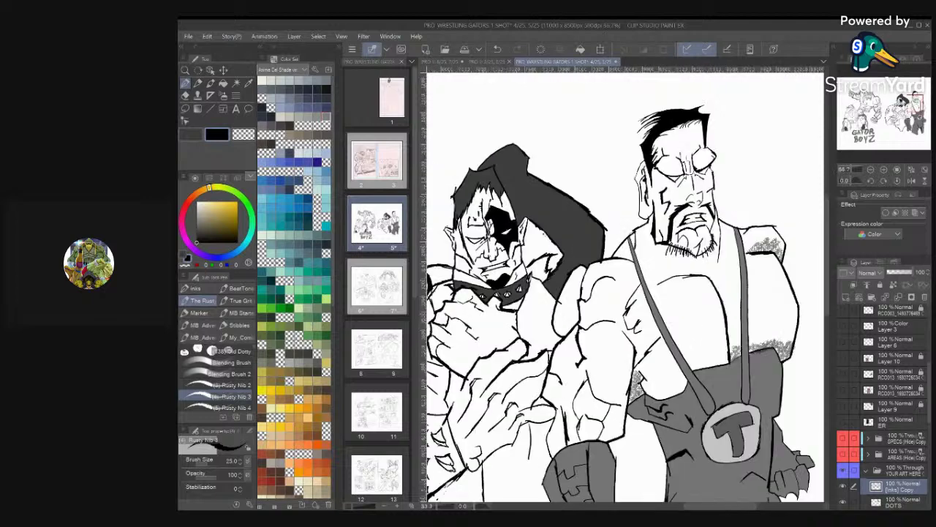
mouse_move(650, 296)
left_mouse_down()
mouse_move(634, 249)
mouse_move(617, 264)
left_mouse_up()
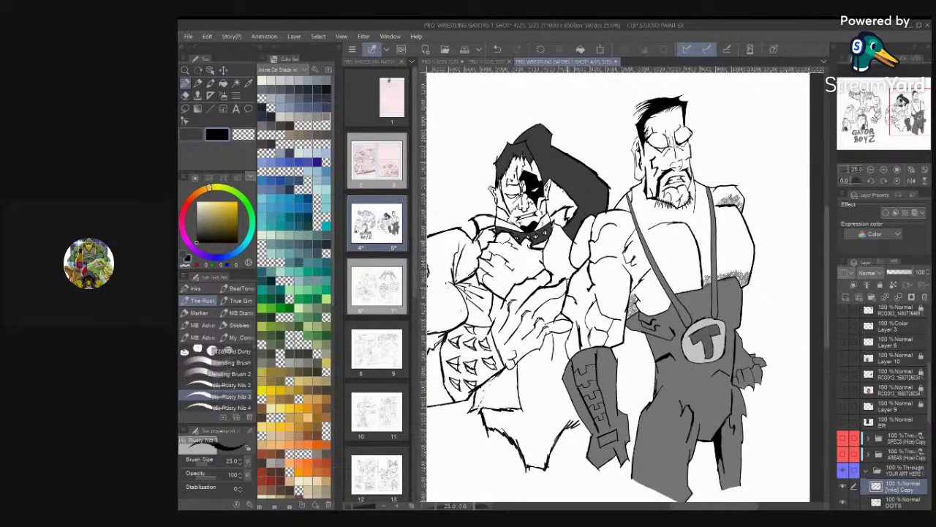
key("ctrl+s")
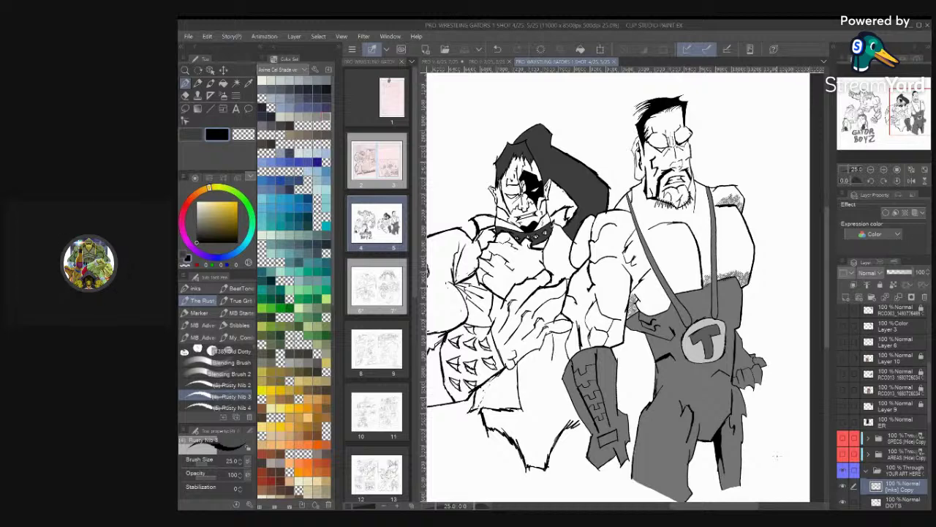
Thicken the suspendered wrestler's forearm outline from the hooded wrestler's hand down to the laced glove at brush size 60
scroll(528, 386, "up", 5)
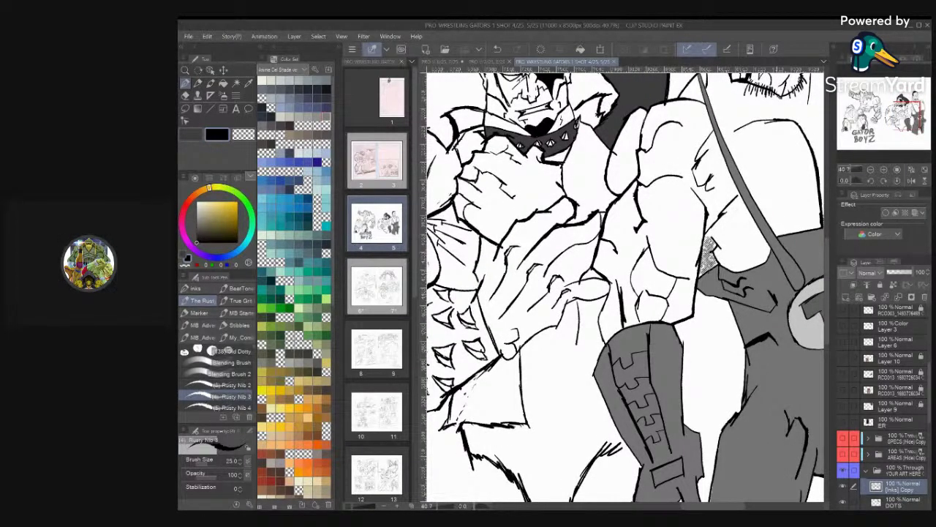
scroll(570, 268, "up", 3)
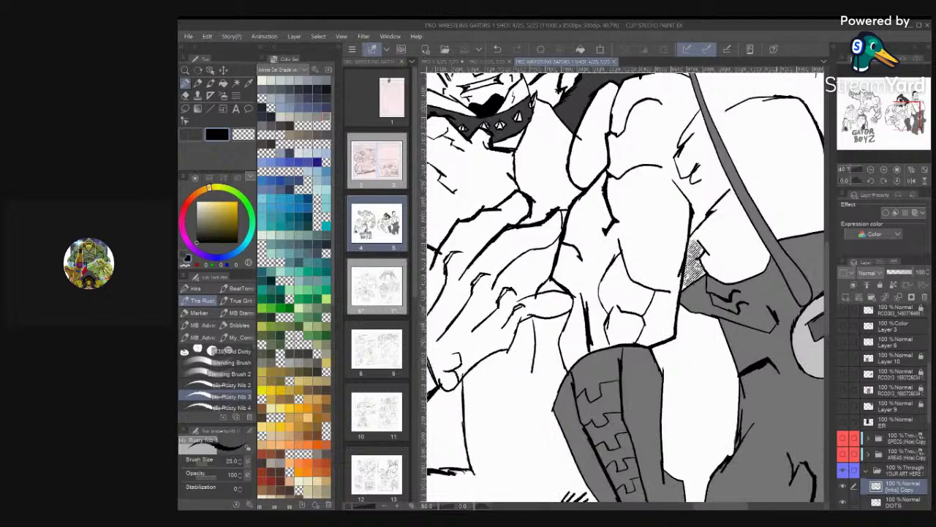
mouse_move(552, 295)
left_mouse_down()
mouse_move(527, 355)
mouse_move(531, 339)
mouse_move(545, 386)
left_mouse_up()
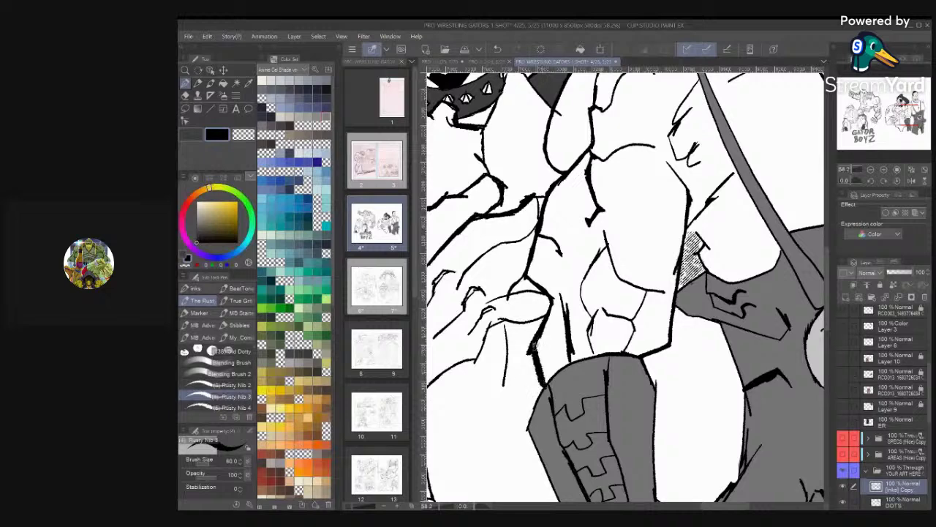
scroll(658, 269, "down", 7)
scroll(670, 161, "up", 4)
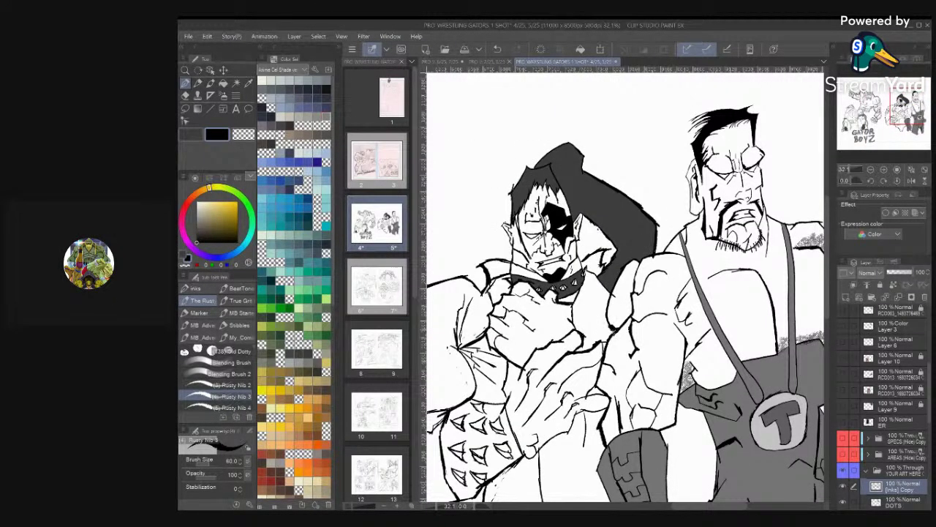
Thicken the outline of the suspendered wrestler's shoulder where it overlaps the other wrestler's dark hood
mouse_move(616, 337)
left_mouse_down()
mouse_move(603, 311)
mouse_move(625, 264)
left_mouse_up()
scroll(702, 226, "down", 4)
scroll(672, 264, "up", 4)
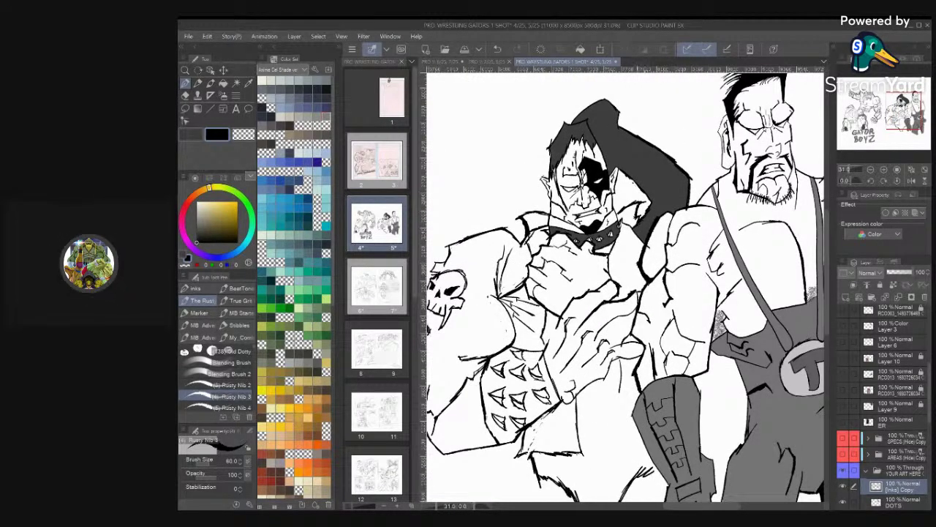
Thicken the contour lines between the fingers of the hooded wrestler's outer hand at brush size 25
scroll(643, 282, "up", 6)
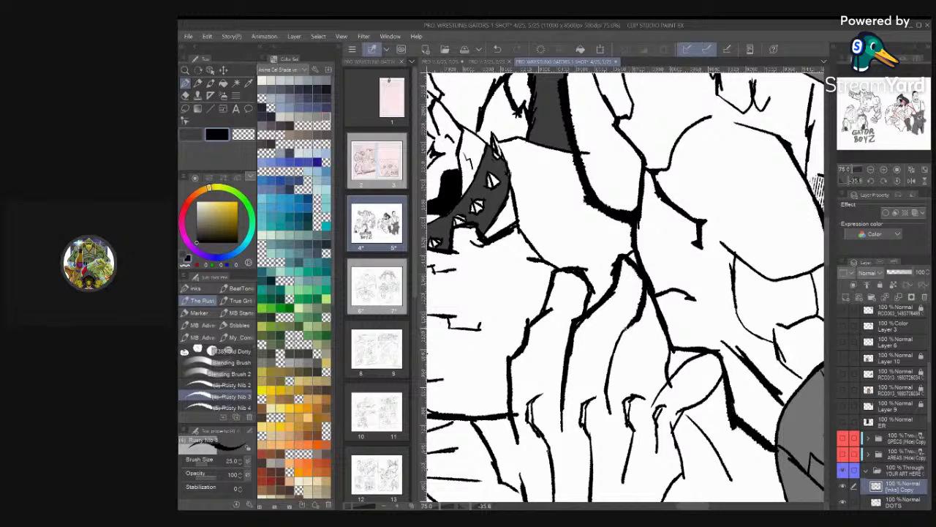
left_click_drag(620, 340, 607, 373)
mouse_move(628, 329)
left_mouse_down()
mouse_move(614, 359)
mouse_move(622, 344)
left_mouse_up()
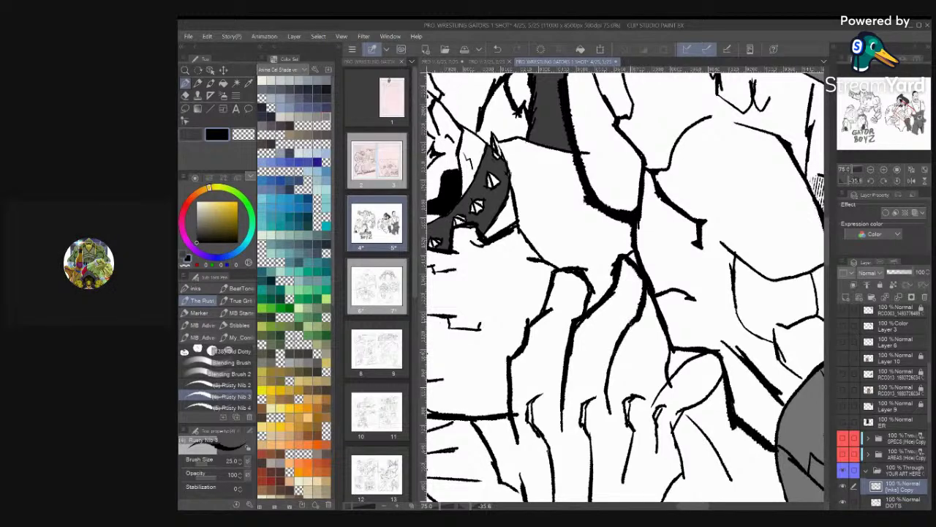
Thicken the outer edge of the hooded wrestler's hand from the little finger down to the wrist
scroll(669, 213, "down", 1)
scroll(688, 238, "down", 5)
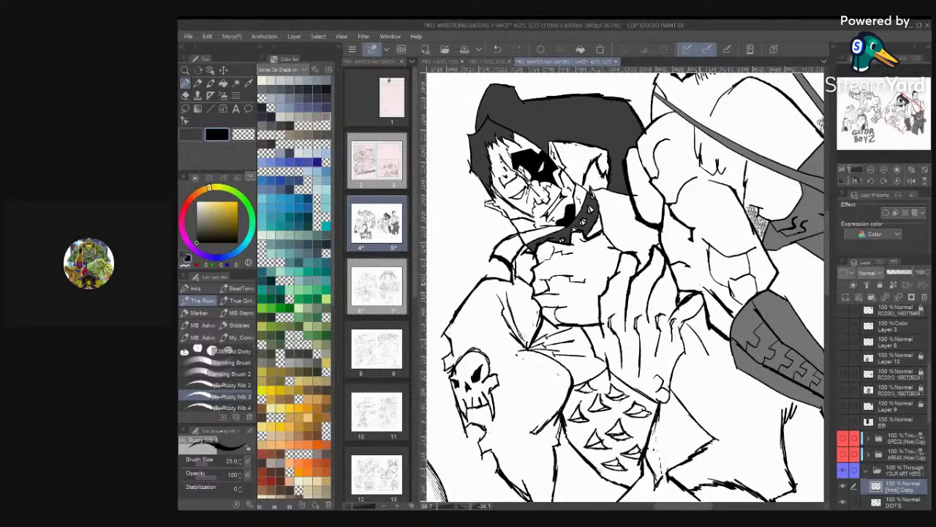
scroll(629, 285, "down", 4)
scroll(629, 285, "up", 6)
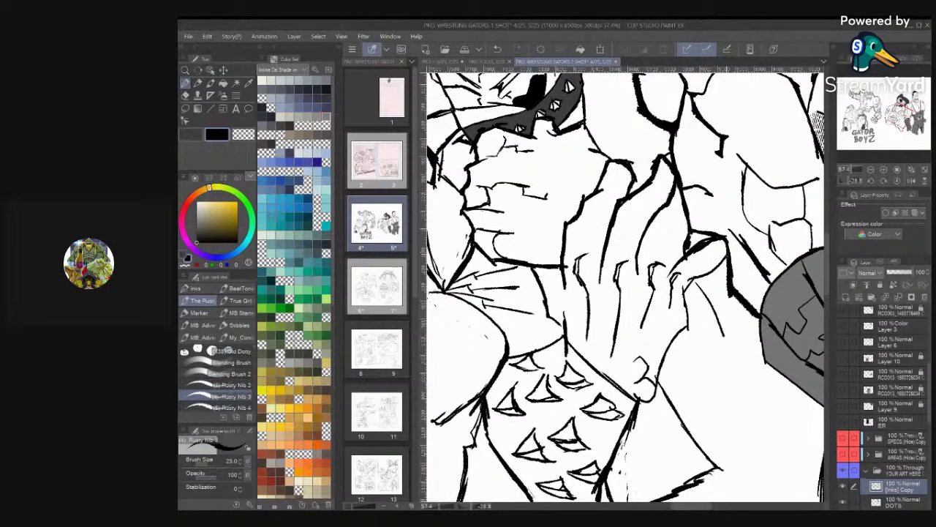
mouse_move(727, 255)
left_mouse_down()
mouse_move(686, 294)
mouse_move(691, 322)
left_mouse_up()
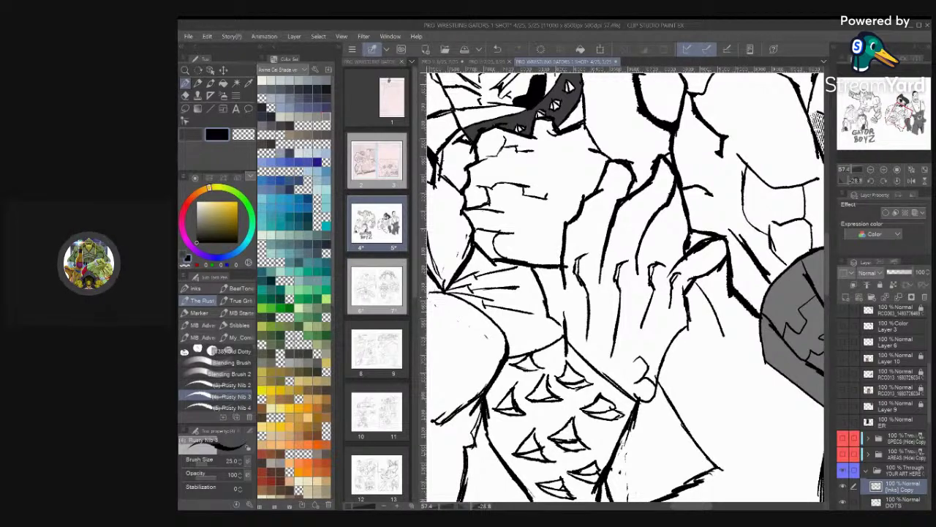
scroll(688, 241, "down", 3)
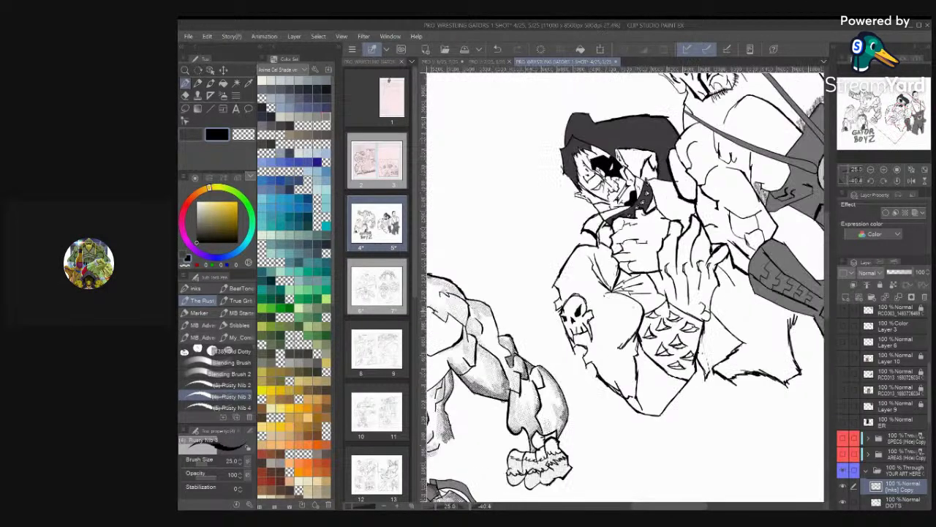
scroll(713, 344, "up", 1)
left_click_drag(719, 268, 709, 310)
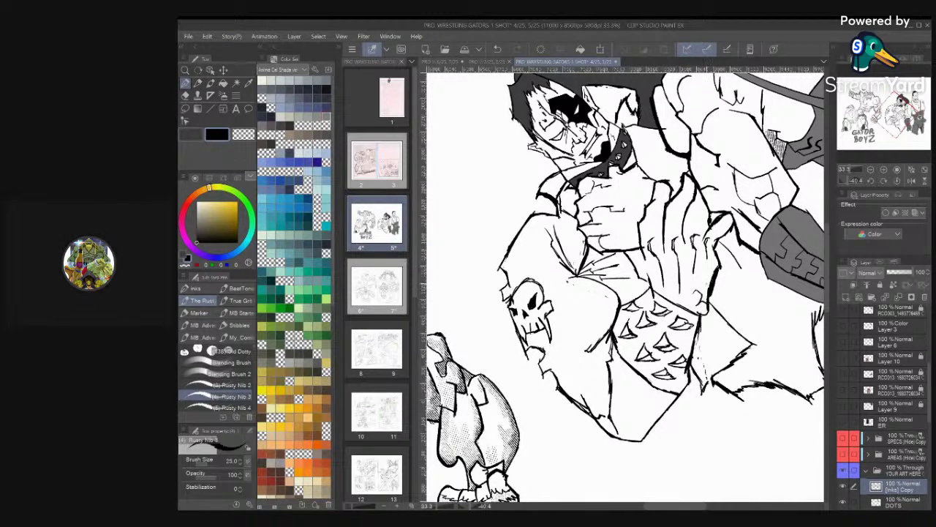
Thicken the hooded wrestler's shoulder outline and the torn sleeve edge down alongside the skull emblem
scroll(737, 206, "down", 3)
scroll(637, 292, "down", 2)
scroll(636, 292, "up", 2)
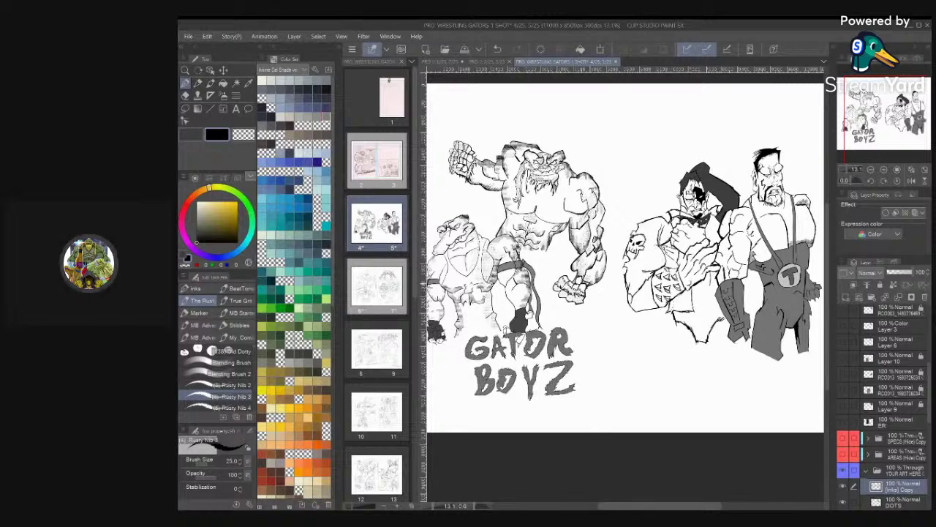
scroll(702, 208, "up", 4)
scroll(519, 215, "up", 3)
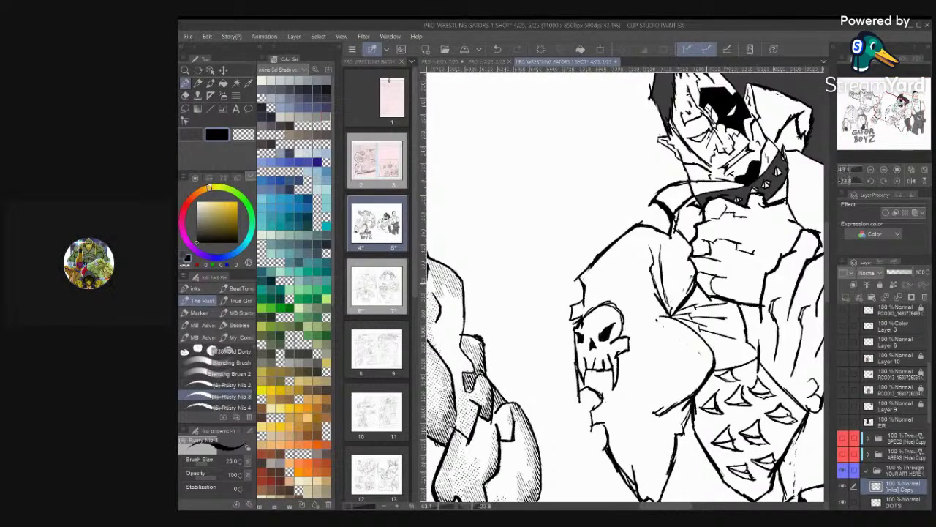
left_click_drag(610, 253, 580, 279)
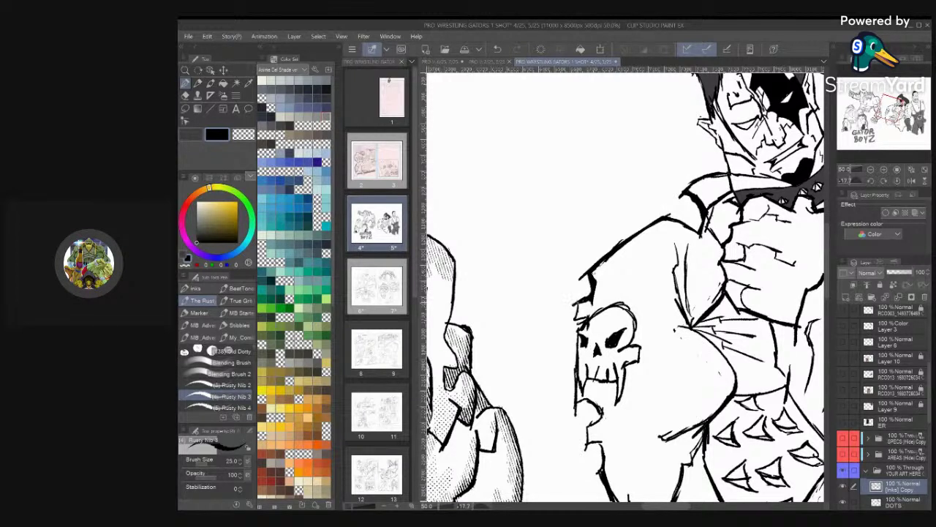
left_click_drag(575, 305, 577, 319)
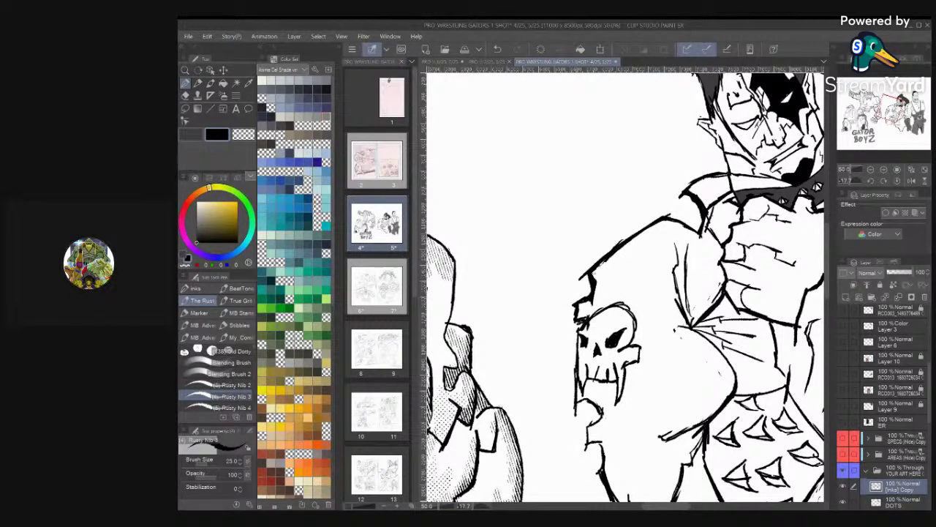
left_click_drag(577, 333, 573, 371)
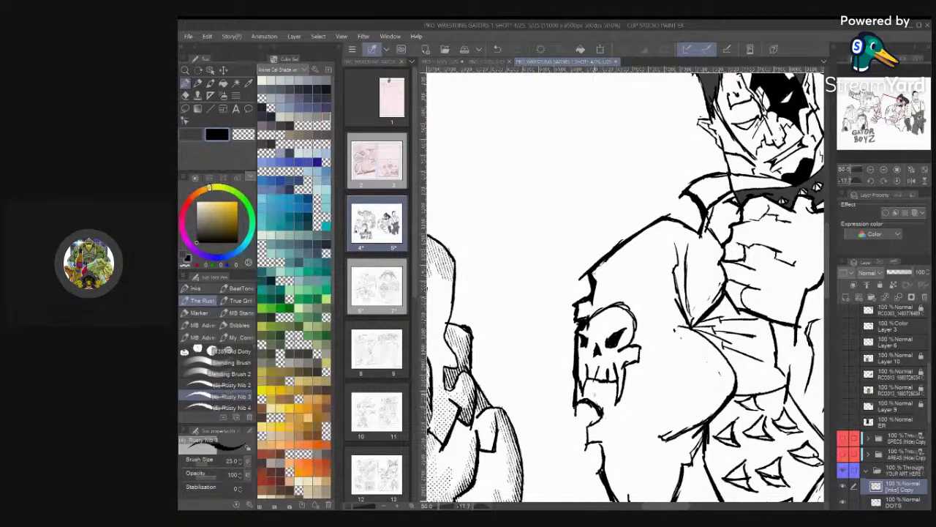
Thicken the underside outline of the hooded wrestler's bent forearm between the elbow and the spiked wristband
scroll(716, 242, "down", 3)
scroll(710, 258, "up", 2)
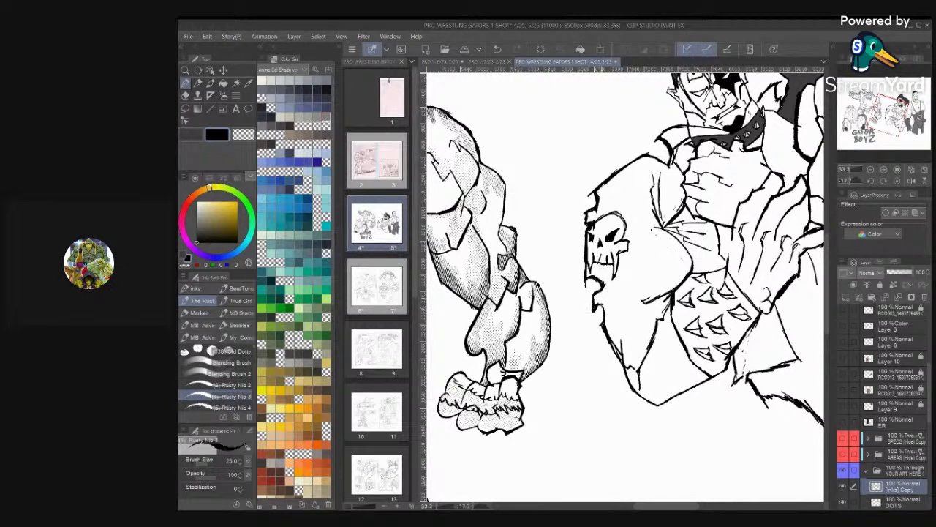
scroll(720, 191, "down", 4)
scroll(695, 220, "up", 1)
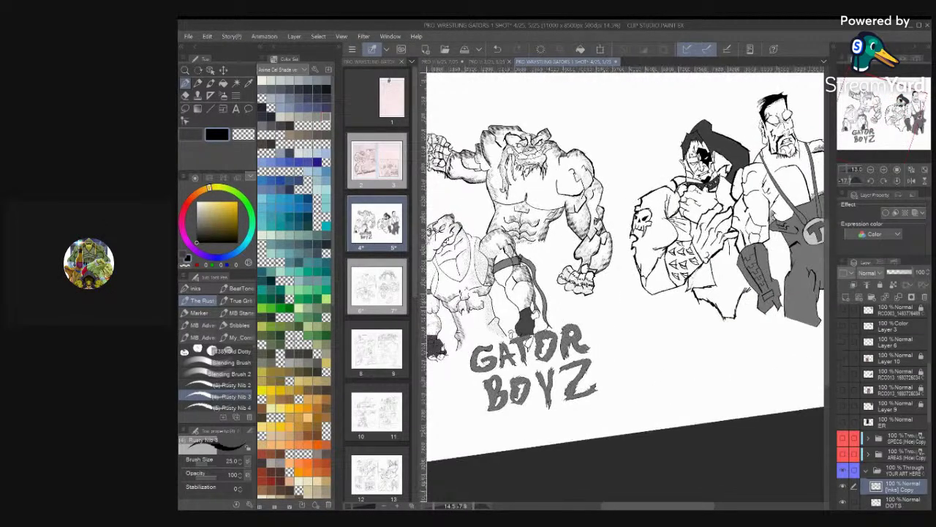
scroll(721, 256, "up", 2)
scroll(625, 322, "up", 2)
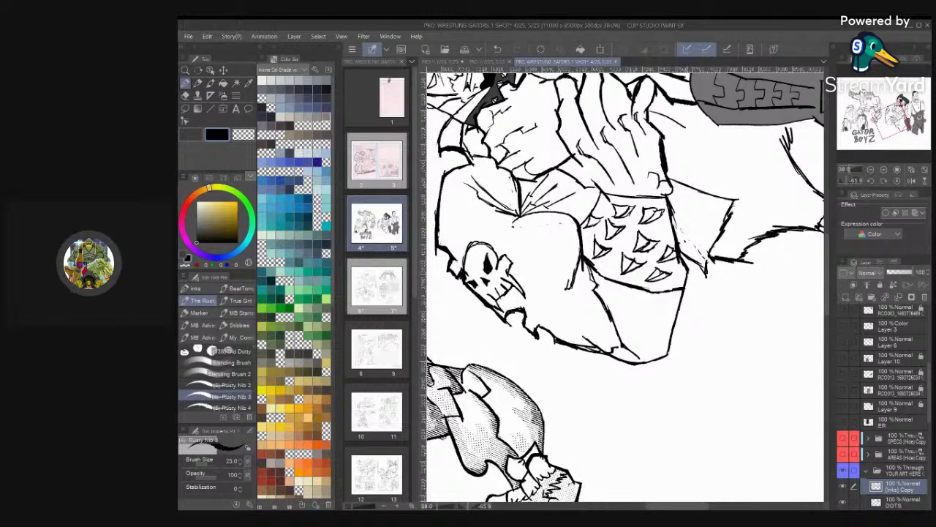
left_click_drag(684, 295, 666, 362)
scroll(625, 287, "down", 5)
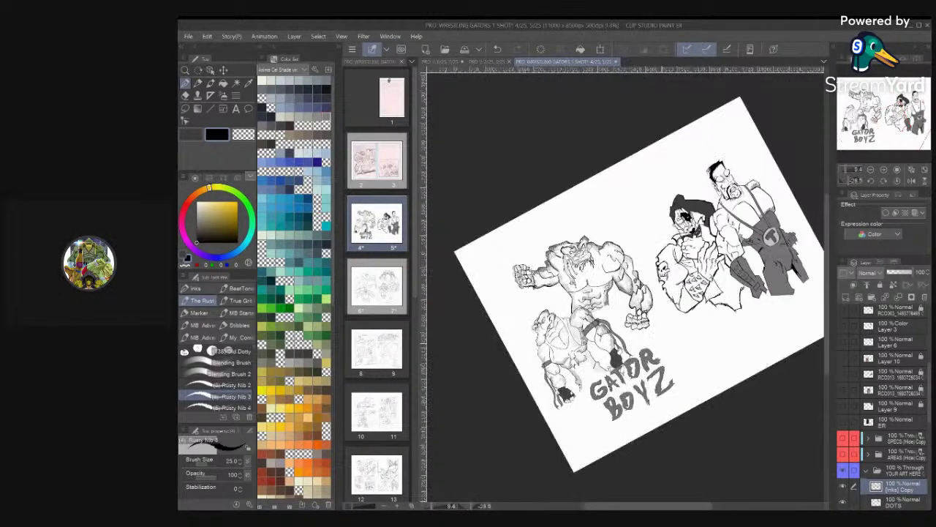
Build up the outline around the hooded wrestler's elbow and lower sleeve with short heavy strokes, and save the spread
scroll(625, 287, "up", 1)
scroll(625, 286, "up", 5)
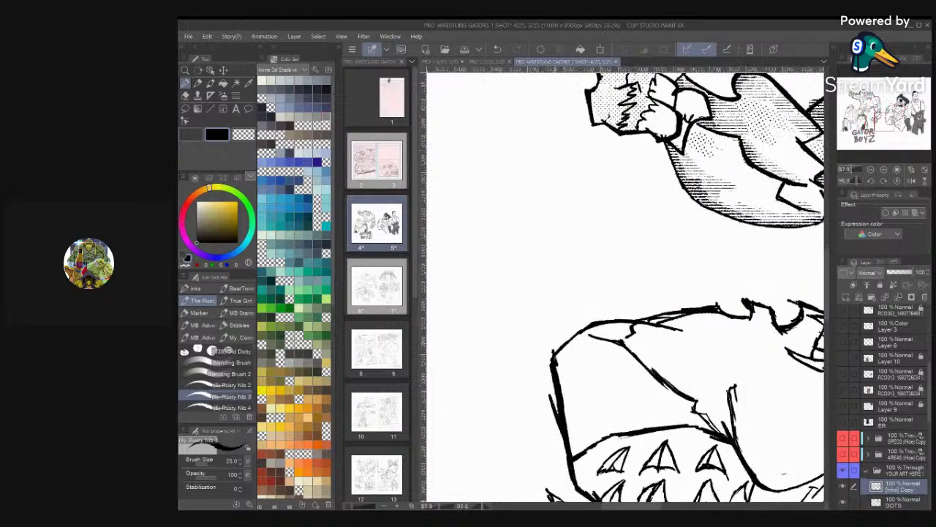
mouse_move(561, 337)
left_mouse_down()
mouse_move(557, 358)
mouse_move(576, 323)
mouse_move(601, 318)
mouse_move(706, 236)
left_mouse_up()
left_click_drag(602, 380, 610, 367)
left_click_drag(612, 367, 641, 309)
mouse_move(628, 344)
left_mouse_down()
mouse_move(635, 324)
mouse_move(621, 329)
left_mouse_up()
left_click_drag(626, 339, 622, 314)
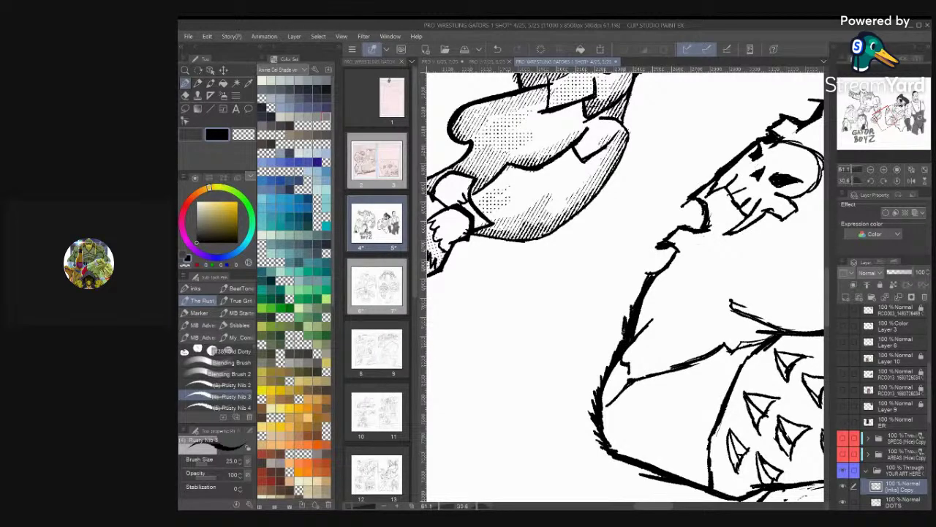
scroll(628, 300, "down", 6)
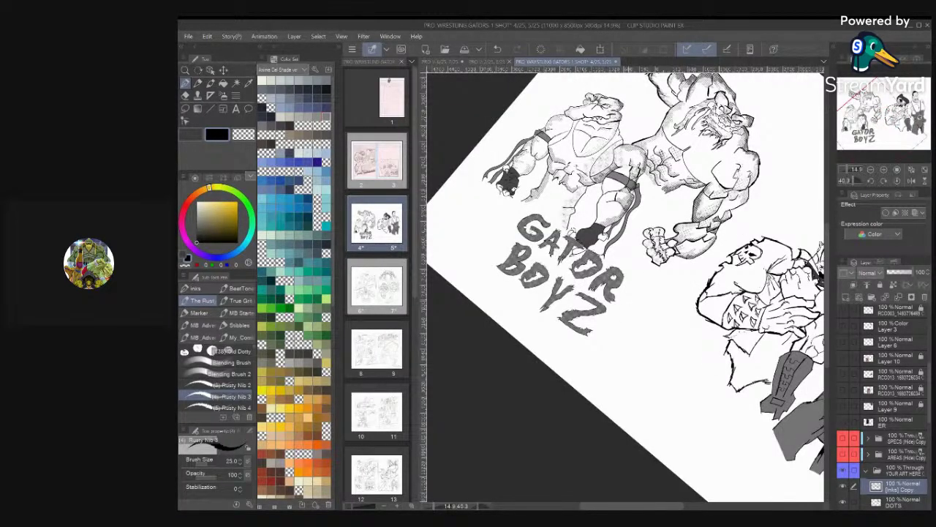
scroll(625, 285, "down", 3)
key("ctrl+s")
Sample the grey from the suspendered wrestler's tights and darken the drawing colour to RGB 77, 77, 77
left_click_drag(820, 296, 775, 163)
scroll(706, 327, "up", 4)
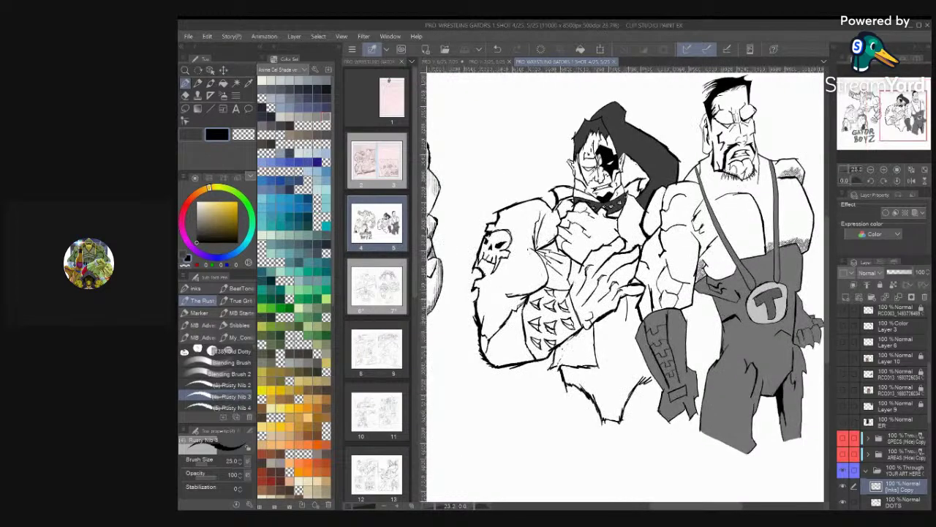
key("i")
left_click(743, 335)
key("x")
left_click(740, 346)
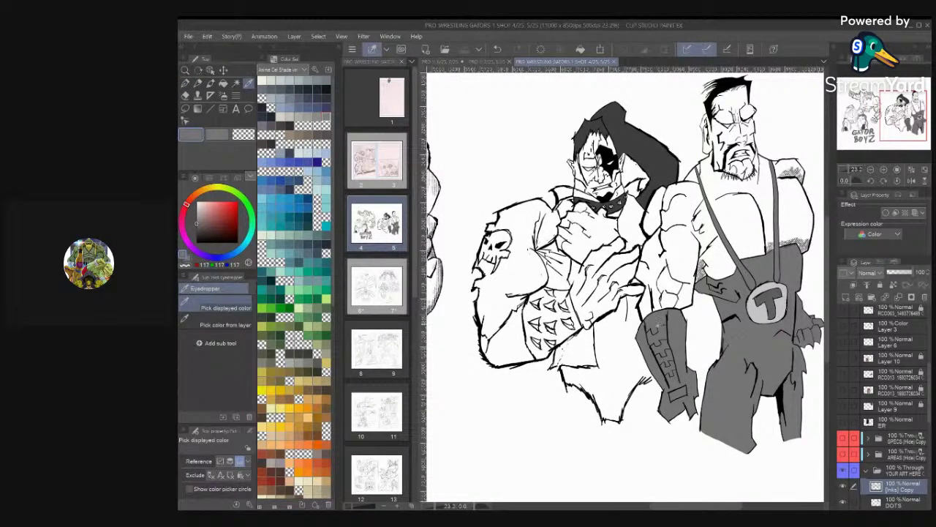
left_click_drag(196, 224, 195, 229)
Fill the upper and lower parts of the hooded wrestler's sleeve with dark grey on the GREY layer, referring to other layers
left_click(894, 422)
scroll(895, 422, "down", 4)
left_click(894, 437)
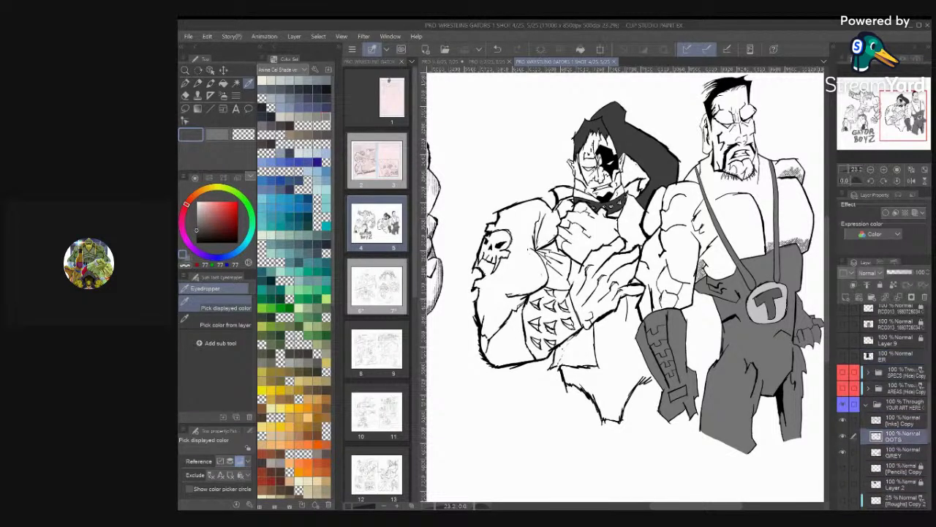
left_click(894, 452)
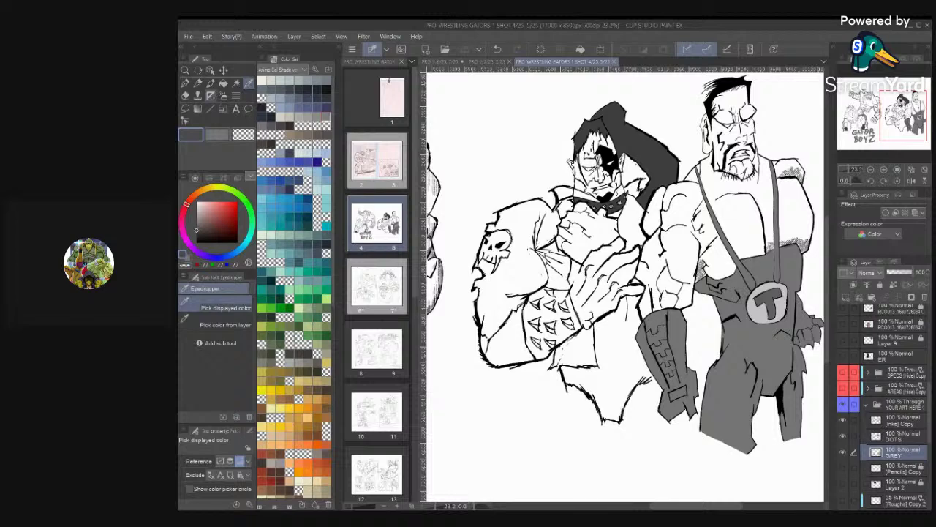
left_click(223, 82)
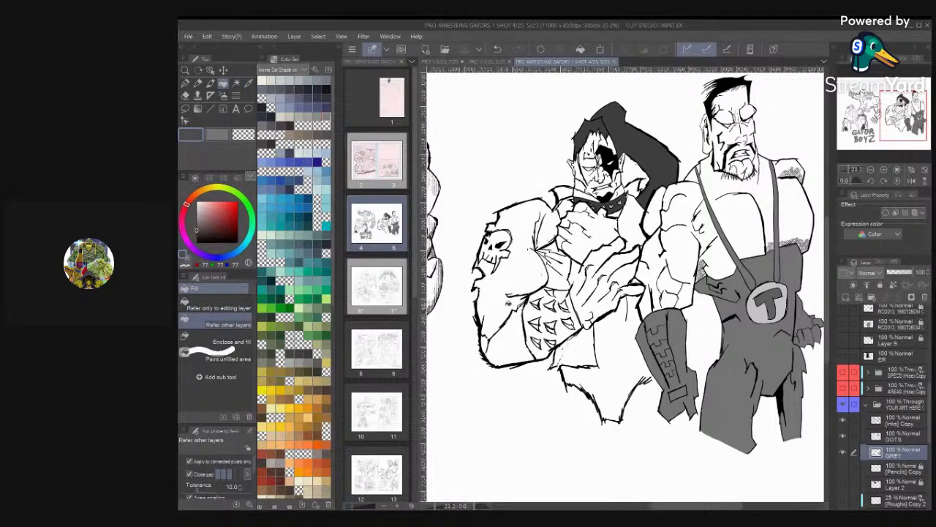
left_click(512, 278)
left_click(512, 336)
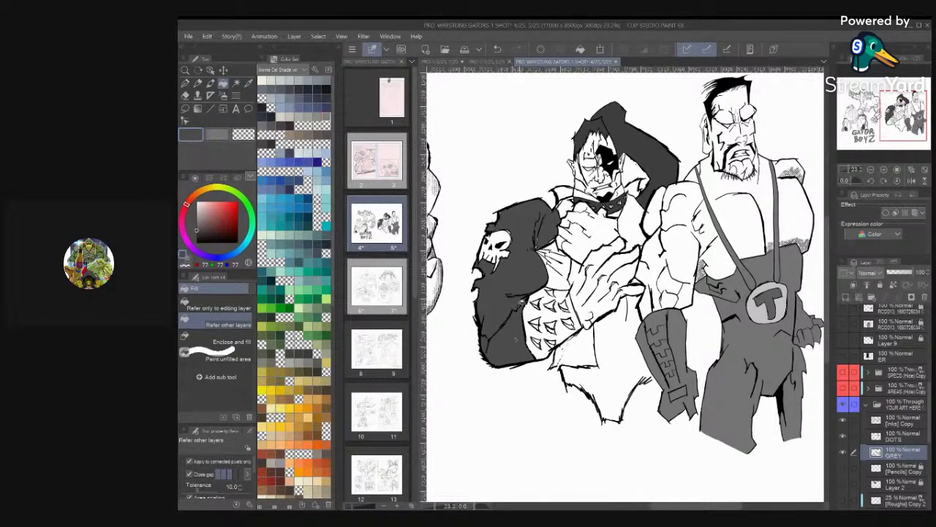
Lasso the creased cloth between the hooded wrestler's sleeve and spiked wristband, fill it with dark grey, and clear the selection
scroll(520, 301, "up", 3)
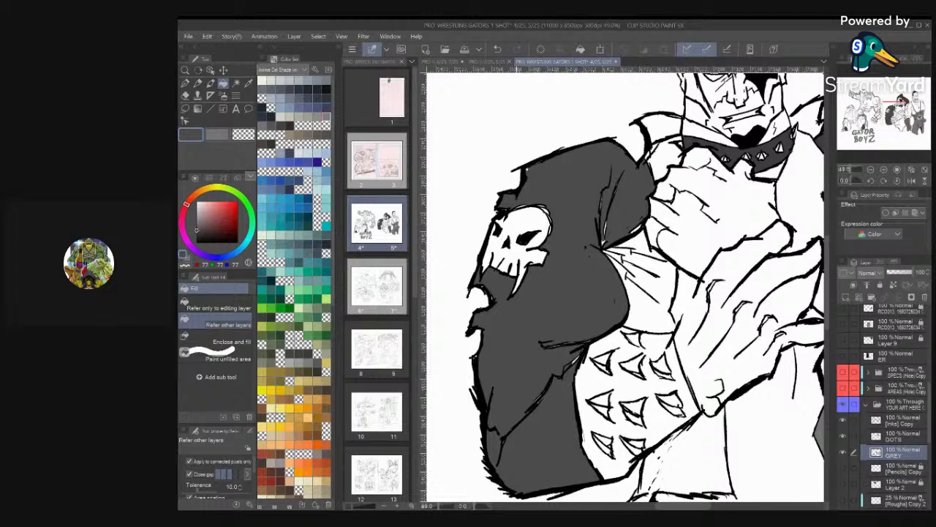
key("m")
mouse_move(530, 177)
left_mouse_down()
mouse_move(556, 152)
mouse_move(603, 149)
mouse_move(644, 176)
mouse_move(647, 190)
mouse_move(641, 211)
mouse_move(600, 250)
mouse_move(580, 239)
mouse_move(579, 204)
mouse_move(549, 189)
left_mouse_up()
left_click(633, 287)
left_click(655, 324)
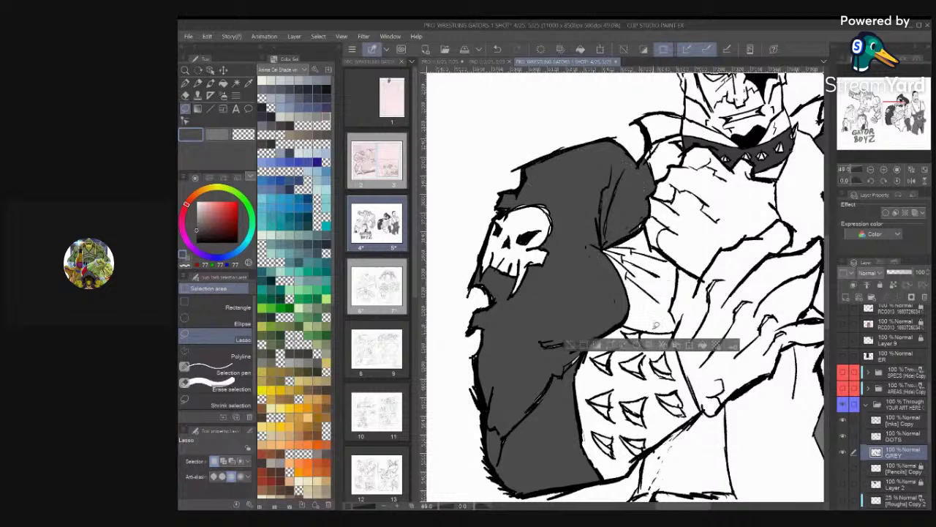
left_click(676, 300)
mouse_move(669, 251)
left_mouse_down()
mouse_move(649, 239)
mouse_move(646, 219)
mouse_move(601, 227)
mouse_move(616, 313)
mouse_move(640, 329)
mouse_move(677, 329)
mouse_move(677, 257)
mouse_move(645, 228)
mouse_move(679, 272)
mouse_move(677, 296)
mouse_move(651, 313)
mouse_move(648, 293)
mouse_move(652, 322)
mouse_move(628, 325)
mouse_move(654, 306)
left_mouse_up()
left_click(686, 348)
key("ctrl+d")
key("ctrl+d")
key("alt+BackSpace")
key("ctrl+d")
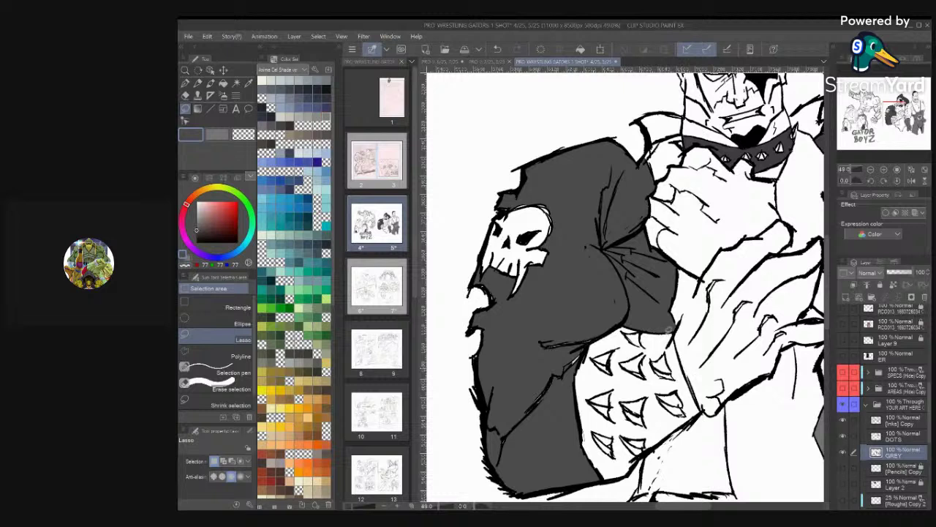
mouse_move(520, 345)
left_mouse_down()
mouse_move(588, 311)
mouse_move(599, 324)
mouse_move(566, 419)
mouse_move(540, 455)
mouse_move(499, 458)
mouse_move(474, 356)
mouse_move(521, 344)
left_mouse_up()
left_click(584, 485)
key("ctrl+d")
key("ctrl+0")
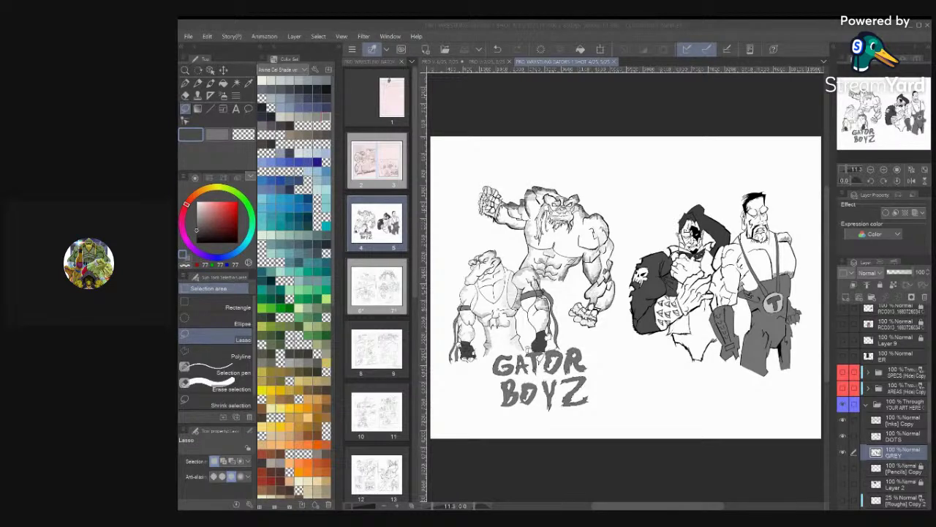
Try to bucket-fill the hooded wrestler's torso with dark grey on the GREY layer, and undo the fill
left_click(639, 469)
scroll(691, 316, "up", 6)
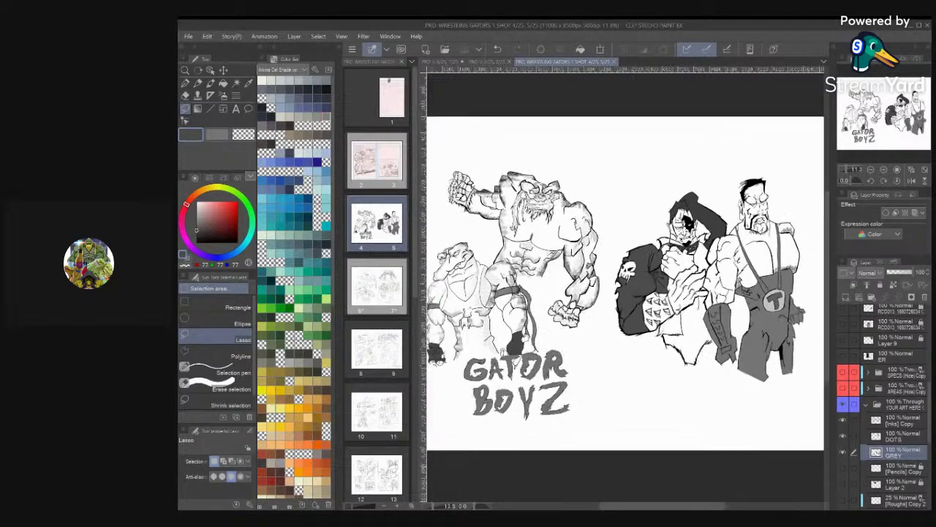
scroll(691, 316, "down", 2)
scroll(691, 316, "up", 2)
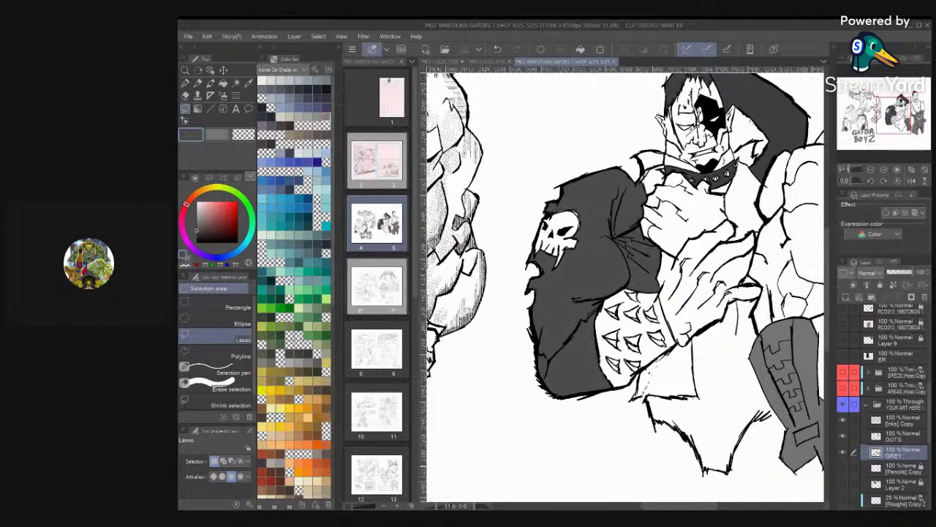
scroll(636, 264, "up", 3)
key("g")
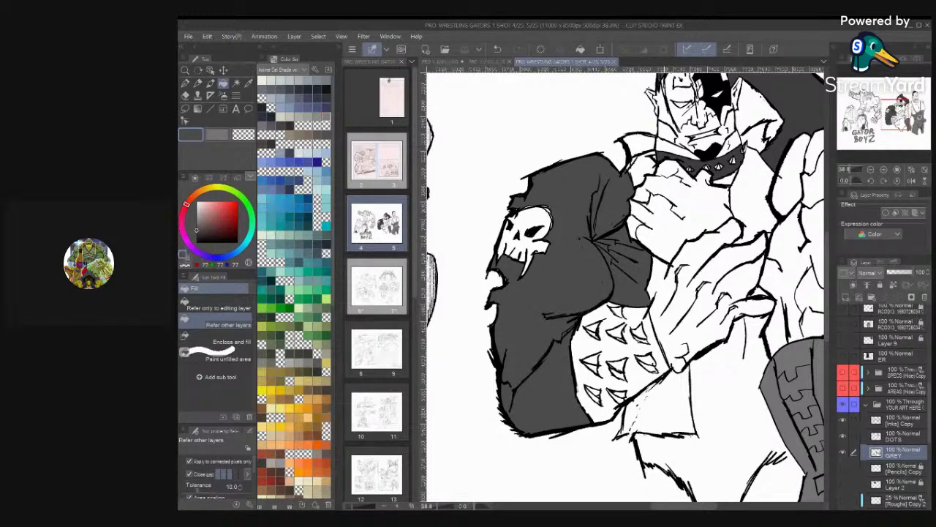
left_click(740, 334)
scroll(740, 333, "down", 2)
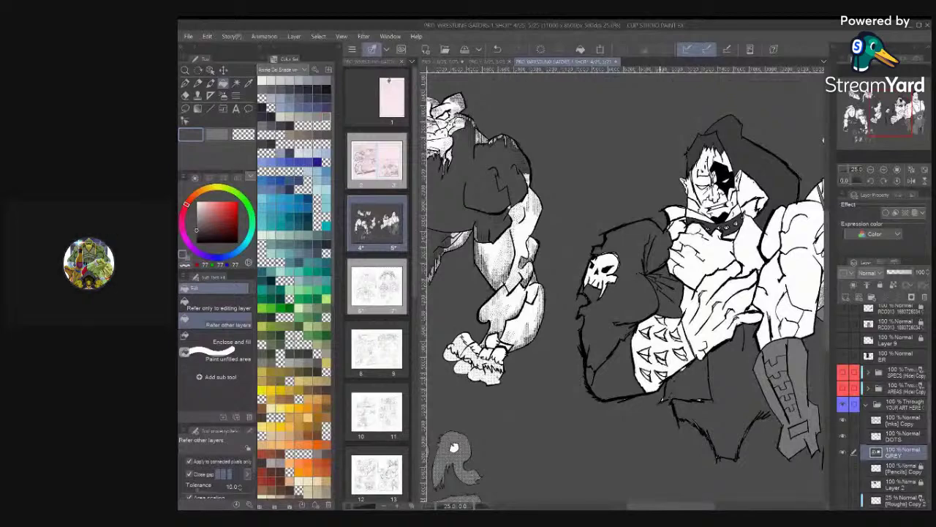
key("ctrl+z")
Lasso the cloth panel below the hooded wrestler's spiked wristband and fill it with dark grey on the GREY layer
scroll(725, 401, "up", 3)
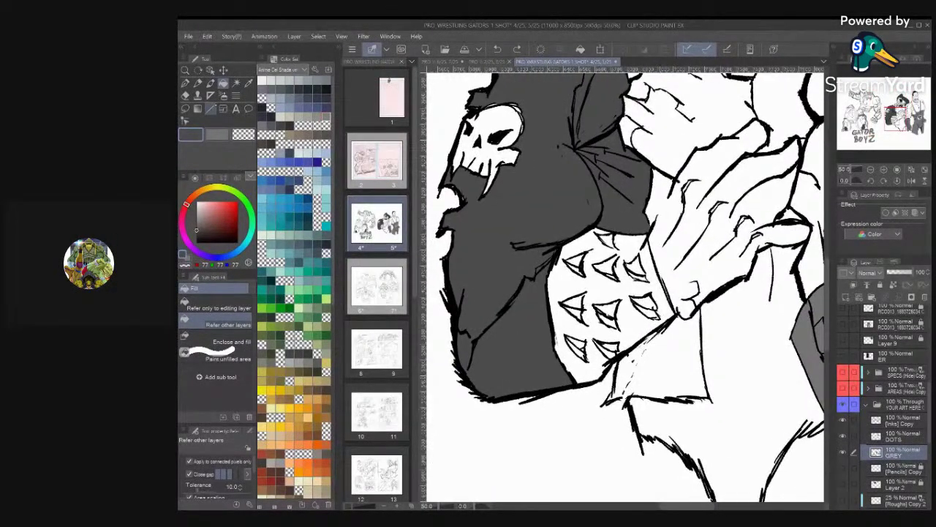
left_click(185, 108)
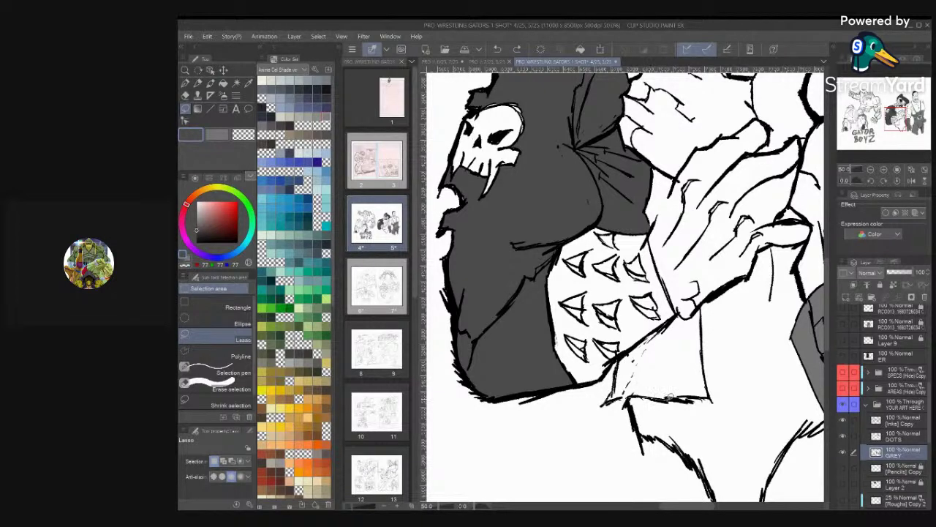
mouse_move(708, 387)
left_mouse_down()
mouse_move(696, 311)
mouse_move(675, 313)
mouse_move(623, 357)
left_mouse_up()
left_click(704, 418)
left_click(725, 377)
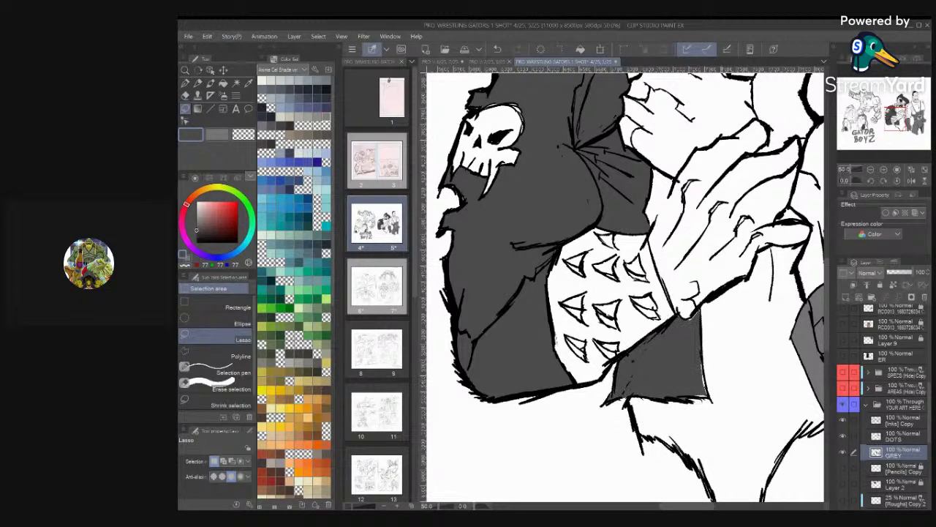
Extend the dark grey to the outer edge of the cloth panel below the wristband, clear the selection, and save the spread
scroll(689, 418, "up", 3)
mouse_move(707, 248)
left_mouse_down()
mouse_move(718, 256)
mouse_move(745, 242)
mouse_move(728, 385)
mouse_move(688, 354)
left_mouse_up()
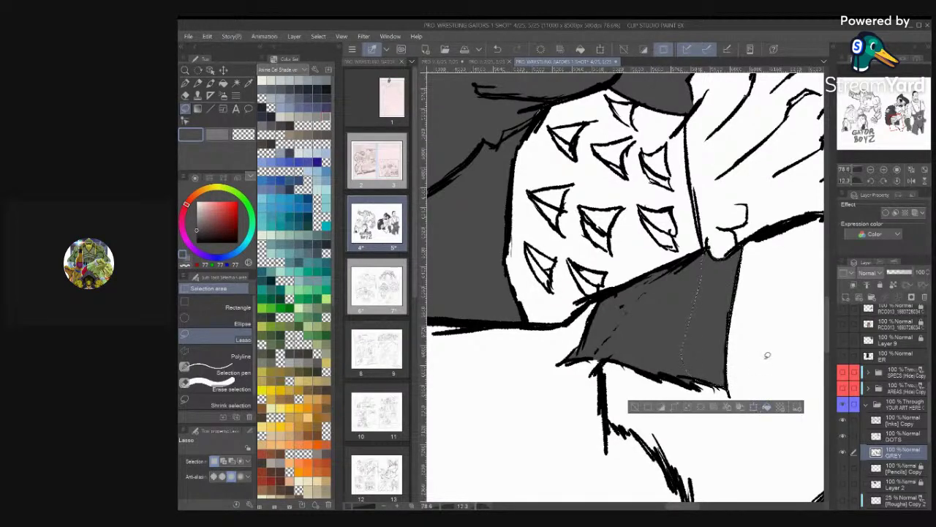
key("ctrl+d")
scroll(711, 360, "down", 6)
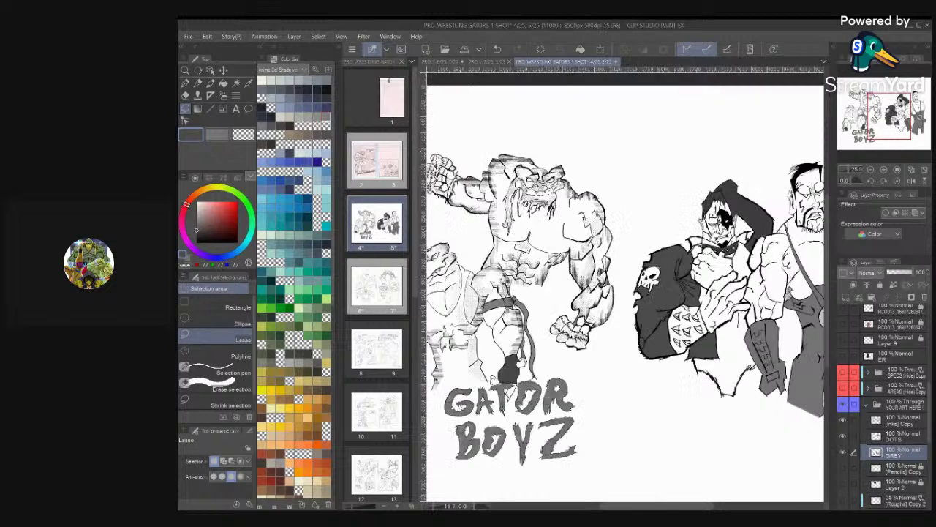
scroll(626, 286, "down", 2)
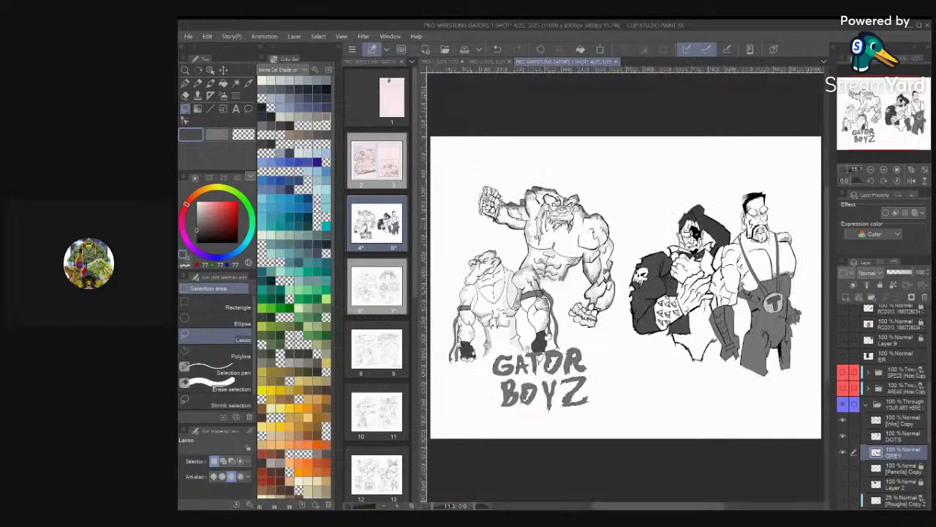
key("ctrl+s")
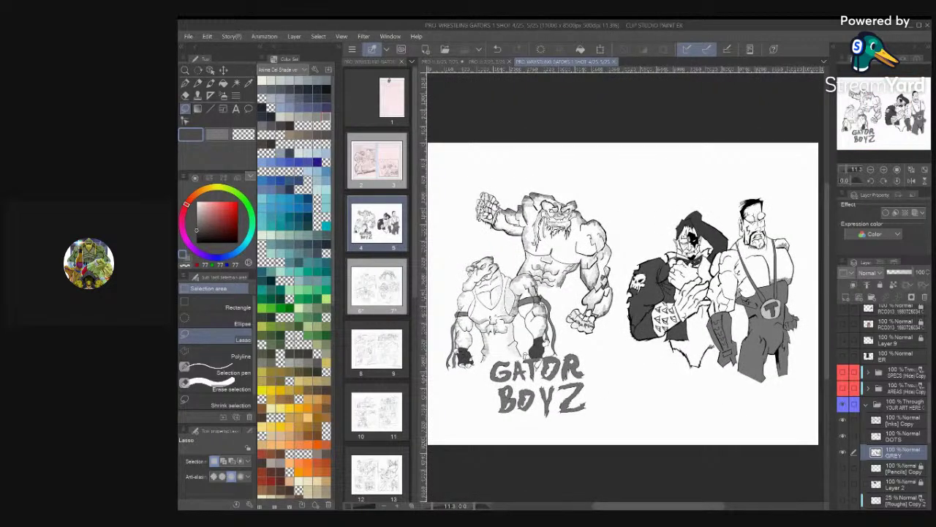
Darken the drawing colour to RGB 46, 46, 46 and fill the hooded wrestler's wristband around the spikes on the GREY layer
scroll(654, 340, "up", 5)
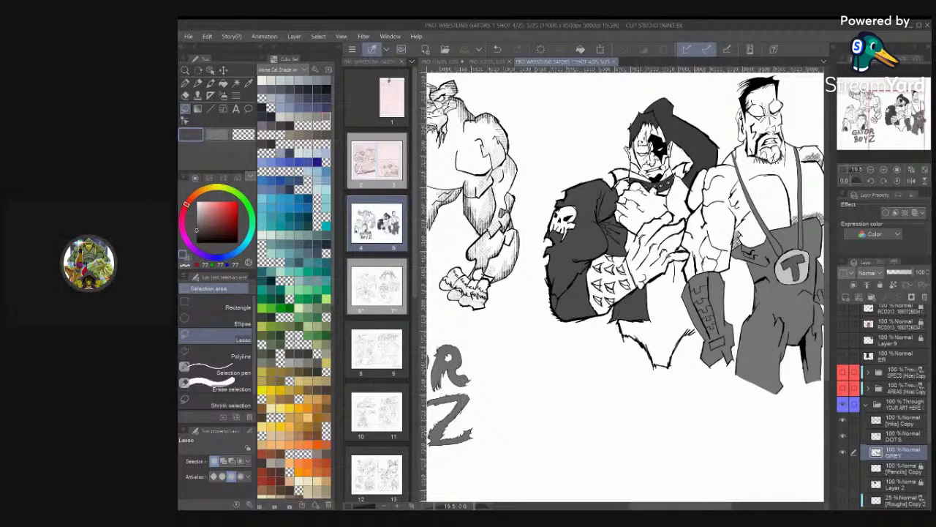
scroll(622, 286, "up", 2)
key("i")
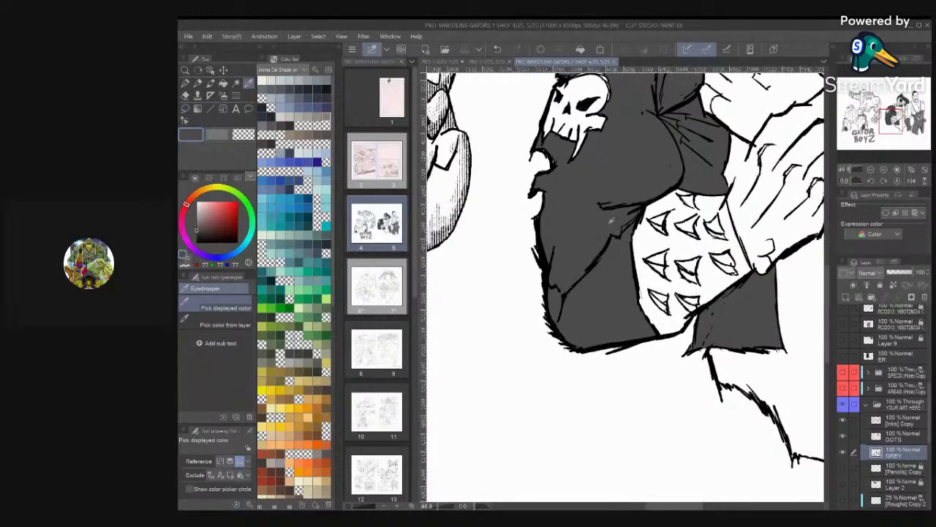
key("x")
left_click_drag(196, 229, 195, 235)
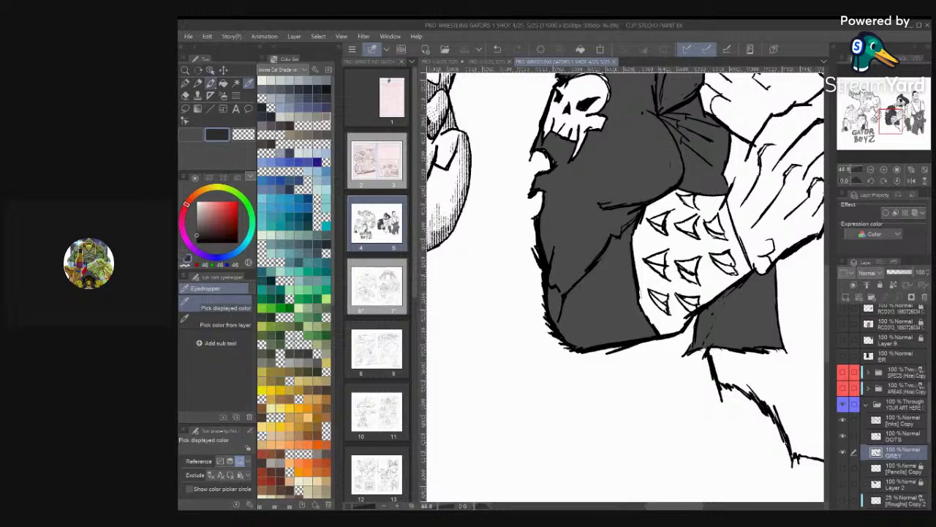
key("g")
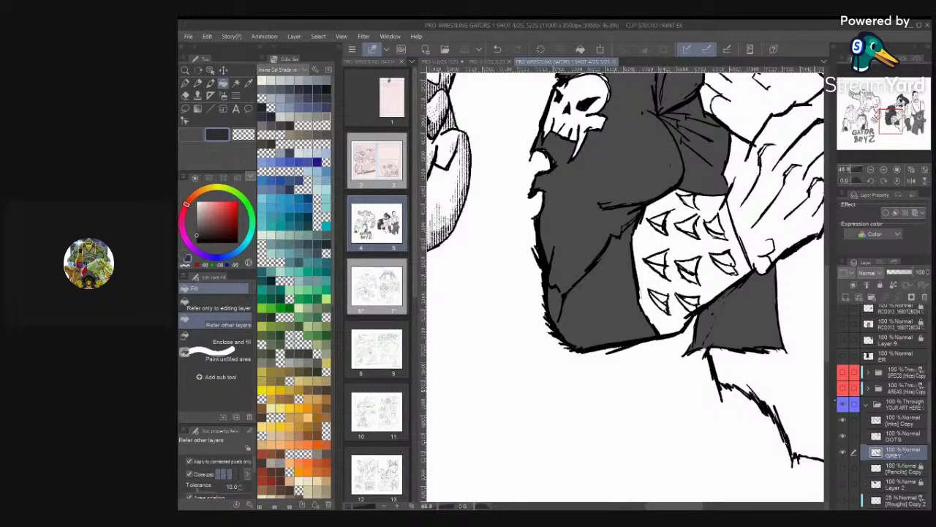
left_click(719, 301)
scroll(731, 391, "down", 3)
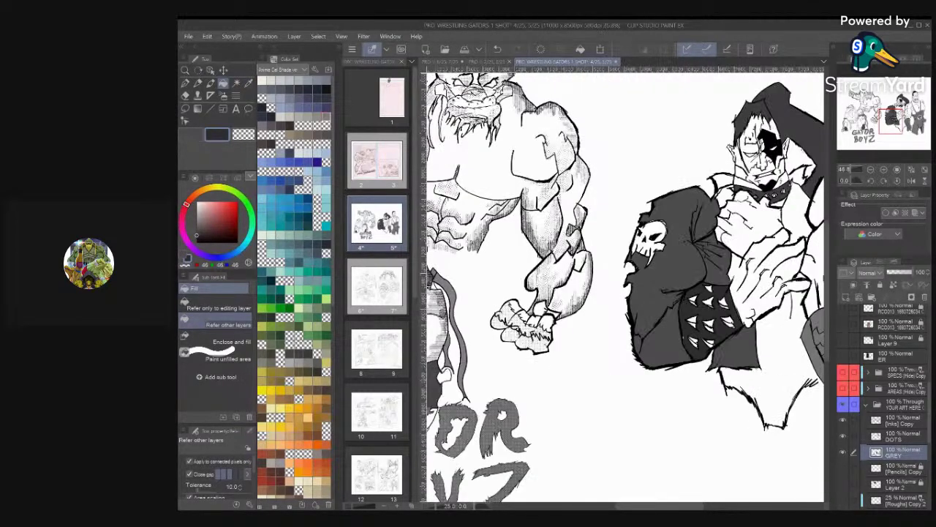
Try to fill the hooded wrestler's studded collar with the darker grey on the [Inks] Copy layer, and undo the fill
scroll(773, 186, "up", 1)
scroll(677, 306, "up", 5)
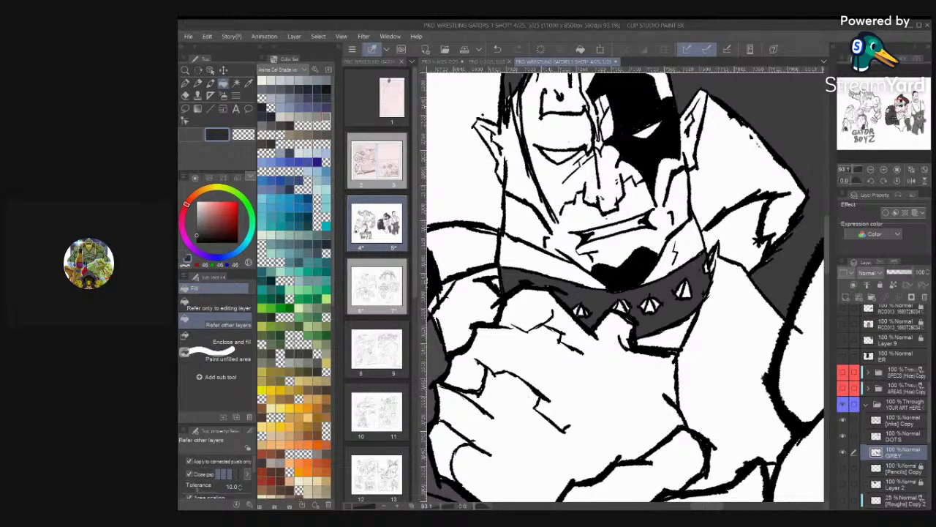
left_click(895, 421)
left_click(677, 305)
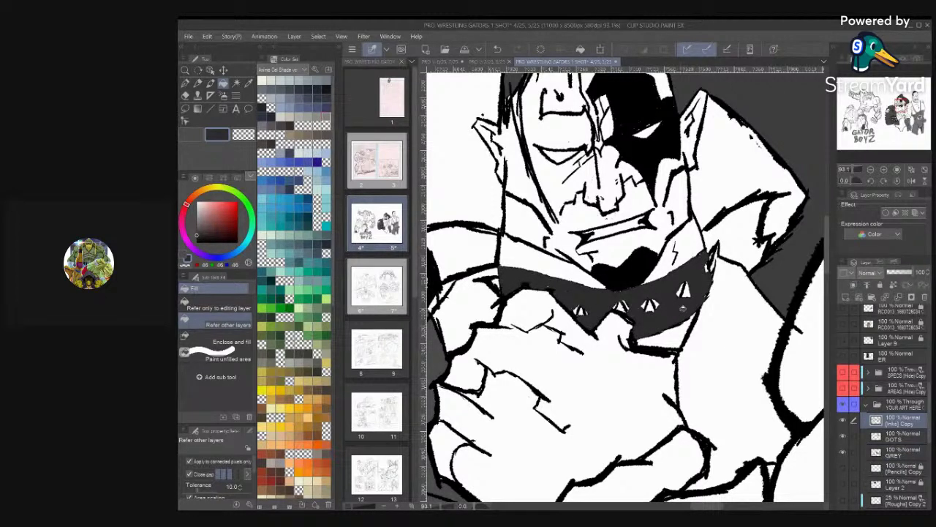
key("ctrl+z")
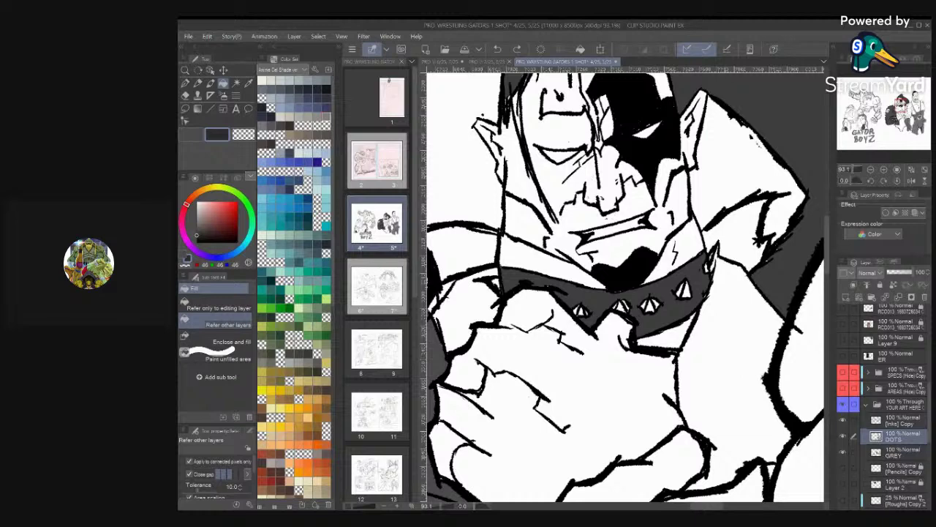
Fill the hooded wrestler's studded collar with the darker grey on the DOTS layer
left_click(672, 309)
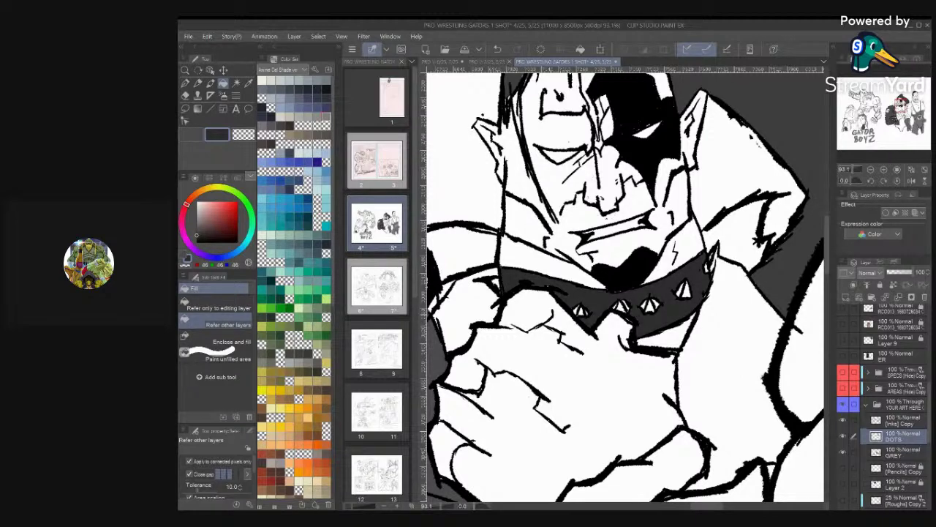
scroll(761, 307, "down", 5)
key("ctrl+0")
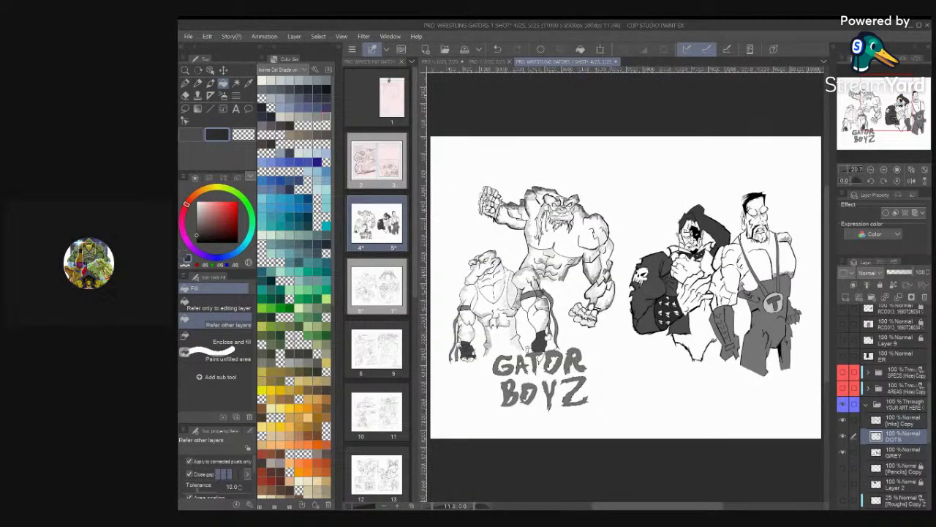
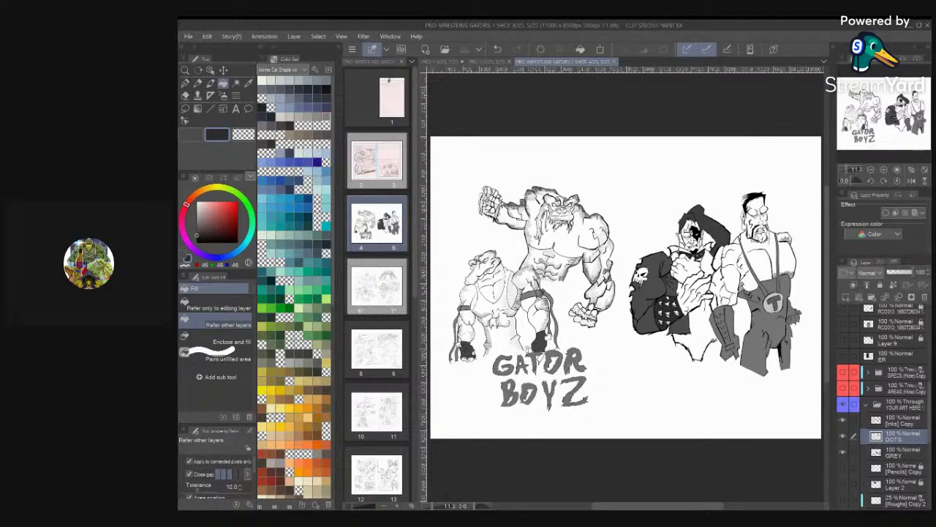
Set the drawing colour to black and thicken the suspendered wrestler's outer ear contour with the Rusty Nib 3 pen on the DOTS layer
scroll(680, 286, "up", 3)
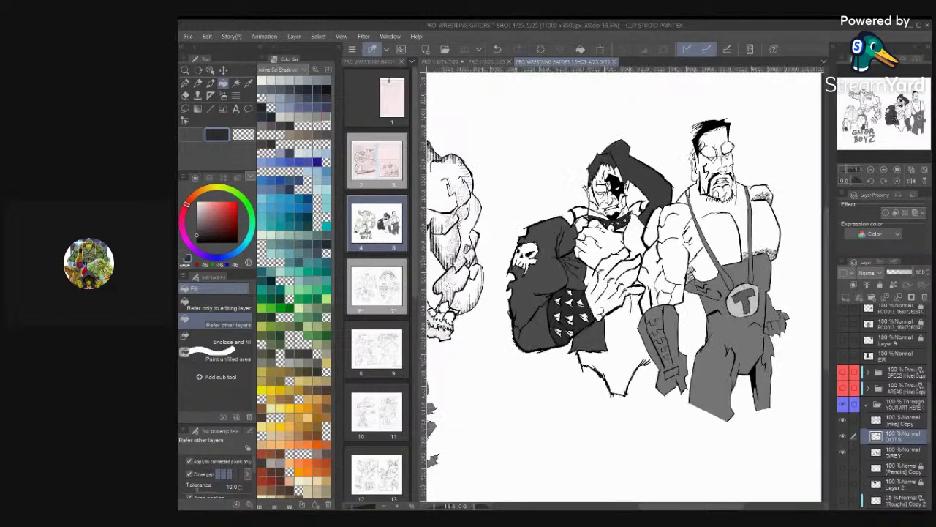
scroll(648, 210, "up", 8)
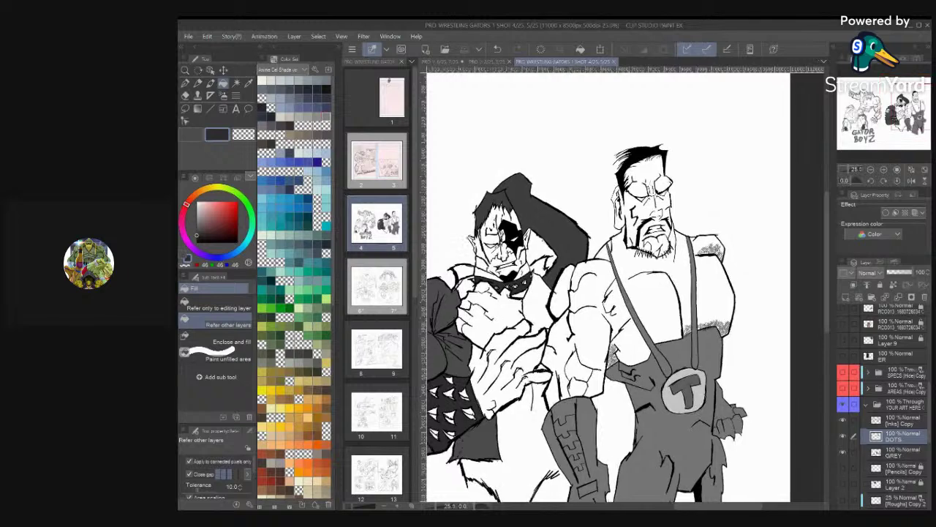
scroll(625, 285, "up", 2)
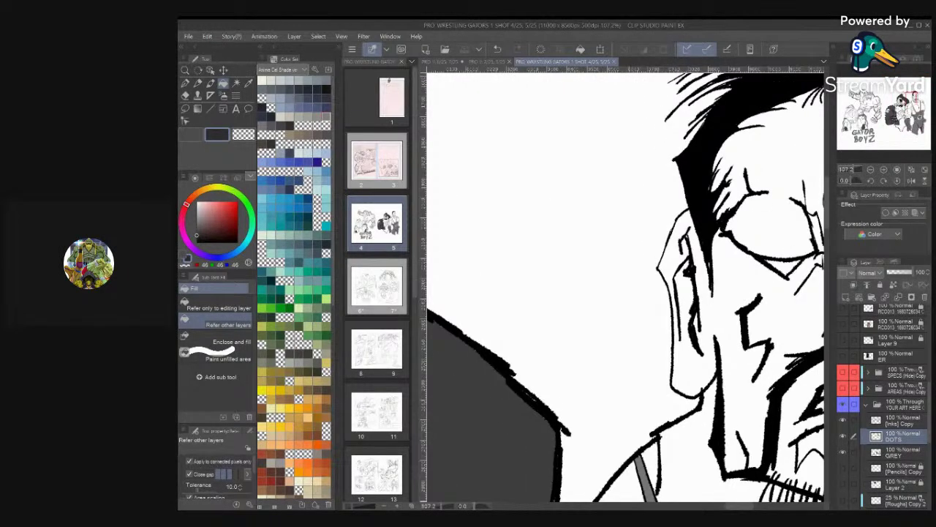
left_click_drag(201, 233, 195, 242)
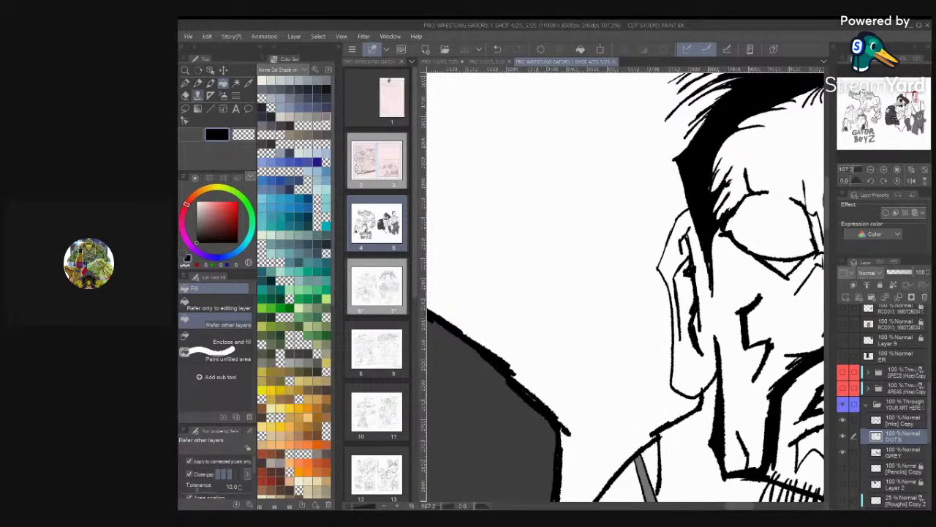
left_click(185, 84)
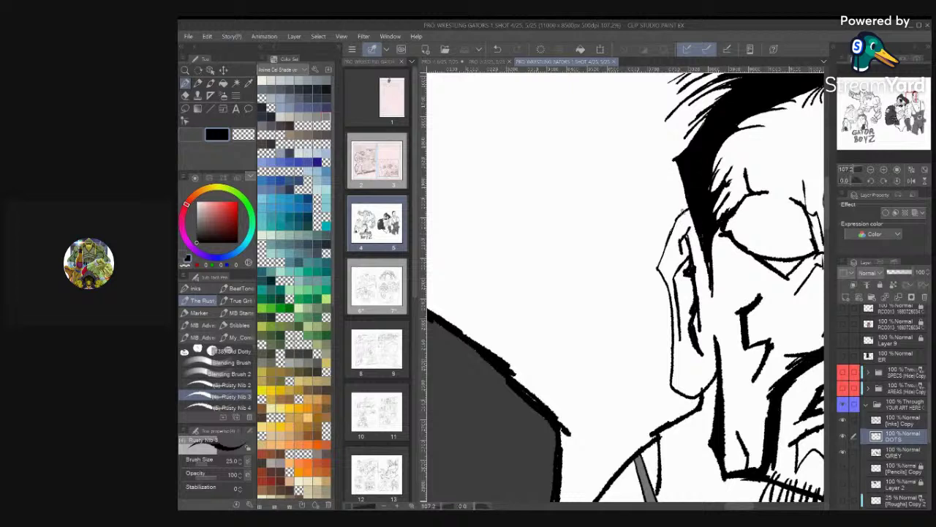
mouse_move(686, 213)
left_mouse_down()
mouse_move(668, 225)
mouse_move(654, 267)
mouse_move(670, 302)
mouse_move(669, 382)
mouse_move(666, 367)
left_mouse_up()
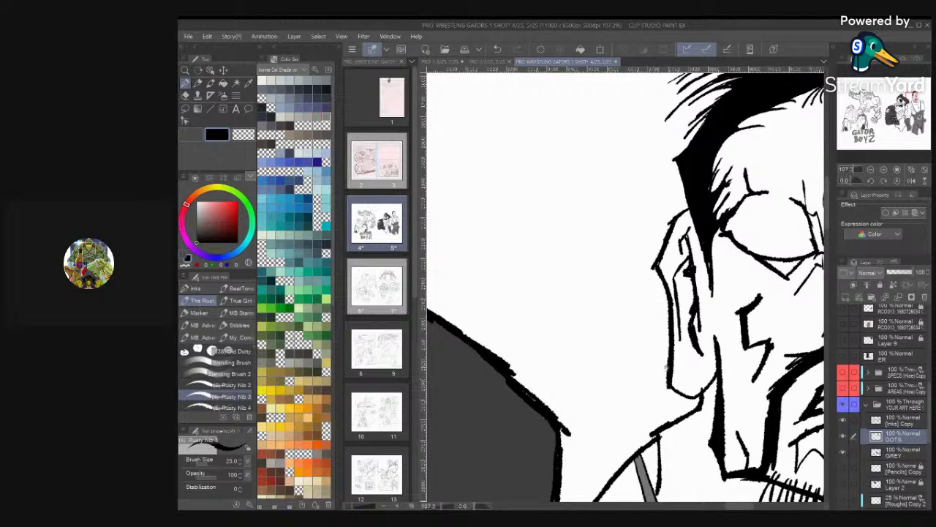
Strengthen the contour of the hooded wrestler's pointed ear beside his hair with the black Rusty Nib 3 pen, and save the spread
scroll(737, 230, "down", 3)
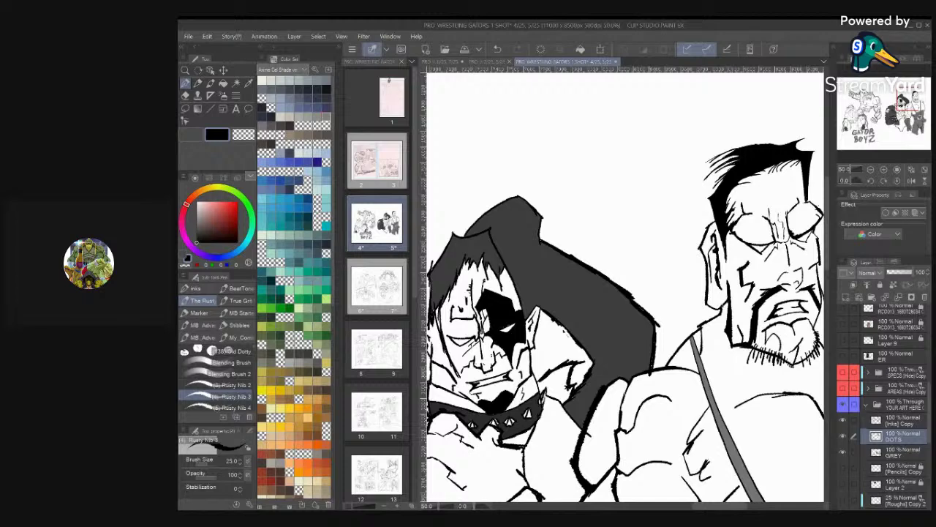
scroll(775, 212, "down", 4)
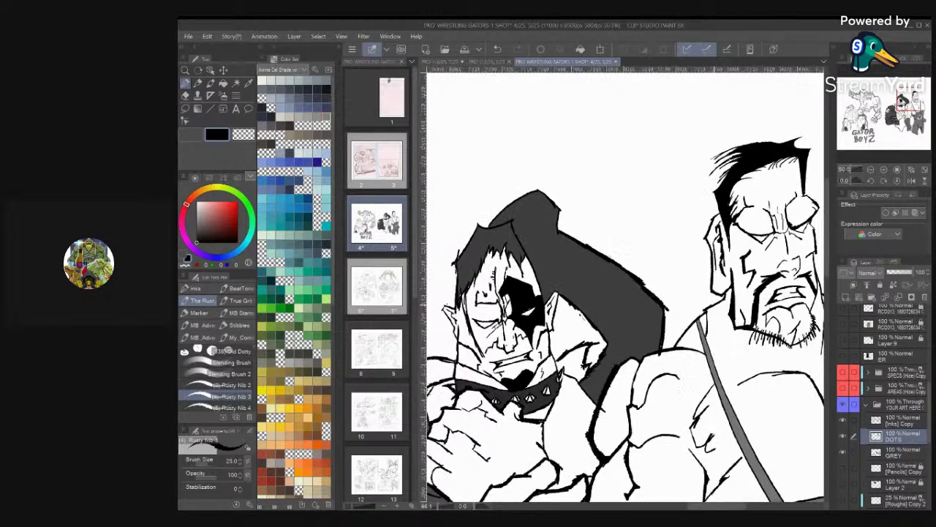
scroll(607, 293, "up", 2)
scroll(578, 388, "down", 1)
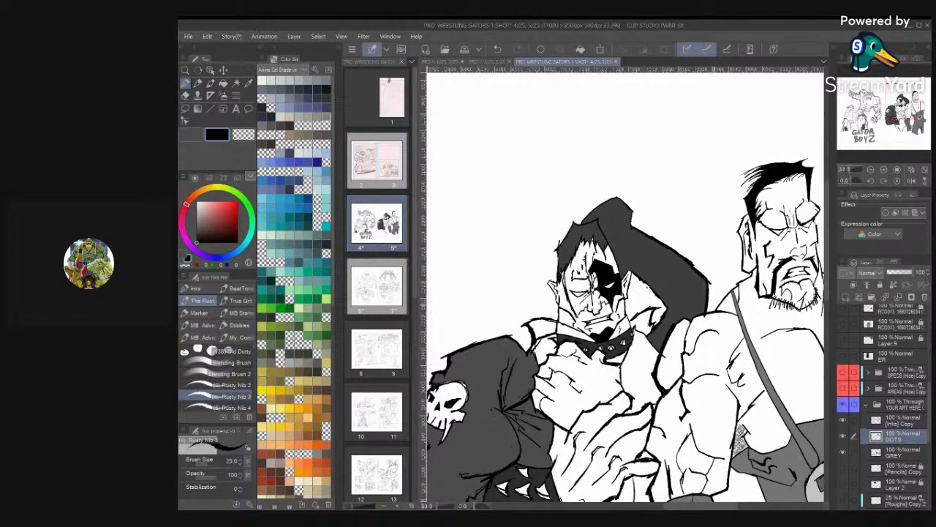
scroll(616, 325, "up", 3)
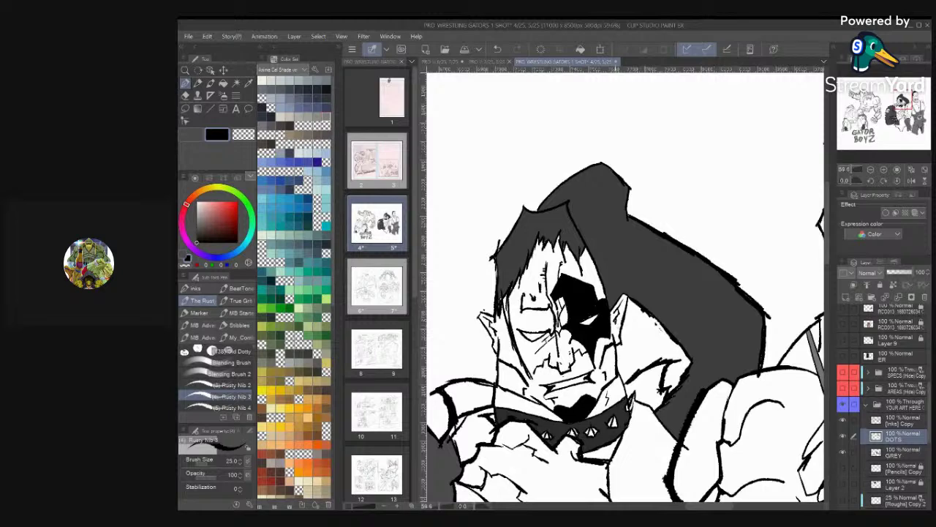
scroll(585, 380, "down", 1)
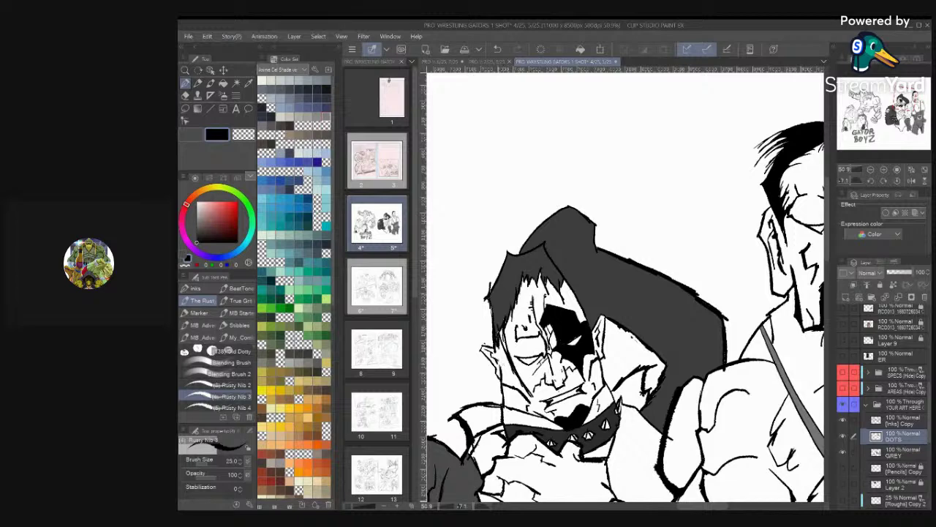
left_click_drag(490, 347, 496, 357)
key("ctrl+0")
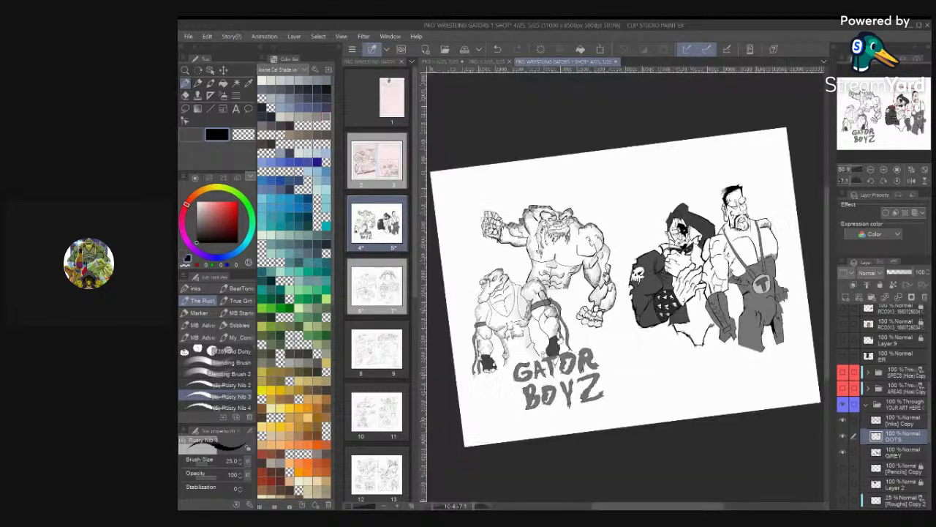
key("ctrl+s")
Ink black contour and crease lines between the hooded wrestler's studded collar and his raised hand with the Rusty Nib 3 pen
scroll(732, 267, "up", 4)
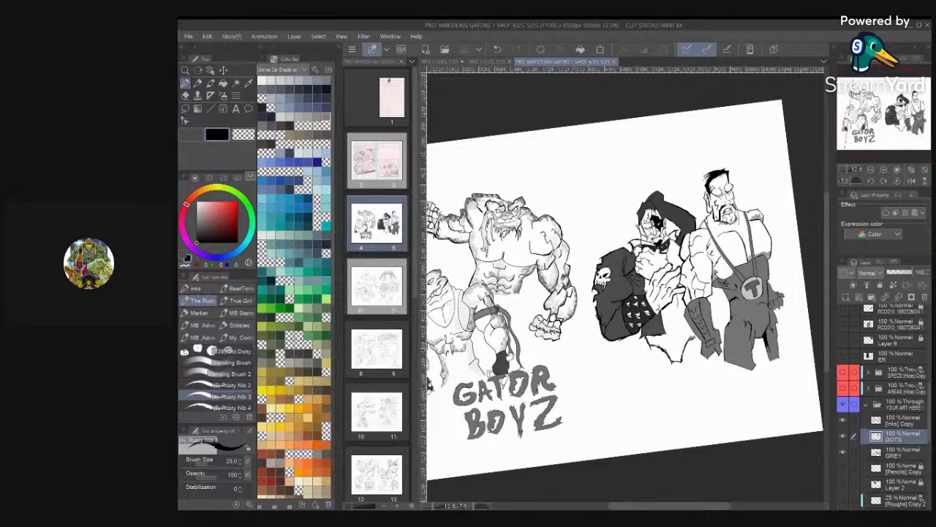
scroll(646, 228, "up", 3)
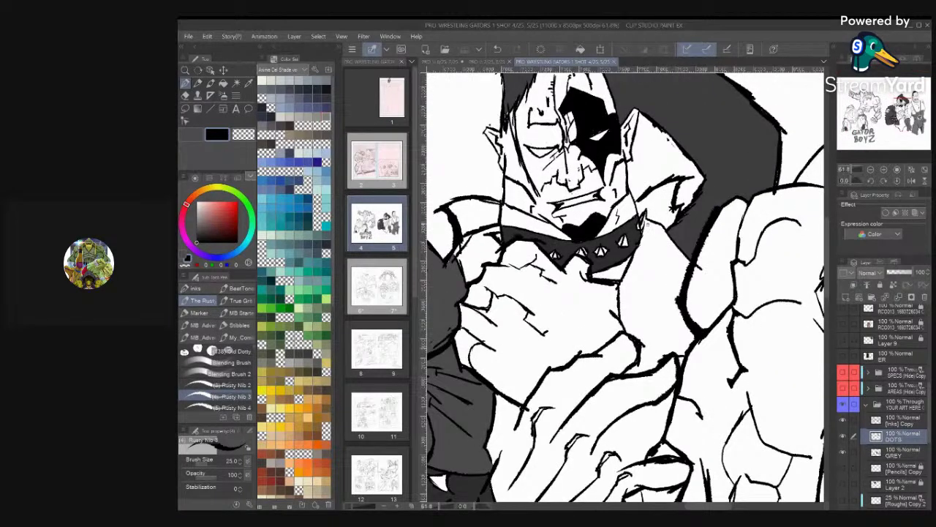
mouse_move(645, 223)
left_mouse_down()
mouse_move(621, 287)
mouse_move(634, 304)
mouse_move(634, 346)
left_mouse_up()
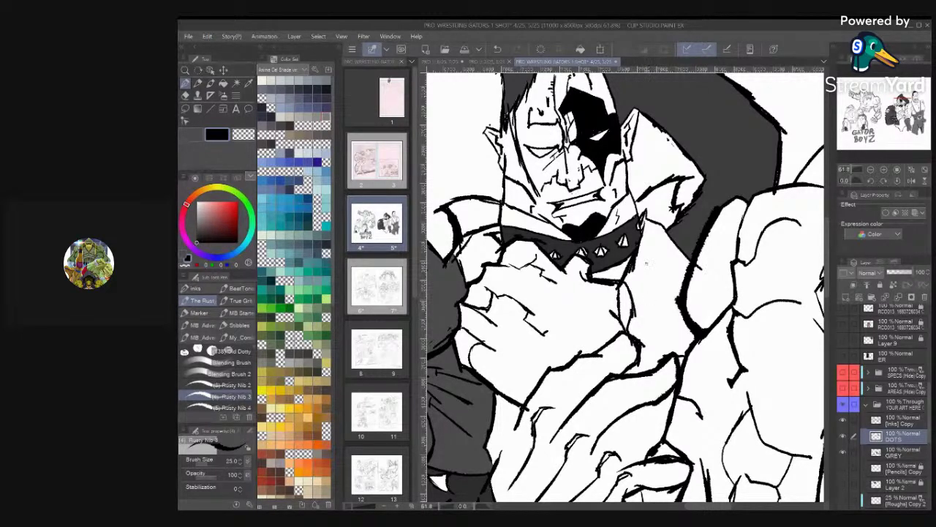
scroll(735, 211, "down", 3)
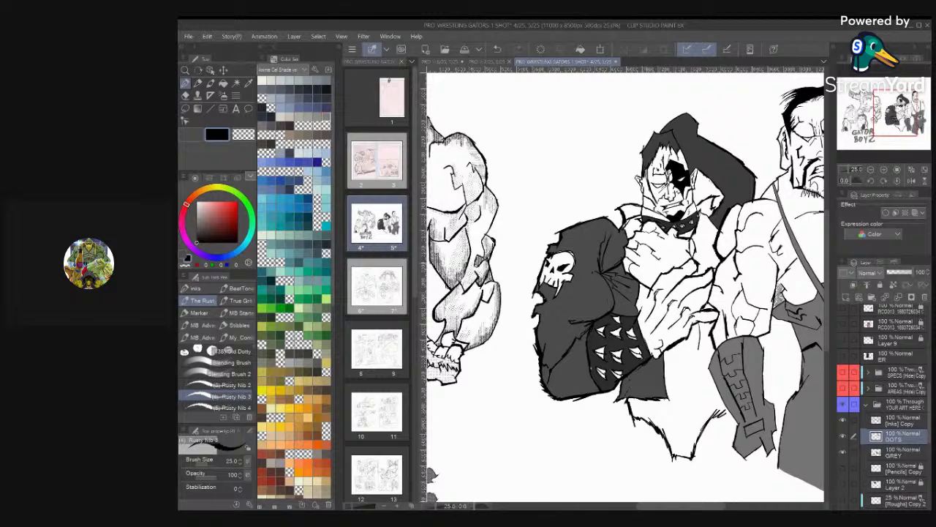
scroll(746, 443, "up", 1)
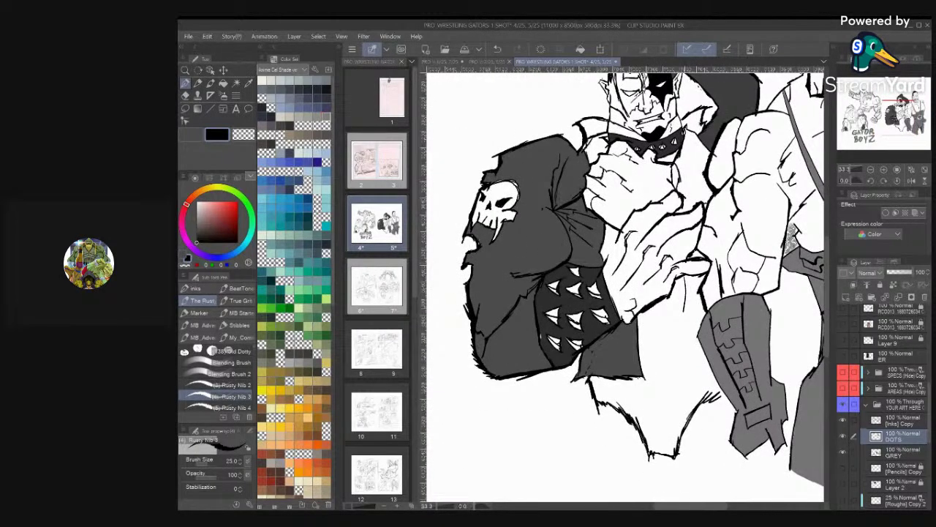
Ink the hooded wrestler's open jacket edge and ragged hem beside his companion's laced forearm guard with the black Rusty Nib 3 pen on the DOTS layer
mouse_move(685, 281)
left_mouse_down()
mouse_move(677, 390)
mouse_move(713, 370)
left_mouse_up()
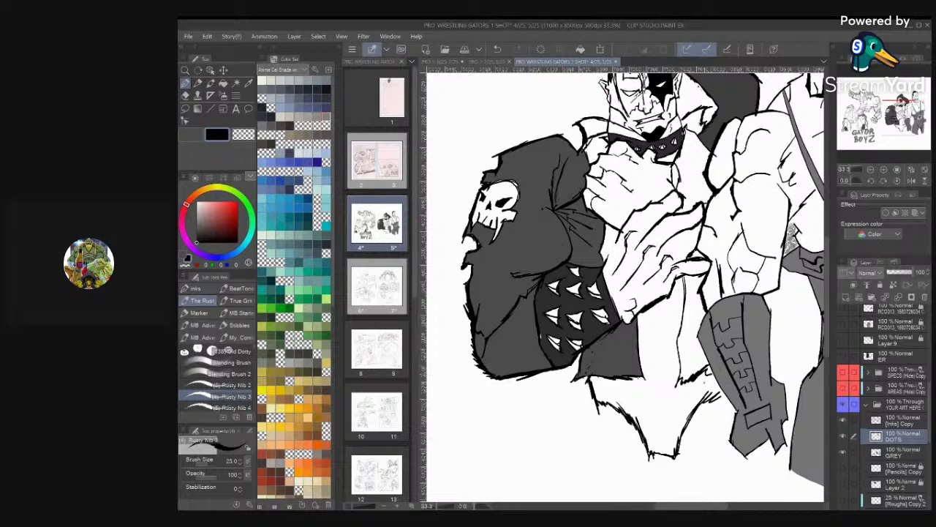
key("ctrl+z")
scroll(626, 293, "up", 2)
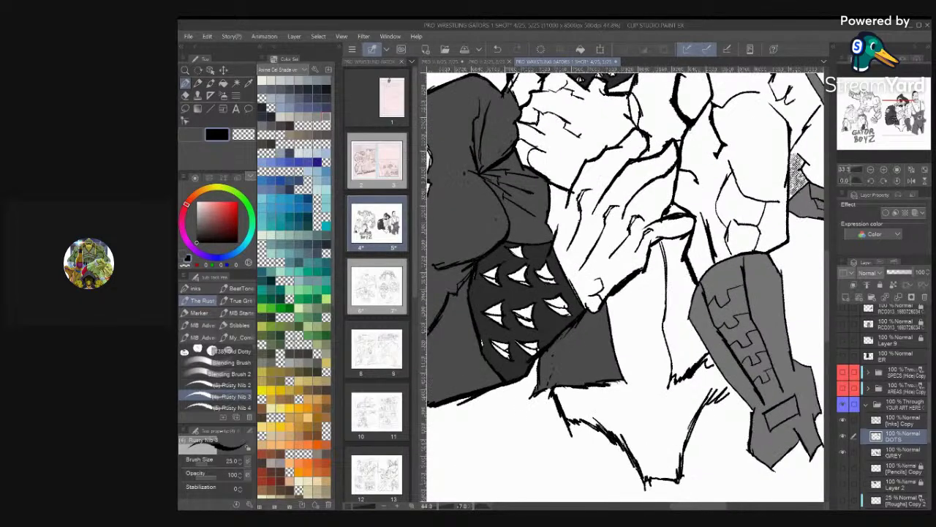
scroll(626, 292, "up", 2)
scroll(626, 285, "up", 1)
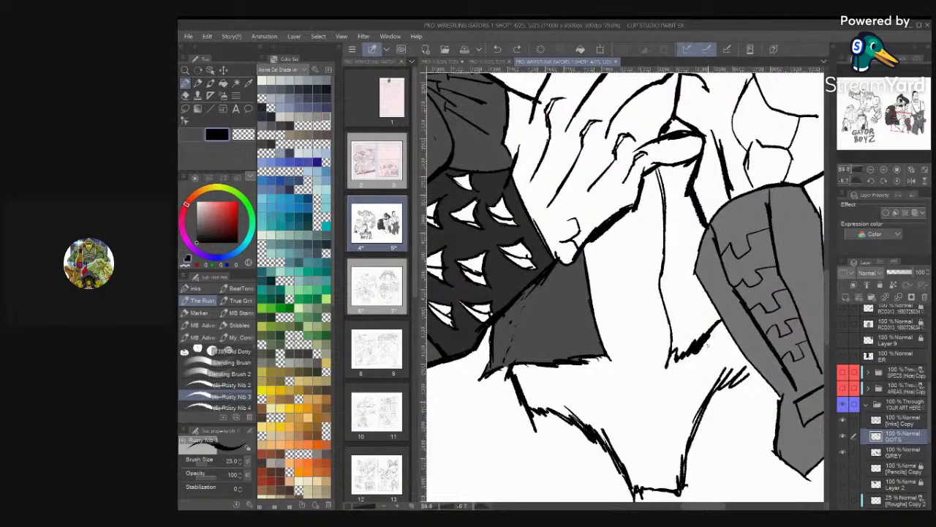
left_click_drag(708, 344, 736, 334)
scroll(625, 285, "down", 2)
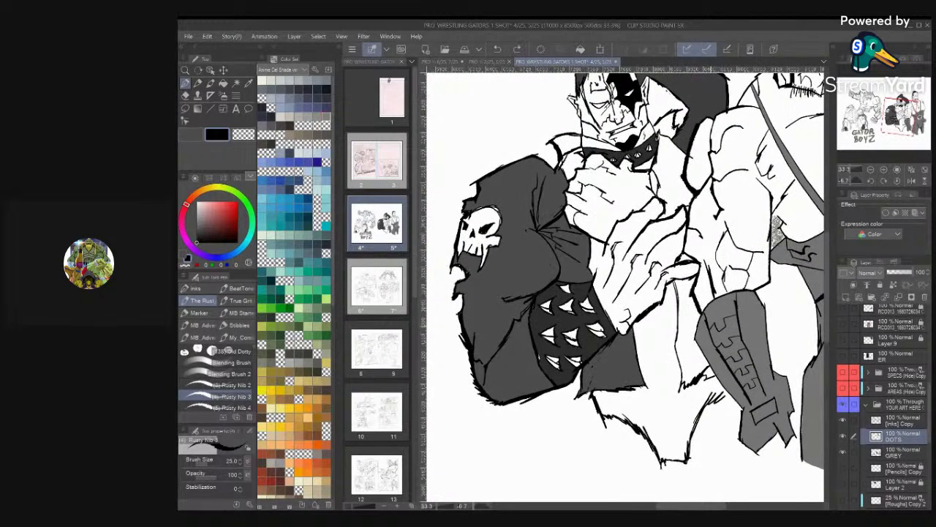
Fill the hooded wrestler's hanging jacket front and the jacket area beside his raised hand with the lighter dark grey on the GREY layer
left_click(894, 452)
key("x")
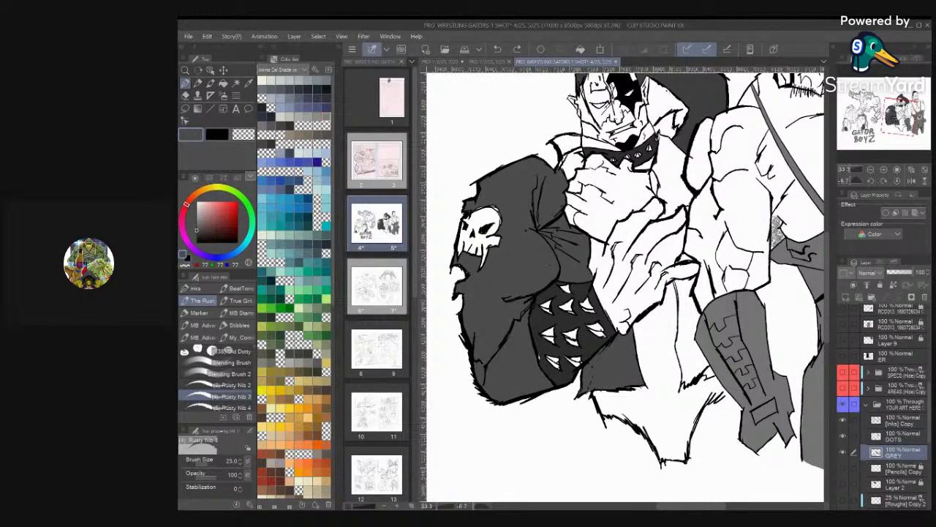
key("g")
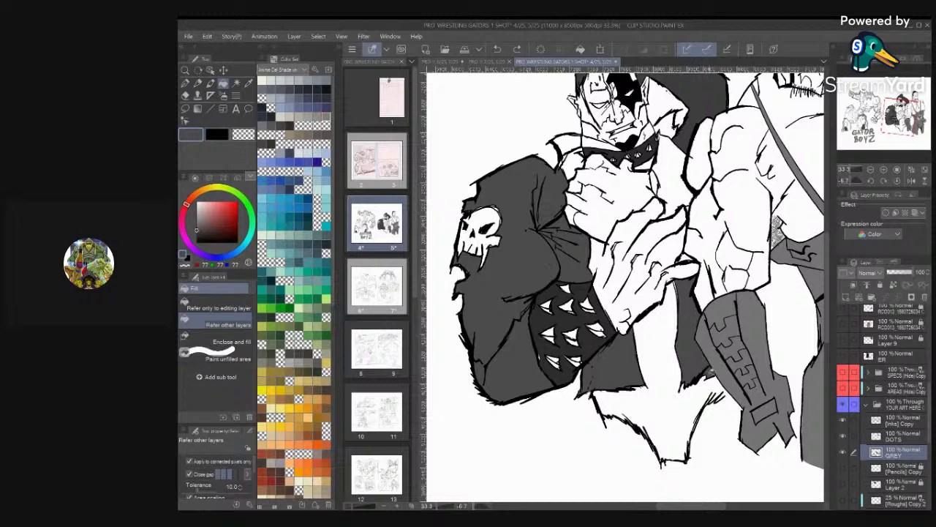
left_click(685, 258)
left_click(676, 192)
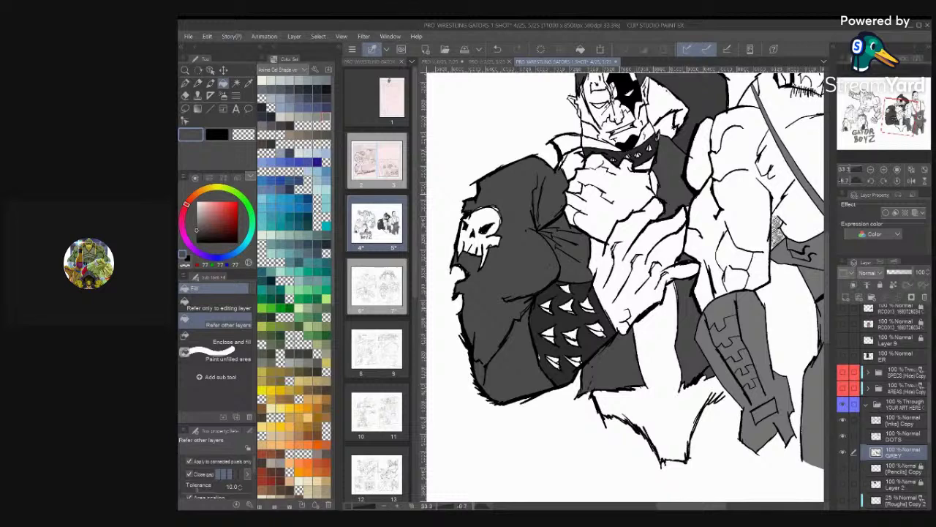
Fill both sides of the hooded wrestler's jacket collar with the same grey on the GREY layer
scroll(621, 176, "up", 3)
left_click(547, 214)
left_click(554, 172)
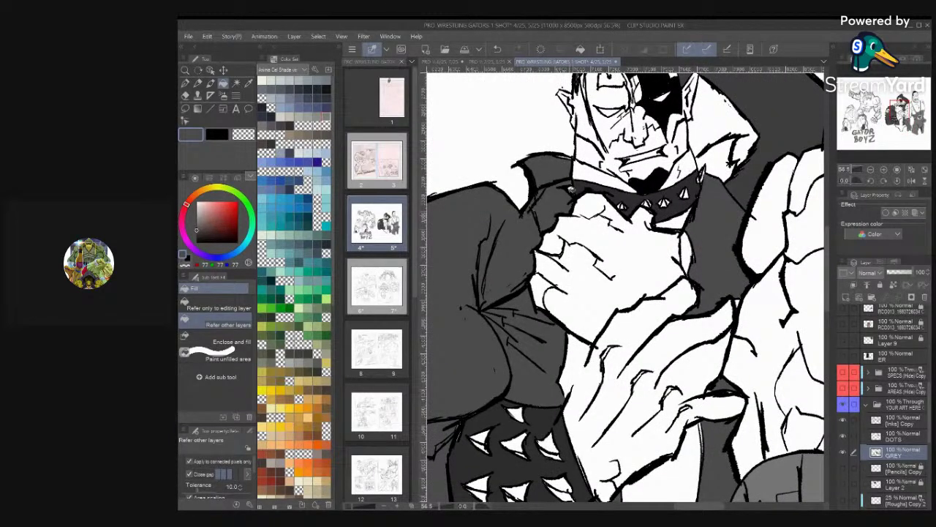
left_click(720, 163)
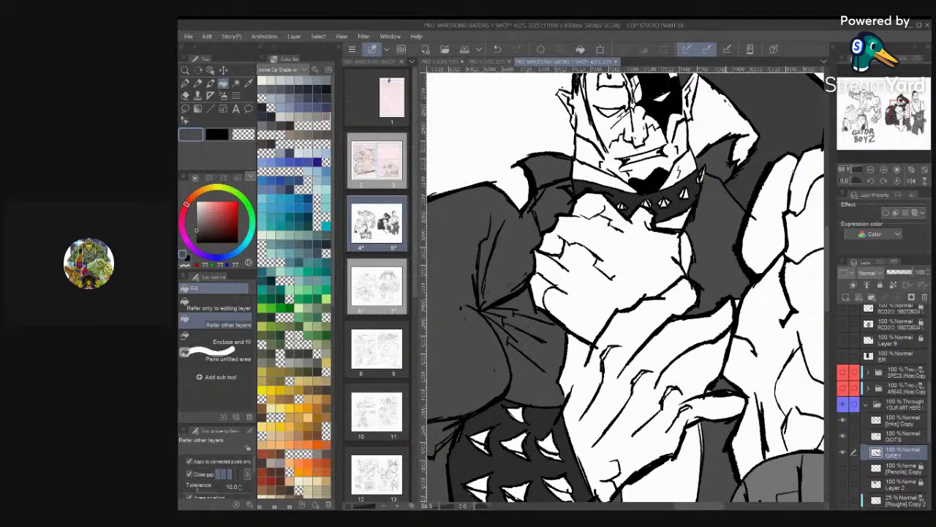
Sample the darker grey from the studded armband and fill the hooded wrestler's hood with it on the GREY layer
key("ctrl+0")
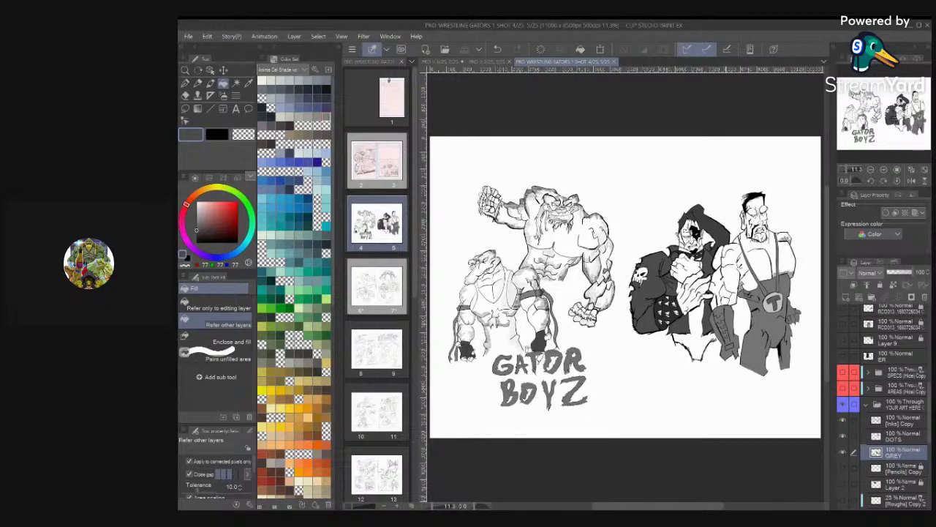
scroll(720, 219, "up", 3)
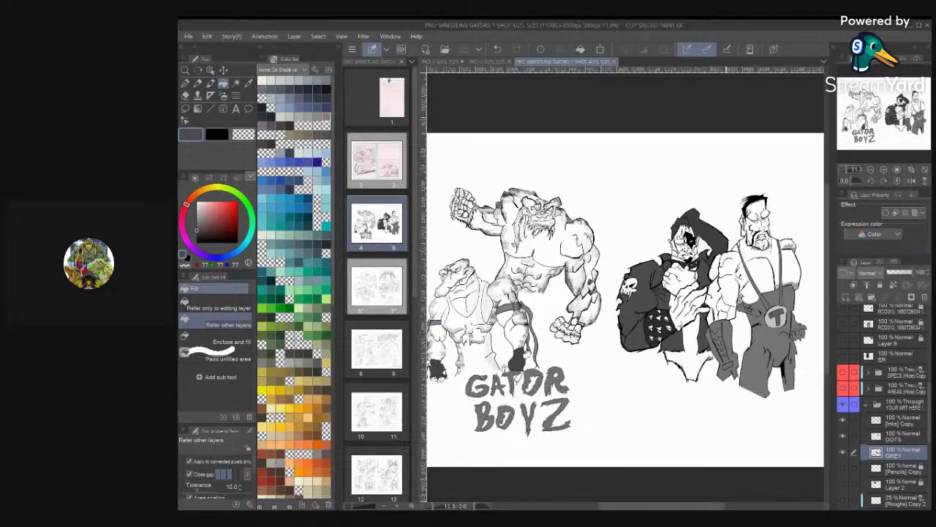
left_click_drag(721, 220, 724, 181)
key("alt")
left_click(633, 362)
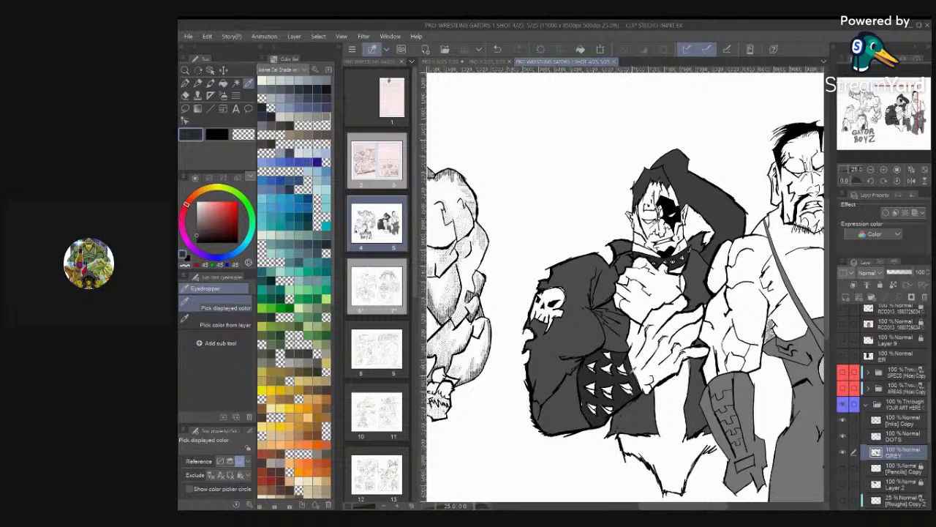
key("g")
left_click(714, 204)
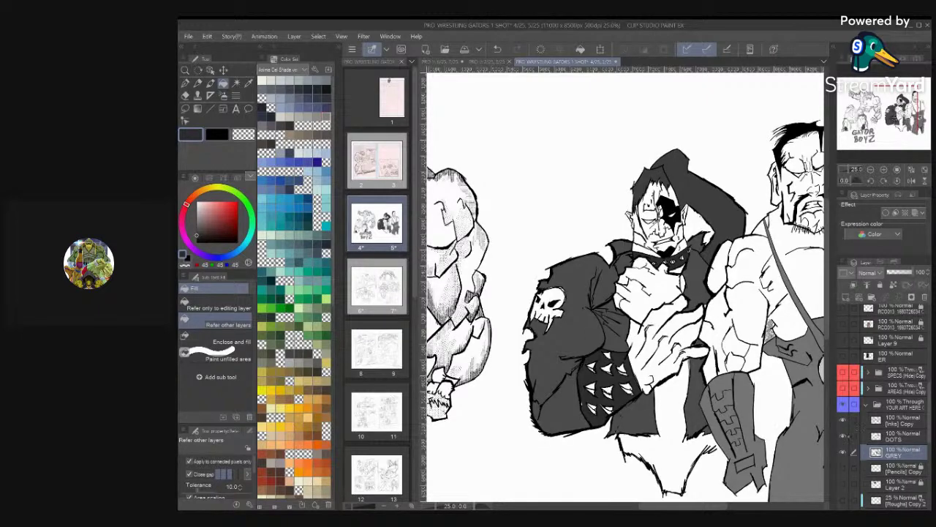
Toggle the [Inks] Copy, DOTS and GREY layers and look through the layer list to examine which layers hold the hood's fill and inks
left_click(844, 437)
left_click(843, 436)
left_click(844, 453)
left_click(844, 453)
left_click(843, 421)
left_click(843, 421)
left_click_drag(928, 425, 928, 431)
scroll(884, 406, "down", 8)
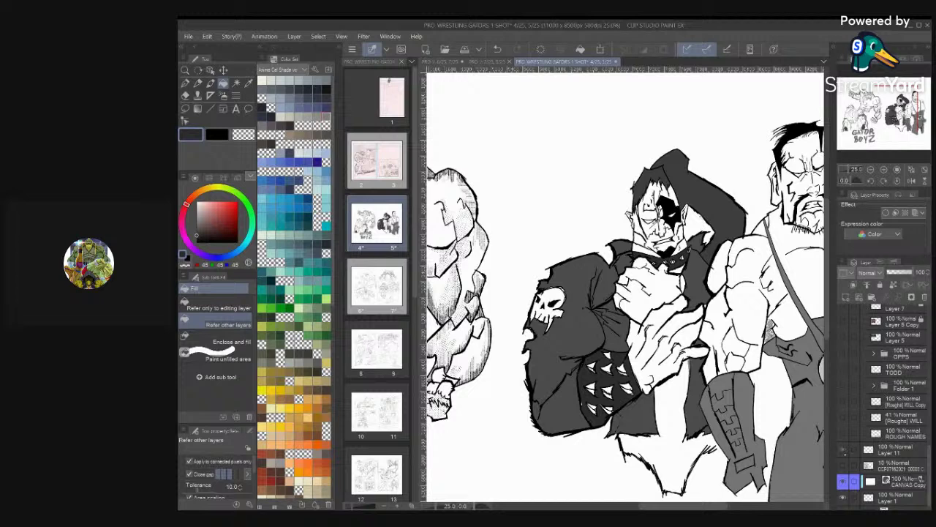
scroll(884, 407, "down", 5)
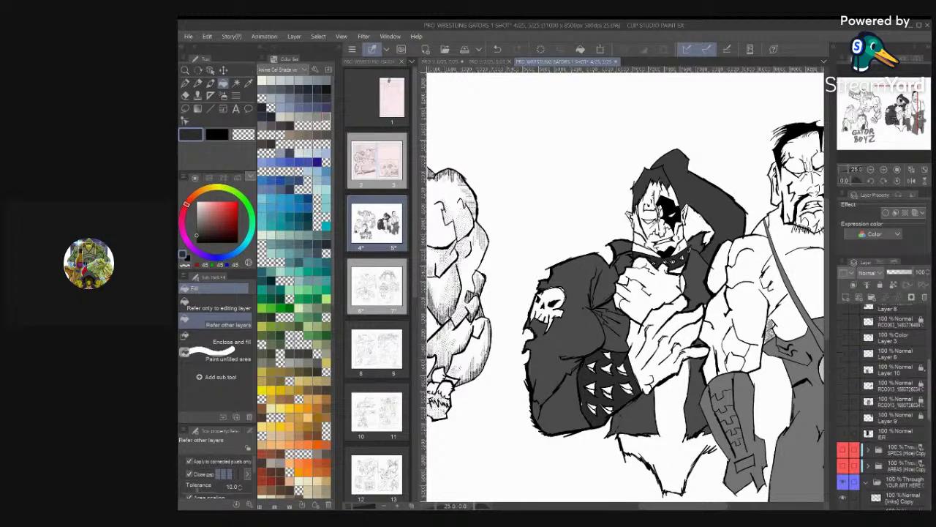
scroll(884, 406, "up", 12)
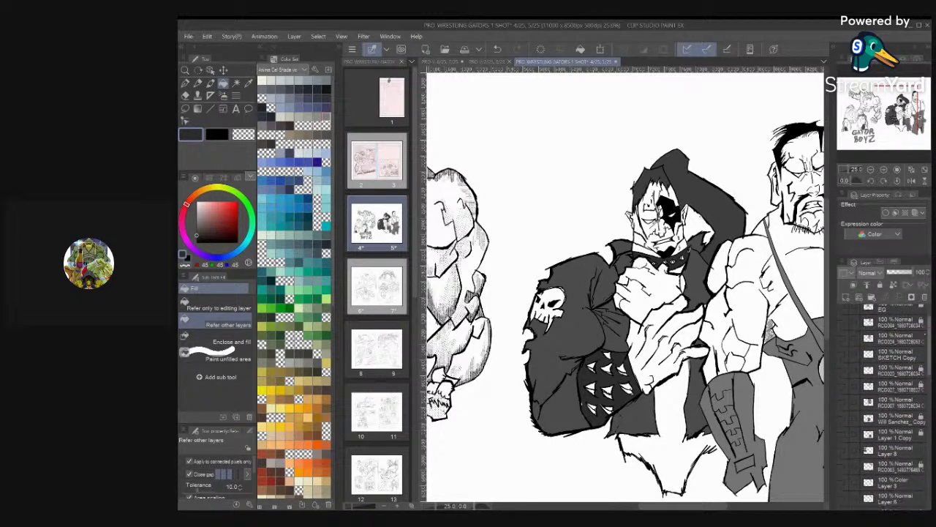
scroll(884, 406, "up", 7)
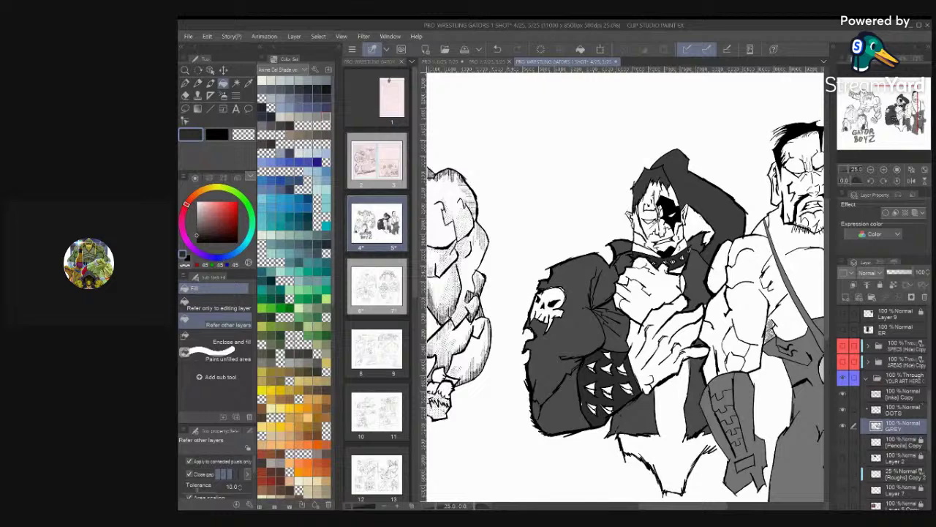
left_click(842, 410)
key("ctrl+y")
left_click(843, 393)
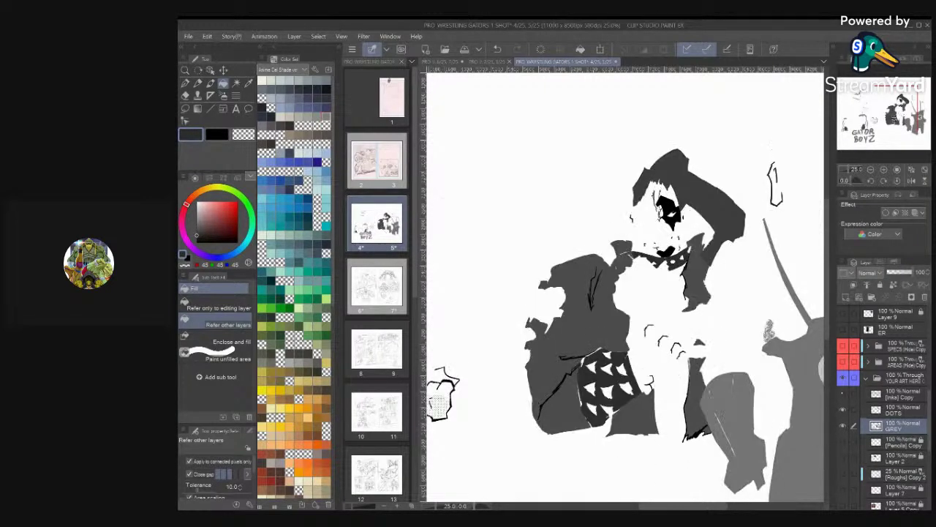
left_click(843, 410)
left_click(843, 425)
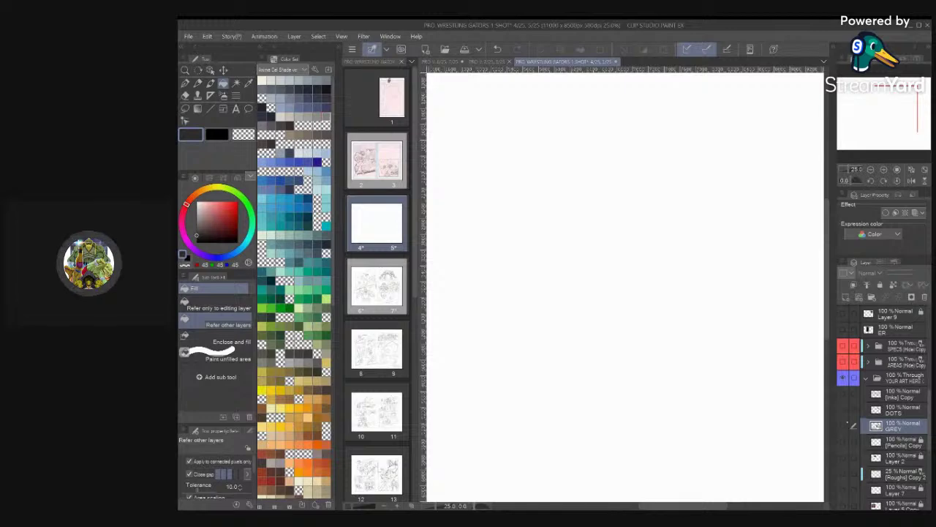
left_click(844, 425)
left_click(842, 410)
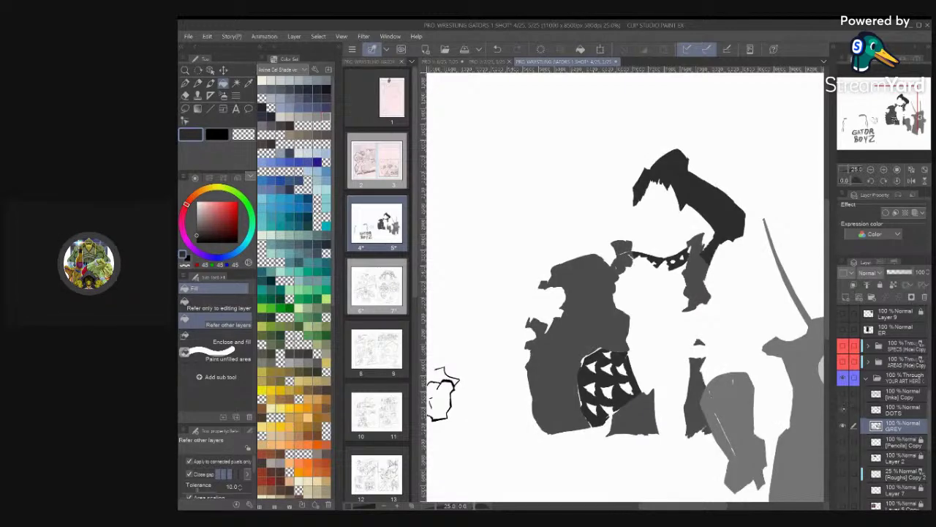
left_click(843, 394)
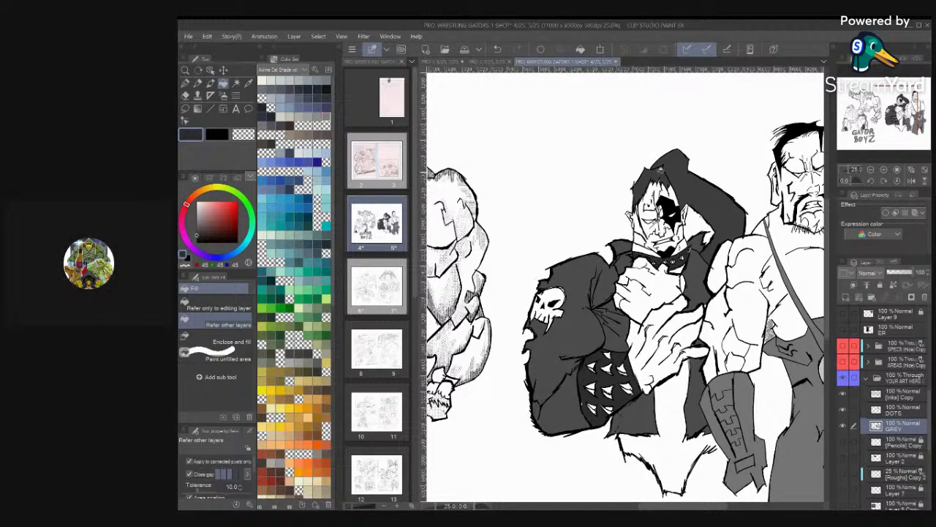
left_click(843, 409)
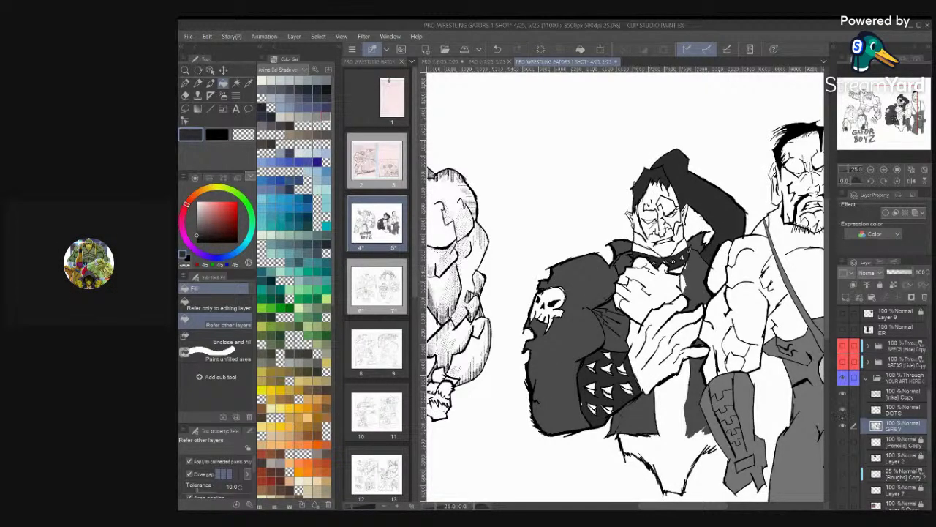
left_click(843, 410)
left_click(842, 426)
left_click(842, 426)
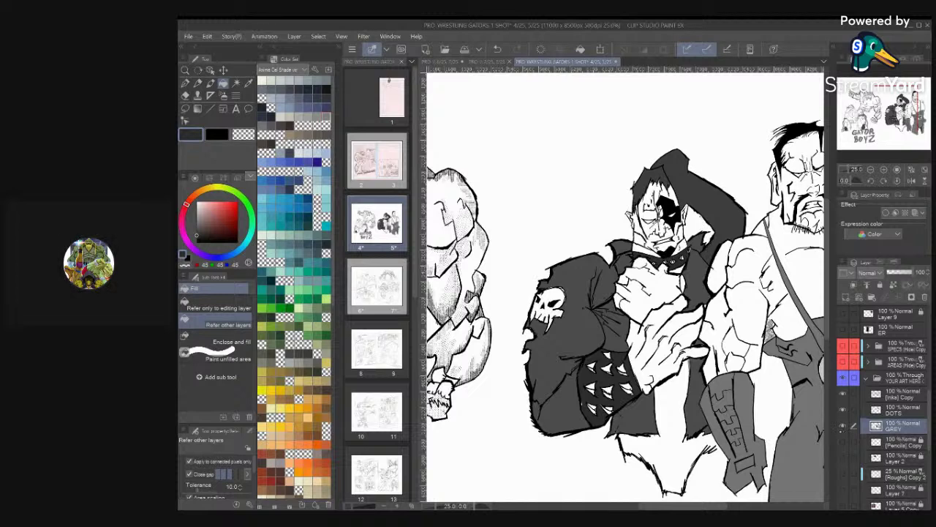
Try filling the hooded wrestler's hood with black on the GREY layer, comparing it with the previous state and undoing it
key("i")
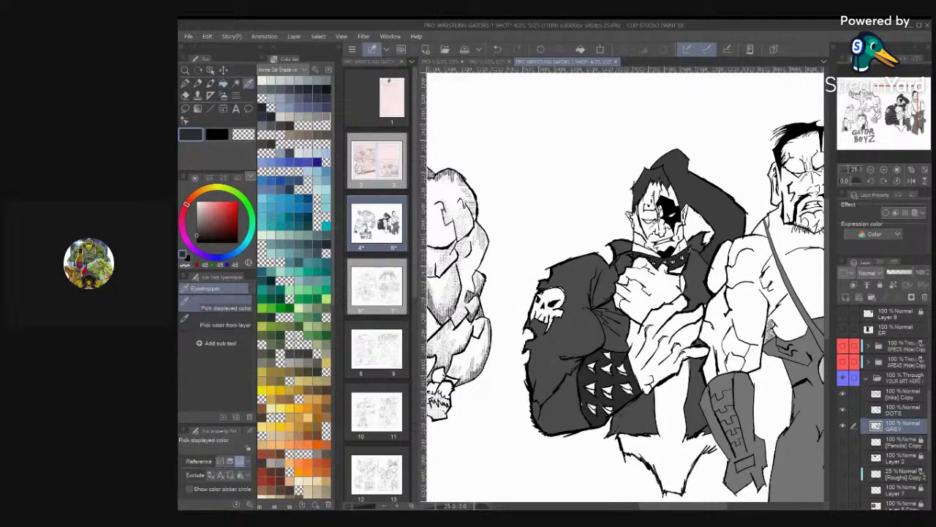
key("g")
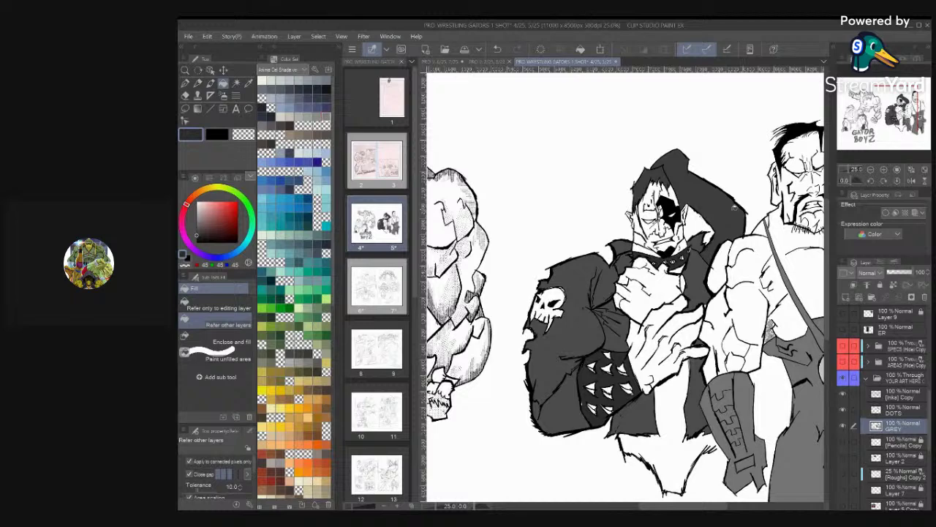
key("x")
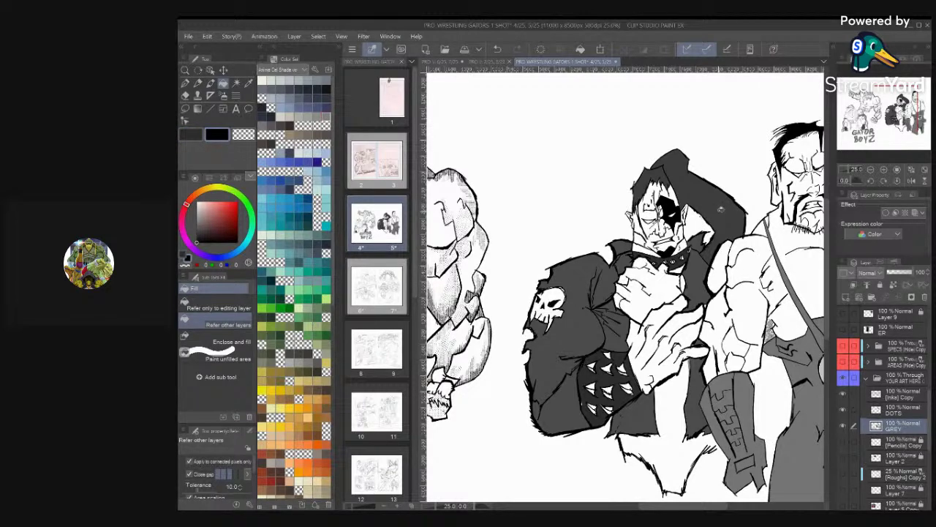
left_click(722, 213)
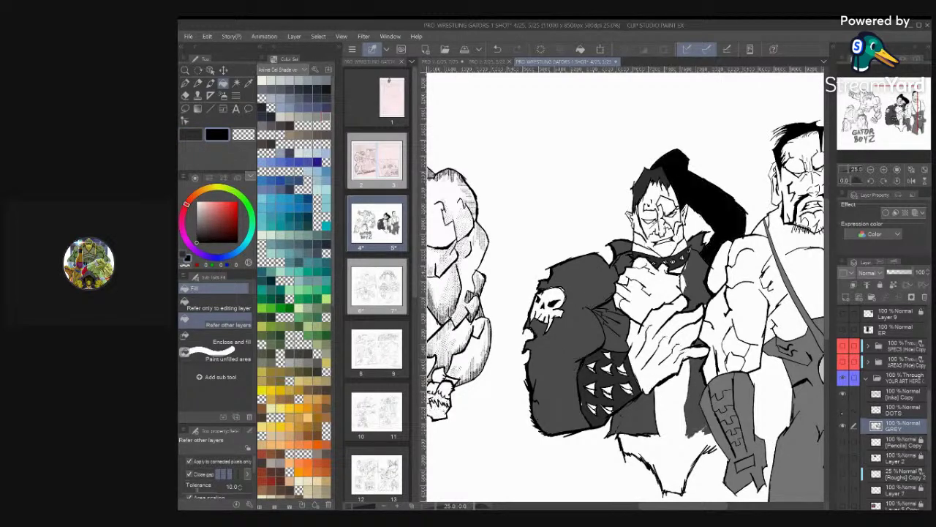
key("ctrl+z")
key("ctrl+z")
key("ctrl+y")
key("ctrl+y")
key("ctrl+z")
Fill the hooded wrestler's hood and the area above his forehead with the darker grey on the DOTS layer, and check the result
left_click(890, 413)
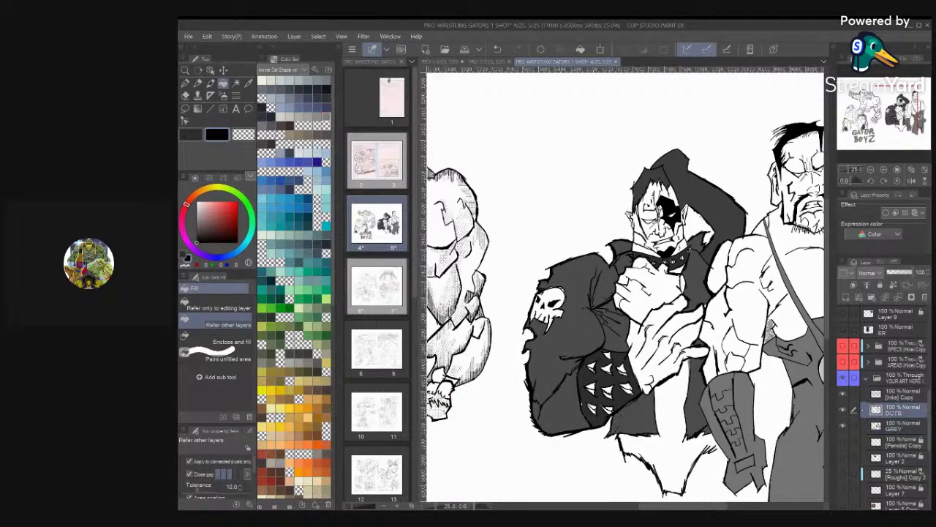
key("ctrl+y")
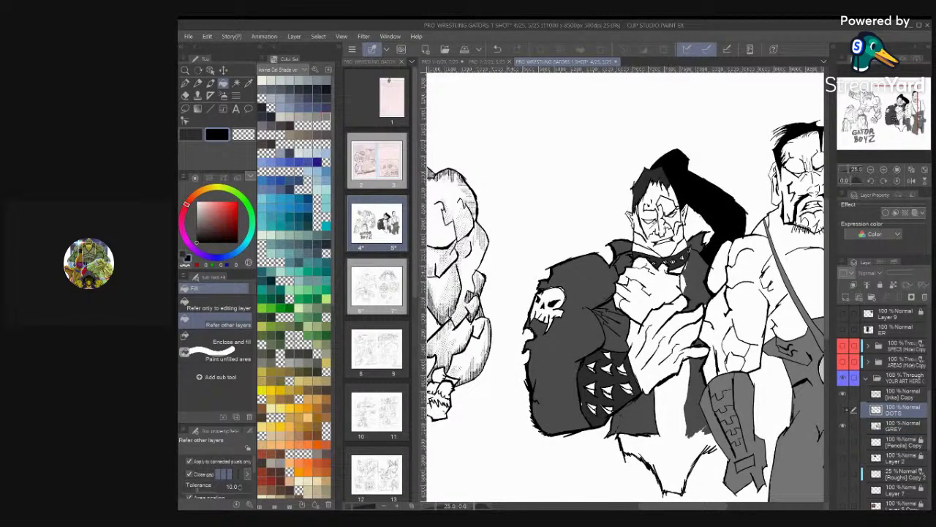
key("ctrl+z")
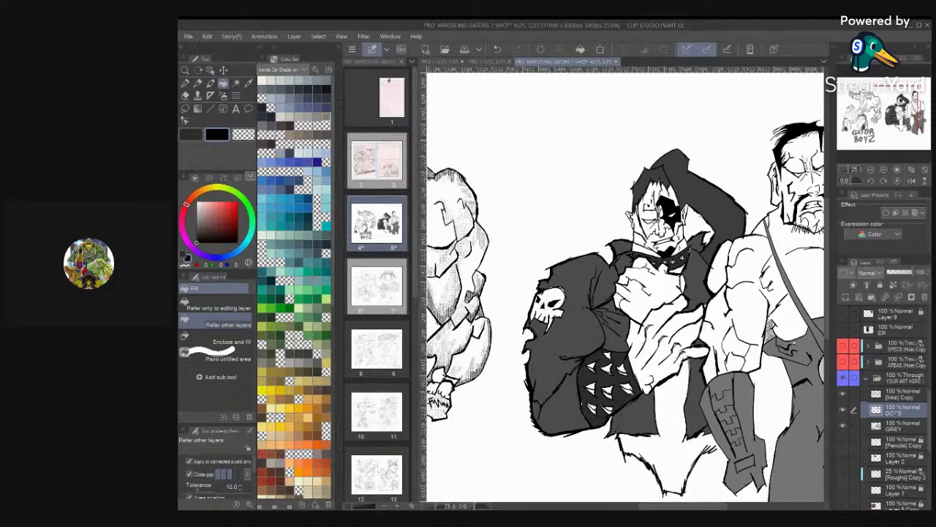
key("ctrl+y")
key("ctrl+z")
key("x")
left_click(706, 199)
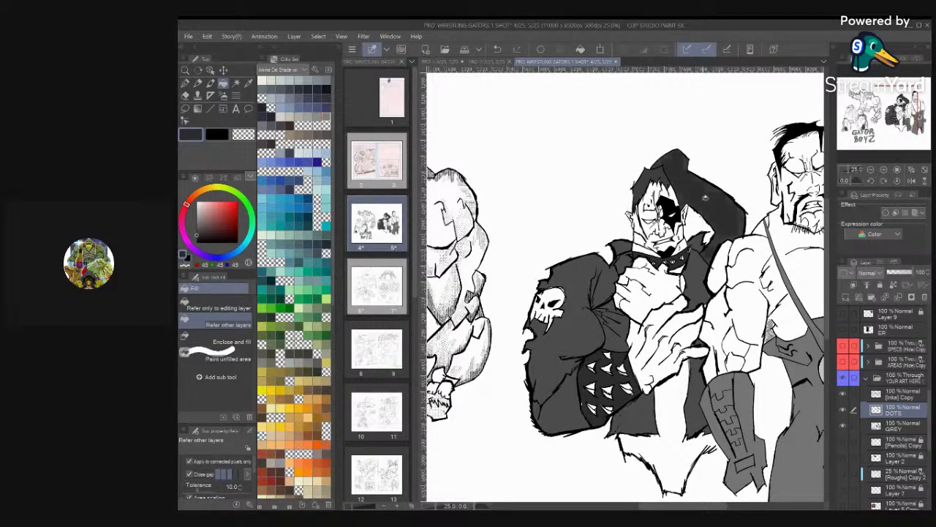
left_click(662, 176)
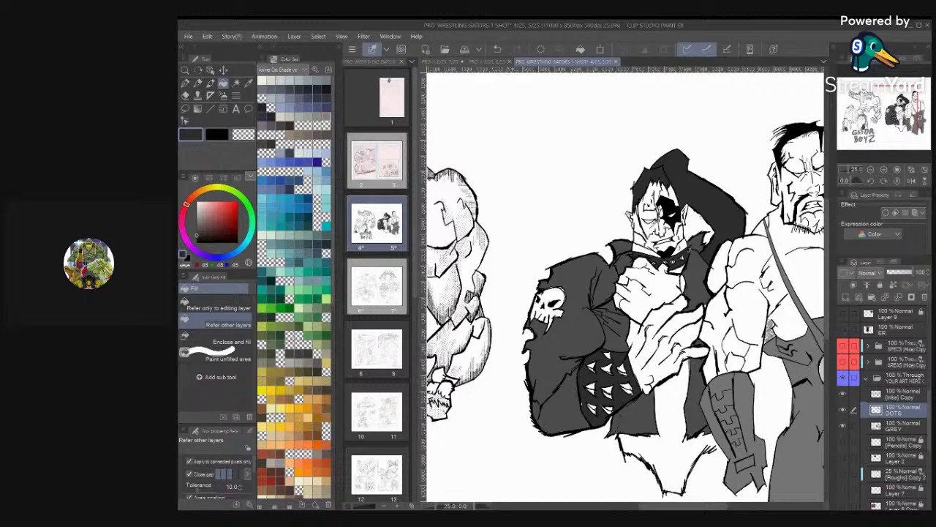
scroll(702, 196, "up", 5)
scroll(658, 241, "up", 4)
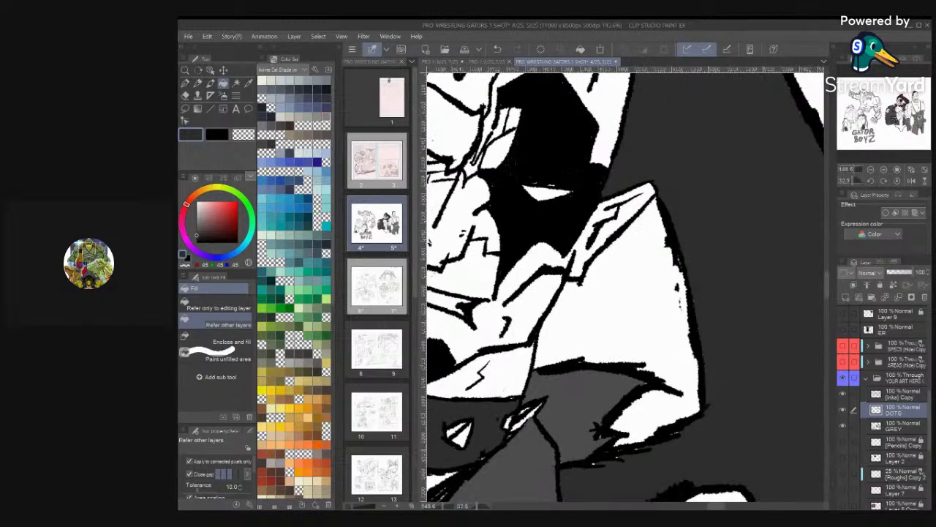
scroll(765, 423, "down", 4)
scroll(765, 423, "down", 1)
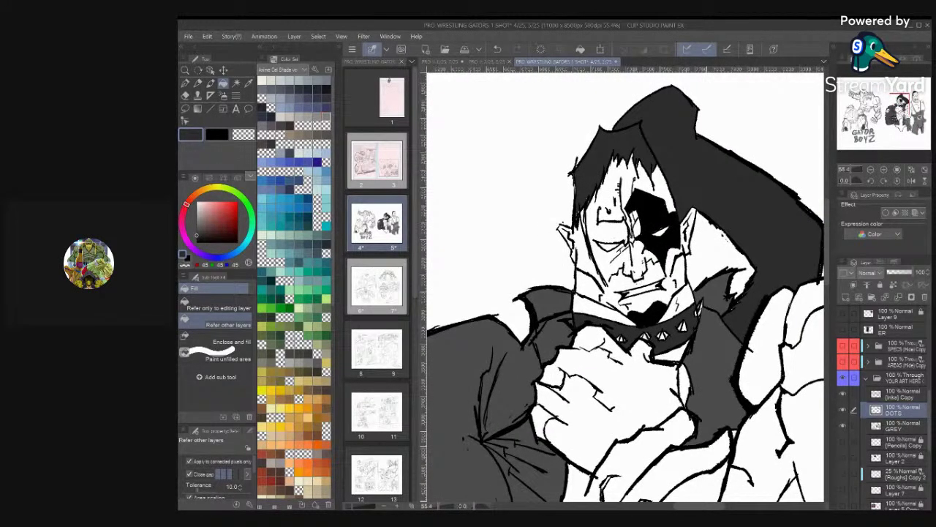
key("ctrl+0")
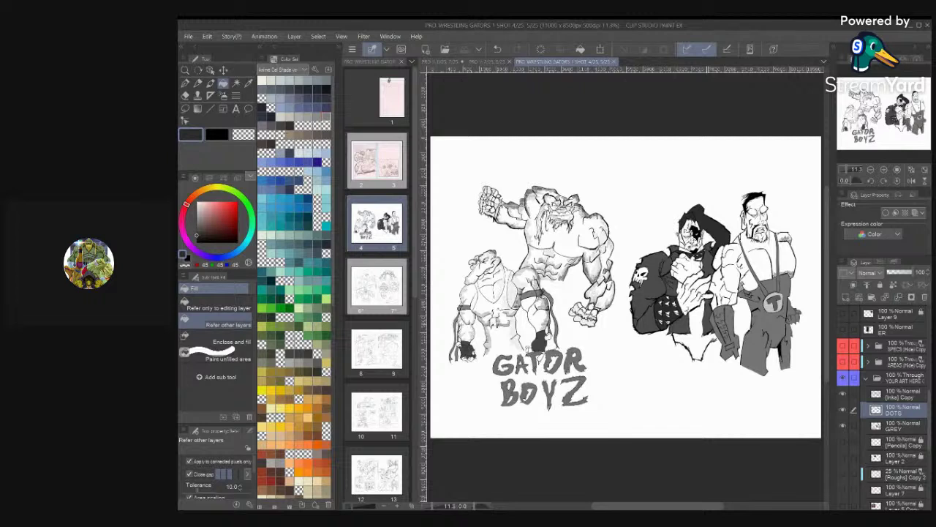